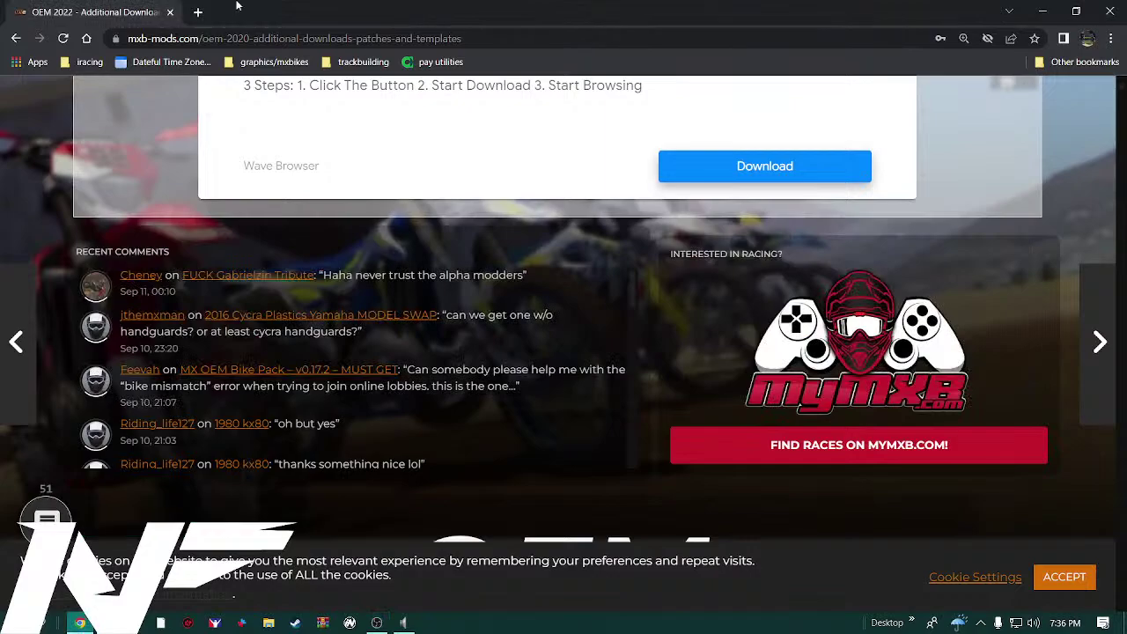
Look through the youtube.com home feed in a new tab and close that tab
left_click(198, 13)
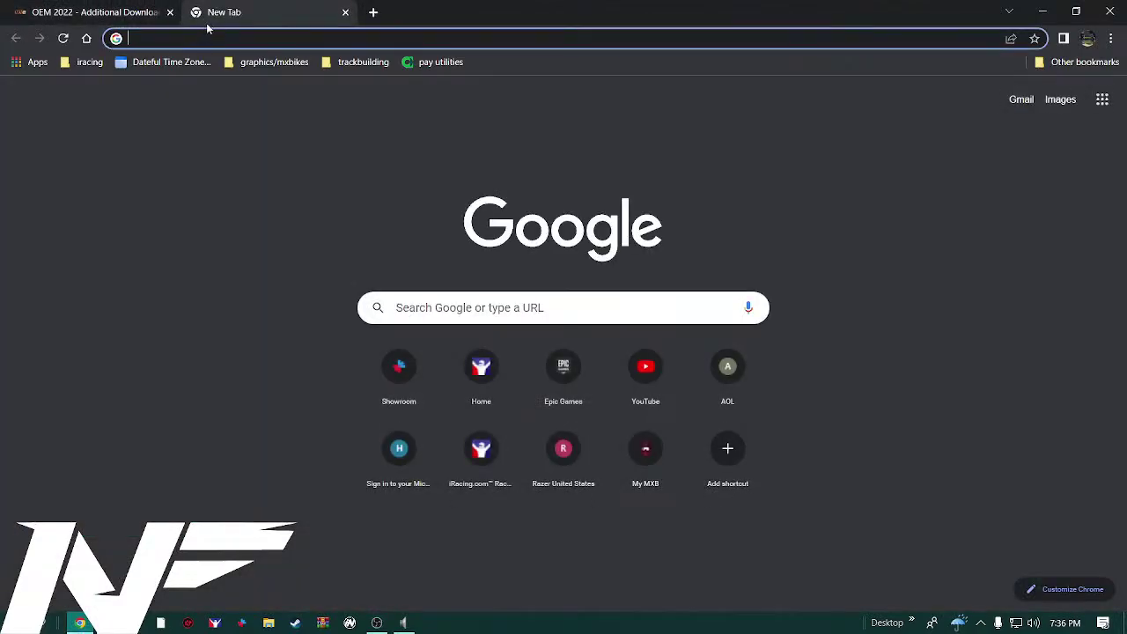
type("youtube.com")
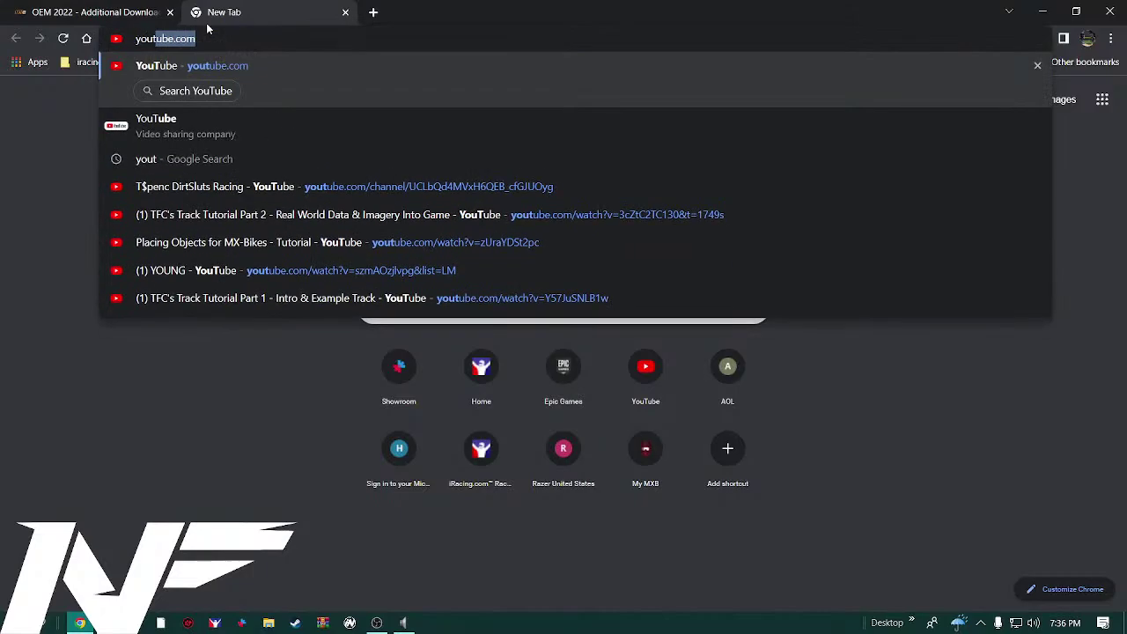
key("Return")
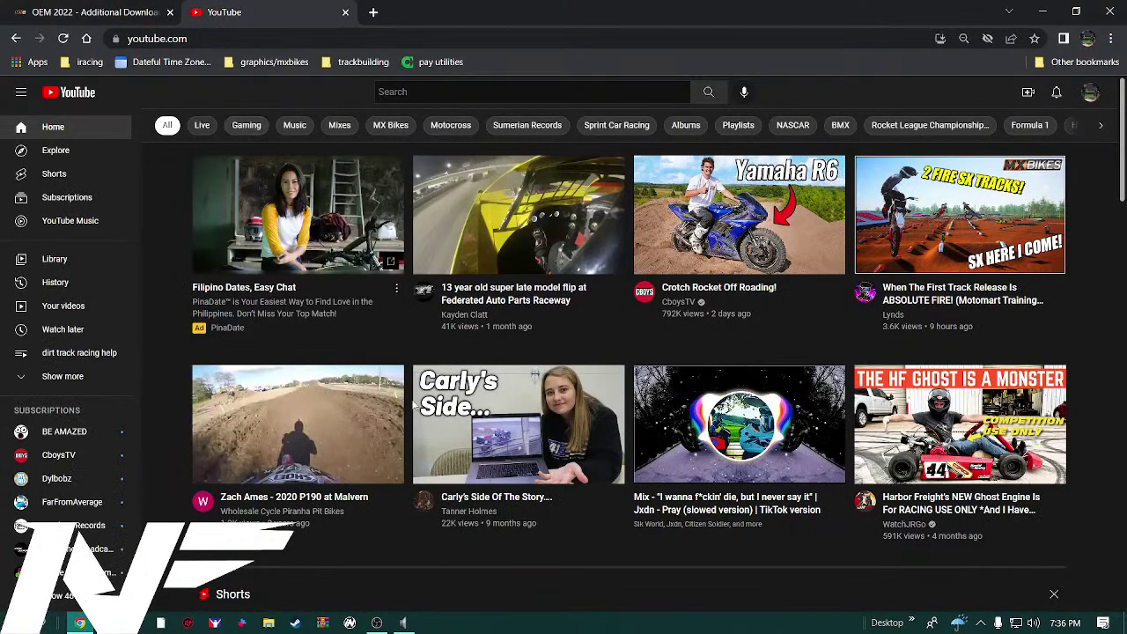
scroll(417, 411, "down", 2)
scroll(414, 412, "down", 1)
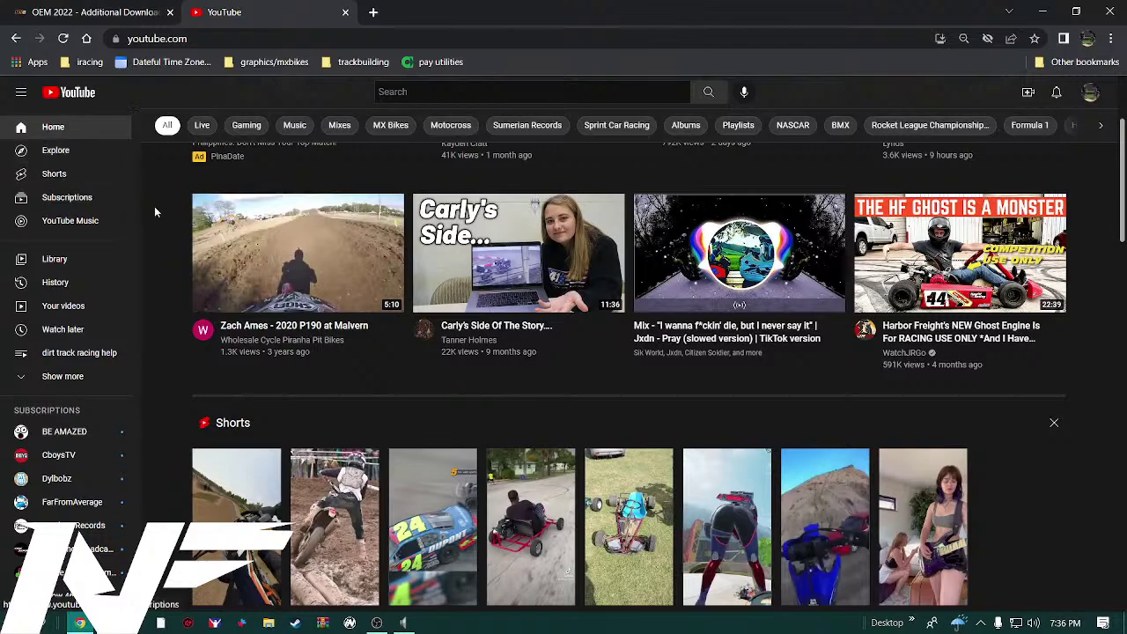
mouse_move(208, 220)
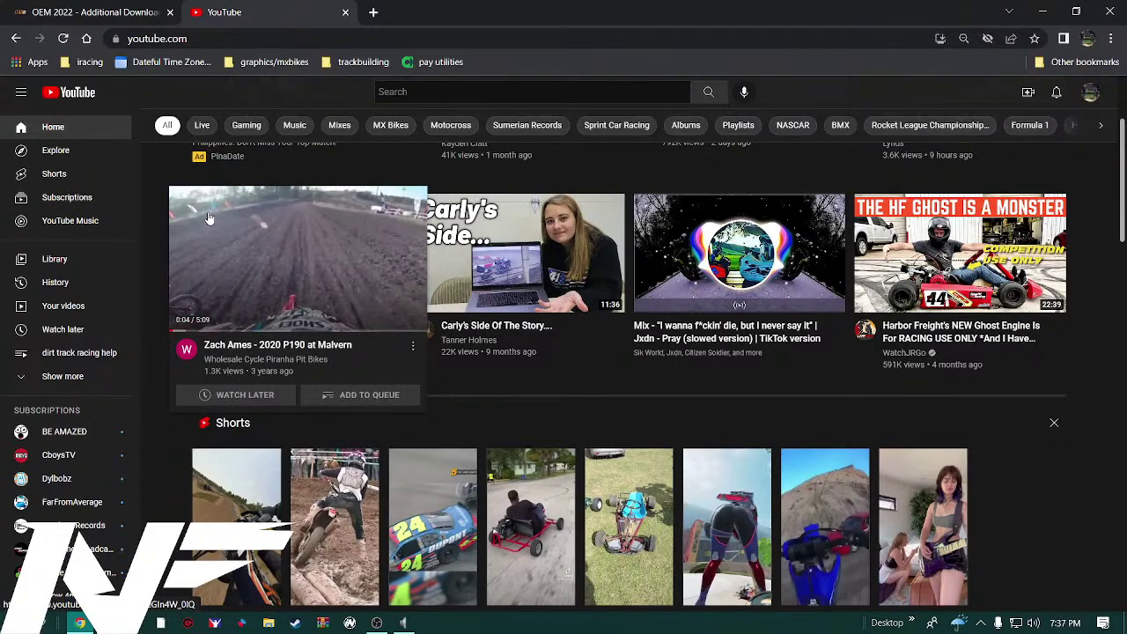
scroll(208, 218, "down", 3)
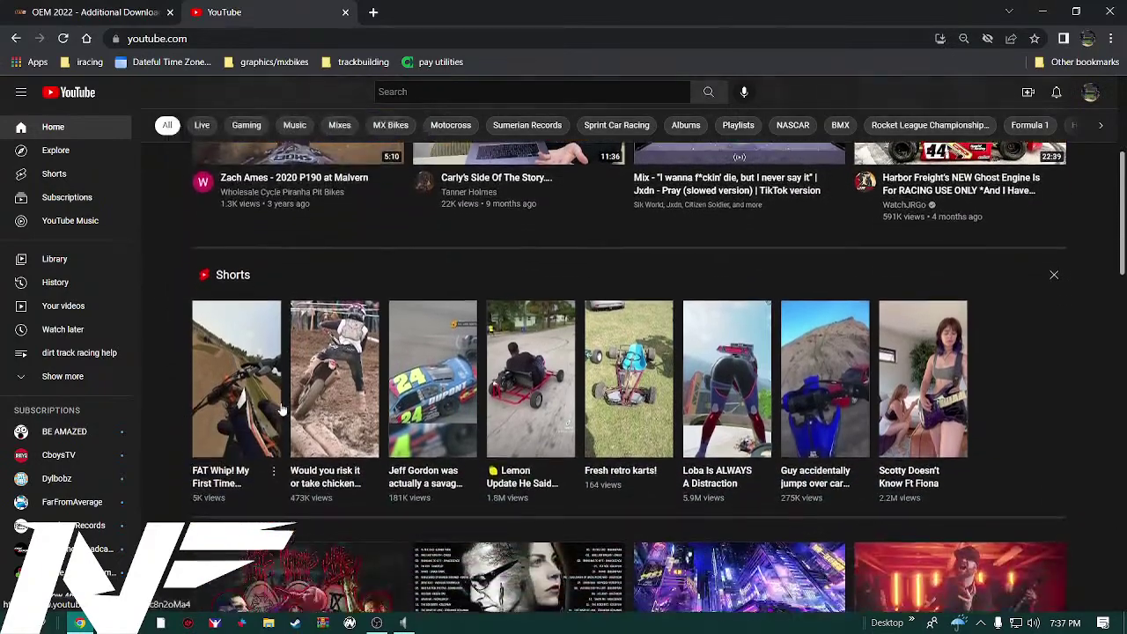
scroll(214, 308, "up", 1)
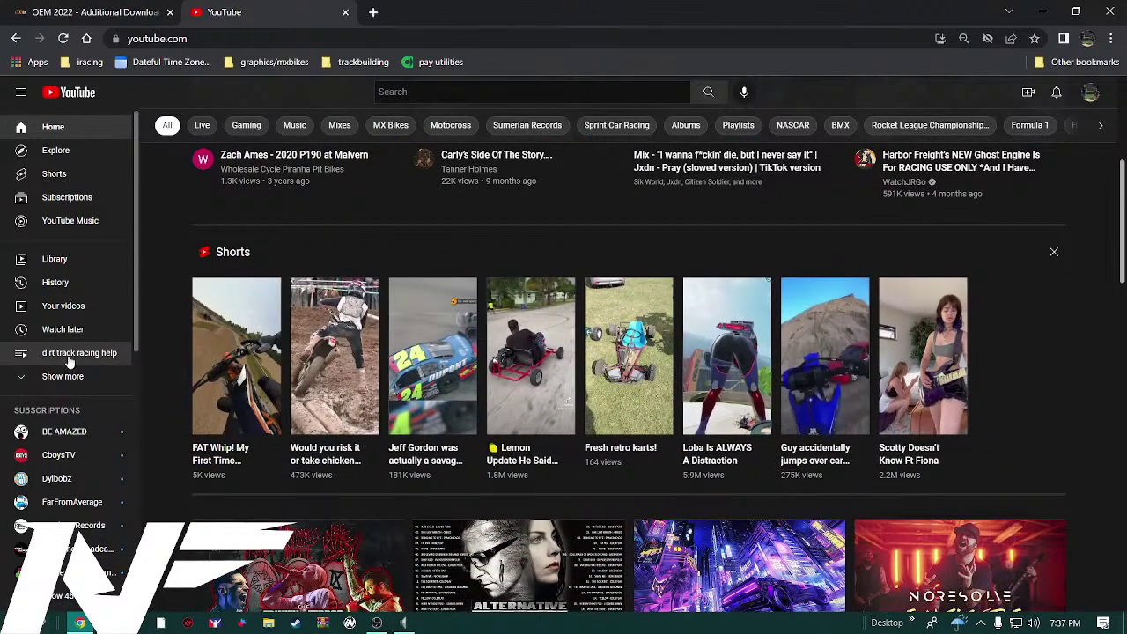
left_click(346, 13)
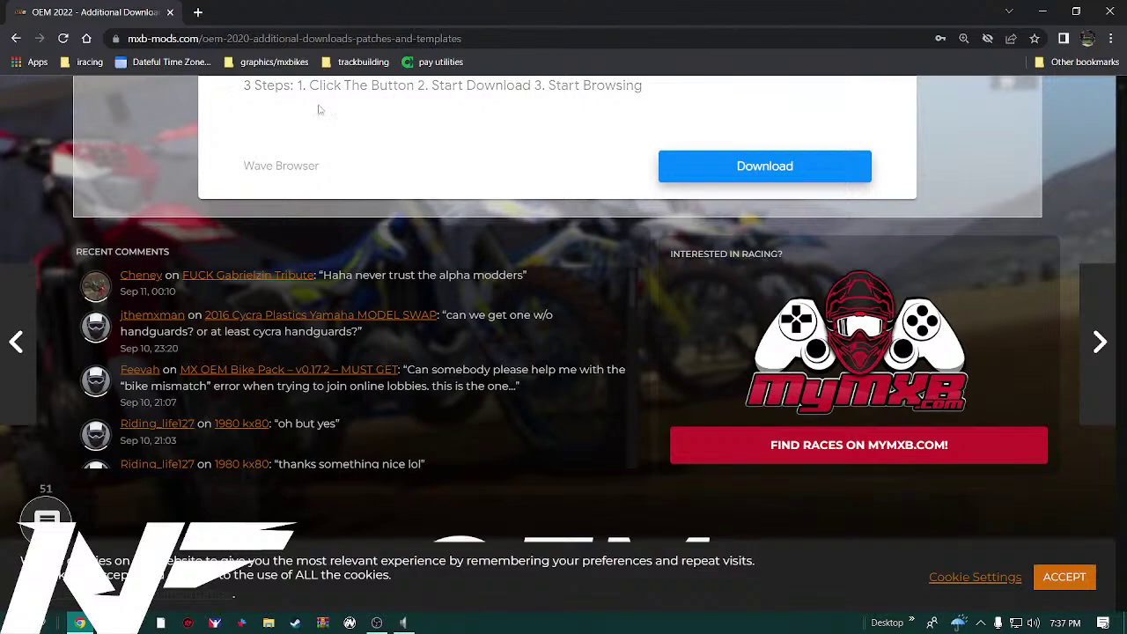
Open the Liveries category for bikes on the MXB-Mods site
scroll(259, 317, "up", 1)
scroll(262, 349, "up", 2)
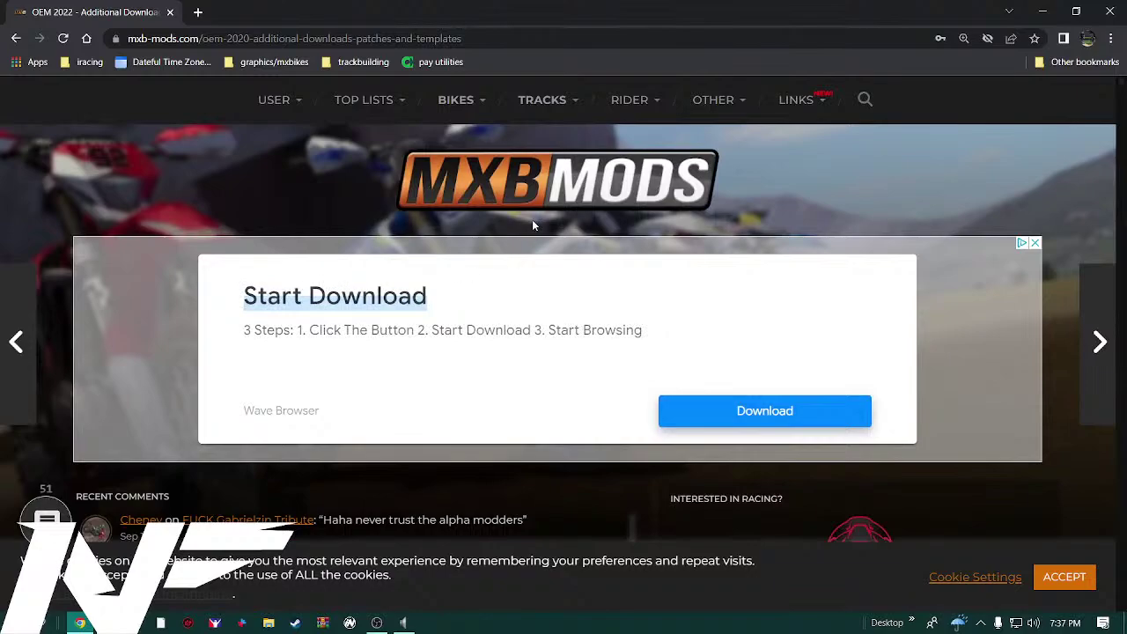
left_click(865, 101)
left_click(863, 100)
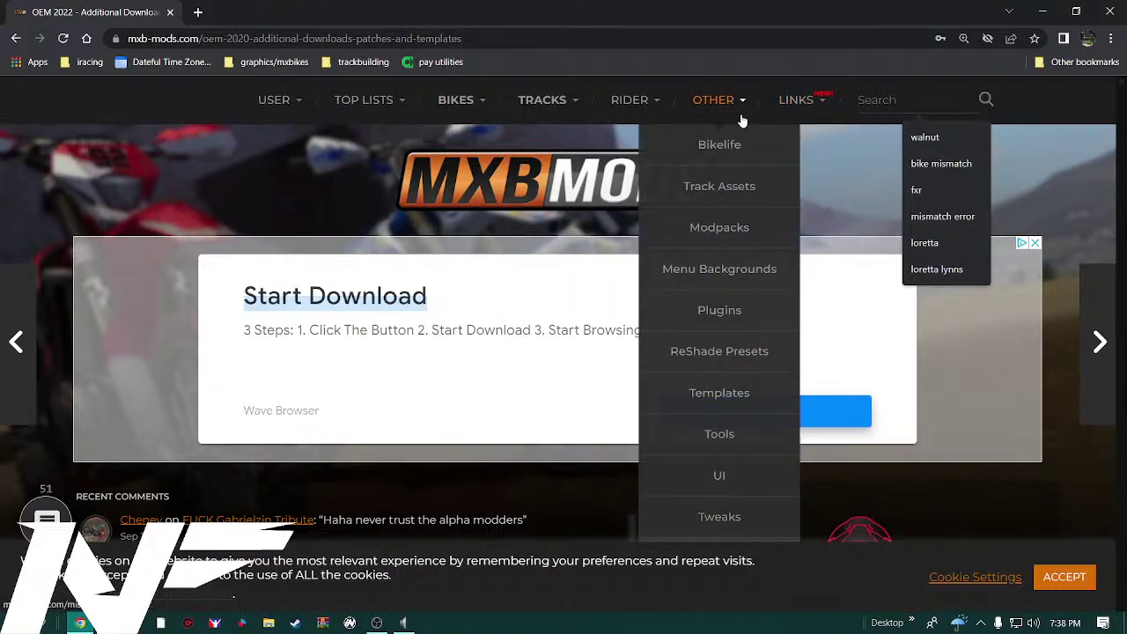
mouse_move(615, 112)
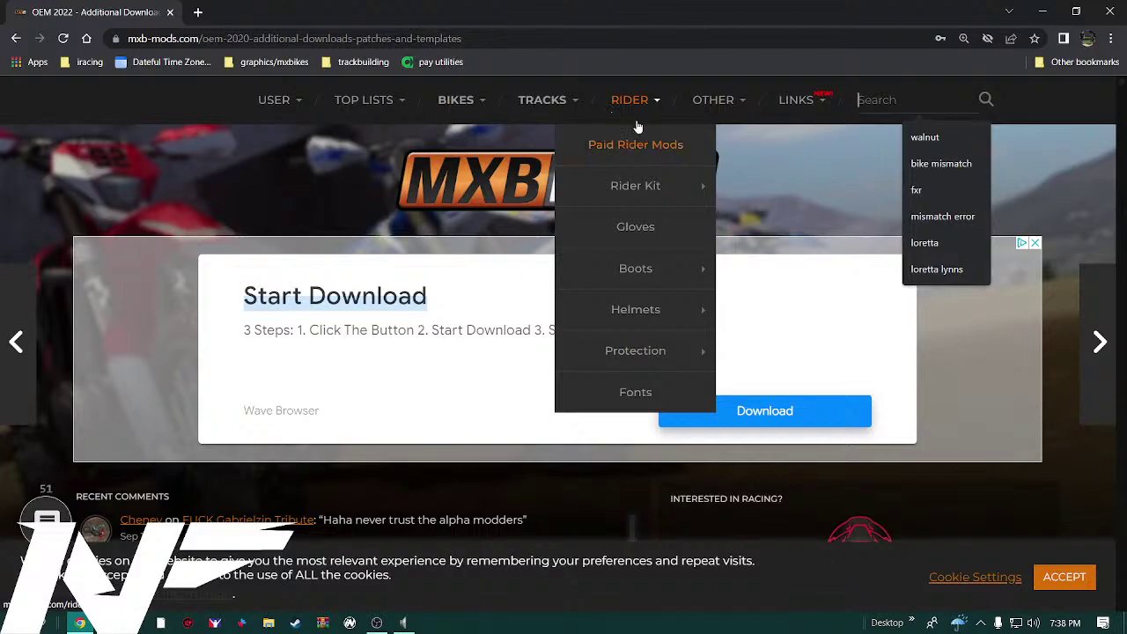
mouse_move(454, 104)
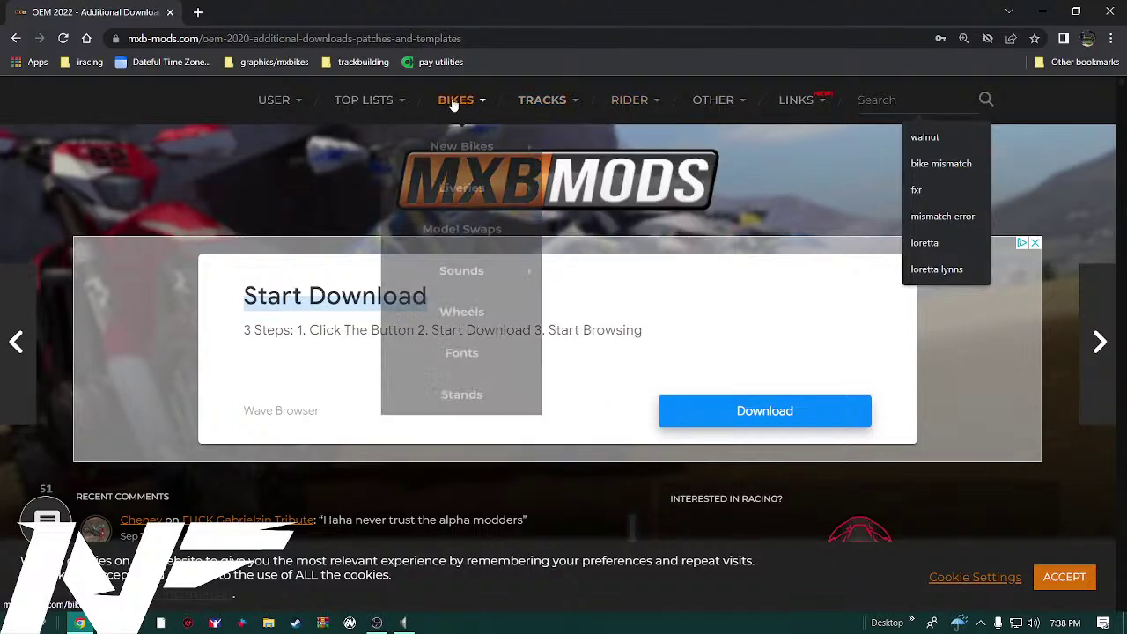
left_click(454, 193)
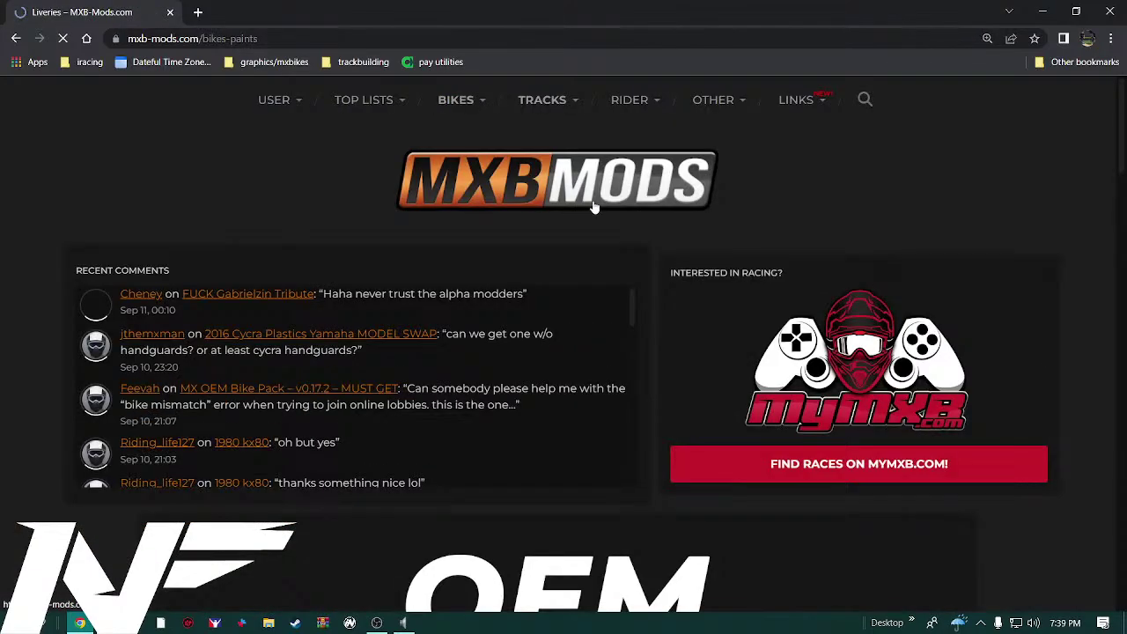
Browse the liveries, check the MXDN Replica 250/450 page and return to the listing
scroll(534, 327, "down", 7)
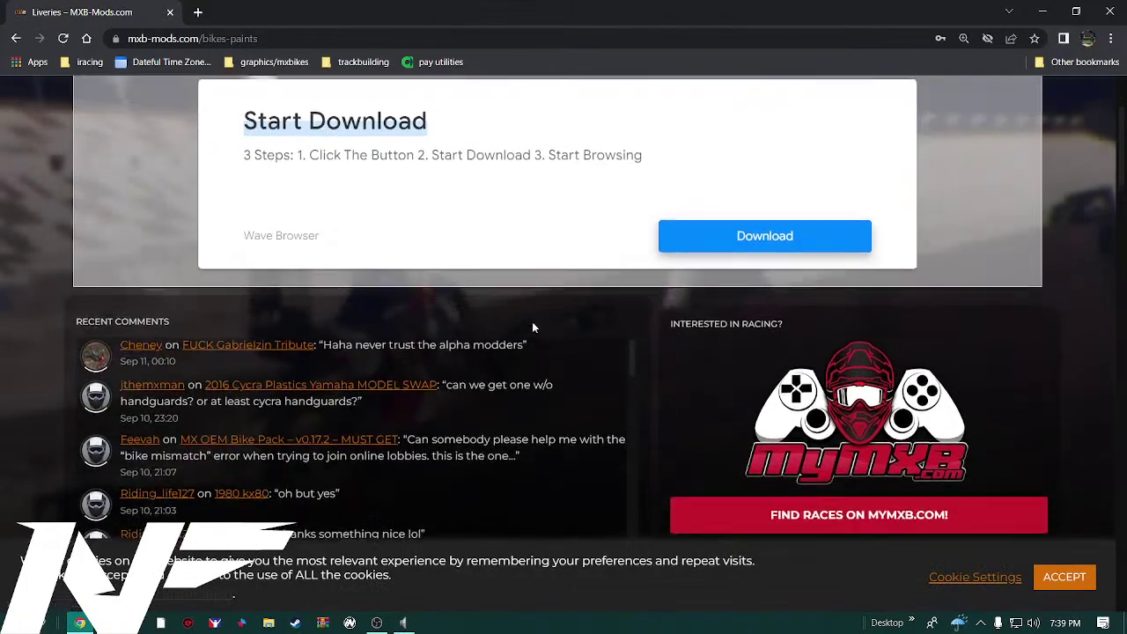
scroll(501, 305, "down", 5)
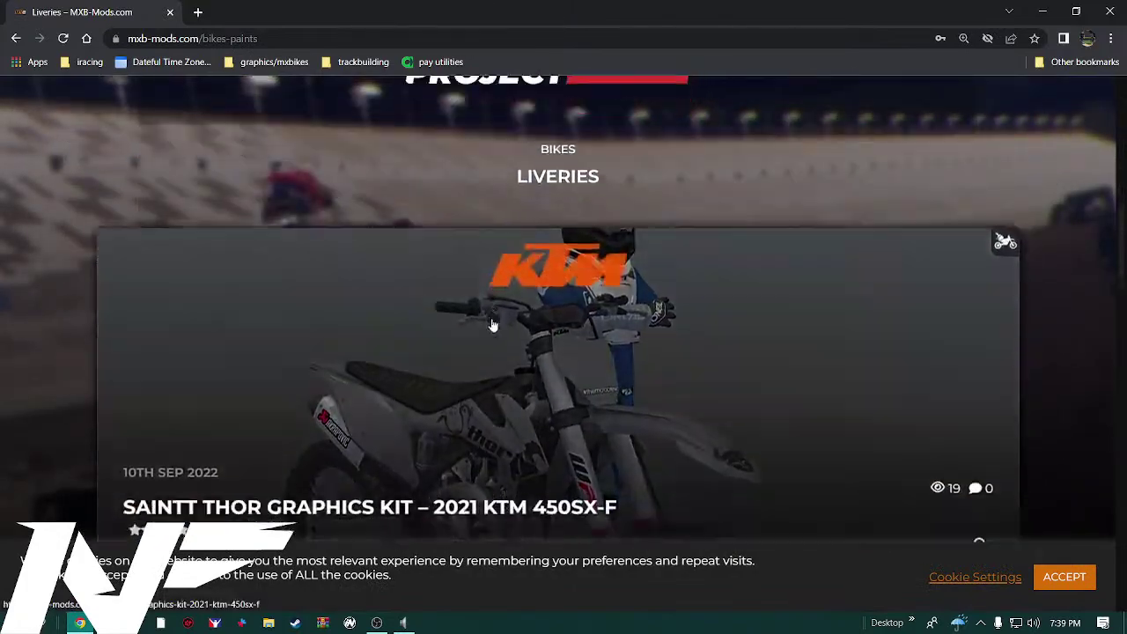
scroll(492, 327, "down", 4)
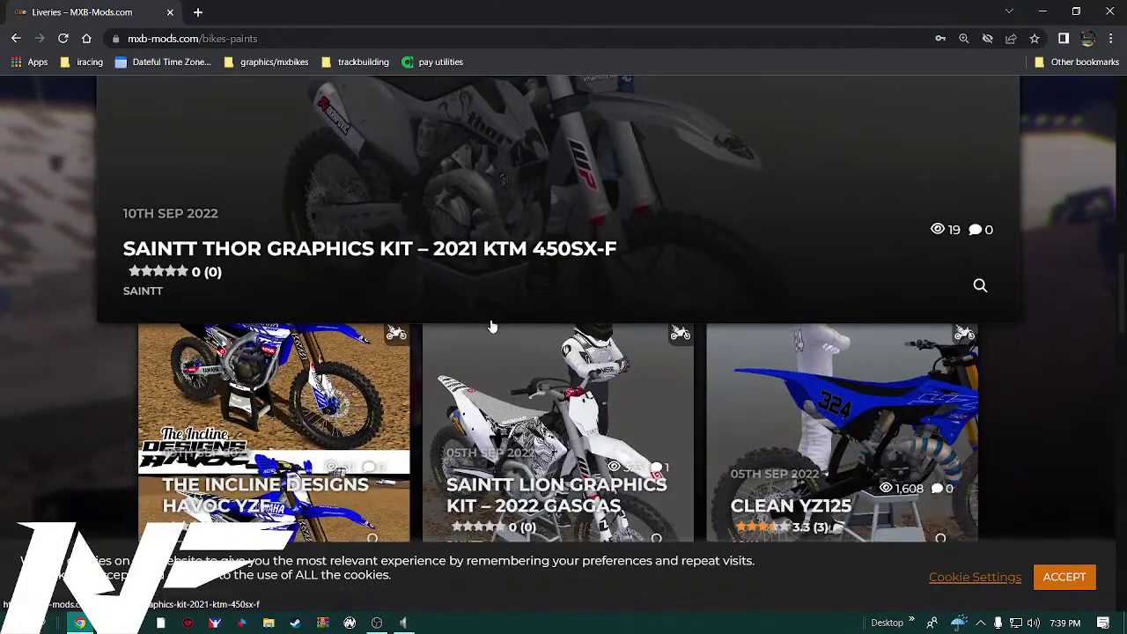
scroll(492, 326, "down", 1)
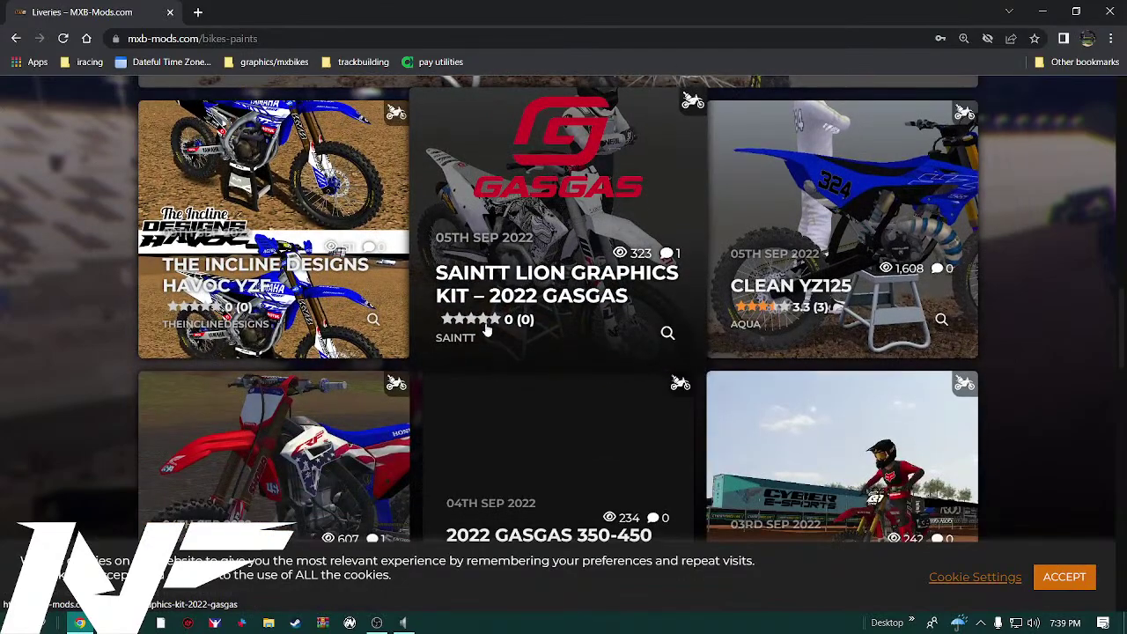
scroll(475, 337, "down", 2)
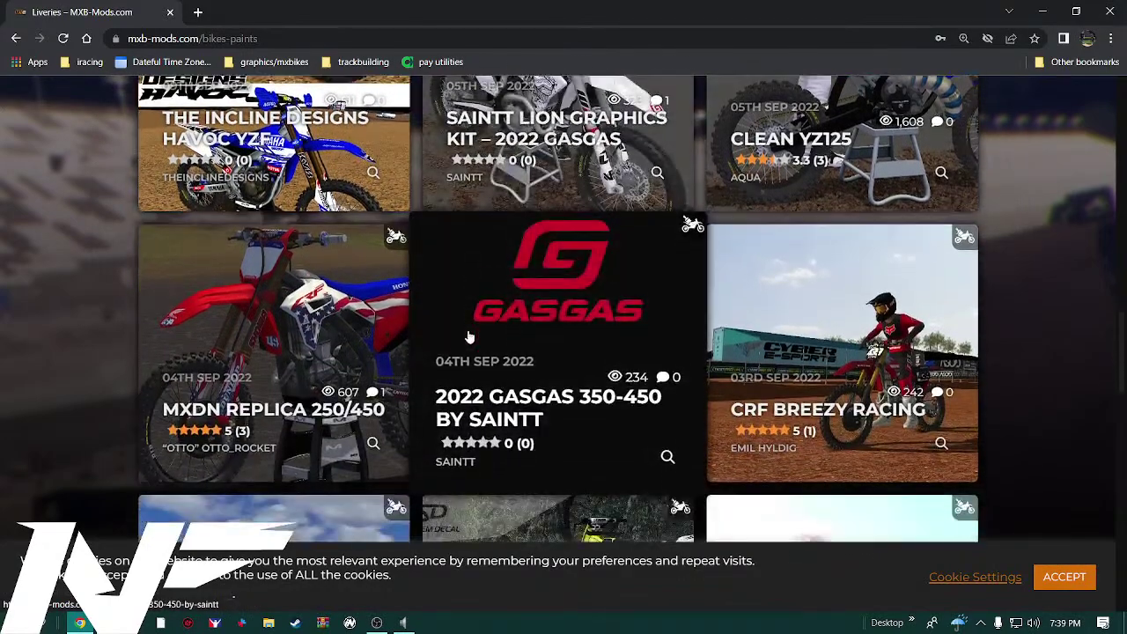
left_click(345, 326)
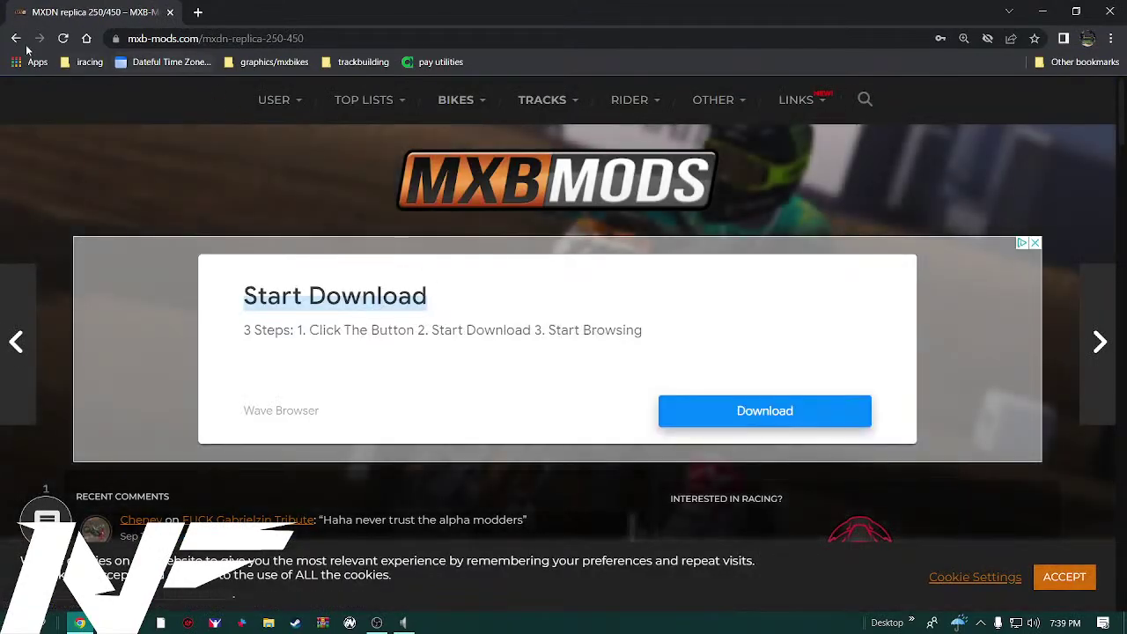
left_click(17, 40)
Open the Kawasaki KXF 2023 450 Hodges Revisit livery page and view its preview picture
scroll(540, 308, "down", 3)
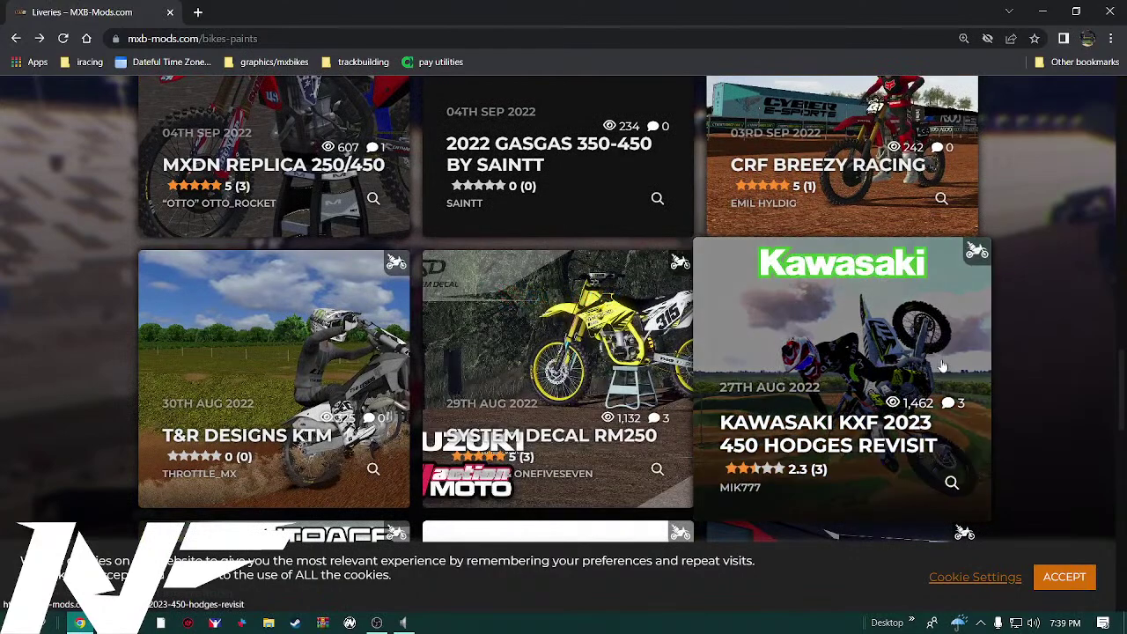
left_click(876, 339)
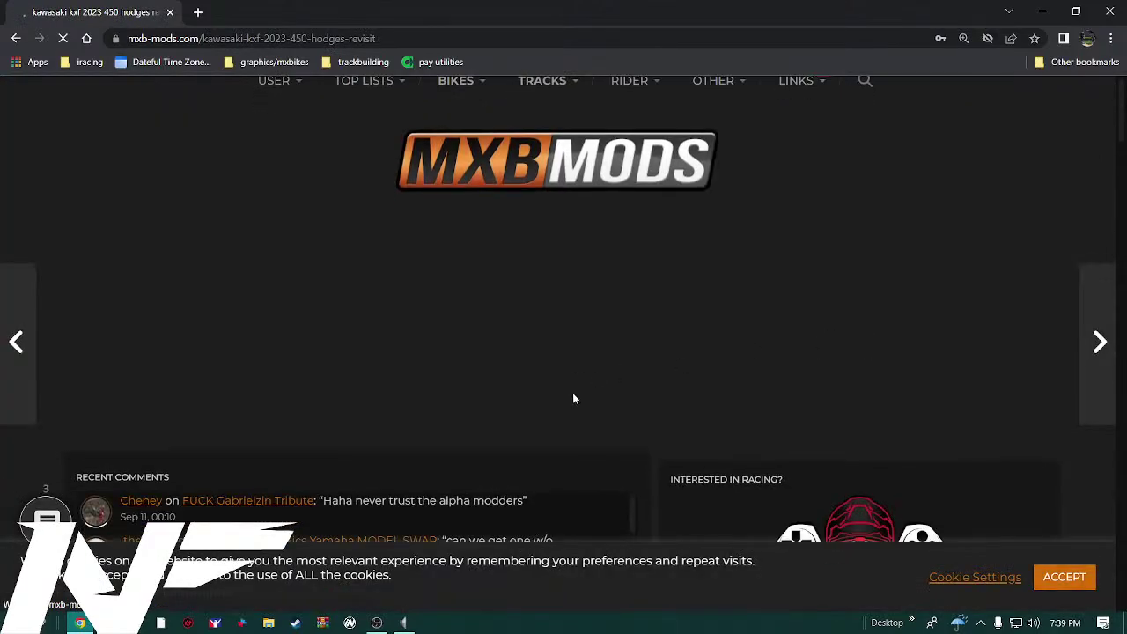
scroll(581, 370, "down", 2)
scroll(594, 351, "down", 8)
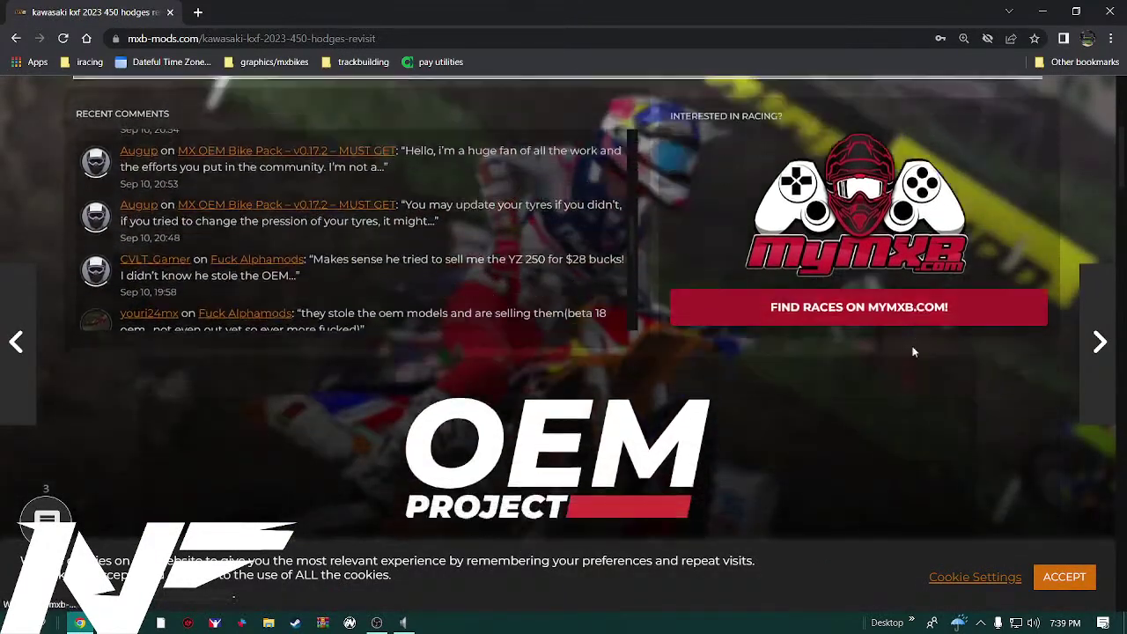
scroll(843, 415, "down", 9)
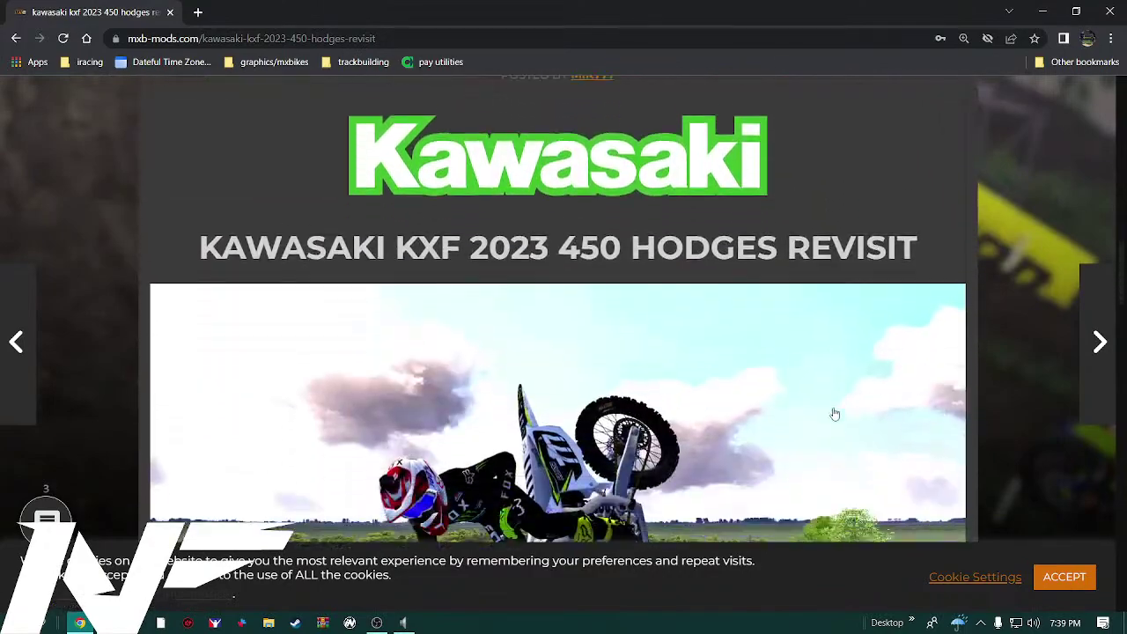
scroll(834, 410, "down", 2)
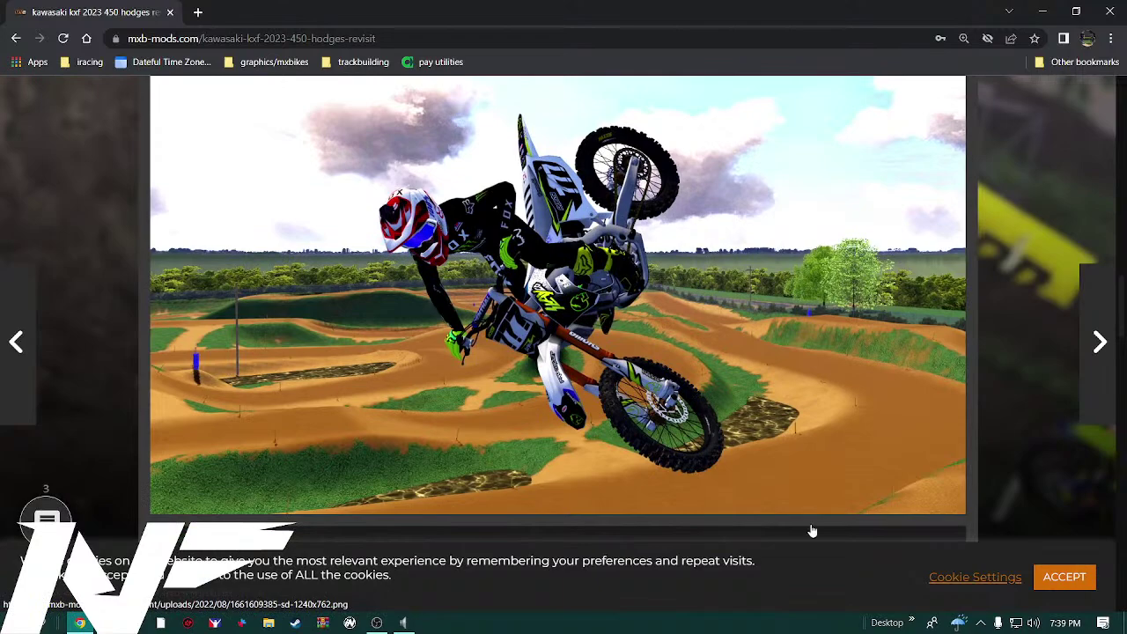
Download KAWA-2024-FINITOP.pnt from the livery page's Downloads section
middle_click(814, 526)
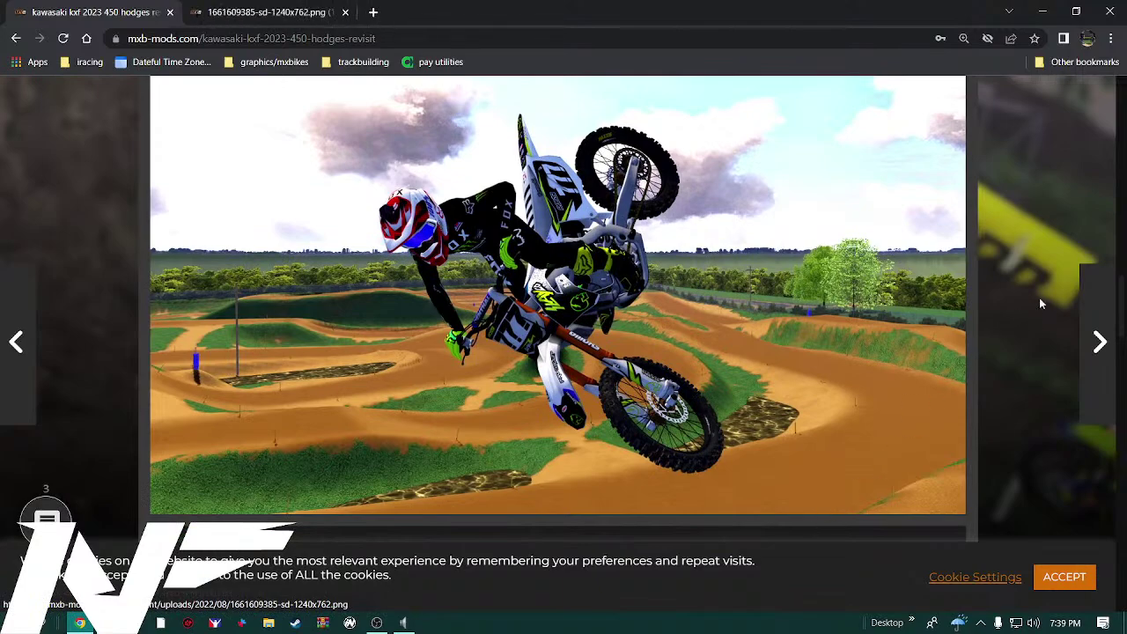
left_click_drag(1118, 293, 1108, 454)
scroll(962, 217, "up", 10)
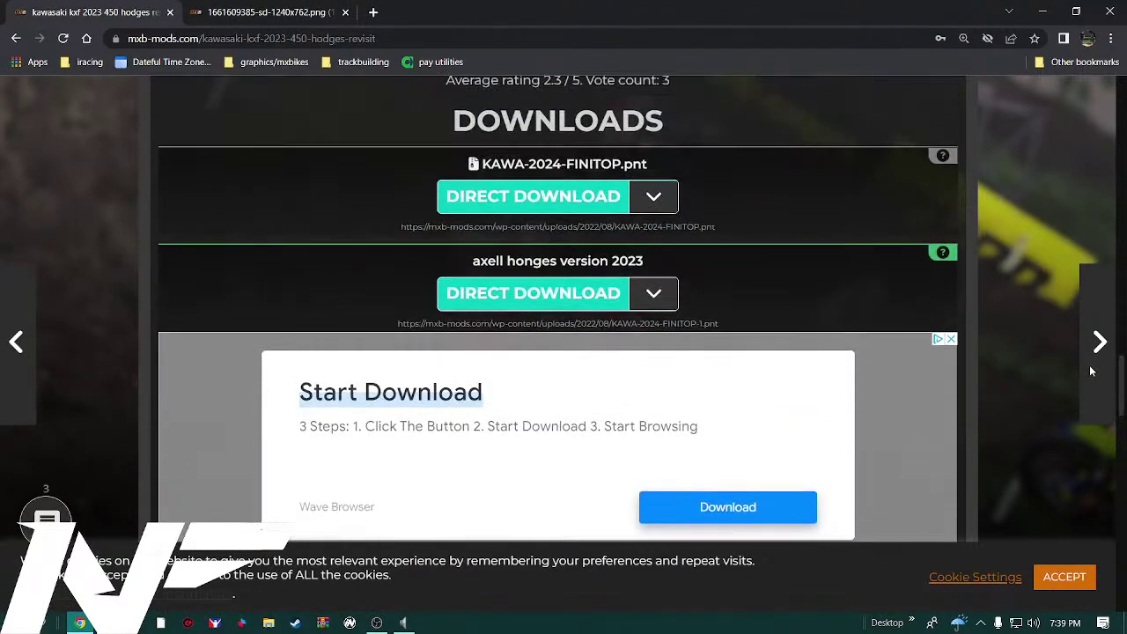
left_click(548, 209)
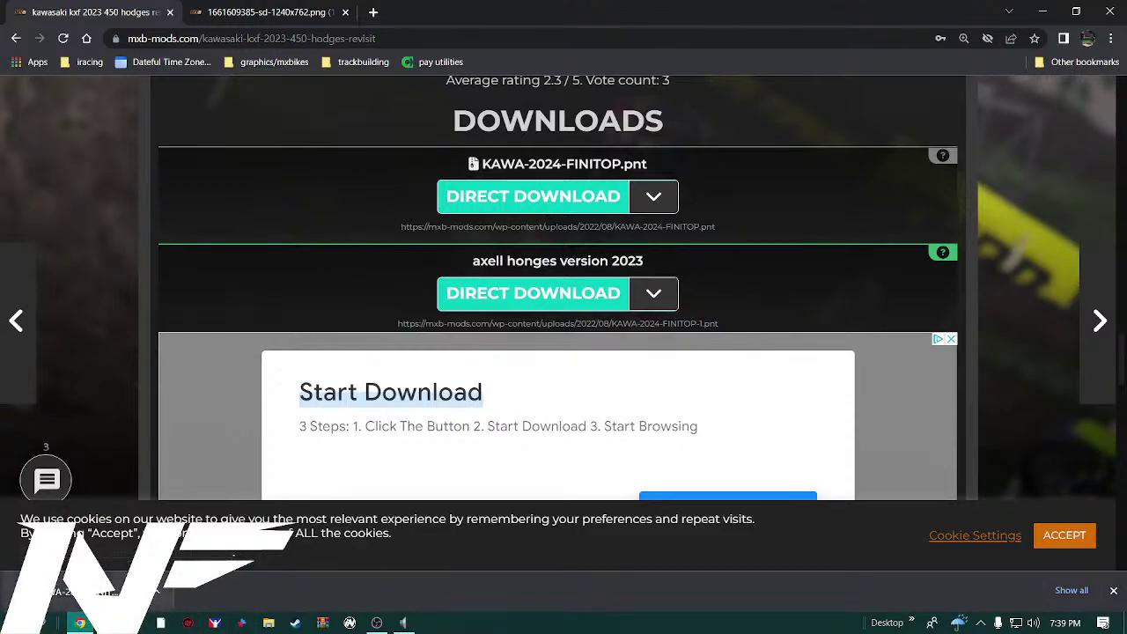
Show the downloaded KAWA-2024-FINITOP.pnt in its folder and minimize the File Explorer window
left_click(155, 593)
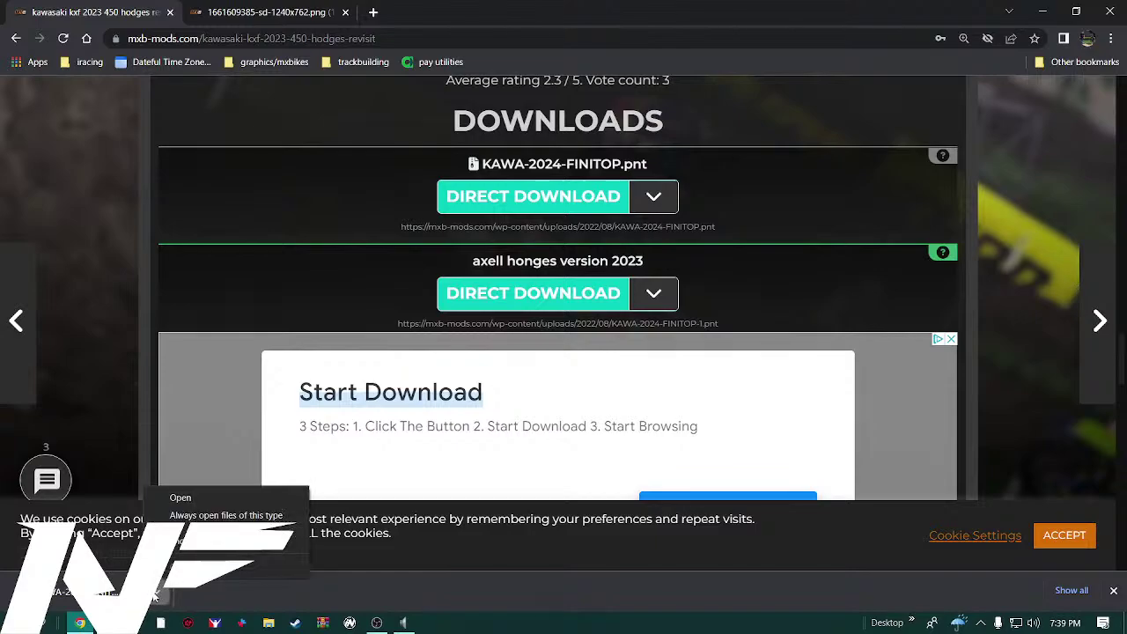
left_click(189, 541)
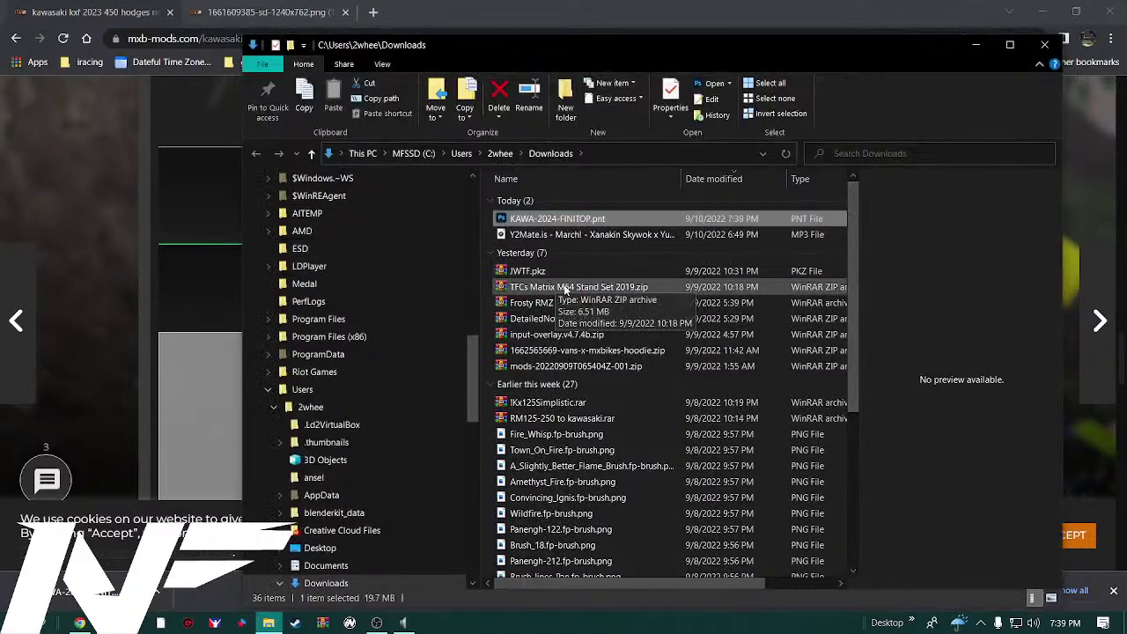
left_click(975, 44)
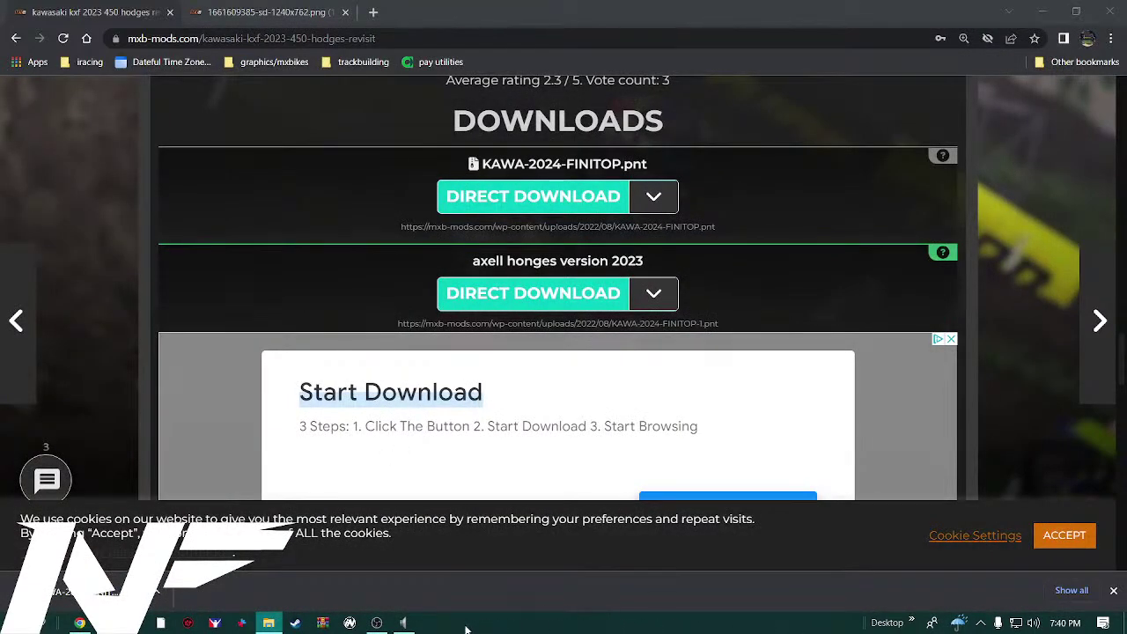
Close the extra preview image tab and return to the Liveries listing
left_click(346, 12)
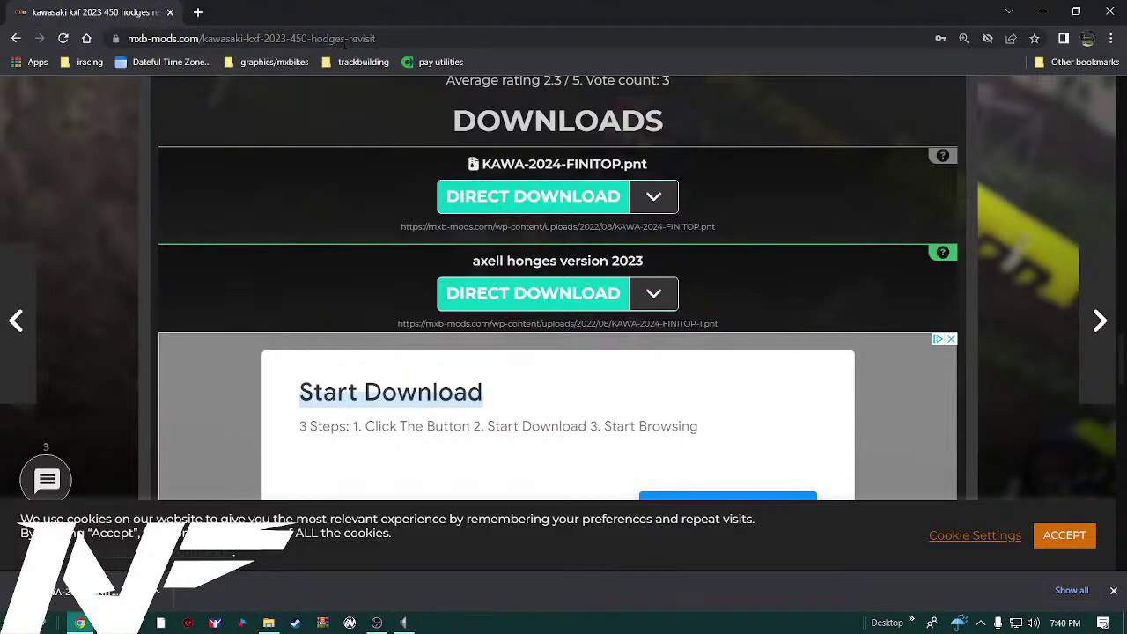
left_click(16, 37)
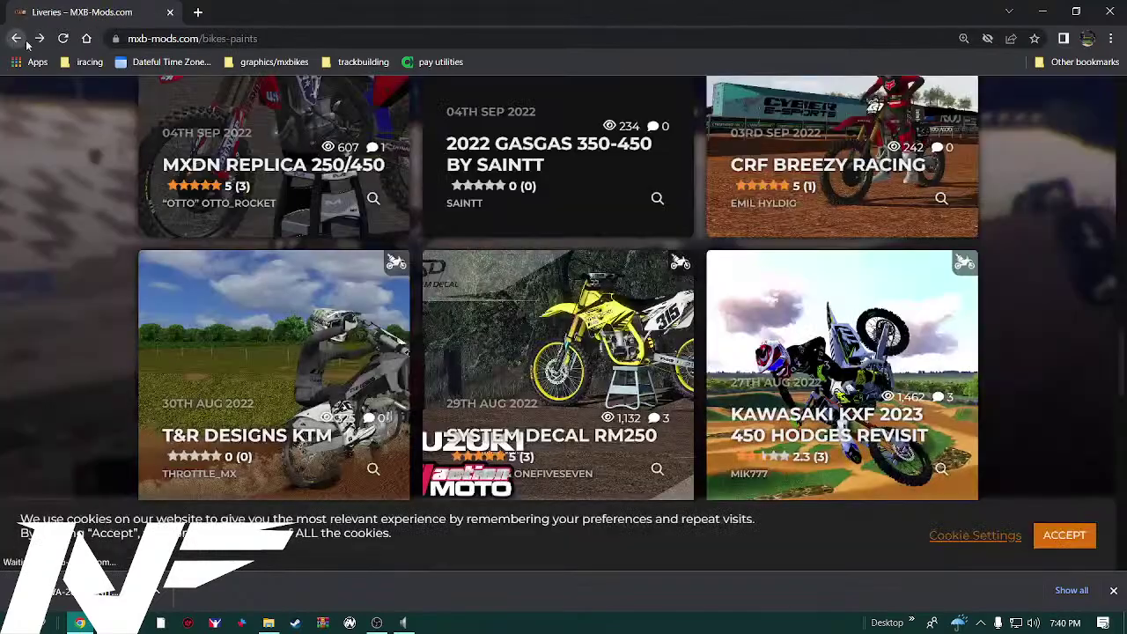
scroll(587, 237, "up", 5)
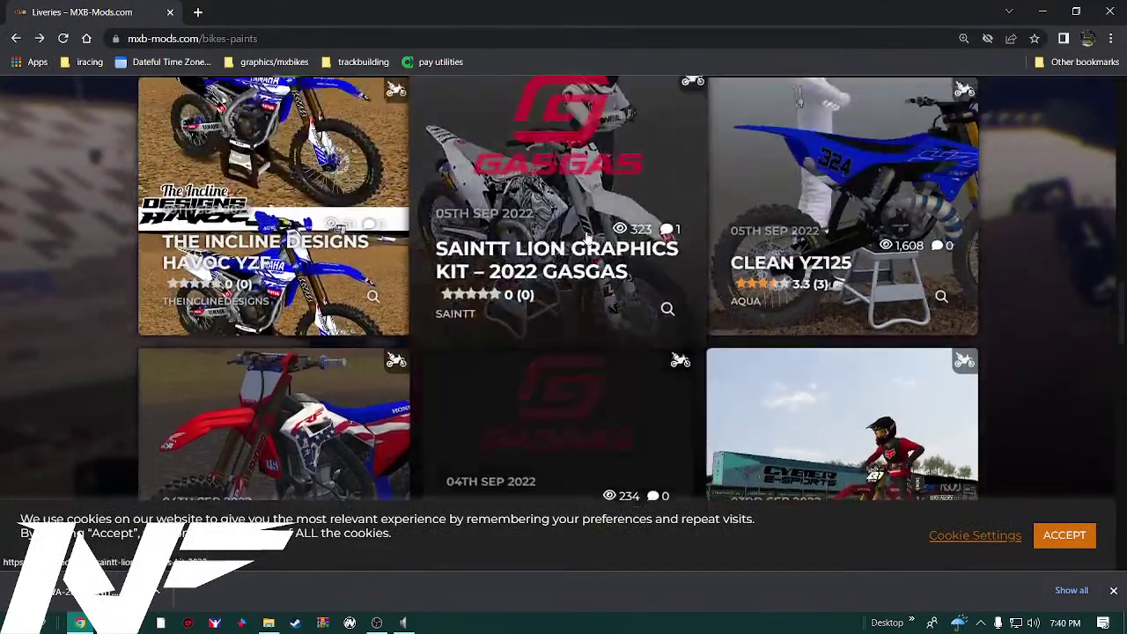
scroll(587, 237, "up", 10)
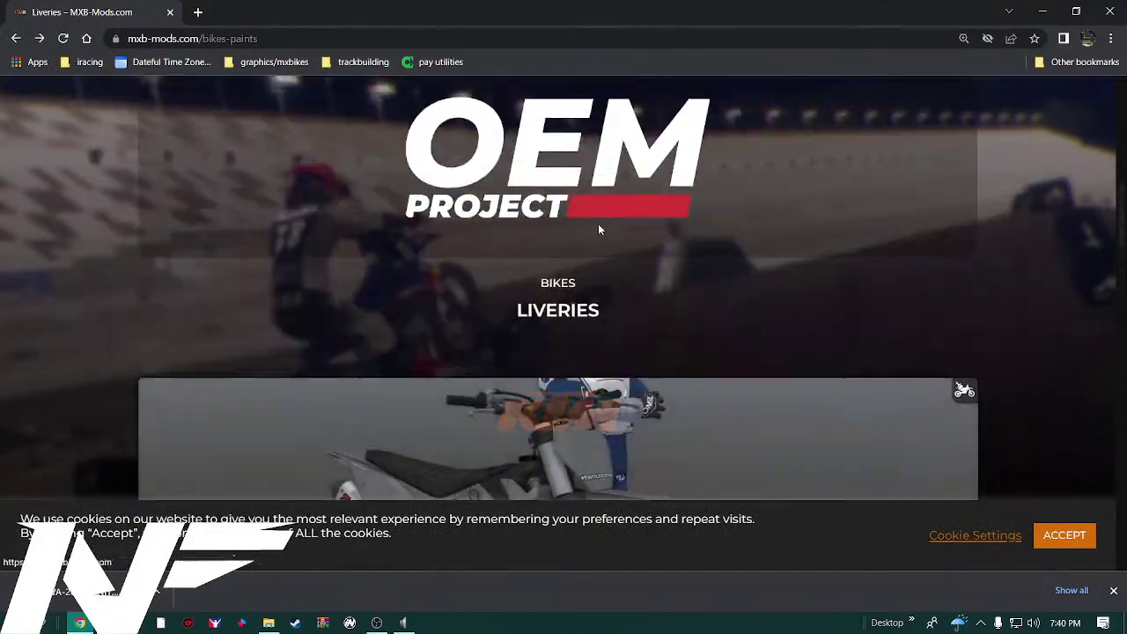
scroll(661, 296, "up", 5)
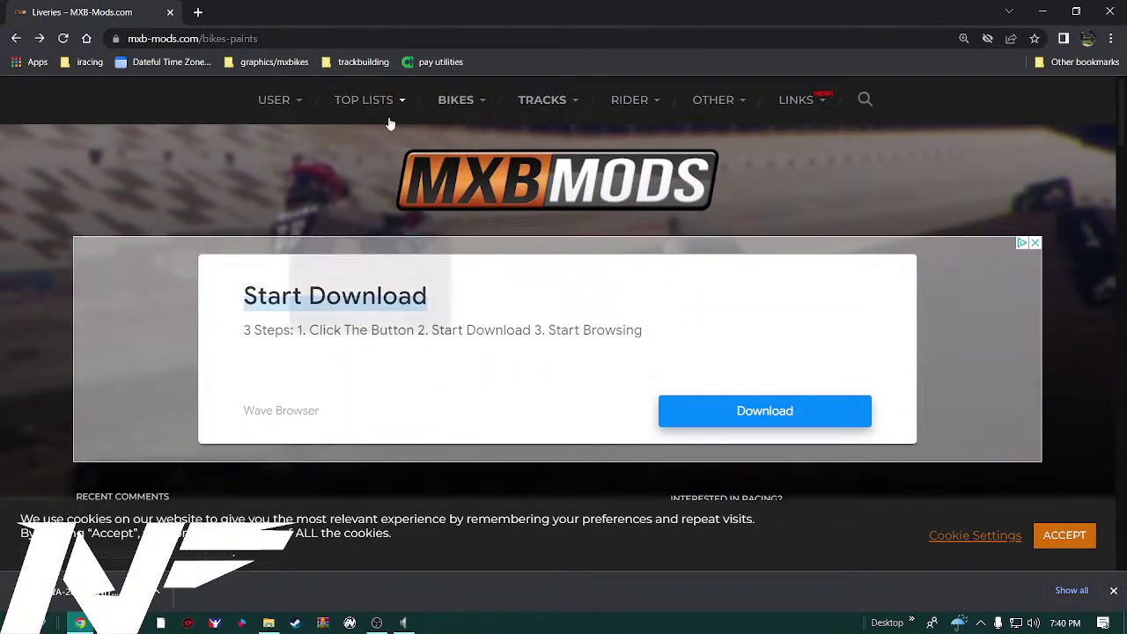
Search the MXB-Mods site for "painted3d" and check the search results section of the page
mouse_move(382, 122)
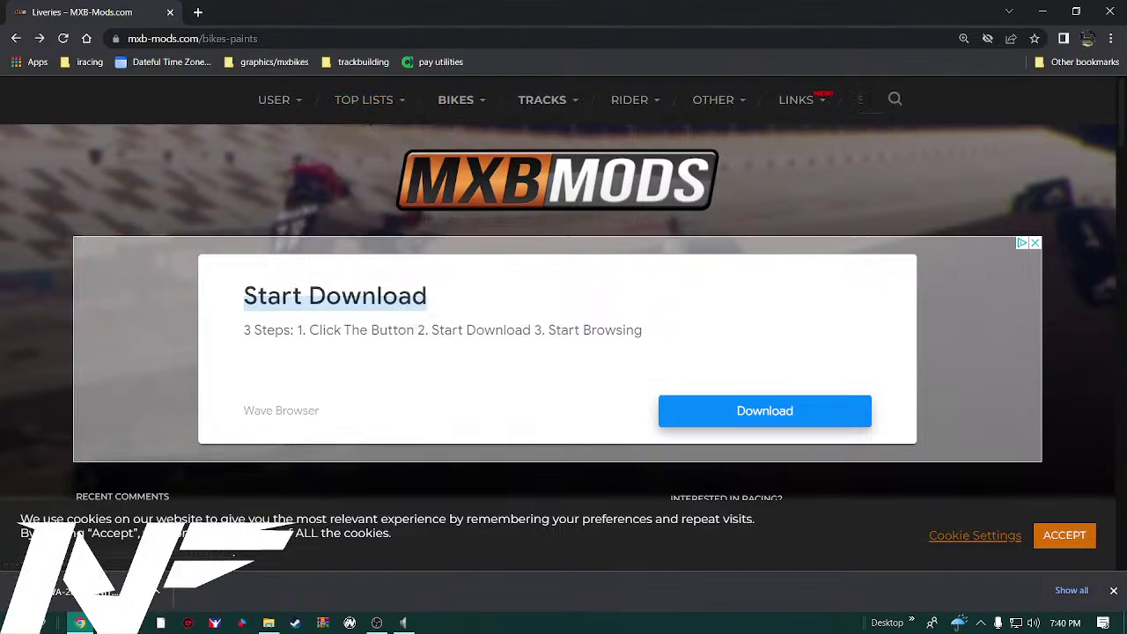
left_click(865, 100)
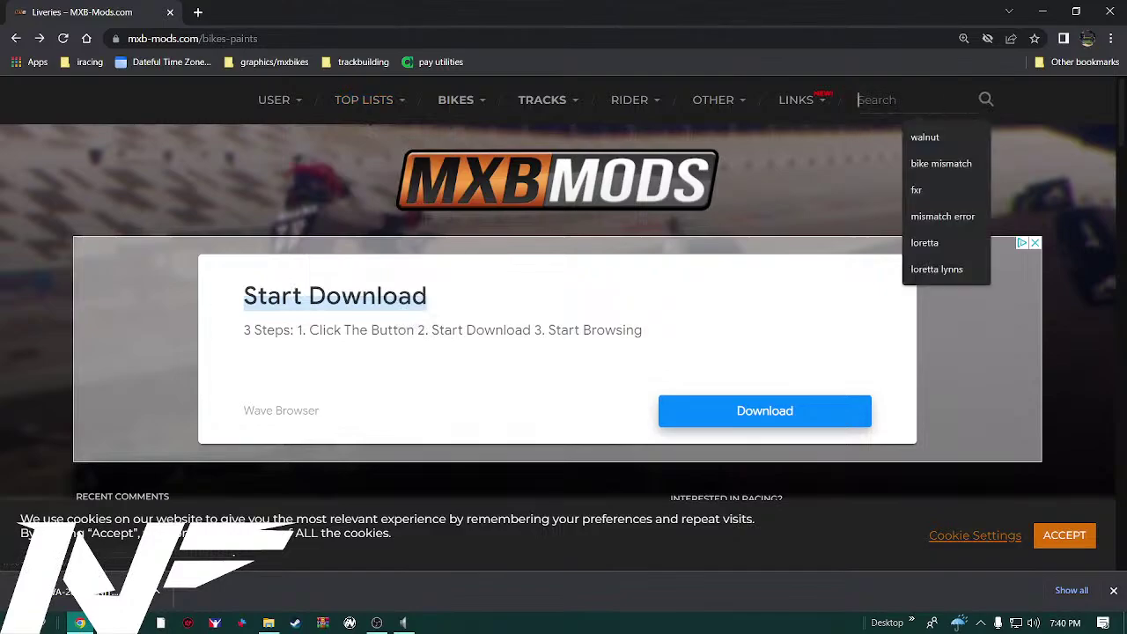
type("p")
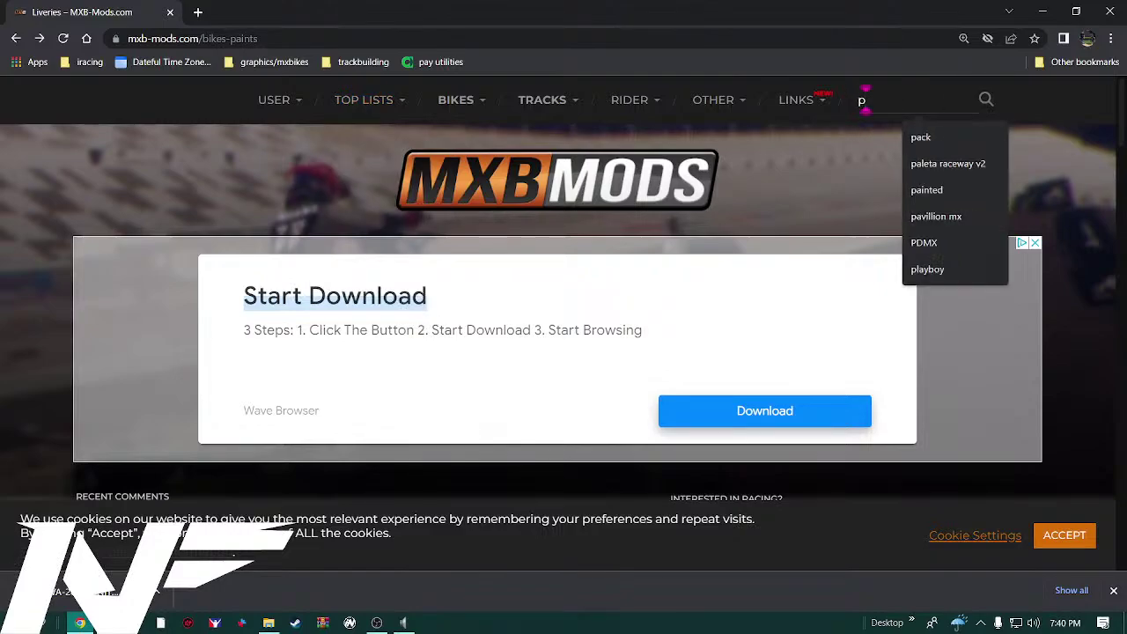
type("ainted")
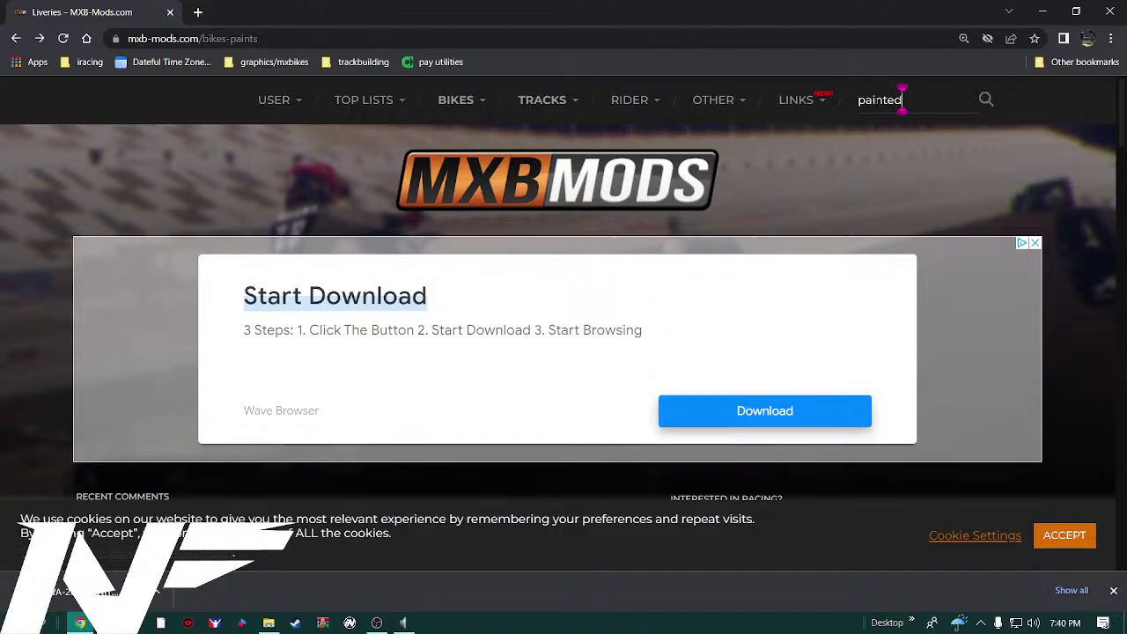
type("3d")
left_click(985, 99)
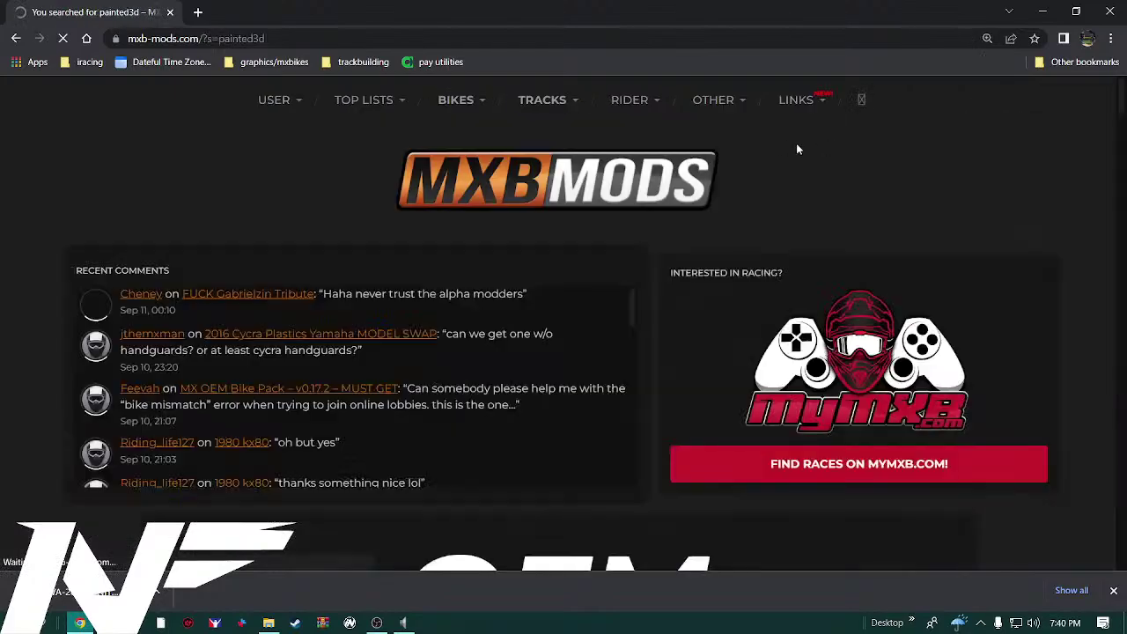
scroll(445, 297, "down", 1)
scroll(445, 298, "down", 8)
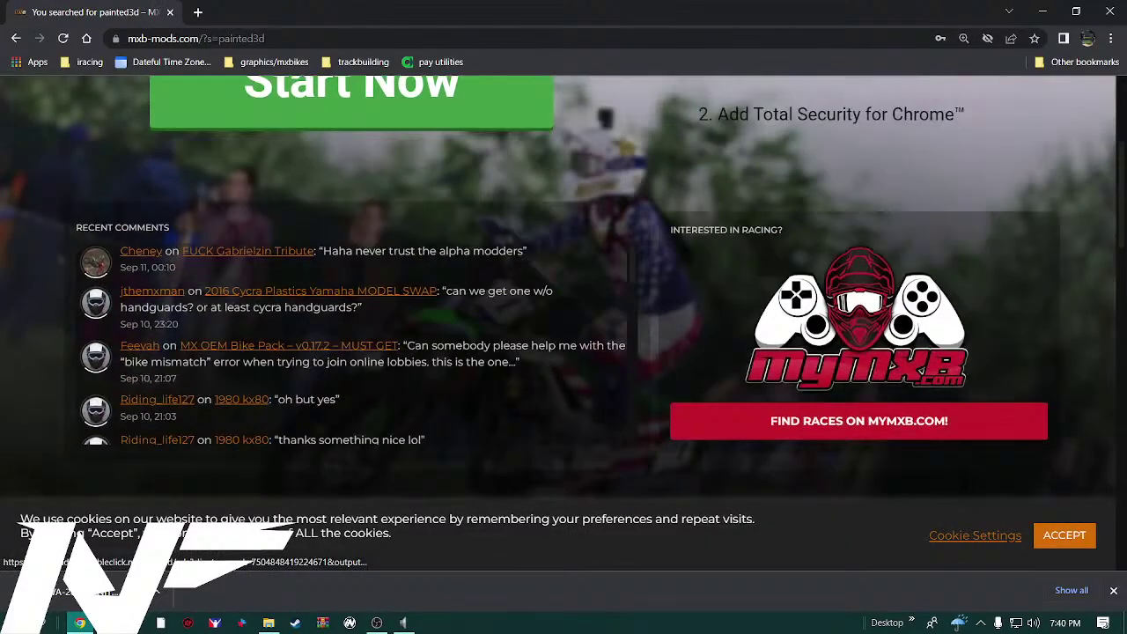
scroll(393, 281, "down", 5)
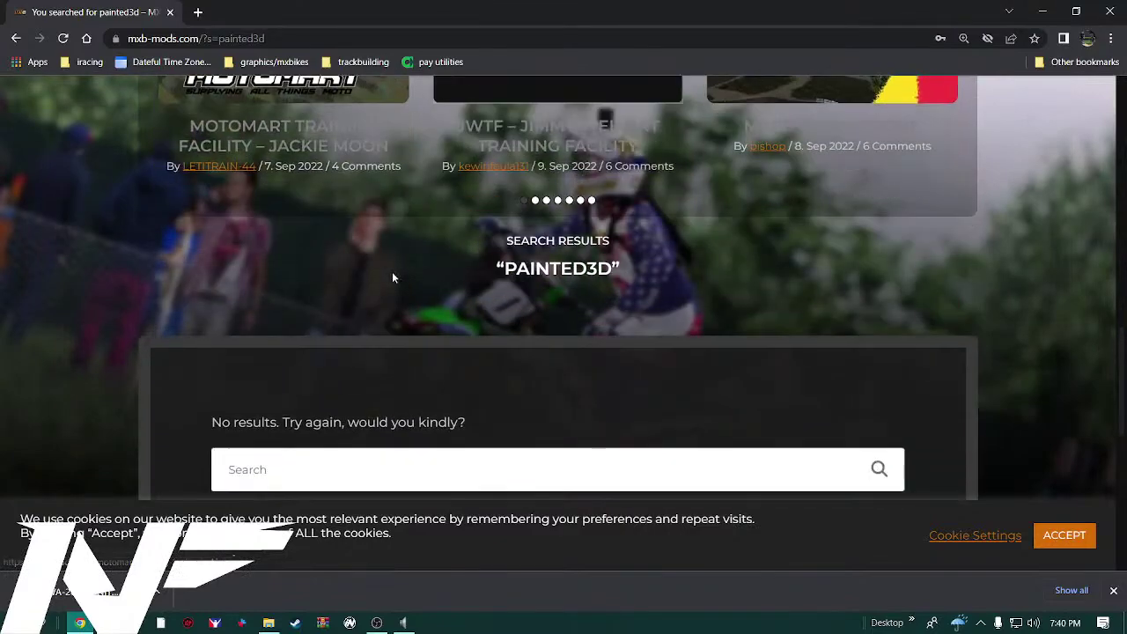
scroll(393, 280, "up", 6)
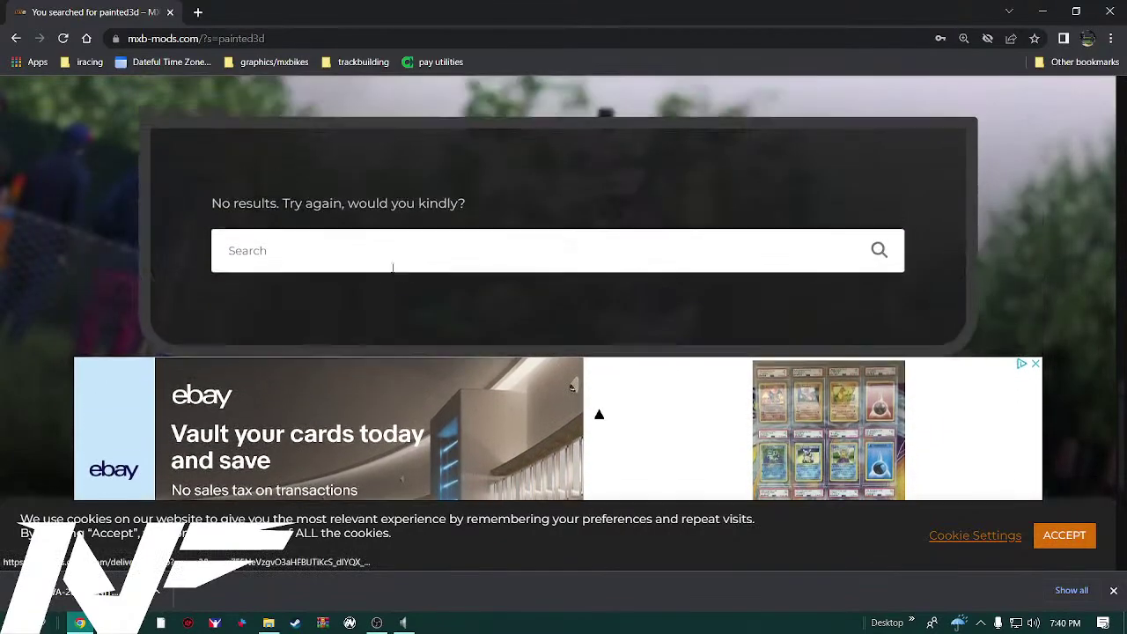
scroll(407, 242, "up", 1)
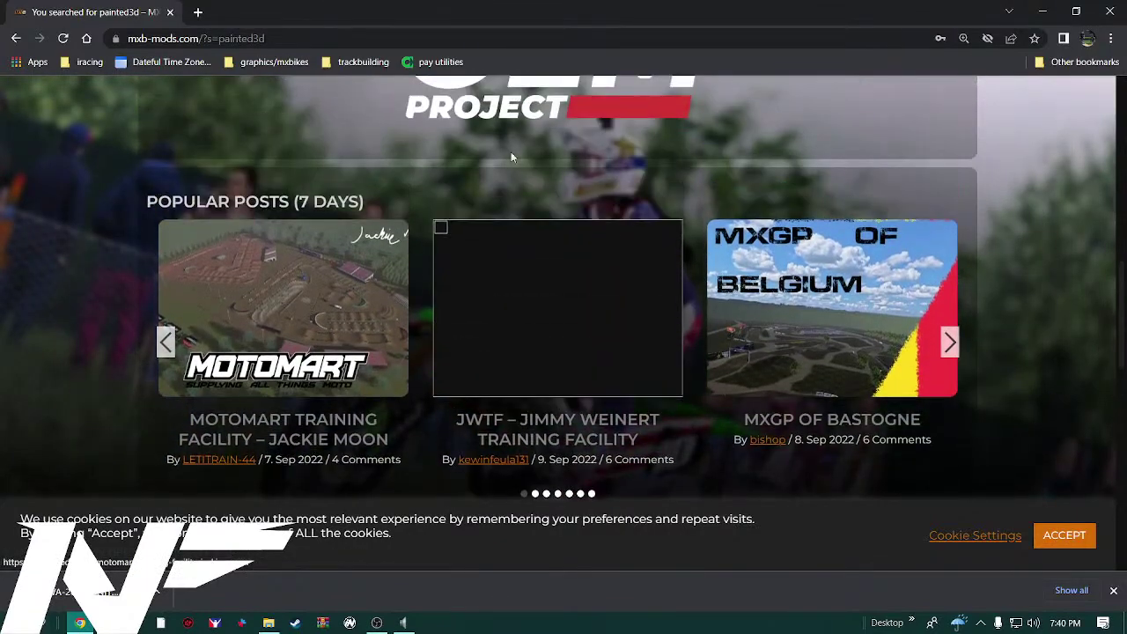
Search Google for "Painted.exe" in a new browser tab
left_click(199, 13)
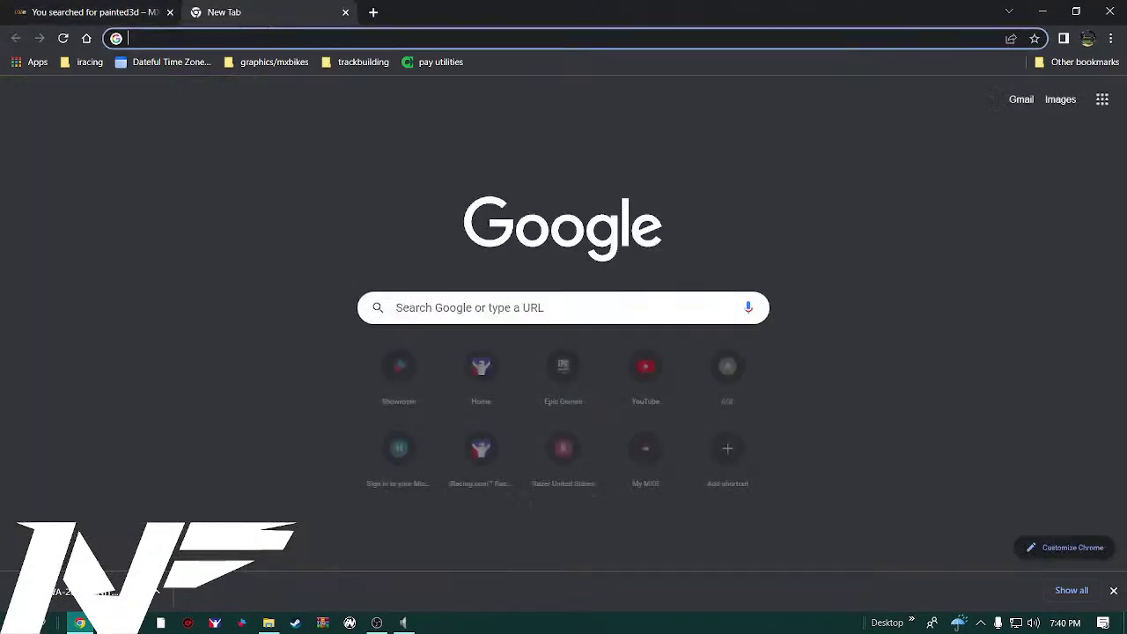
type("Pa")
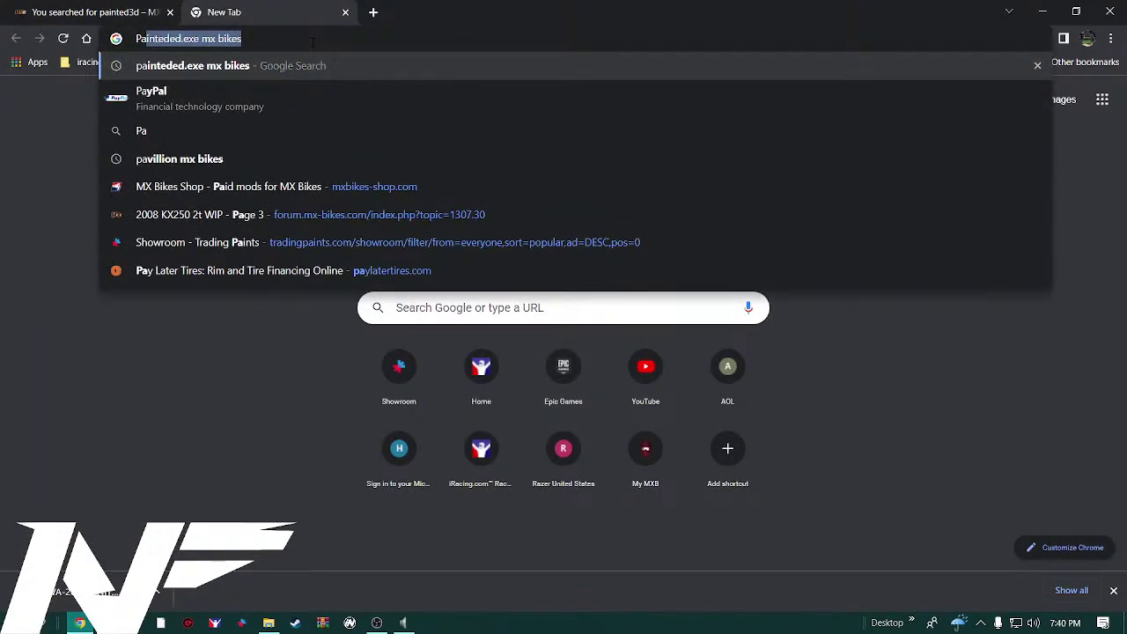
type("inted")
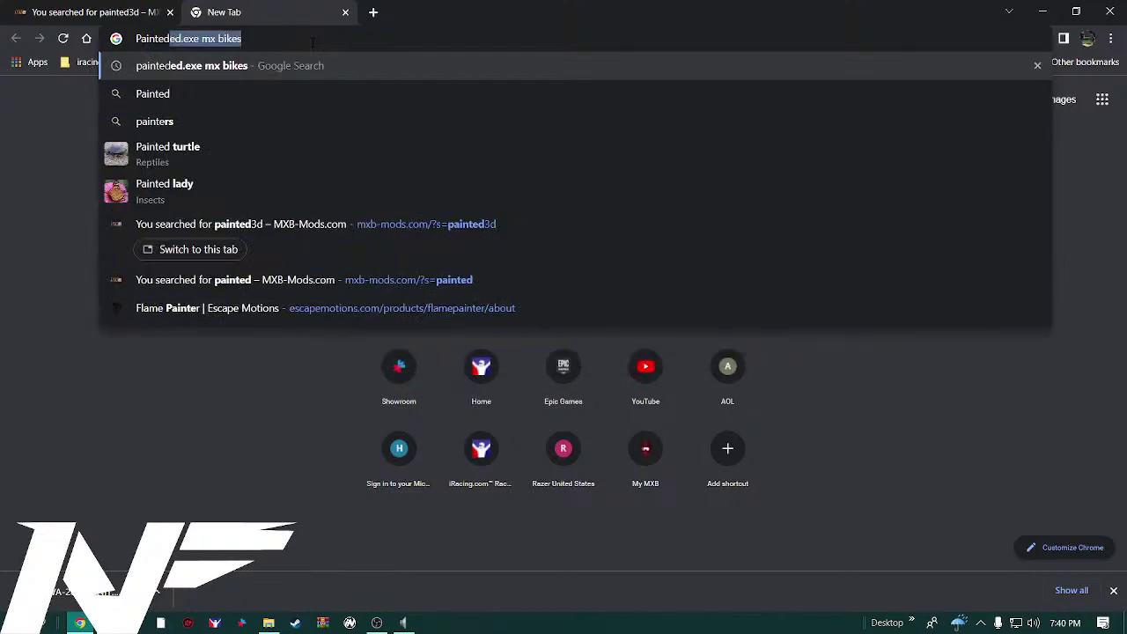
type(".ed")
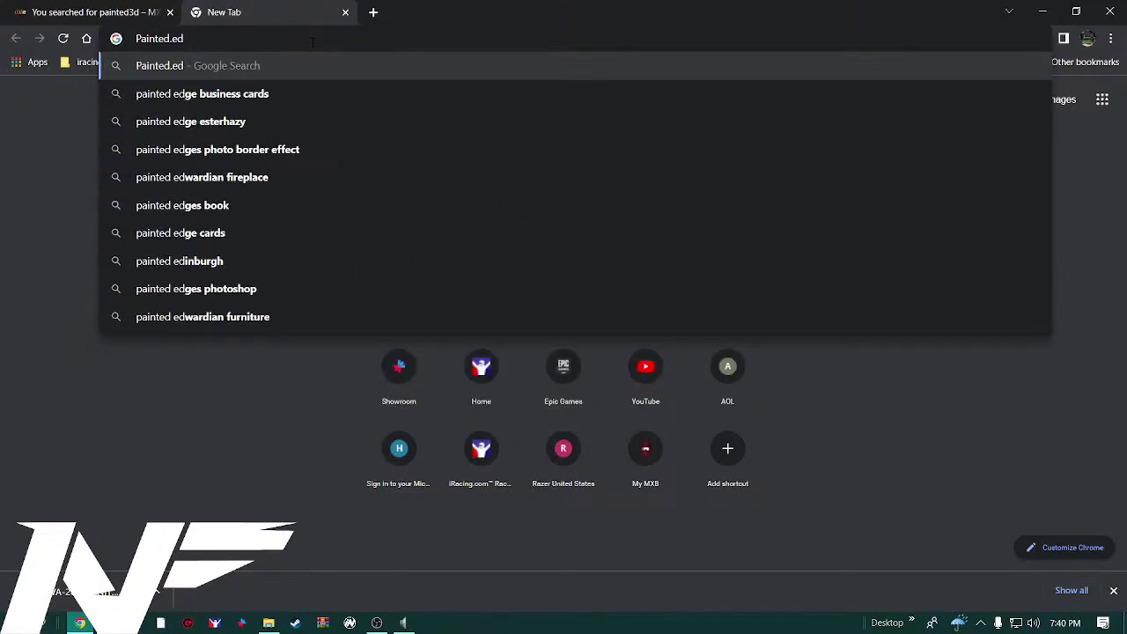
key("BackSpace")
type("xe")
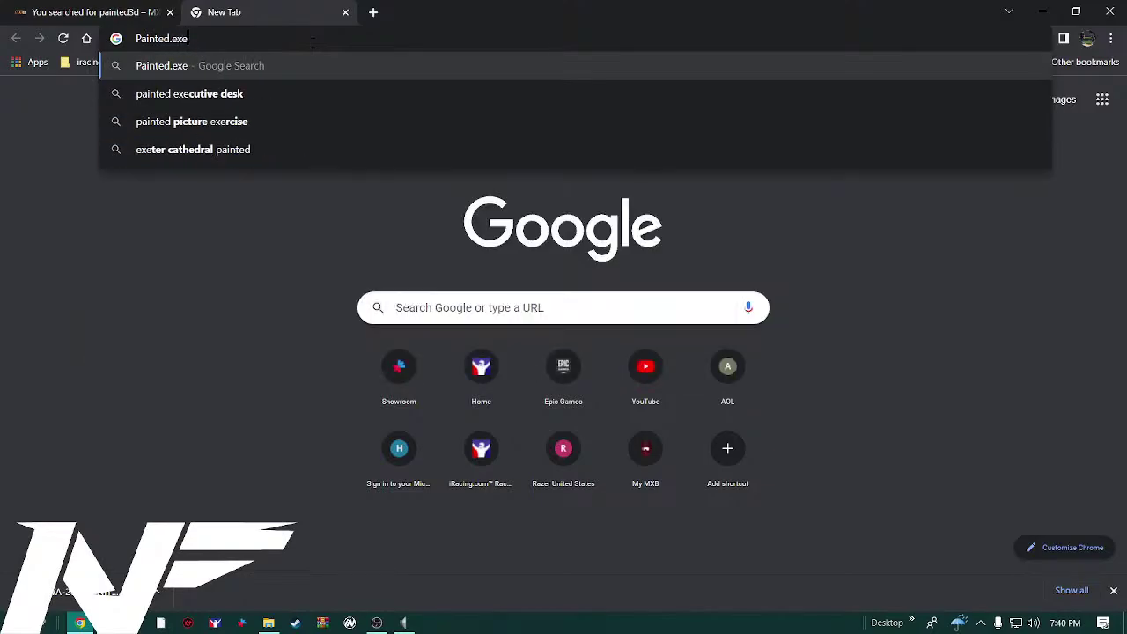
key("Return")
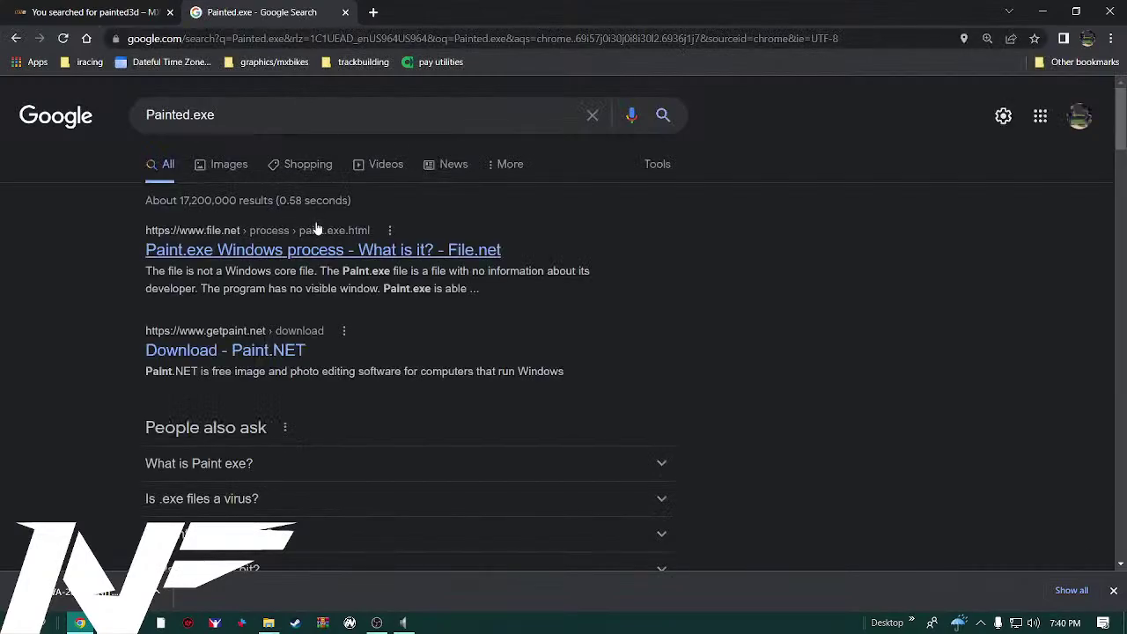
Refine the Google search to "Painted.exe mx bikes" and open the Downloads - MX Bikes result
left_click(369, 116)
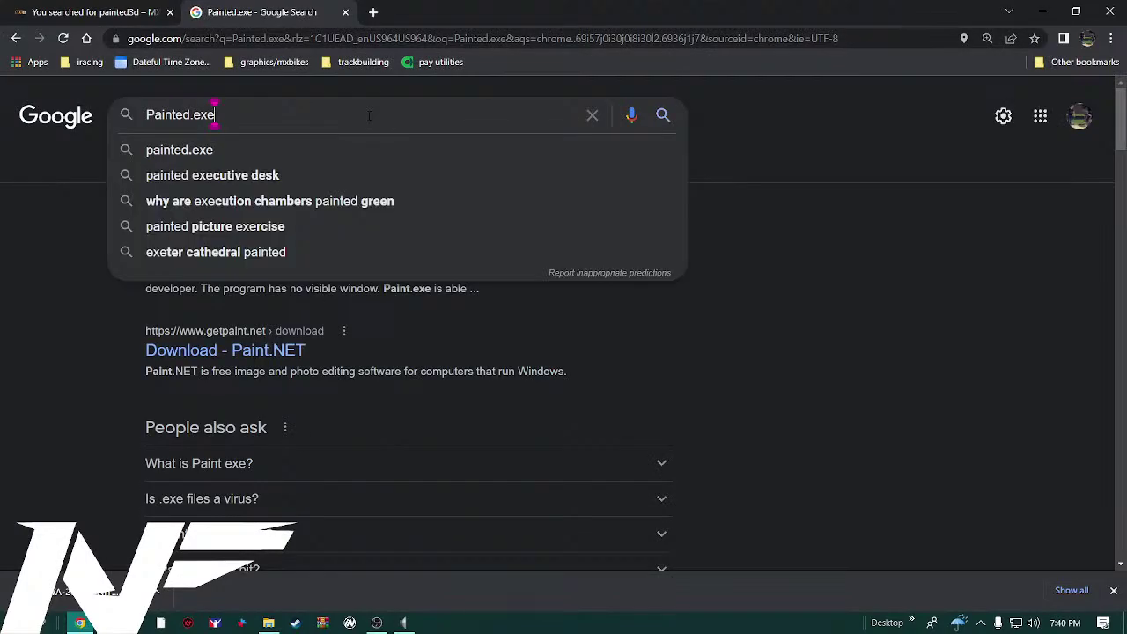
type("m")
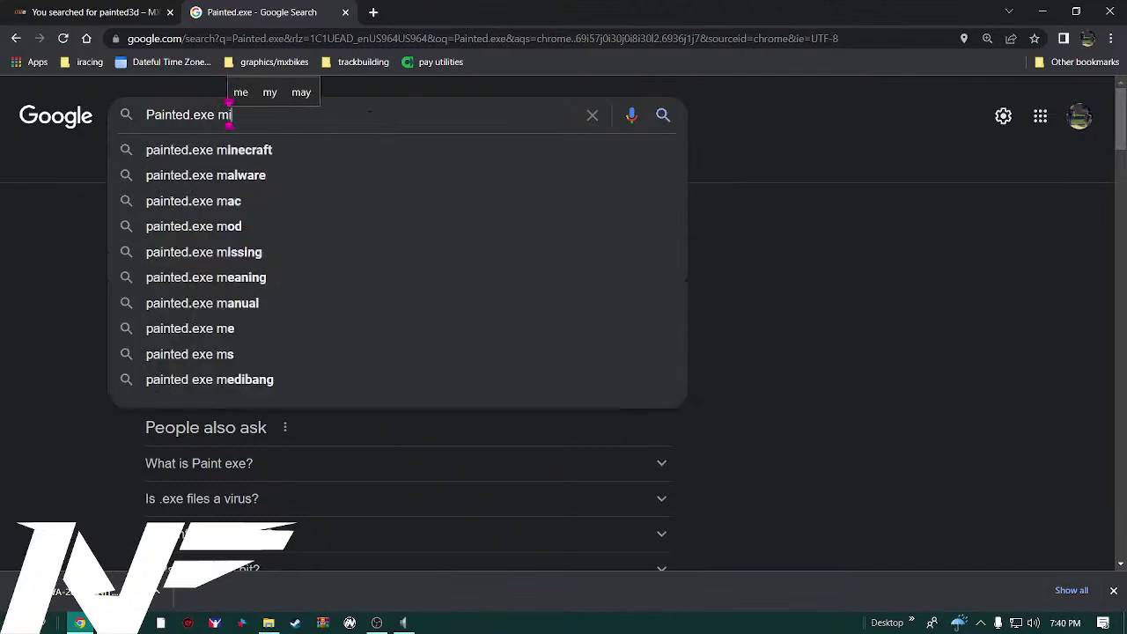
type("x bikes")
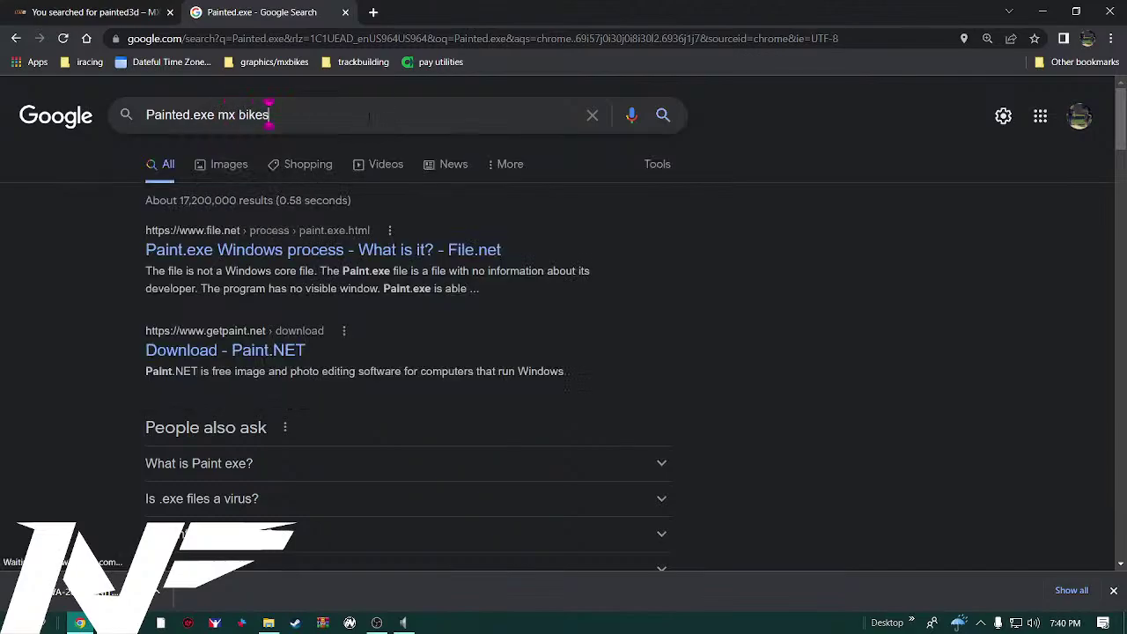
key("Return")
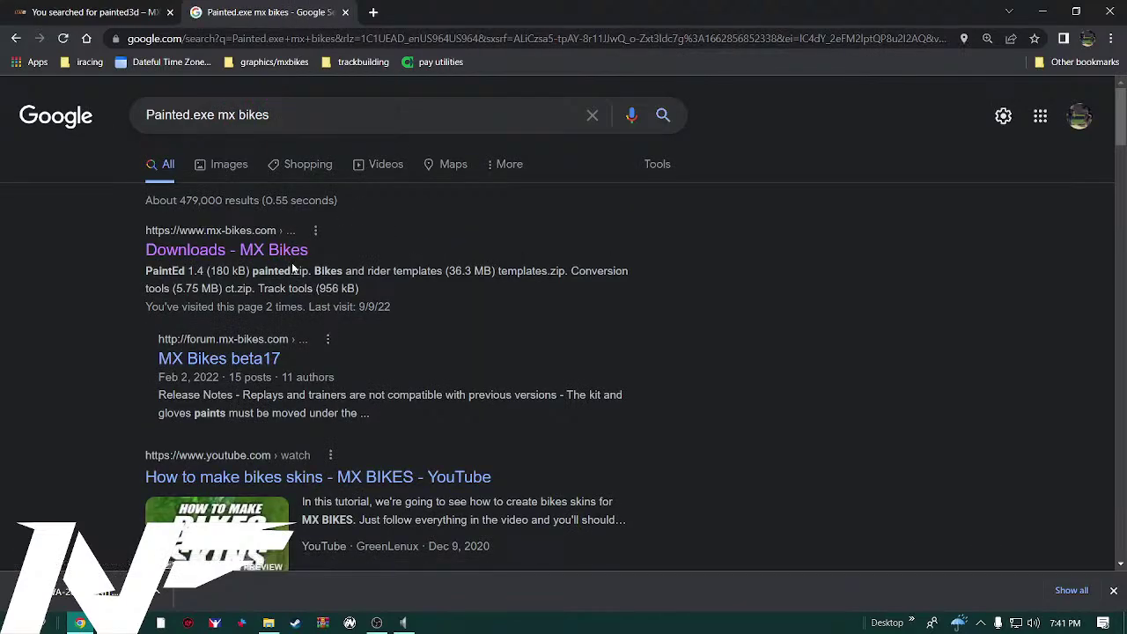
left_click(273, 260)
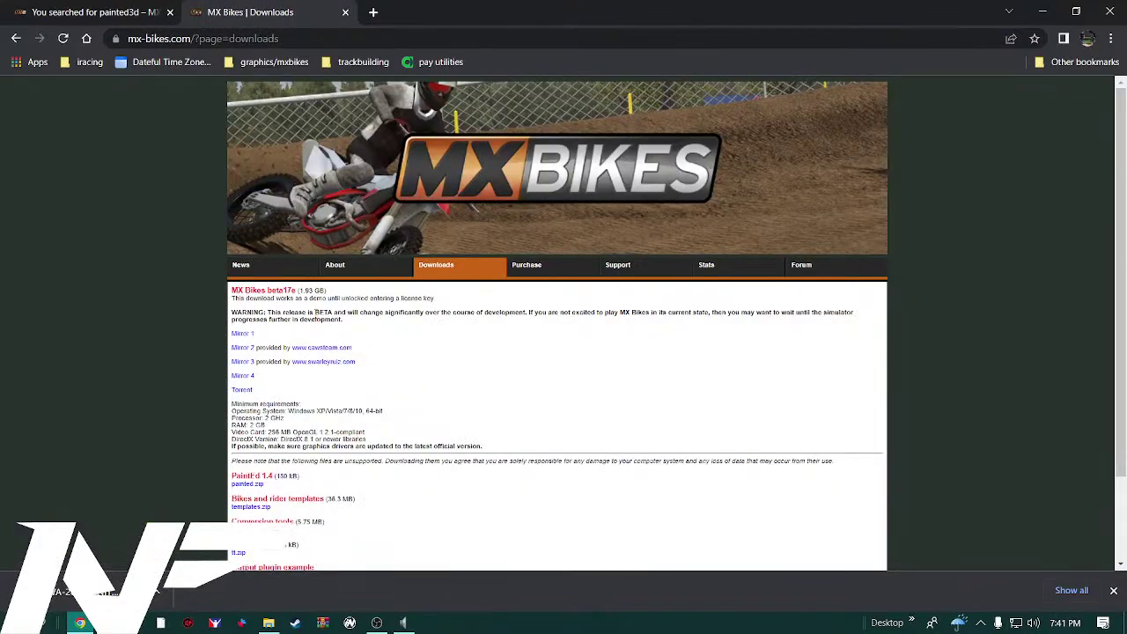
Download the bikes and rider templates.zip, view its full file list in an enlarged WinRAR window, and minimize the archive
scroll(319, 361, "down", 1)
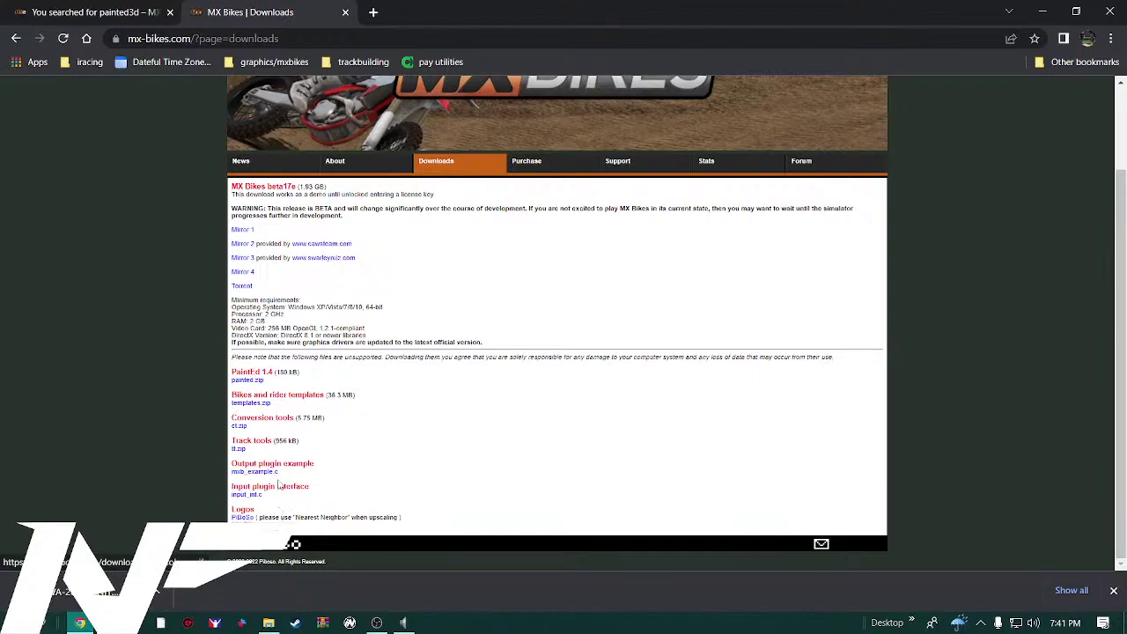
left_click(262, 405)
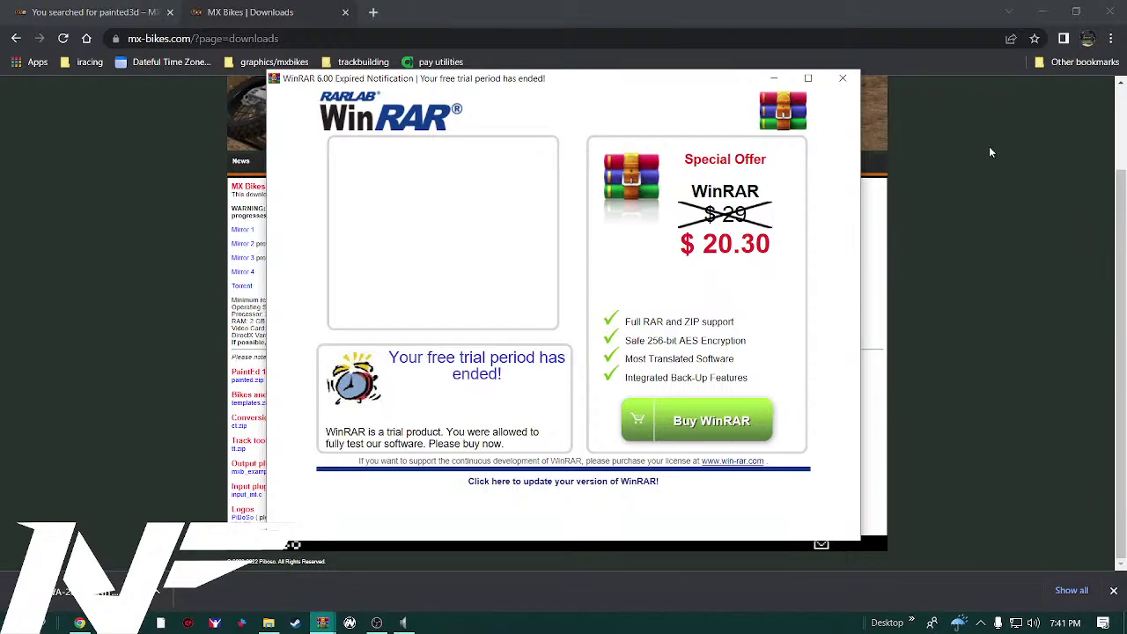
left_click(842, 78)
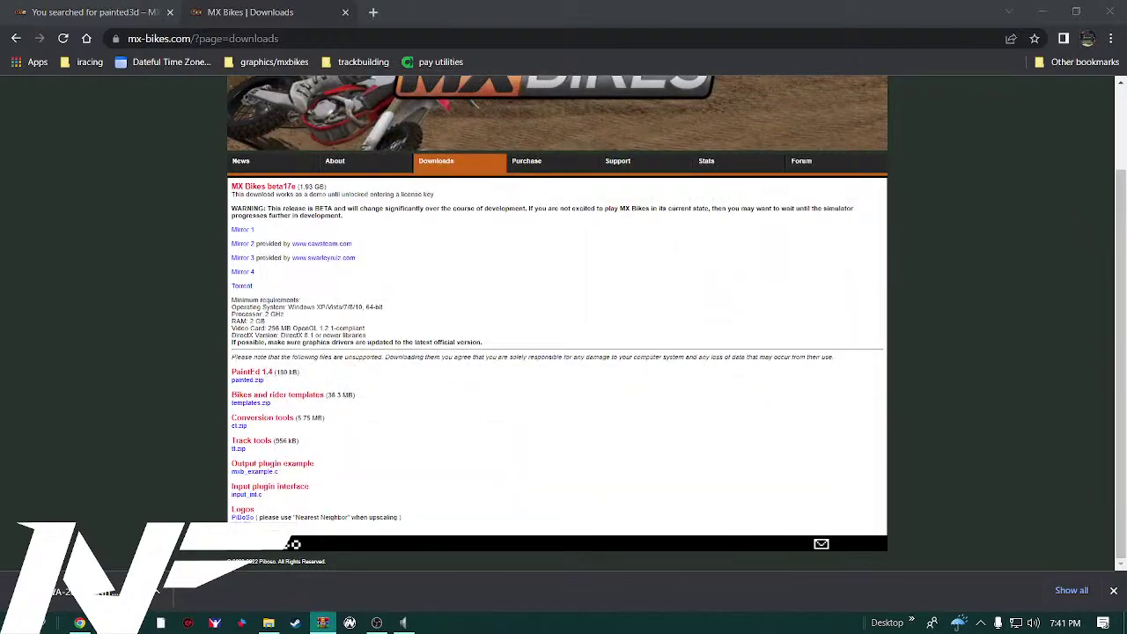
left_click_drag(495, 236, 496, 22)
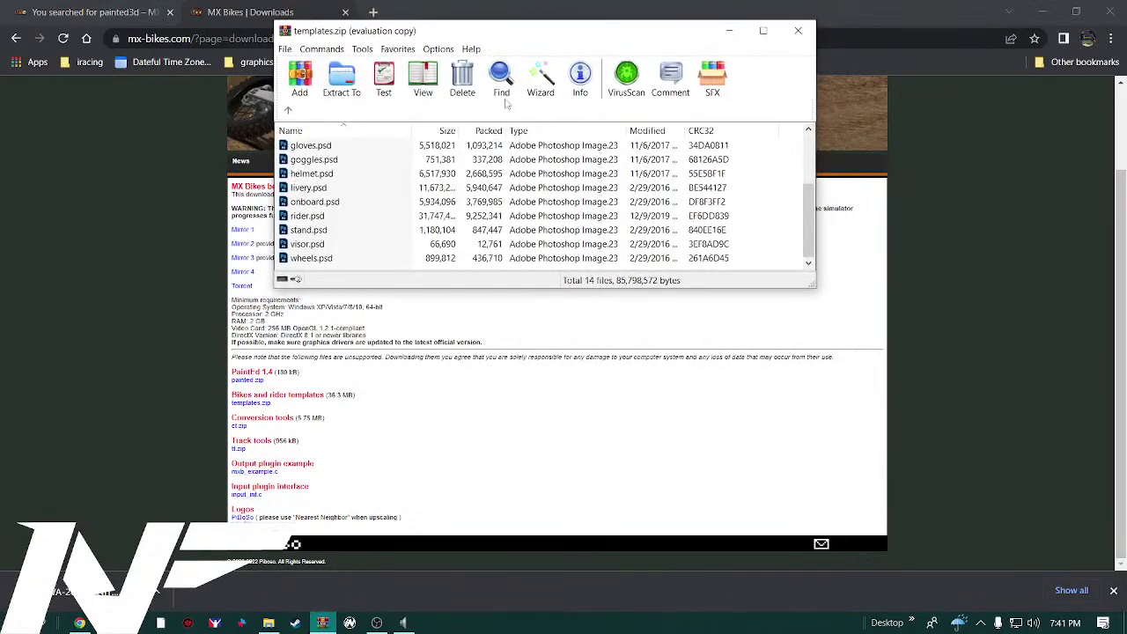
left_click_drag(816, 286, 819, 444)
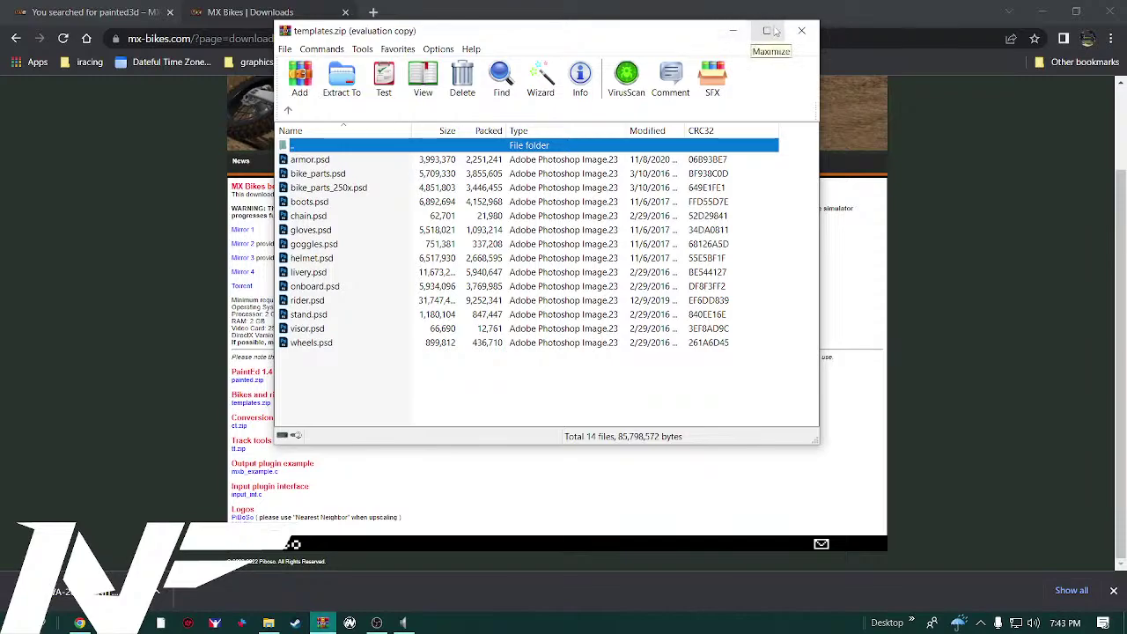
left_click(732, 30)
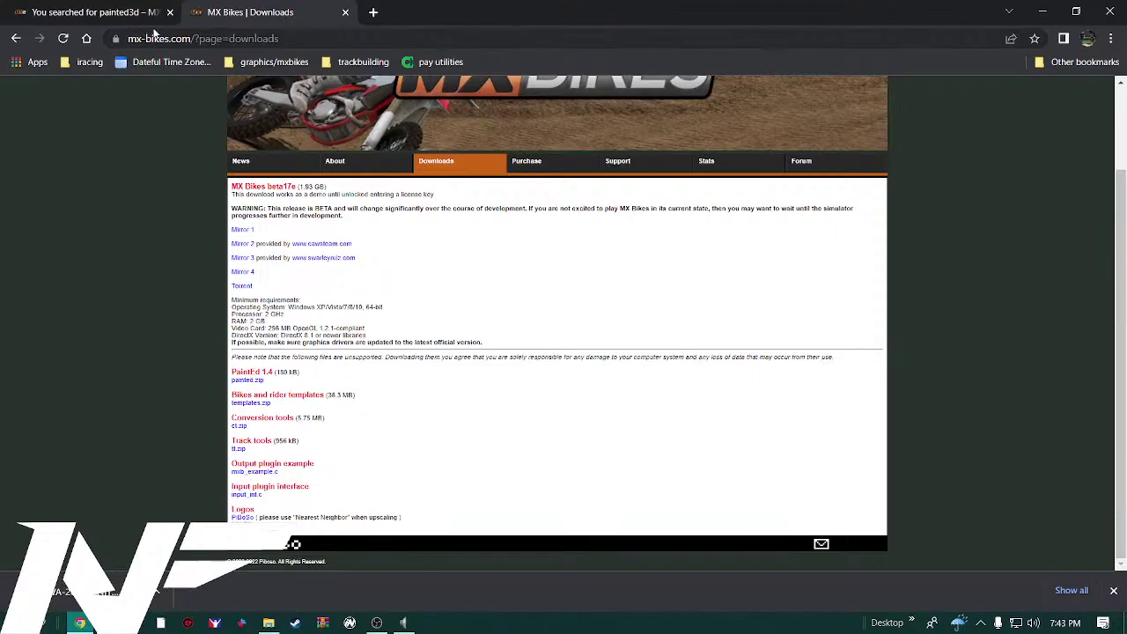
Try to open KAWA-2024-FINITOP.pnt from the Downloads folder with Adobe Photoshop 2022
left_click_drag(0, 211, 667, 112)
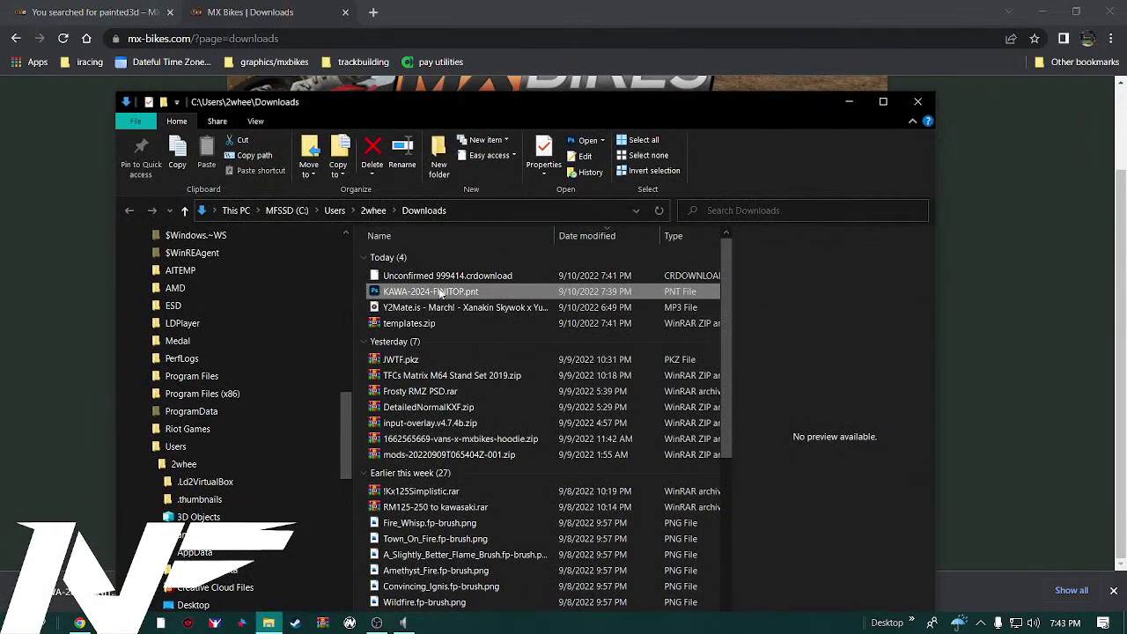
right_click(414, 298)
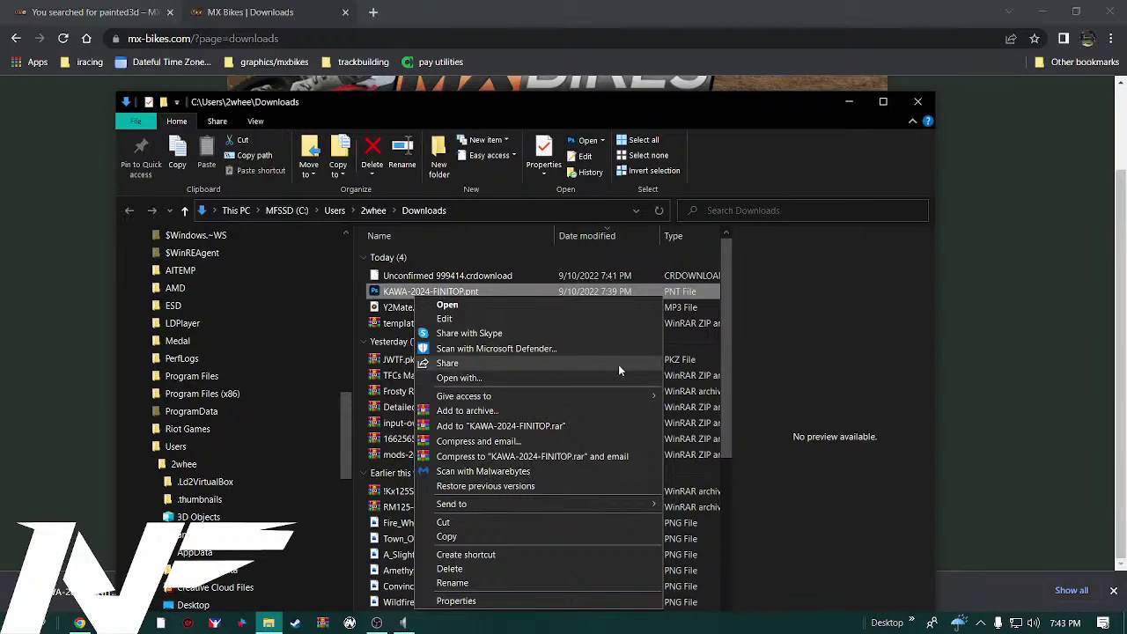
left_click(648, 381)
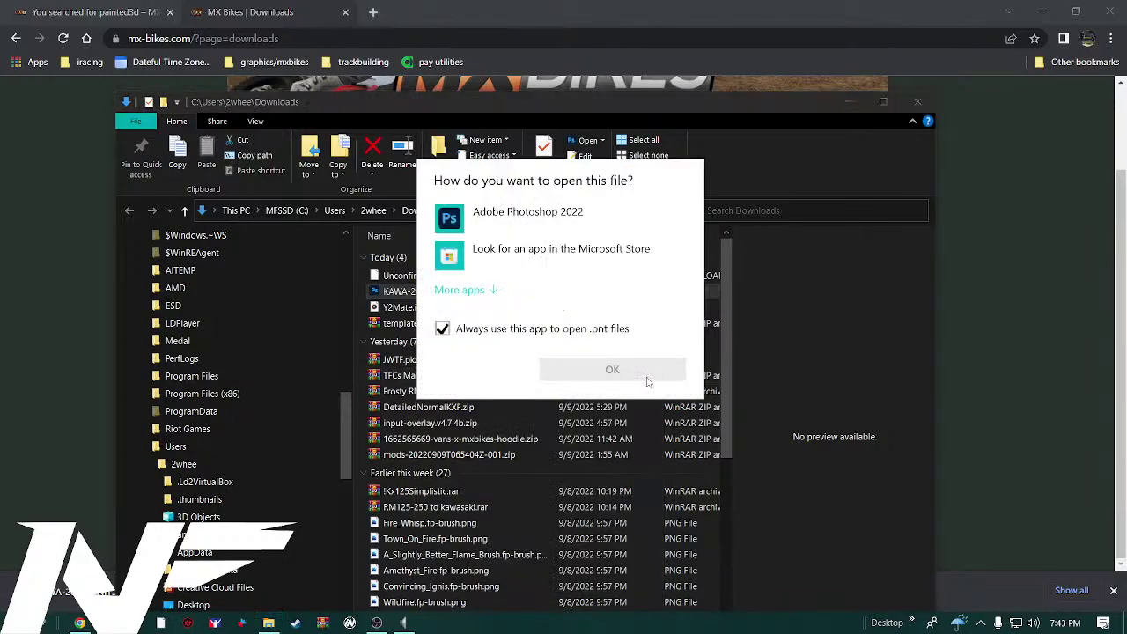
left_click(612, 369)
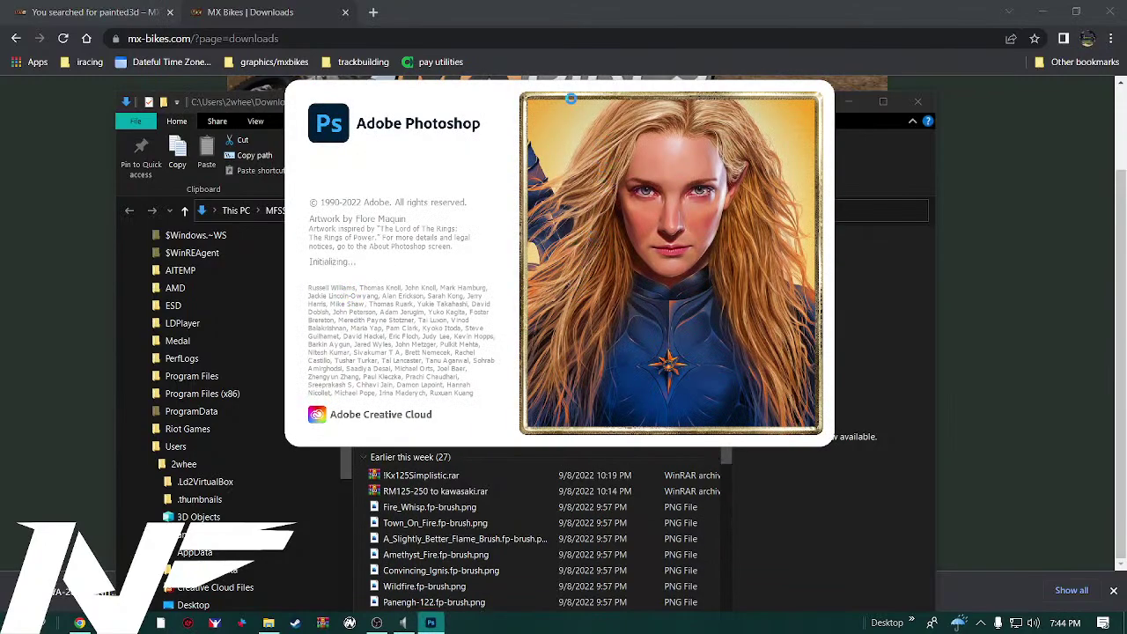
left_click_drag(250, 104, 0, 167)
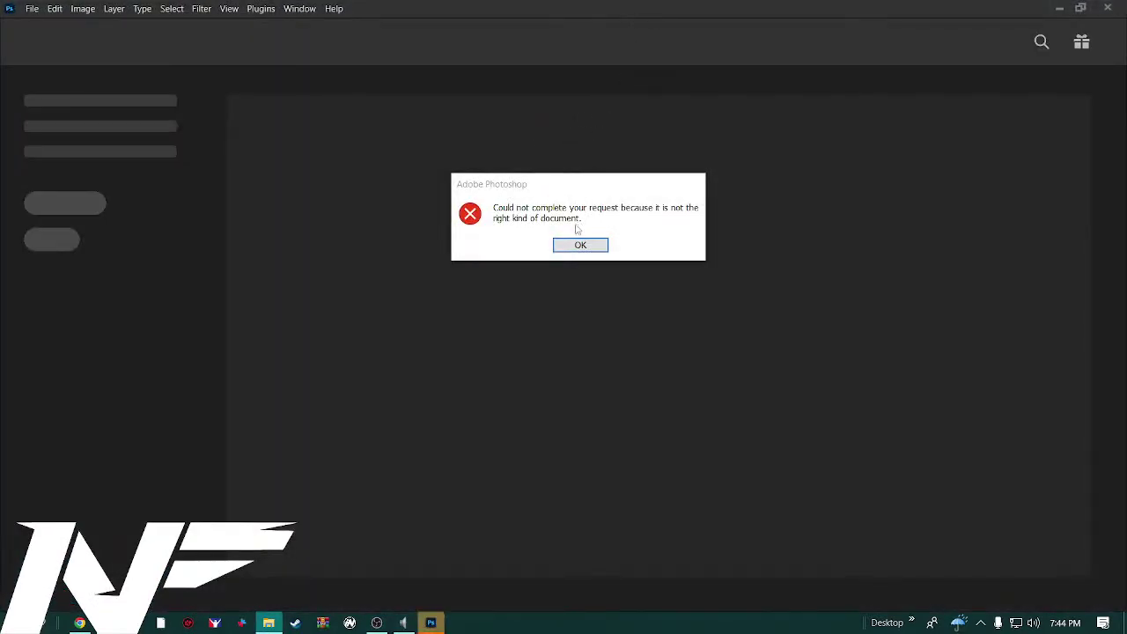
left_click(578, 251)
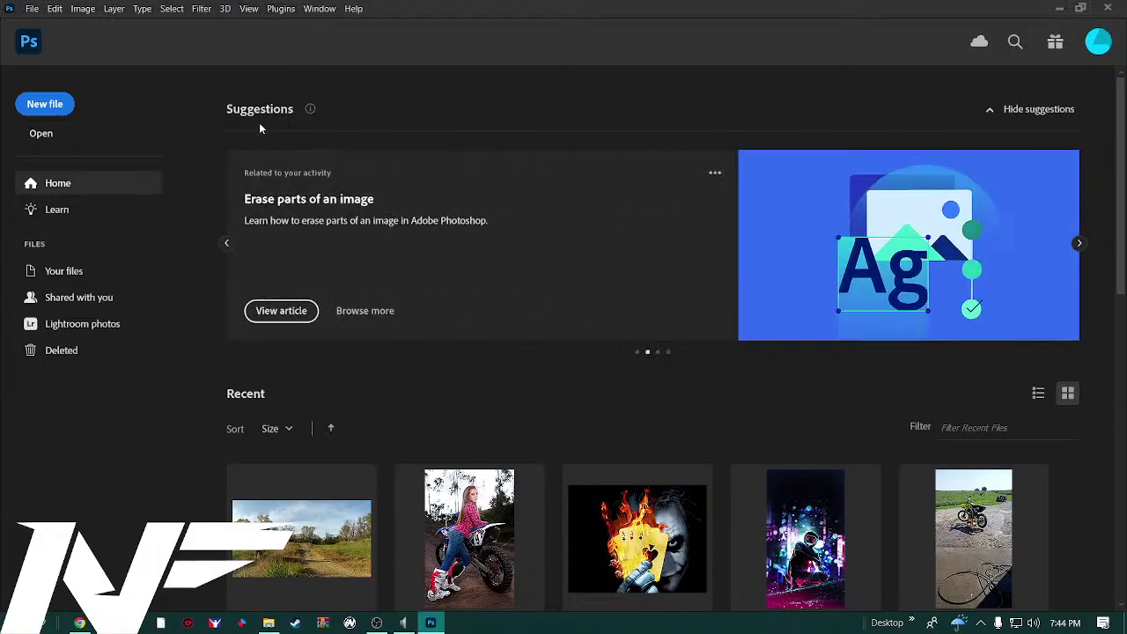
Return to the Downloads folder in File Explorer and view the available file actions for KAWA-2024-FINITOP.pnt
key("ctrl+o")
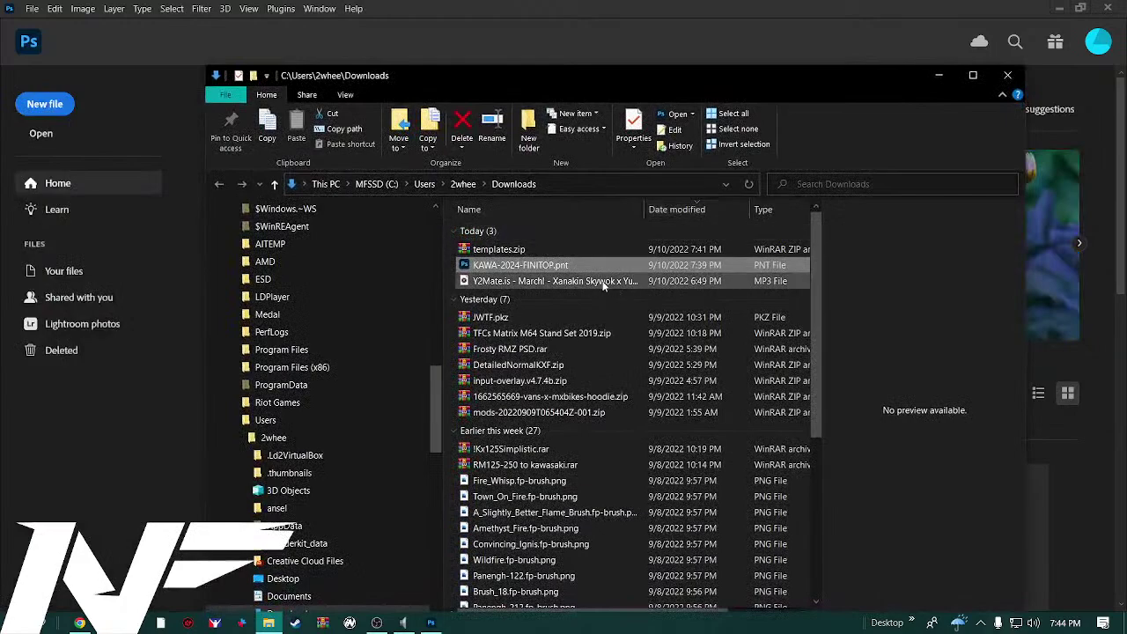
right_click(570, 265)
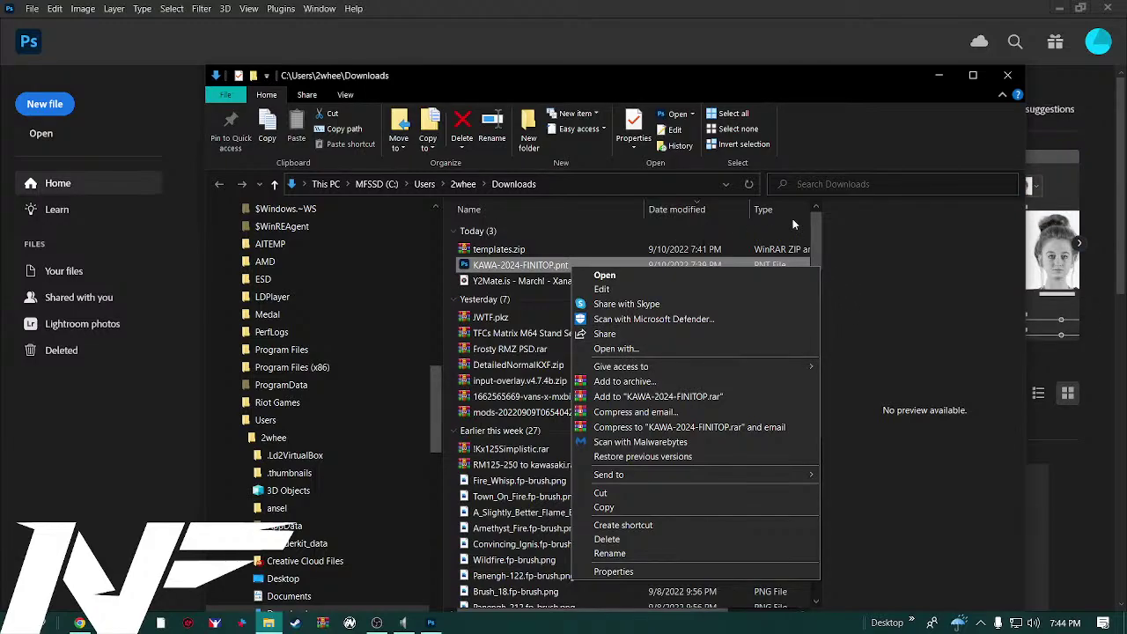
left_click(851, 232)
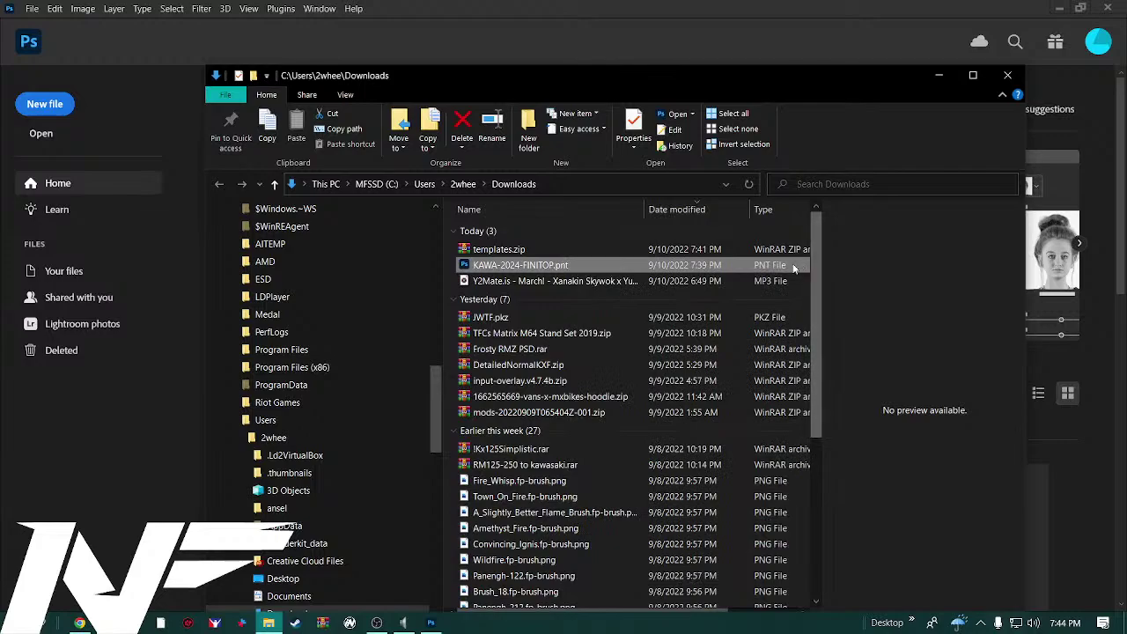
Minimize the Downloads window and browse the recent files on the Photoshop home screen for the bike and gear livery PSDs
mouse_move(350, 622)
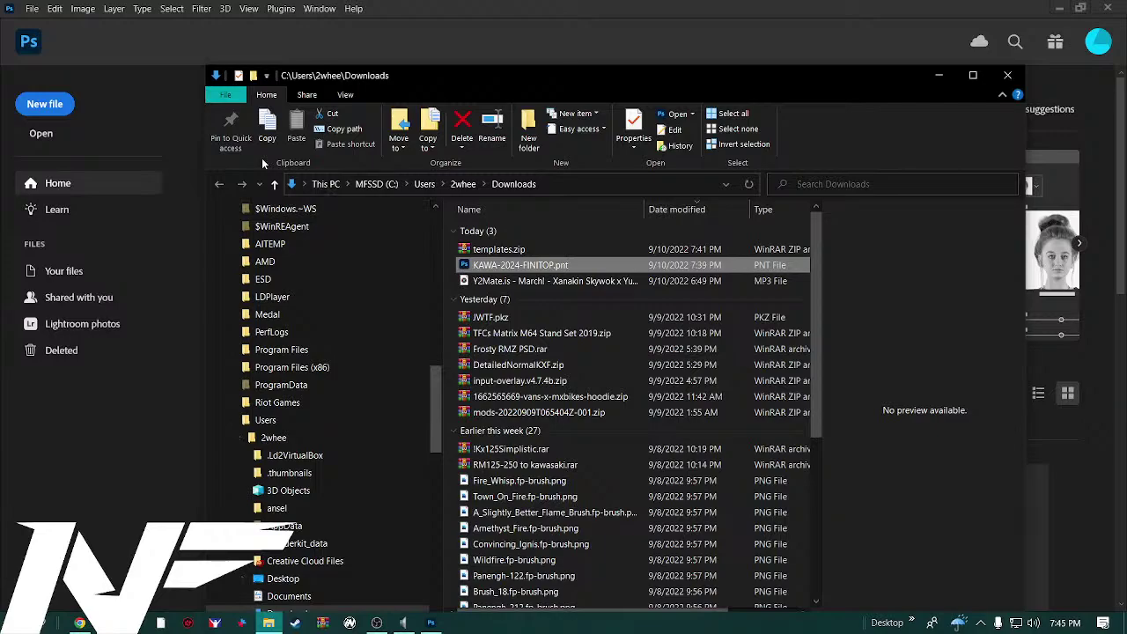
left_click(939, 77)
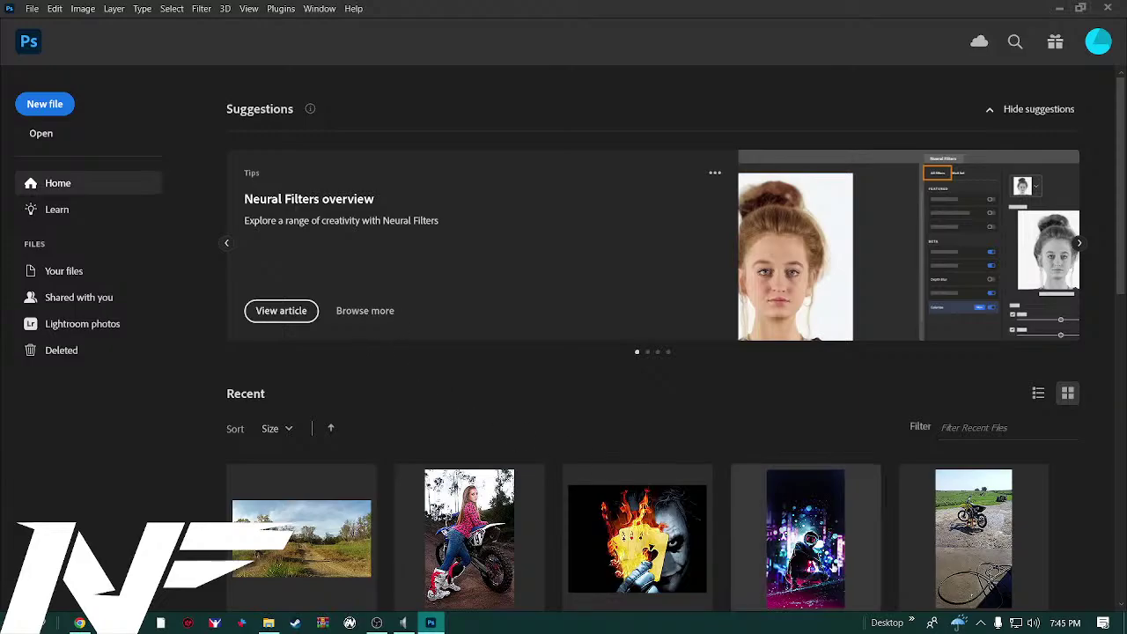
scroll(758, 493, "down", 5)
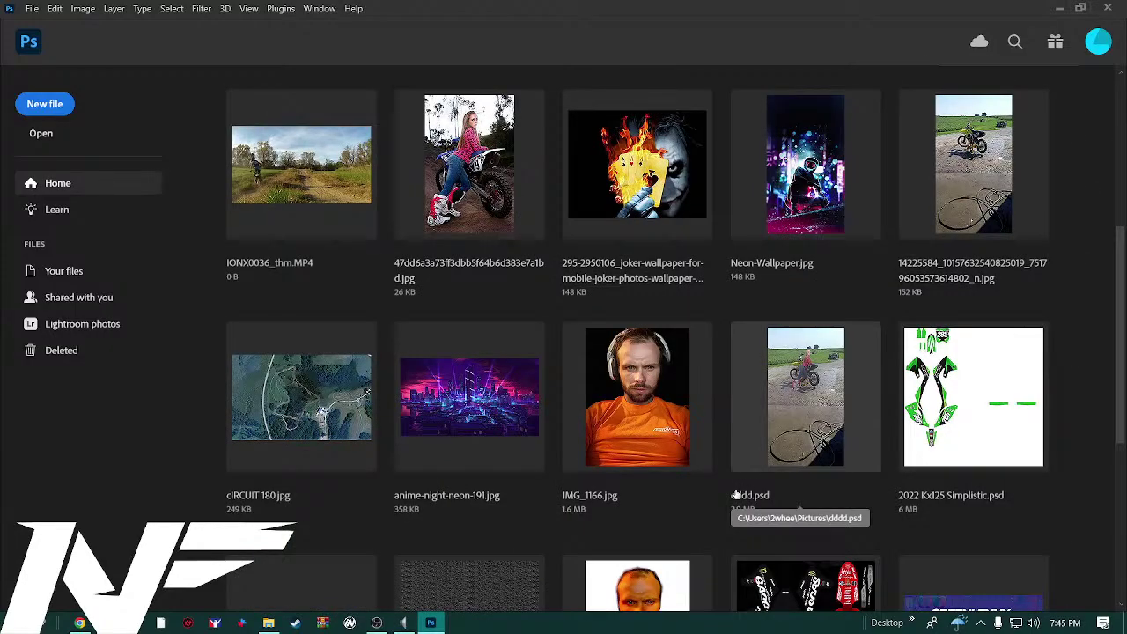
scroll(736, 496, "down", 3)
scroll(736, 497, "down", 2)
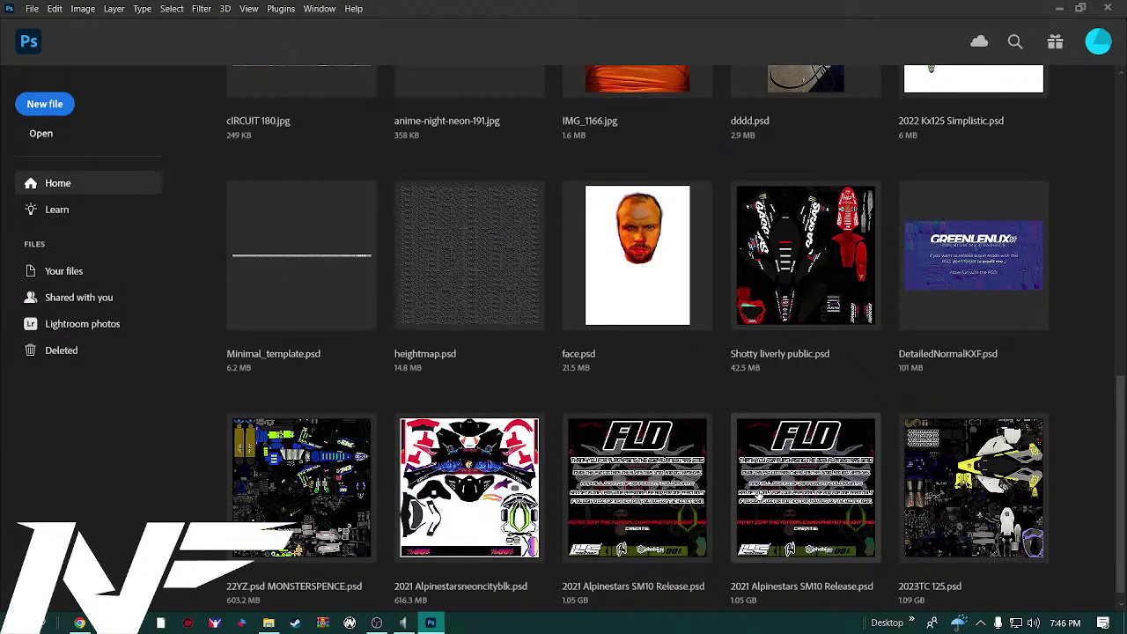
scroll(757, 496, "down", 1)
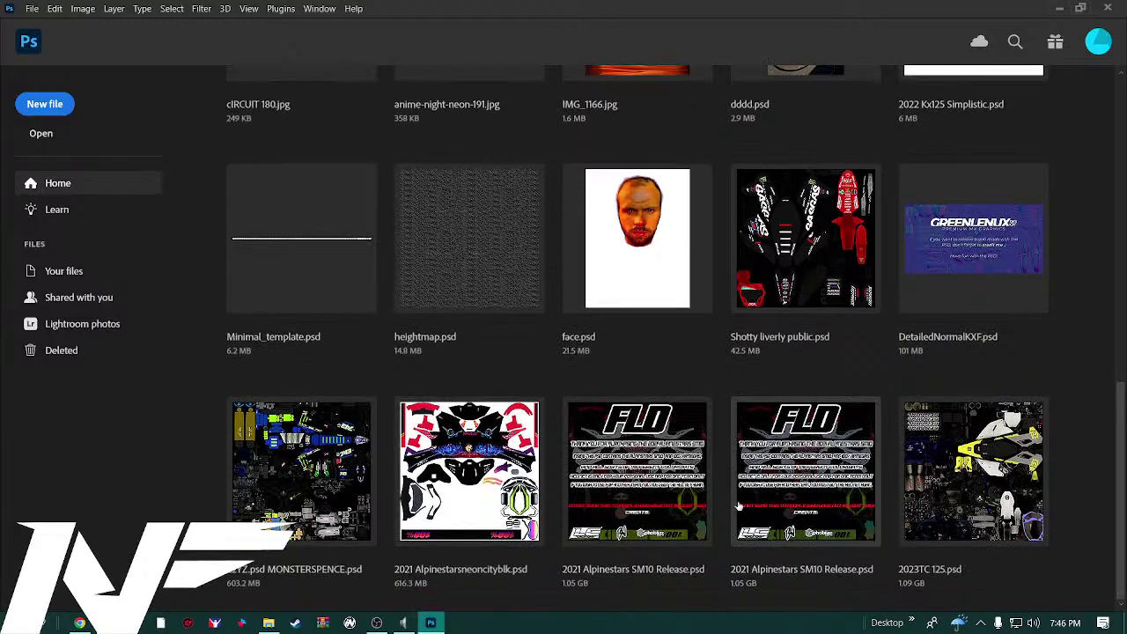
scroll(745, 501, "up", 4)
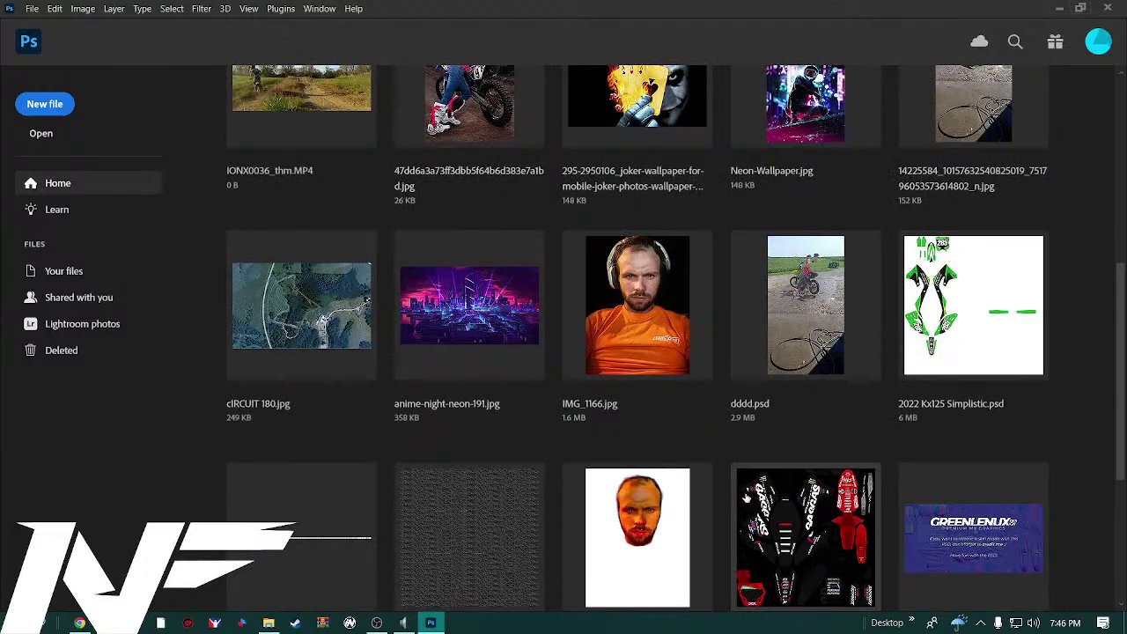
scroll(748, 498, "down", 4)
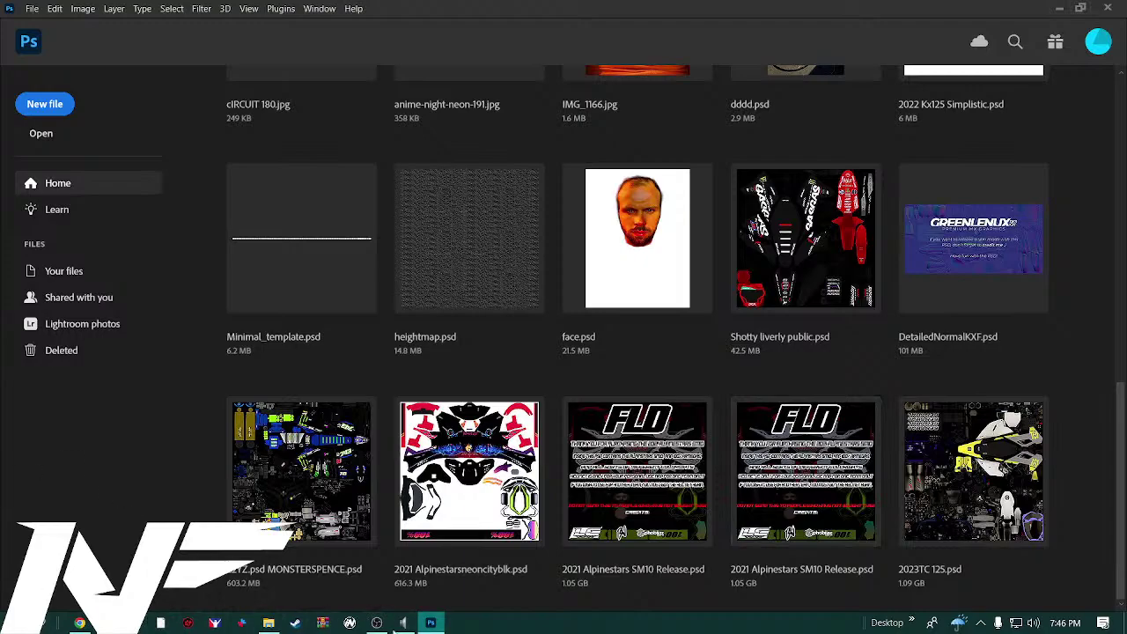
Search Windows for "painted" and launch painted.exe from the F: drive
left_click(43, 624)
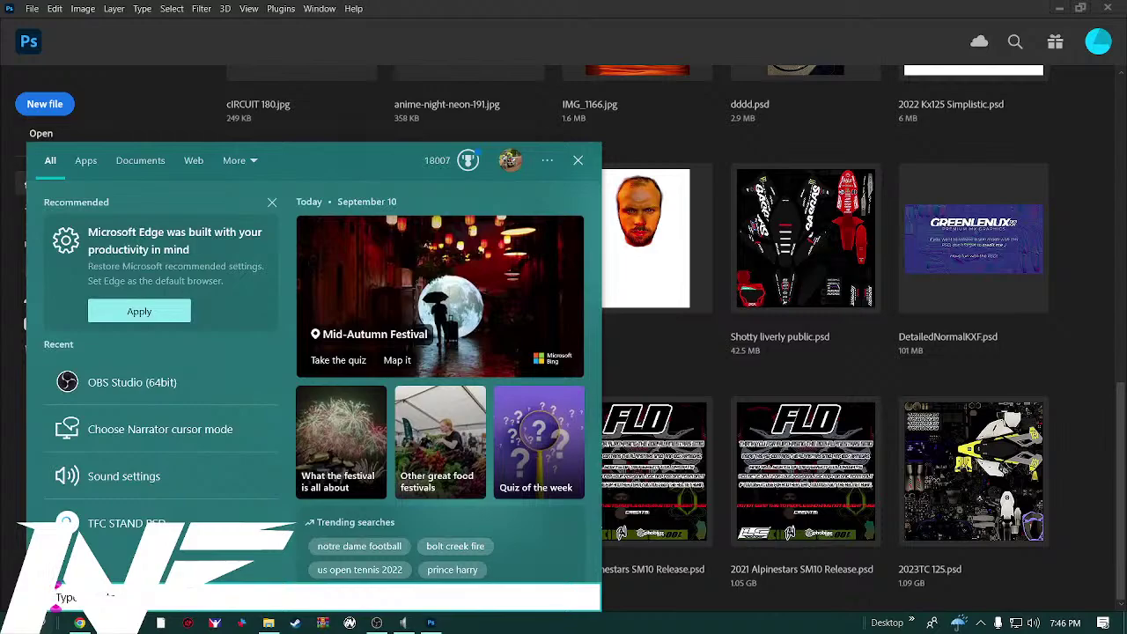
type("pictu")
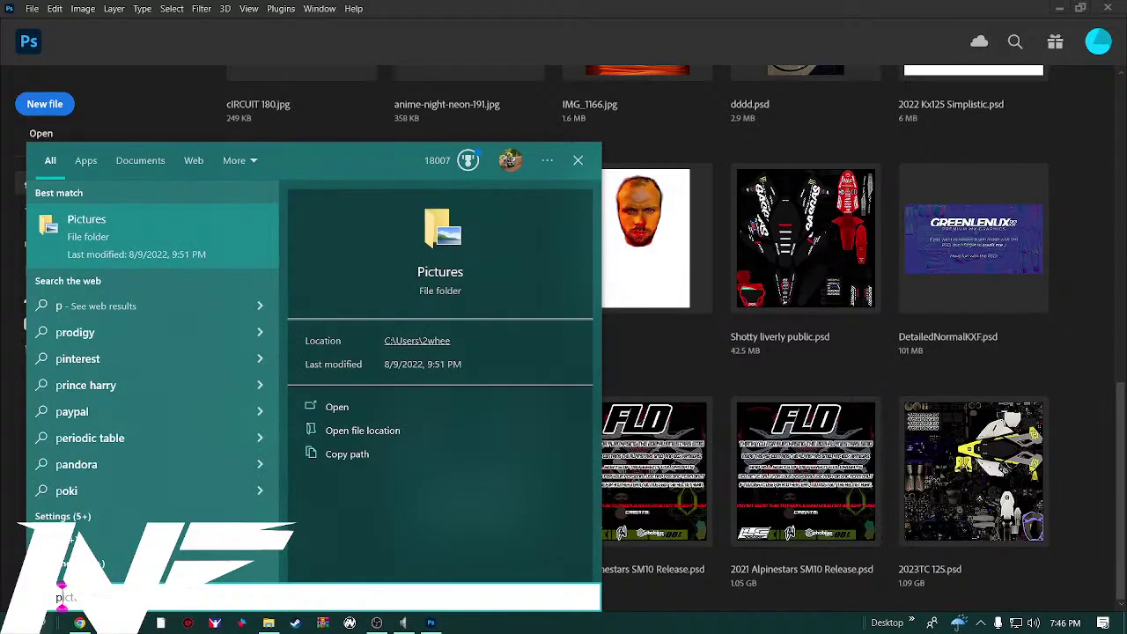
key("BackSpace")
key("BackSpace")
key("BackSpace")
key("BackSpace")
type("ait")
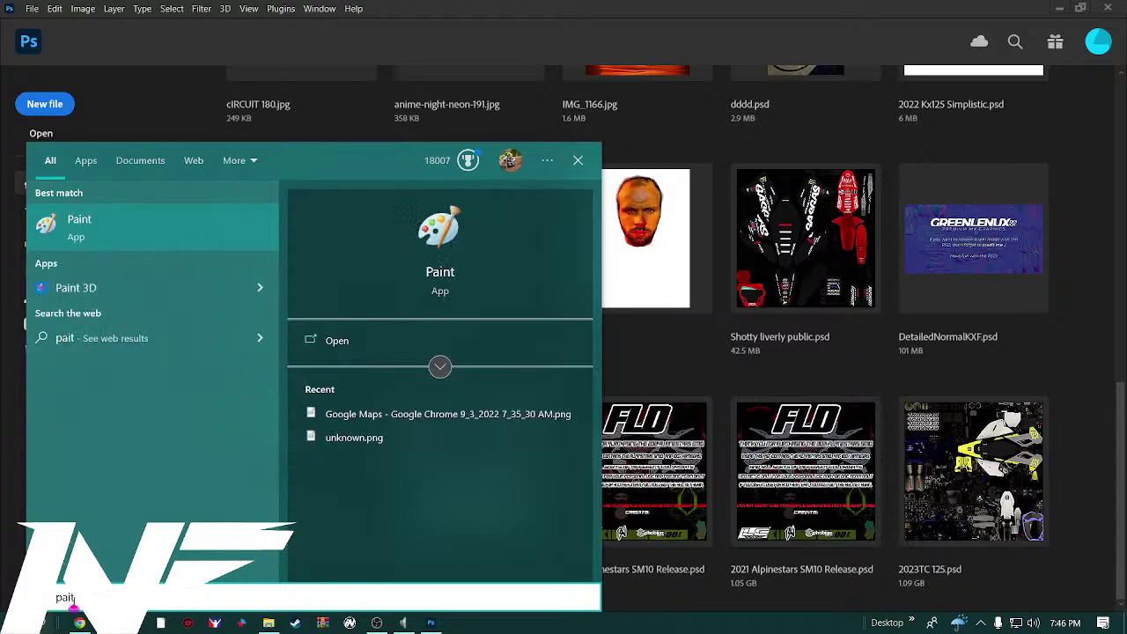
key("BackSpace")
type("nted")
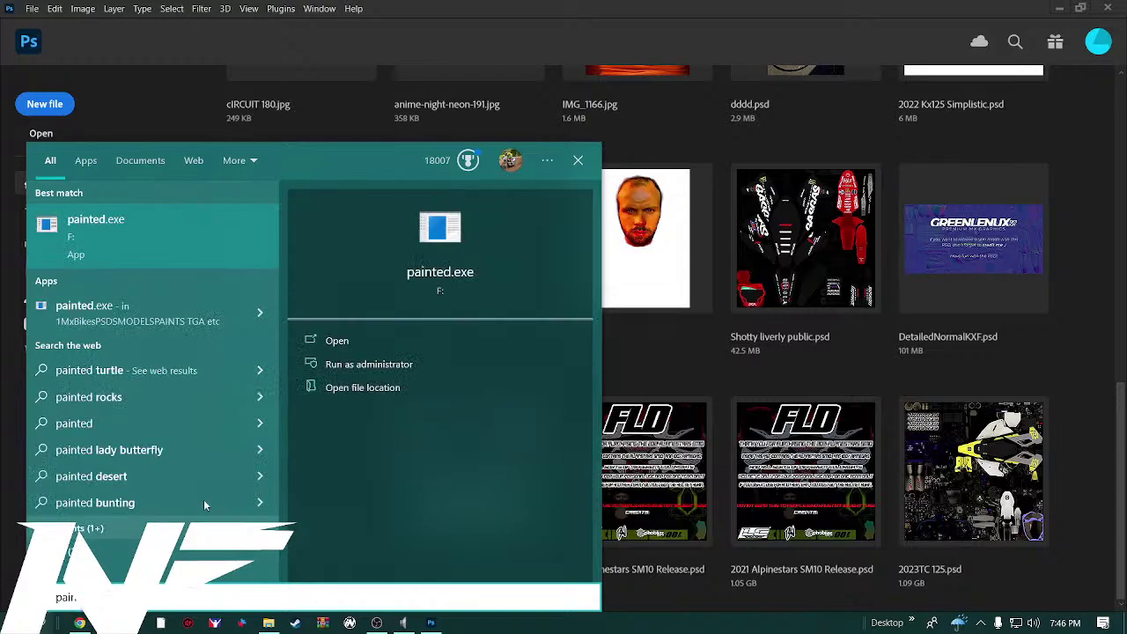
left_click(238, 251)
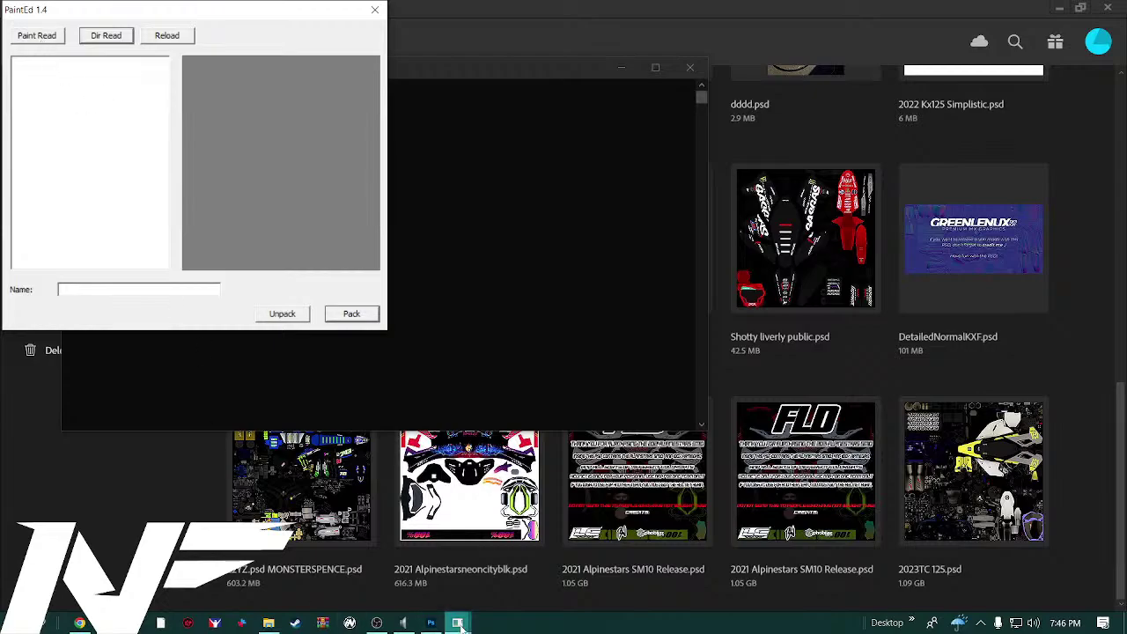
Restore the Downloads folder window showing KAWA-2024-FINITOP.pnt and bring PaintEd back in front of it
mouse_move(388, 628)
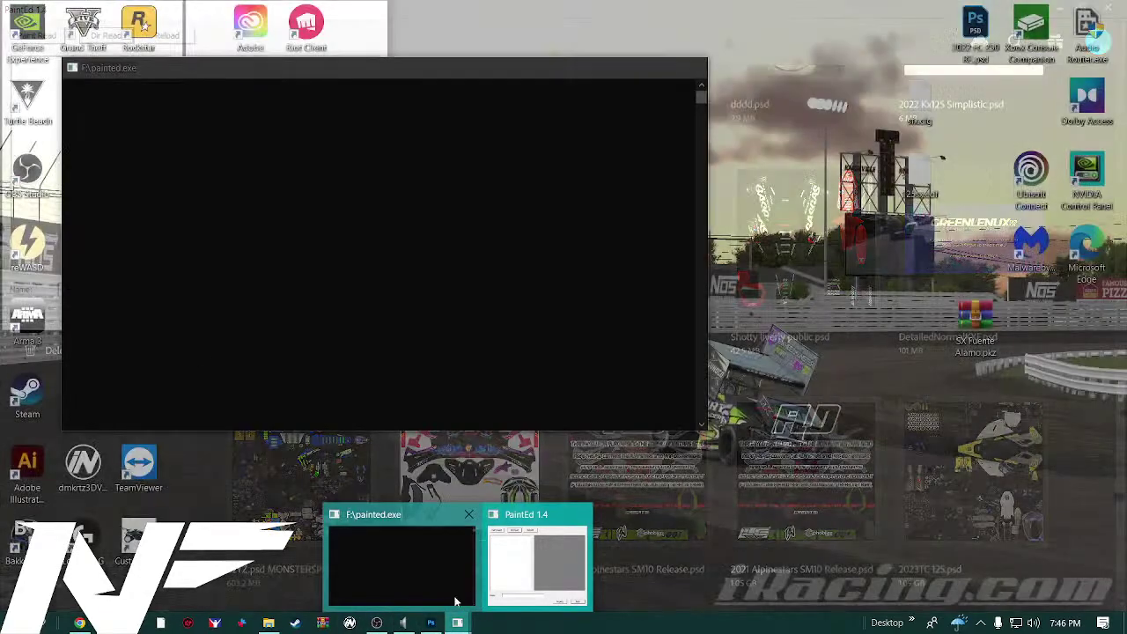
mouse_move(431, 626)
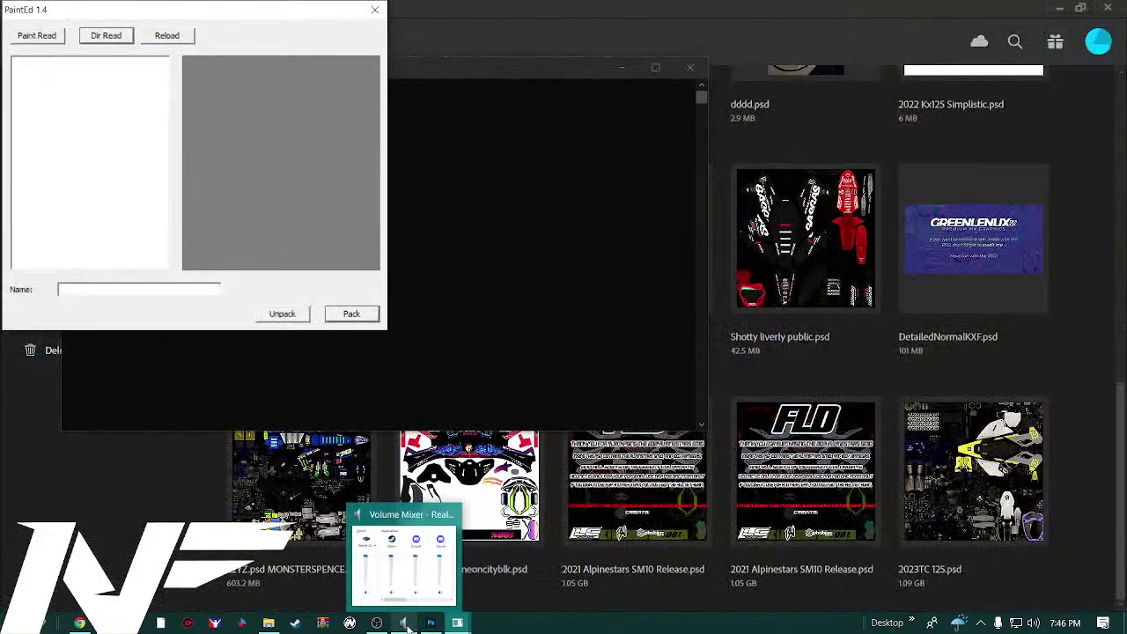
mouse_move(276, 626)
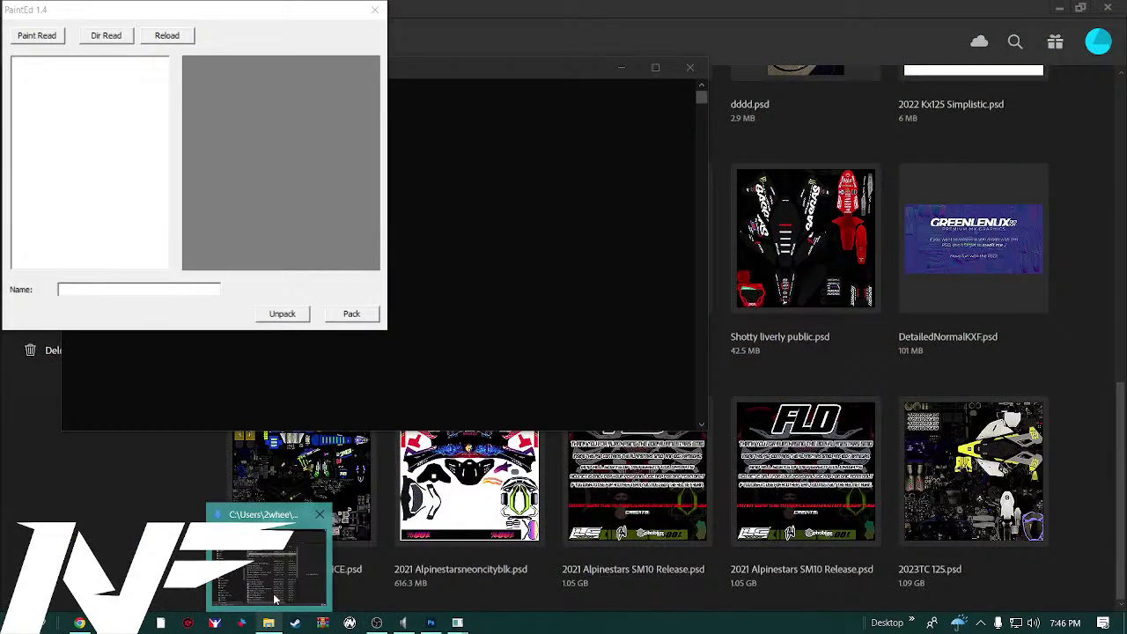
left_click(269, 564)
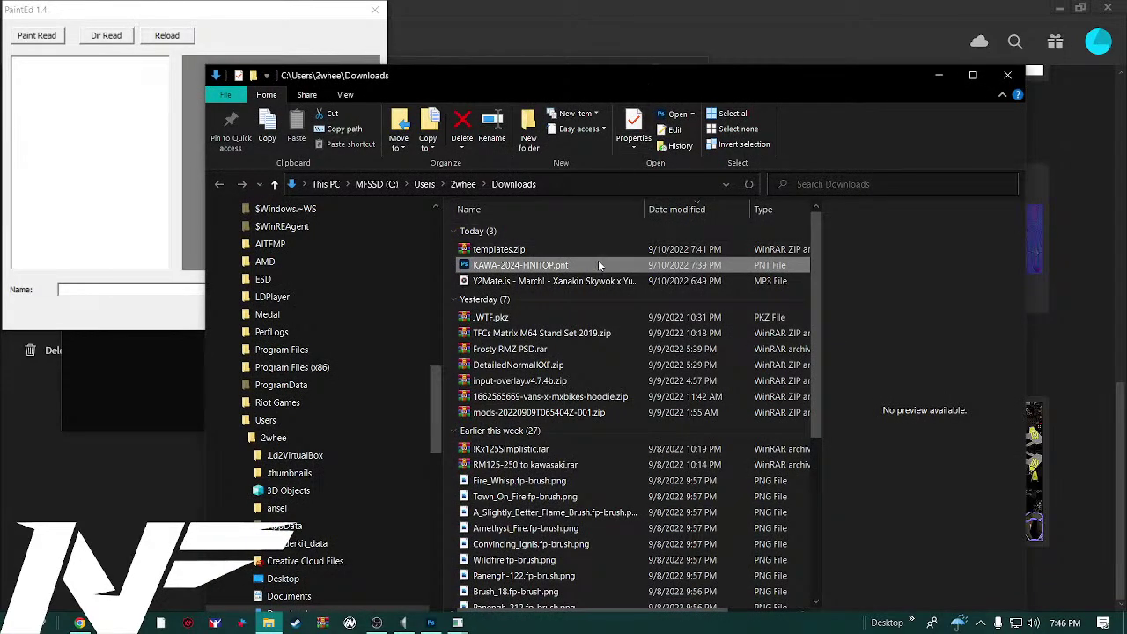
left_click(290, 27)
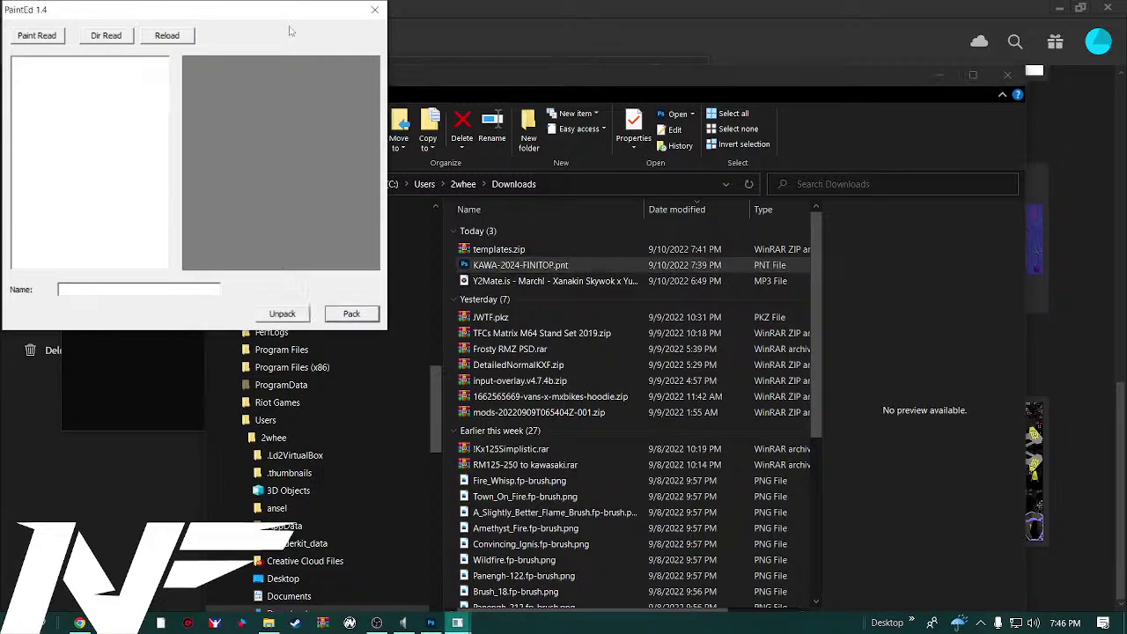
left_click(624, 264)
left_click(101, 82)
Load KAWA-2024-FINITOP.pnt into PaintEd with Paint Read, browsing from the C: drive to the user's Downloads folder
left_click(36, 35)
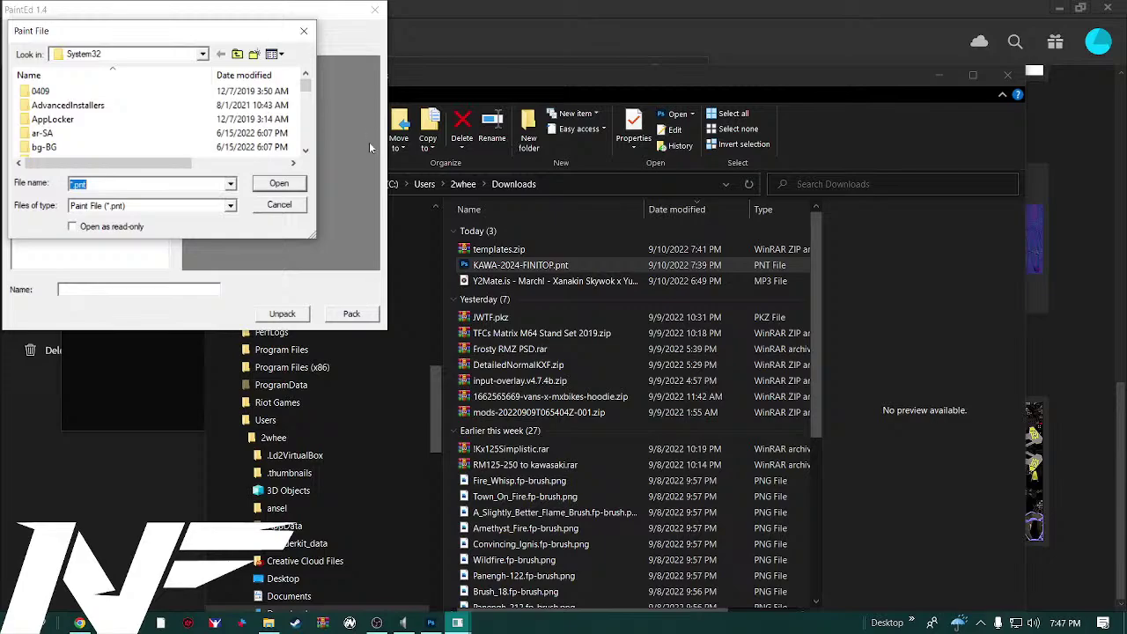
left_click(202, 54)
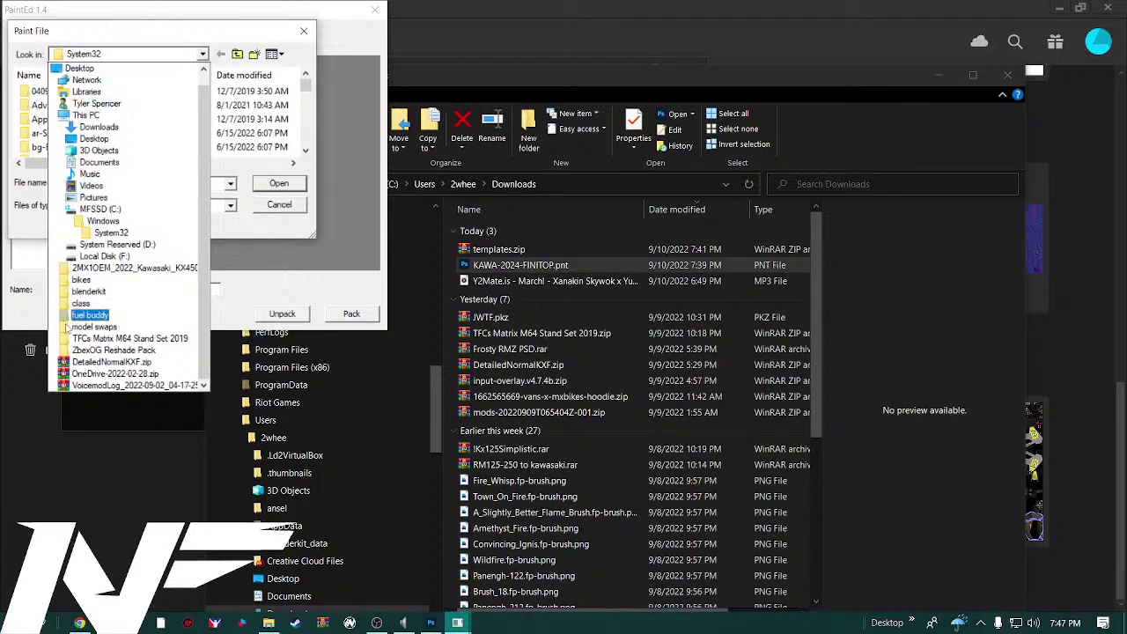
left_click(108, 209)
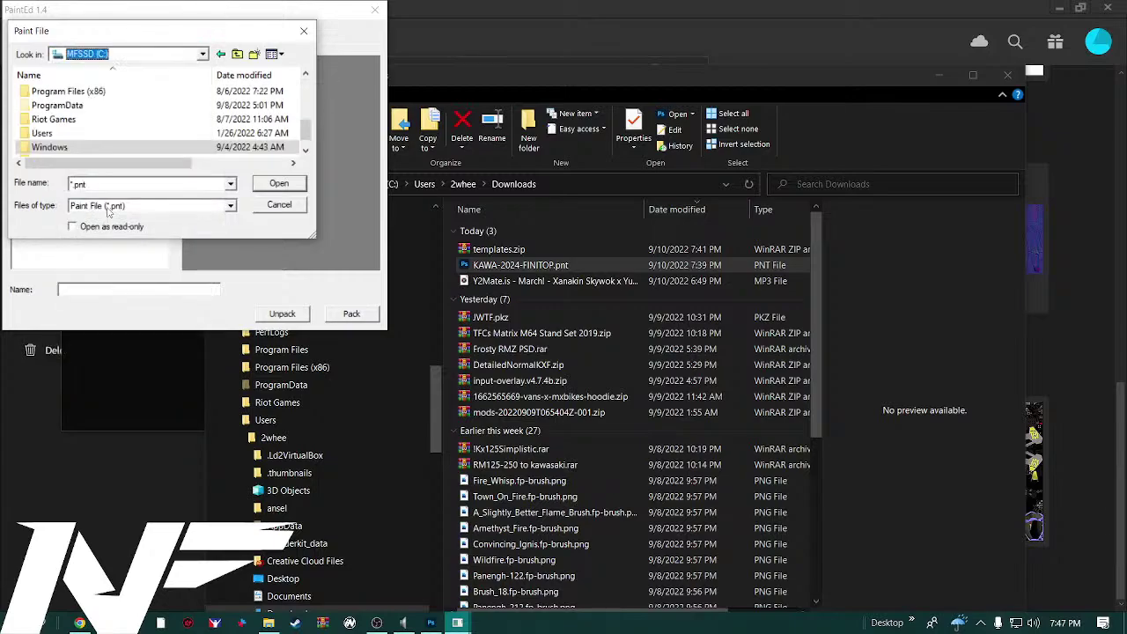
double_click(76, 134)
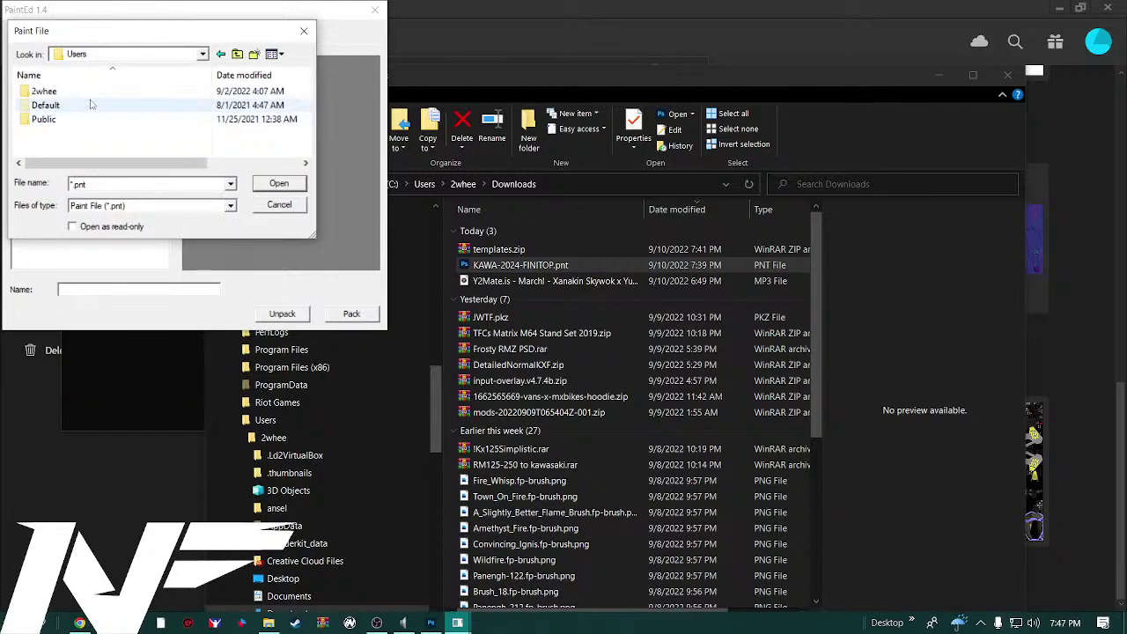
double_click(48, 92)
scroll(103, 152, "down", 2)
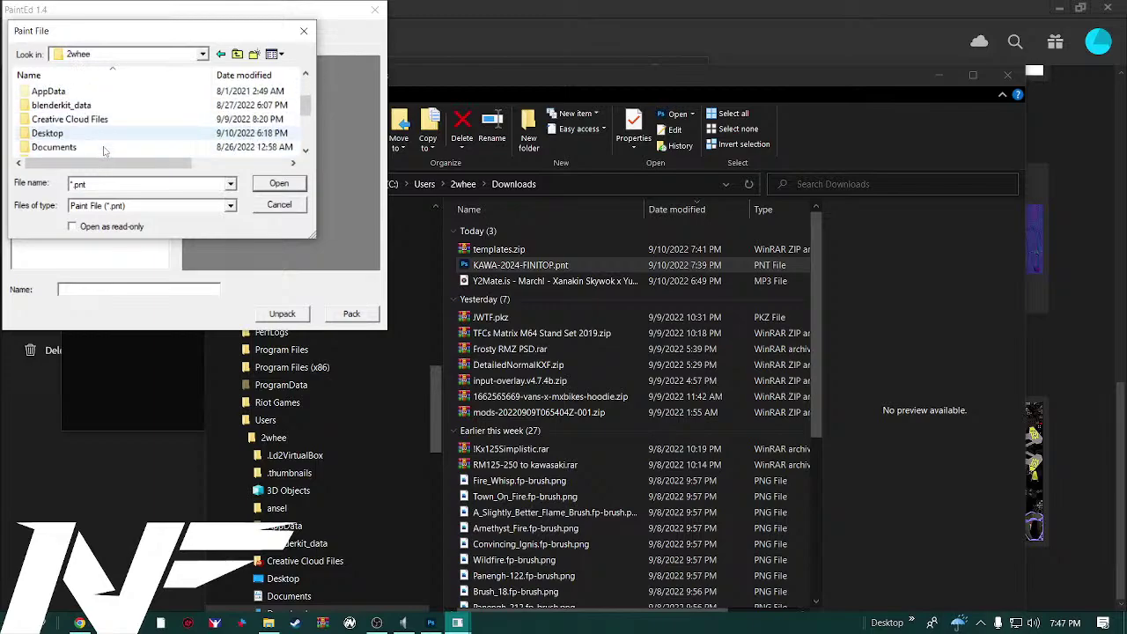
scroll(93, 148, "up", 1)
scroll(78, 135, "down", 3)
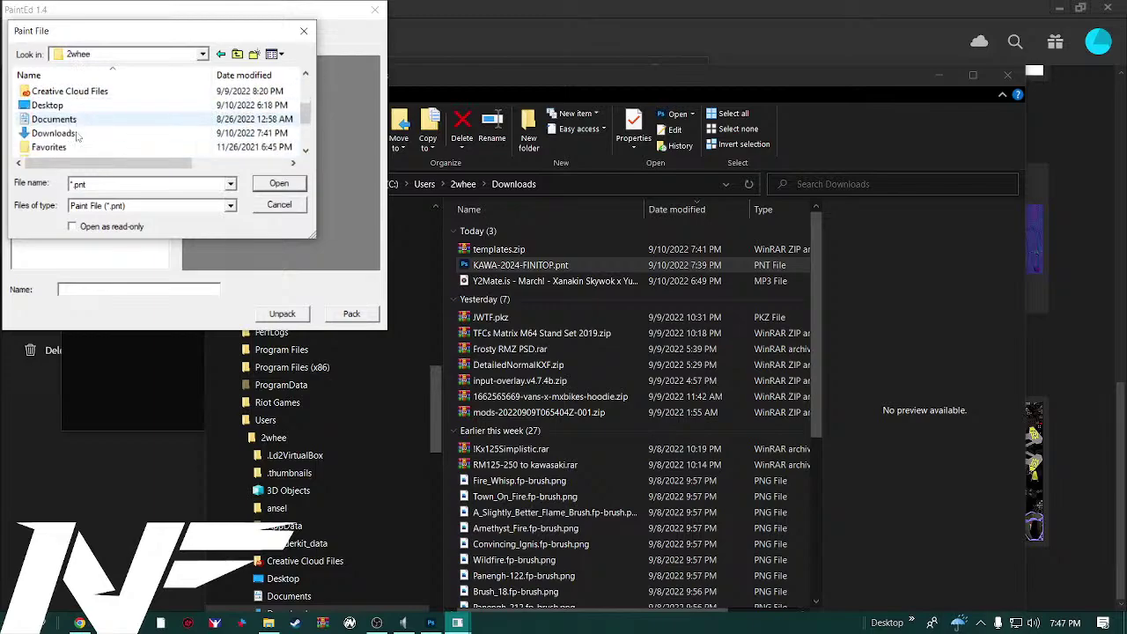
double_click(76, 135)
left_click(87, 109)
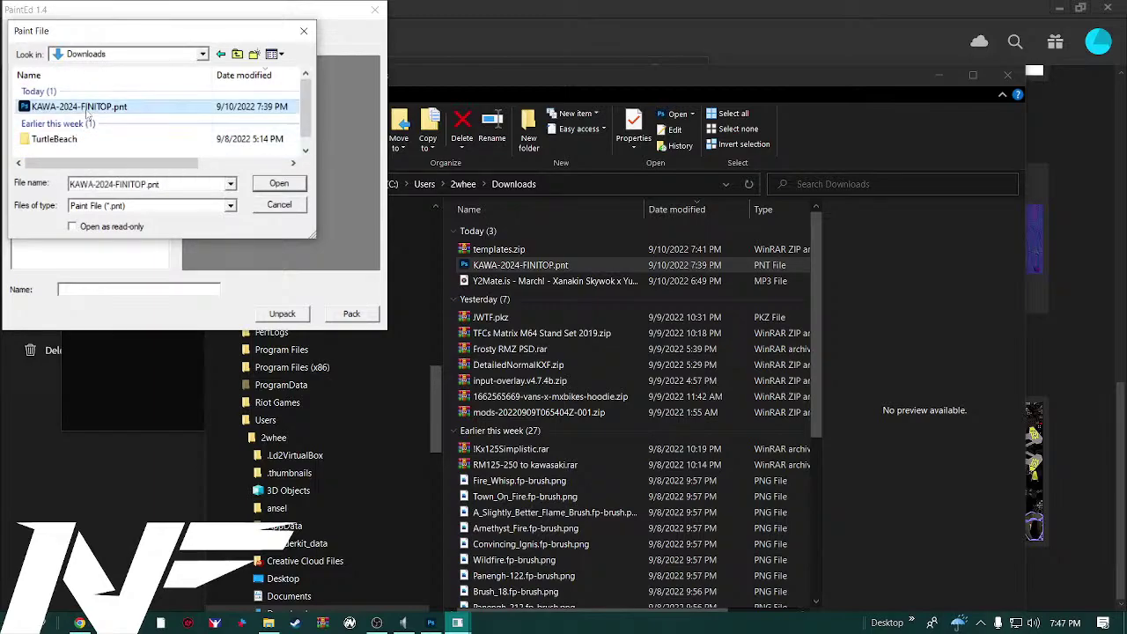
left_click(288, 185)
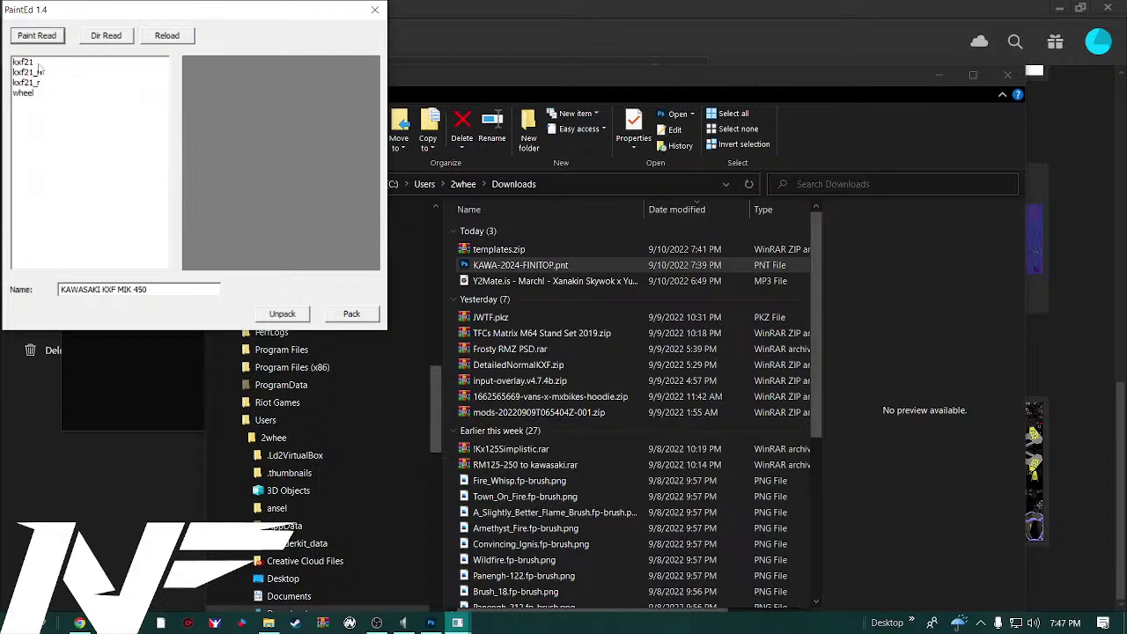
Preview the kxf21, kxf21_r and kxf21_n textures of the loaded paint in PaintEd
key("Tab")
left_click(34, 62)
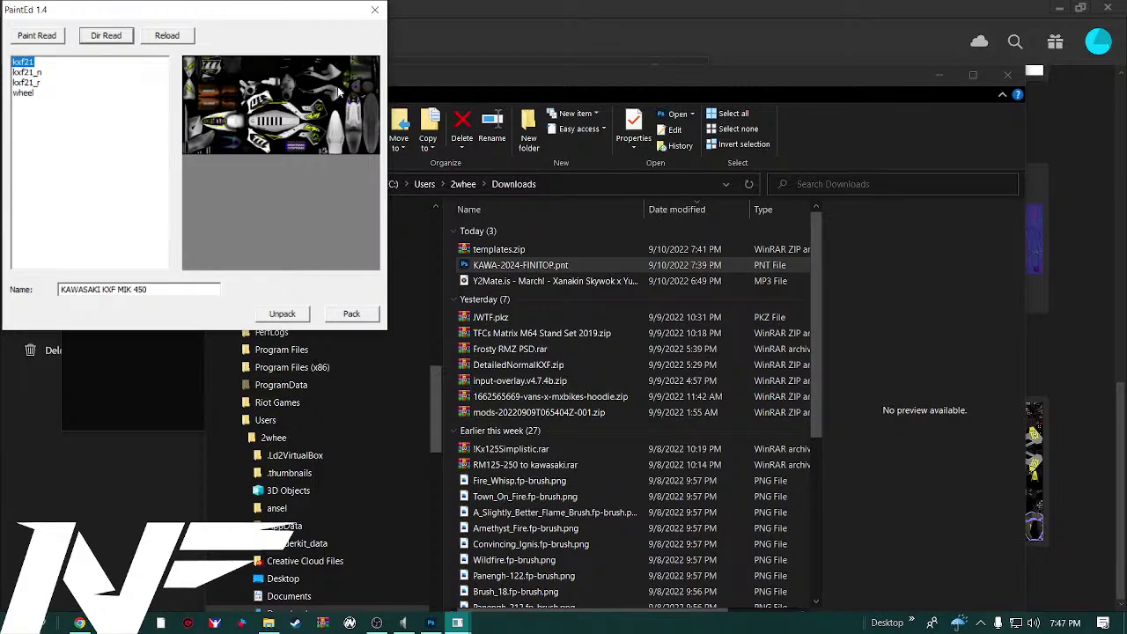
left_click(33, 84)
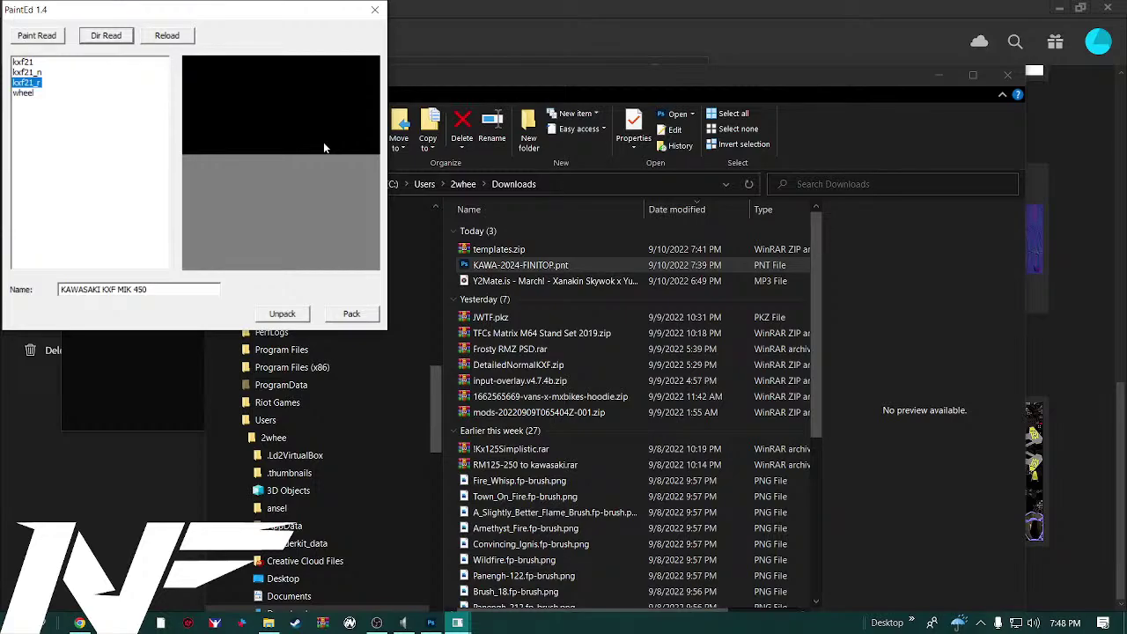
left_click(30, 72)
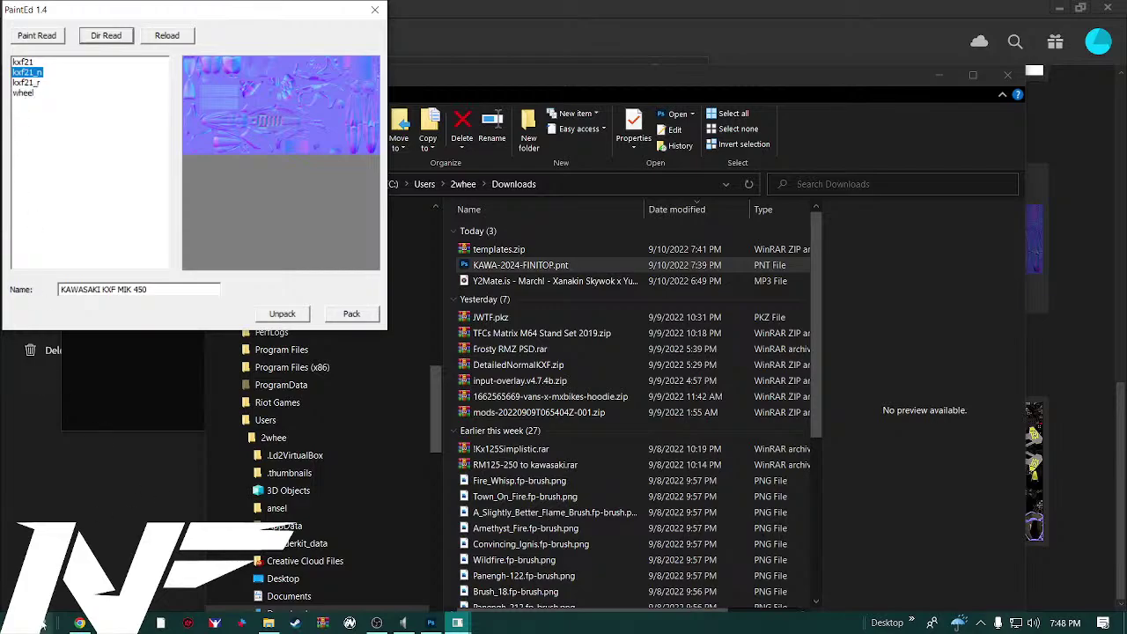
Switch to Chrome and load google.com in place of the MX Bikes Downloads page
left_click(79, 622)
key("super+s")
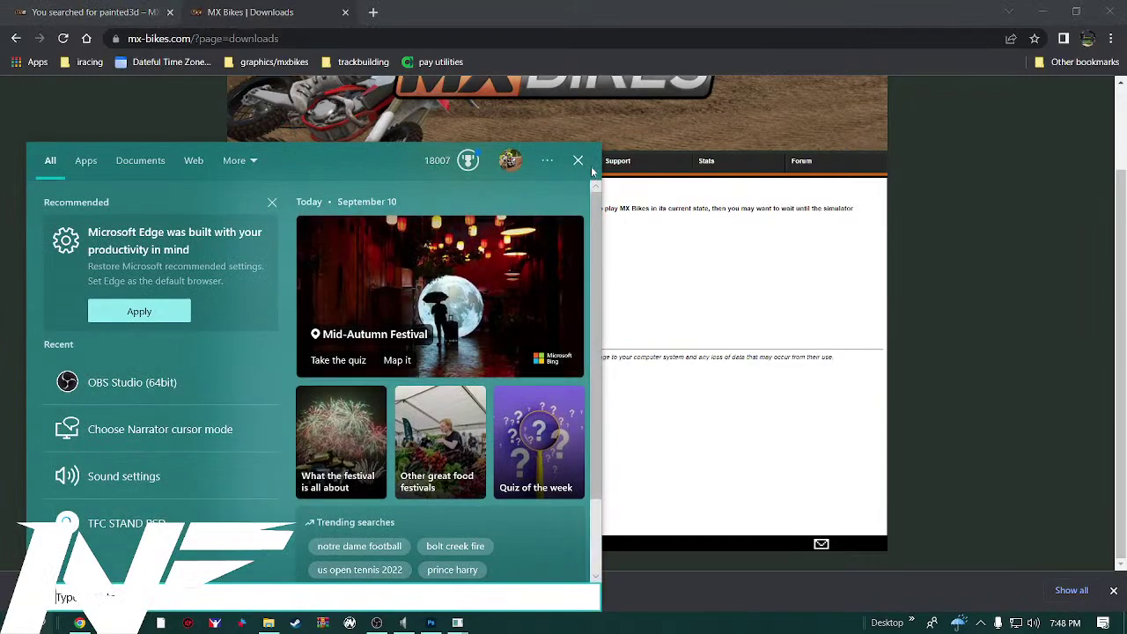
left_click(569, 121)
left_click(280, 38)
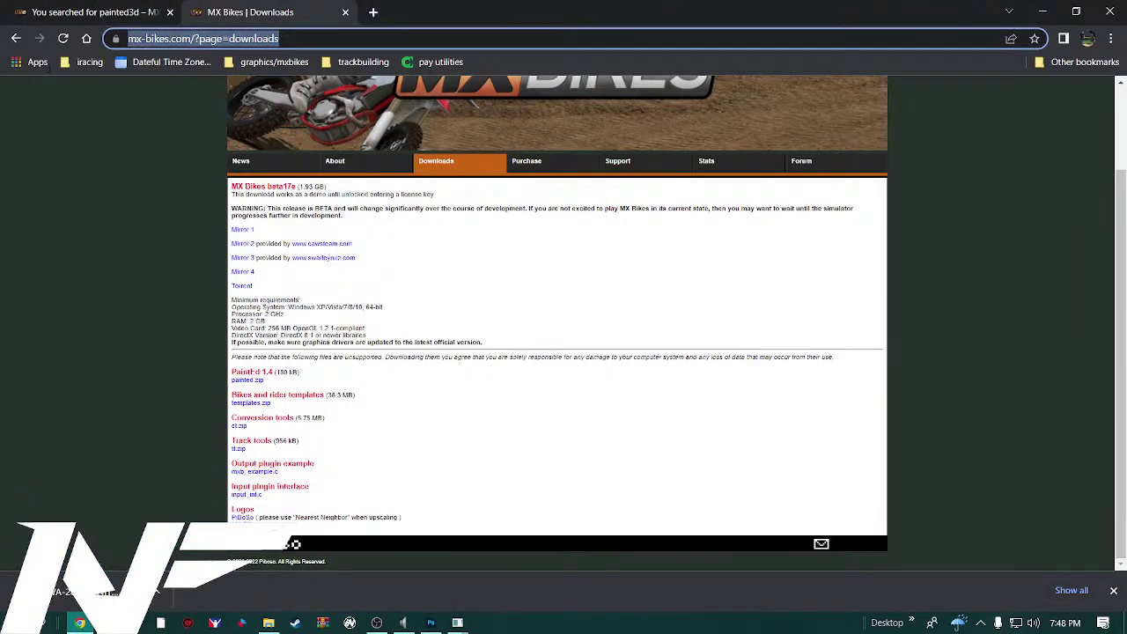
type("g")
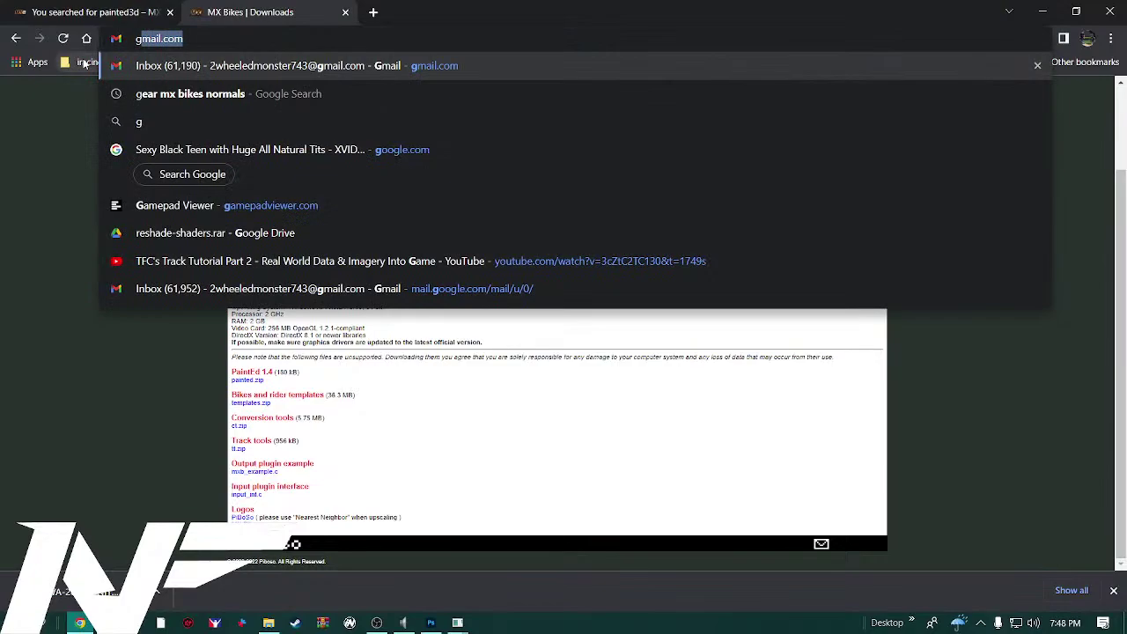
type("oo")
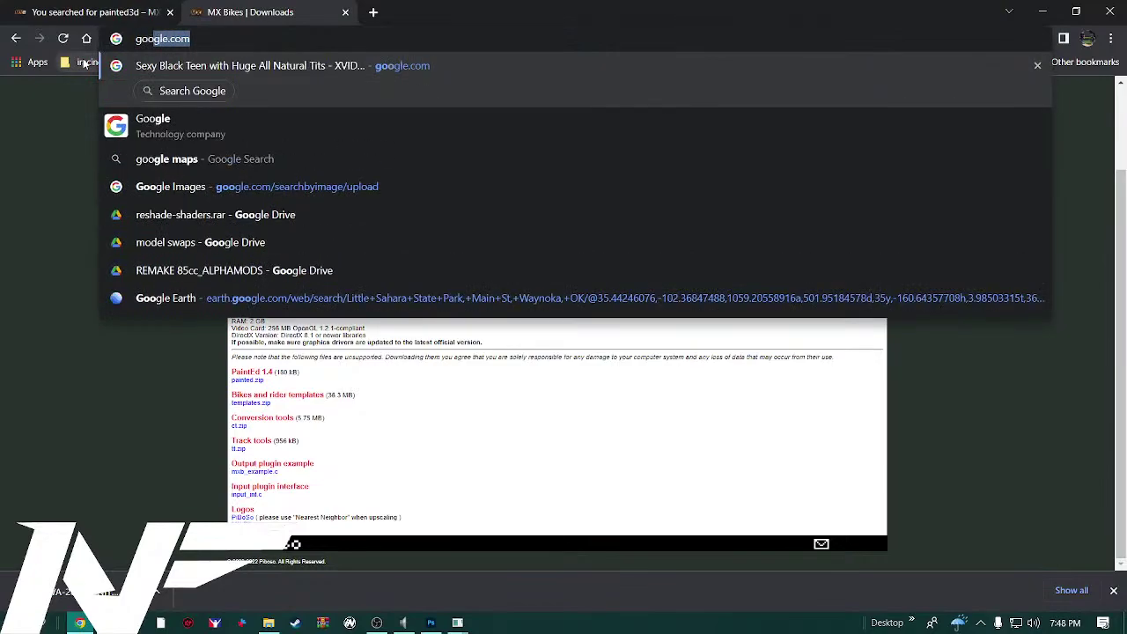
key("Return")
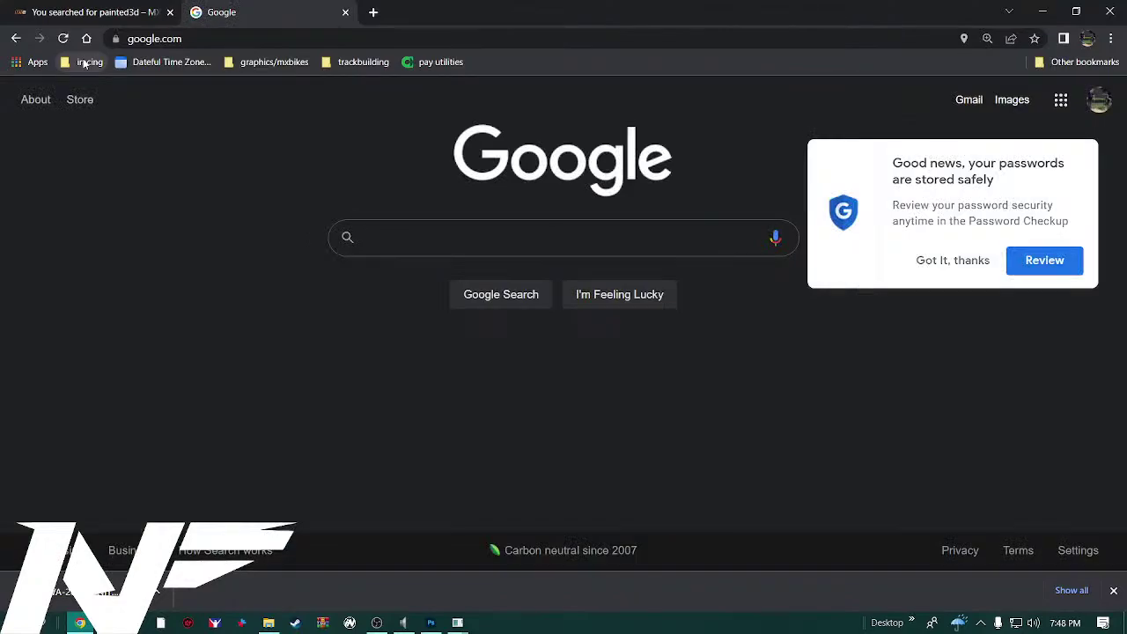
Search Google for "kx 250 2021 frosty mxbikes"
type("kx")
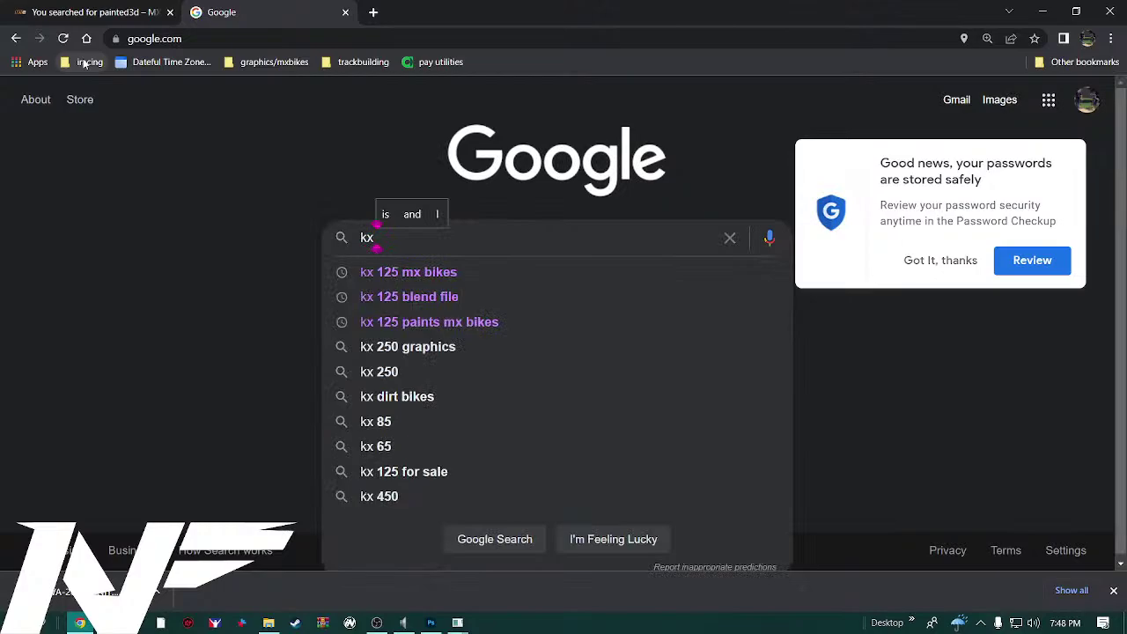
type(" 250 3")
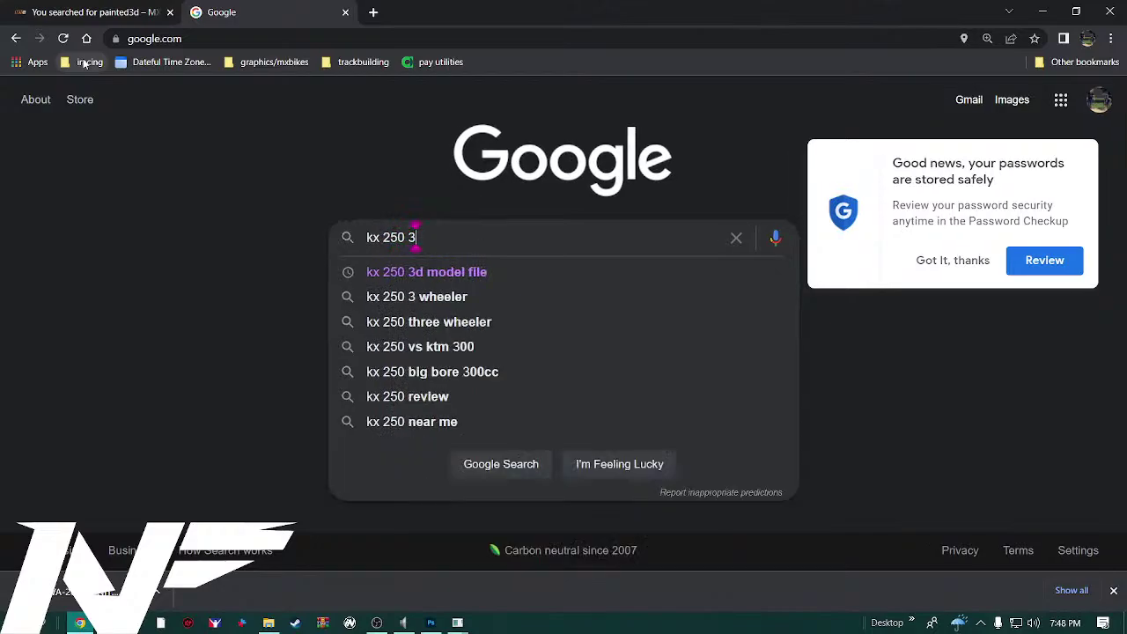
key("BackSpace")
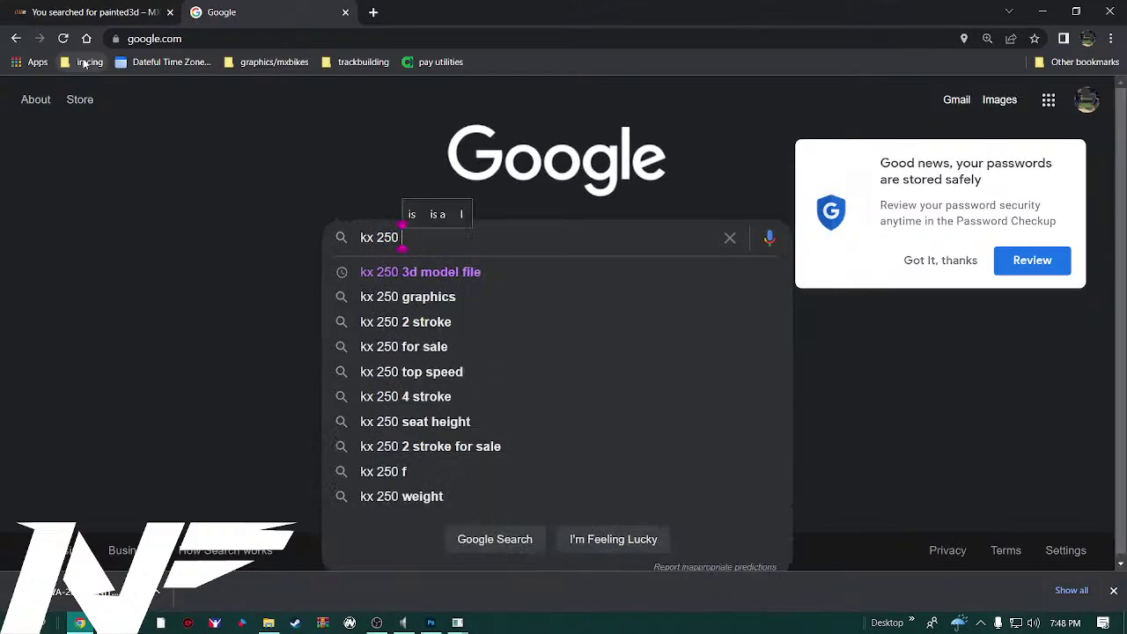
type("2")
type("02")
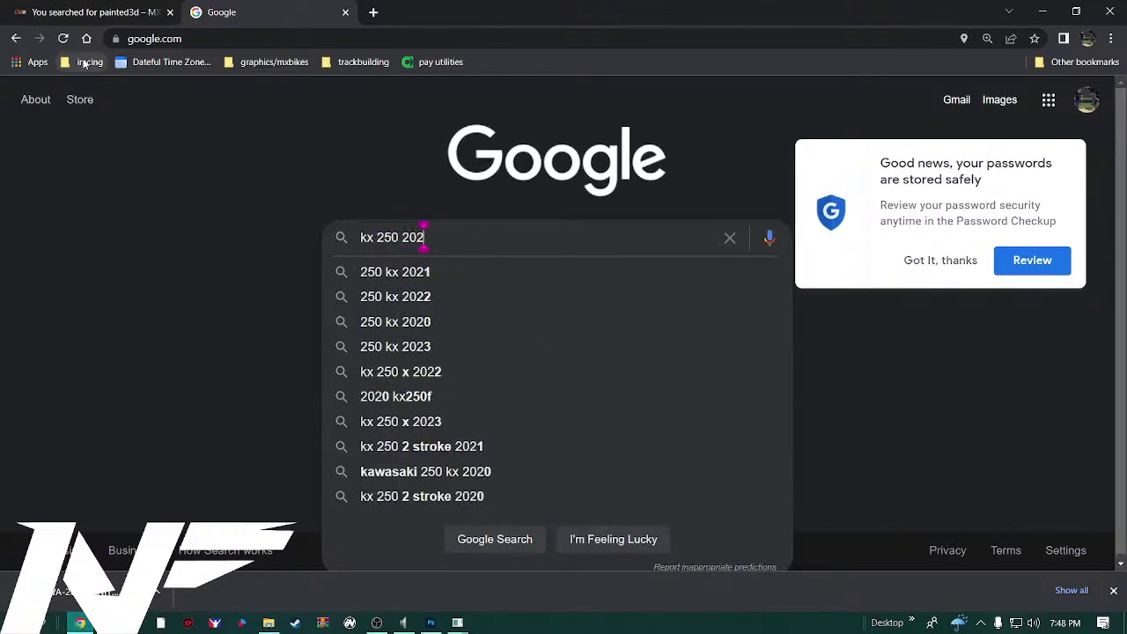
type("1 fros")
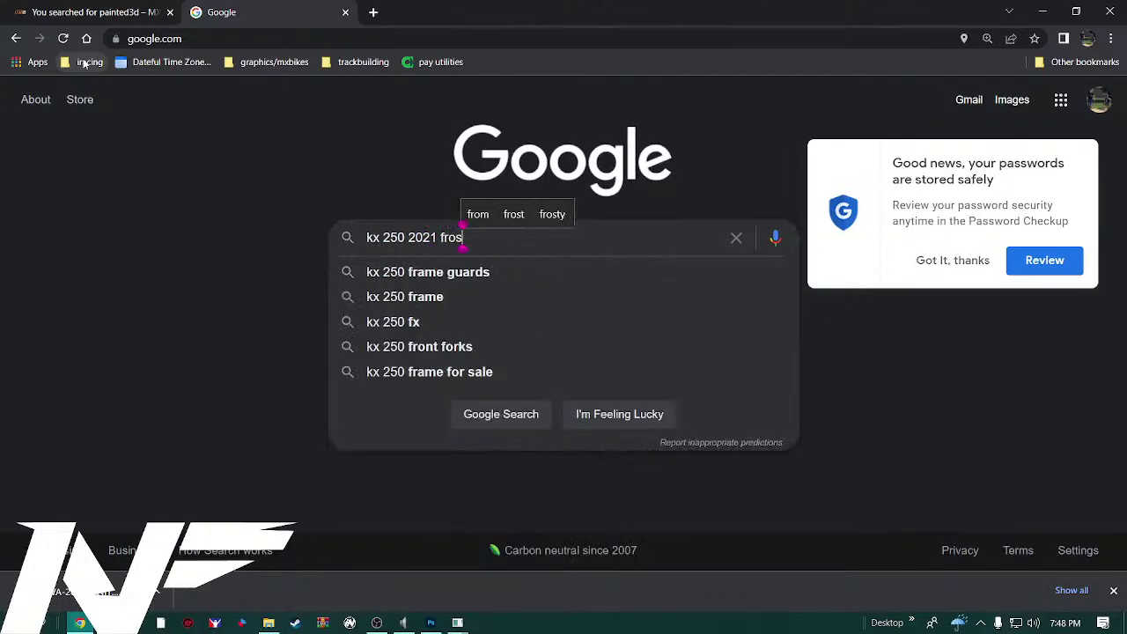
type("ty mxbikes")
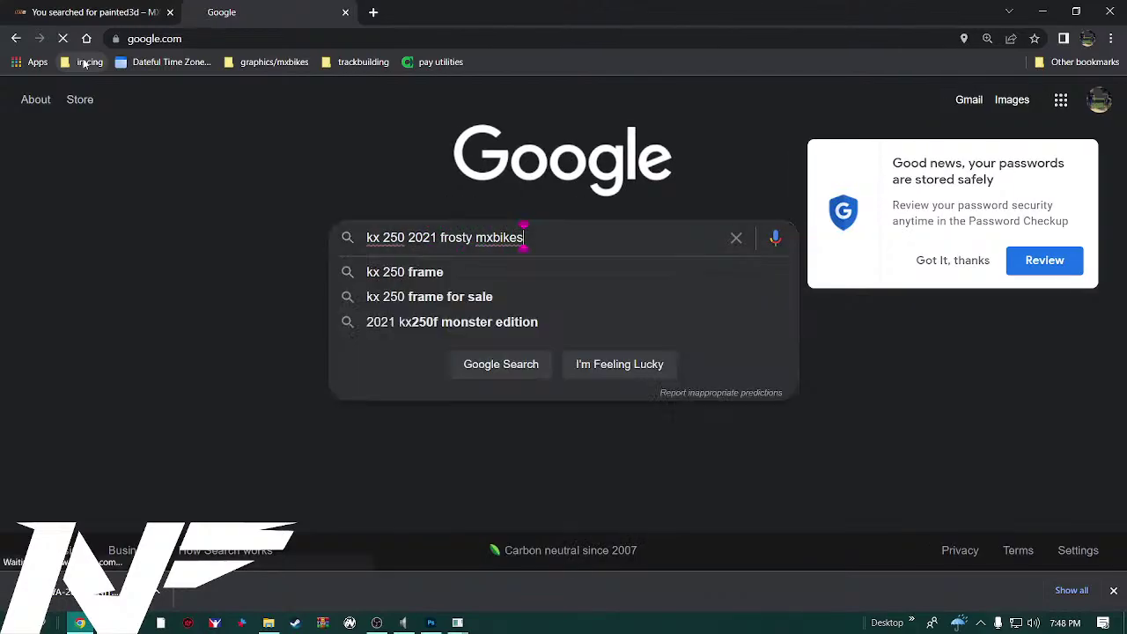
key("Return")
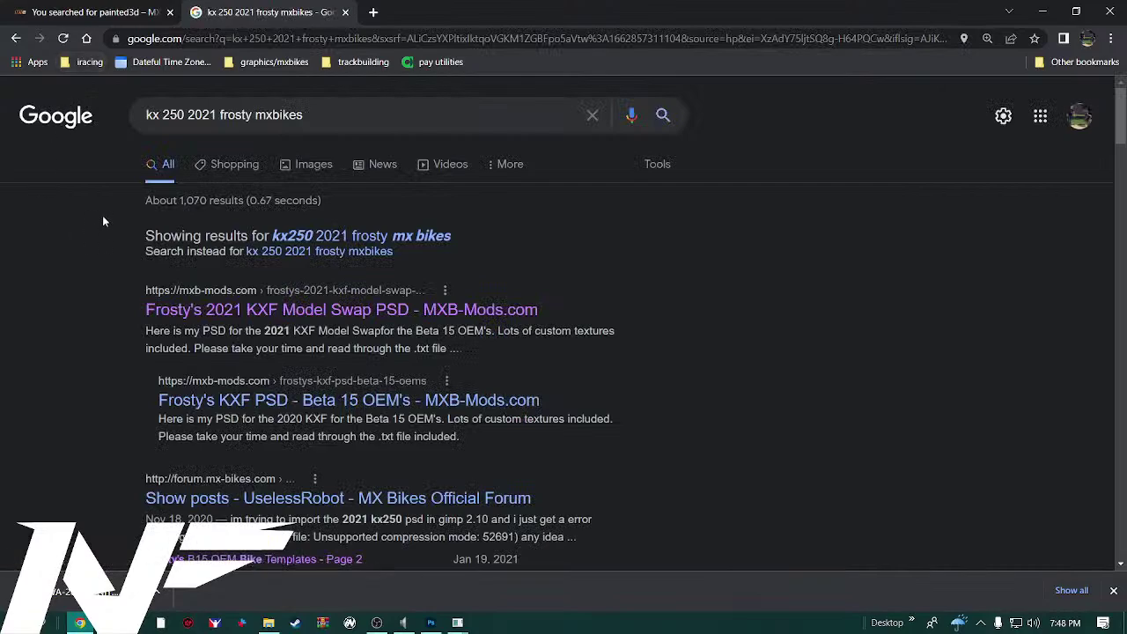
Open the Frosty's 2021 KXF Model Swap PSD result and review the page's credits, description and download section
left_click(222, 319)
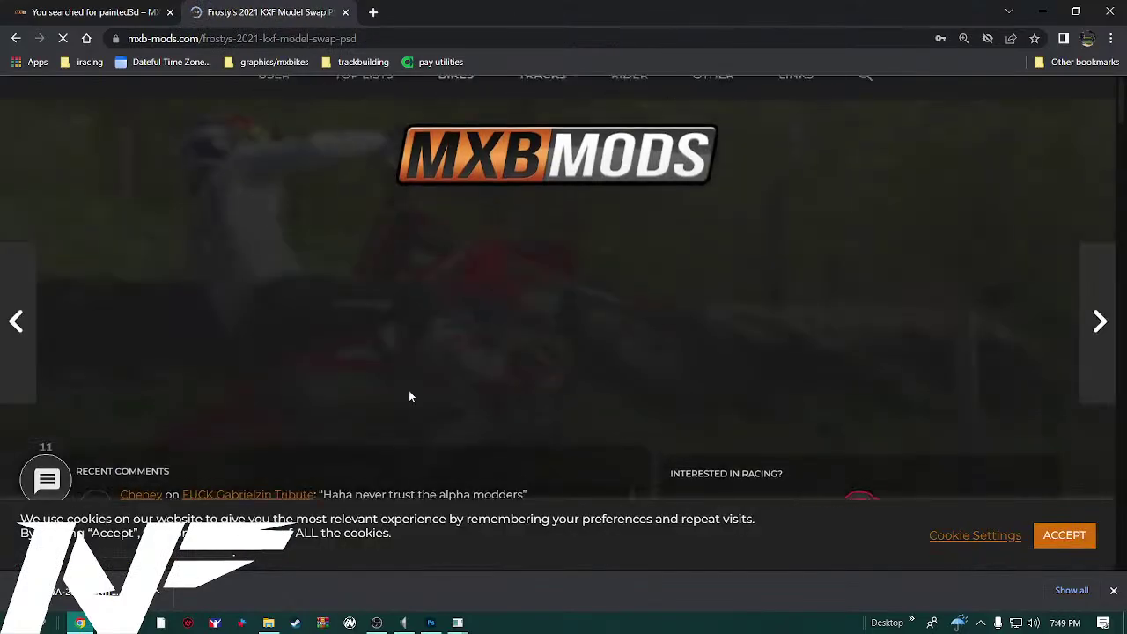
scroll(409, 397, "down", 10)
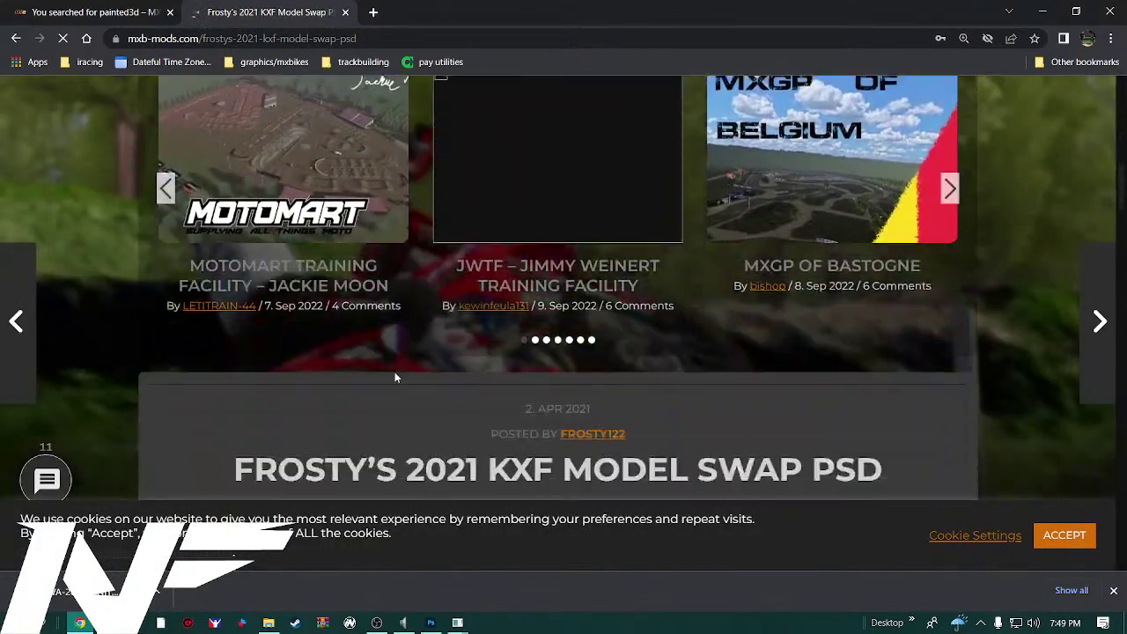
scroll(395, 377, "down", 5)
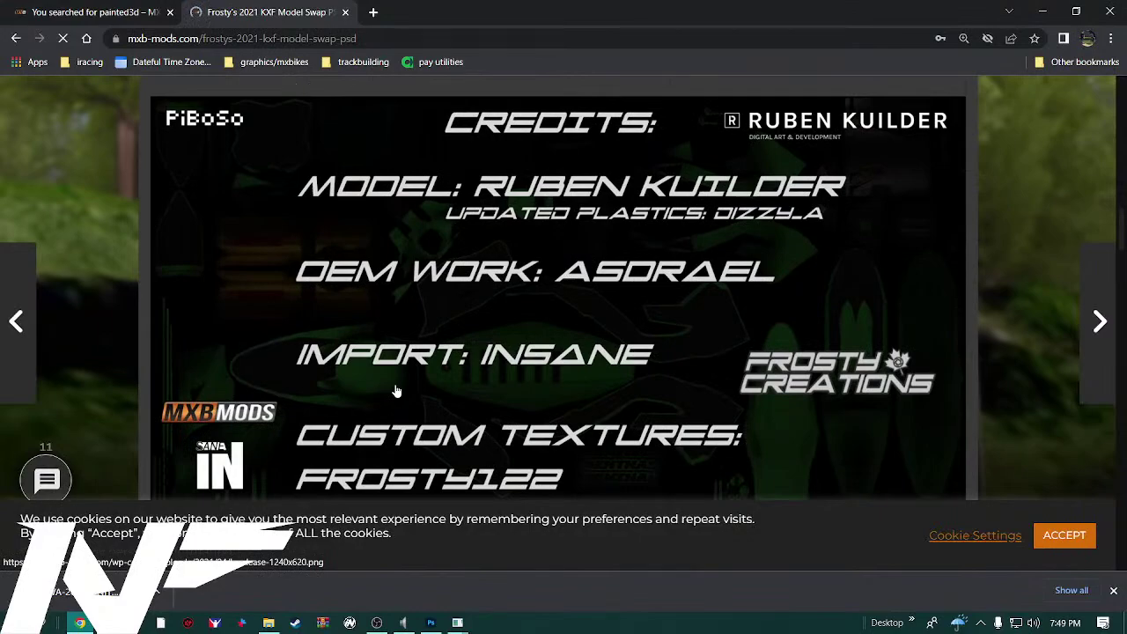
scroll(396, 390, "down", 2)
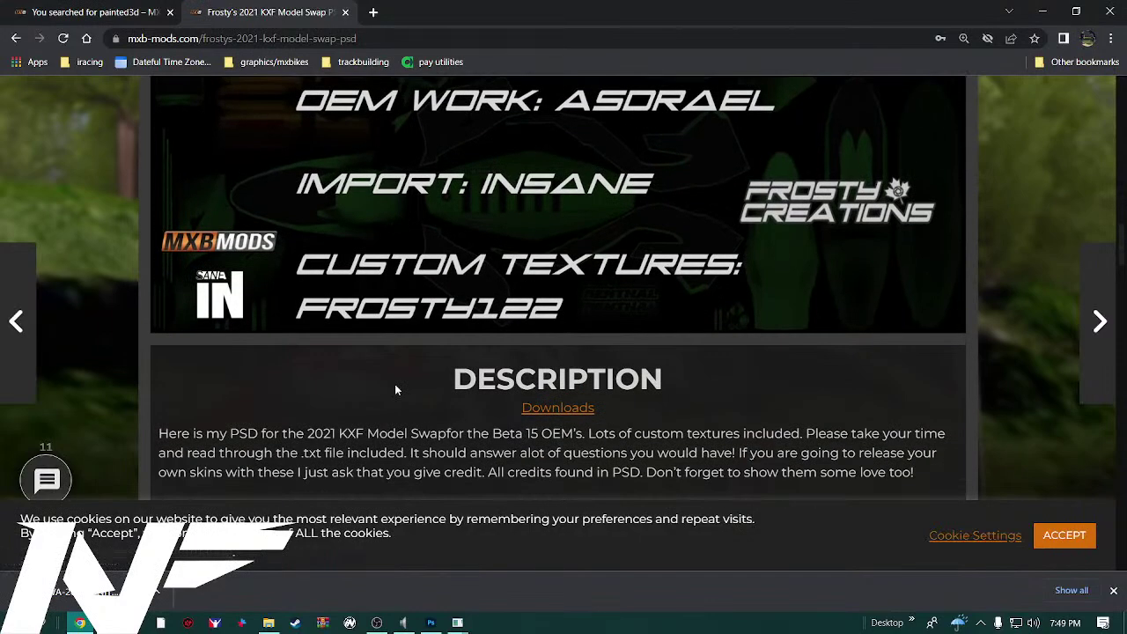
left_click(395, 384)
right_click(410, 419)
left_click(248, 388)
scroll(247, 386, "down", 3)
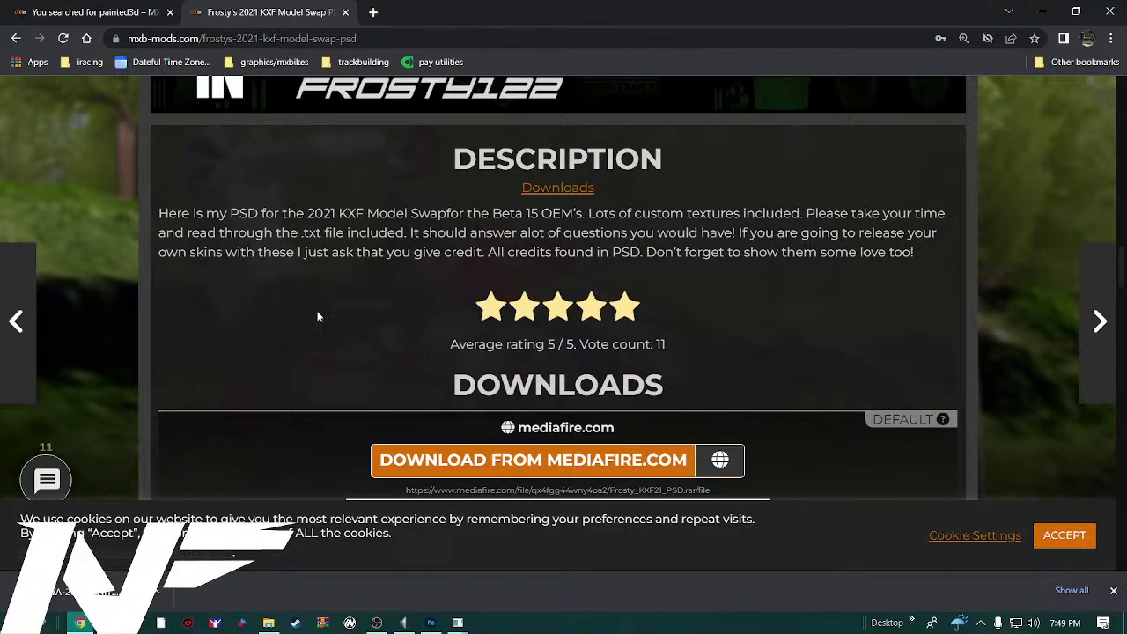
scroll(297, 375, "down", 3)
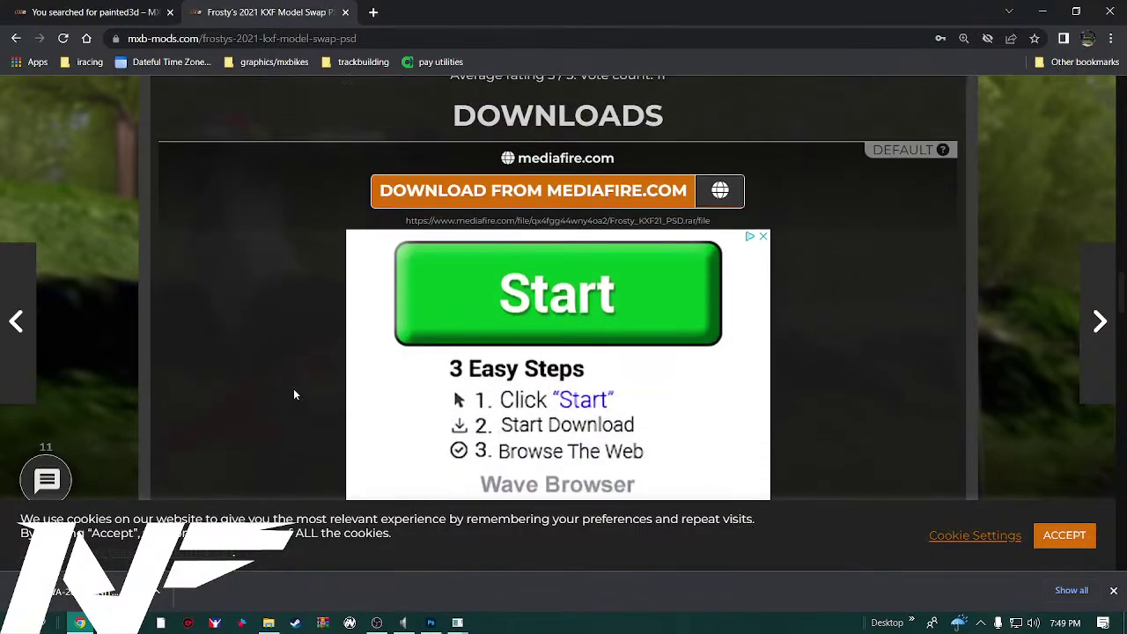
scroll(295, 394, "up", 7)
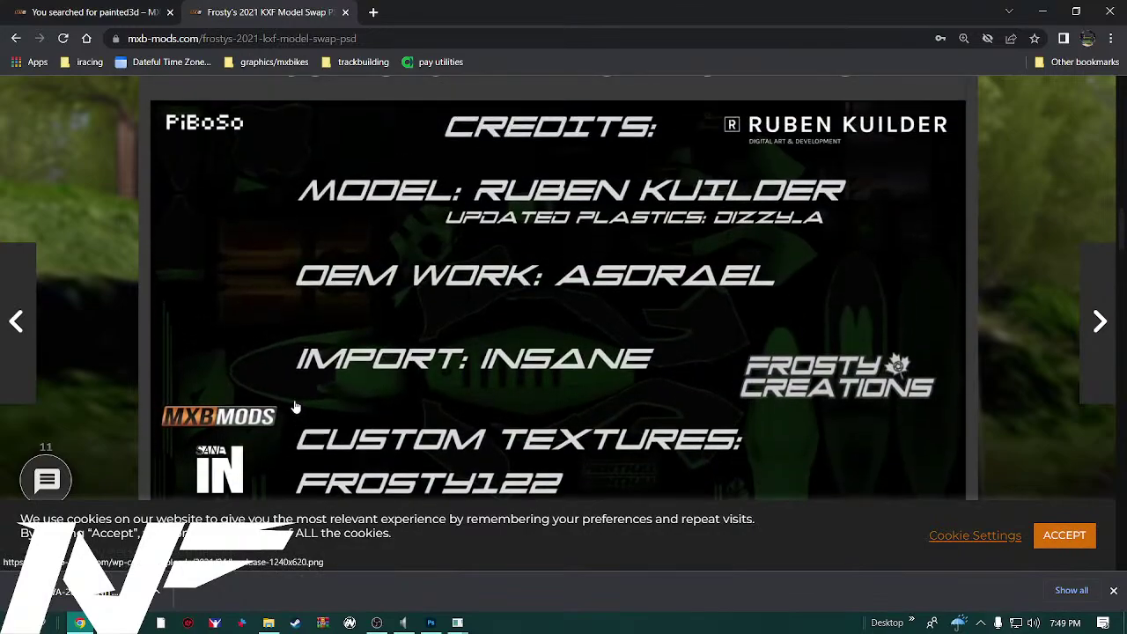
scroll(295, 400, "up", 3)
Return to the MXB-Mods search page for painted3d and open the site's Templates category from there
left_click(101, 16)
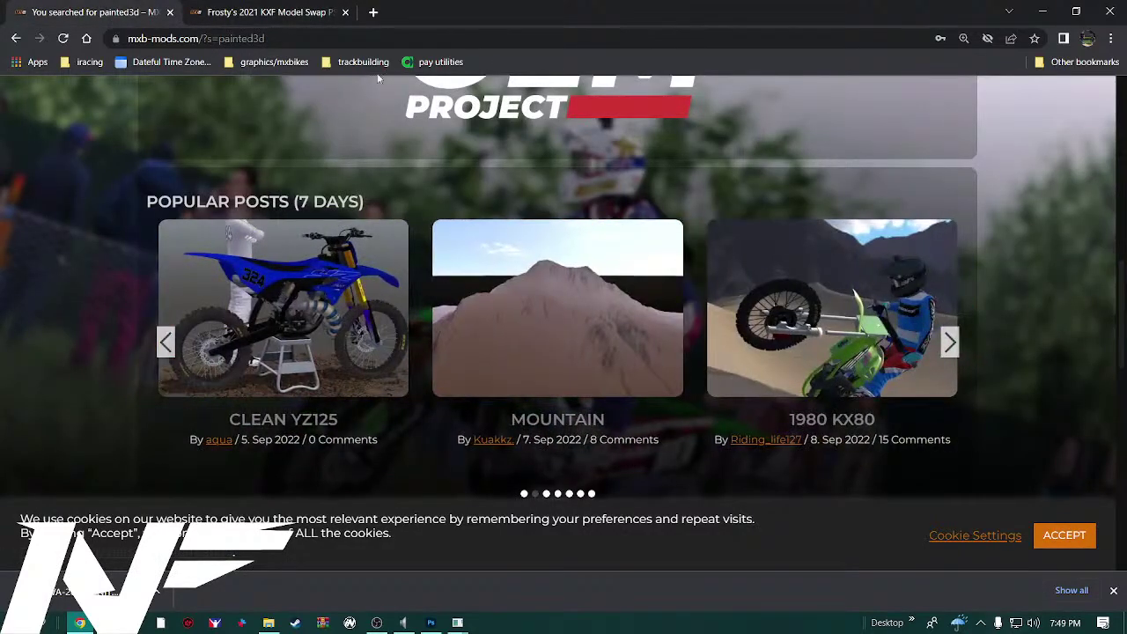
scroll(617, 330, "up", 6)
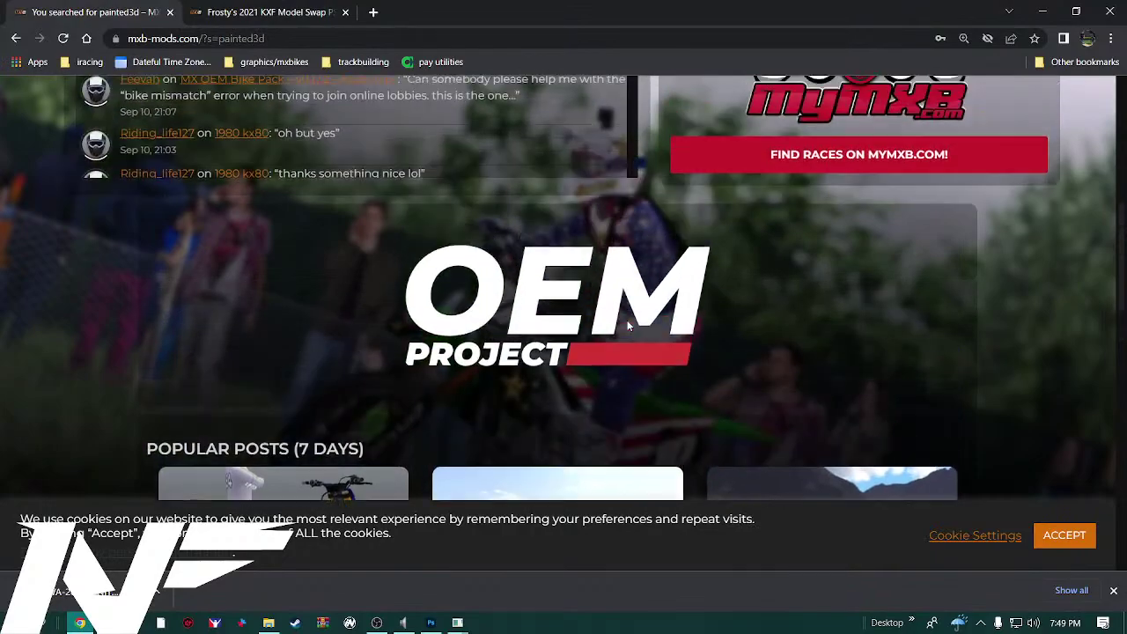
scroll(622, 329, "up", 2)
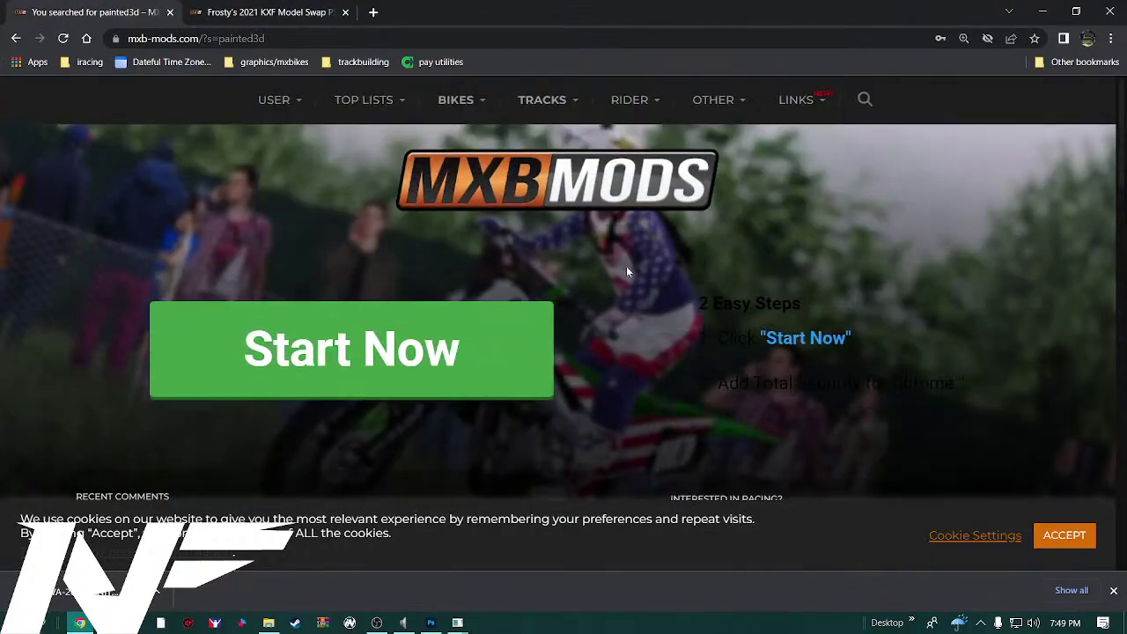
left_click(736, 104)
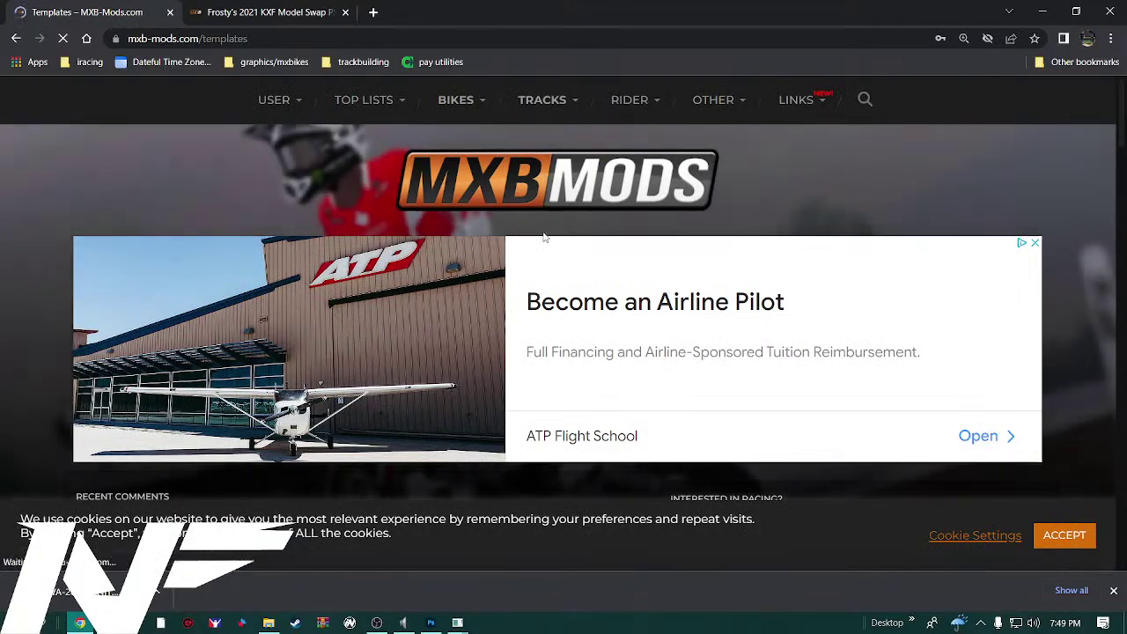
Close the browser's downloads bar and look through the whole first page of the Templates listing
scroll(470, 297, "down", 3)
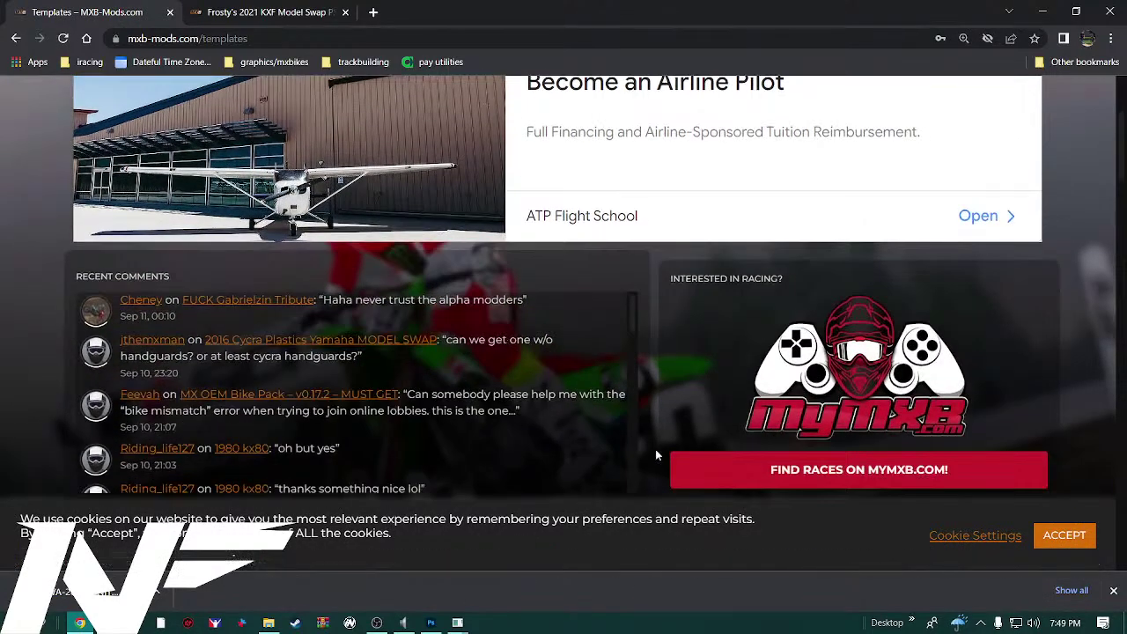
left_click(1064, 534)
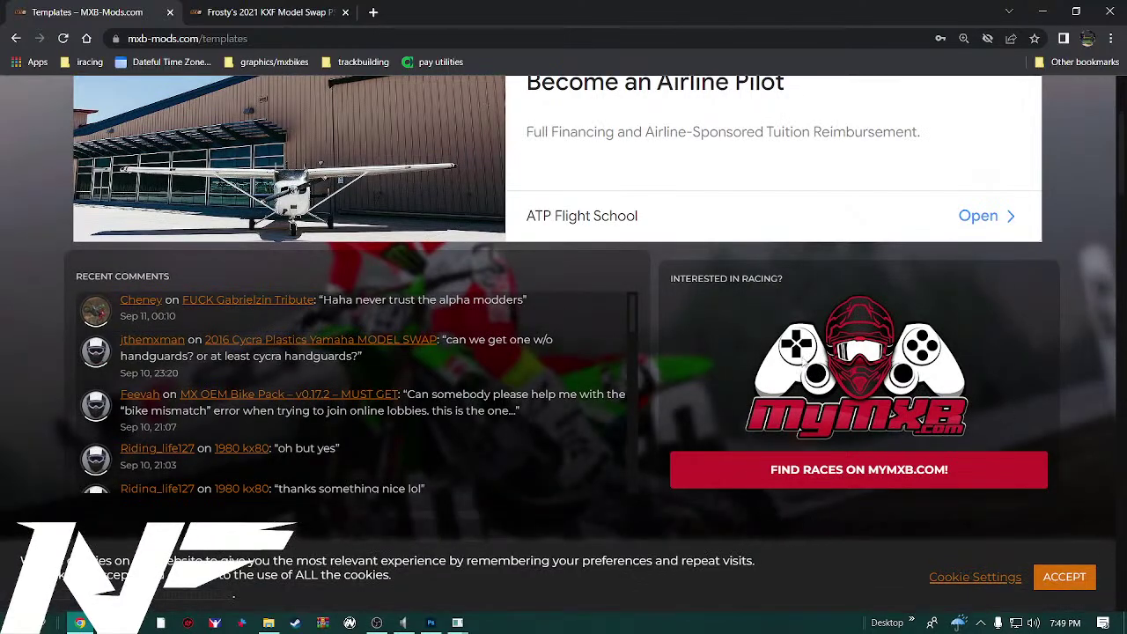
scroll(742, 354, "down", 8)
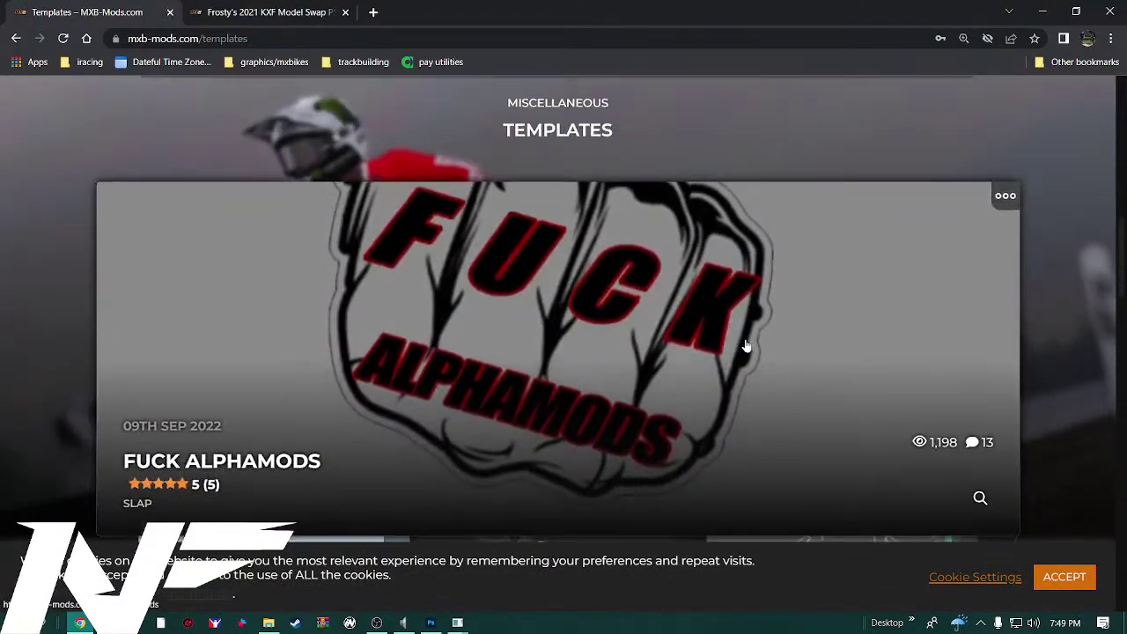
scroll(746, 346, "down", 5)
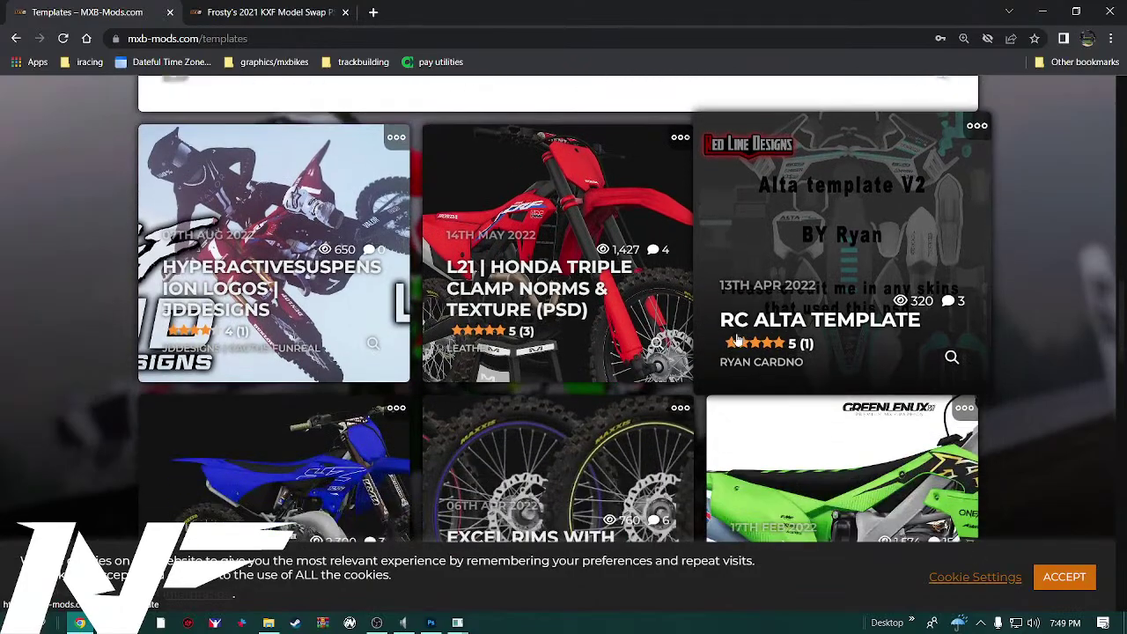
scroll(739, 342, "down", 2)
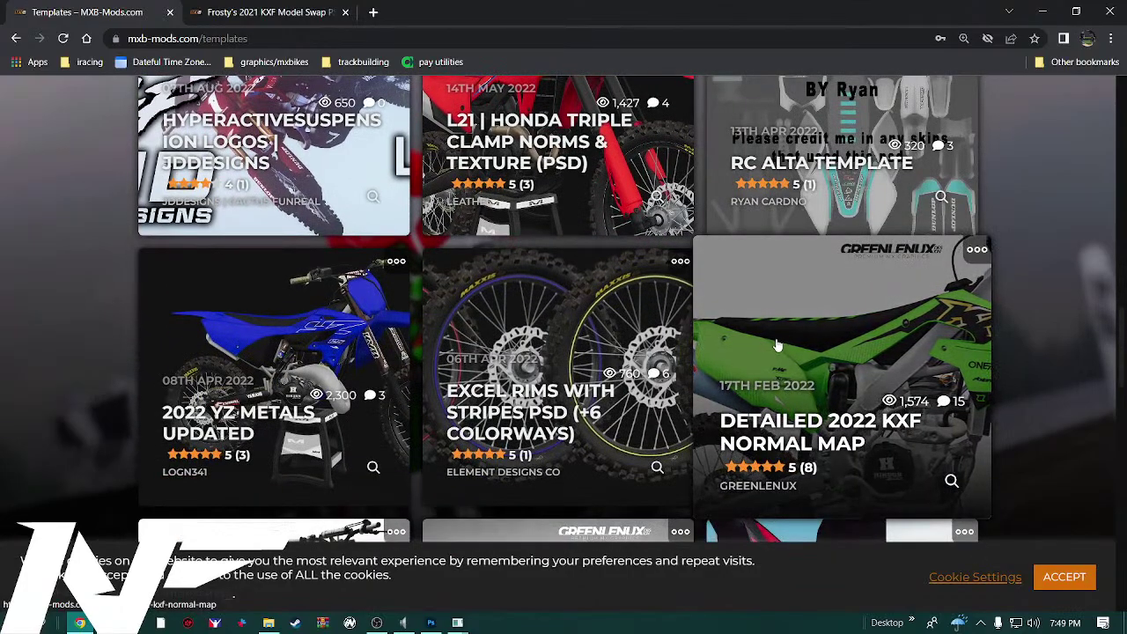
scroll(778, 345, "down", 7)
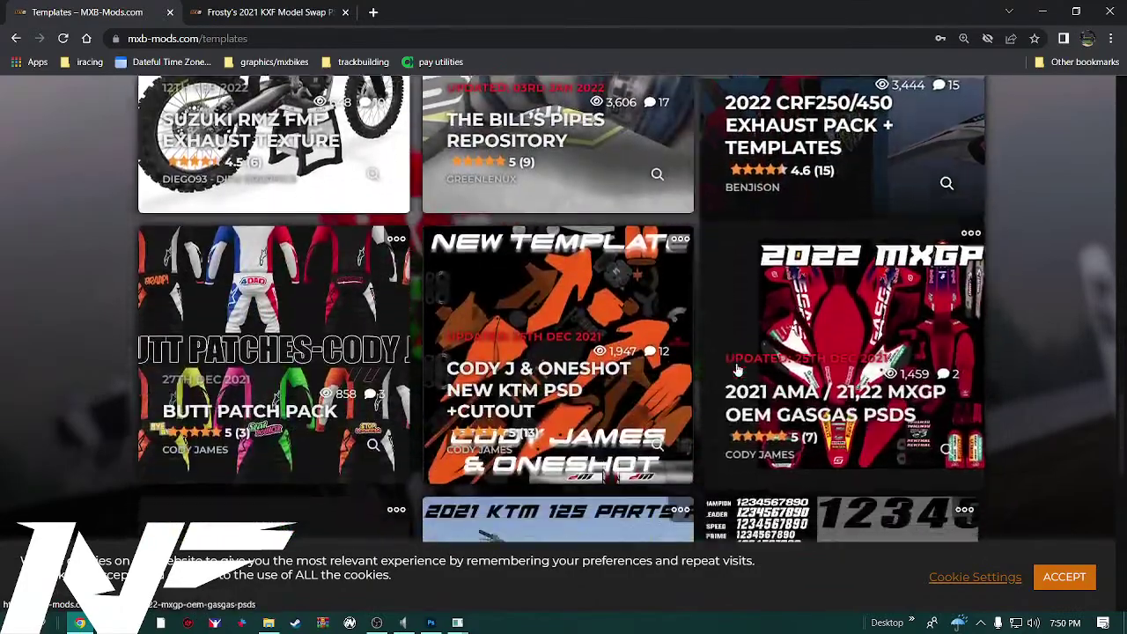
scroll(738, 370, "down", 7)
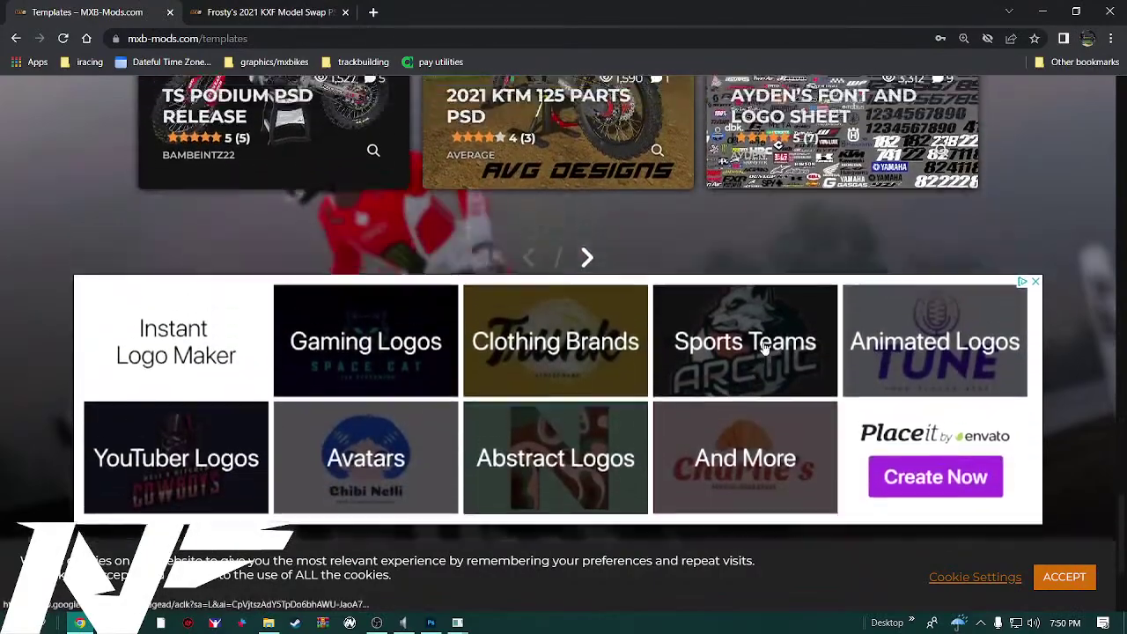
scroll(764, 348, "up", 13)
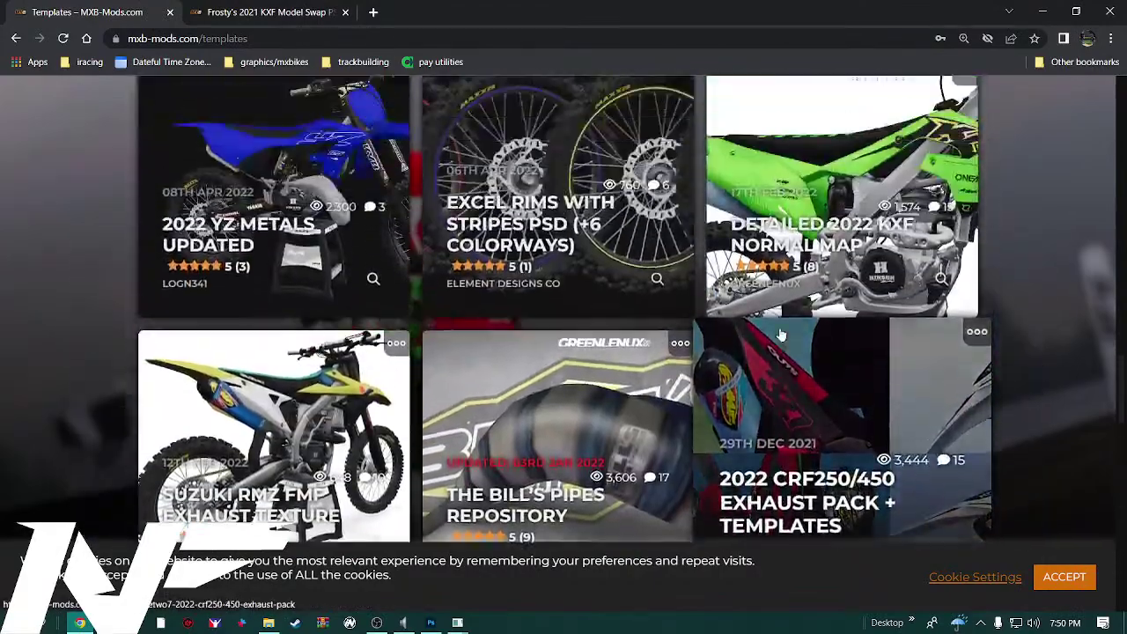
scroll(780, 335, "up", 12)
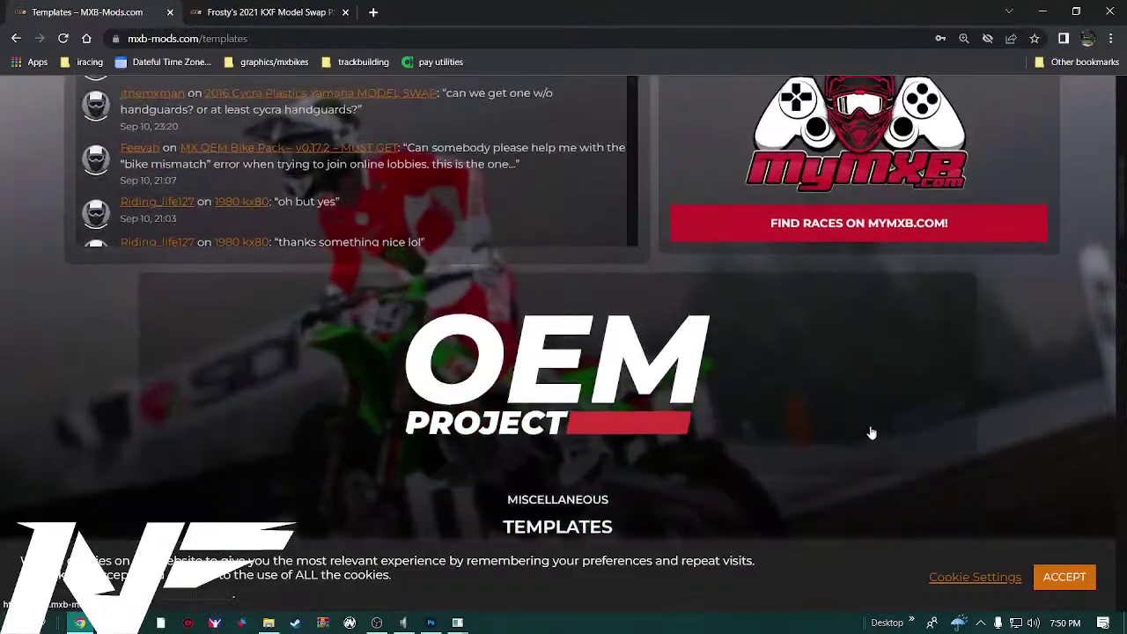
scroll(871, 433, "up", 6)
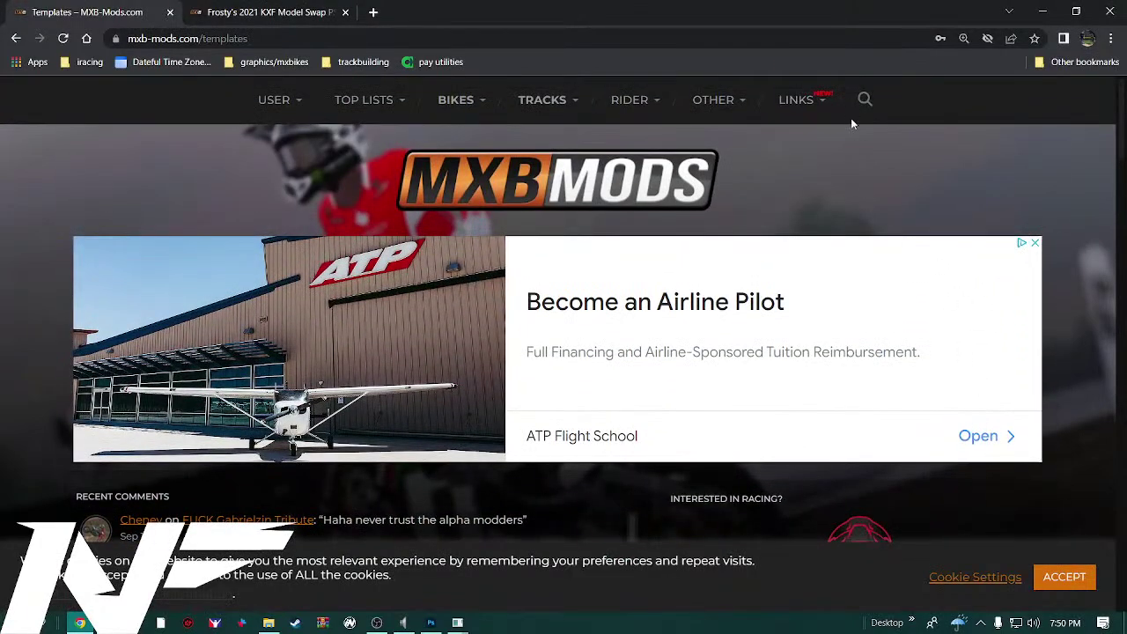
Search MXB-Mods for "oem templates" and check the search results section
left_click(864, 102)
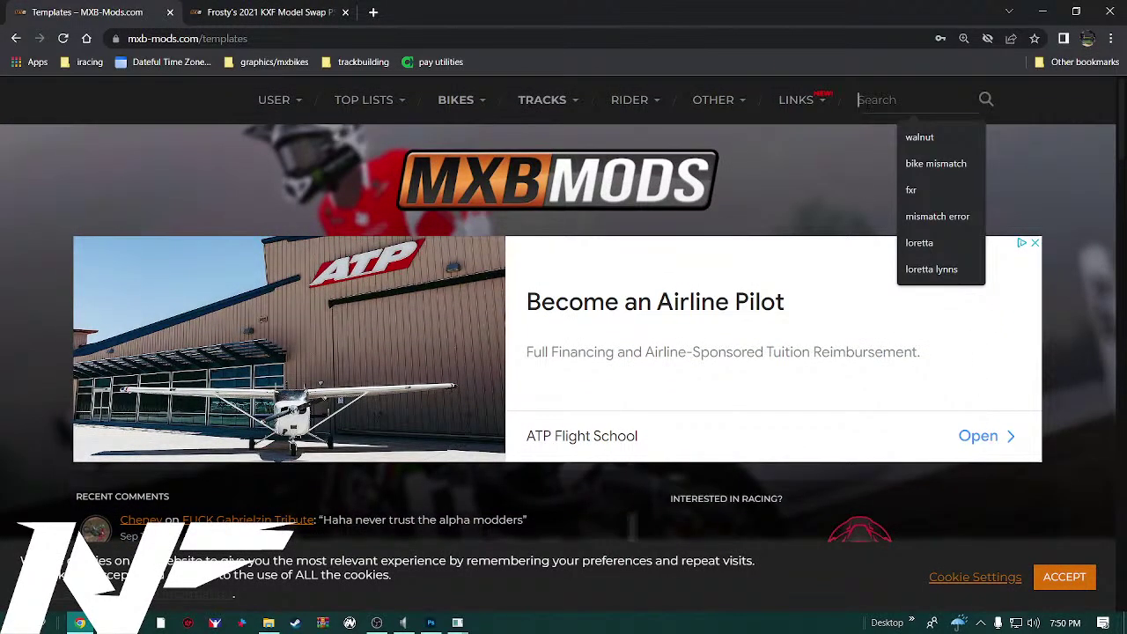
type("oe")
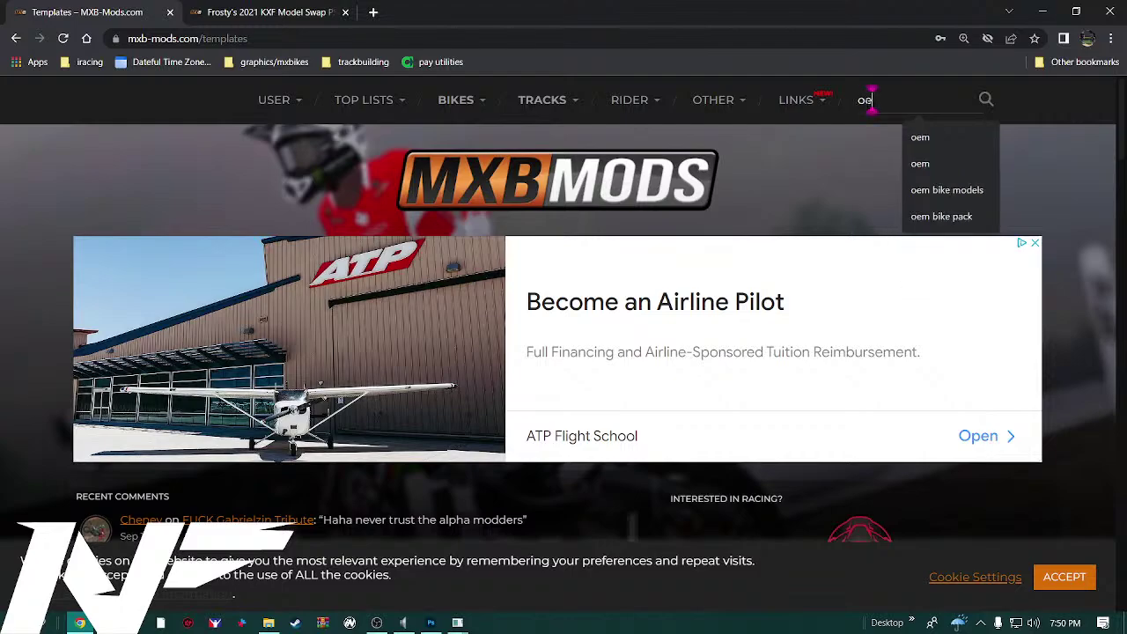
type("m e")
key("BackSpace")
type("t")
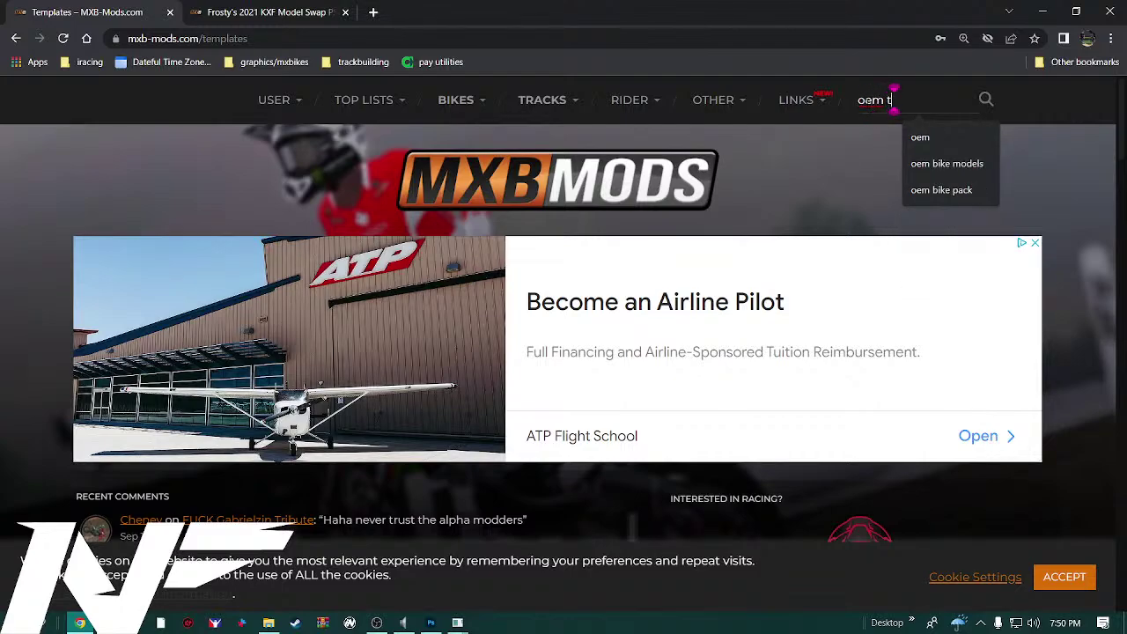
type("emplatee")
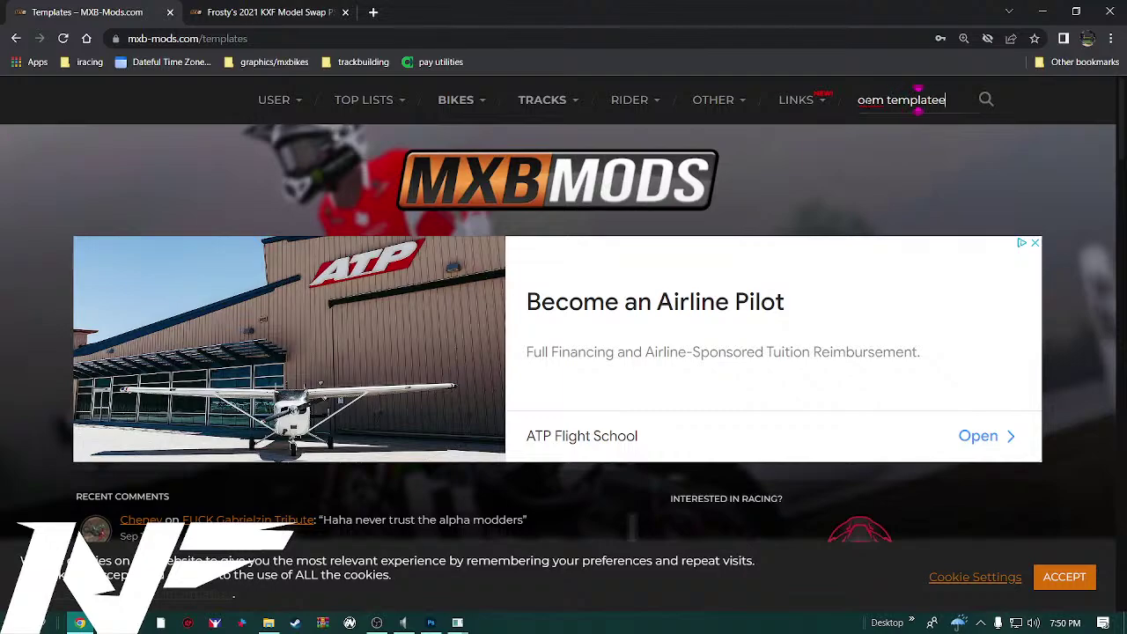
type("s")
key("BackSpace")
key("BackSpace")
type("s")
key("Return")
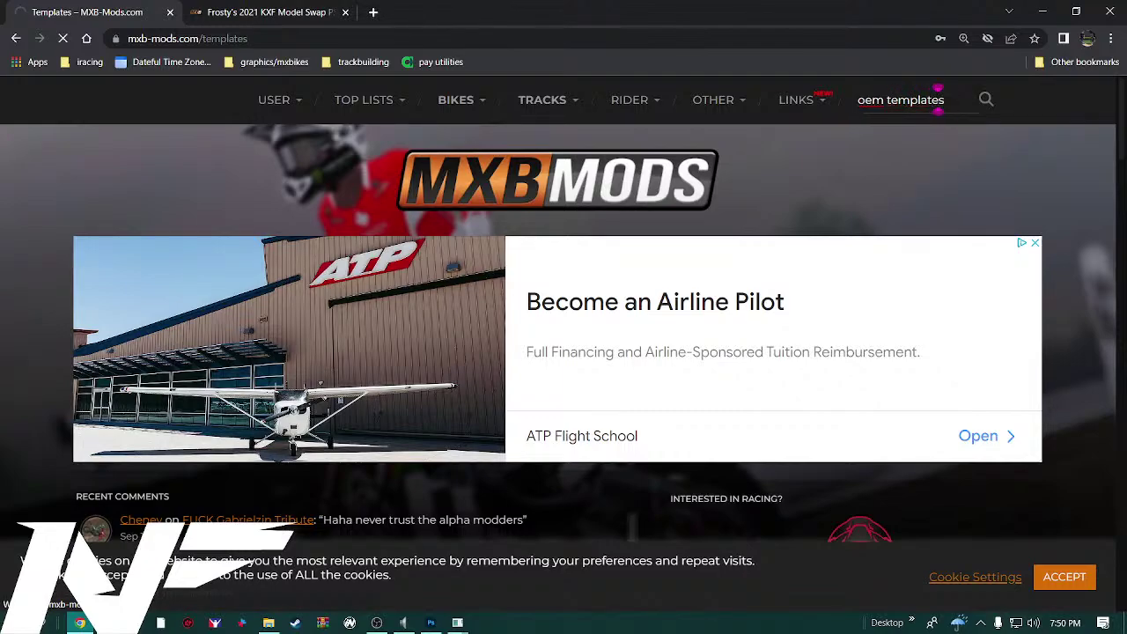
scroll(555, 346, "down", 8)
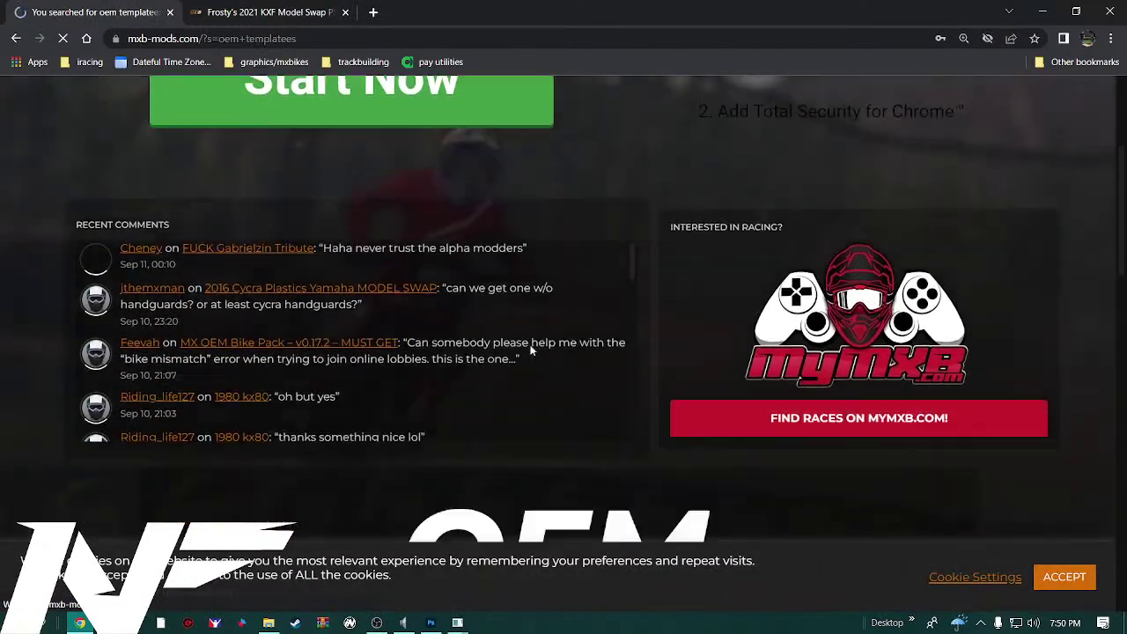
scroll(546, 352, "down", 9)
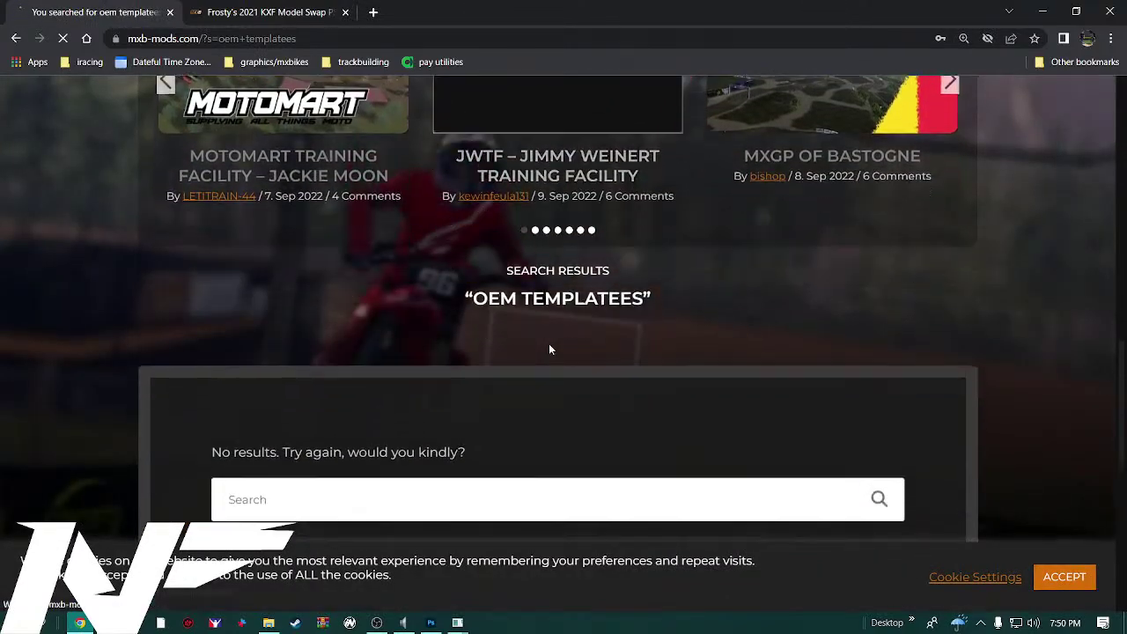
Return to the head of the MXB-Mods page and open the site's search field for a new search
scroll(548, 346, "up", 8)
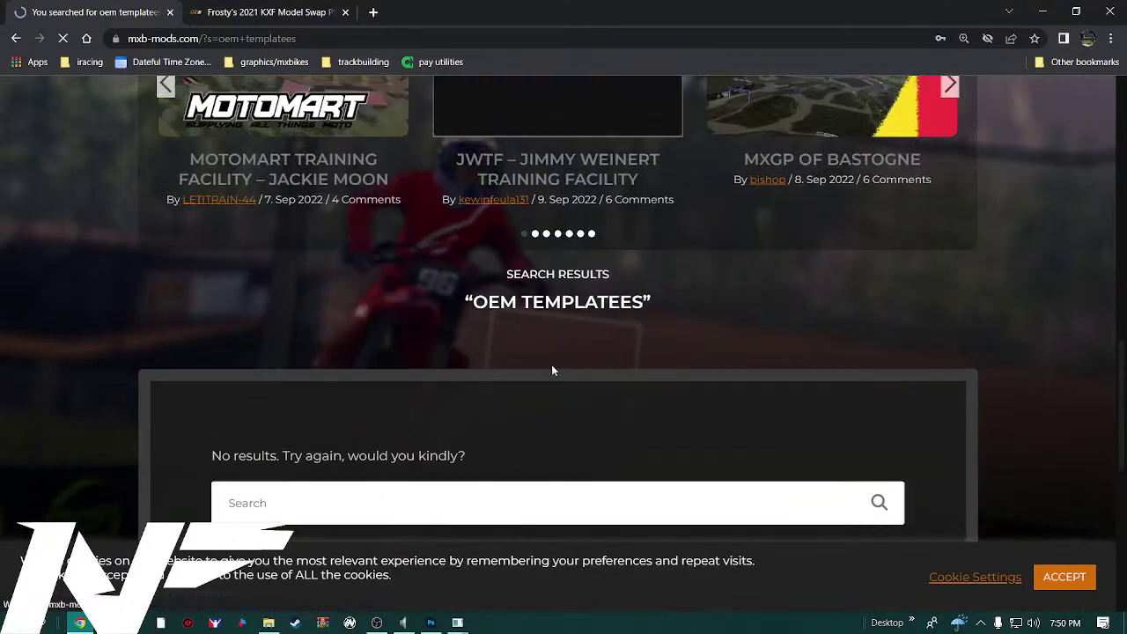
scroll(552, 371, "up", 8)
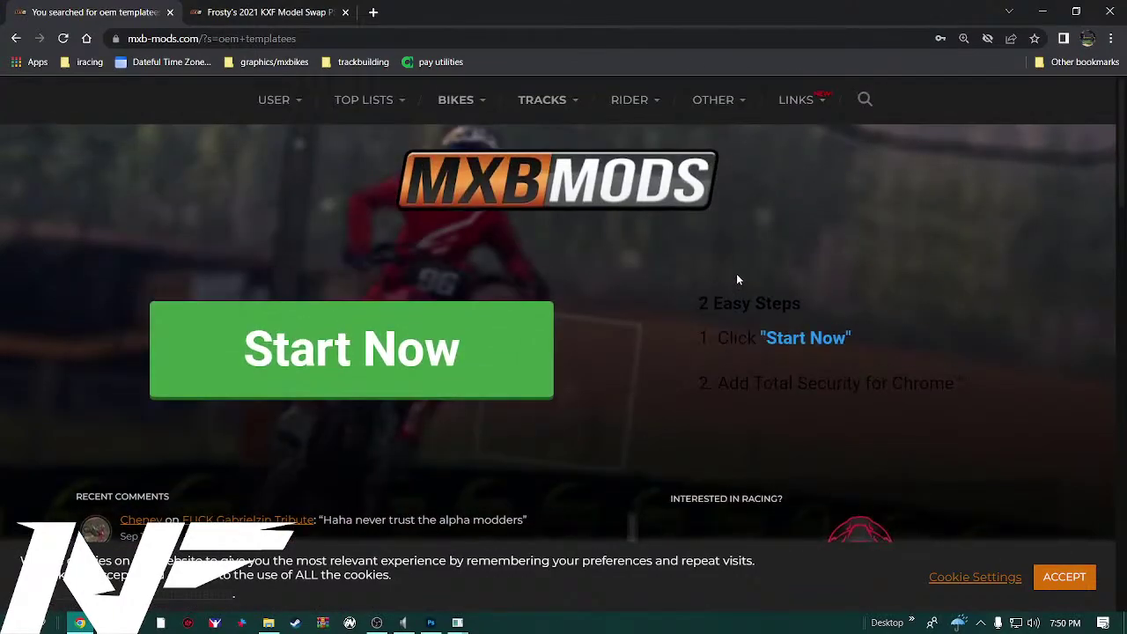
left_click(865, 99)
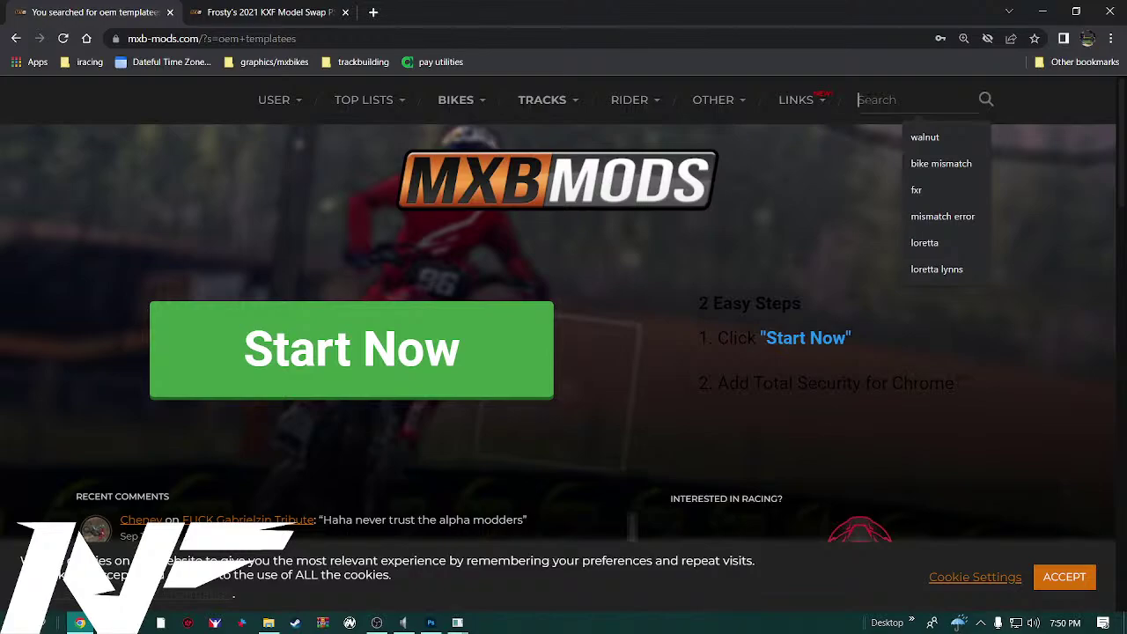
type("bike te")
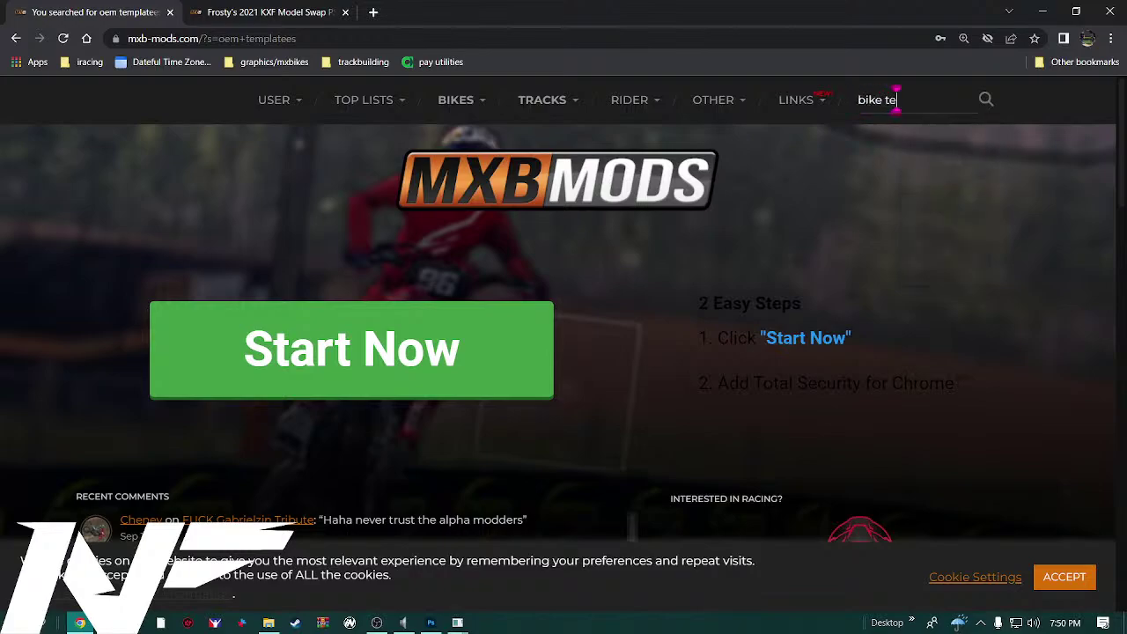
type("m")
key("BackSpace")
key("BackSpace")
key("BackSpace")
key("BackSpace")
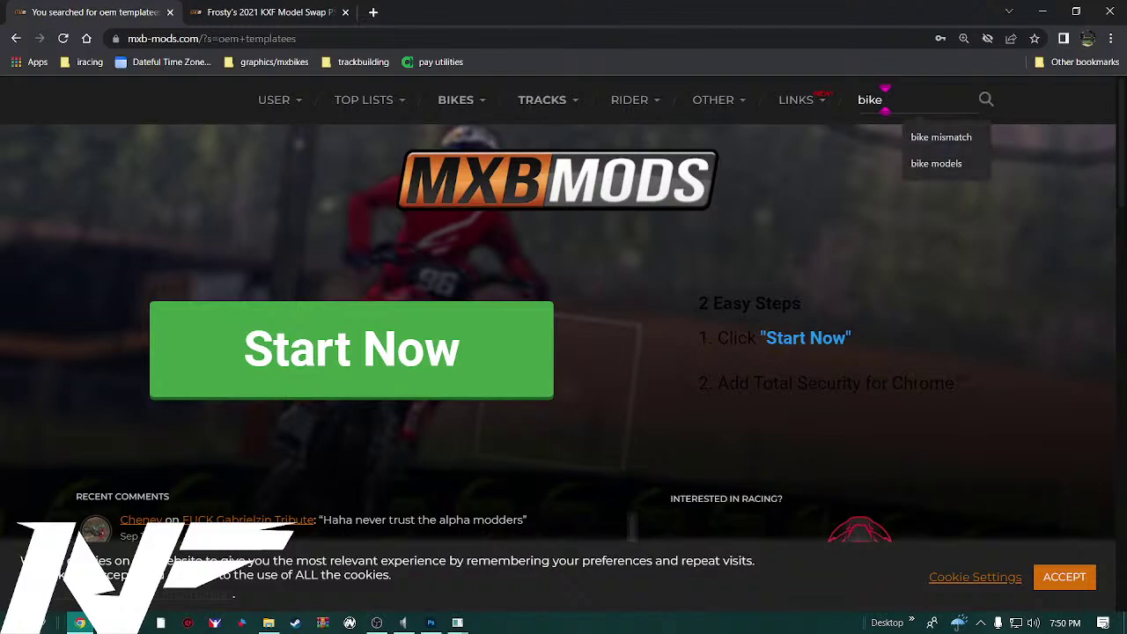
key("BackSpace")
key("BackSpace")
key("BackSpace")
key("BackSpace")
Search MXB-Mods for "handguards"
type("han")
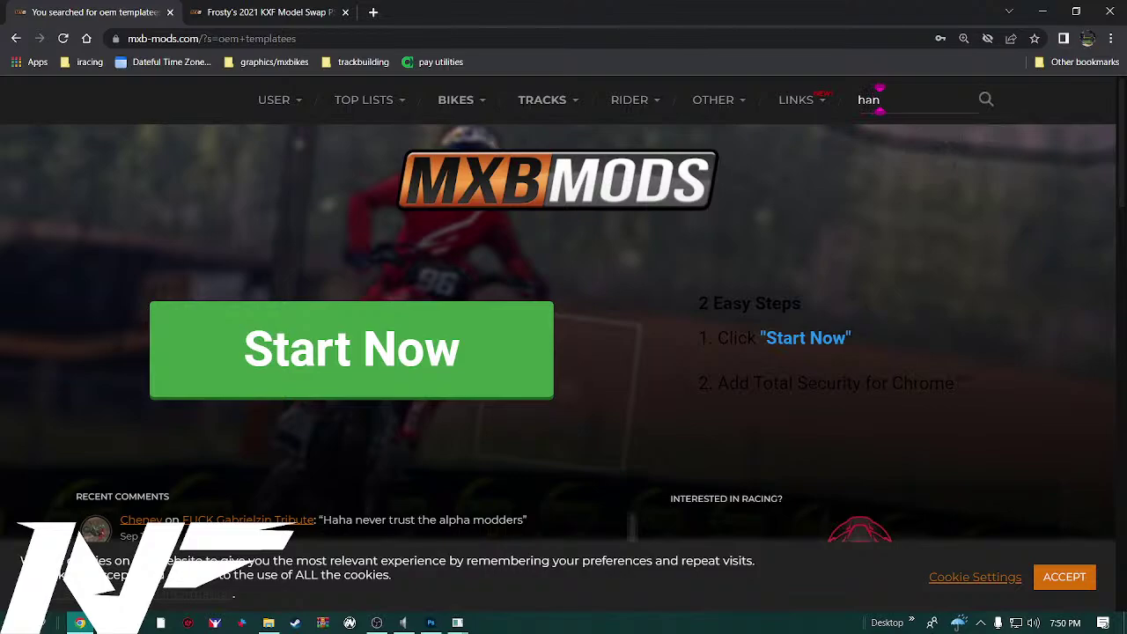
type("dguards")
key("Return")
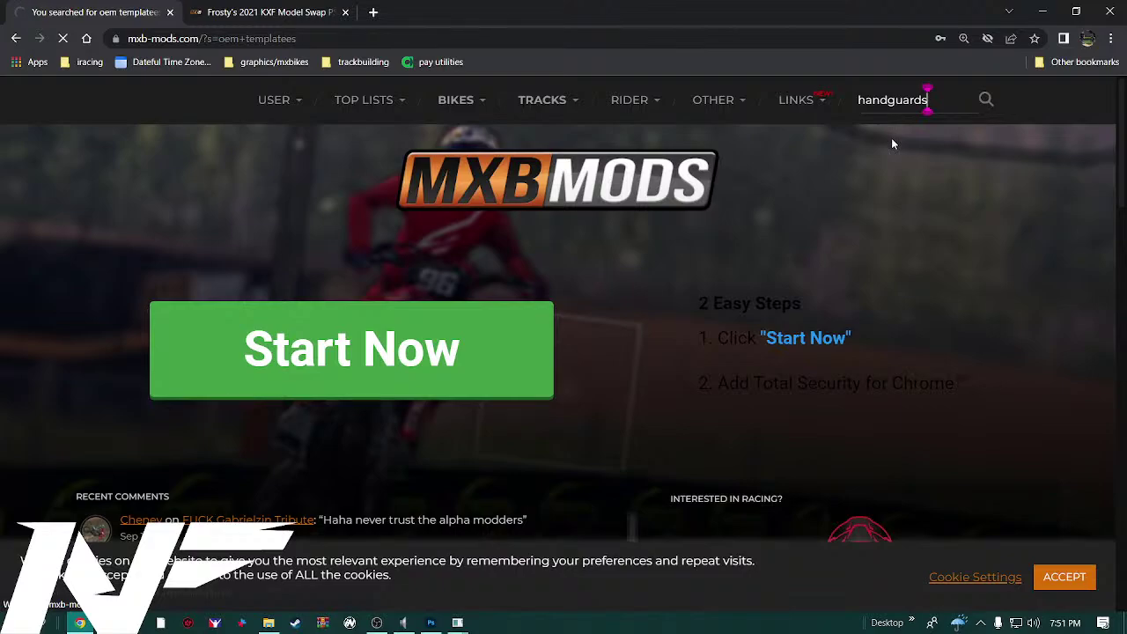
Look through the handguards search results for model swaps and liveries, down to the end of the page
scroll(687, 370, "down", 1)
scroll(688, 370, "down", 3)
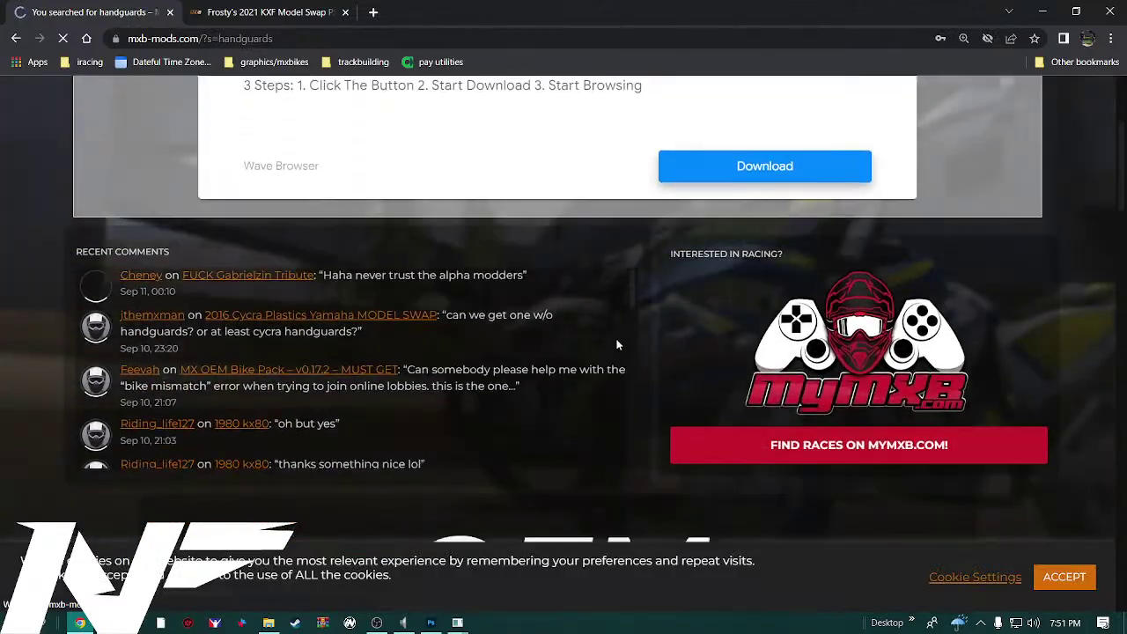
scroll(651, 445, "down", 3)
scroll(650, 445, "down", 10)
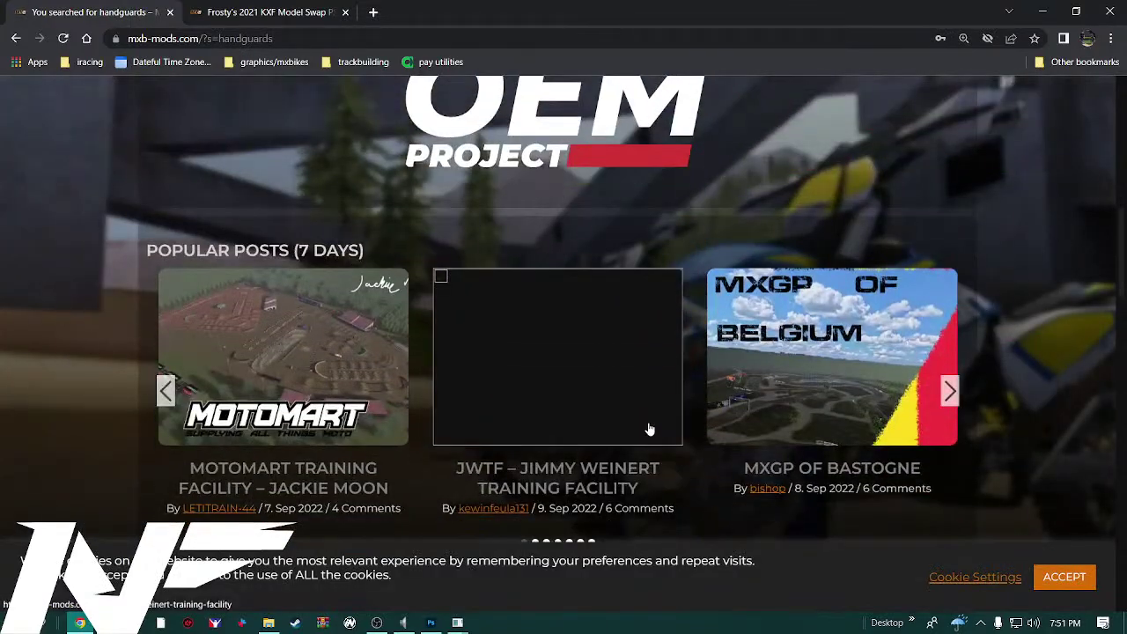
scroll(641, 382, "down", 3)
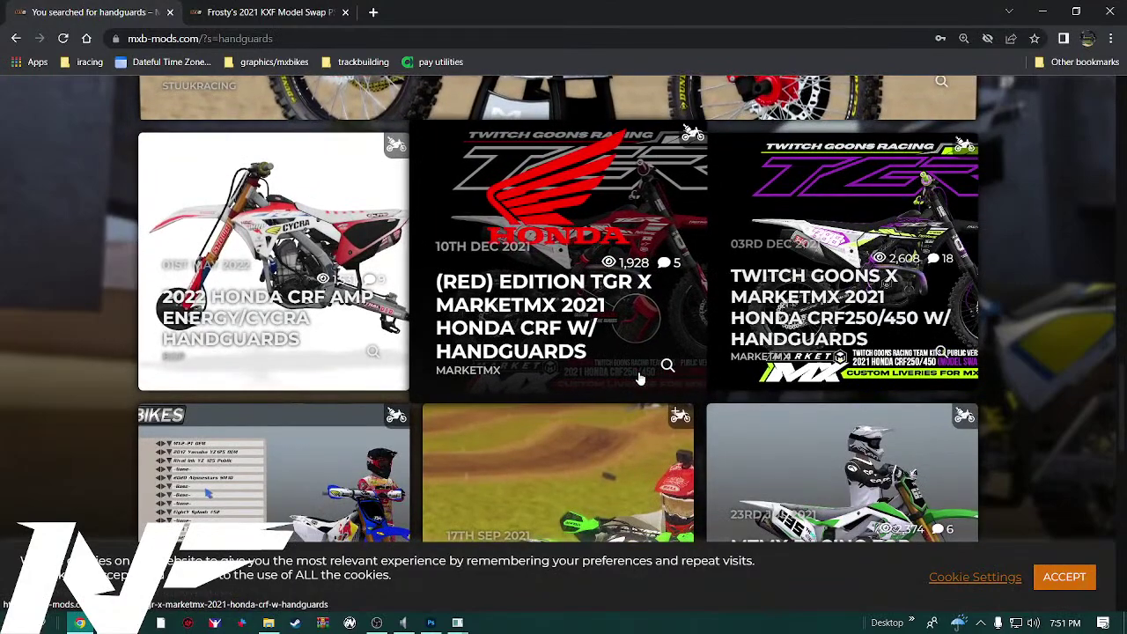
scroll(640, 379, "down", 1)
scroll(640, 381, "down", 1)
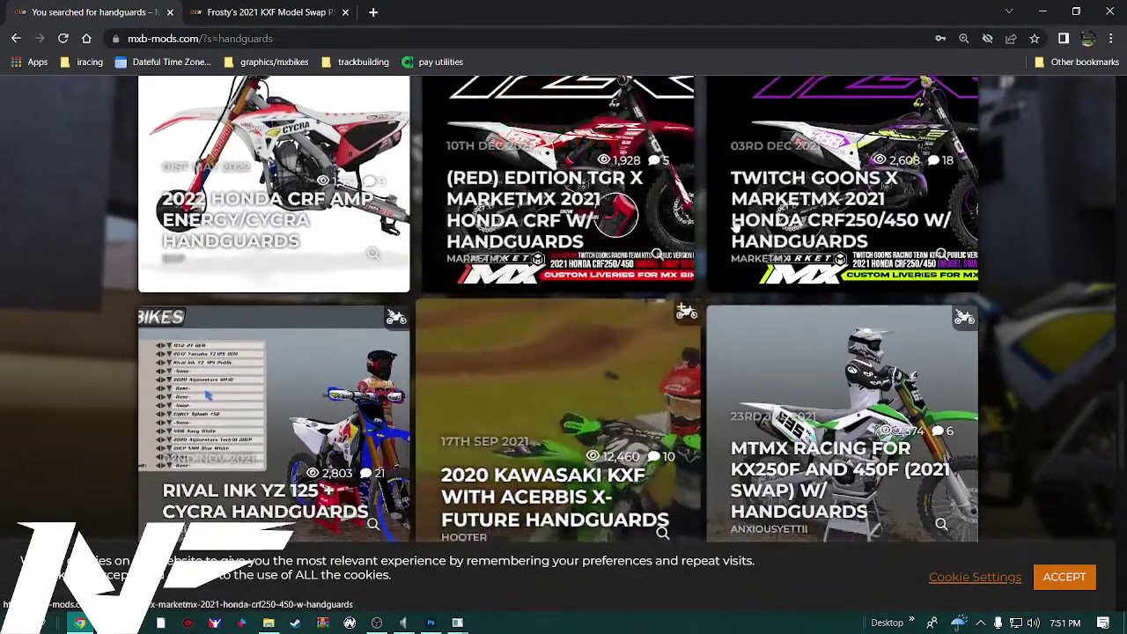
scroll(819, 154, "down", 2)
scroll(817, 154, "down", 3)
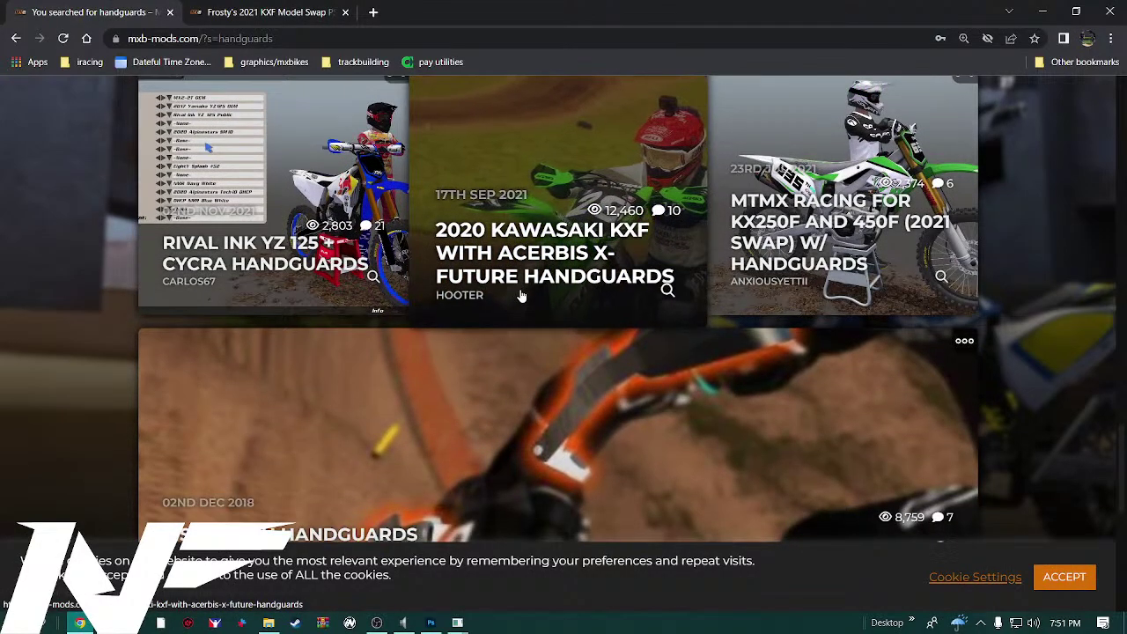
scroll(520, 295, "down", 4)
scroll(537, 255, "up", 3)
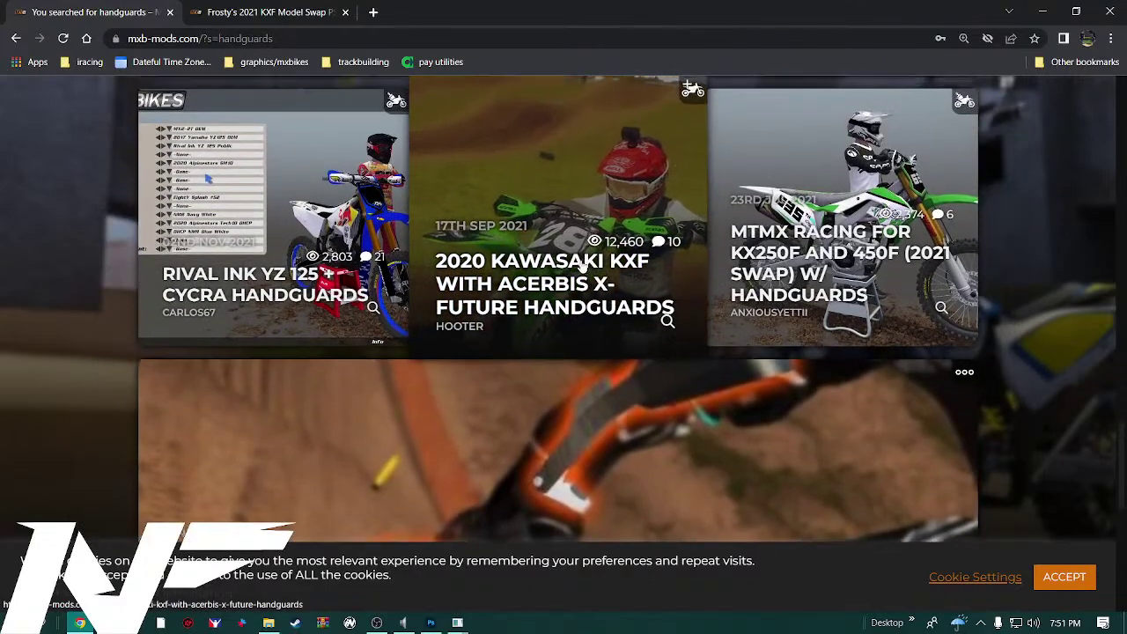
scroll(542, 239, "up", 3)
scroll(547, 305, "up", 6)
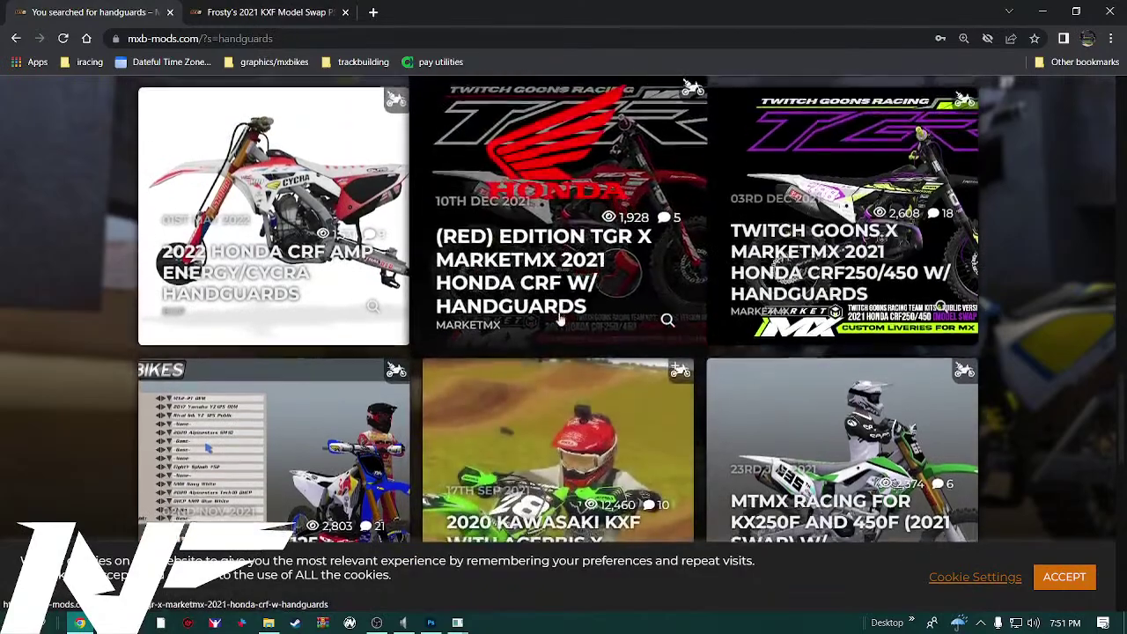
scroll(563, 327, "up", 2)
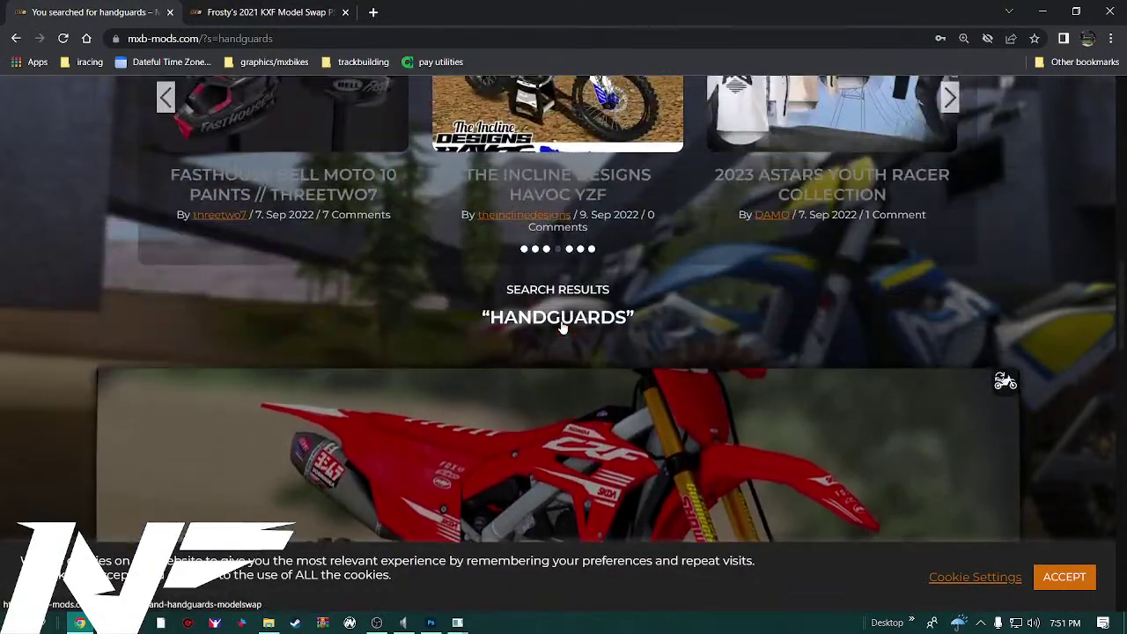
scroll(597, 282, "down", 8)
scroll(594, 260, "down", 10)
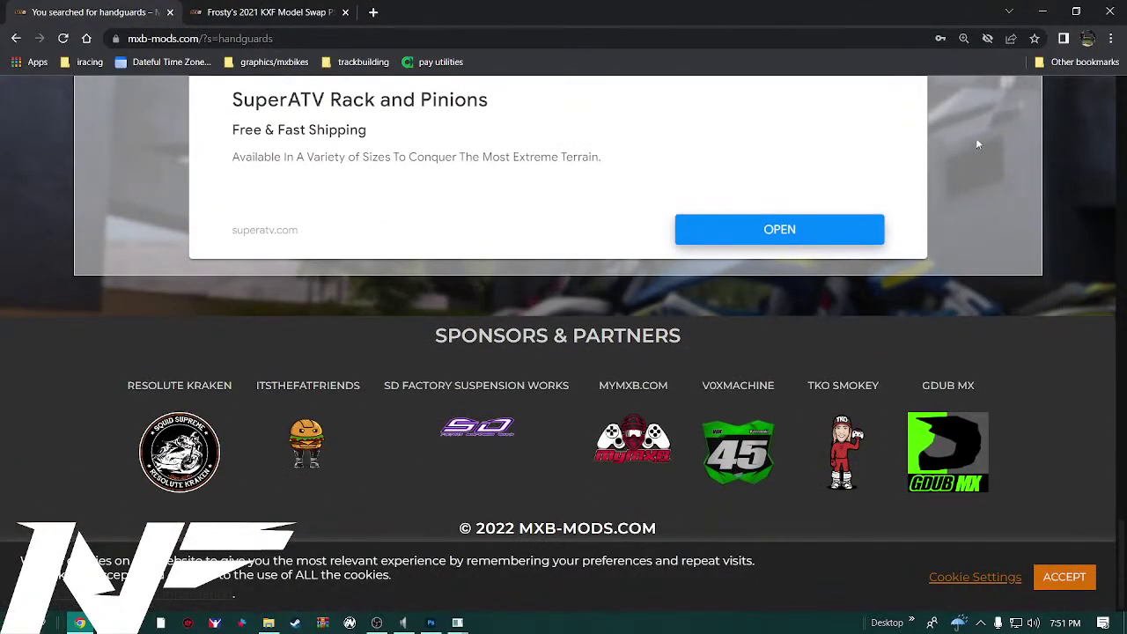
scroll(1123, 521, "up", 1)
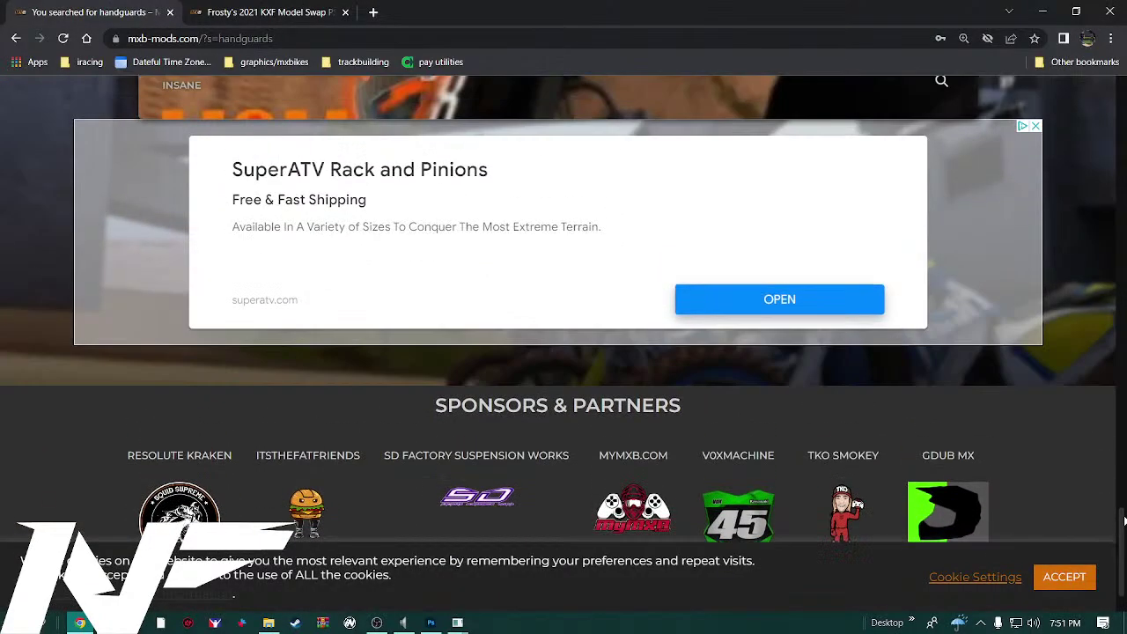
Return to the head of the handguards results page and open the site's Tools category
left_click_drag(1124, 521, 1029, 117)
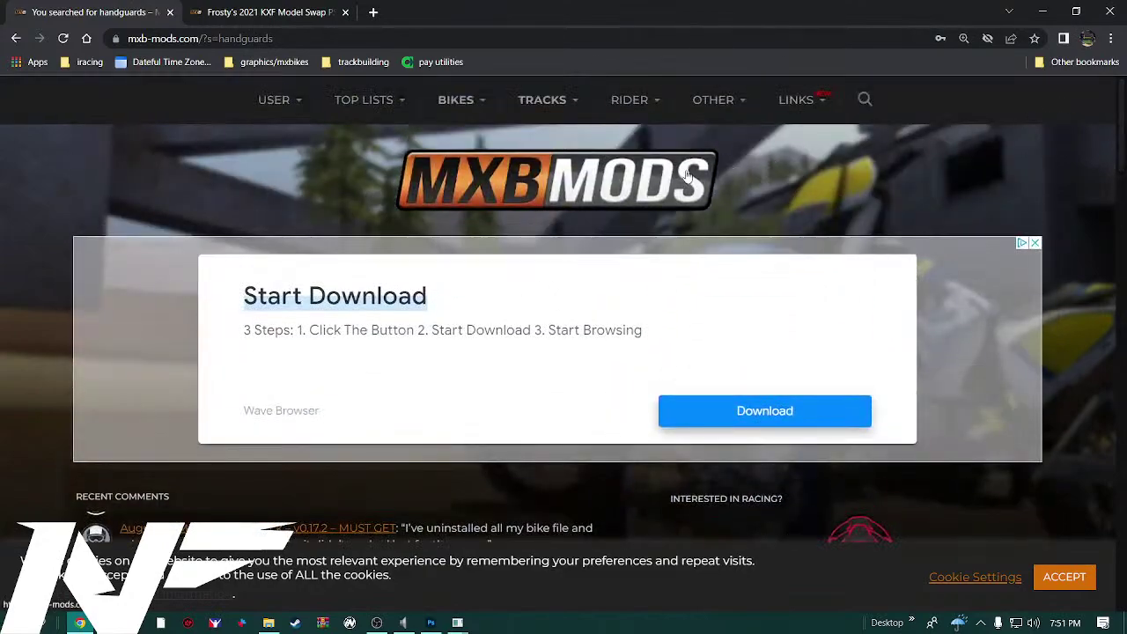
mouse_move(705, 106)
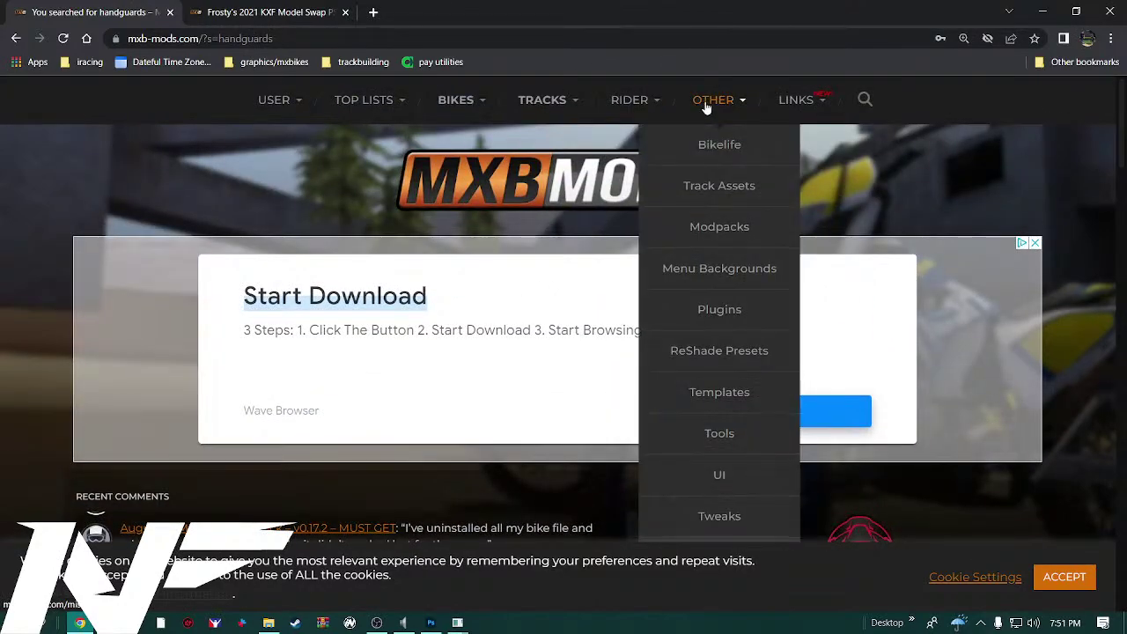
left_click(720, 433)
Look through the Tools listing, examining the 3D viewer, the logo sheets and the other tool entries
scroll(975, 323, "down", 2)
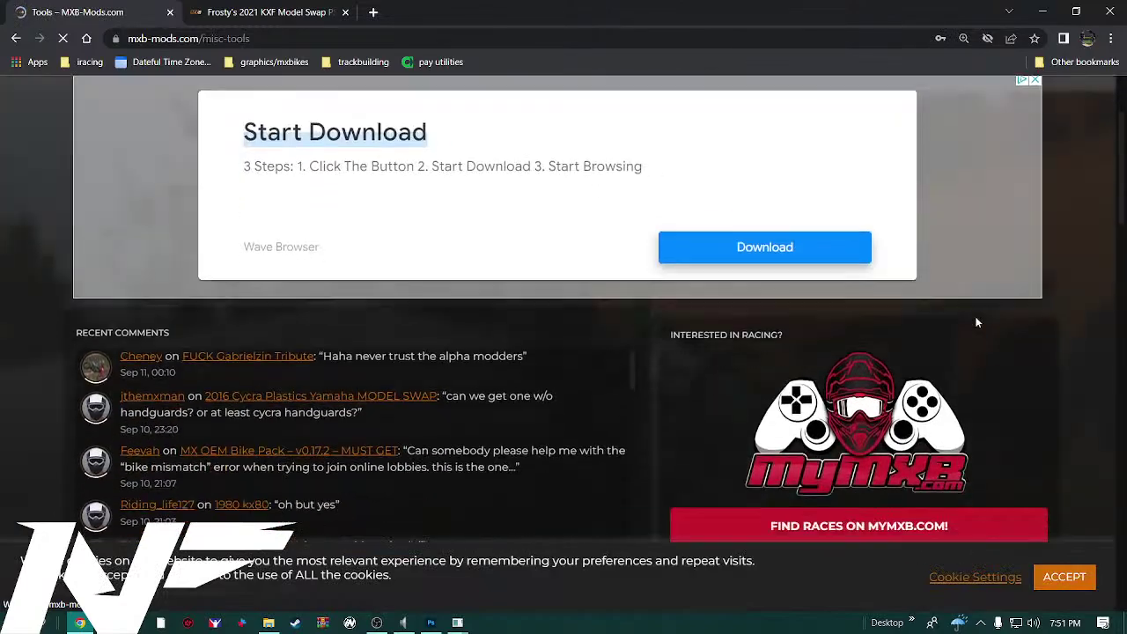
scroll(1107, 340, "down", 3)
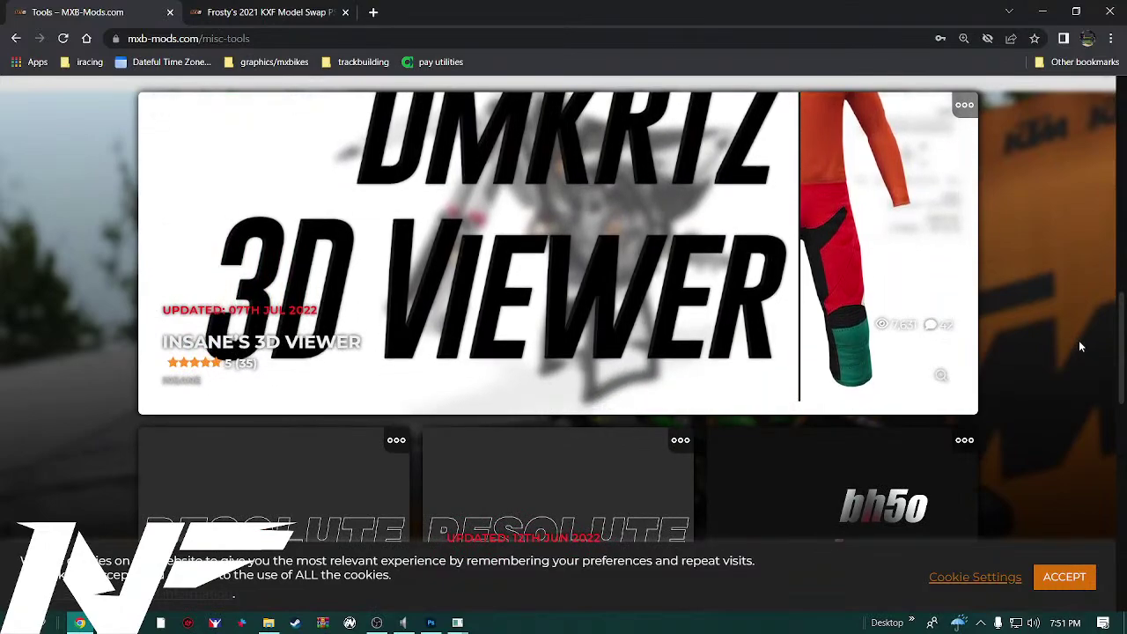
scroll(1080, 347, "down", 1)
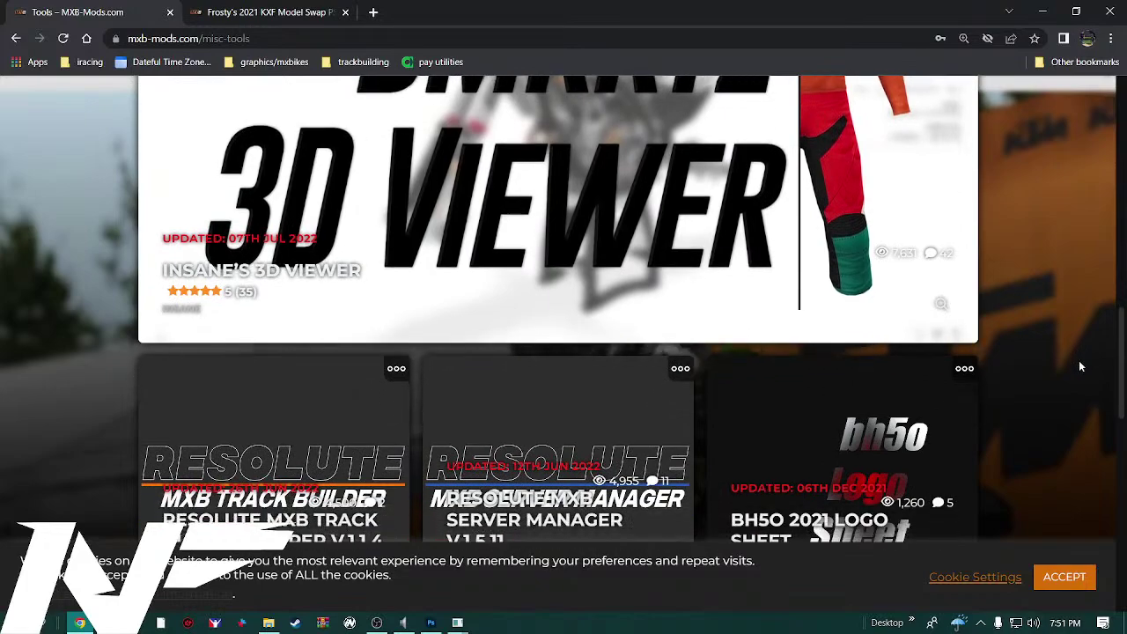
scroll(1079, 370, "down", 2)
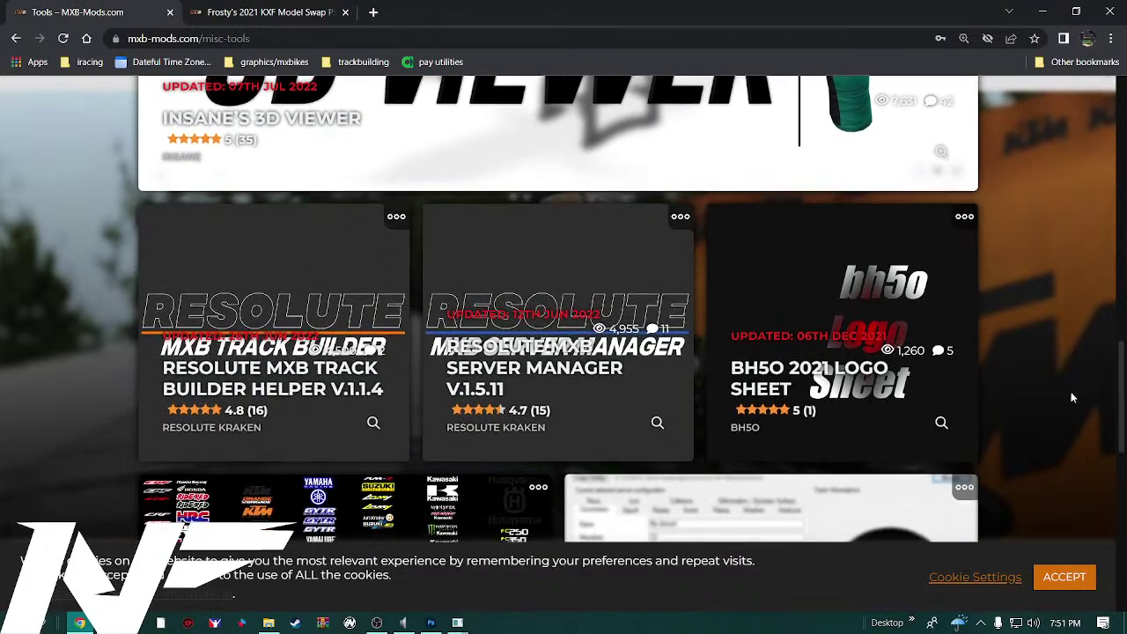
scroll(1071, 397, "down", 1)
scroll(1064, 420, "down", 1)
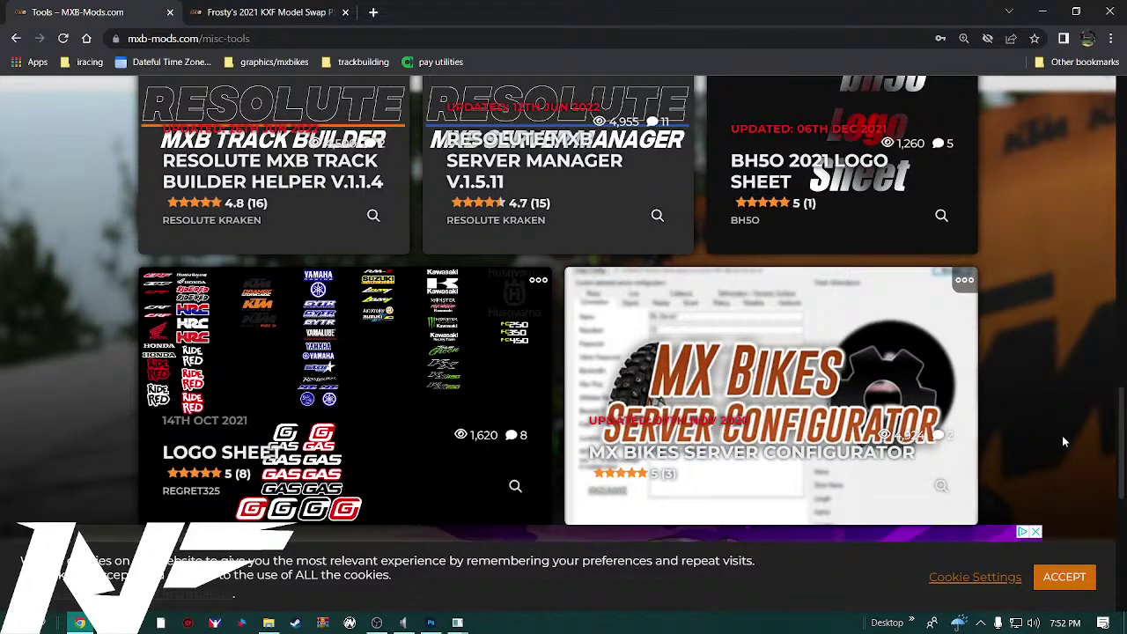
scroll(1062, 442, "down", 1)
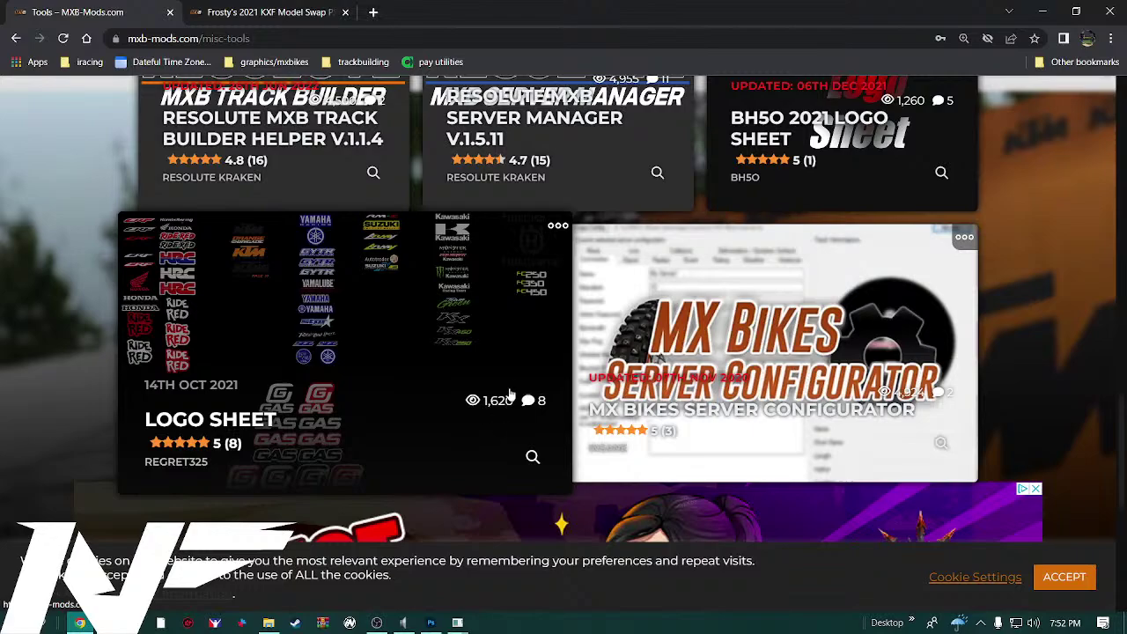
scroll(355, 360, "down", 3)
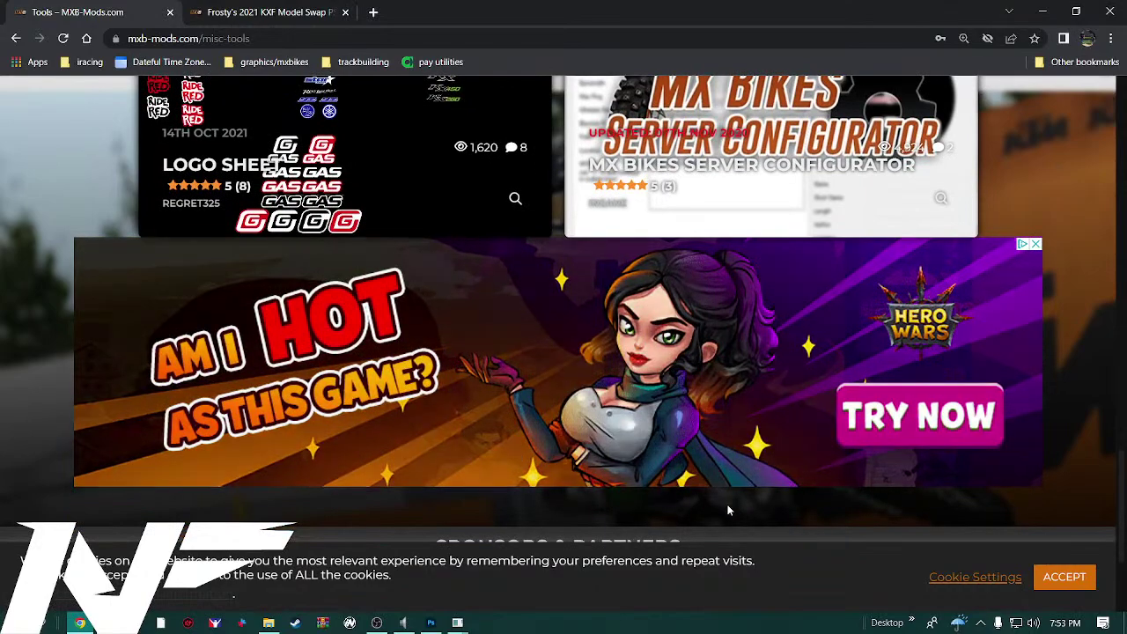
scroll(907, 528, "up", 2)
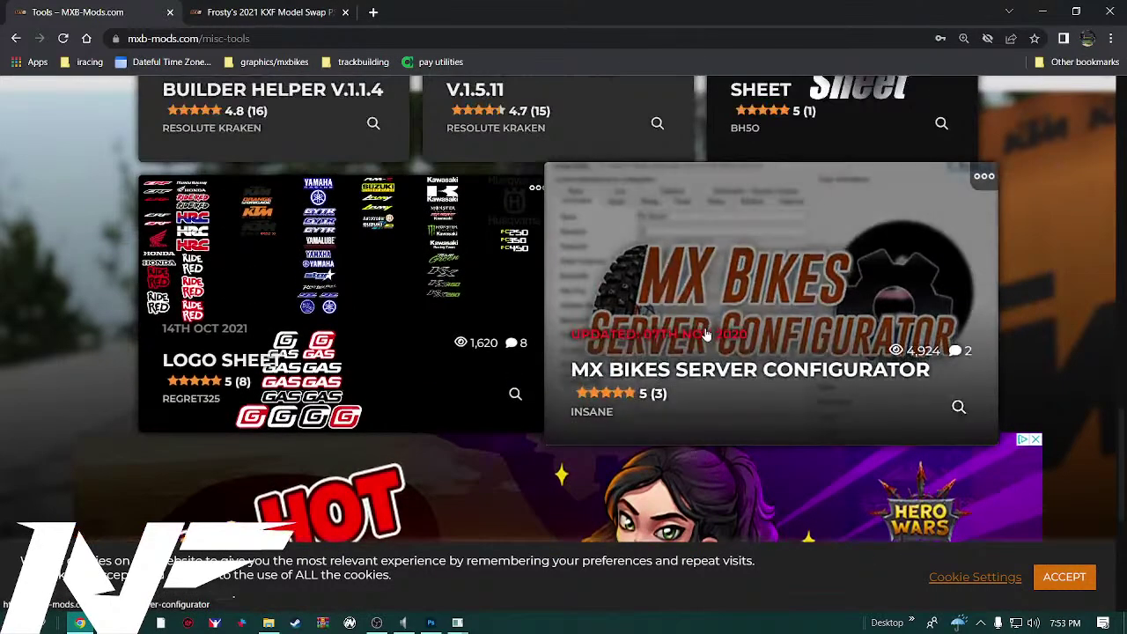
scroll(700, 447, "down", 1)
scroll(700, 448, "down", 2)
scroll(687, 473, "up", 10)
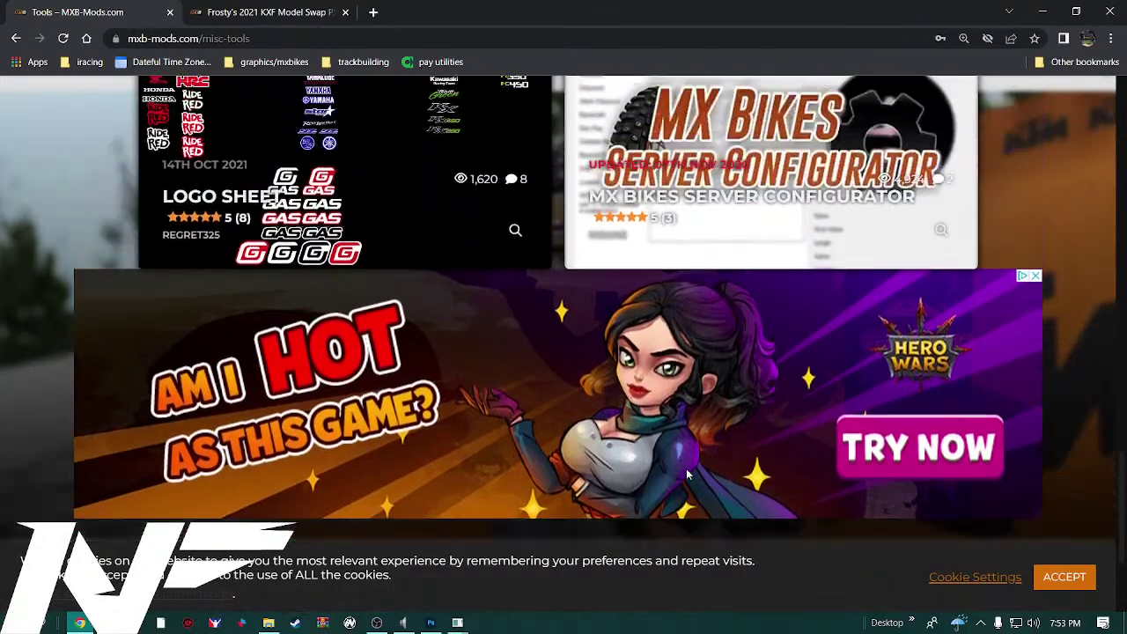
scroll(690, 490, "up", 8)
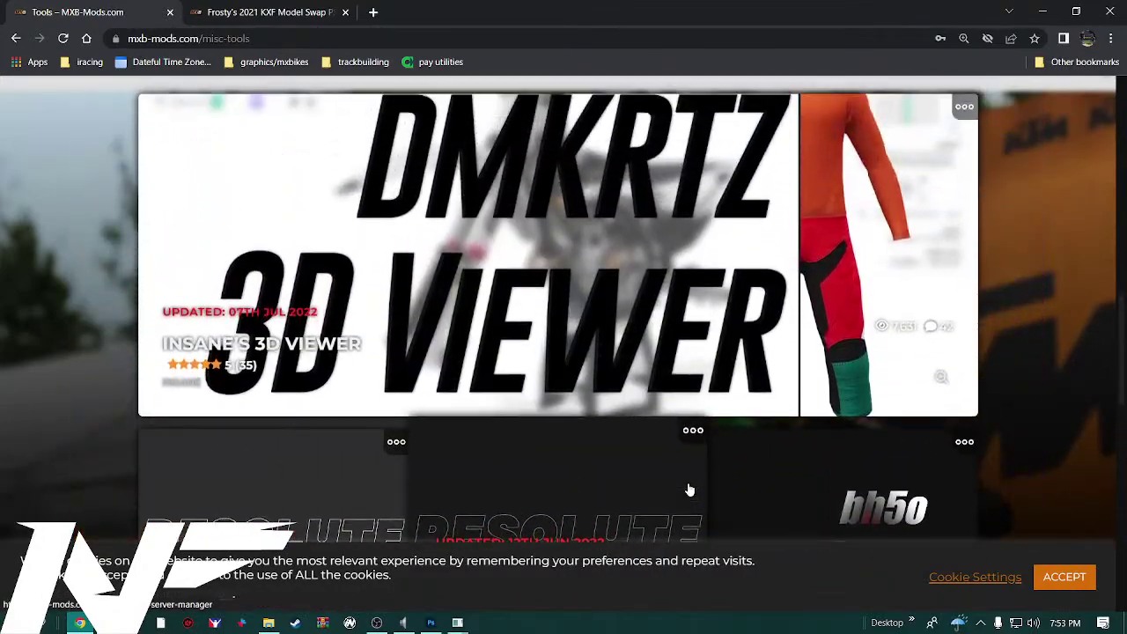
scroll(689, 491, "up", 8)
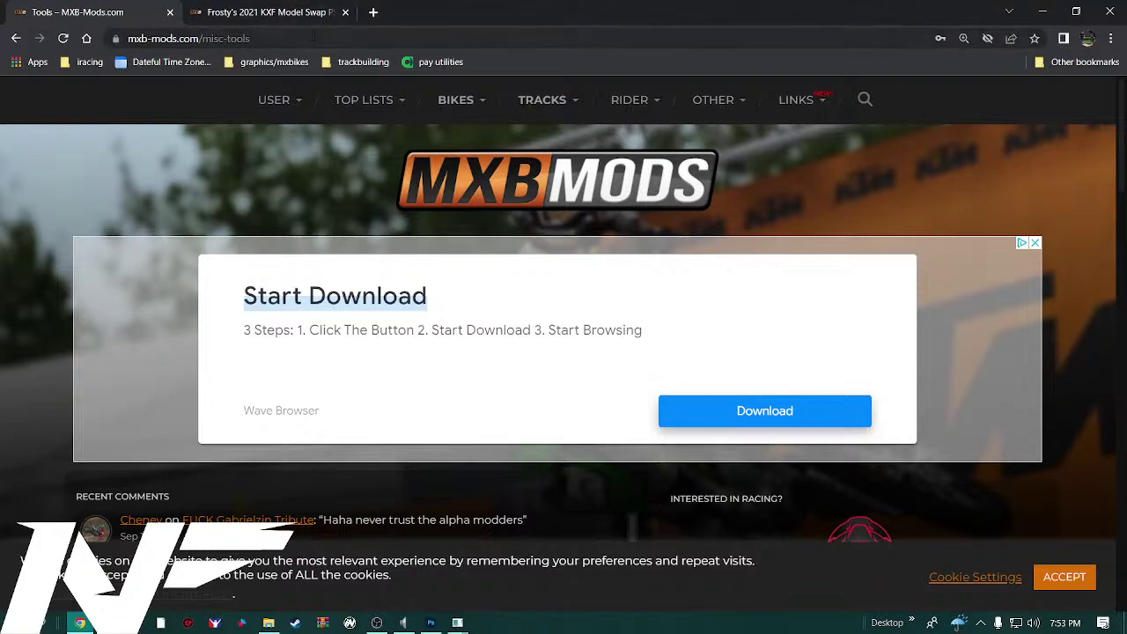
Switch back to the open Frosty's 2021 KXF Model Swap PSD page and review its title, credits and description
left_click(314, 14)
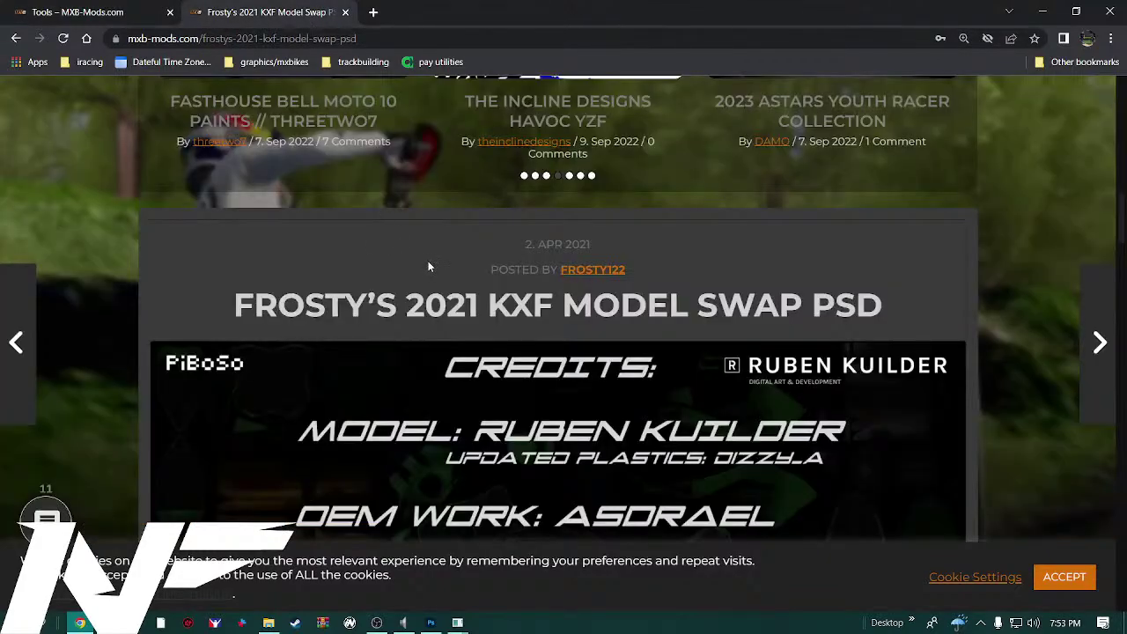
scroll(431, 255, "down", 4)
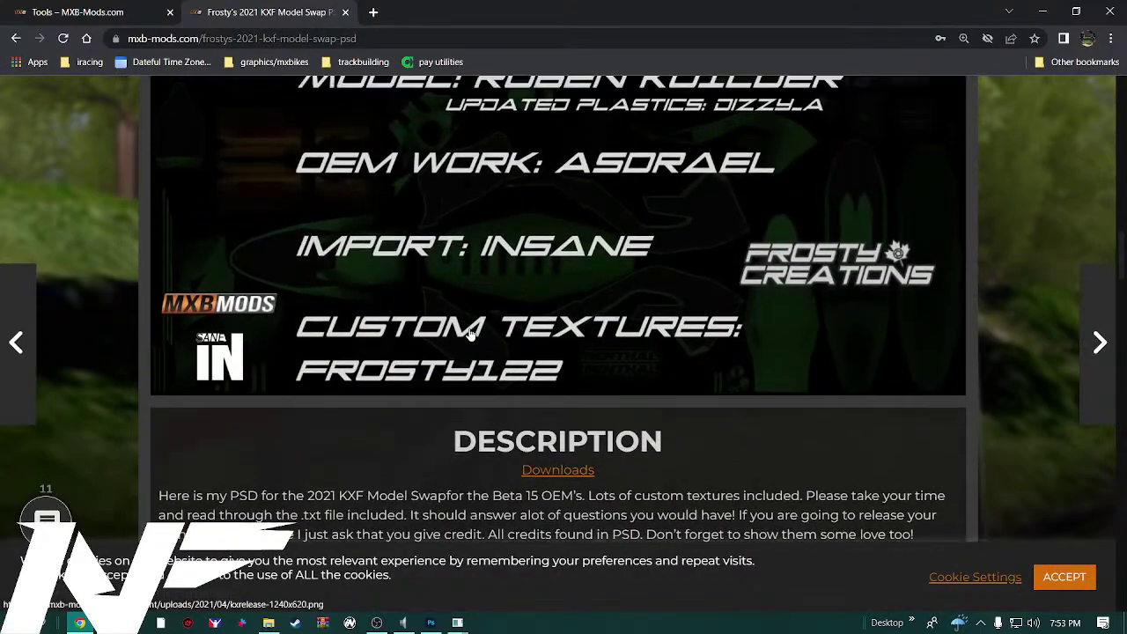
scroll(471, 333, "up", 8)
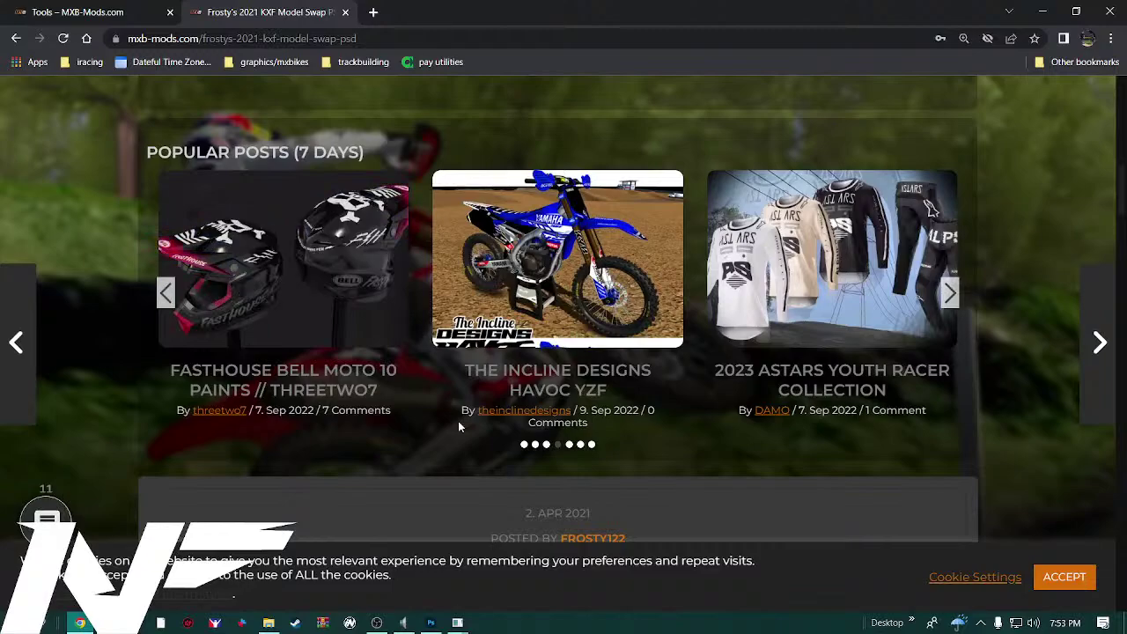
scroll(458, 427, "down", 2)
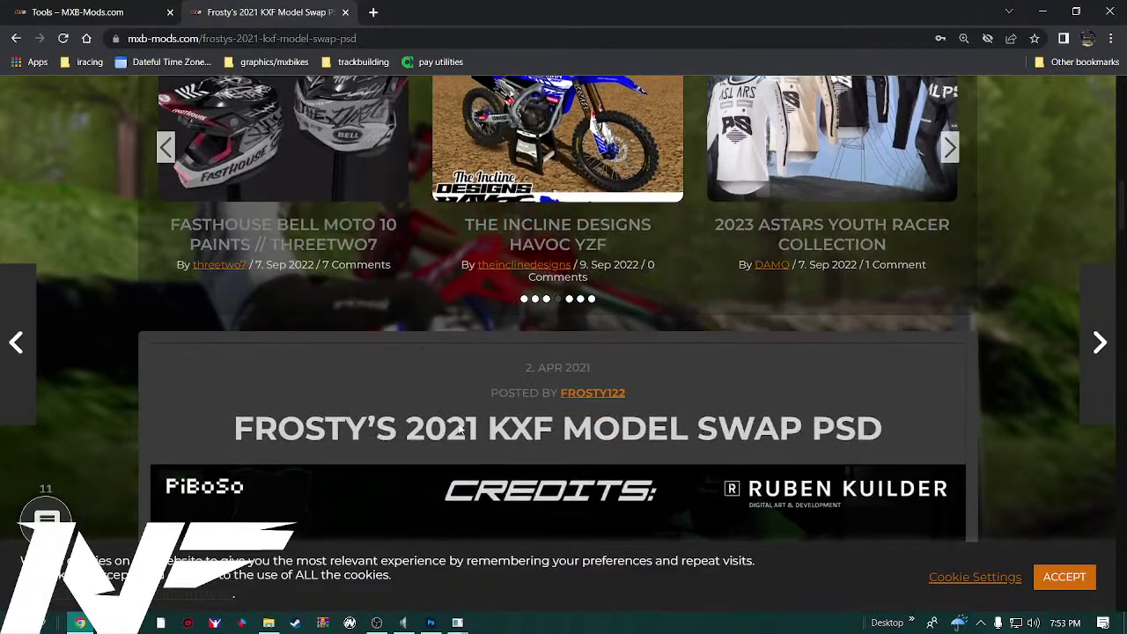
scroll(459, 426, "down", 2)
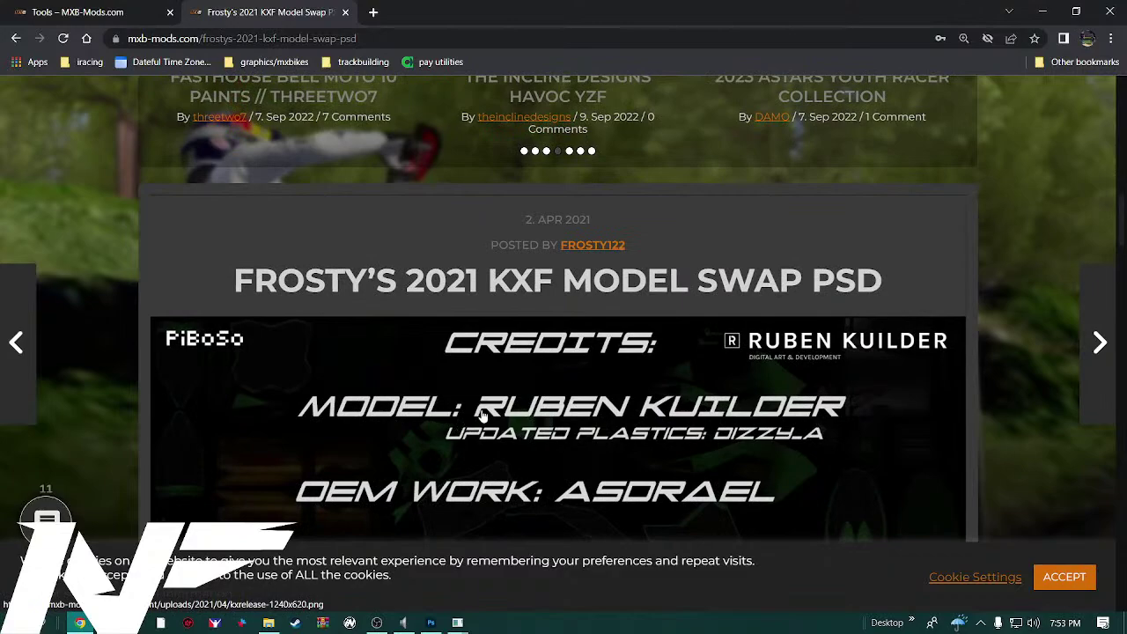
Examine the credits image, description and MediaFire download section of the 2021 KXF Model Swap PSD page
scroll(537, 388, "down", 6)
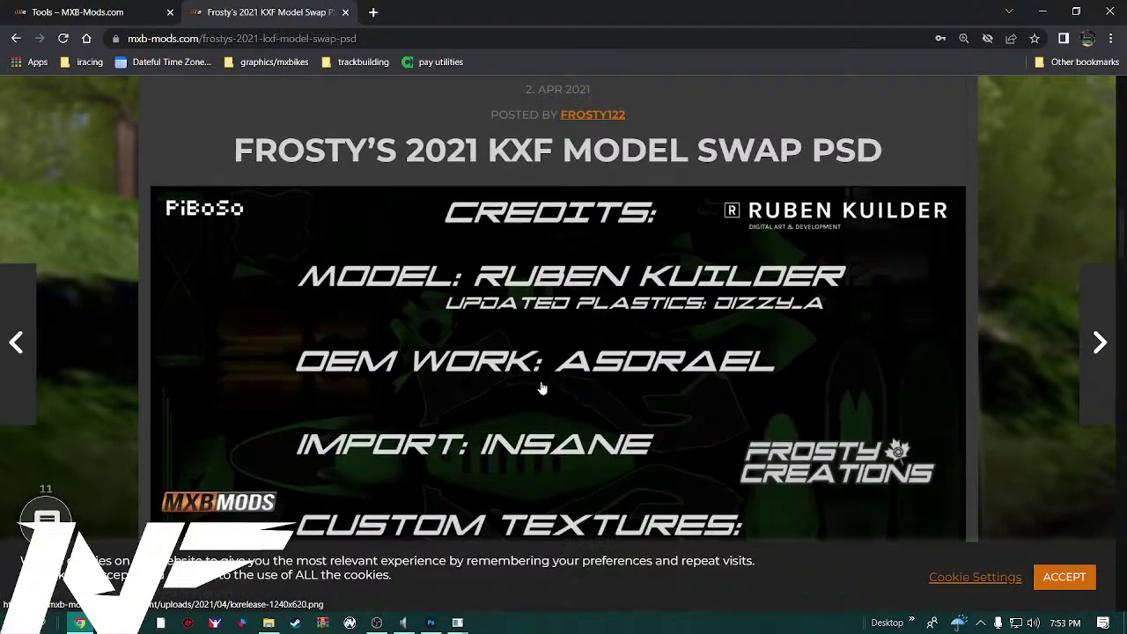
scroll(524, 380, "down", 3)
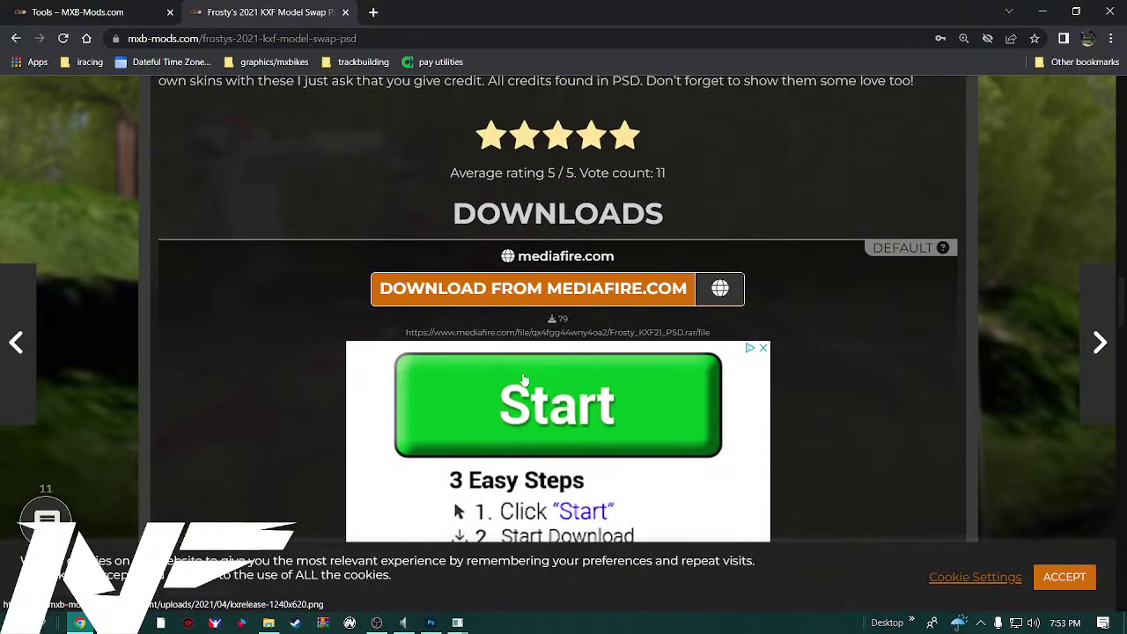
scroll(523, 401, "up", 3)
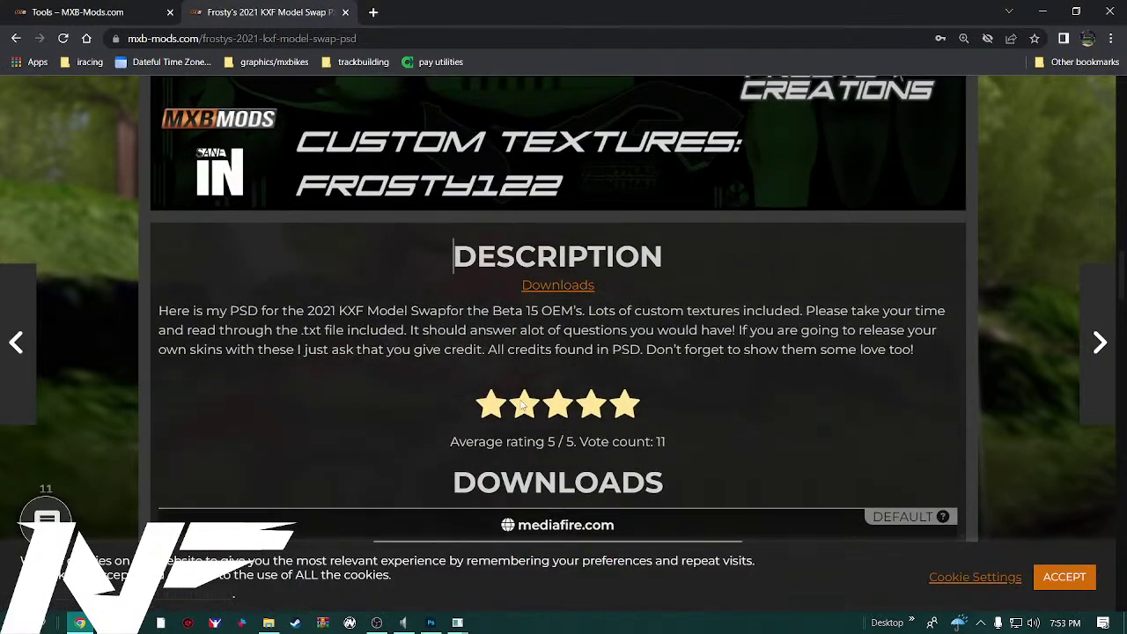
Open the Modpacks category of the MXB-Mods site
scroll(522, 405, "up", 10)
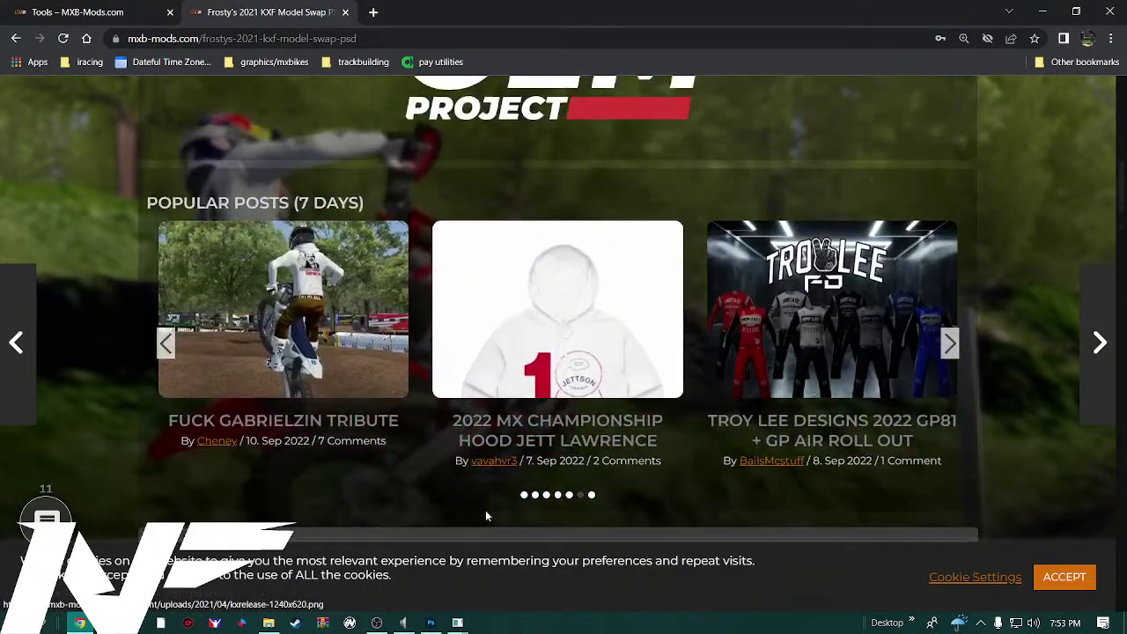
scroll(485, 516, "up", 10)
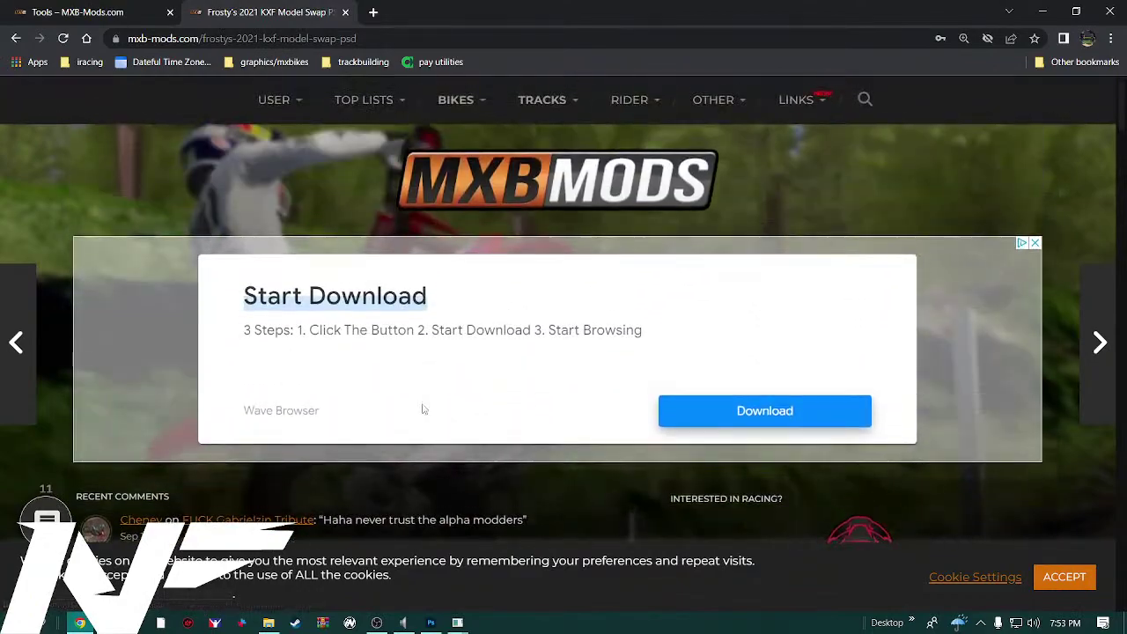
mouse_move(640, 116)
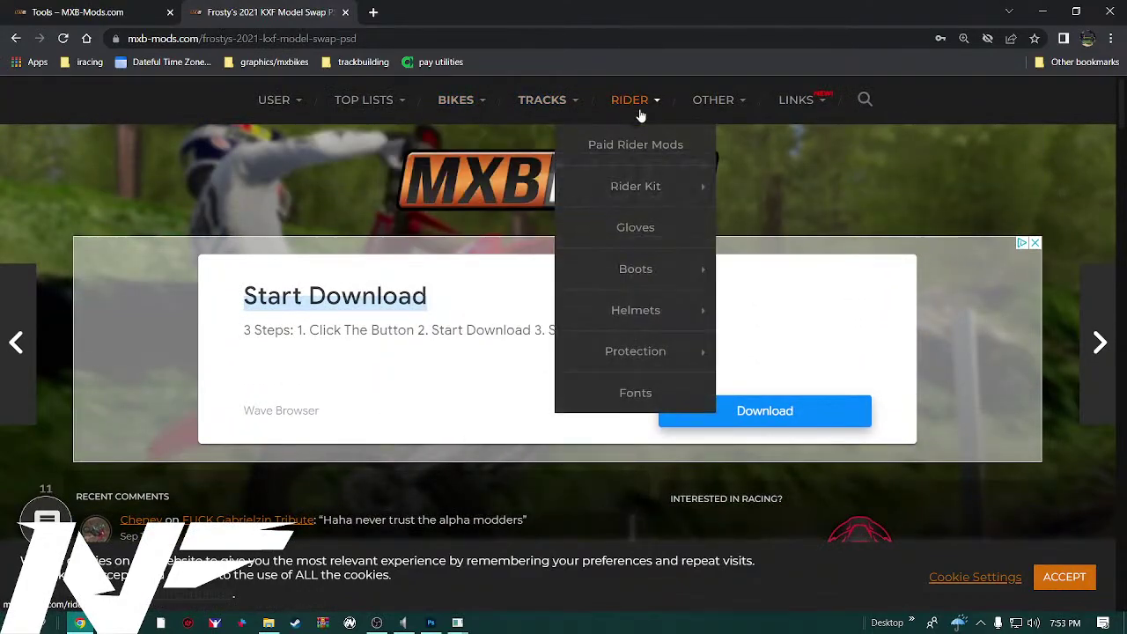
mouse_move(722, 112)
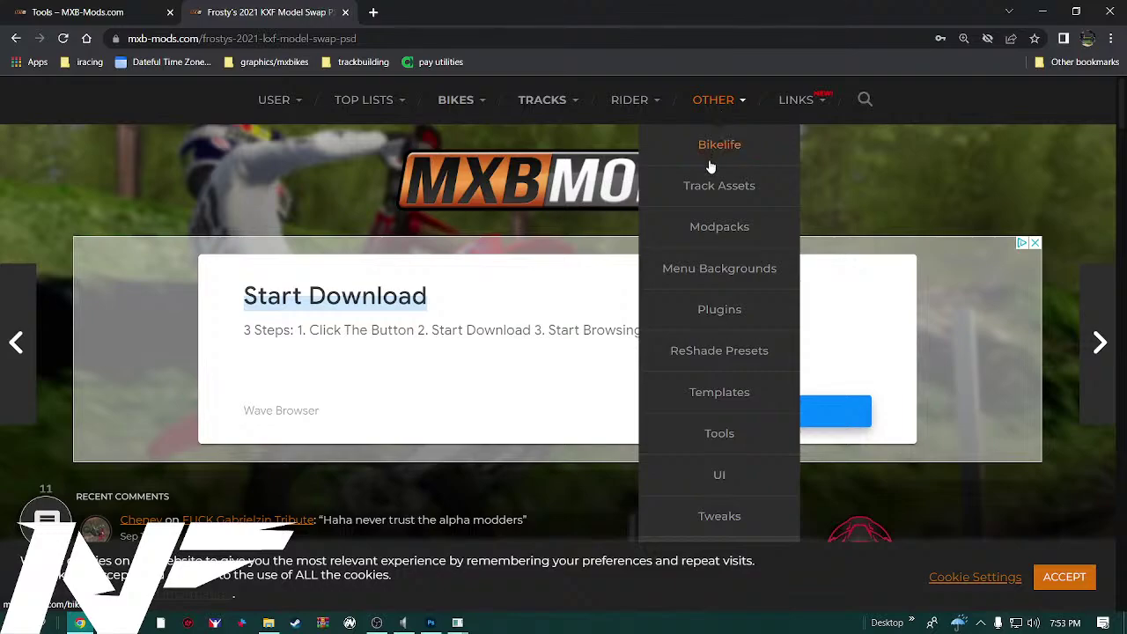
left_click(709, 235)
Look through the Modpacks listing for bike and rider kit packs, down to the sponsors section
scroll(674, 253, "down", 2)
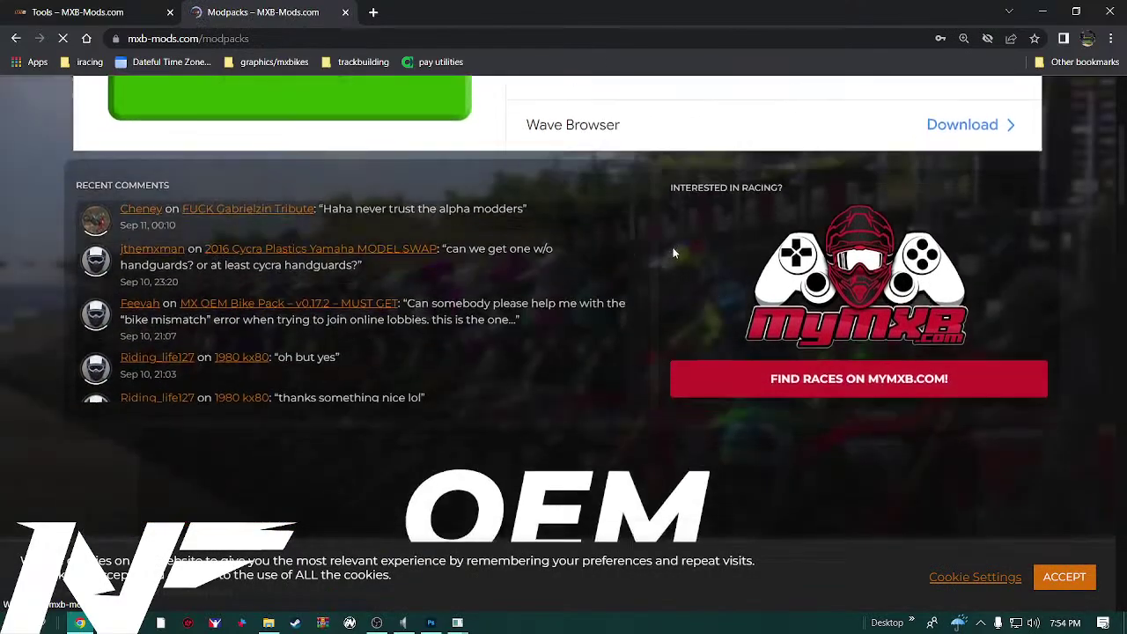
scroll(674, 254, "down", 8)
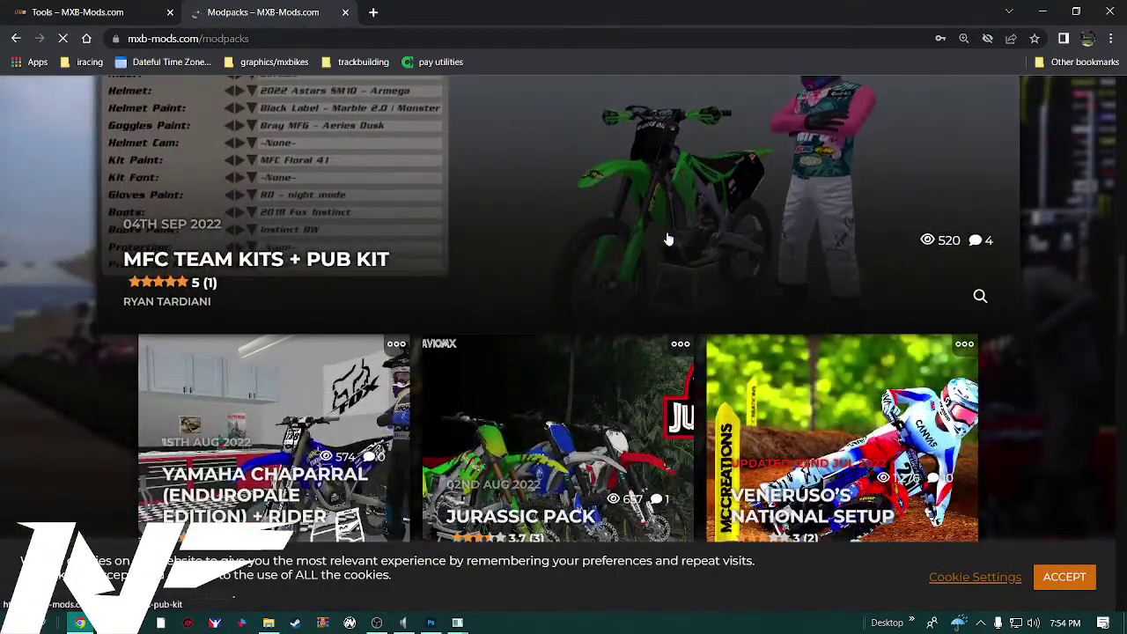
scroll(668, 240, "down", 2)
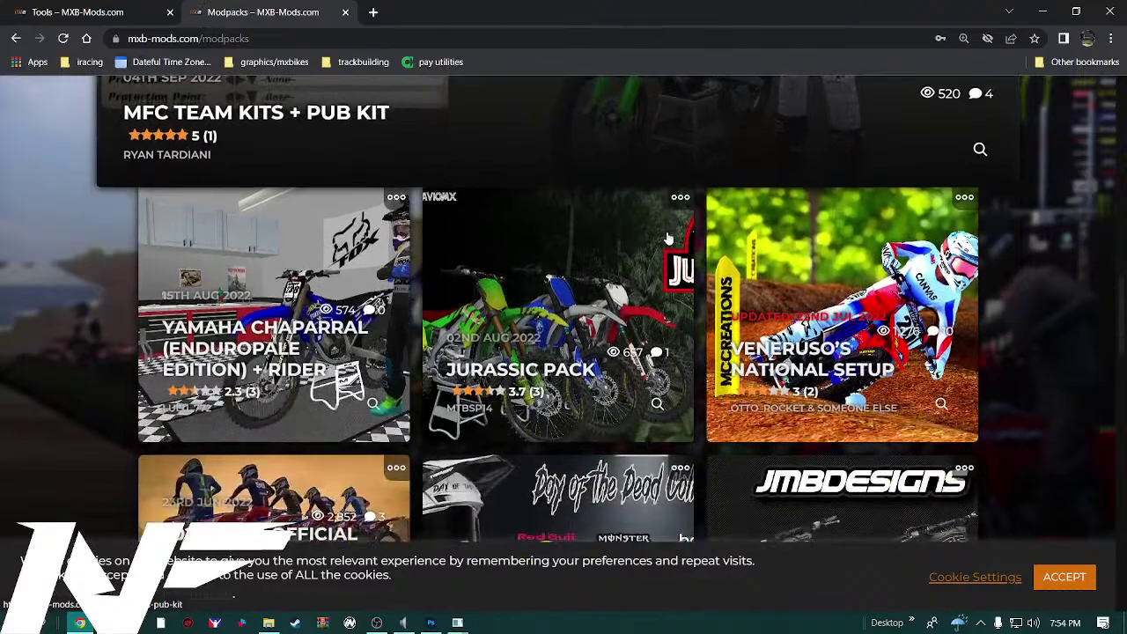
scroll(669, 237, "down", 5)
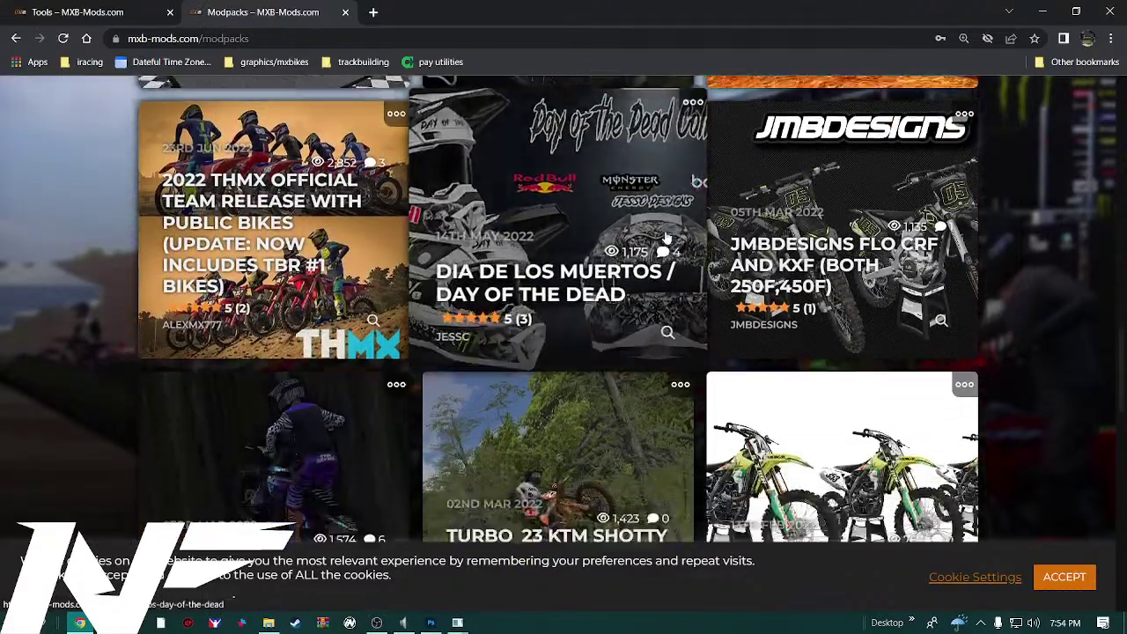
scroll(666, 238, "down", 1)
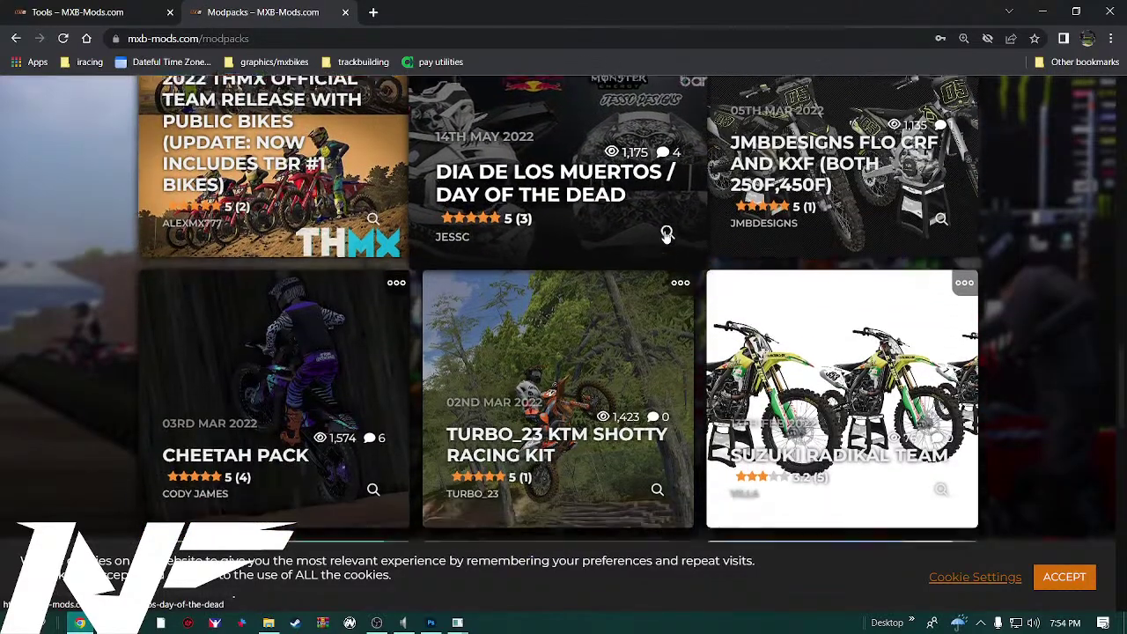
scroll(666, 236, "down", 5)
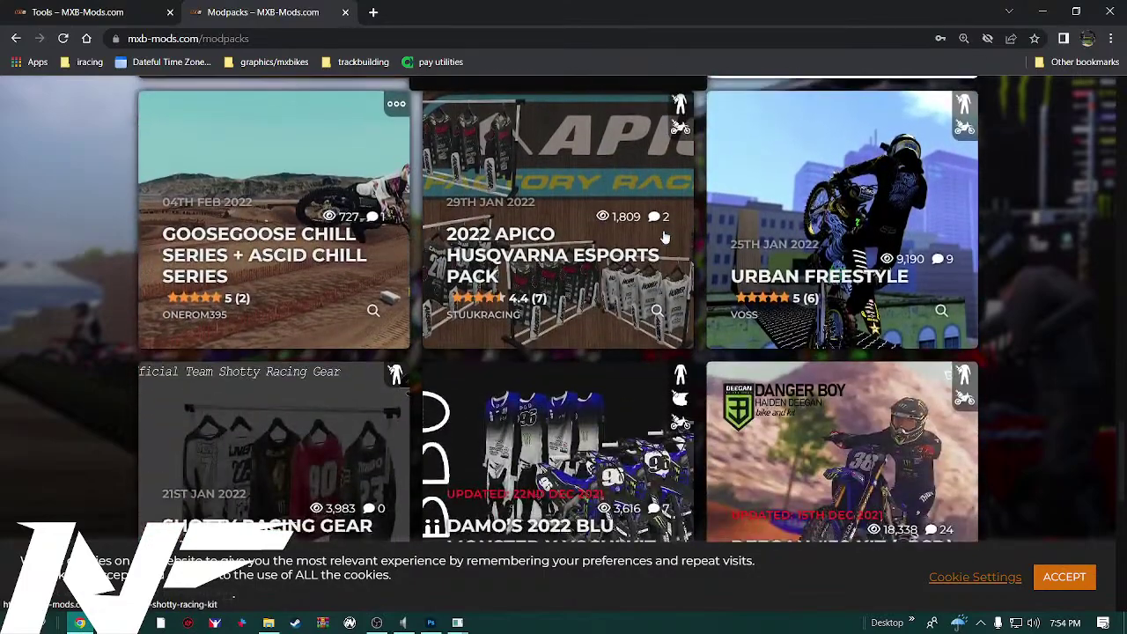
scroll(666, 236, "down", 4)
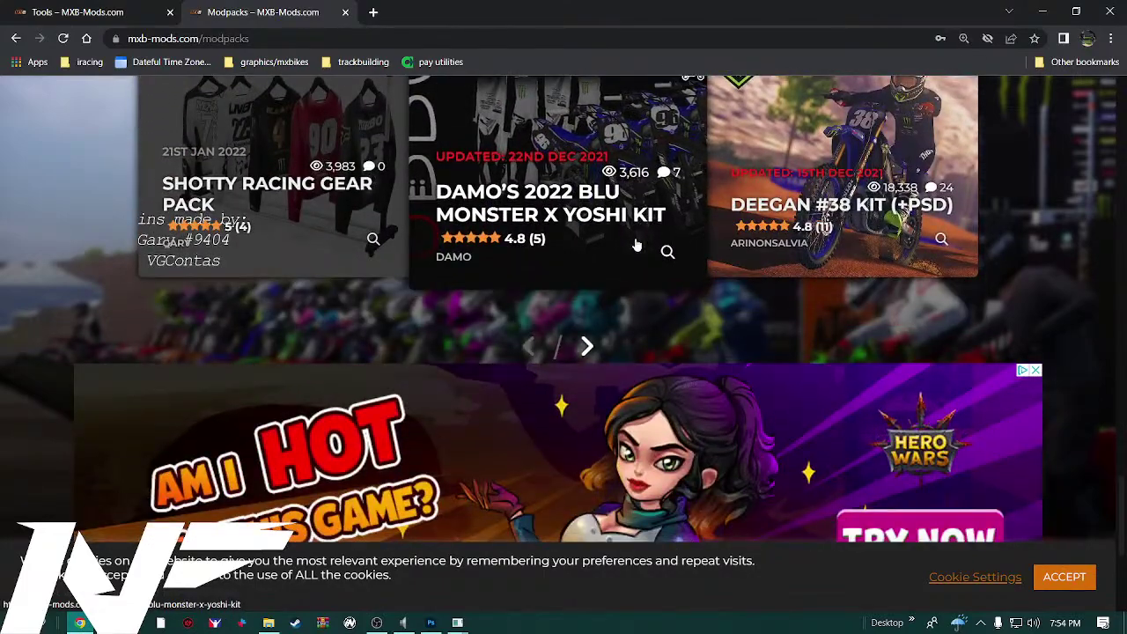
scroll(636, 244, "down", 2)
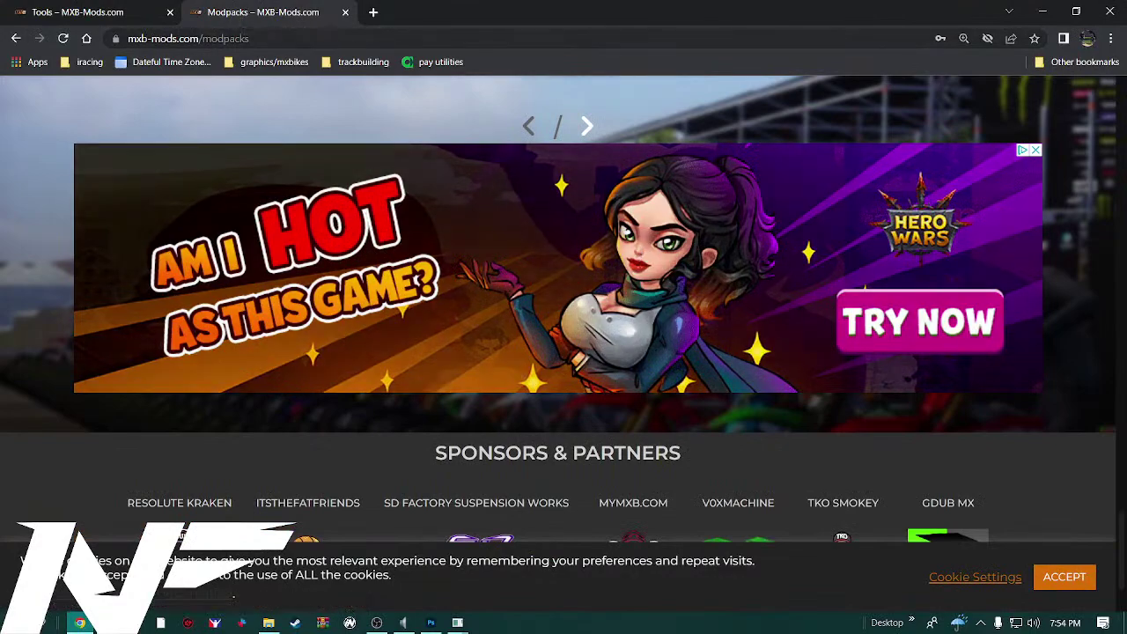
Enter "mxbikes" as the start of a new web query in the current browser tab
left_click(156, 42)
type("j")
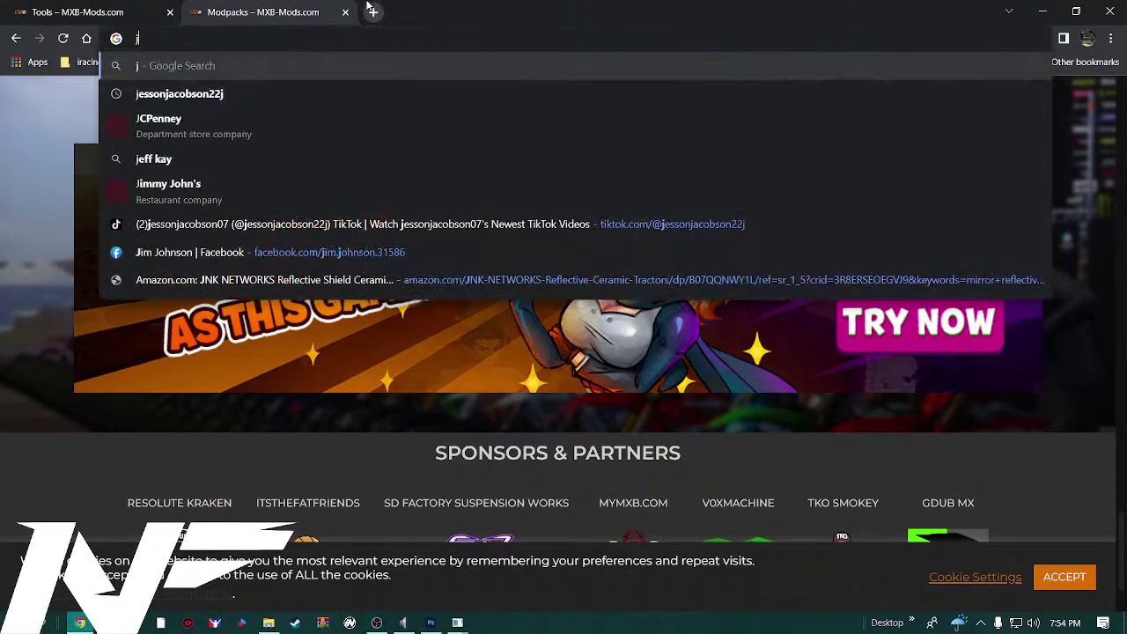
type("m")
key("BackSpace")
key("BackSpace")
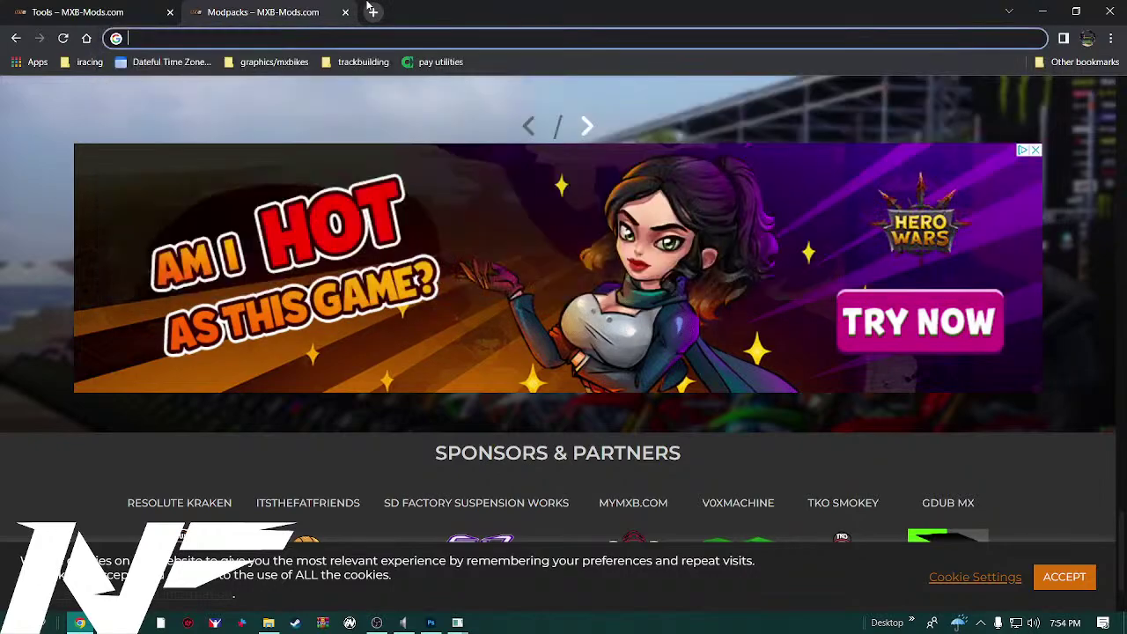
type("mxbi")
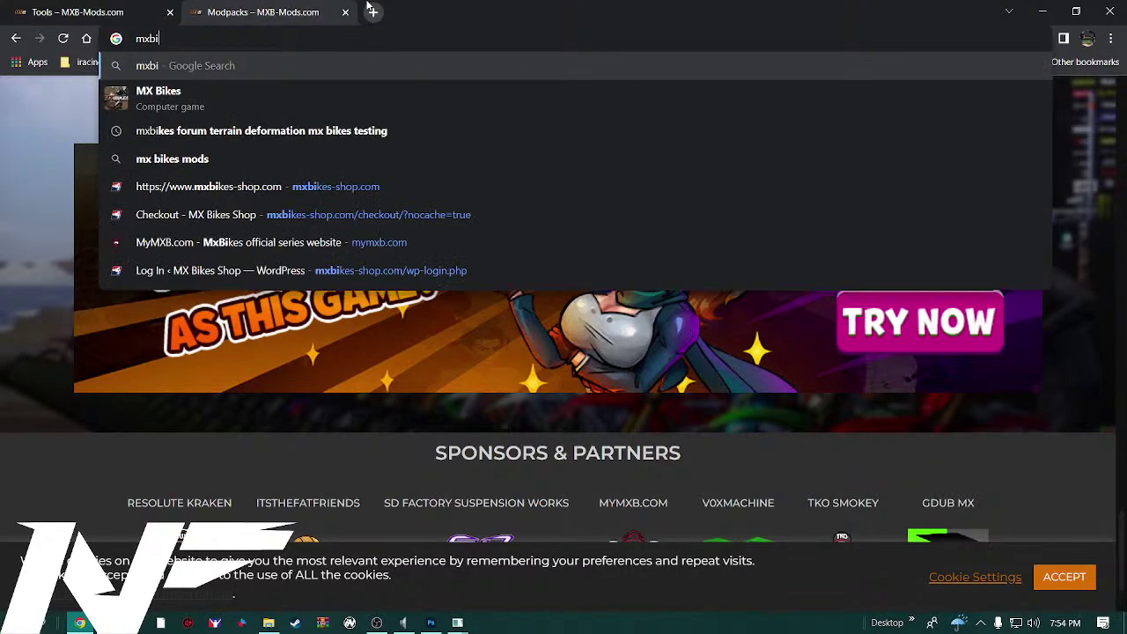
type("kes")
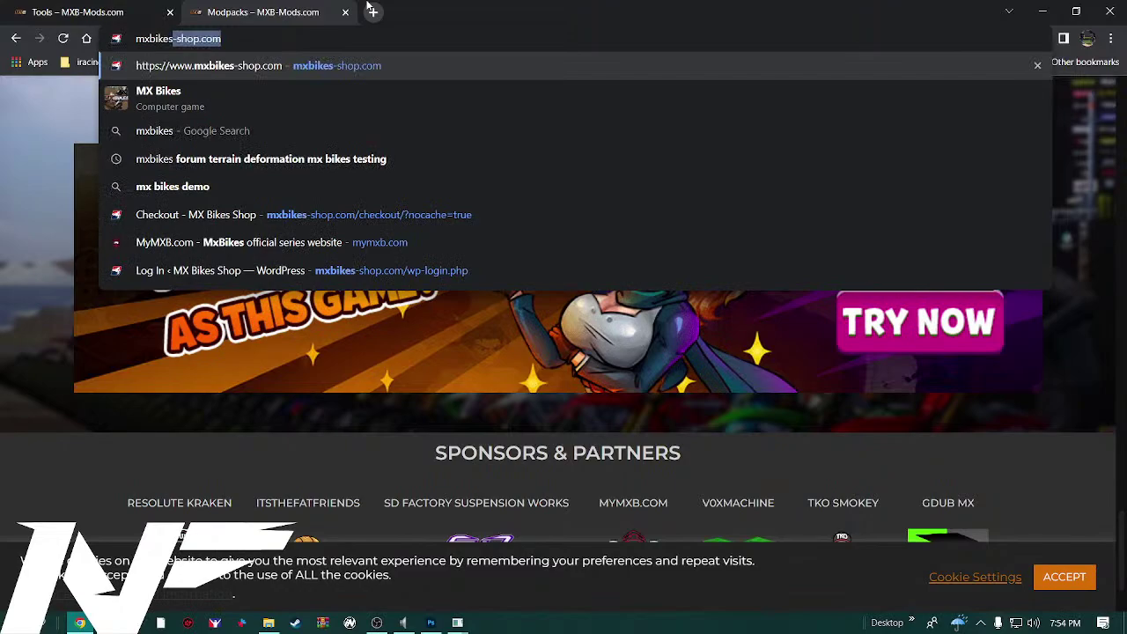
type("fo")
key("BackSpace")
key("BackSpace")
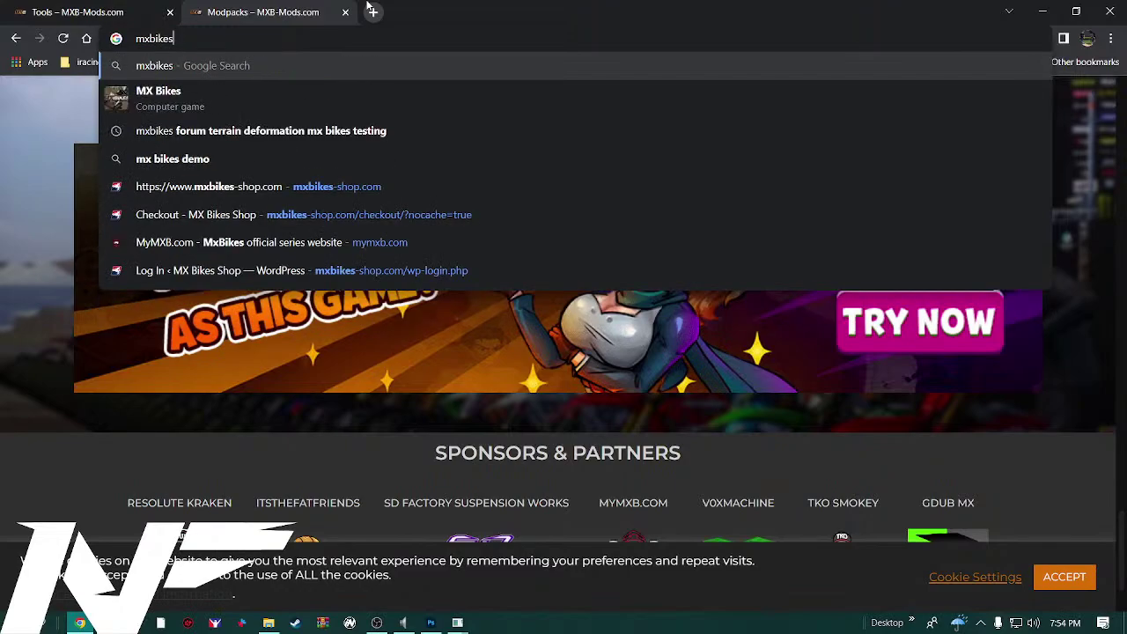
key("Down")
key("Down")
key("Down")
key("Down")
key("Down")
key("Down")
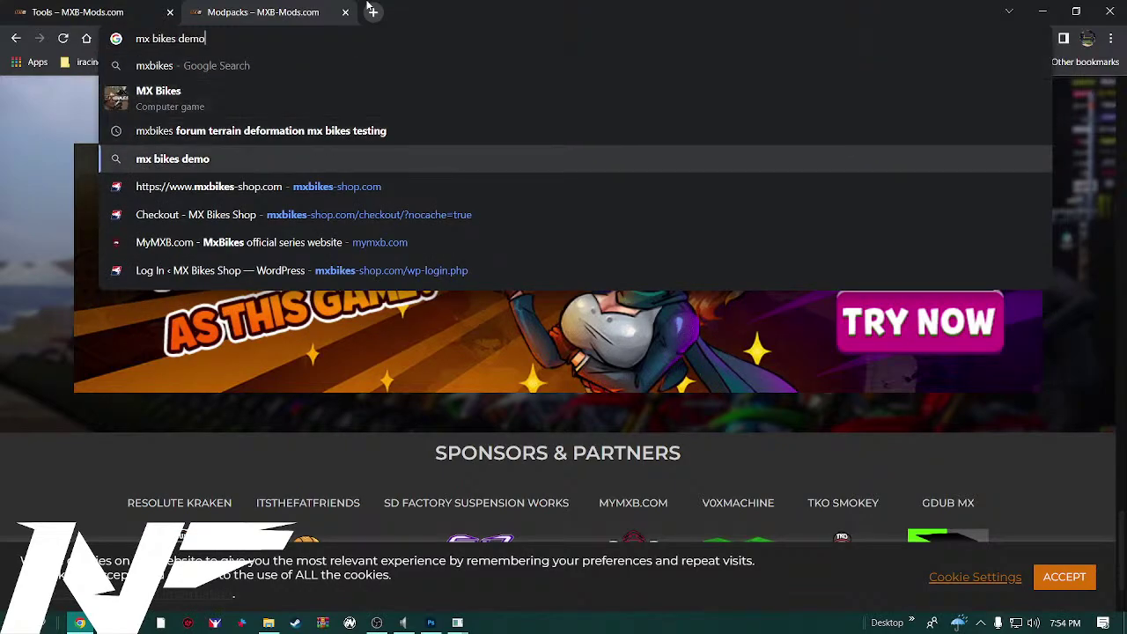
key("Up")
key("Up")
key("Up")
key("Up")
key("Up")
key("Up")
key("Up")
key("Down")
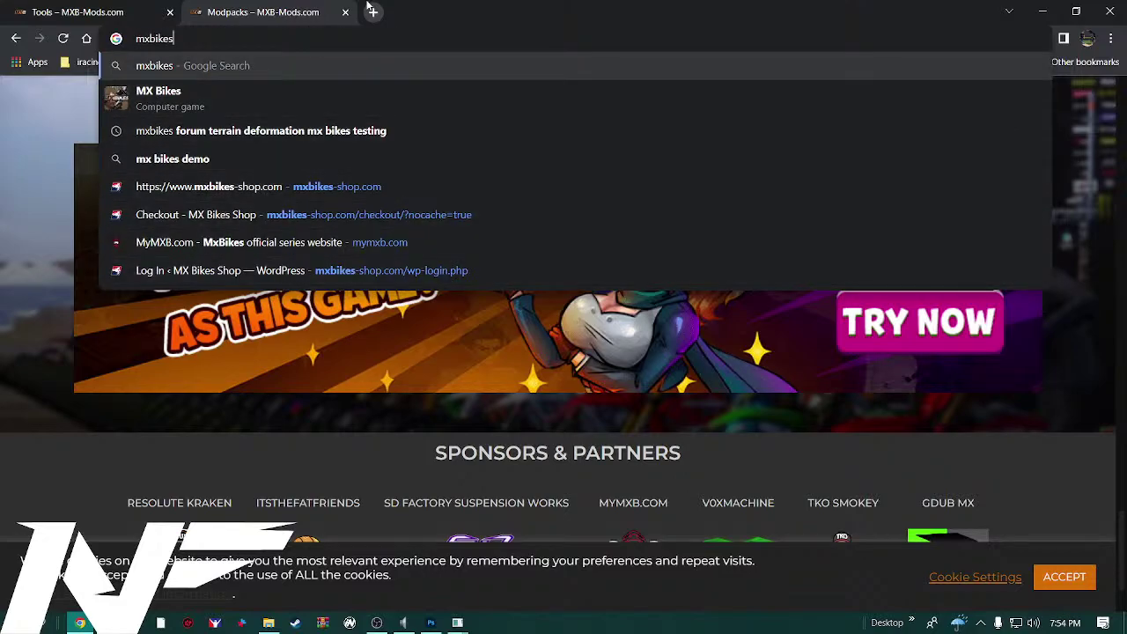
key("BackSpace")
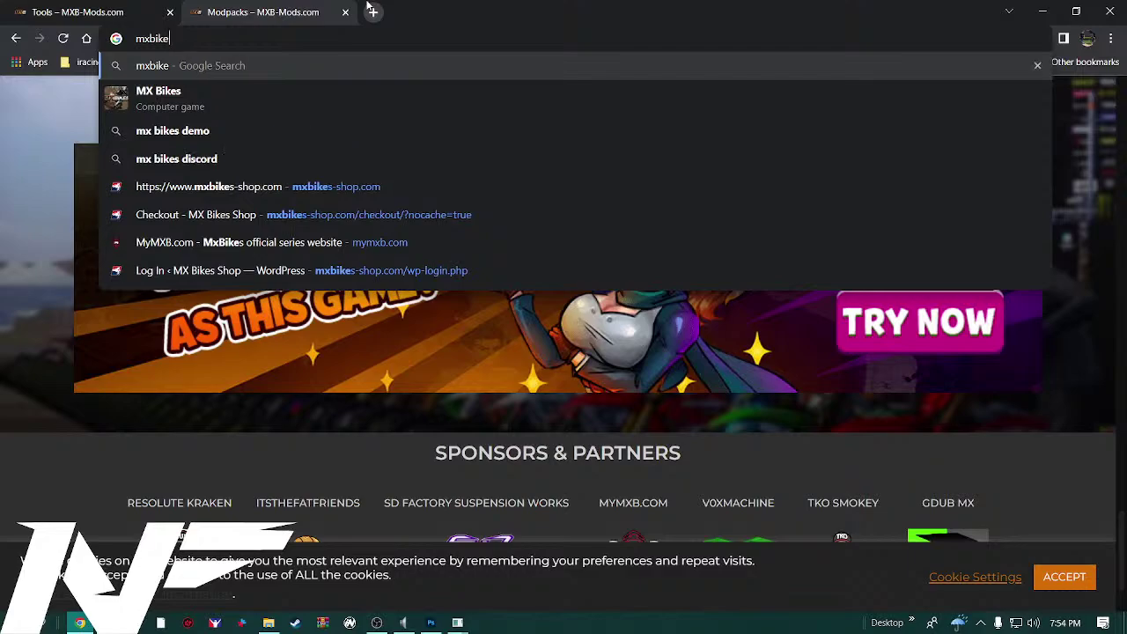
type("s")
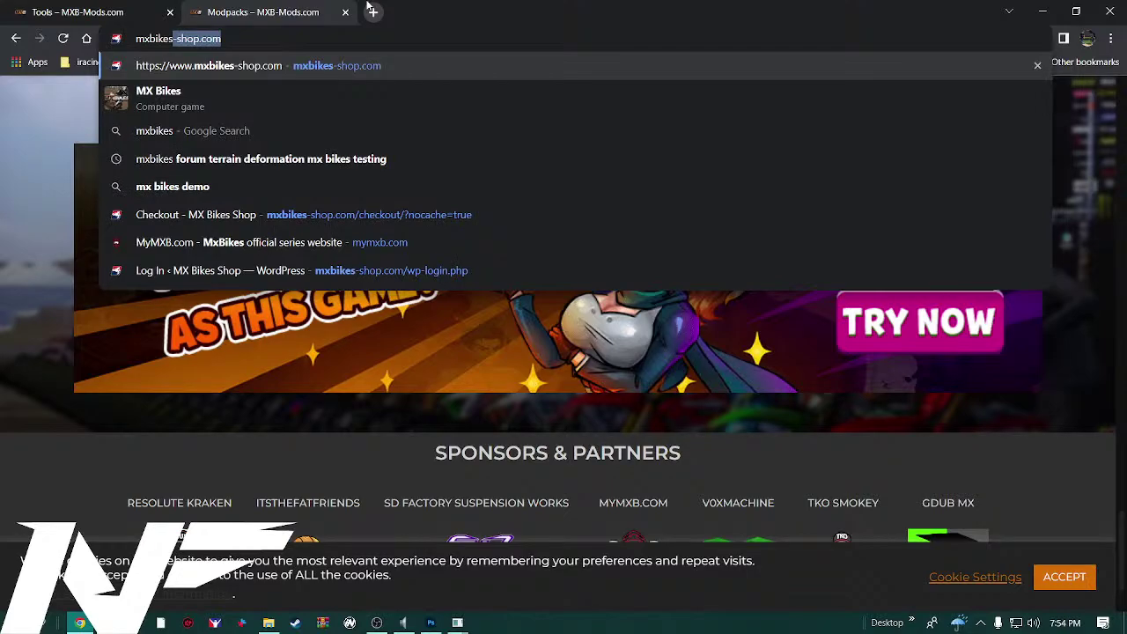
type("-")
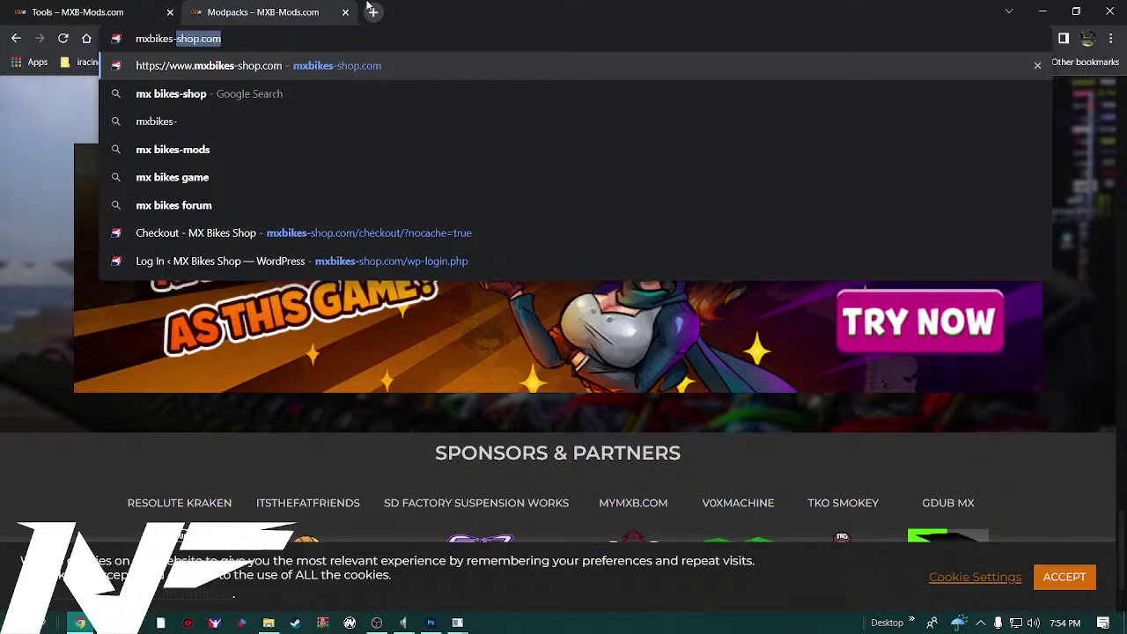
type("f")
key("BackSpace")
key("BackSpace")
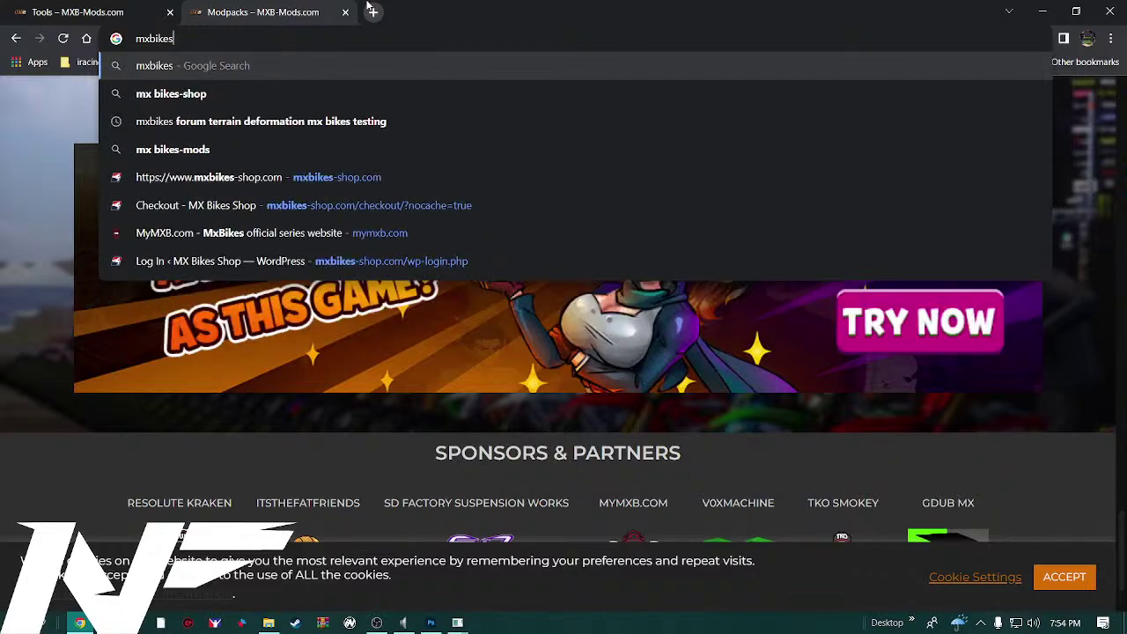
type(")")
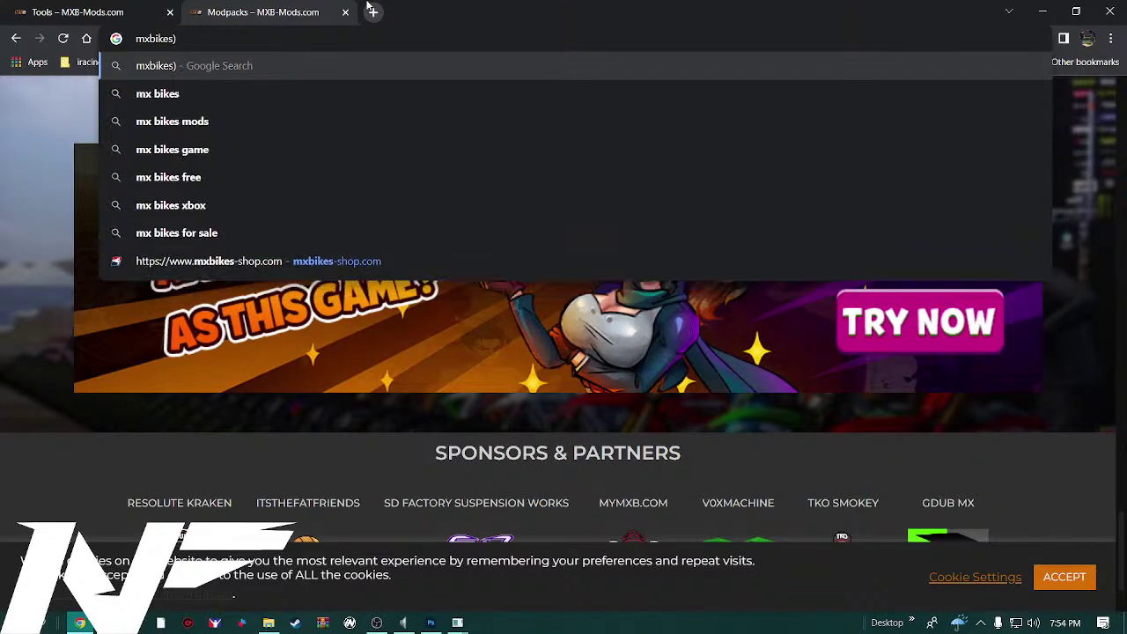
key("BackSpace")
Search the web for "mx bikes forum" and open the official forum's Bikes board from the results
type("f")
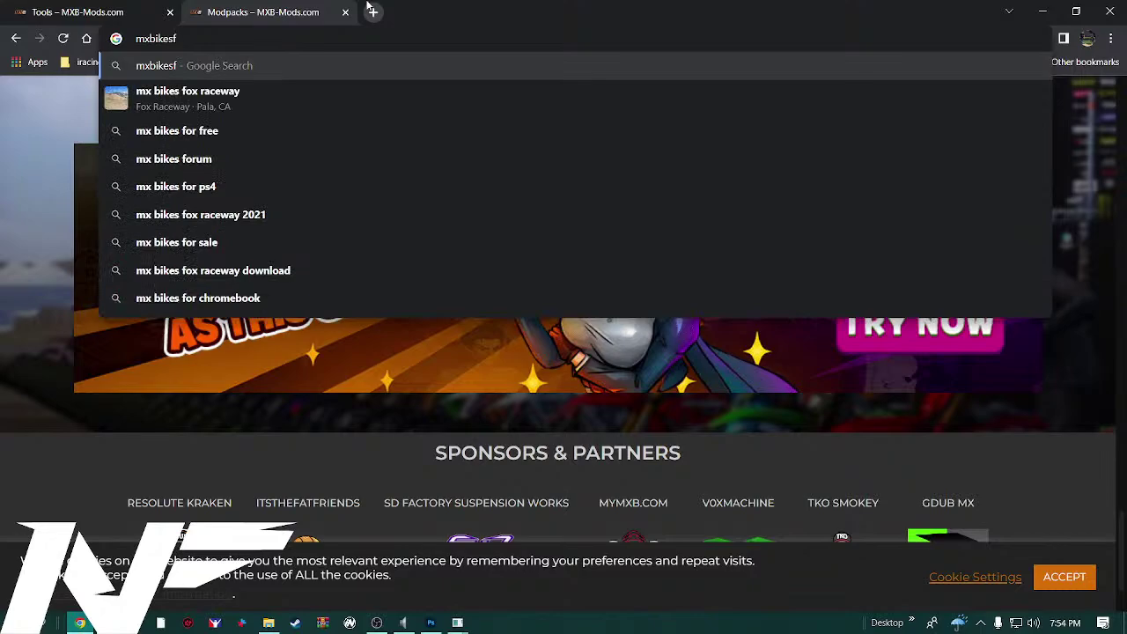
key("Down")
key("Down")
key("Down")
key("Return")
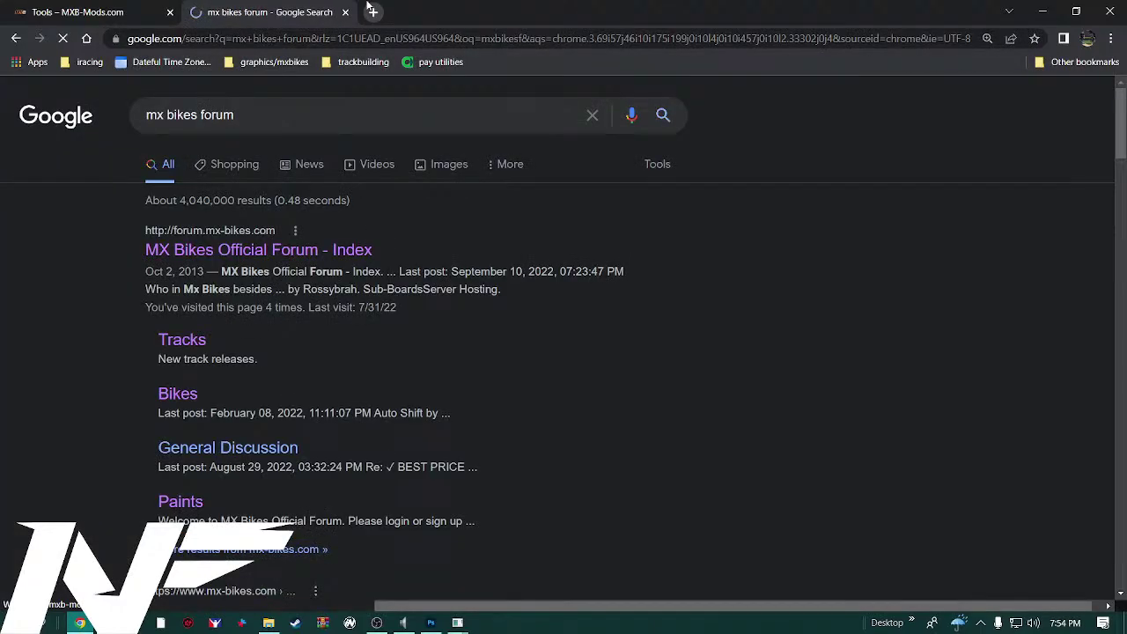
left_click(191, 401)
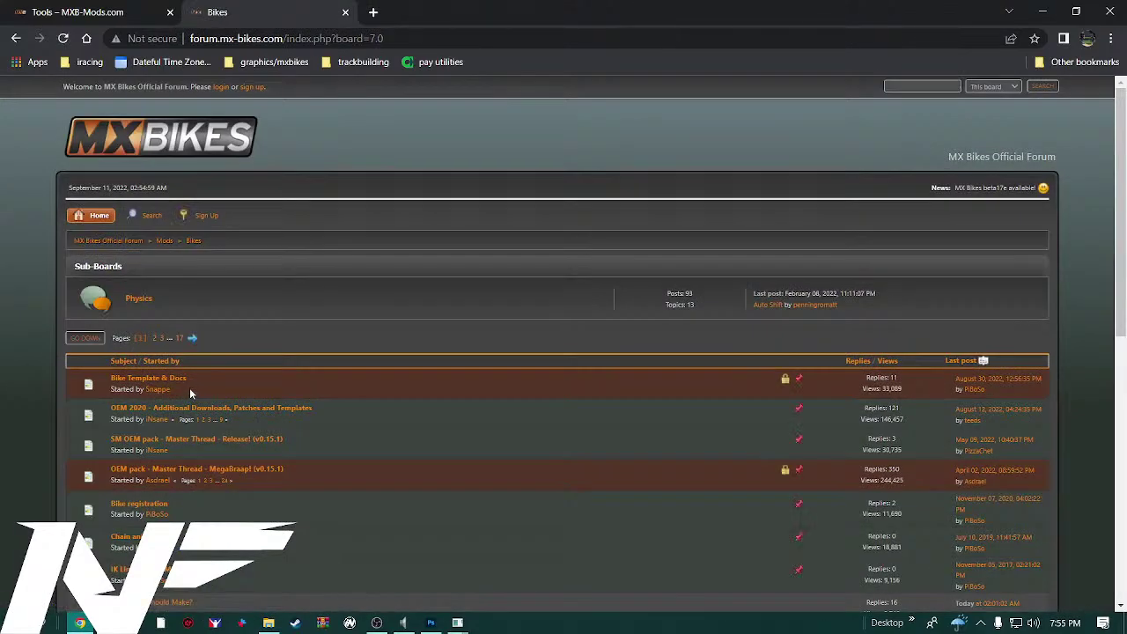
Open the Bike Template & Docs topic and look through its template links and bike tool update posts
left_click(178, 384)
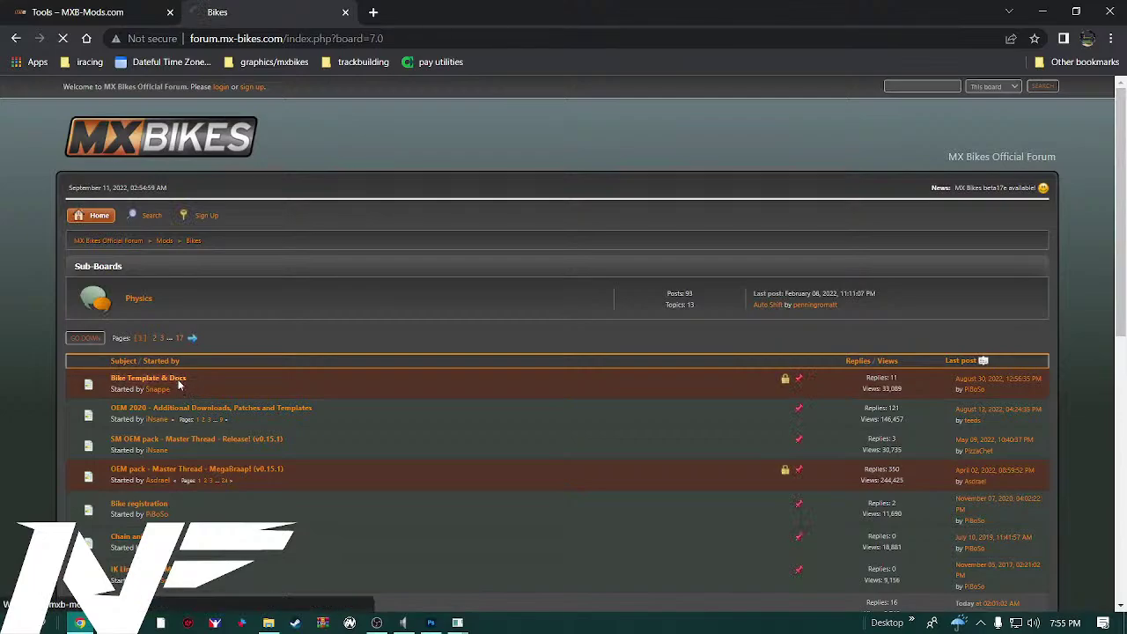
scroll(178, 384, "down", 1)
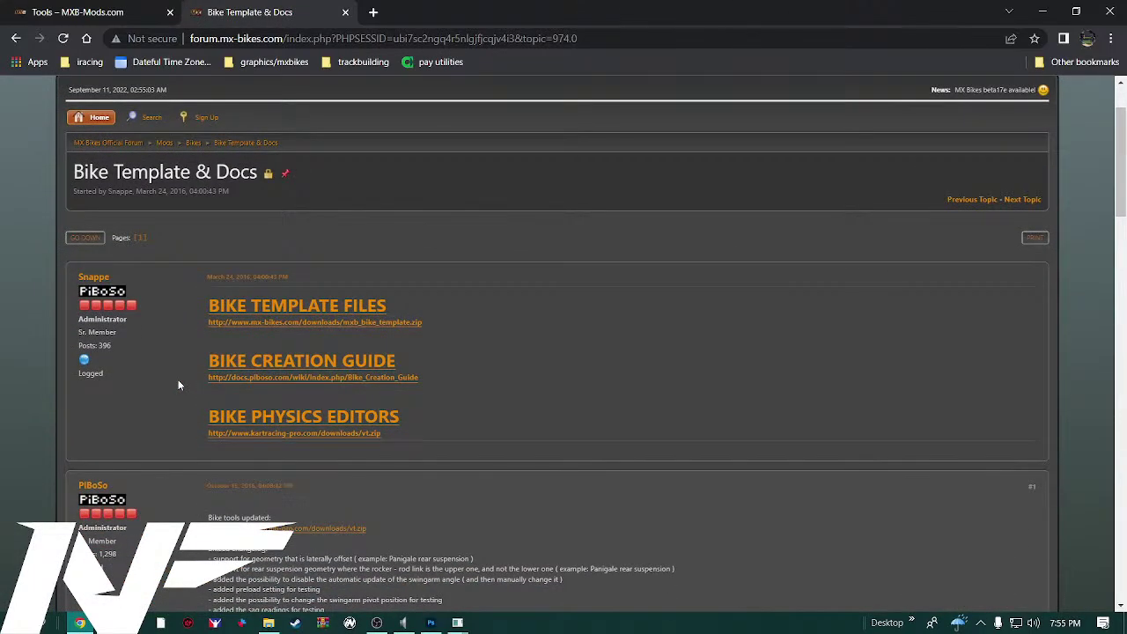
scroll(278, 246, "down", 2)
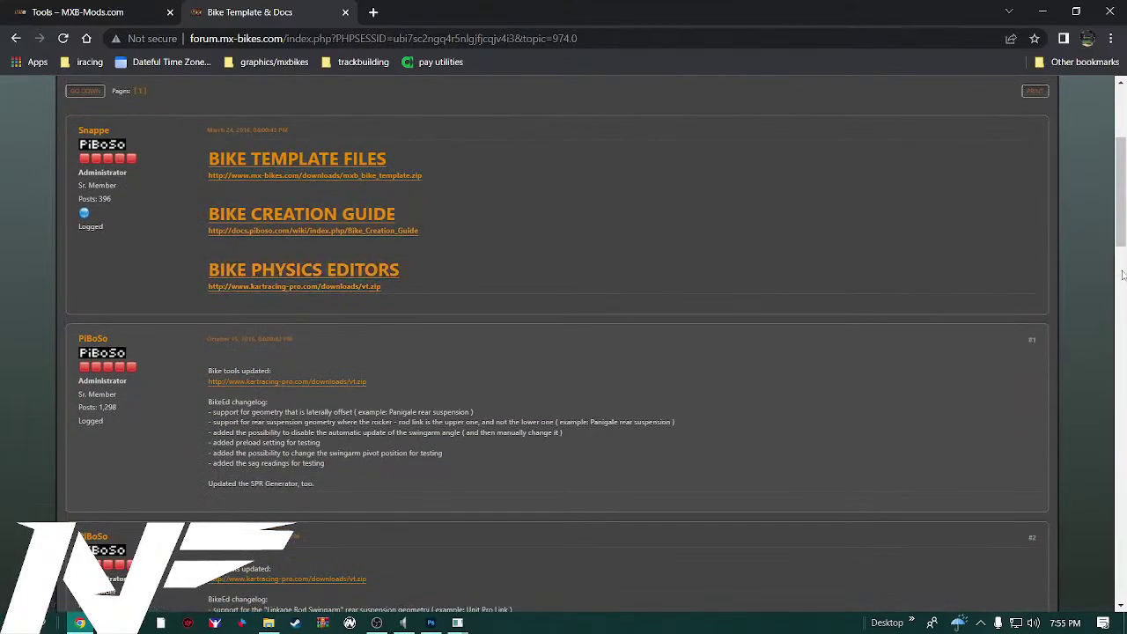
left_click_drag(1122, 236, 1122, 588)
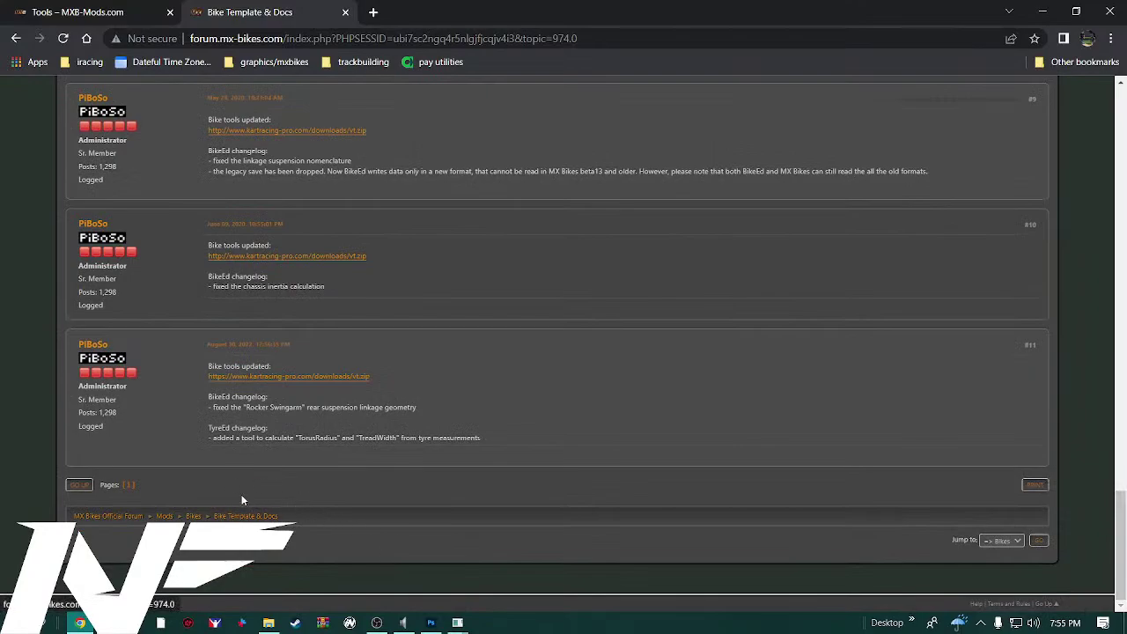
scroll(270, 407, "up", 1)
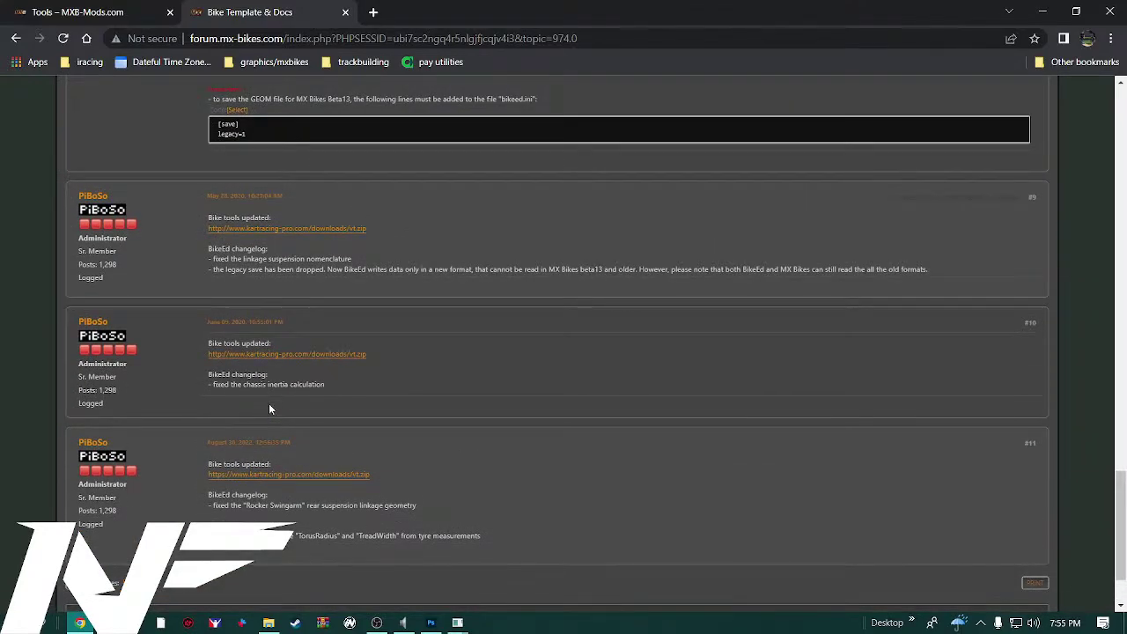
Review the bike tool update posts and BikeEd changelogs back up to the topic's template, creation guide and physics editor links
scroll(269, 409, "up", 1)
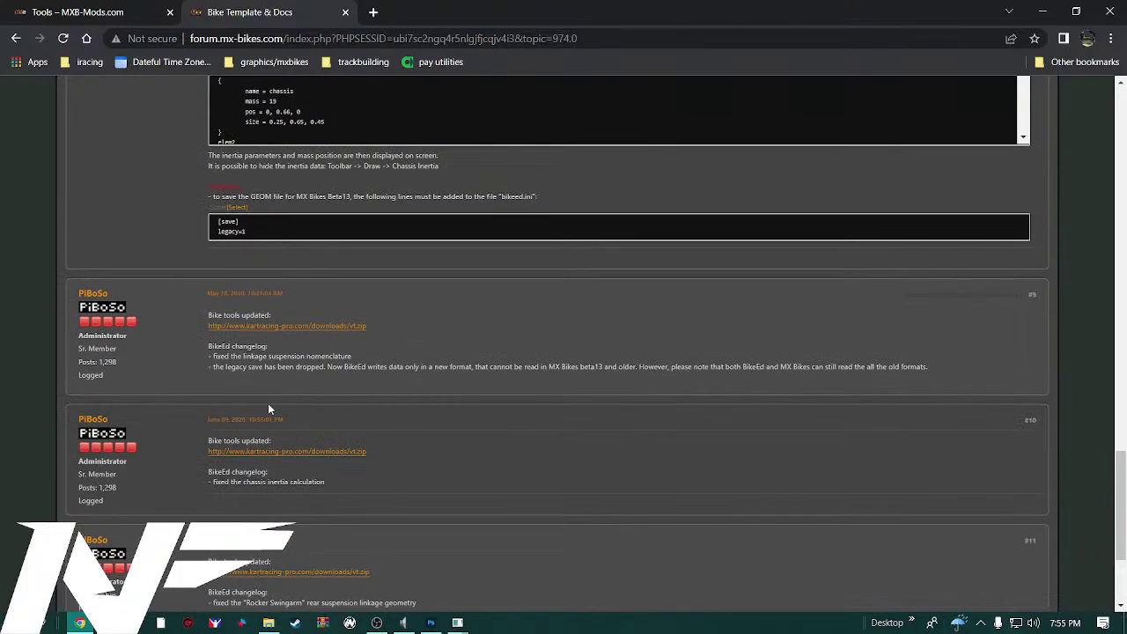
scroll(250, 454, "down", 1)
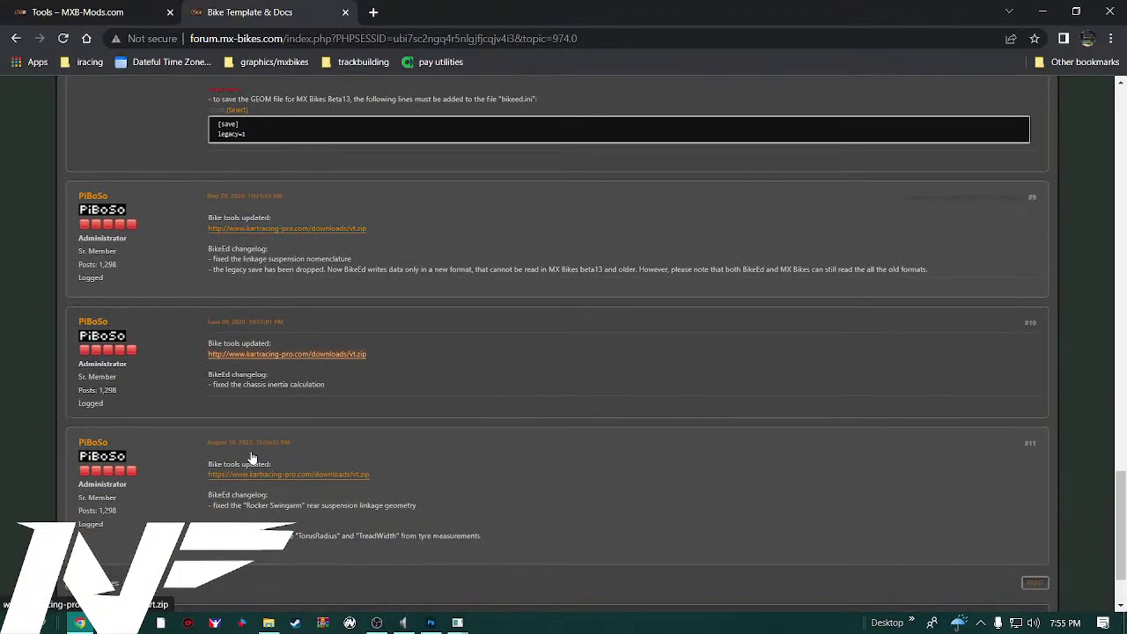
scroll(245, 453, "up", 4)
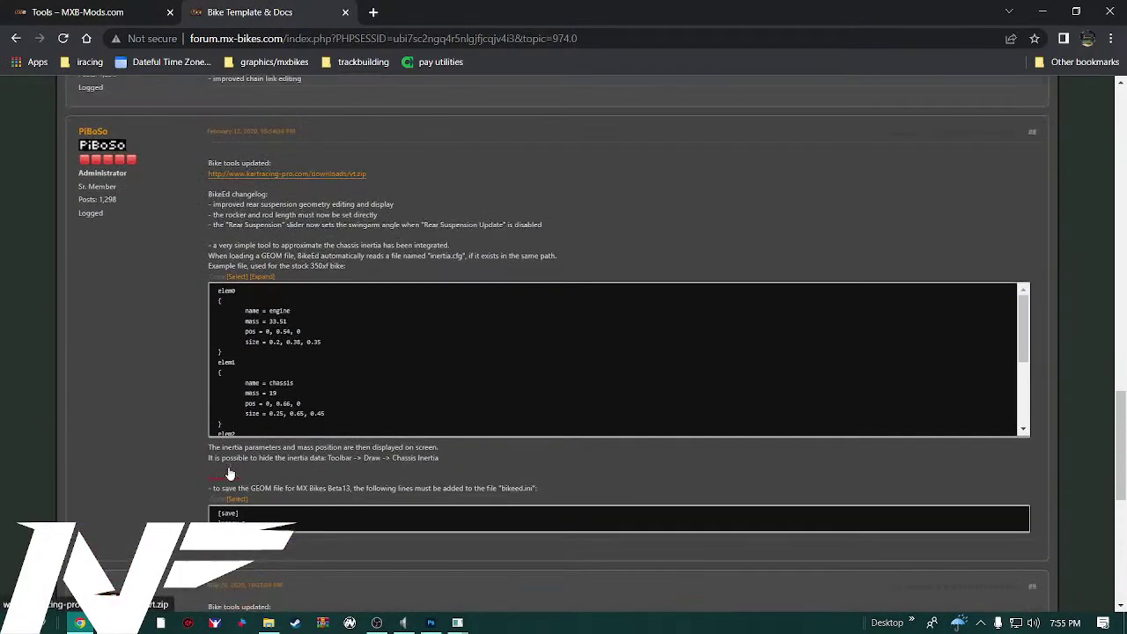
scroll(229, 471, "up", 3)
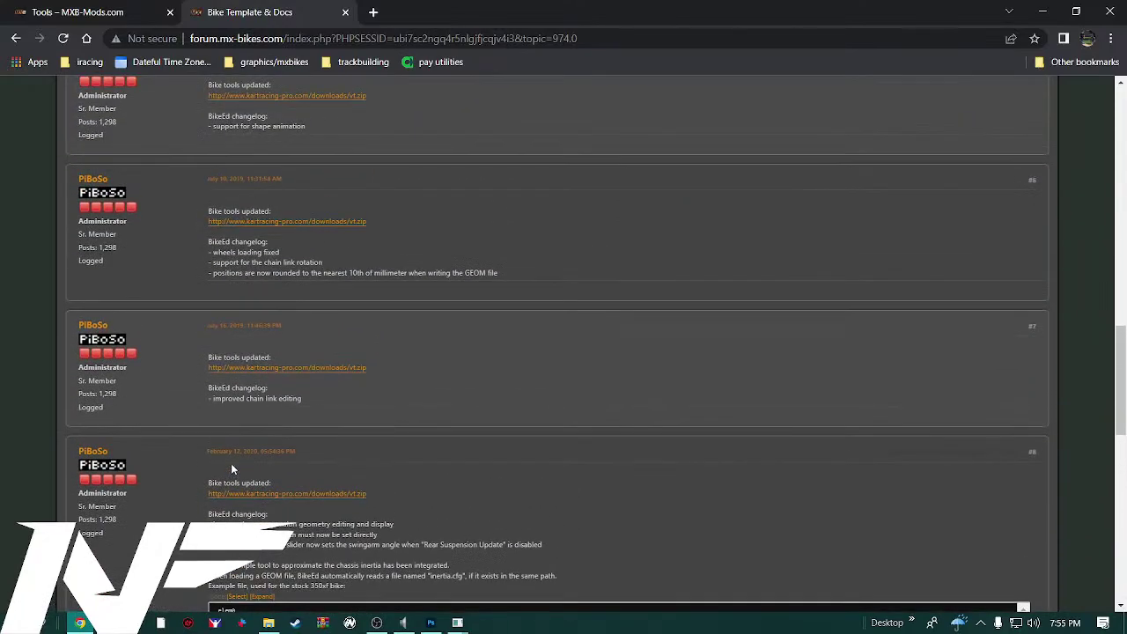
scroll(236, 468, "up", 2)
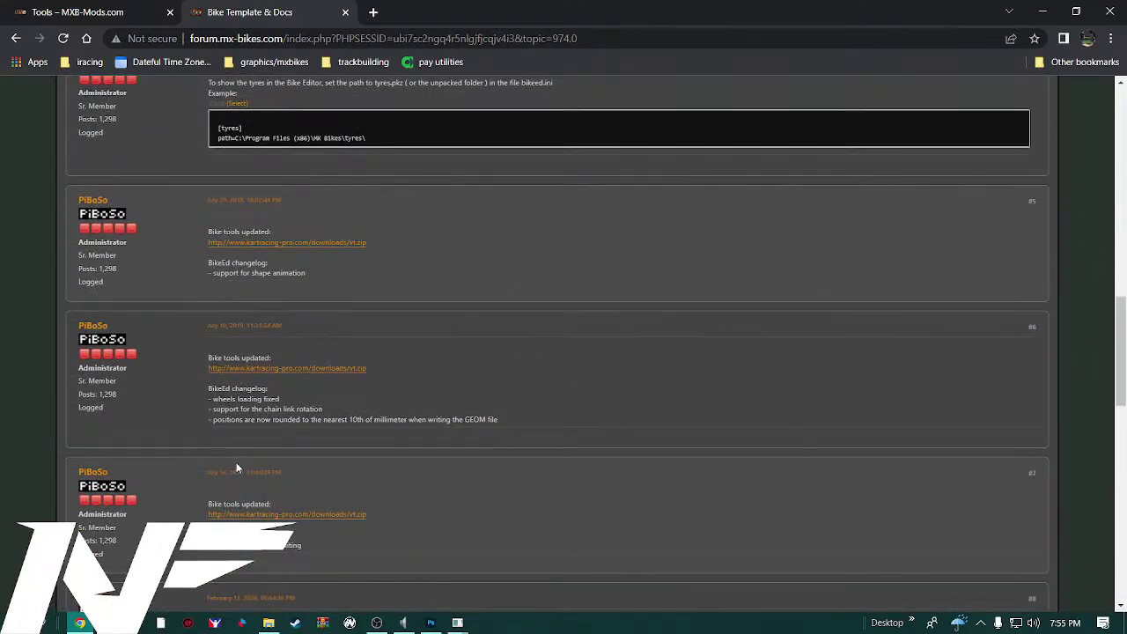
scroll(236, 468, "up", 4)
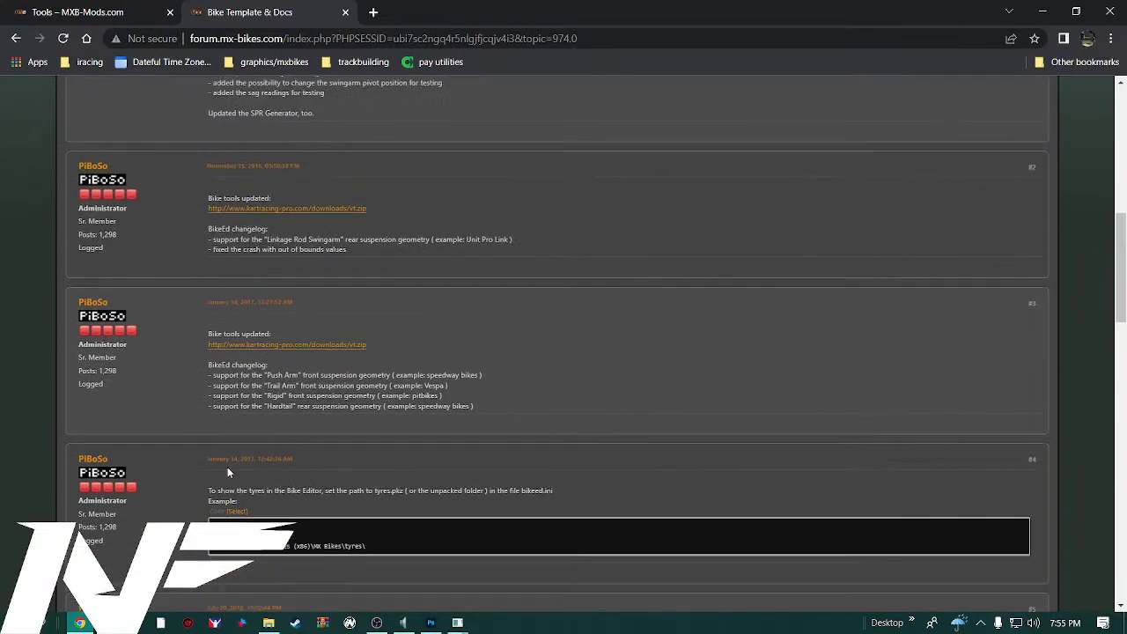
scroll(227, 473, "up", 2)
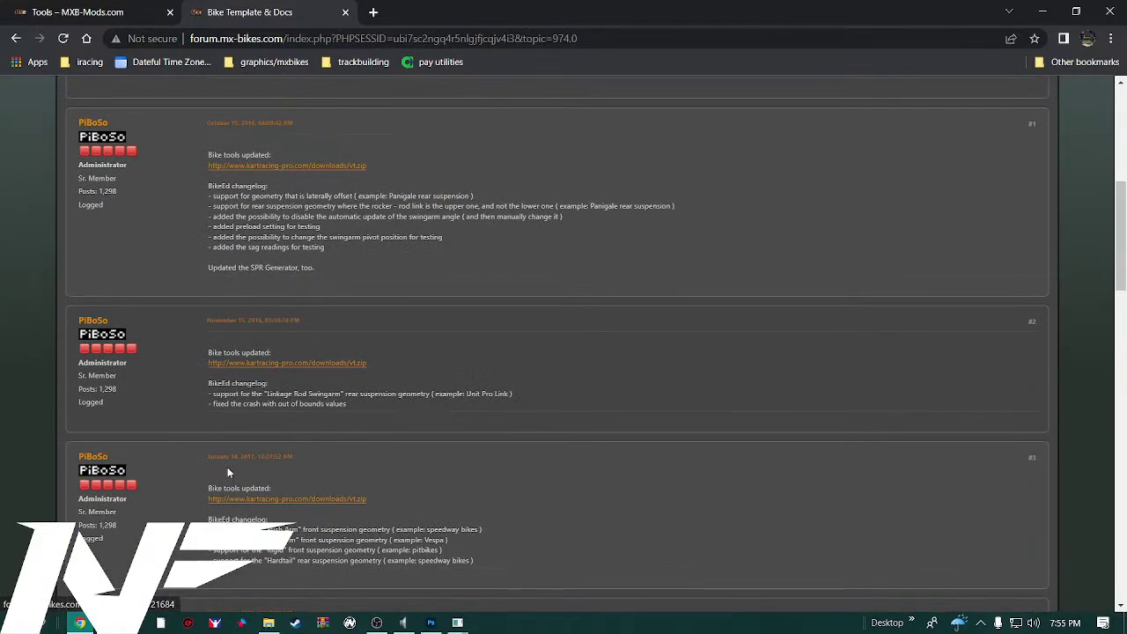
scroll(227, 473, "up", 5)
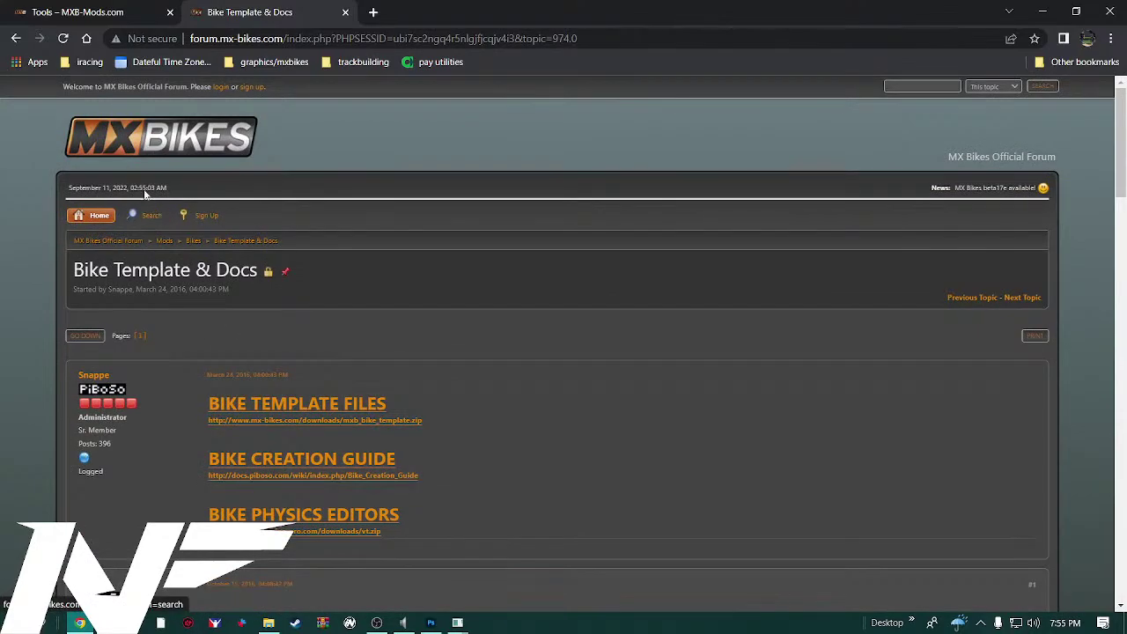
Return to the Bikes board and open the "OEM pack - Master Thread - MegaBraap! (v0.15.1)" topic
left_click(16, 38)
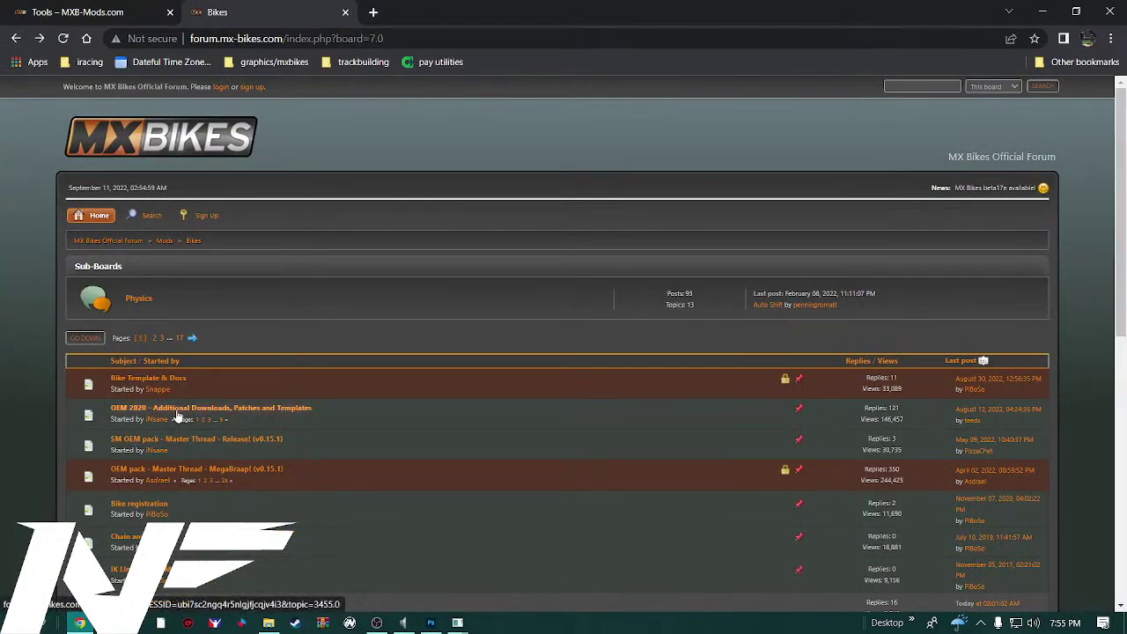
scroll(177, 414, "down", 3)
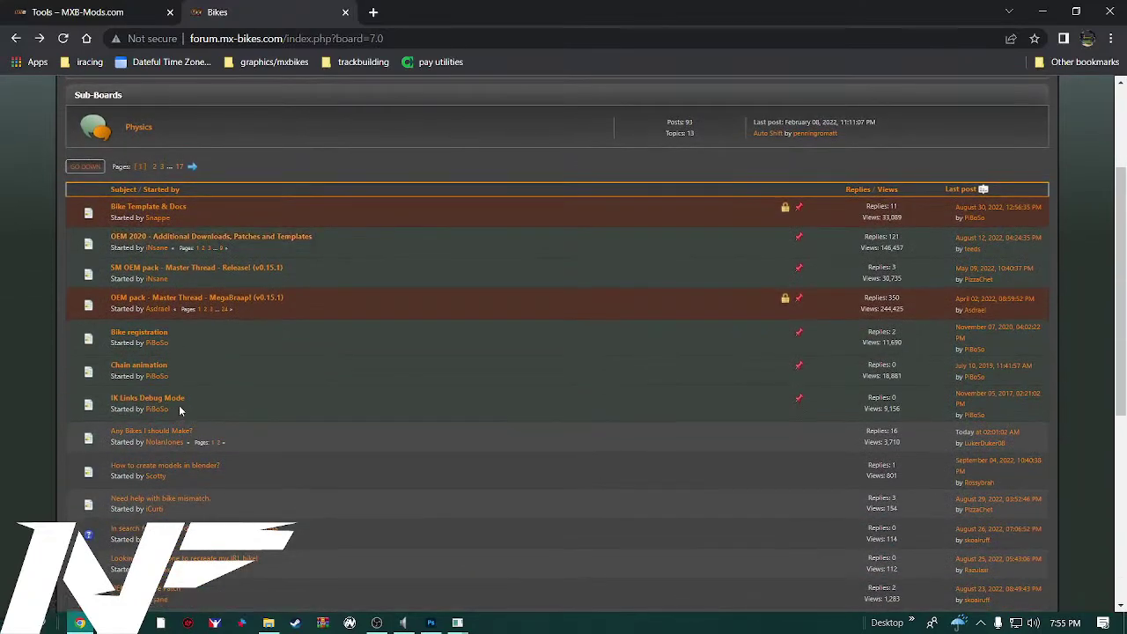
left_click(192, 300)
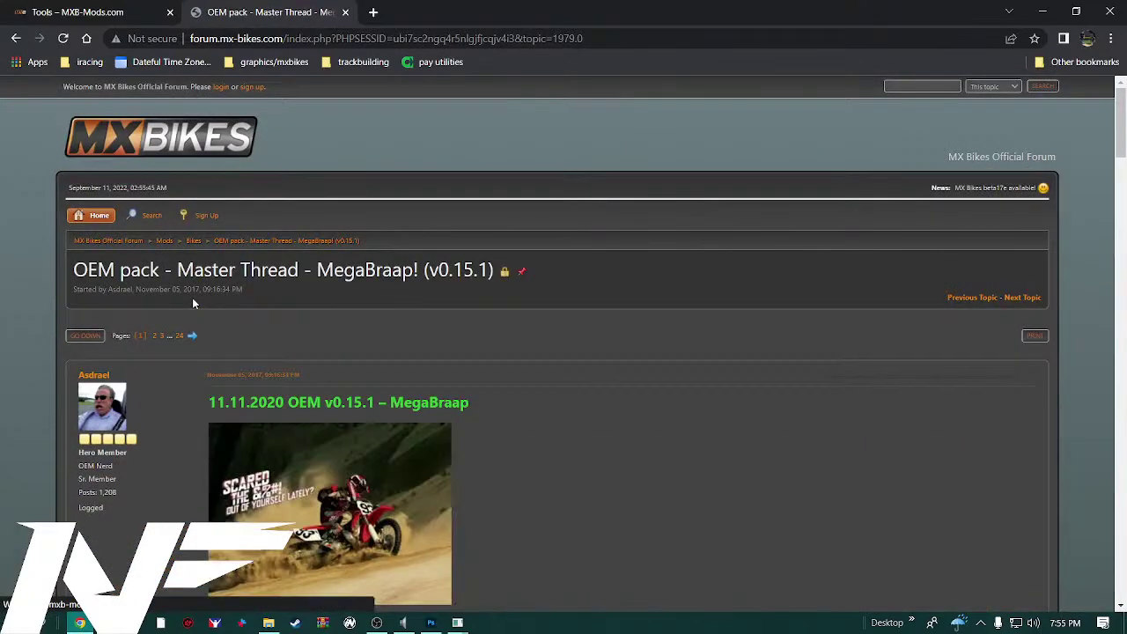
Look through the OEM pack's main post for its installation instructions, download links and list of included bikes
scroll(486, 432, "down", 3)
scroll(448, 420, "down", 15)
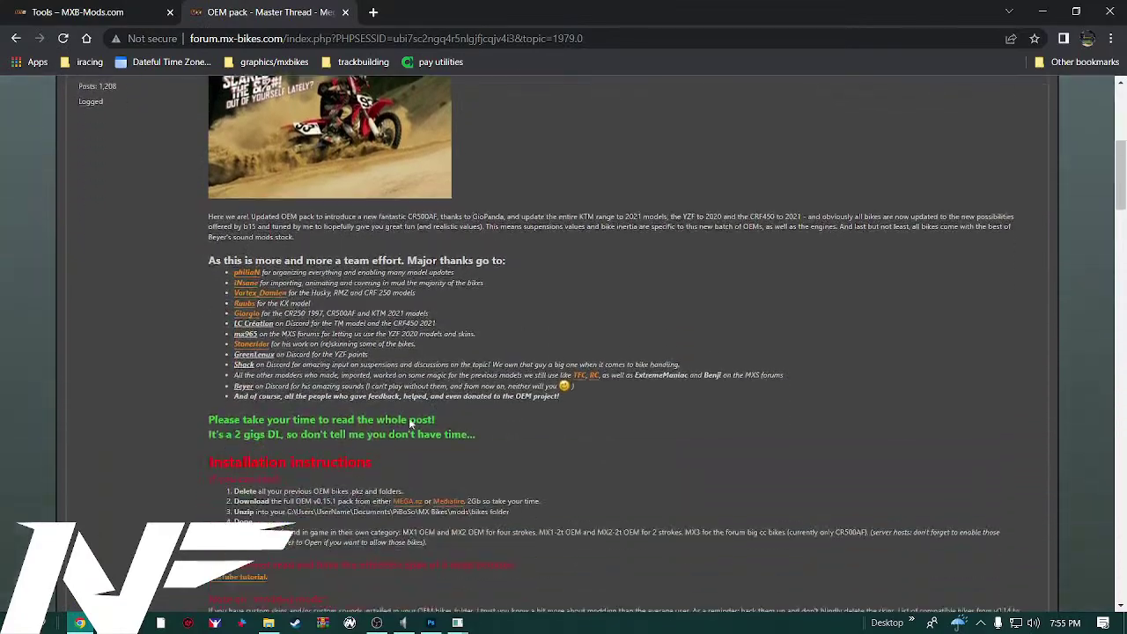
scroll(344, 445, "down", 4)
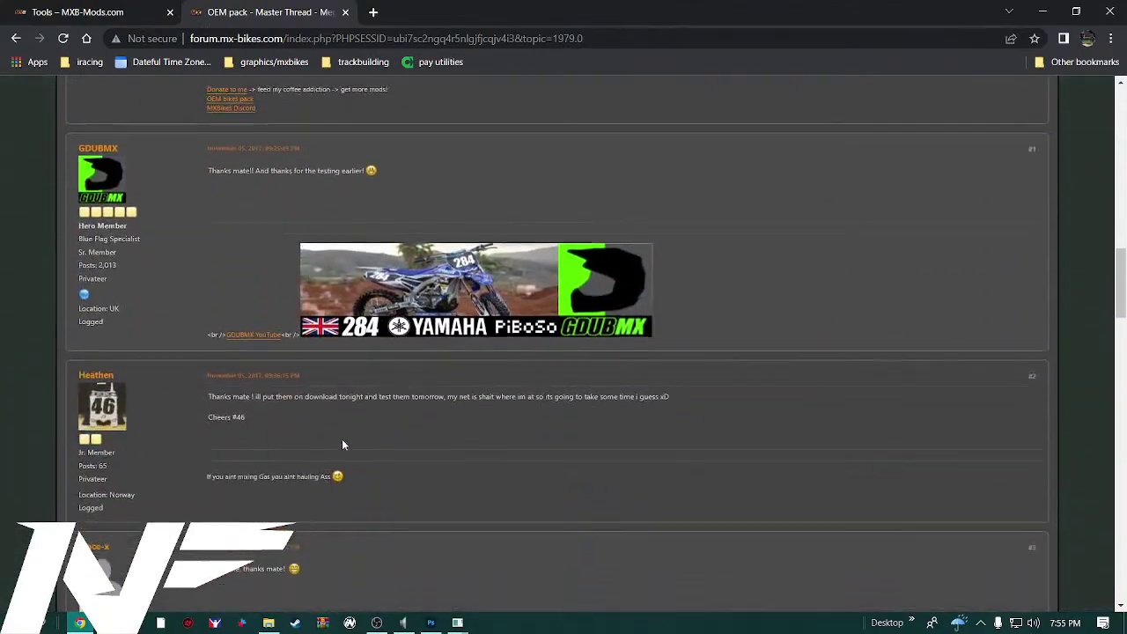
scroll(356, 436, "up", 3)
scroll(358, 449, "up", 5)
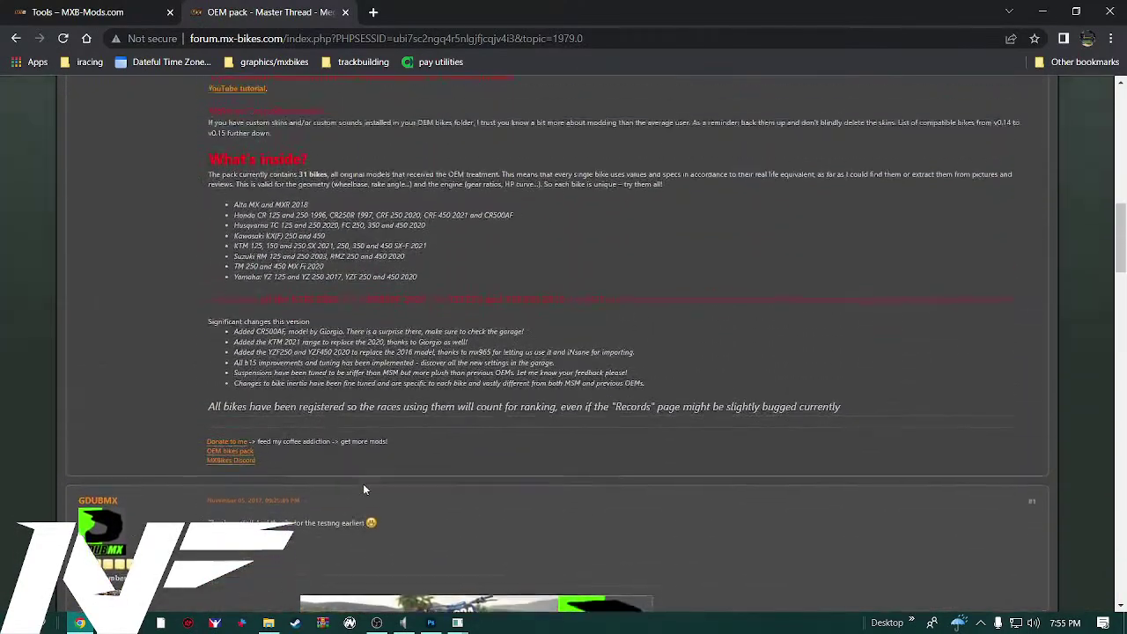
scroll(364, 491, "up", 9)
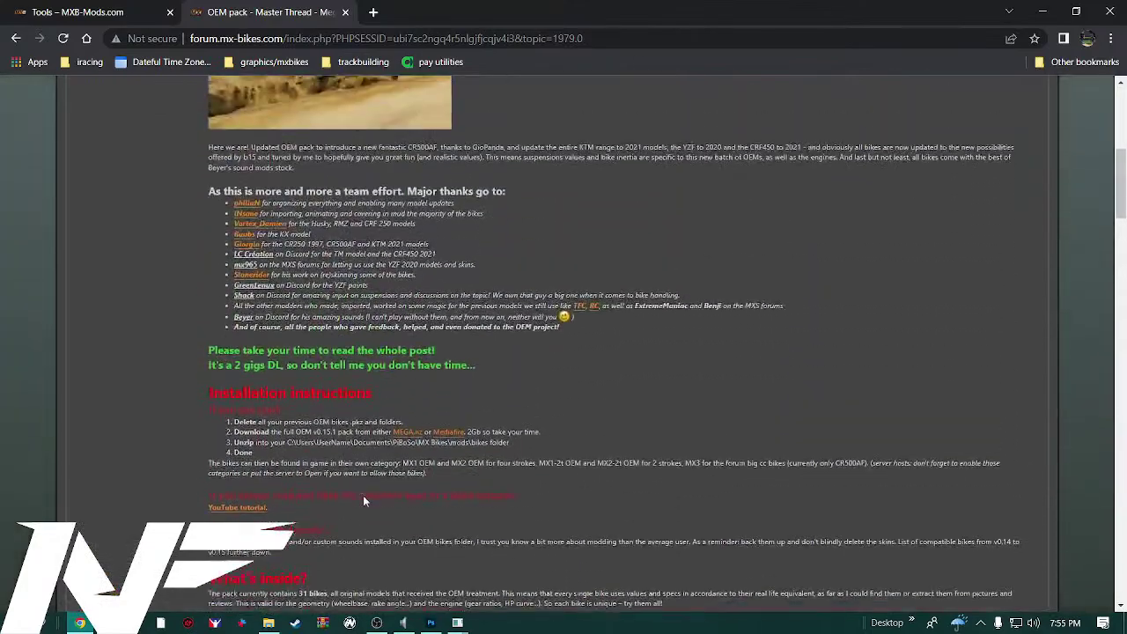
scroll(369, 501, "up", 3)
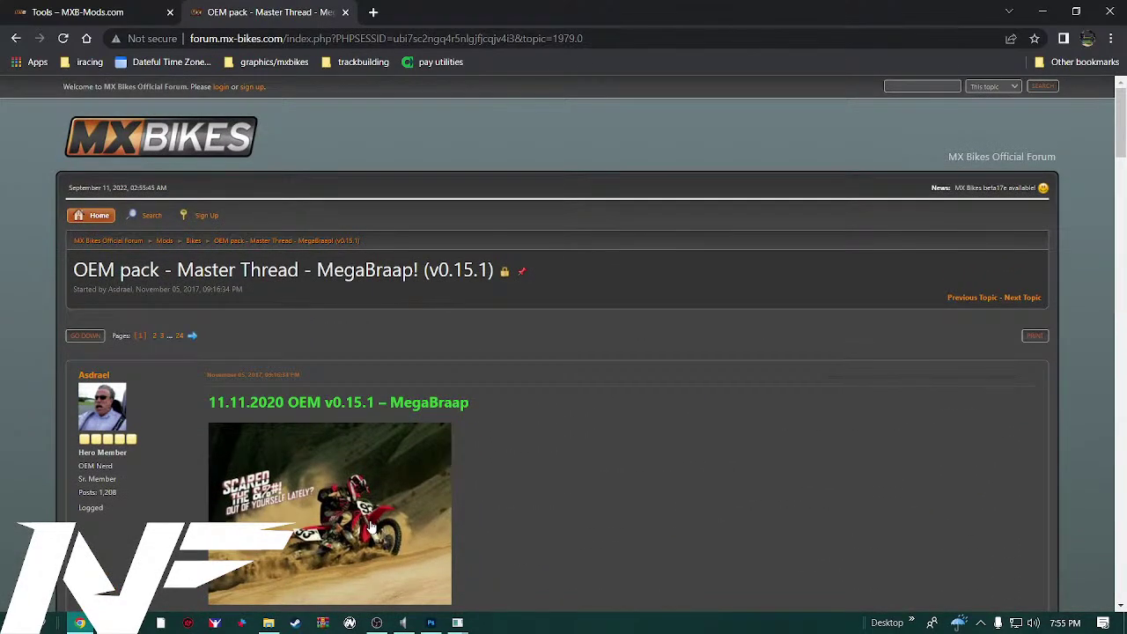
Search the forum for "2022 oem templates"
left_click(935, 87)
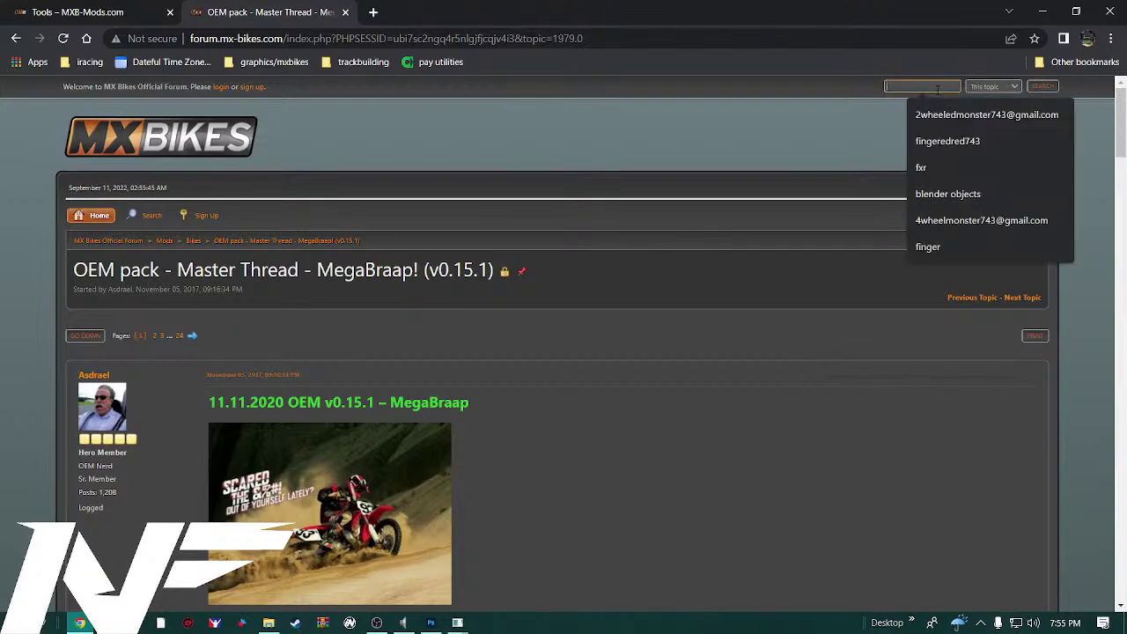
type("2022")
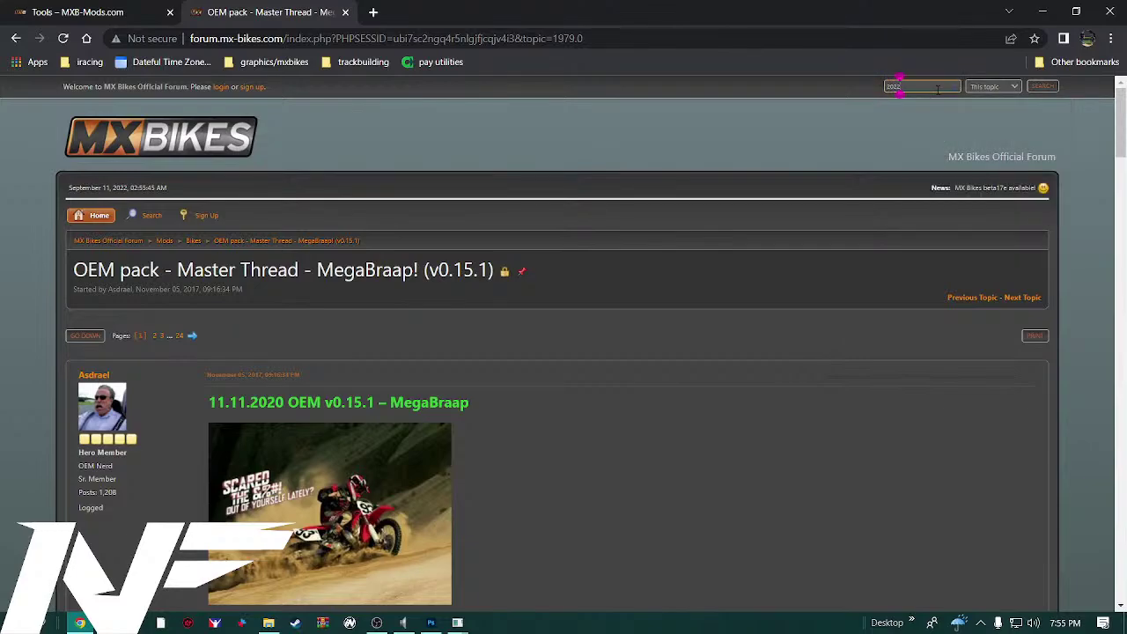
type(" oem templates")
key("Return")
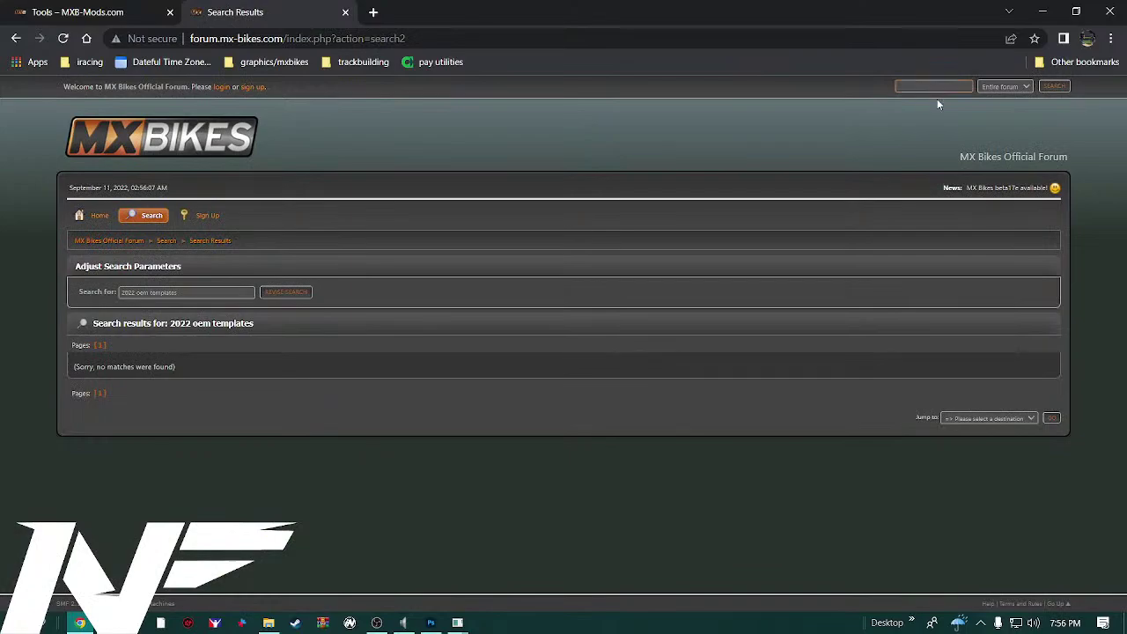
Search the entire forum for "OEM templates" instead
left_click(940, 86)
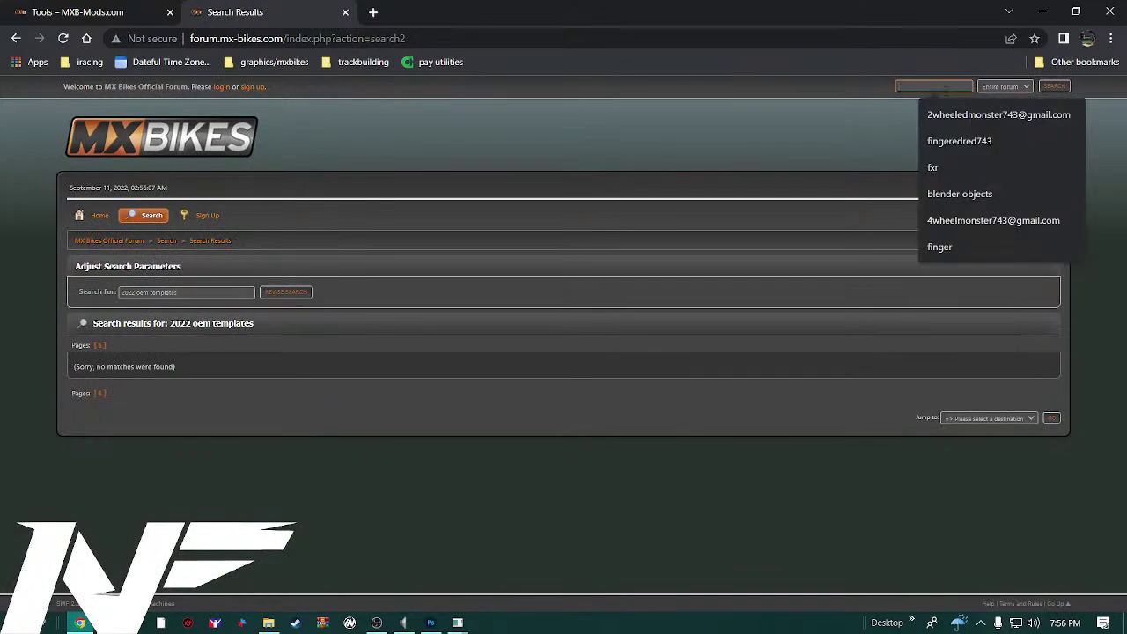
type("22")
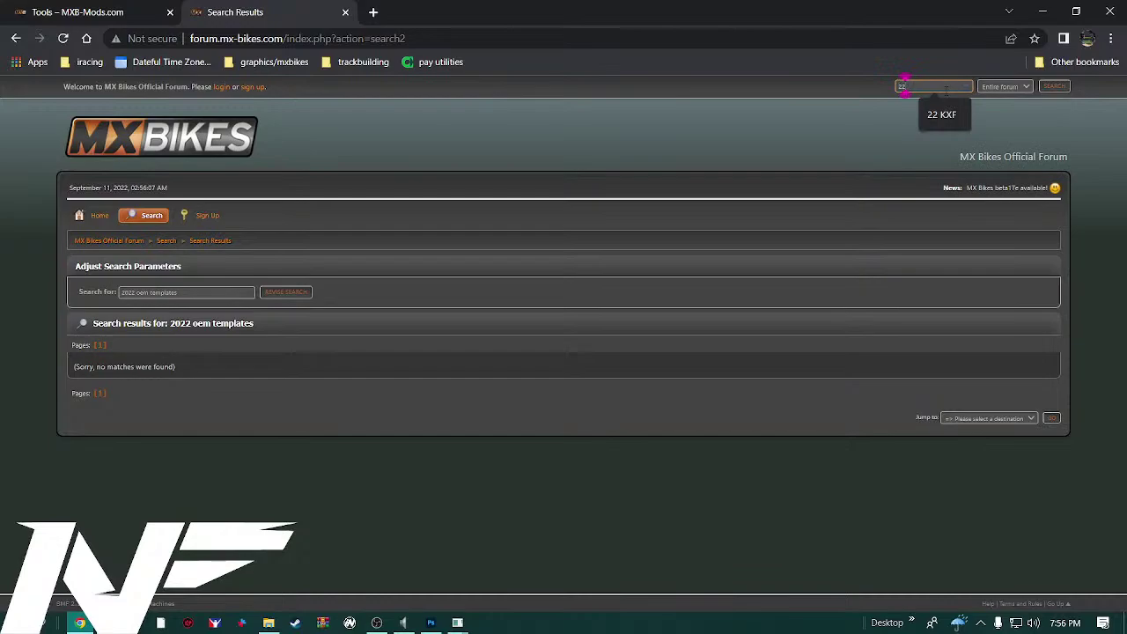
key("BackSpace")
key("BackSpace")
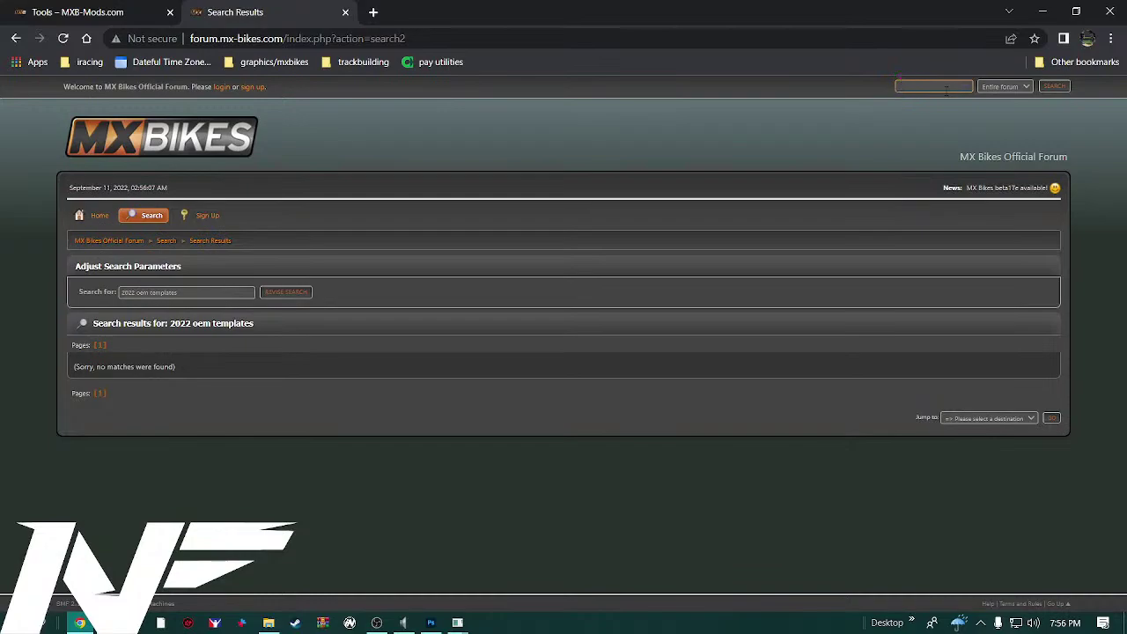
type("OEM templates")
key("Return")
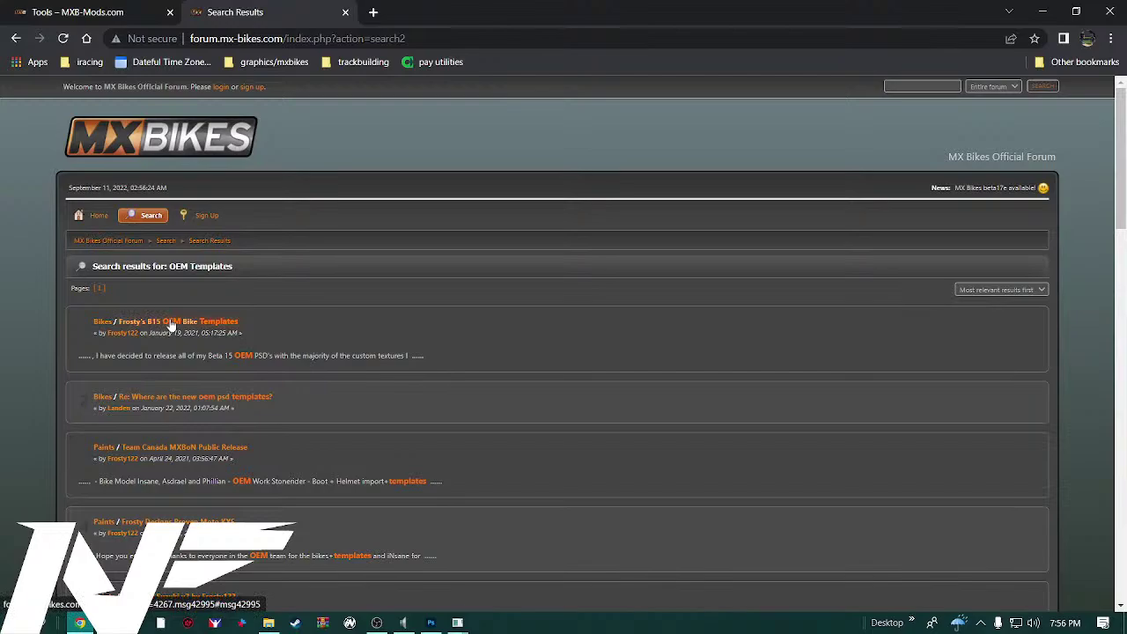
Find the "OEM 2020 - Additional Downloads, Patches and Templates" topic among the search results and open it
scroll(172, 325, "down", 3)
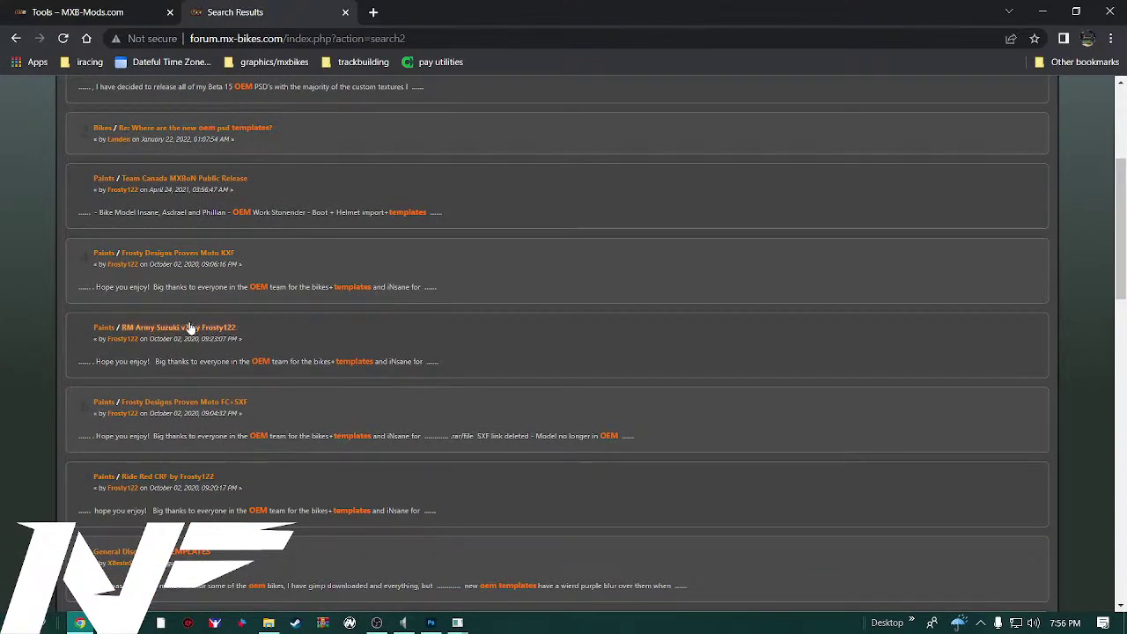
scroll(189, 326, "down", 3)
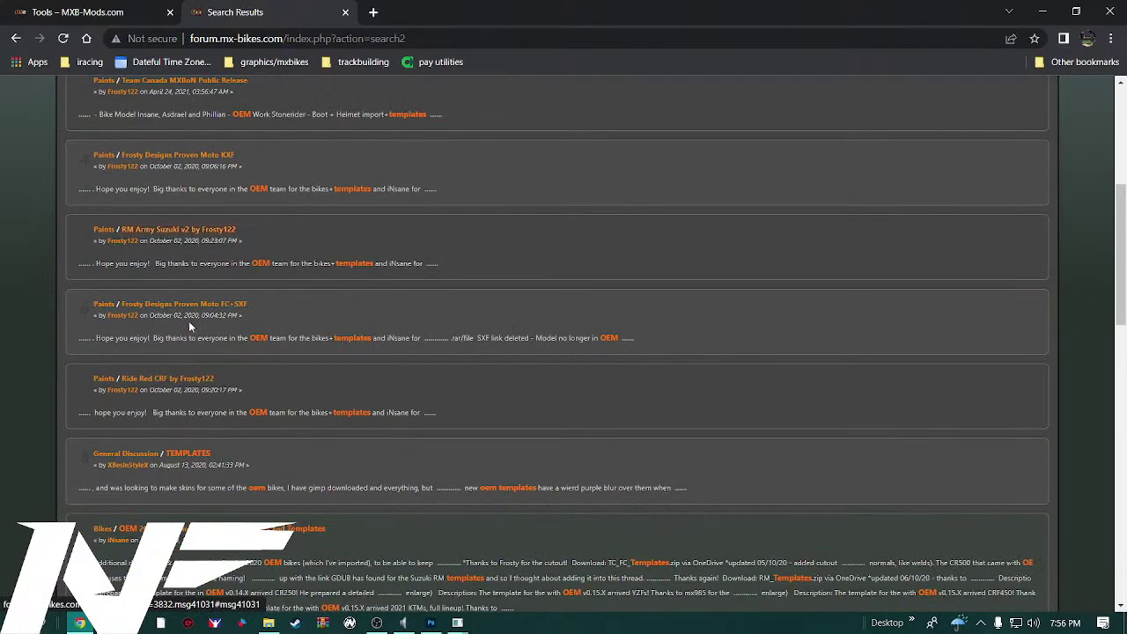
scroll(189, 320, "down", 2)
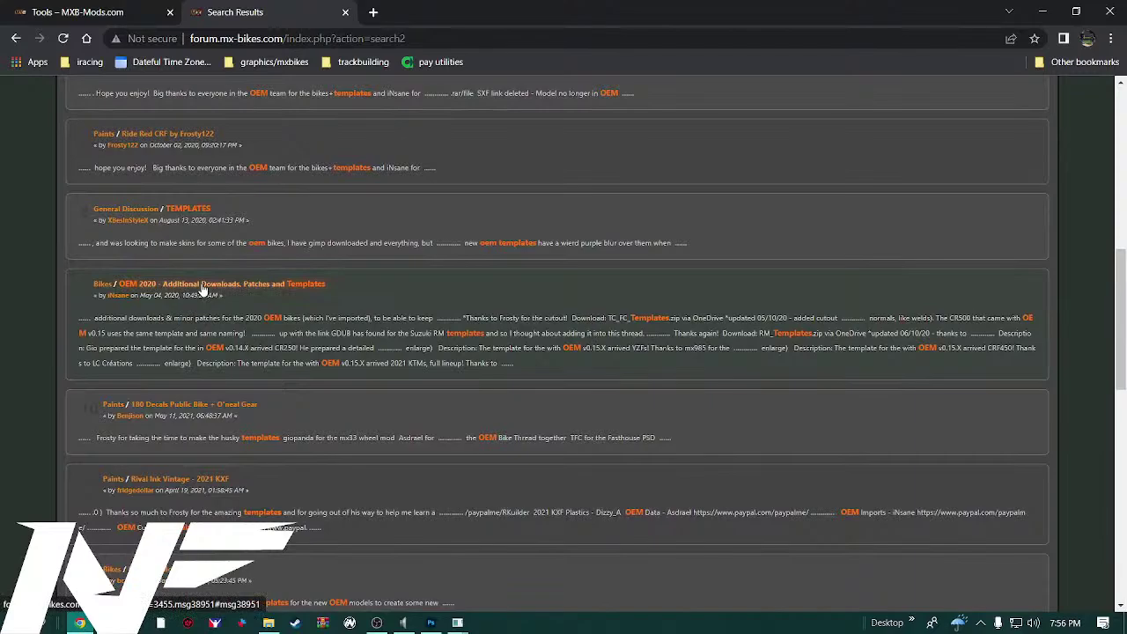
left_click(202, 286)
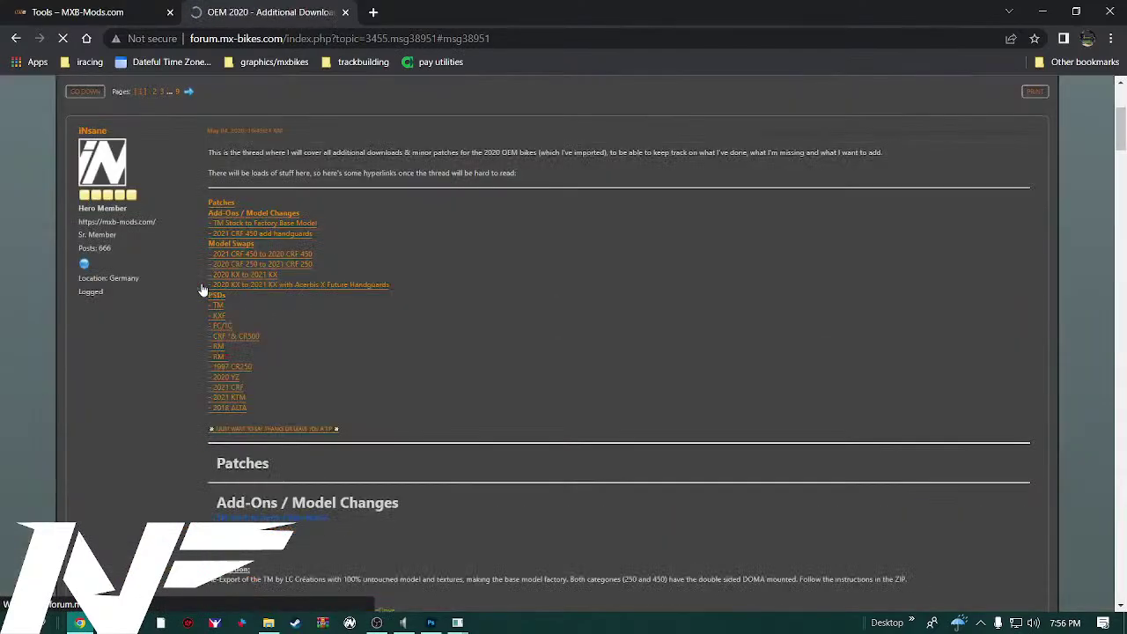
Examine the OEM 2020 thread's link index of patches, add-ons, model swaps and PSD templates, and the add-on download entries
scroll(313, 380, "down", 5)
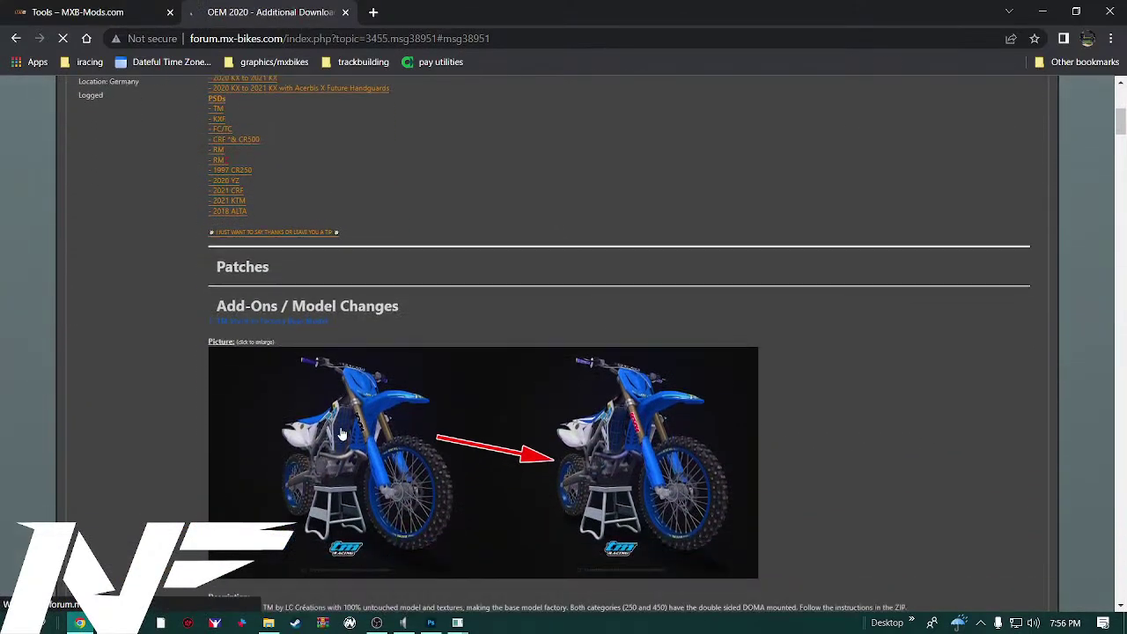
scroll(341, 432, "down", 2)
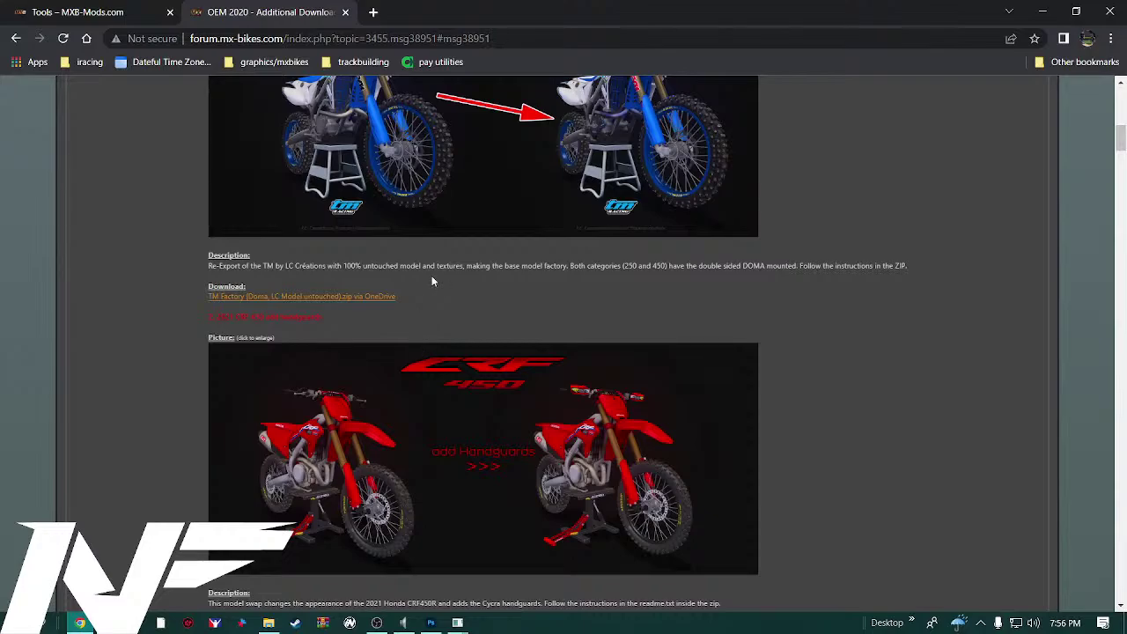
scroll(432, 282, "up", 5)
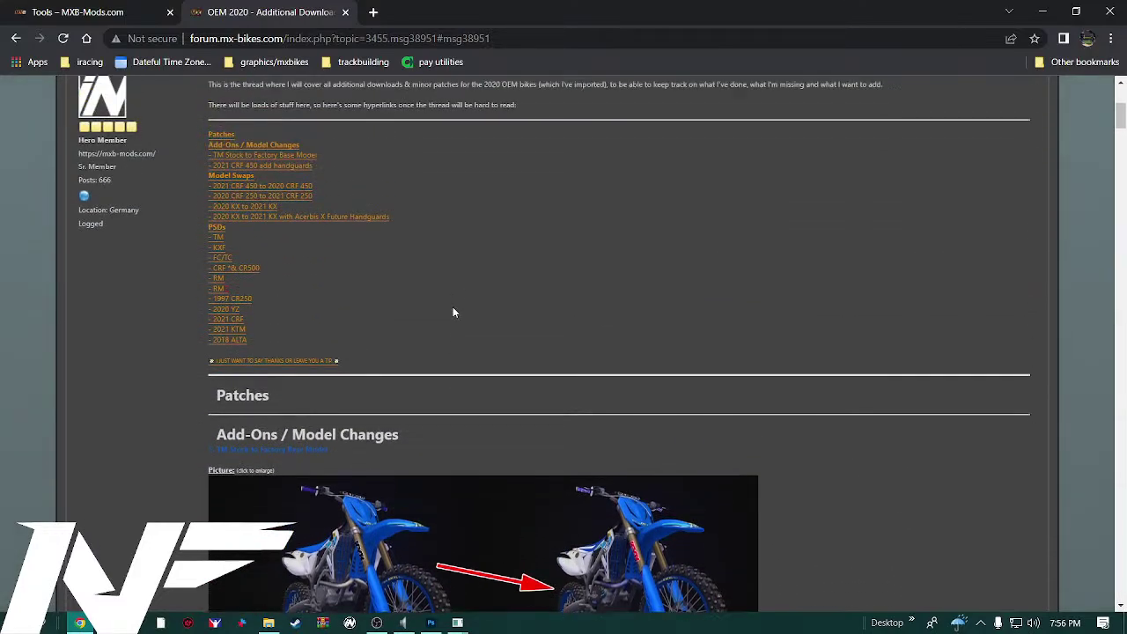
scroll(452, 313, "up", 3)
scroll(471, 381, "down", 2)
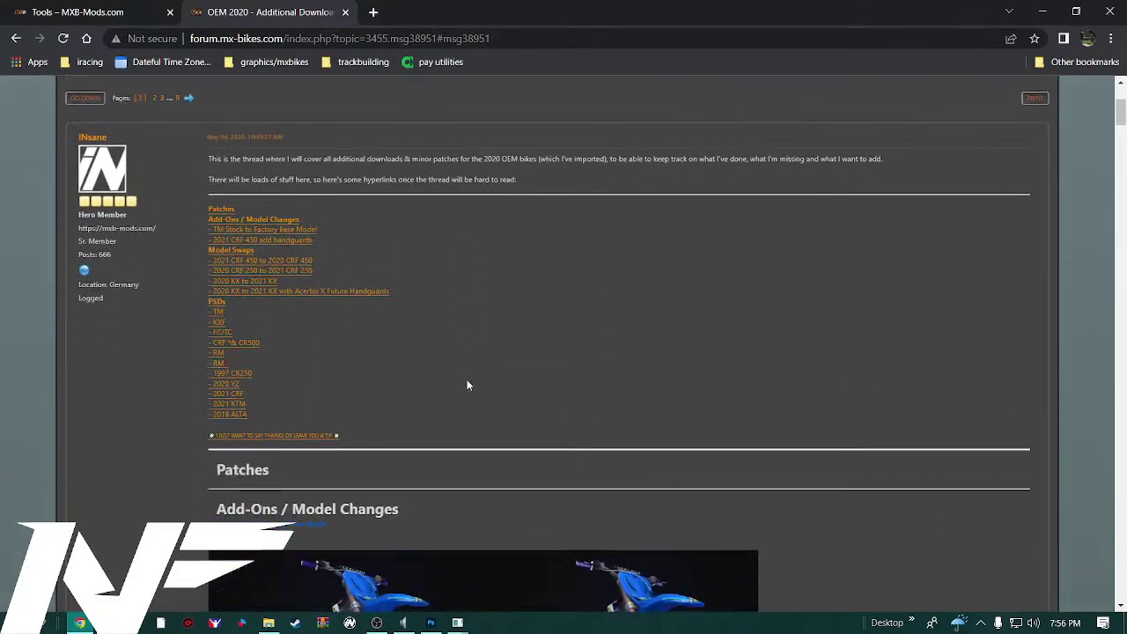
scroll(313, 396, "down", 2)
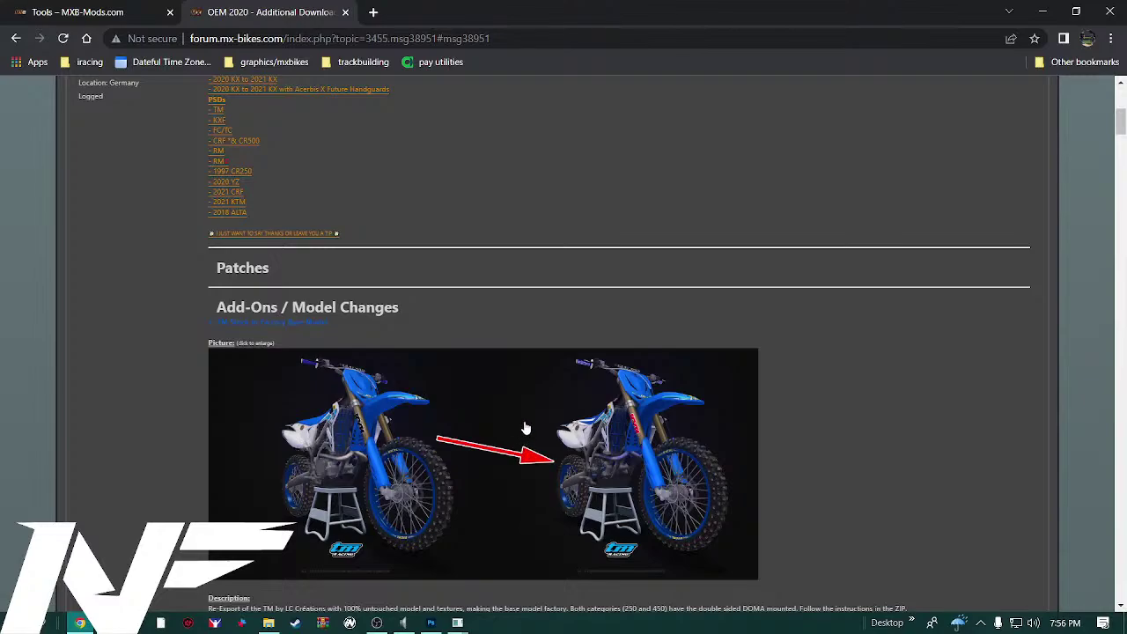
scroll(440, 382, "up", 4)
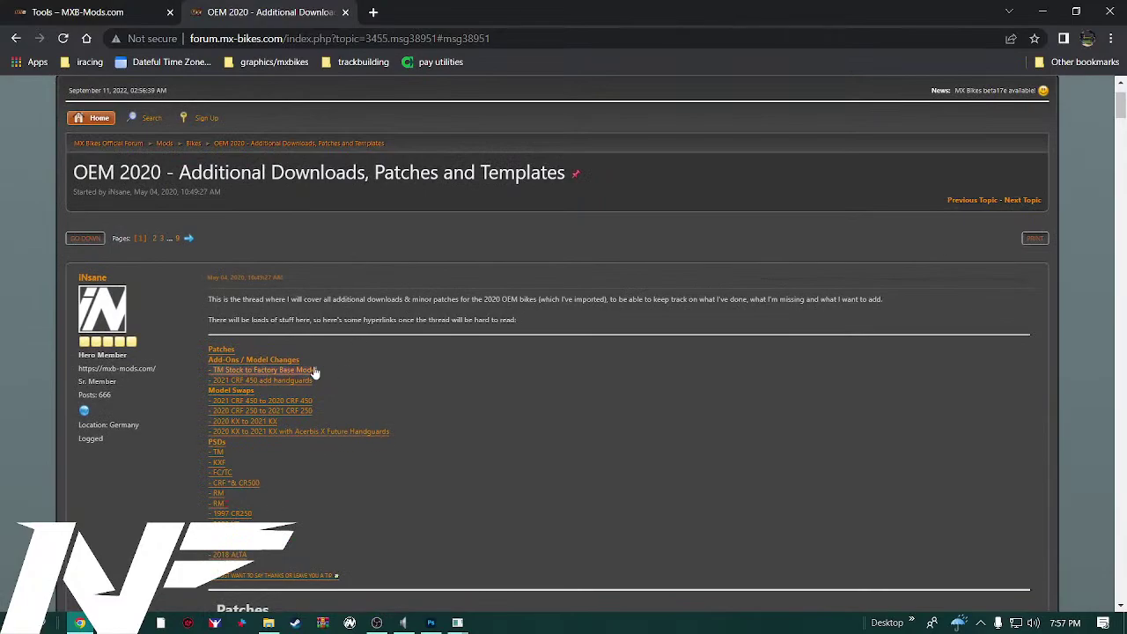
scroll(317, 370, "down", 1)
scroll(317, 368, "down", 2)
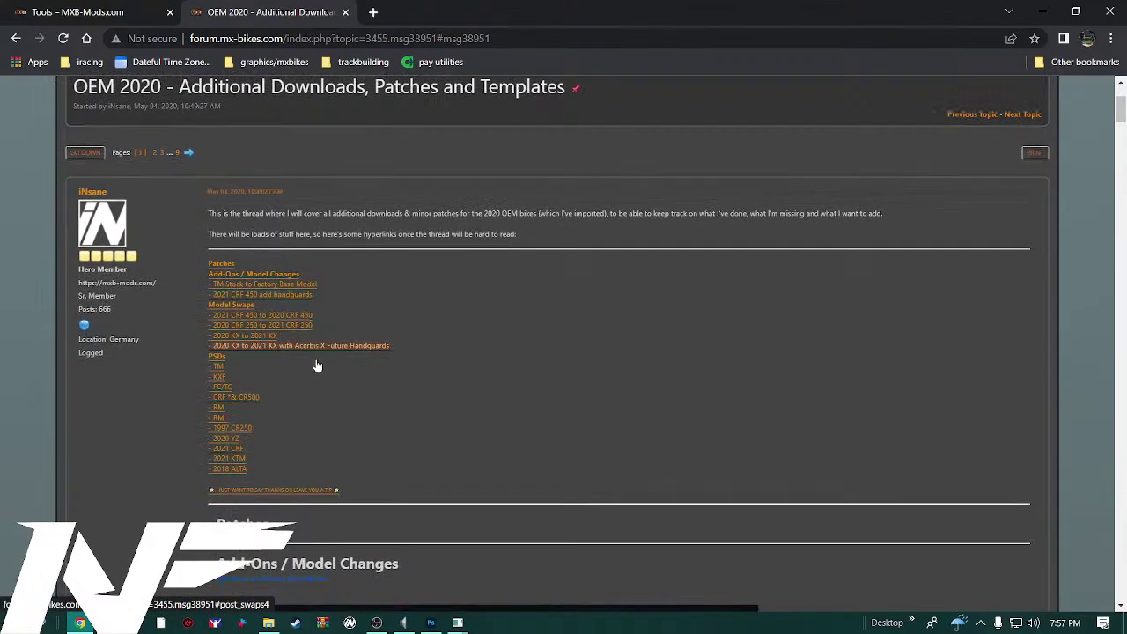
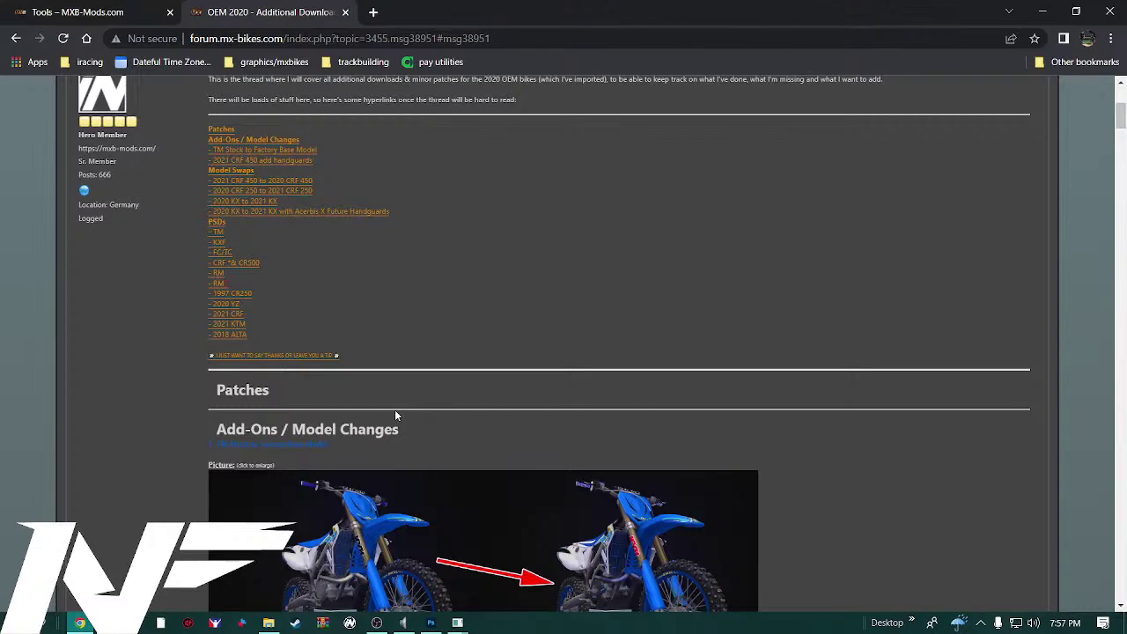
Look through the thread's PSD template entries from the TM to the 2020 YZ, with the page at 80% zoom
scroll(395, 415, "down", 10)
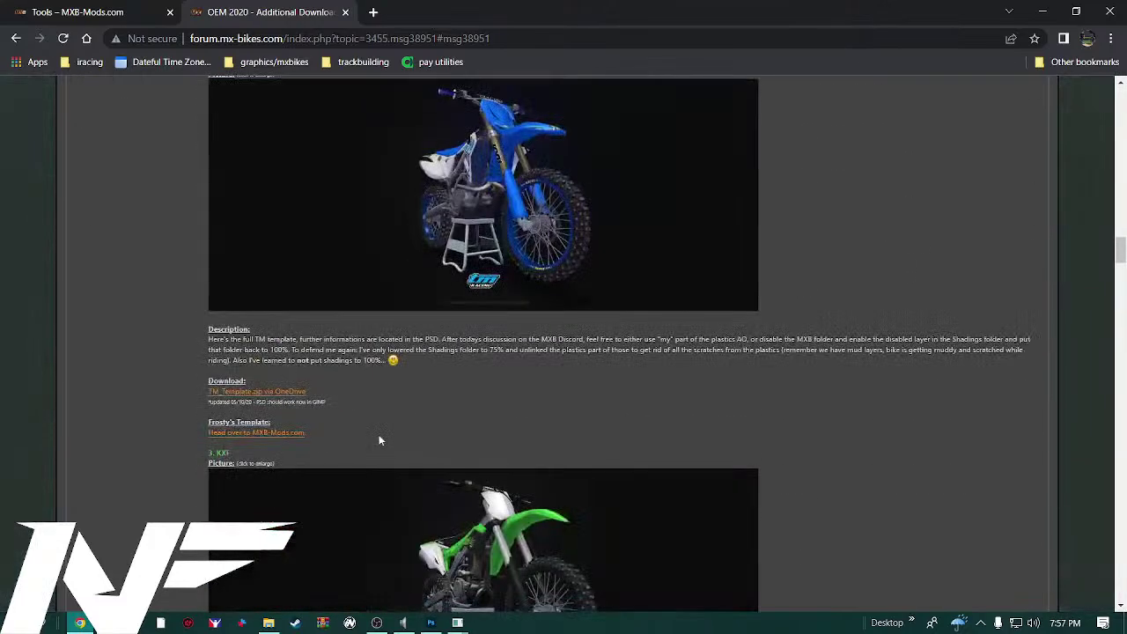
scroll(366, 433, "down", 2)
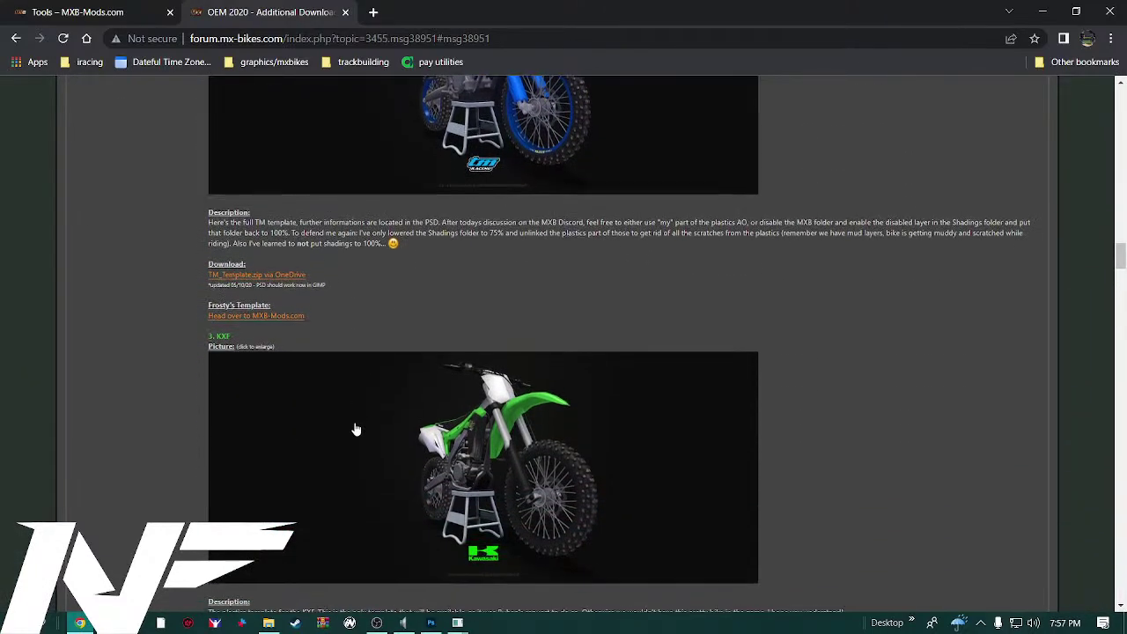
scroll(357, 431, "down", 6)
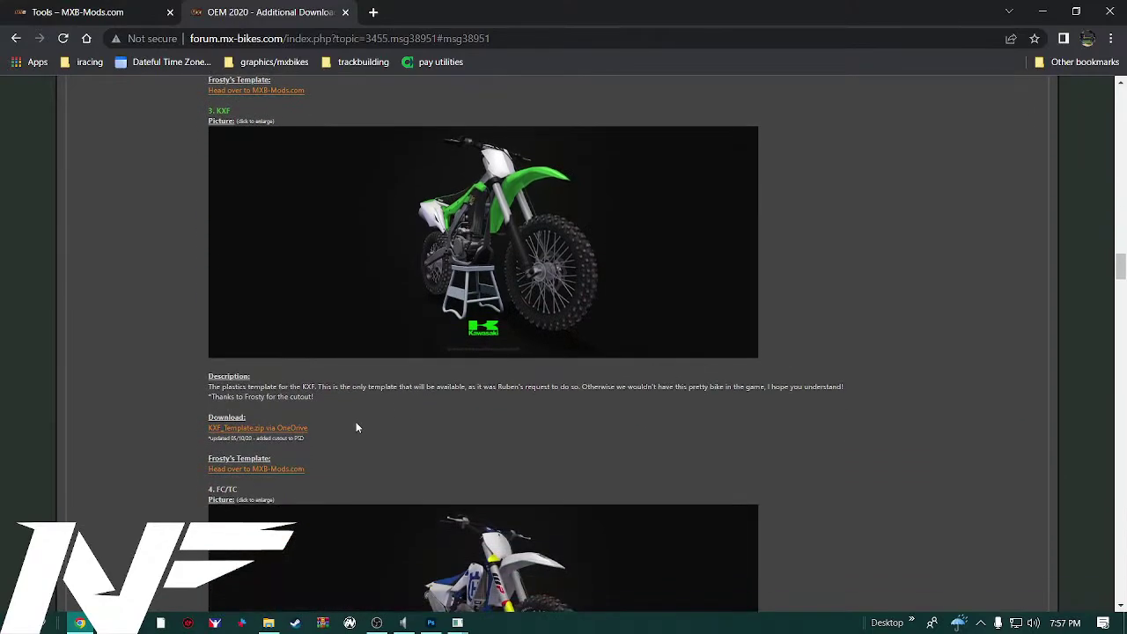
scroll(370, 449, "down", 1)
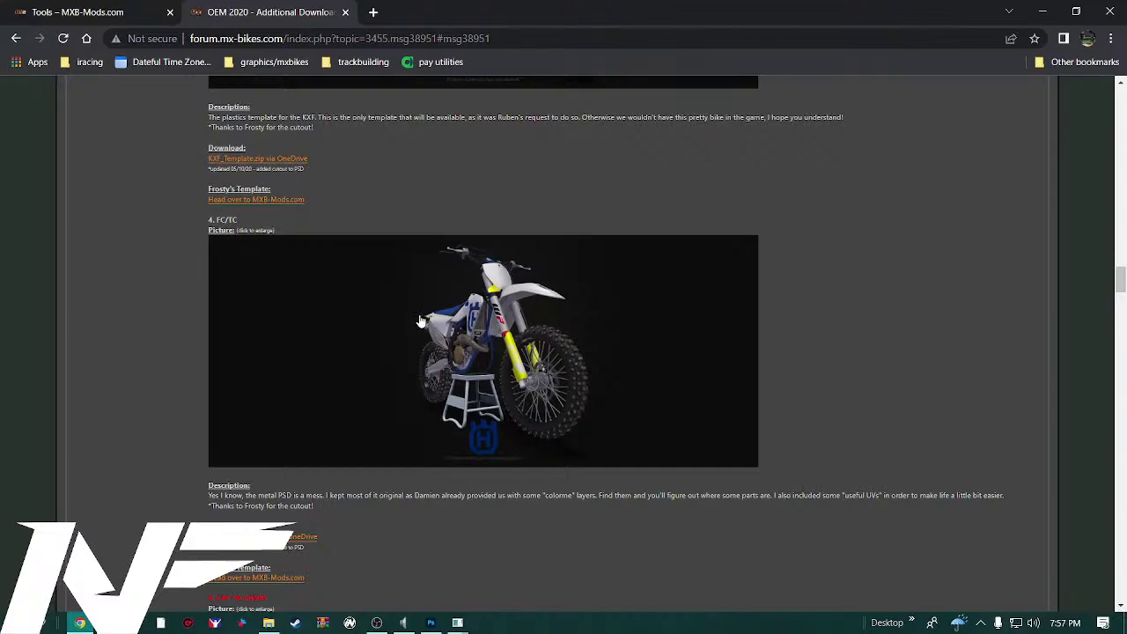
key("ctrl+minus")
key("ctrl+minus")
scroll(352, 390, "down", 10)
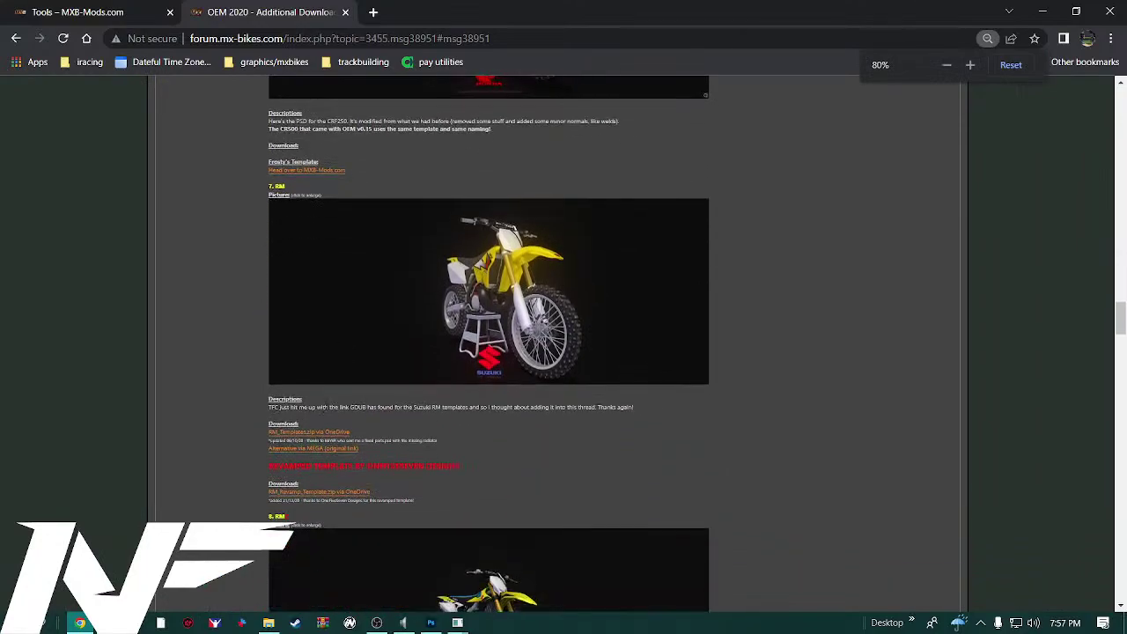
scroll(322, 408, "down", 3)
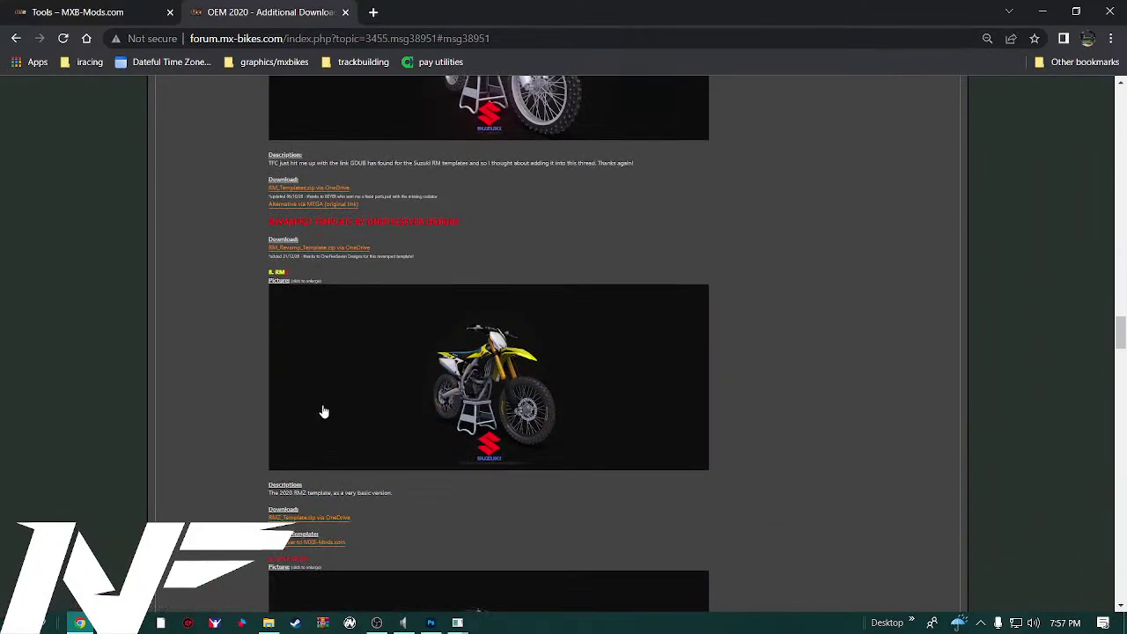
scroll(323, 412, "down", 6)
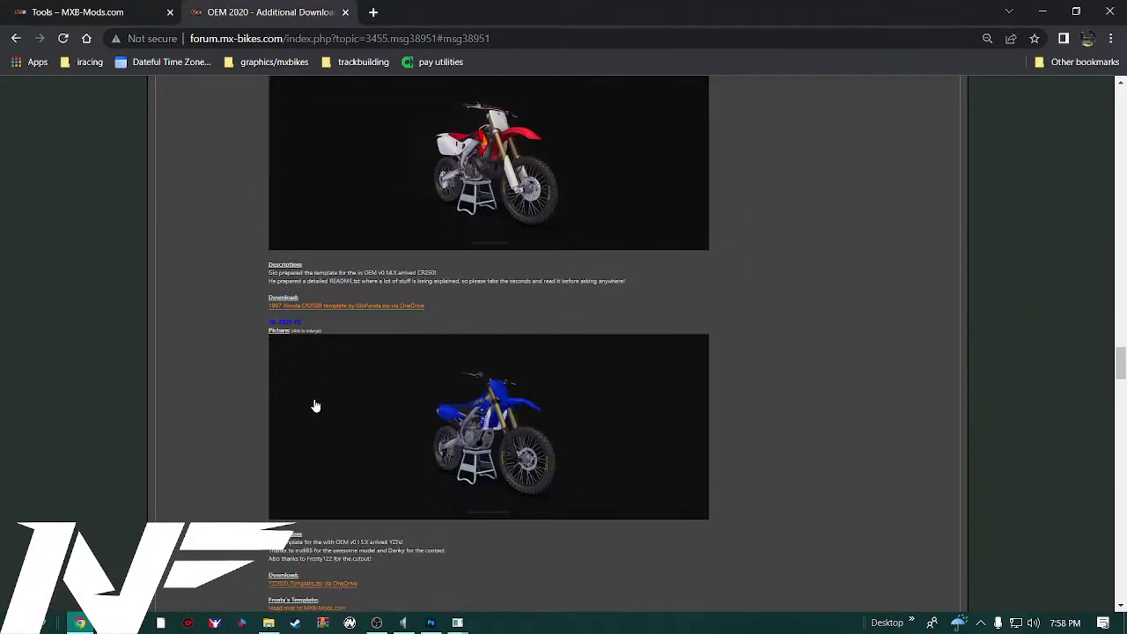
scroll(316, 406, "down", 1)
Review the template entries in reverse order, from the 2020 YZ back to the TM at the start of the PSDs section
scroll(284, 414, "up", 12)
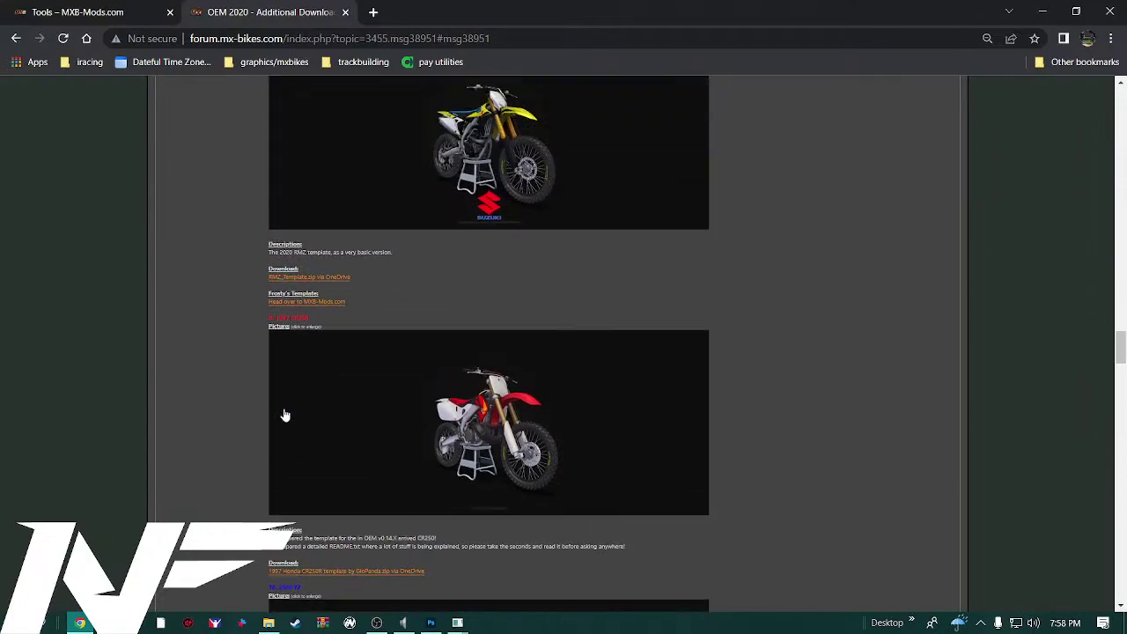
scroll(288, 423, "up", 2)
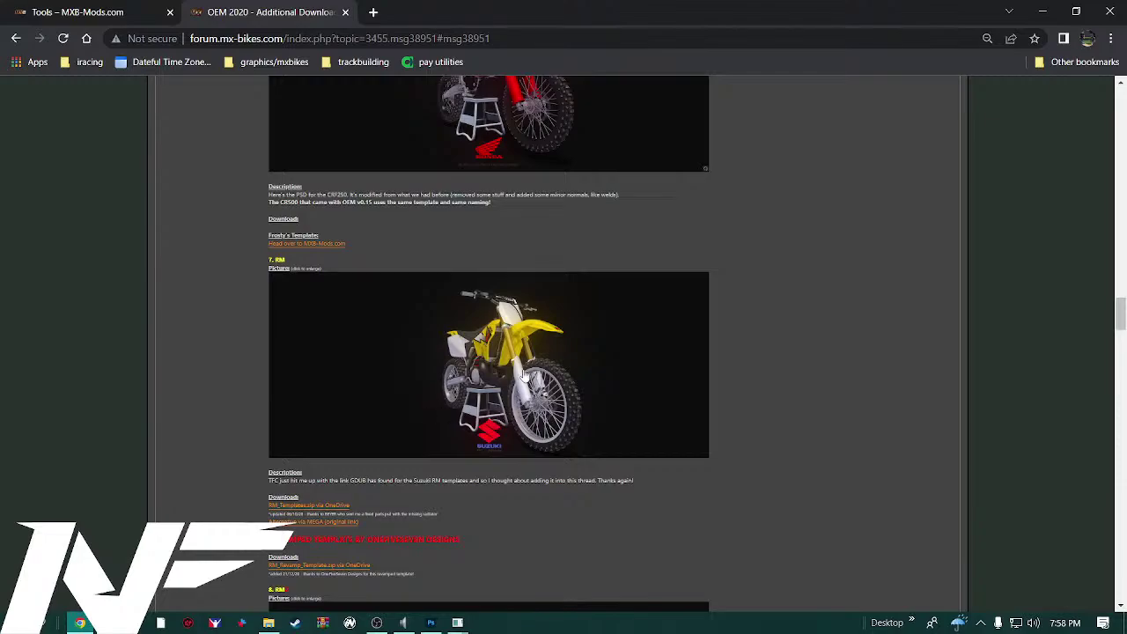
scroll(475, 387, "up", 1)
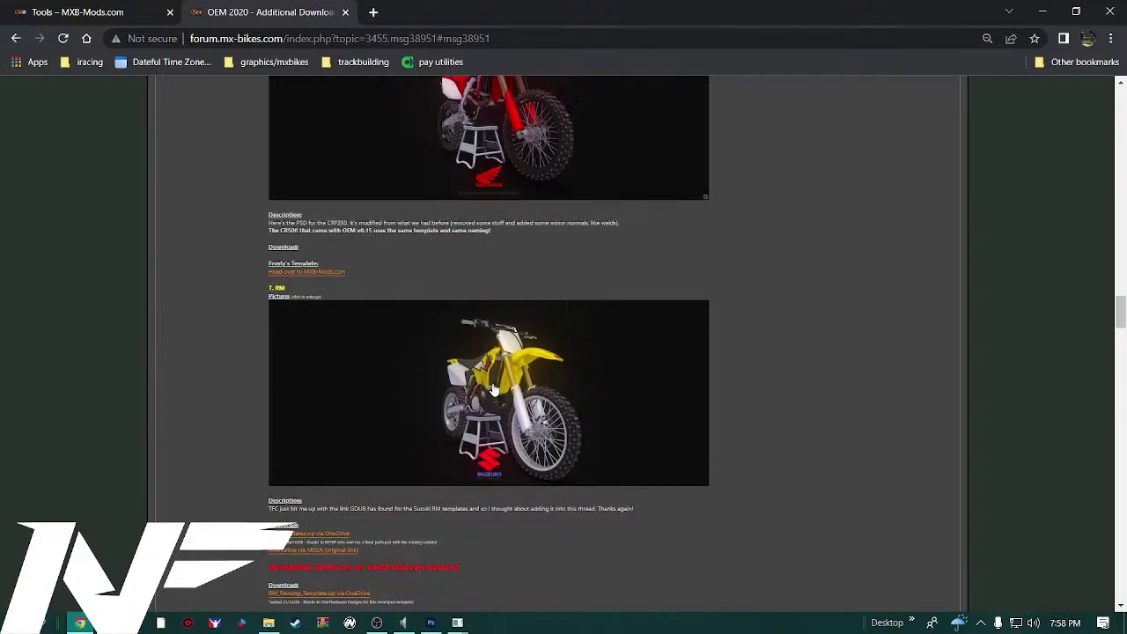
scroll(494, 388, "up", 4)
scroll(494, 390, "up", 1)
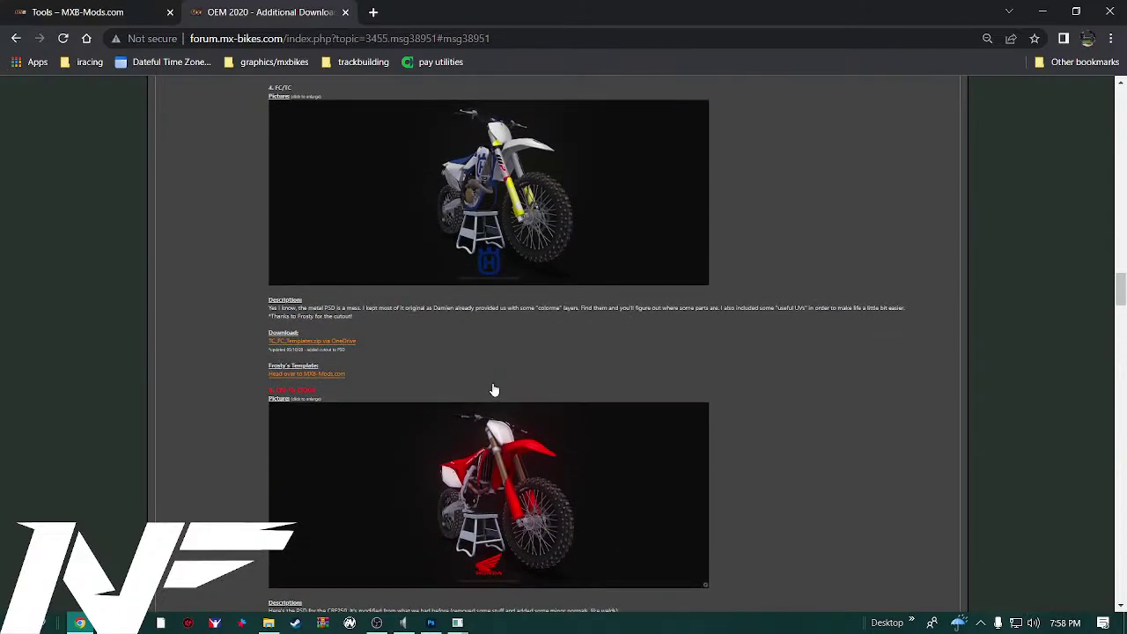
scroll(493, 388, "up", 3)
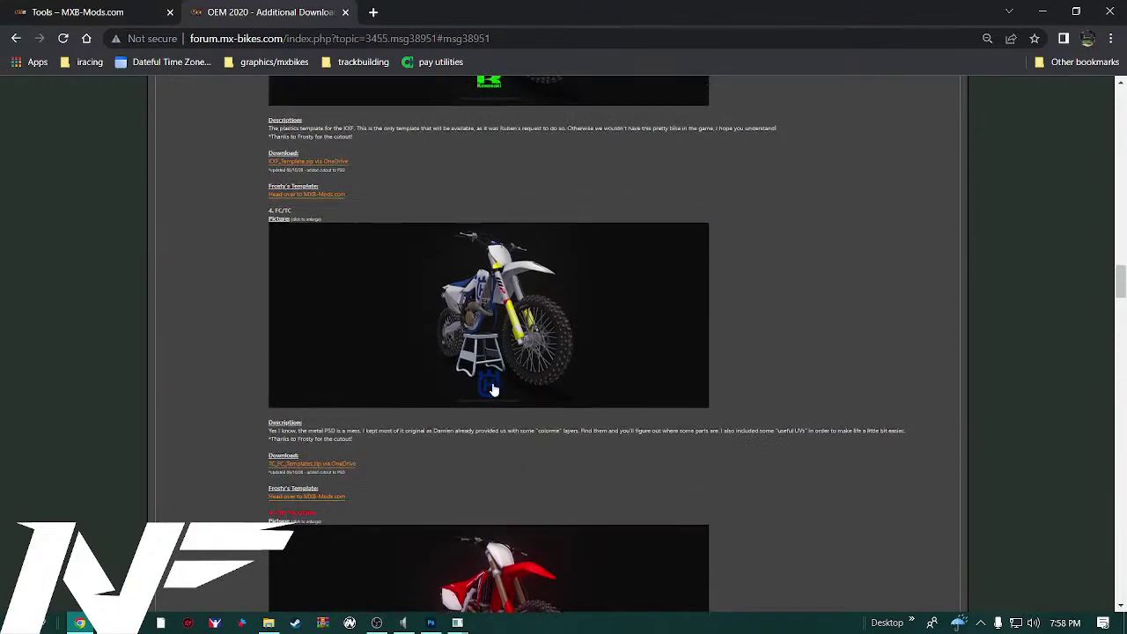
scroll(494, 391, "up", 5)
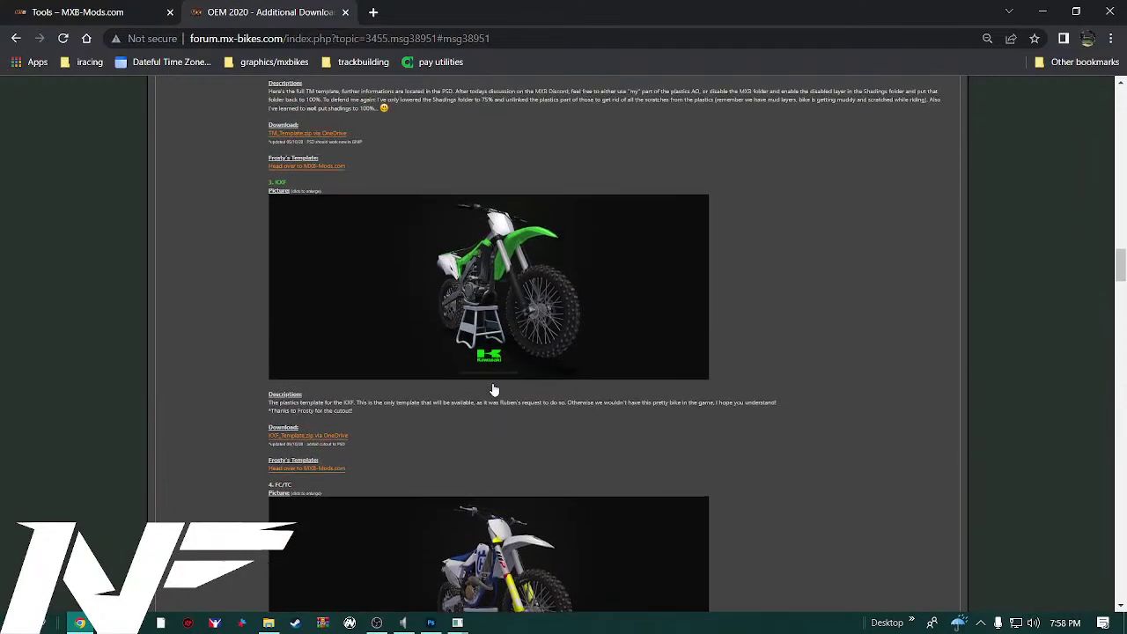
scroll(493, 390, "up", 4)
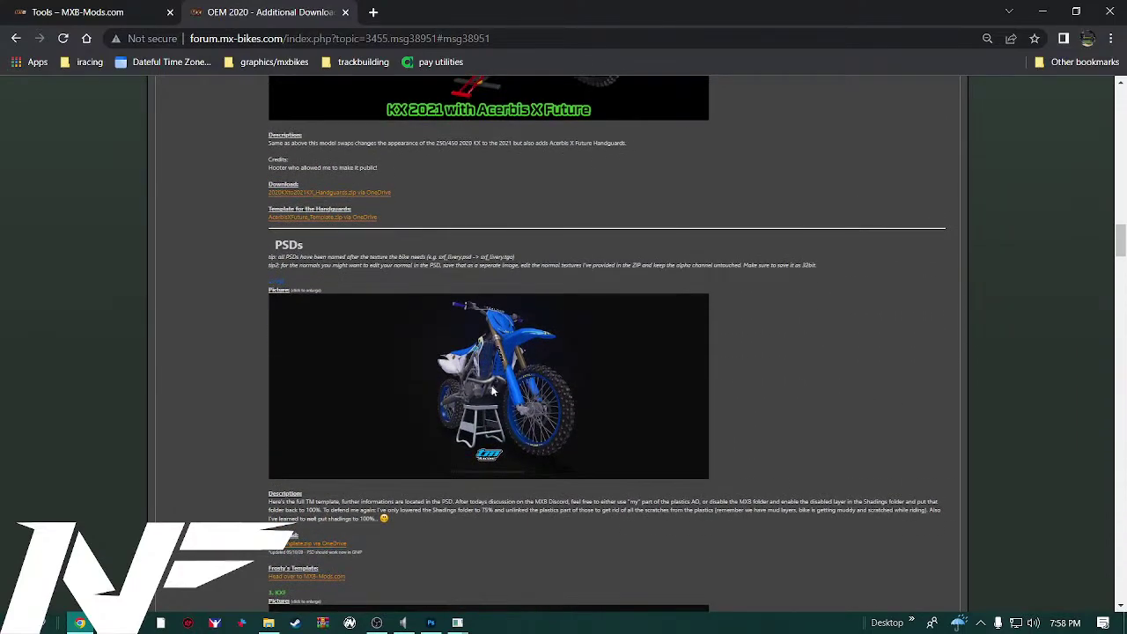
Examine the pictures, descriptions and download links of the templates from the KXF through the 2018 Alta to the post's end
scroll(482, 401, "down", 9)
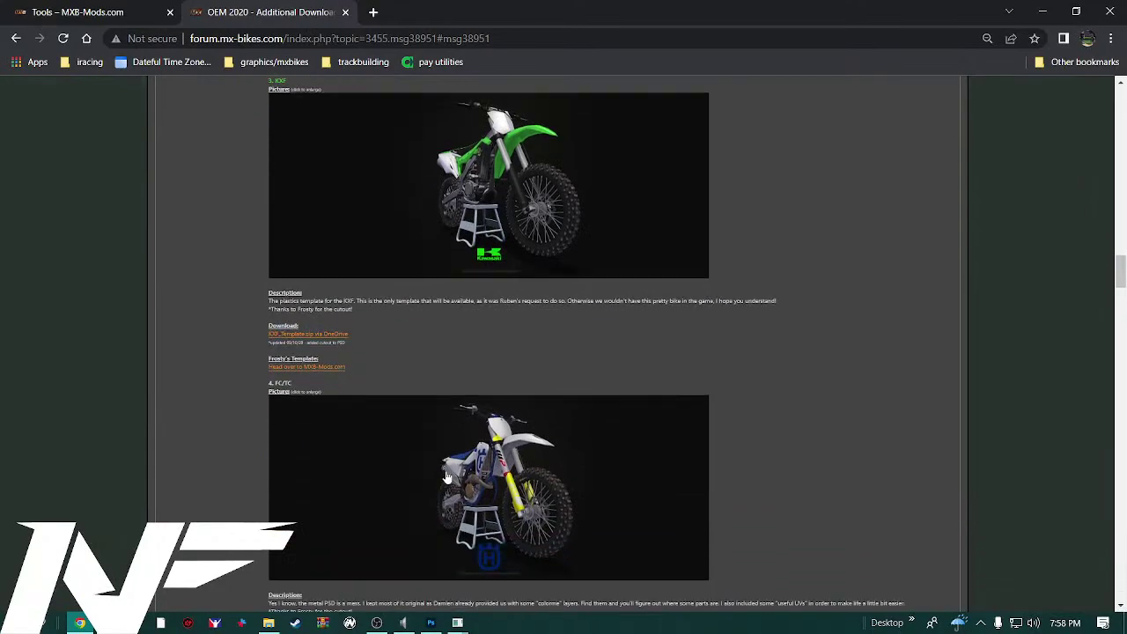
scroll(447, 476, "down", 5)
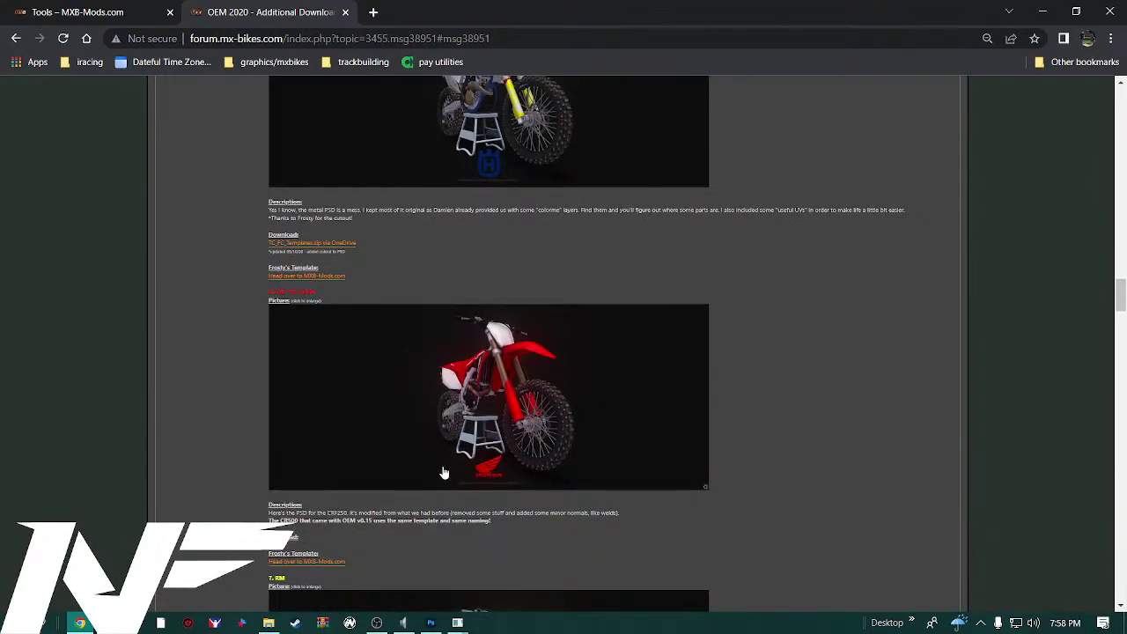
scroll(445, 472, "down", 8)
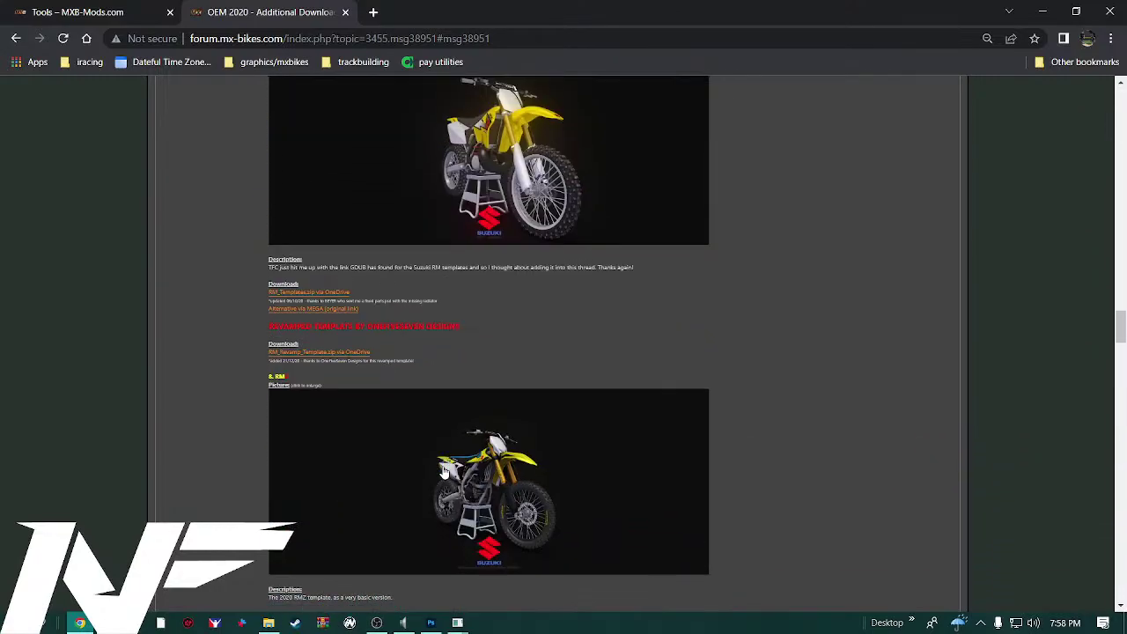
scroll(444, 472, "down", 2)
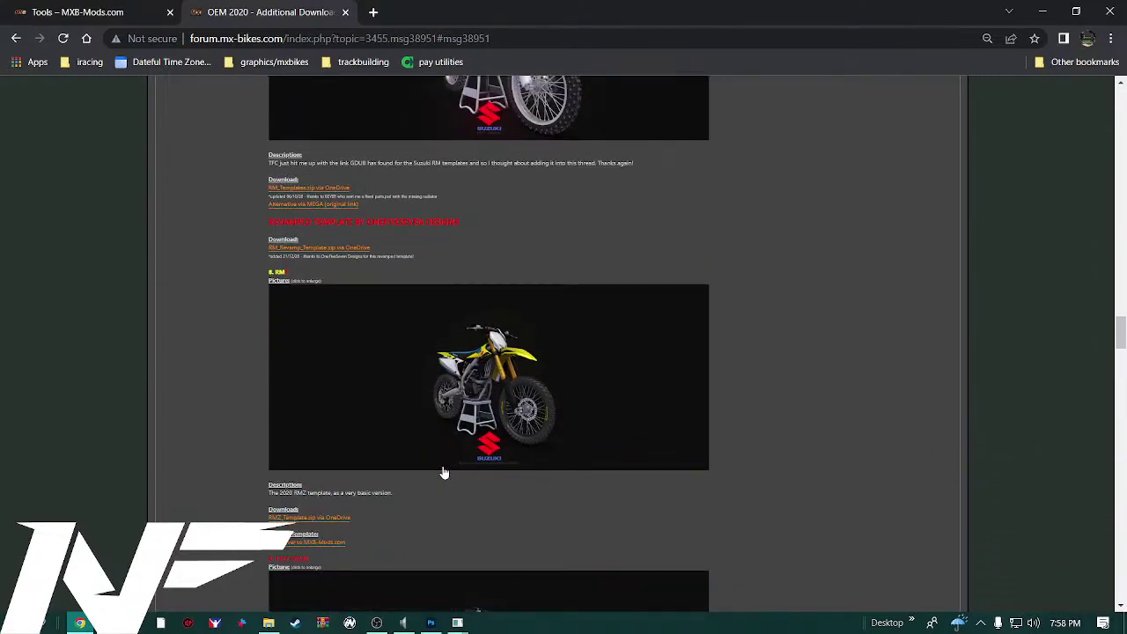
scroll(445, 473, "down", 6)
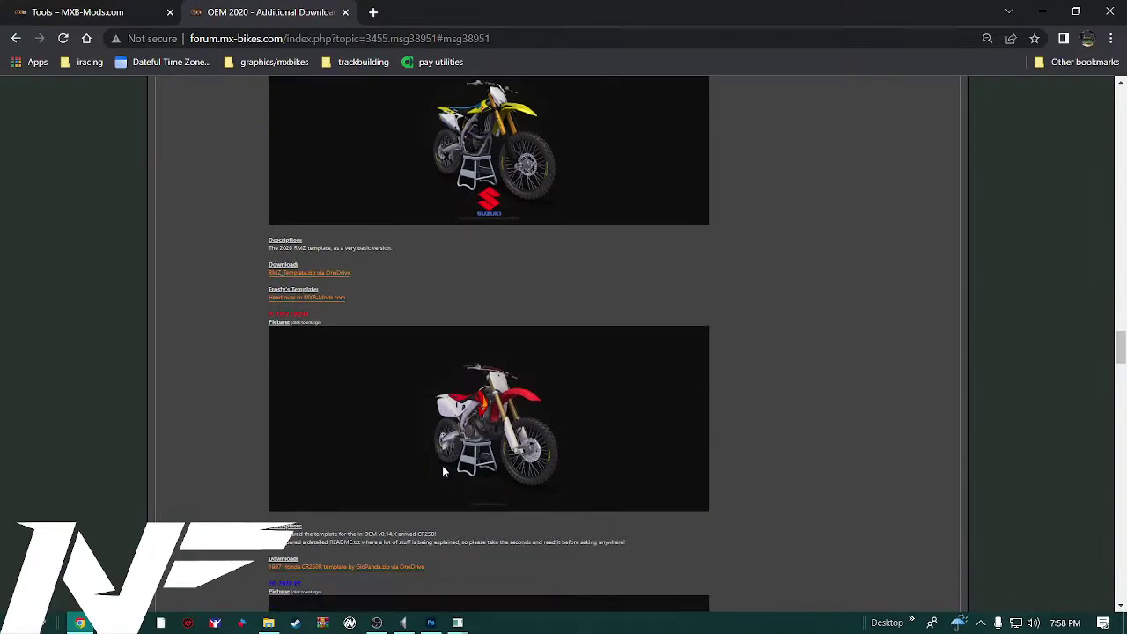
scroll(445, 472, "down", 2)
scroll(444, 473, "down", 2)
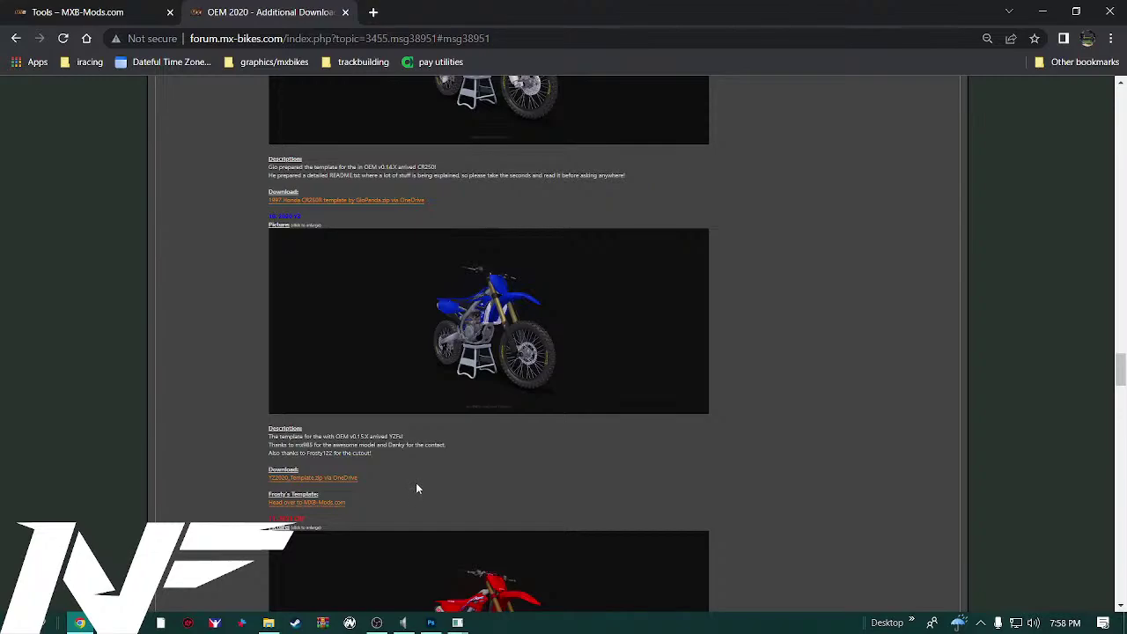
scroll(418, 488, "down", 2)
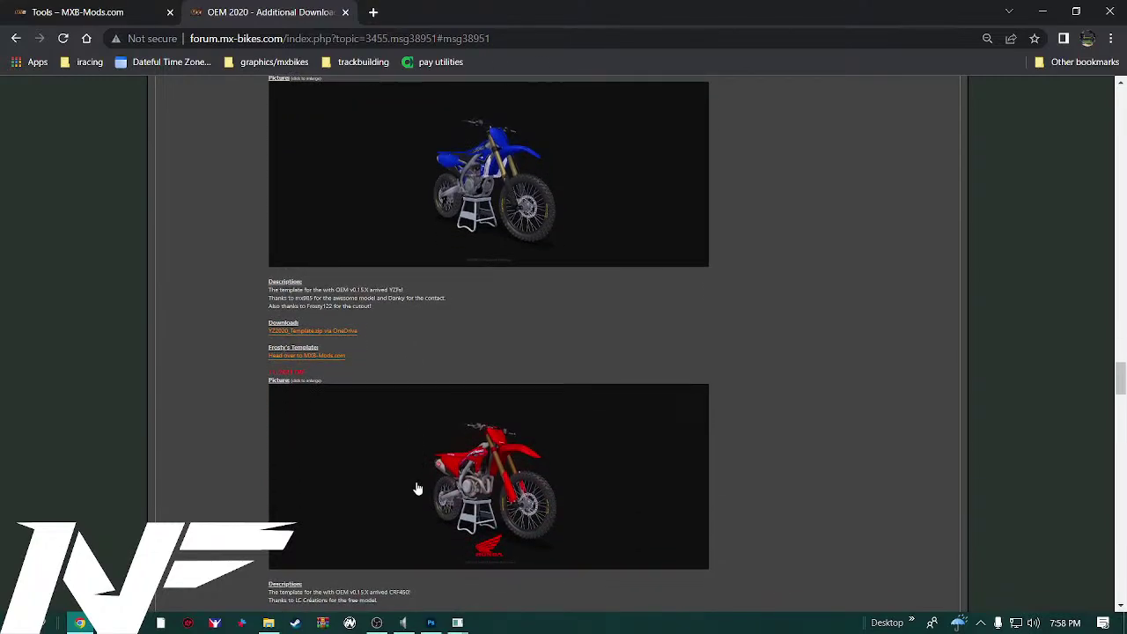
scroll(418, 488, "down", 1)
scroll(417, 488, "down", 3)
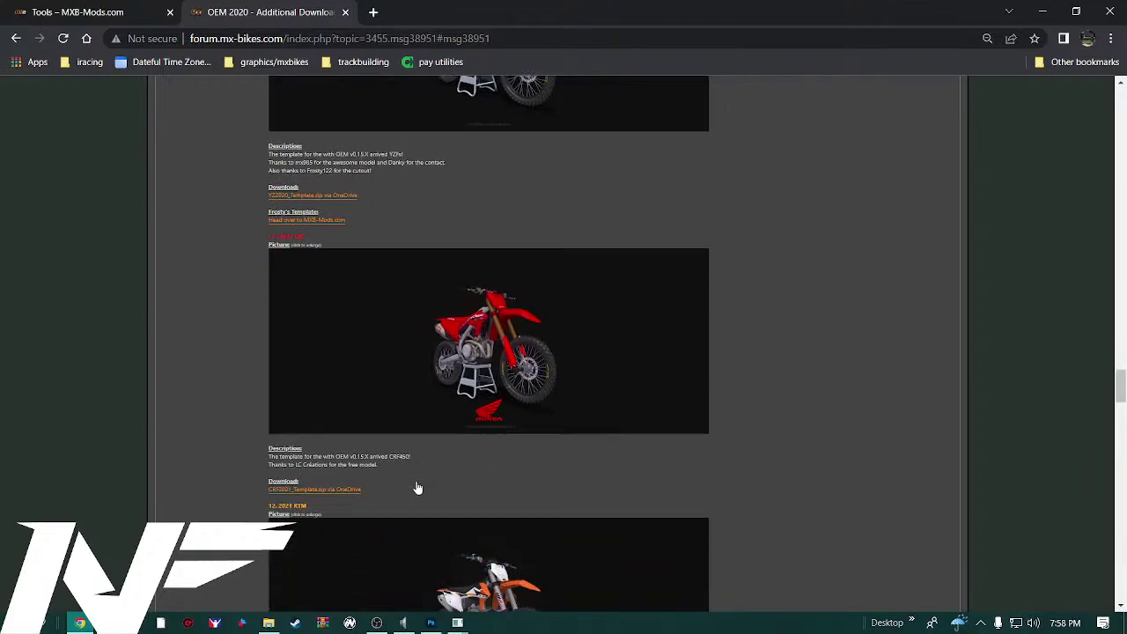
scroll(417, 487, "down", 1)
scroll(417, 488, "down", 4)
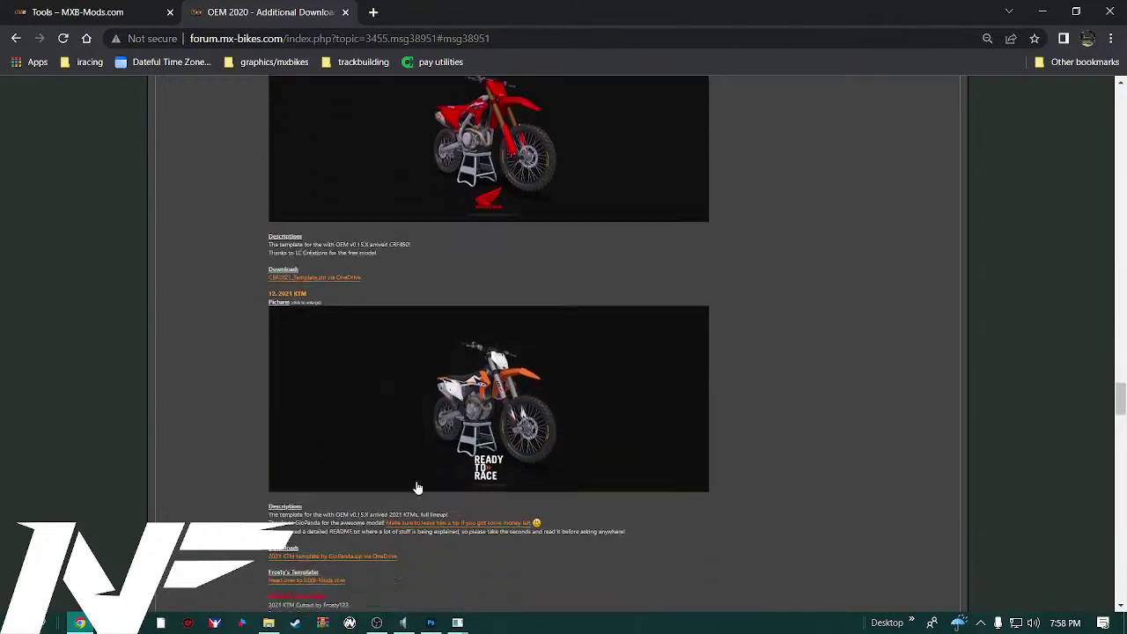
scroll(417, 488, "down", 1)
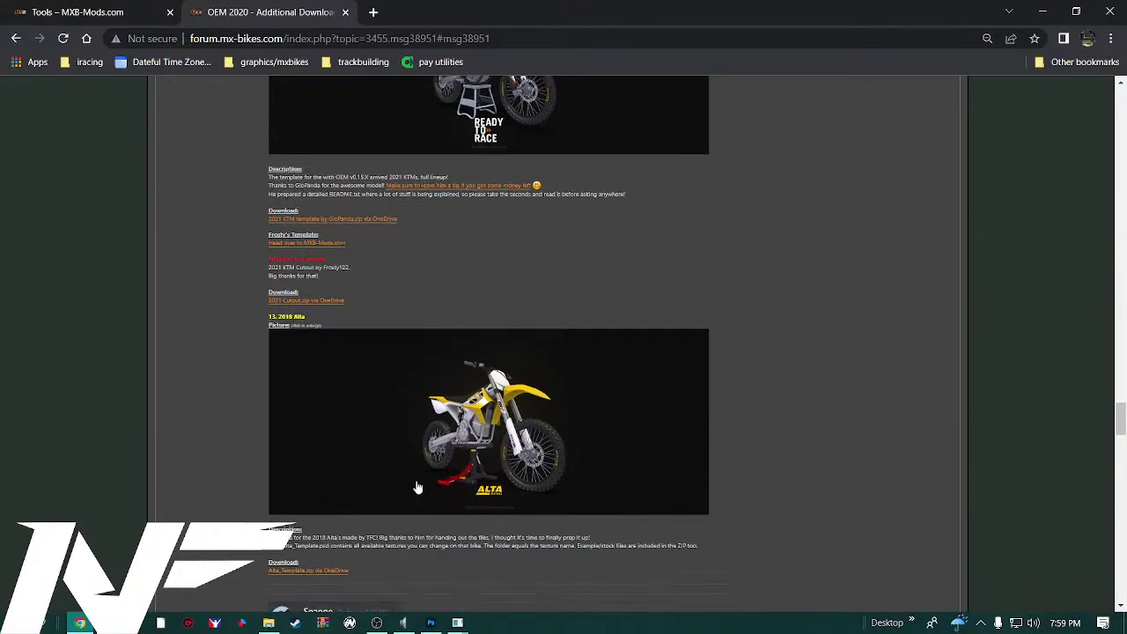
scroll(418, 487, "down", 4)
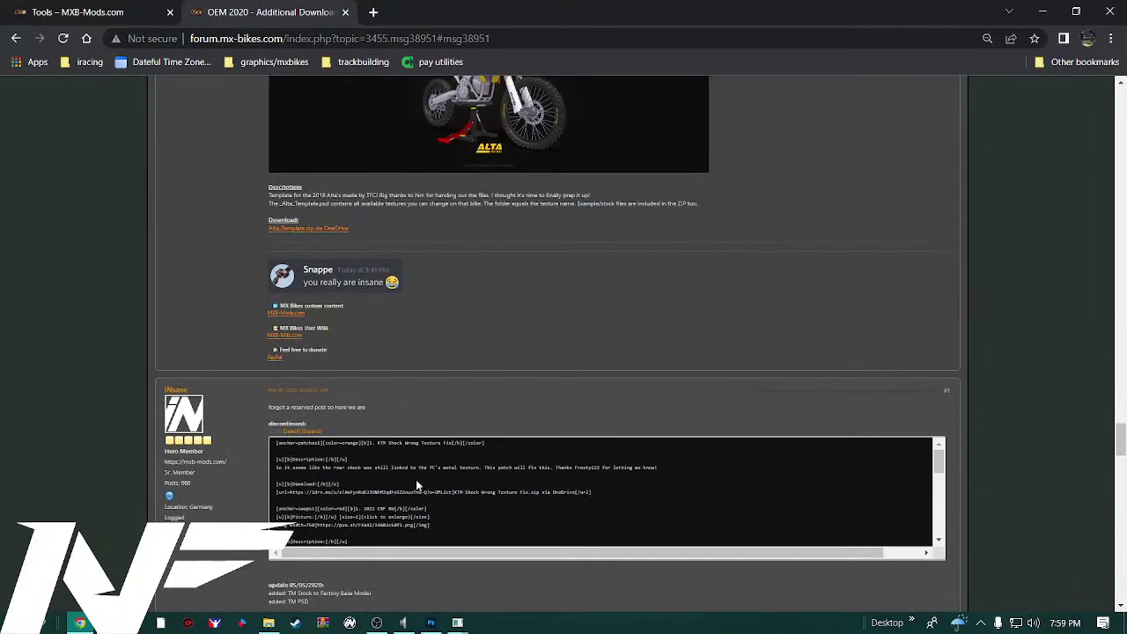
Return to the 2020 YZ entry and open its Frosty's Template page on MXB-Mods
scroll(415, 479, "up", 8)
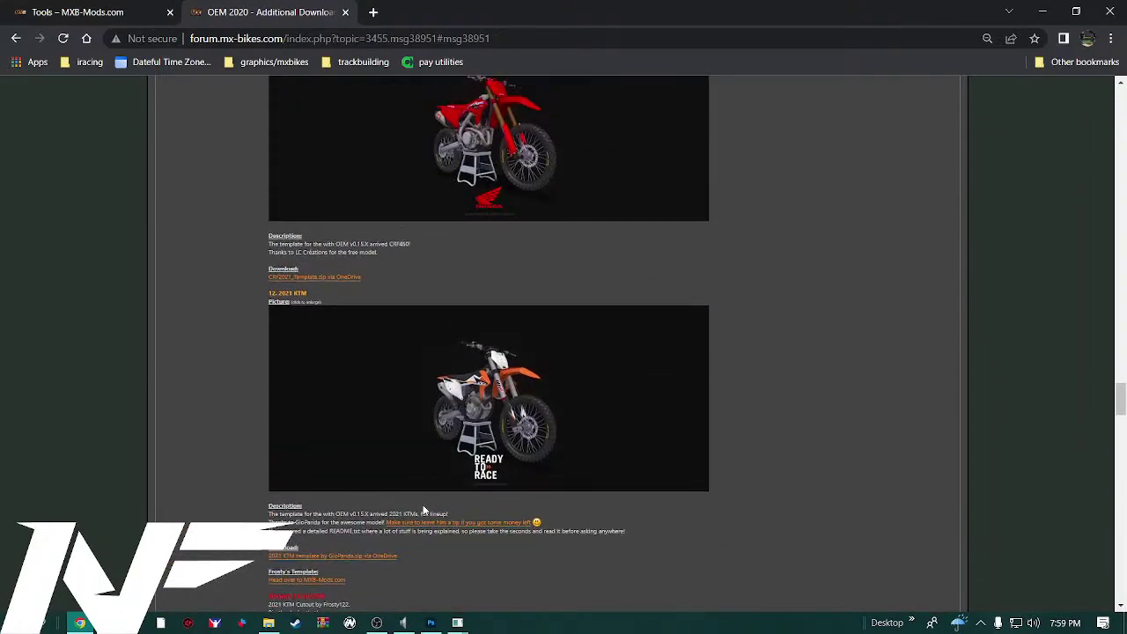
scroll(422, 511, "down", 1)
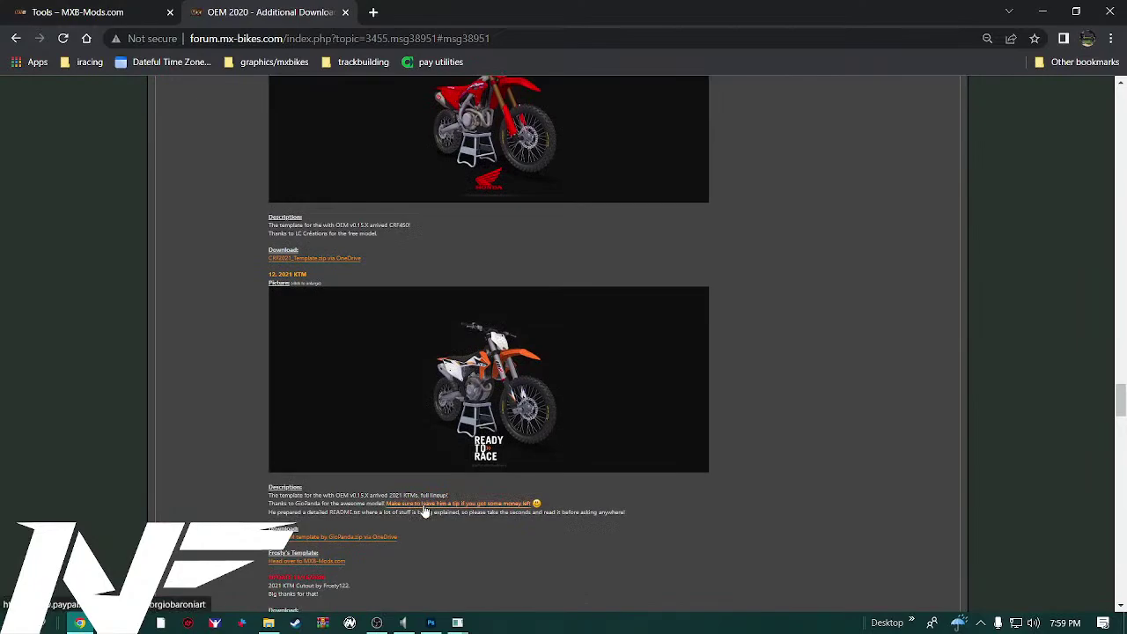
scroll(424, 512, "up", 4)
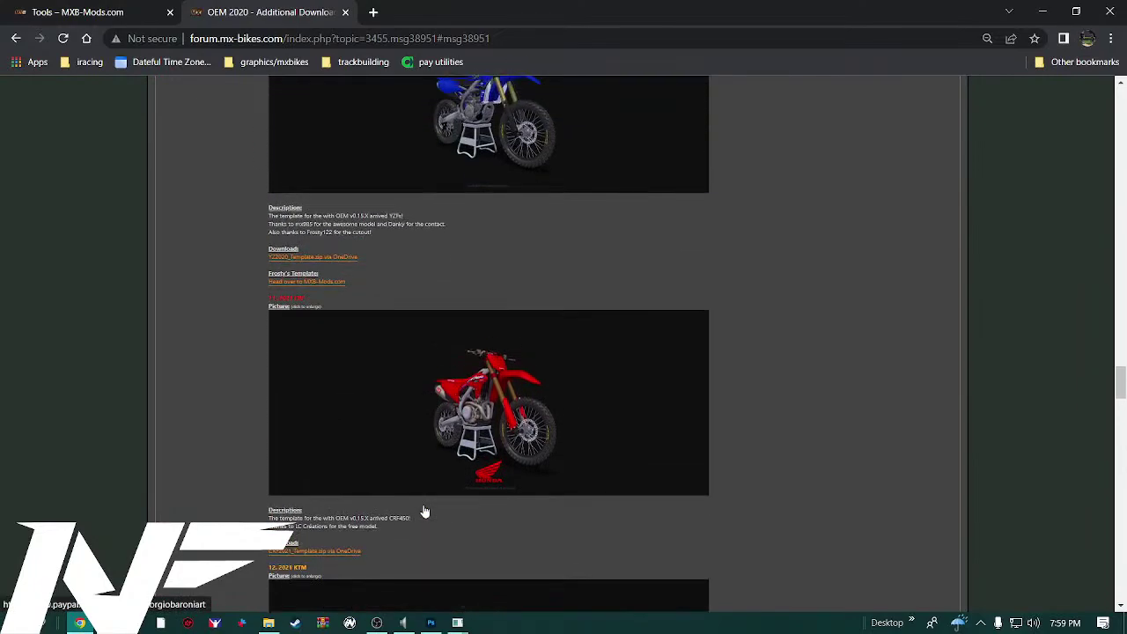
scroll(423, 512, "up", 1)
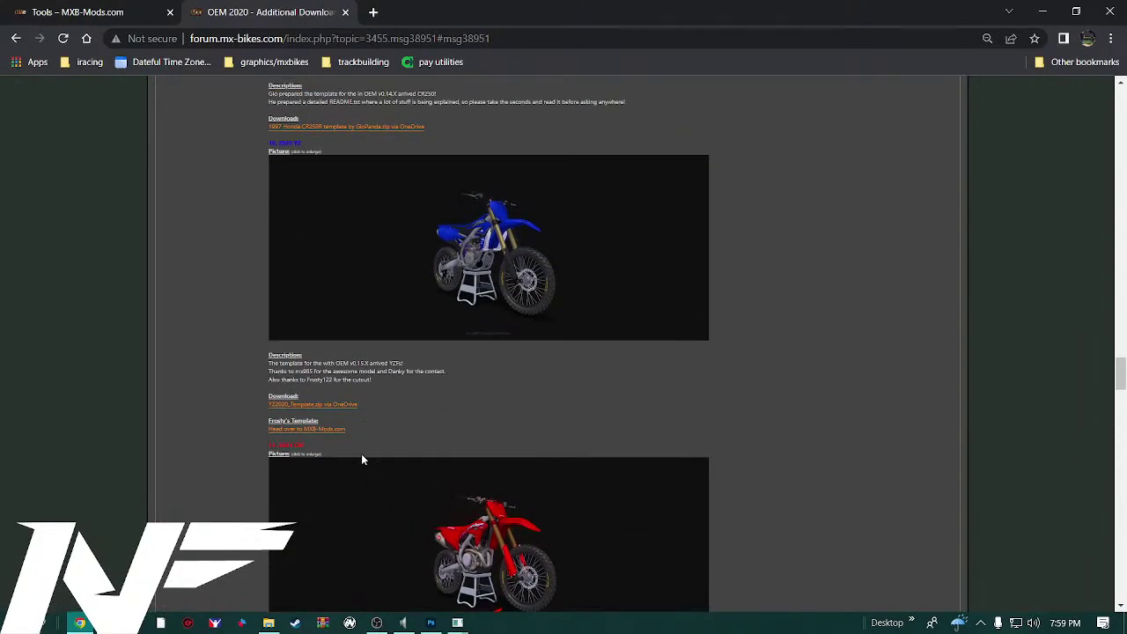
left_click(299, 429)
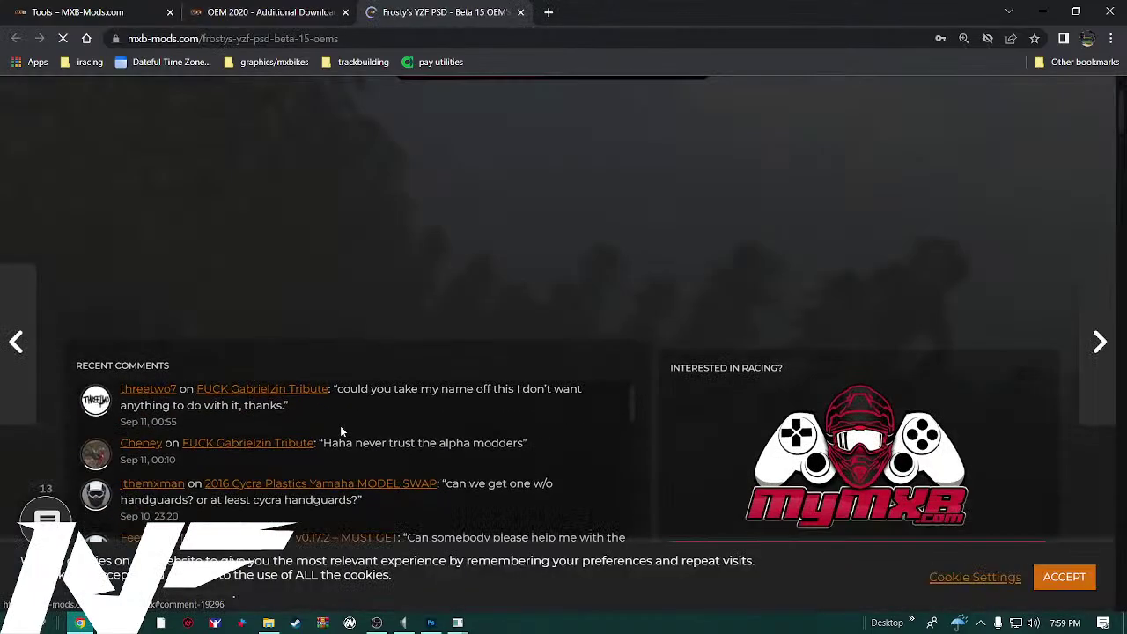
Examine the Frosty's YZF PSD – Beta 15 OEM's page, including its texture preview, description and downloads section
scroll(698, 509, "down", 2)
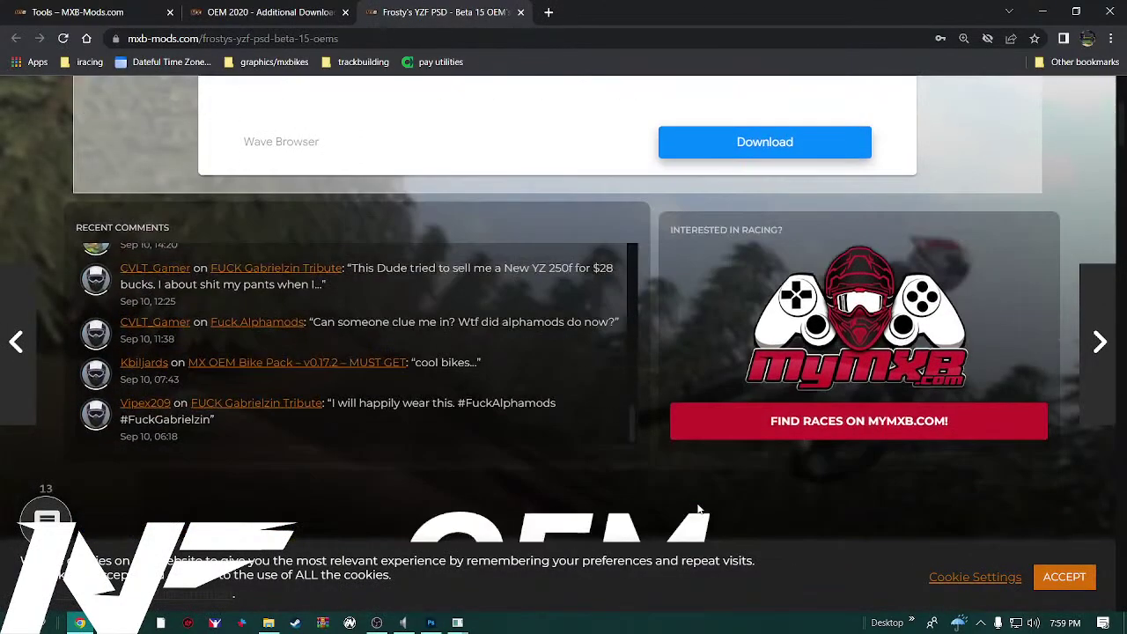
scroll(698, 509, "down", 10)
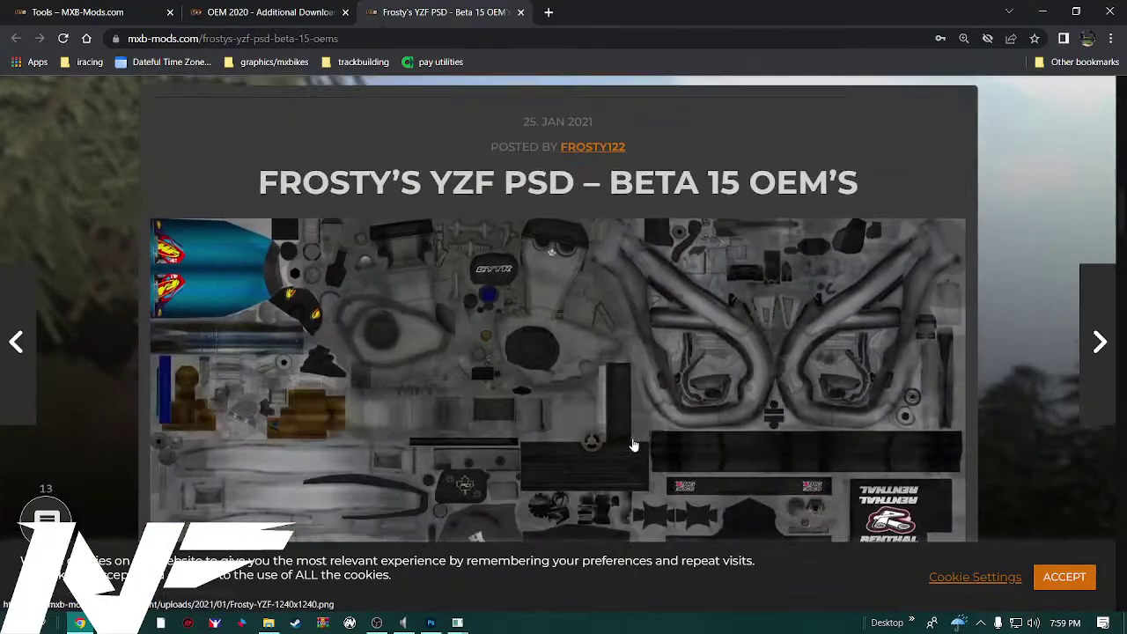
scroll(634, 444, "down", 5)
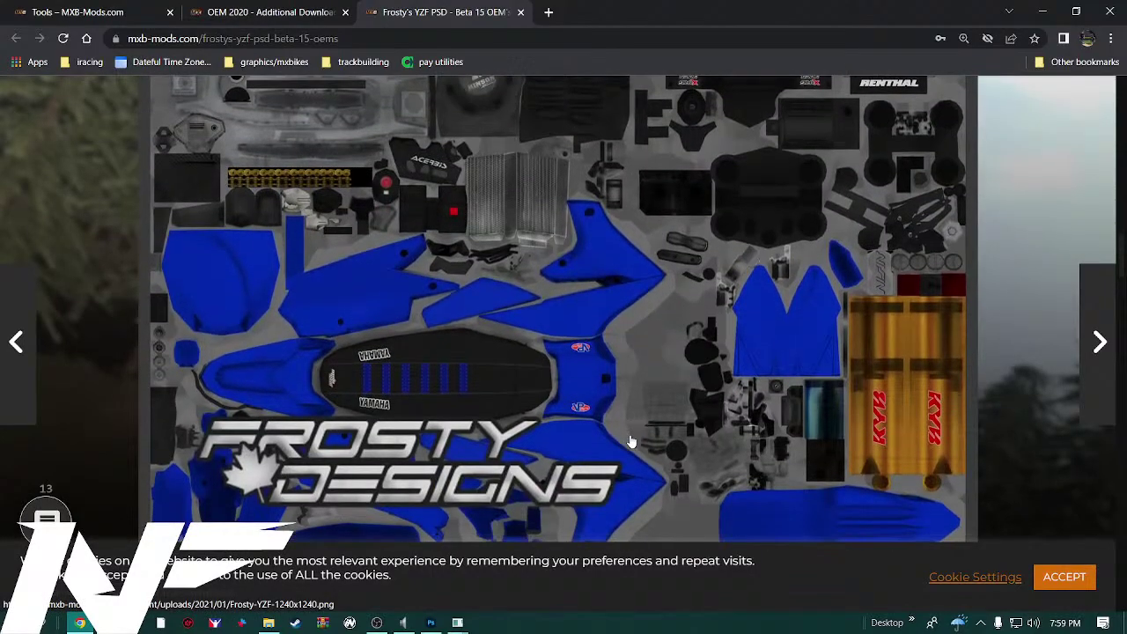
scroll(631, 442, "down", 2)
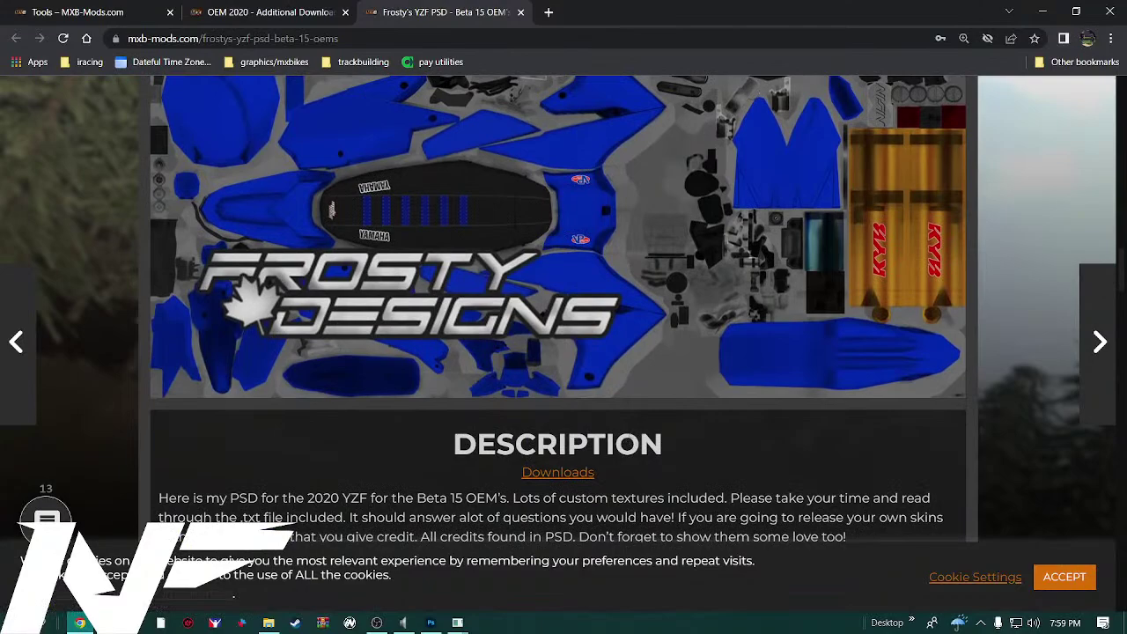
scroll(620, 435, "down", 4)
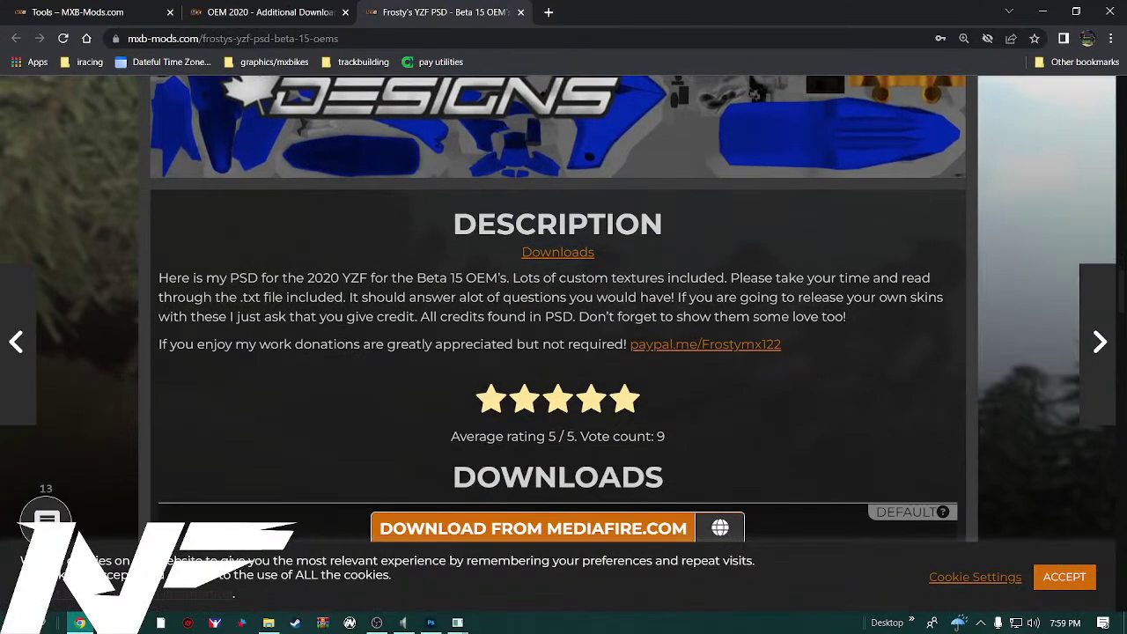
Examine the download section of the Frosty's YZF PSD page and read through the comments below it
scroll(621, 442, "down", 3)
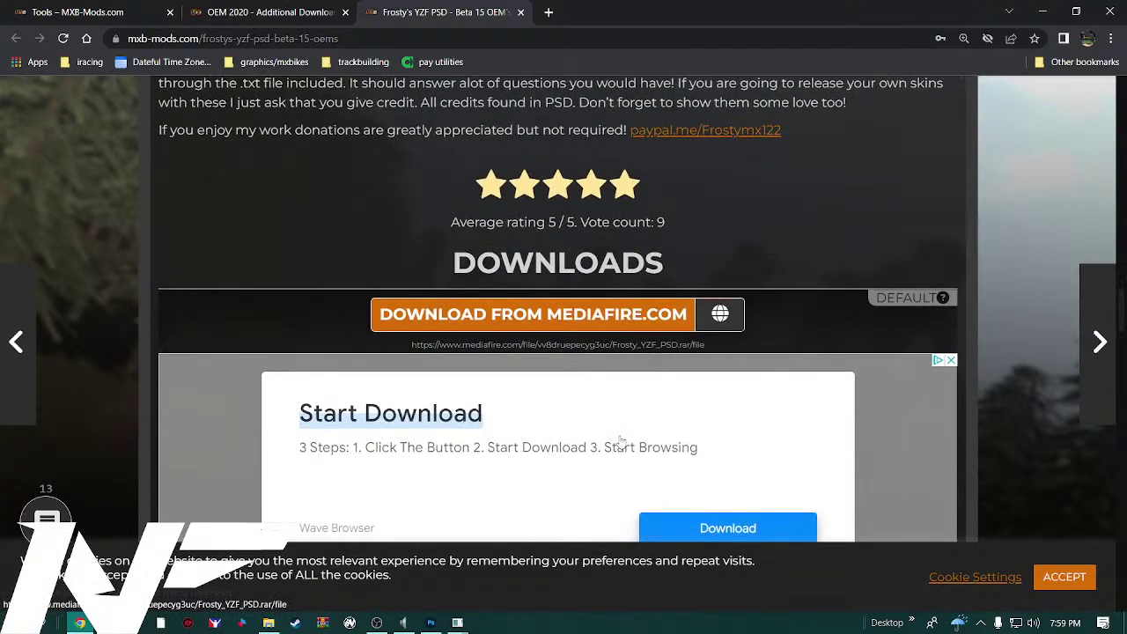
scroll(621, 442, "down", 3)
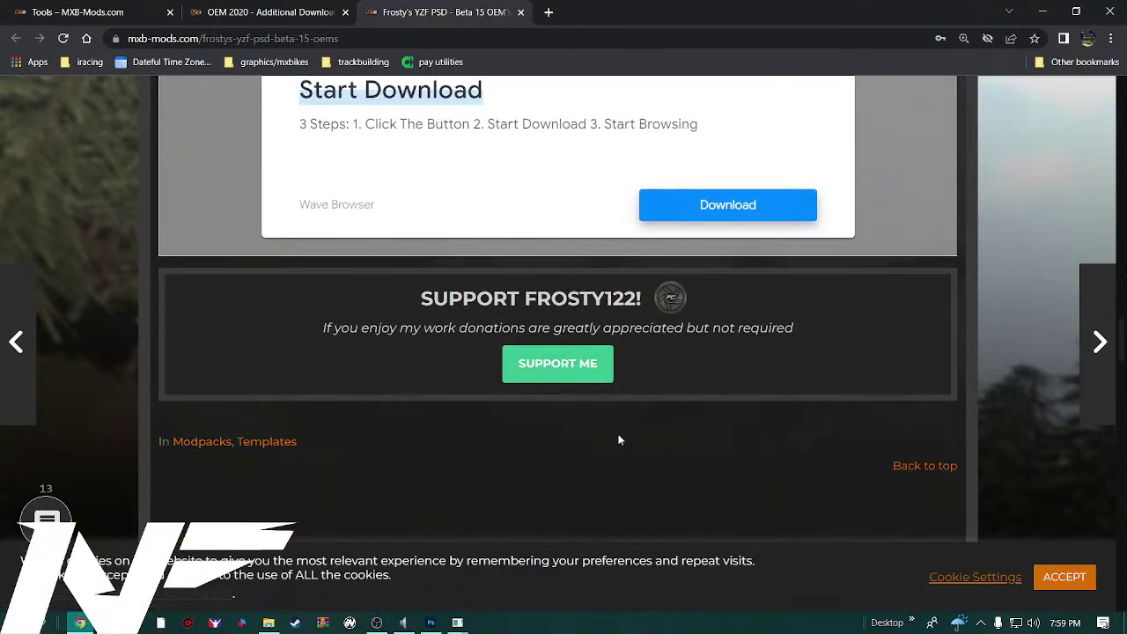
scroll(619, 440, "down", 5)
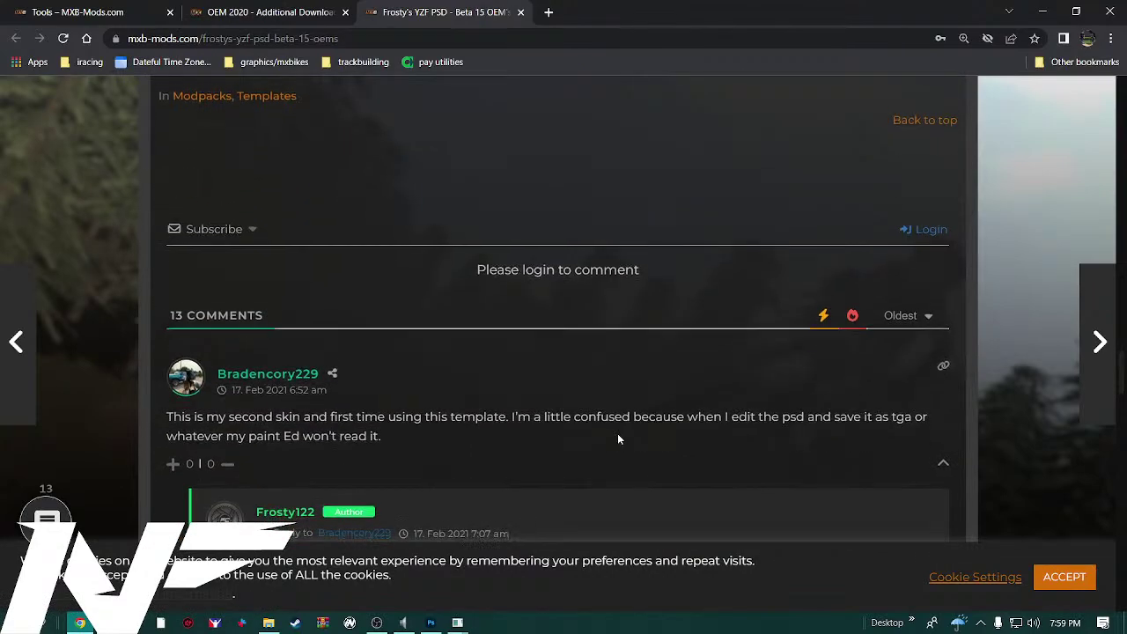
scroll(619, 440, "down", 1)
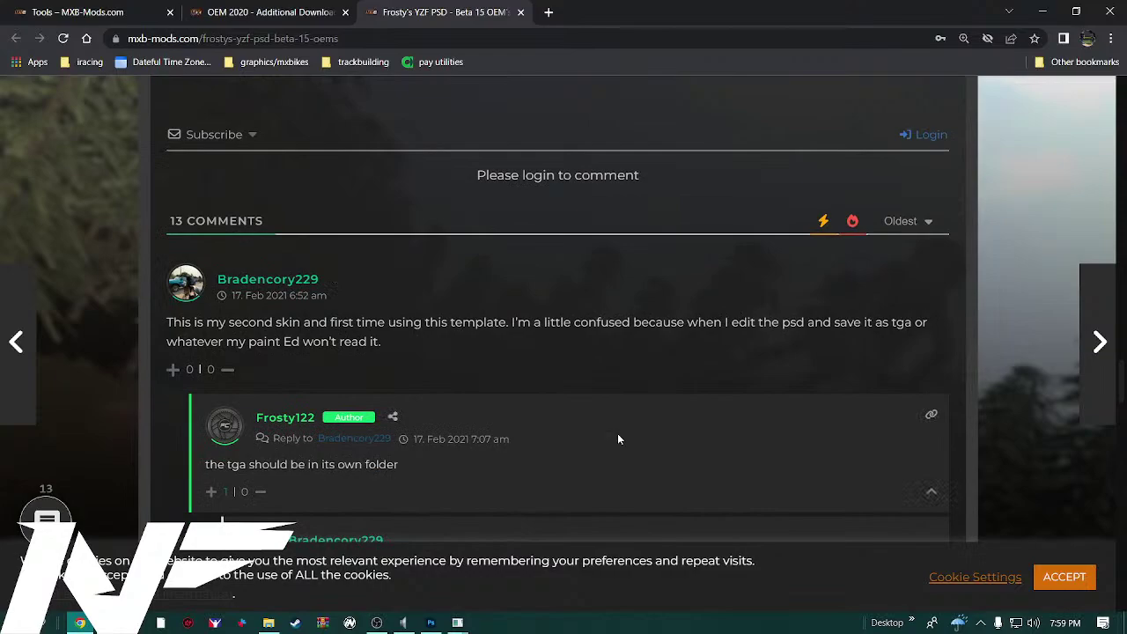
scroll(537, 428, "down", 4)
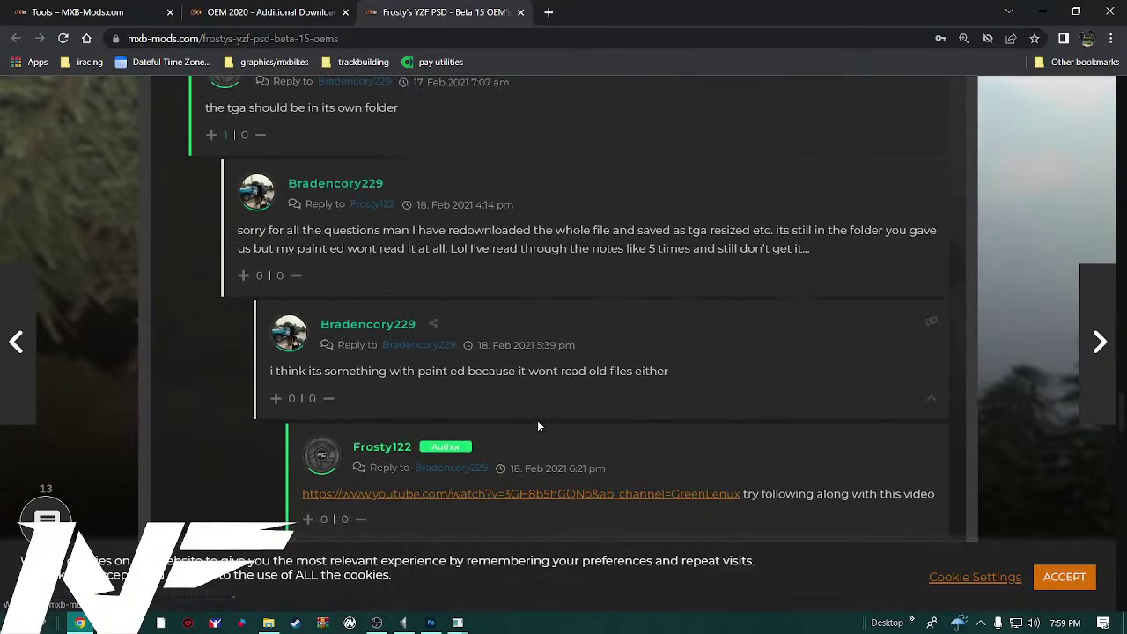
scroll(538, 427, "down", 5)
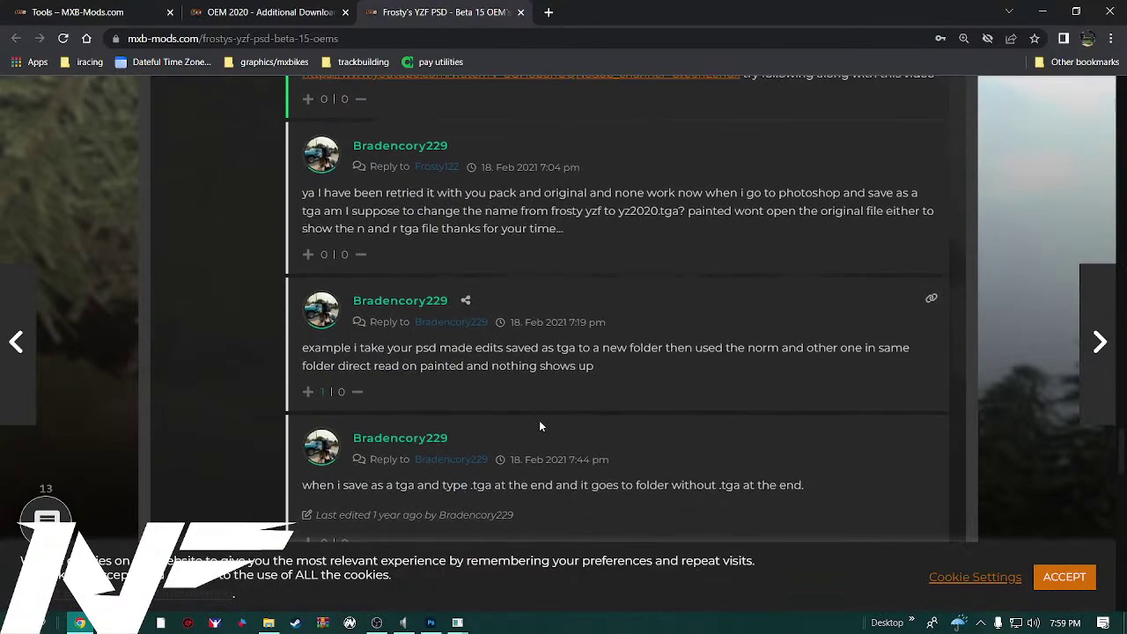
scroll(539, 426, "down", 7)
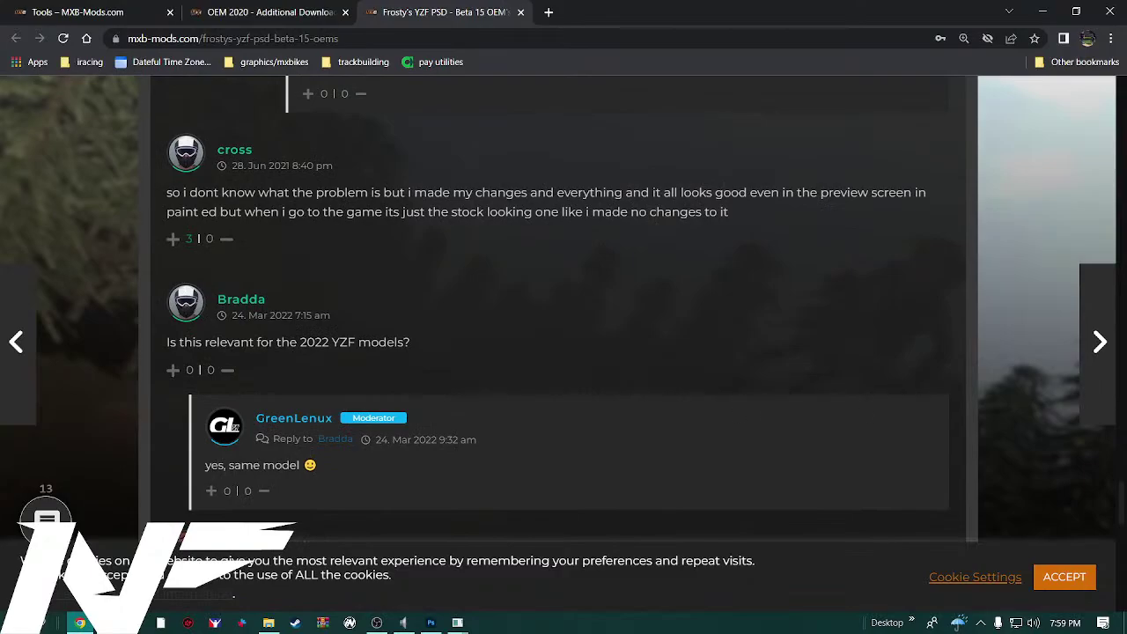
Open the MediaFire download page for the Frosty YZF PSD template and dismiss its cookie notice
left_click_drag(1120, 493, 1120, 313)
left_click(607, 222)
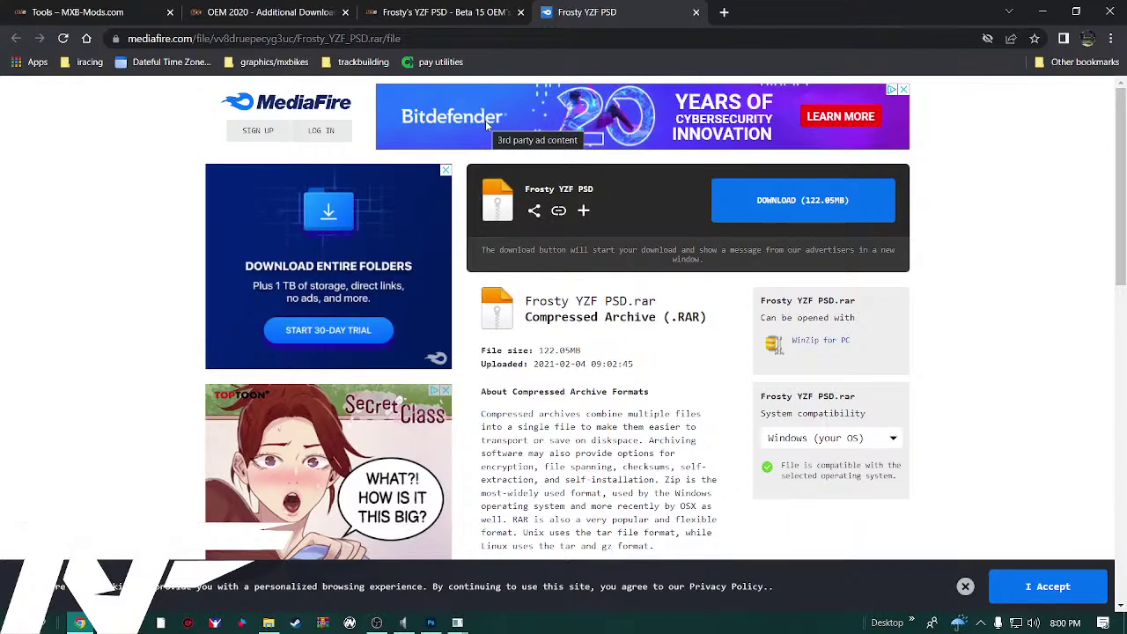
left_click(458, 622)
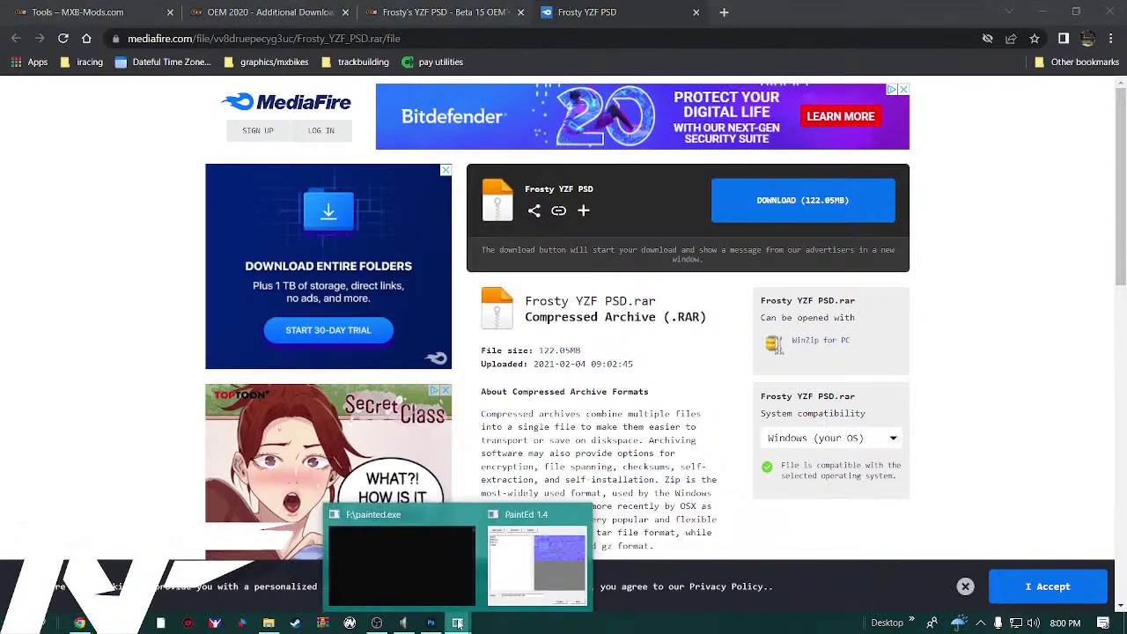
left_click(537, 559)
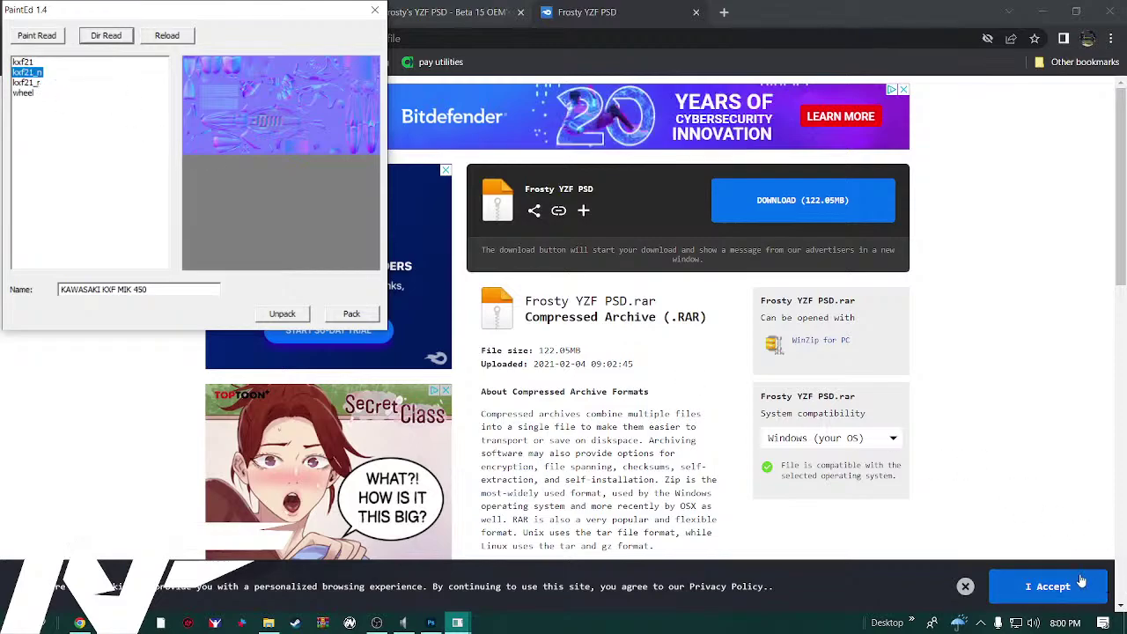
left_click(965, 587)
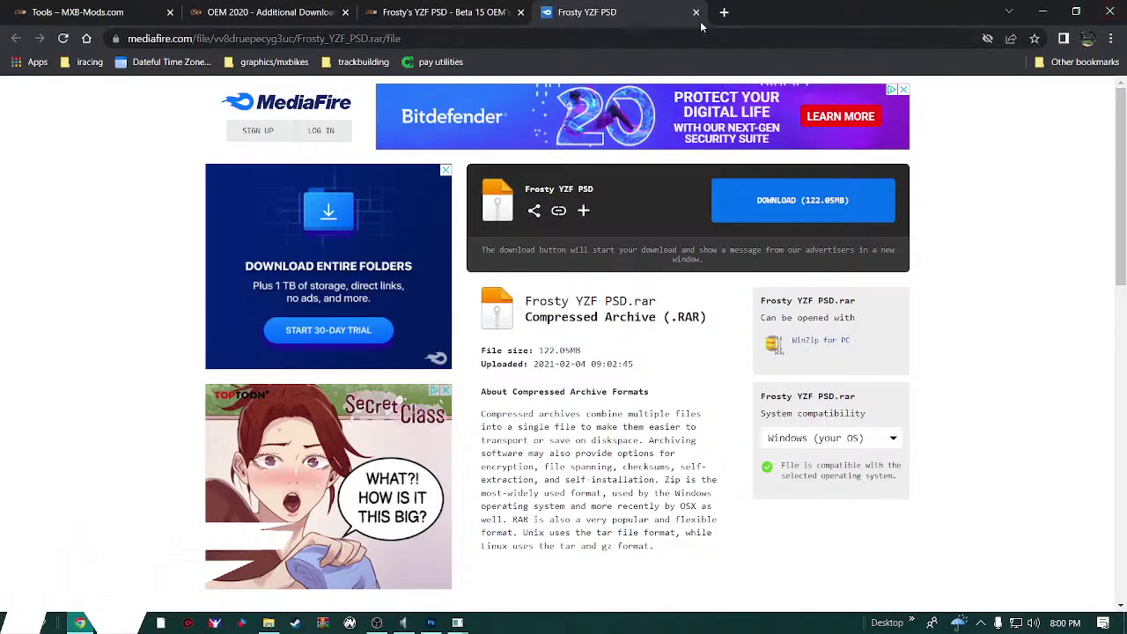
Close all open browser tabs and the Downloads folder window to uncover the PaintEd window
left_click(169, 13)
left_click(170, 13)
left_click(170, 14)
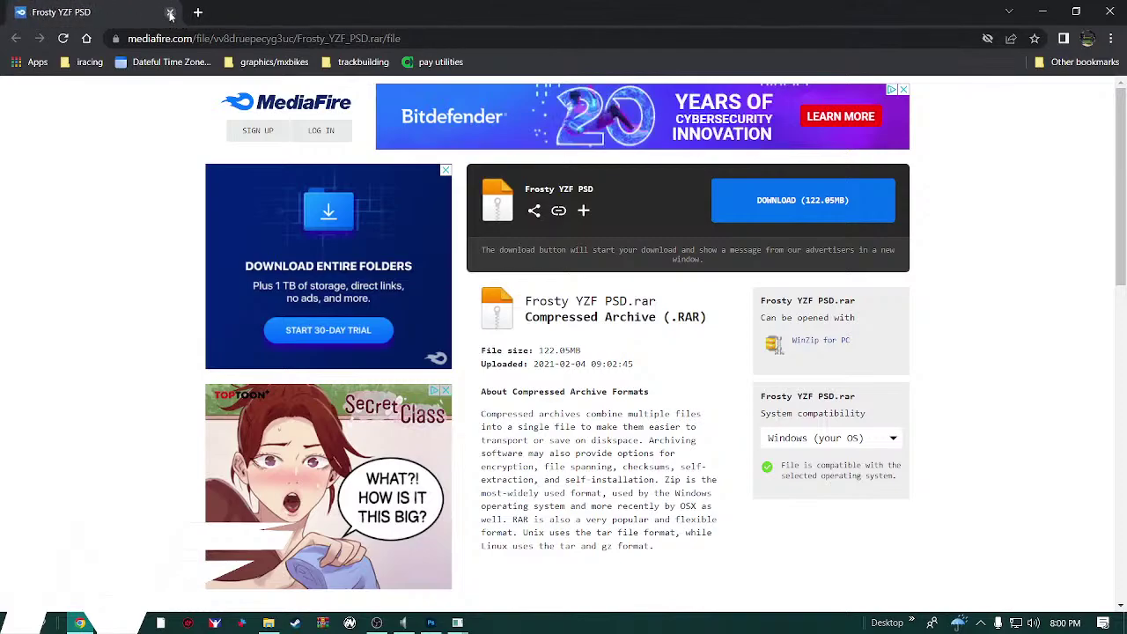
left_click(170, 13)
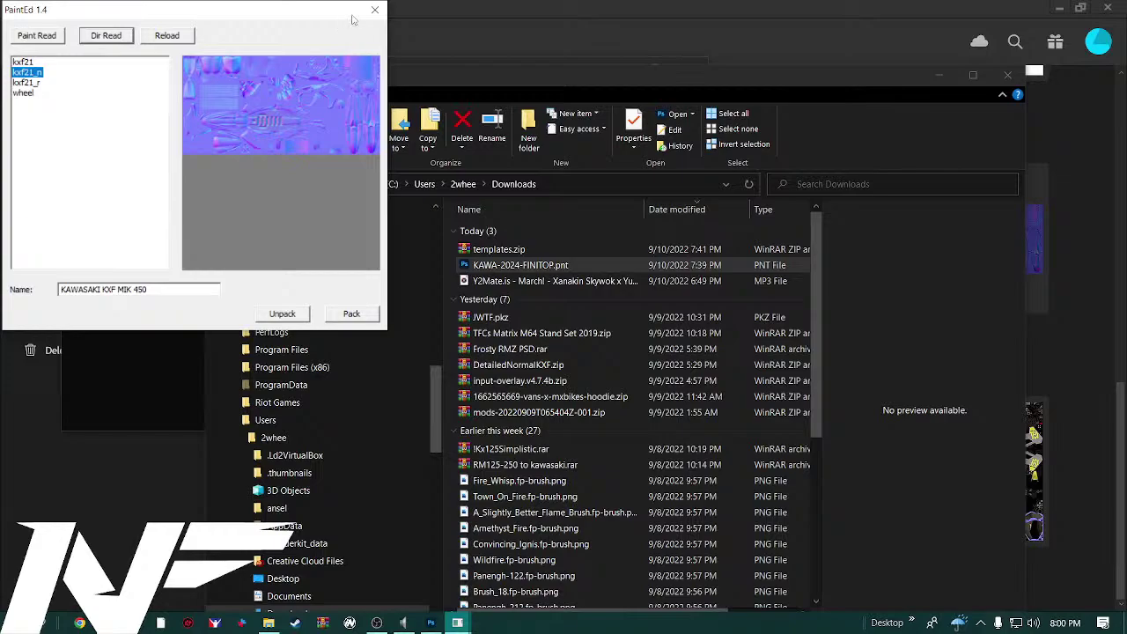
left_click(996, 79)
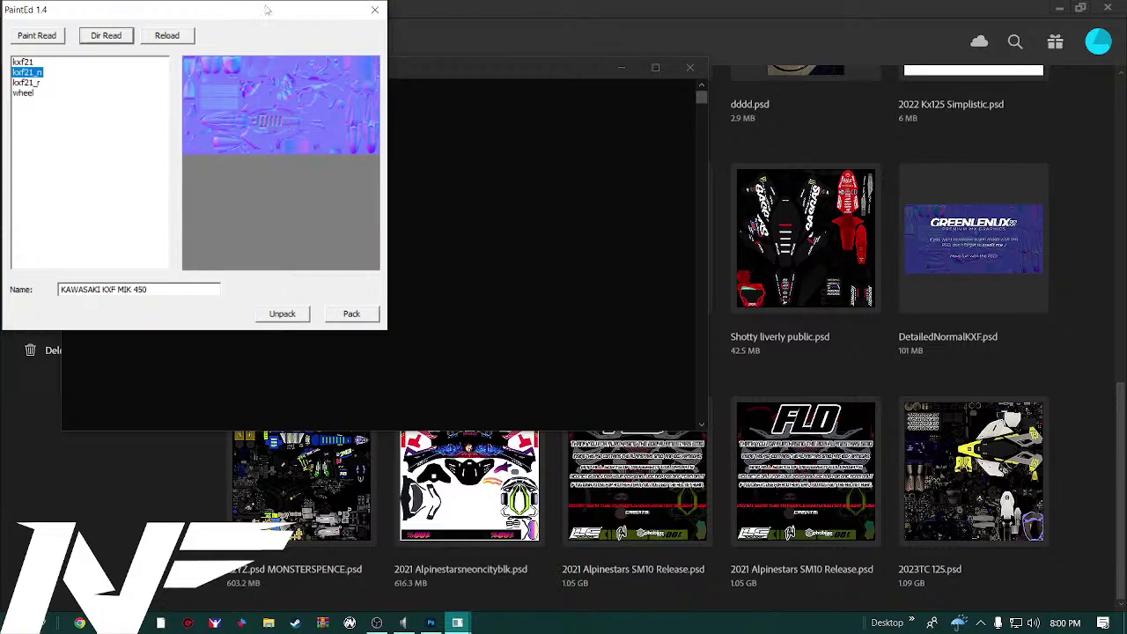
Move the PaintEd and painted.exe windows apart and preview the kxf21 texture
mouse_move(267, 10)
left_mouse_down()
mouse_move(328, 58)
mouse_move(519, 155)
mouse_move(564, 154)
left_mouse_up()
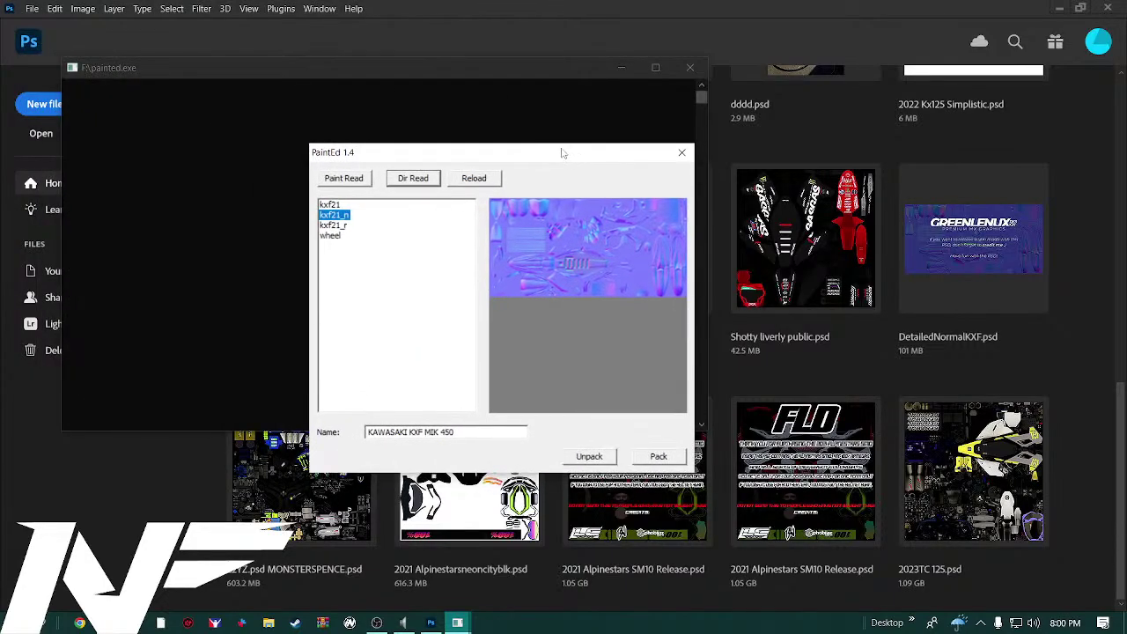
mouse_move(339, 70)
left_mouse_down()
mouse_move(587, 114)
mouse_move(697, 219)
mouse_move(628, 329)
left_mouse_up()
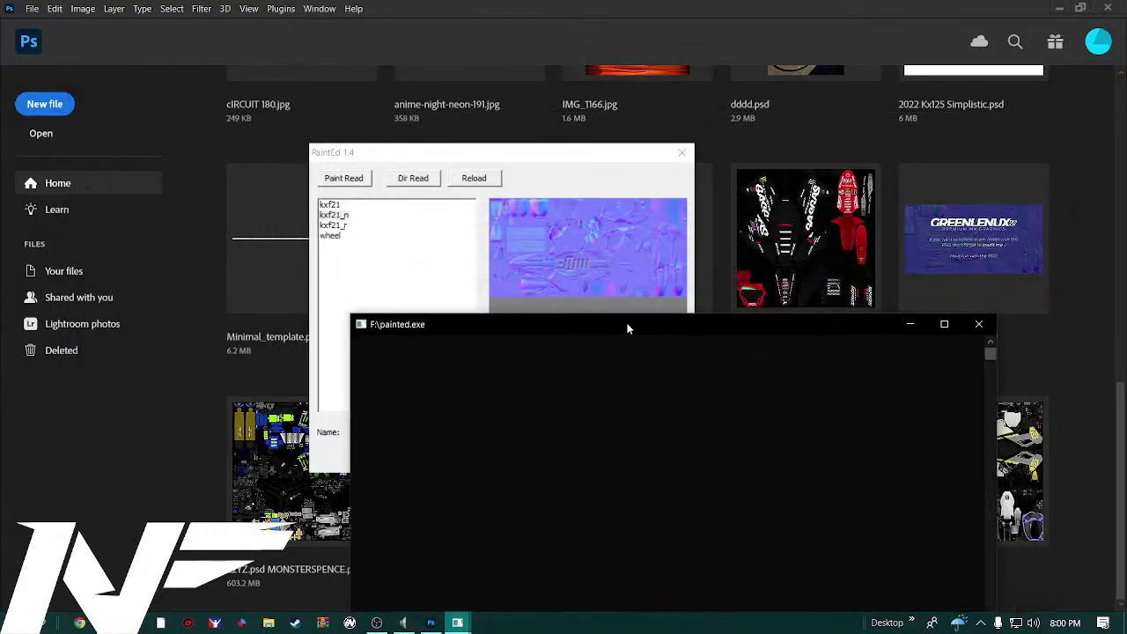
left_click(331, 205)
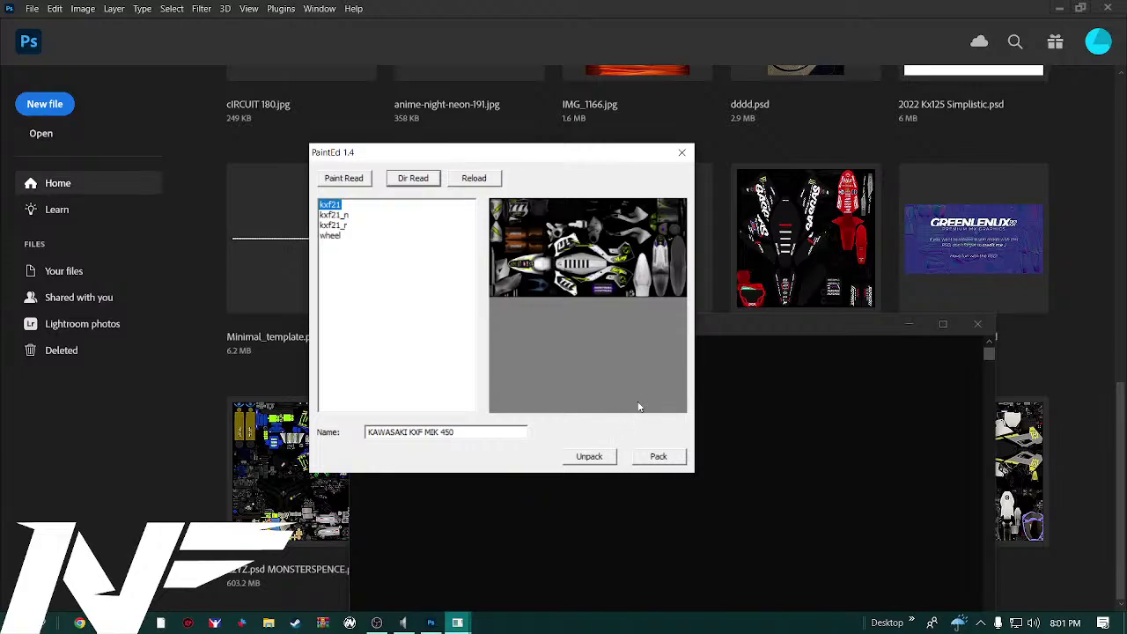
Start unpacking the paint and browse to the 1Mx Bikes Painting folder on Local Disk (F:) for the textures
left_click(608, 457)
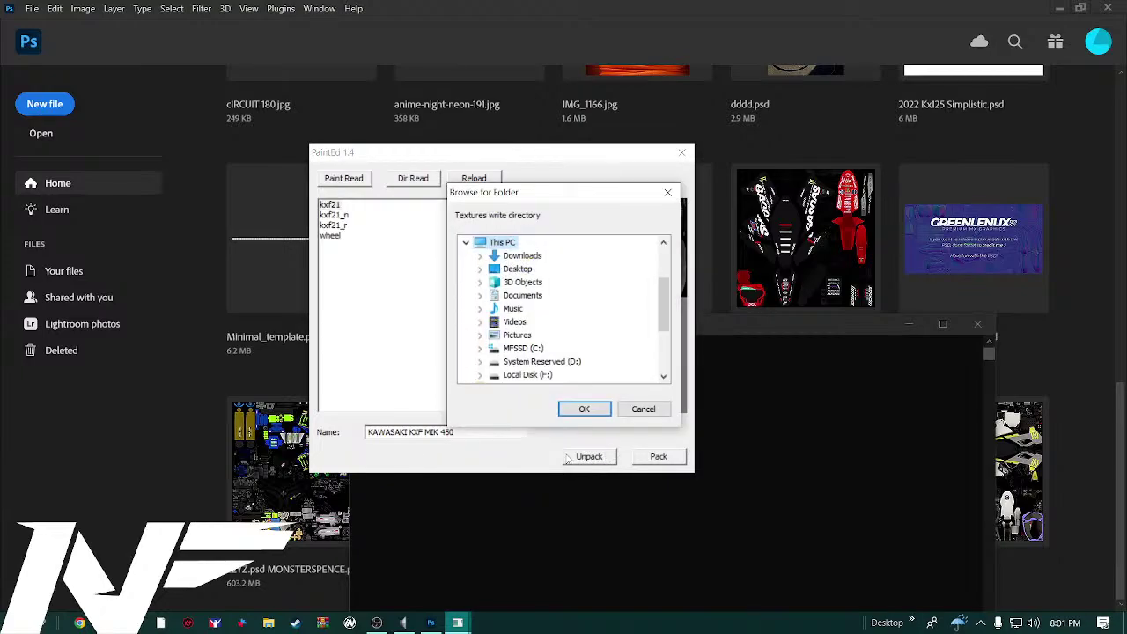
left_click(528, 299)
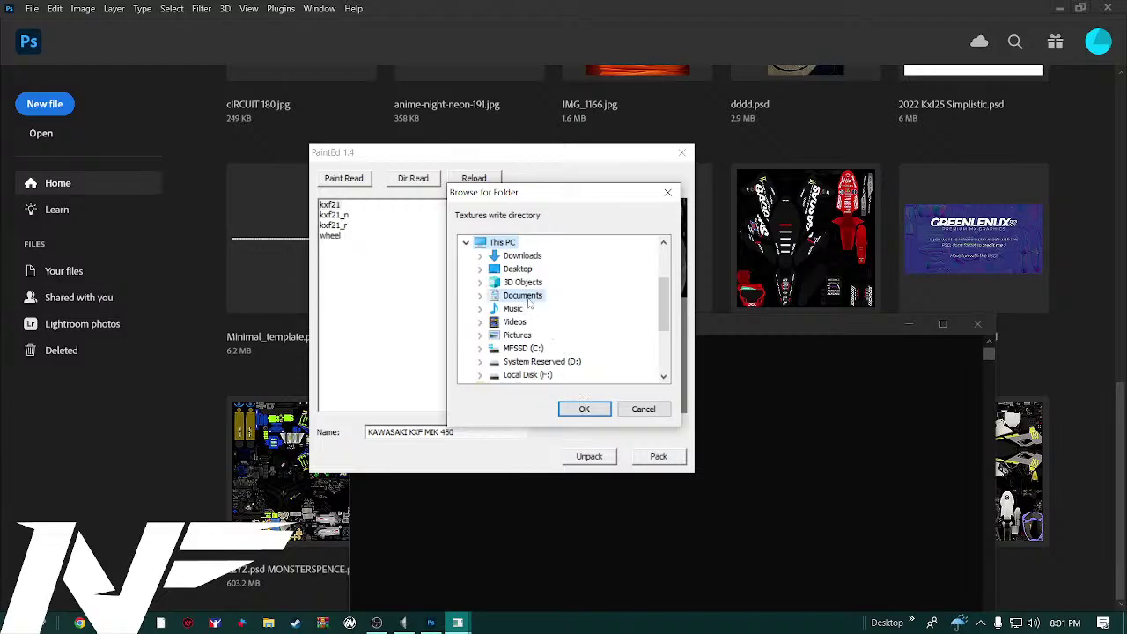
left_click(481, 297)
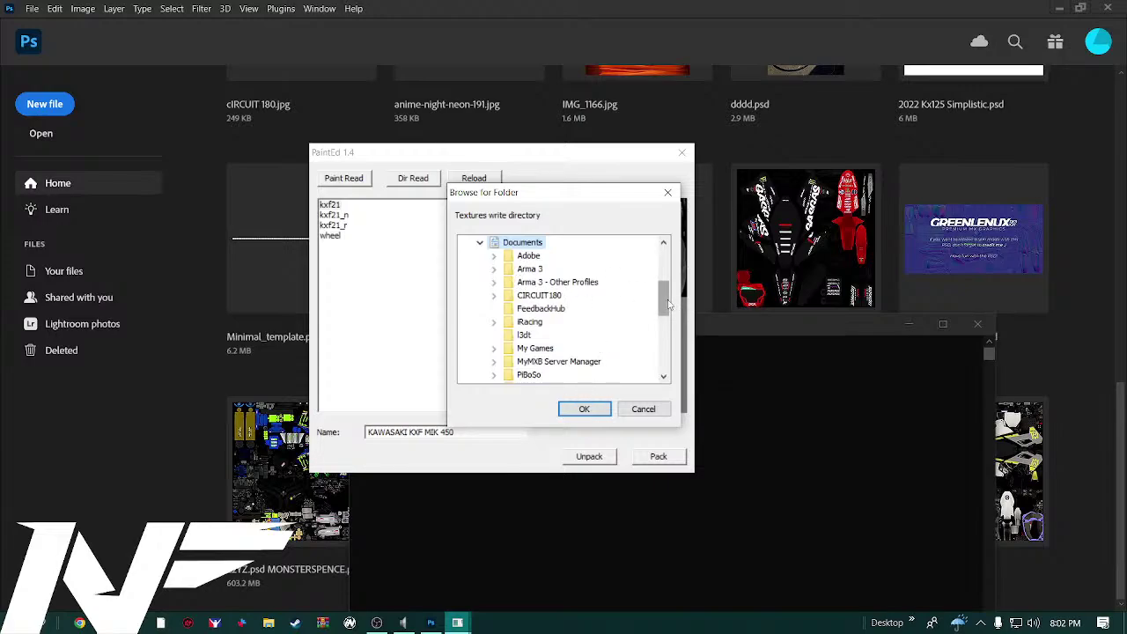
left_click_drag(665, 300, 647, 366)
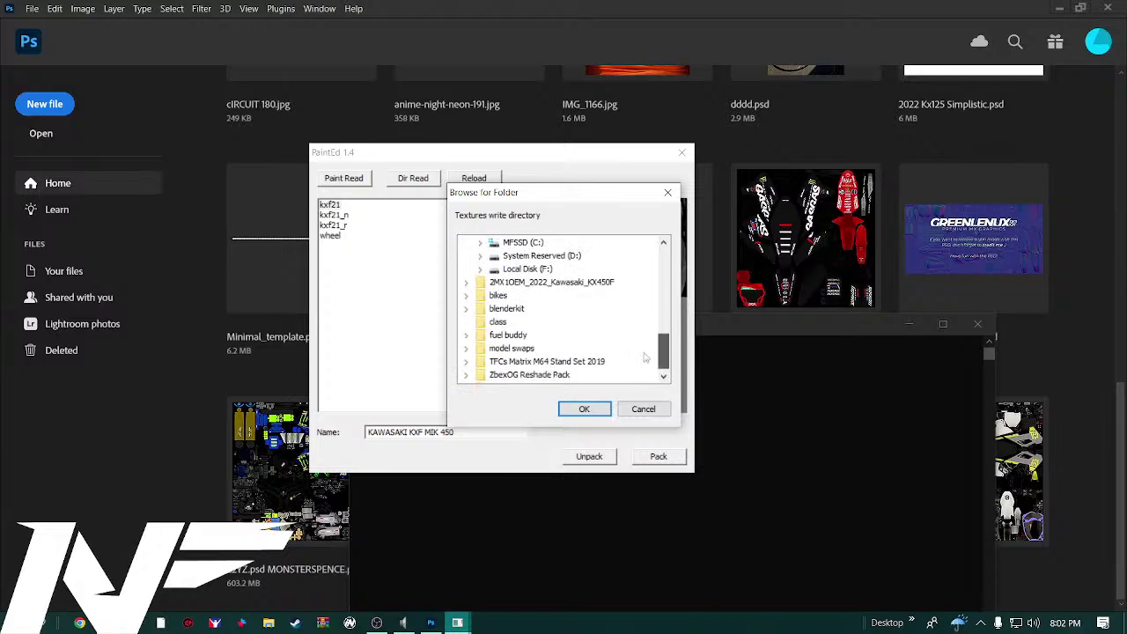
scroll(607, 326, "up", 3)
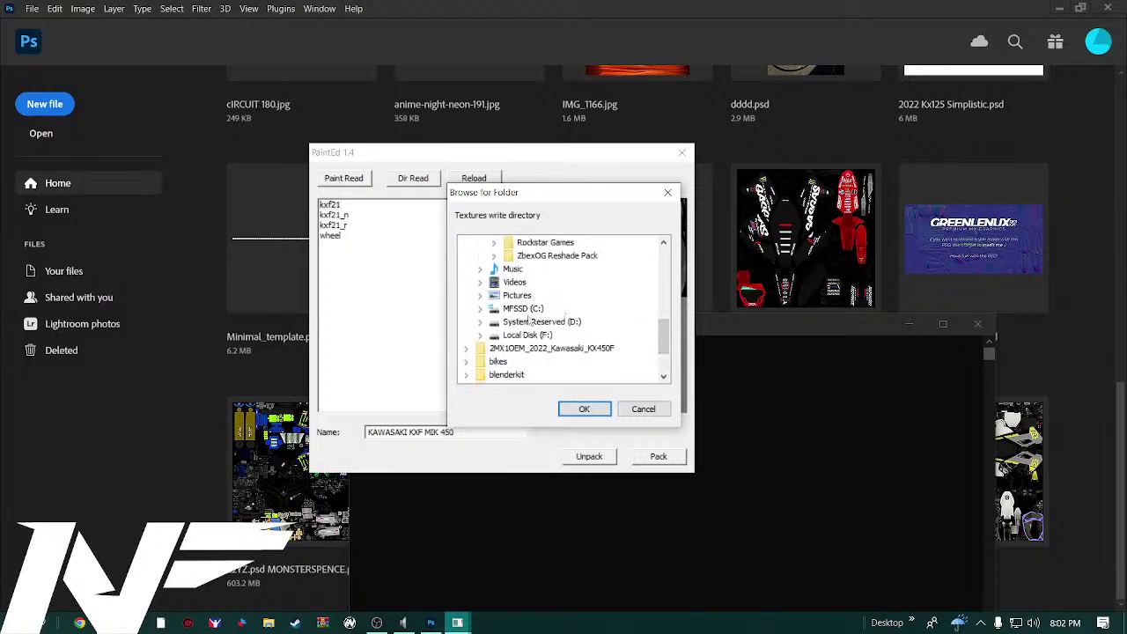
left_click(522, 335)
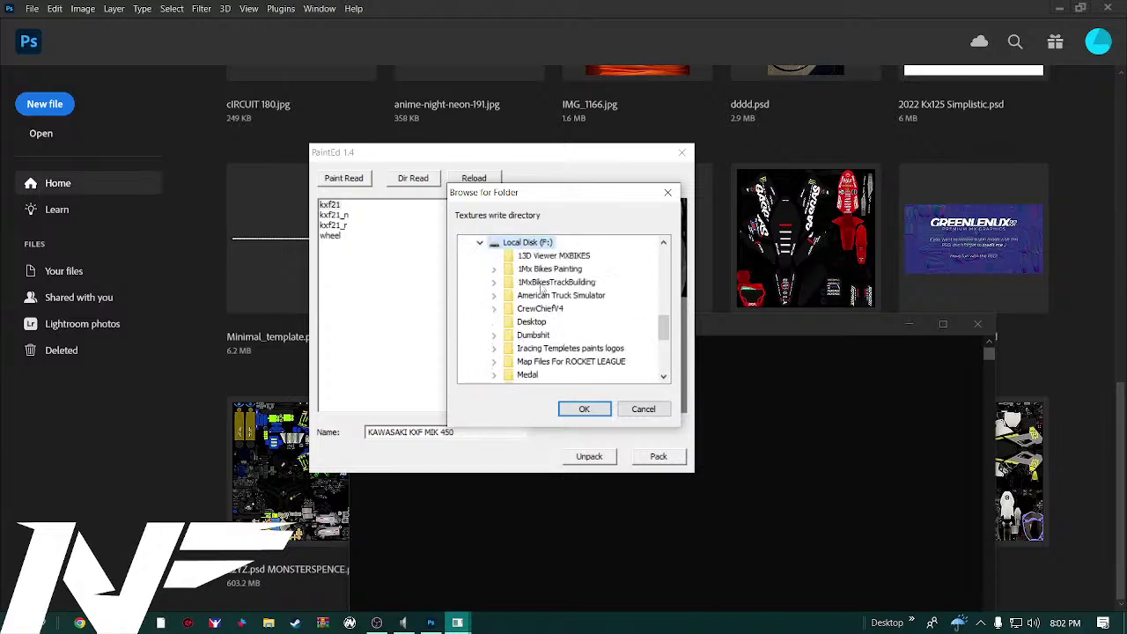
left_click(542, 258)
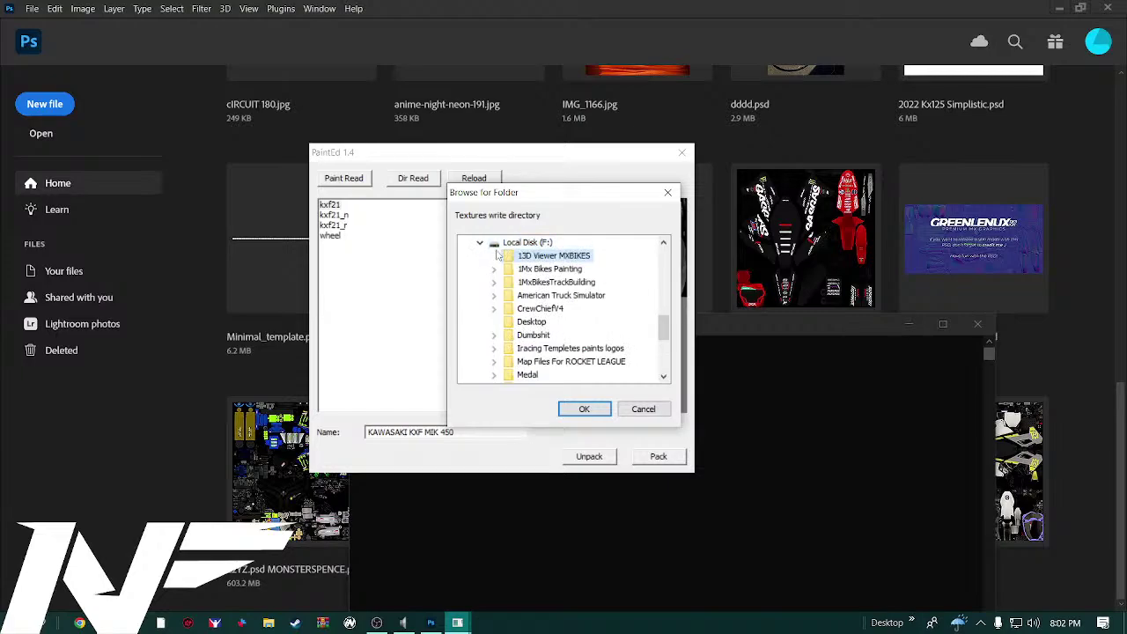
double_click(539, 269)
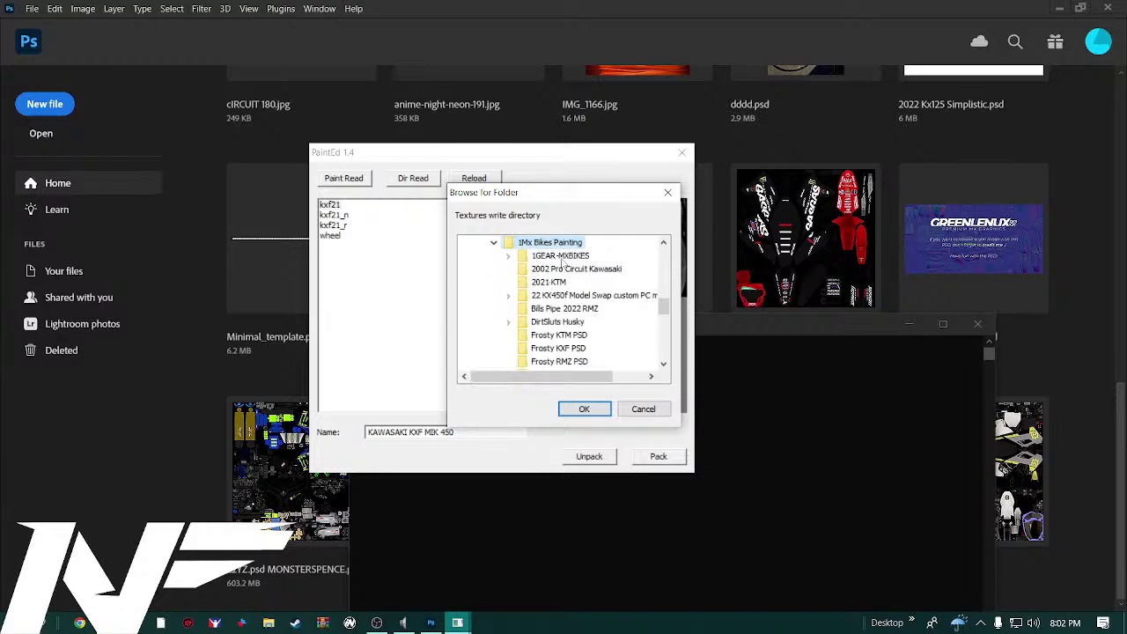
Choose the 1GEAR-MXBIKES folder as the textures write directory and confirm the unpacking
left_click(562, 257)
scroll(557, 286, "down", 1)
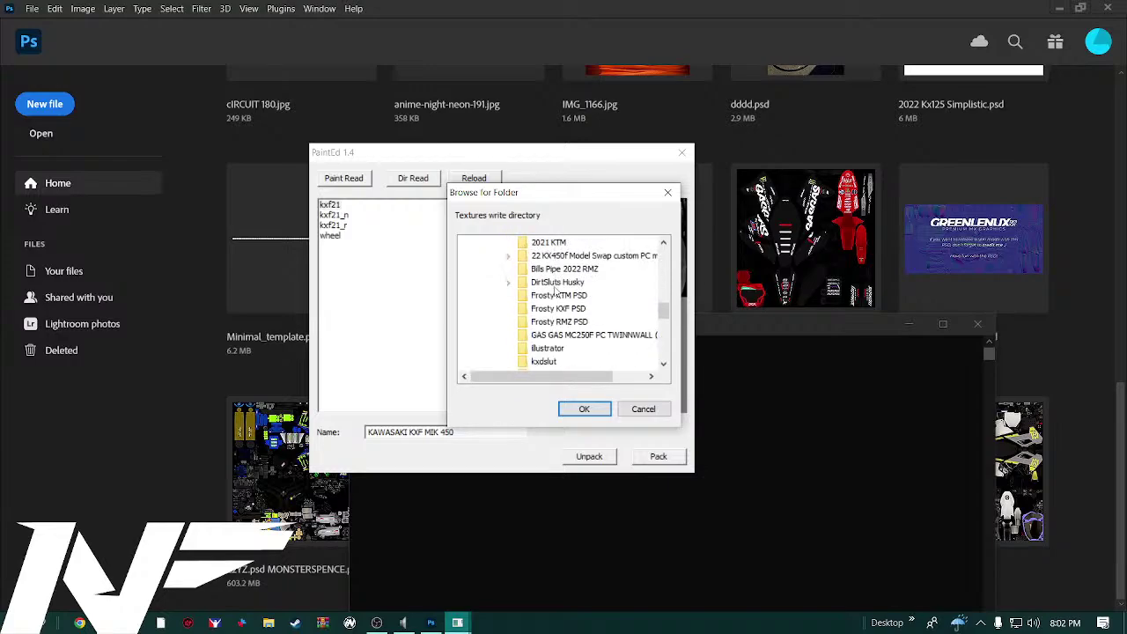
scroll(556, 290, "down", 1)
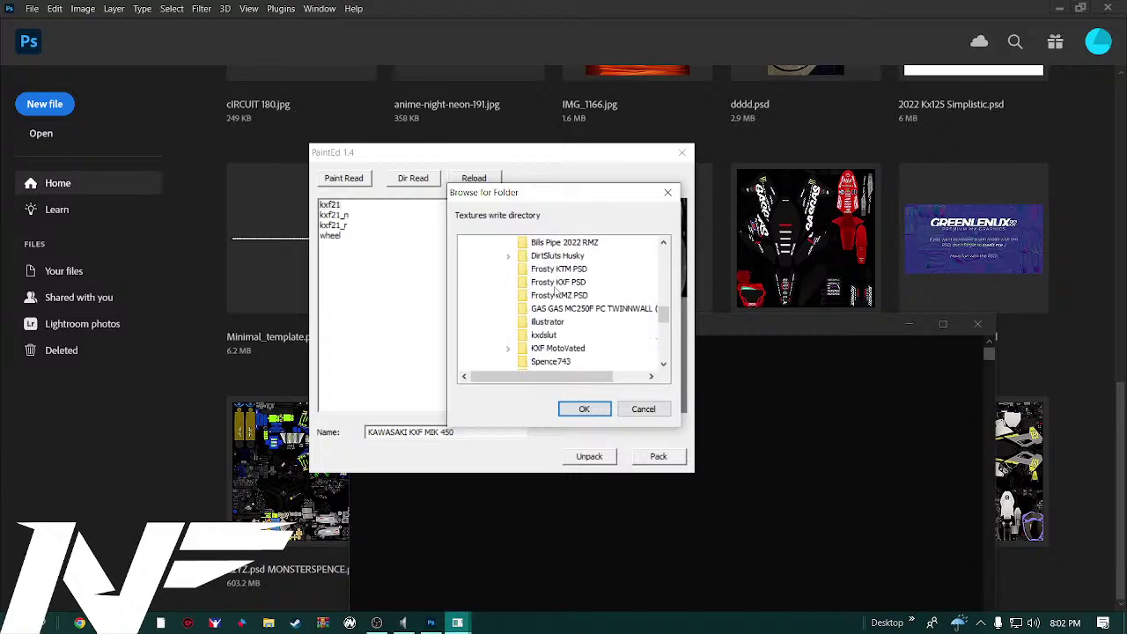
scroll(555, 291, "up", 3)
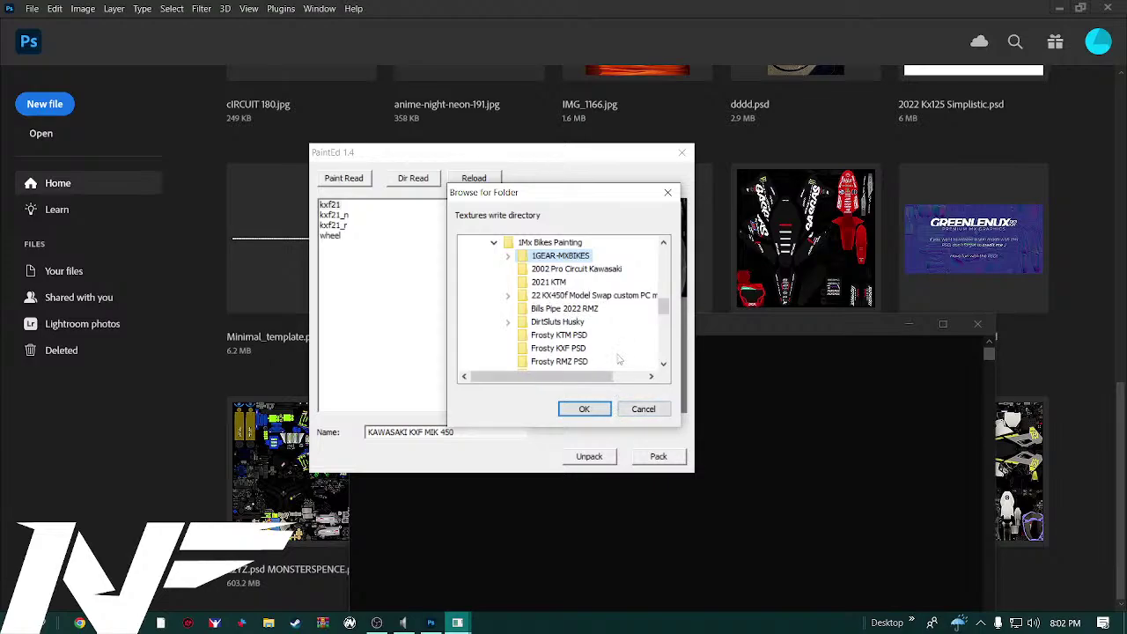
scroll(619, 360, "down", 2)
scroll(619, 359, "down", 3)
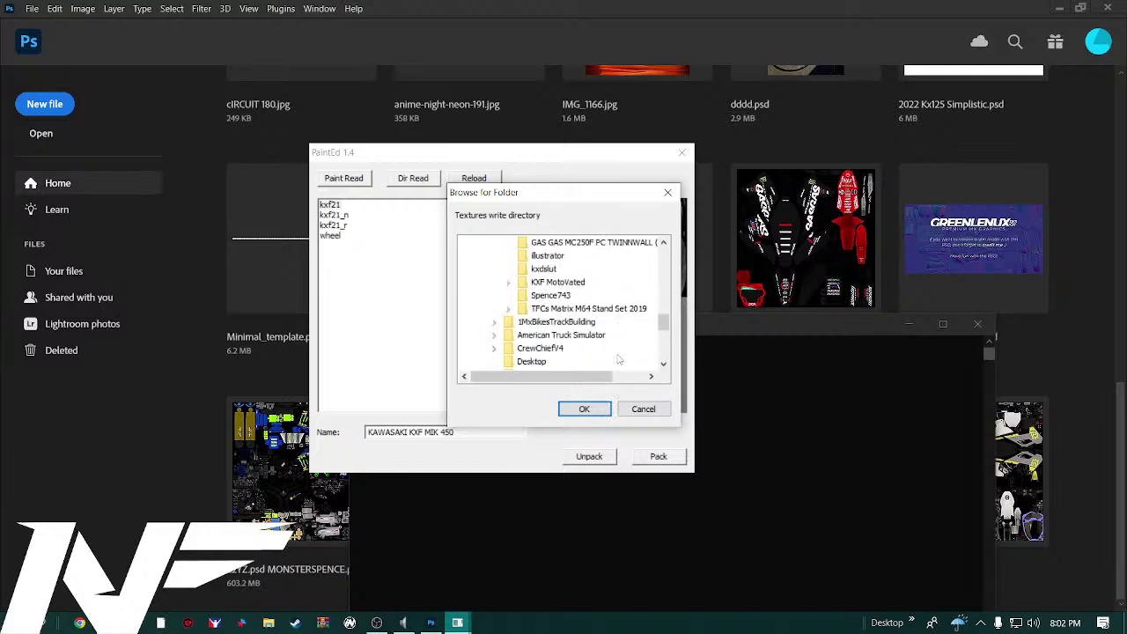
scroll(619, 360, "down", 1)
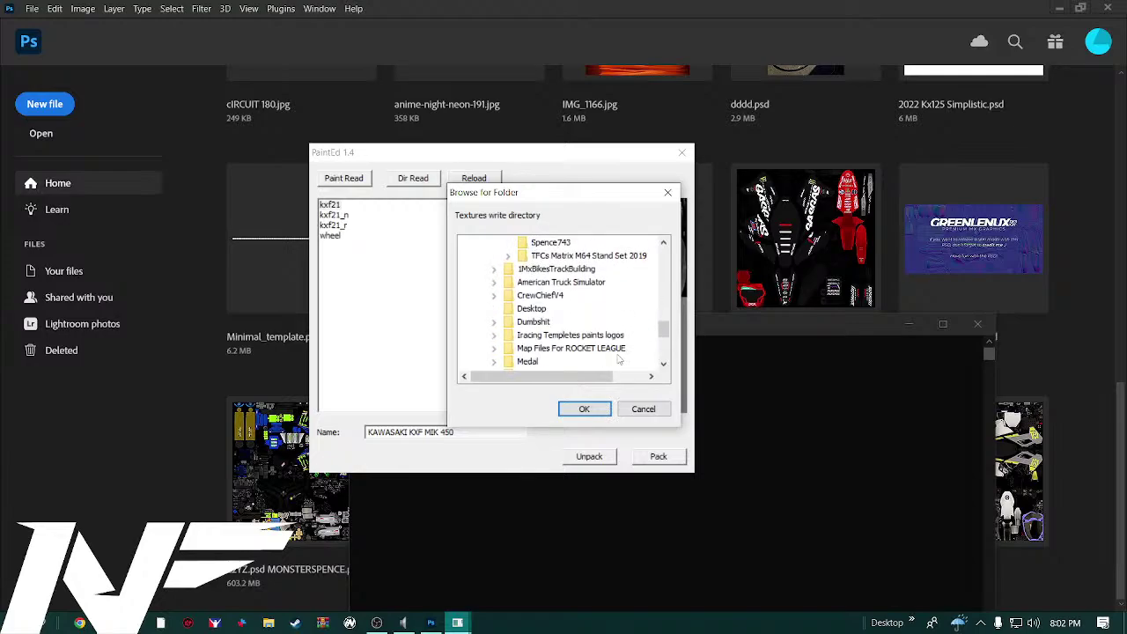
scroll(619, 359, "up", 1)
scroll(619, 359, "up", 3)
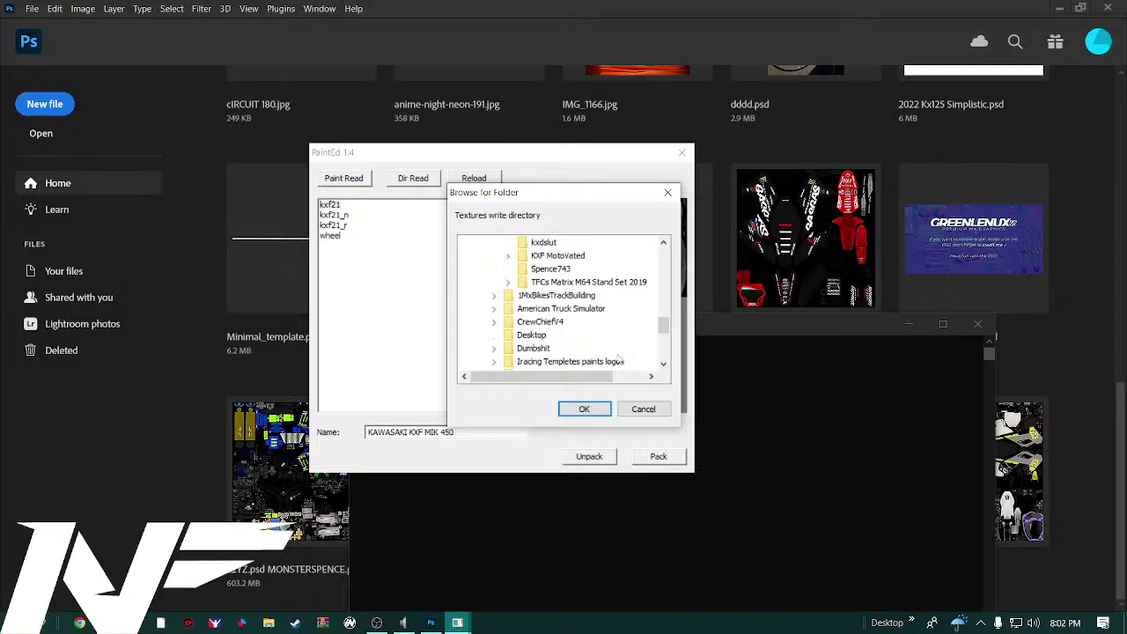
left_click(587, 410)
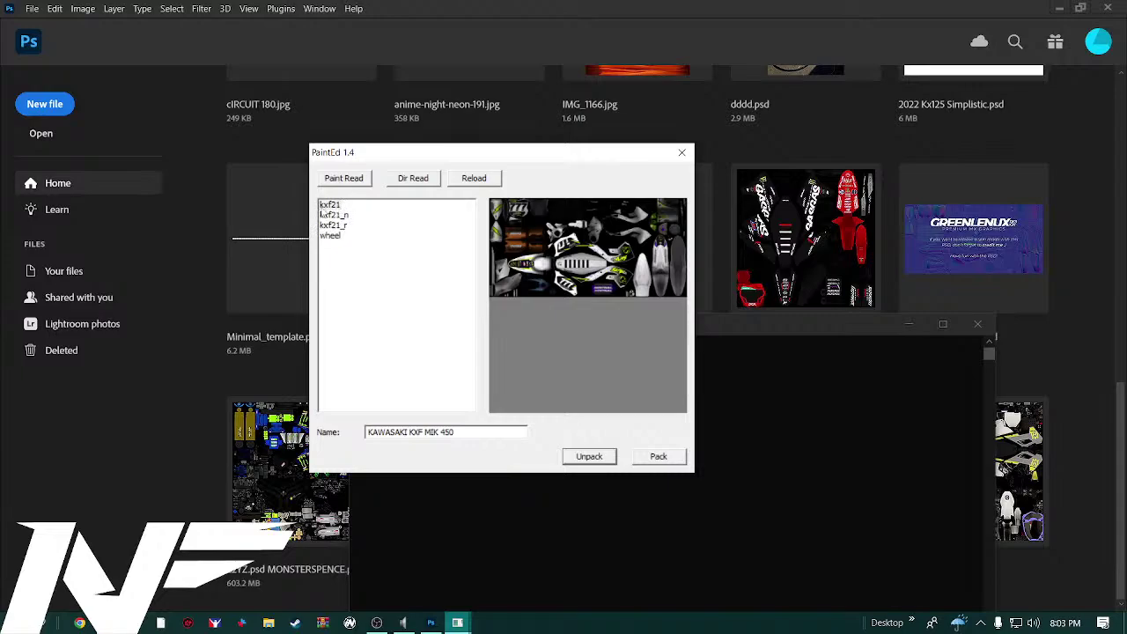
Preview the kxf21_n texture and close PaintEd
left_click(335, 216)
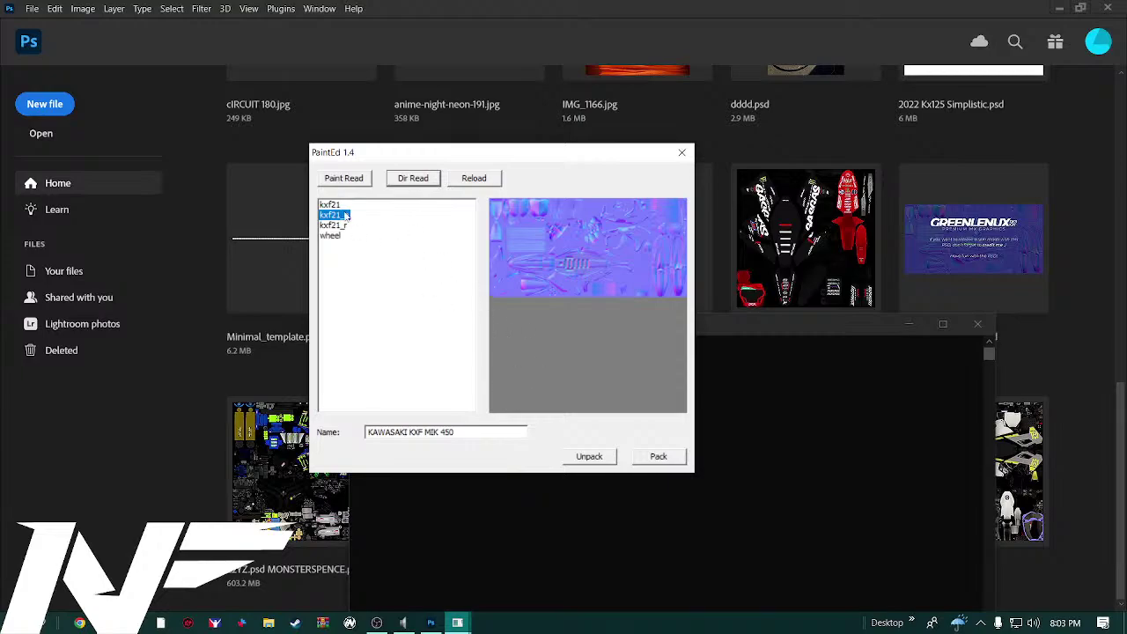
left_click_drag(339, 266, 336, 216)
left_click(683, 155)
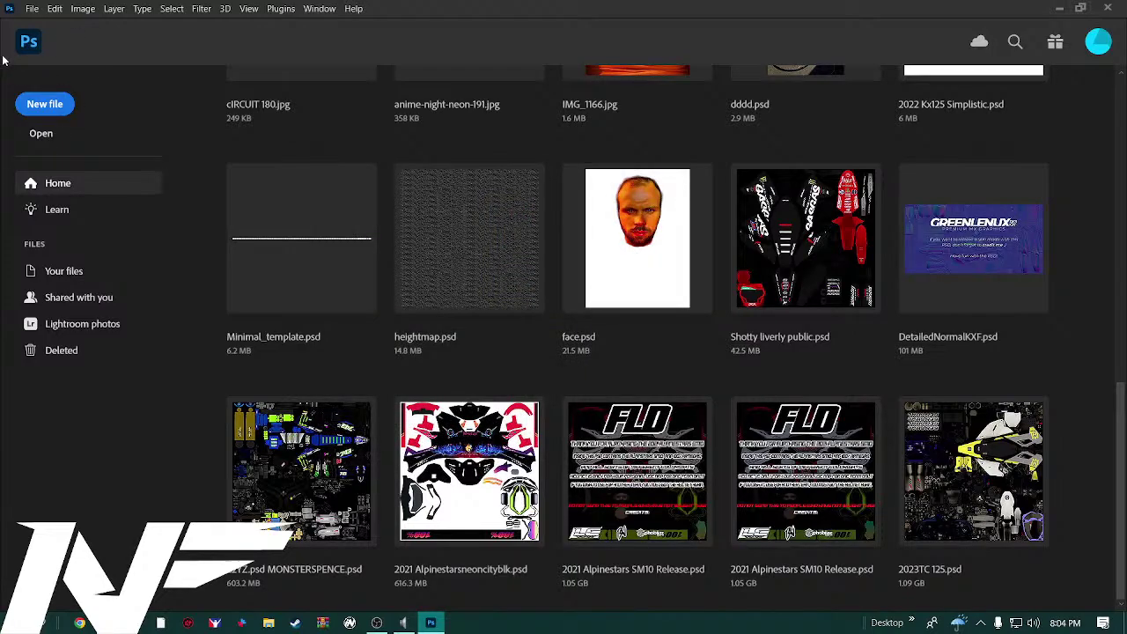
Start opening a file and browse to the 1Mx Bikes Painting folder on Local Disk (F:)
left_click(31, 9)
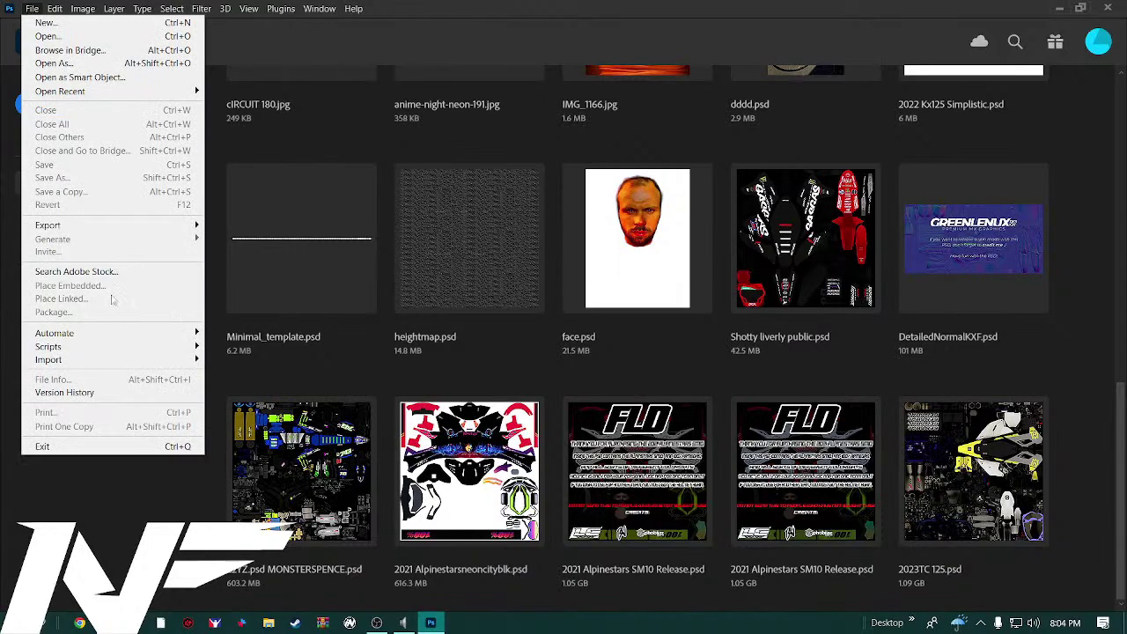
mouse_move(136, 327)
mouse_move(85, 15)
left_click(41, 39)
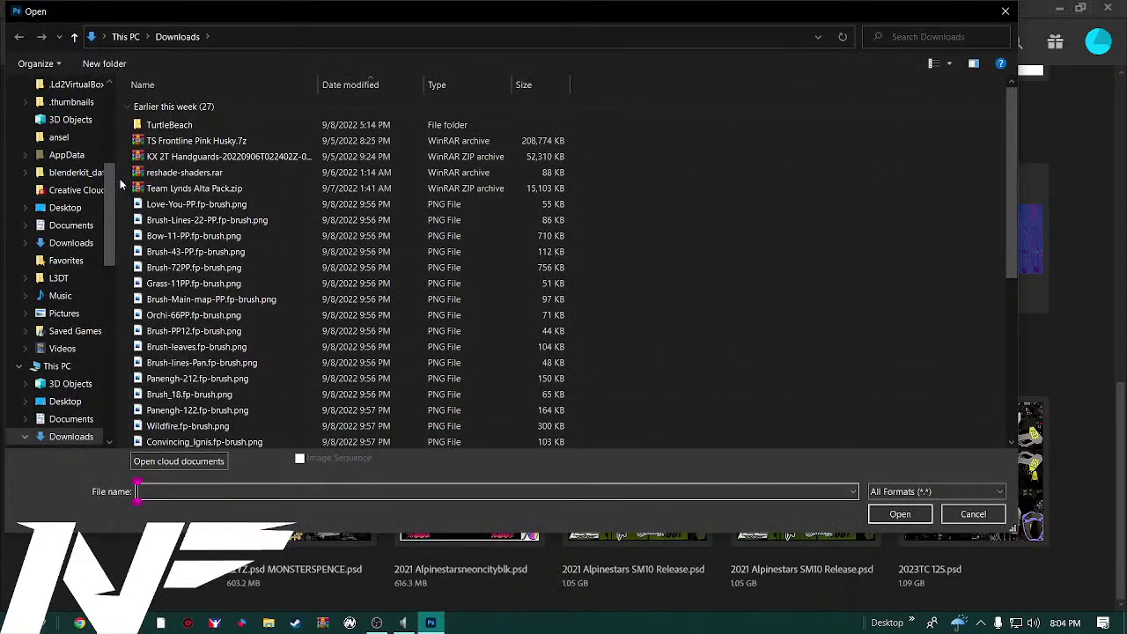
scroll(62, 291, "down", 2)
scroll(72, 290, "up", 4)
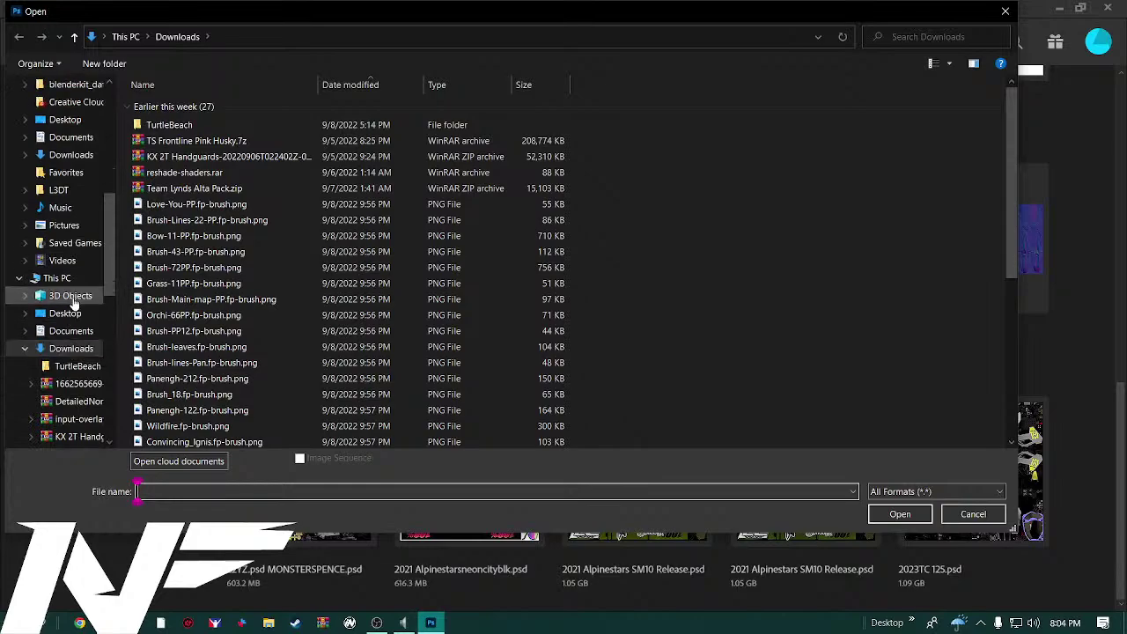
scroll(76, 236, "up", 2)
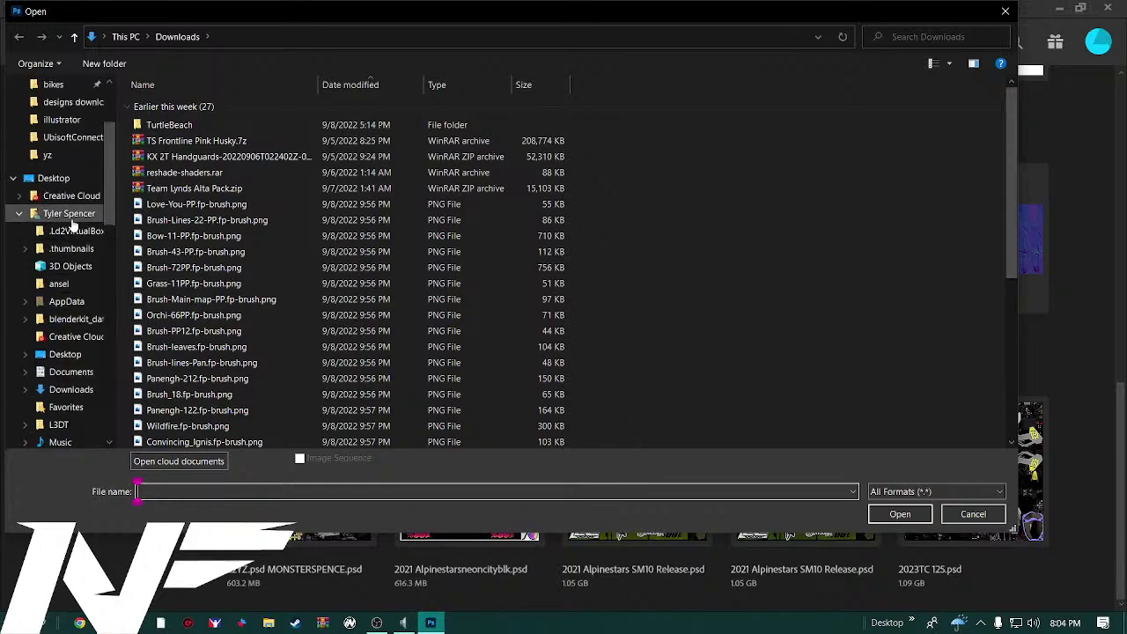
scroll(72, 224, "down", 6)
scroll(71, 218, "down", 5)
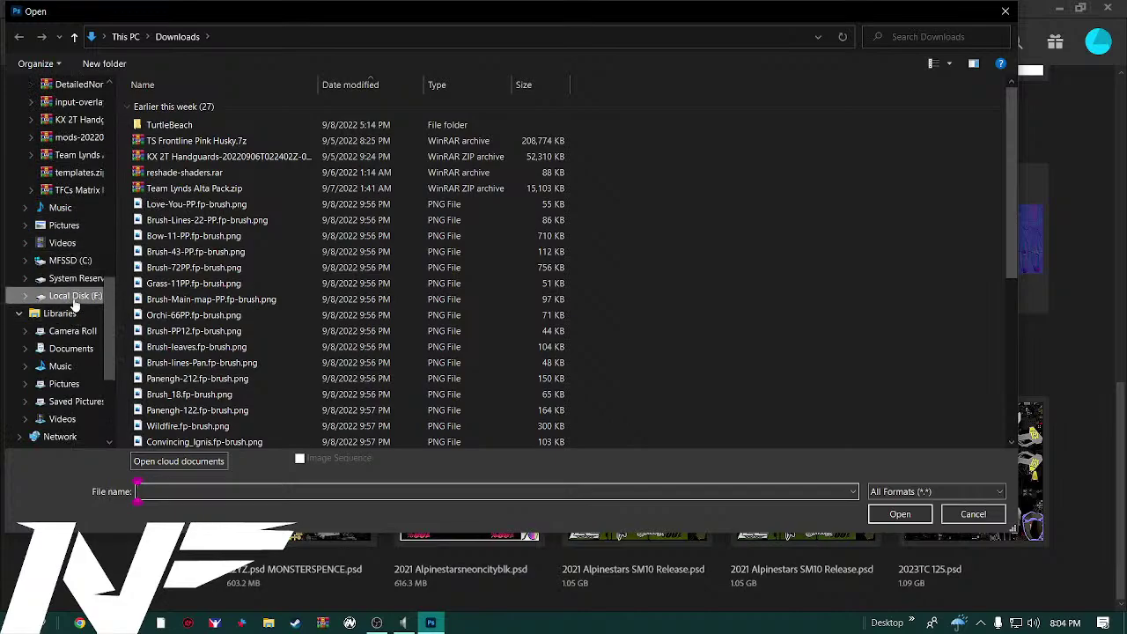
left_click(75, 296)
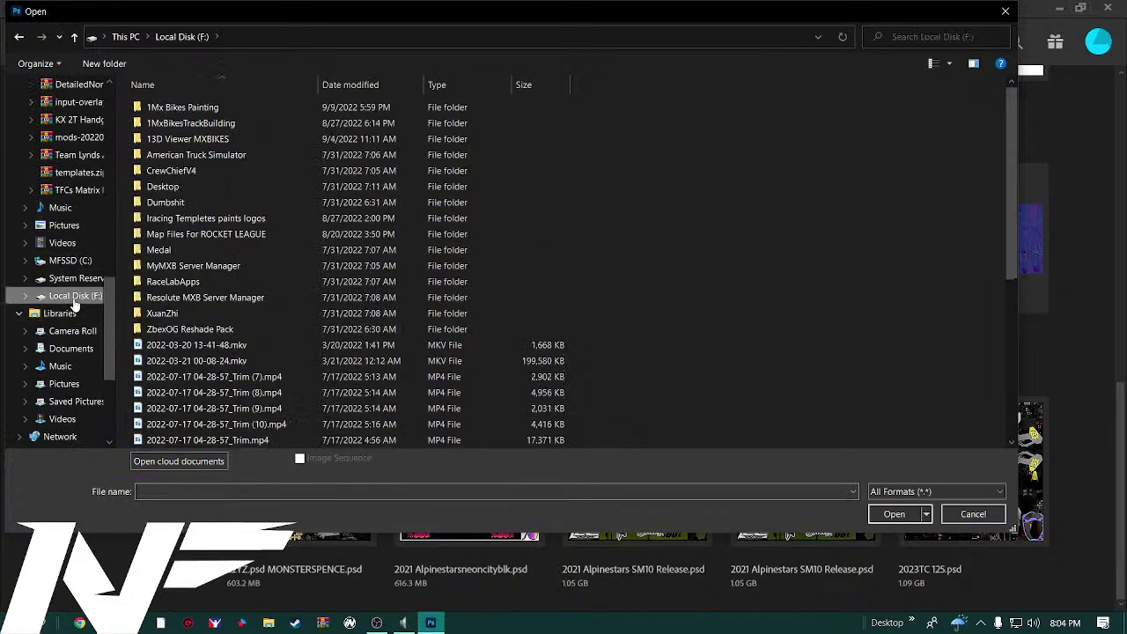
double_click(219, 109)
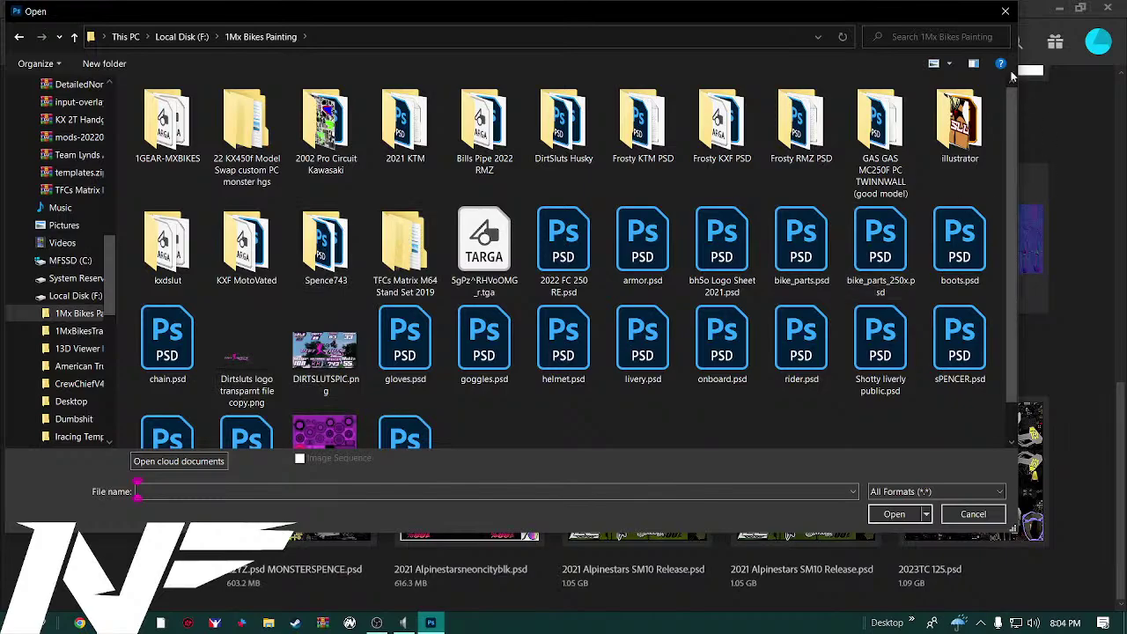
Search the painting folder for kxf21 and check inside the 22 KX450f Model Swap custom PC monster hgs folder
left_click(946, 37)
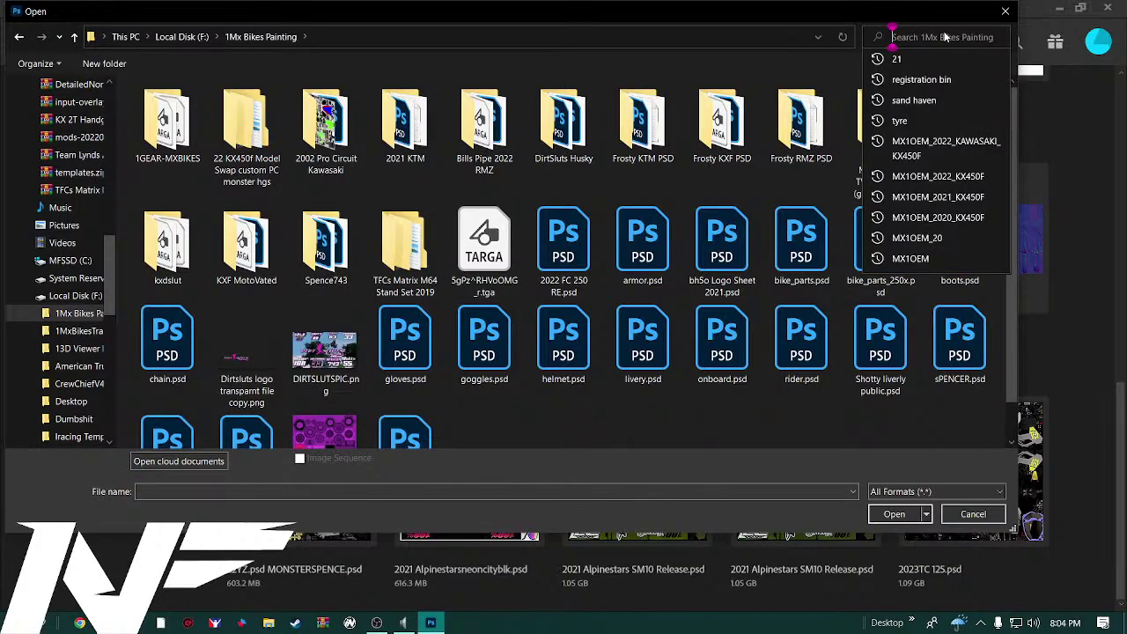
type("kxf")
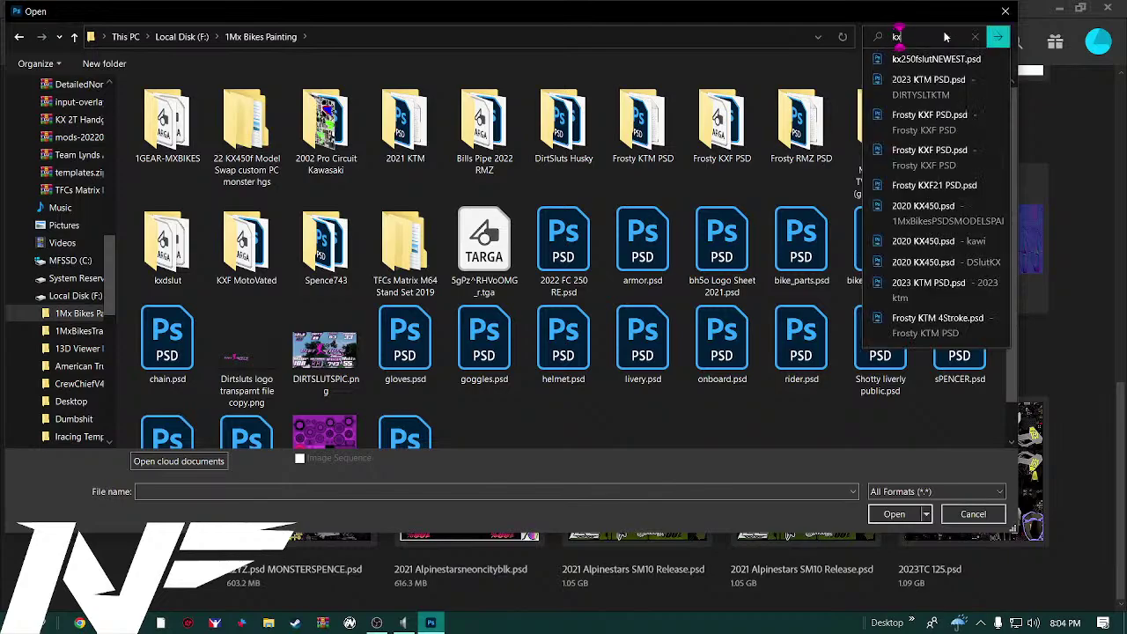
type("21")
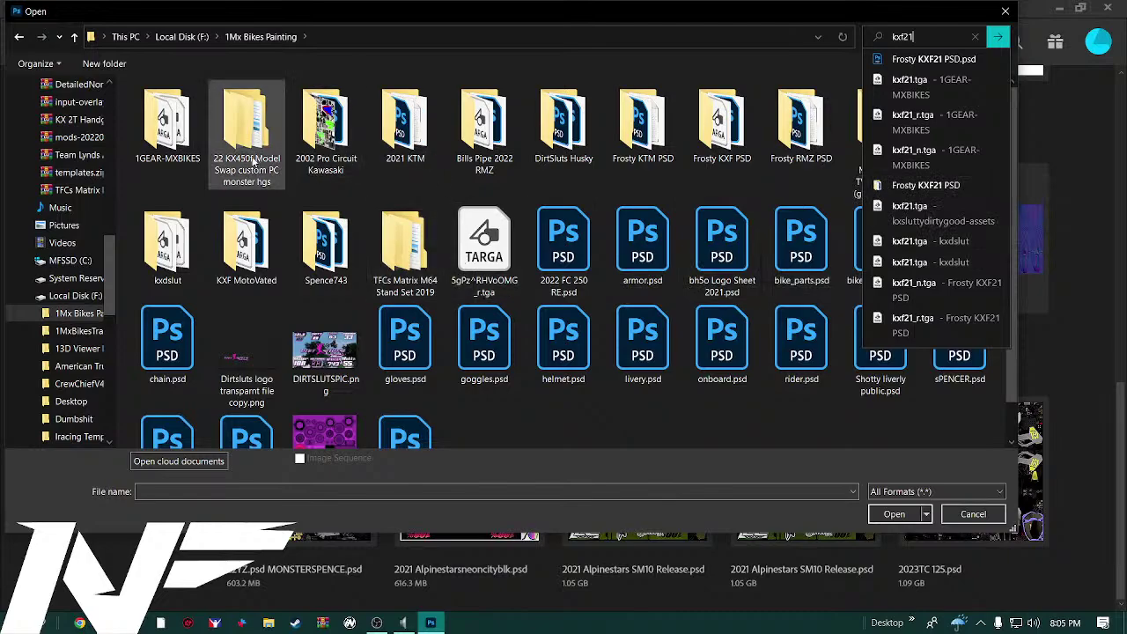
double_click(254, 164)
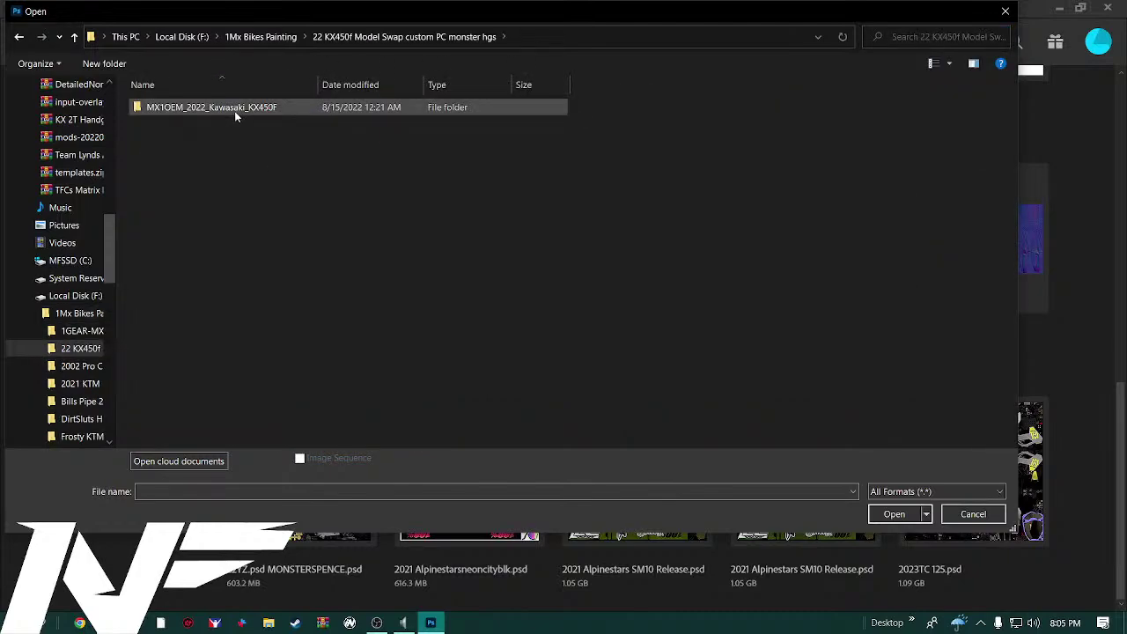
left_click(74, 36)
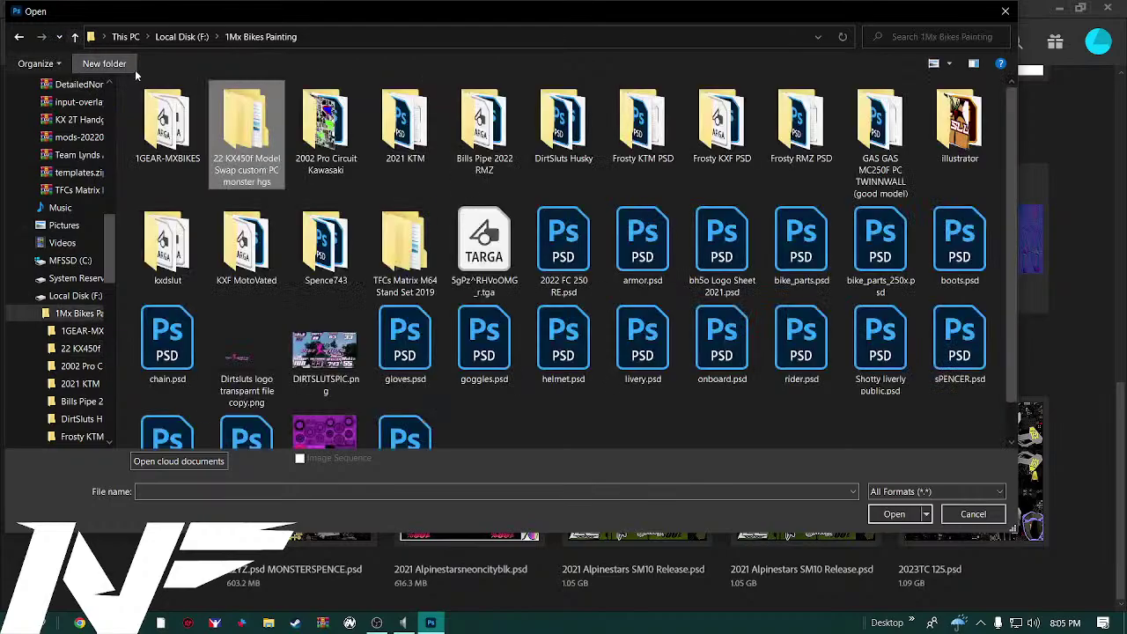
Open kxf21.tga from the 1GEAR-MXBIKES folder, assigning the working RGB profile Acer X243W
double_click(169, 154)
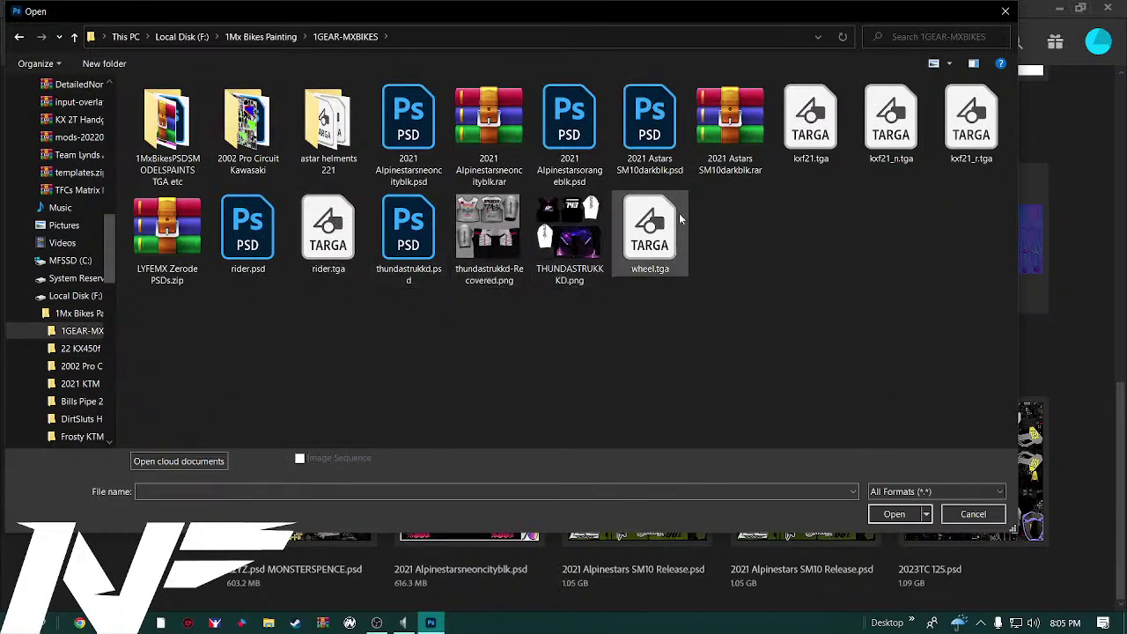
left_click(832, 155)
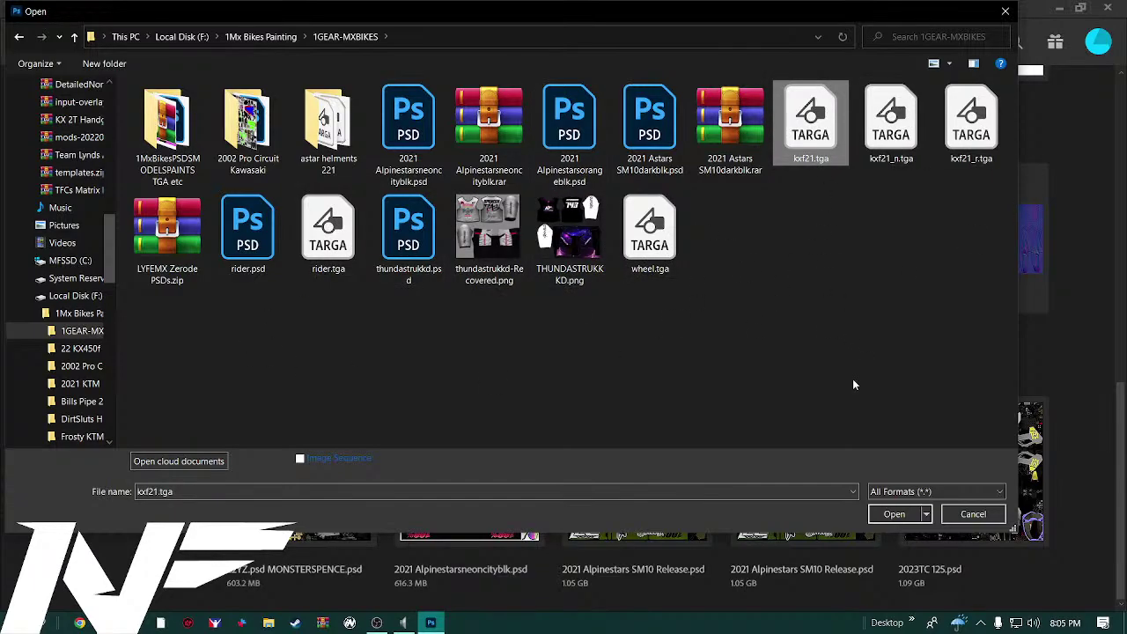
left_click(894, 516)
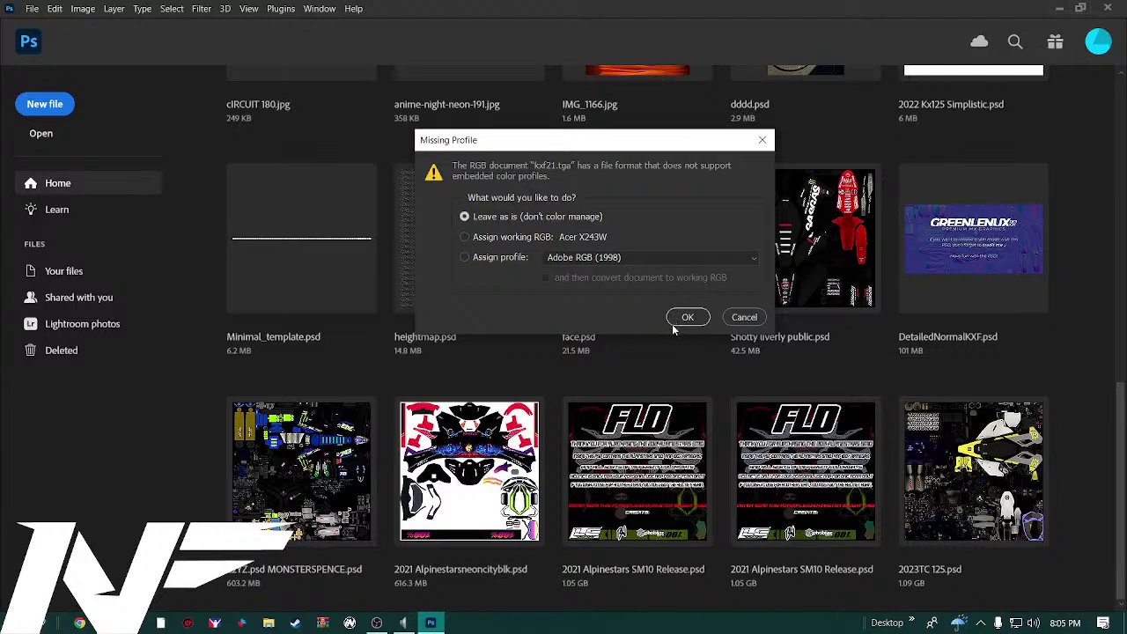
left_click(464, 237)
left_click(691, 321)
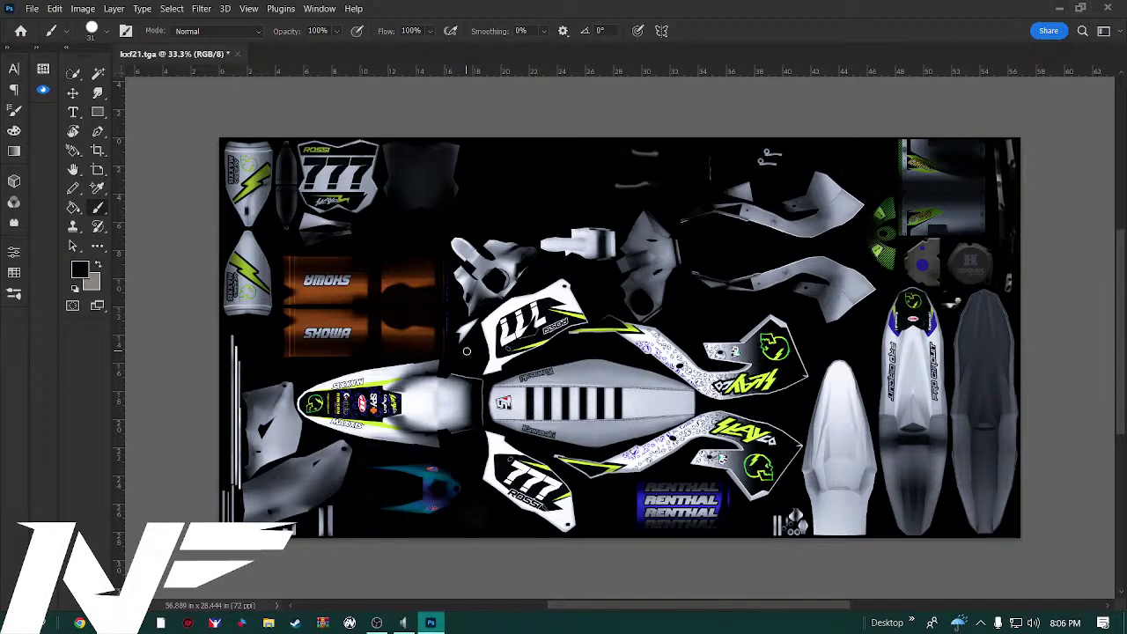
Customize the proof setup to simulate the Acer X243W monitor profile instead of sRGB
left_click(252, 10)
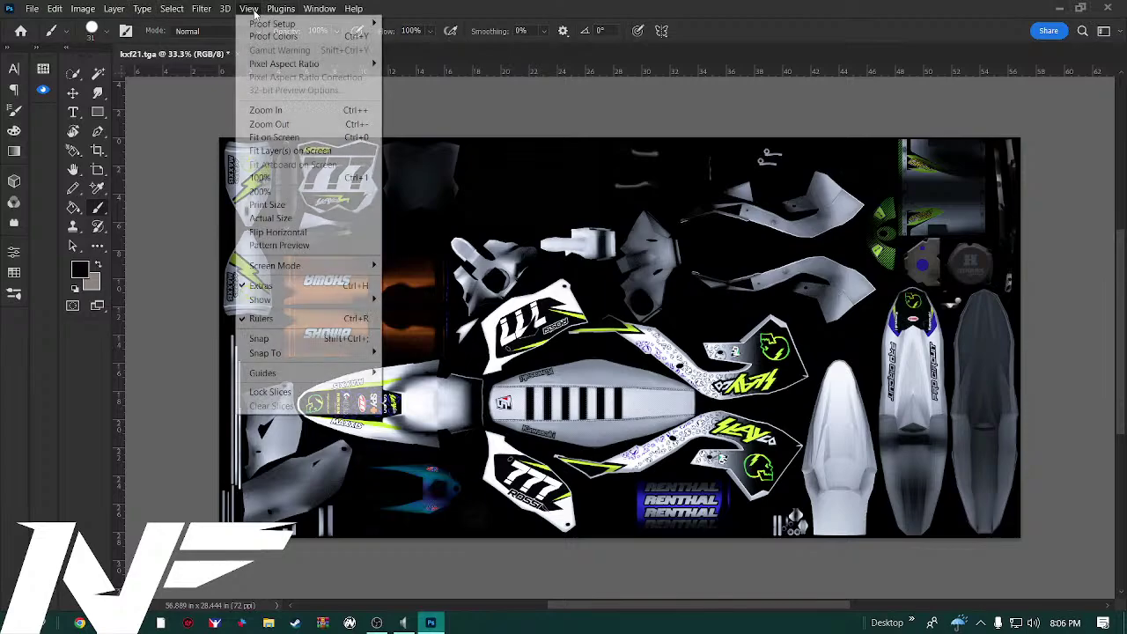
mouse_move(270, 23)
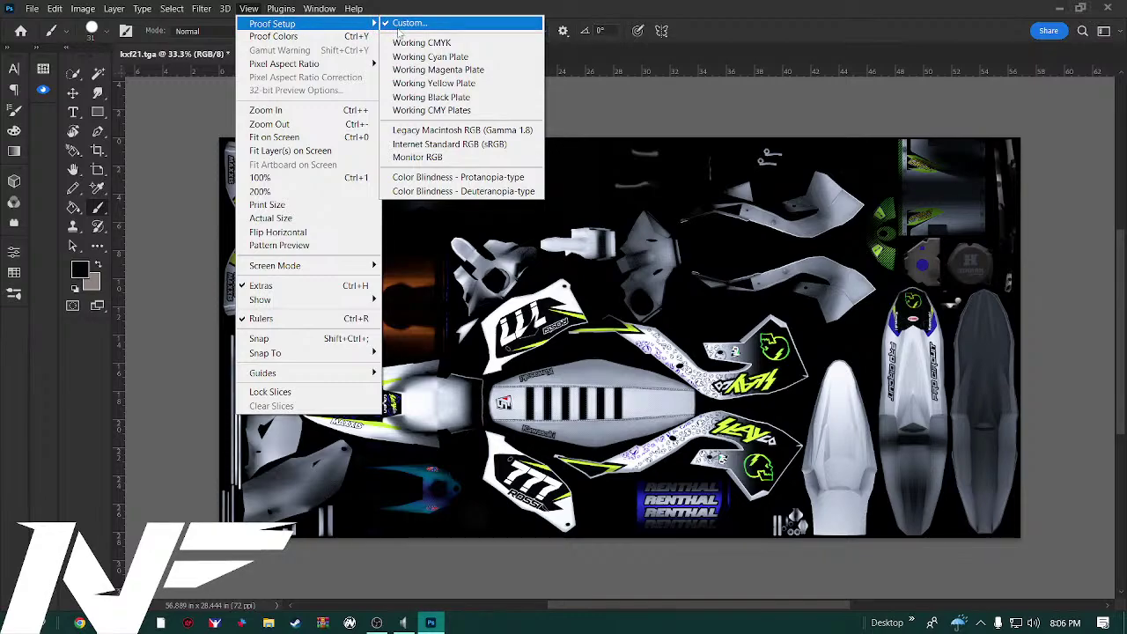
mouse_move(357, 23)
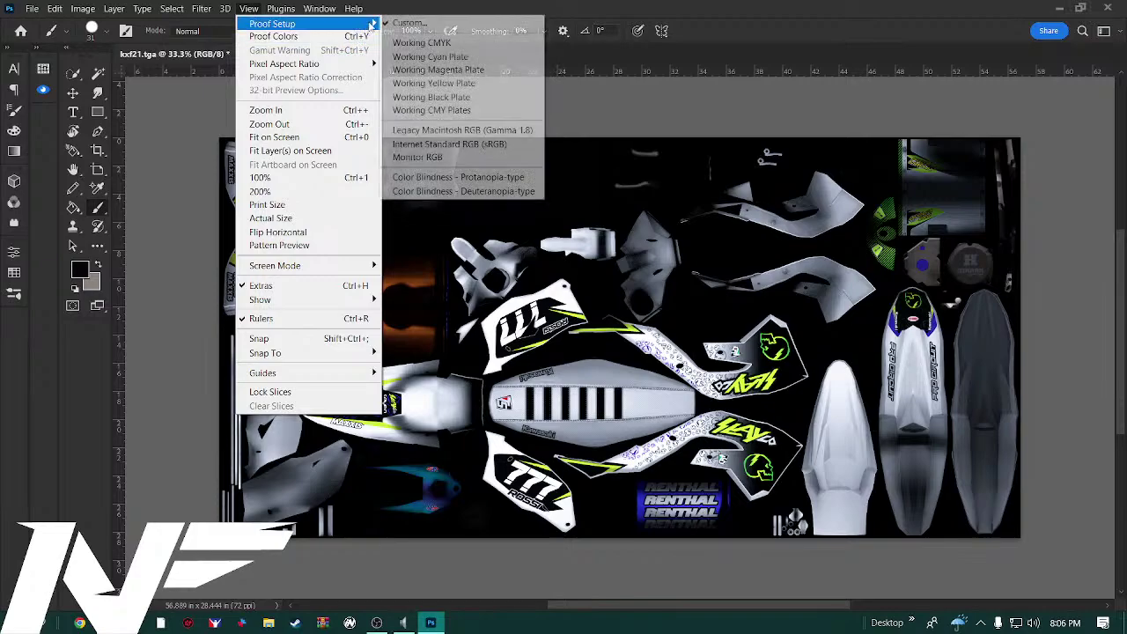
left_click(403, 25)
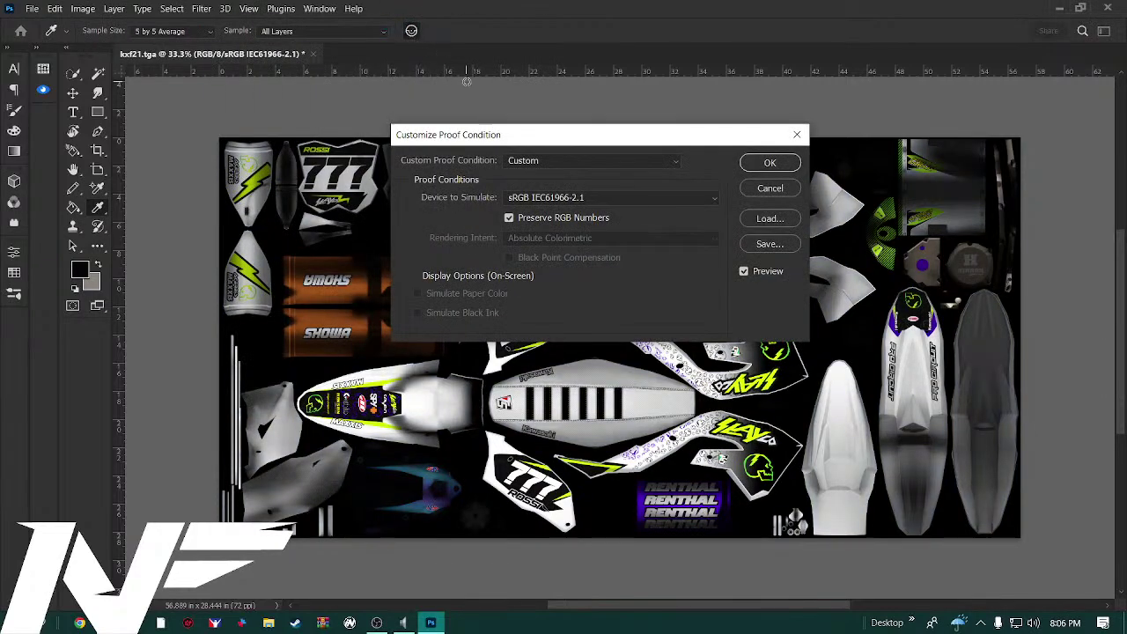
left_click(701, 200)
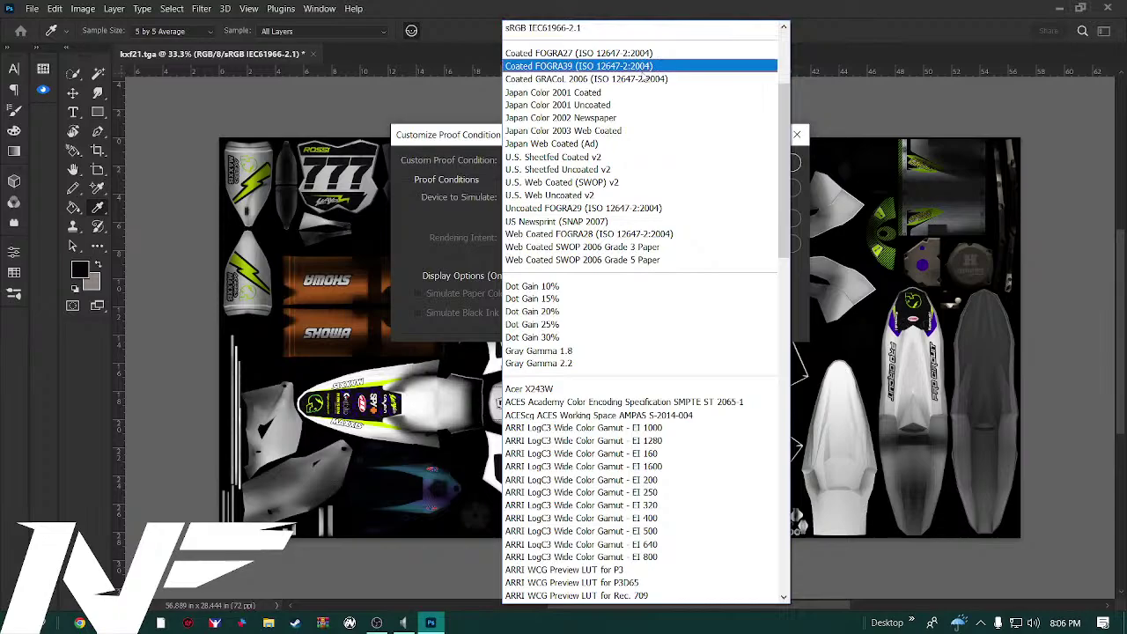
scroll(646, 79, "up", 3)
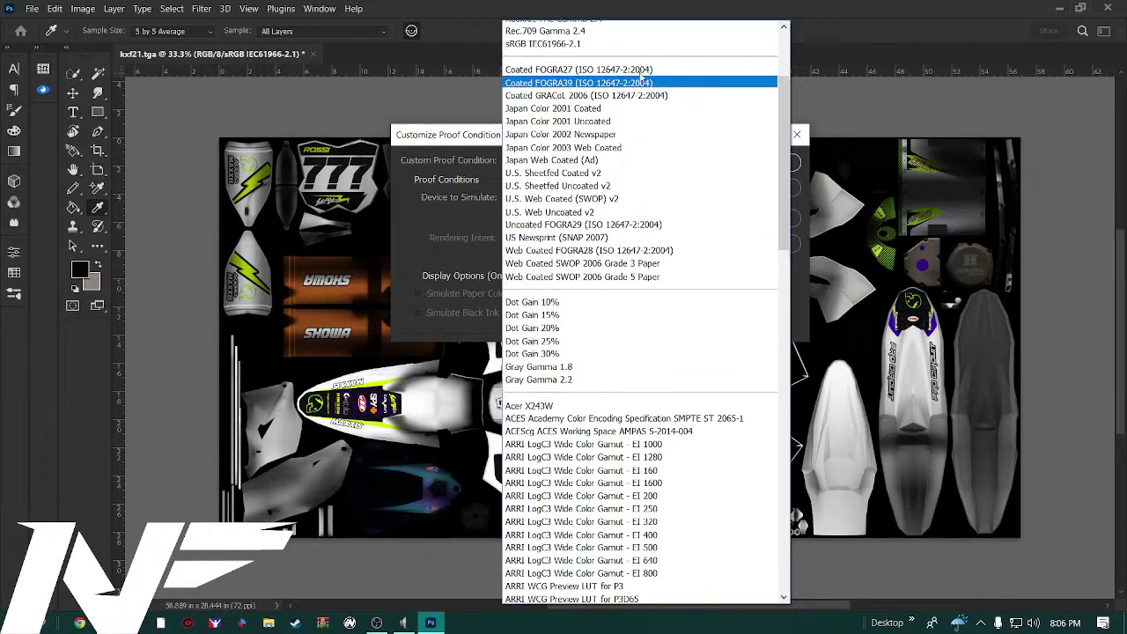
scroll(641, 77, "up", 3)
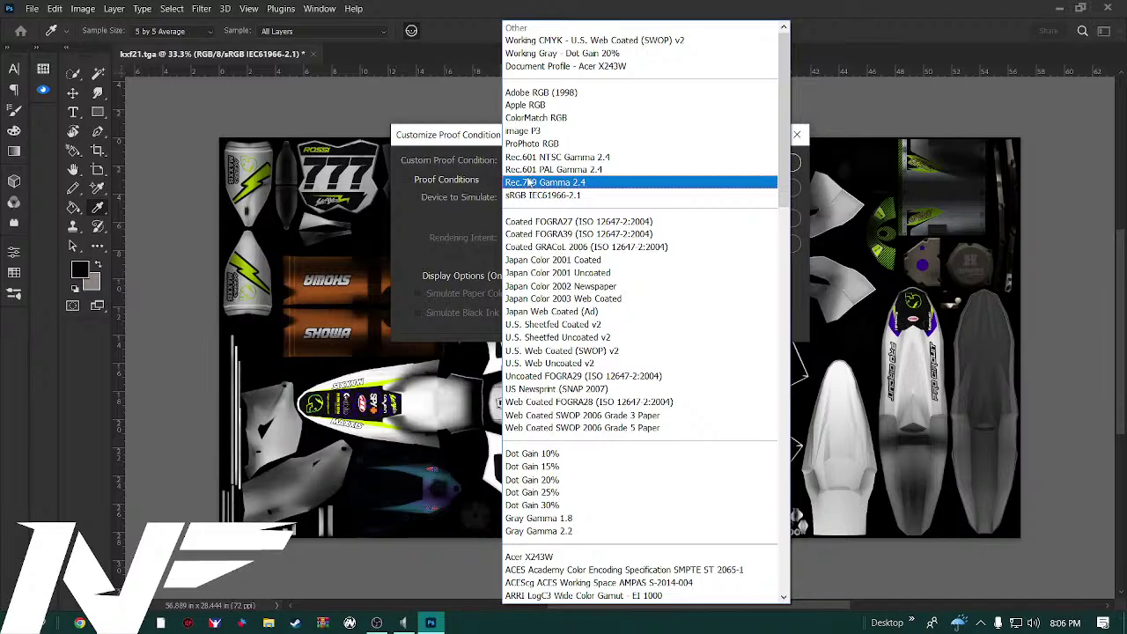
scroll(531, 181, "down", 3)
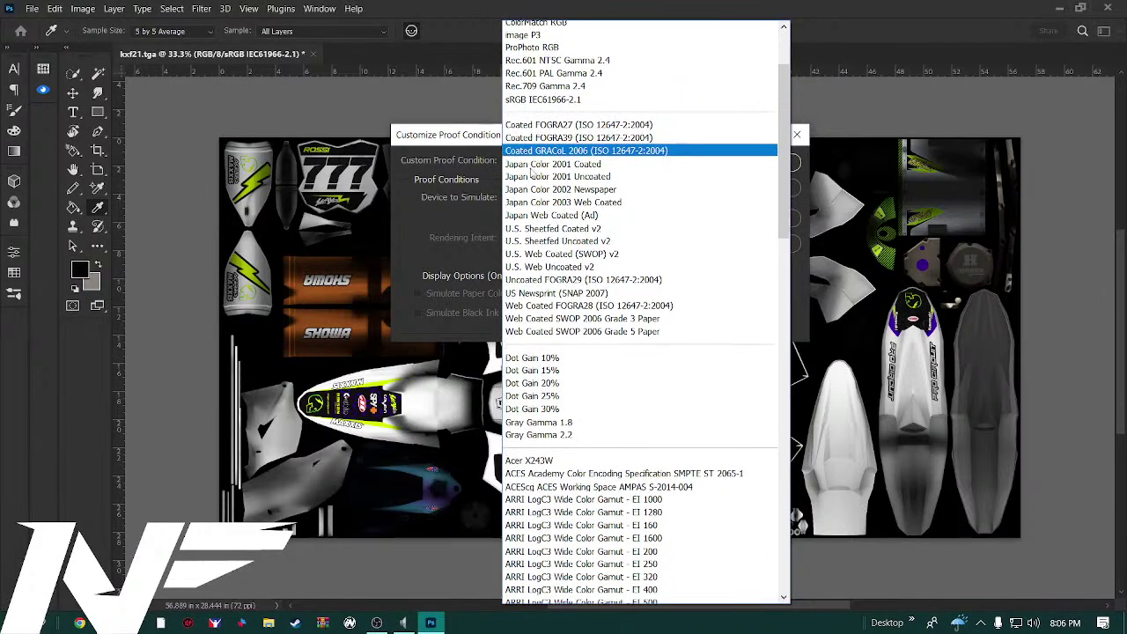
scroll(531, 172, "down", 3)
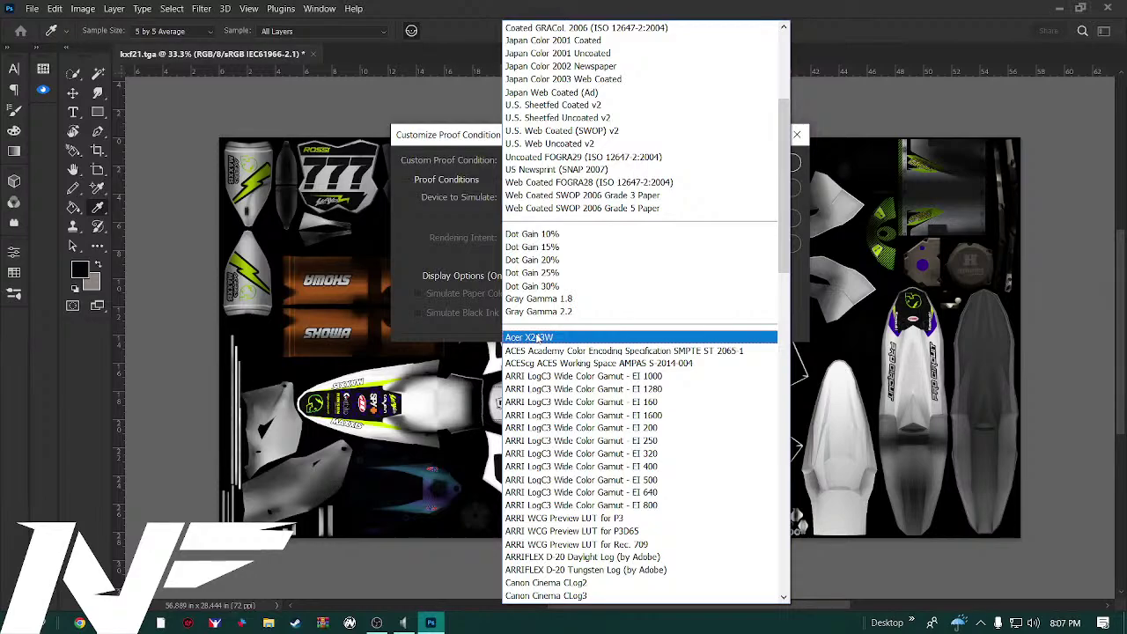
left_click(536, 338)
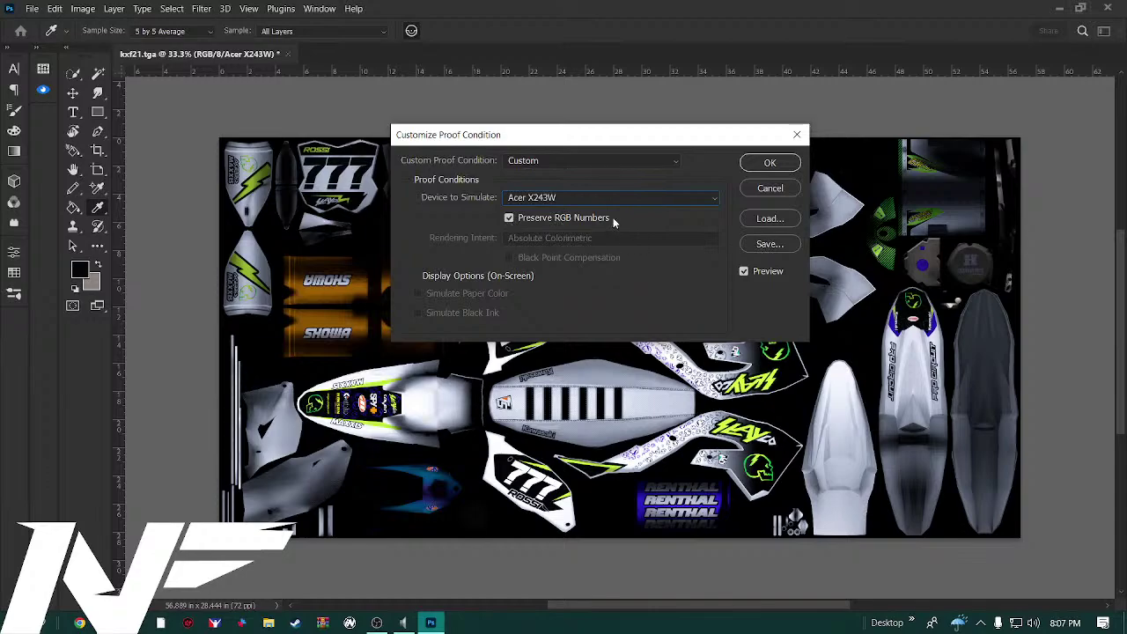
Save the custom proof condition under its default name in the Proofing folder and apply it
left_click(768, 244)
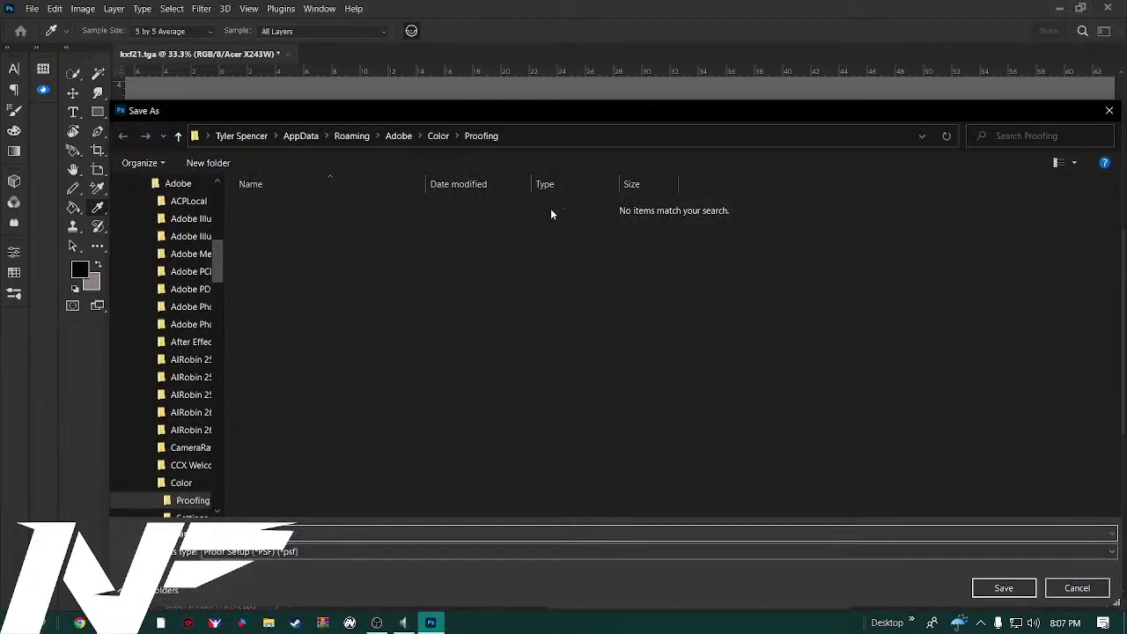
left_click(1004, 587)
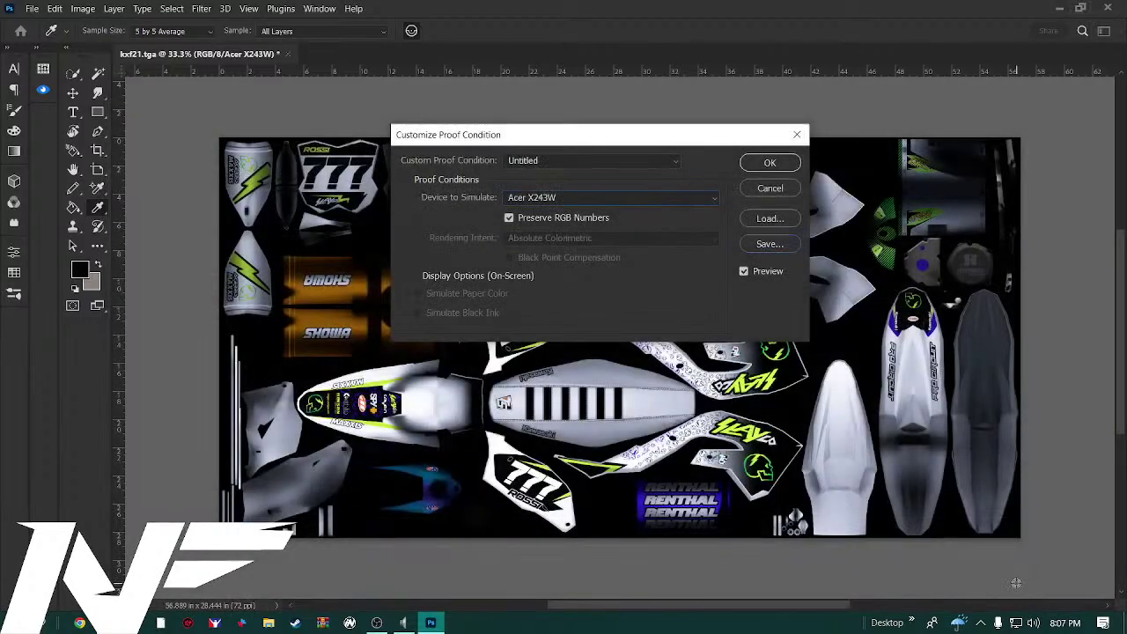
left_click(766, 163)
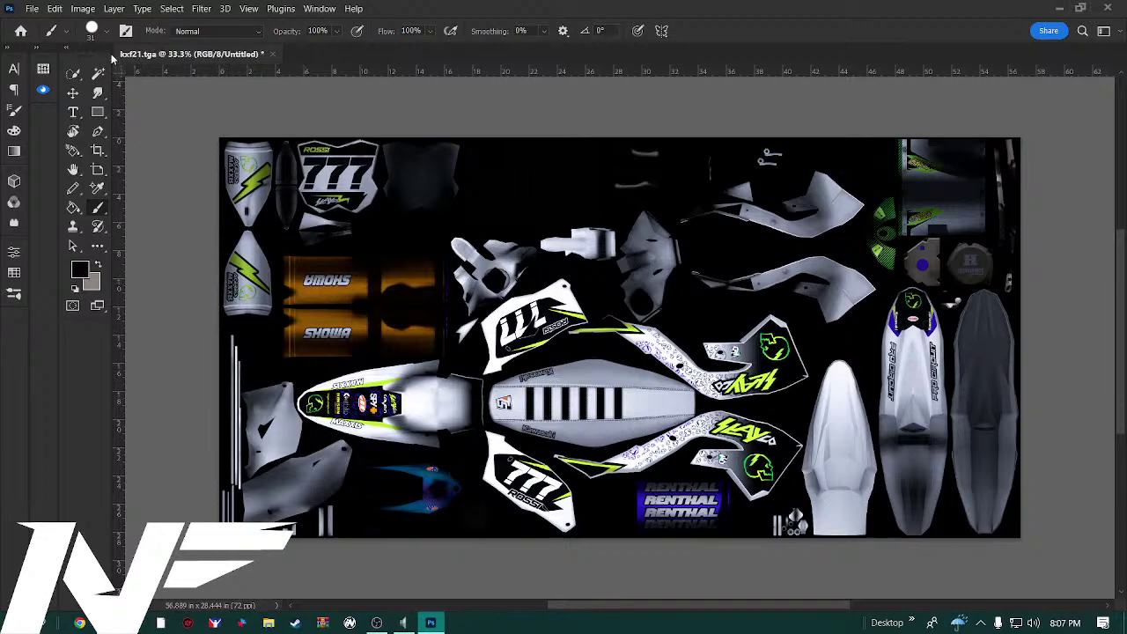
Bring up the list of panels that can be shown in the workspace
left_click(335, 9)
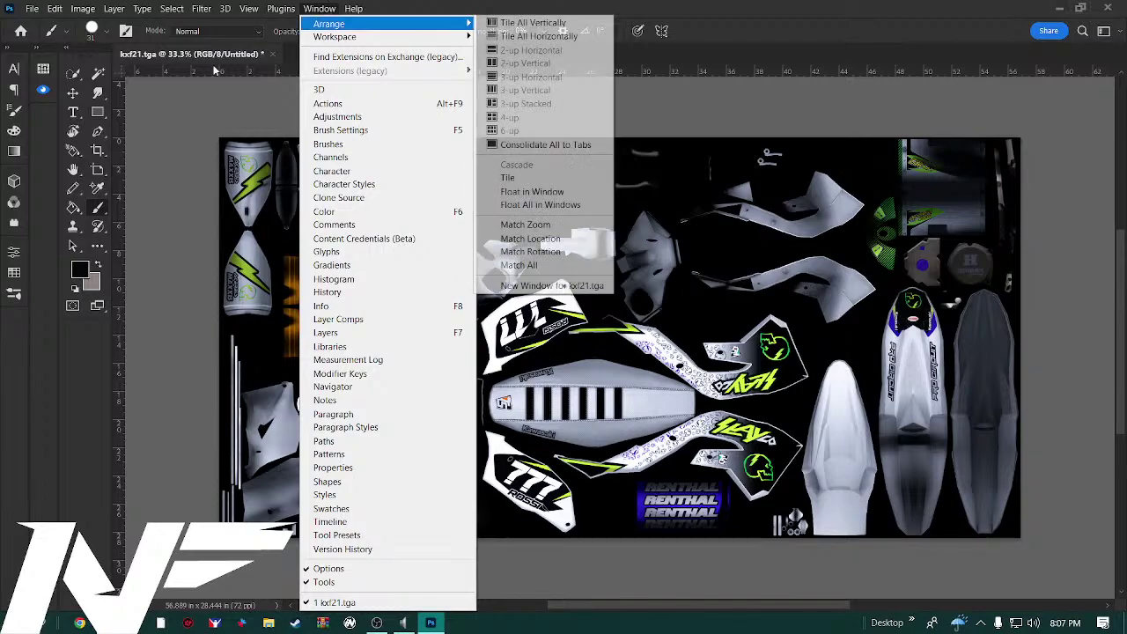
Float the toolbar and docked panel strips over the canvas and expand the collapsed panel groups
left_click(48, 54)
left_click_drag(49, 53, 818, 86)
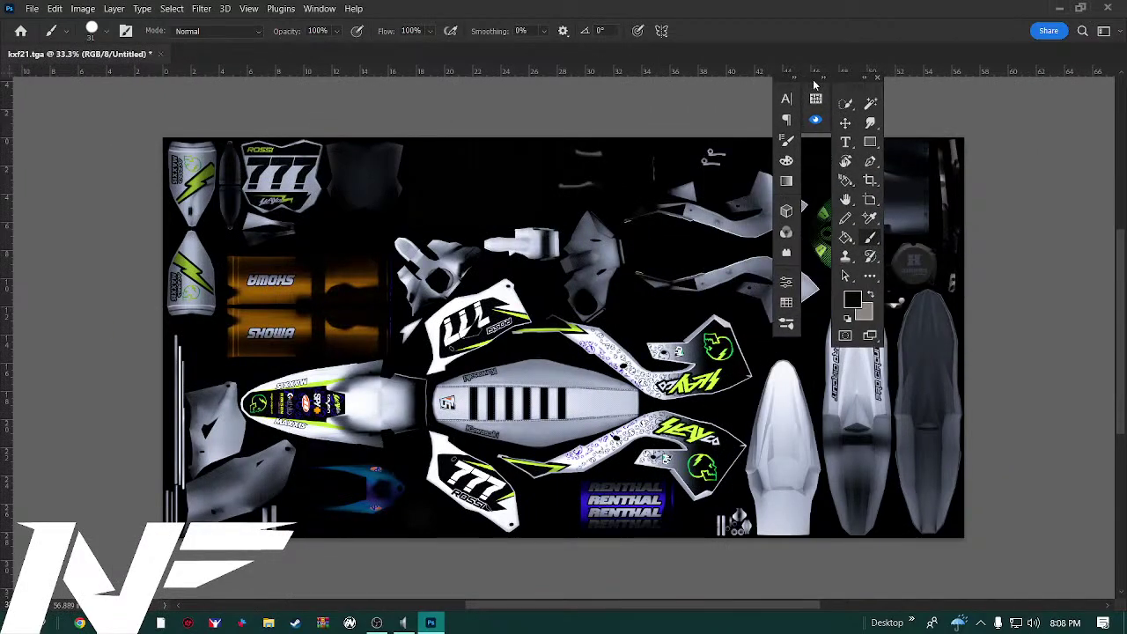
left_click(829, 85)
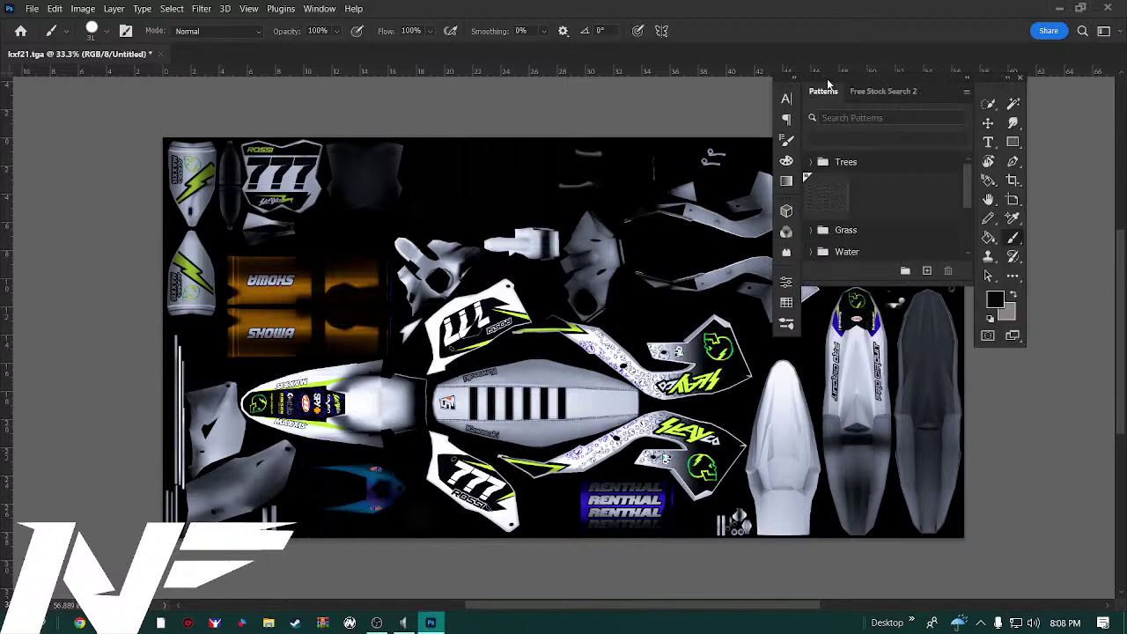
left_click(801, 83)
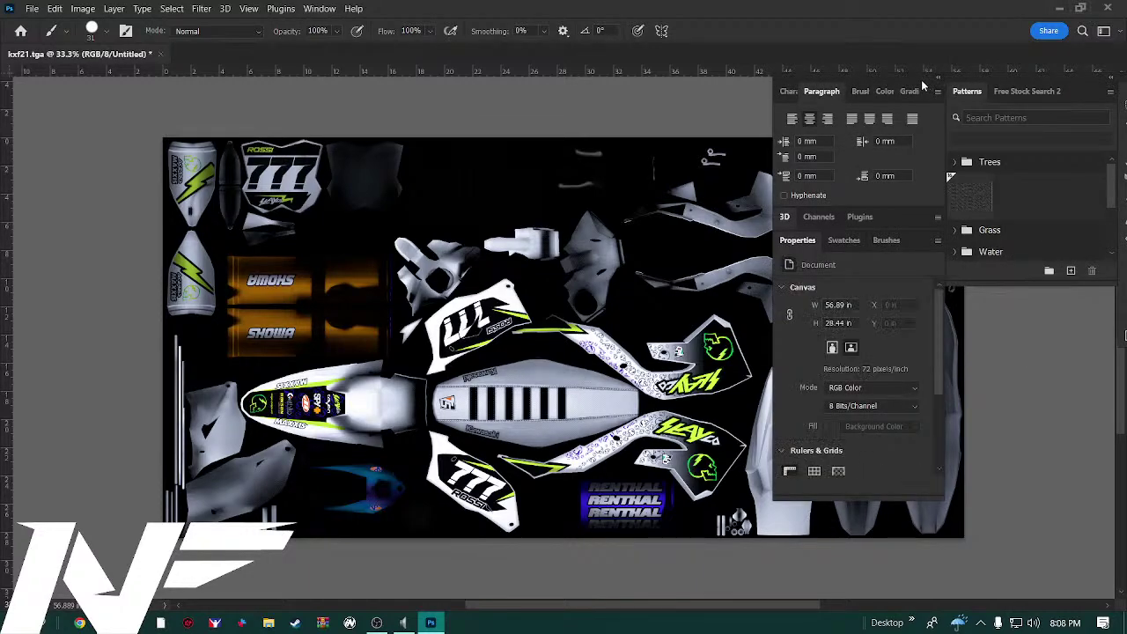
Combine the Paragraph, 3D and Properties panel groups into one floating group, and close all floating panels together with the toolbar
left_click_drag(921, 79, 555, 132)
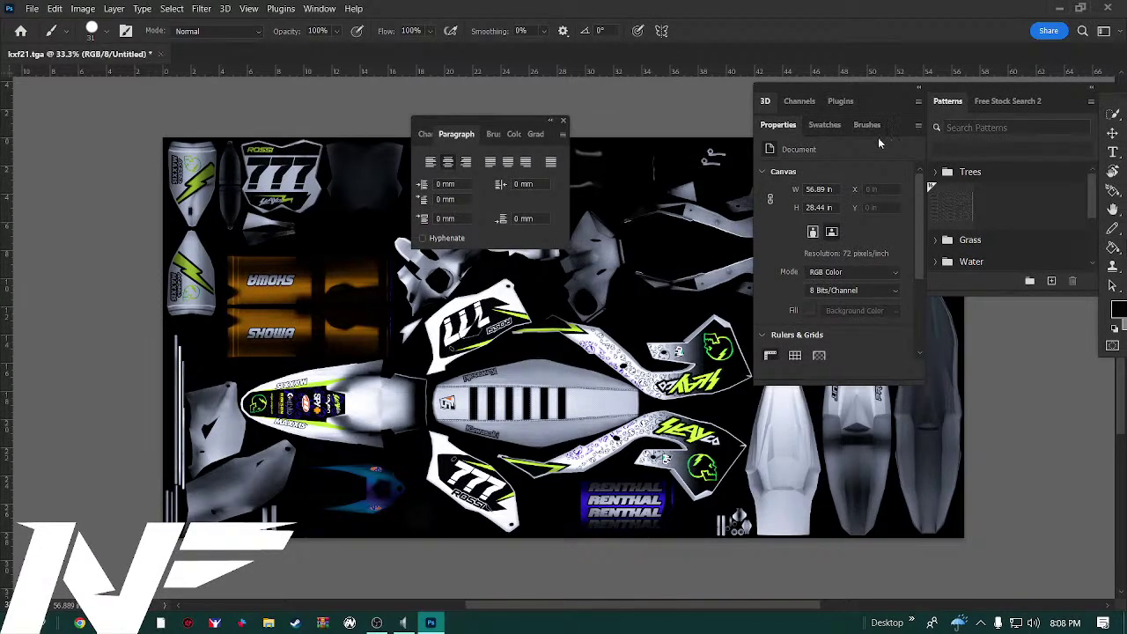
left_click_drag(879, 108, 538, 138)
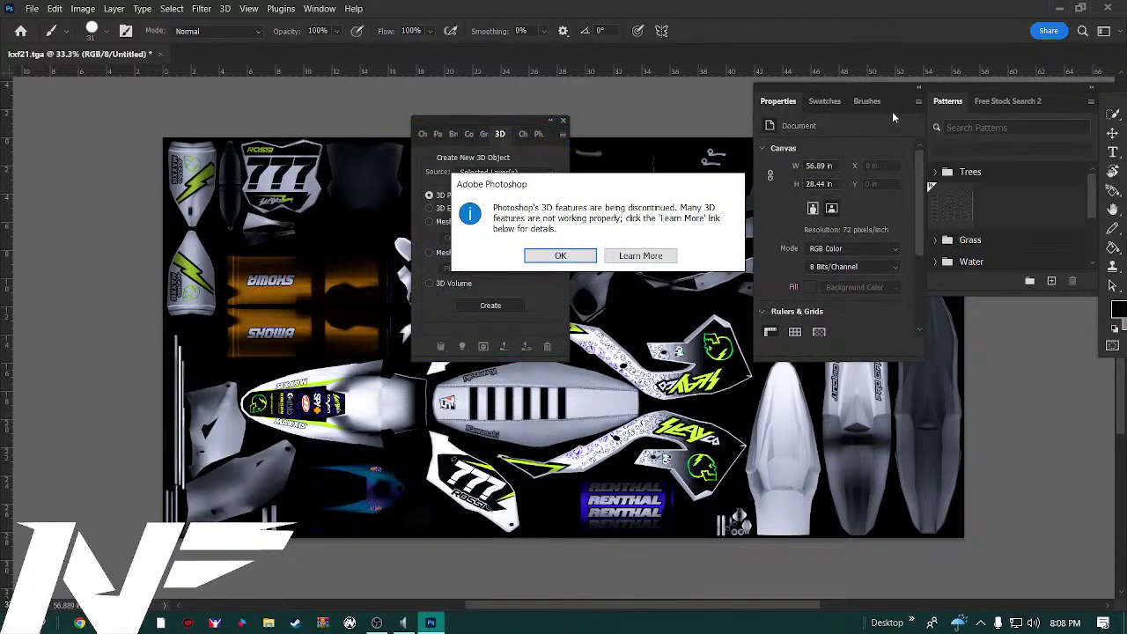
left_click(595, 257)
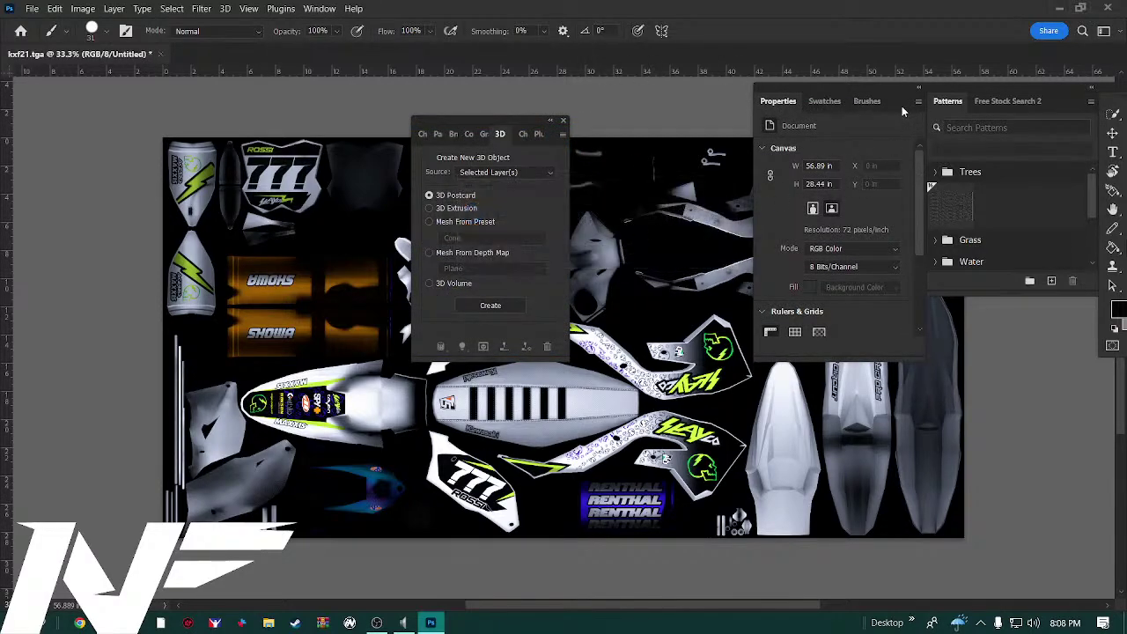
mouse_move(902, 105)
left_mouse_down()
mouse_move(708, 162)
mouse_move(565, 142)
left_mouse_up()
left_click(737, 122)
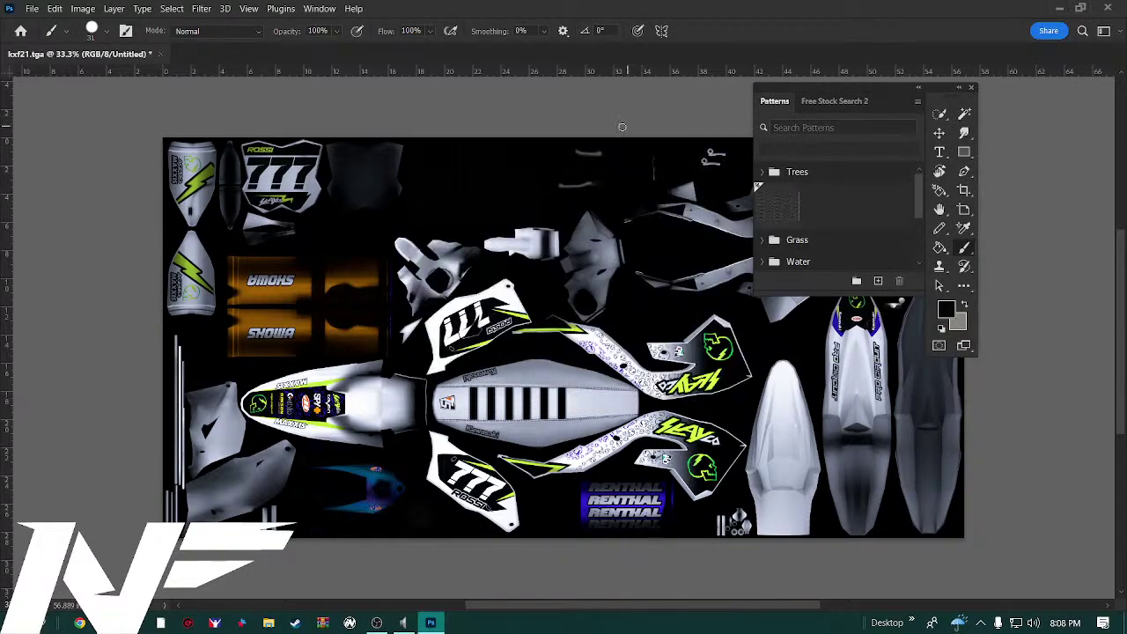
left_click(972, 90)
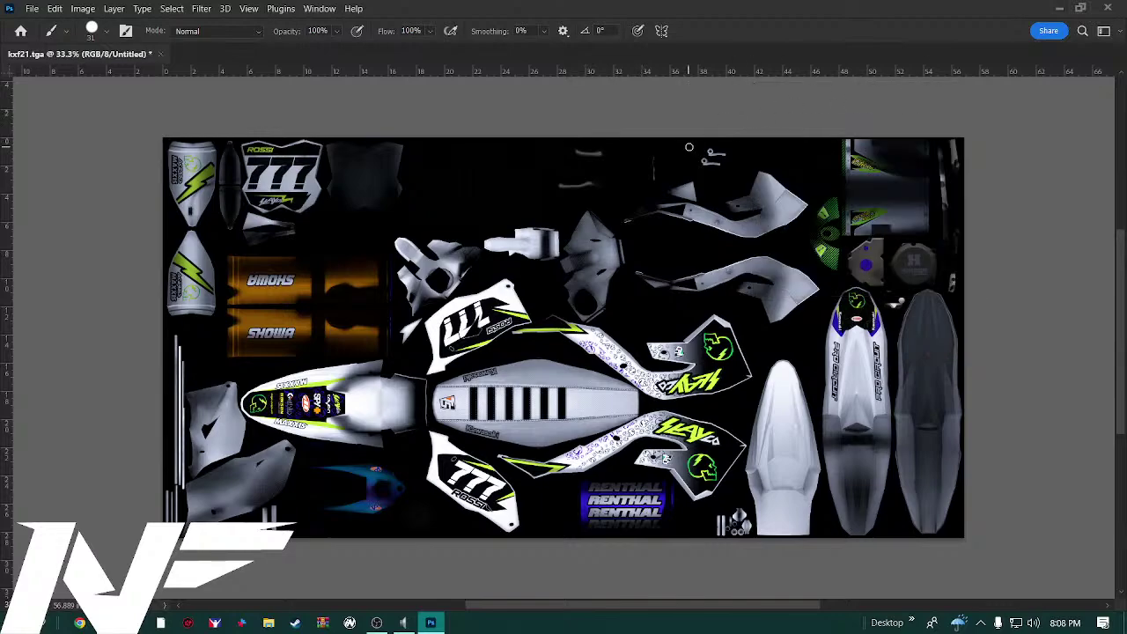
Switch the workspace to Essentials (Default)
left_click(322, 8)
mouse_move(337, 37)
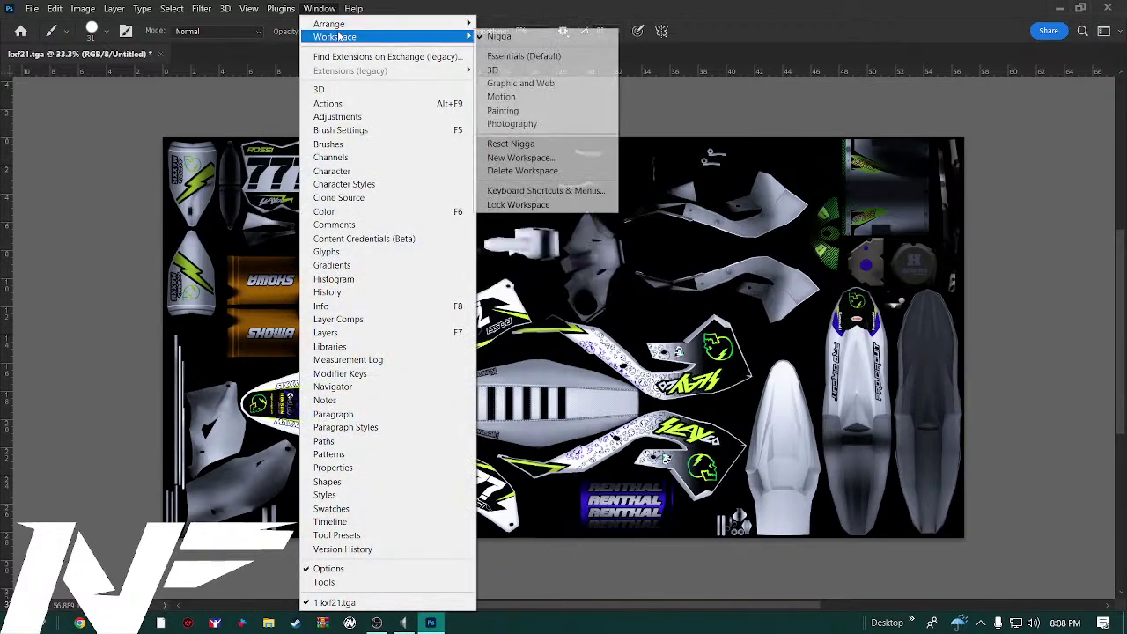
mouse_move(352, 10)
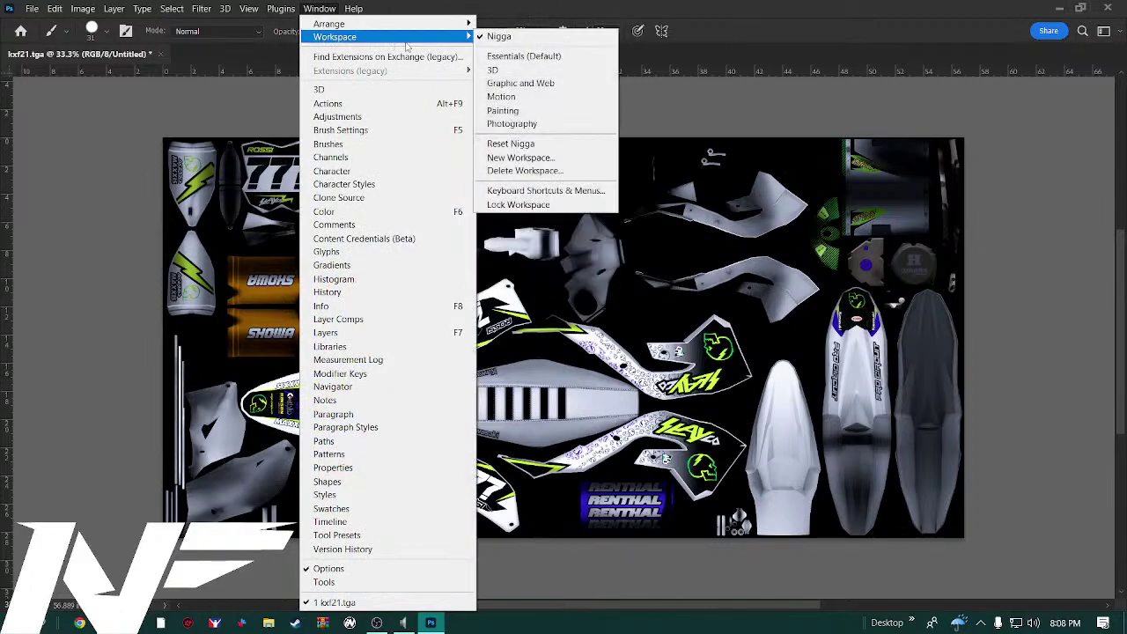
left_click(515, 57)
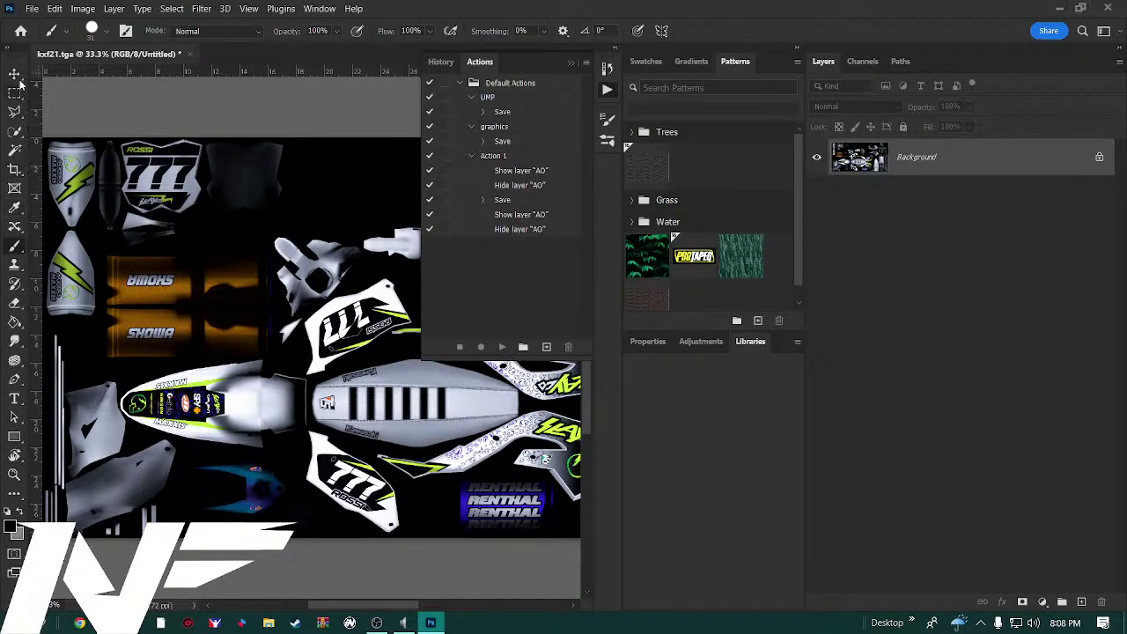
Show the toolbar in two columns and remove the History and Actions panel group from the workspace
left_click(11, 53)
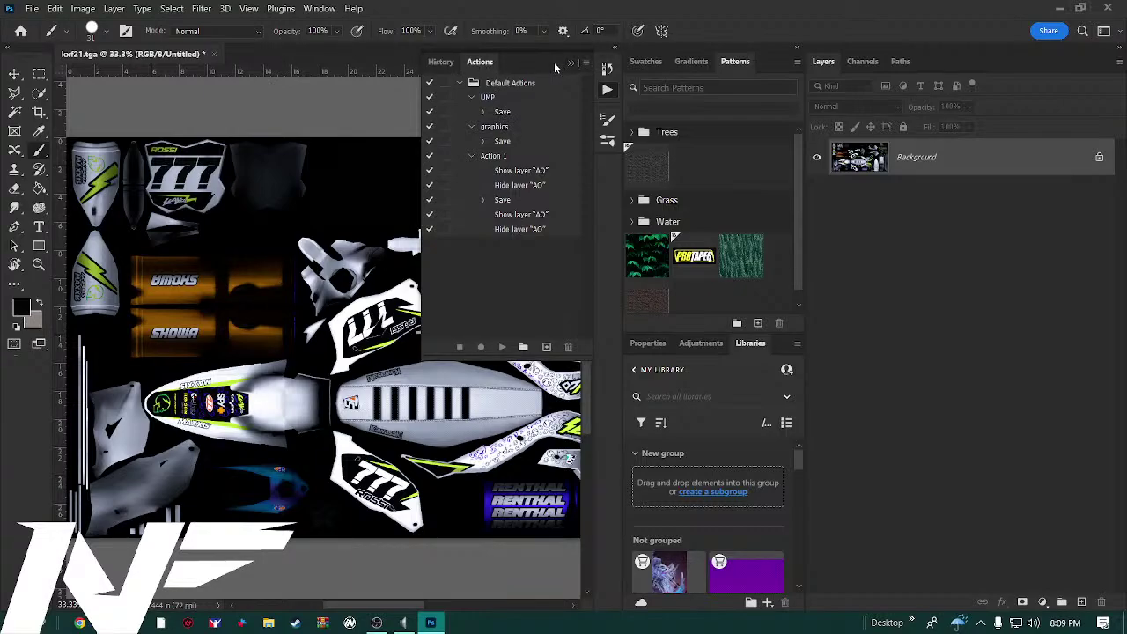
left_click_drag(555, 69, 290, 207)
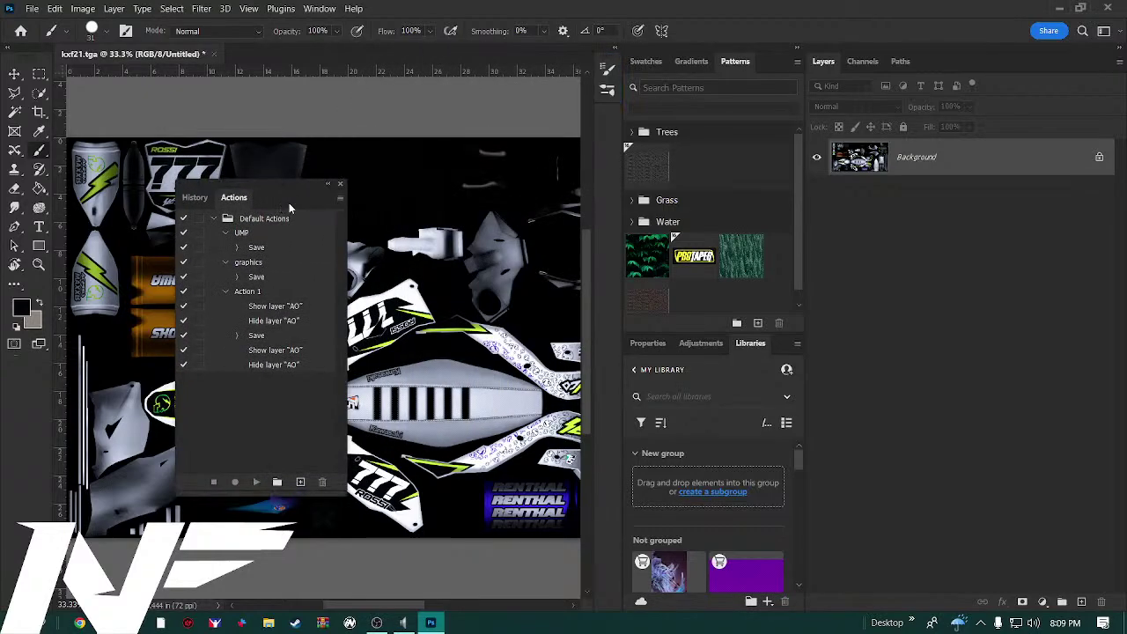
left_click(340, 184)
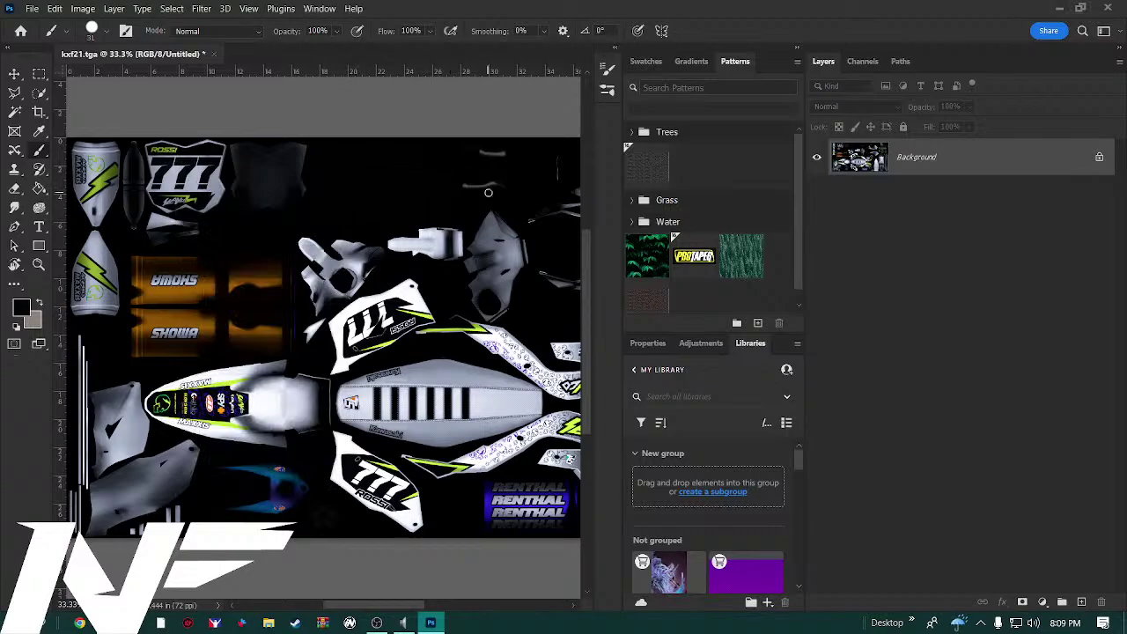
Open the Brush Settings panel to view the brush tip options, and collapse it again
left_click(606, 70)
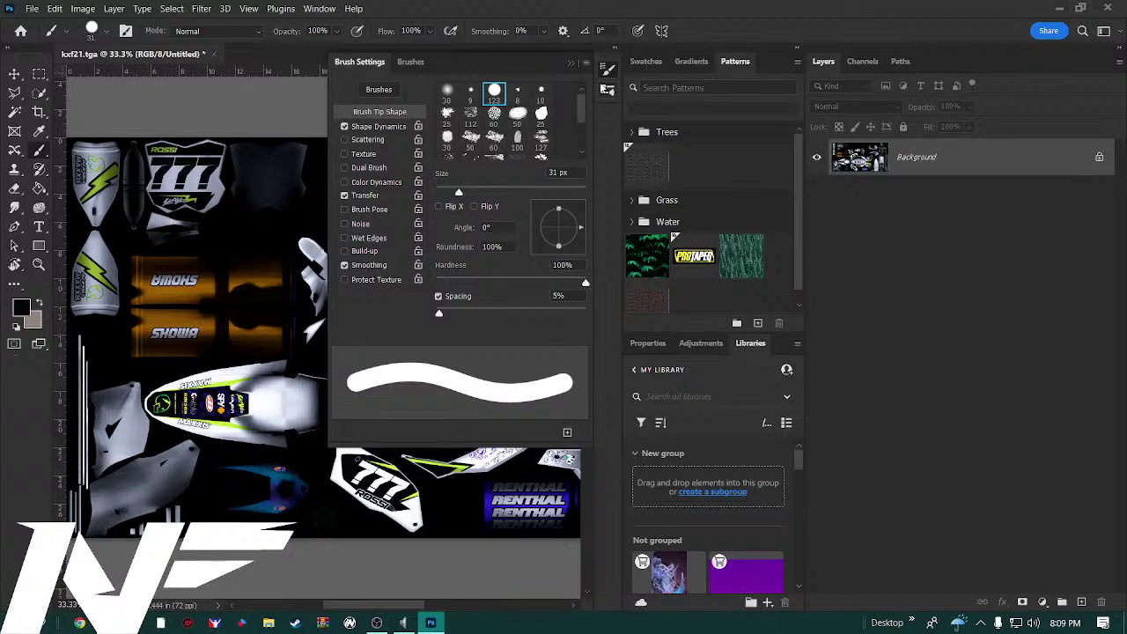
left_click(571, 67)
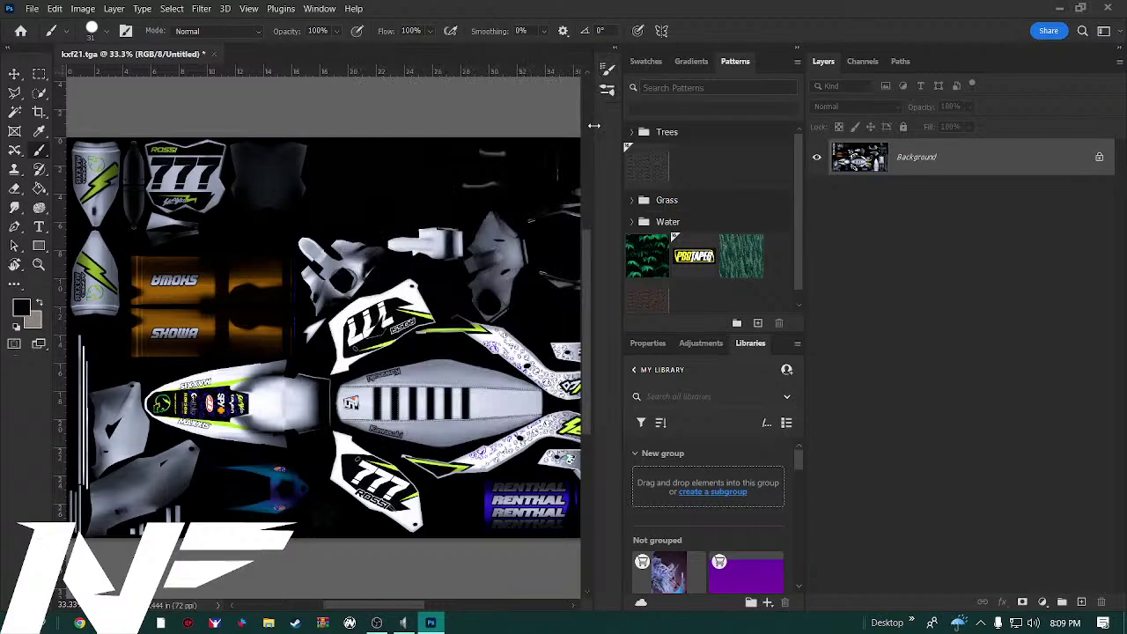
key("F5")
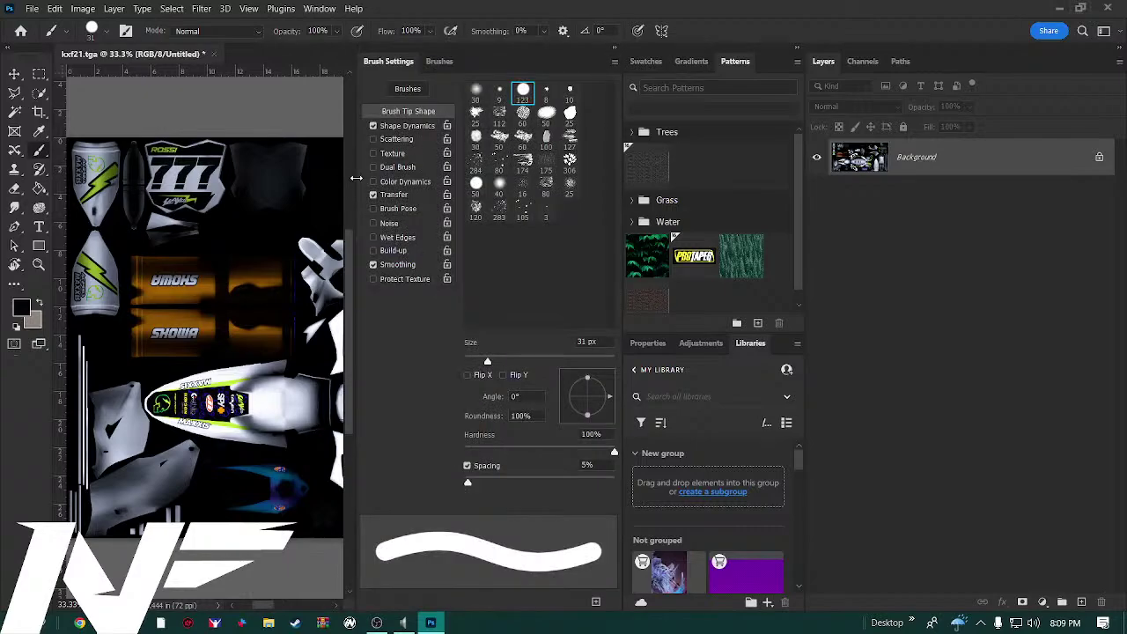
key("F5")
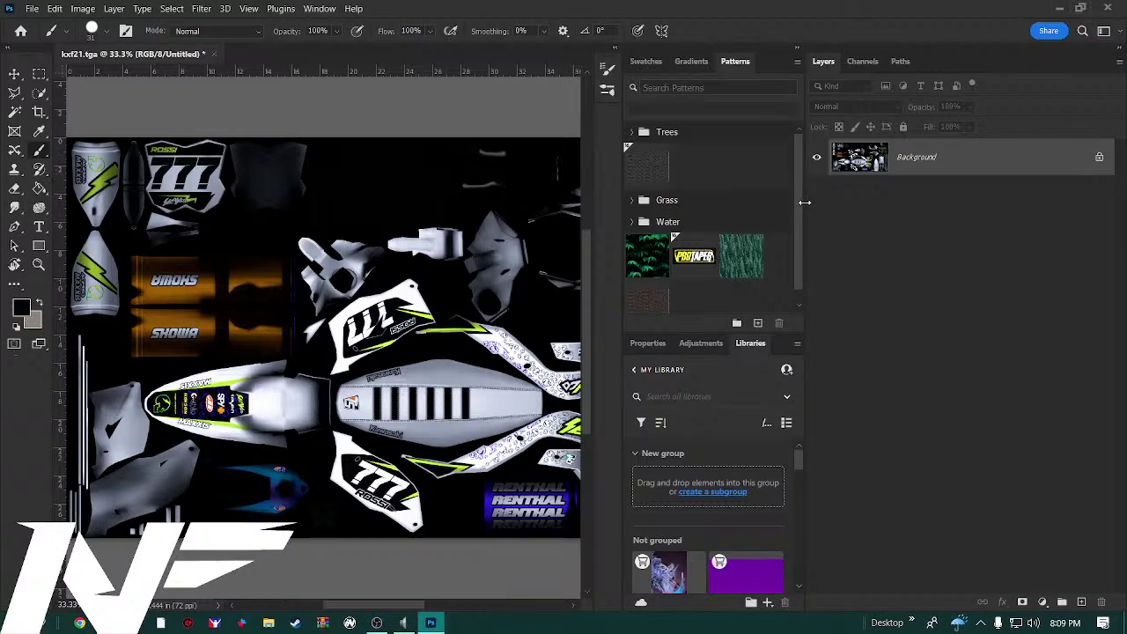
Narrow the Layers panel column, detach the Patterns panel and dock it back beside Gradients
left_click_drag(804, 203, 921, 204)
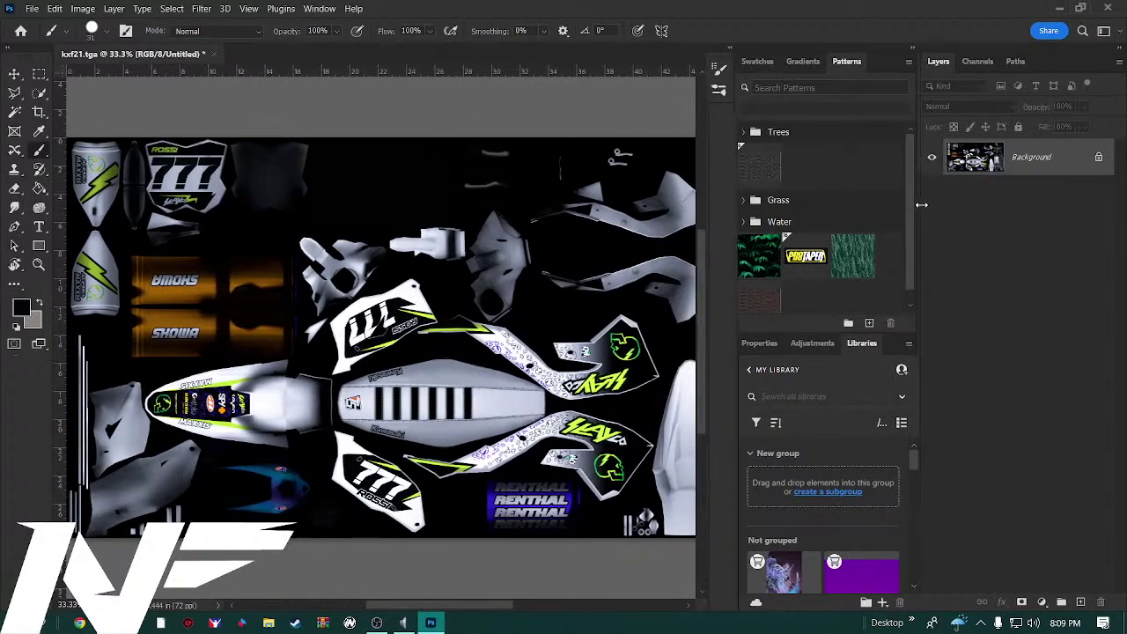
left_click_drag(828, 106, 859, 75)
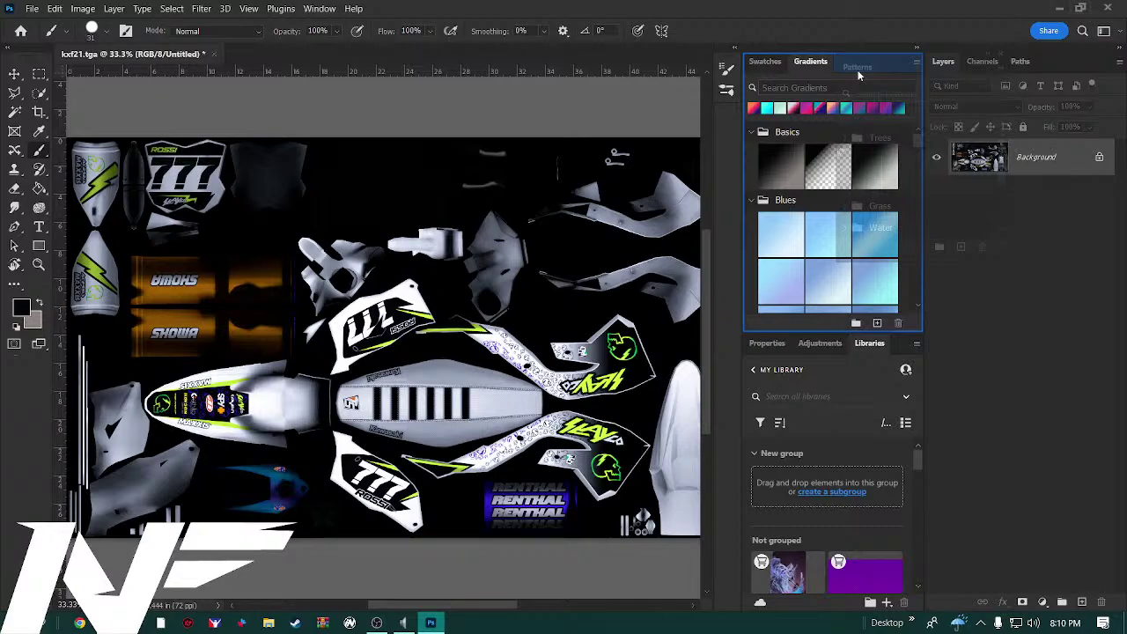
mouse_move(860, 75)
left_mouse_down()
mouse_move(998, 504)
mouse_move(998, 572)
mouse_move(965, 425)
mouse_move(969, 148)
mouse_move(960, 145)
mouse_move(984, 493)
mouse_move(974, 610)
mouse_move(965, 607)
mouse_move(980, 563)
mouse_move(885, 220)
mouse_move(852, 243)
mouse_move(907, 259)
mouse_move(962, 230)
mouse_move(956, 215)
mouse_move(867, 192)
mouse_move(817, 146)
mouse_move(855, 68)
left_mouse_up()
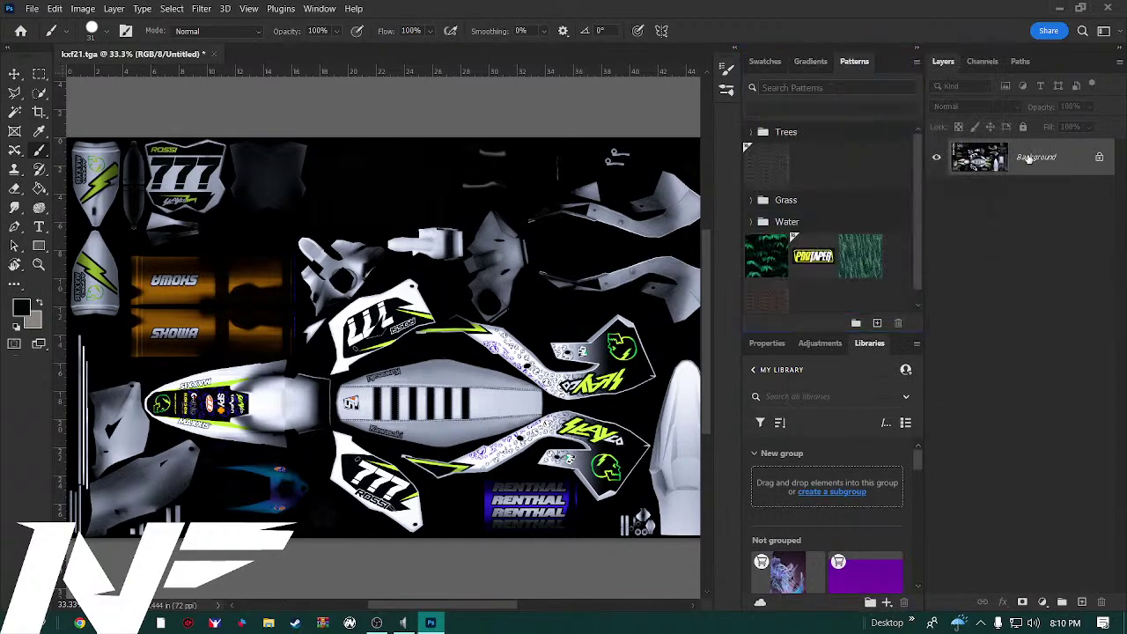
Unlock the Background layer and add a new blank layer above it
left_click(1099, 160)
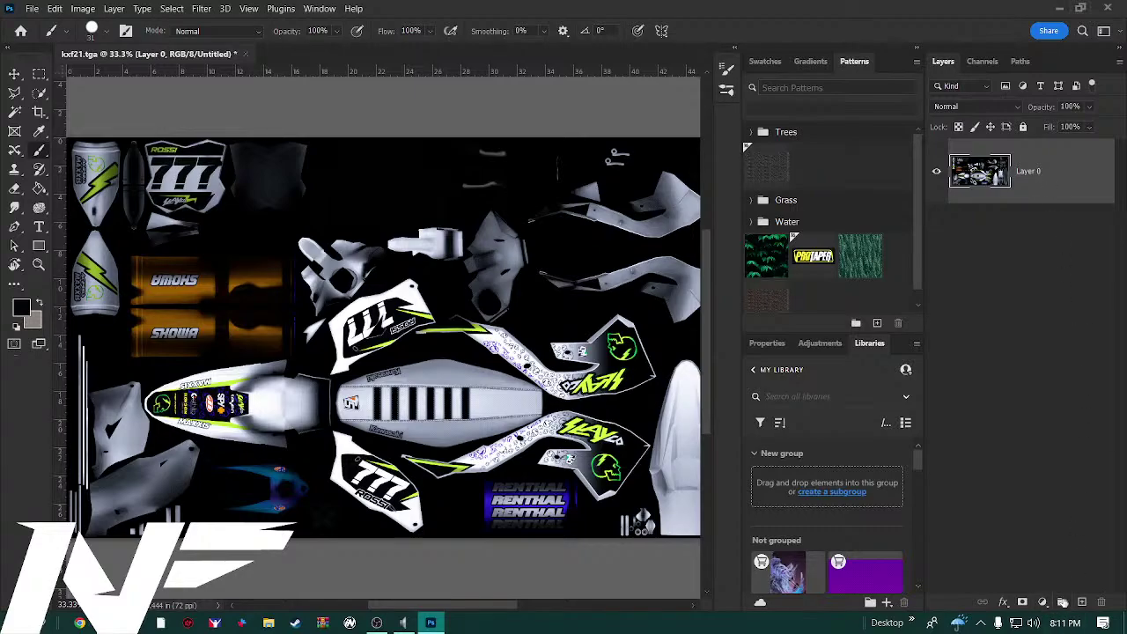
left_click(1082, 602)
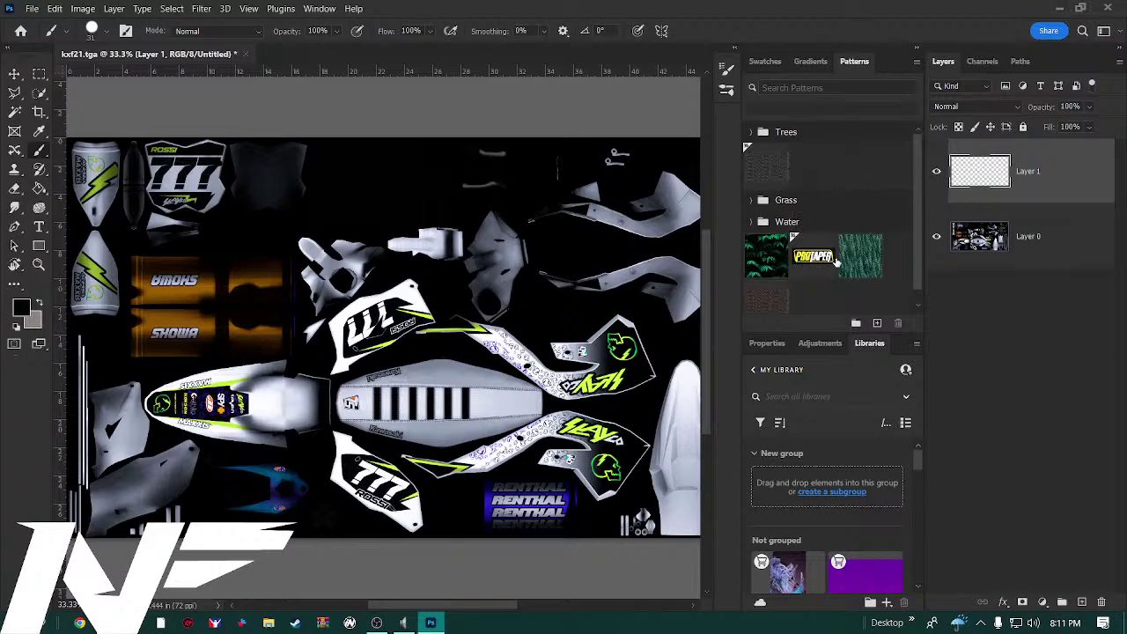
Place the red-outlined lettering Vector Smart Object from My Library onto the centre of the canvas at its default size
scroll(782, 546, "down", 5)
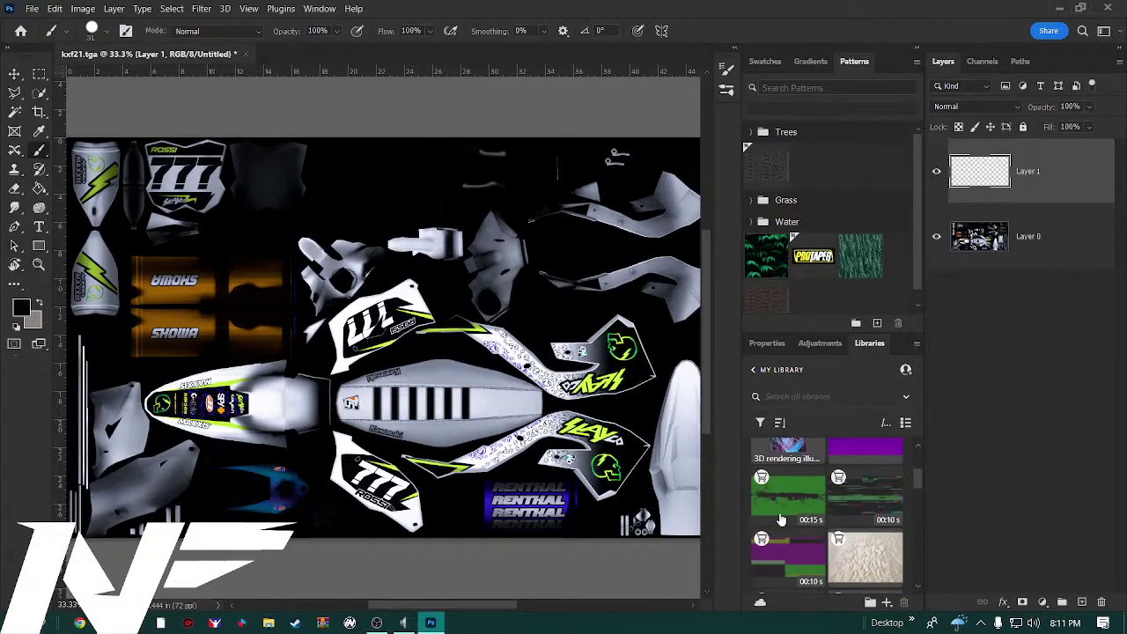
scroll(780, 519, "down", 4)
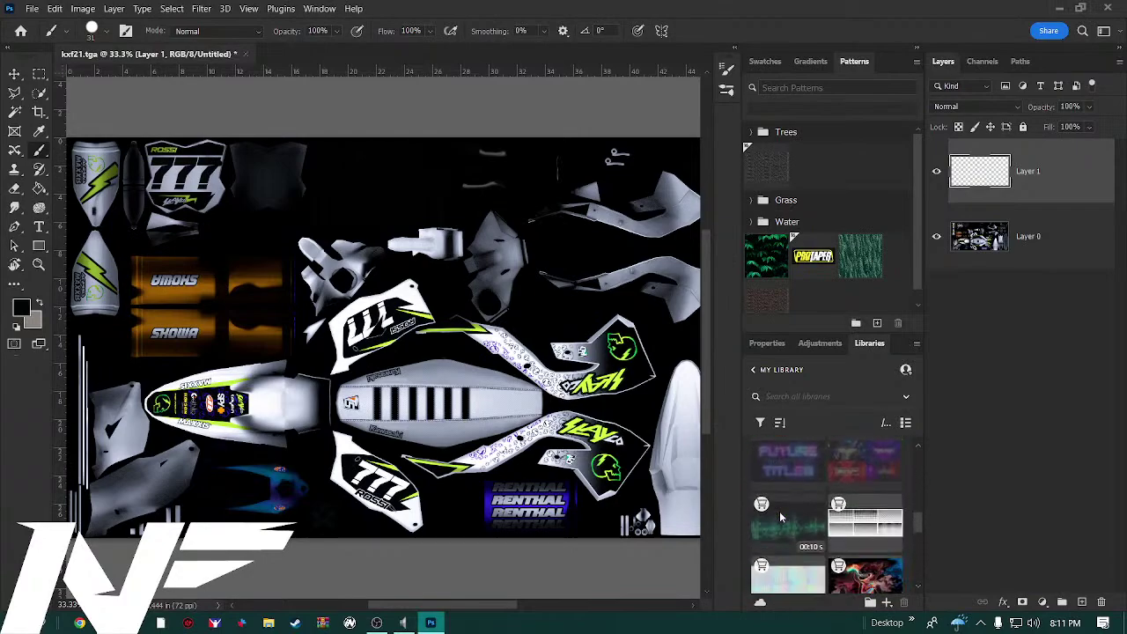
scroll(780, 511, "down", 2)
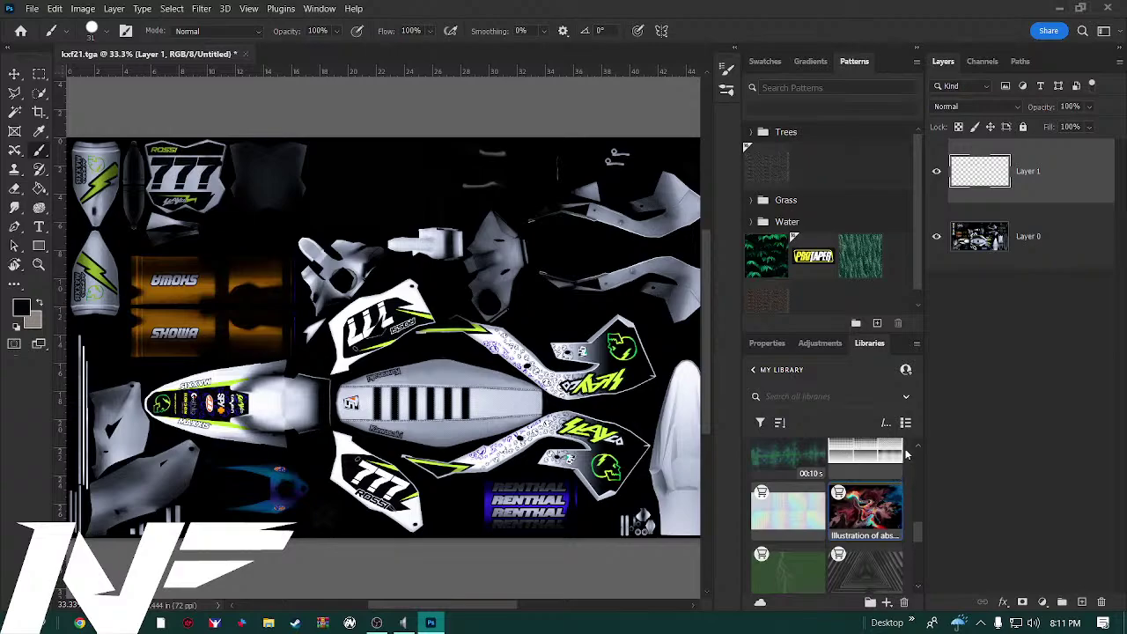
mouse_move(852, 514)
left_mouse_down()
mouse_move(817, 484)
mouse_move(710, 447)
mouse_move(854, 509)
left_mouse_up()
scroll(850, 524, "down", 2)
scroll(840, 529, "down", 3)
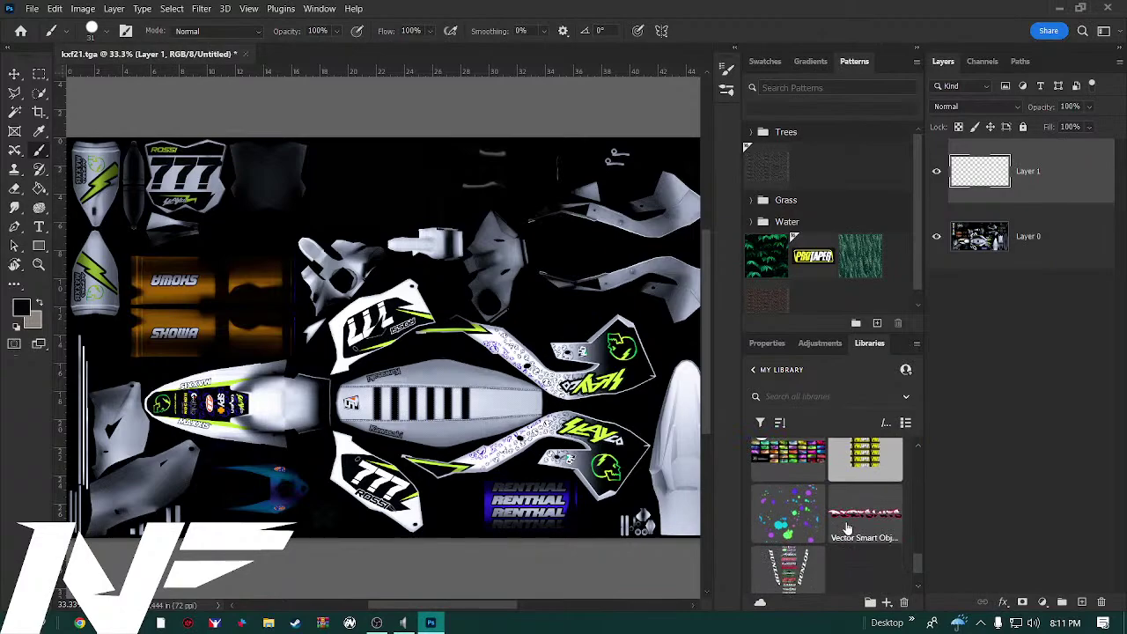
left_click_drag(851, 521, 528, 375)
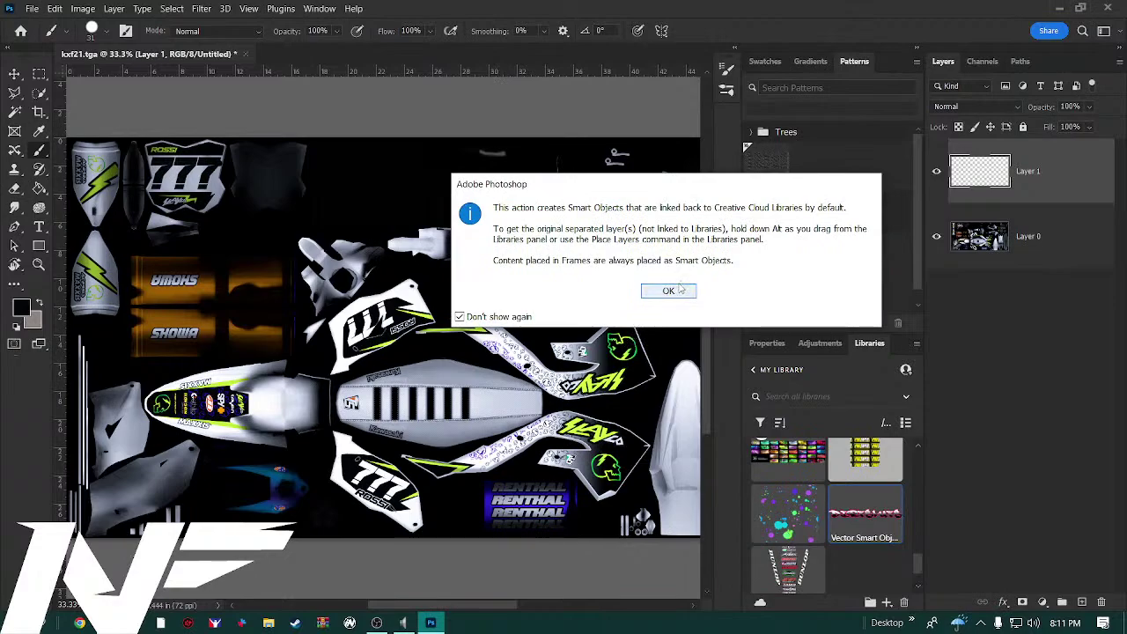
left_click(669, 291)
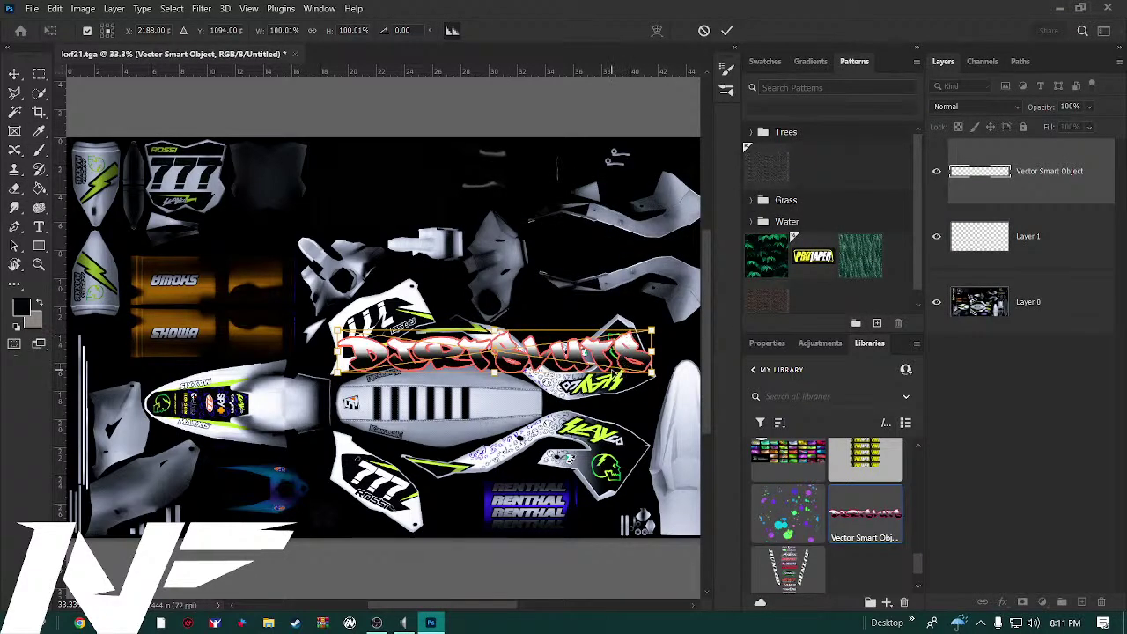
right_click(597, 364)
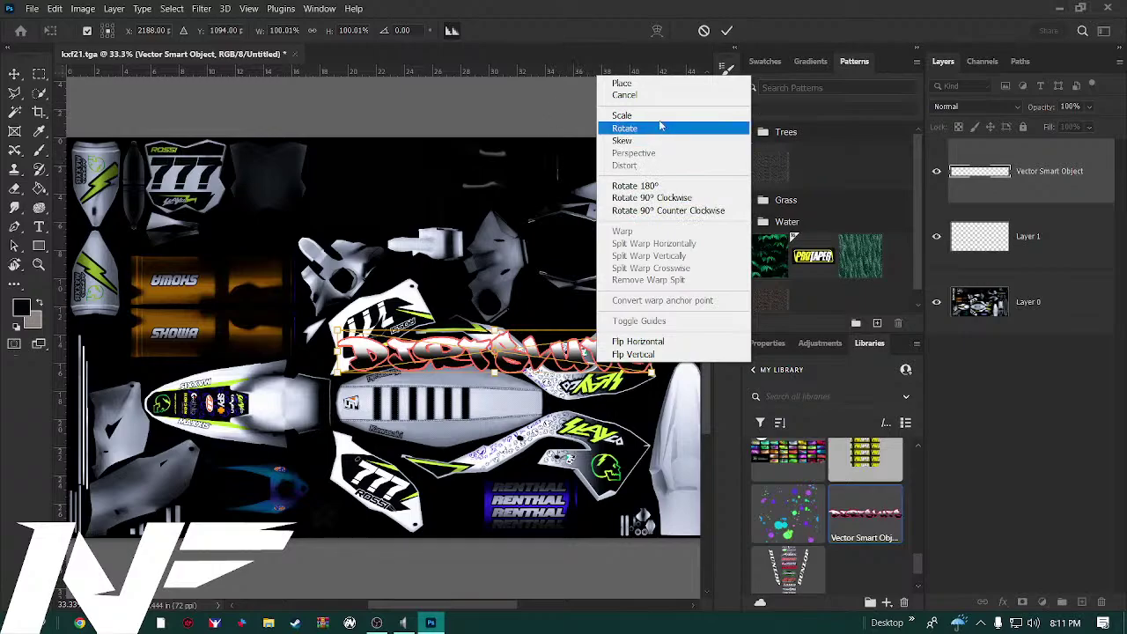
left_click(621, 83)
Rasterize the placed Vector Smart Object layer and activate the Move tool
right_click(576, 356)
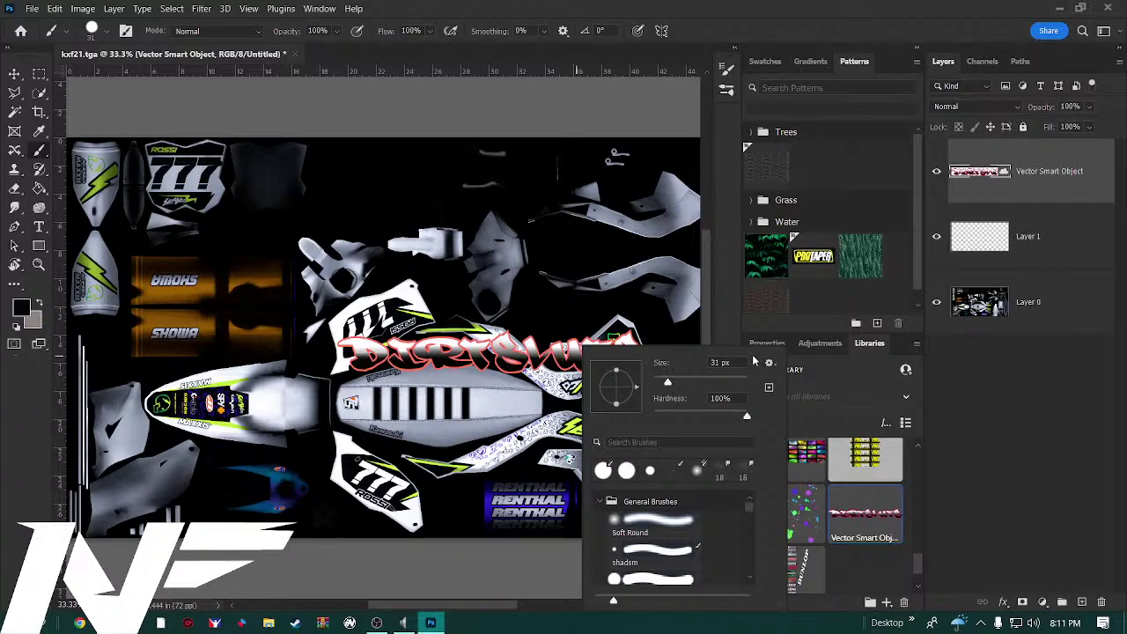
left_click(571, 141)
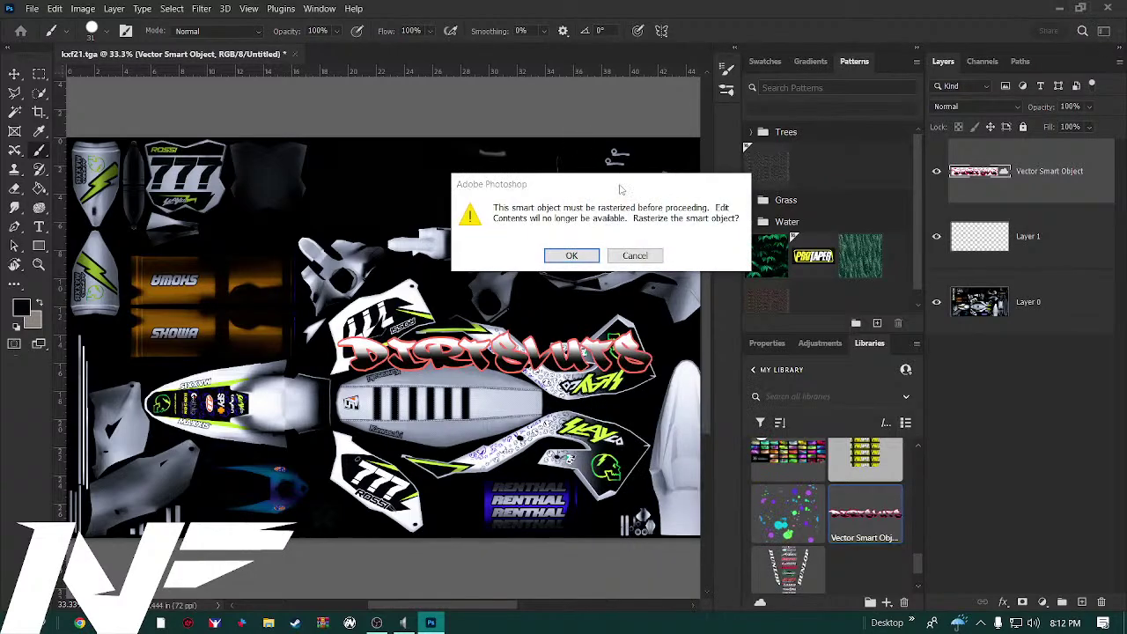
left_click(635, 256)
key("v")
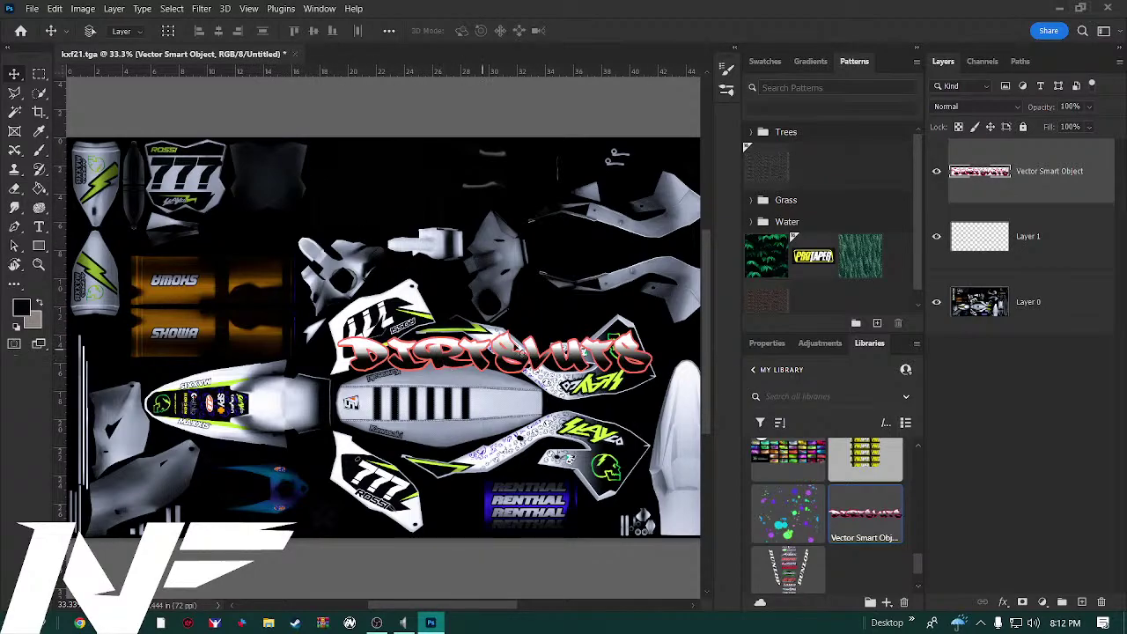
Move the Layer 0 bike template about 3 in to the left on the canvas
left_click(1047, 325)
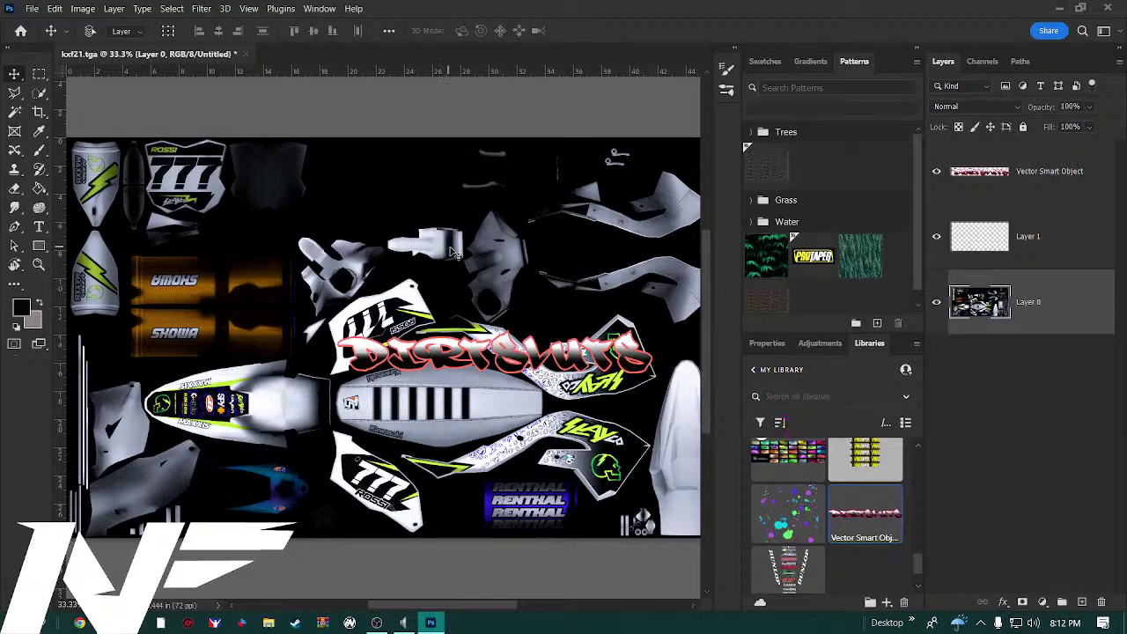
left_click_drag(452, 252, 405, 250)
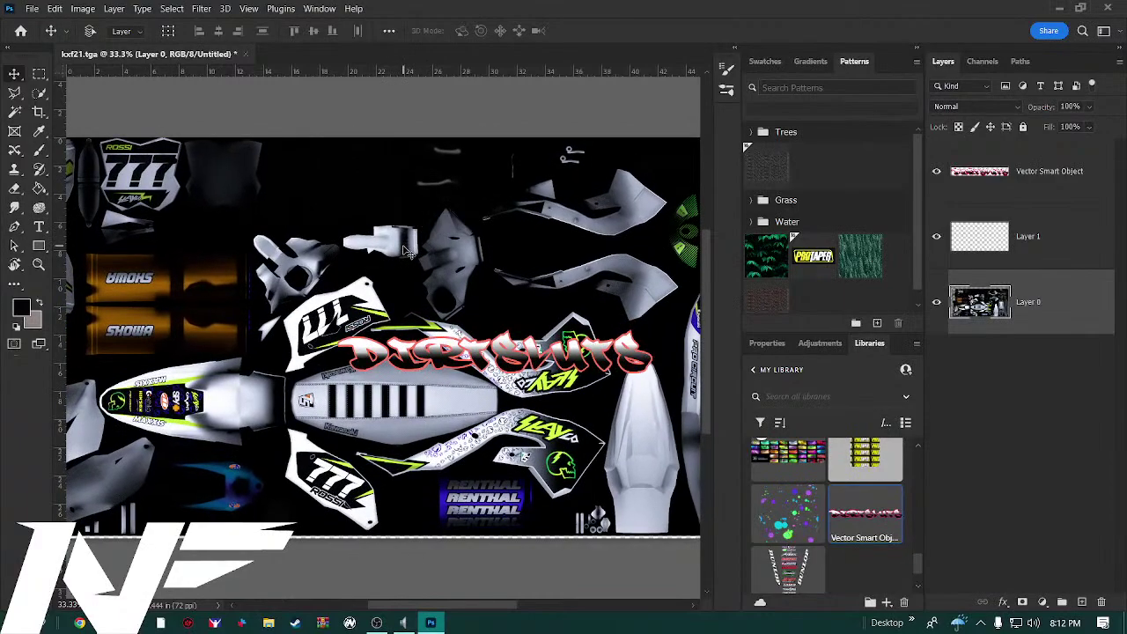
Undo the last Layer 0 move, and try shifting the bike template slightly left and back into line with the canvas edge
key("ctrl+z")
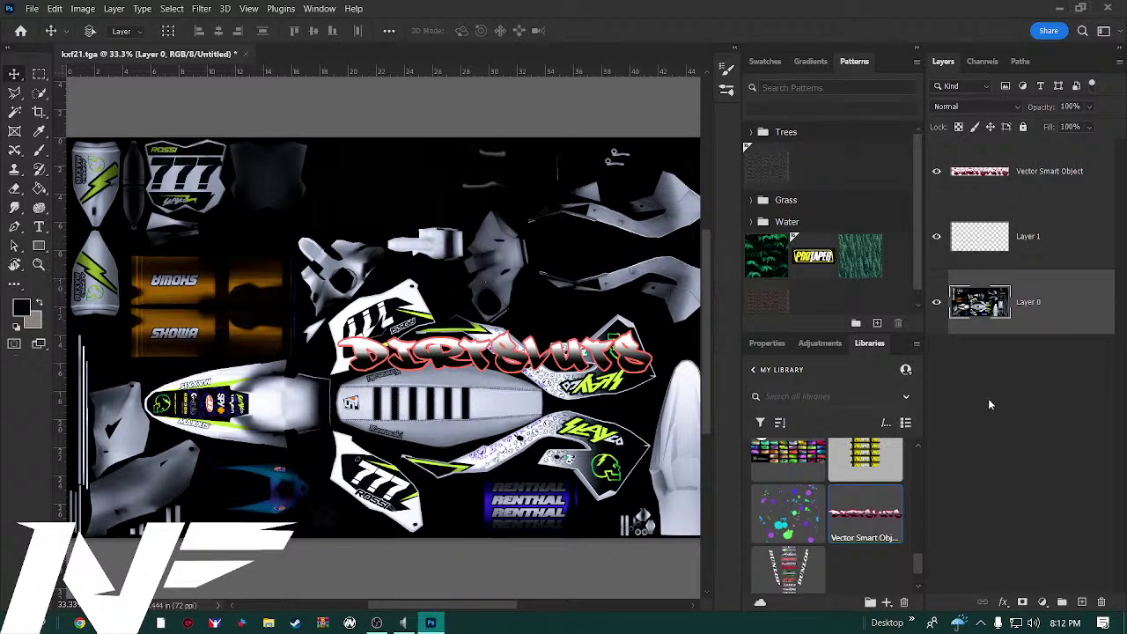
left_click_drag(256, 283, 178, 231)
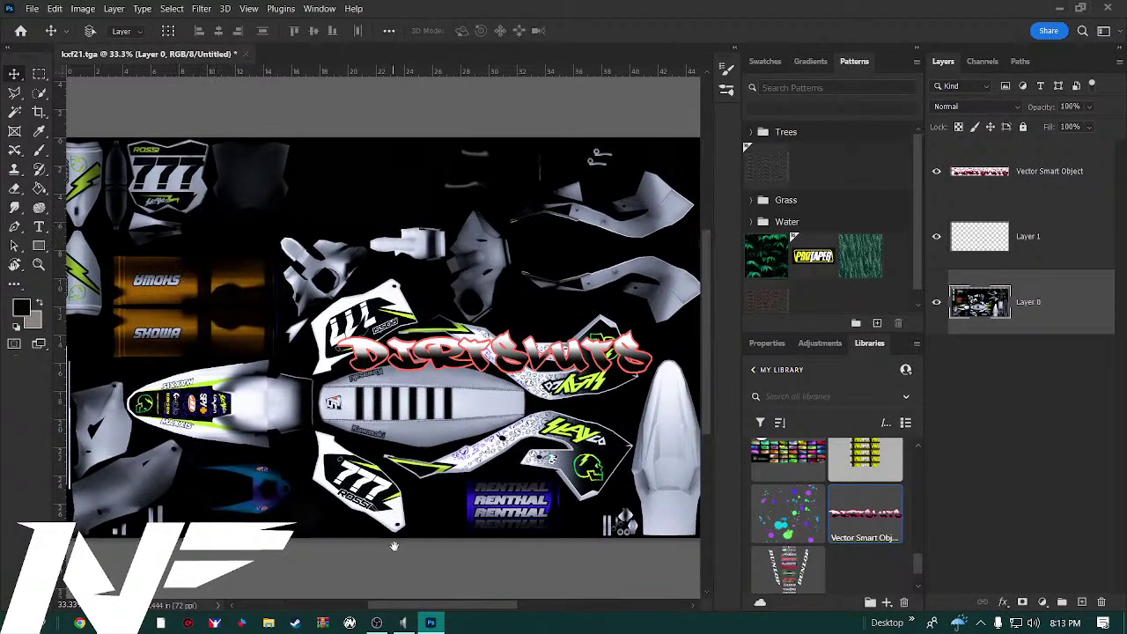
left_click_drag(394, 546, 224, 545)
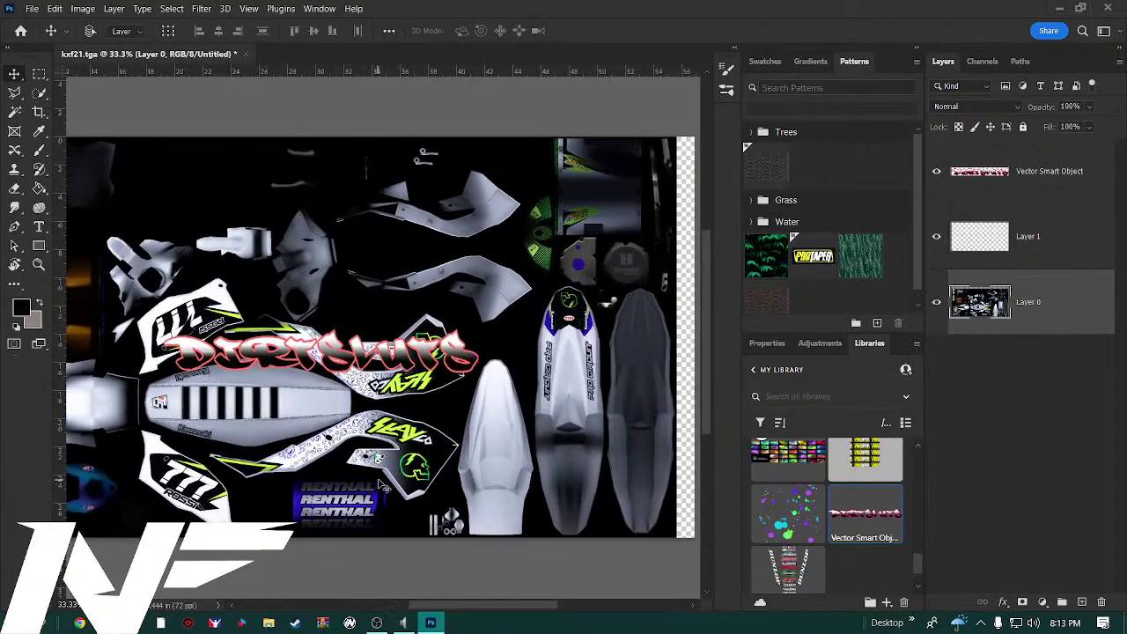
left_click_drag(412, 440, 436, 438)
left_click_drag(428, 430, 437, 436)
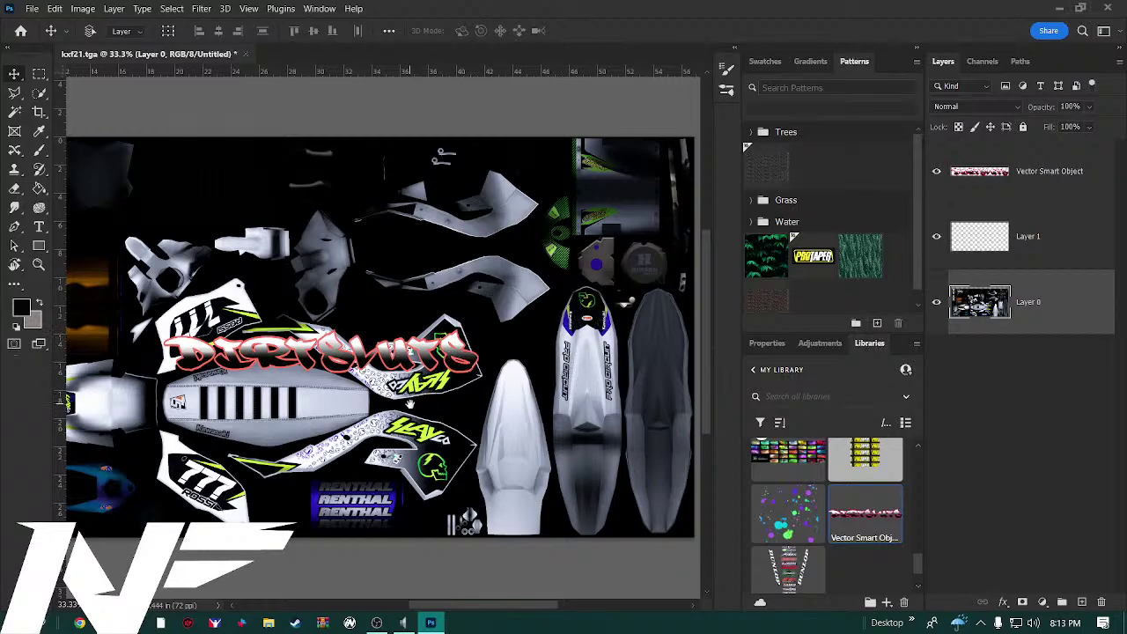
Move the Layer 0 bike template slightly to the left, nudging it down and back up to the canvas edge
left_click_drag(410, 404, 654, 379)
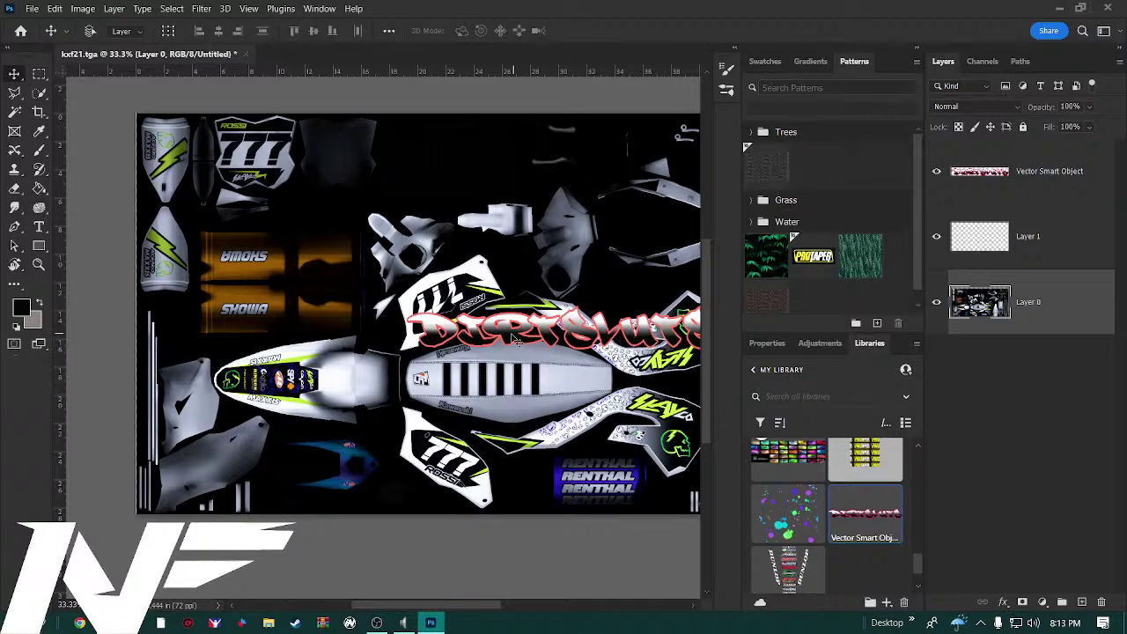
mouse_move(454, 342)
left_mouse_down()
mouse_move(434, 332)
mouse_move(447, 338)
left_mouse_up()
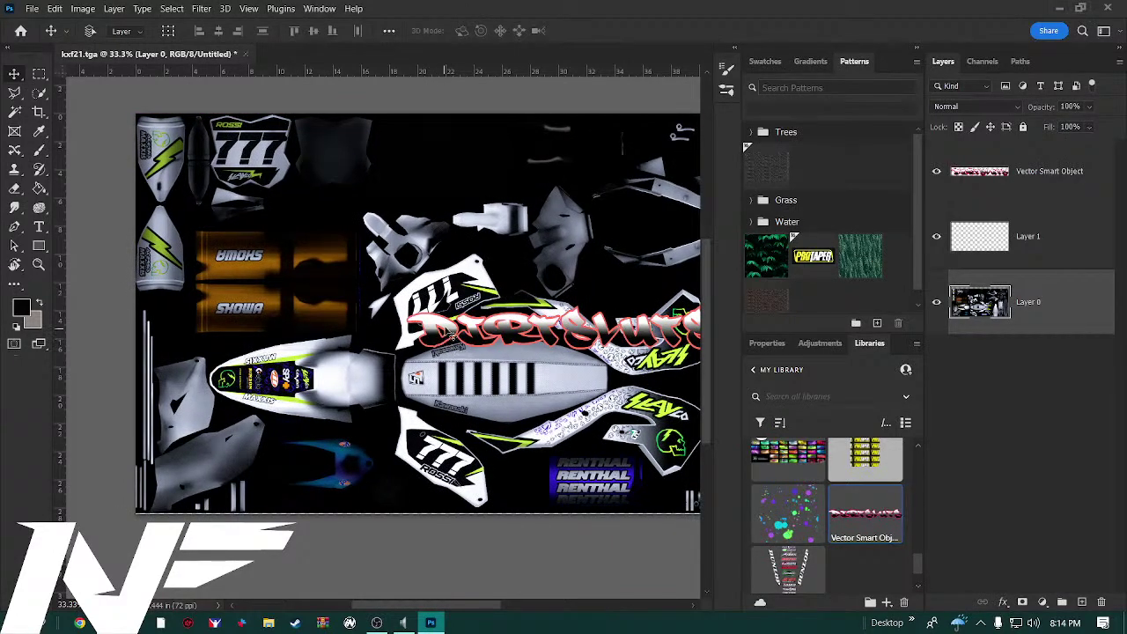
key("shift+Down")
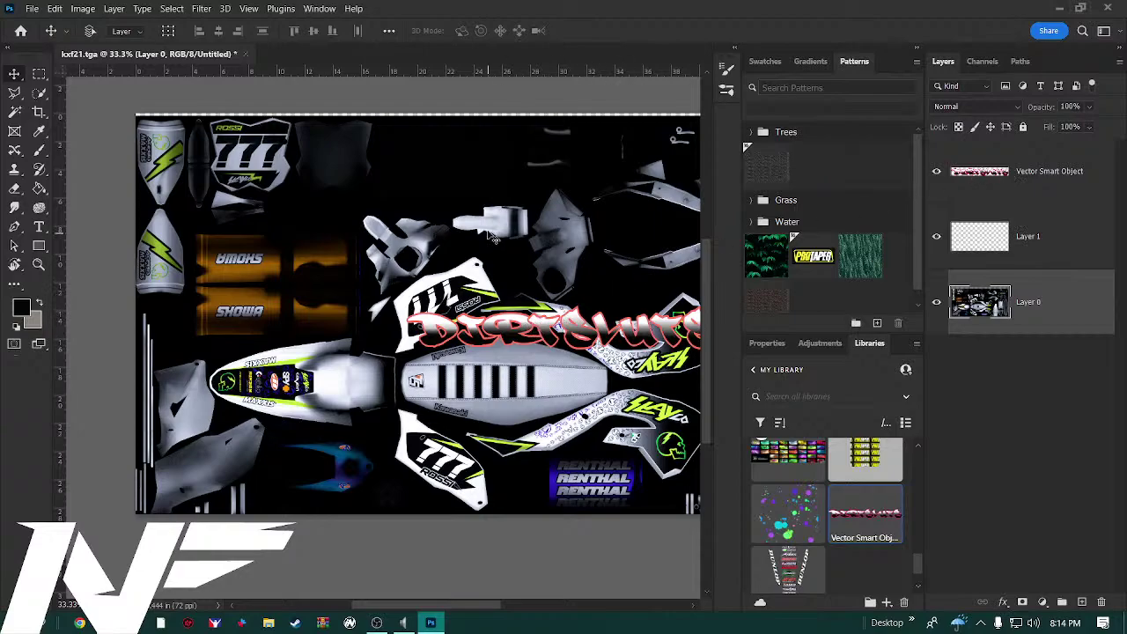
mouse_move(487, 218)
left_mouse_down()
mouse_move(486, 191)
mouse_move(483, 216)
left_mouse_up()
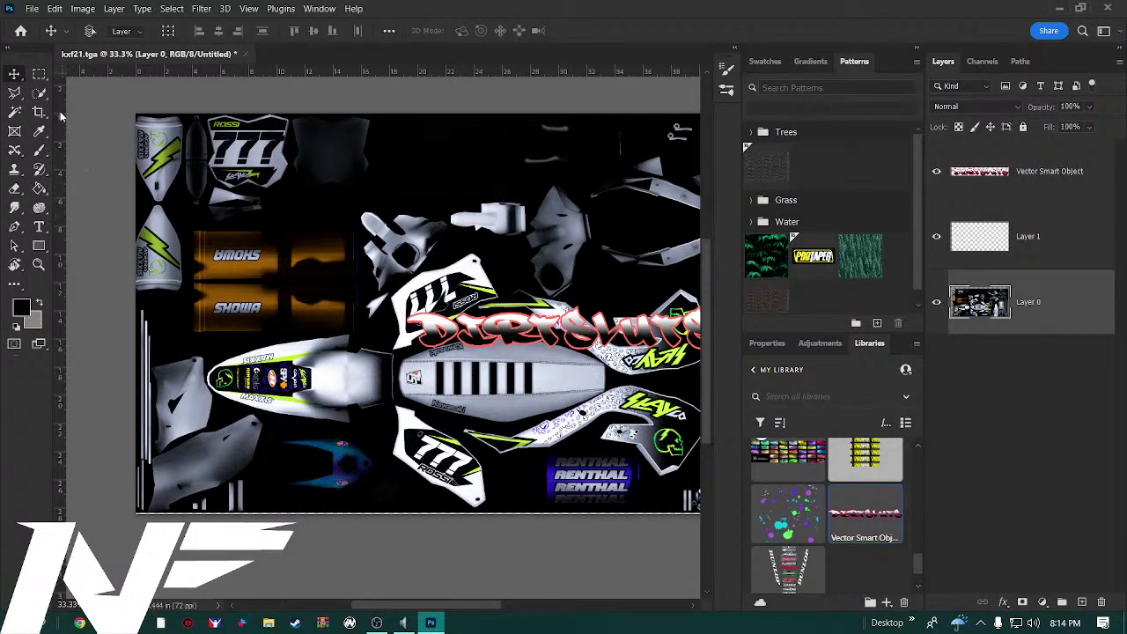
Select the black areas of the 777 front number plate with the Magic Wand tool in add-to-selection mode
left_click(14, 111)
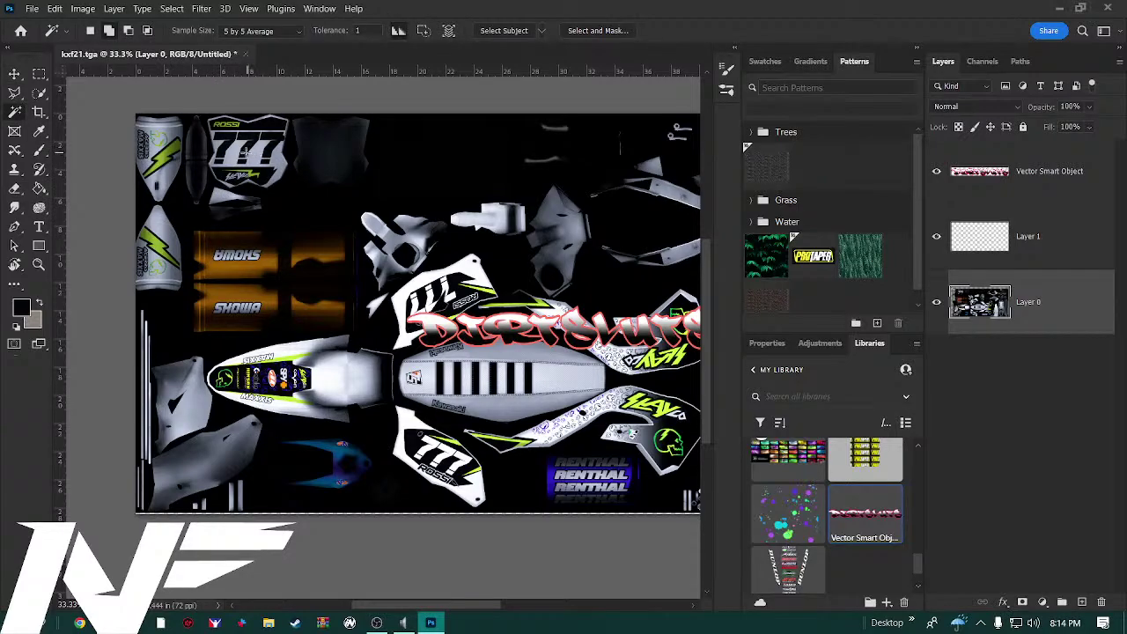
scroll(221, 150, "up", 3)
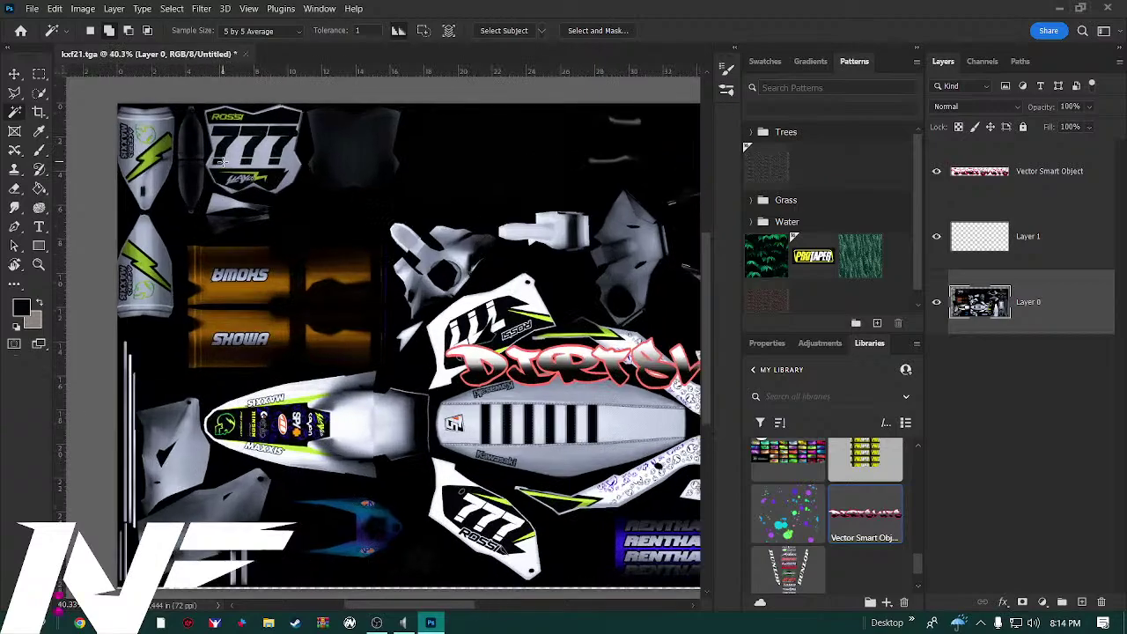
scroll(222, 151, "down", 1)
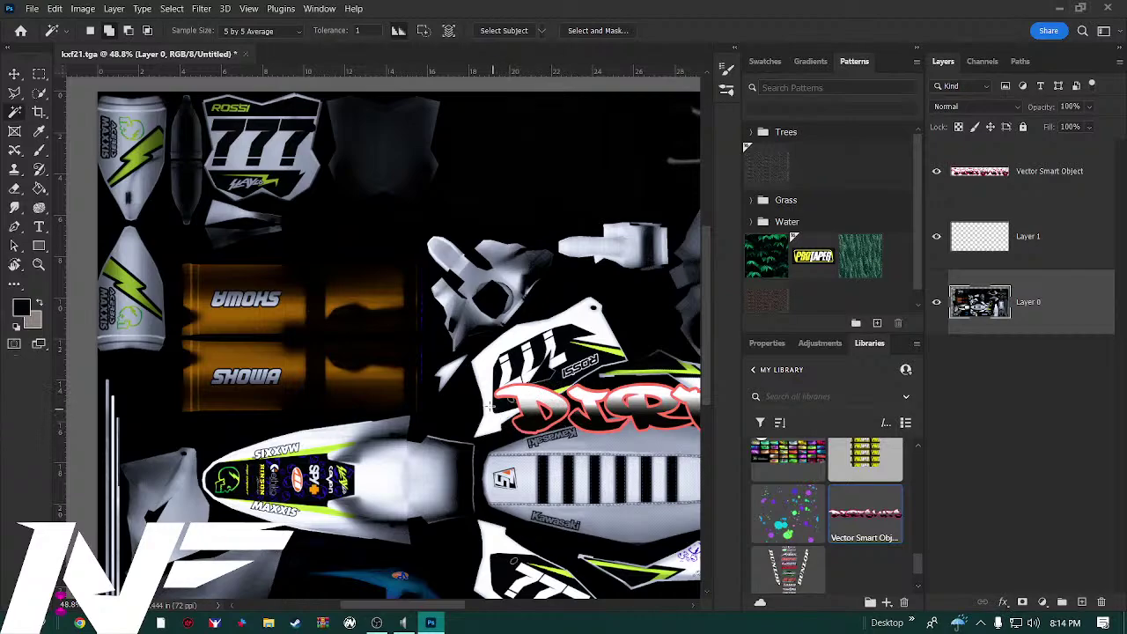
scroll(253, 211, "up", 3)
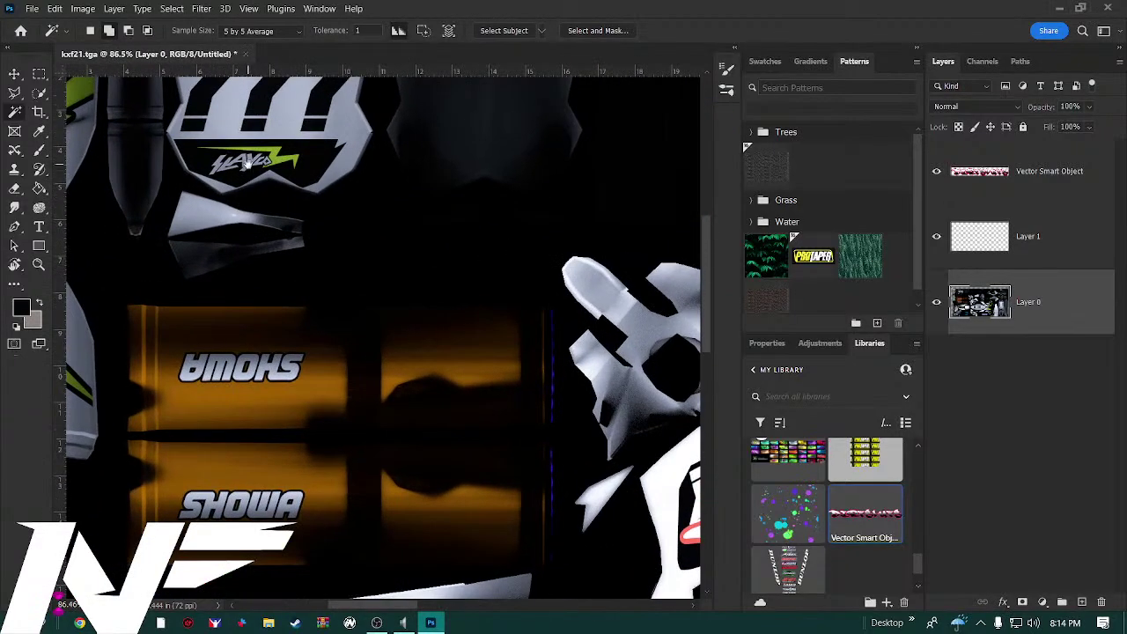
scroll(248, 179, "up", 5)
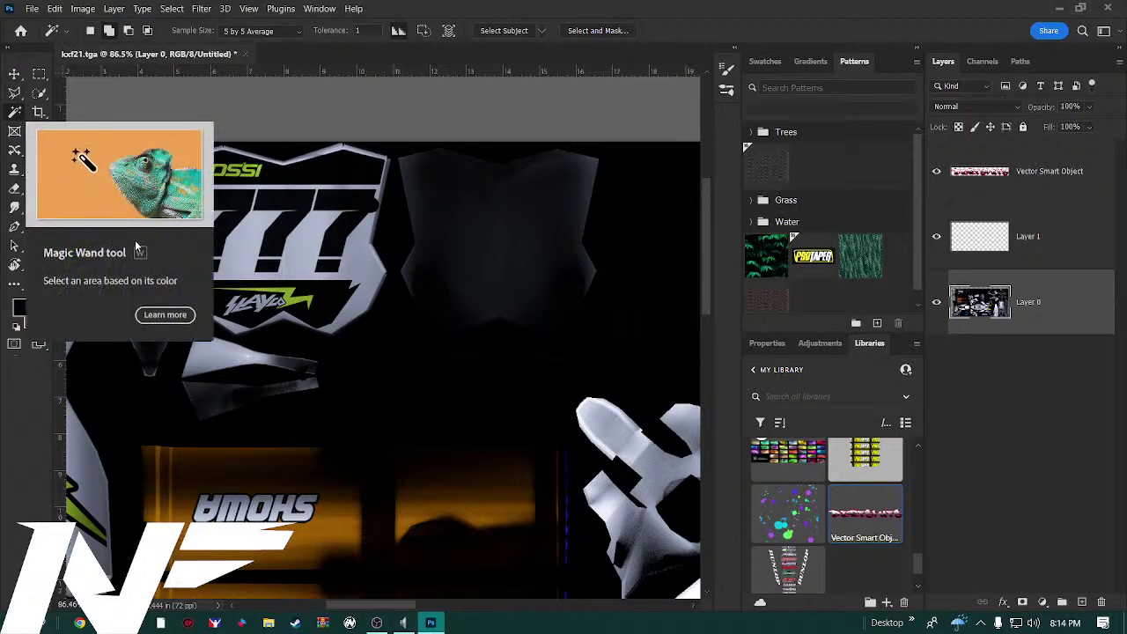
left_click(110, 32)
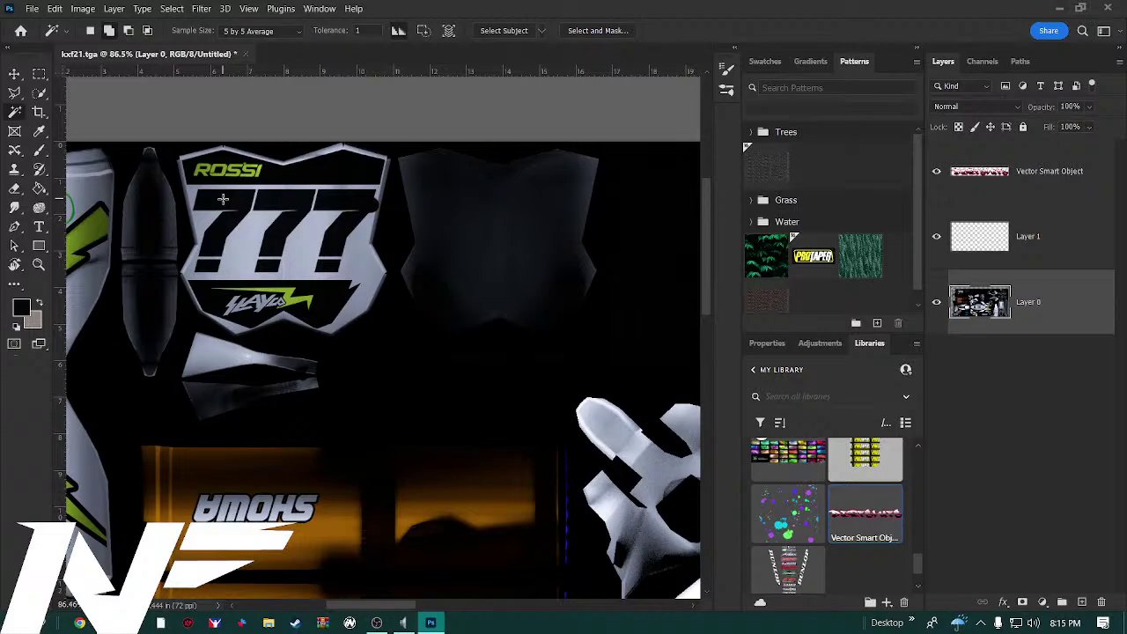
scroll(223, 199, "up", 6)
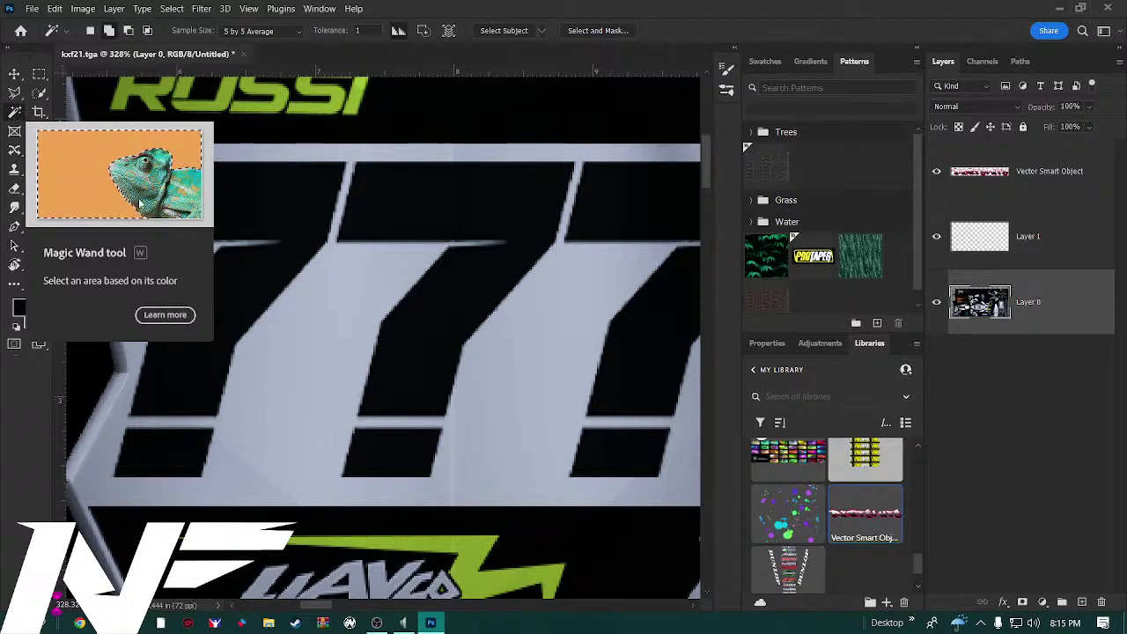
left_click(258, 209)
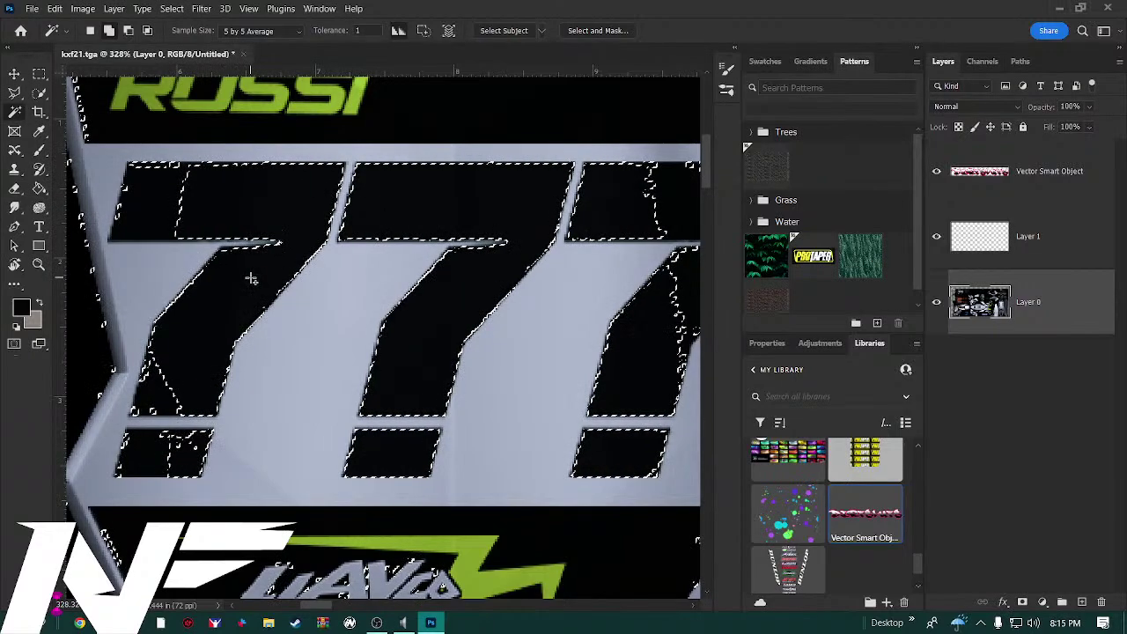
Add the grey background and remaining dark areas around the 777 digits to the Magic Wand selection
left_click(359, 251)
left_click(412, 263)
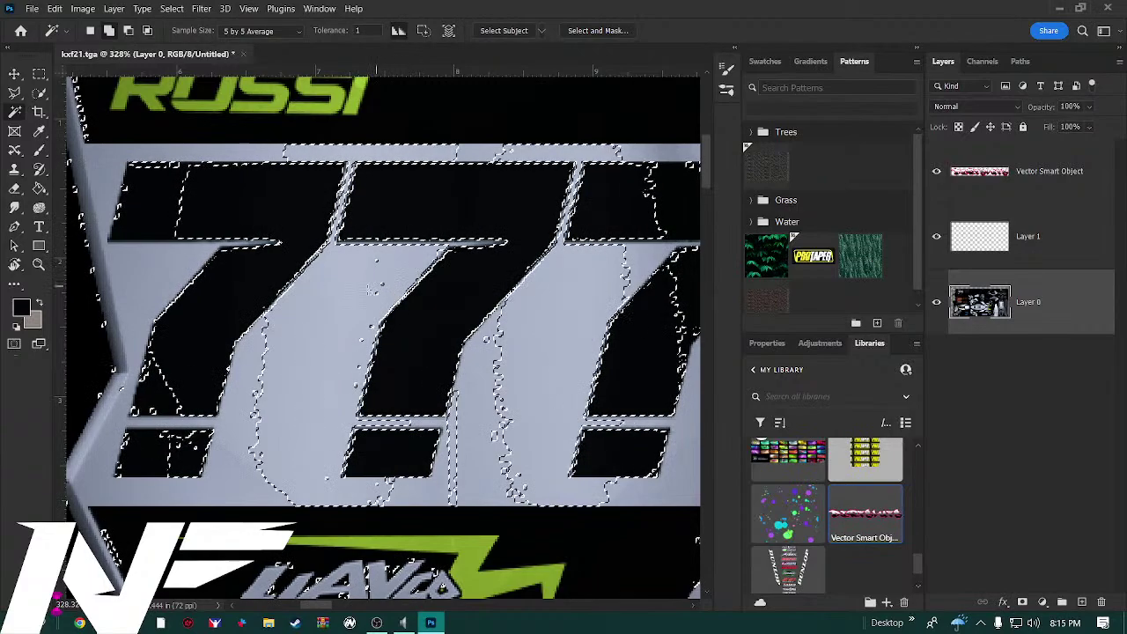
left_click(464, 470)
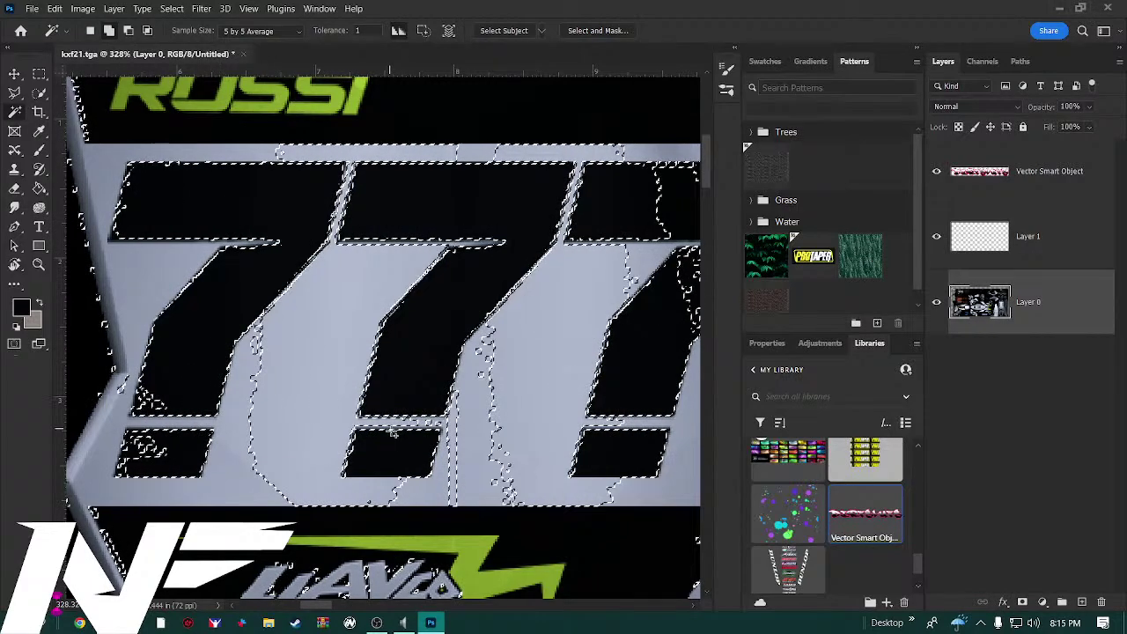
left_click(483, 387, "alt")
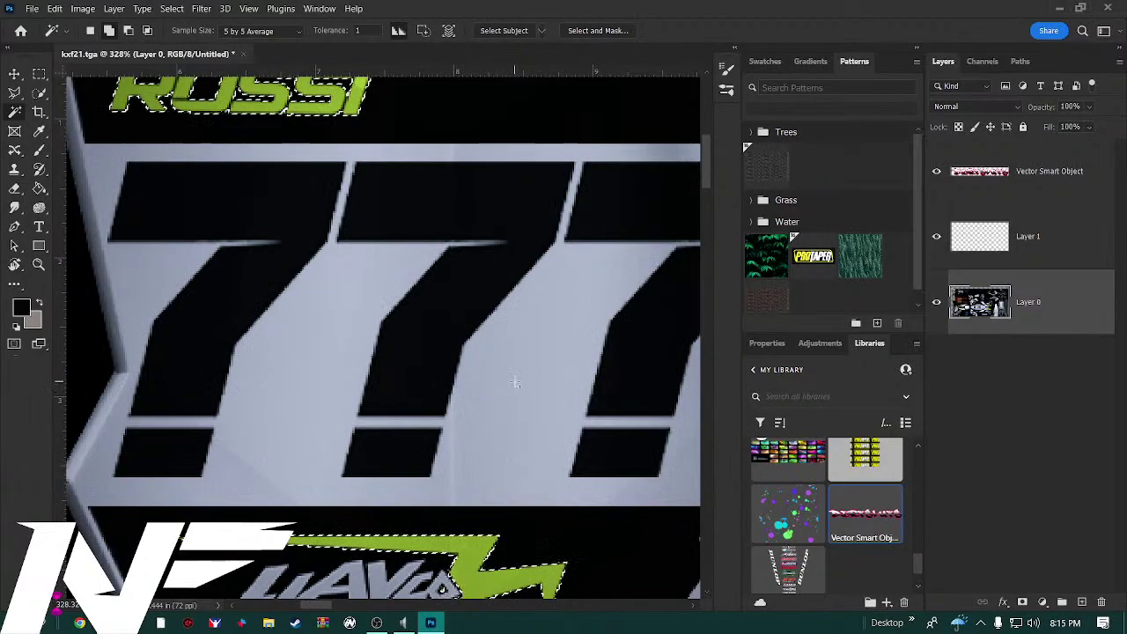
scroll(463, 376, "down", 10)
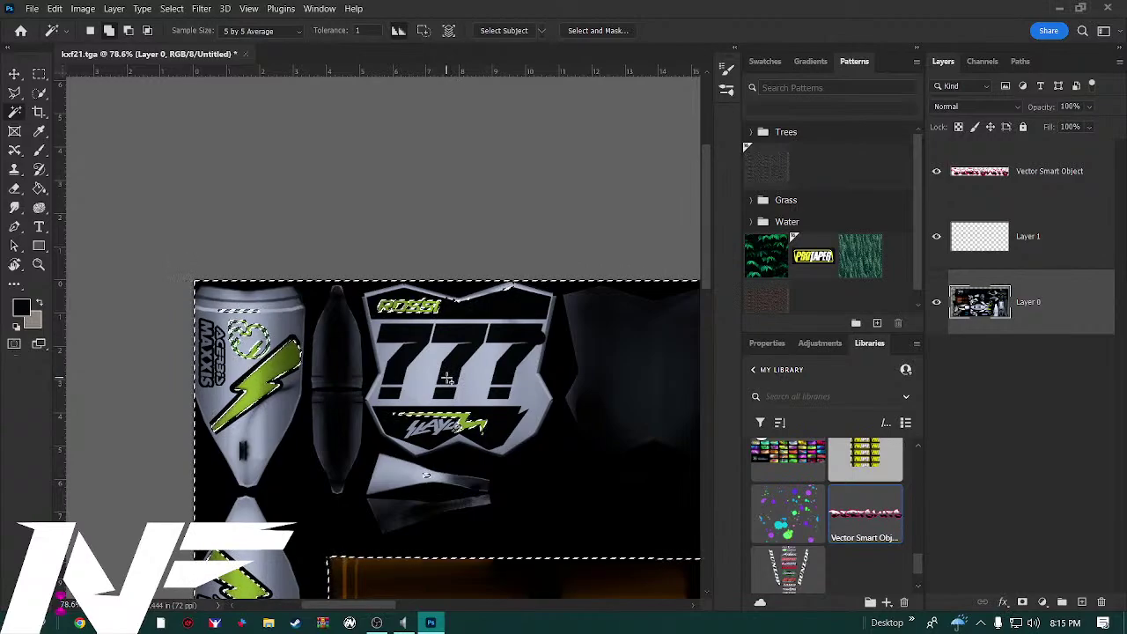
scroll(448, 379, "down", 5)
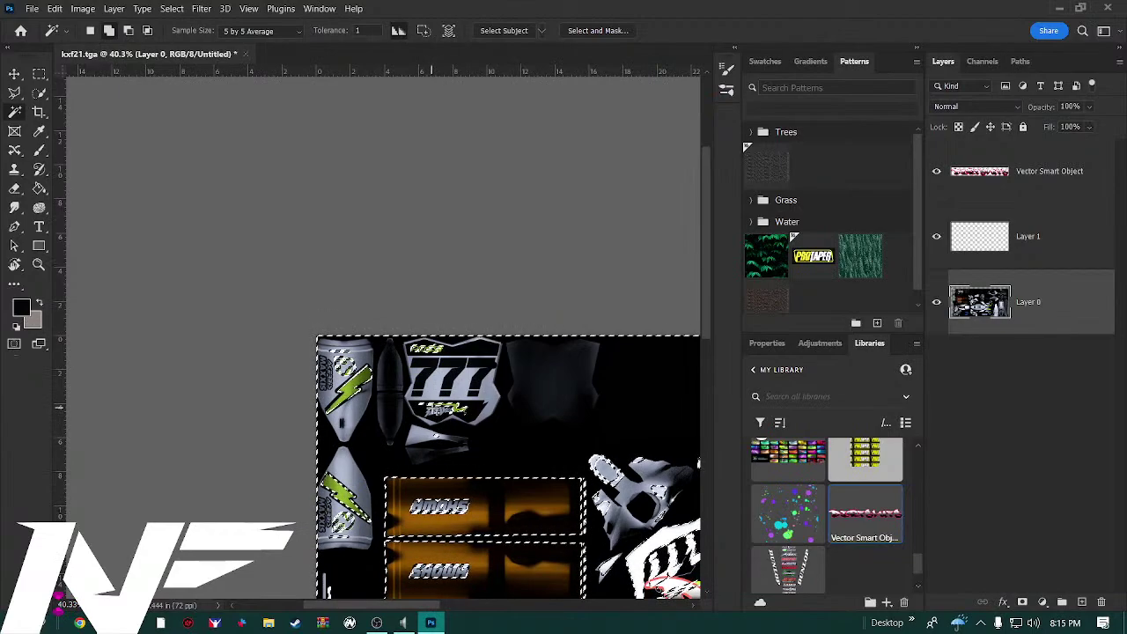
Try a short black Brush stroke inside the selection on the 777 number plate and undo it
key("b")
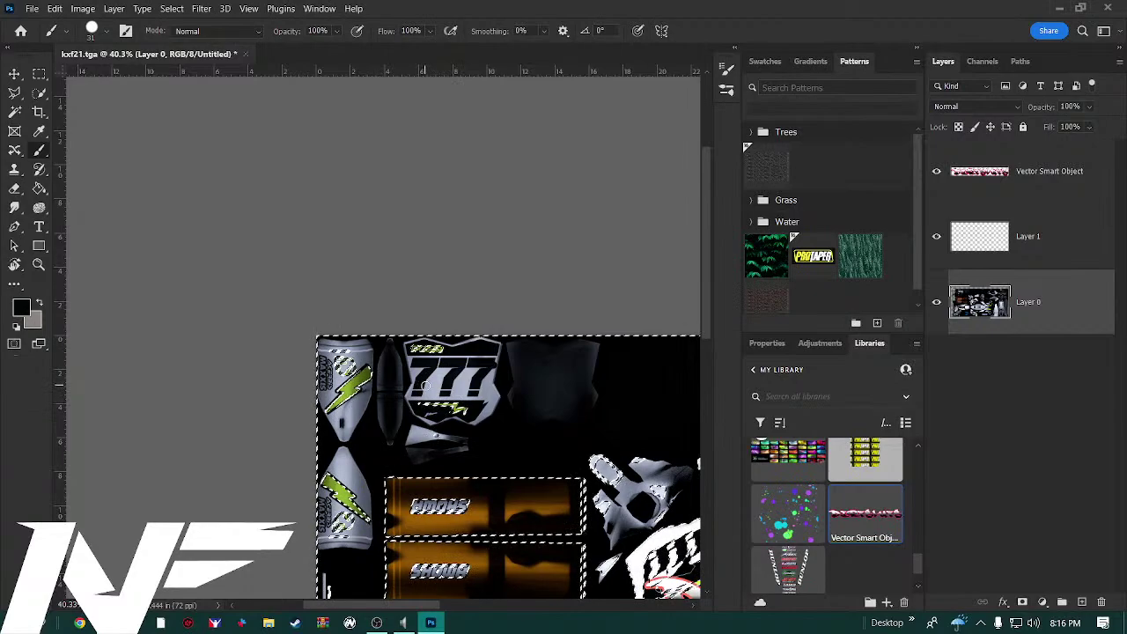
mouse_move(425, 385)
left_mouse_down()
mouse_move(458, 402)
mouse_move(454, 385)
mouse_move(442, 397)
mouse_move(482, 380)
mouse_move(444, 398)
mouse_move(454, 374)
mouse_move(490, 387)
mouse_move(423, 384)
mouse_move(432, 398)
mouse_move(456, 374)
mouse_move(411, 379)
mouse_move(479, 384)
mouse_move(438, 397)
left_mouse_up()
key("ctrl+z")
key("ctrl+z")
key("ctrl+z")
key("ctrl+z")
key("ctrl+z")
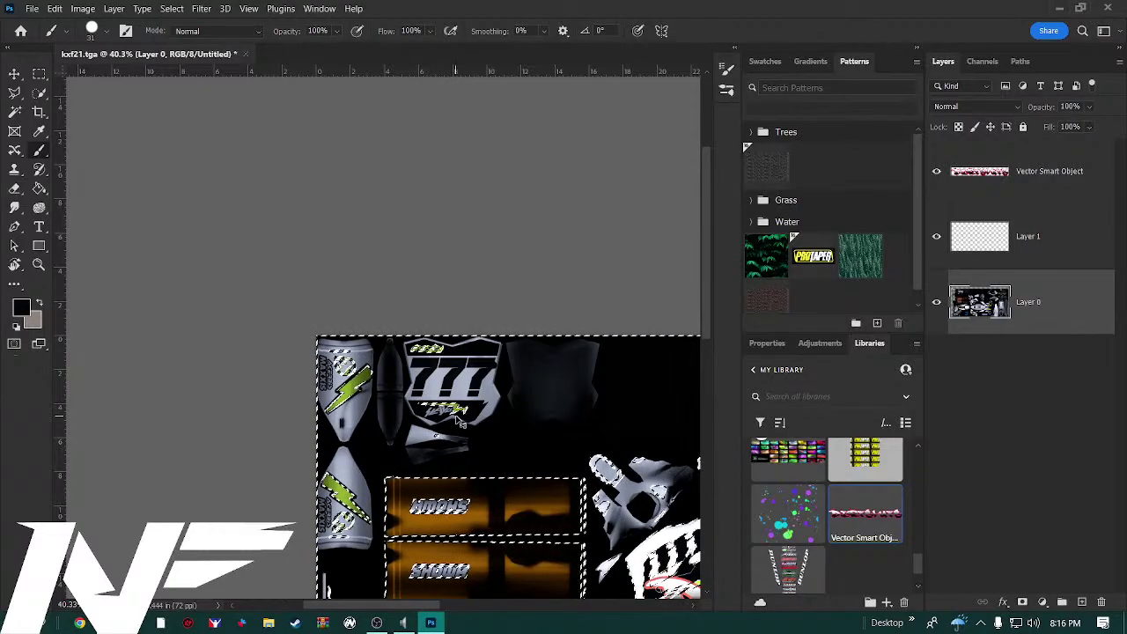
Clear the selection on Layer 0 and activate the Quick Selection tool
key("ctrl+d")
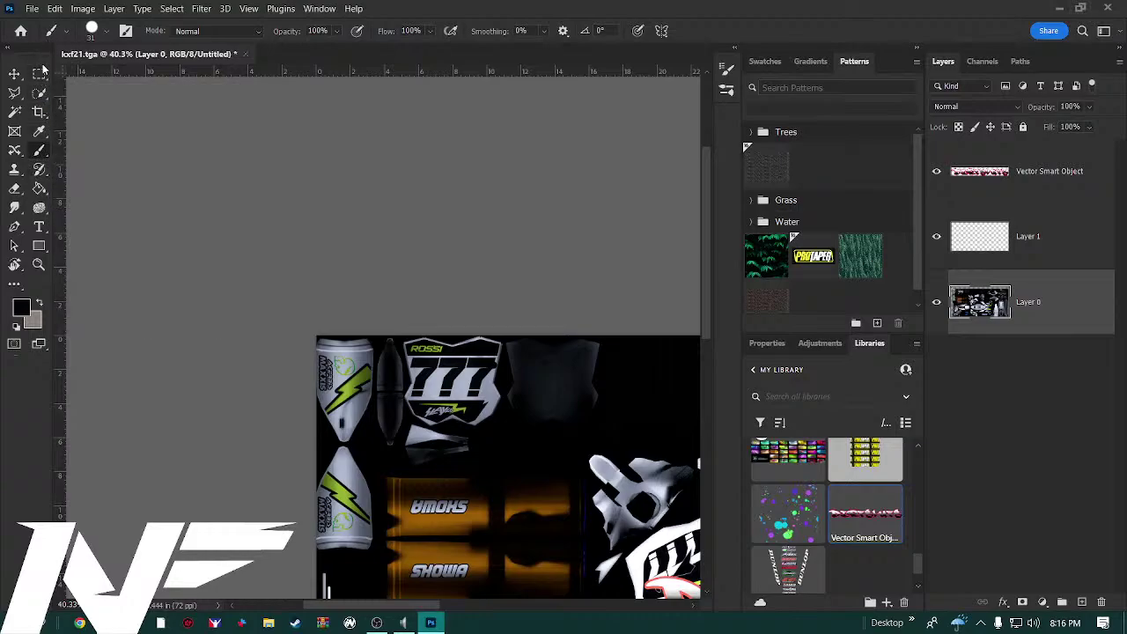
left_click(14, 113)
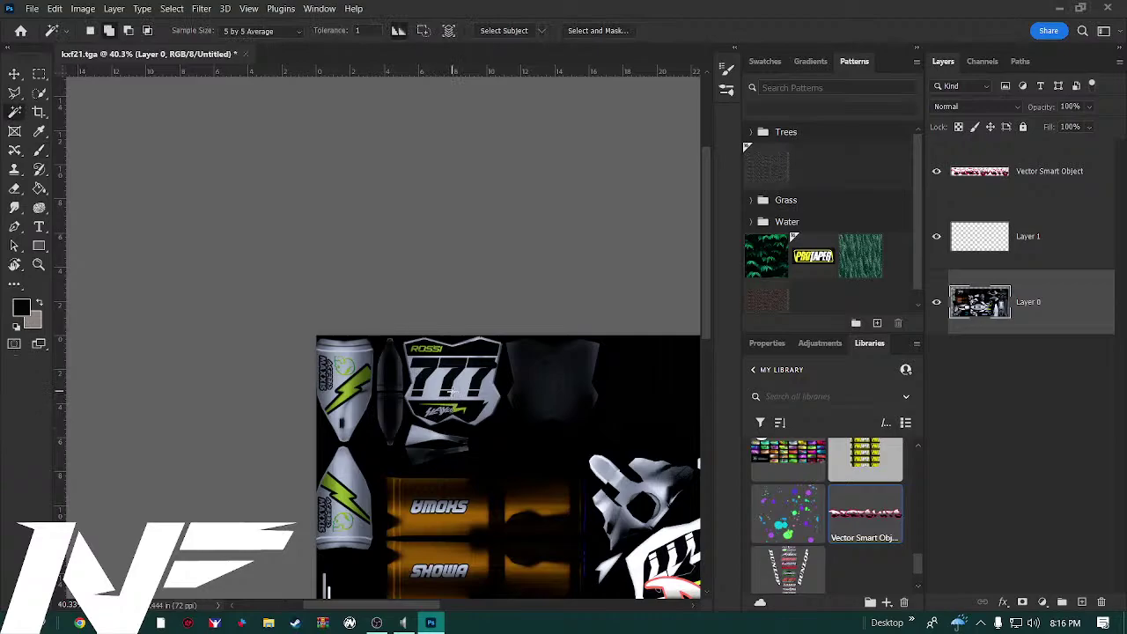
left_click(174, 12)
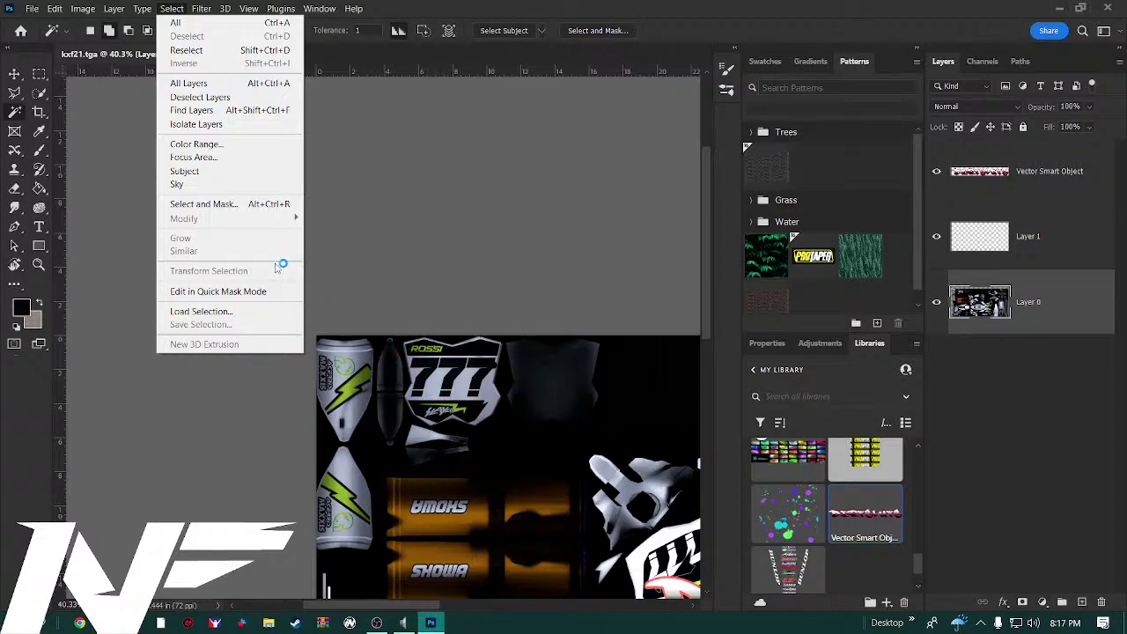
left_click(437, 422)
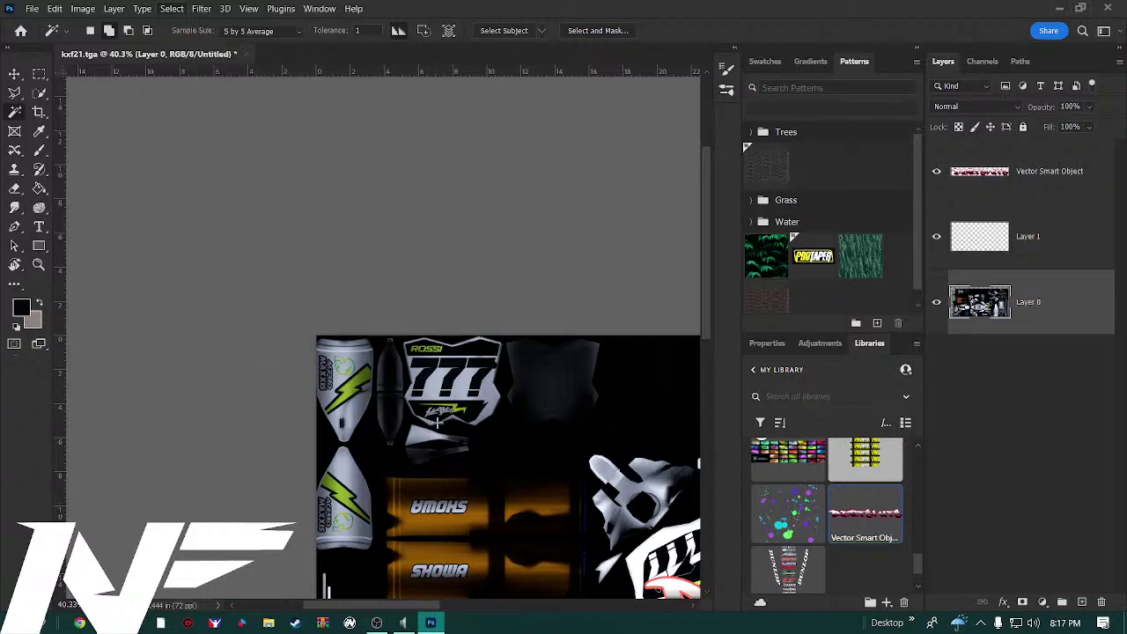
left_click(39, 94)
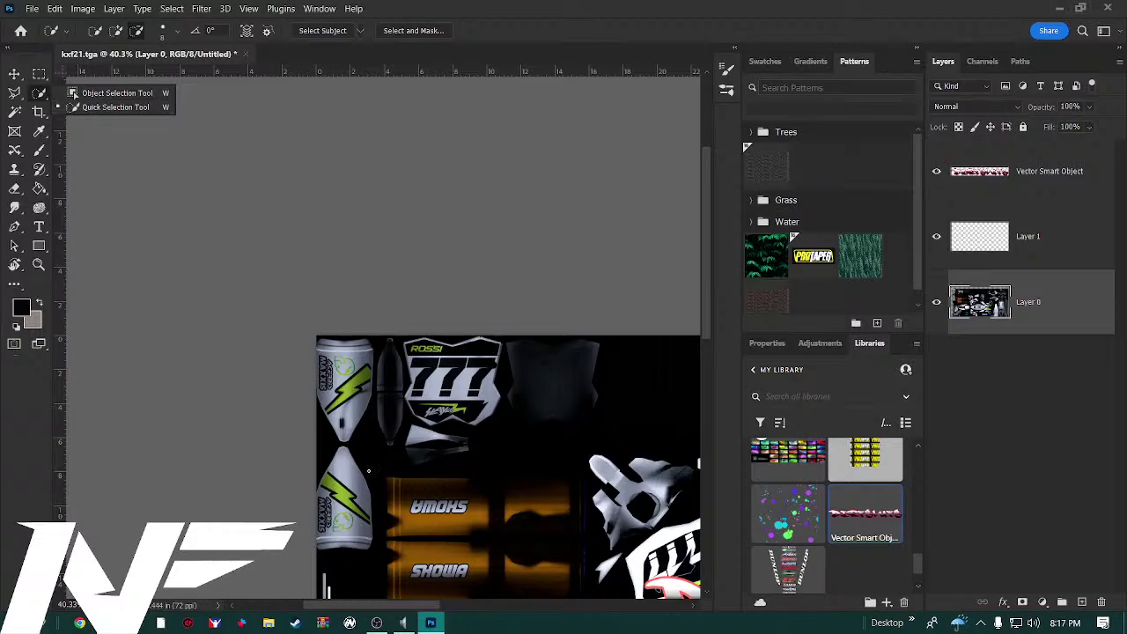
Place the Dunlop sponsor-logo Vector Smart Object from My Library onto the canvas above Layer 0
scroll(368, 475, "down", 3)
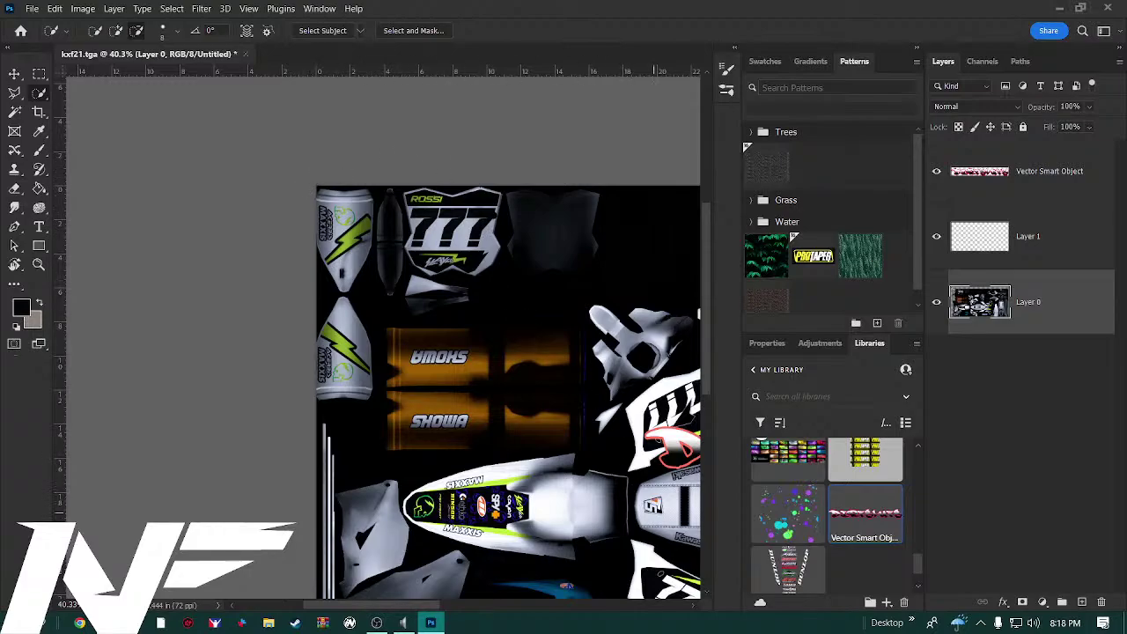
left_click_drag(597, 465, 313, 425)
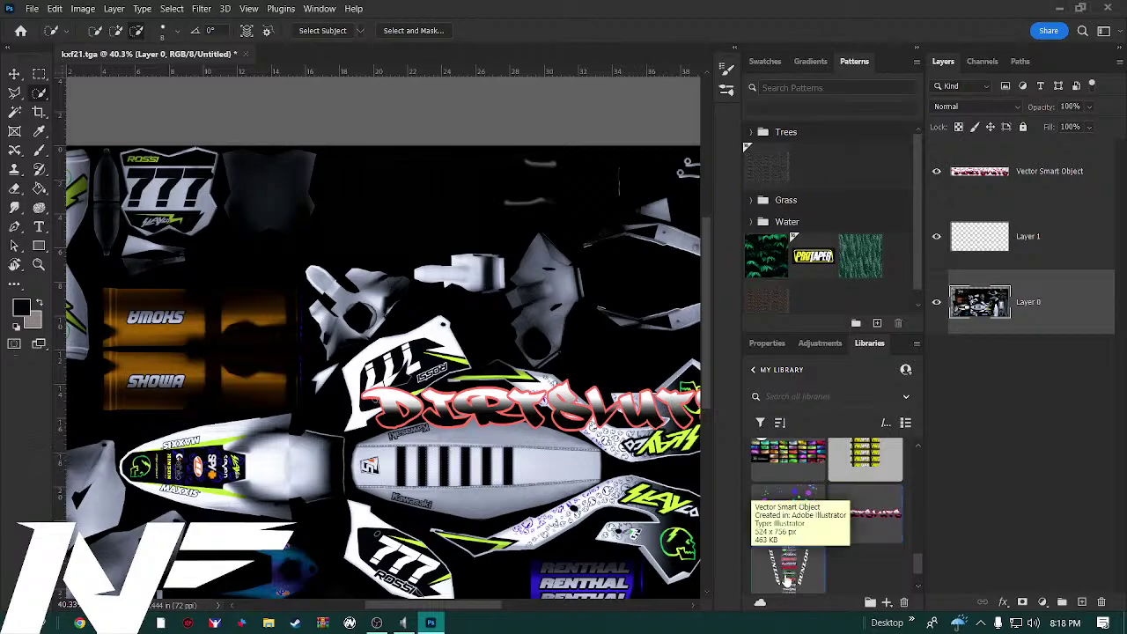
left_click_drag(788, 576, 606, 564)
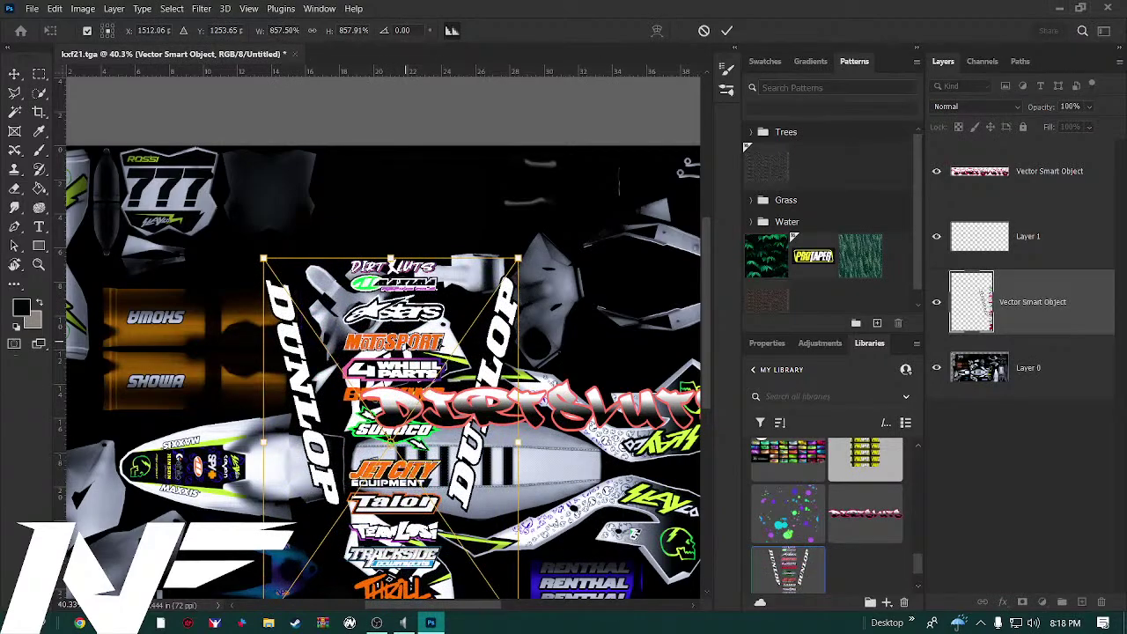
Move the enlarged Dunlop sponsor graphic to about X 959 px, Y 773.5 px, and undo both the move and the enlargement
left_click_drag(403, 345, 271, 231)
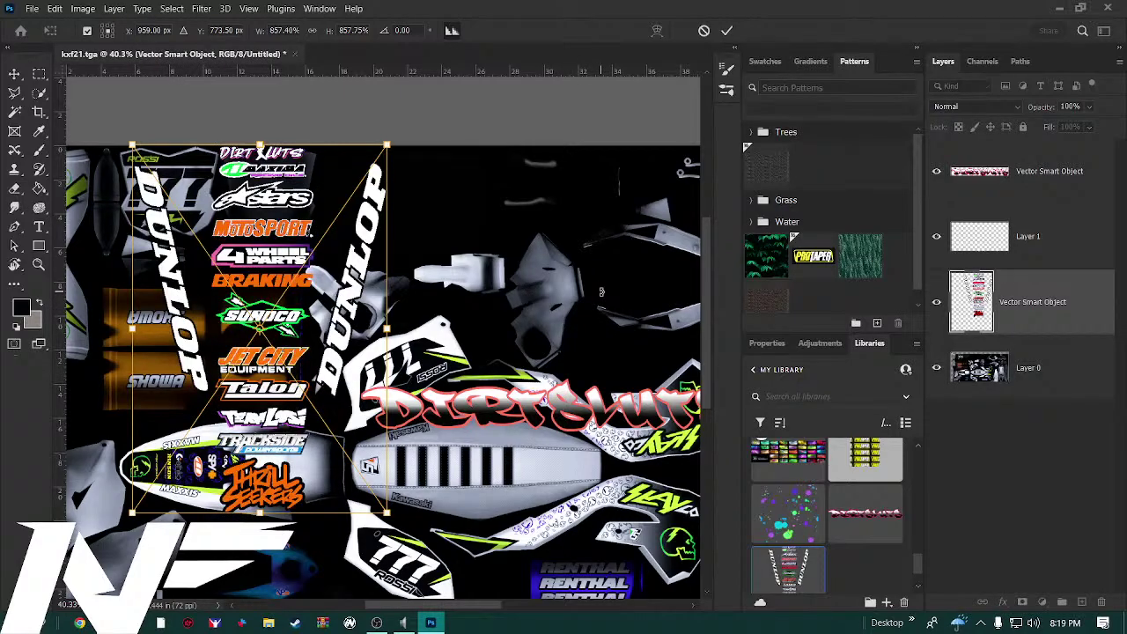
key("ctrl+z")
key("ctrl+z")
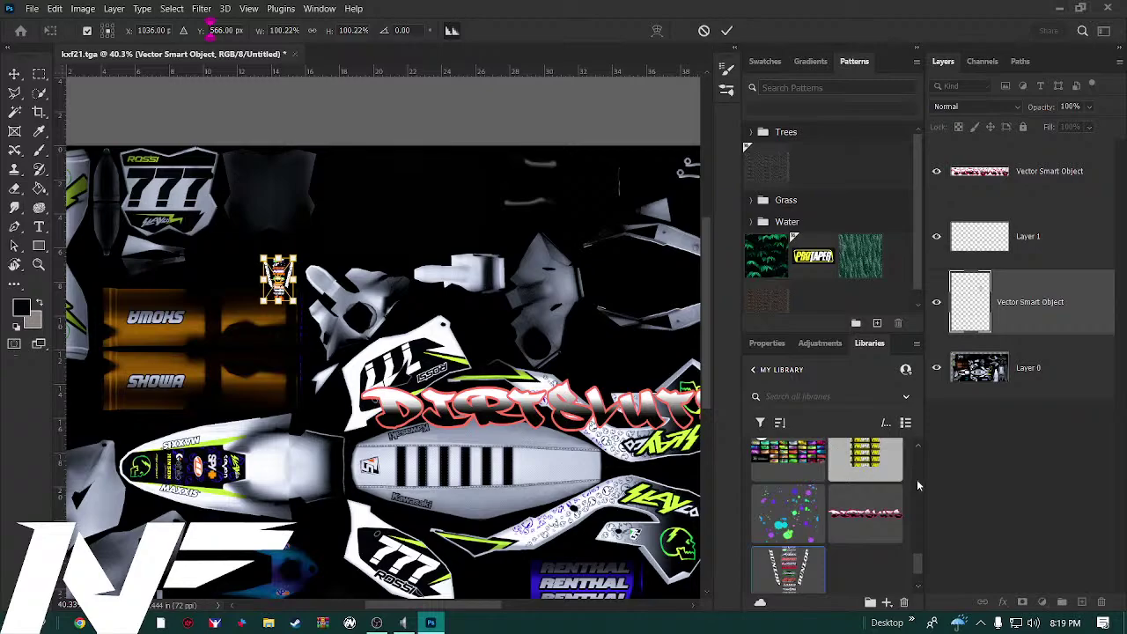
scroll(917, 480, "up", 2)
scroll(811, 402, "down", 3)
scroll(797, 400, "down", 2)
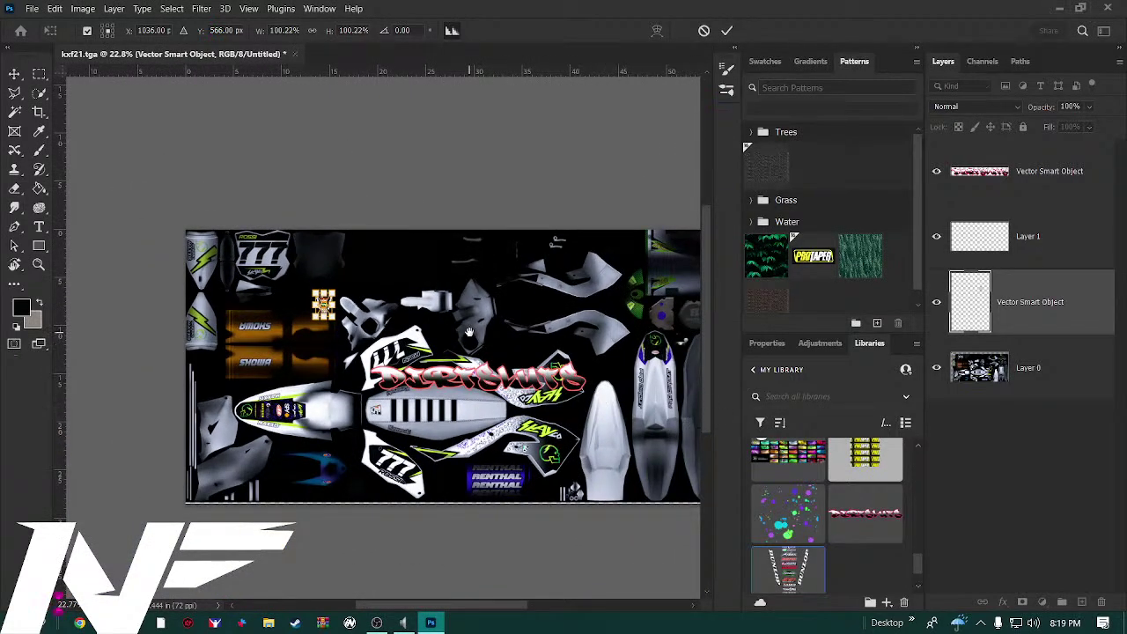
left_click_drag(463, 326, 463, 331)
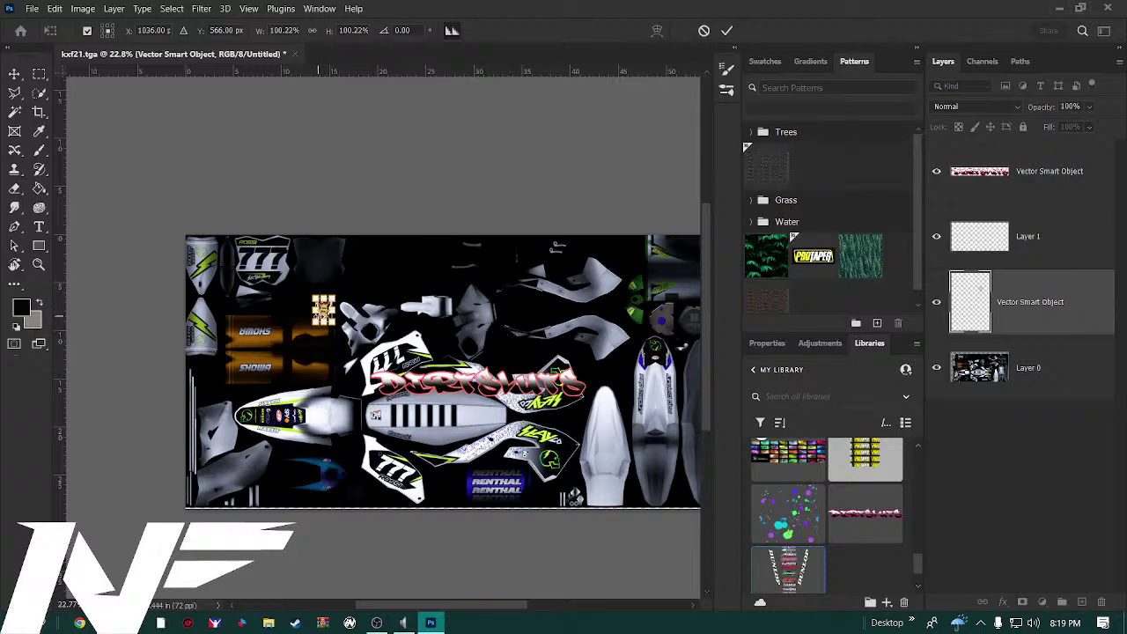
Try stretching the Dunlop sponsor graphic to about 547% width and 187% height, and cancel its placement
left_click_drag(334, 296, 410, 277)
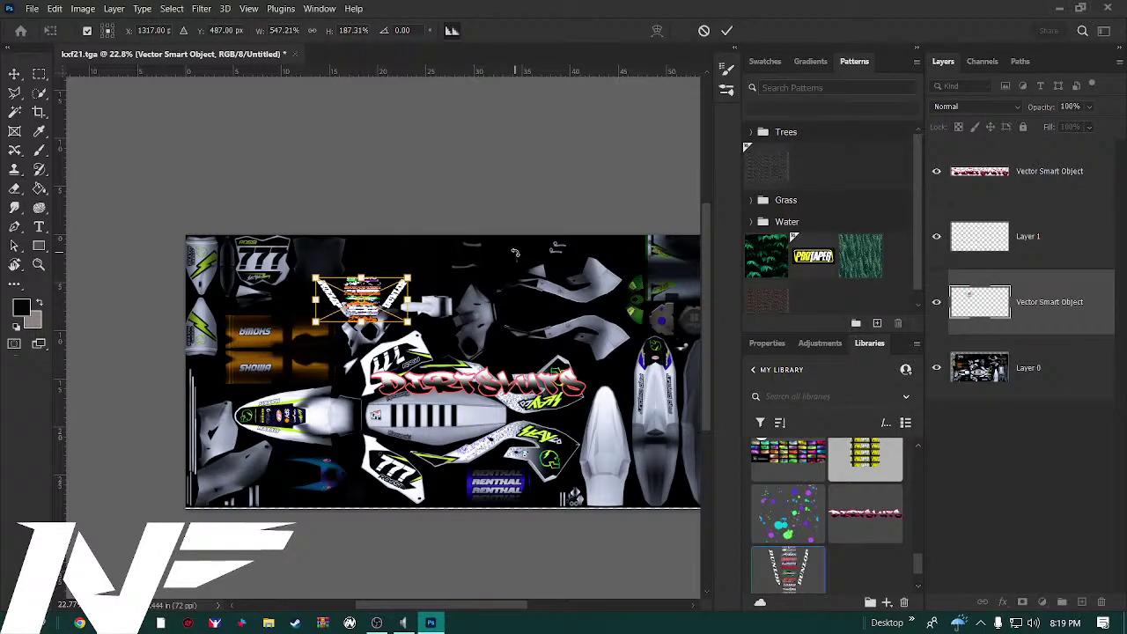
key("Escape")
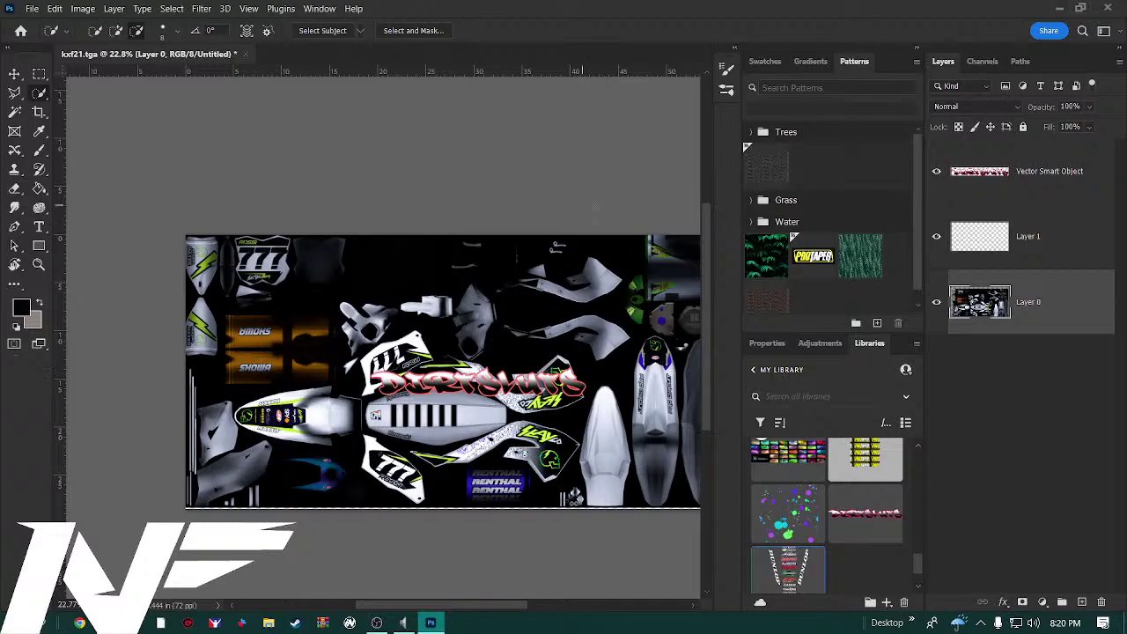
Select the black areas around the 777 number plate on Layer 0 with the Magic Wand, using 5 by 5 Average sampling and tolerance 1
scroll(317, 445, "up", 3)
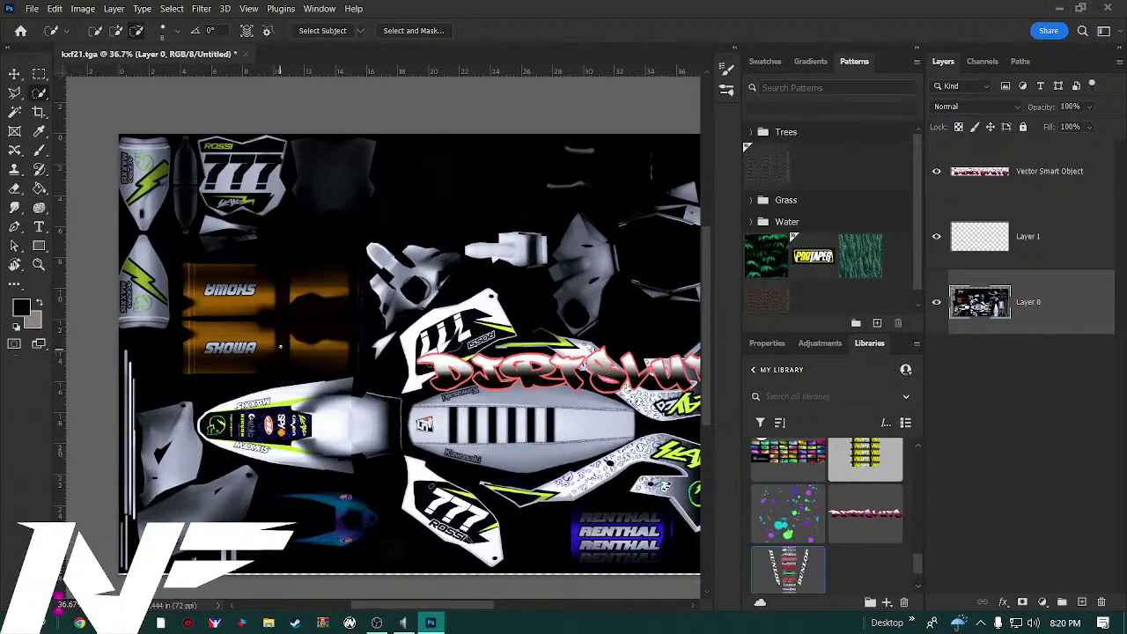
scroll(331, 404, "up", 3)
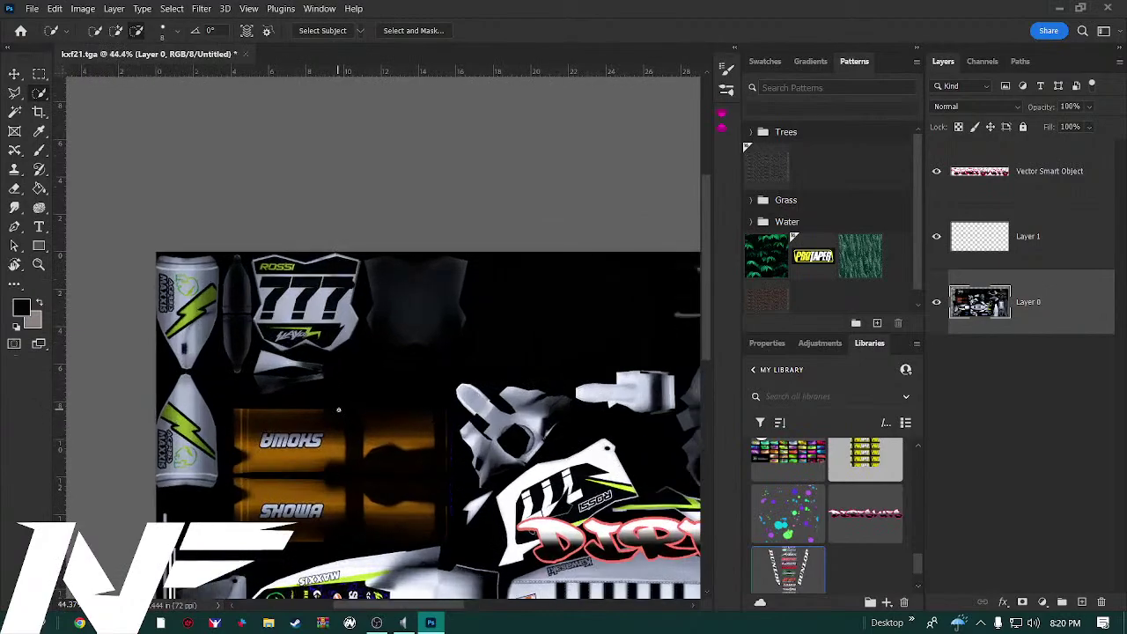
scroll(317, 386, "up", 1)
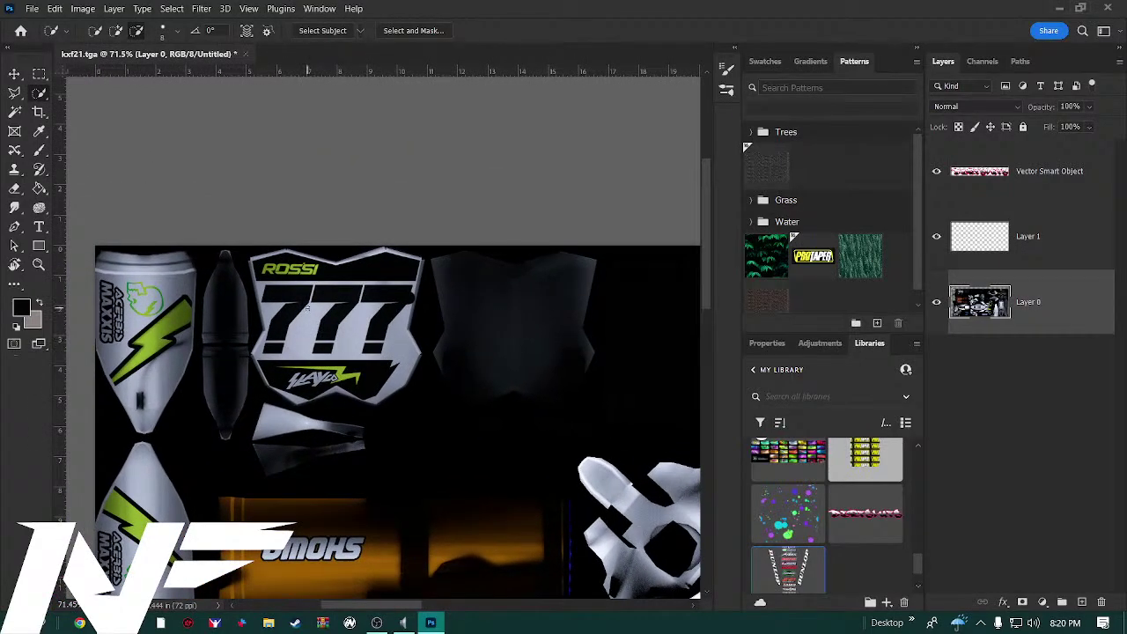
left_click(14, 111)
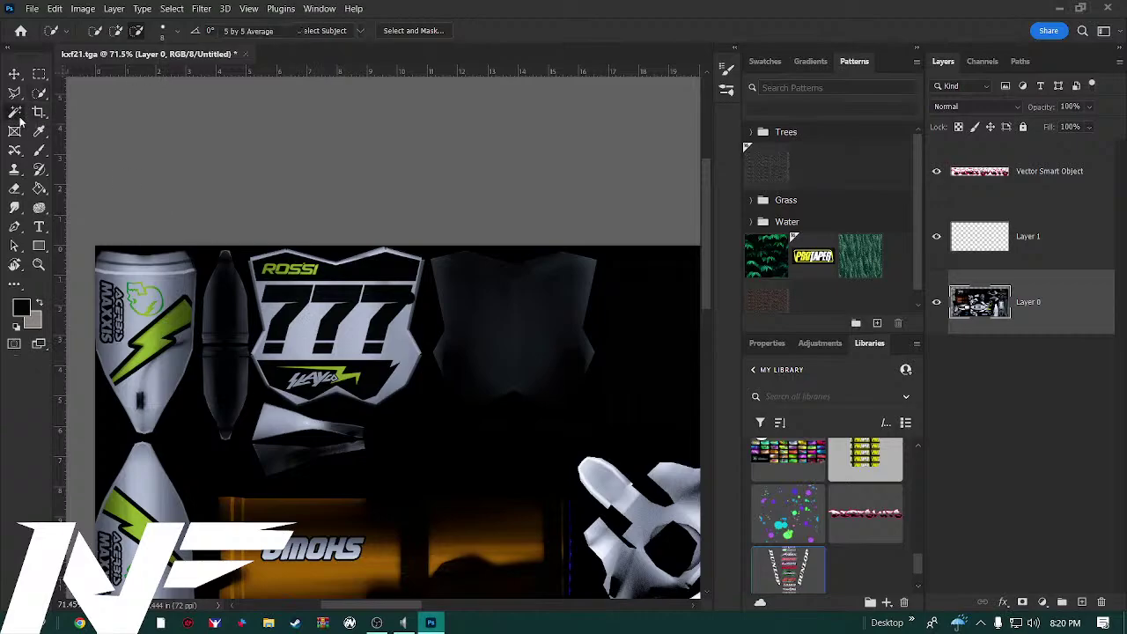
left_click(331, 293)
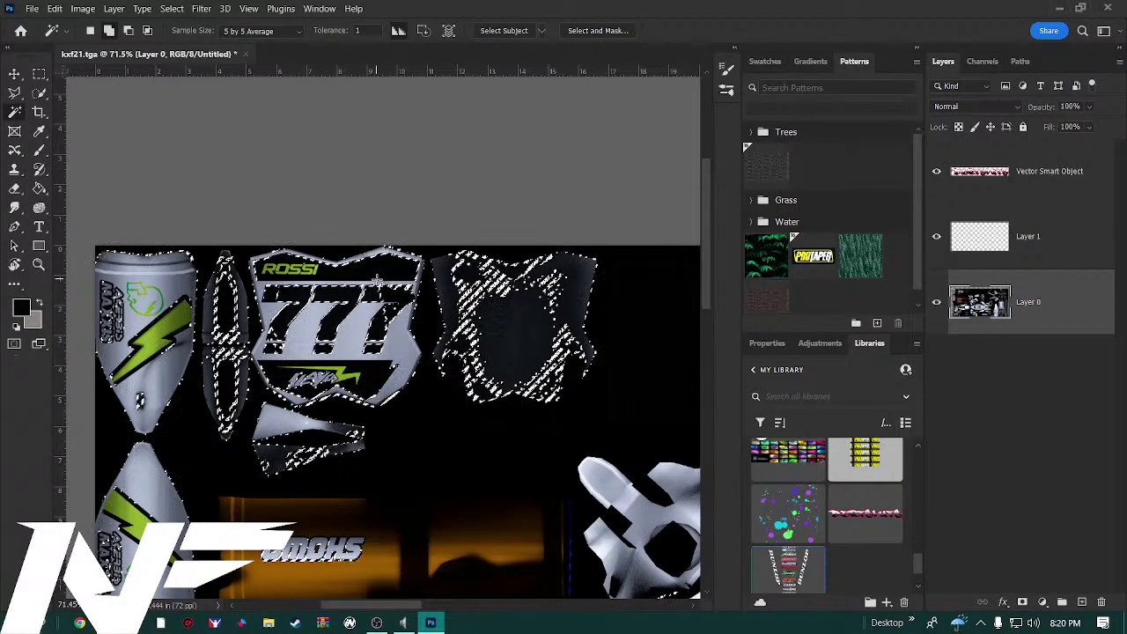
scroll(375, 284, "up", 4)
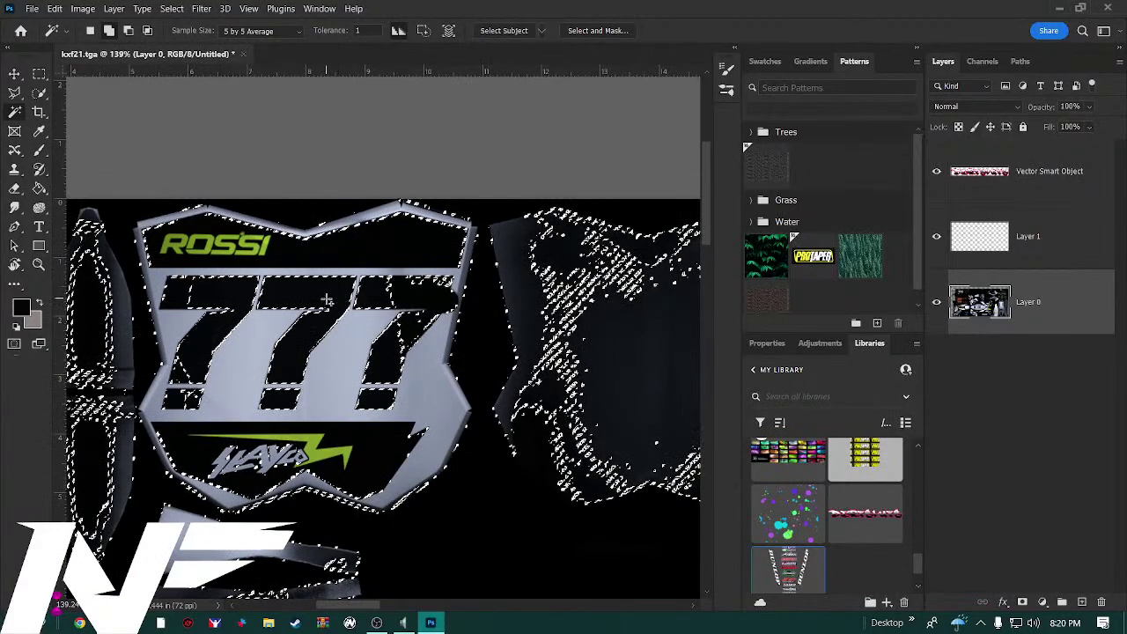
scroll(327, 301, "up", 2)
scroll(326, 300, "down", 6)
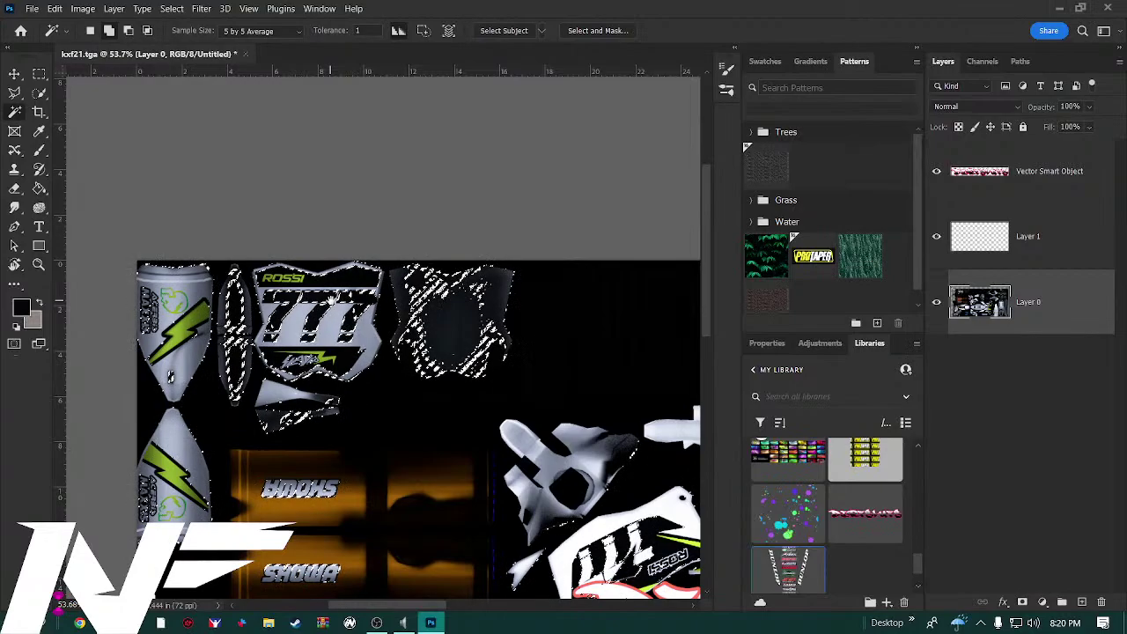
left_click_drag(333, 299, 205, 246)
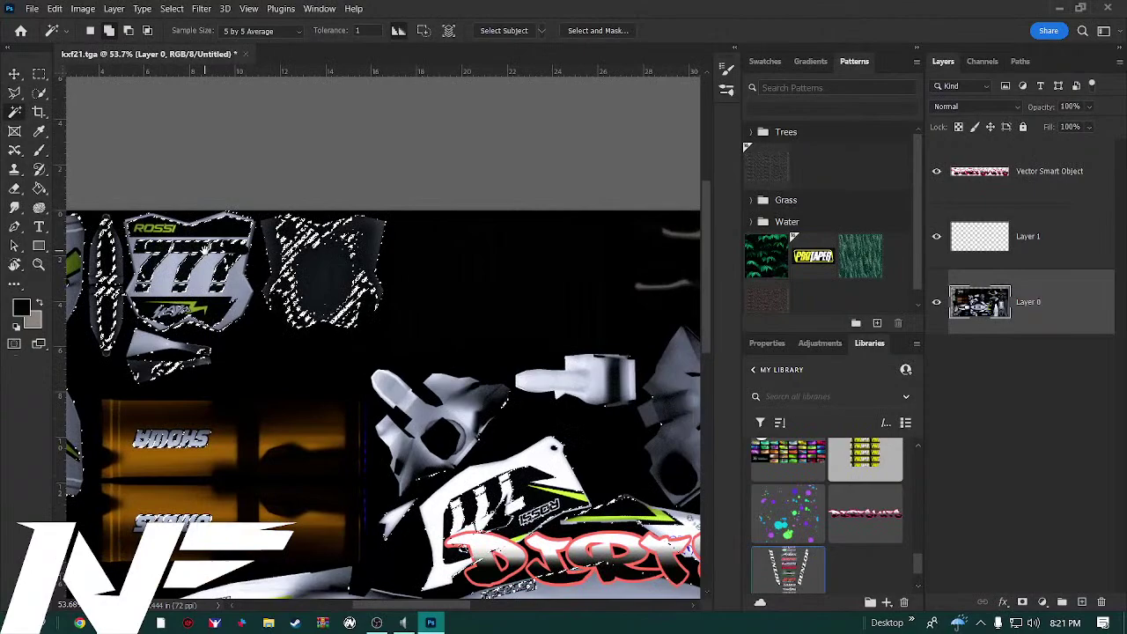
Tilt the canvas view slightly clockwise with the Rotate View tool
left_click(16, 268)
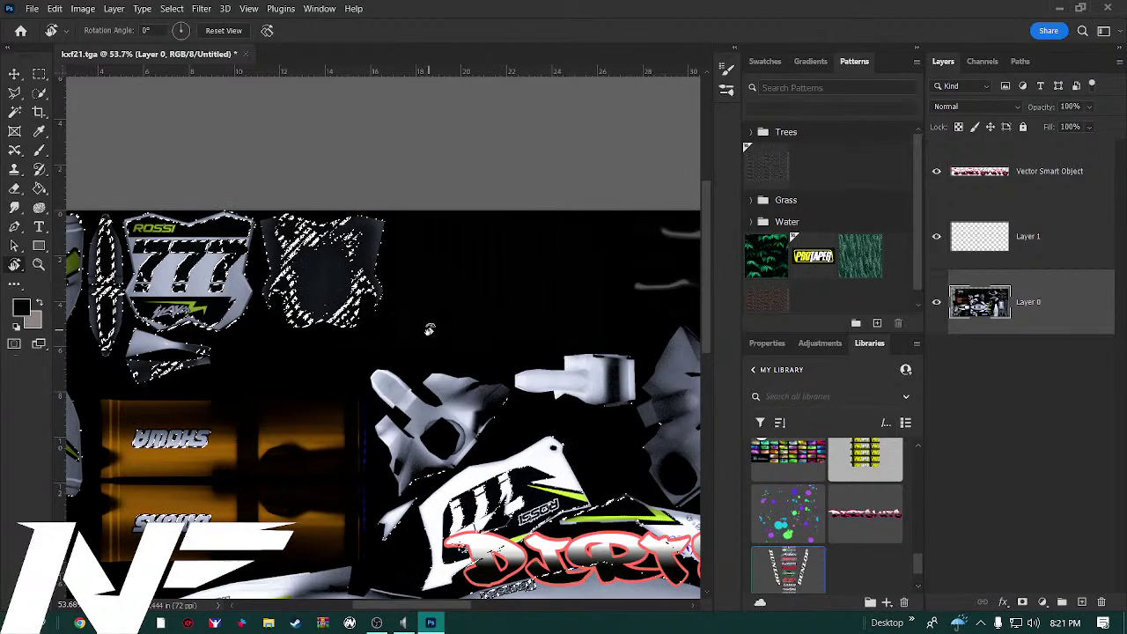
left_click_drag(428, 329, 581, 302)
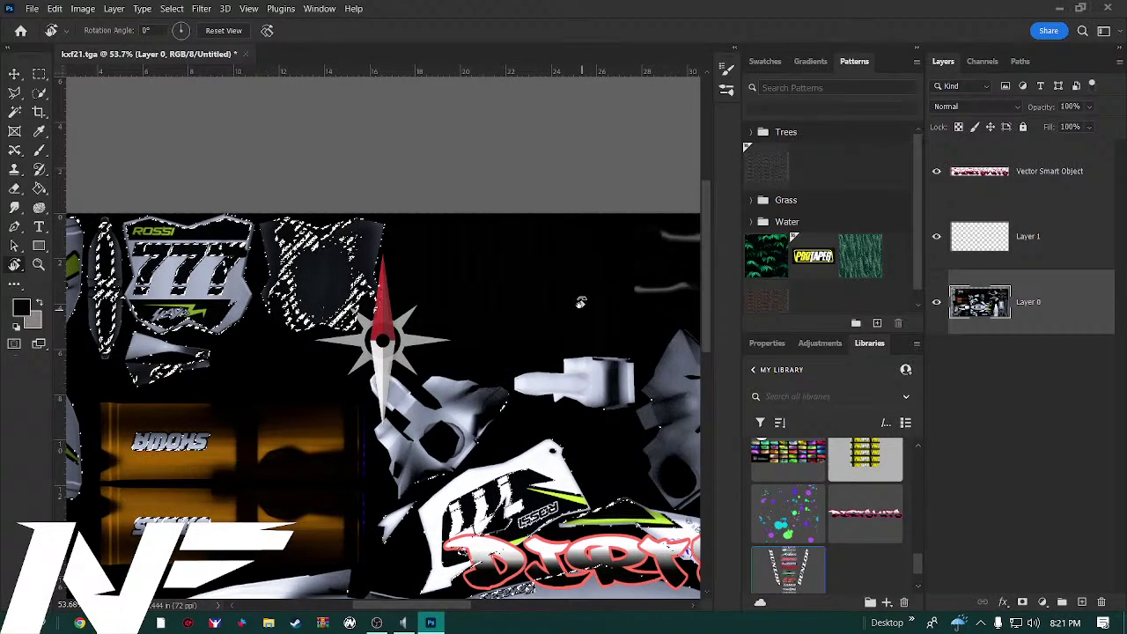
left_click_drag(580, 302, 583, 306)
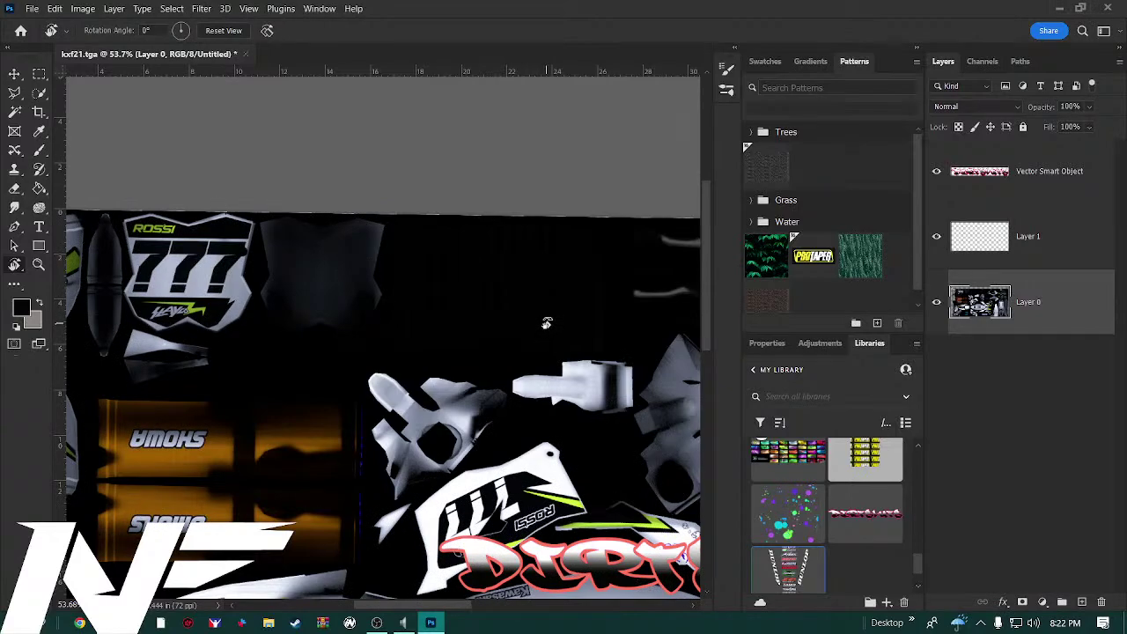
Restore the cleared selection on Layer 0
key("ctrl+alt+2")
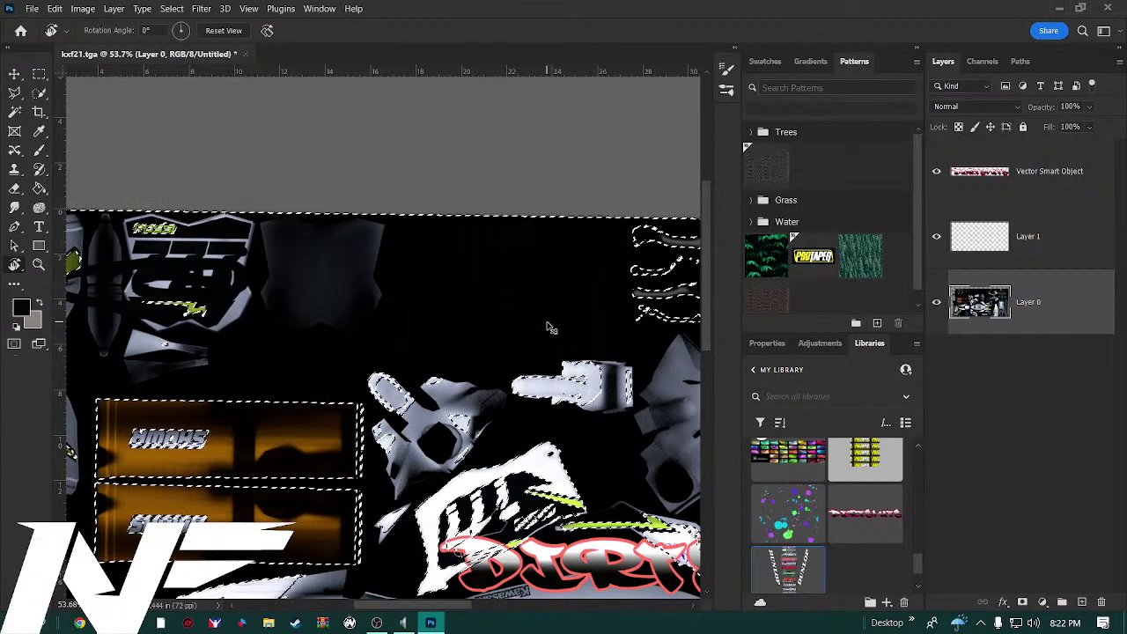
left_click(116, 10)
mouse_move(88, 10)
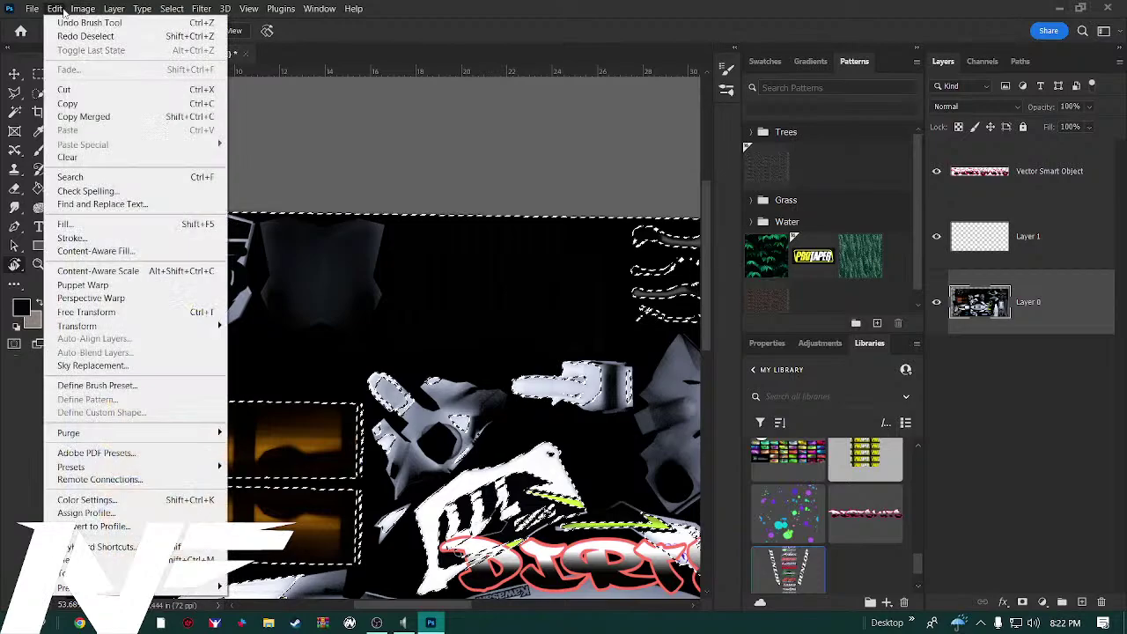
left_click(498, 188)
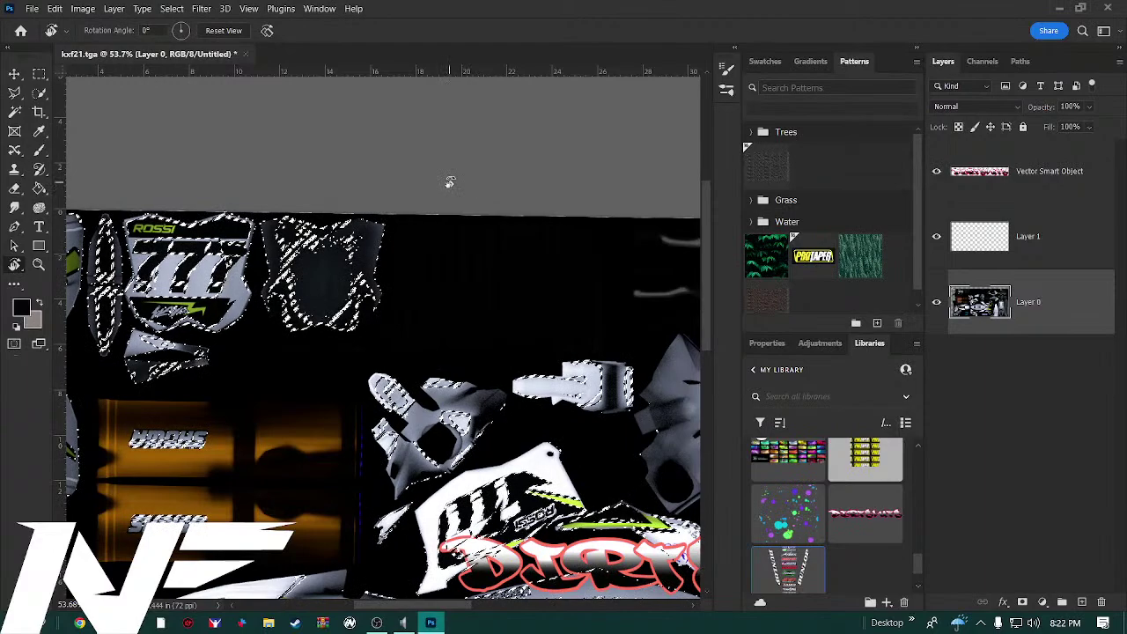
Clear both the layer selection and the pixel selection, and make Layer 0 active again
left_click(83, 9)
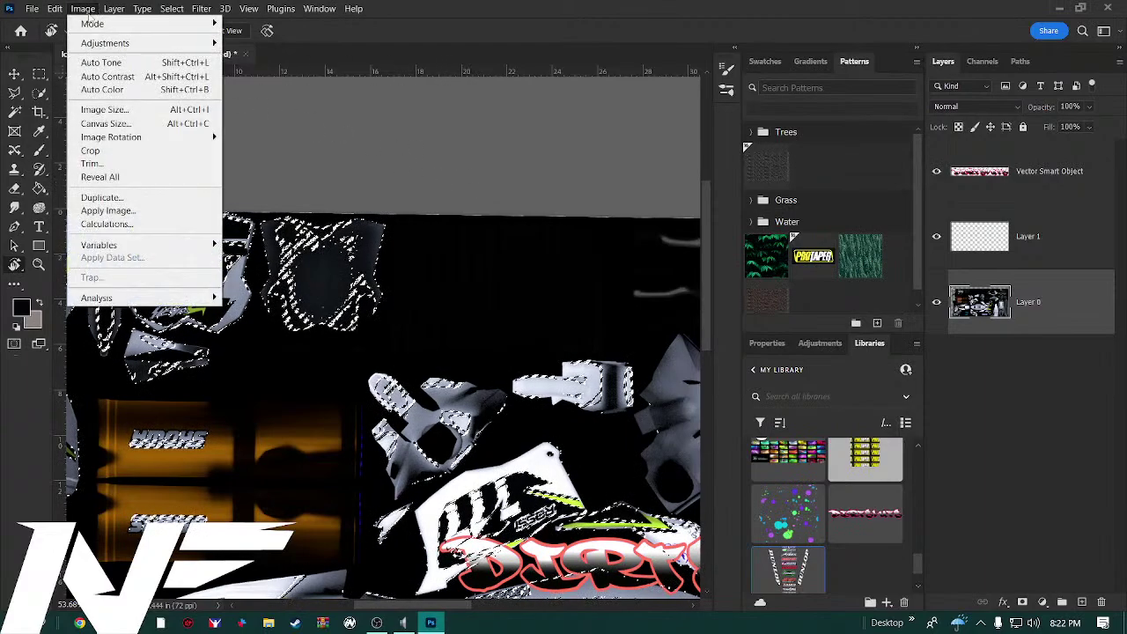
mouse_move(103, 26)
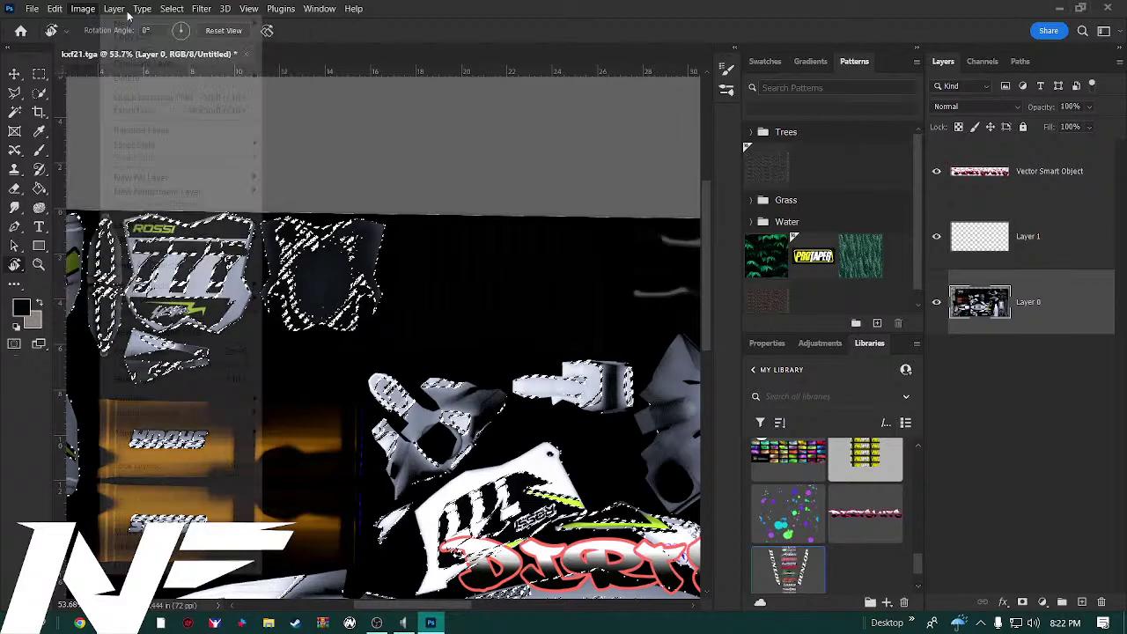
mouse_move(173, 12)
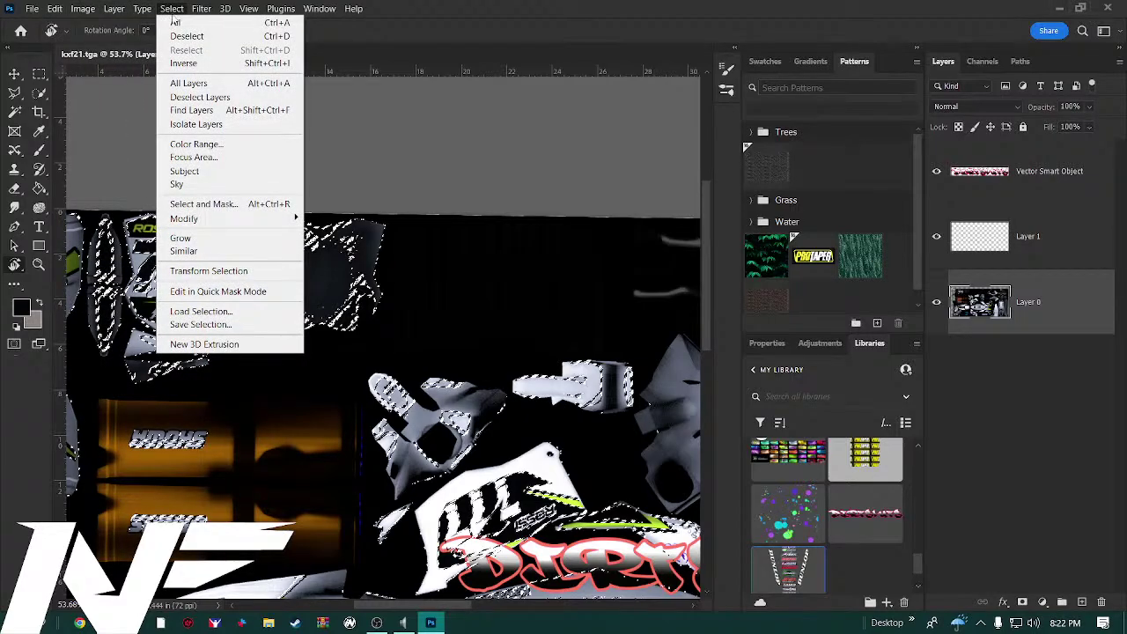
left_click(192, 99)
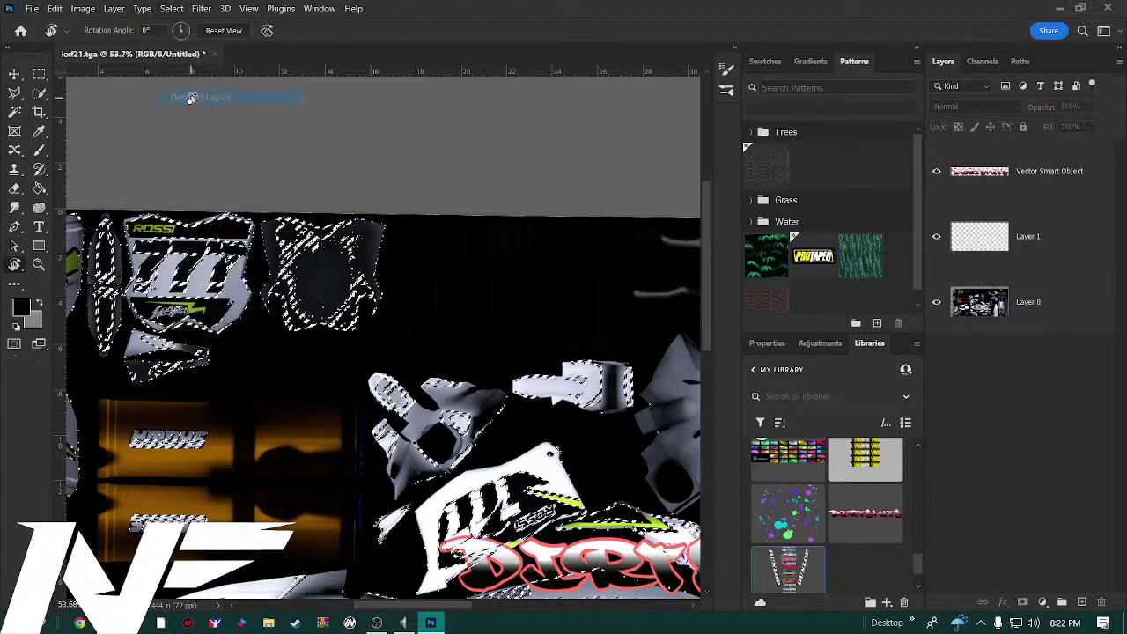
left_click(172, 9)
left_click(185, 36)
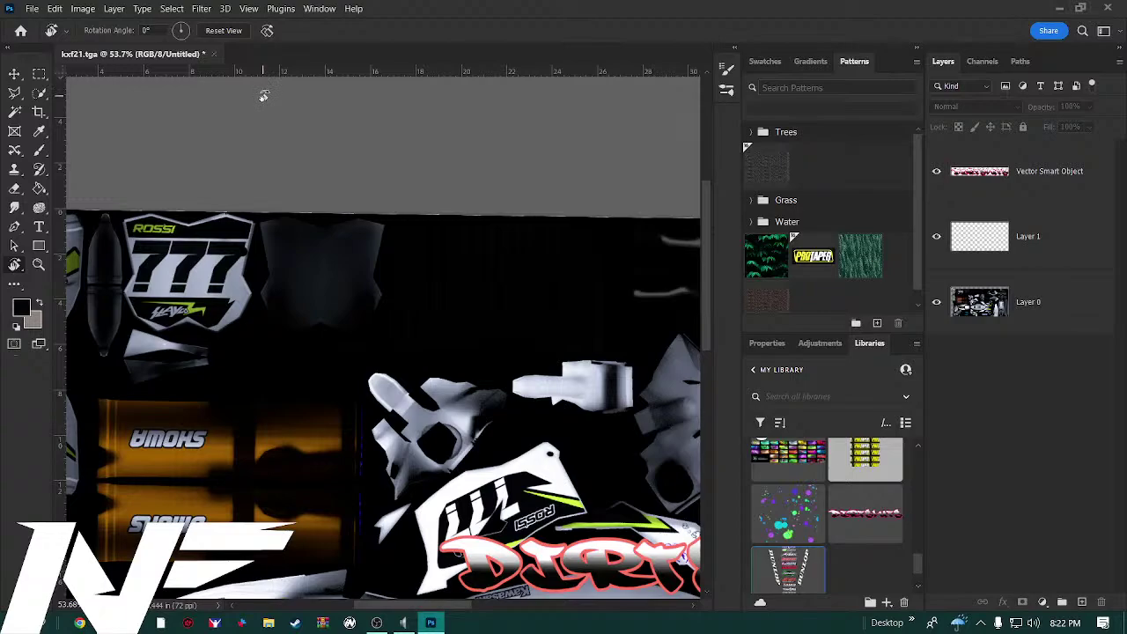
left_click(1075, 304)
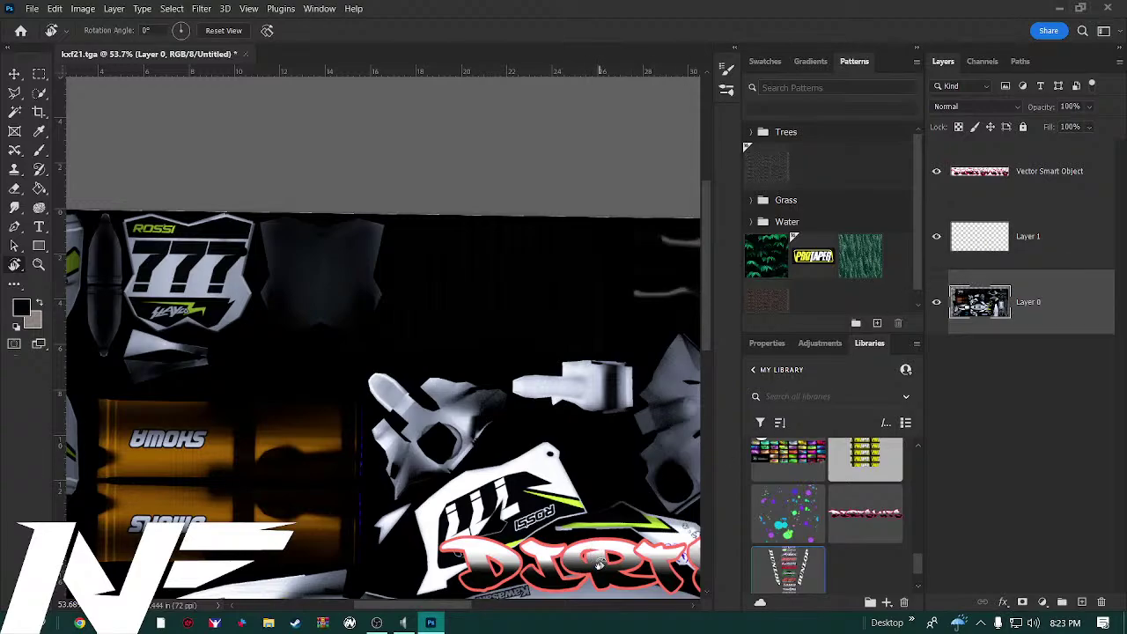
Try to shift the Layer 0 artwork up and to the left with the Move tool, and undo the move
key("v")
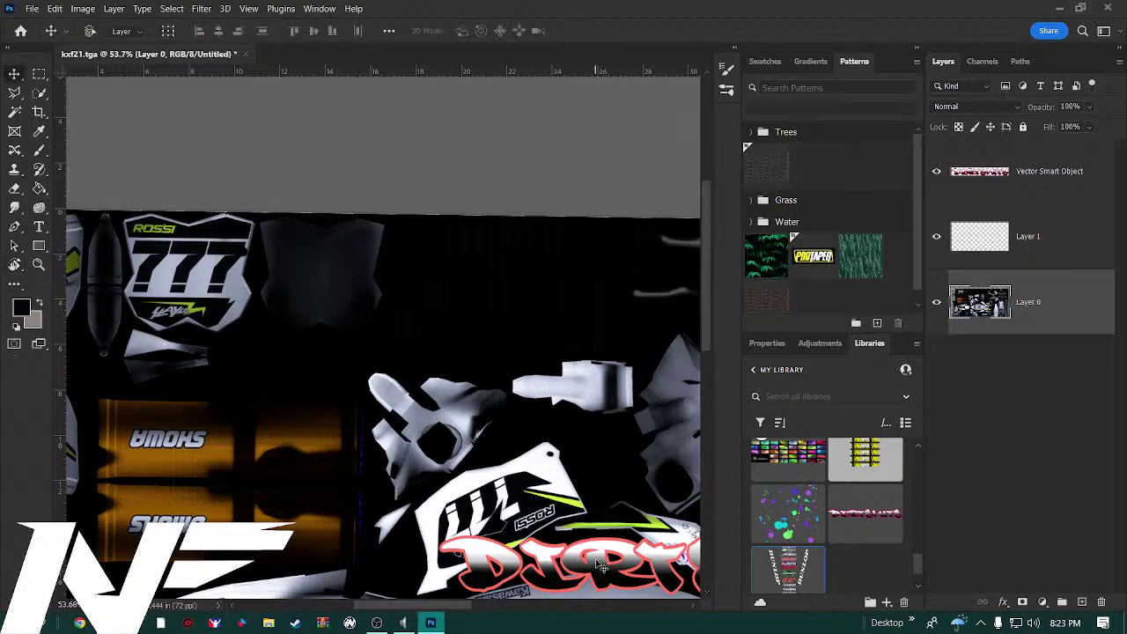
left_click_drag(597, 564, 565, 508)
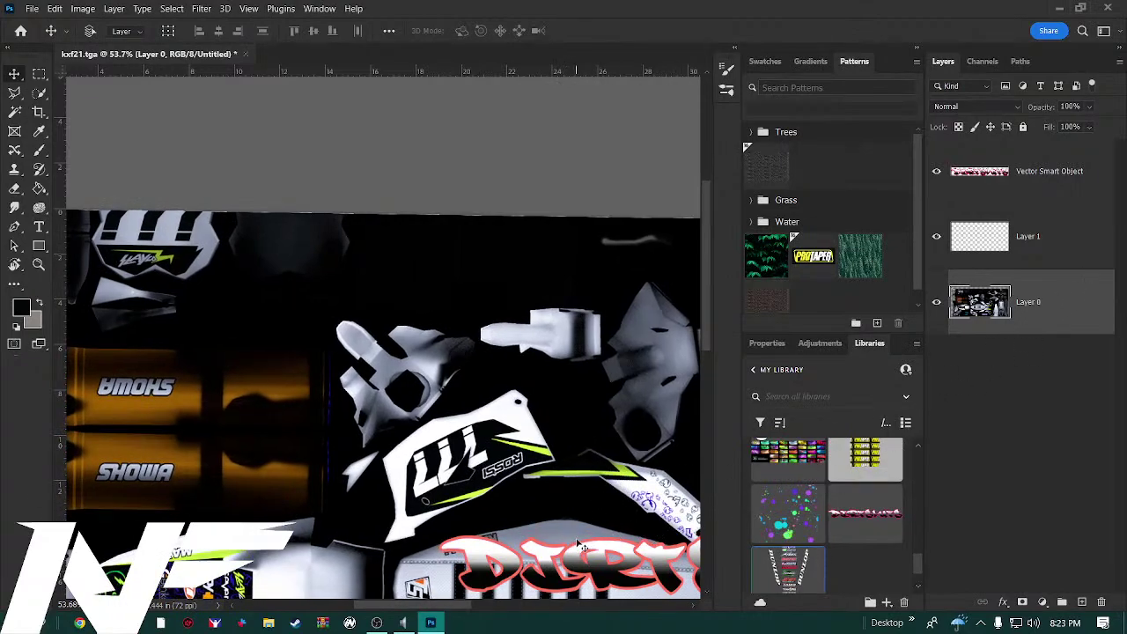
left_click_drag(573, 540, 572, 541)
key("ctrl+z")
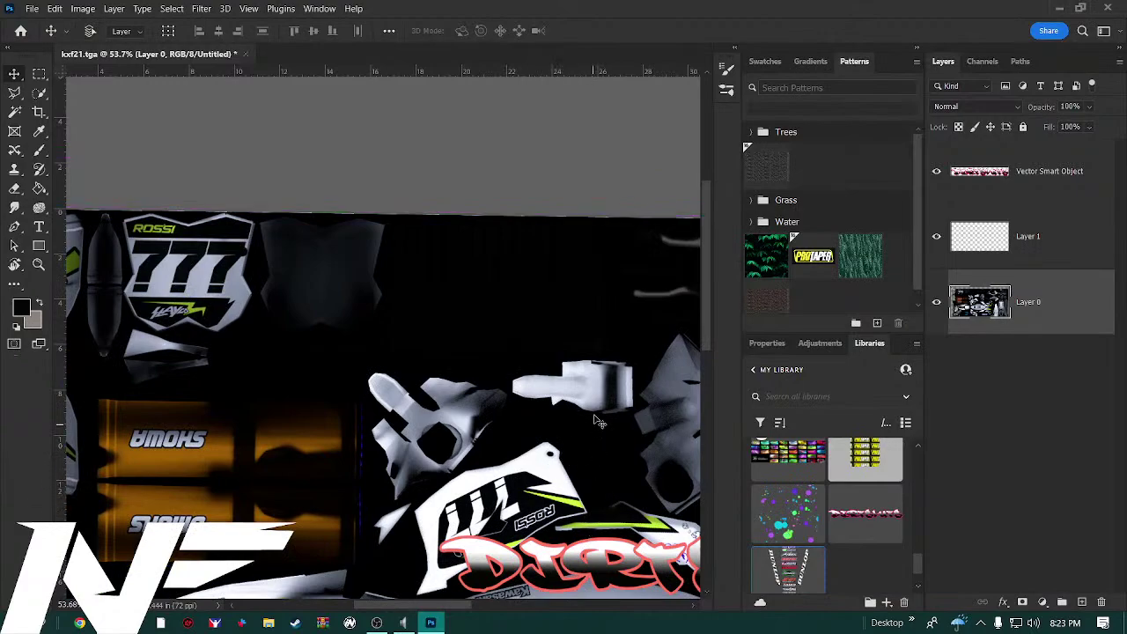
Place a horizontal guide about 5.5 in above the upper edge of the bike skin canvas
mouse_move(332, 75)
left_mouse_down()
mouse_move(328, 212)
mouse_move(343, 80)
mouse_move(339, 89)
left_mouse_up()
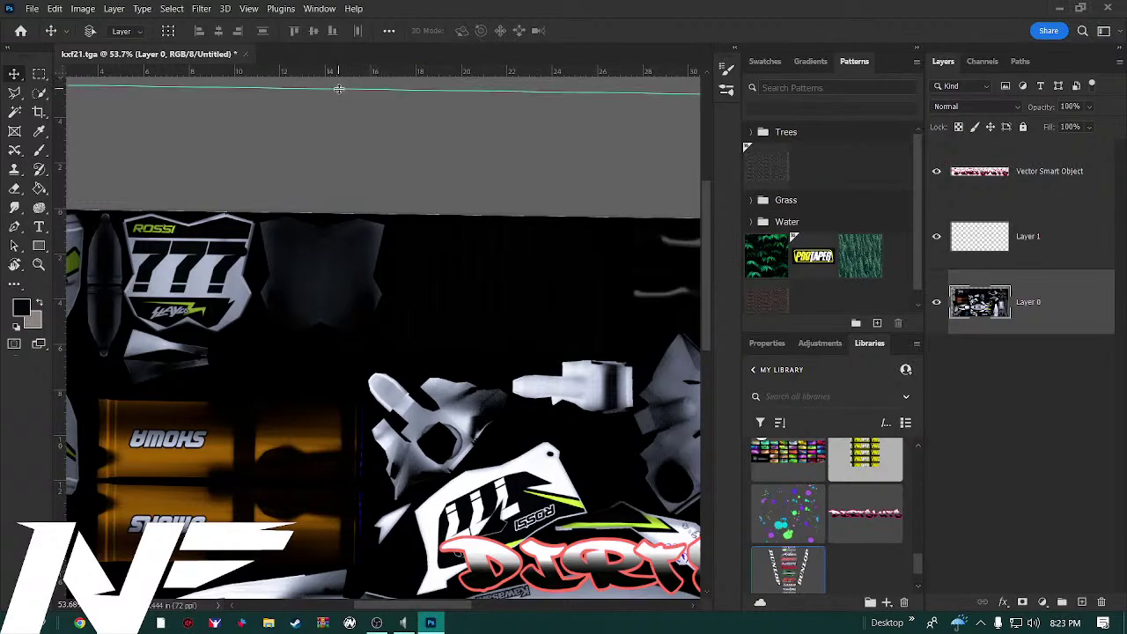
left_click_drag(390, 288, 377, 288)
scroll(447, 216, "down", 10)
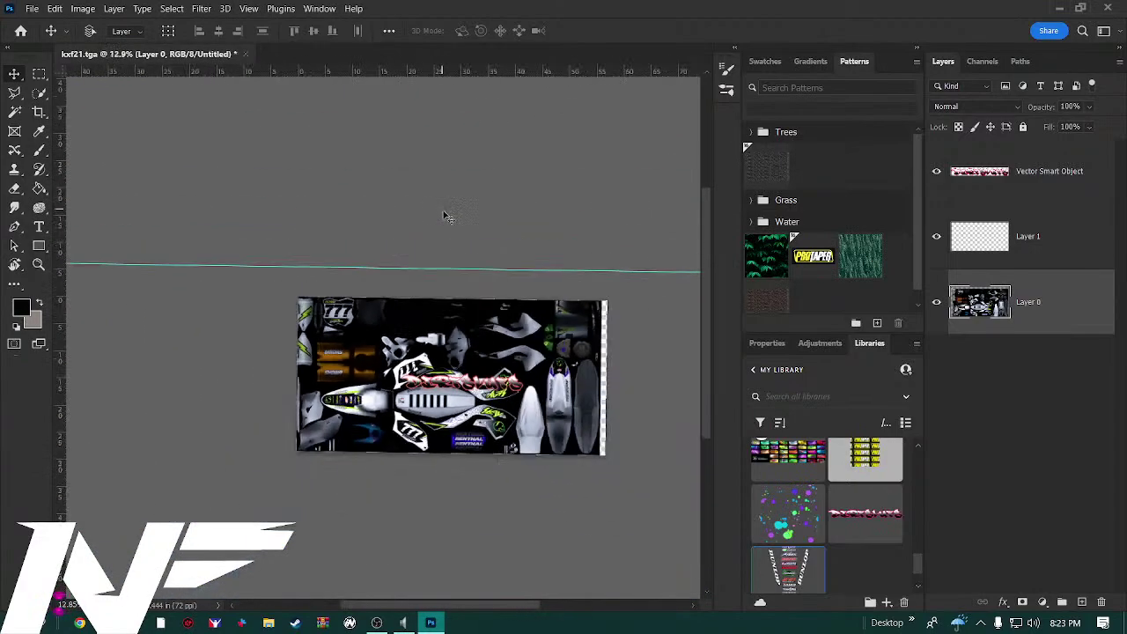
scroll(449, 260, "down", 2)
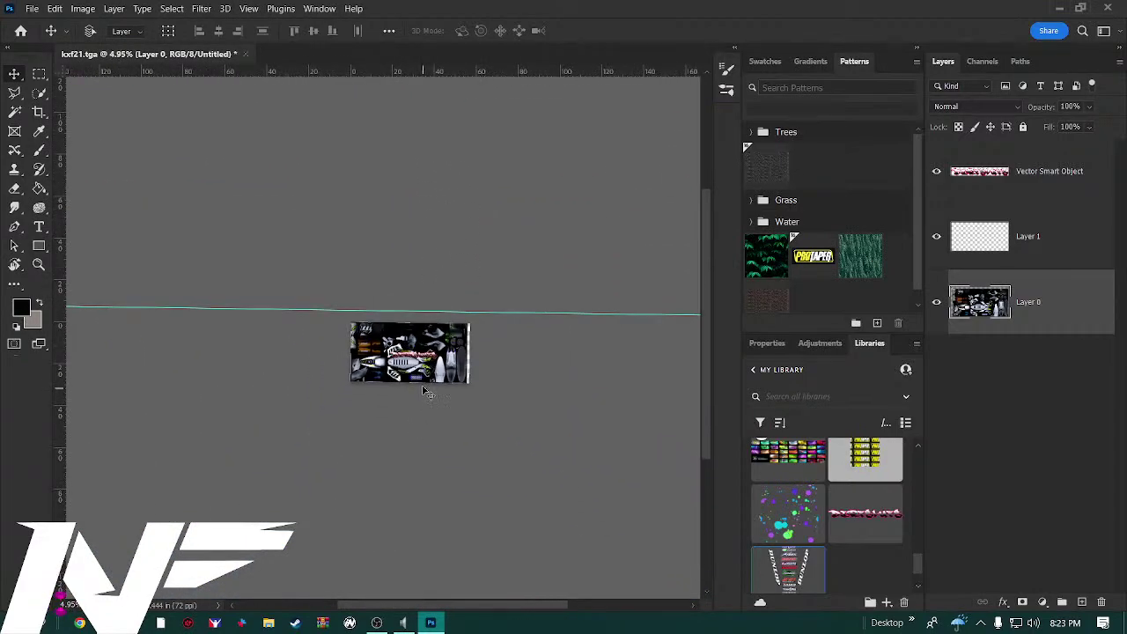
Rotate the canvas view to about 28° with the Rotate View tool, and return it to 0°
key("r")
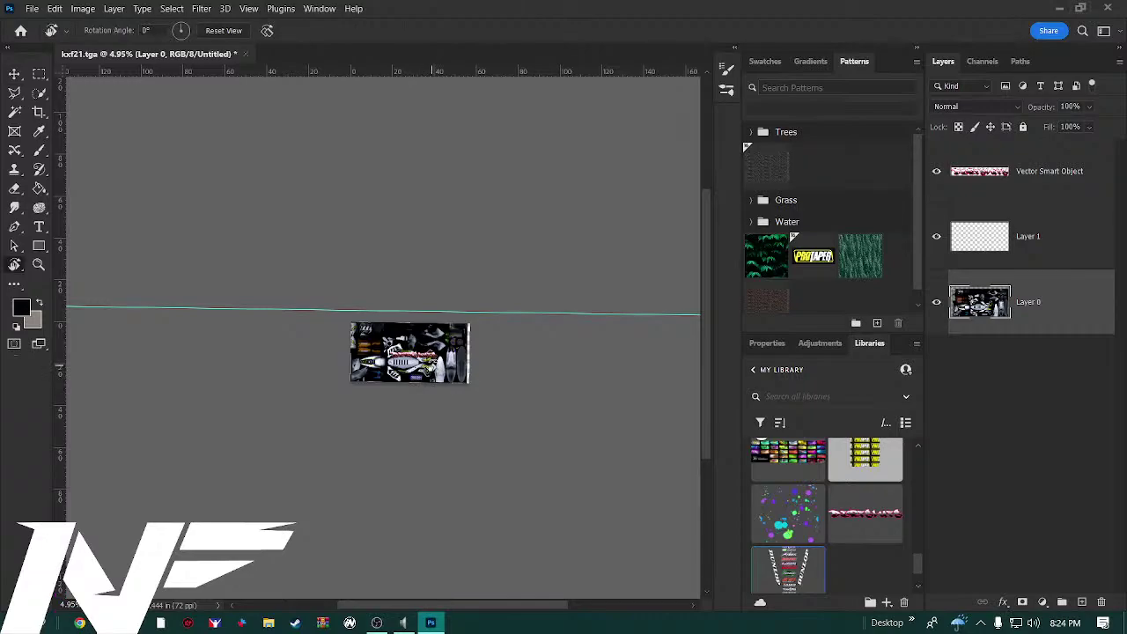
mouse_move(430, 361)
left_mouse_down()
mouse_move(442, 350)
mouse_move(435, 380)
left_mouse_up()
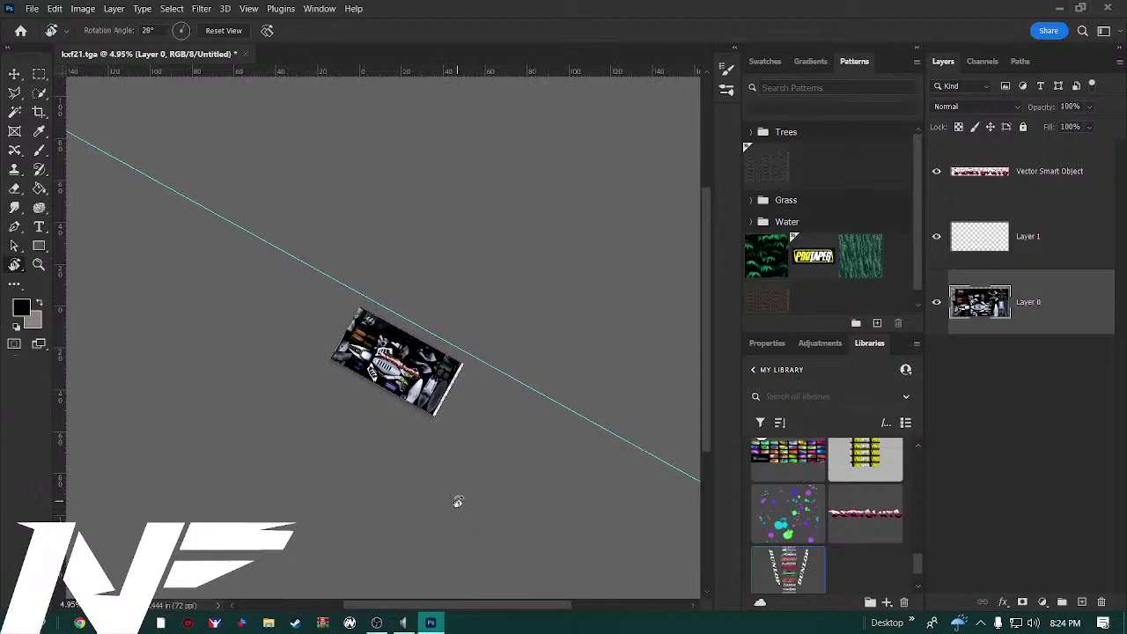
left_click_drag(380, 375, 383, 357)
scroll(370, 246, "down", 1)
scroll(370, 246, "up", 2)
left_click_drag(367, 244, 307, 256)
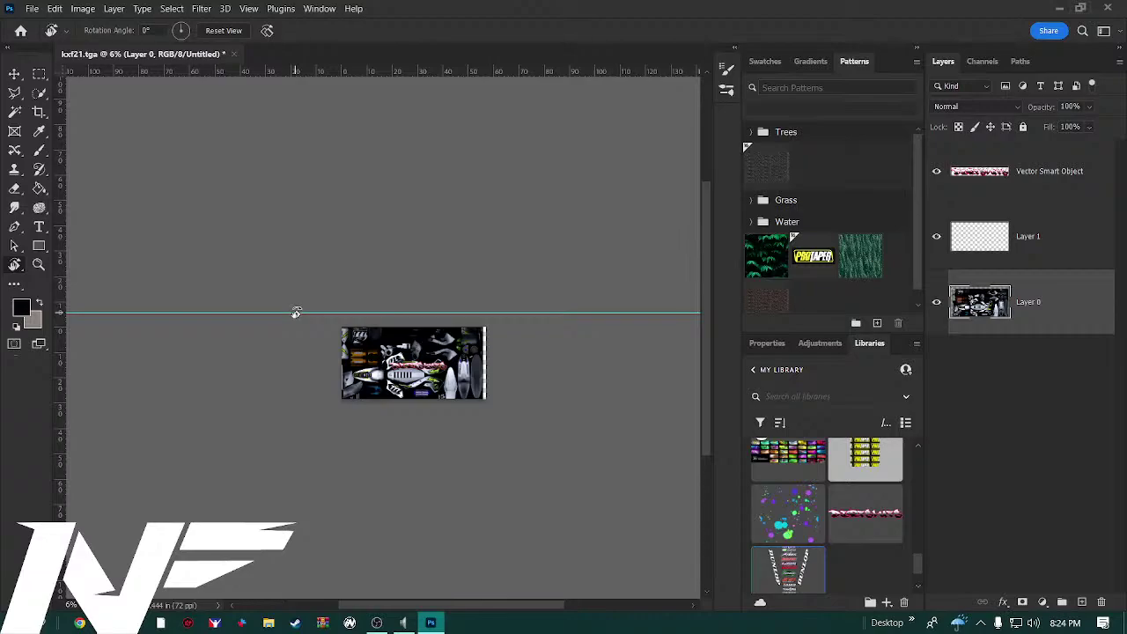
Activate the Magic Wand tool with Layer 0 as the active layer
scroll(423, 343, "up", 5)
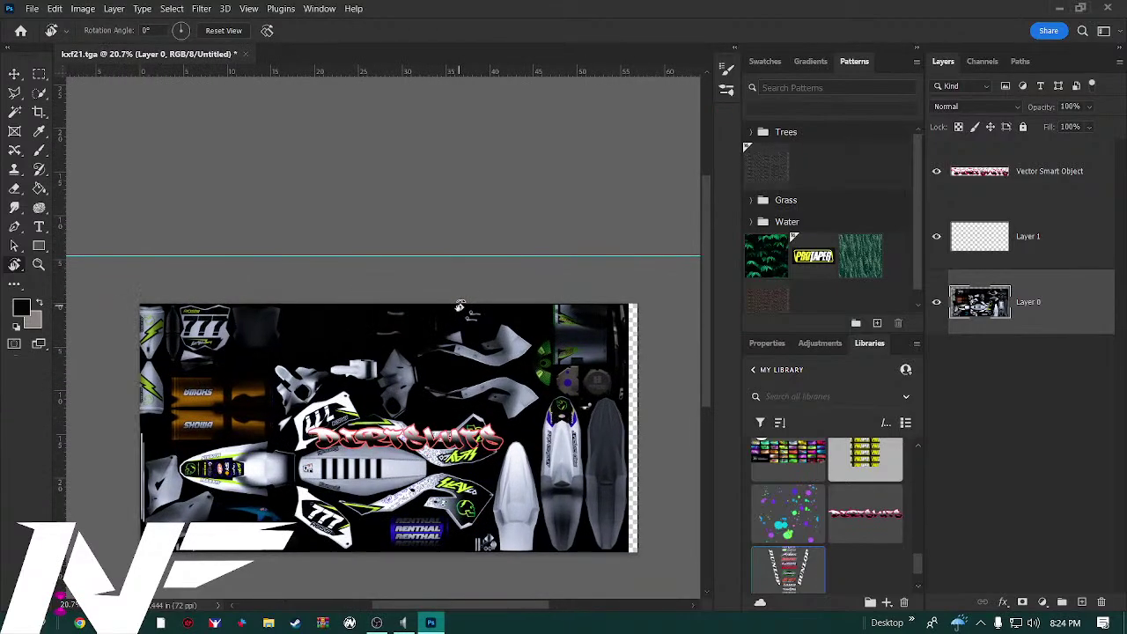
scroll(459, 306, "up", 2)
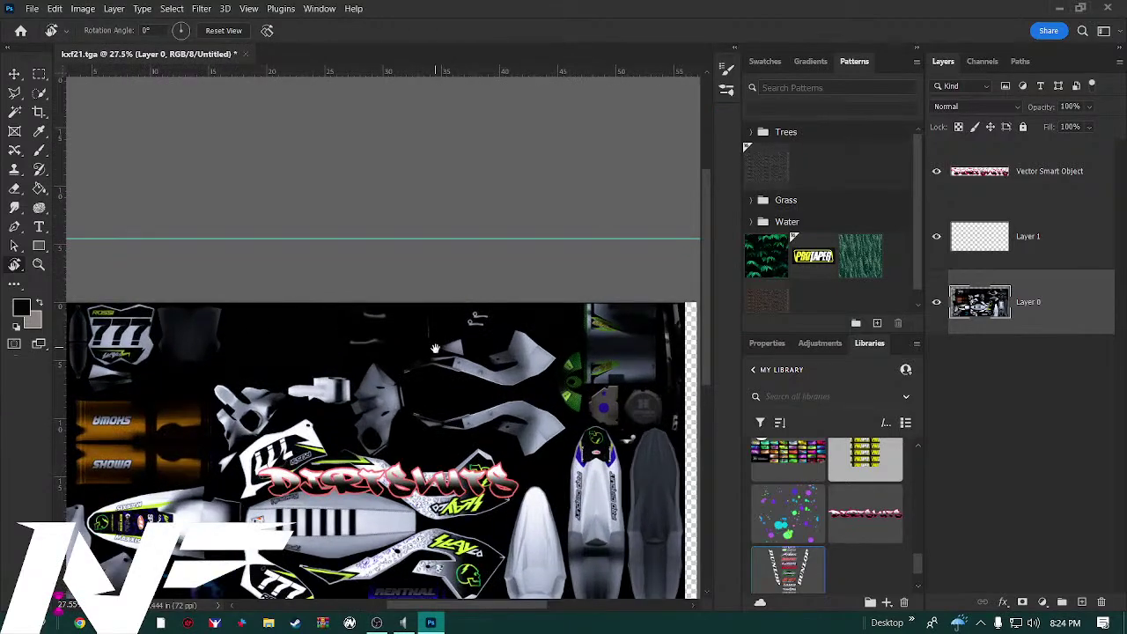
left_click_drag(419, 379, 573, 266)
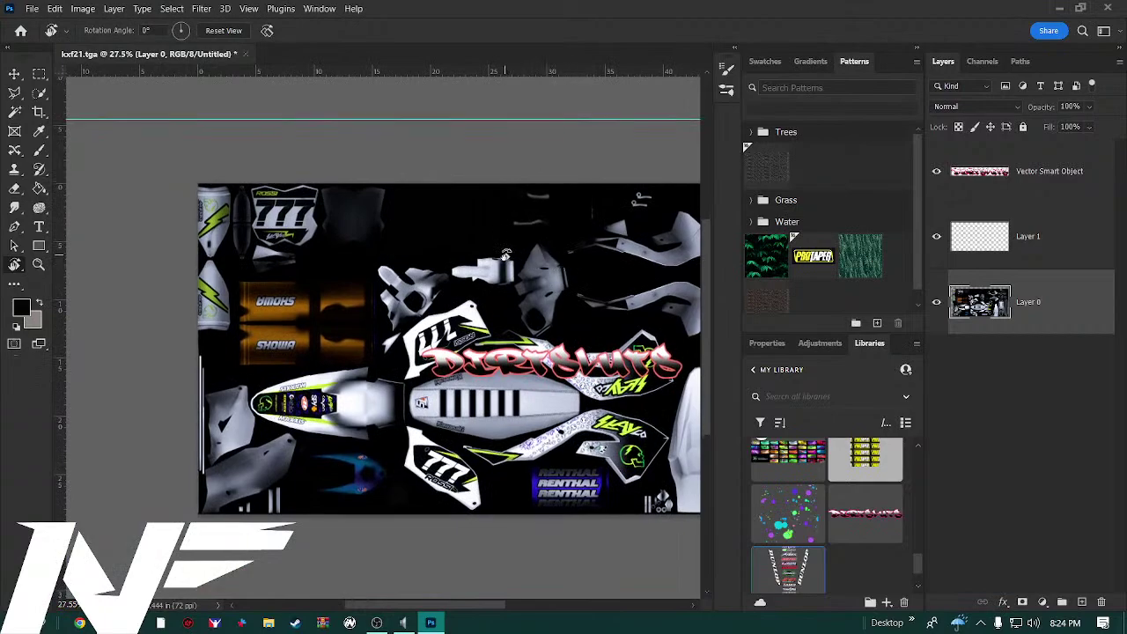
key("w")
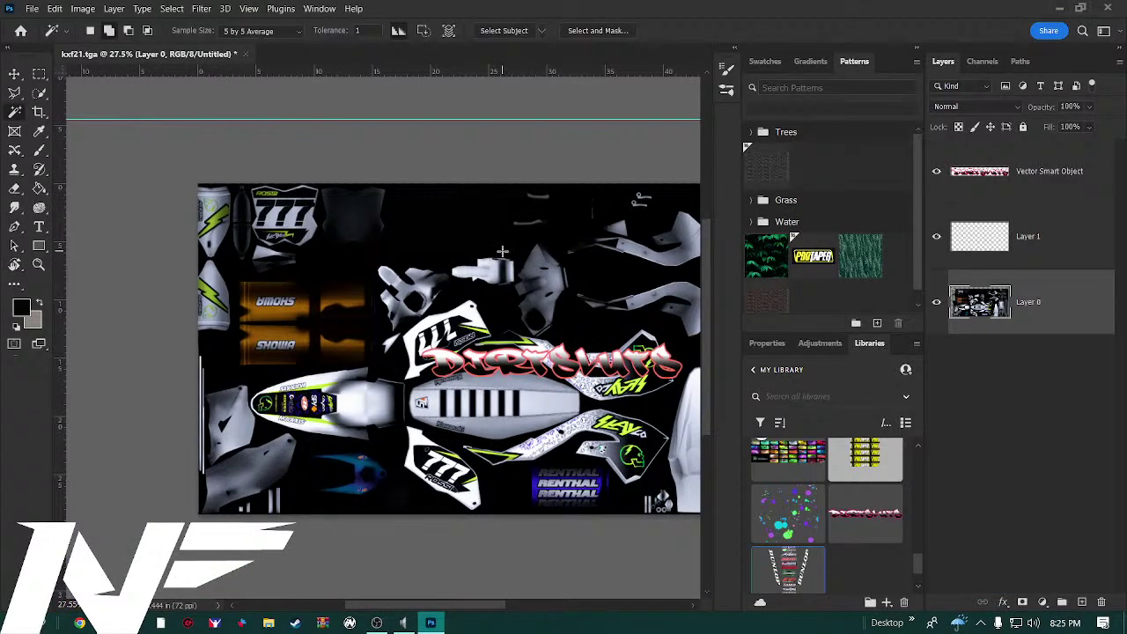
Select the light areas of the 777 front number plate and all matching tones on Layer 0 with the Magic Wand
left_click(285, 208)
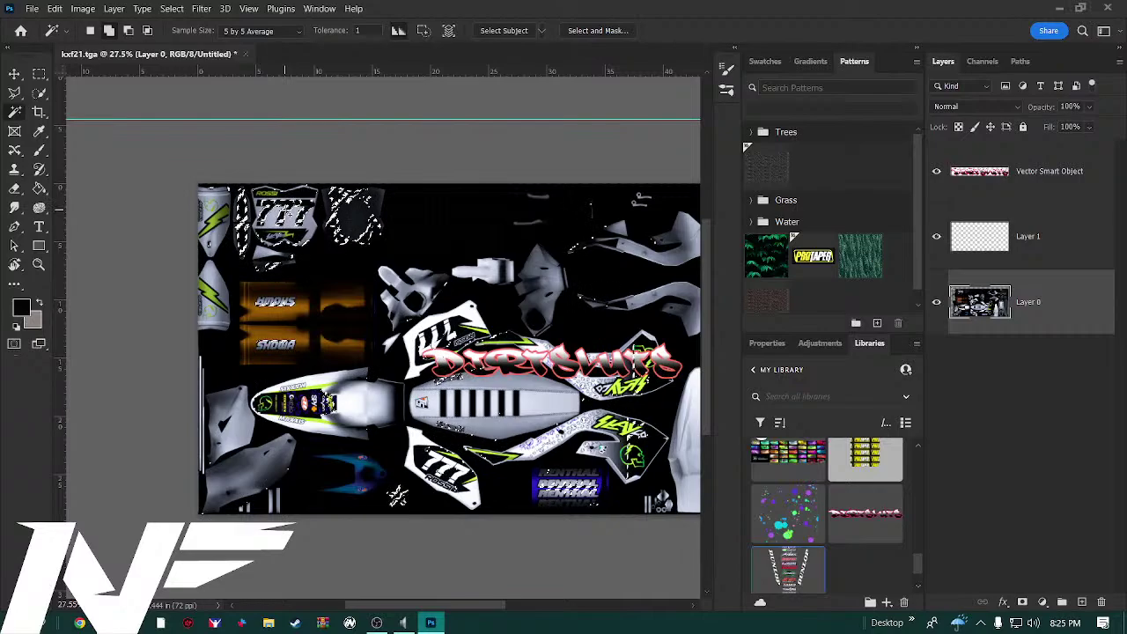
scroll(284, 208, "up", 2)
scroll(285, 209, "up", 3)
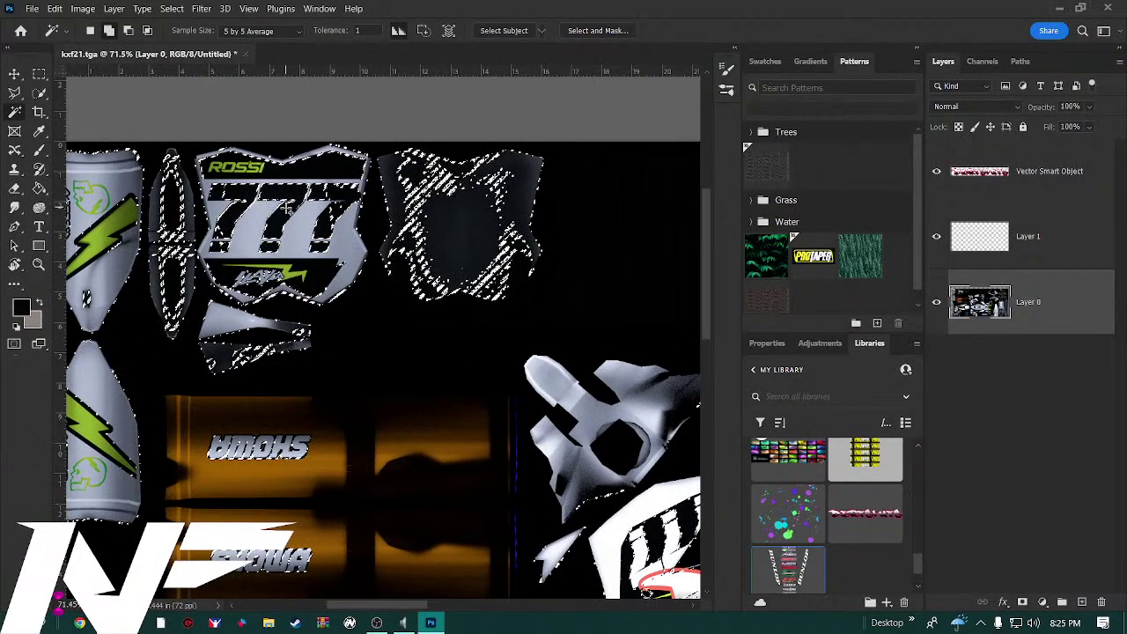
scroll(284, 209, "down", 3)
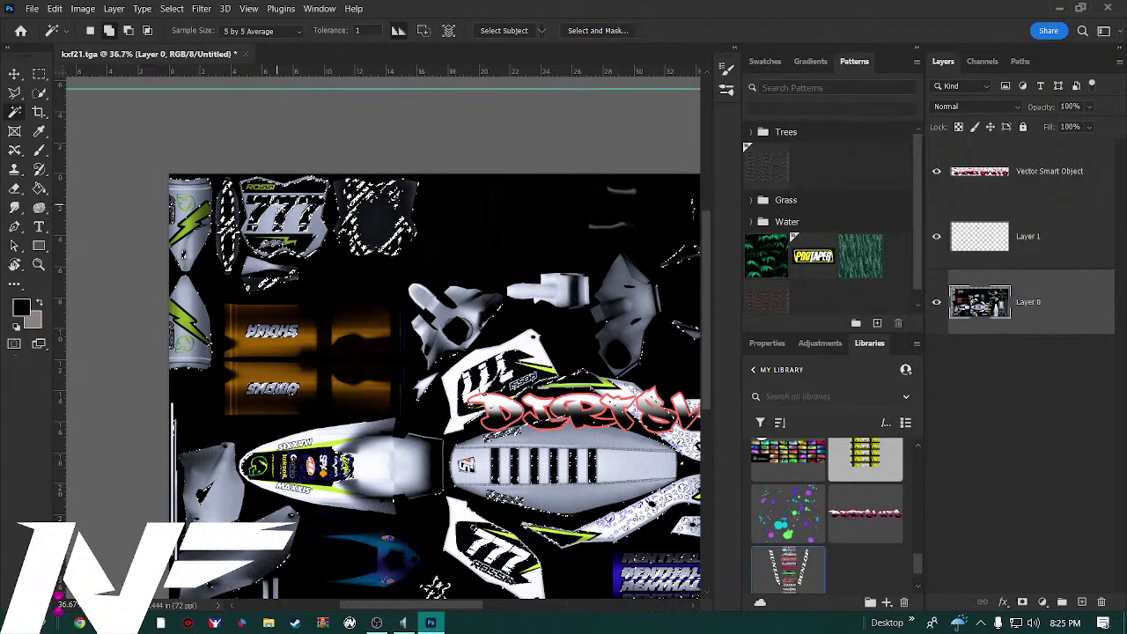
Activate the Quick Selection tool, clear the current selection, and set the tool to New Selection mode
left_click(39, 97)
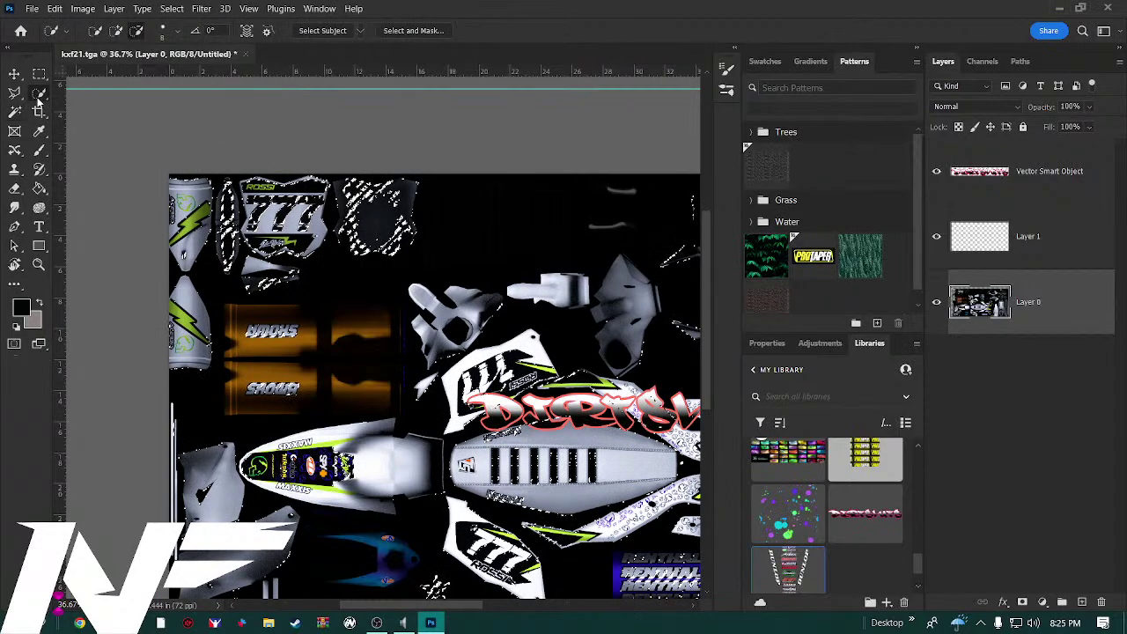
left_click(92, 107)
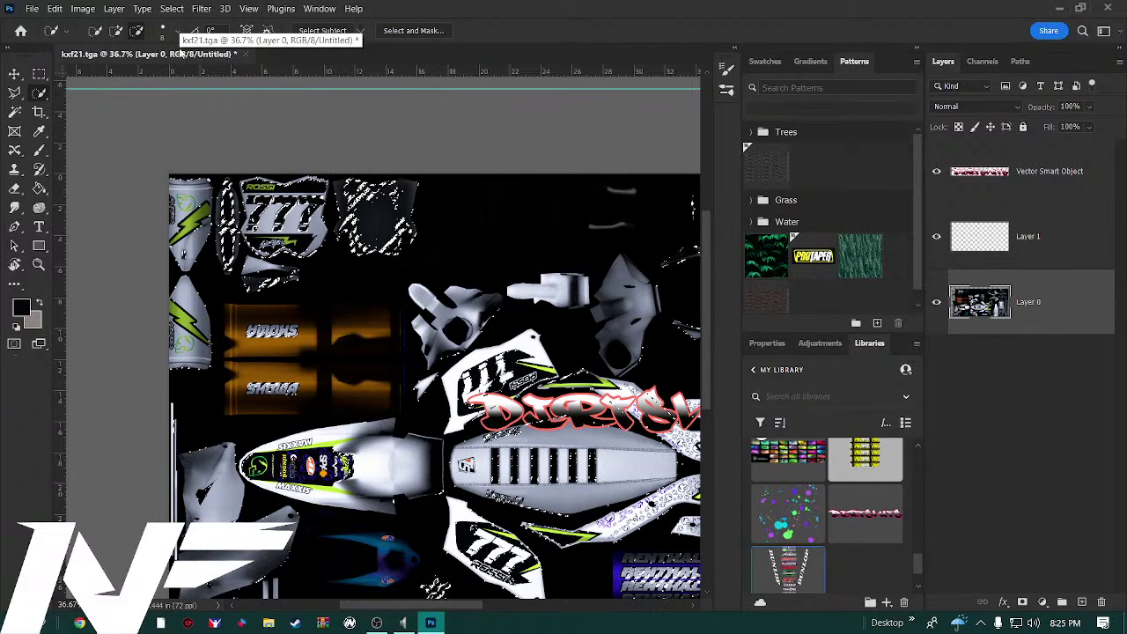
left_click(137, 31)
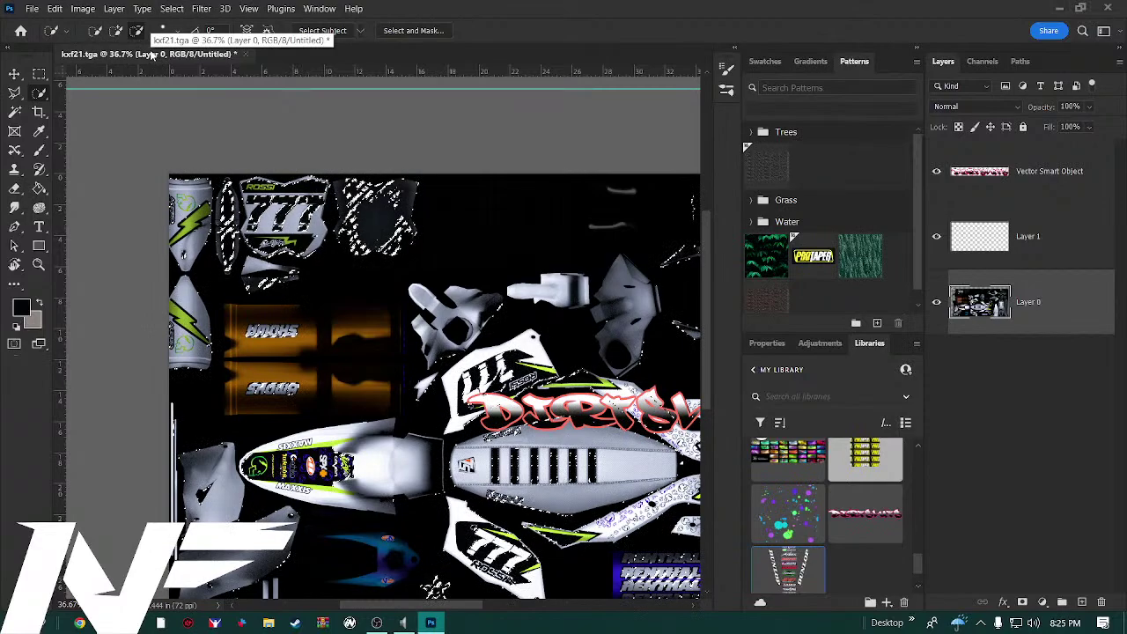
key("ctrl+d")
left_click(99, 34)
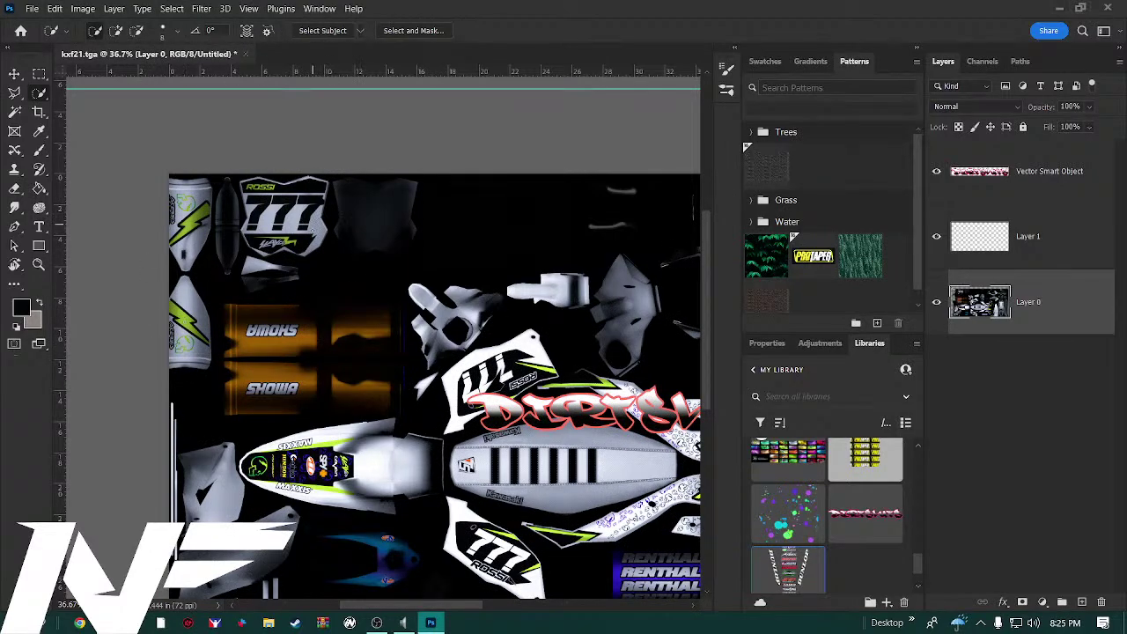
Sample the light grey-blue background of the 777 front plate as the foreground colour with the Eyedropper
scroll(309, 204, "up", 5)
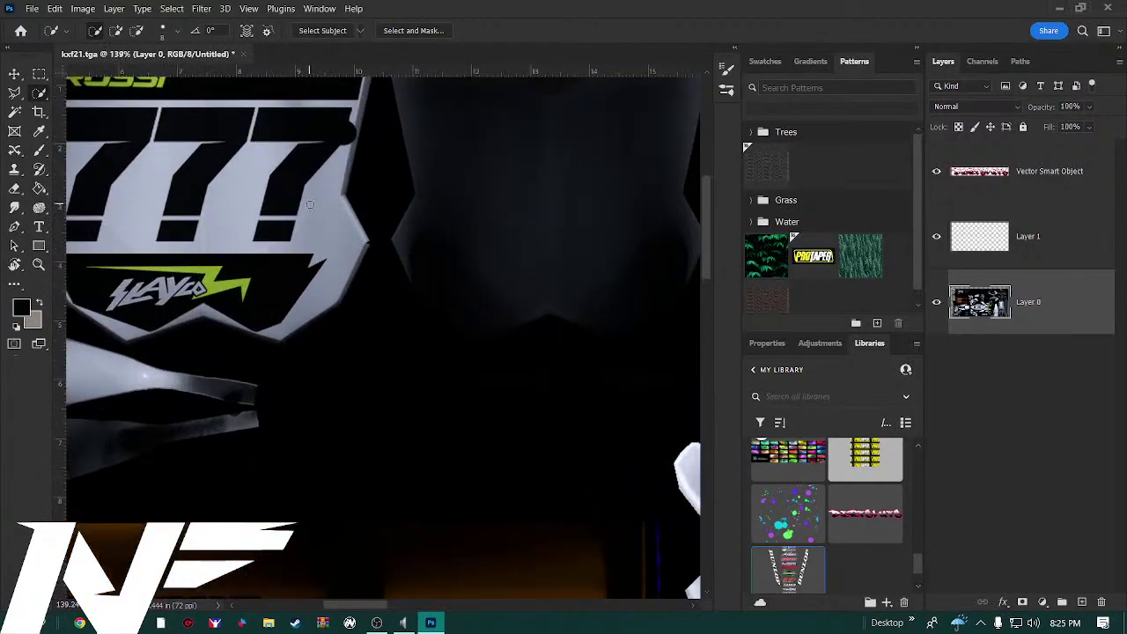
scroll(309, 204, "up", 2)
scroll(317, 180, "down", 1)
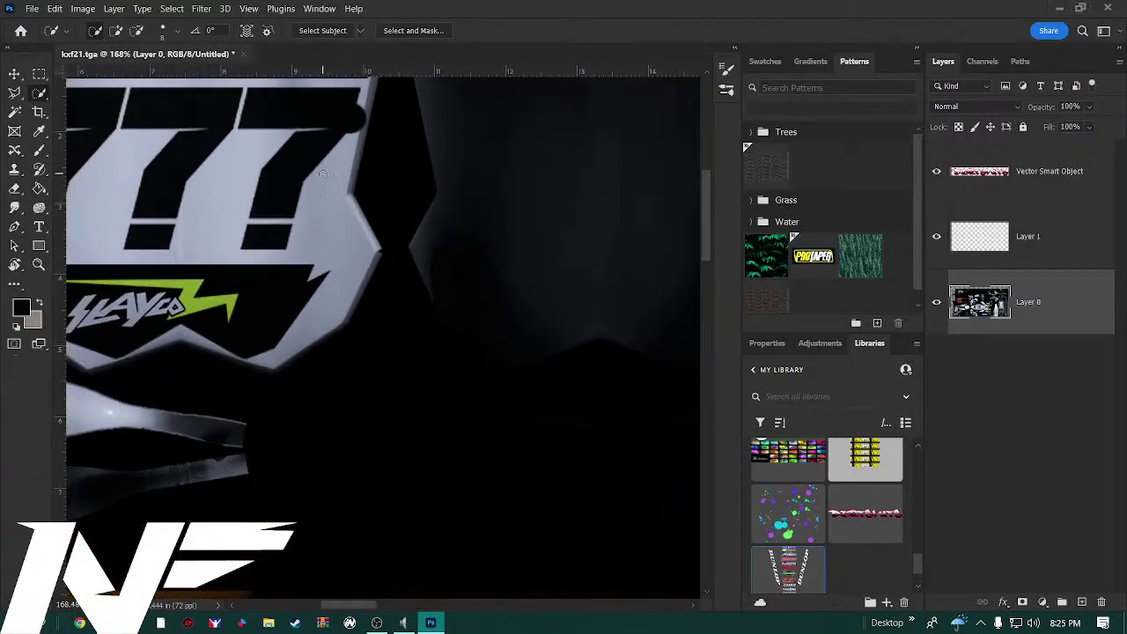
key("e")
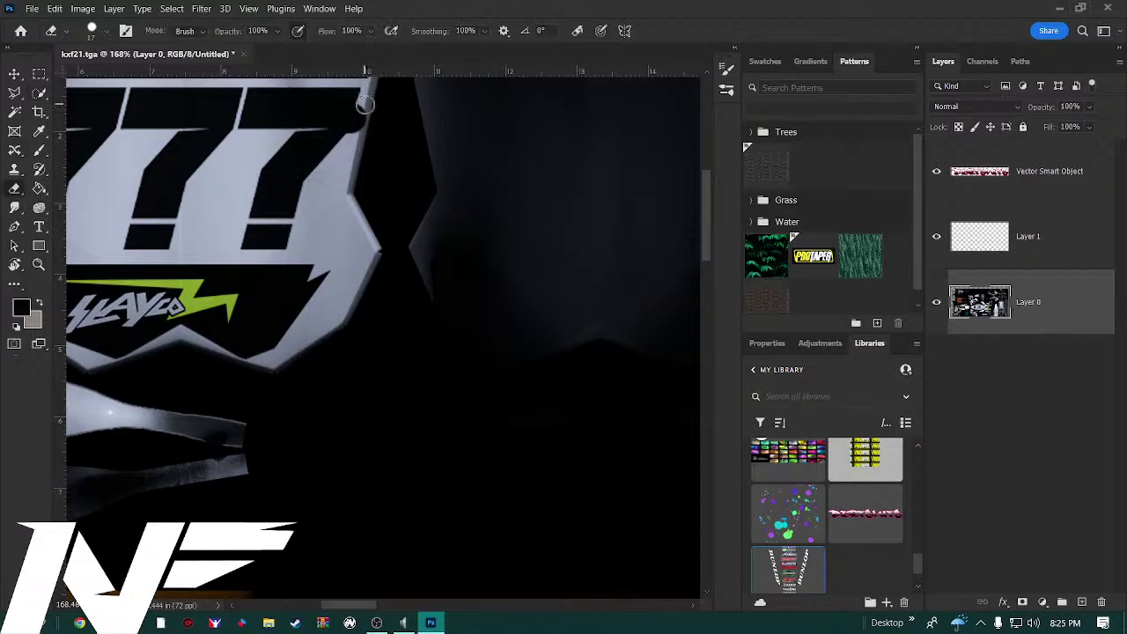
left_click_drag(364, 105, 354, 118)
key("i")
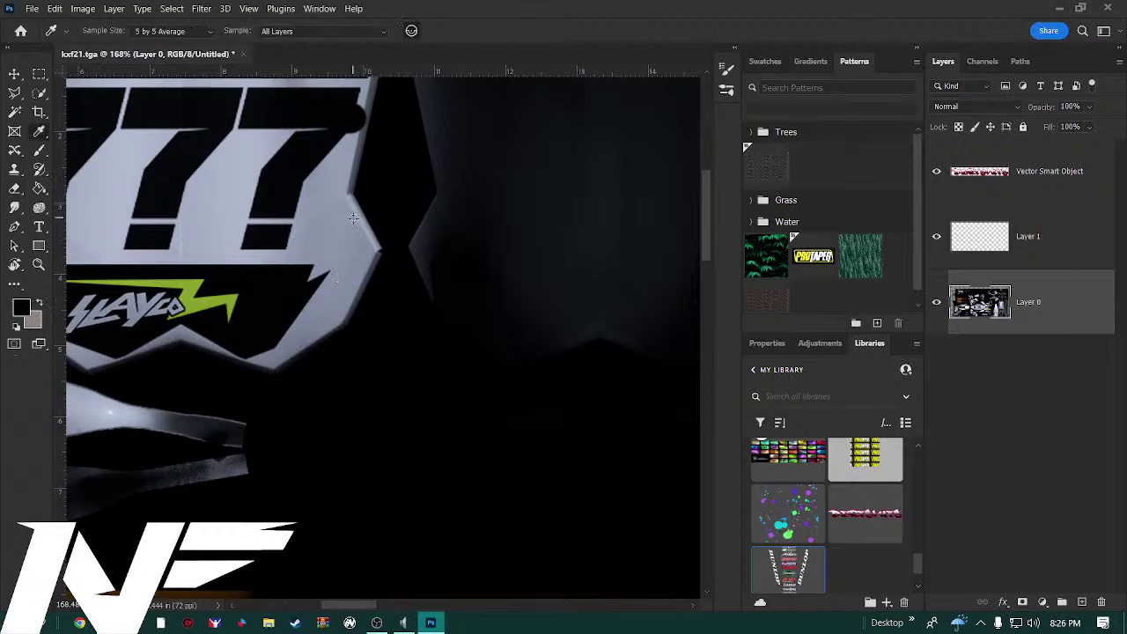
left_click(353, 218)
scroll(351, 140, "up", 1)
left_click_drag(351, 140, 344, 277)
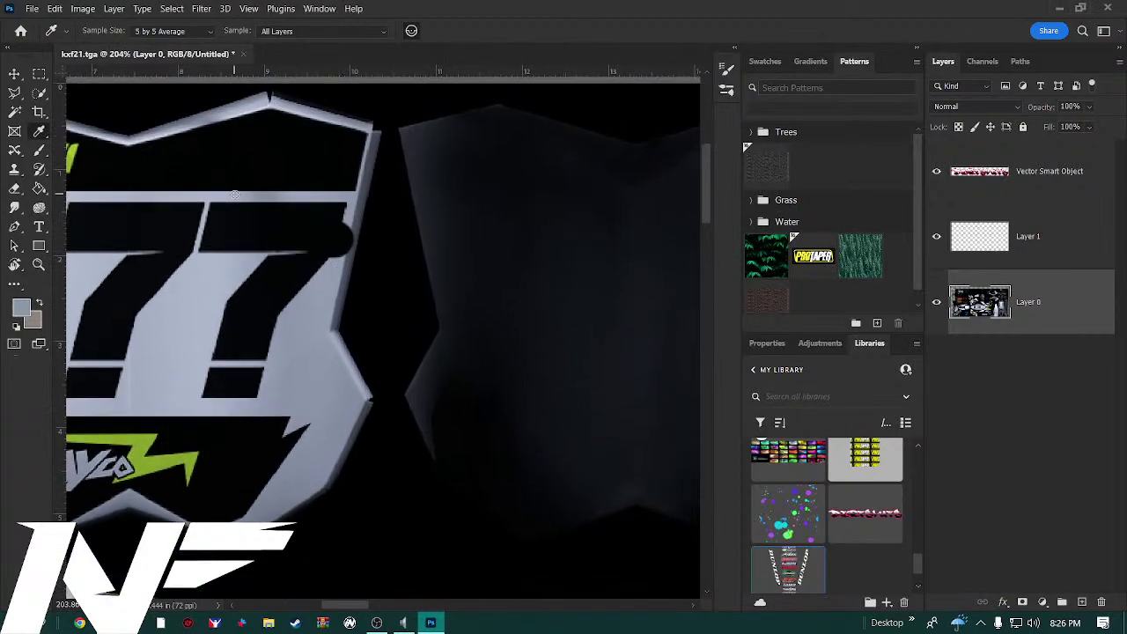
left_click(347, 219)
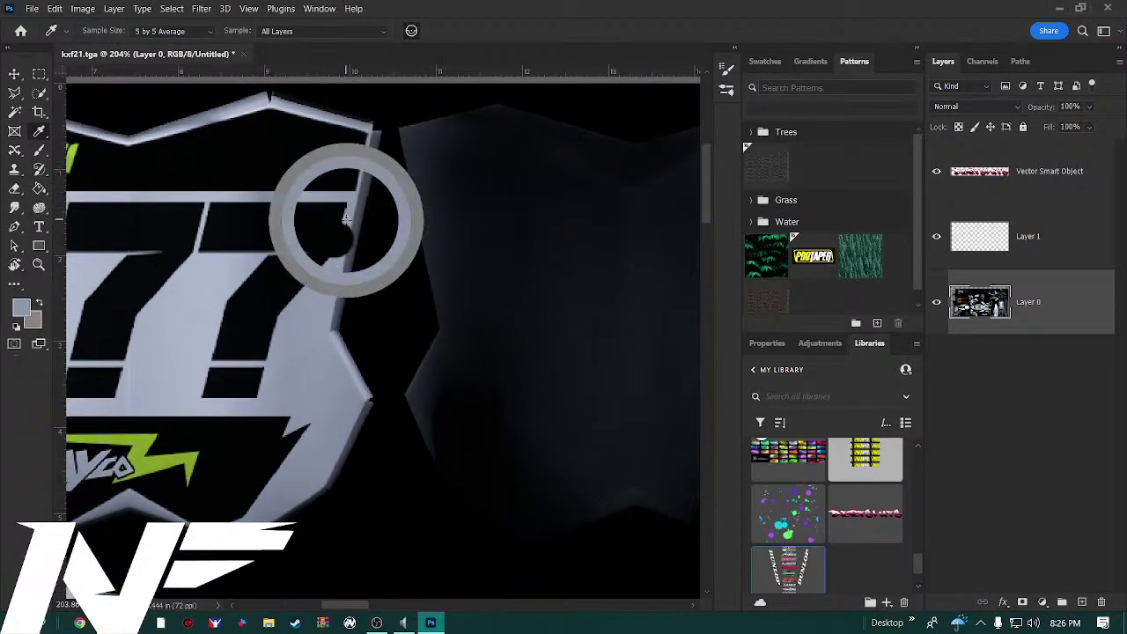
left_click(345, 220)
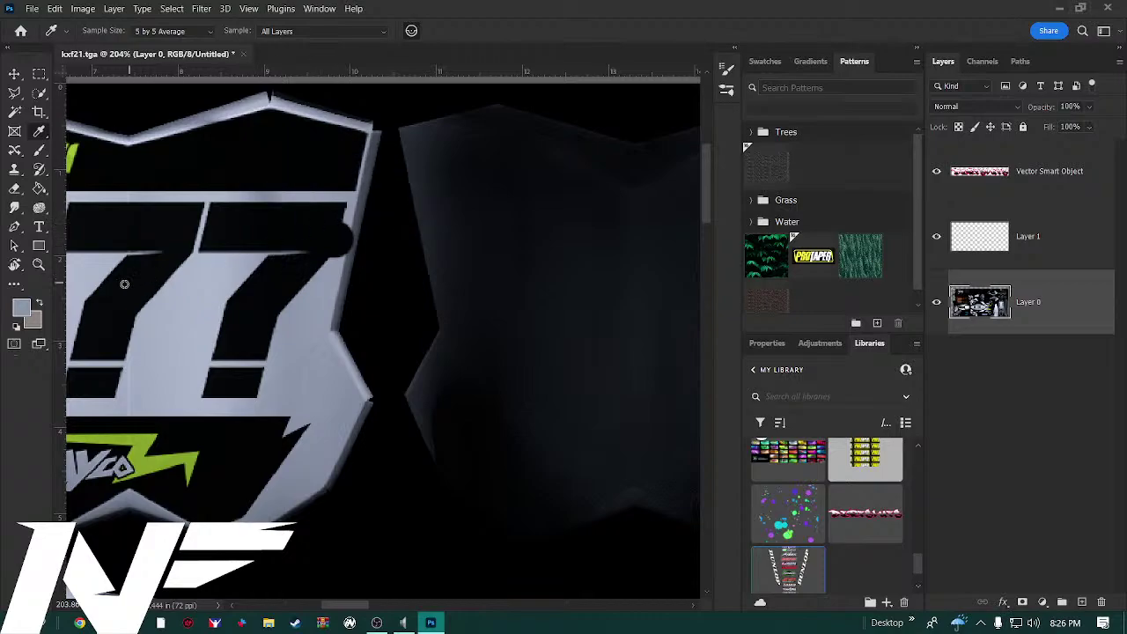
Resample the light grey-blue at several spots around the 7s on the front plate, ending beside the last 7, and activate the Brush tool
left_click(270, 364)
left_click(170, 317)
left_click(113, 298)
left_click(168, 316)
left_click(271, 314)
left_click(297, 354)
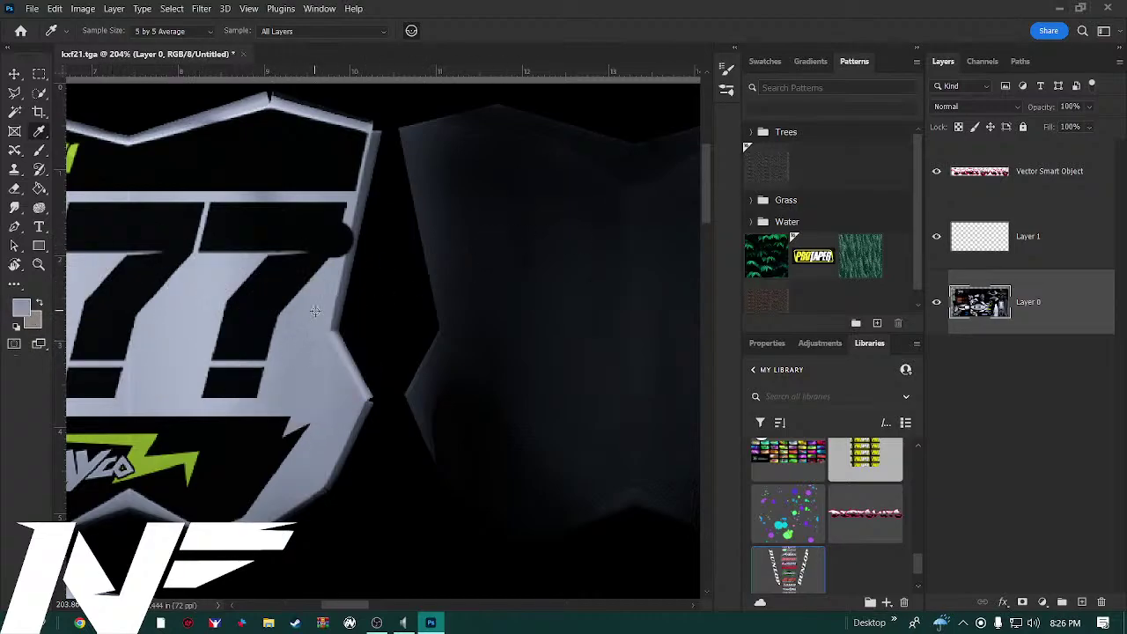
left_click(332, 261)
key("b")
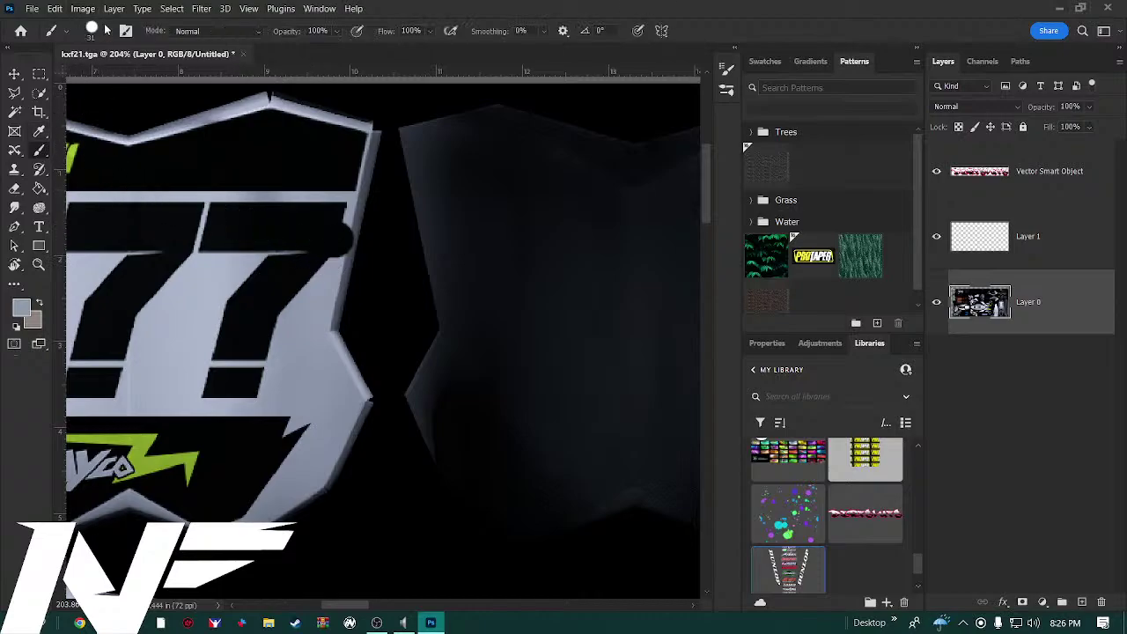
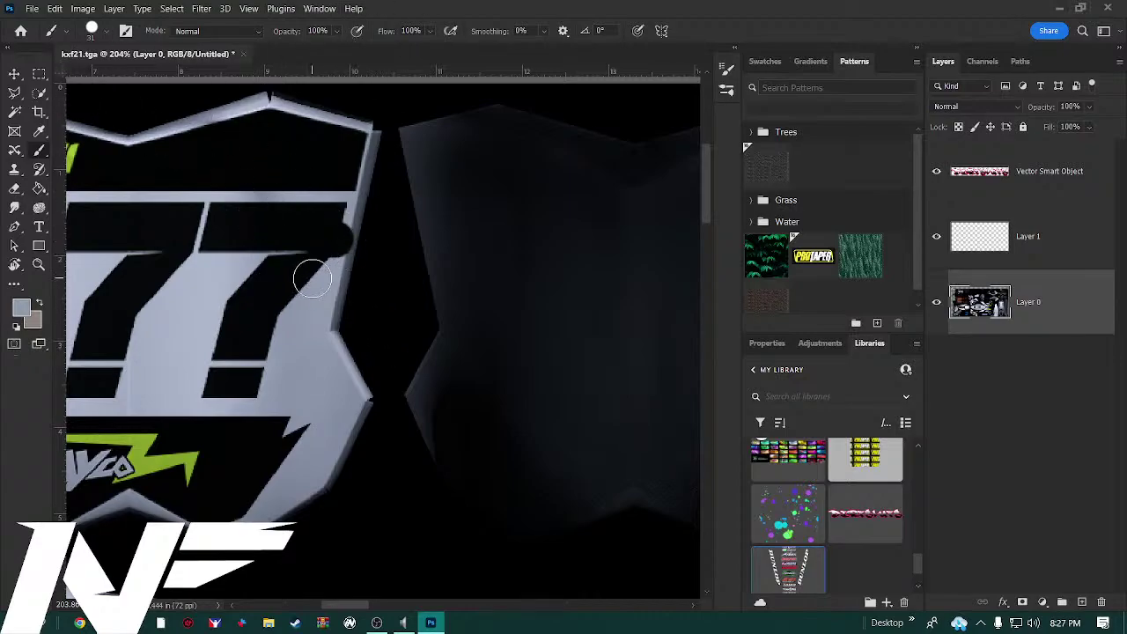
Paint light grey-blue over the black bulge beside the plate's last 7 using a 12 px round brush at 60% hardness
scroll(312, 268, "up", 2)
scroll(334, 273, "up", 4)
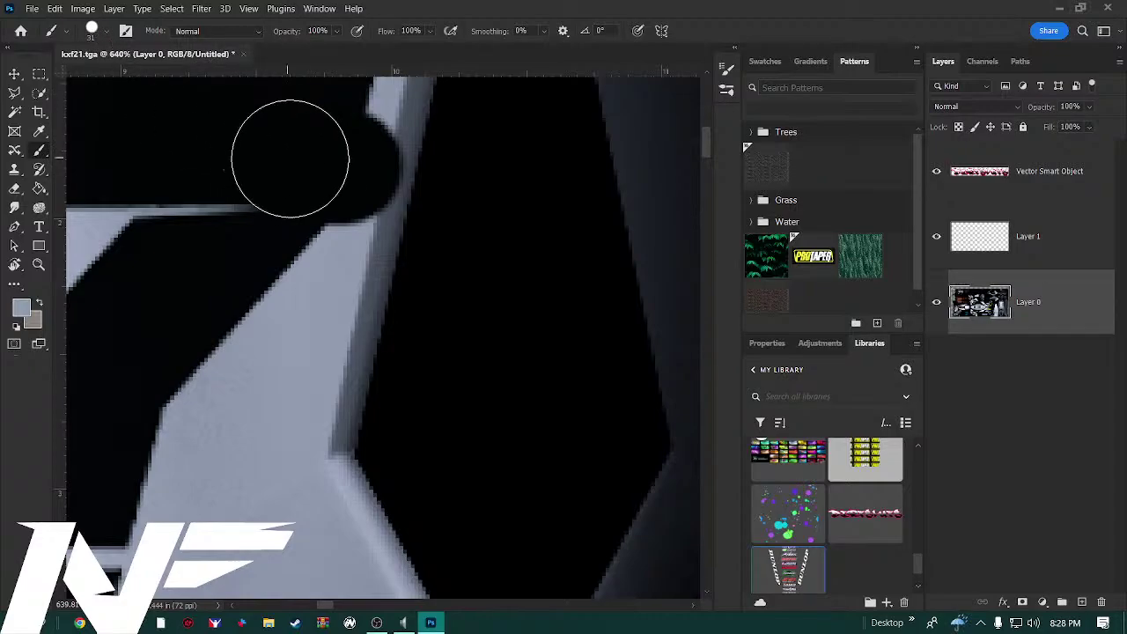
right_click(319, 172)
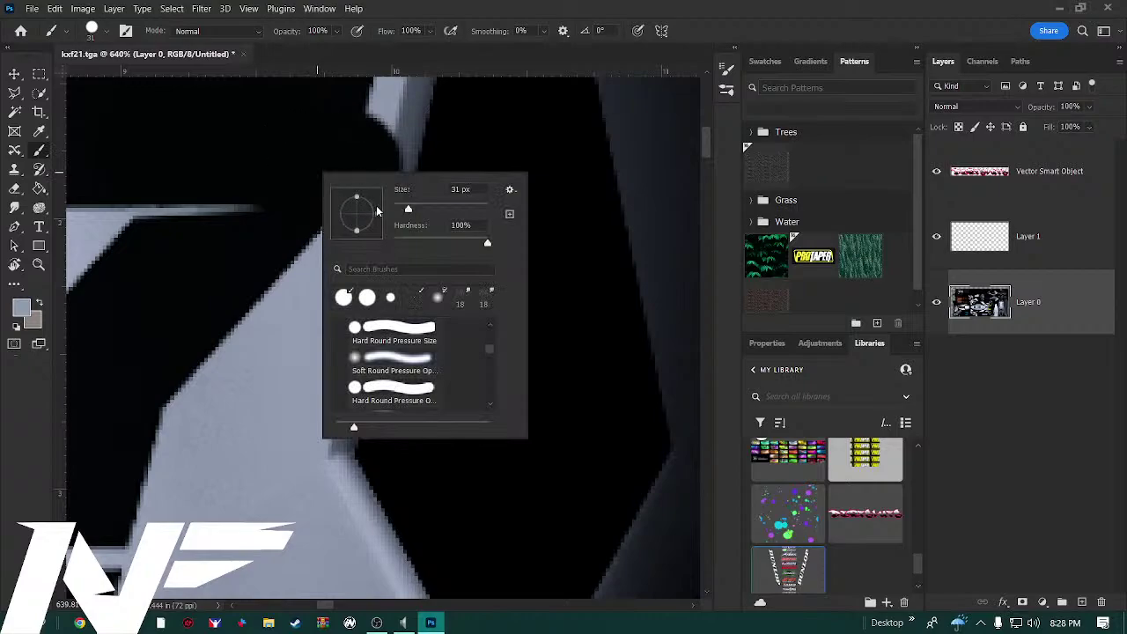
left_click_drag(407, 210, 400, 214)
left_click(391, 300)
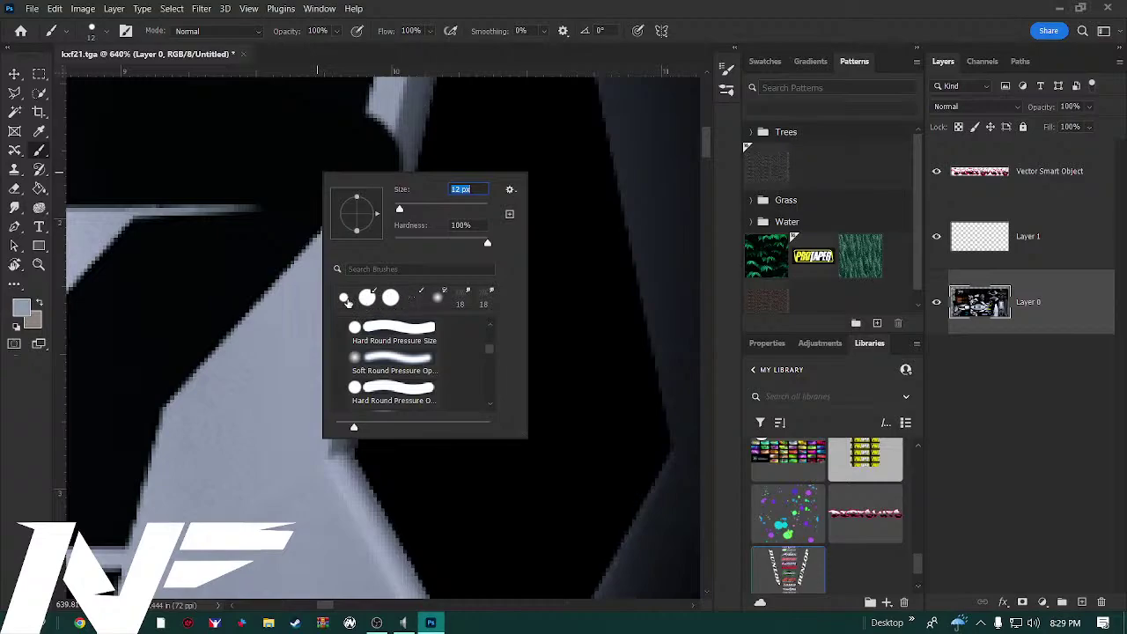
left_click(344, 299)
left_click_drag(488, 244, 447, 245)
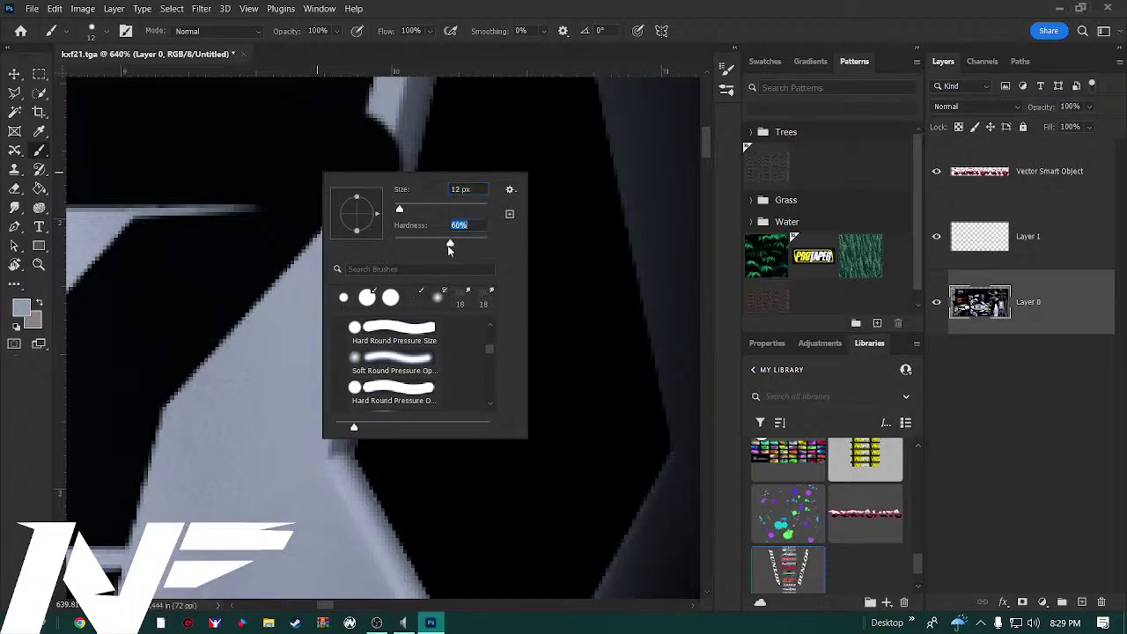
left_click(286, 331)
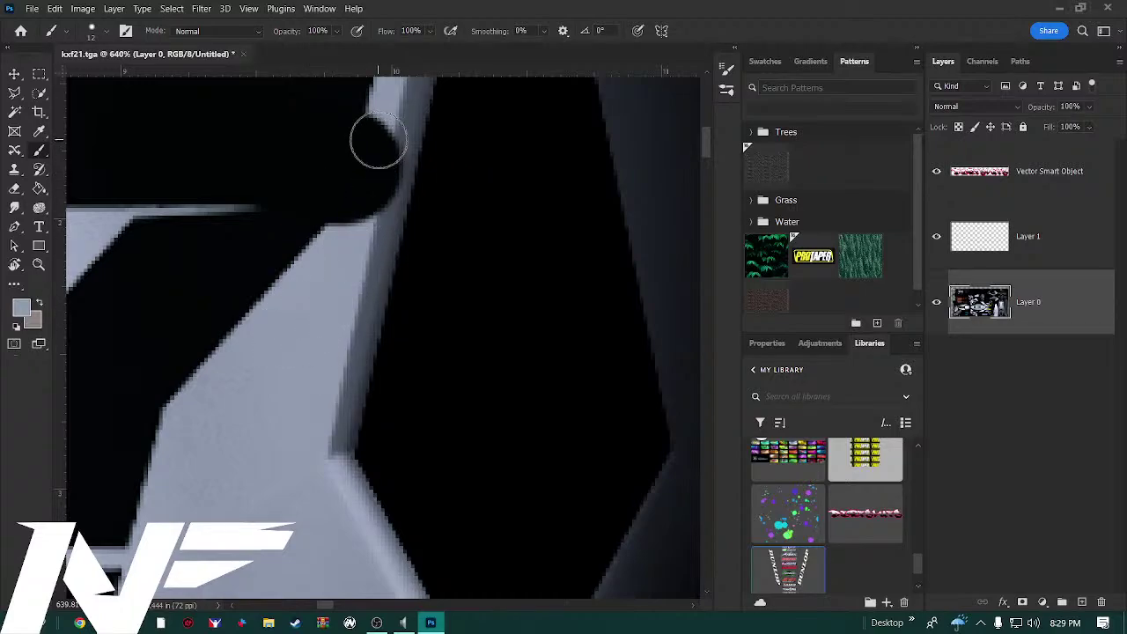
mouse_move(378, 141)
left_mouse_down()
mouse_move(340, 242)
mouse_move(371, 185)
mouse_move(370, 108)
left_mouse_up()
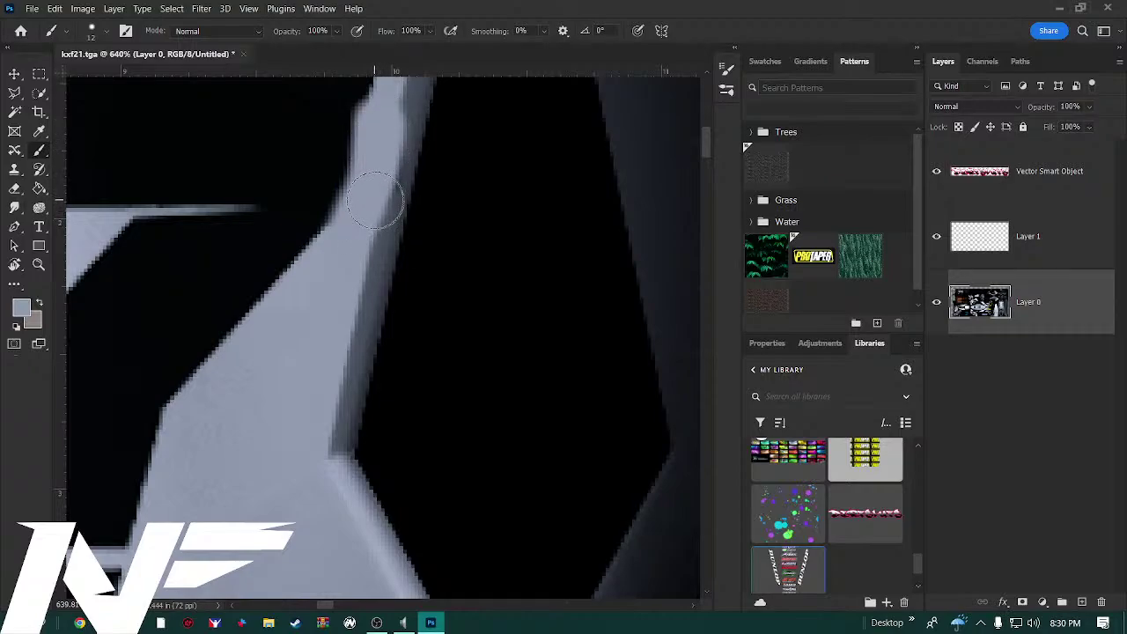
Sample the black of the last 7 and repaint the right edge of its upper bar with the 12 px brush
key("i")
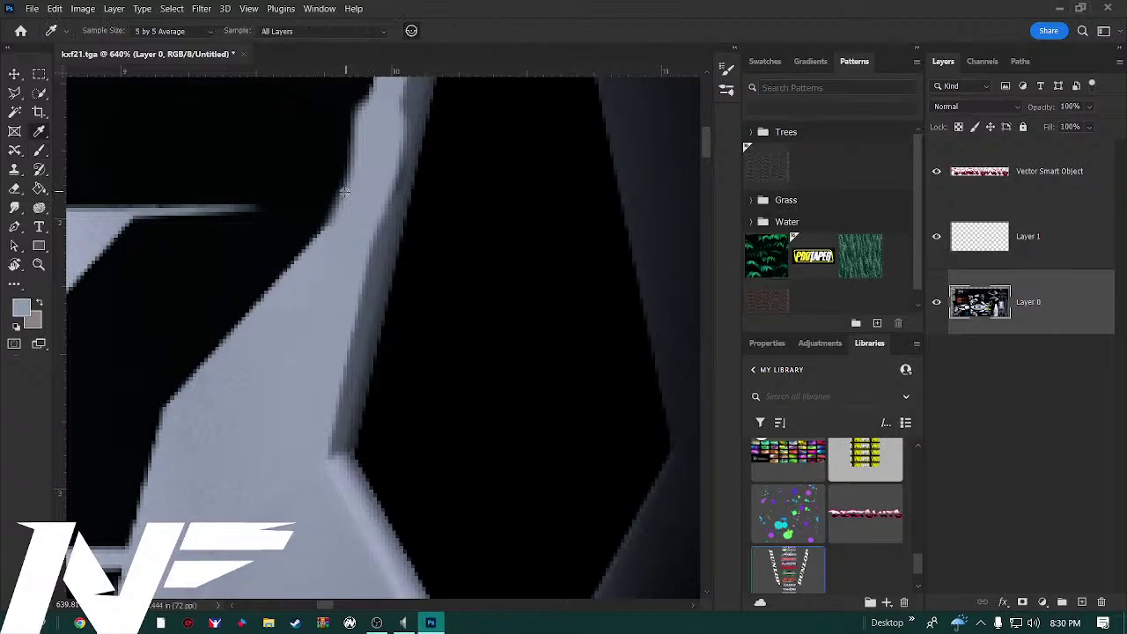
left_click(229, 136)
key("b")
scroll(333, 141, "down", 1)
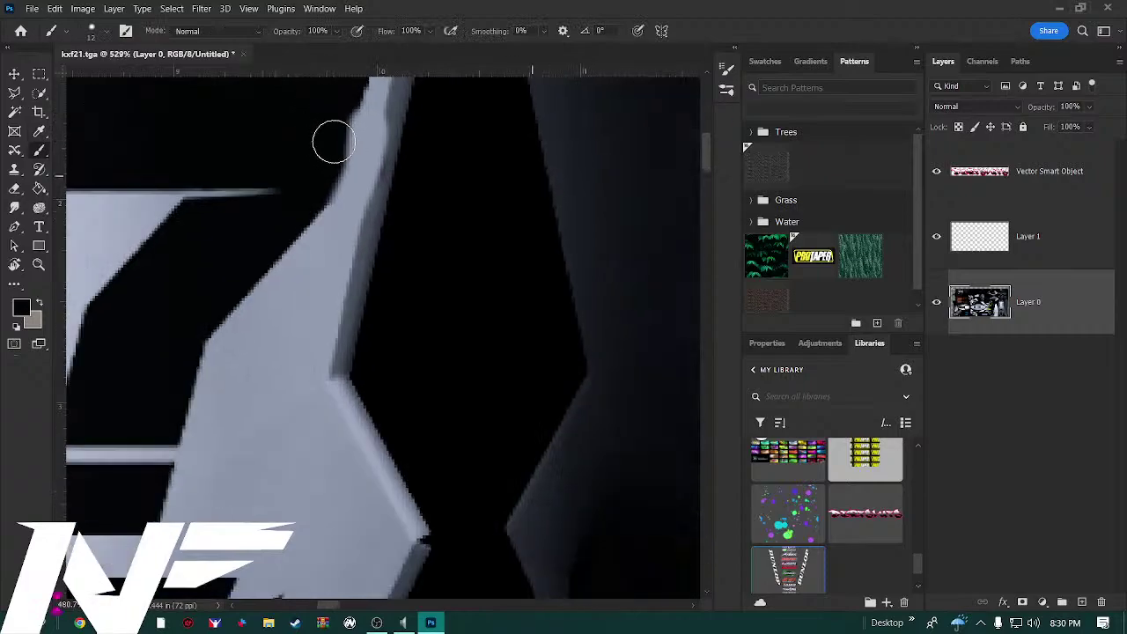
scroll(335, 139, "down", 1)
mouse_move(337, 136)
left_mouse_down()
mouse_move(330, 279)
mouse_move(339, 246)
left_mouse_up()
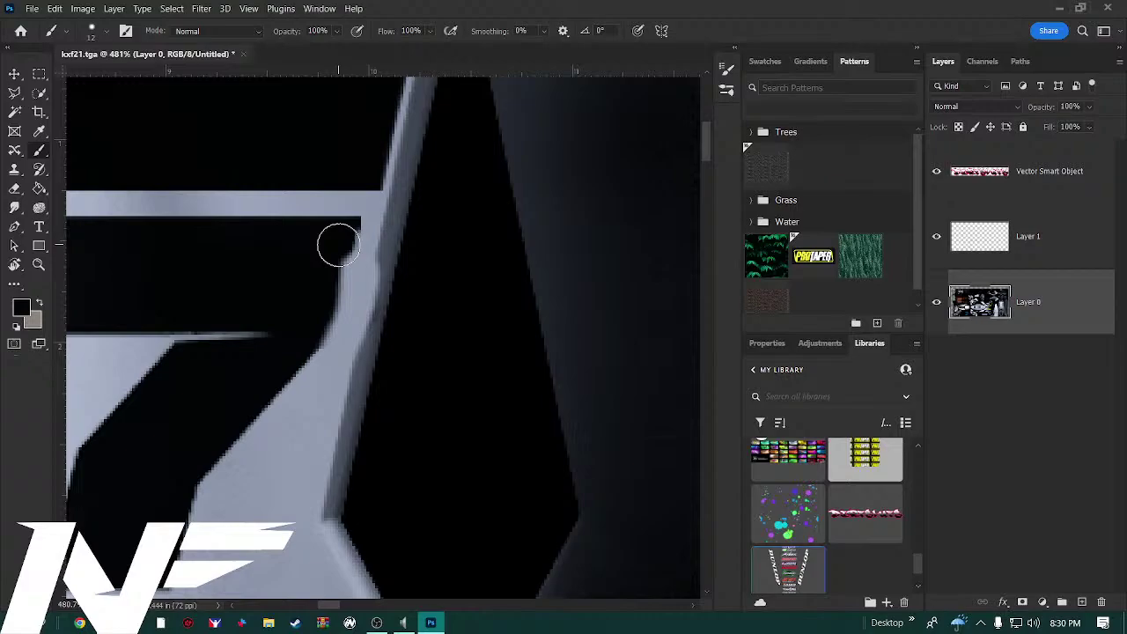
mouse_move(339, 244)
left_mouse_down()
mouse_move(321, 330)
mouse_move(344, 240)
mouse_move(328, 276)
left_mouse_up()
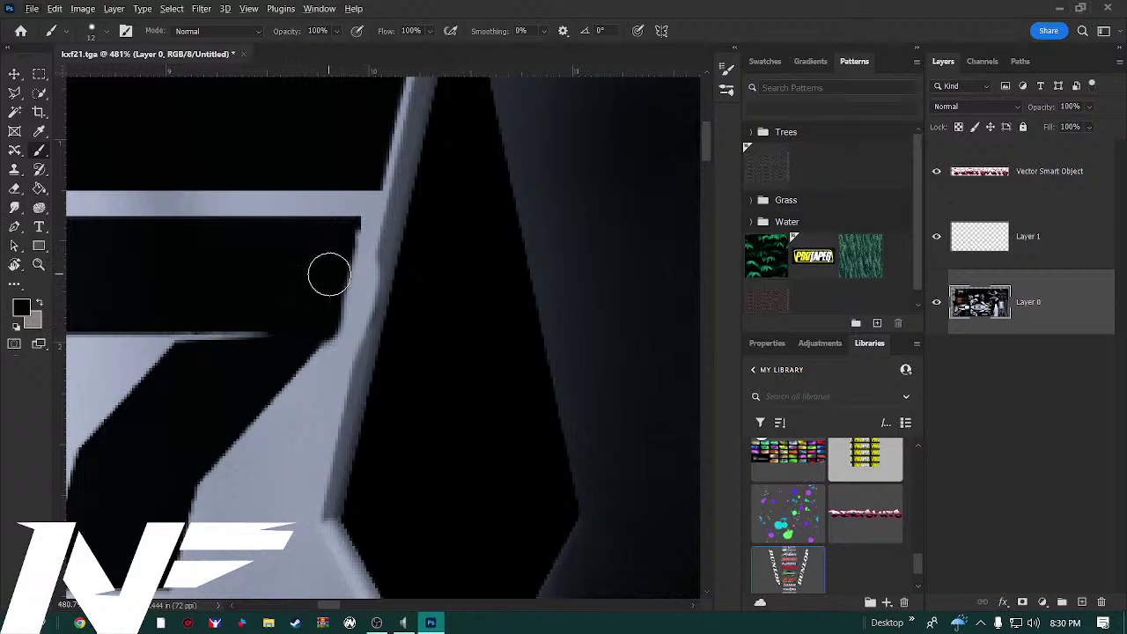
Reduce the brush size to 1 px and clean up the black pixels along the last 7's right edge and diagonal
right_click(328, 274)
left_click_drag(412, 311, 383, 310)
key("Return")
mouse_move(355, 250)
left_mouse_down()
mouse_move(339, 331)
mouse_move(349, 264)
mouse_move(336, 323)
mouse_move(359, 254)
left_mouse_up()
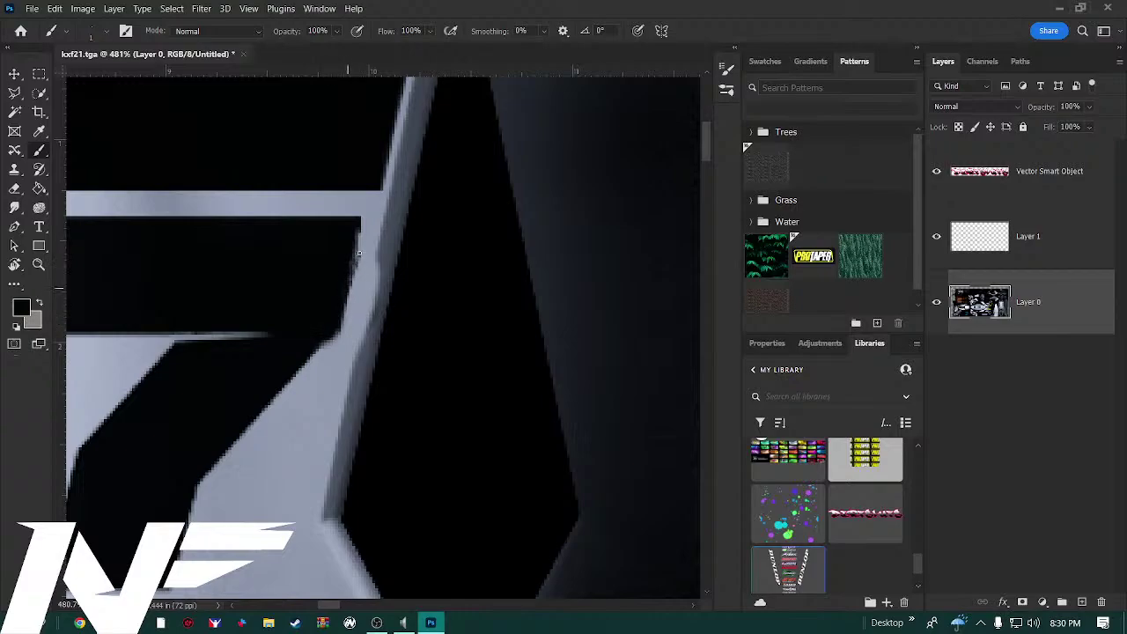
scroll(345, 283, "up", 10)
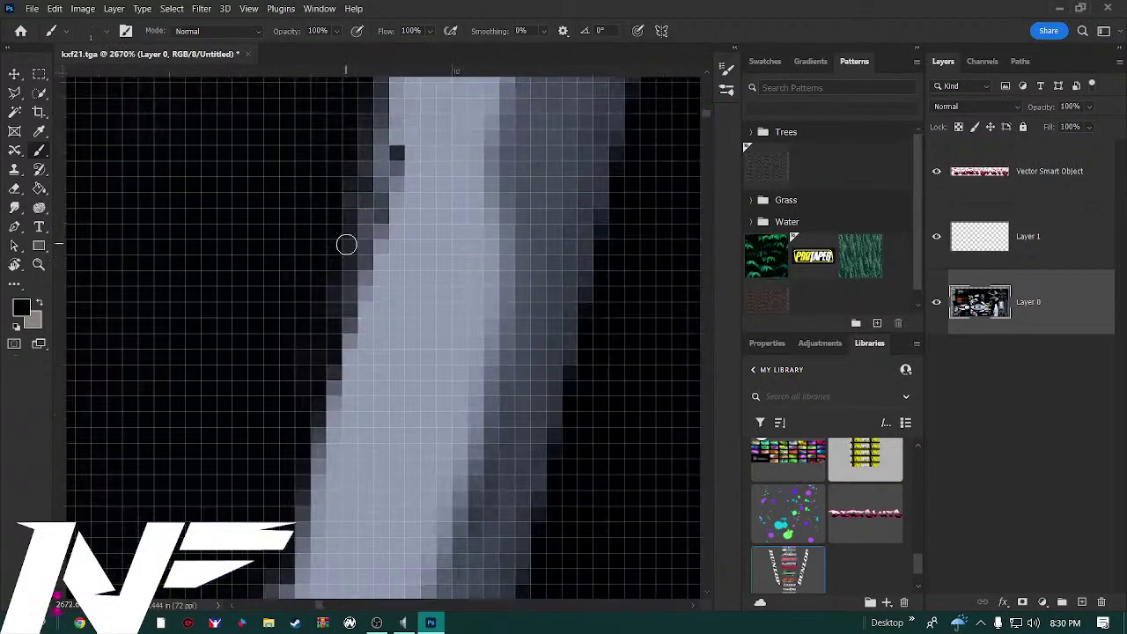
left_click_drag(358, 221, 339, 452)
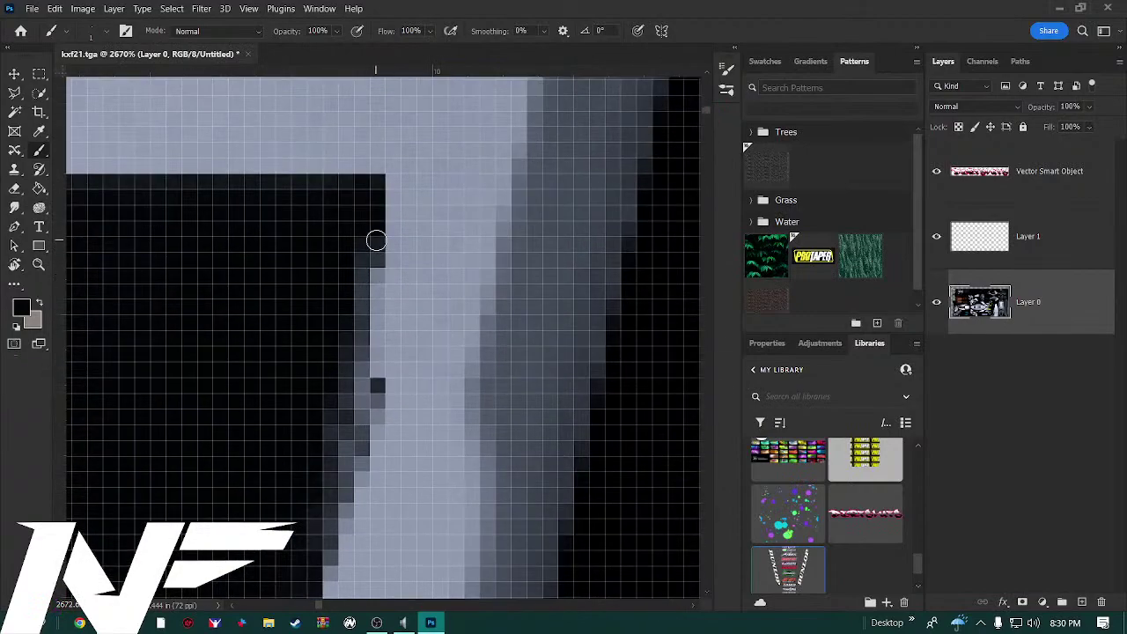
mouse_move(366, 308)
left_mouse_down()
mouse_move(341, 401)
mouse_move(374, 331)
mouse_move(362, 335)
mouse_move(319, 532)
mouse_move(342, 462)
mouse_move(329, 526)
mouse_move(327, 384)
mouse_move(350, 246)
left_mouse_up()
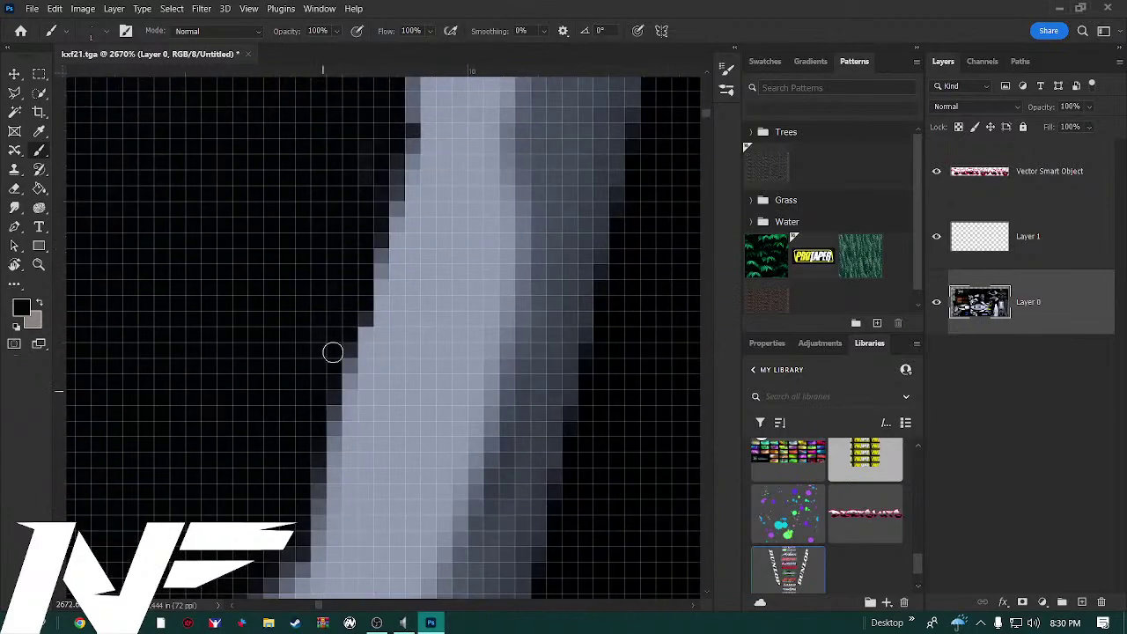
left_click_drag(280, 531, 329, 325)
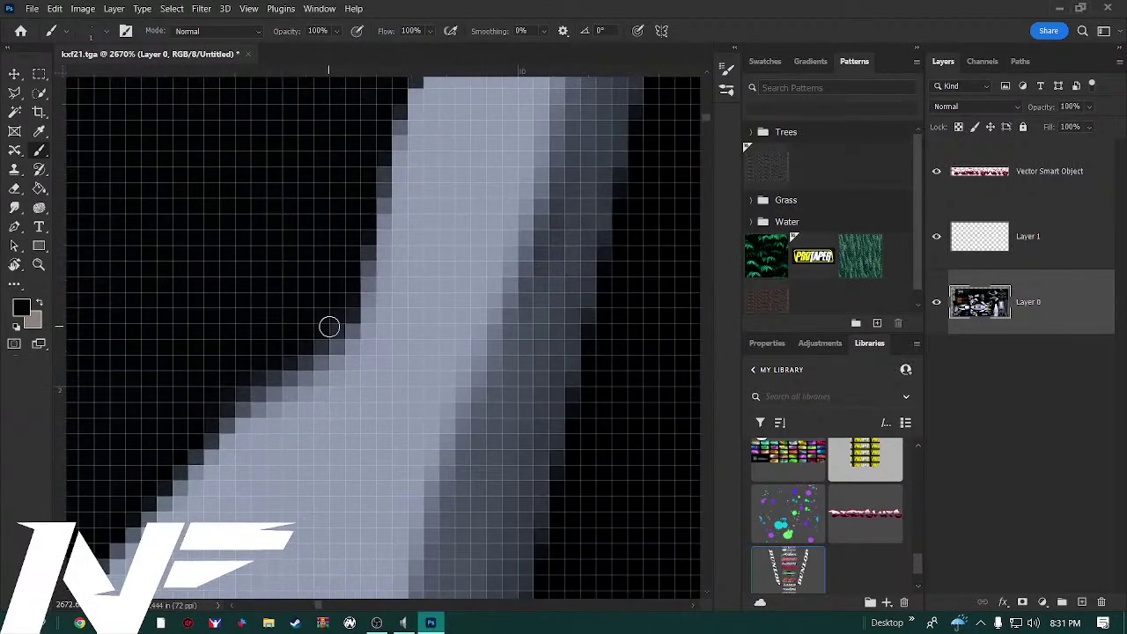
mouse_move(288, 373)
left_mouse_down()
mouse_move(262, 378)
mouse_move(145, 526)
left_mouse_up()
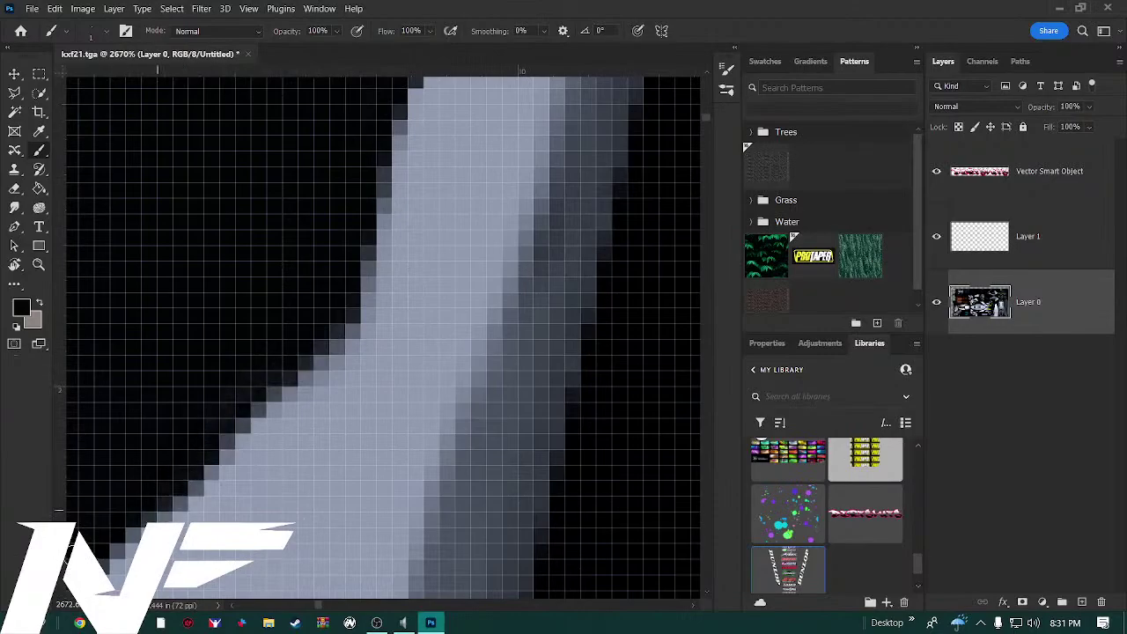
Sample the dark grey-blue of the shaded edge beside the plate's last 7 and paint along that edge with the 1 px brush
left_click_drag(549, 258, 433, 365)
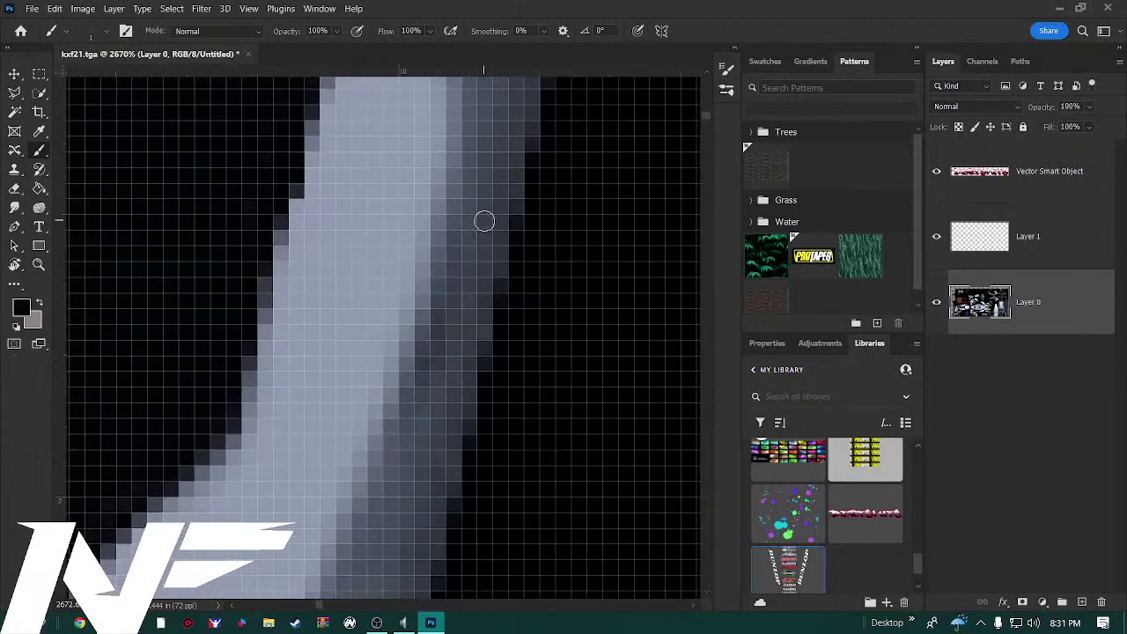
key("i")
left_click(507, 147)
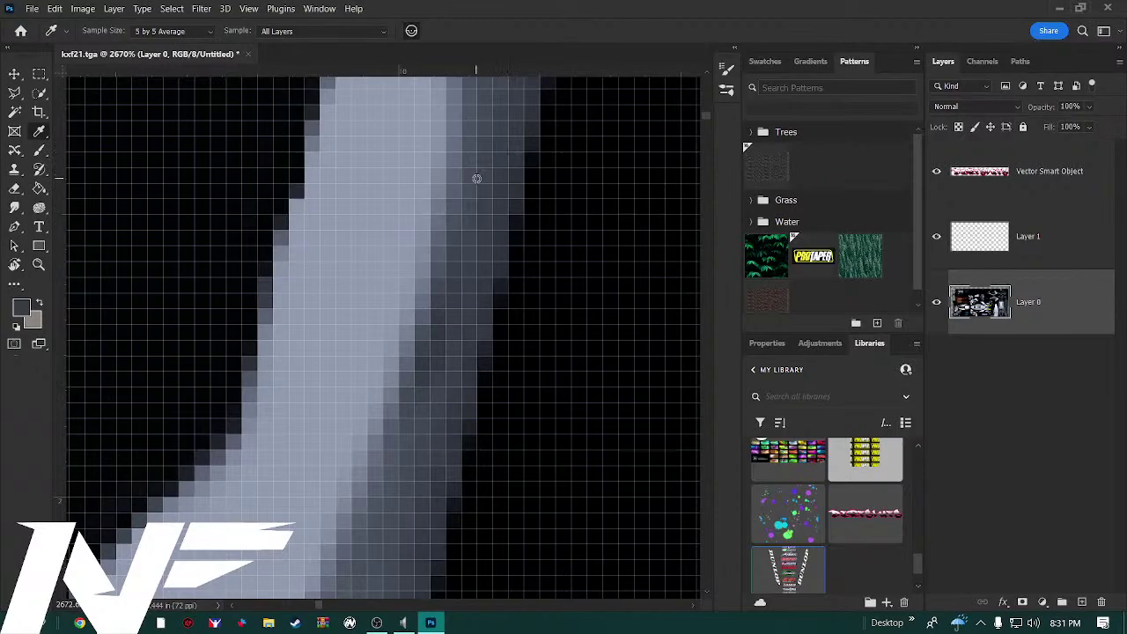
left_click(472, 145)
key("b")
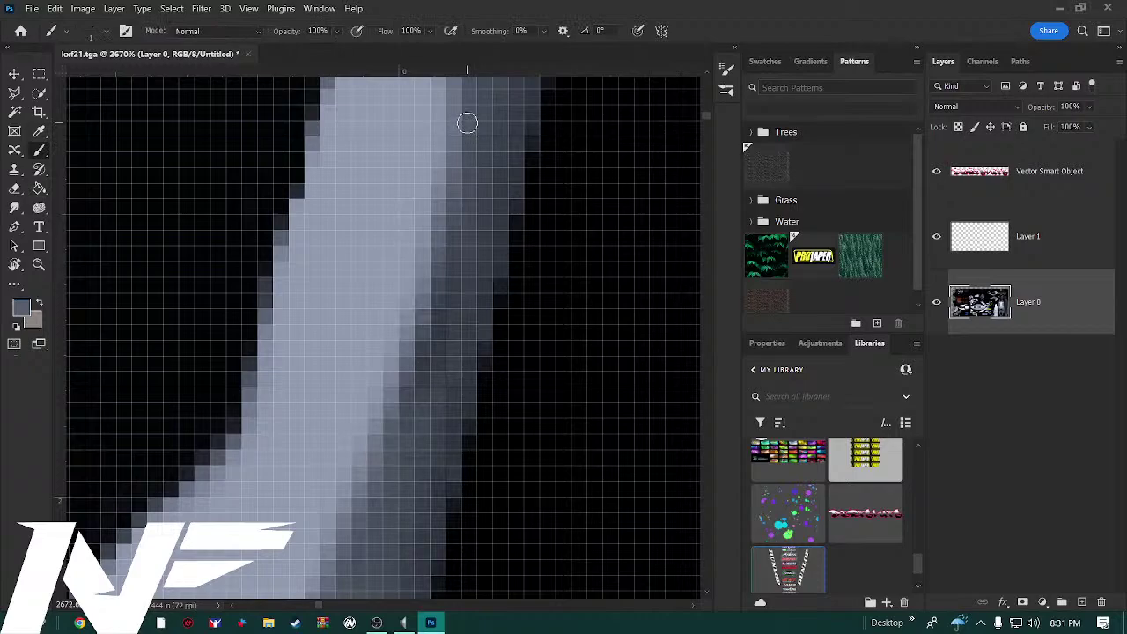
mouse_move(369, 500)
left_mouse_down()
mouse_move(503, 194)
mouse_move(490, 141)
mouse_move(355, 523)
mouse_move(442, 205)
mouse_move(344, 559)
mouse_move(452, 126)
left_mouse_up()
scroll(428, 251, "down", 5)
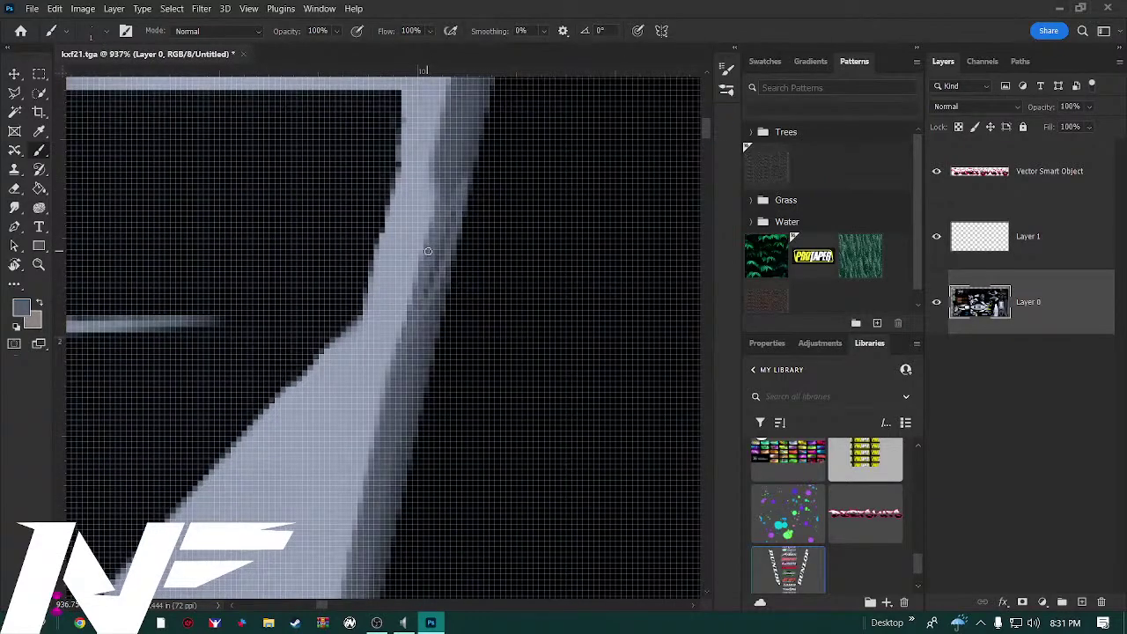
scroll(428, 251, "down", 2)
mouse_move(438, 189)
left_mouse_down()
mouse_move(402, 332)
mouse_move(432, 185)
mouse_move(402, 351)
mouse_move(399, 311)
mouse_move(385, 402)
left_mouse_up()
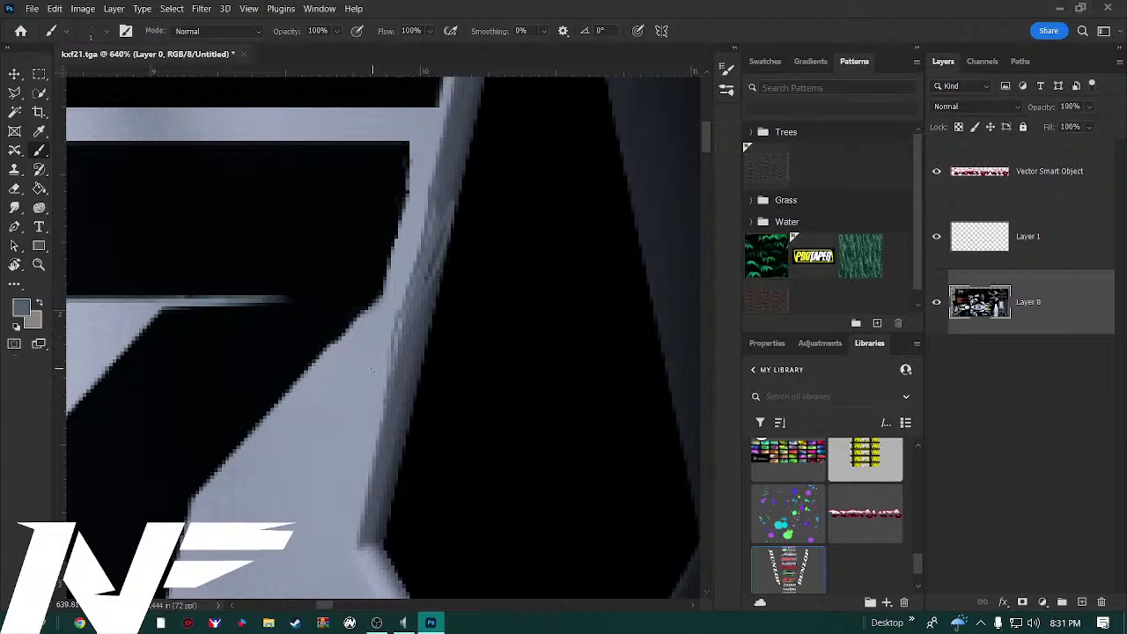
Sample the black of the last 7 and touch up the right edge of its upper bar with the 1 px brush
scroll(373, 370, "up", 1)
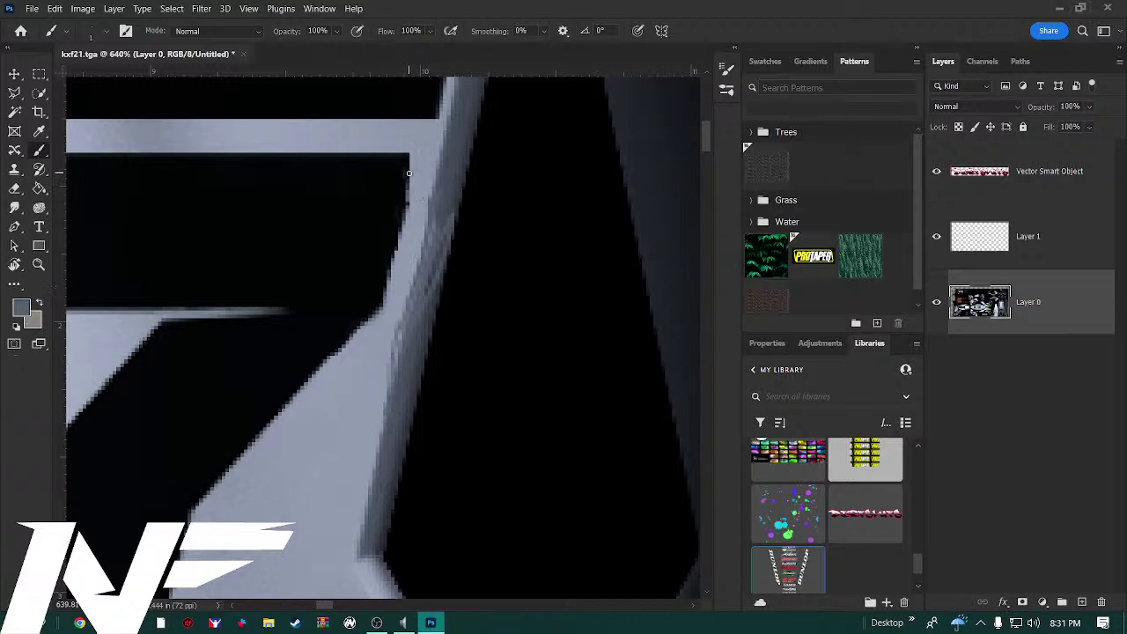
key("i")
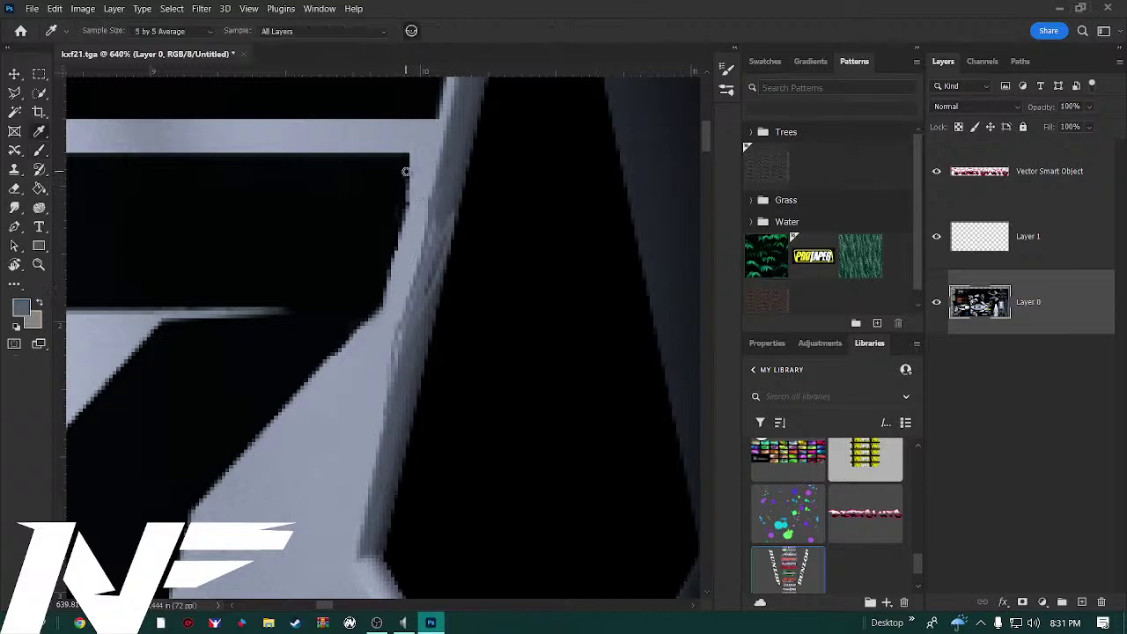
left_click(394, 170)
key("b")
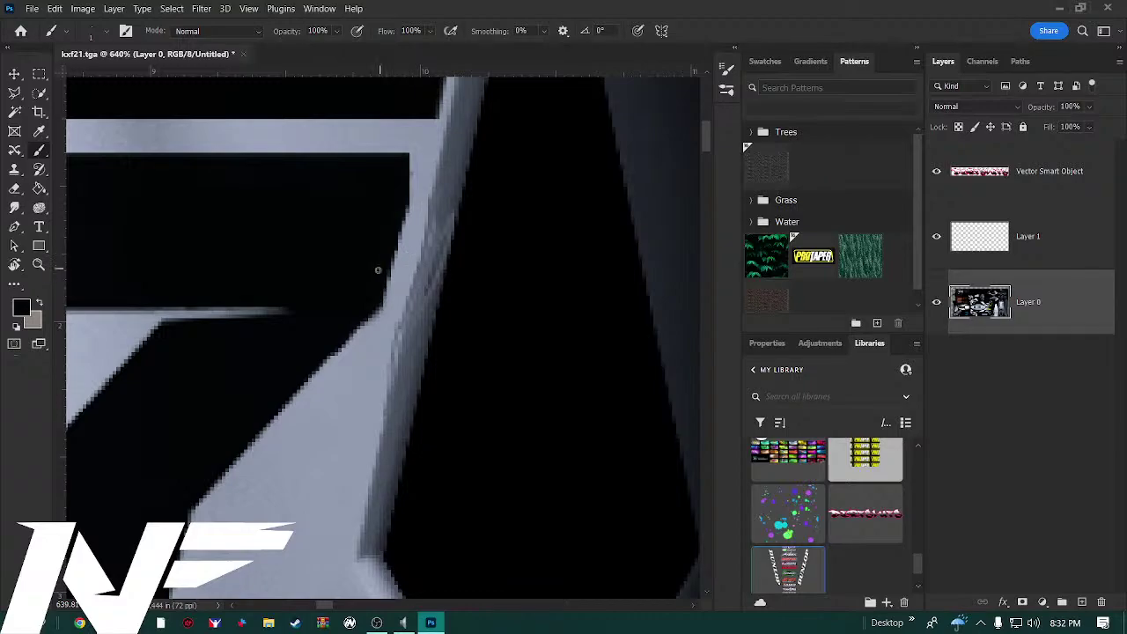
Sample the grey-blue of the plate border beside the last 7 and set the brush size to 6 px
key("i")
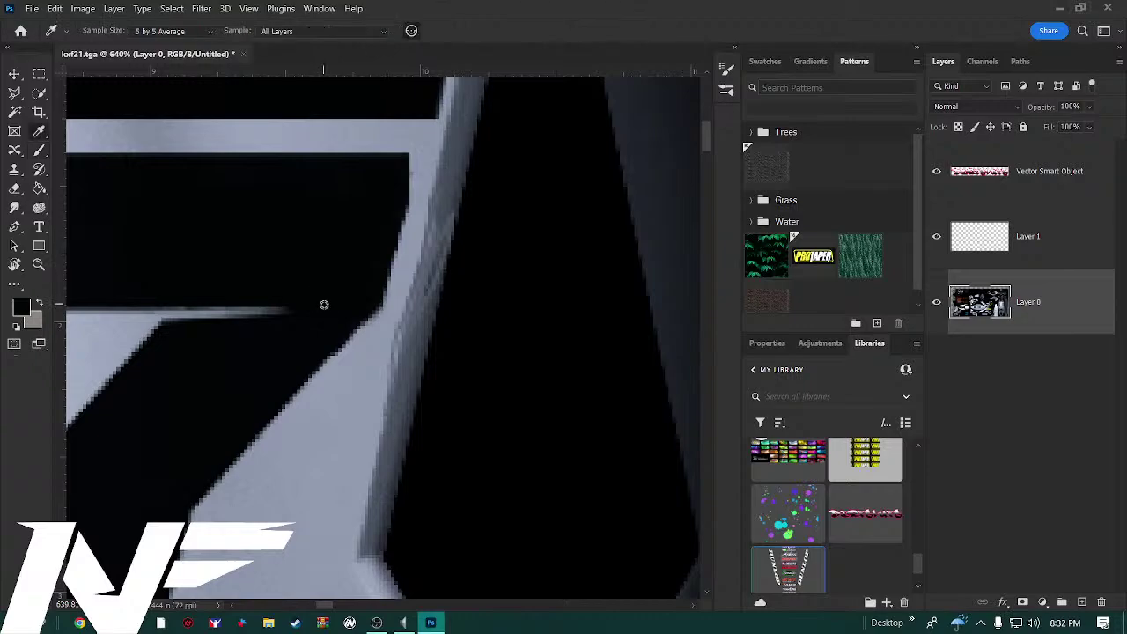
left_click(402, 280)
left_click_drag(403, 282, 406, 293)
key("b")
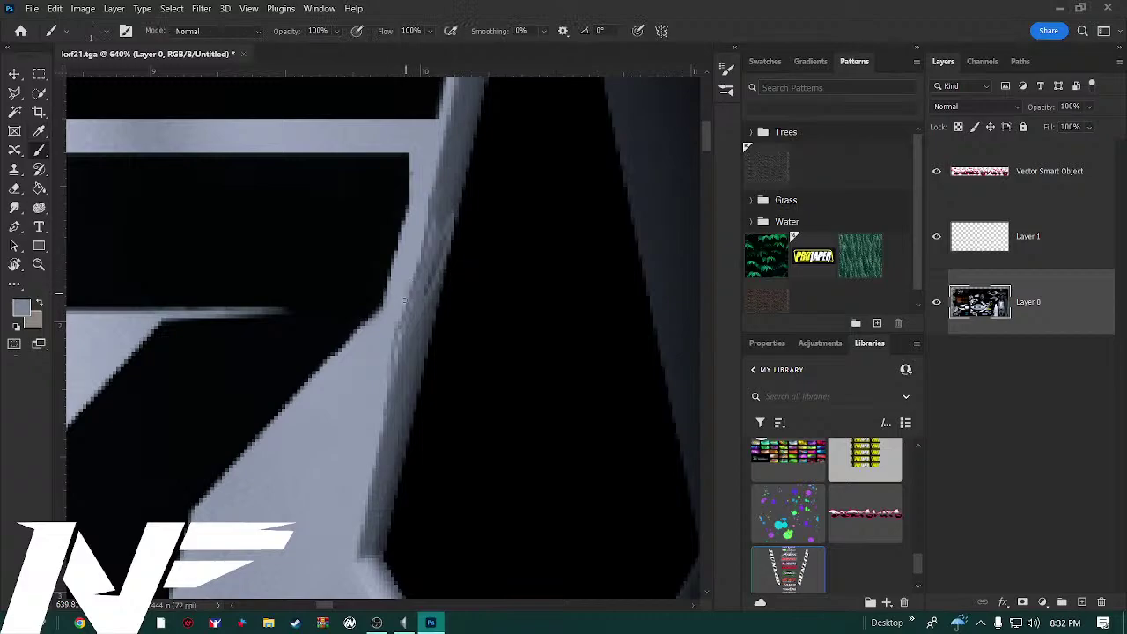
left_click(106, 32)
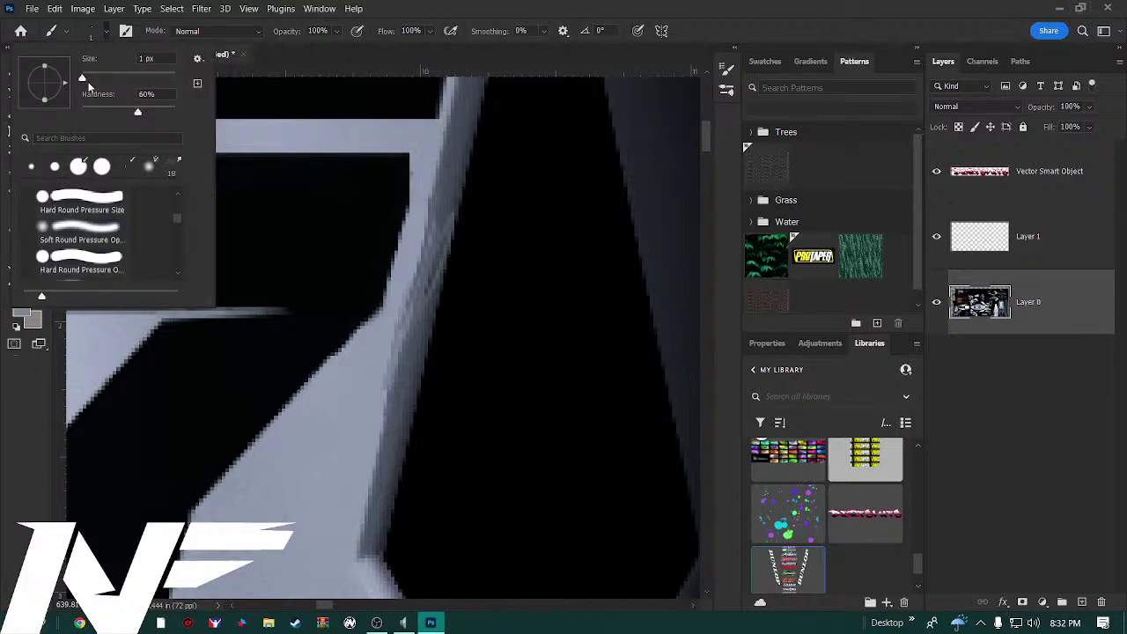
left_click_drag(83, 79, 86, 79)
left_click(140, 112)
key("Tab")
key("Return")
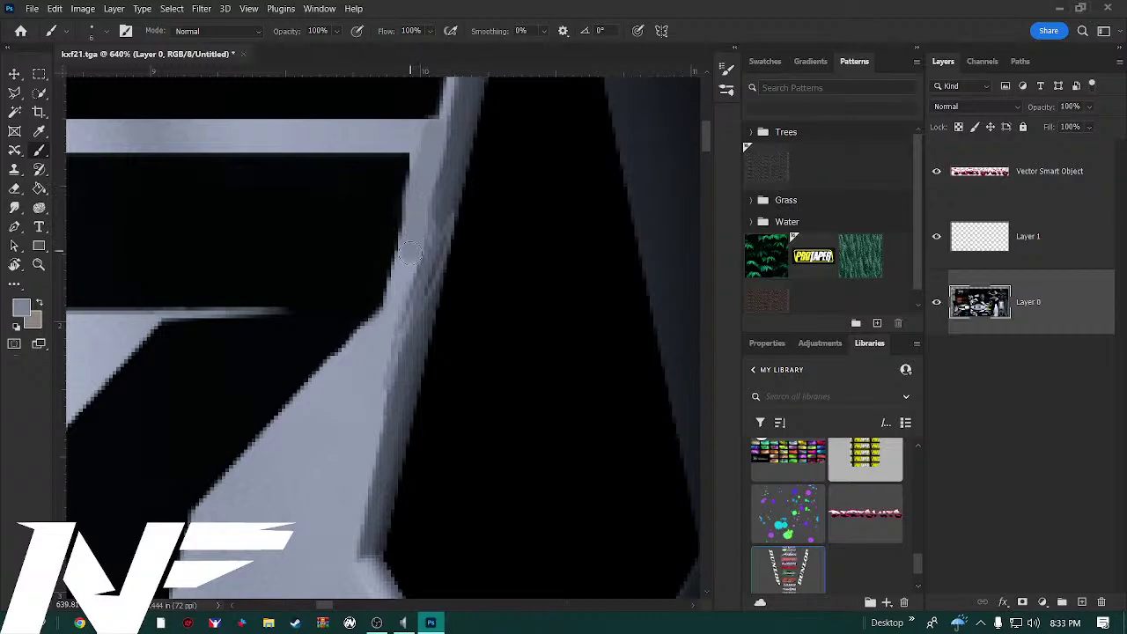
Try to paint the sampled grey-blue along the plate's right border and its shaded edge
left_click_drag(393, 305, 340, 482)
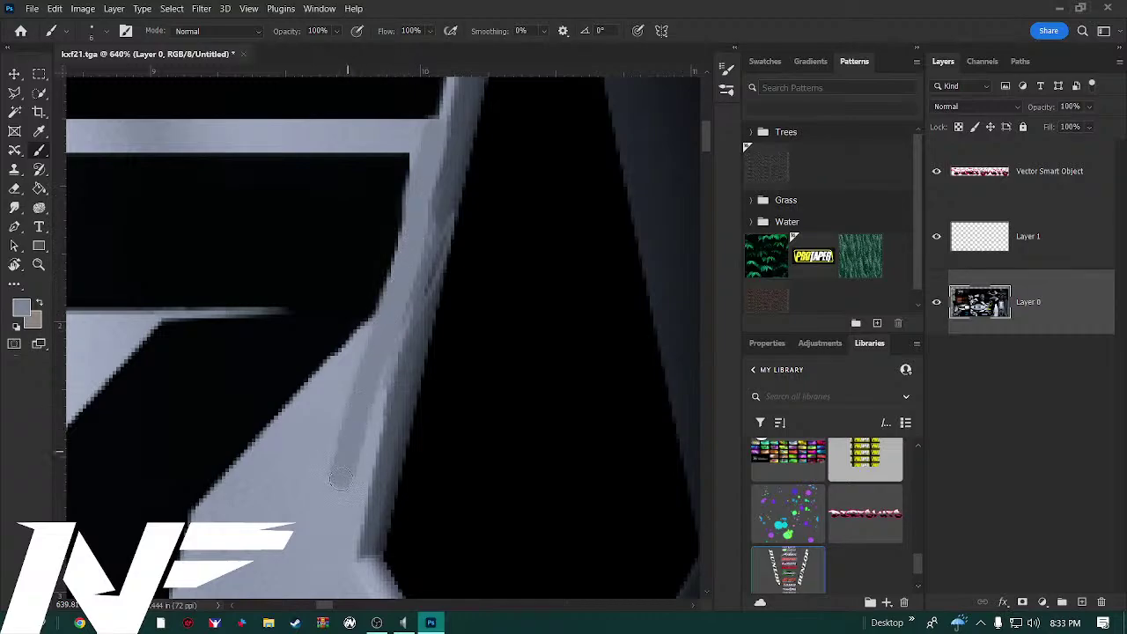
key("ctrl+z")
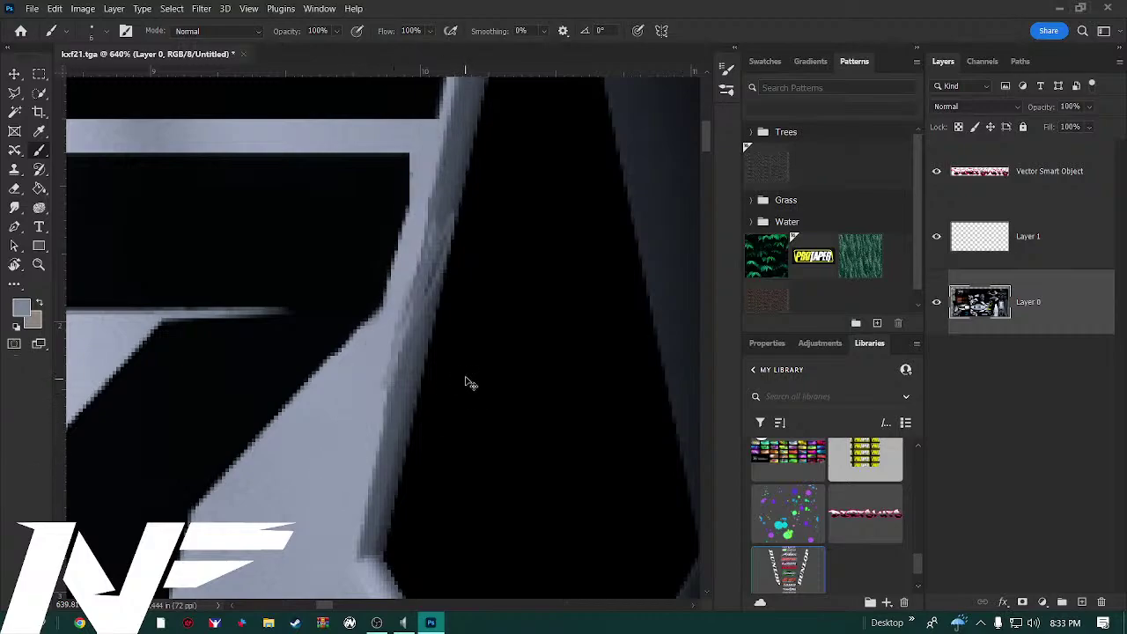
mouse_move(377, 513)
left_mouse_down()
mouse_move(373, 537)
mouse_move(398, 437)
left_mouse_up()
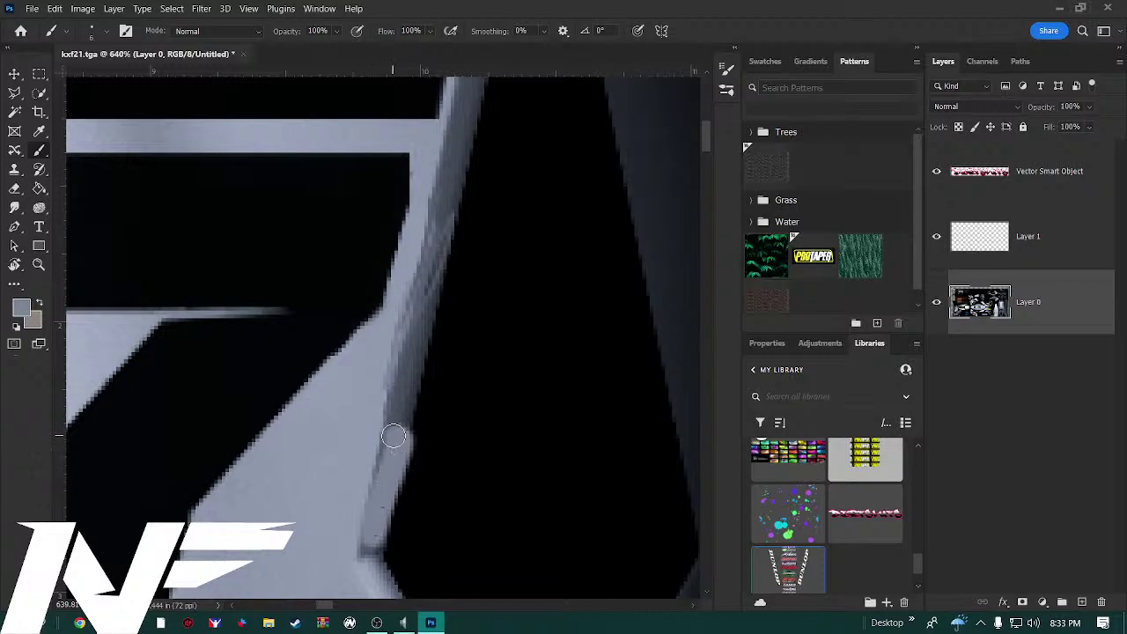
left_click_drag(458, 157, 374, 473)
Step back through the recent paint strokes to before the black bulge beside the plate's last 7 was painted over
key("ctrl+z")
key("ctrl+z")
key("ctrl+shift+z")
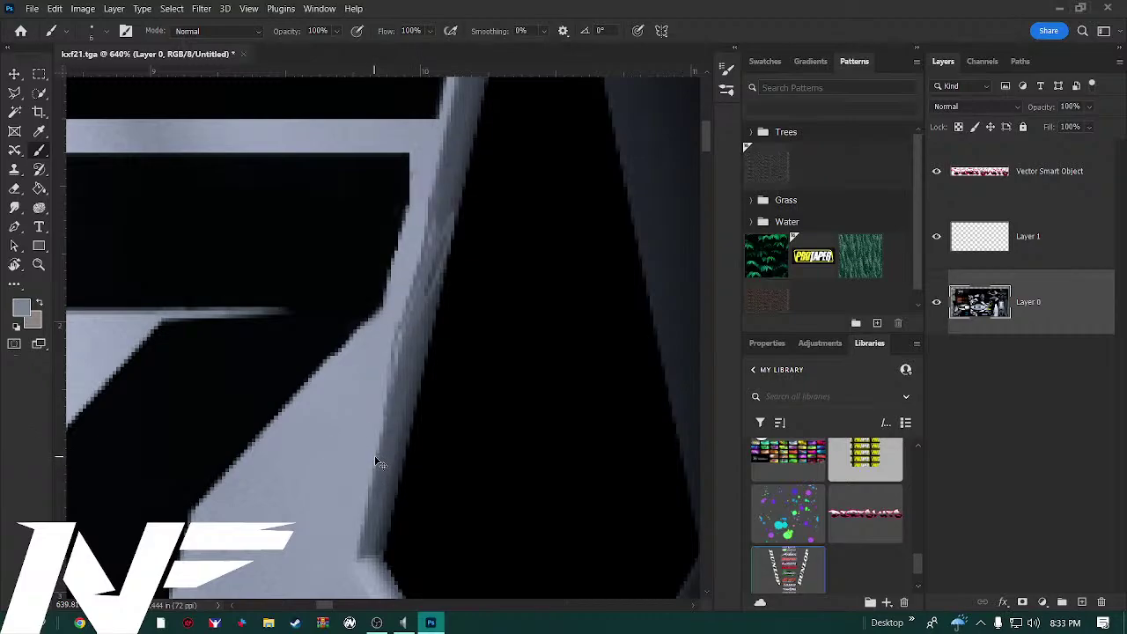
key("ctrl+shift+z")
key("ctrl+shift+z")
key("ctrl+shift+z")
key("ctrl+z")
key("ctrl+shift+z")
key("ctrl+shift+z")
key("ctrl+shift+z")
key("ctrl+shift+z")
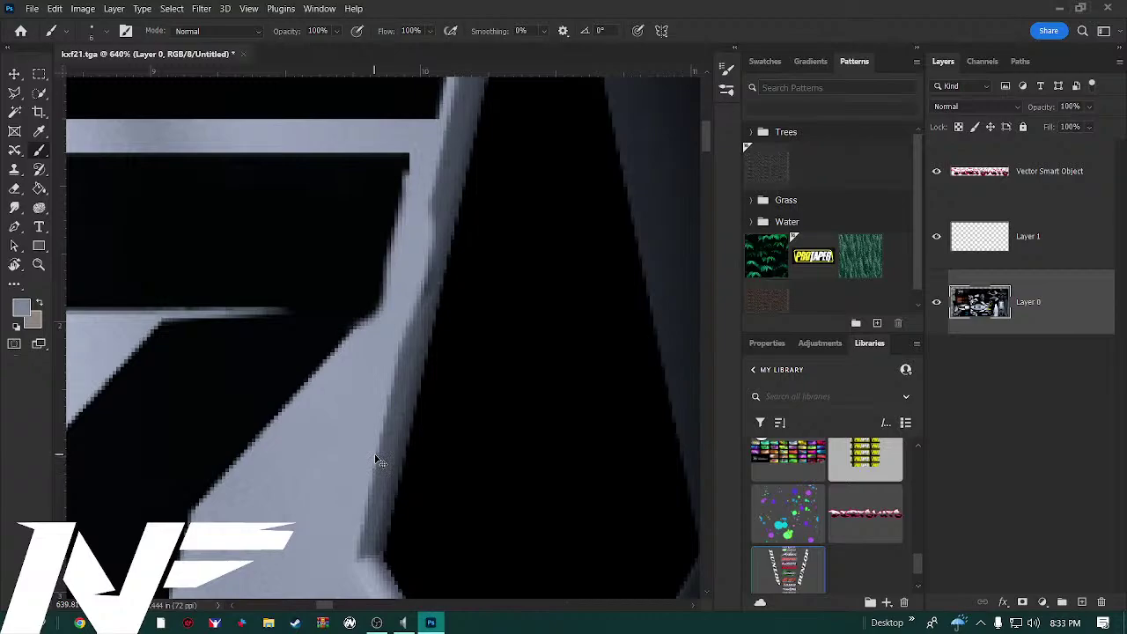
key("ctrl+z")
key("ctrl+z")
key("ctrl+z")
key("ctrl+shift+z")
key("ctrl+shift+z")
key("ctrl+shift+z")
key("ctrl+shift+z")
key("ctrl+shift+z")
key("ctrl+shift+z")
key("ctrl+shift+z")
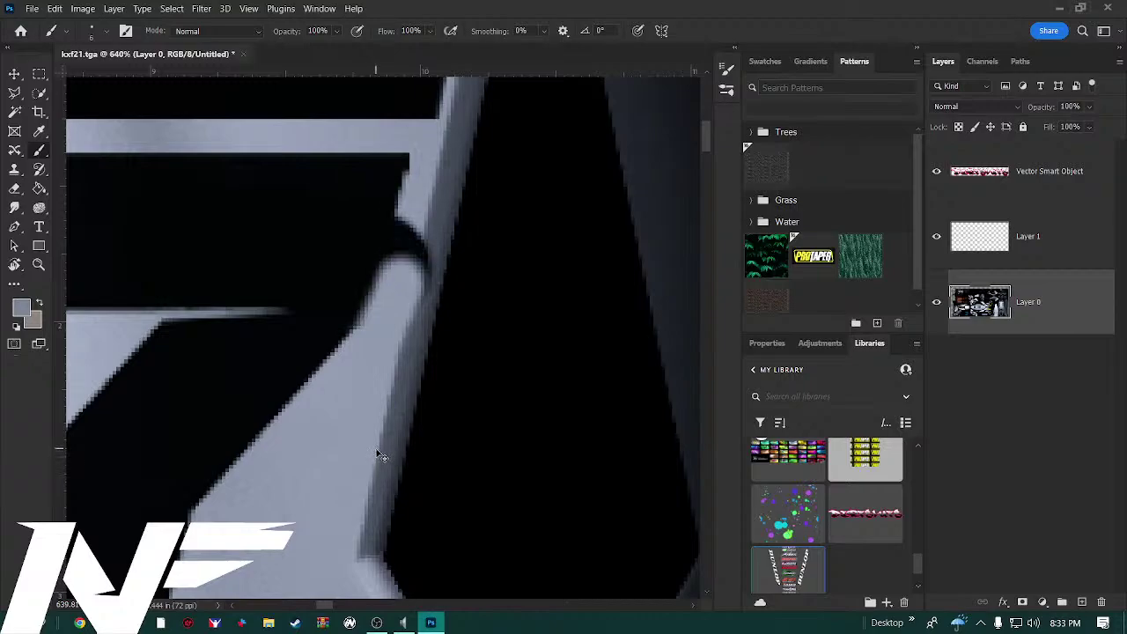
key("ctrl+shift+z")
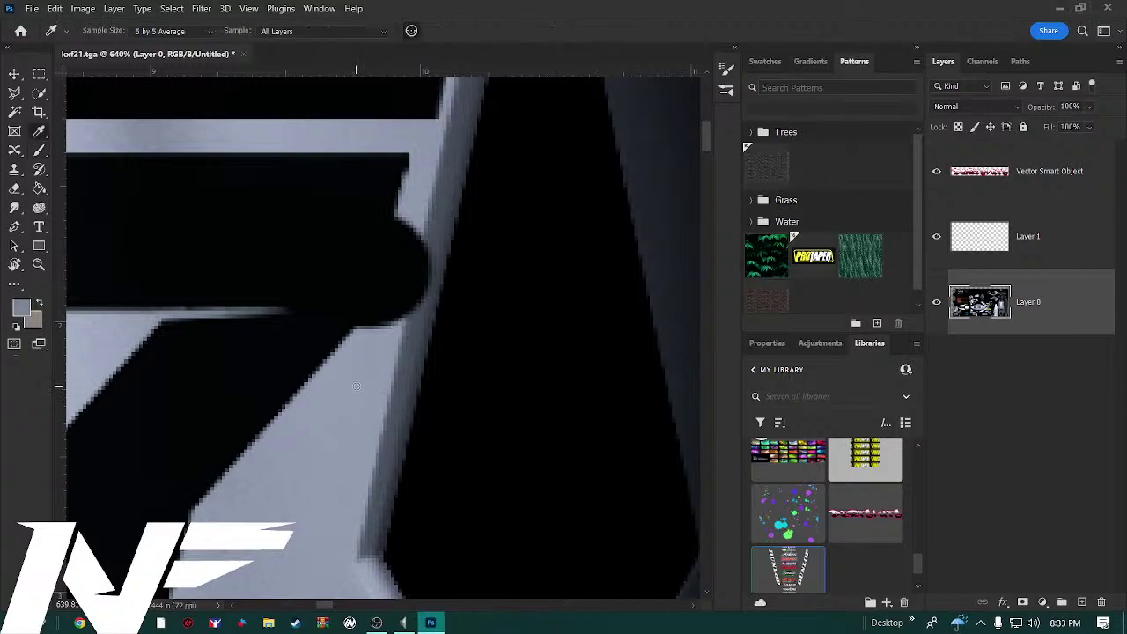
Cover the black bulge beside the last 7 with sampled light grey-blue, and its remainder along the shaded edge with sampled dark slate
left_click(357, 385, "alt")
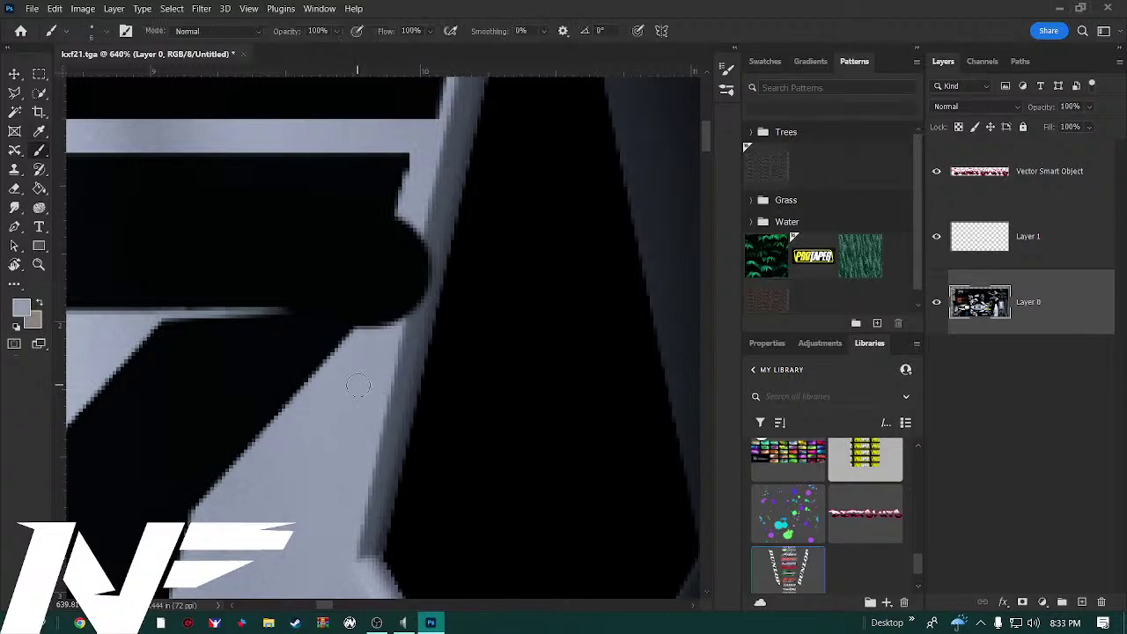
mouse_move(410, 219)
left_mouse_down()
mouse_move(370, 368)
mouse_move(398, 194)
mouse_move(416, 169)
left_mouse_up()
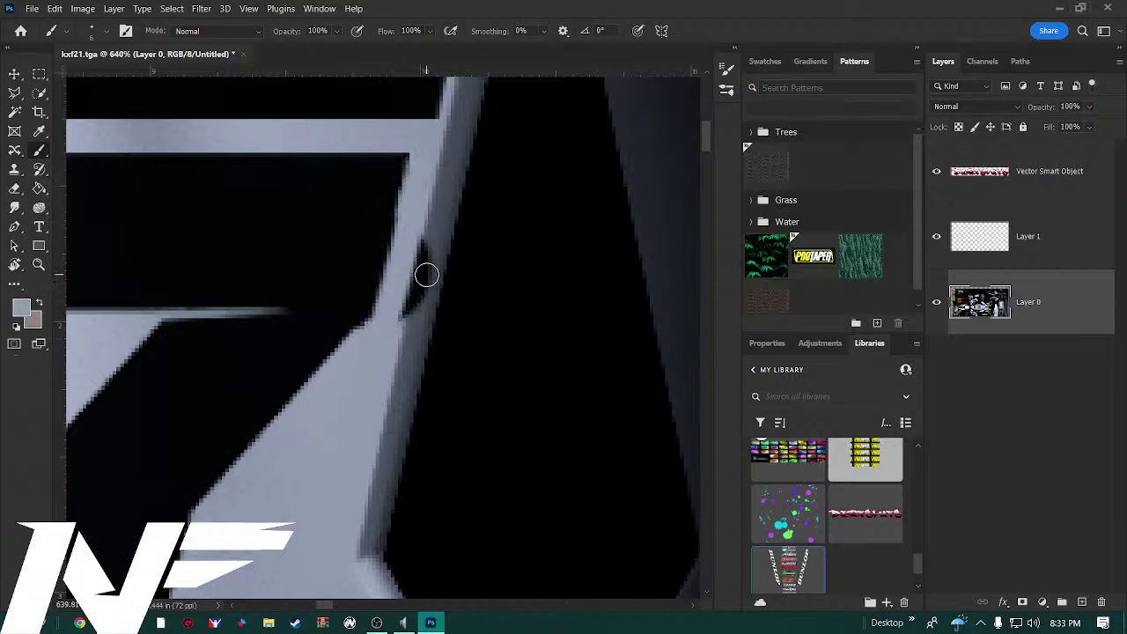
key("i")
left_click(454, 201)
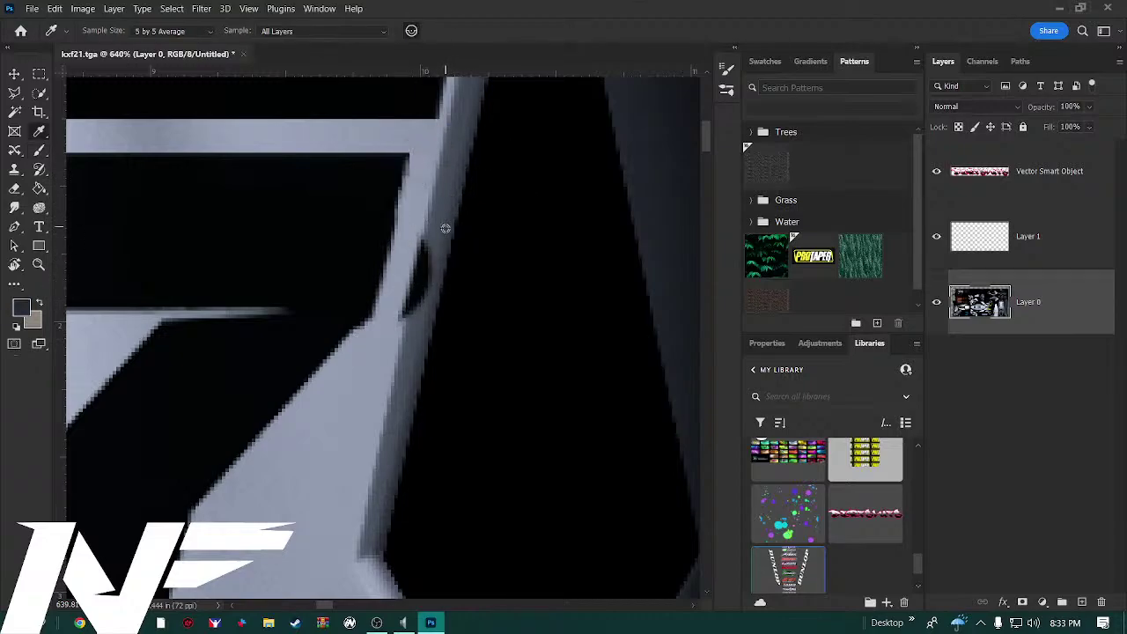
key("b")
mouse_move(435, 244)
left_mouse_down()
mouse_move(406, 356)
mouse_move(438, 203)
mouse_move(392, 403)
mouse_move(417, 340)
left_mouse_up()
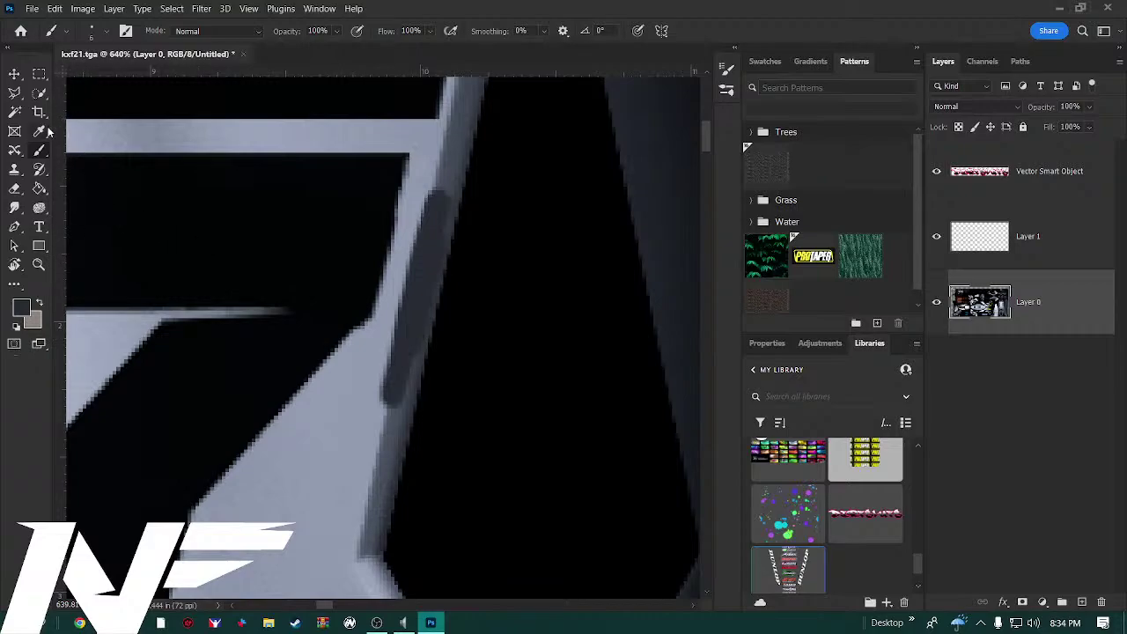
Activate the Smudge tool with 22% strength and reduce its brush size to 1 px
left_click(17, 212)
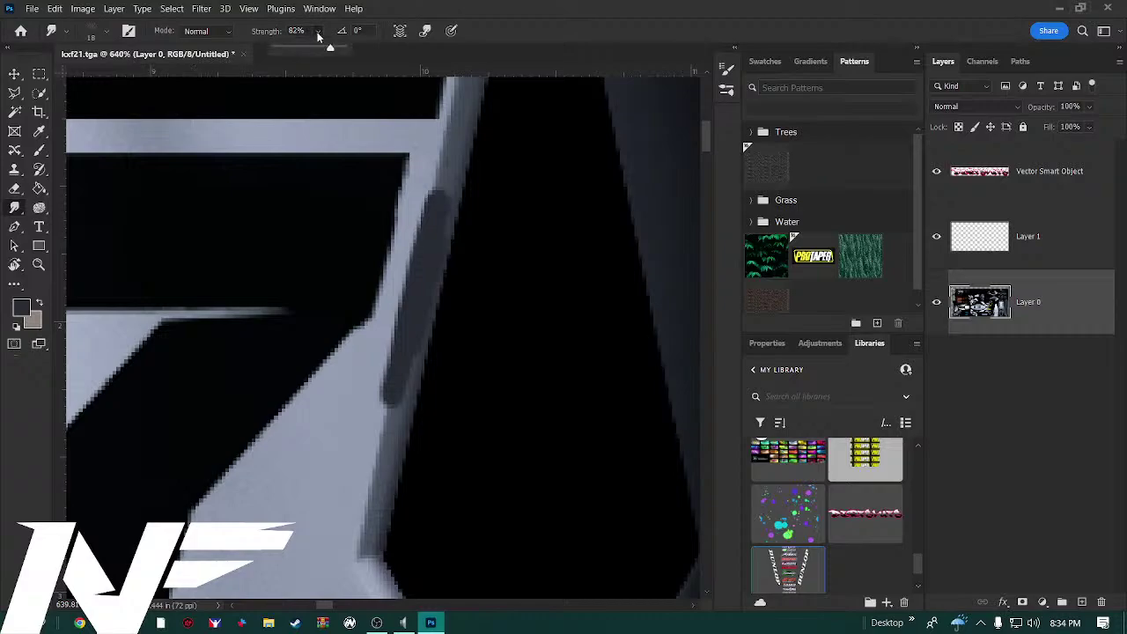
left_click_drag(326, 51, 291, 49)
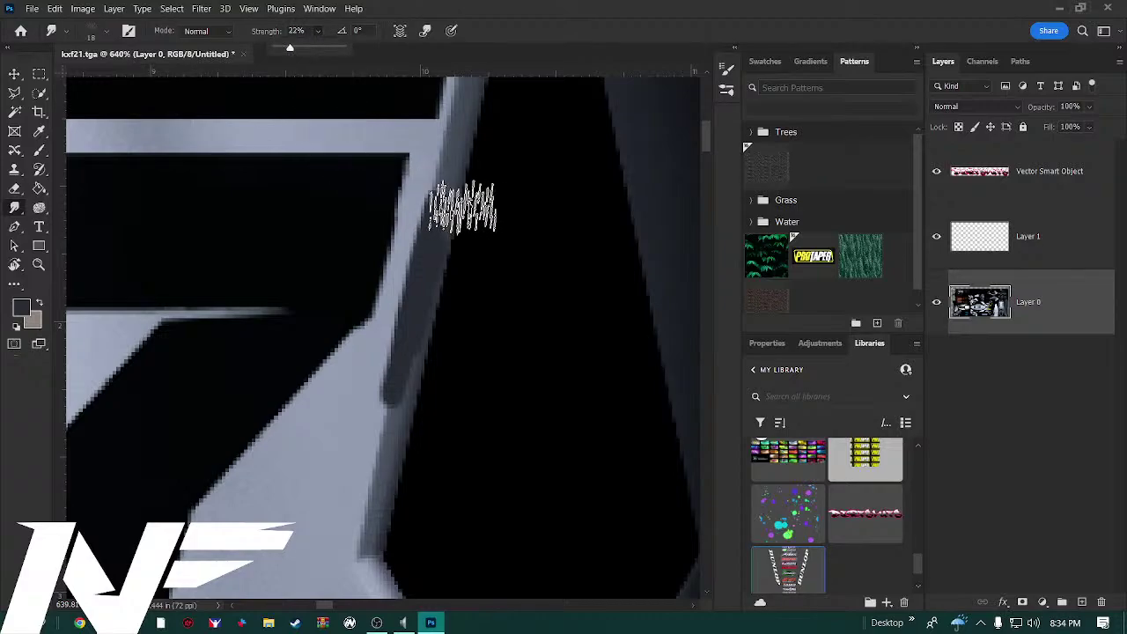
left_click_drag(462, 207, 465, 206)
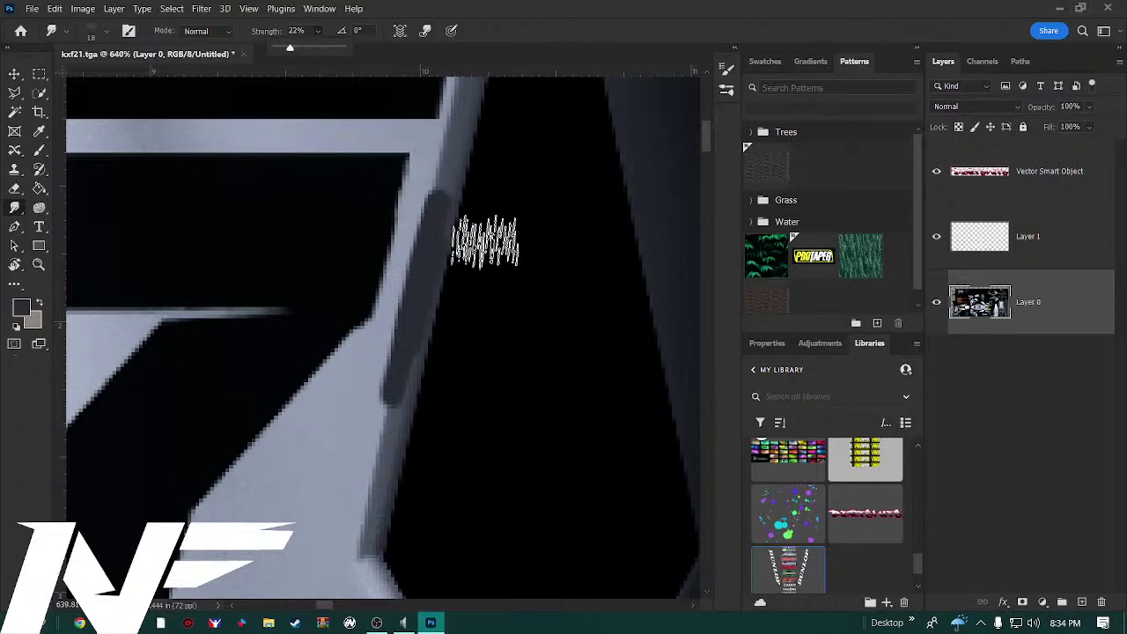
left_click(107, 34)
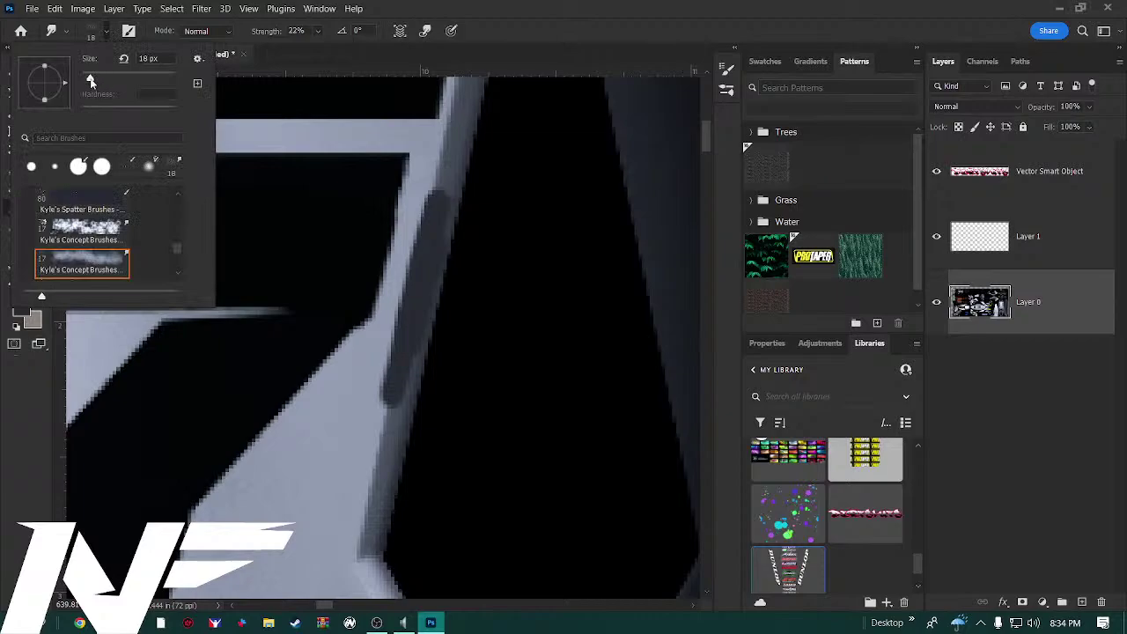
left_click_drag(90, 81, 86, 81)
left_click(139, 58)
left_click(432, 204)
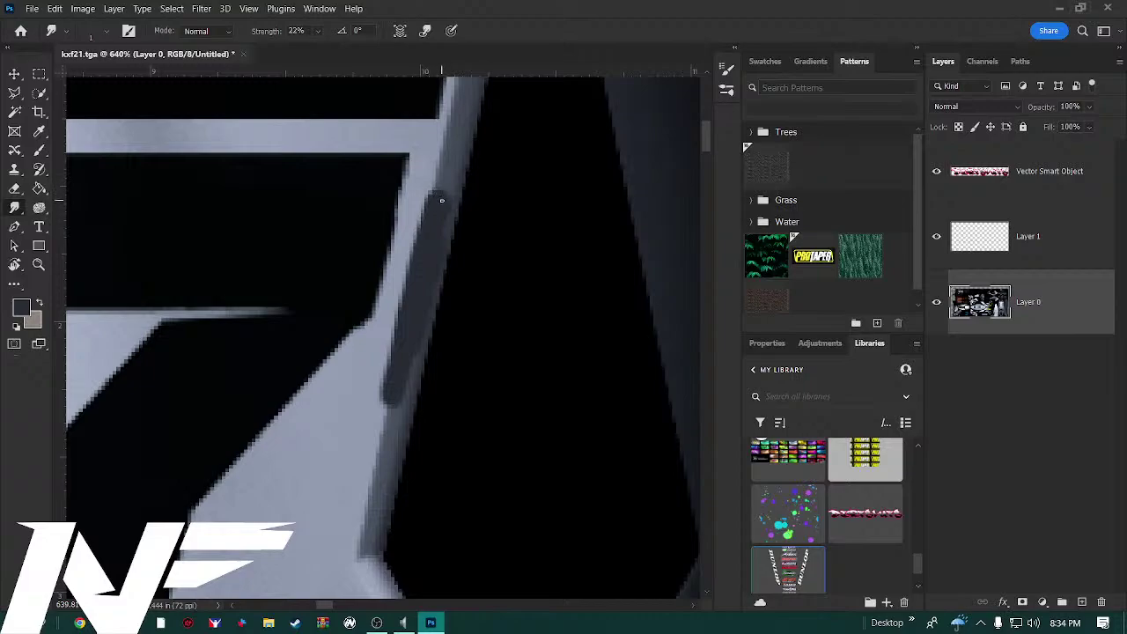
Set the smudge brush size to 3 px and smudge the upper end of the dark stroke on the plate's right edge
scroll(441, 200, "up", 1)
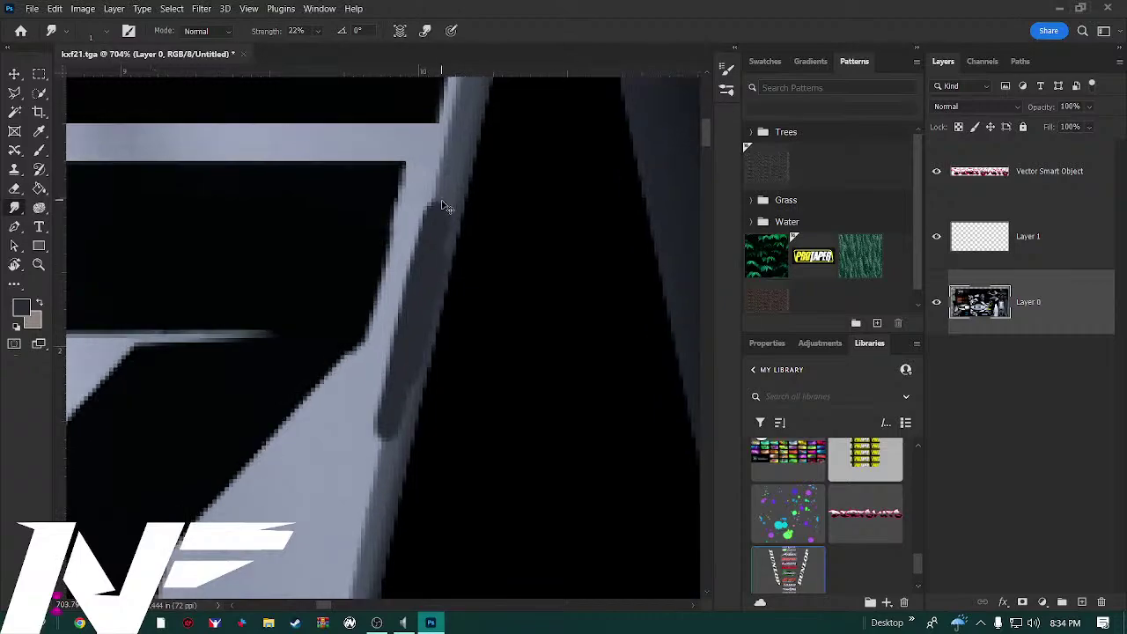
right_click(442, 201)
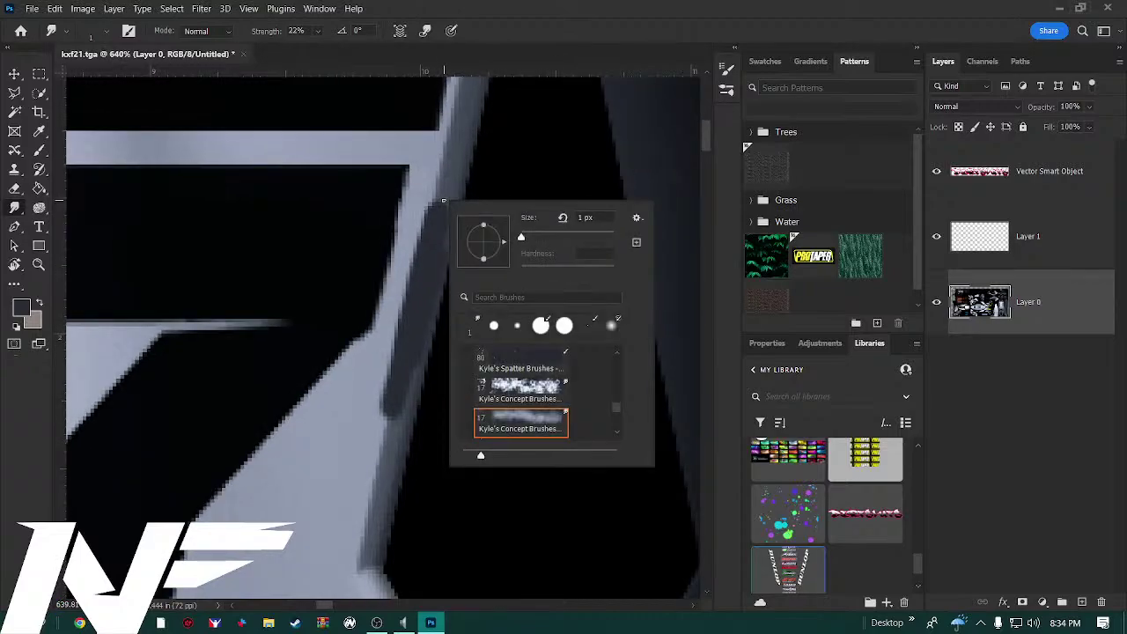
left_click_drag(521, 239, 524, 239)
left_click(522, 239)
key("Return")
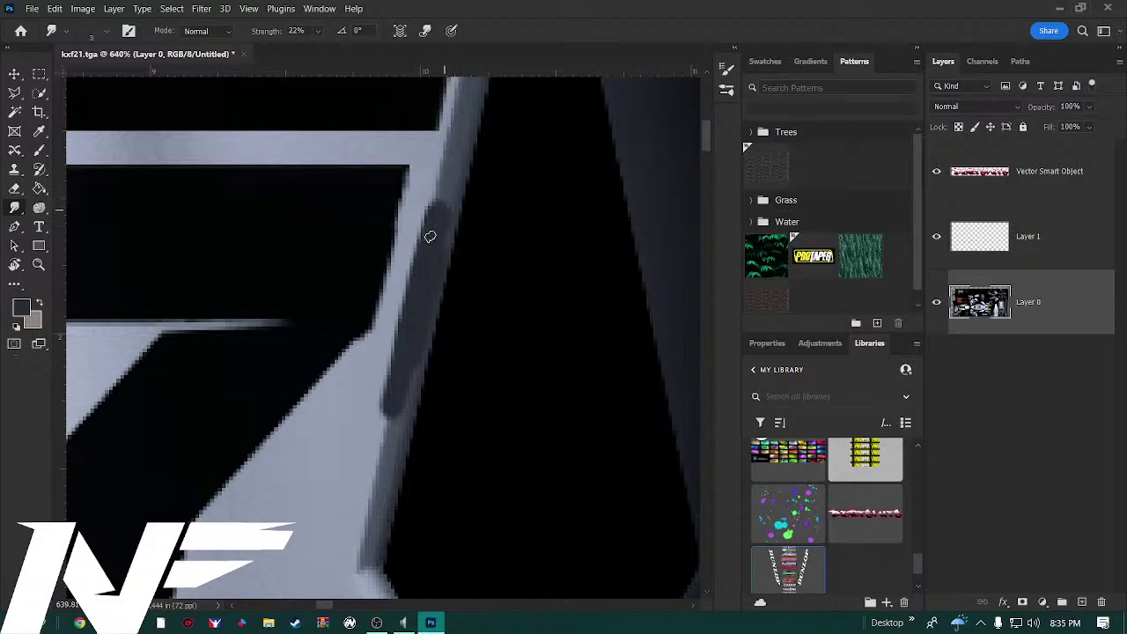
left_click_drag(449, 193, 439, 243)
Raise the smudge strength to 83% and blend both ends of the dark stroke into the plate's shaded right edge
left_click(318, 31)
left_click_drag(323, 50, 365, 52)
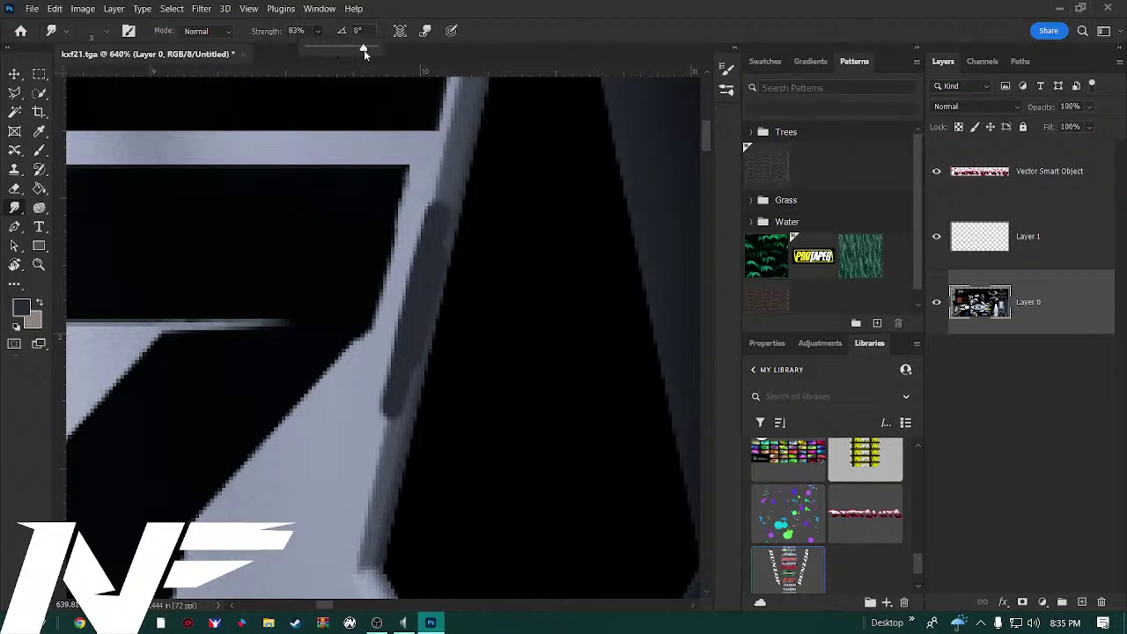
left_click(435, 220)
left_click_drag(435, 216, 456, 175)
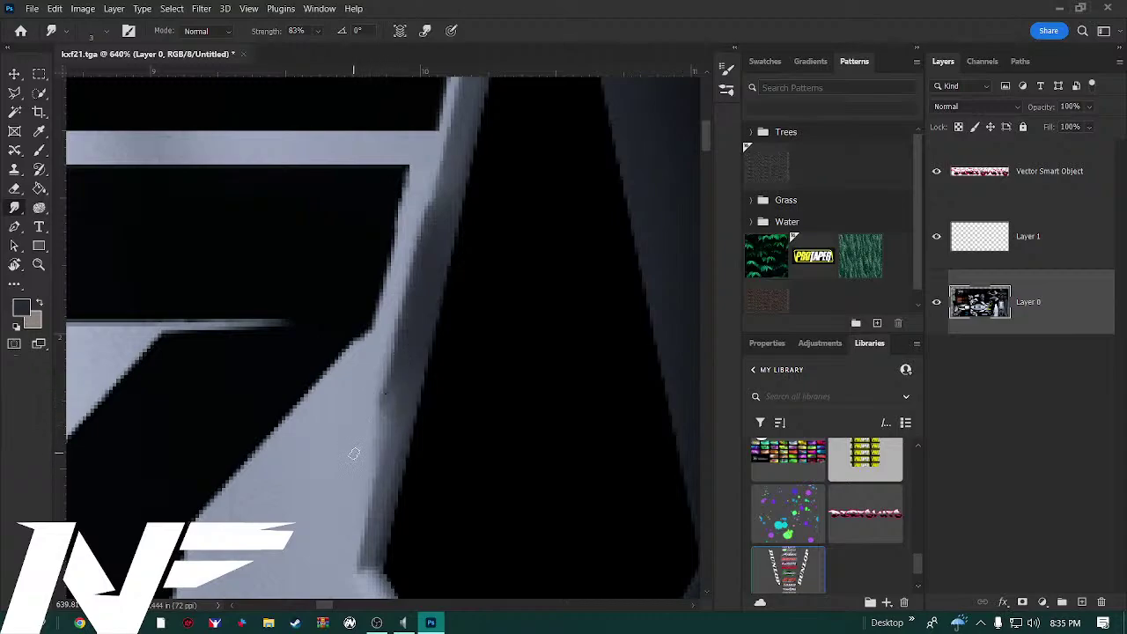
left_click_drag(380, 403, 398, 375)
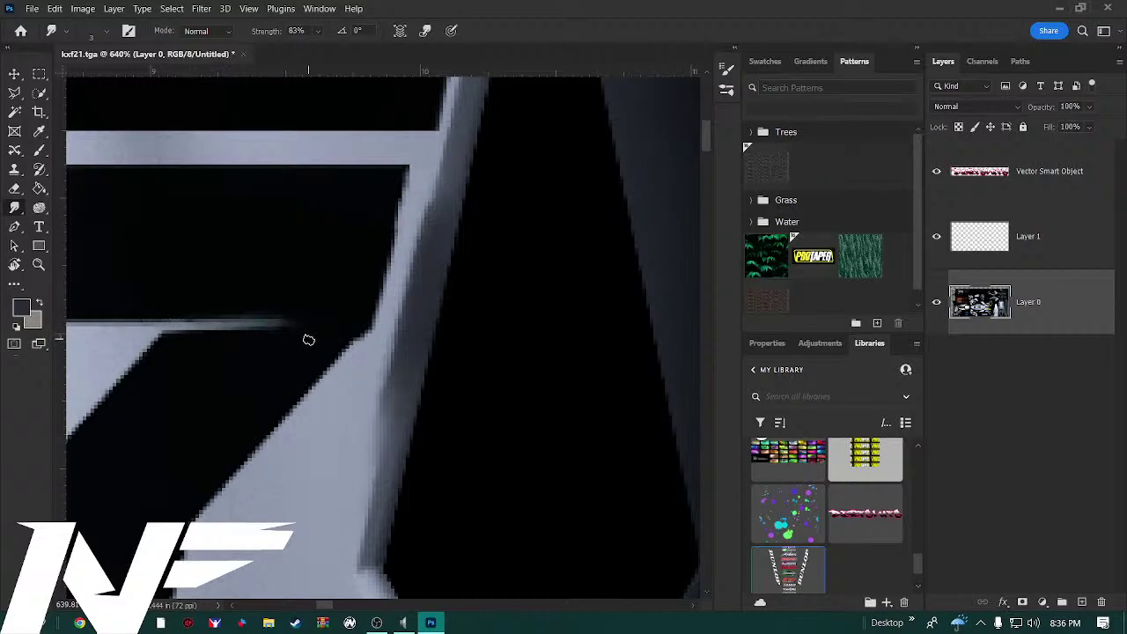
scroll(305, 339, "down", 6)
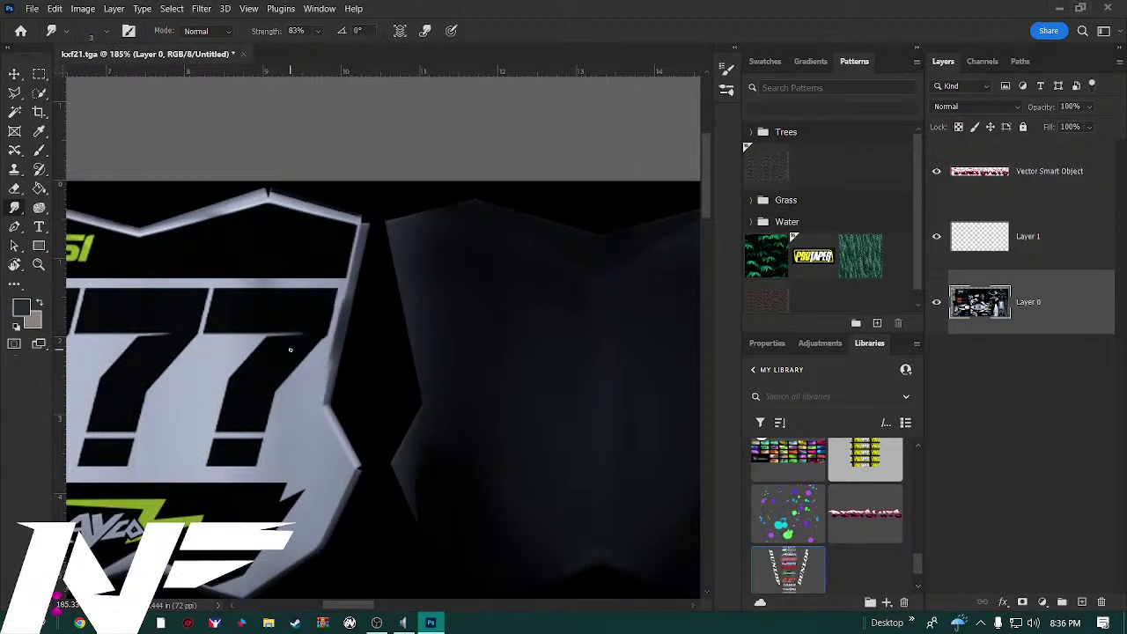
Select the main body of the first black 7 on the number plate with the Quick Selection tool
key("v")
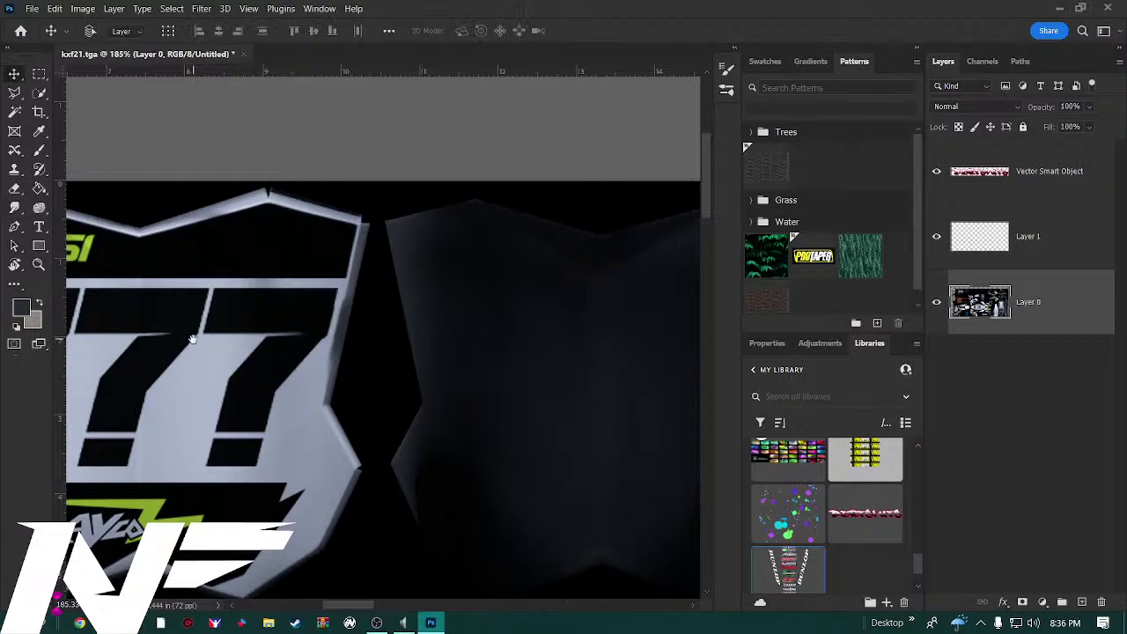
left_click_drag(194, 339, 411, 351)
scroll(373, 372, "up", 4)
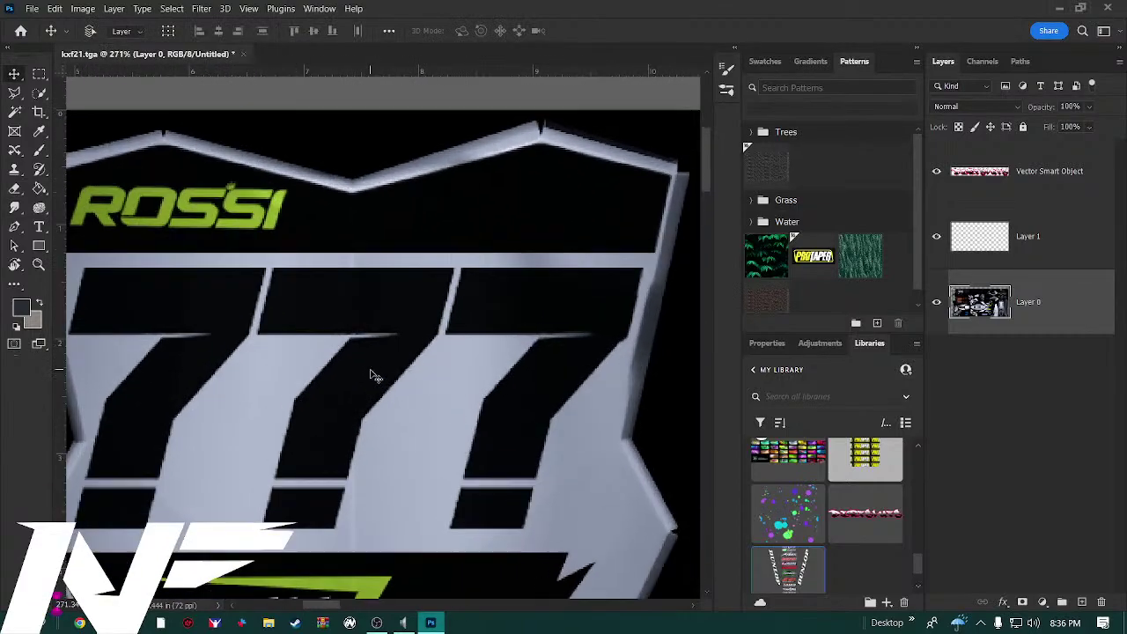
left_click_drag(220, 390, 366, 343)
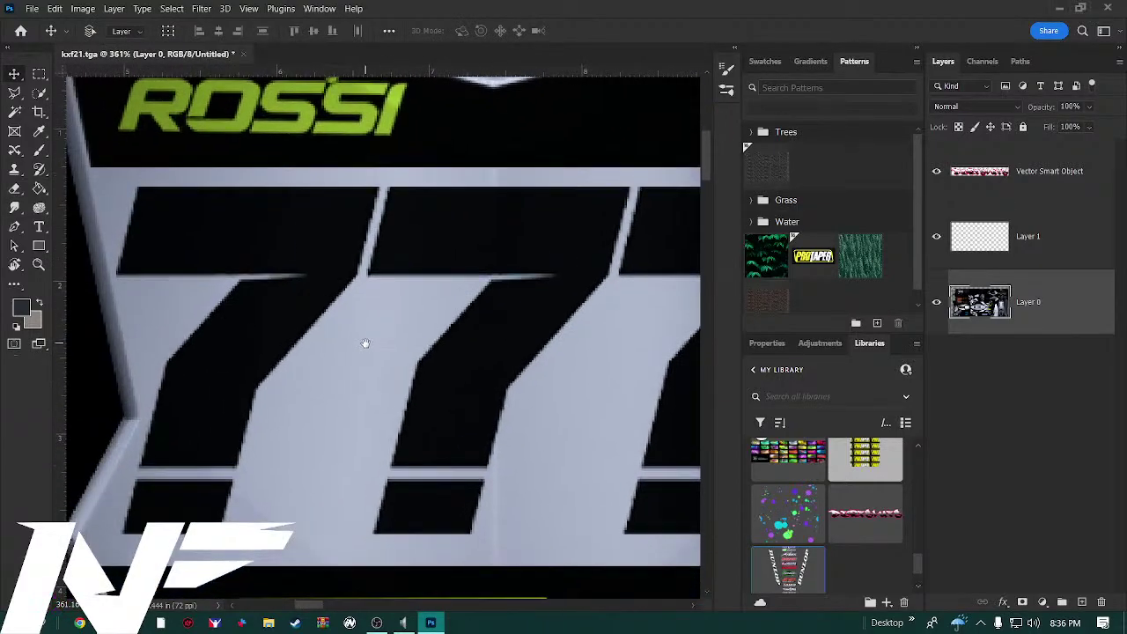
key("w")
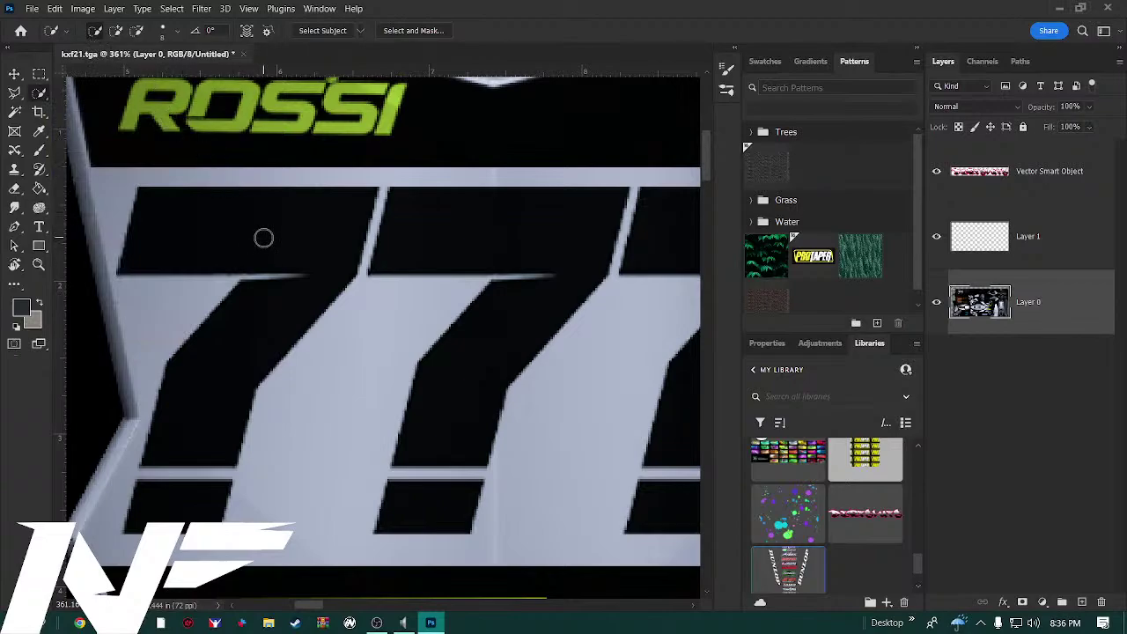
left_click(117, 33)
left_click(95, 32)
left_click_drag(322, 262, 206, 250)
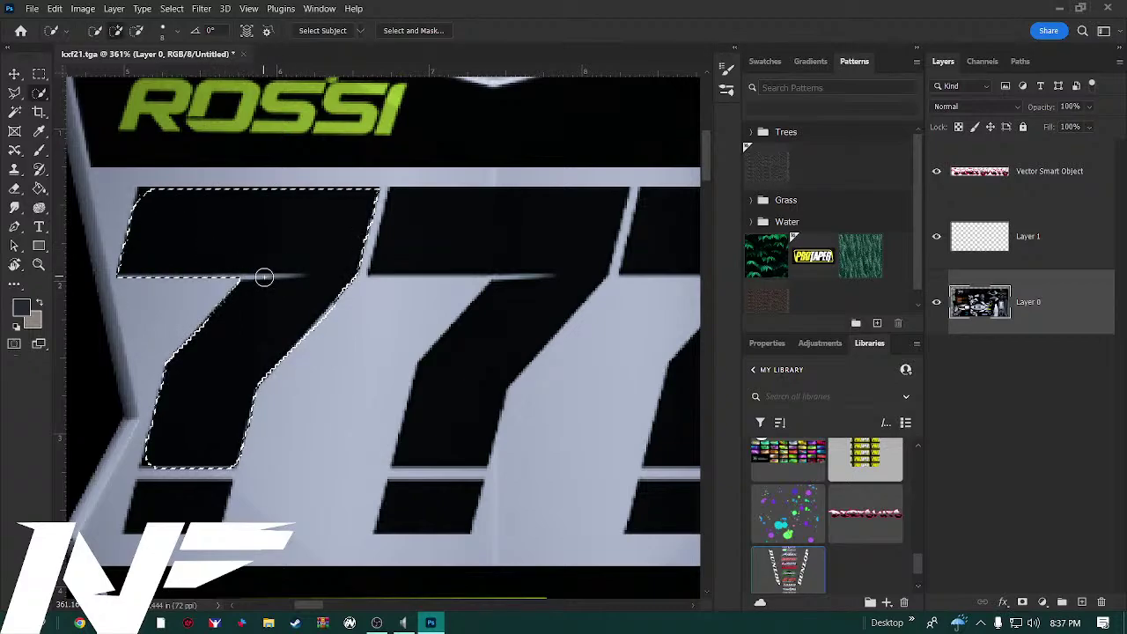
Add the first 7's separate lower block and its missed upper-left corner to the selection
key("bracketleft")
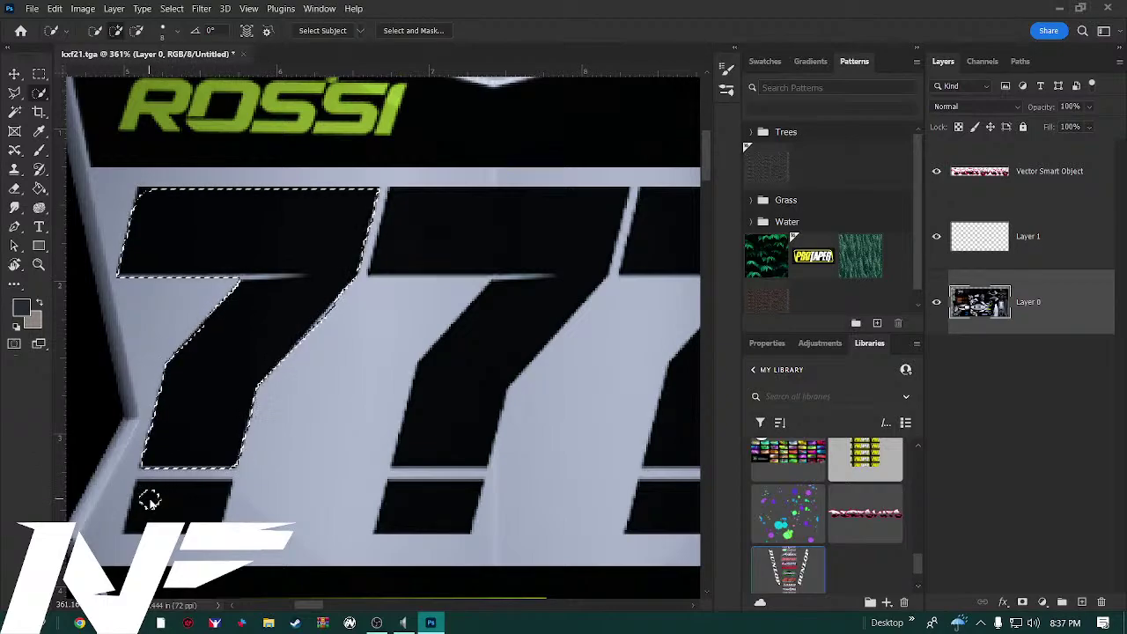
left_click(177, 500)
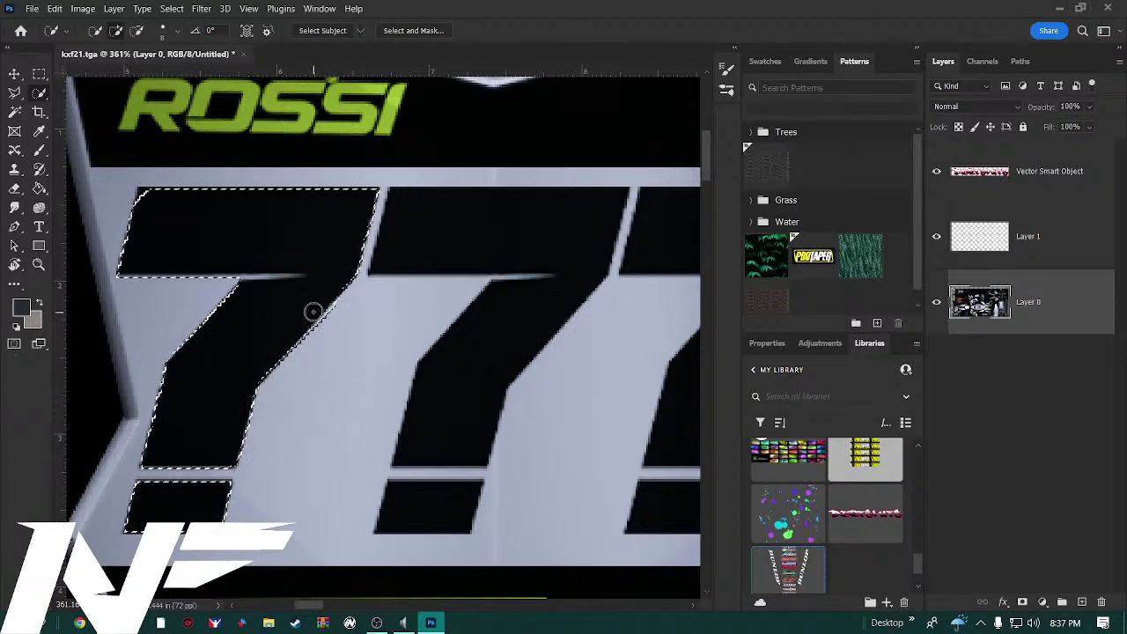
left_click(145, 197)
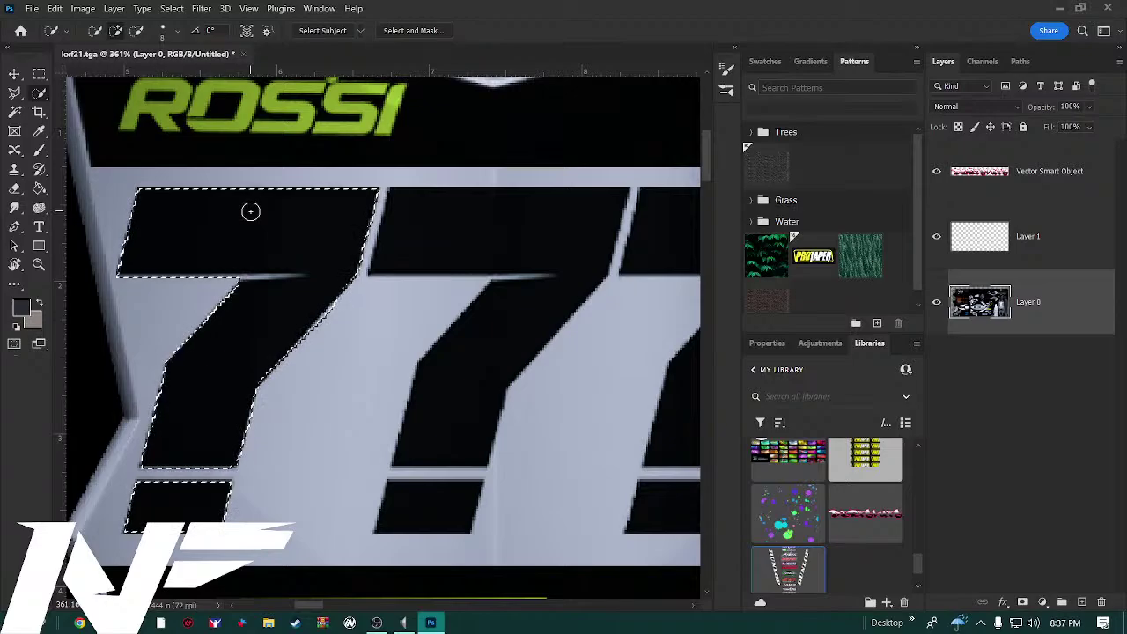
Set the quick selection brush to 4 px and subtract the light sliver at the 7's inner corner from the selection
scroll(246, 282, "up", 5)
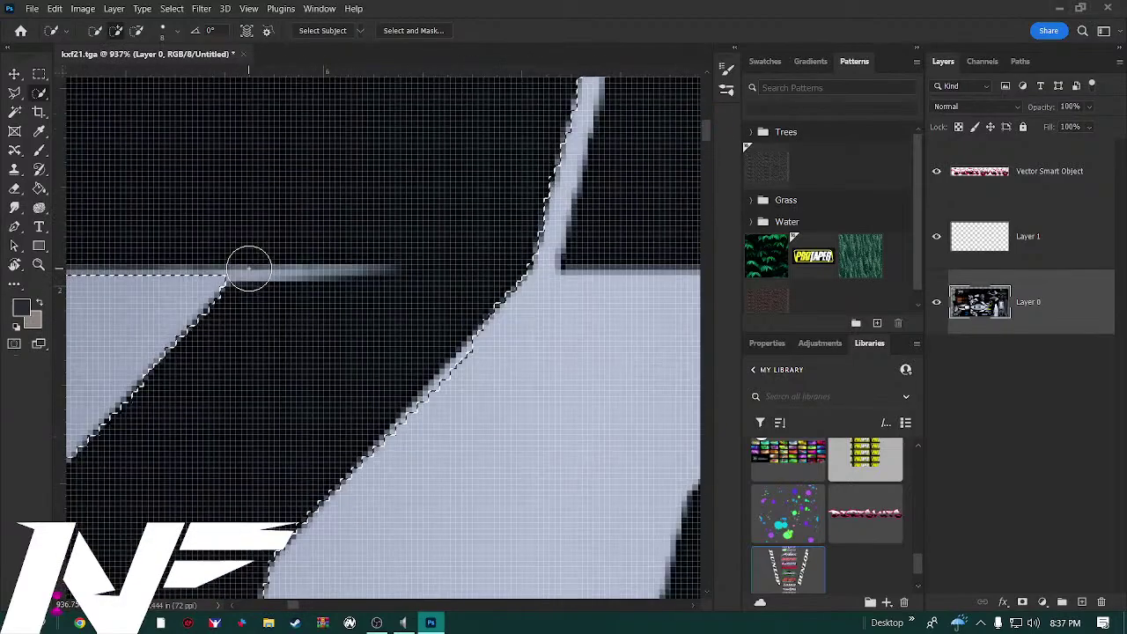
left_click_drag(142, 311, 378, 327)
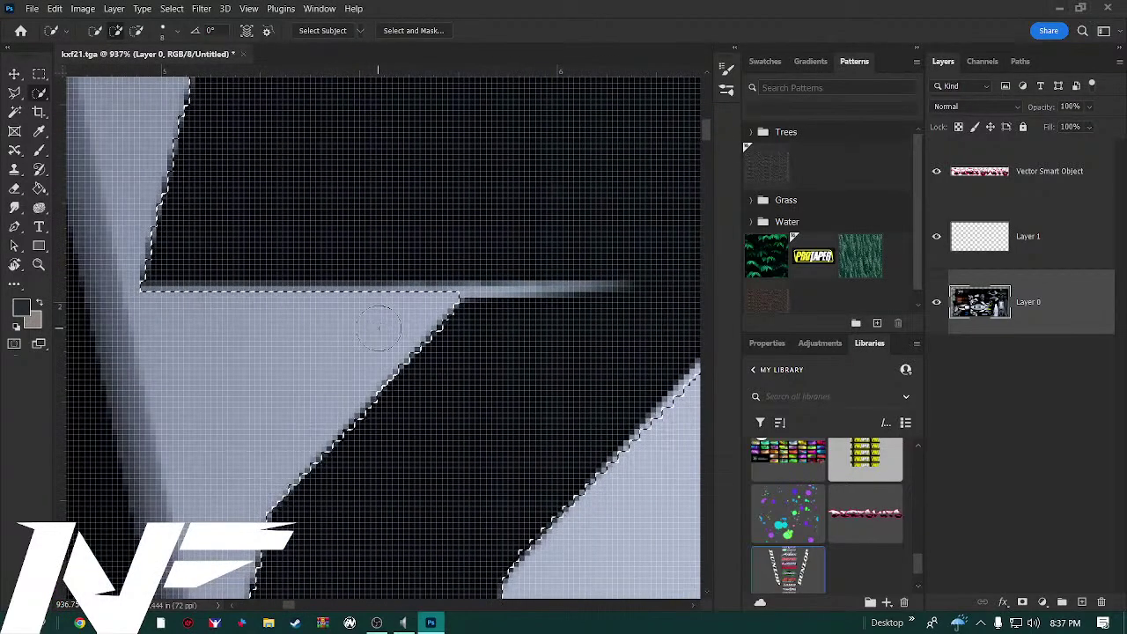
left_click(175, 34)
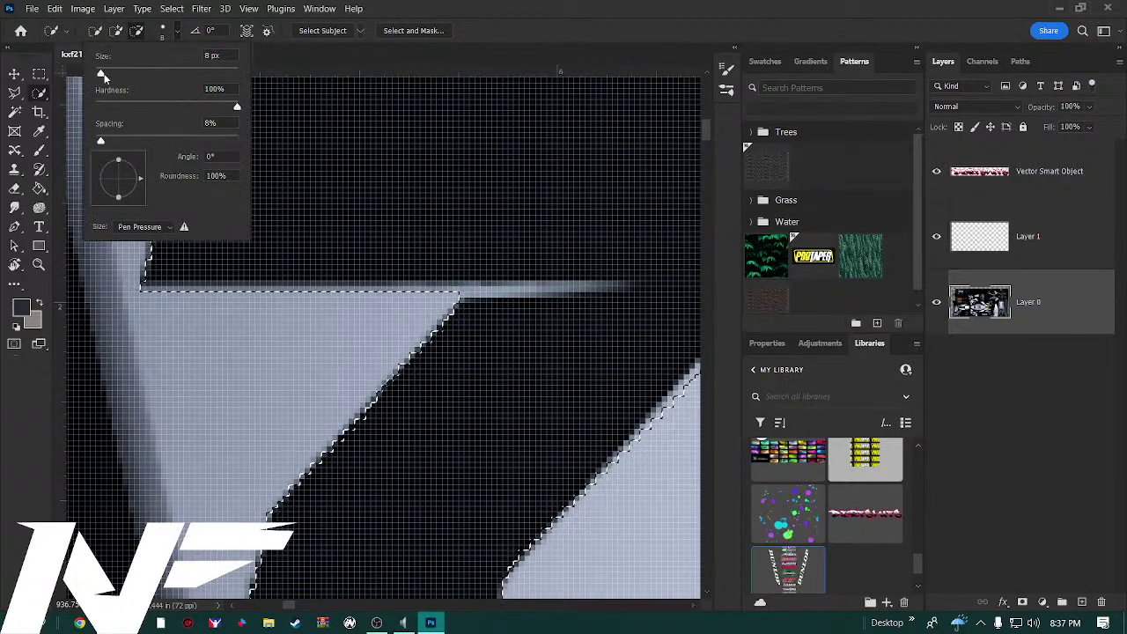
left_click_drag(102, 74, 98, 75)
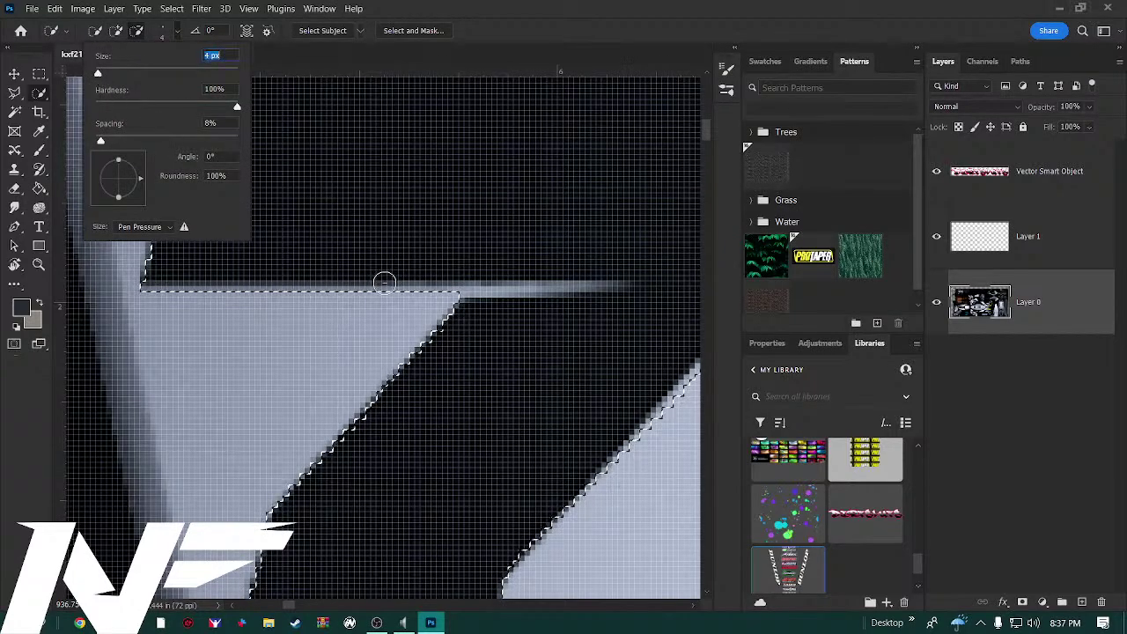
left_click(406, 301)
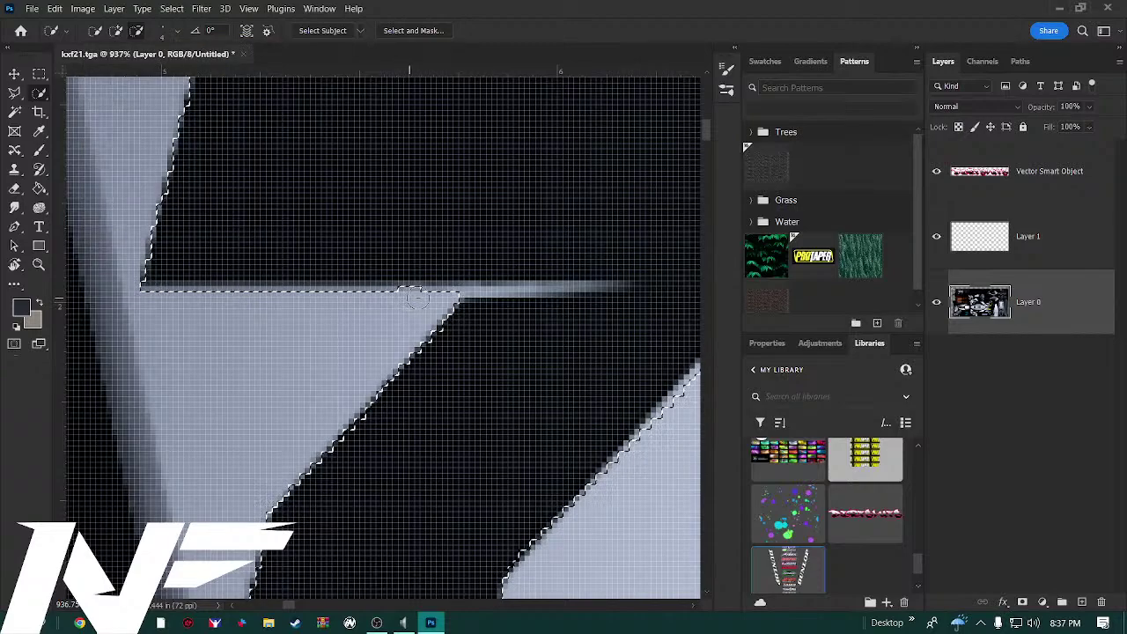
left_click_drag(403, 289, 628, 284)
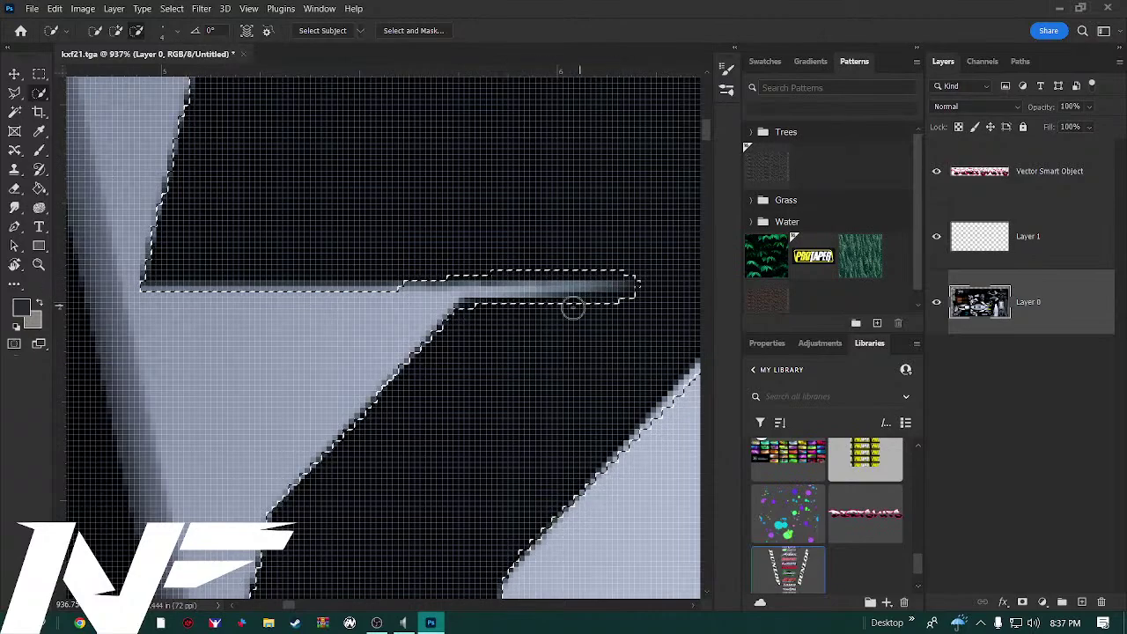
Add the sliver beyond the 7's inner corner back to the selection, and return to 100% zoom
left_click(405, 264, "alt")
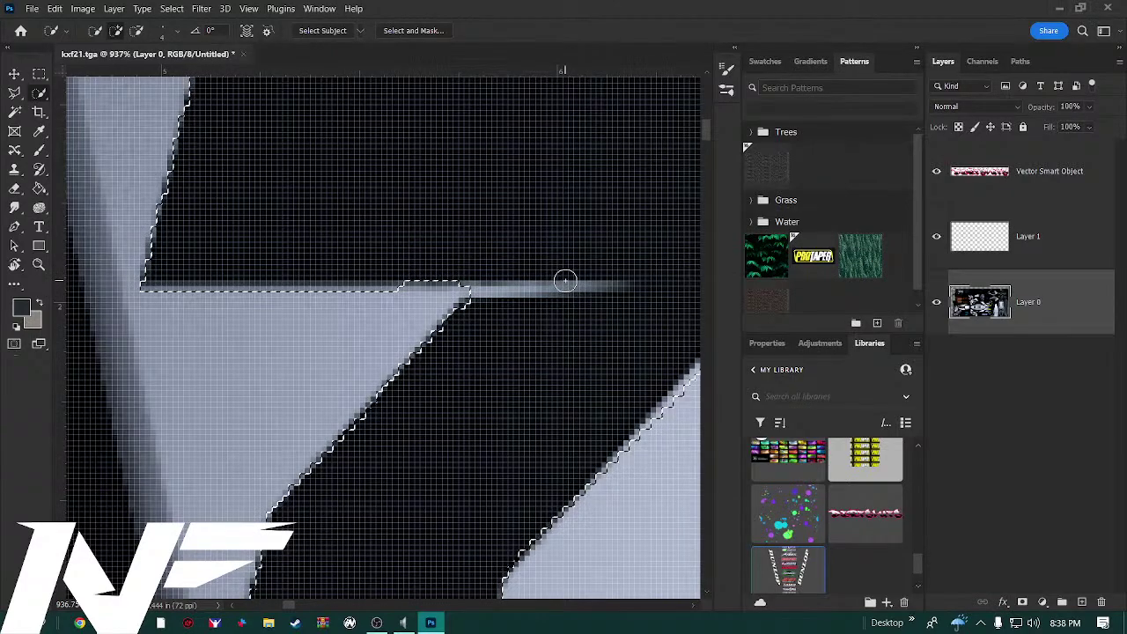
key("ctrl+minus")
key("ctrl+minus")
key("ctrl+minus")
key("ctrl+minus")
key("ctrl+minus")
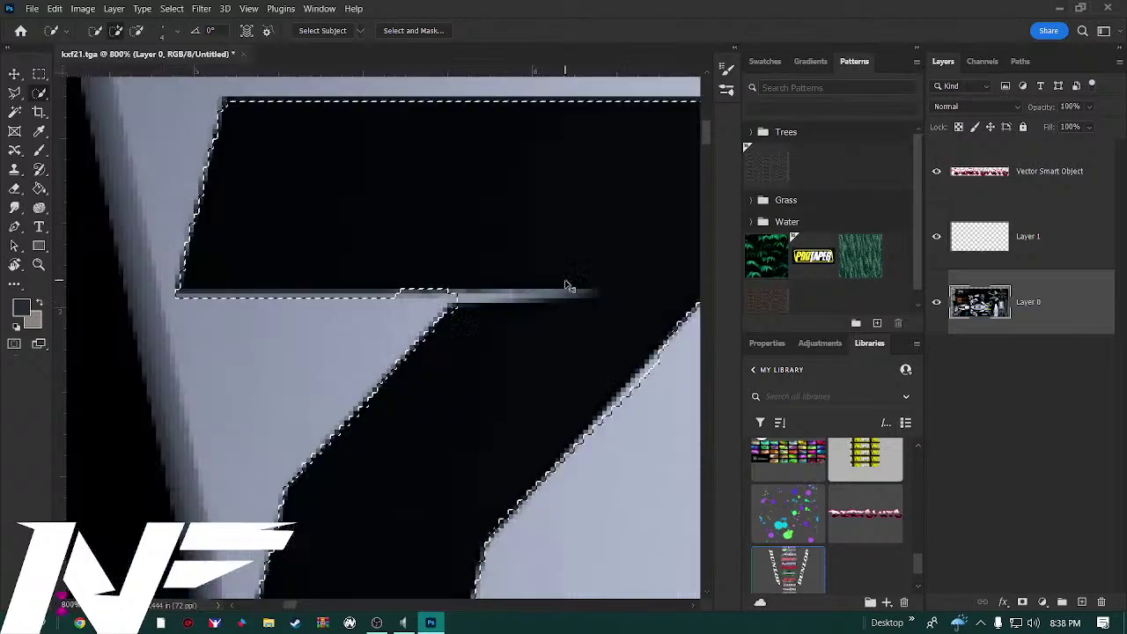
key("ctrl+minus")
key("ctrl+minus")
key("ctrl+minus")
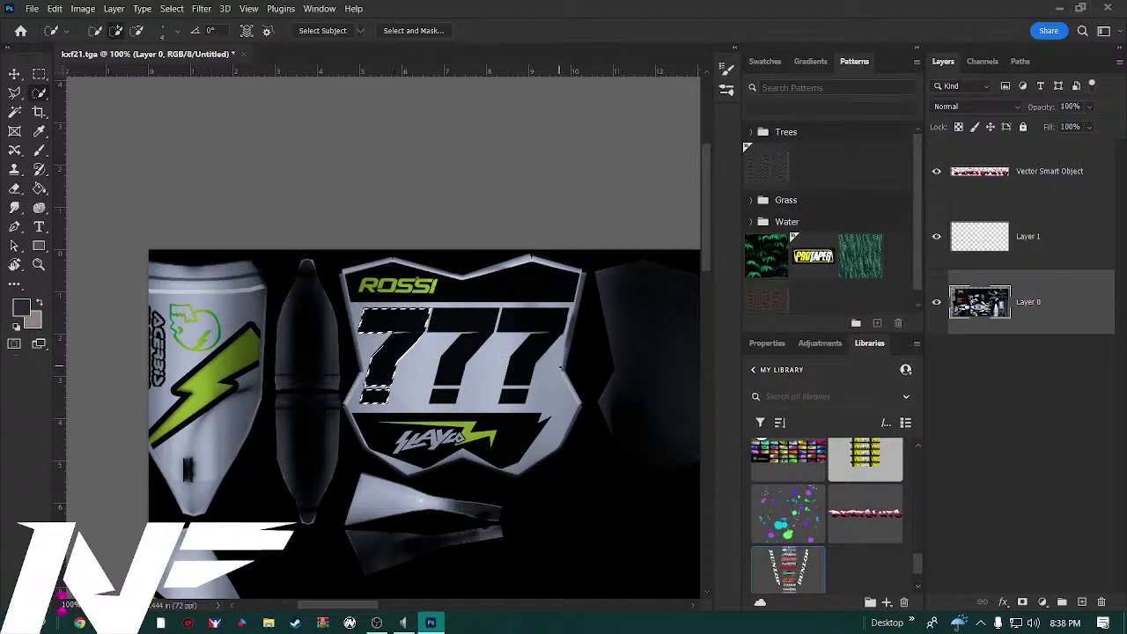
Try to move the selected 7 with the Move tool while Layer 1 is active
key("v")
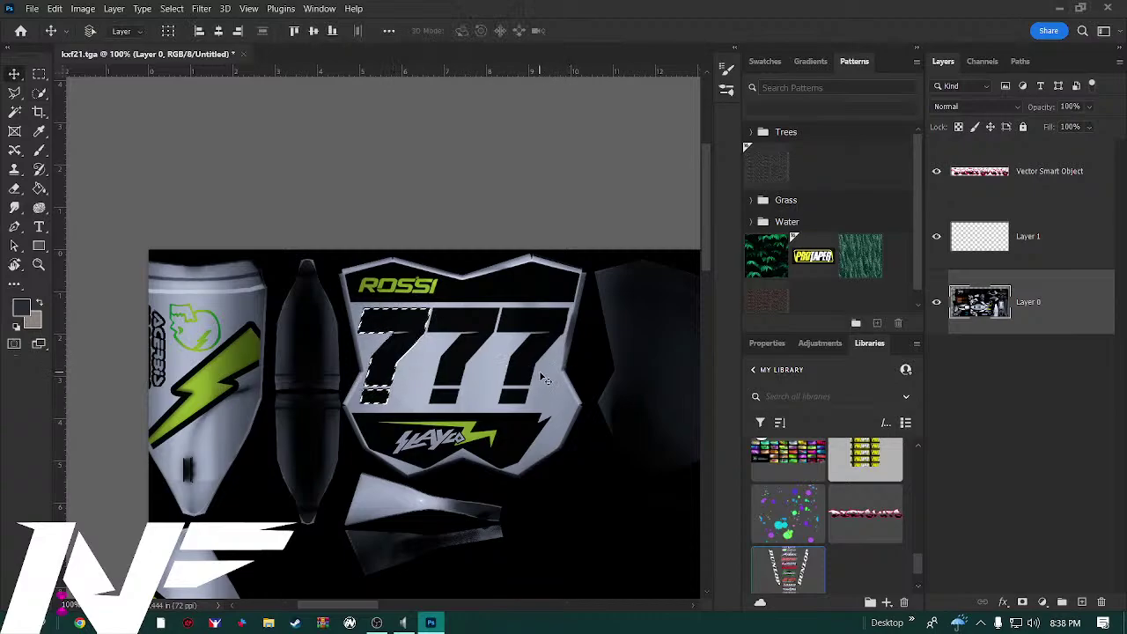
left_click(1089, 196)
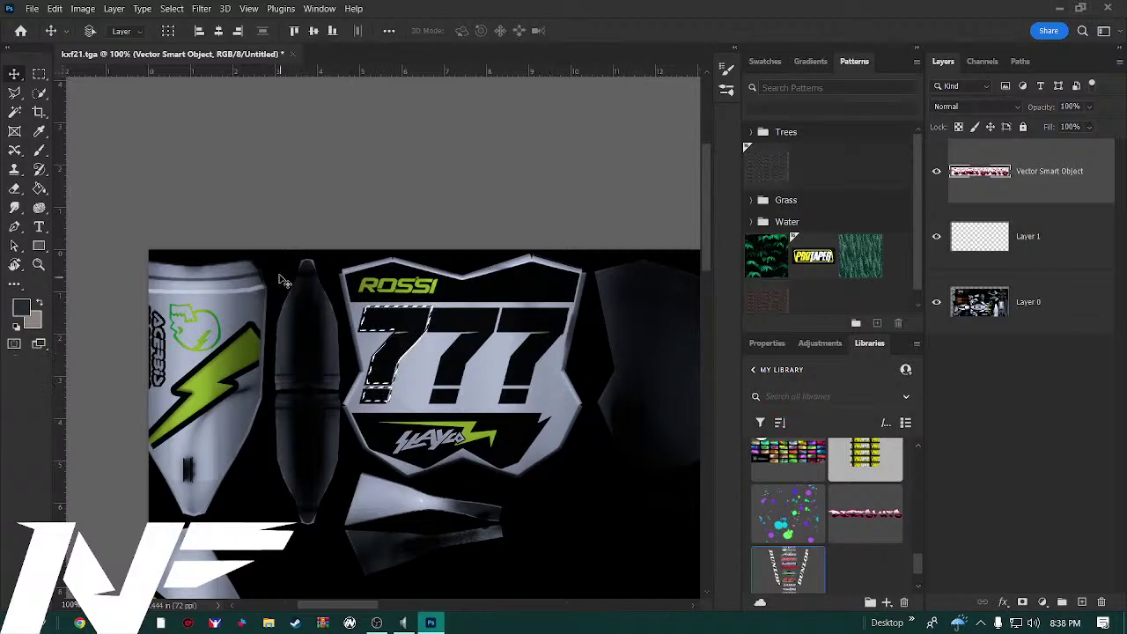
right_click(507, 389)
left_click(476, 377)
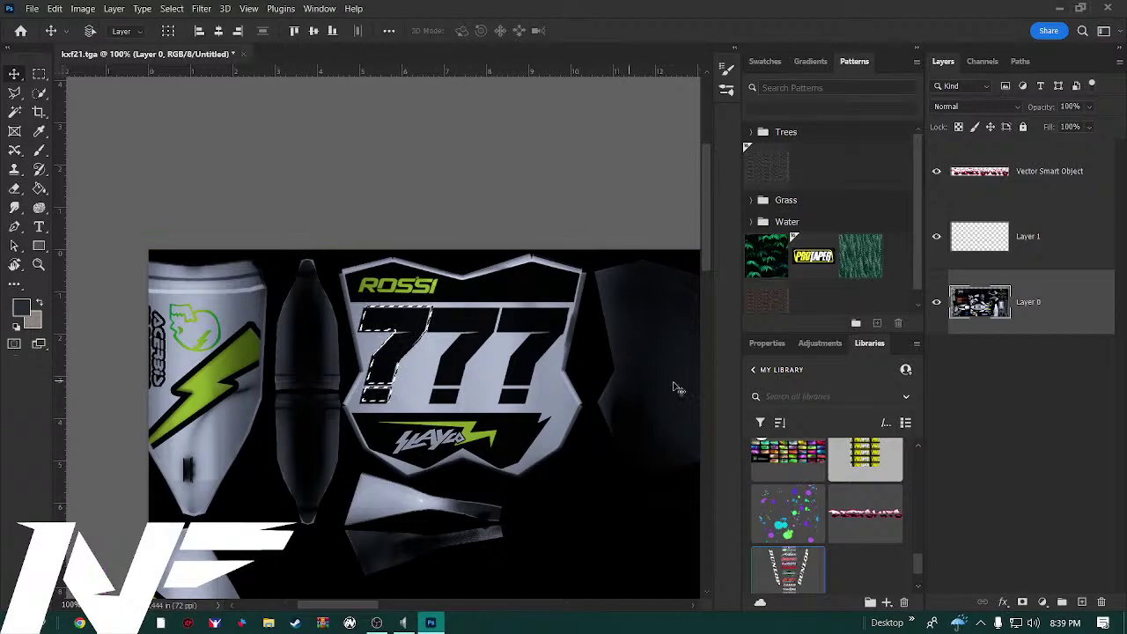
left_click(1022, 264)
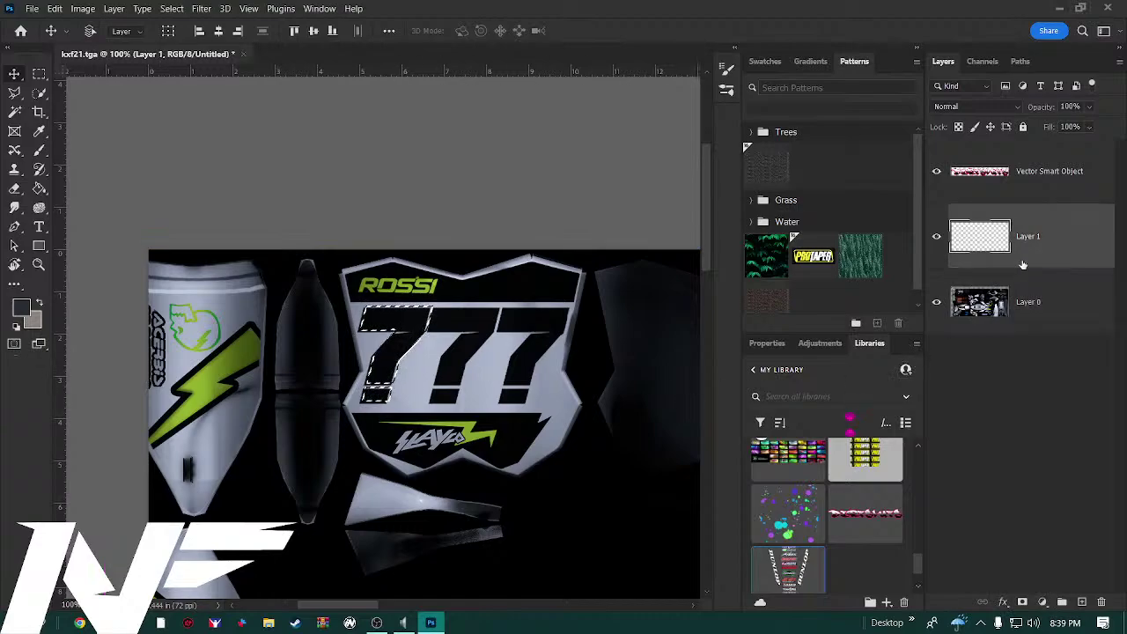
left_click(392, 369)
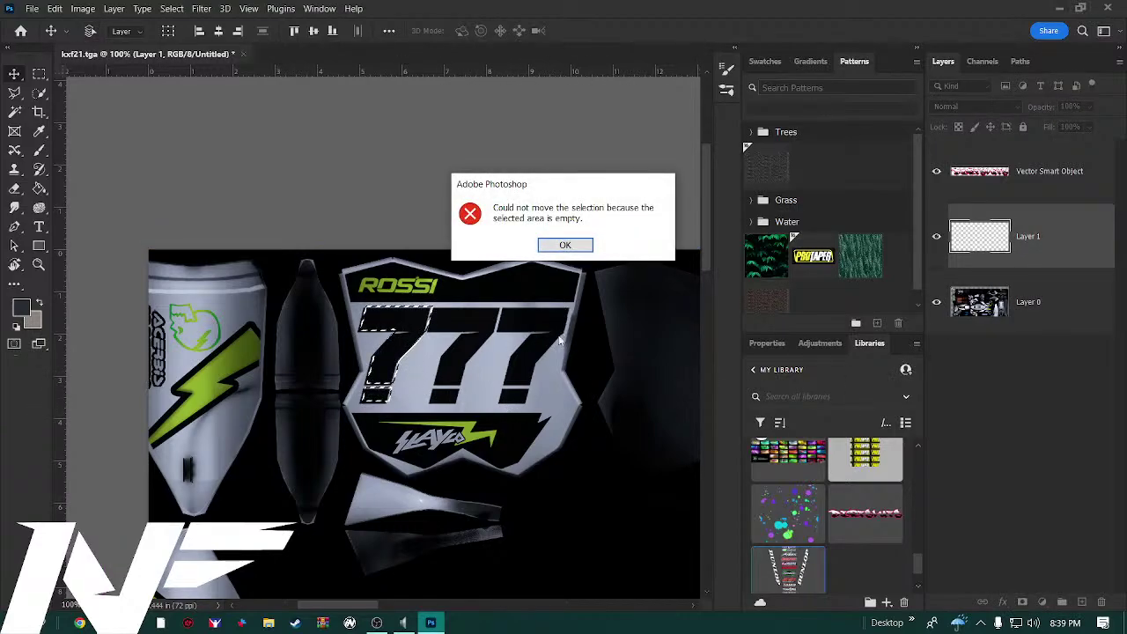
left_click(566, 247)
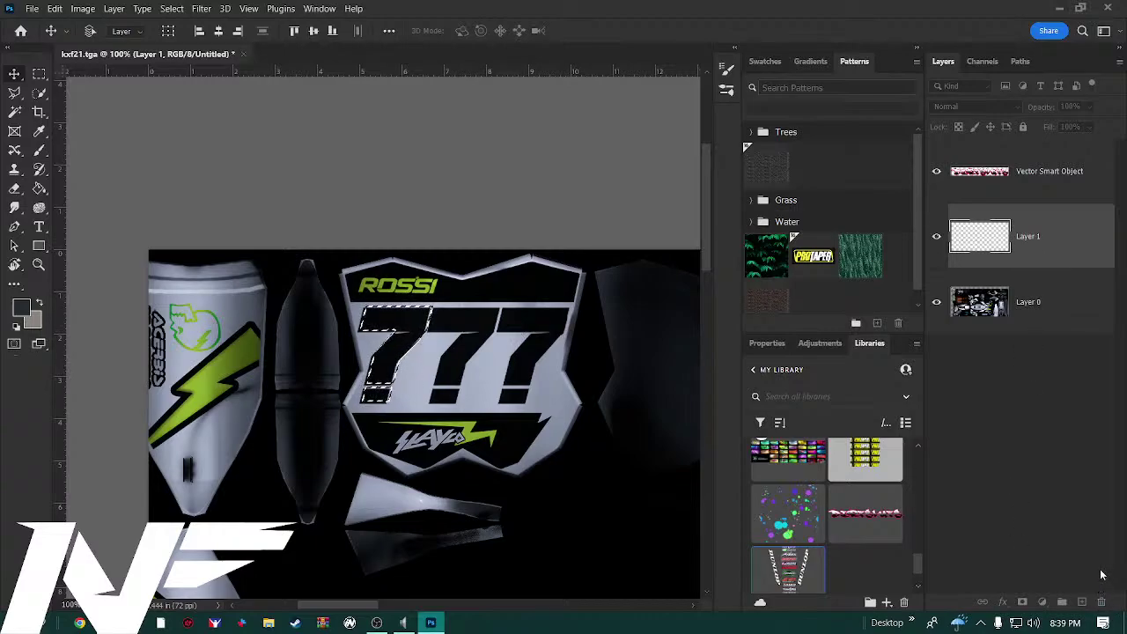
Move Layer 1 above the Vector Smart Object layer and copy the selected 7 from Layer 0 onto it
left_click_drag(1067, 252, 1071, 143)
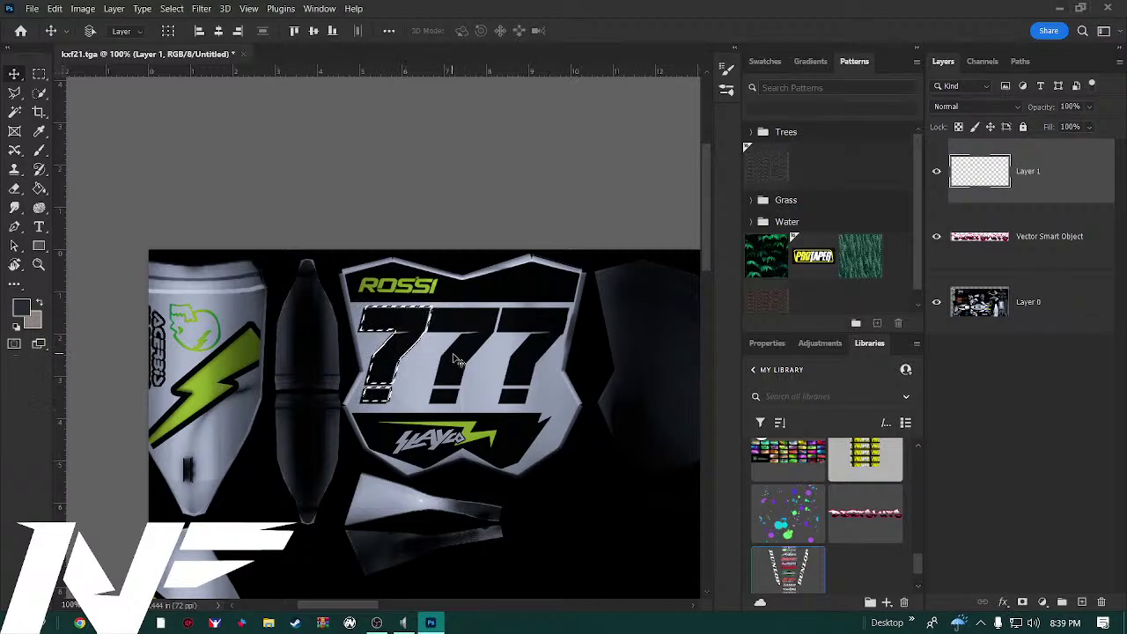
left_click(1032, 322)
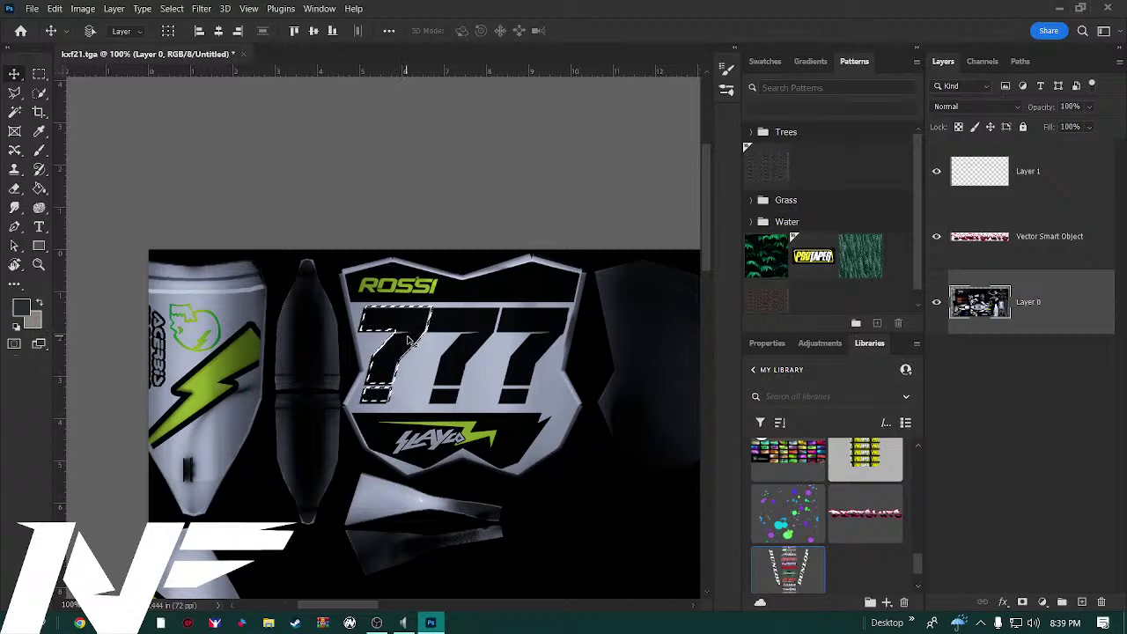
key("ctrl")
left_click(986, 185)
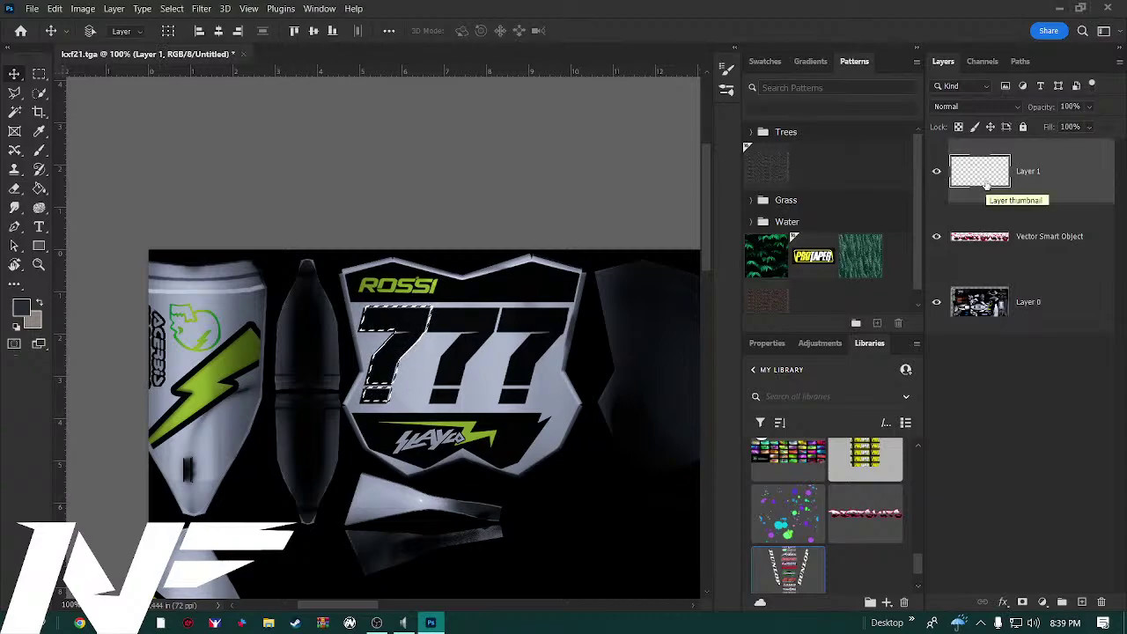
key("alt+BackSpace")
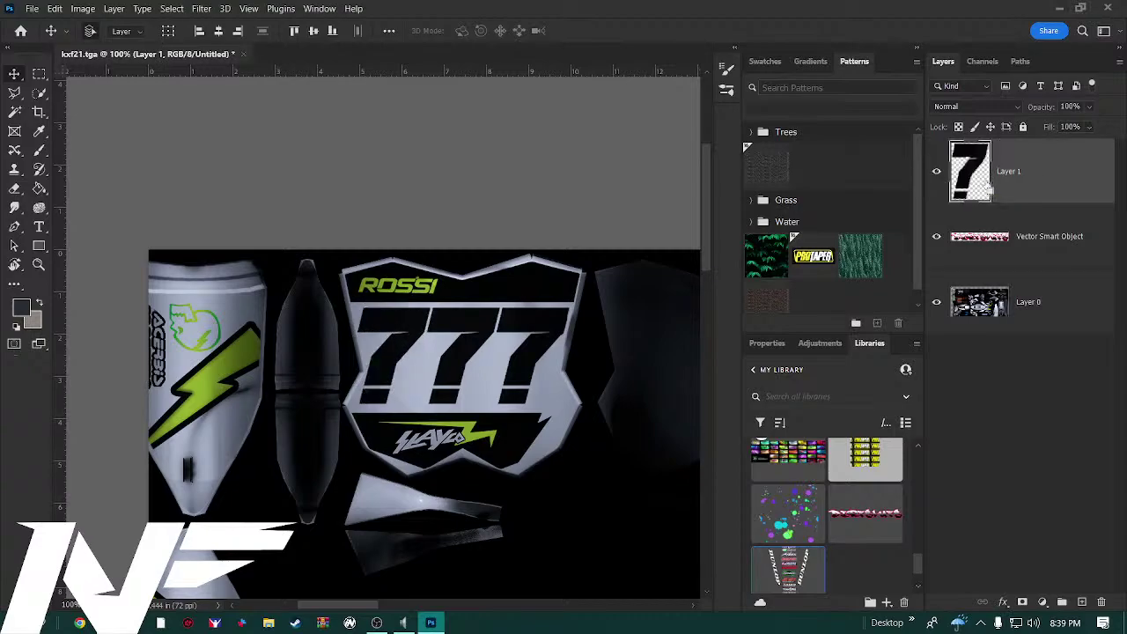
key("ctrl+d")
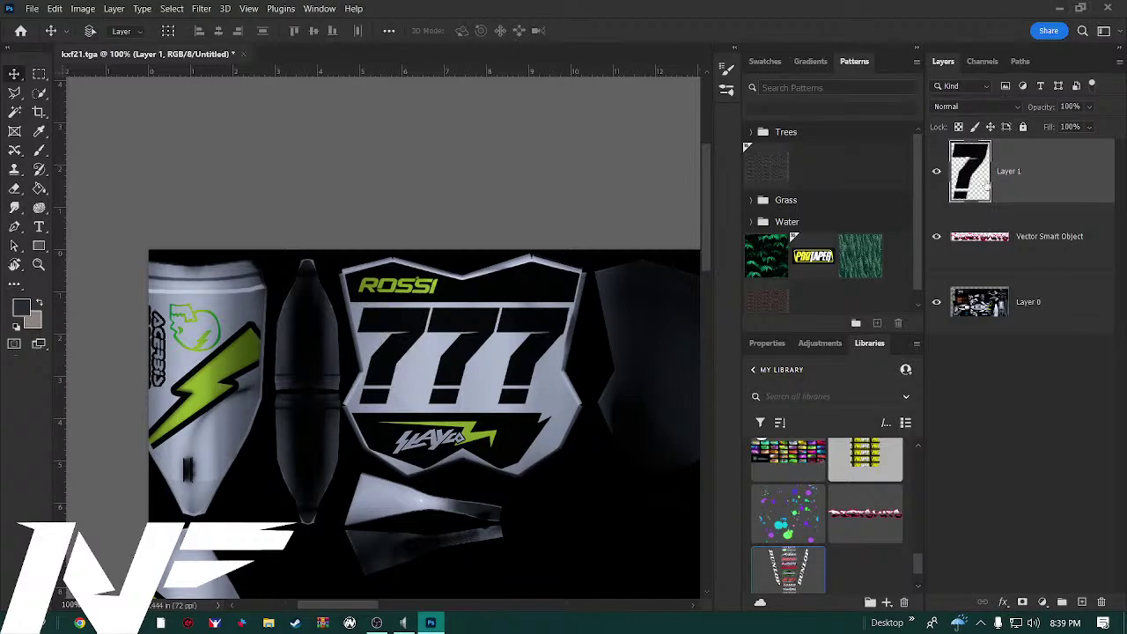
Toggle Layer 1's visibility off and on, and move the copied 7 to the black area below the plate's lower-right edge
left_click(937, 173)
left_click(936, 173)
left_click_drag(385, 331, 556, 500)
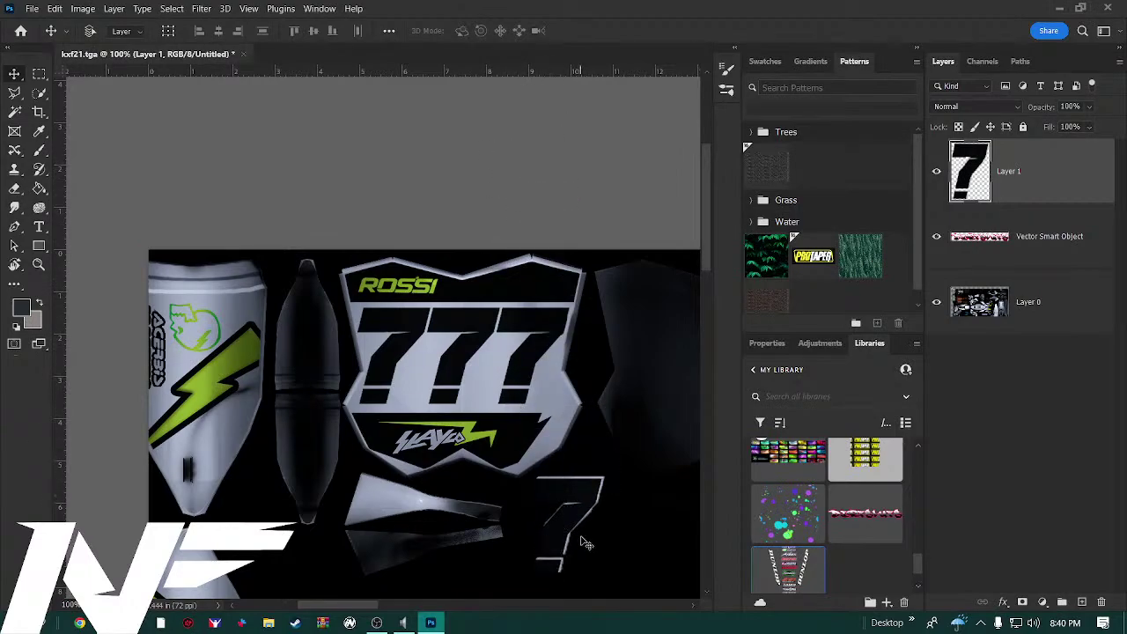
Select the dark areas of the copied 7 and its lower block with the Magic Wand tool
scroll(584, 537, "up", 6)
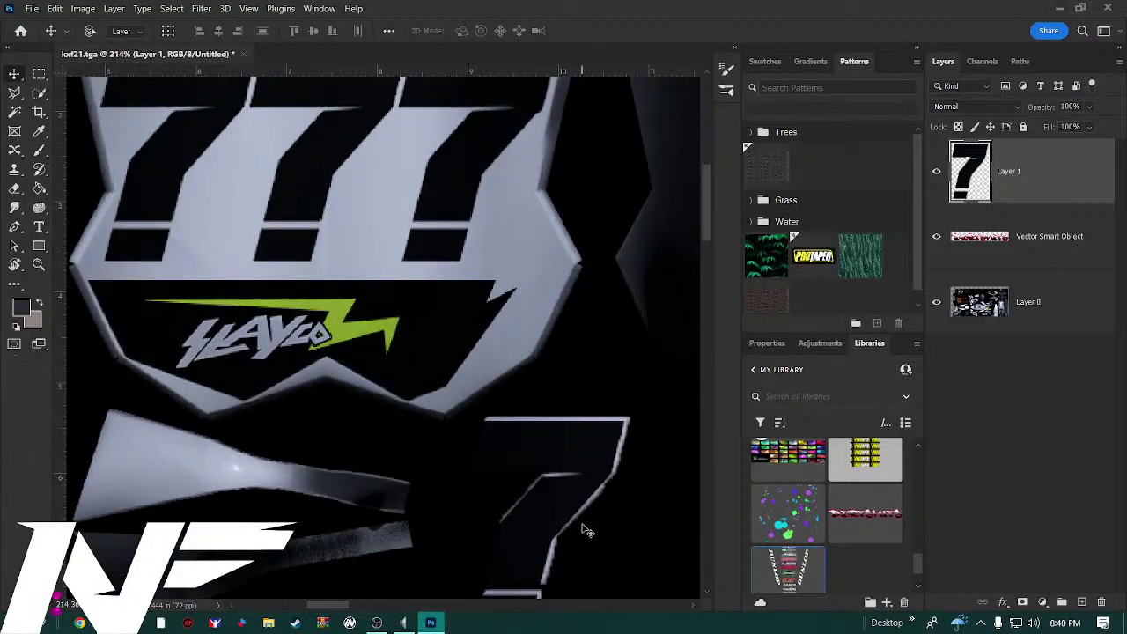
key("space")
left_click_drag(554, 520, 581, 421)
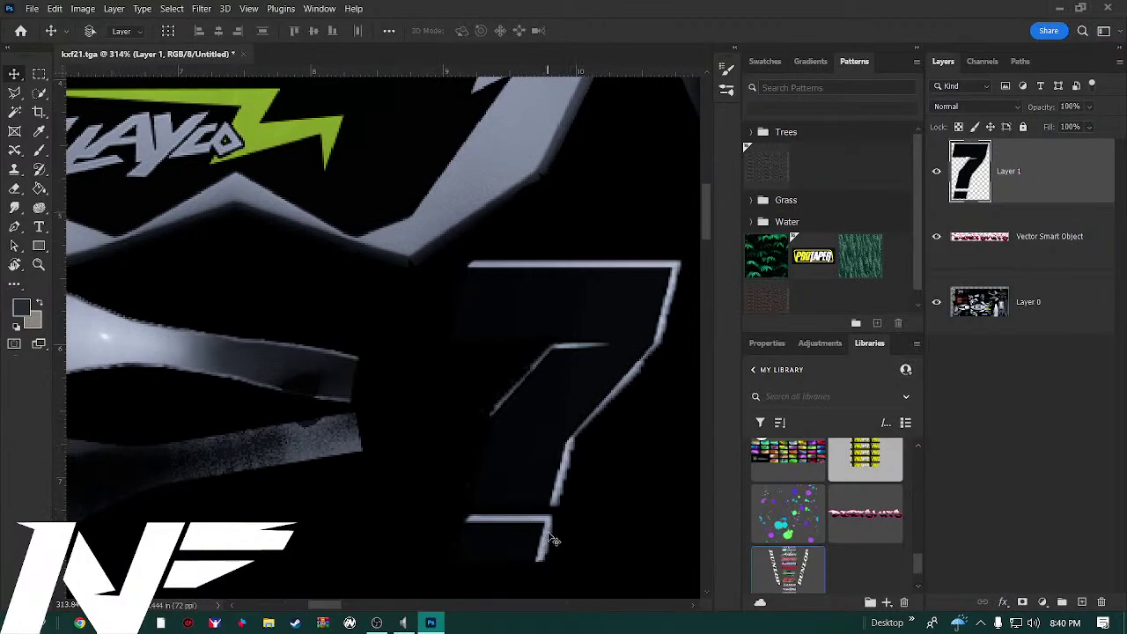
key("e")
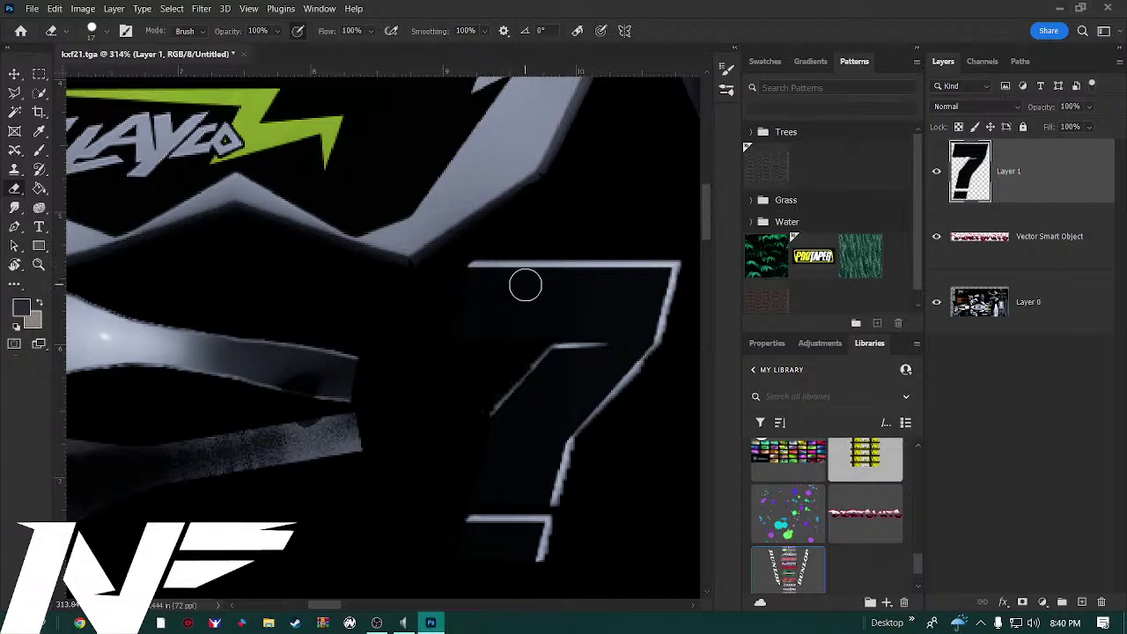
key("w")
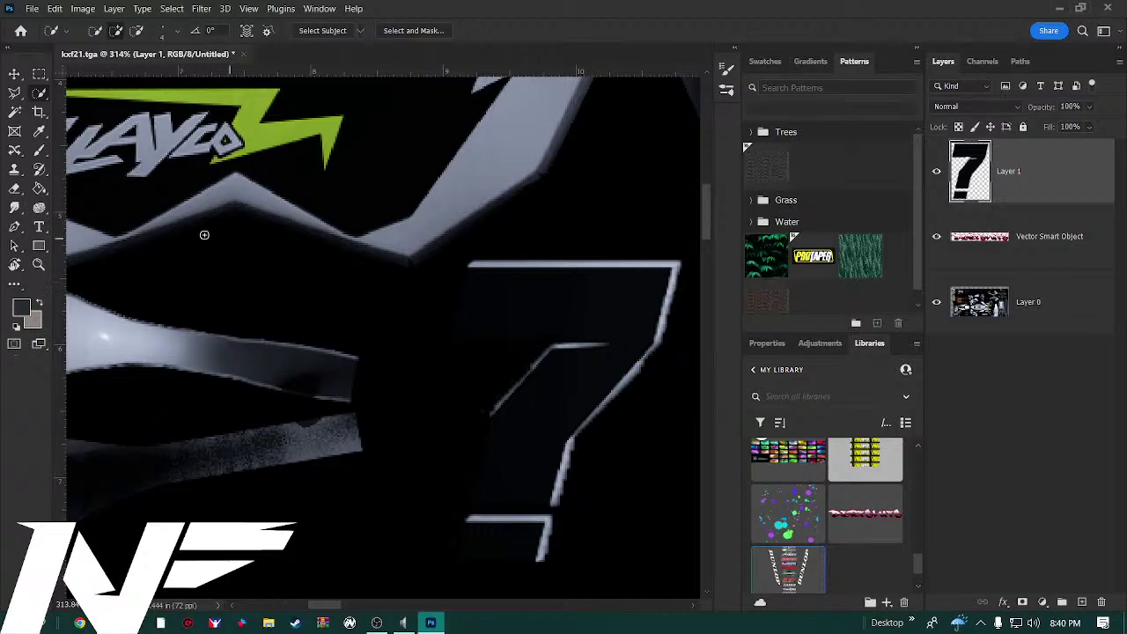
left_click(16, 114)
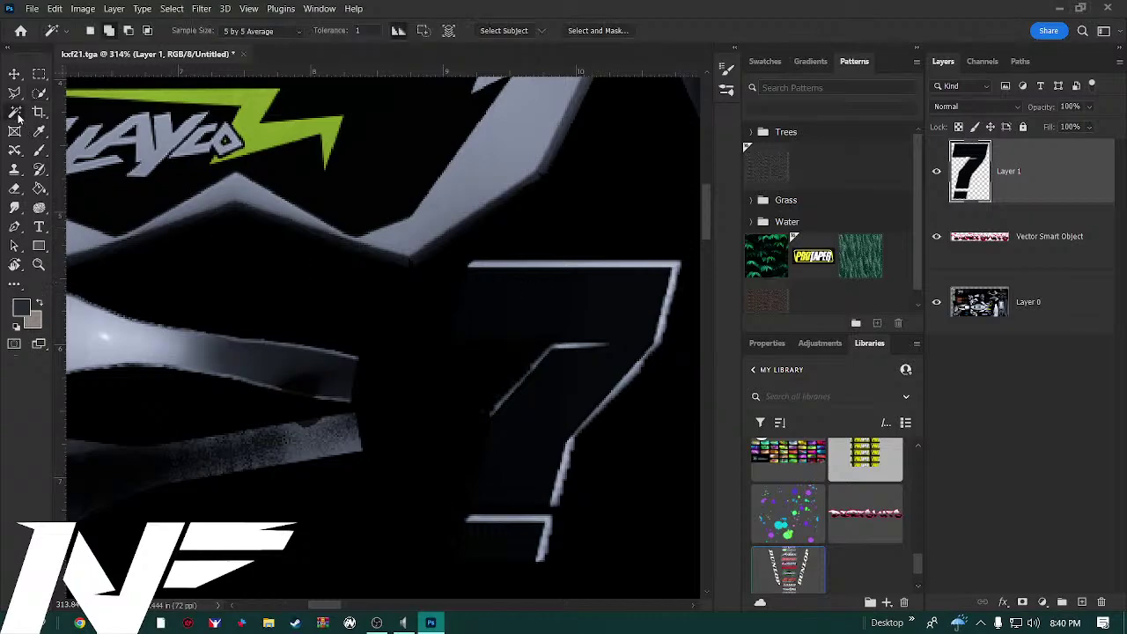
left_click(544, 302)
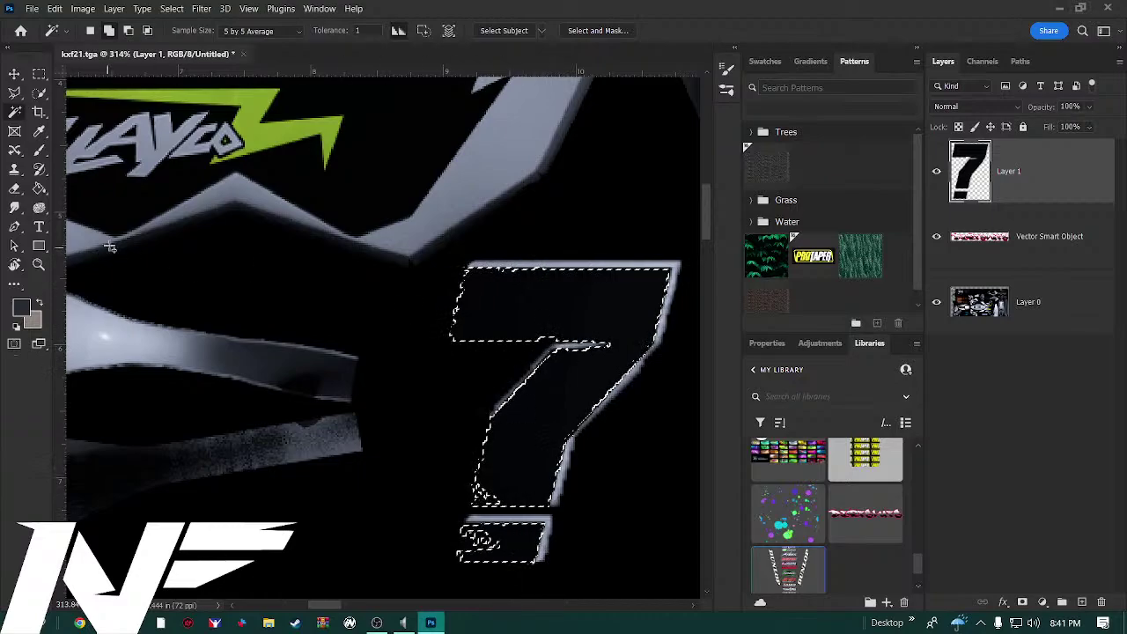
Switch to the Eraser tool and set its smoothing to 0%
key("e")
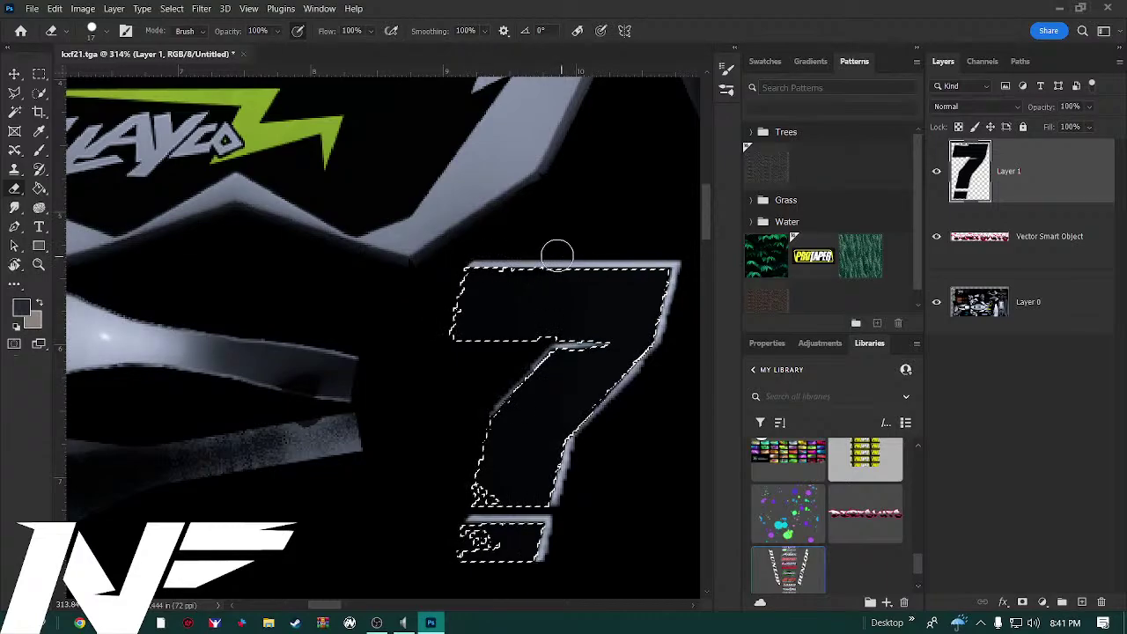
right_click(517, 245)
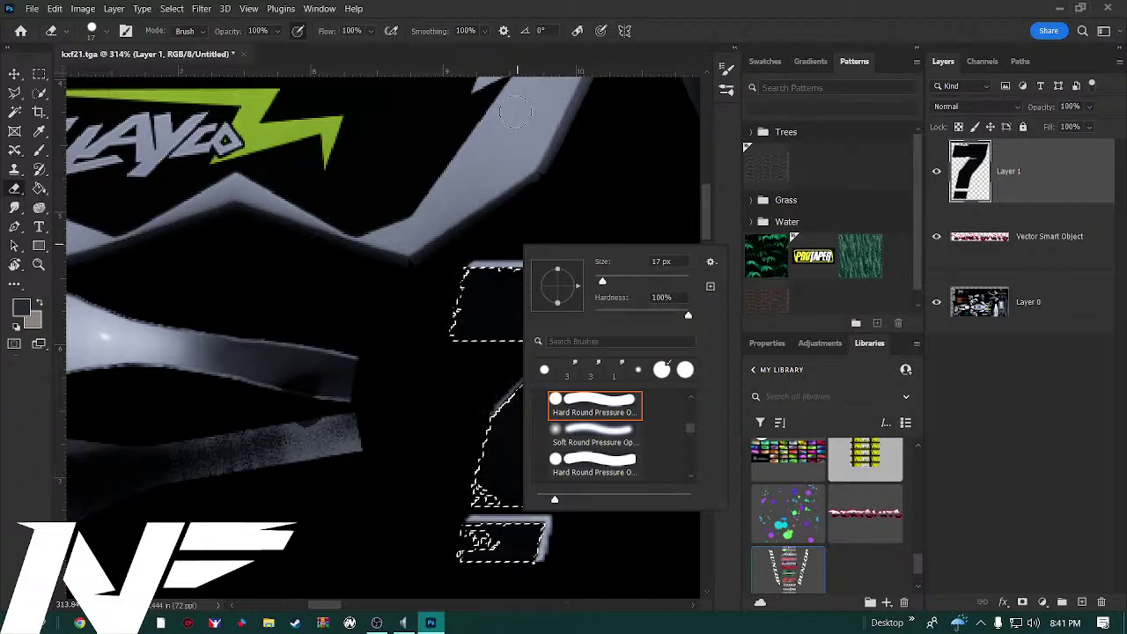
left_click(484, 32)
left_click_drag(501, 48, 421, 54)
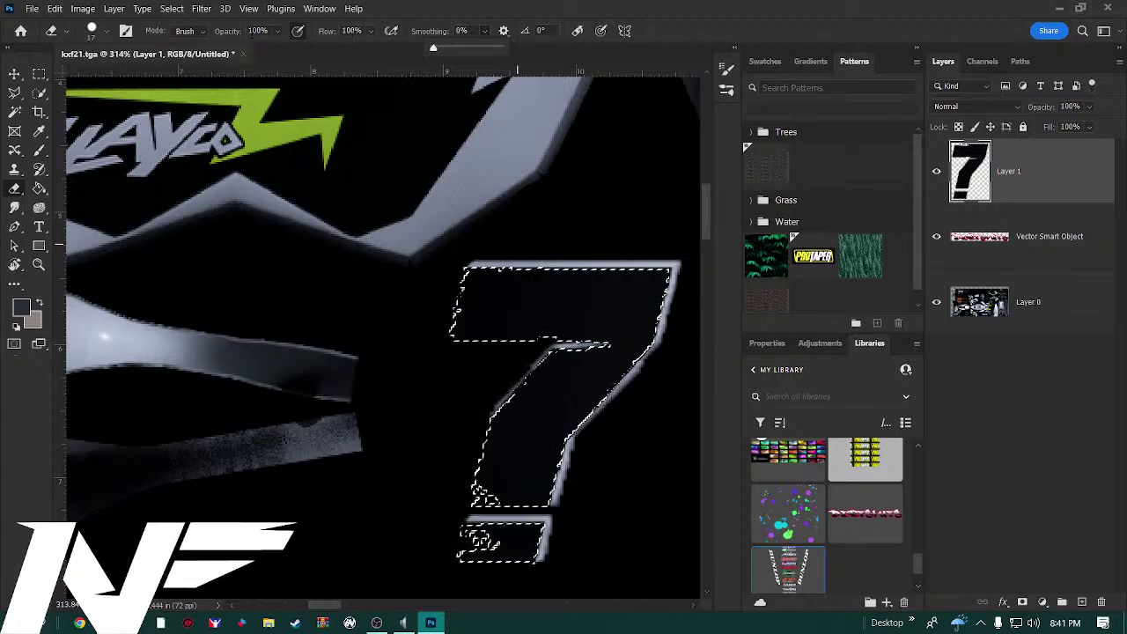
Try erasing the top bar of the 7 inside the selection, and undo the erasure
left_click(451, 254)
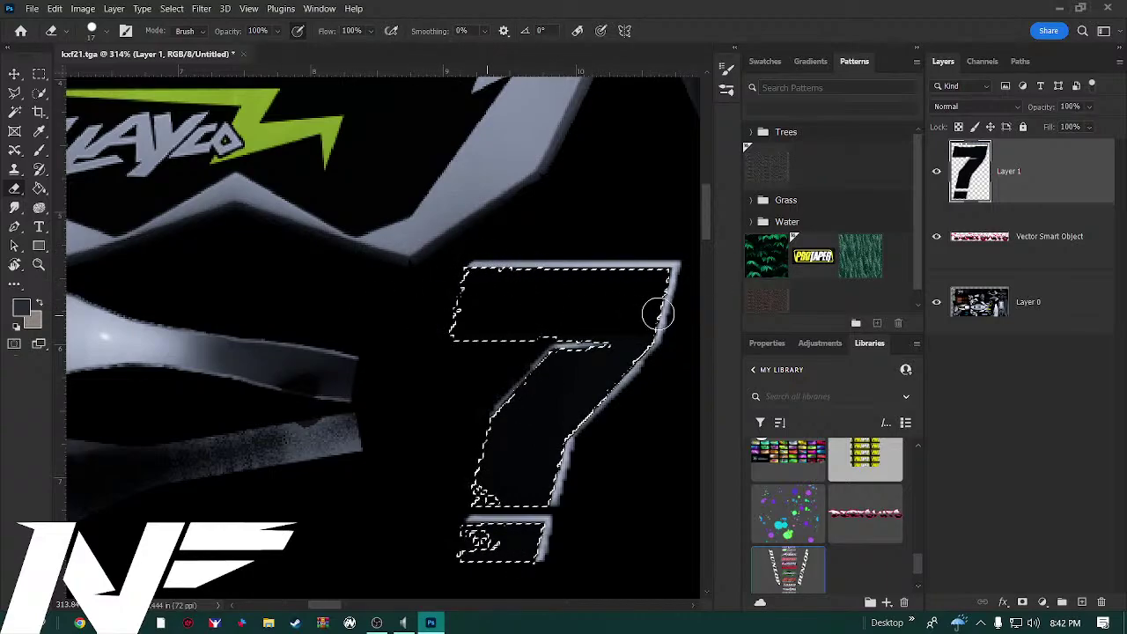
left_click_drag(658, 312, 659, 310)
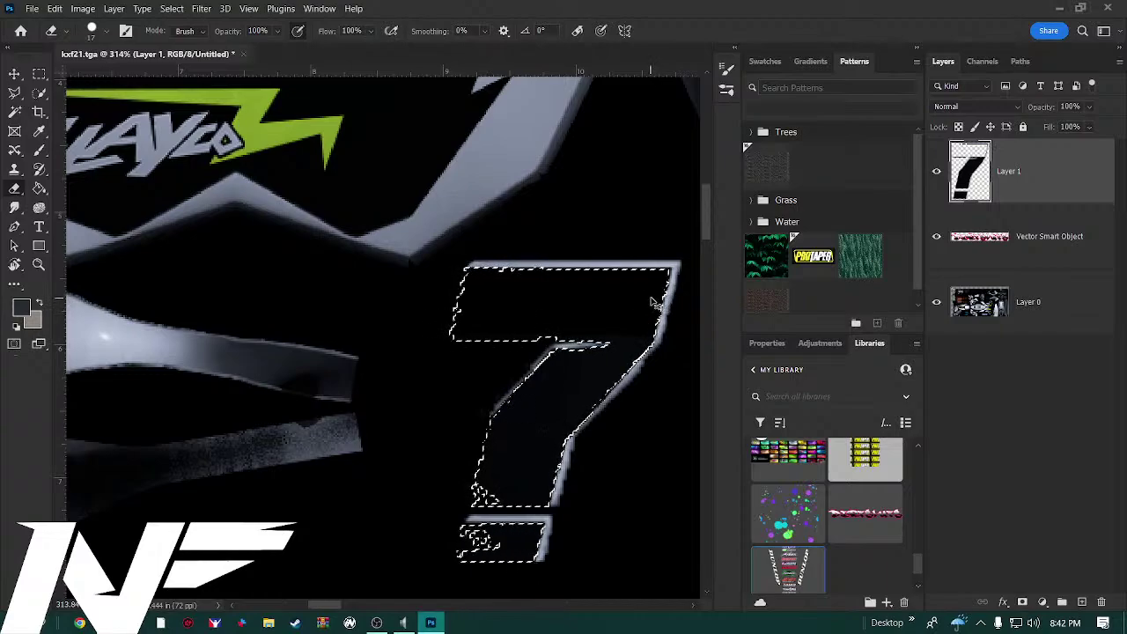
key("ctrl+z")
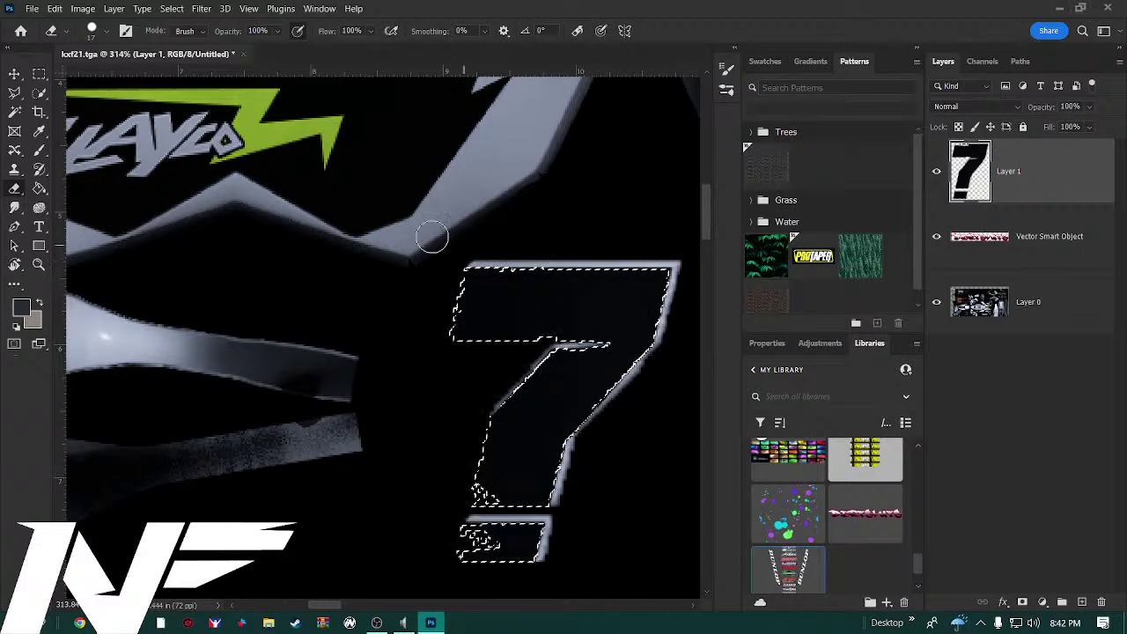
Invert the Magic Wand selection of the 7 on Layer 1 and invert it back
left_click(15, 112)
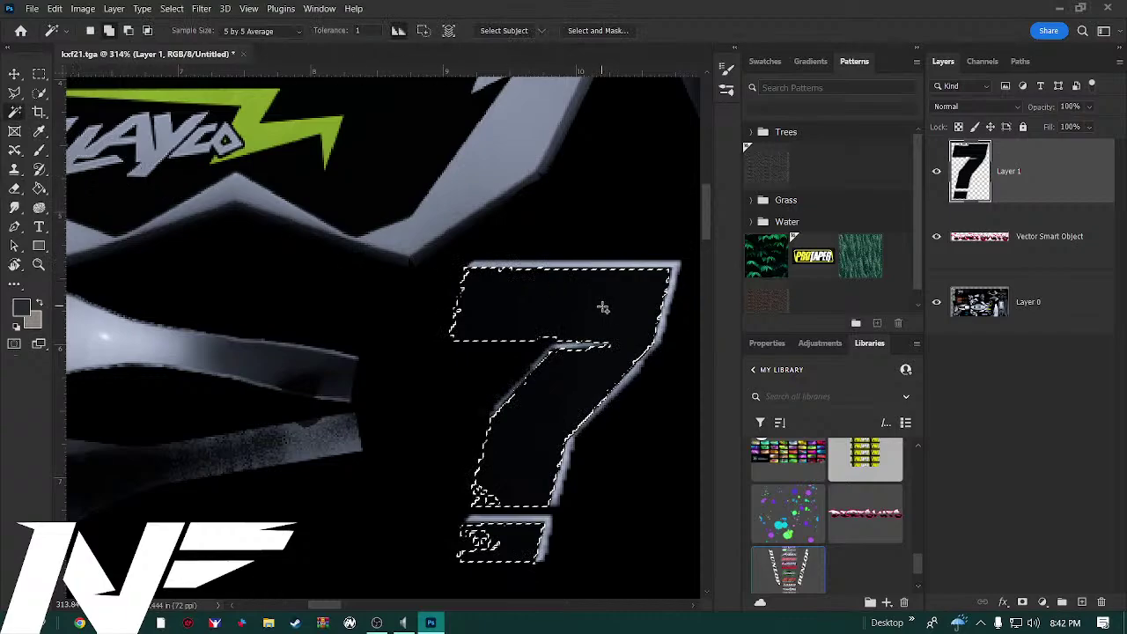
right_click(529, 306)
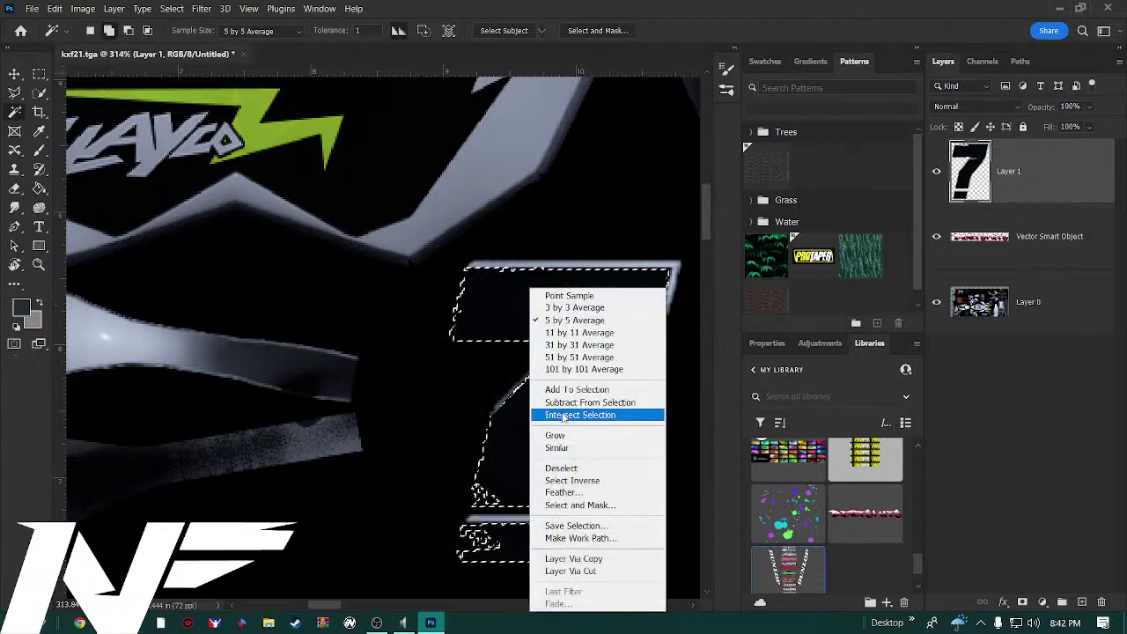
left_click(574, 479)
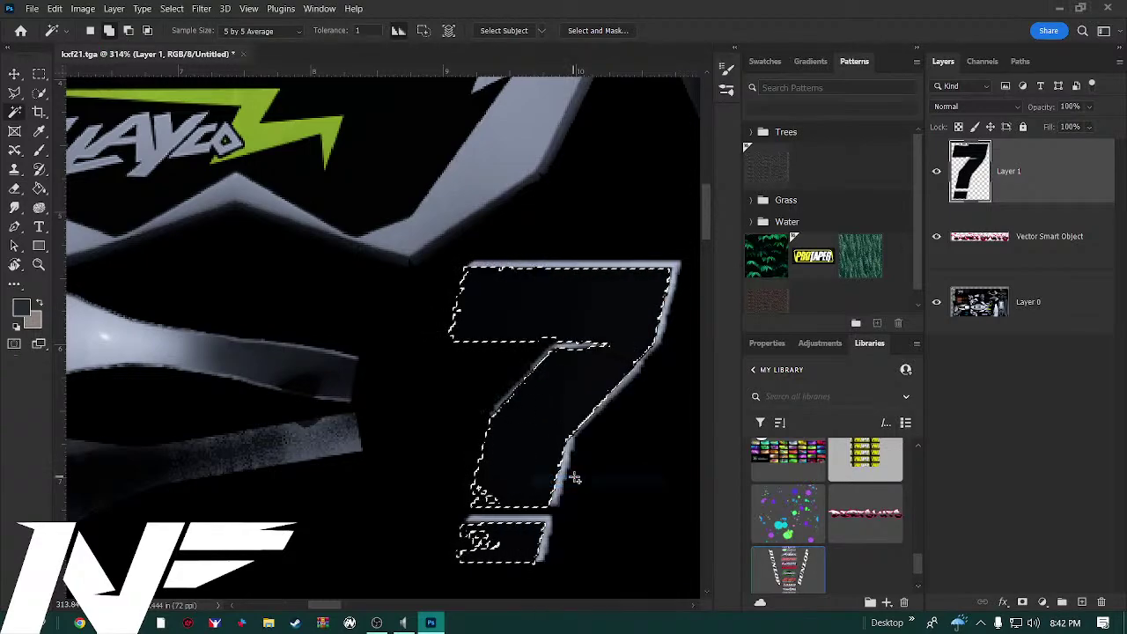
right_click(553, 409)
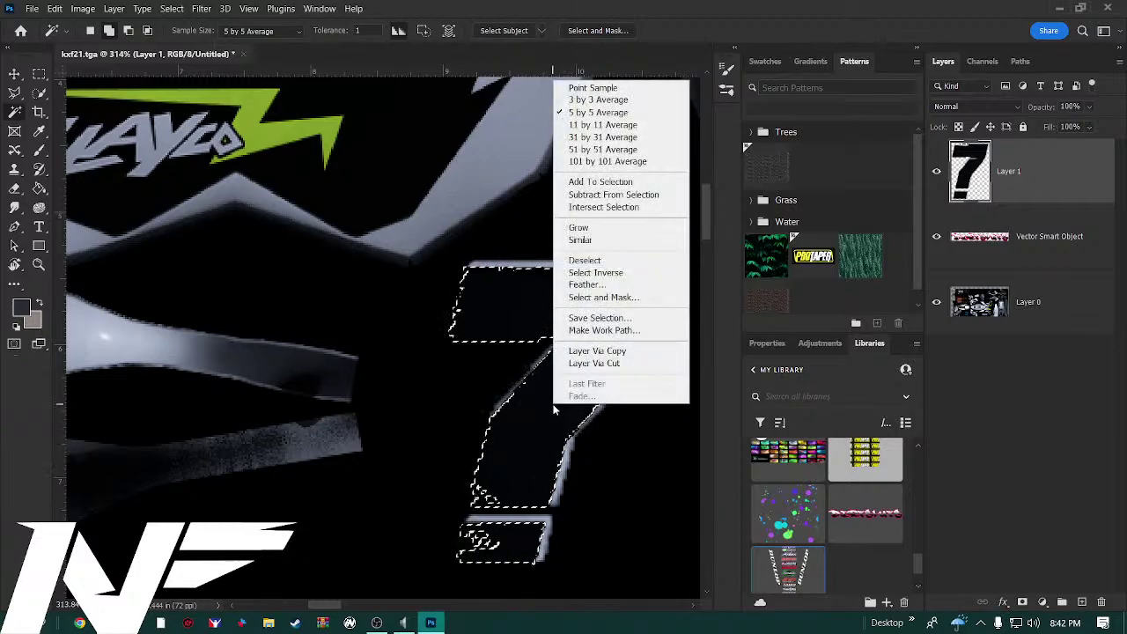
left_click(586, 273)
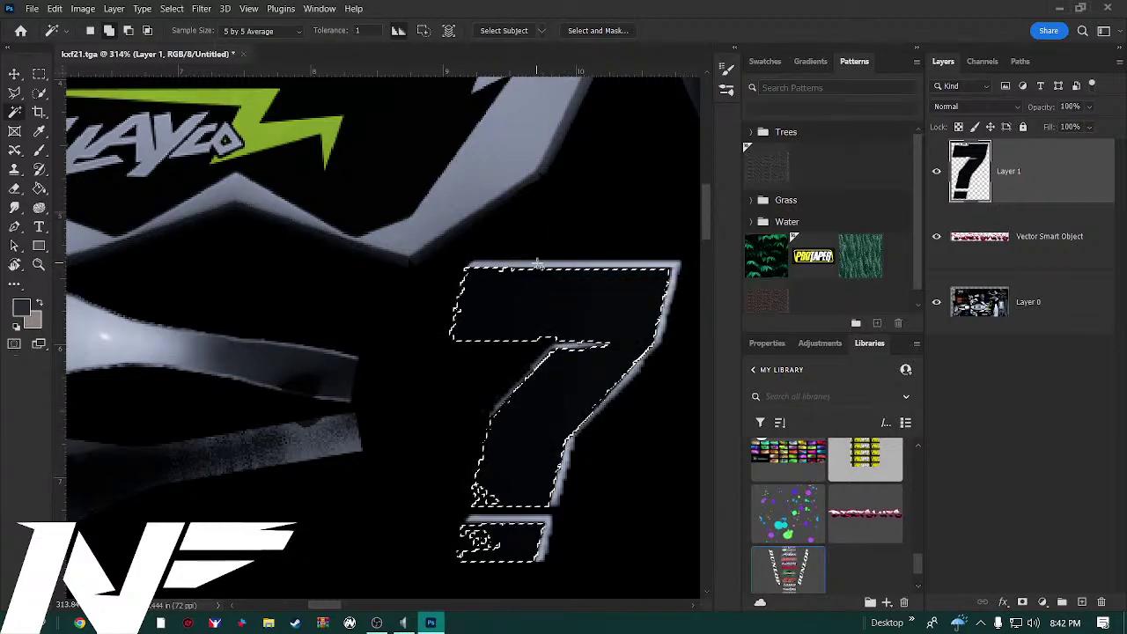
key("b")
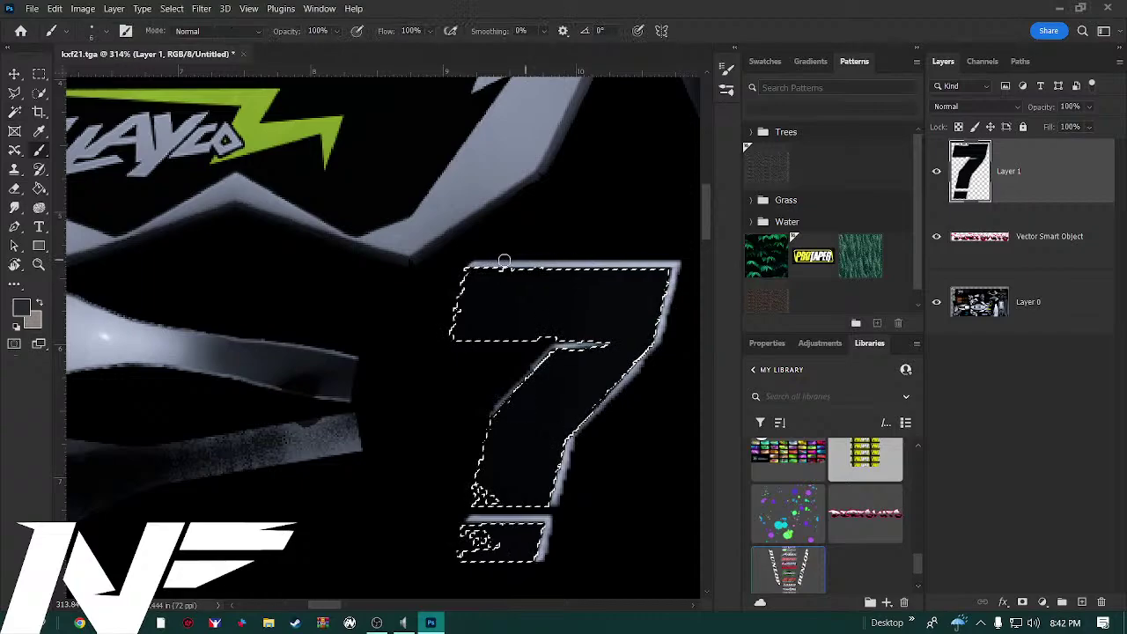
right_click(555, 345)
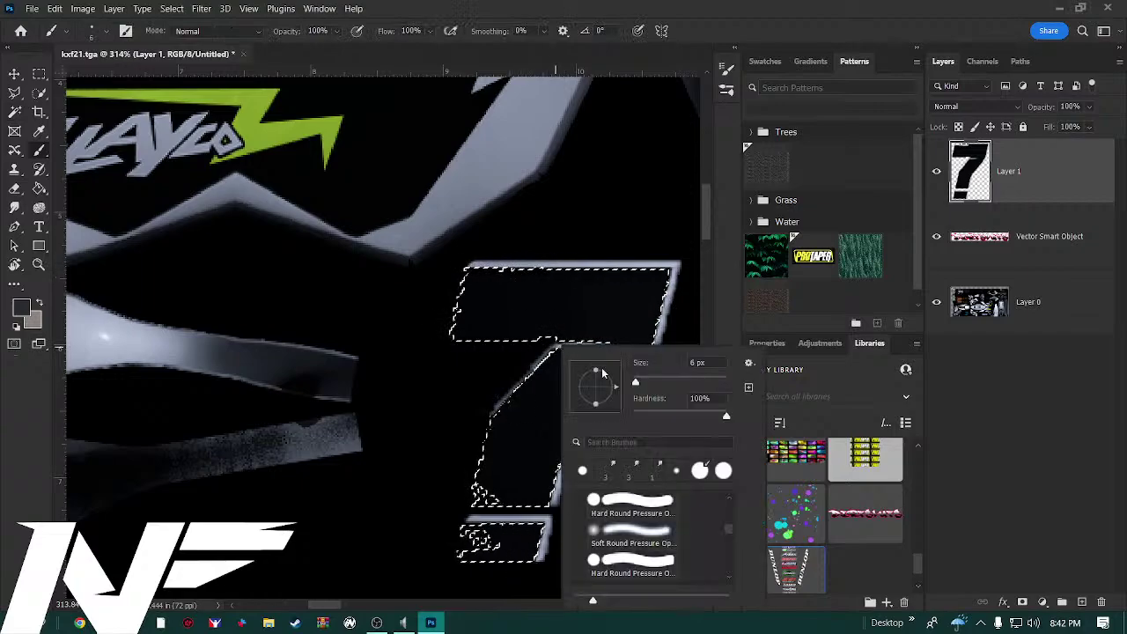
right_click(565, 298)
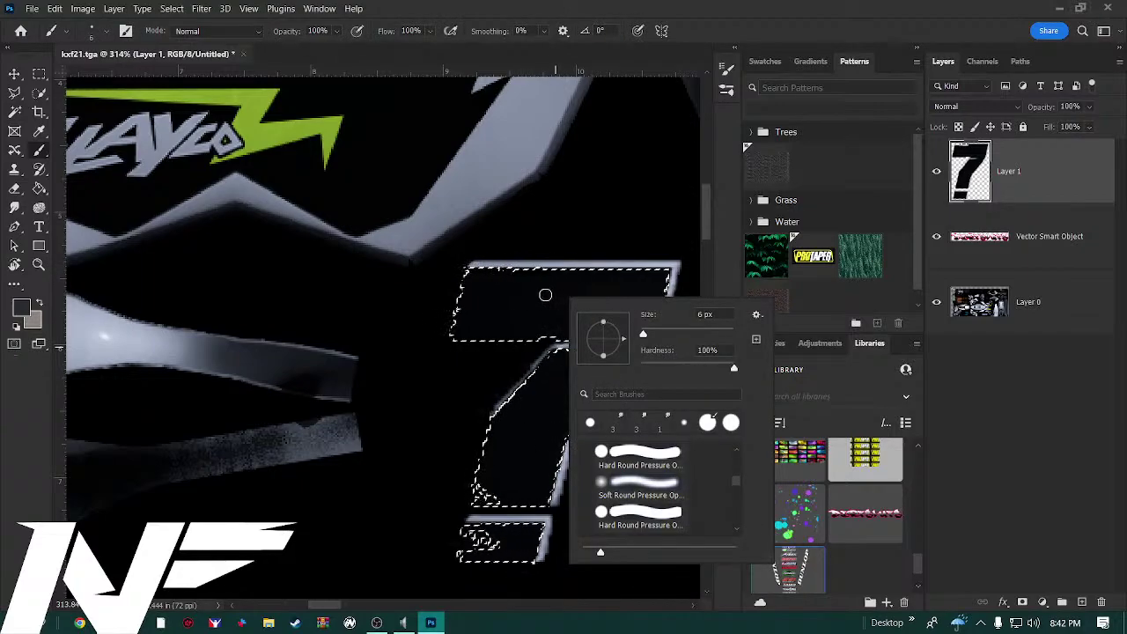
right_click(544, 294)
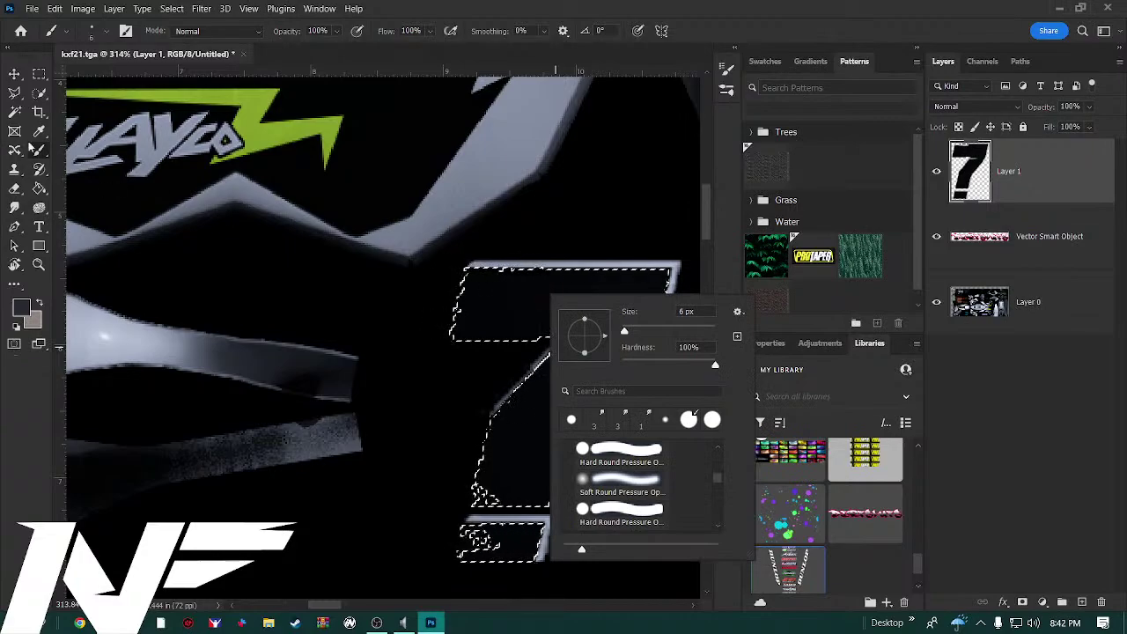
Invert the selection so that everything outside the dark areas of the 7 is selected
left_click(16, 113)
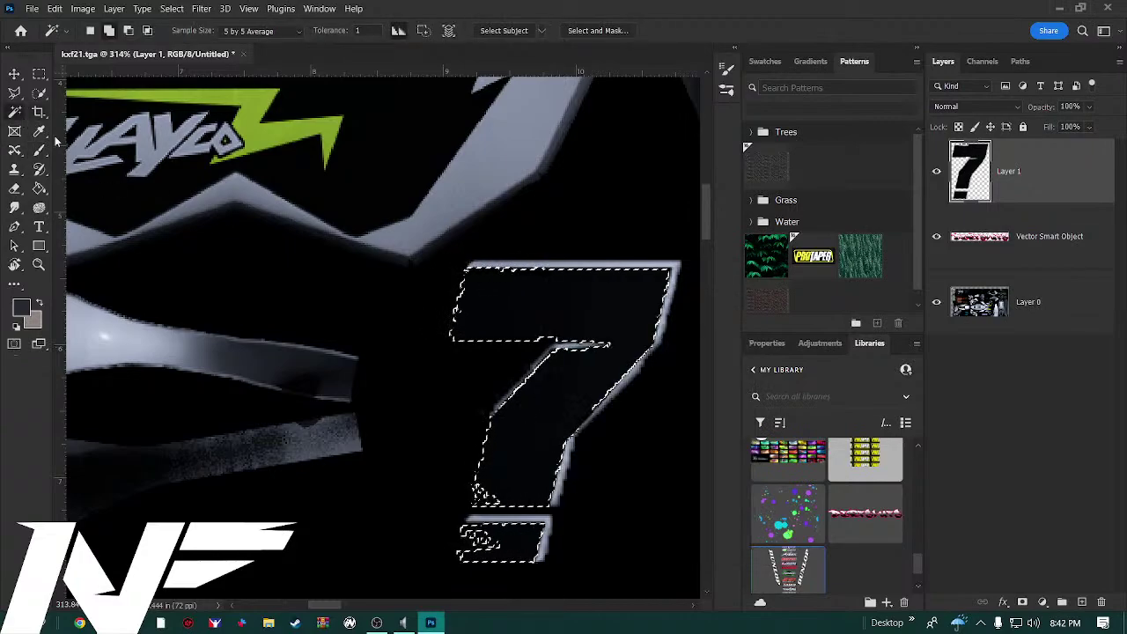
right_click(601, 296)
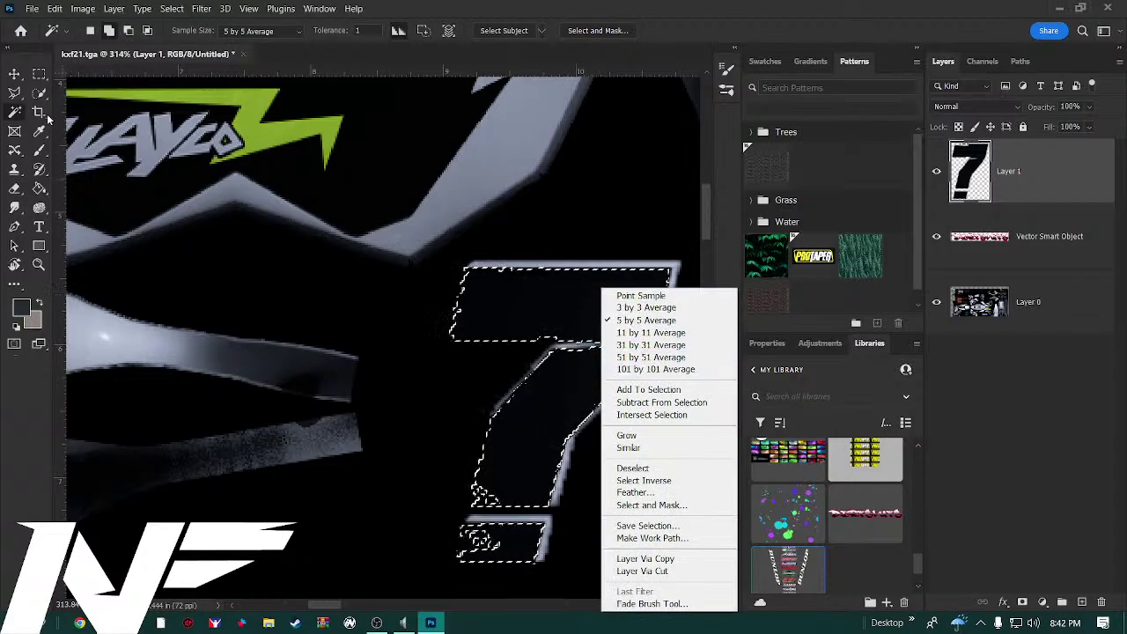
left_click(167, 11)
left_click(170, 9)
left_click(184, 64)
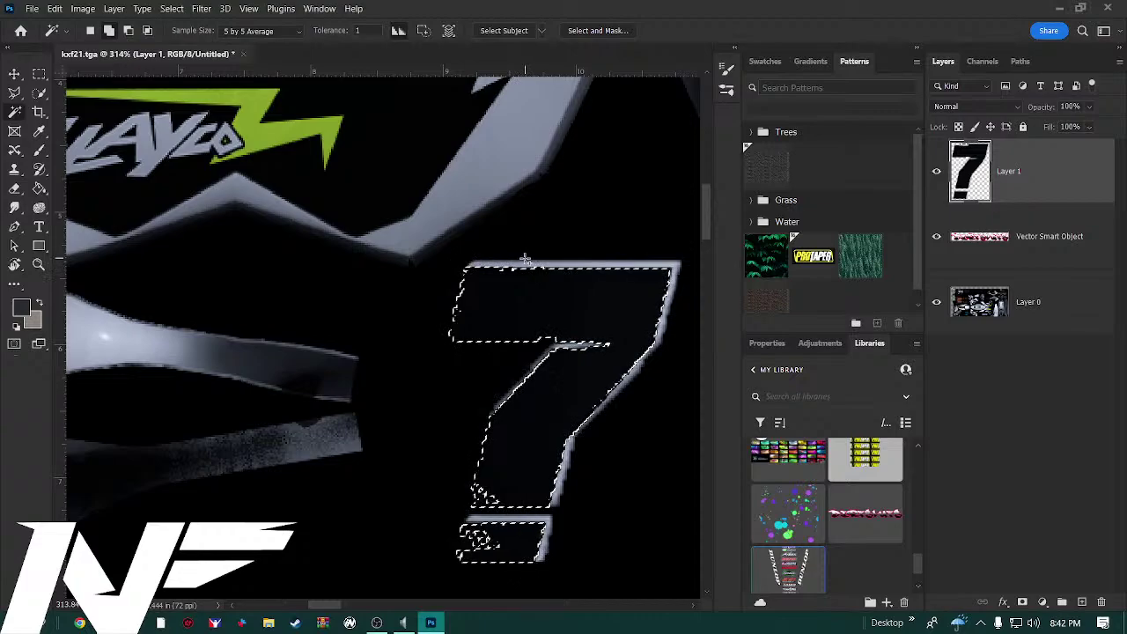
Erase the grey outline around the 7 and its lower block with the 17 px Eraser, and deselect
key("b")
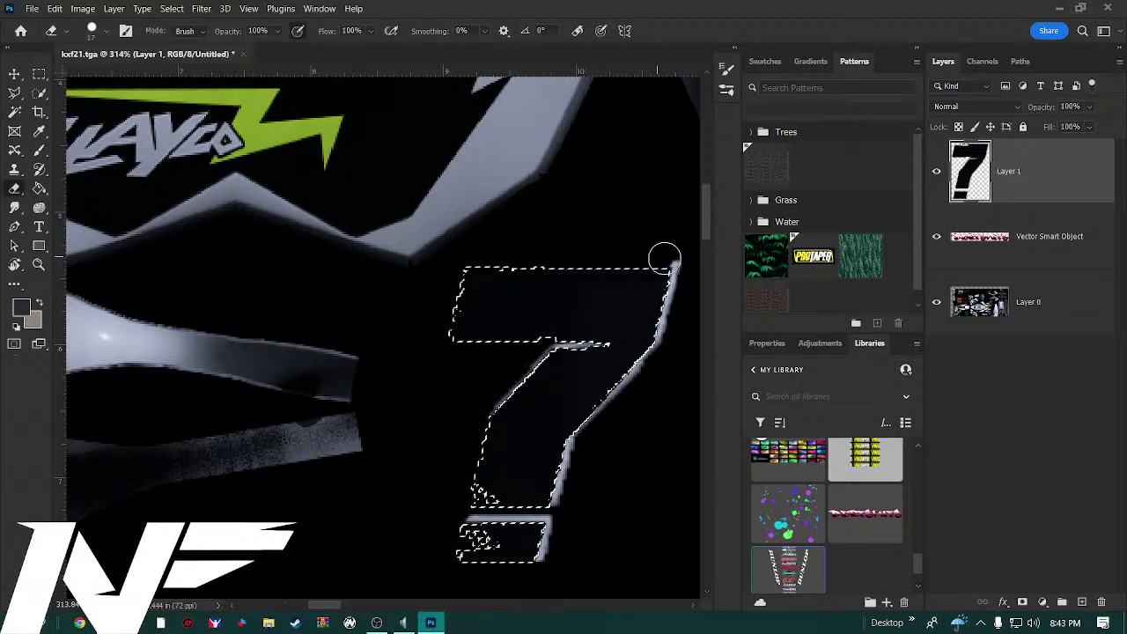
mouse_move(669, 289)
left_mouse_down()
mouse_move(643, 363)
mouse_move(549, 466)
mouse_move(544, 507)
mouse_move(569, 459)
mouse_move(563, 496)
mouse_move(521, 574)
left_mouse_up()
left_click_drag(529, 520, 461, 511)
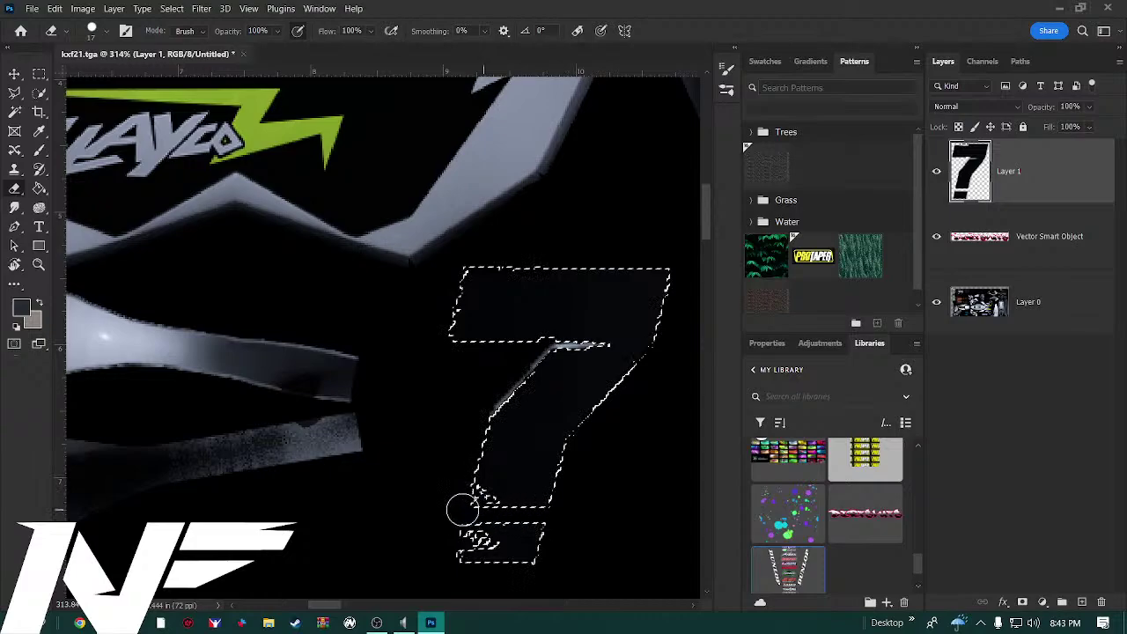
mouse_move(634, 365)
left_mouse_down()
mouse_move(639, 350)
mouse_move(526, 344)
mouse_move(564, 344)
mouse_move(497, 413)
mouse_move(510, 390)
mouse_move(470, 453)
mouse_move(523, 361)
left_mouse_up()
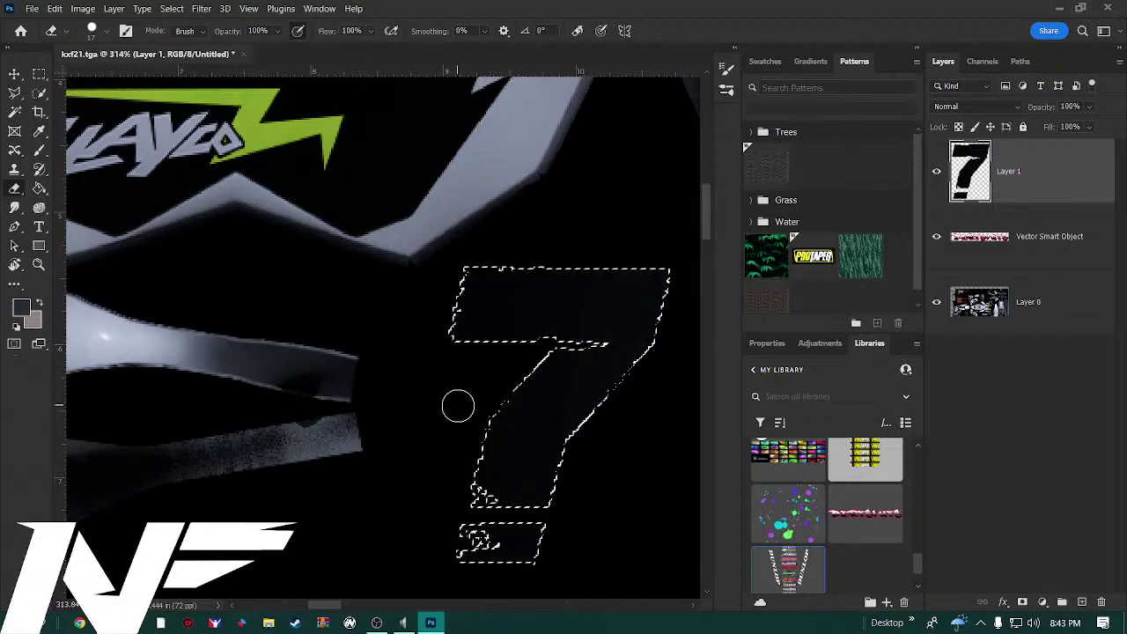
key("ctrl+d")
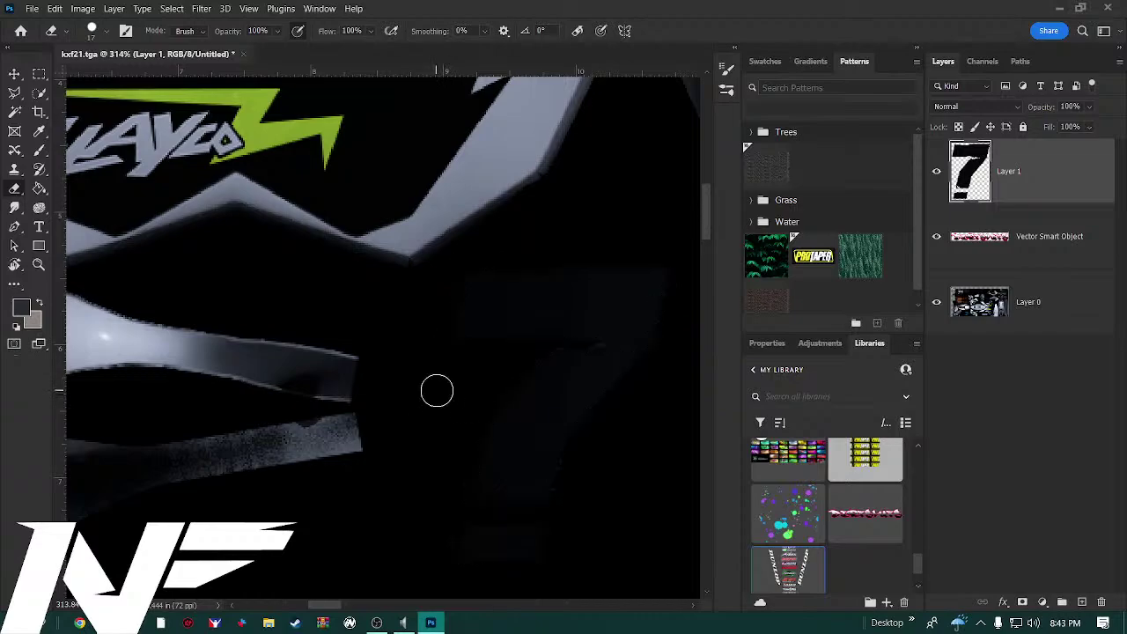
Move the 7 onto the light grey panel below the SLAYCO logo and start a free transform on it
key("v")
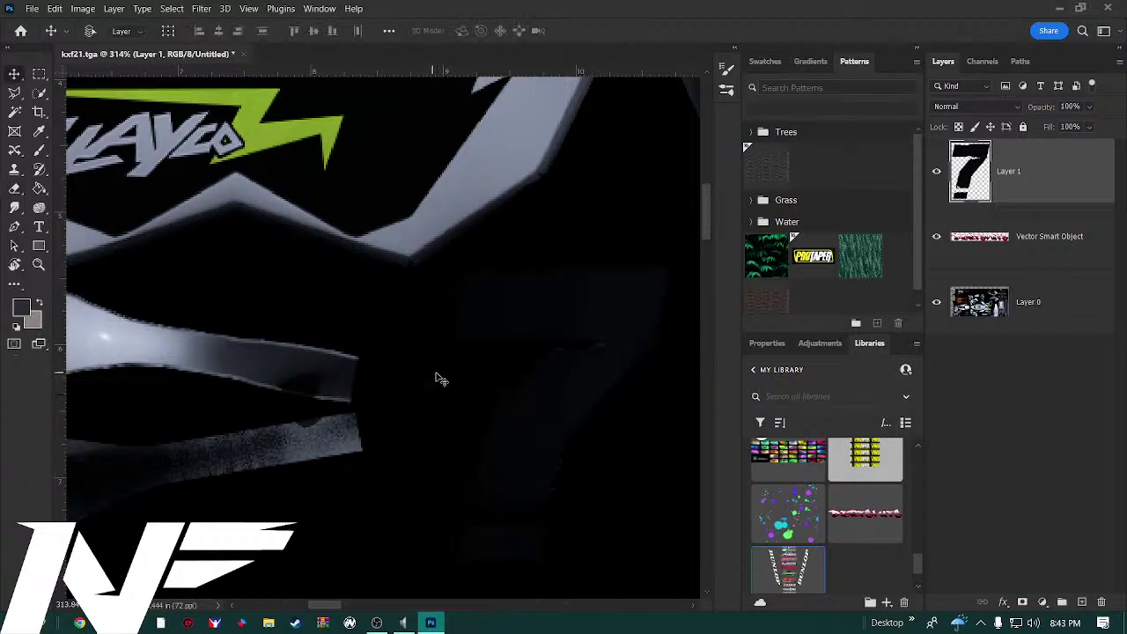
left_click_drag(533, 438, 381, 389)
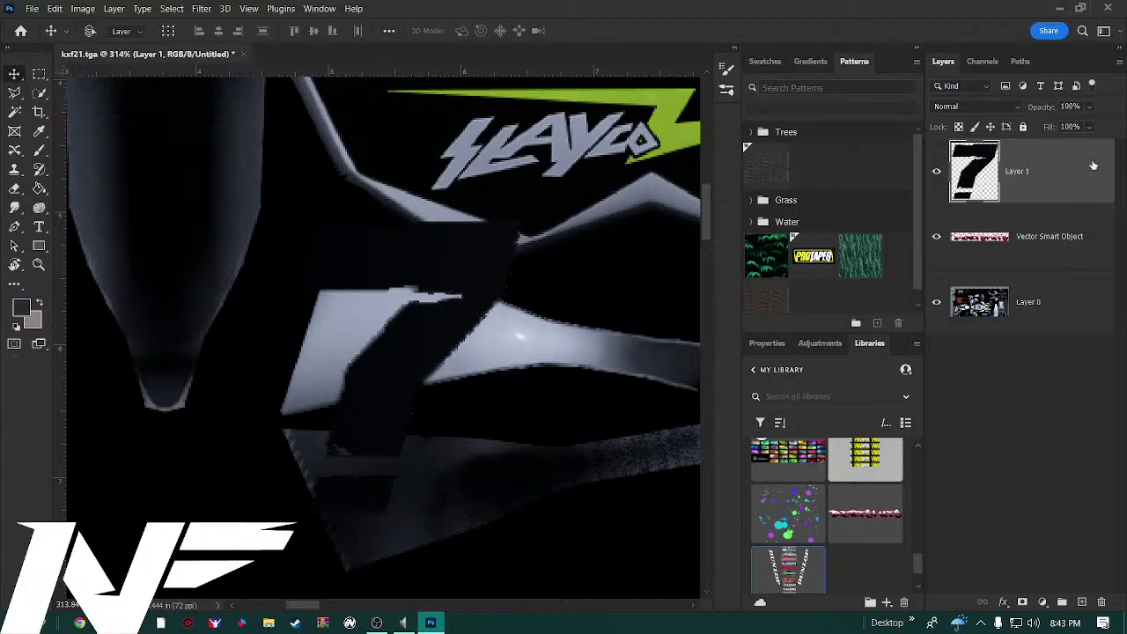
left_click_drag(502, 310, 507, 295)
key("ctrl+t")
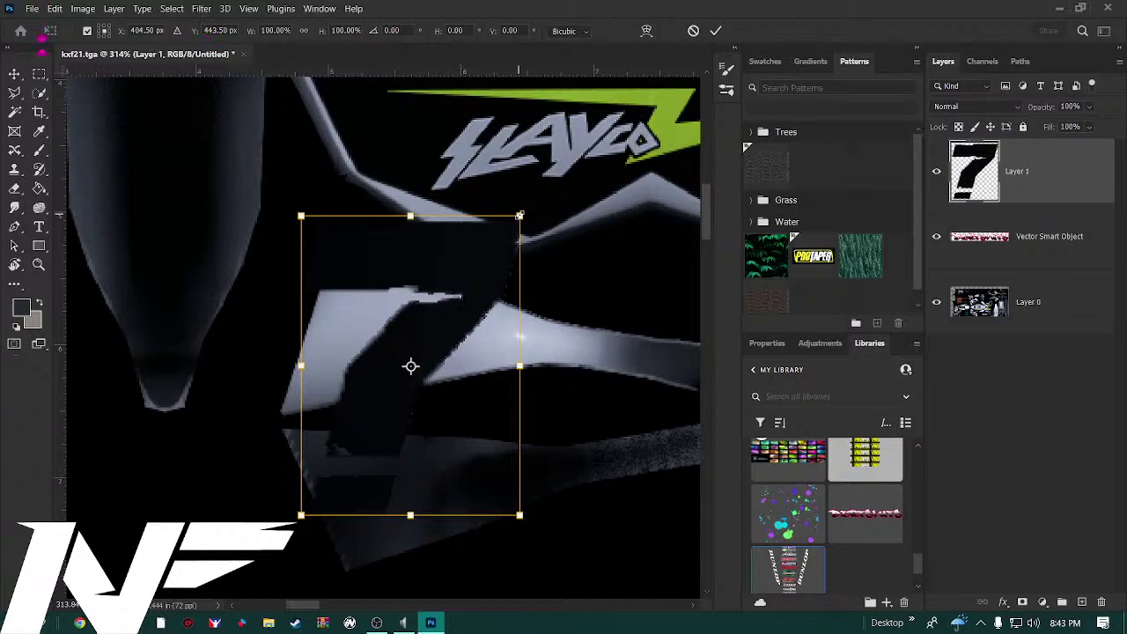
Try stretching the 7 out of proportion by its upper corner, and undo the scaling
left_click_drag(521, 215, 565, 235)
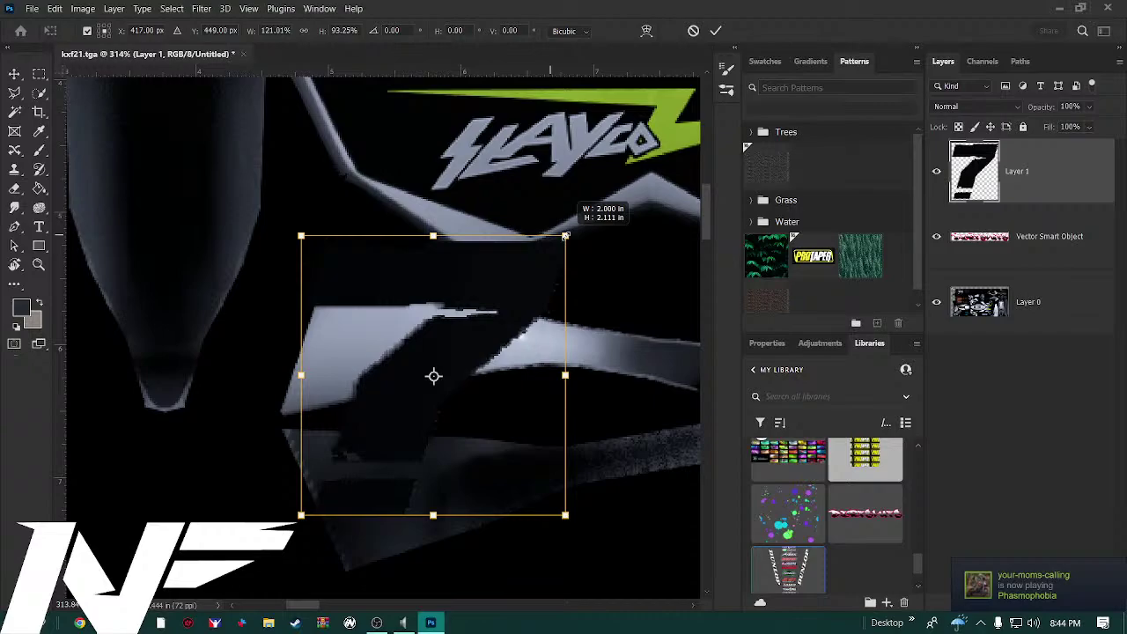
left_click_drag(565, 235, 499, 242)
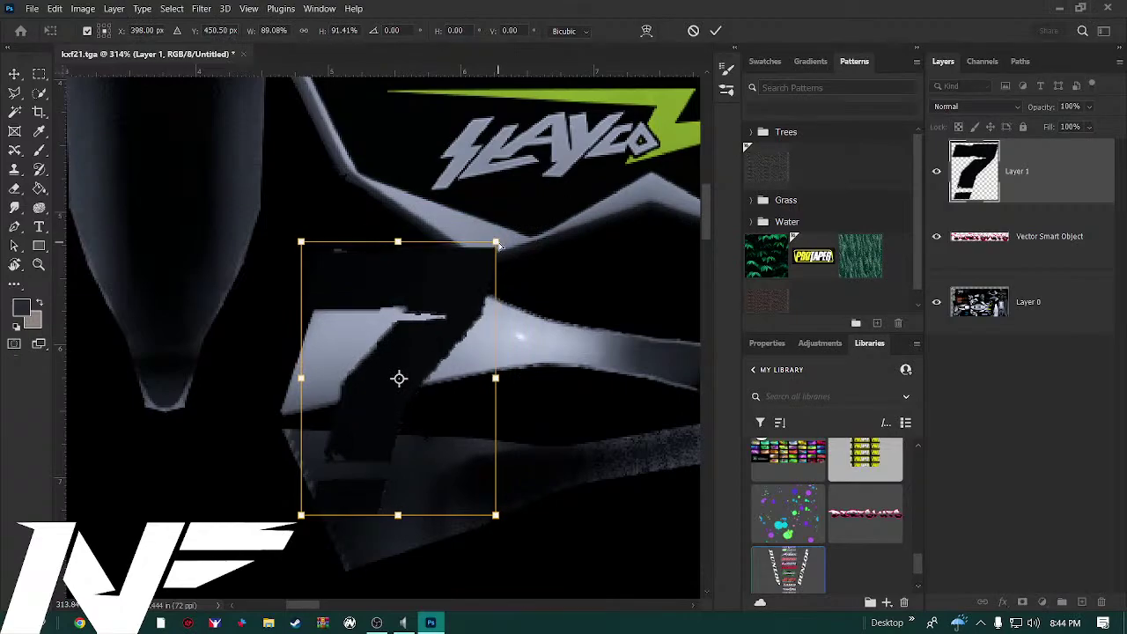
key("ctrl+z")
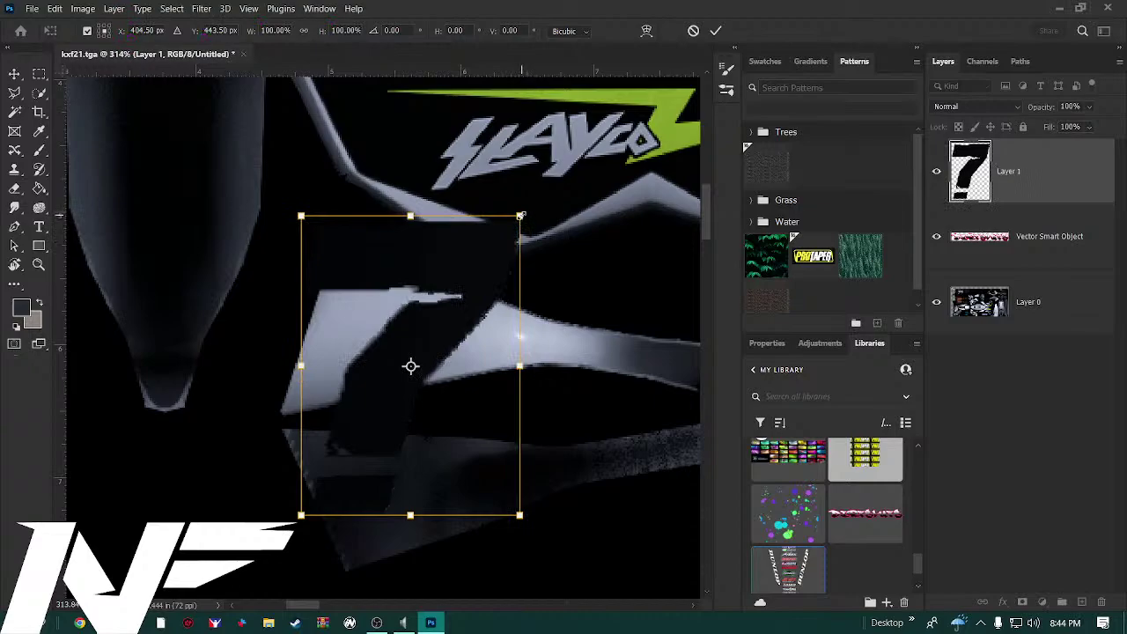
Scale the 7 proportionally to about 34%, place it on the wide end of the light grey panel, apply the transform and reactivate Layer 1
left_click_drag(520, 215, 349, 347)
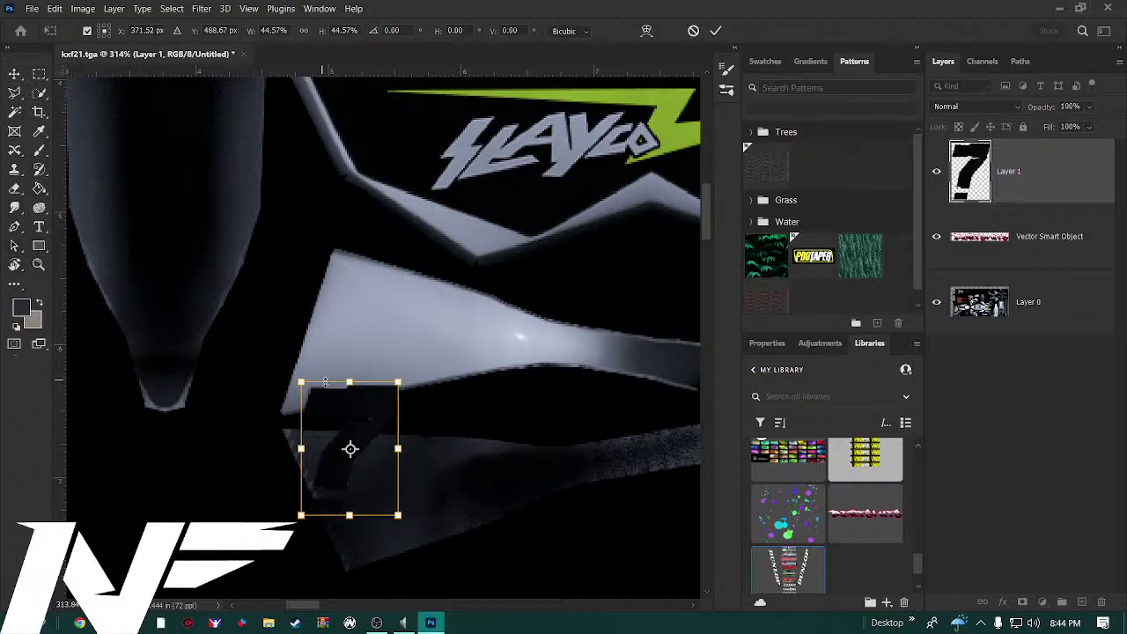
left_click_drag(366, 410, 401, 288)
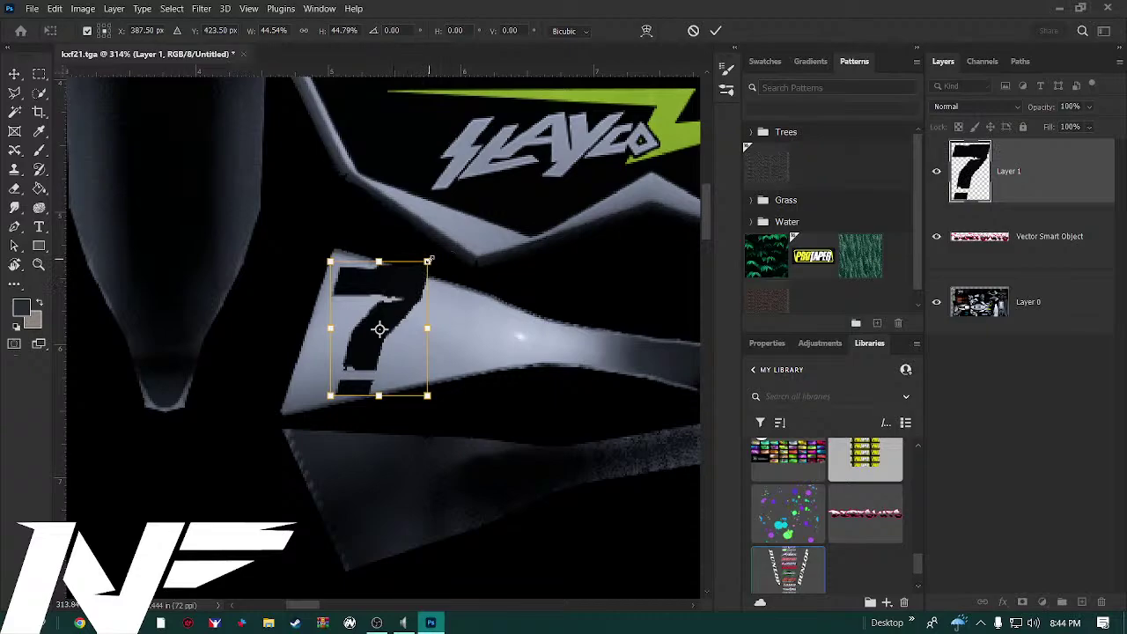
left_click_drag(428, 261, 398, 314)
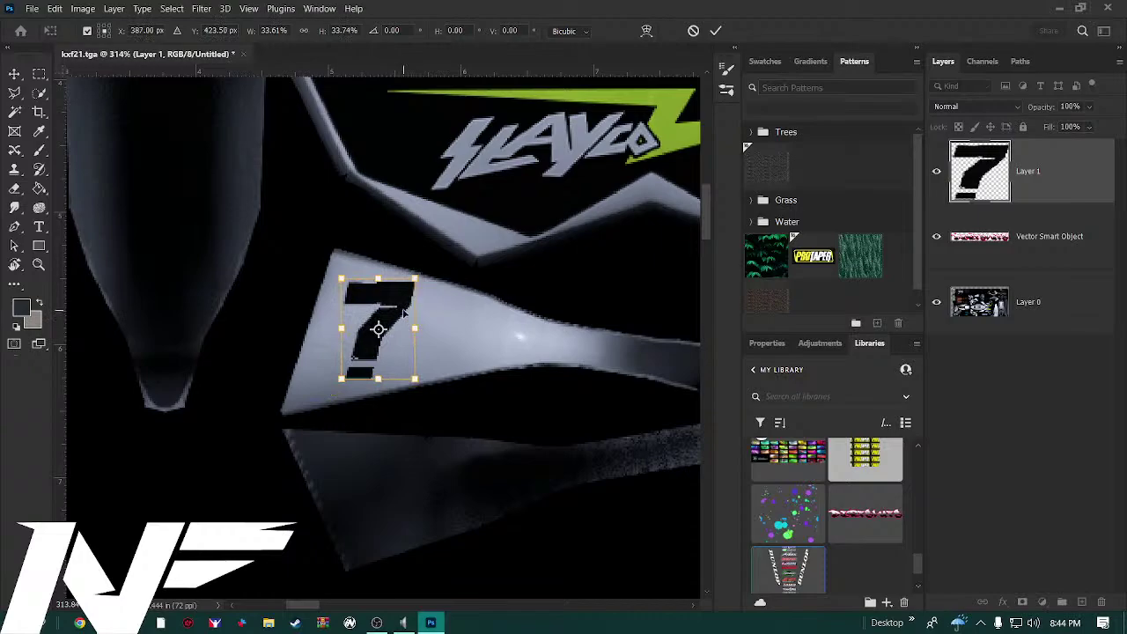
right_click(402, 311)
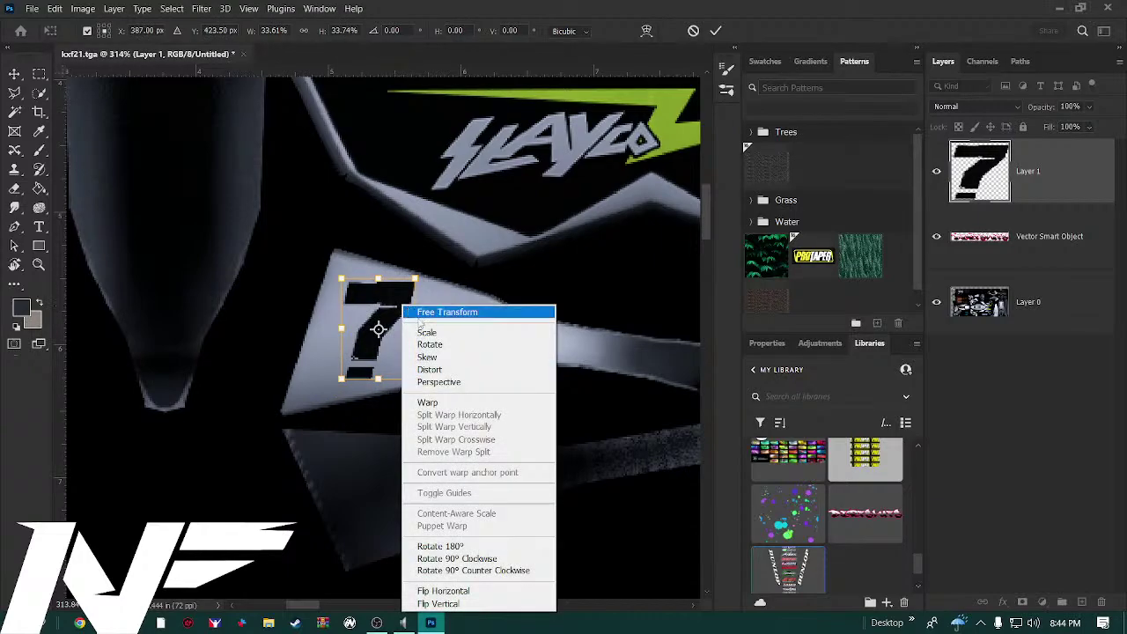
left_click(1072, 251)
left_click(1075, 247)
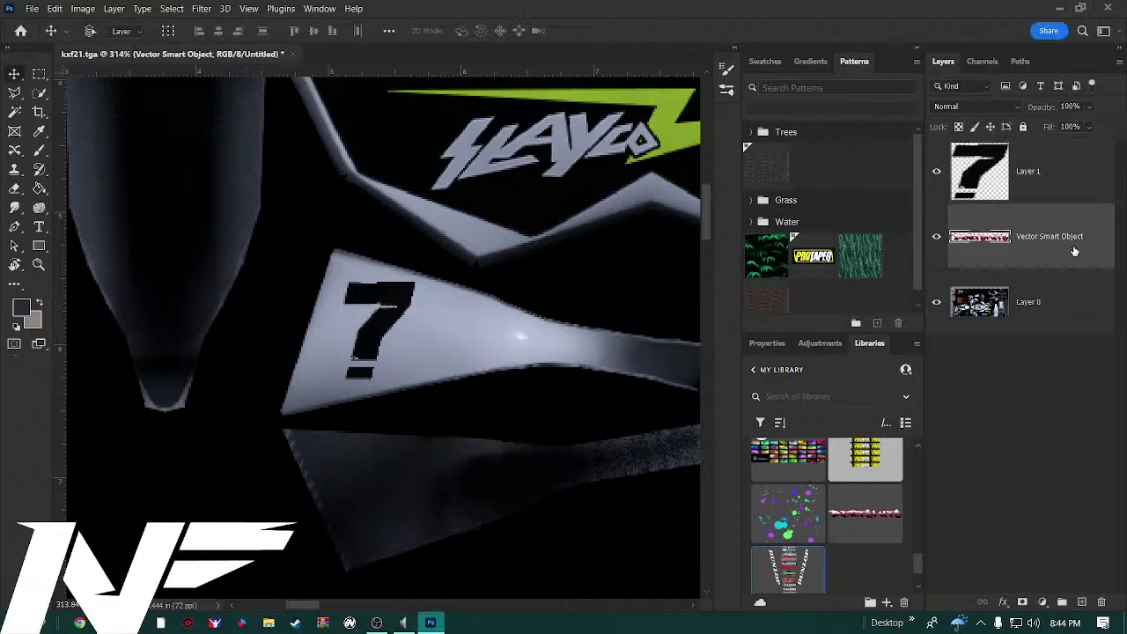
left_click(1073, 191)
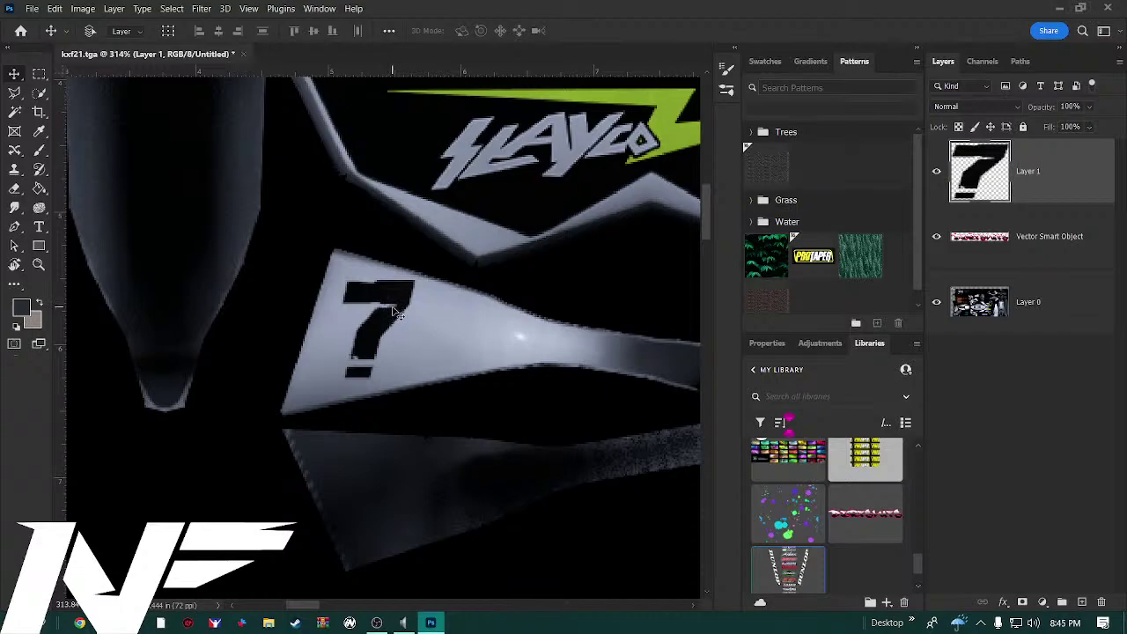
scroll(396, 312, "up", 5)
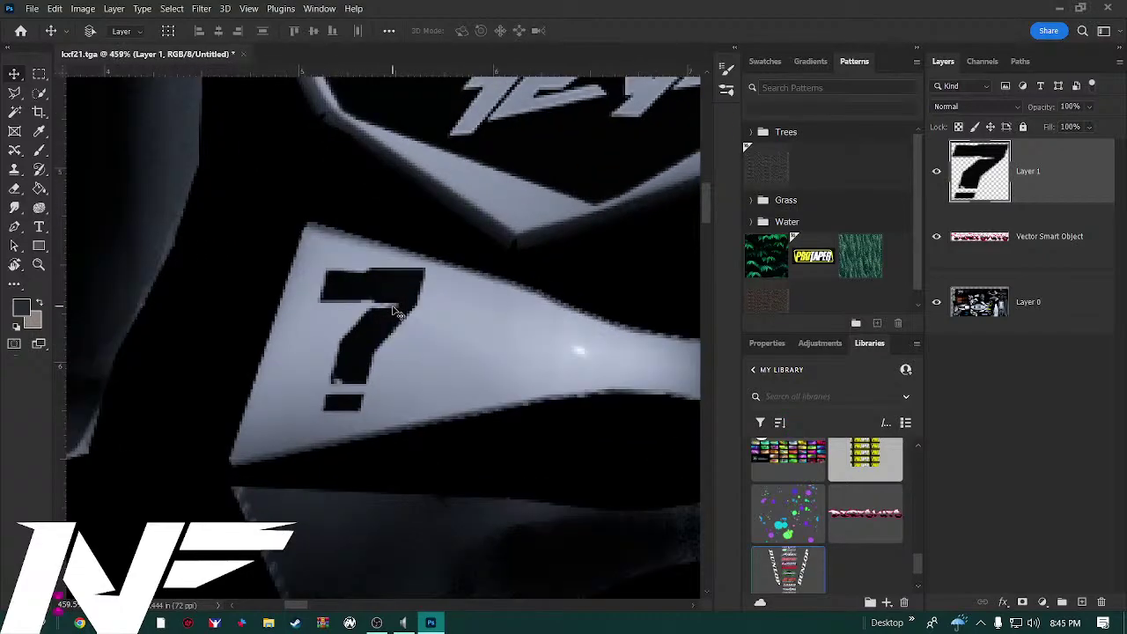
Sample the 7's black with the Eyedropper and brush it over the uneven upper edge of the top bar
scroll(398, 310, "up", 1)
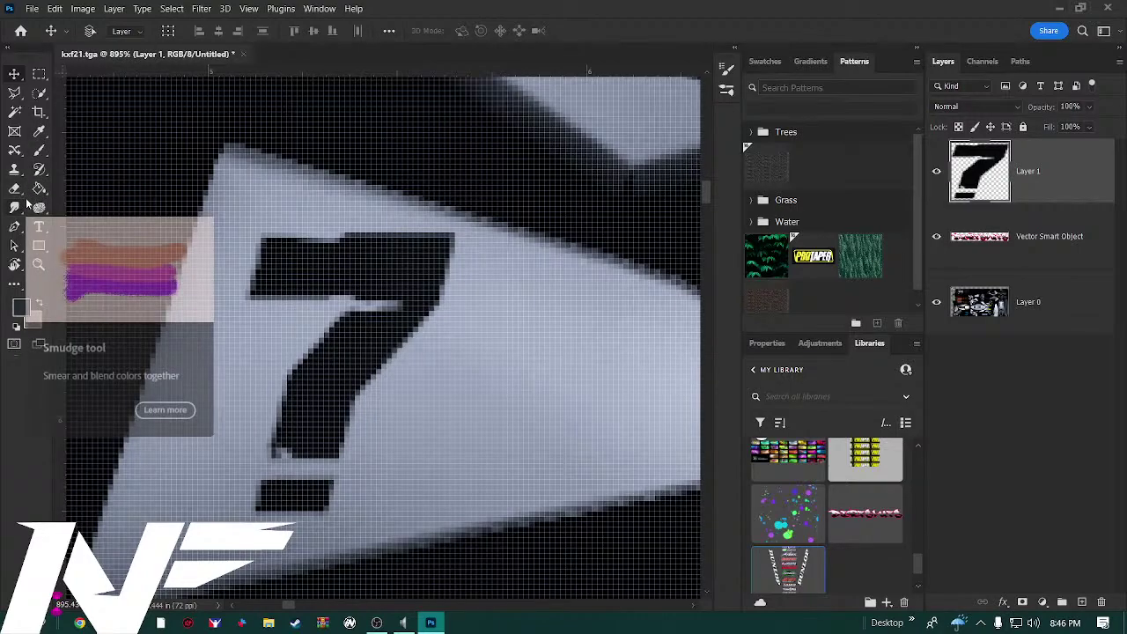
key("b")
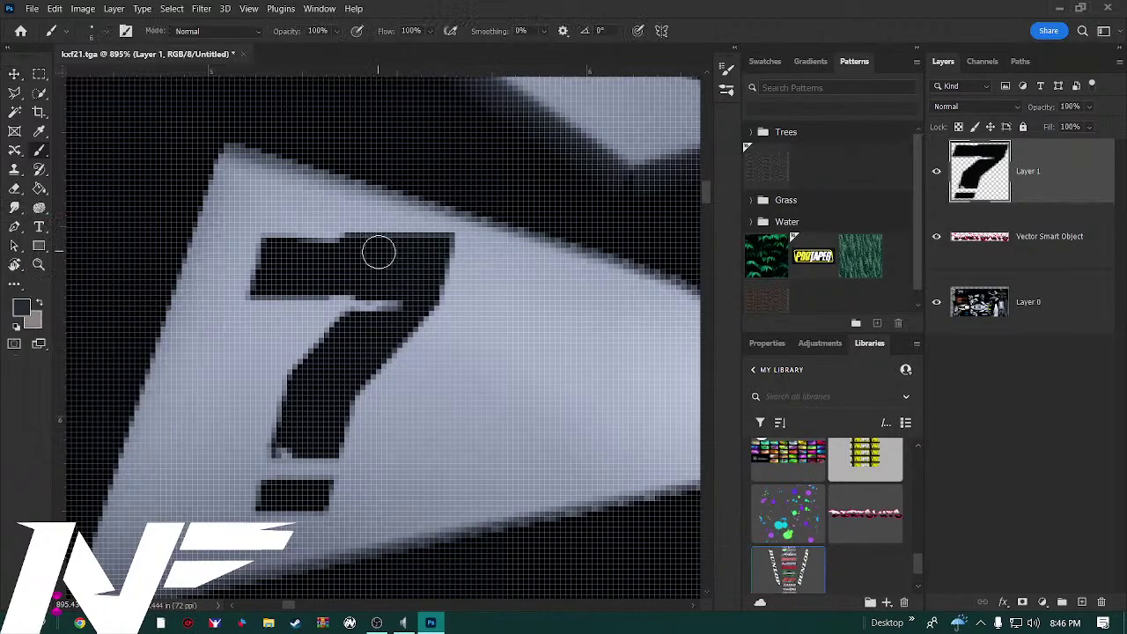
key("i")
left_click(378, 254)
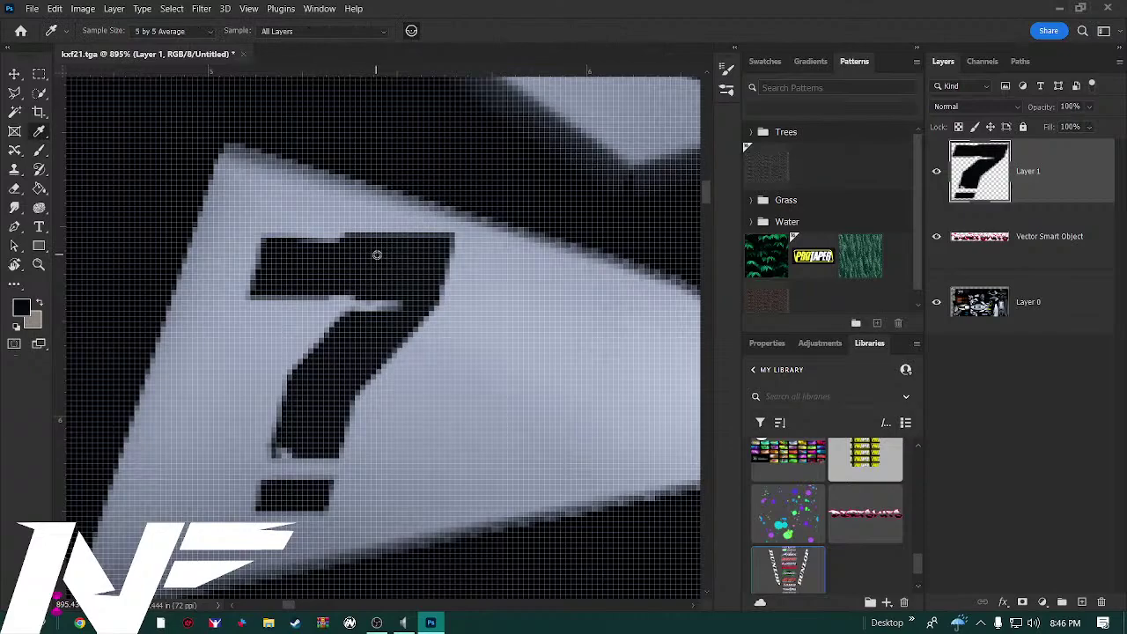
key("b")
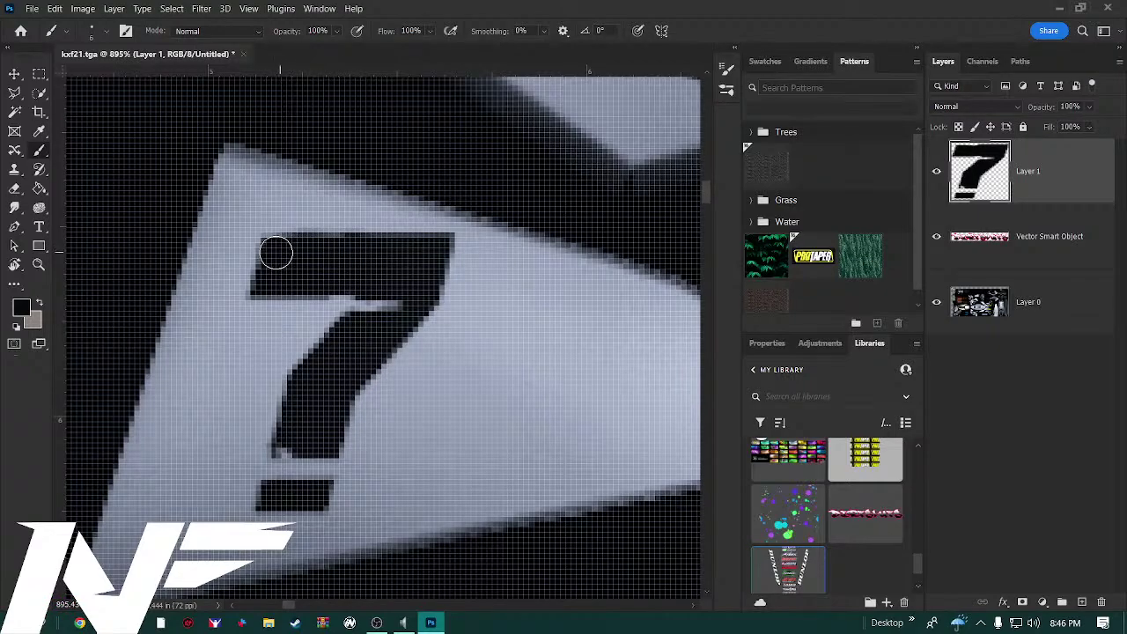
left_click(277, 252)
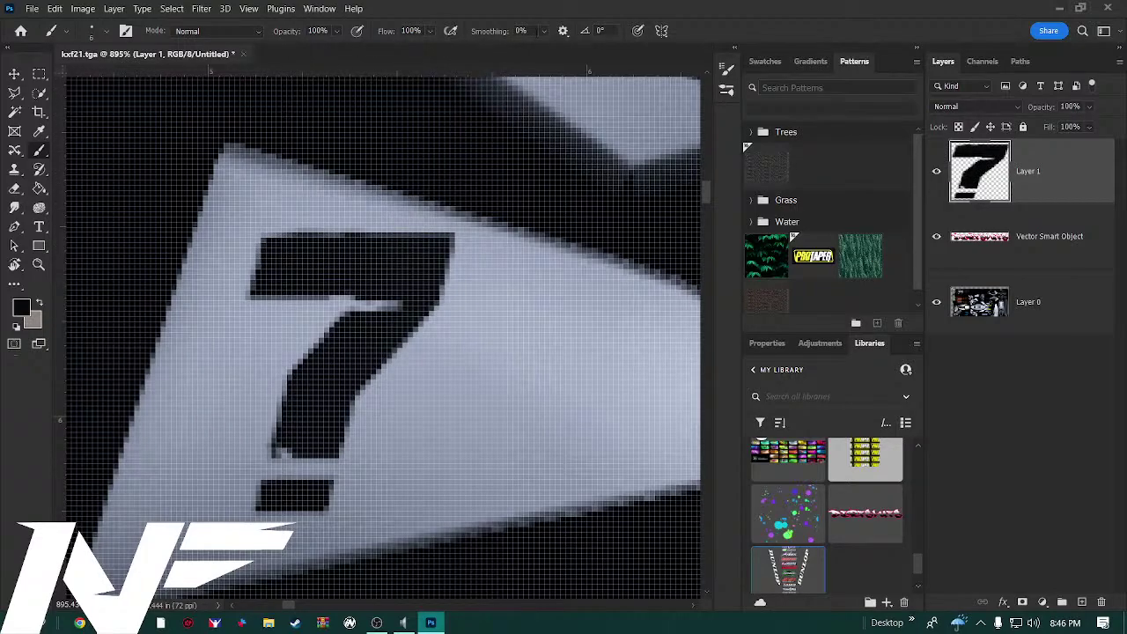
Set the Brush smoothing to 62% and flow to 72%, and paint along the 7's top bar
left_click_drag(543, 32, 587, 53)
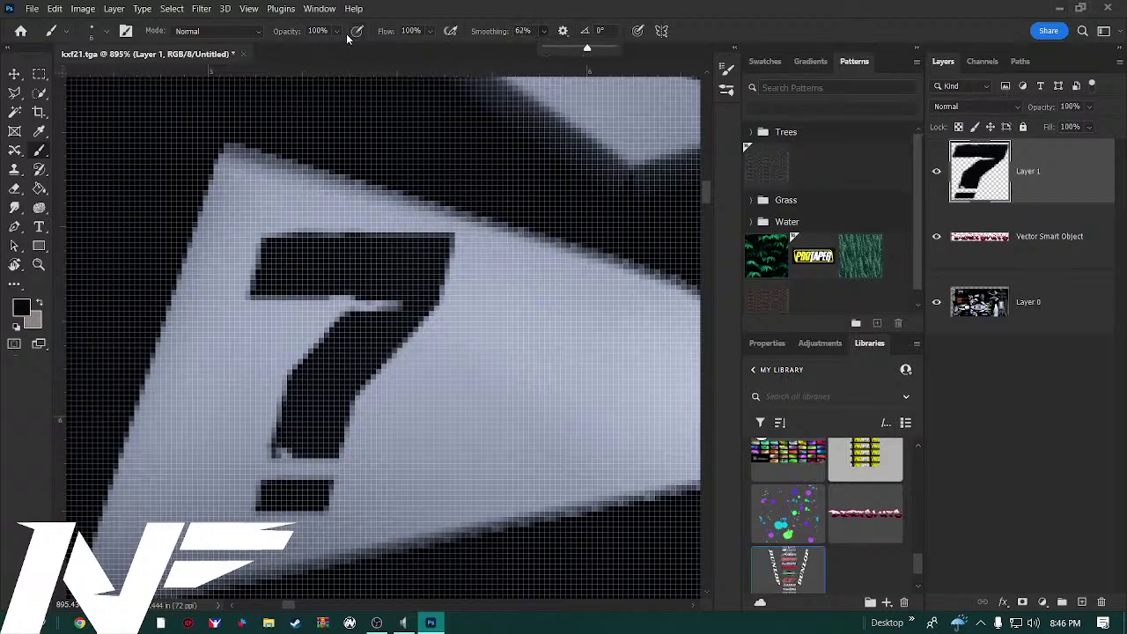
left_click(430, 32)
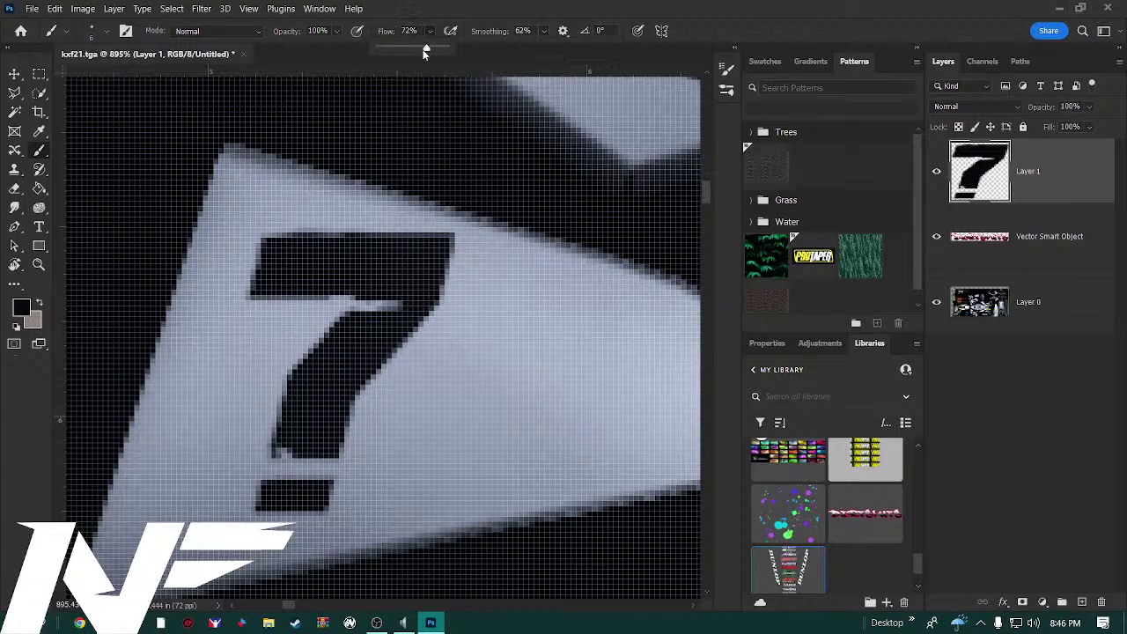
left_click(421, 253)
mouse_move(406, 254)
left_mouse_down()
mouse_move(269, 250)
mouse_move(299, 261)
mouse_move(266, 247)
mouse_move(318, 278)
mouse_move(273, 283)
mouse_move(420, 278)
mouse_move(302, 277)
mouse_move(400, 274)
mouse_move(313, 275)
left_mouse_up()
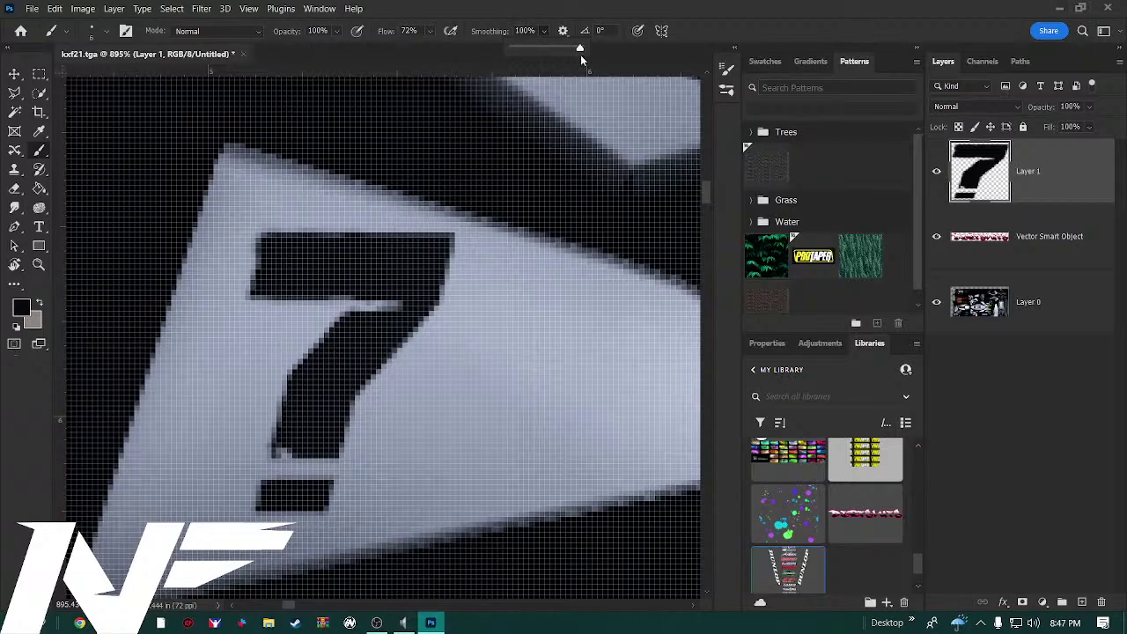
Return the Brush flow to 100% and paint over the ragged lower corner and side edges of the 7's stem
left_click(430, 31)
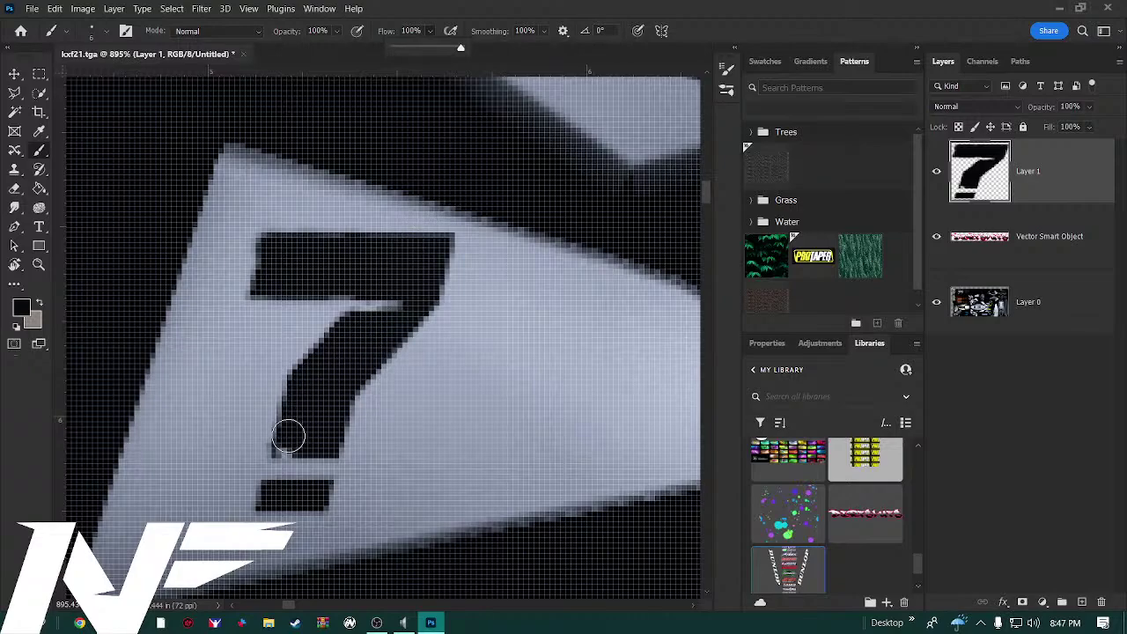
left_click(286, 442)
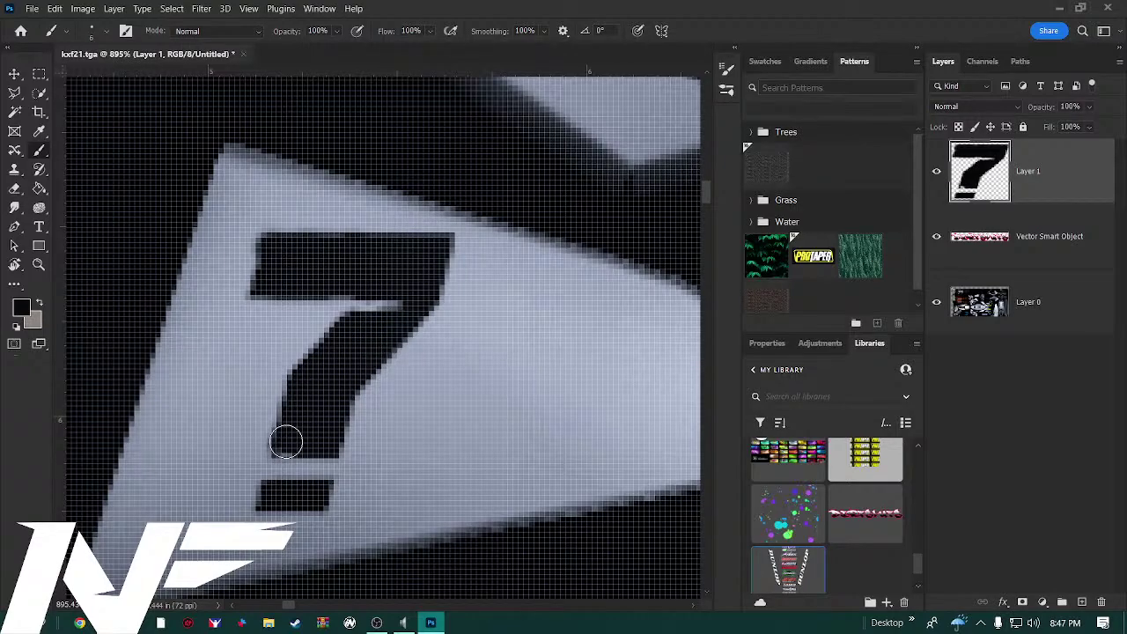
left_click_drag(283, 444, 342, 427)
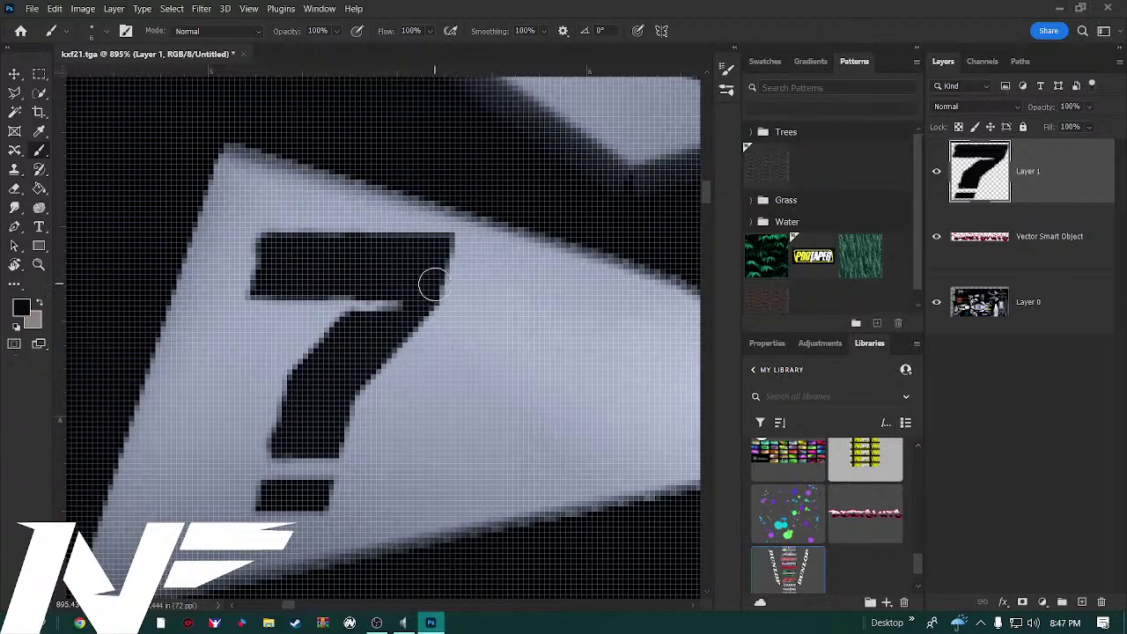
mouse_move(431, 286)
left_mouse_down()
mouse_move(375, 344)
mouse_move(345, 395)
mouse_move(342, 431)
left_mouse_up()
Erase the grey fringe pixels between the 7's stem and its lower block with a 1 px Eraser
scroll(315, 490, "up", 2)
scroll(319, 497, "up", 5)
key("e")
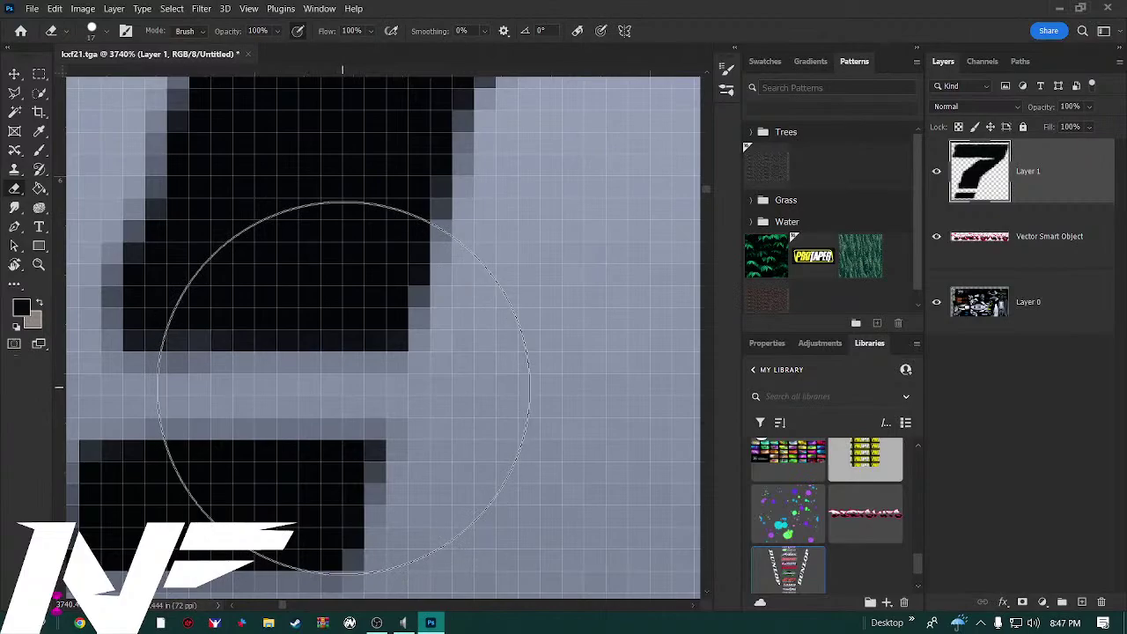
right_click(347, 345)
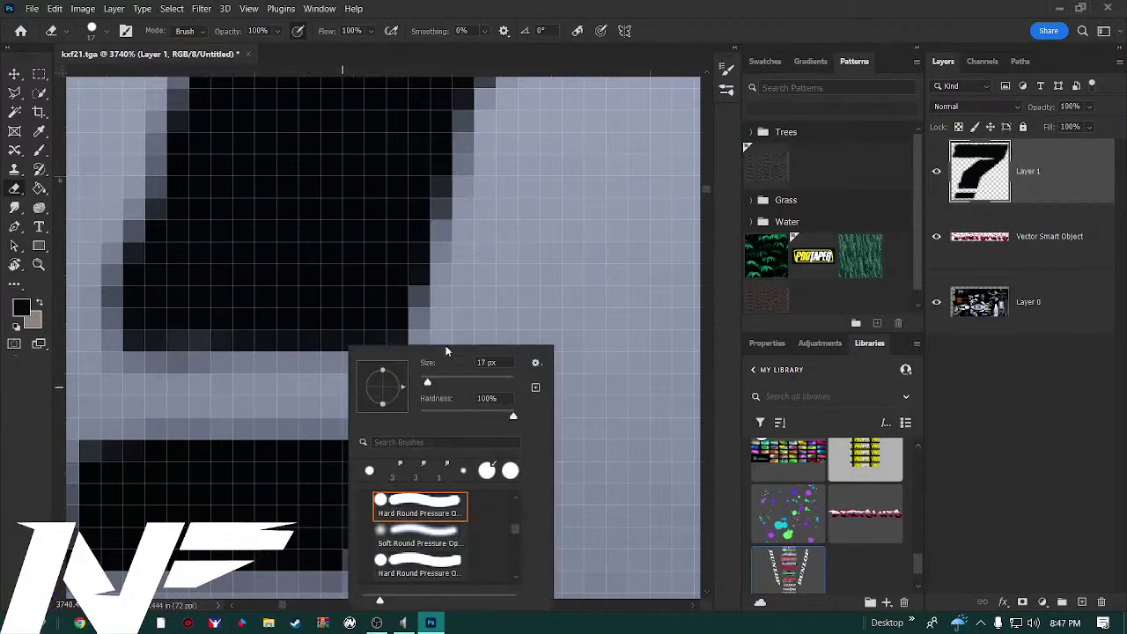
left_click_drag(428, 387, 419, 386)
key("Return")
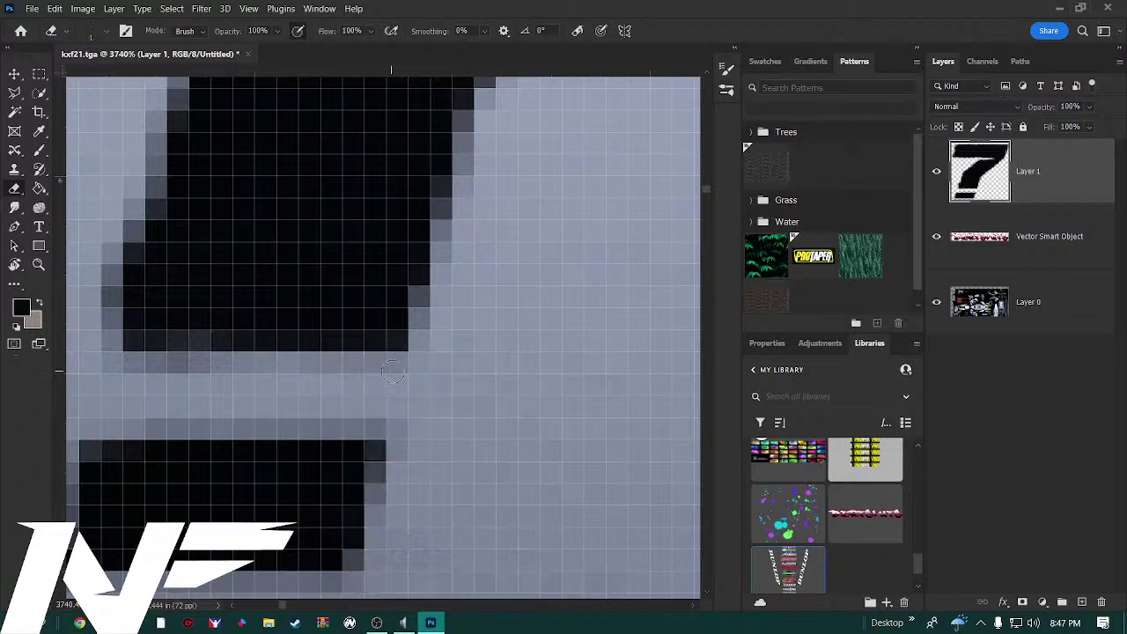
left_click_drag(295, 374, 104, 372)
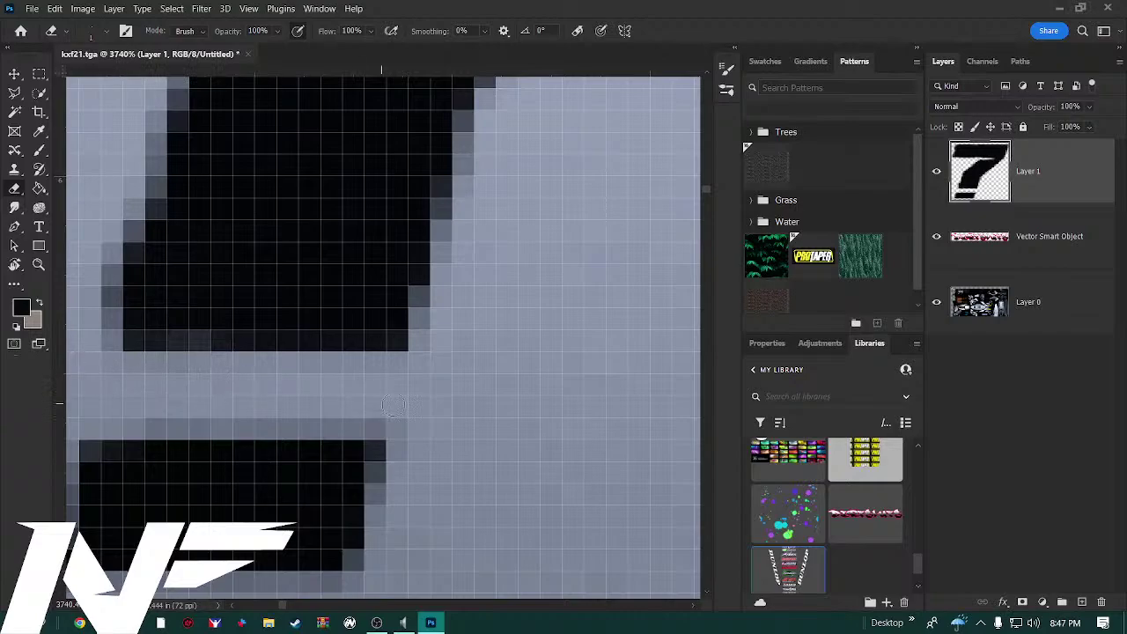
left_click_drag(421, 423, 94, 425)
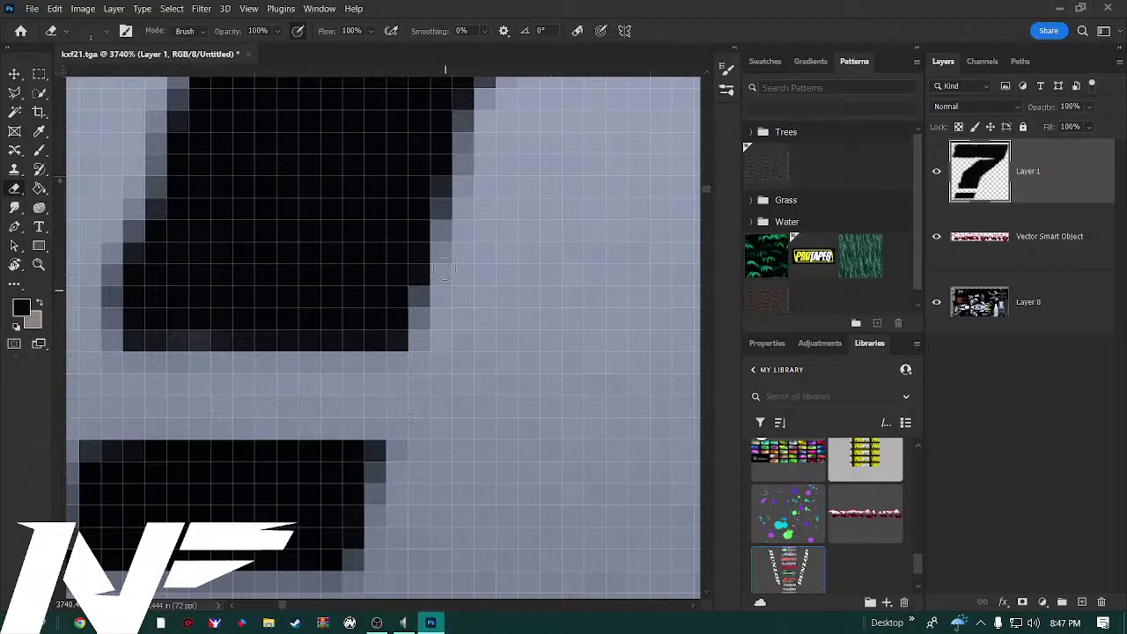
Enlarge the Eraser to 3 px and clean the gap above the lower block plus the block's left and bottom edges
left_click(107, 32)
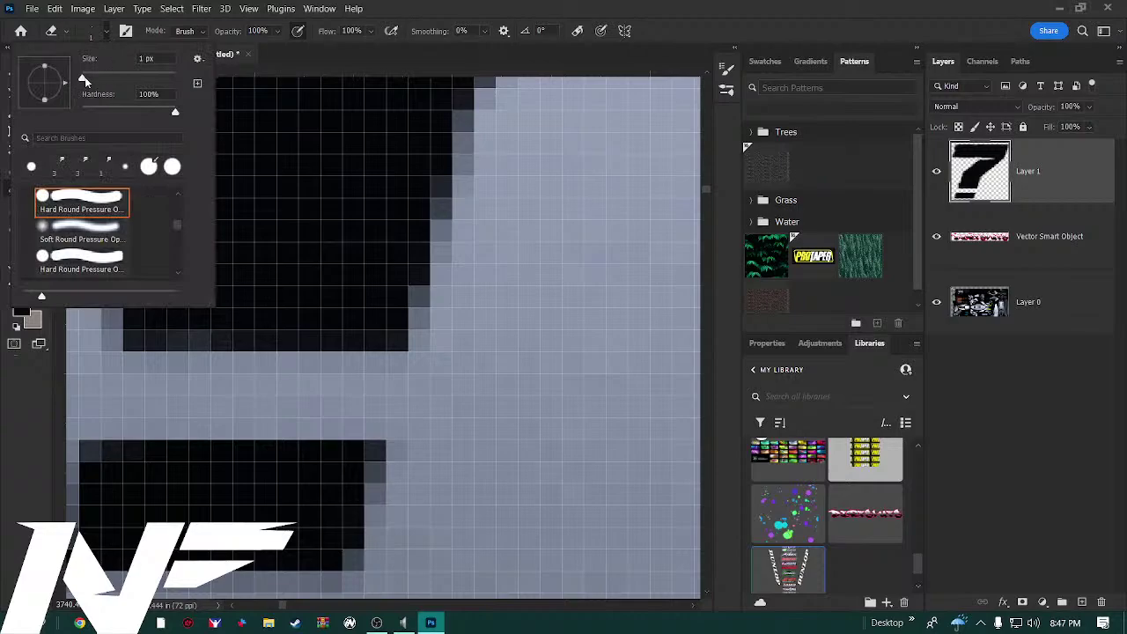
left_click_drag(84, 76, 87, 77)
left_click_drag(84, 76, 82, 77)
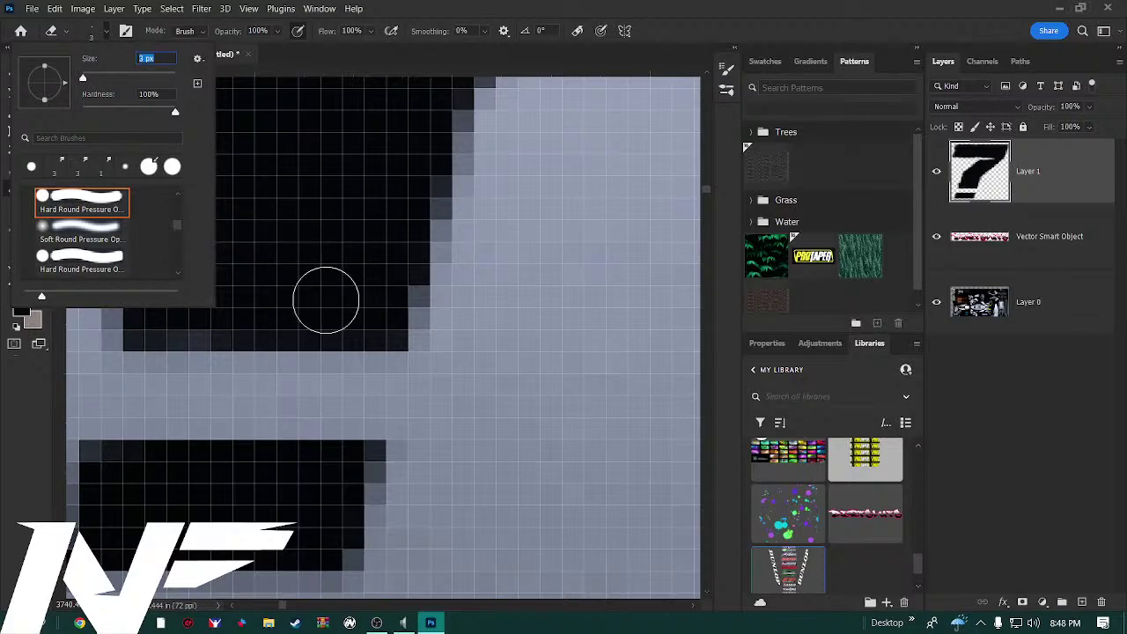
left_click(400, 397)
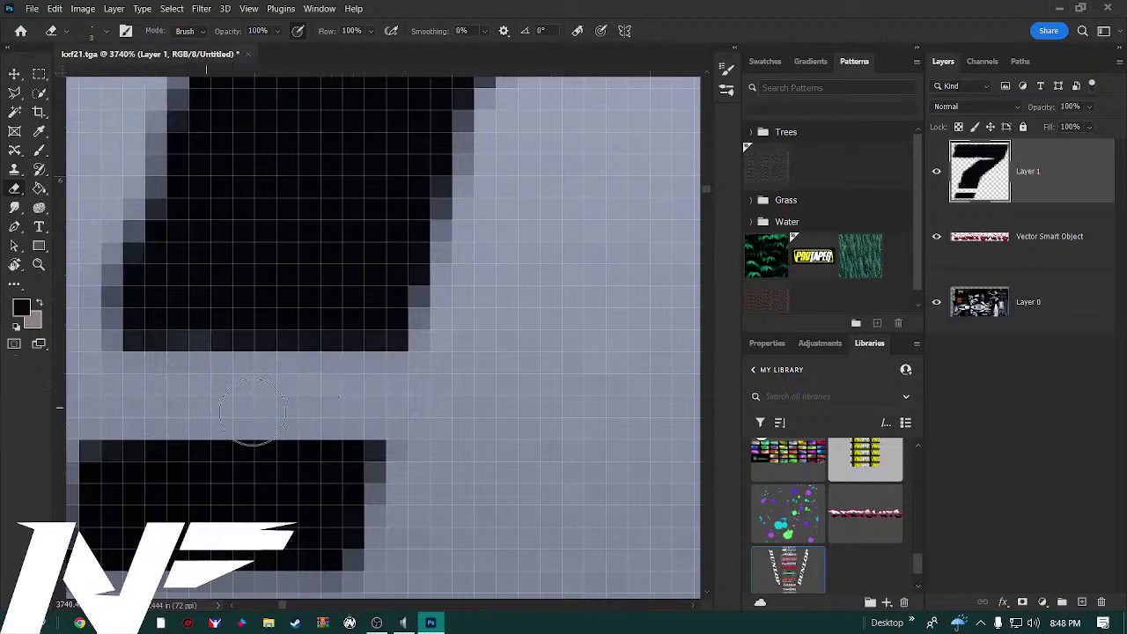
mouse_move(458, 433)
left_mouse_down()
mouse_move(478, 420)
mouse_move(575, 266)
mouse_move(520, 292)
mouse_move(458, 394)
mouse_move(491, 388)
mouse_move(496, 269)
mouse_move(507, 273)
mouse_move(441, 388)
left_mouse_up()
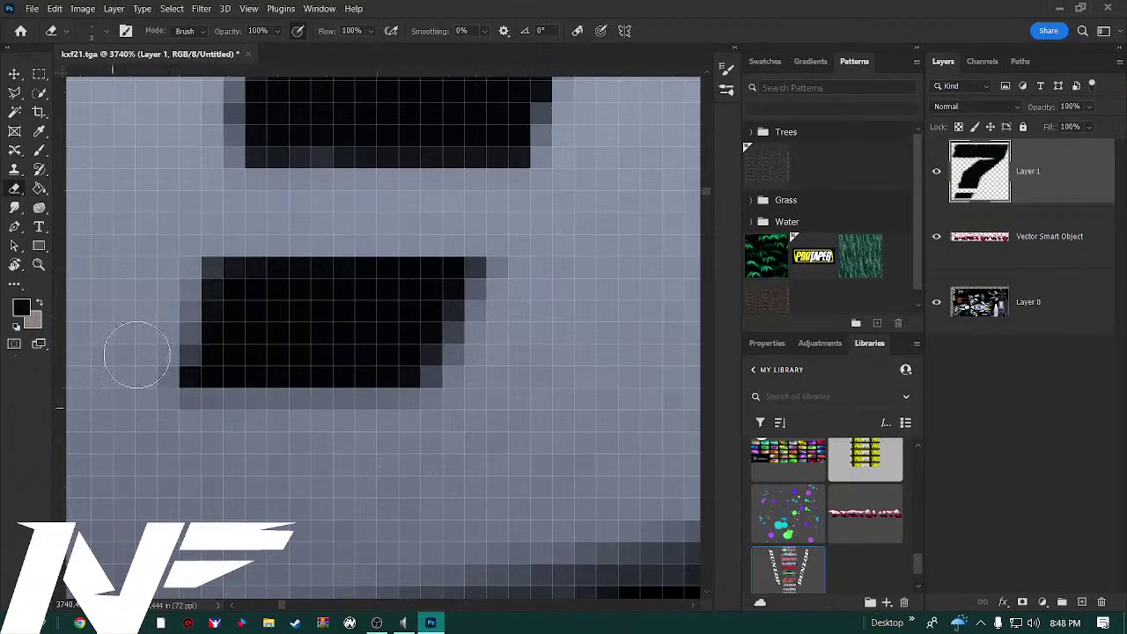
mouse_move(138, 352)
left_mouse_down()
mouse_move(179, 235)
mouse_move(138, 377)
left_mouse_up()
mouse_move(123, 428)
left_mouse_down()
mouse_move(455, 415)
mouse_move(346, 415)
mouse_move(84, 450)
mouse_move(367, 465)
mouse_move(155, 438)
left_mouse_up()
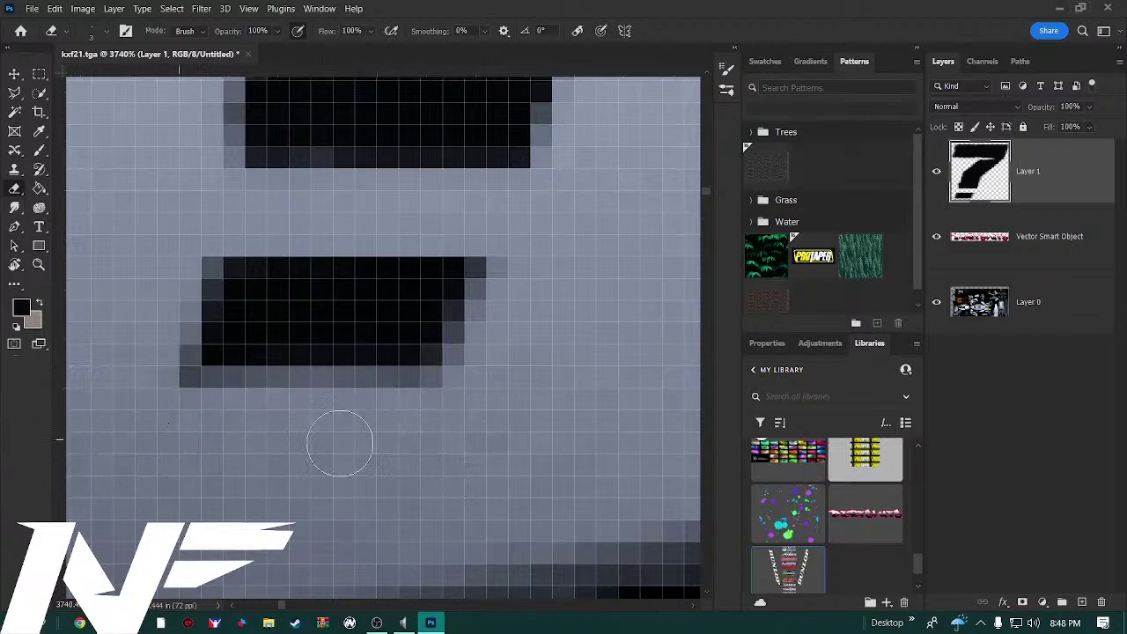
Erase the grey pixels along the right edge of the 7's stem and inside the notch beneath its top bar
left_click_drag(369, 514, 352, 621)
mouse_move(358, 308)
left_mouse_down()
mouse_move(333, 564)
mouse_move(346, 597)
left_mouse_up()
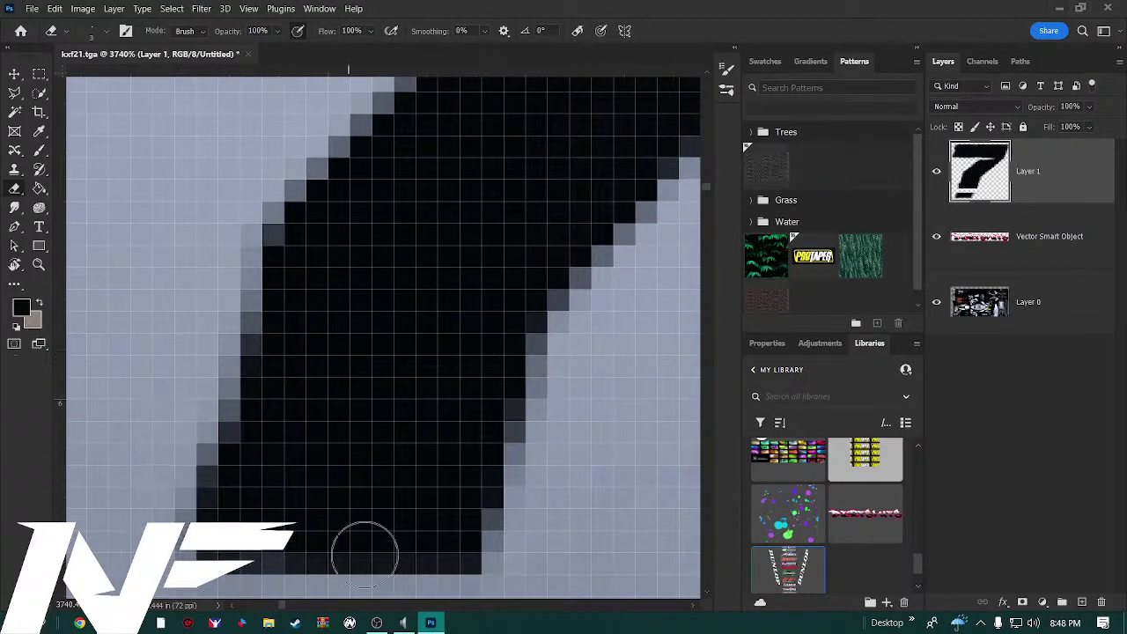
mouse_move(526, 555)
left_mouse_down()
mouse_move(533, 462)
mouse_move(576, 364)
left_mouse_up()
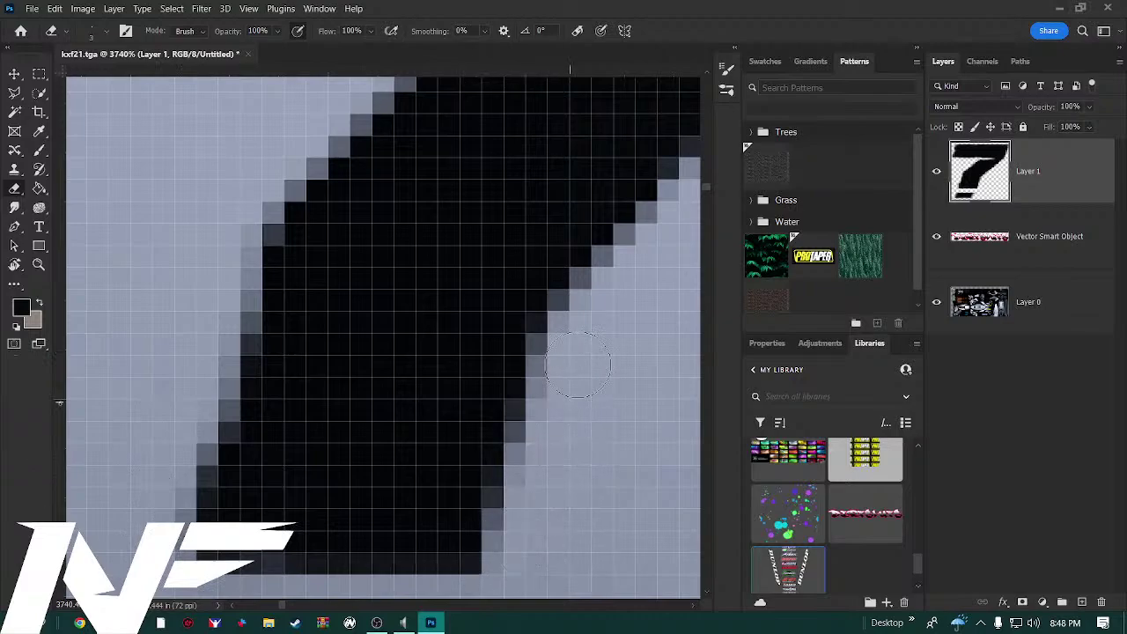
left_click_drag(431, 230, 396, 540)
mouse_move(483, 373)
left_mouse_down()
mouse_move(269, 408)
mouse_move(280, 402)
left_mouse_up()
mouse_move(468, 308)
left_mouse_down()
mouse_move(392, 294)
mouse_move(328, 308)
mouse_move(128, 299)
left_mouse_up()
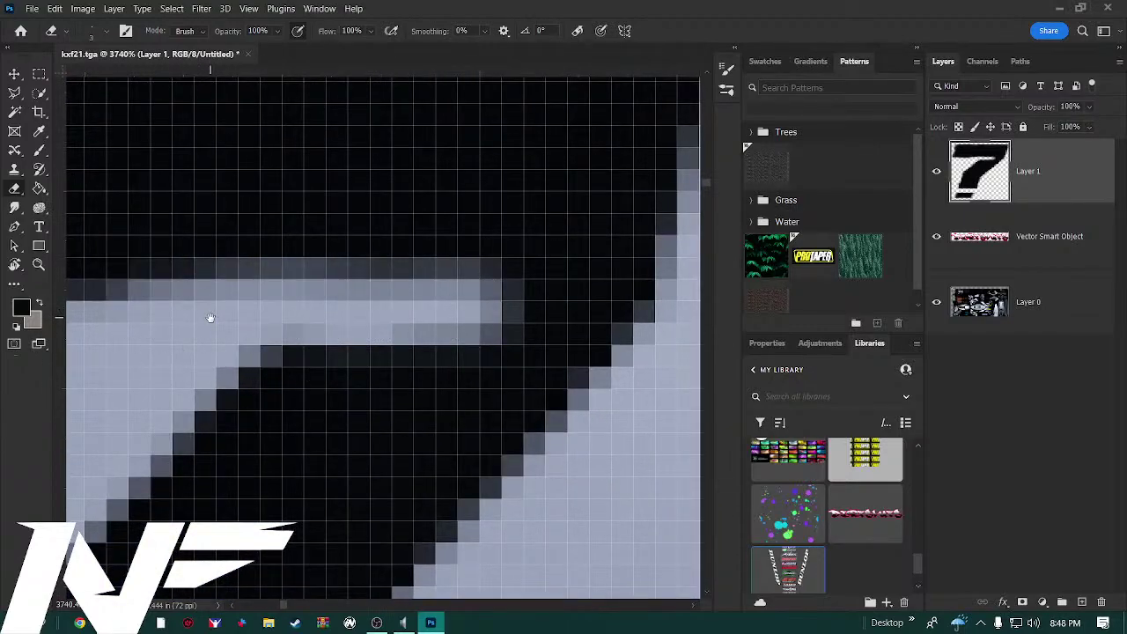
mouse_move(211, 317)
left_mouse_down()
mouse_move(497, 310)
mouse_move(463, 291)
mouse_move(128, 296)
mouse_move(139, 266)
mouse_move(224, 284)
mouse_move(194, 277)
mouse_move(635, 303)
mouse_move(370, 305)
mouse_move(555, 302)
left_mouse_up()
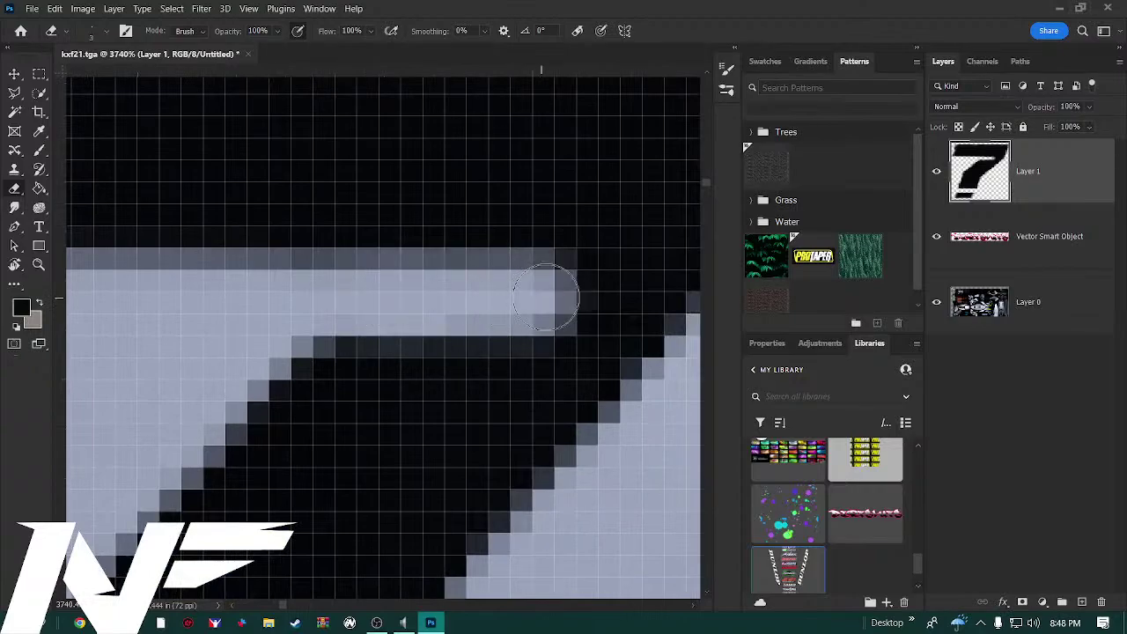
Trim the grey fringe off the right end of the 7's top bar with the 3 px Eraser
mouse_move(613, 441)
left_mouse_down()
mouse_move(357, 536)
mouse_move(327, 569)
left_mouse_up()
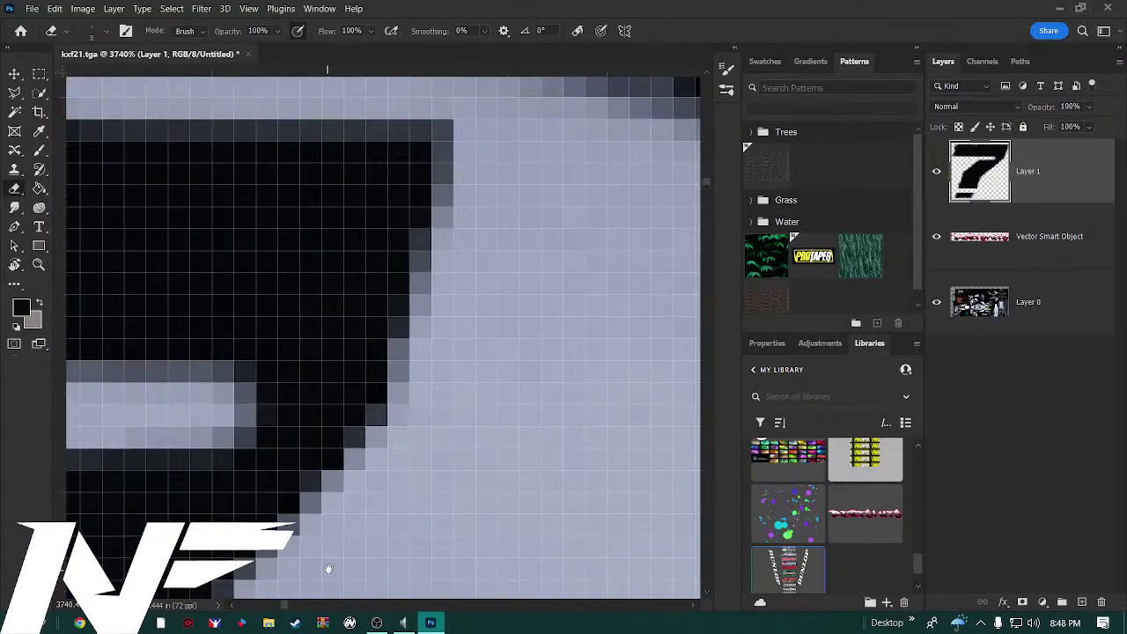
mouse_move(456, 173)
left_mouse_down()
mouse_move(471, 141)
mouse_move(434, 412)
left_mouse_up()
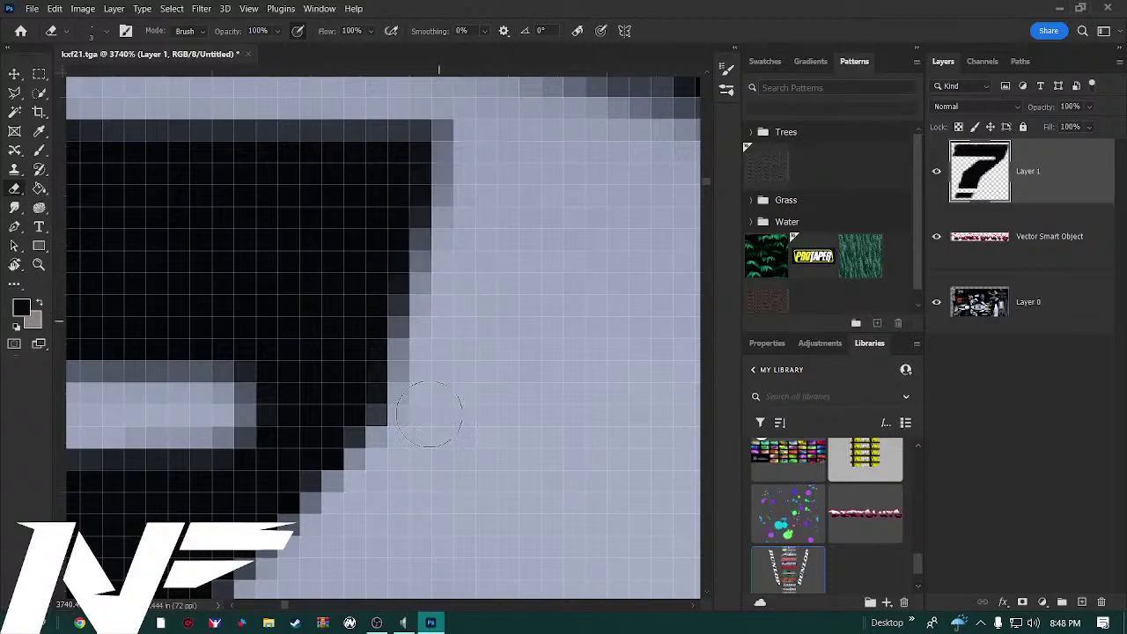
mouse_move(453, 294)
left_mouse_down()
mouse_move(458, 154)
mouse_move(440, 364)
left_mouse_up()
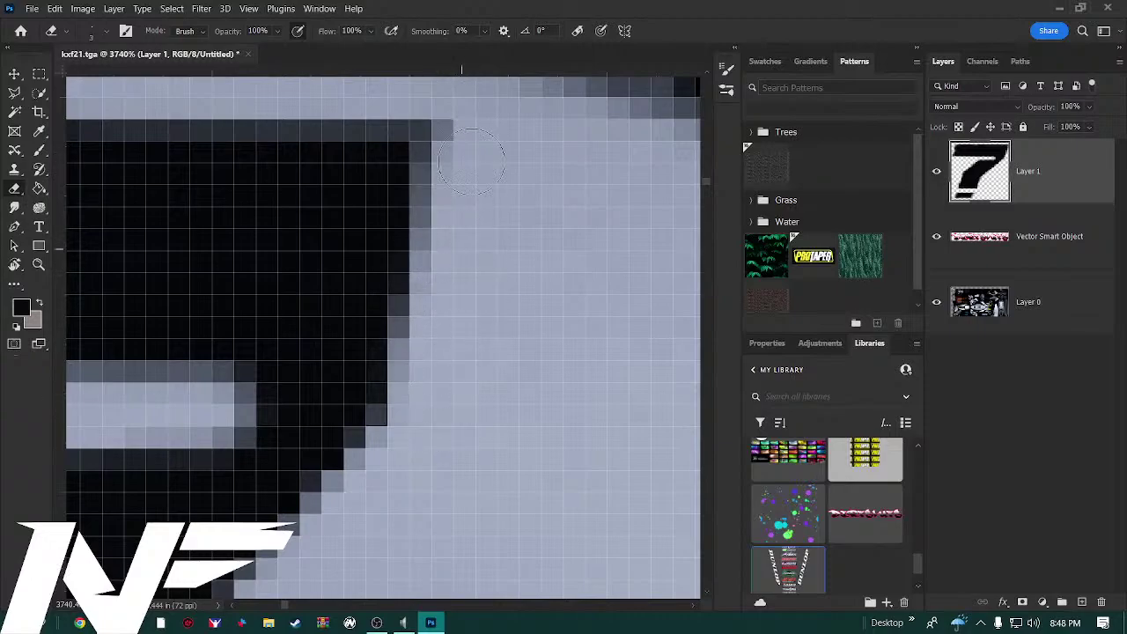
mouse_move(472, 161)
left_mouse_down()
mouse_move(432, 220)
mouse_move(453, 195)
mouse_move(415, 184)
mouse_move(456, 209)
left_mouse_up()
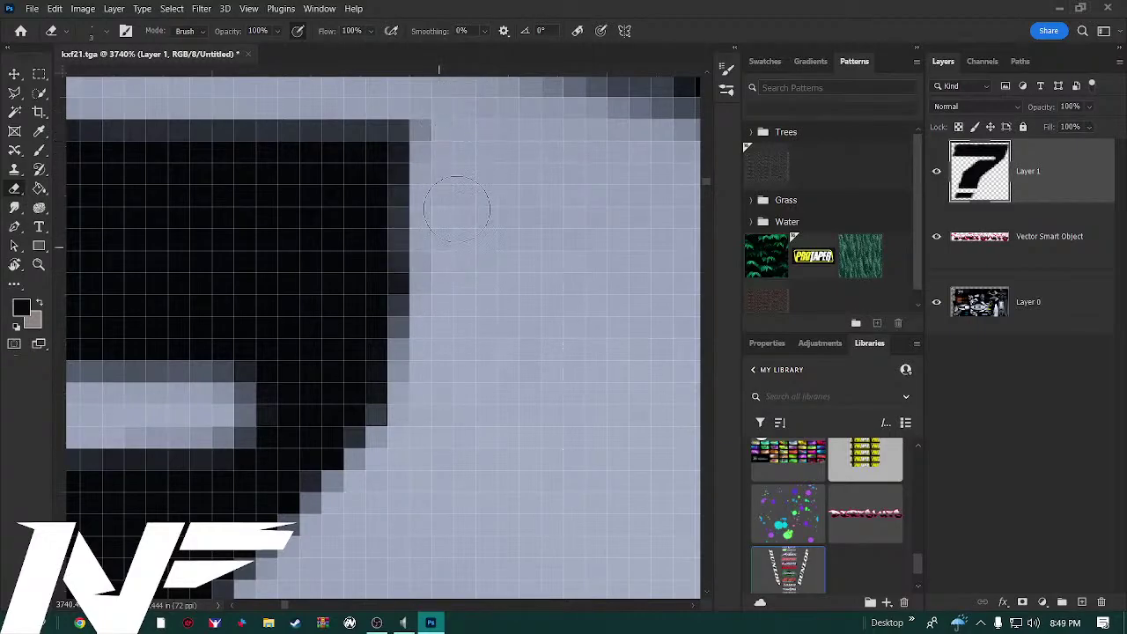
Reduce the Eraser to 1 px and erase the grey fringe along the top, left end and underside of the 7's top bar
left_click(105, 31)
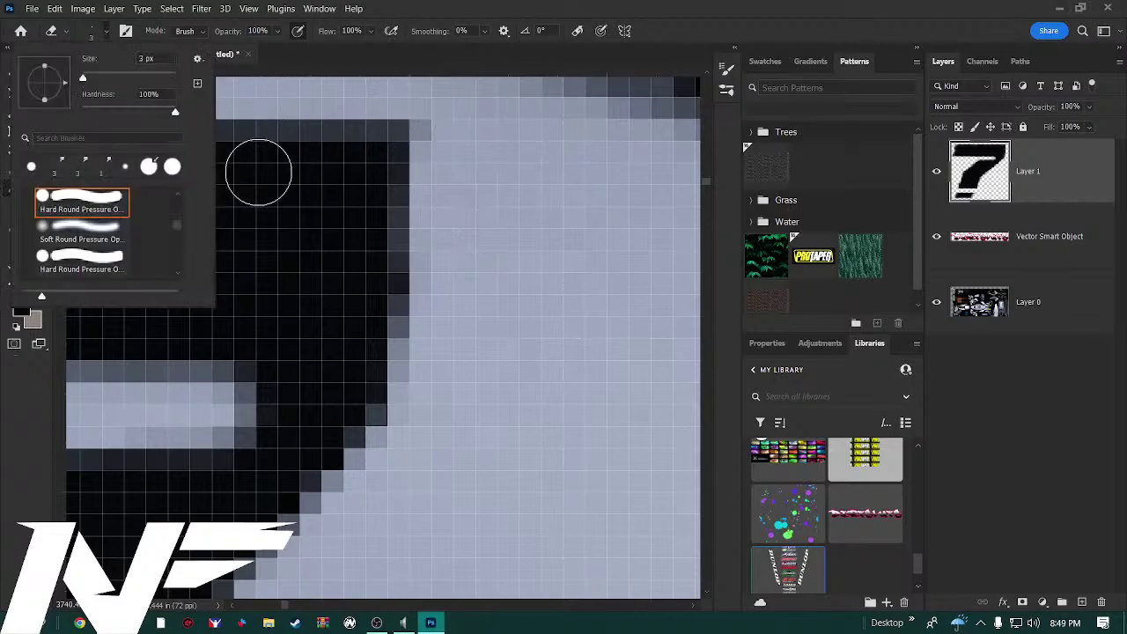
left_click_drag(99, 79, 43, 83)
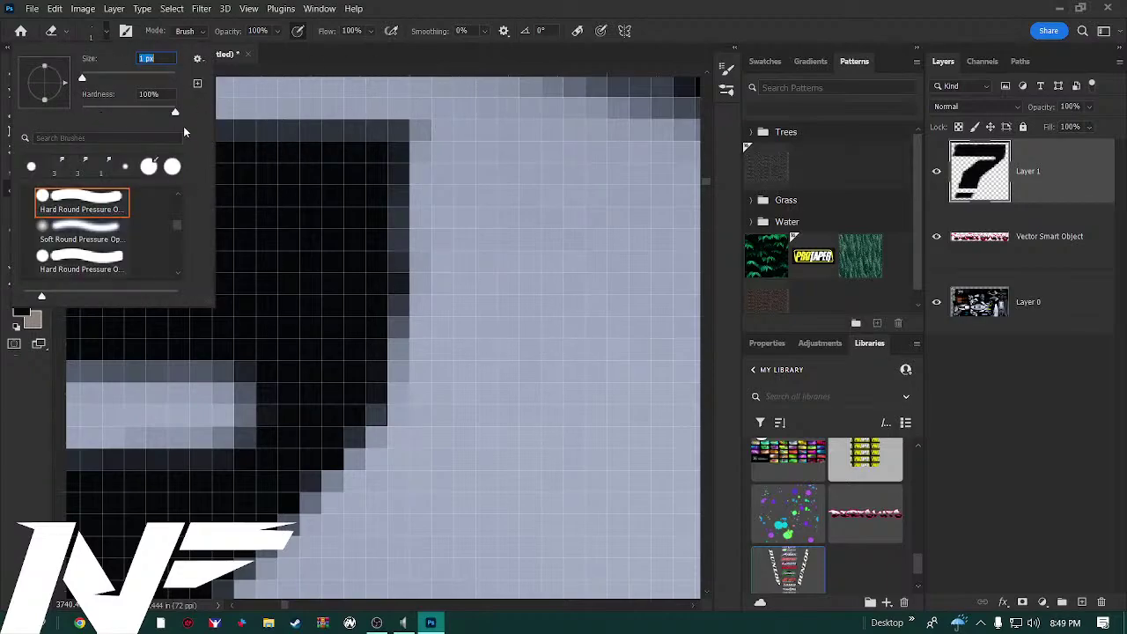
key("Return")
mouse_move(441, 131)
left_mouse_down()
mouse_move(235, 121)
mouse_move(494, 126)
mouse_move(410, 114)
mouse_move(481, 125)
mouse_move(474, 114)
mouse_move(374, 125)
mouse_move(249, 113)
mouse_move(390, 118)
mouse_move(367, 126)
mouse_move(114, 110)
mouse_move(251, 131)
mouse_move(152, 123)
mouse_move(546, 138)
mouse_move(312, 133)
mouse_move(422, 134)
left_mouse_up()
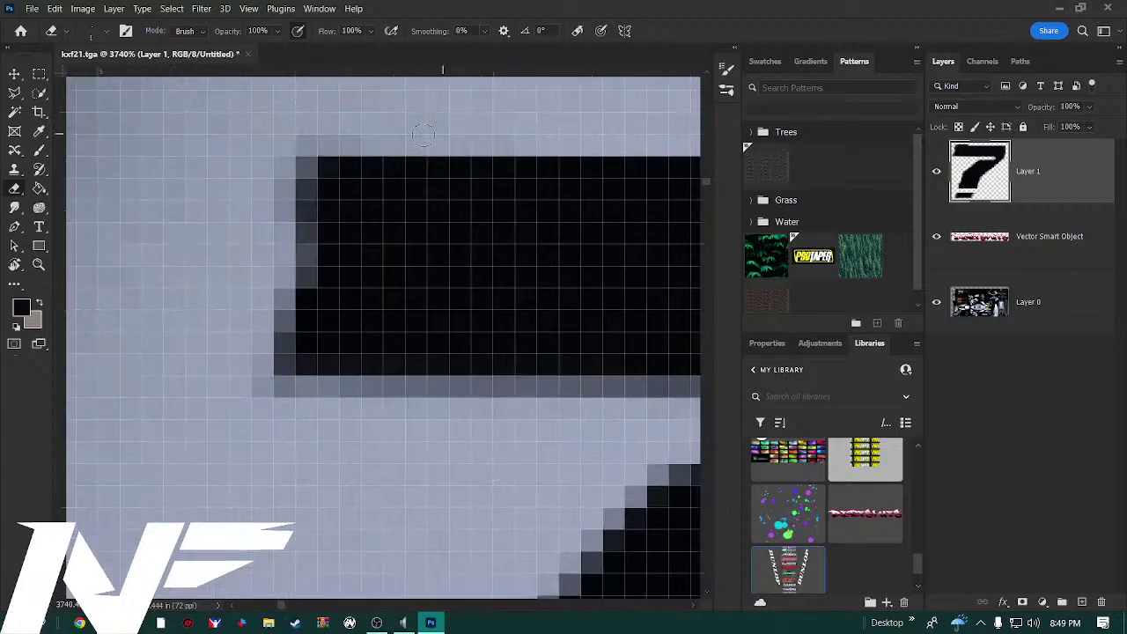
mouse_move(306, 150)
left_mouse_down()
mouse_move(292, 217)
mouse_move(306, 153)
mouse_move(317, 158)
mouse_move(333, 134)
mouse_move(291, 229)
mouse_move(319, 198)
mouse_move(244, 366)
left_mouse_up()
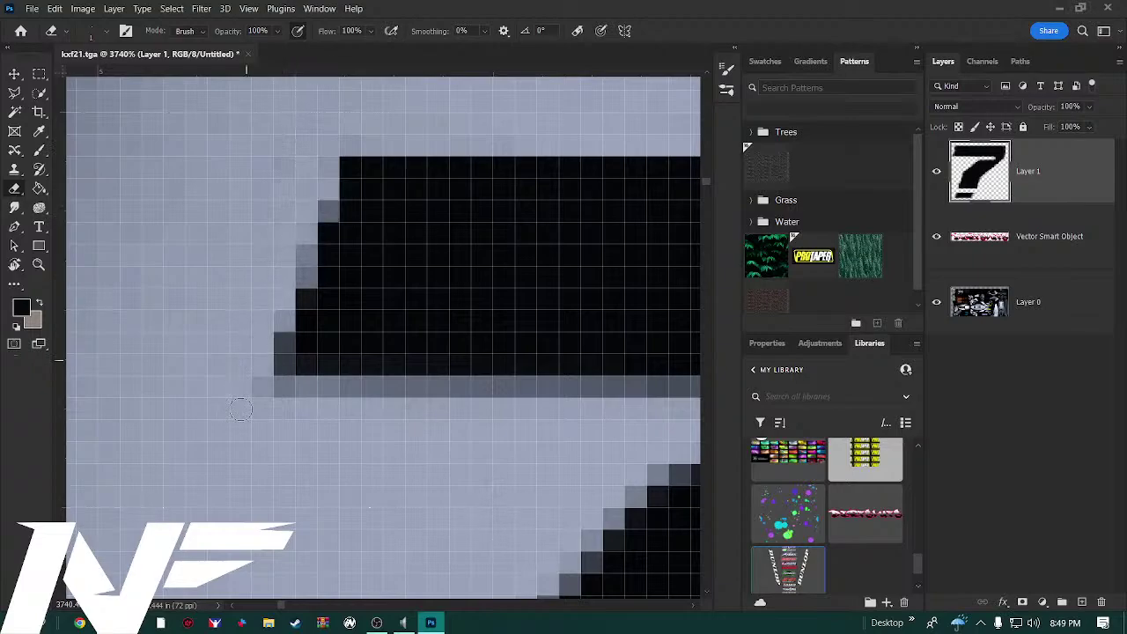
mouse_move(240, 408)
left_mouse_down()
mouse_move(283, 403)
mouse_move(215, 390)
mouse_move(412, 392)
mouse_move(342, 405)
mouse_move(502, 395)
left_mouse_up()
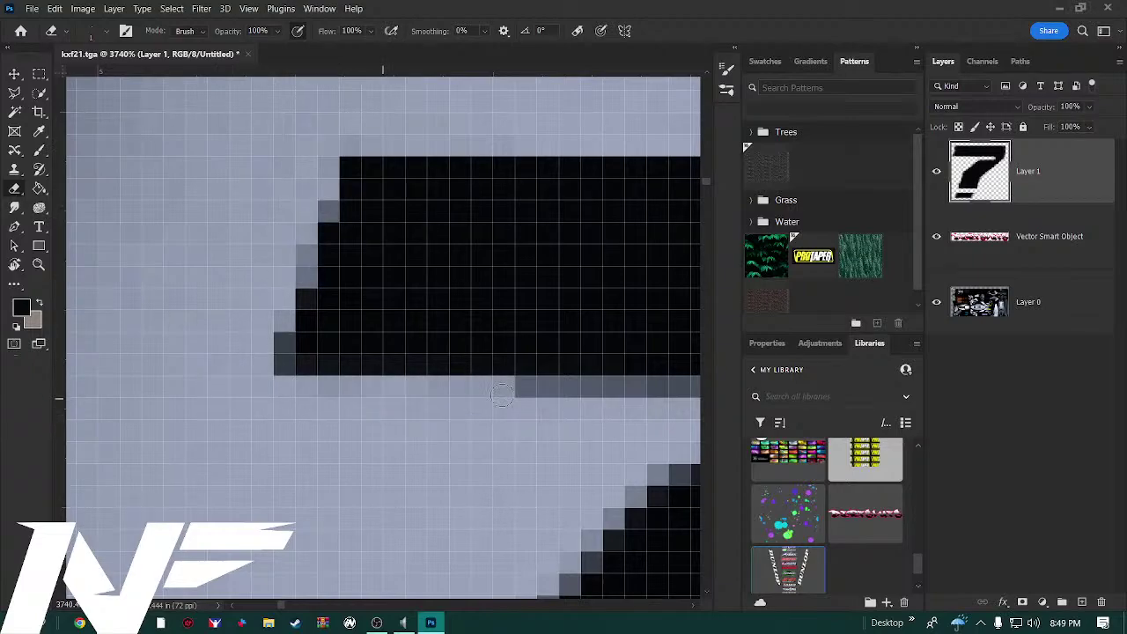
left_click_drag(322, 395, 483, 388)
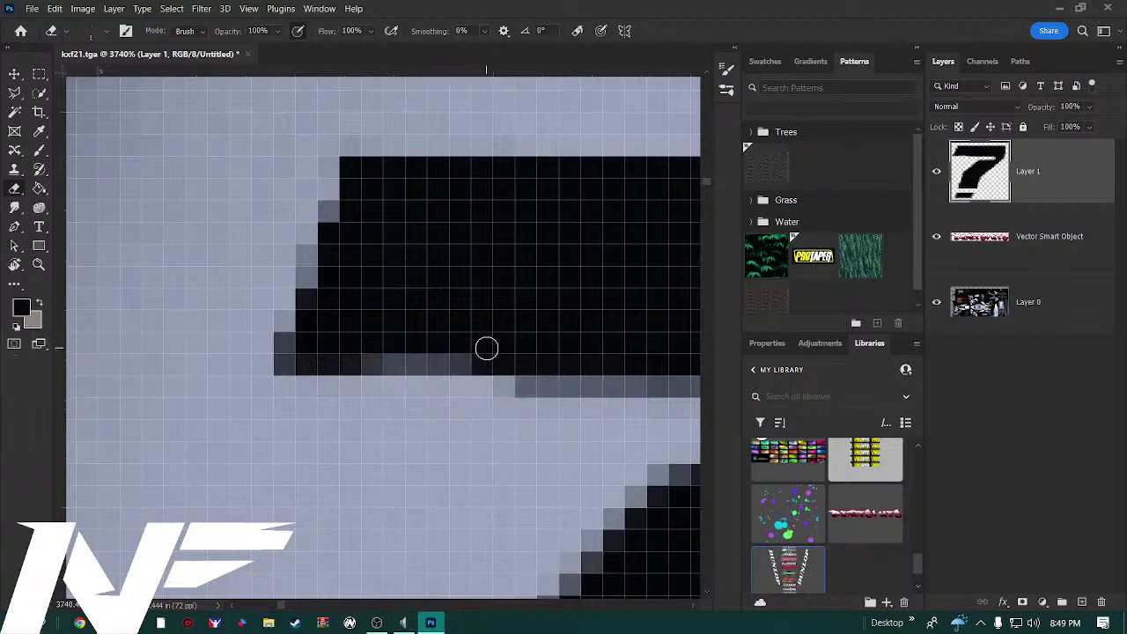
Sample the 7's black fill and paint over the faded pixels on the top bar's lower edge with a 1 px Brush
key("i")
left_click(488, 322)
key("b")
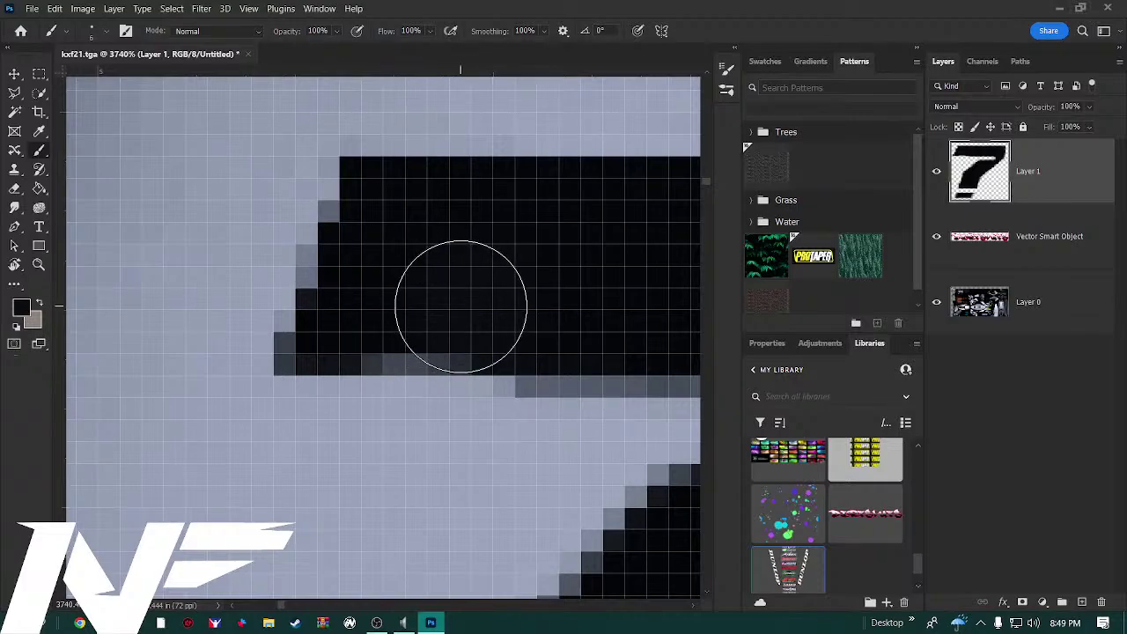
right_click(470, 292)
left_click_drag(544, 341, 537, 340)
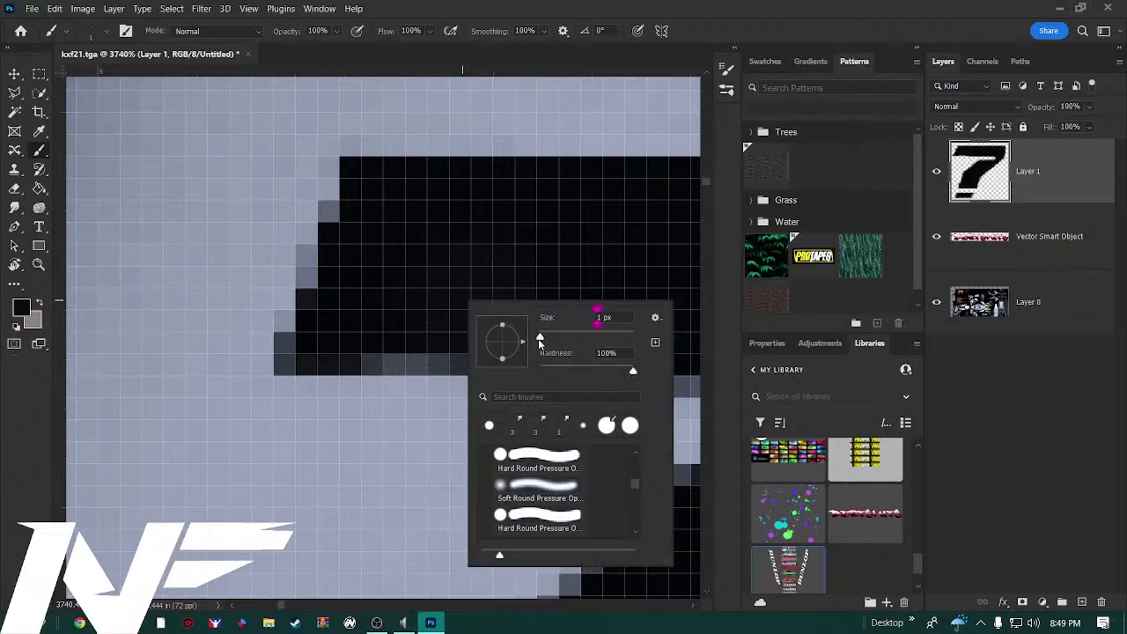
left_click(420, 351)
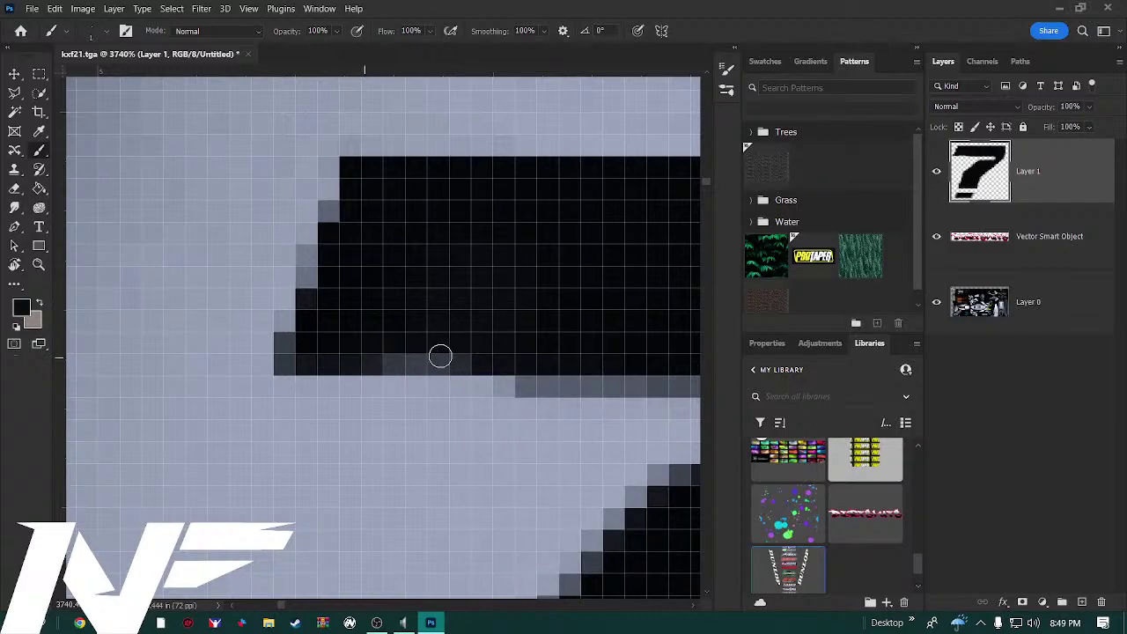
left_click_drag(440, 356, 449, 349)
Try to fill the faded pixels on the top bar's lower edge with the Paint Bucket and undo the fill
left_click(470, 317, "alt")
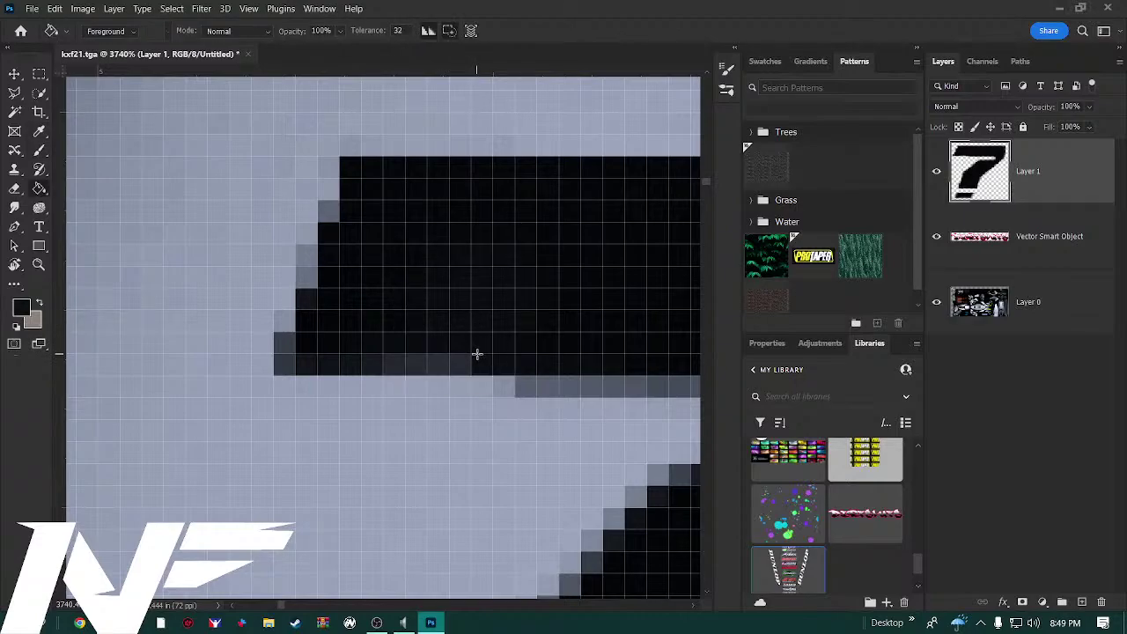
left_click(463, 356)
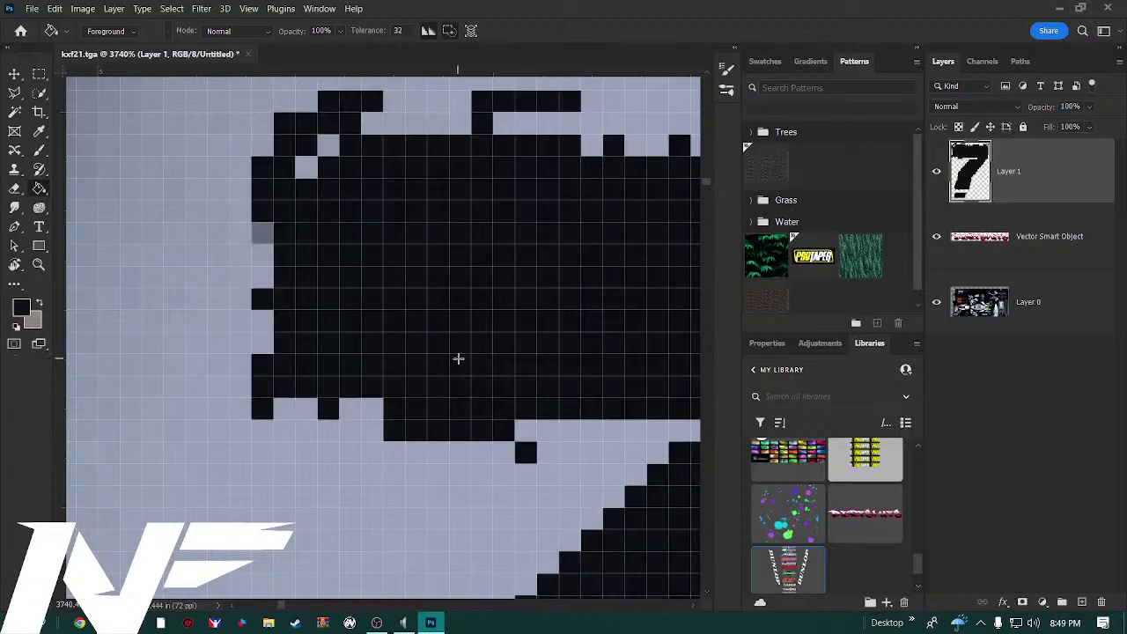
key("ctrl+z")
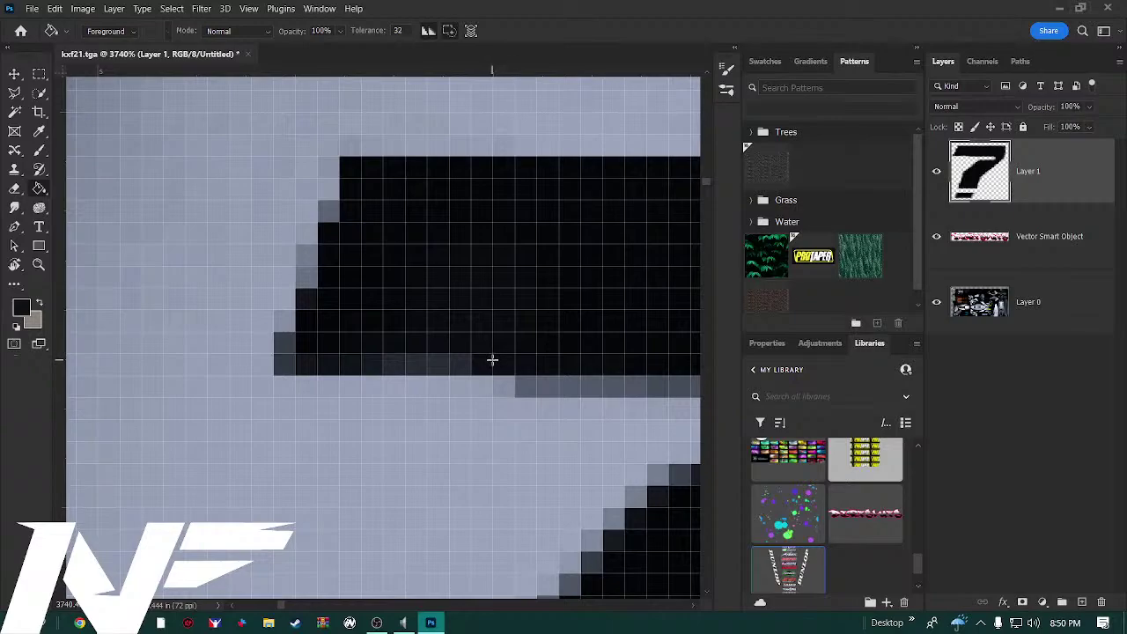
Return to the 1 px Brush and add another stroke over the faded pixels along the top bar's lower edge
left_click(50, 153)
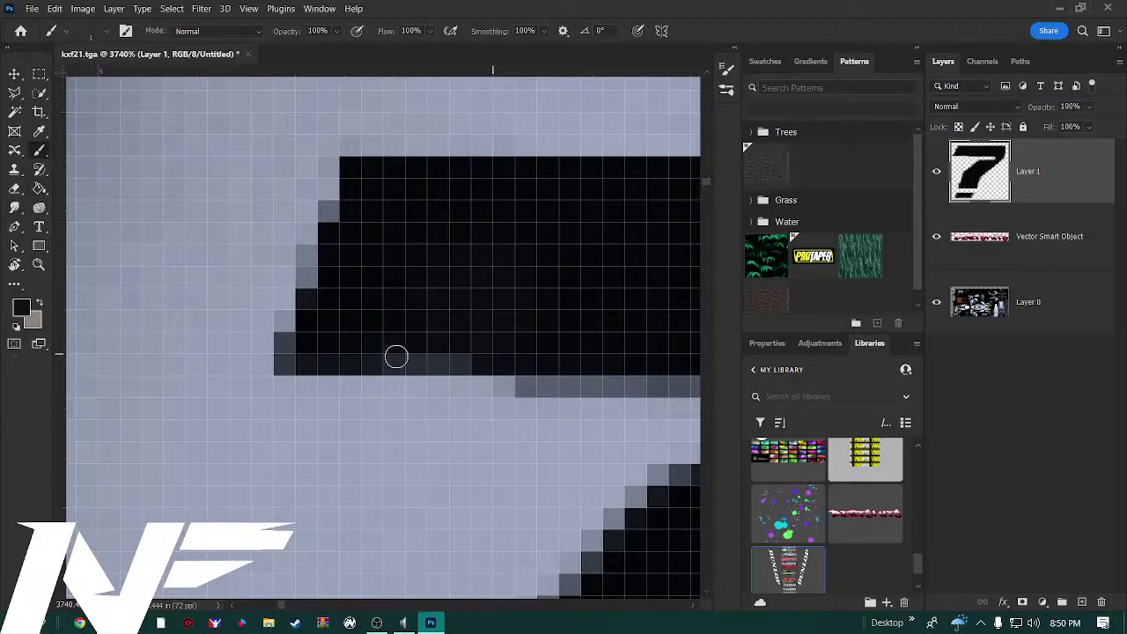
left_click_drag(428, 359, 443, 347)
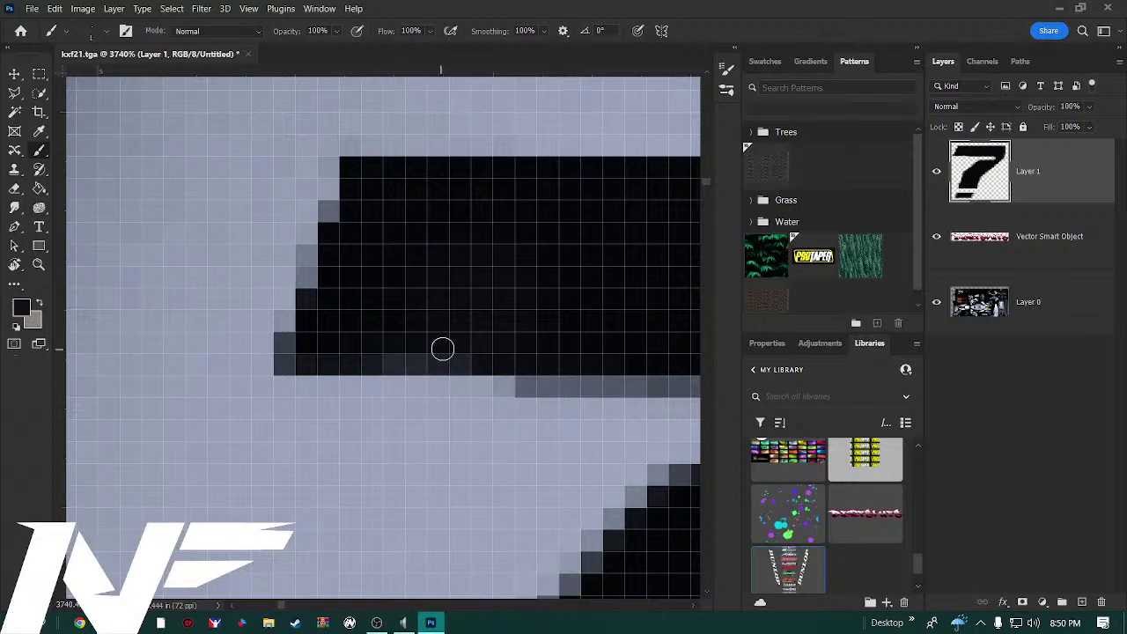
key("i")
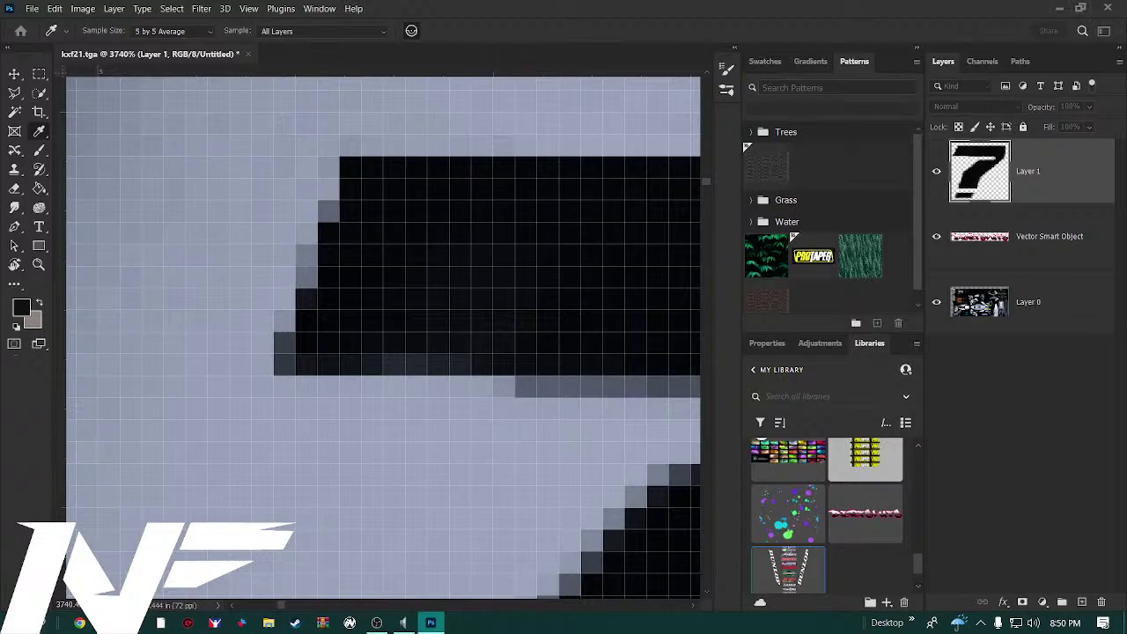
left_click(21, 307)
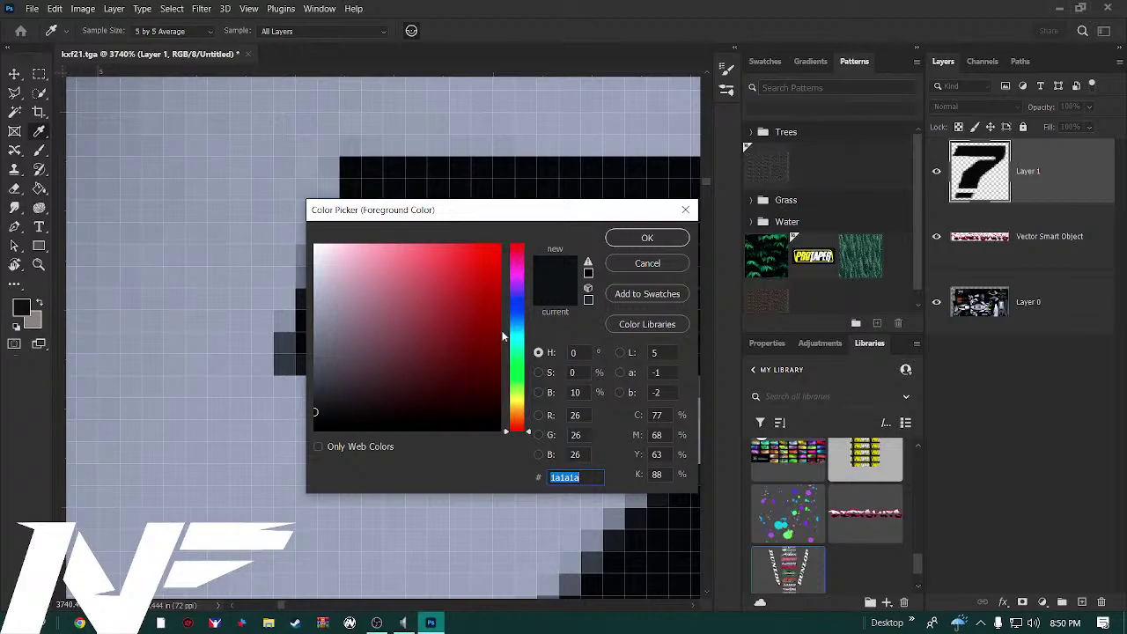
left_click_drag(525, 356, 517, 390)
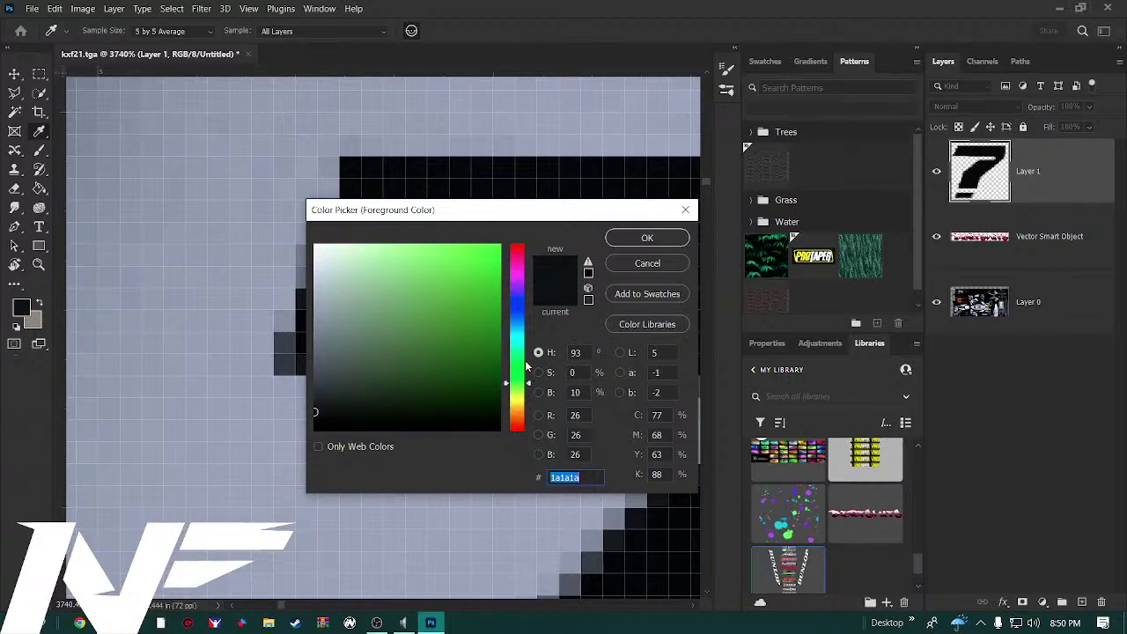
mouse_move(517, 389)
left_mouse_down()
mouse_move(519, 408)
mouse_move(517, 387)
left_mouse_up()
mouse_move(388, 399)
left_mouse_down()
mouse_move(349, 379)
mouse_move(400, 375)
mouse_move(414, 343)
mouse_move(380, 334)
mouse_move(428, 323)
left_mouse_up()
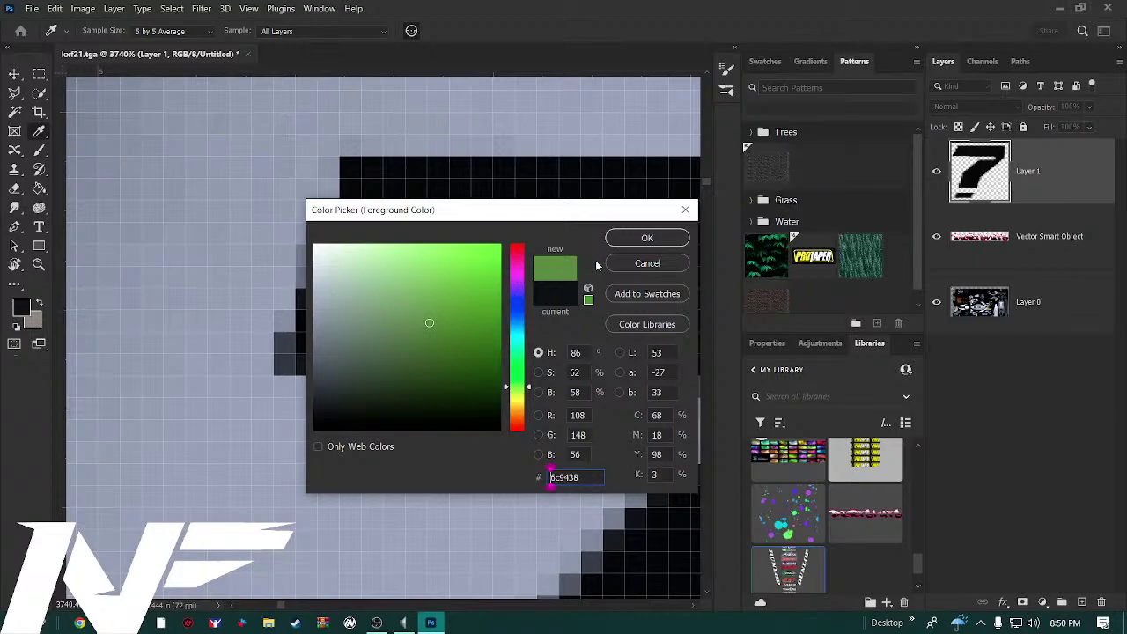
left_click(641, 263)
key("b")
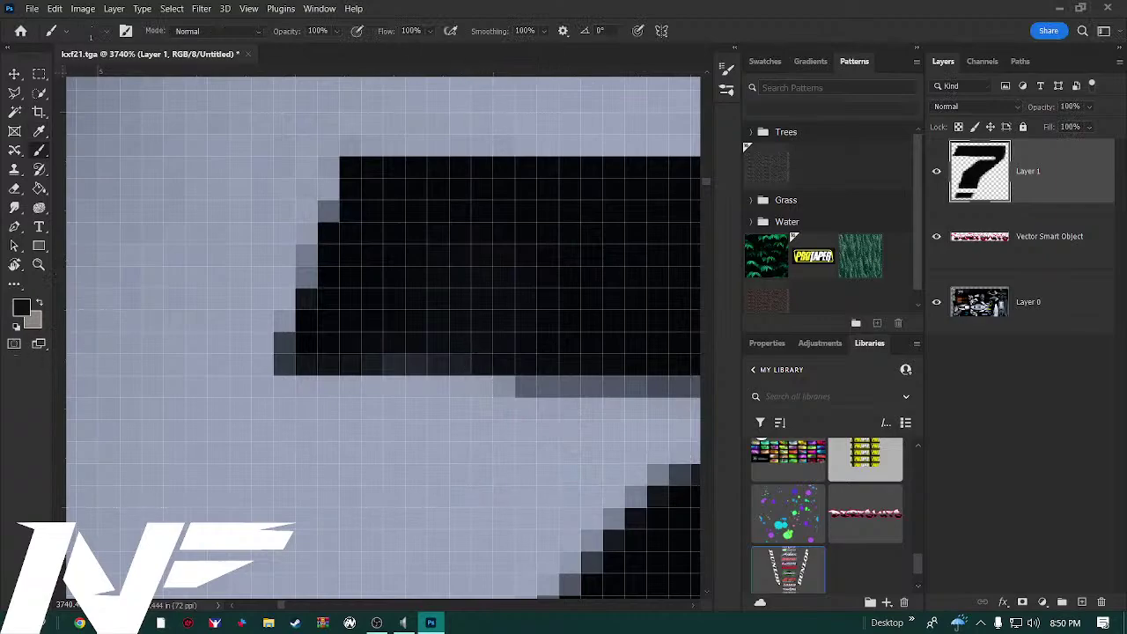
Set the foreground colour to pure black, 000000
left_click(26, 310)
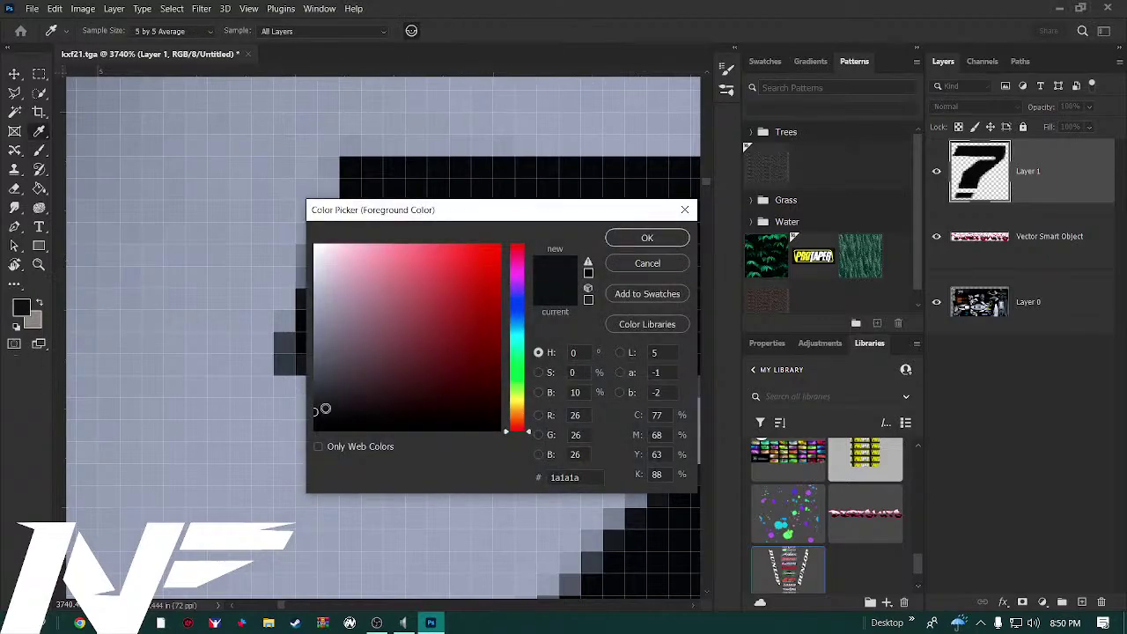
left_click_drag(322, 407, 311, 442)
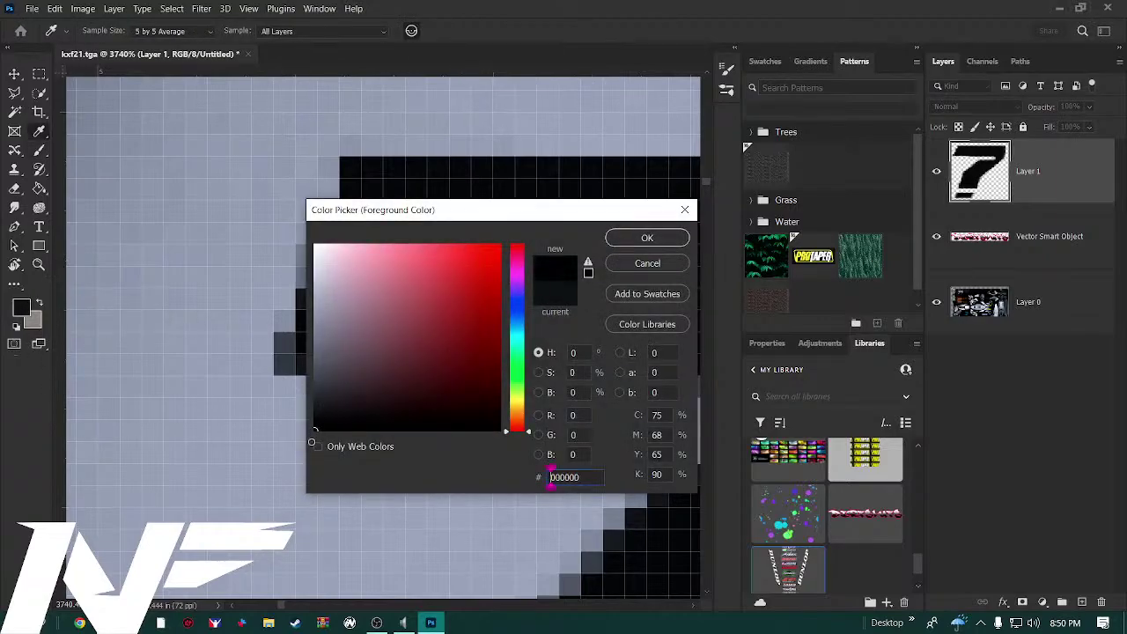
left_click(642, 239)
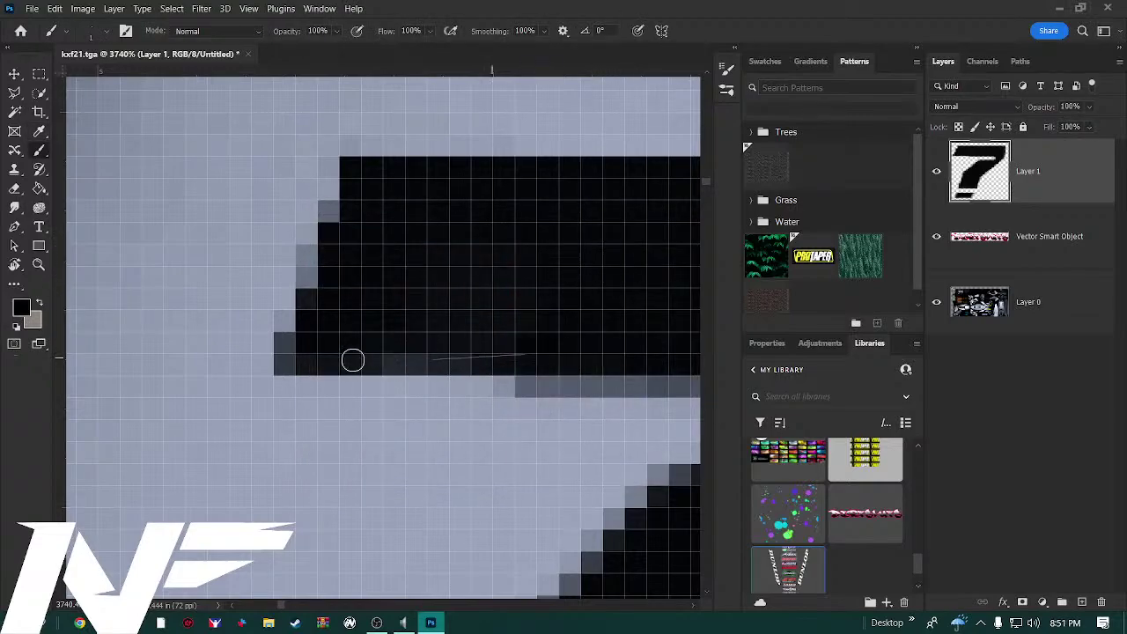
Set the Brush smoothing to 0% and paint the lower edge, left end and inside of the 7's top bar solid black
left_click_drag(485, 359, 490, 345)
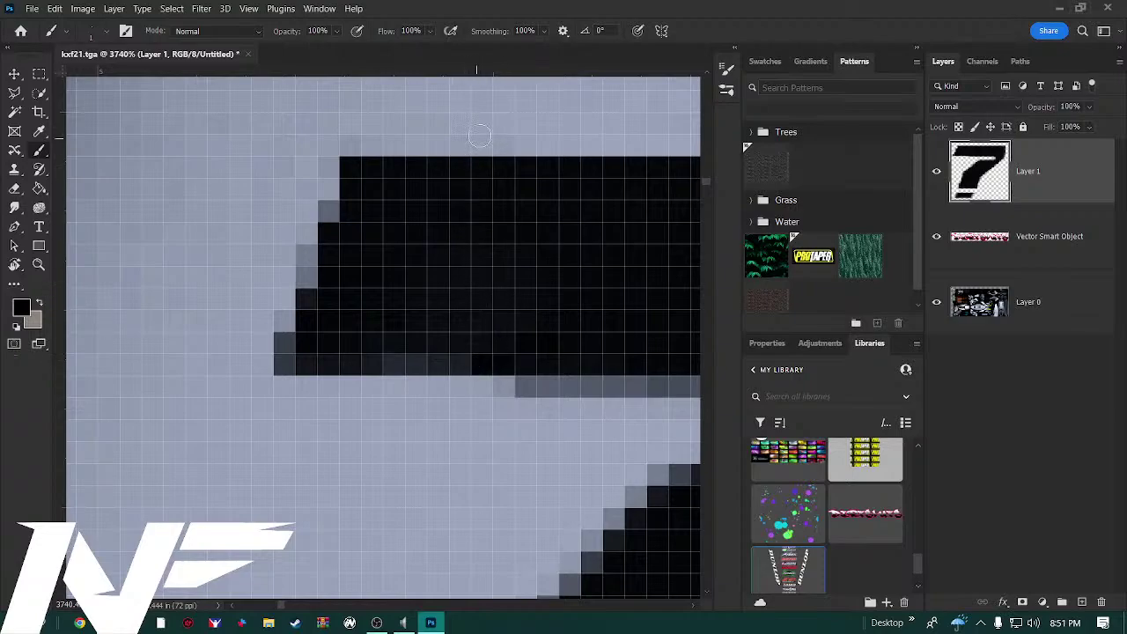
left_click(543, 32)
left_click(490, 346)
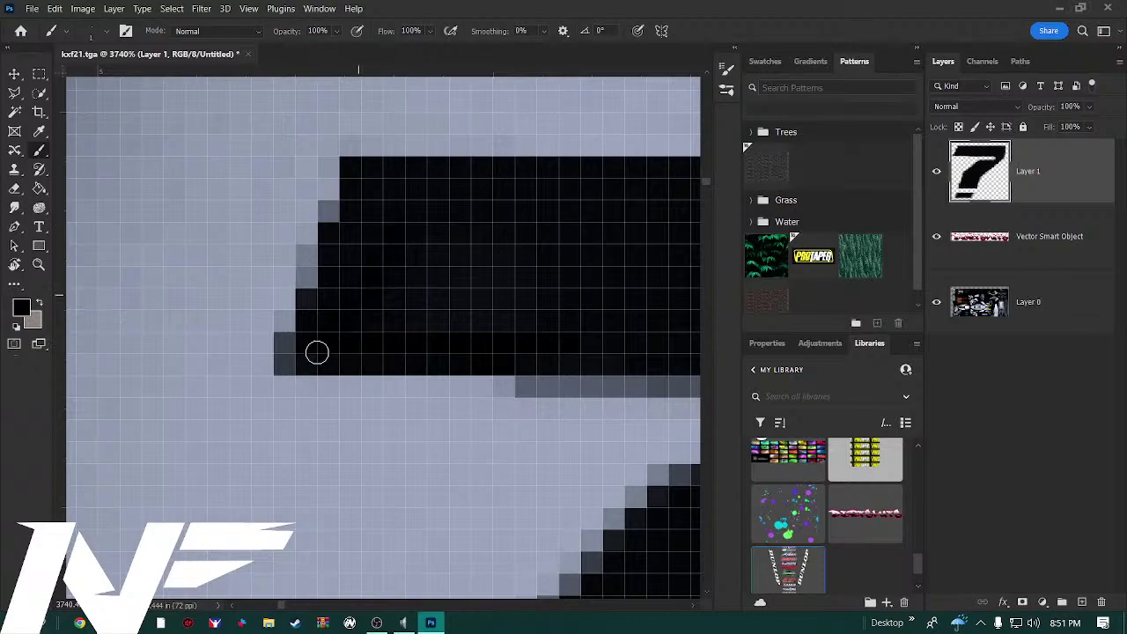
left_click_drag(302, 352, 349, 214)
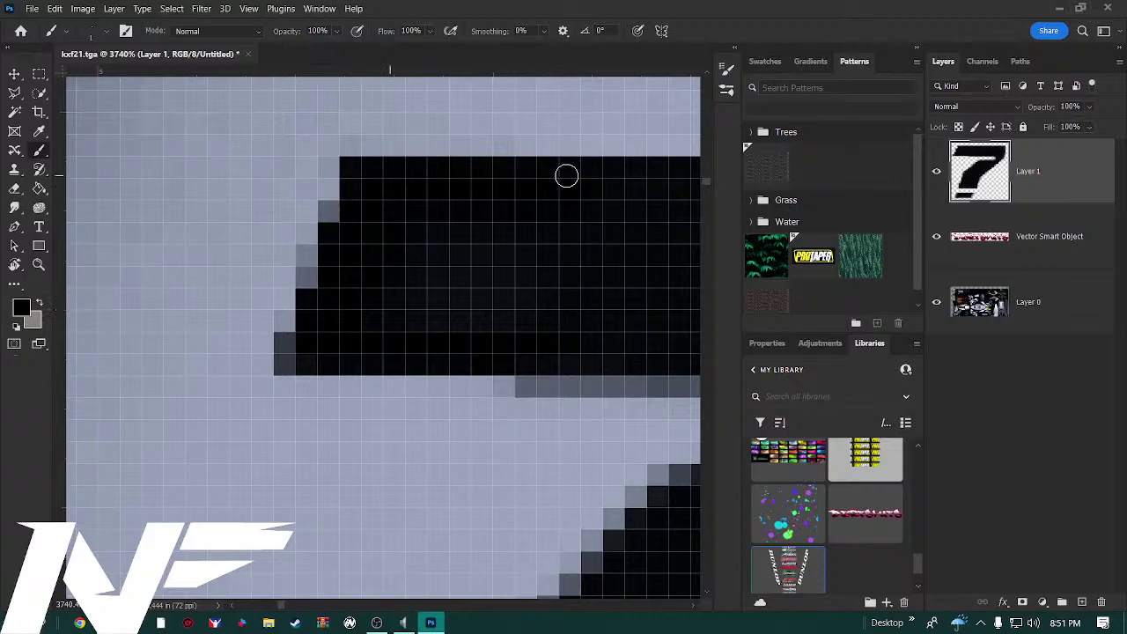
mouse_move(488, 228)
left_mouse_down()
mouse_move(285, 251)
mouse_move(272, 319)
mouse_move(414, 290)
mouse_move(374, 329)
mouse_move(541, 320)
mouse_move(583, 302)
mouse_move(480, 277)
mouse_move(374, 214)
left_mouse_up()
Erase the grey fringe pixels along the left end and underside of the 7's top bar with the 1 px Eraser
key("e")
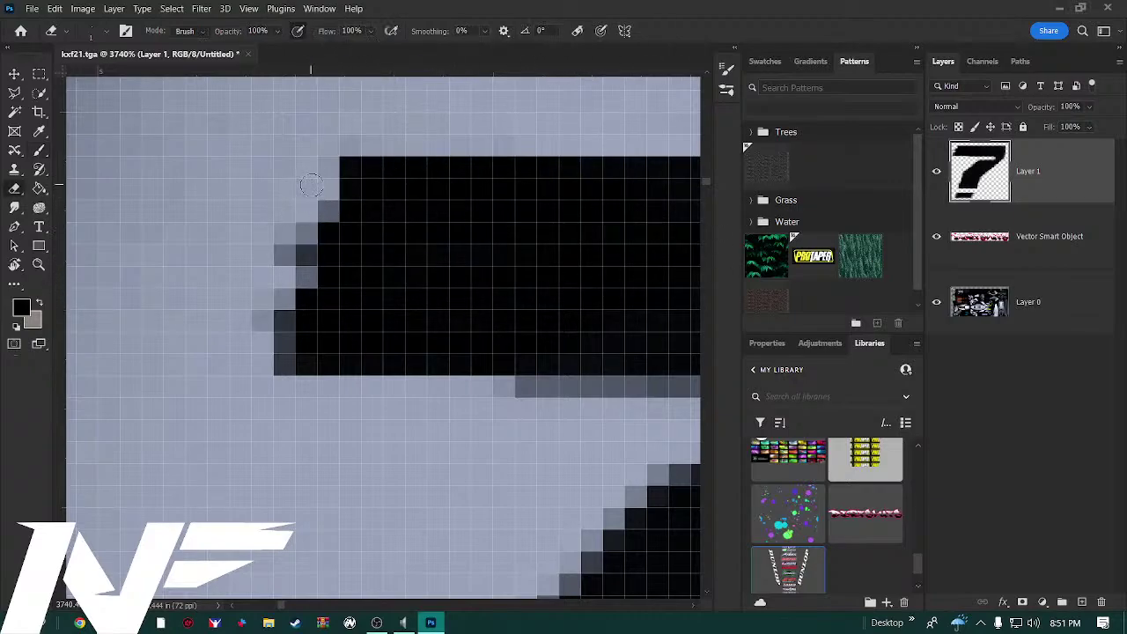
mouse_move(312, 189)
left_mouse_down()
mouse_move(256, 351)
mouse_move(306, 216)
mouse_move(260, 307)
mouse_move(306, 181)
mouse_move(272, 339)
mouse_move(260, 334)
mouse_move(273, 382)
left_mouse_up()
mouse_move(510, 411)
left_mouse_down()
mouse_move(303, 398)
mouse_move(425, 383)
mouse_move(312, 381)
mouse_move(635, 391)
mouse_move(327, 392)
mouse_move(402, 394)
mouse_move(377, 411)
mouse_move(385, 420)
mouse_move(274, 397)
mouse_move(490, 337)
mouse_move(442, 349)
mouse_move(351, 437)
mouse_move(269, 466)
left_mouse_up()
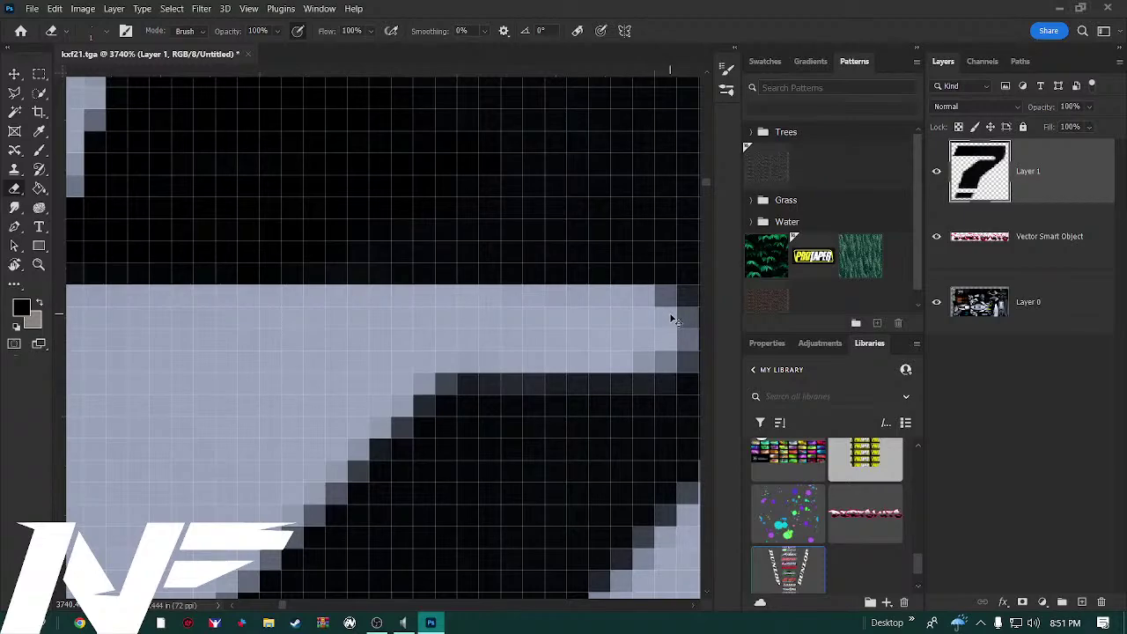
scroll(673, 320, "down", 8)
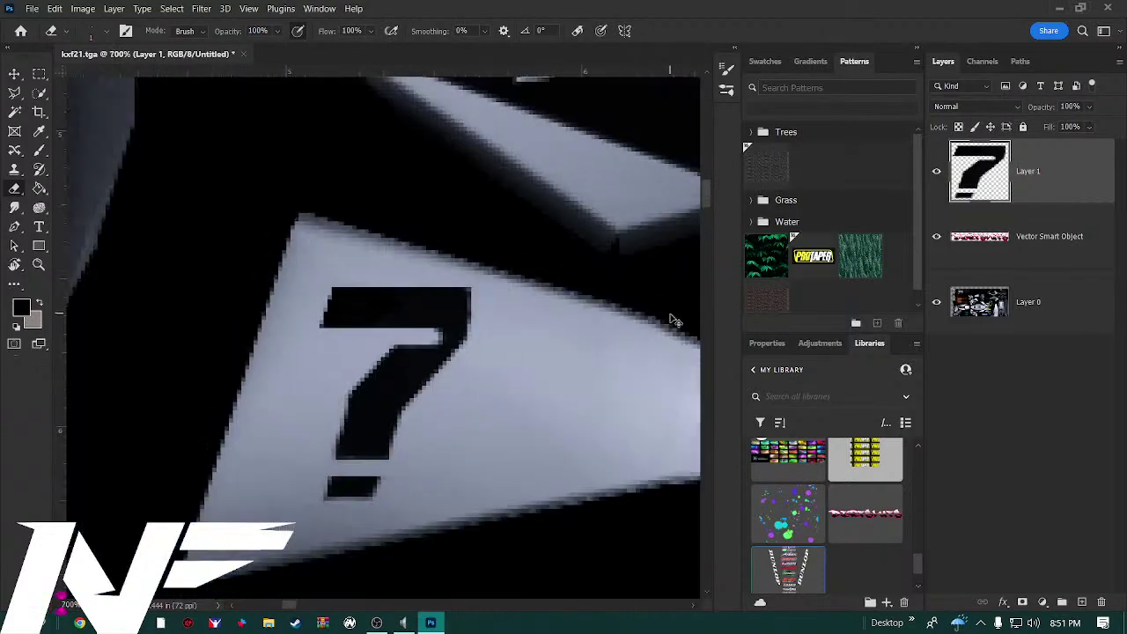
scroll(674, 320, "down", 2)
scroll(673, 319, "down", 6)
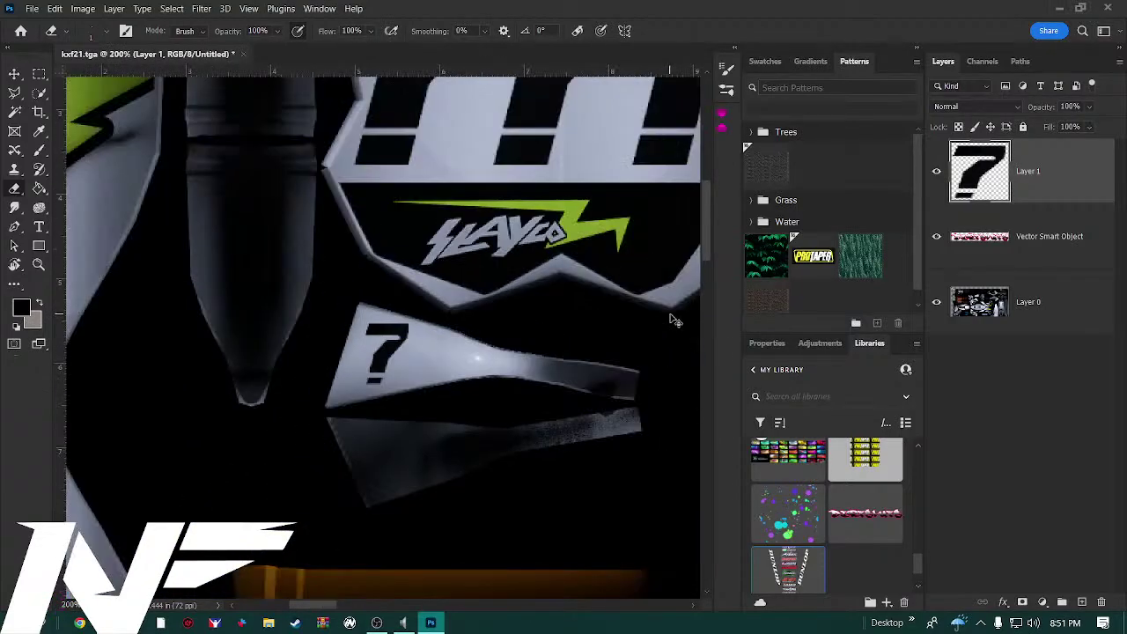
scroll(673, 320, "down", 1)
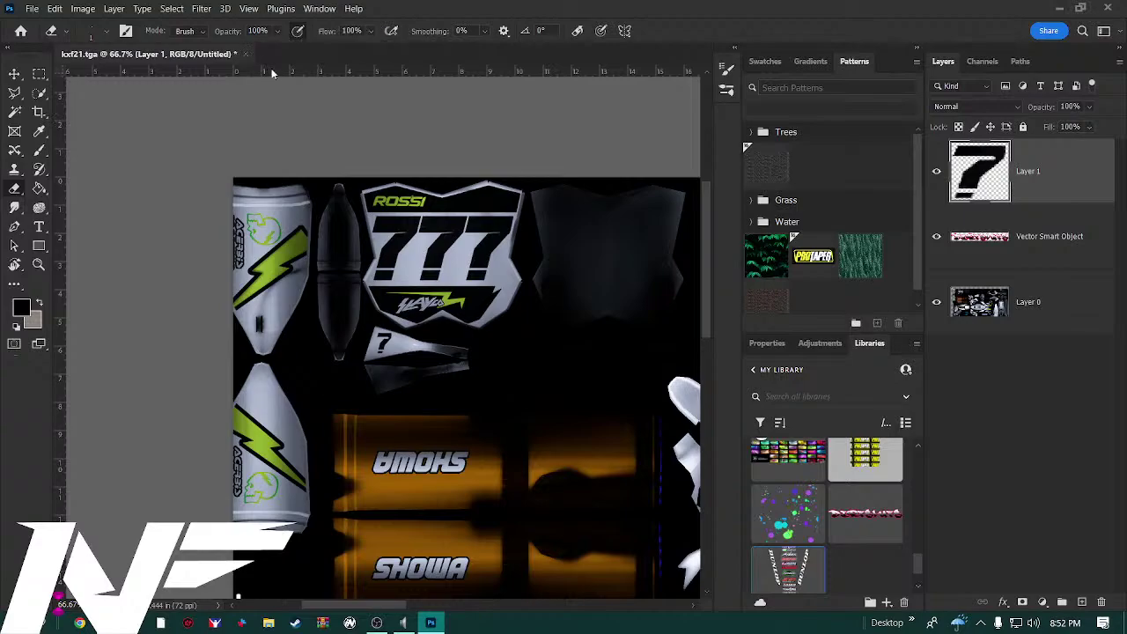
Switch to File Explorer and open the Downloads folder
left_click(32, 9)
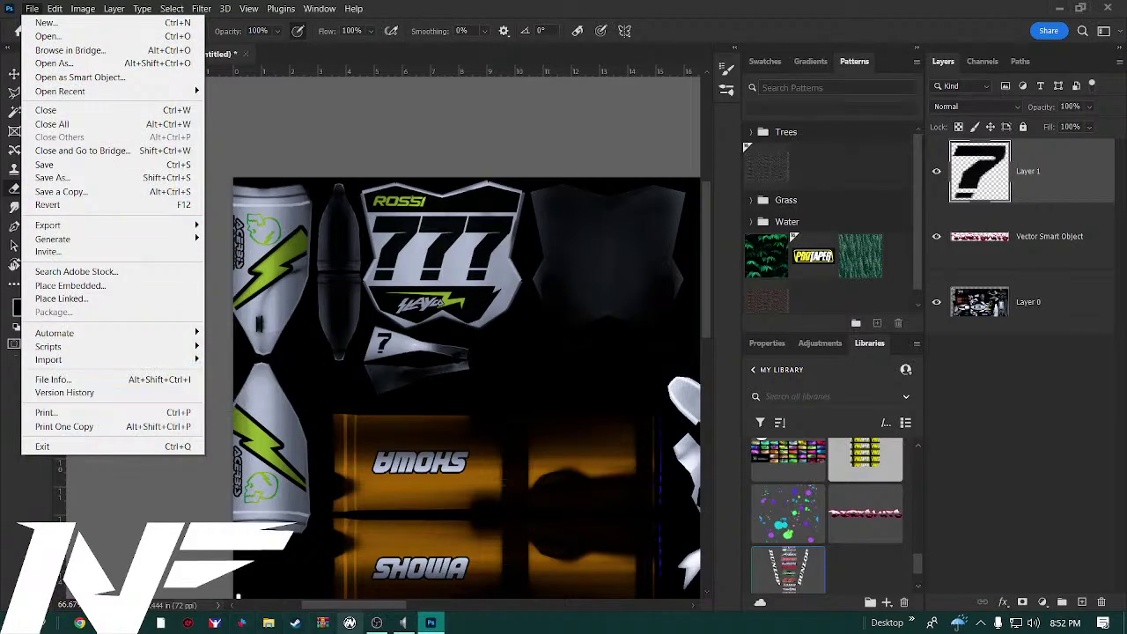
mouse_move(349, 622)
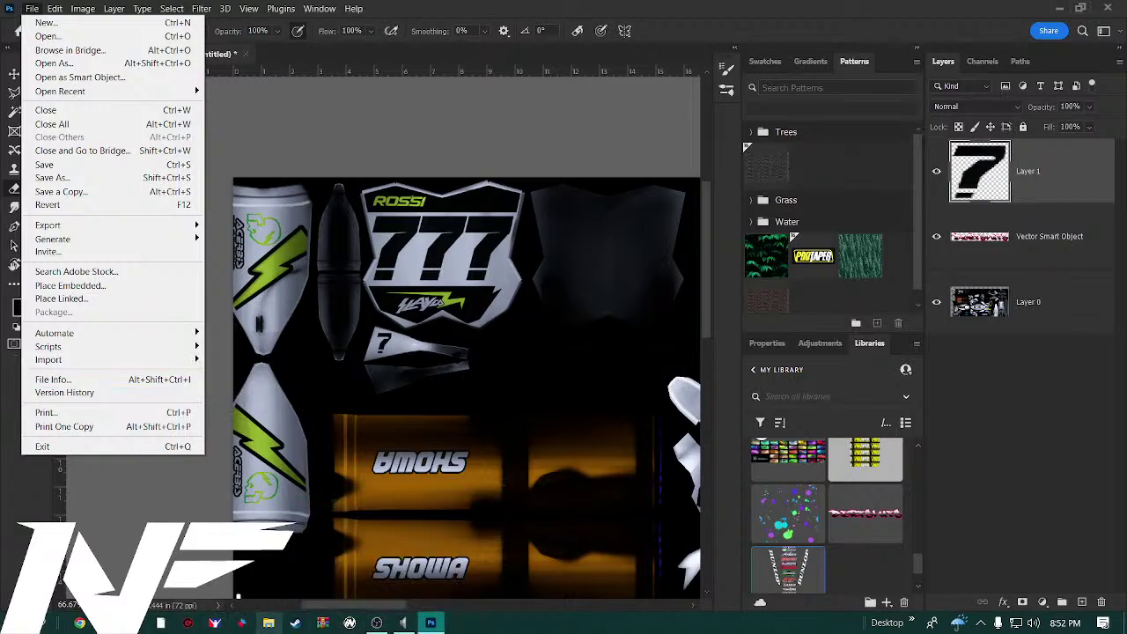
left_click(271, 627)
left_click(271, 625)
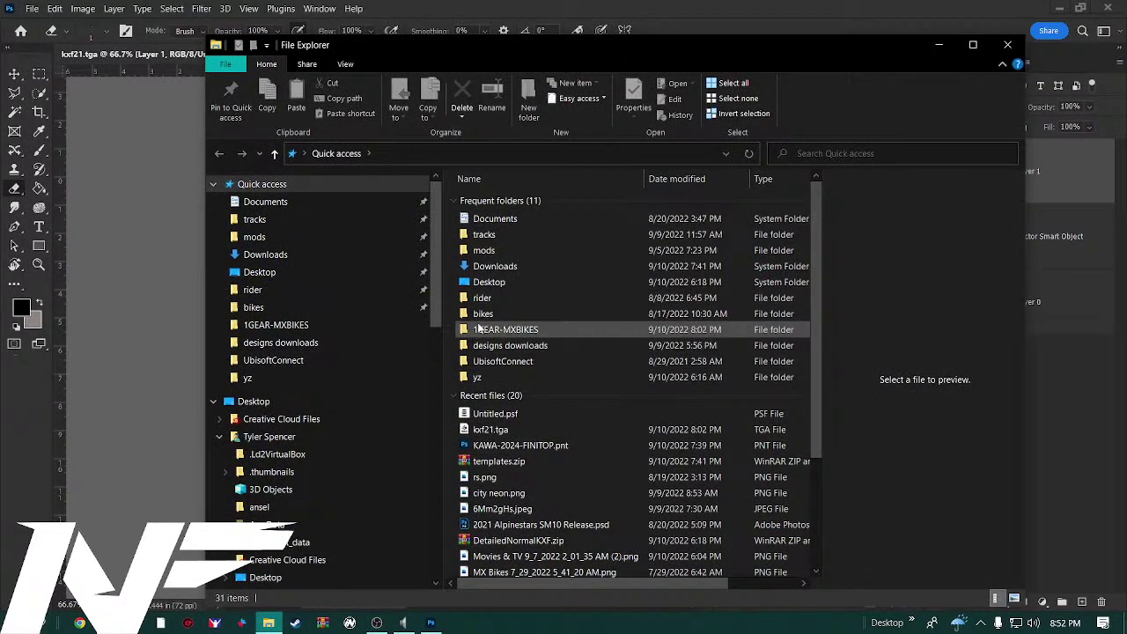
double_click(493, 266)
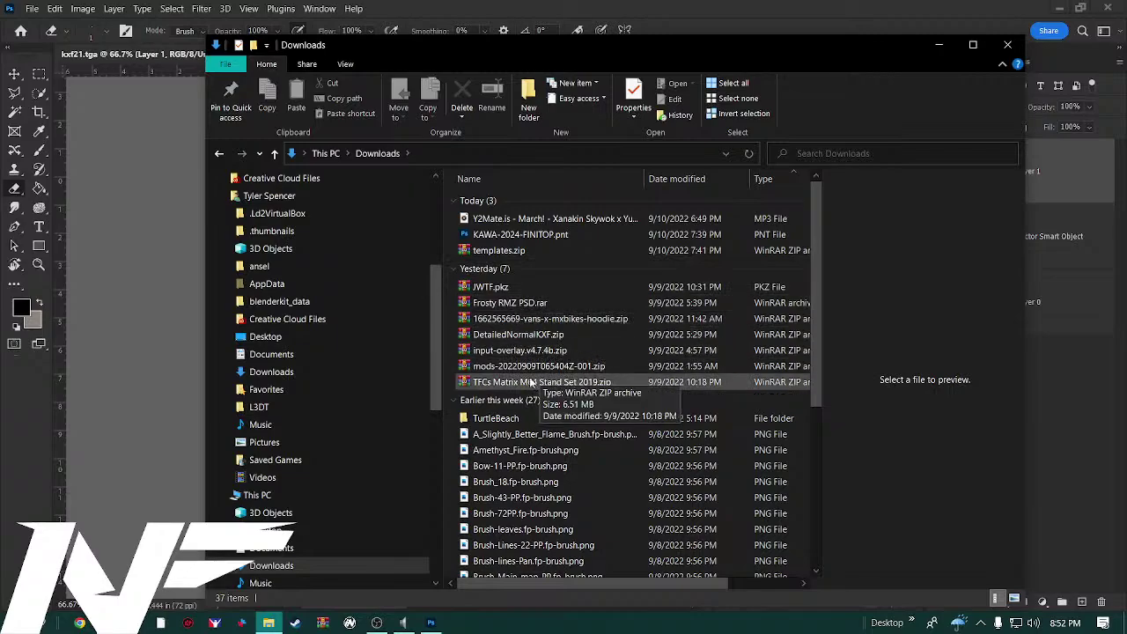
Try to open the Frosty RMZ PSD.rar archive directly with Adobe Photoshop 2022
right_click(519, 307)
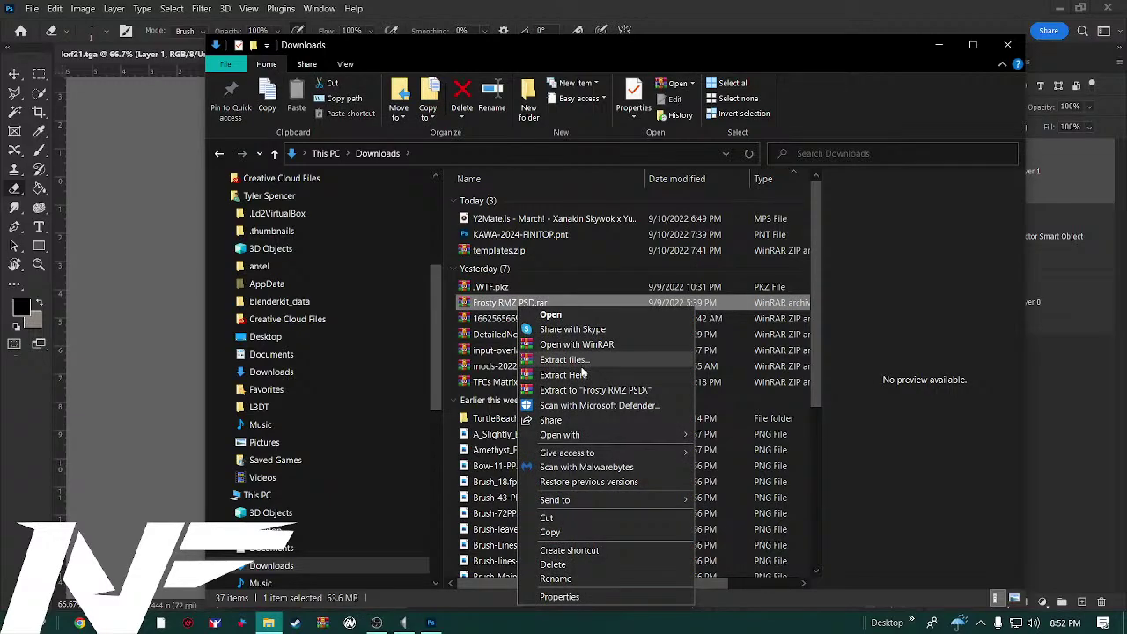
mouse_move(606, 439)
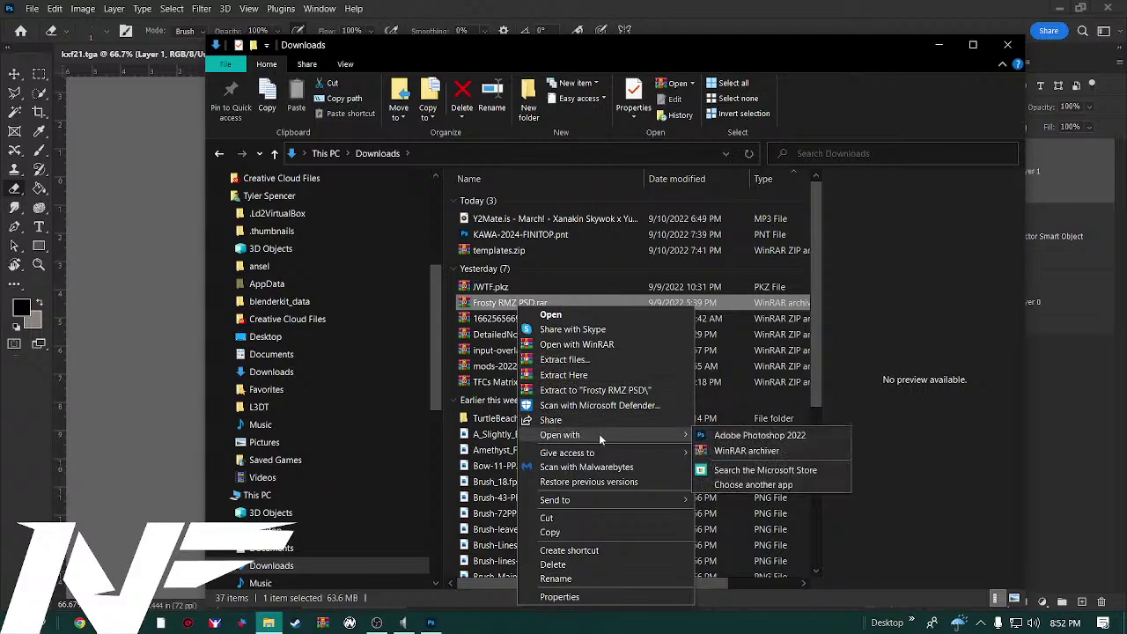
left_click(724, 439)
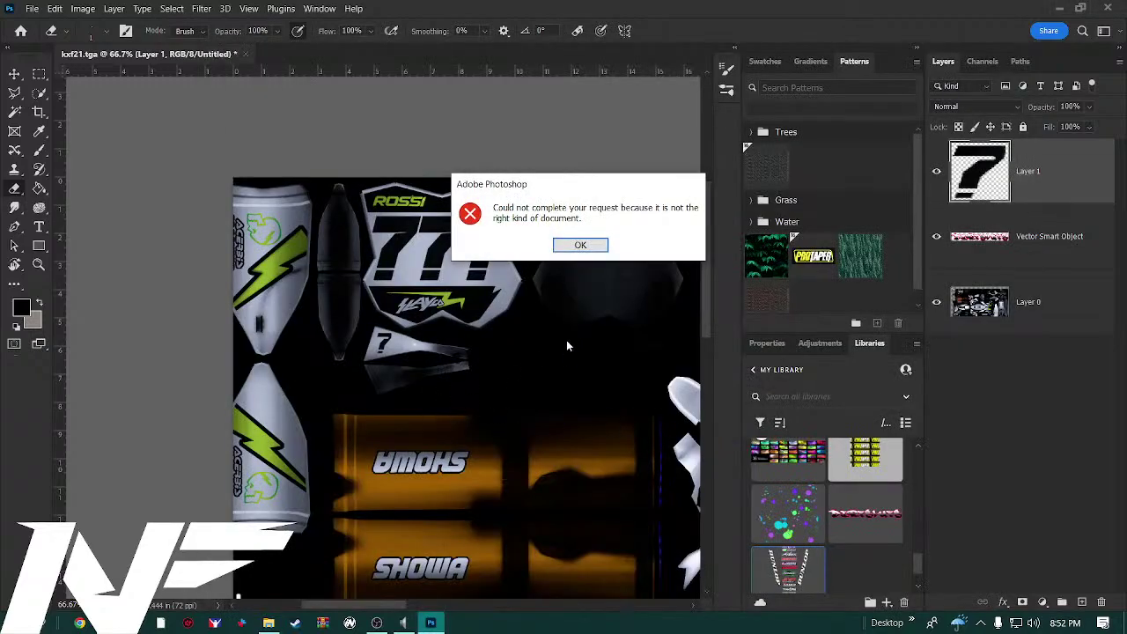
left_click(581, 246)
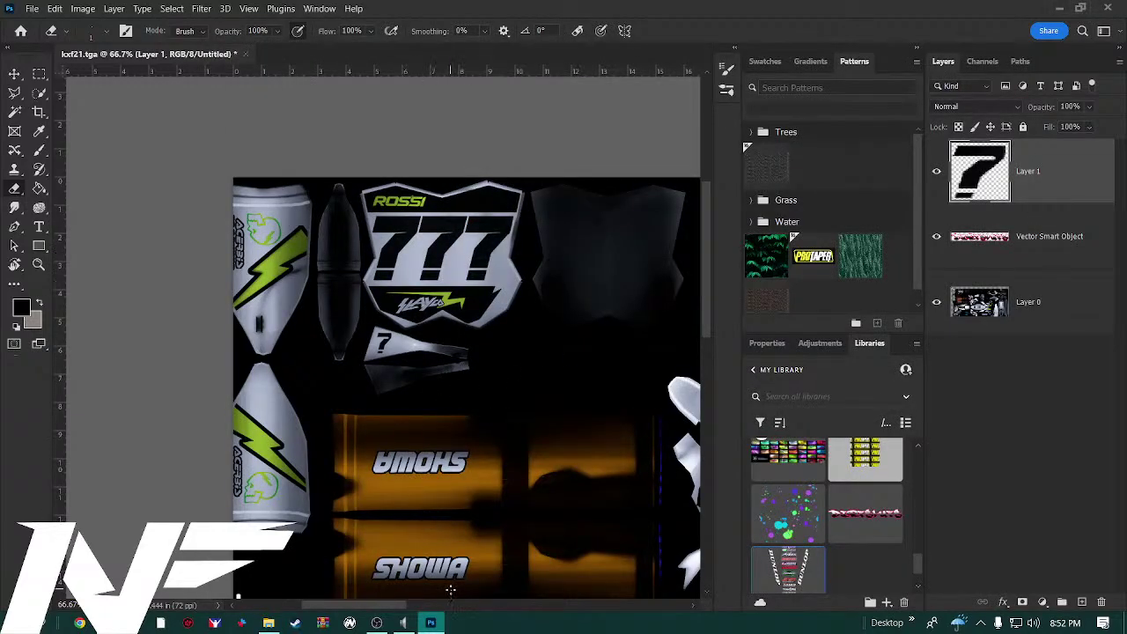
Open Frosty RMZ PSD.rar from Downloads in WinRAR and go into its Frosty RMZ PSD folder
left_click(269, 622)
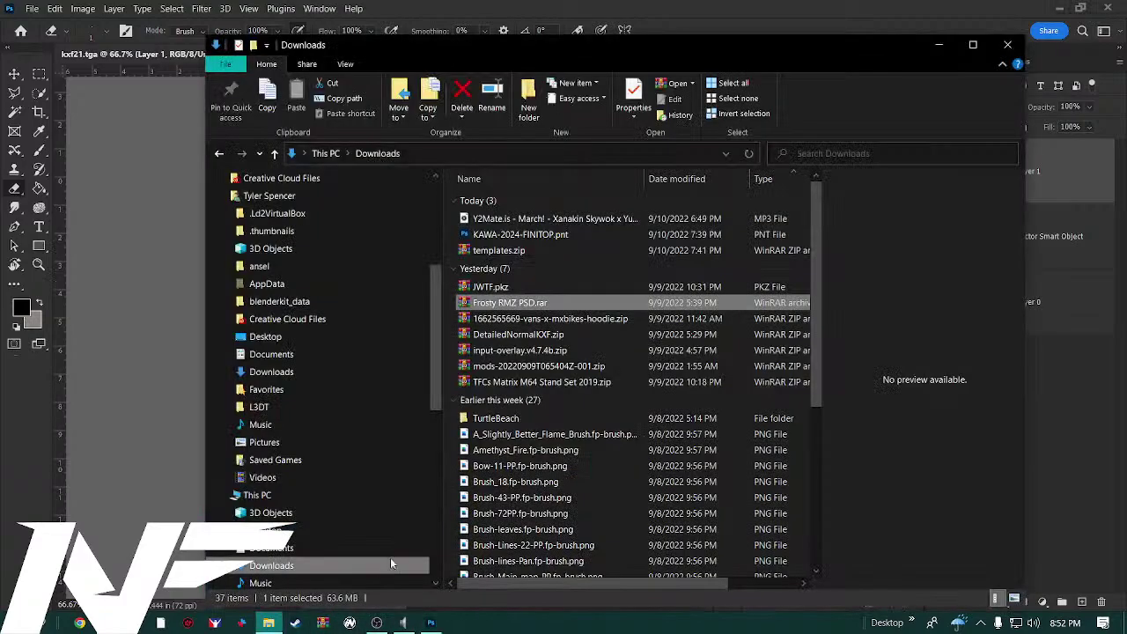
double_click(581, 303)
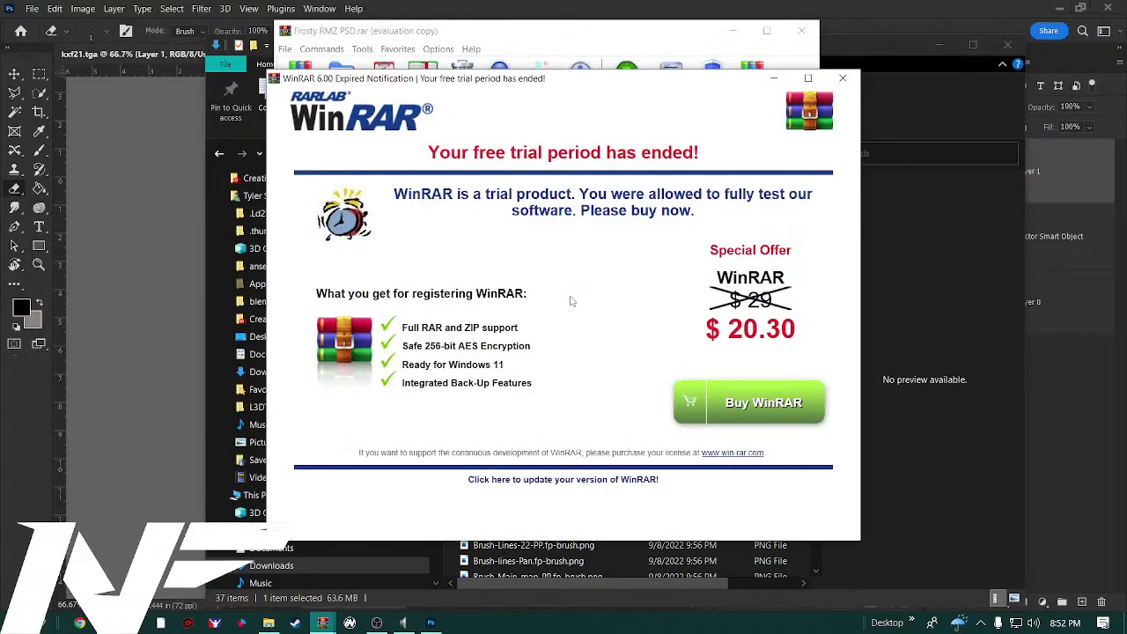
left_click(842, 78)
left_click_drag(612, 47, 954, 183)
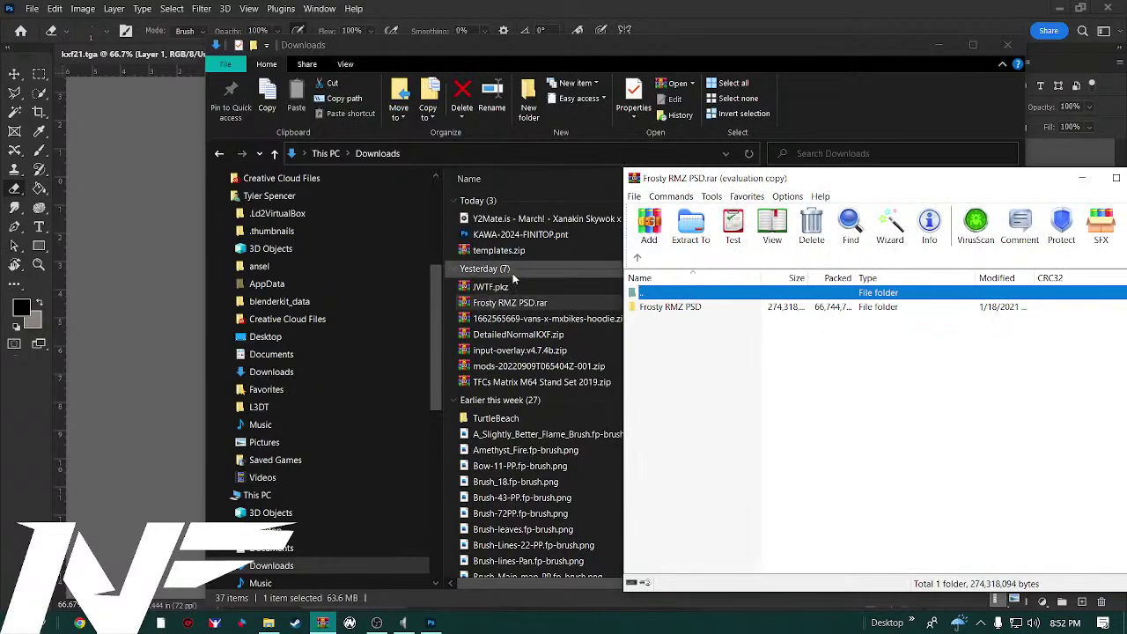
scroll(537, 287, "down", 6)
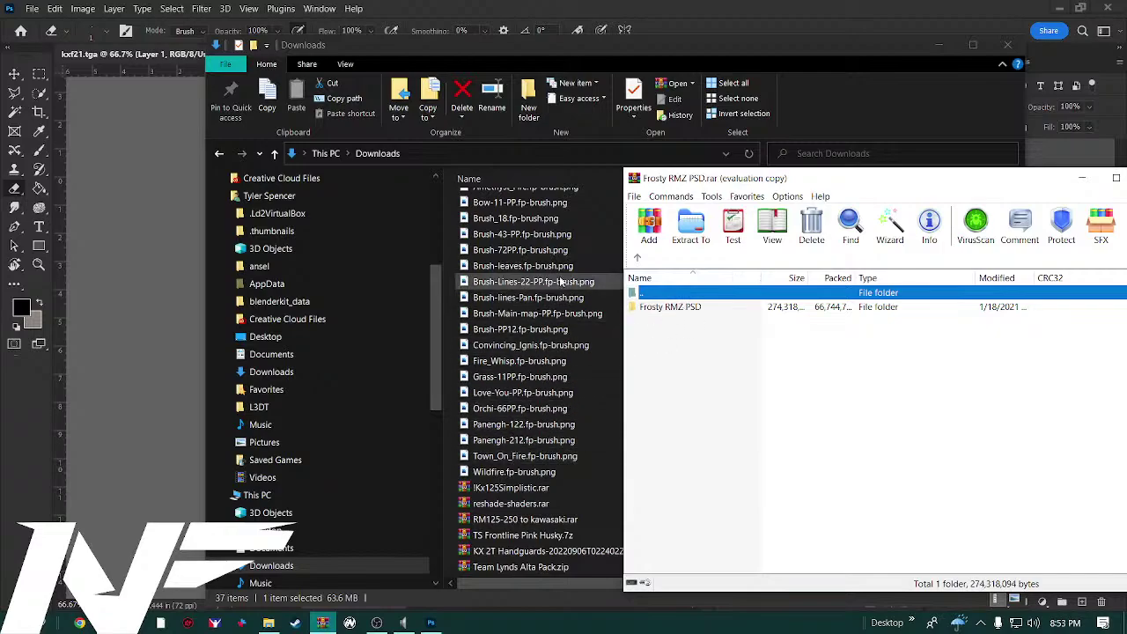
double_click(696, 309)
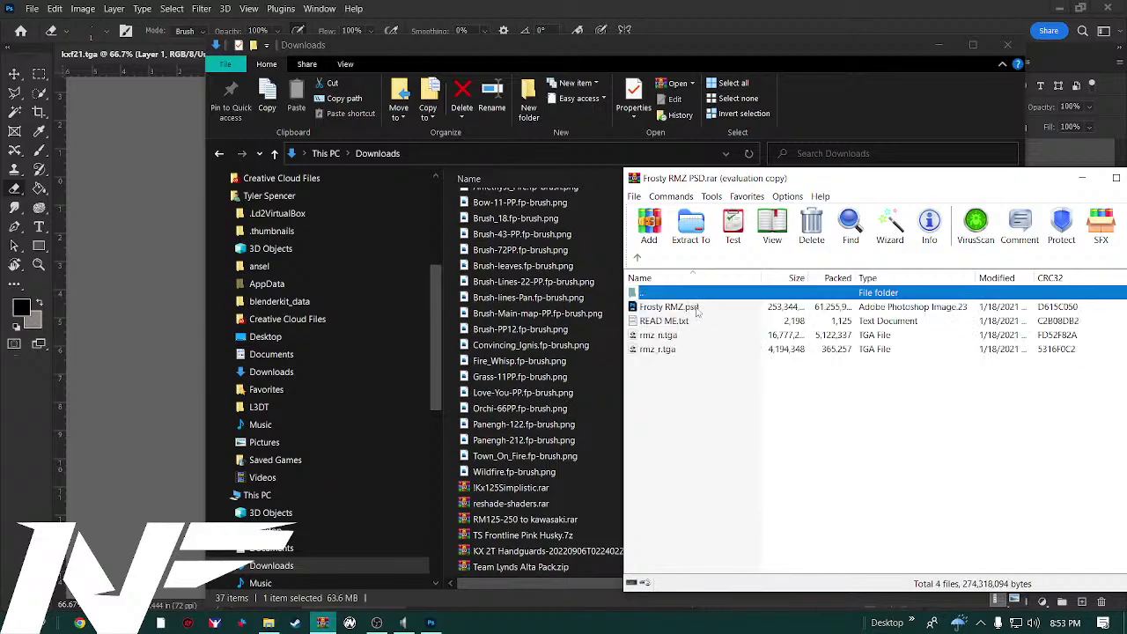
Read through READ ME.txt from the archive for the template's credits, included textures and saving instructions, and close it
double_click(681, 321)
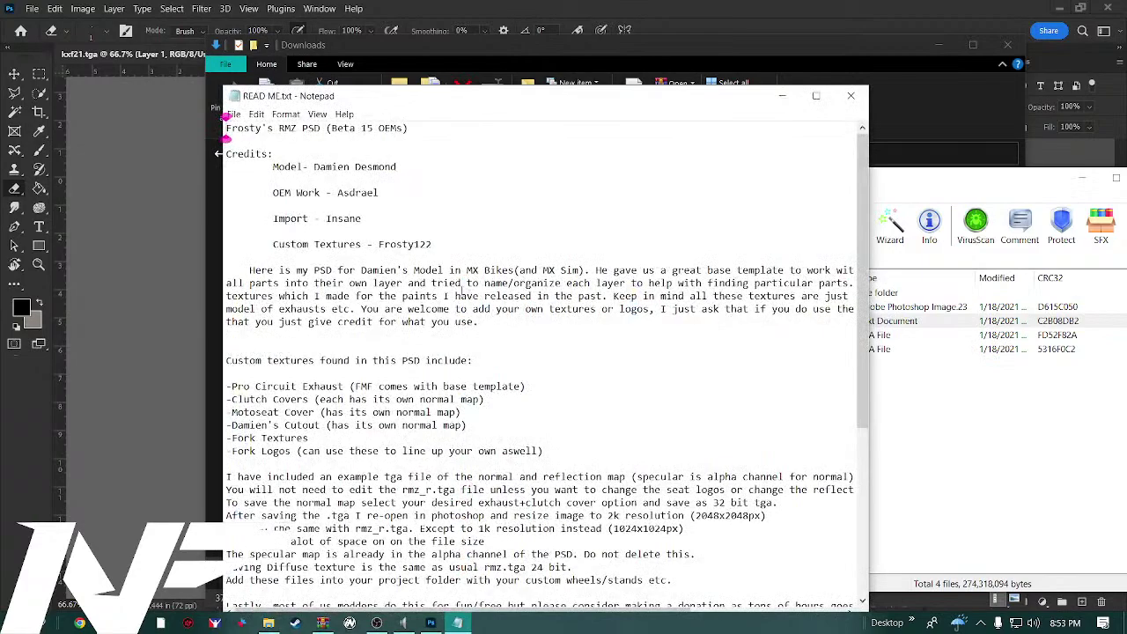
scroll(434, 313, "down", 3)
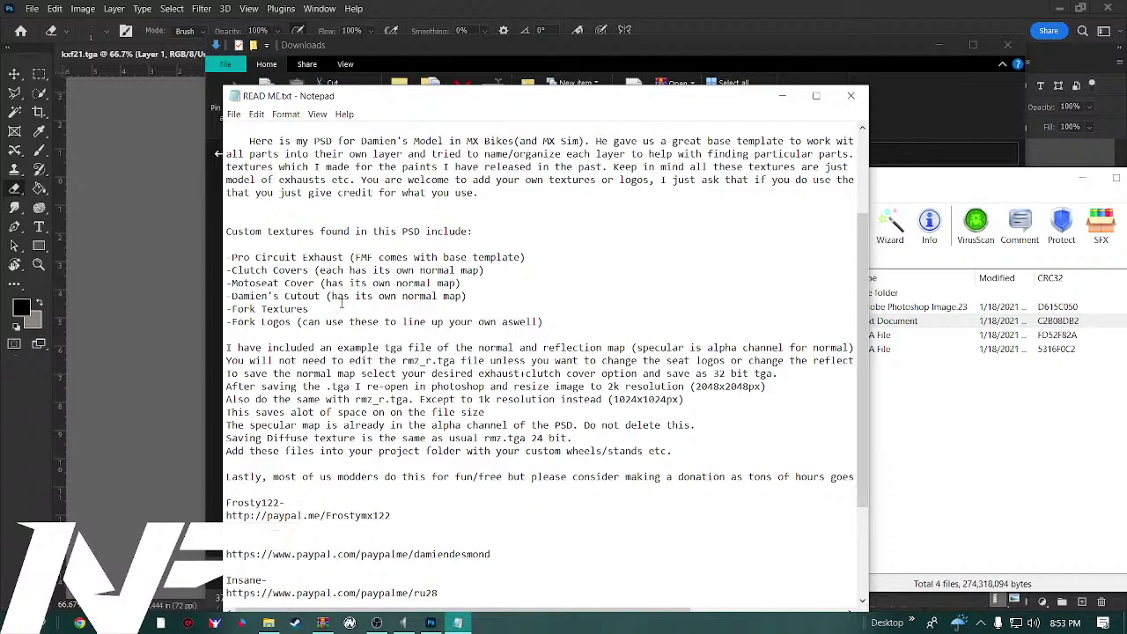
scroll(342, 303, "down", 4)
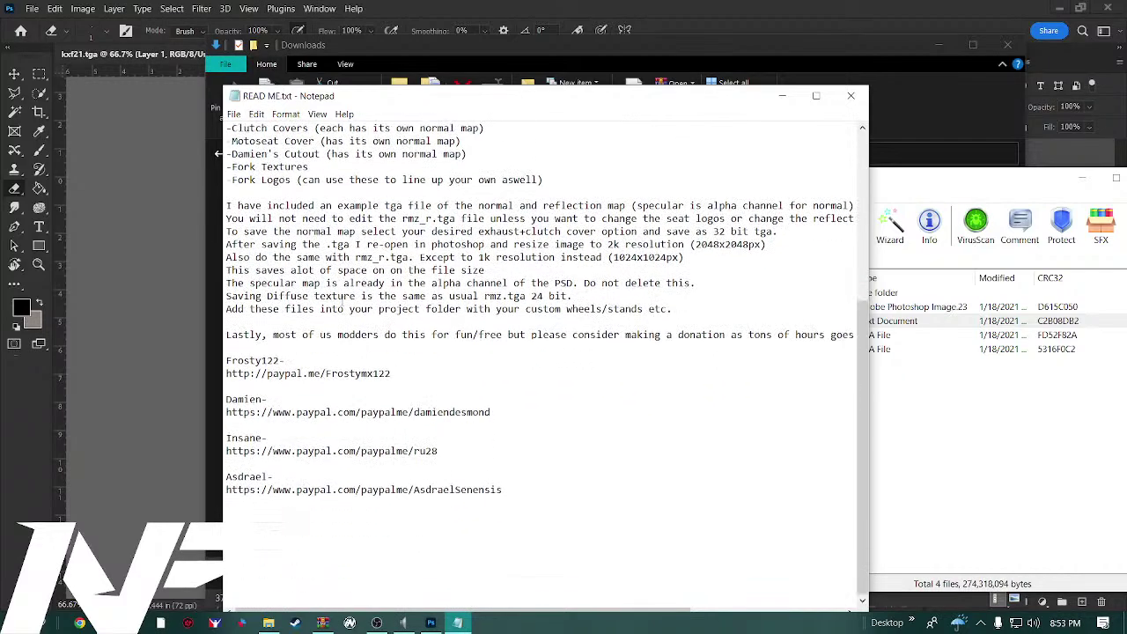
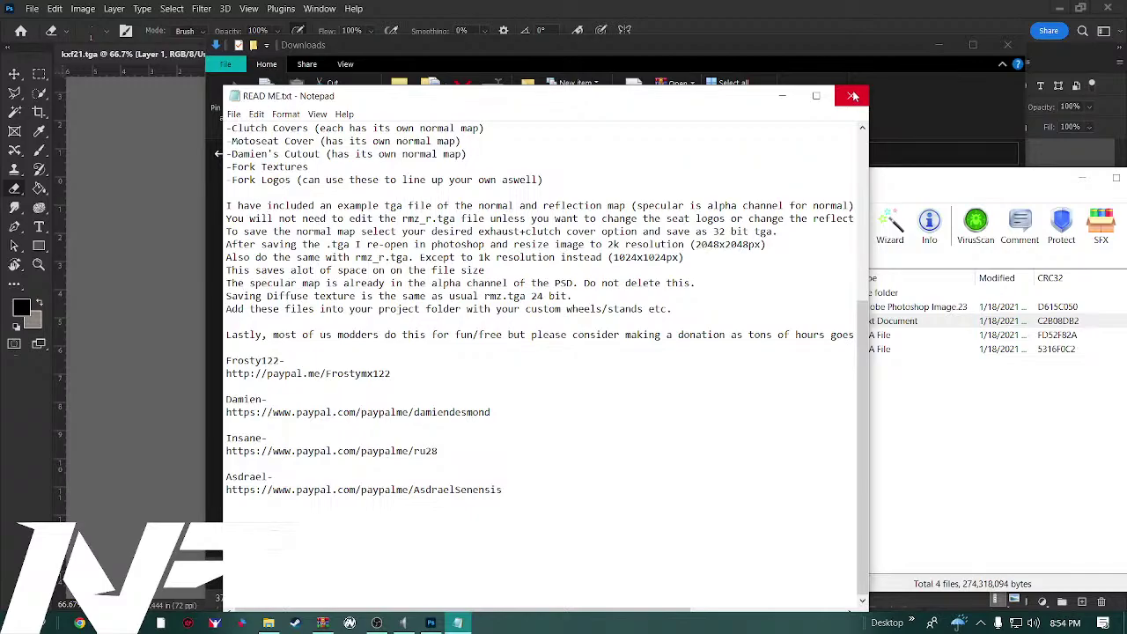
left_click(848, 97)
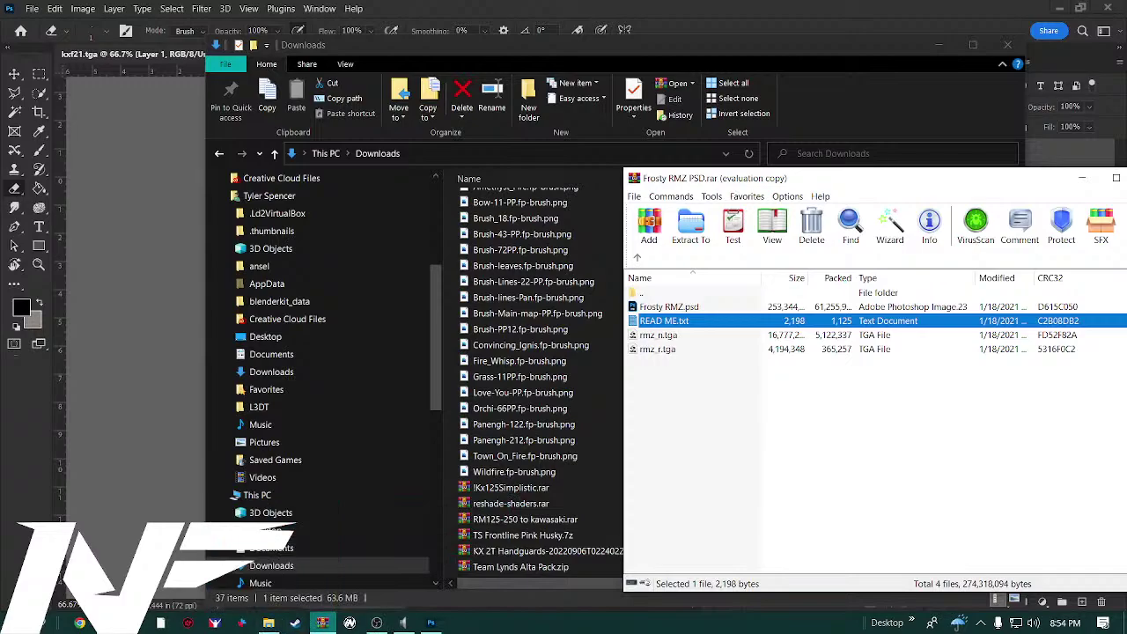
left_click(44, 622)
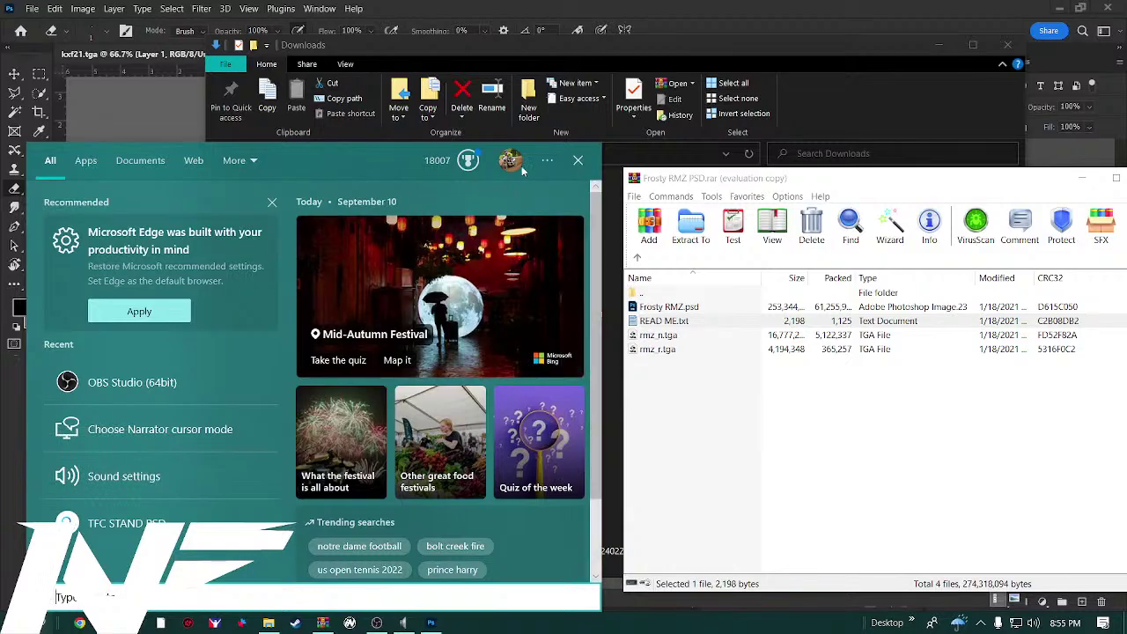
left_click(577, 162)
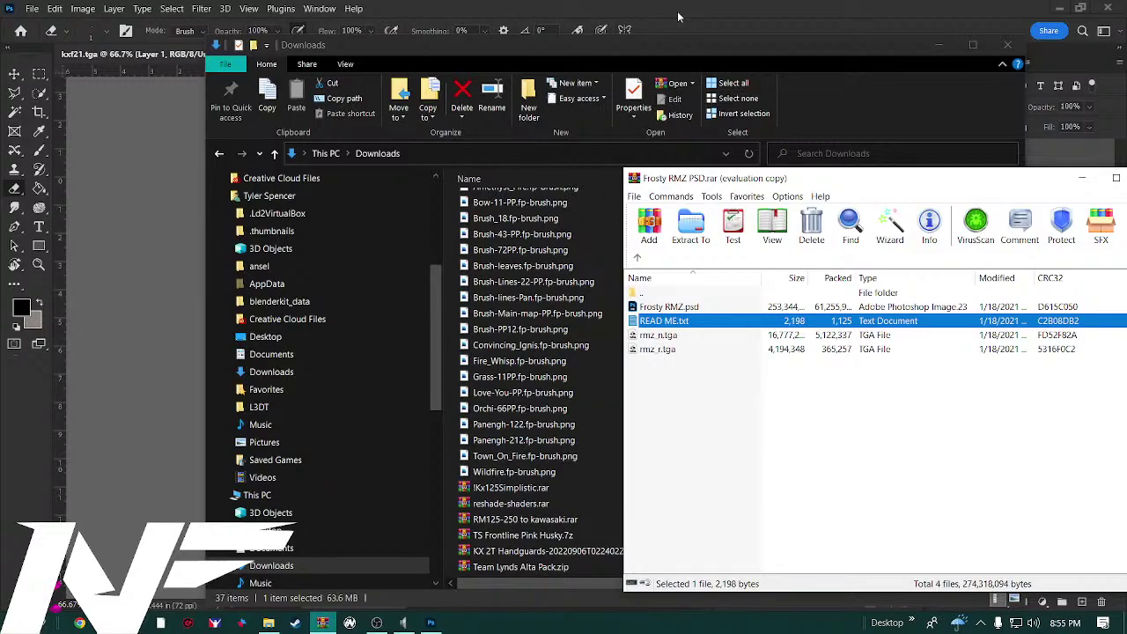
Uncover part of the desktop and extract rmz_n.tga and rmz_r.tga from the archive onto it
left_click_drag(679, 18, 660, 172)
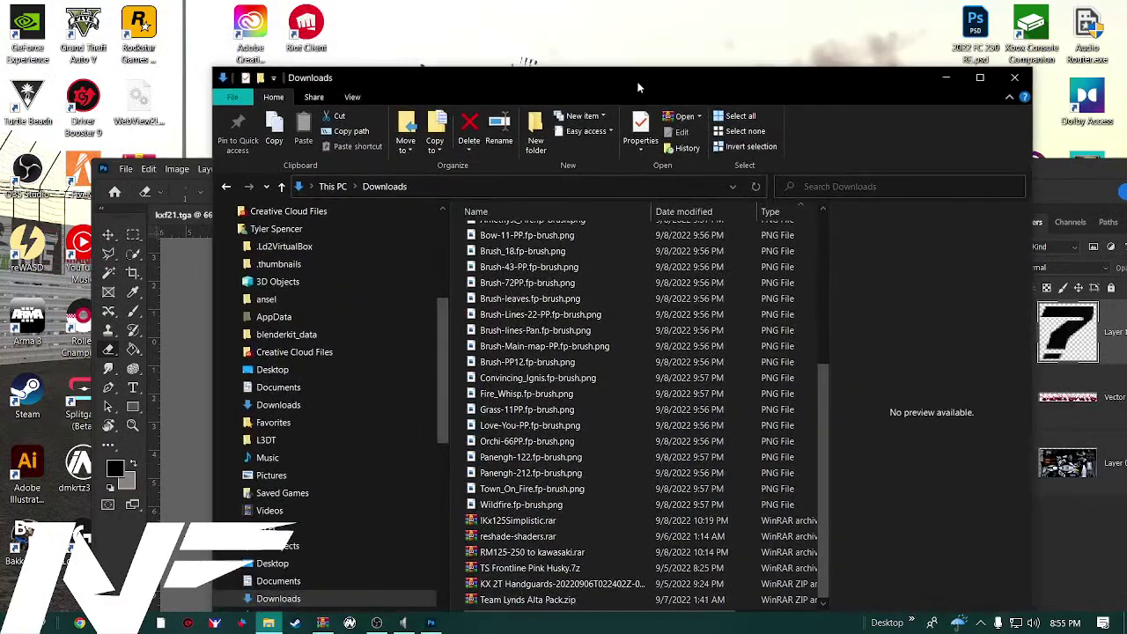
left_click_drag(634, 51, 646, 101)
left_click(431, 622)
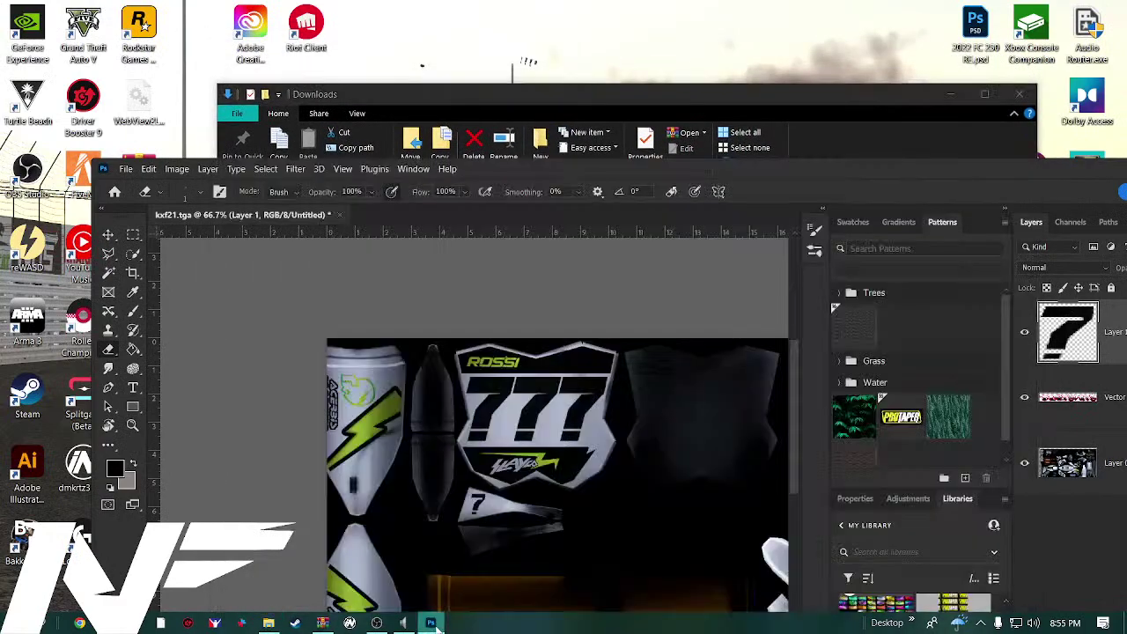
mouse_move(378, 624)
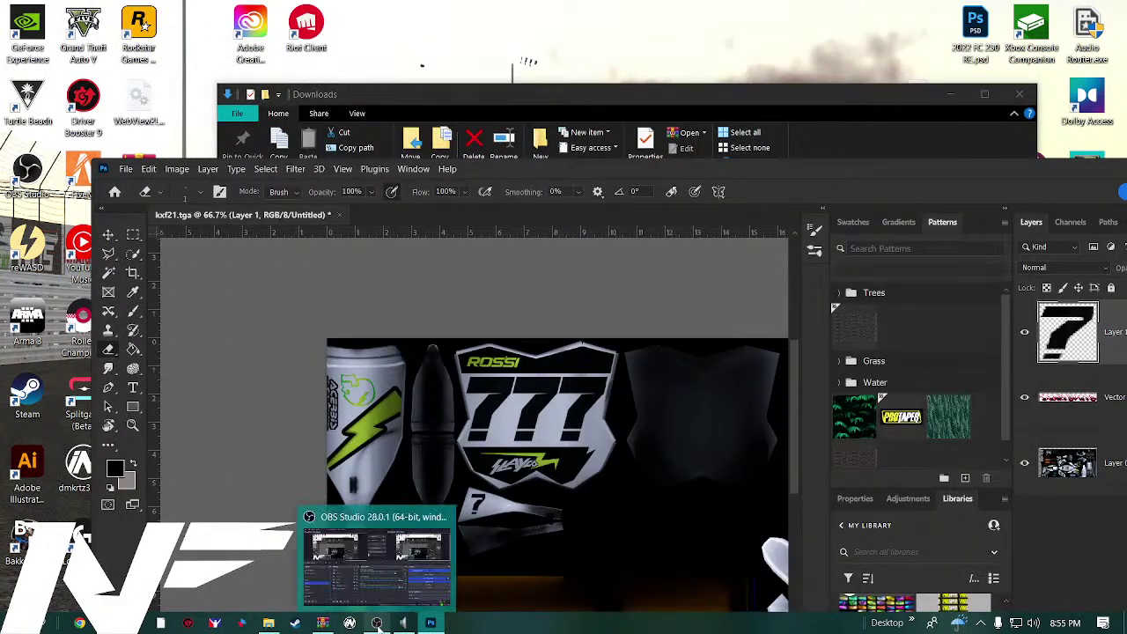
left_click(322, 622)
left_click(673, 350)
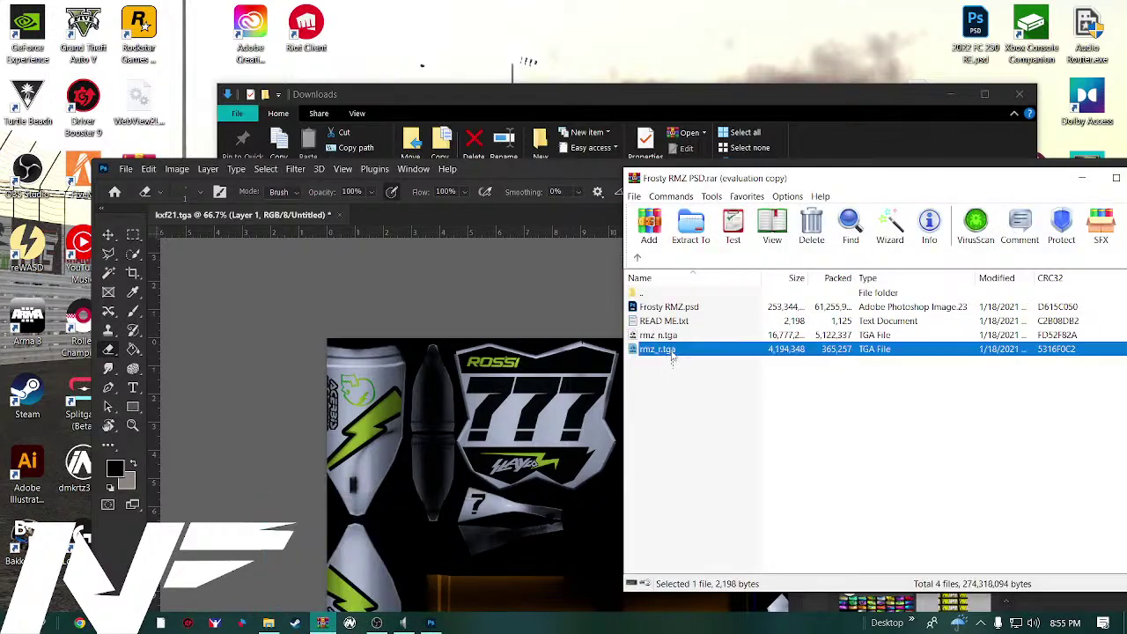
left_click(669, 336, "shift")
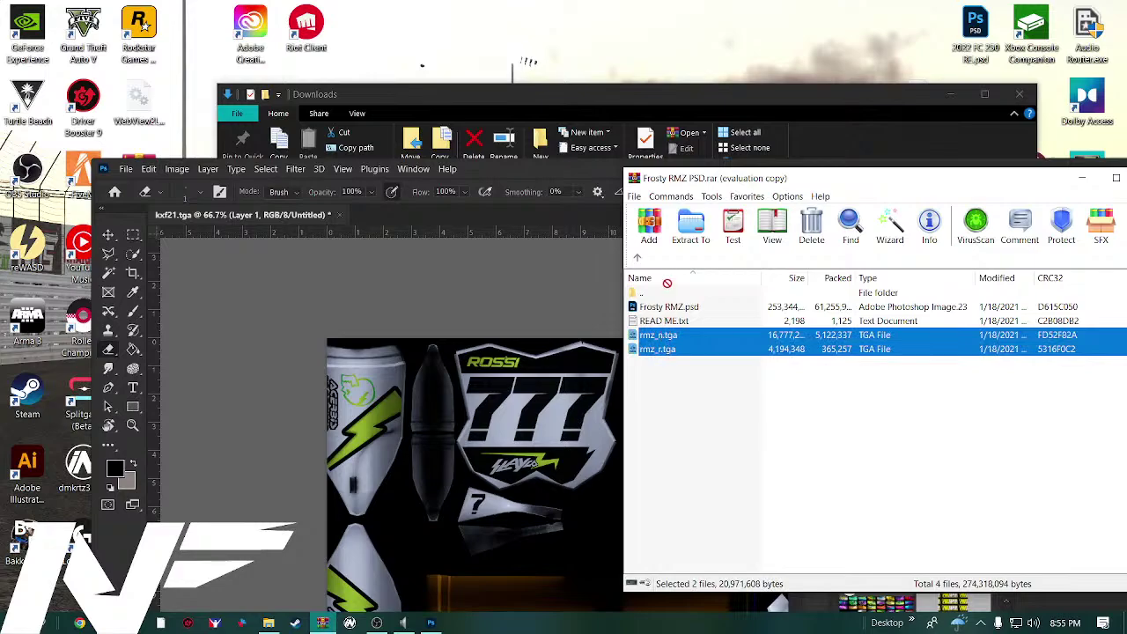
left_click(685, 60)
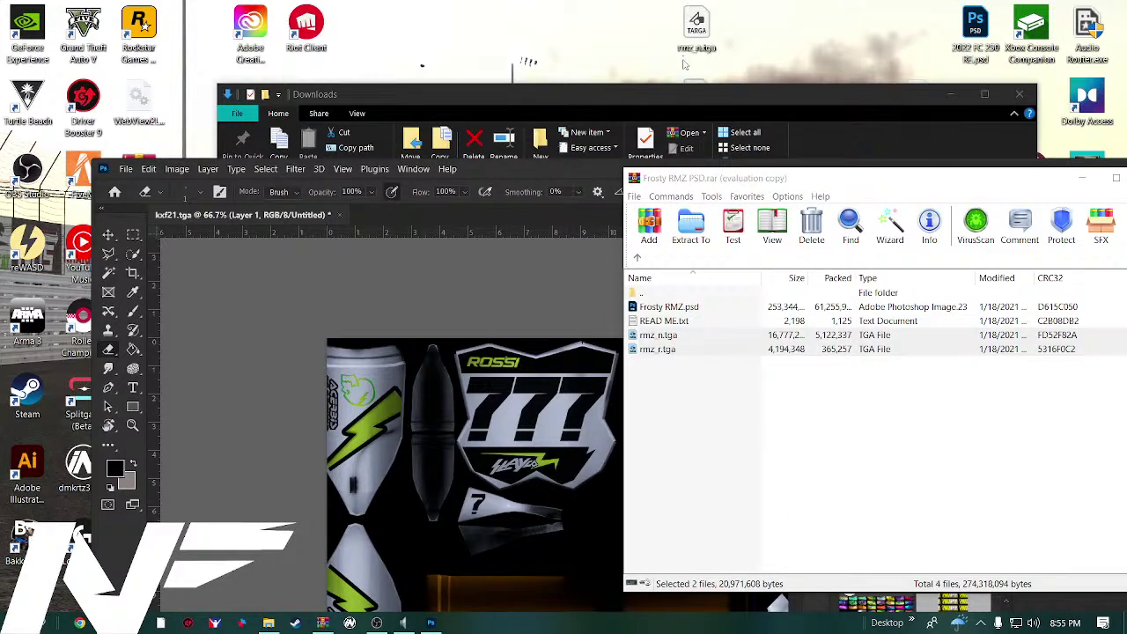
Create a new folder on the desktop named streamrmz
left_click_drag(725, 99, 703, 86)
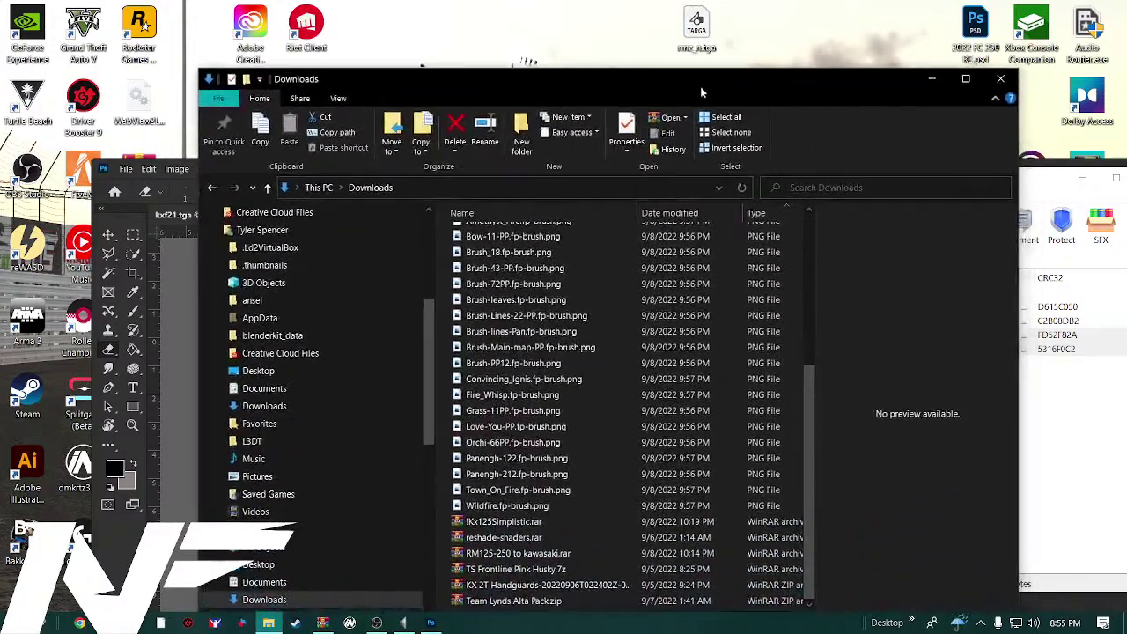
right_click(611, 33)
mouse_move(652, 156)
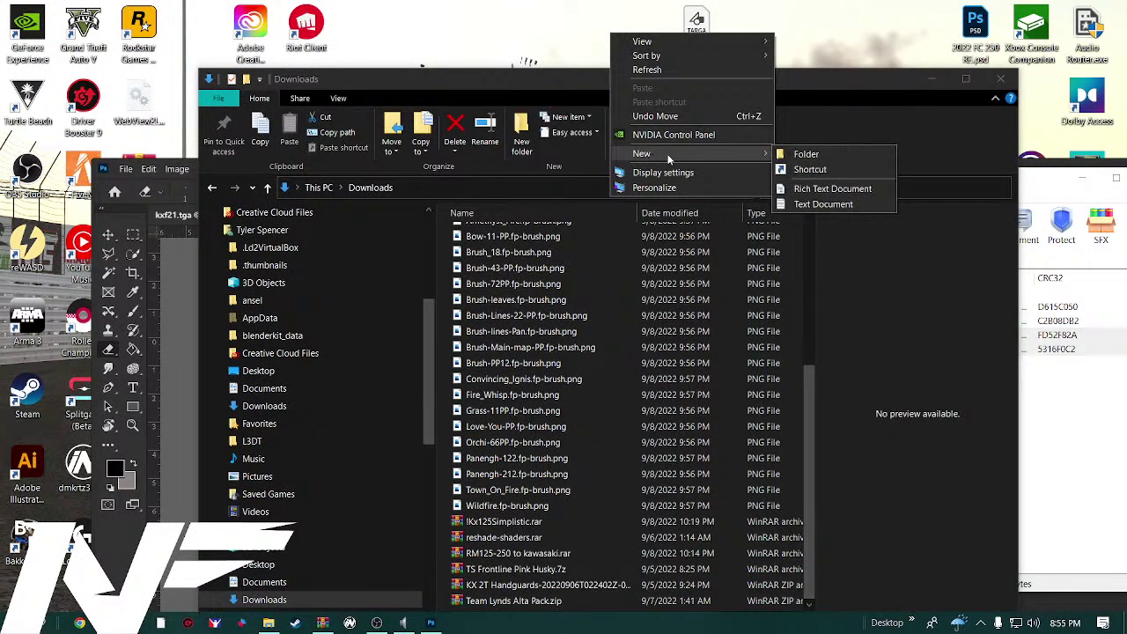
left_click(805, 155)
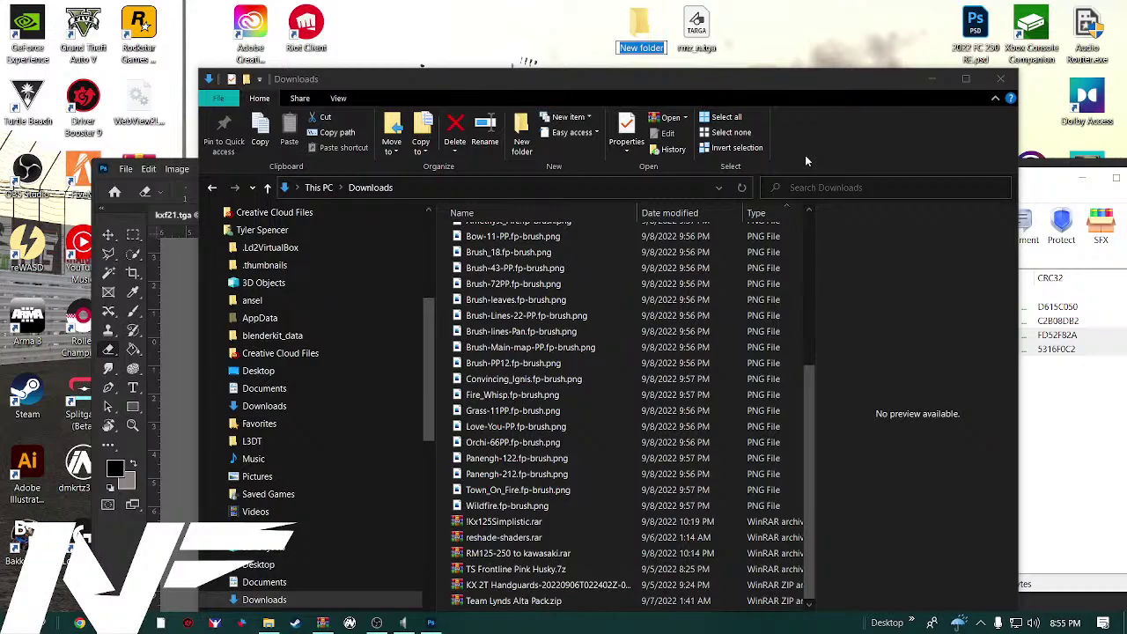
type("streamsux")
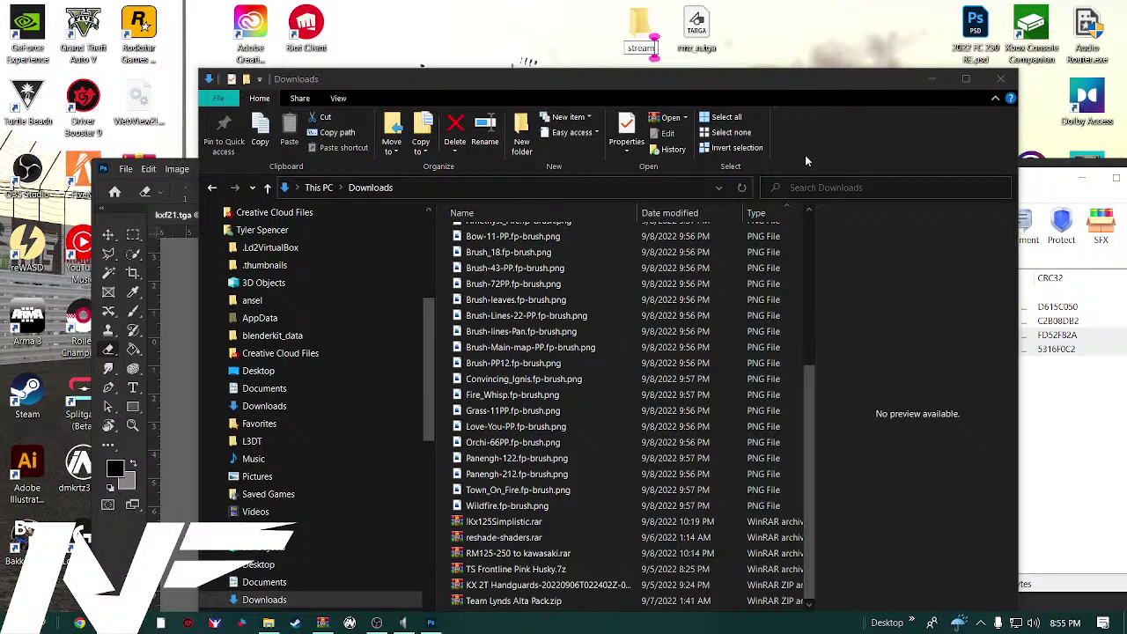
key("BackSpace")
key("BackSpace")
key("BackSpace")
type("mz")
key("Return")
Move rmz_n.tga and rmz_r.tga into the streamrmz desktop folder and close the Downloads window
left_click_drag(761, 83, 757, 145)
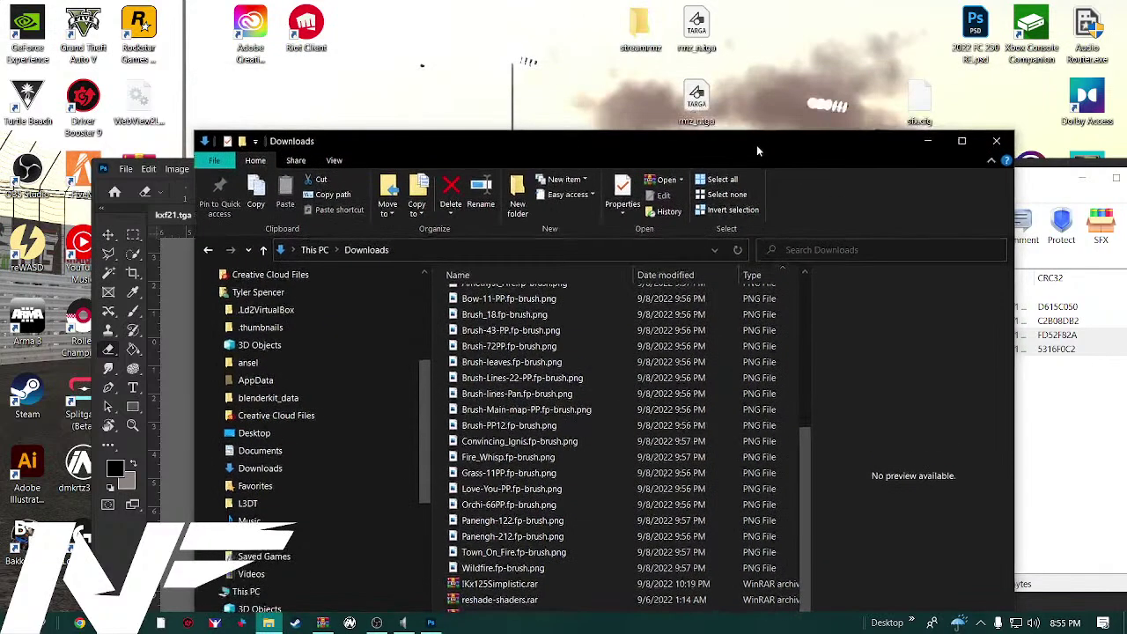
left_click_drag(695, 26, 696, 104)
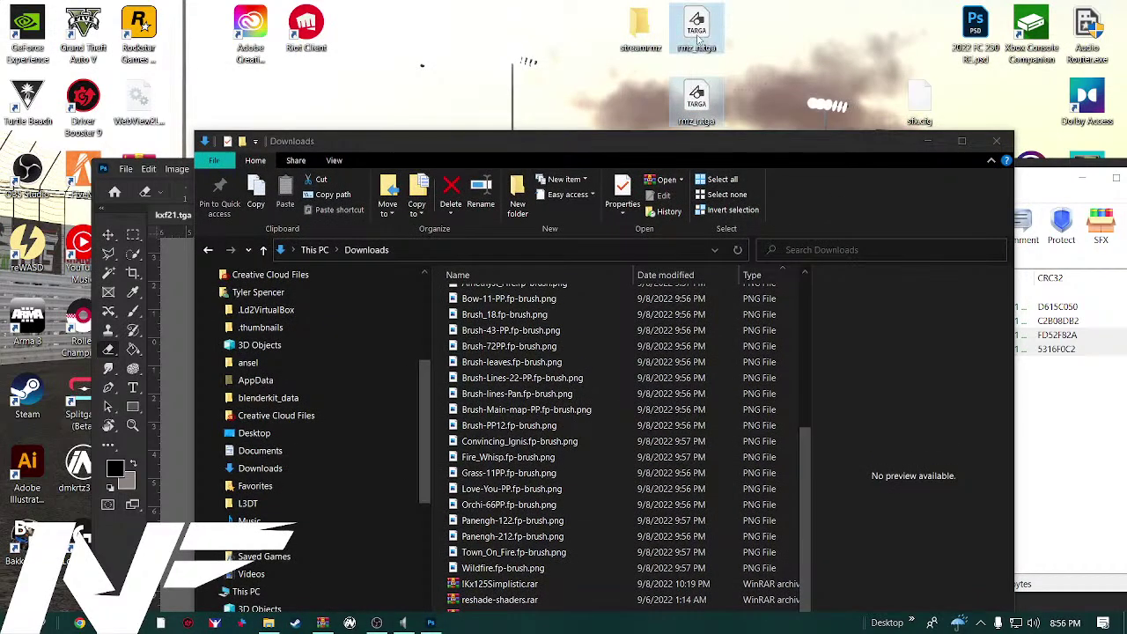
left_click_drag(695, 40, 660, 40)
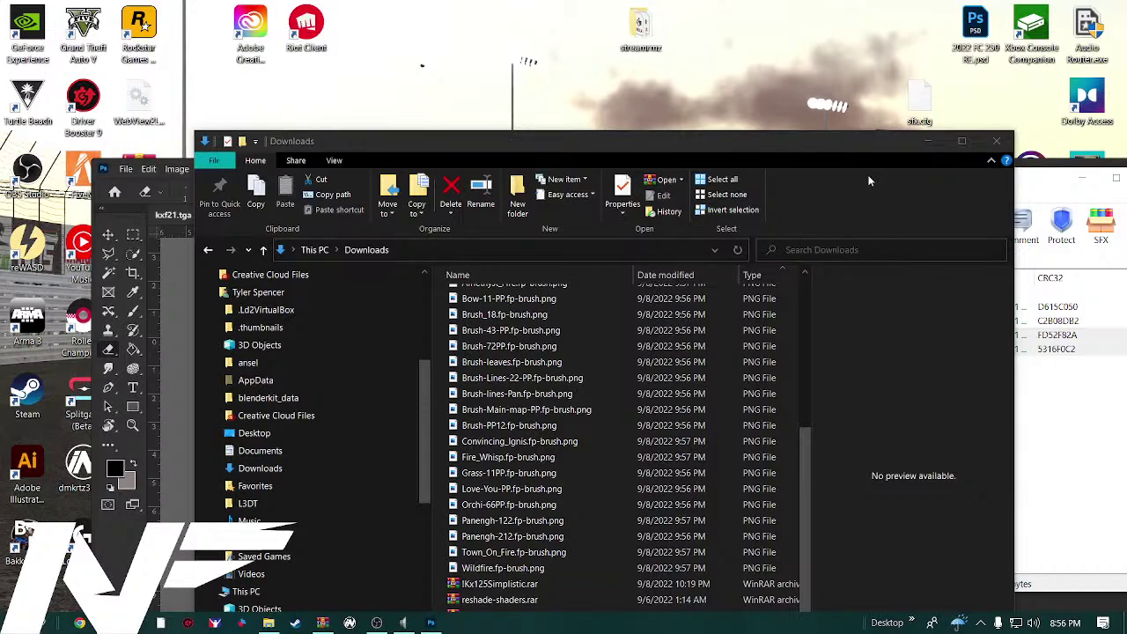
left_click(995, 141)
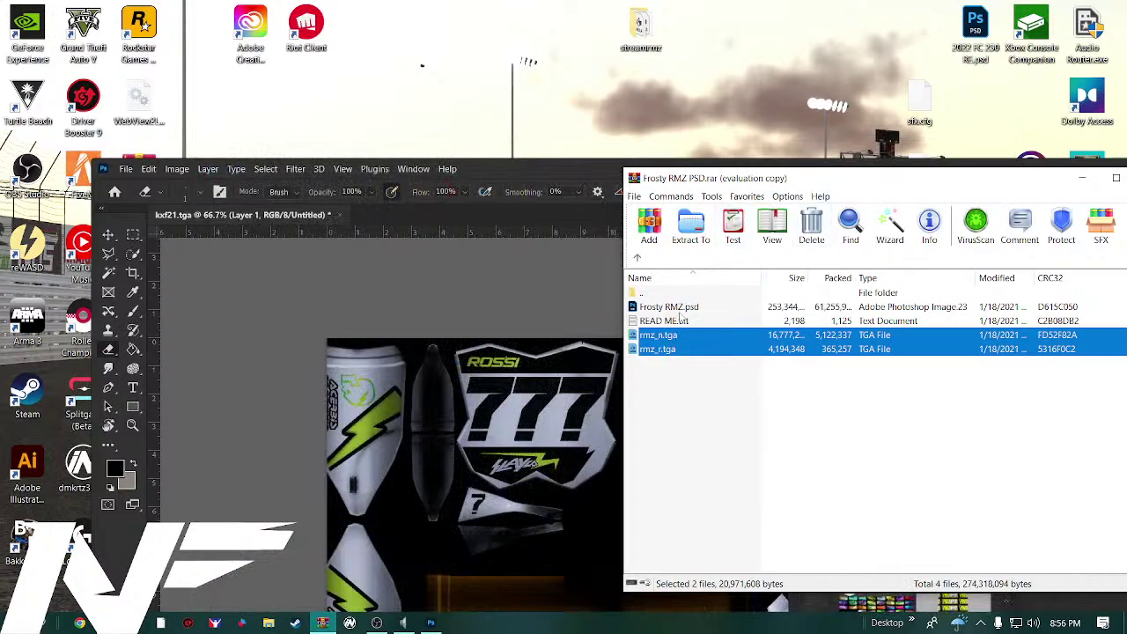
Open Frosty RMZ.psd from the archive in Photoshop, assigning the working RGB profile Acer X243W
left_click(679, 308)
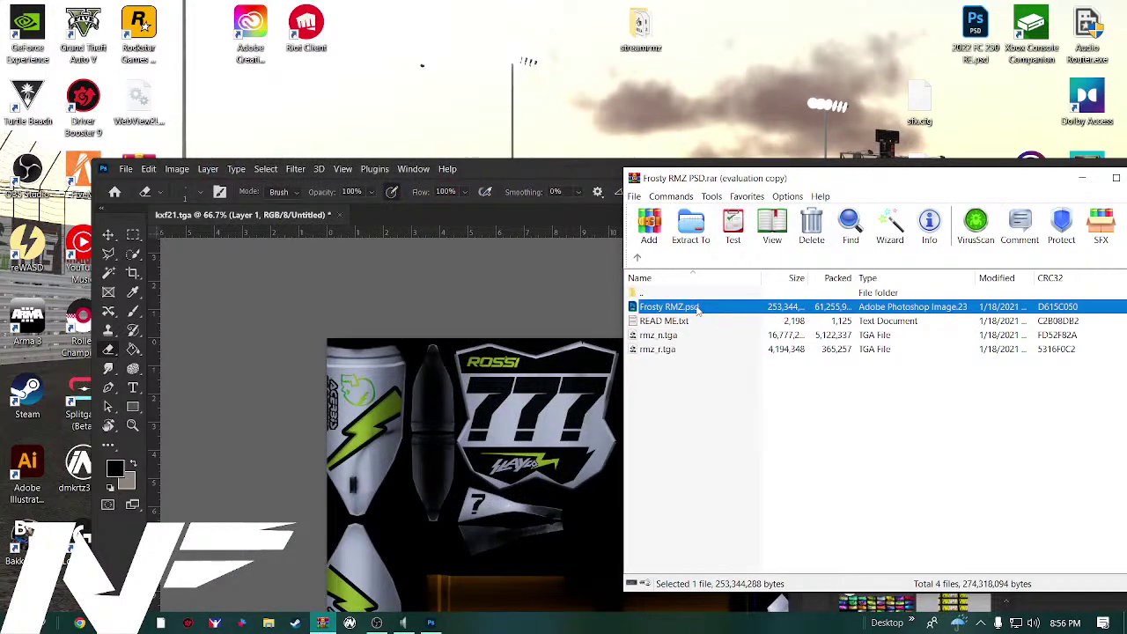
double_click(696, 308)
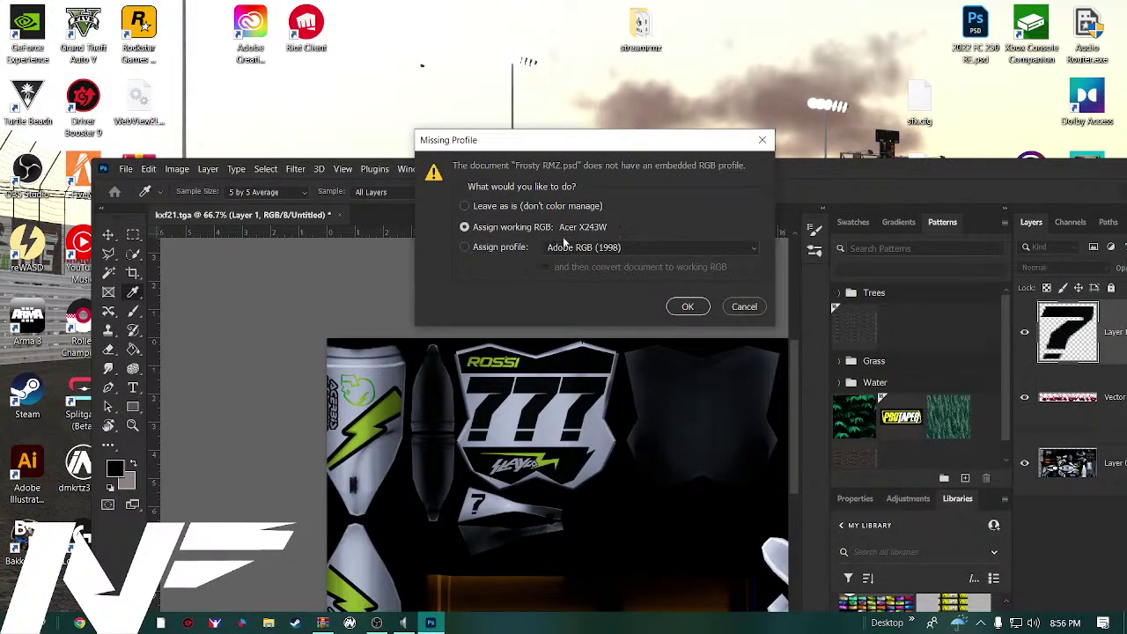
left_click(687, 306)
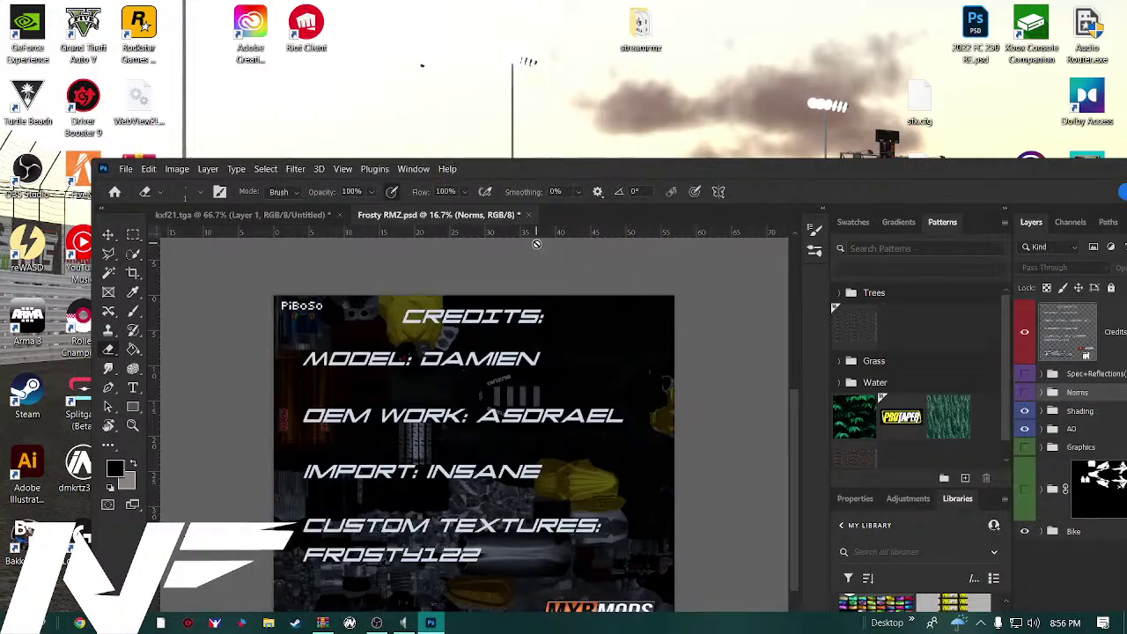
Start saving a copy of Frosty RMZ.psd and open the choice of file formats
left_click(128, 170)
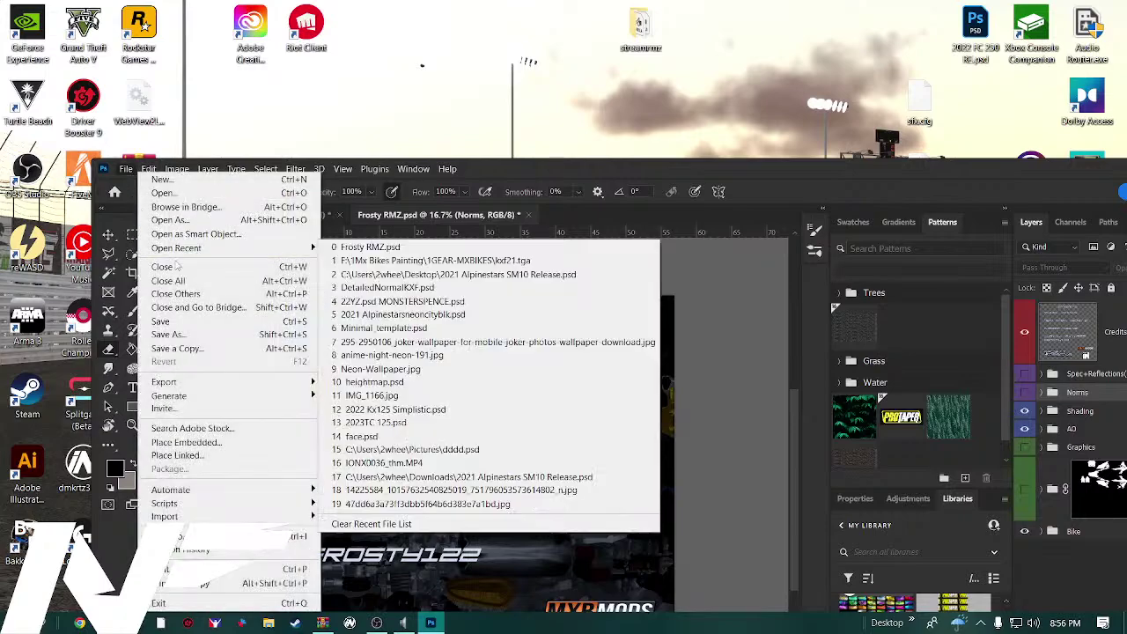
left_click(195, 349)
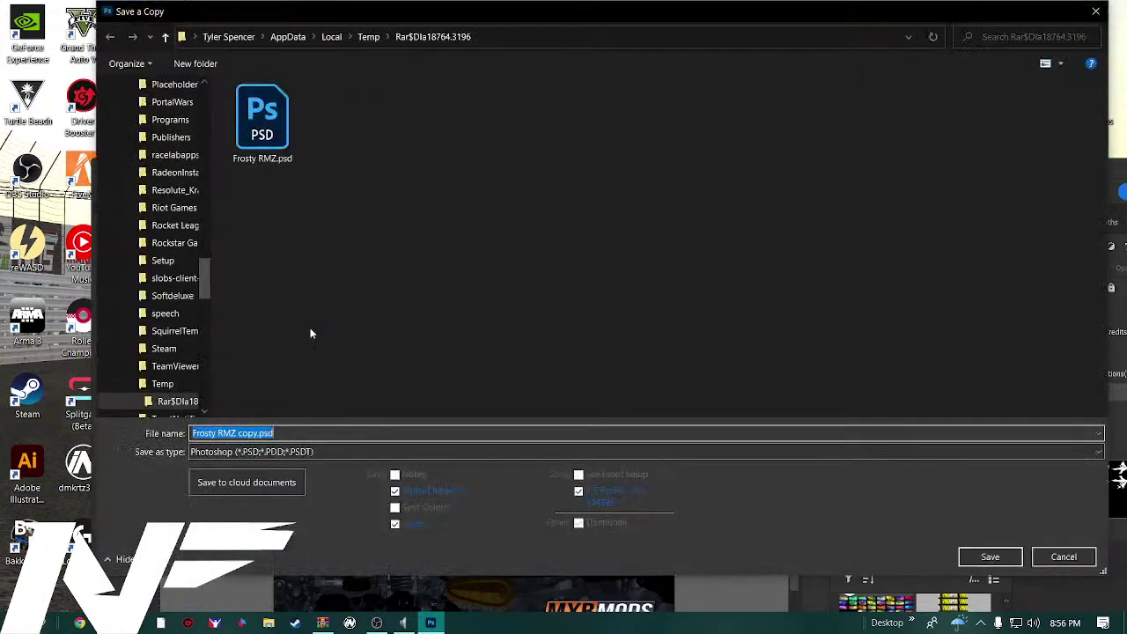
left_click(339, 451)
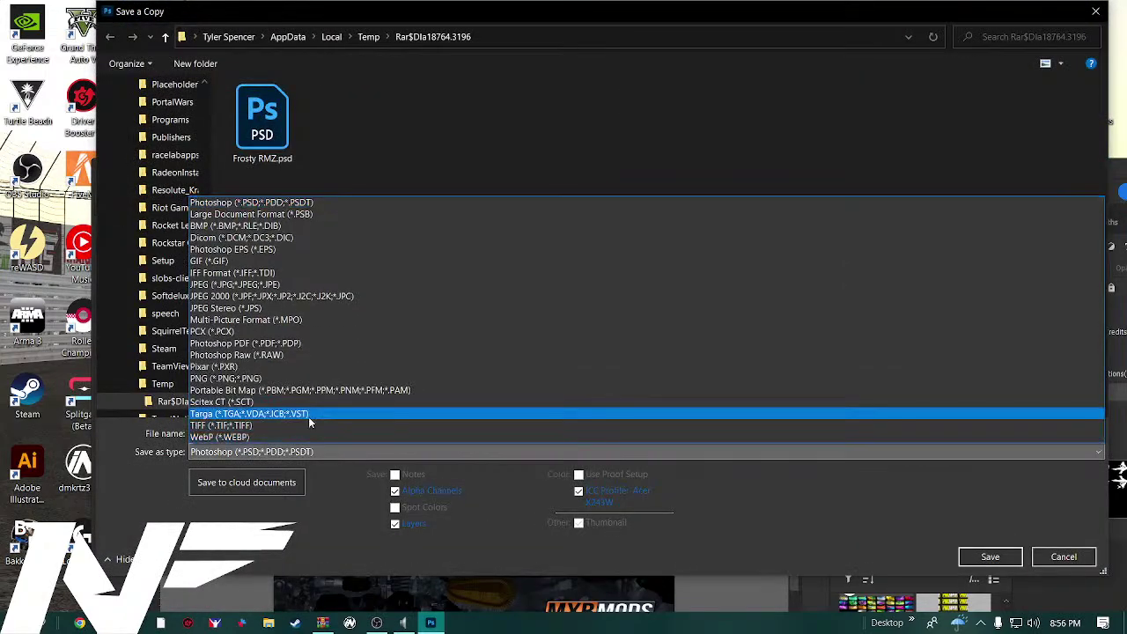
Dismiss the save-a-copy dialog without saving and maximise the program window
left_click(1090, 11)
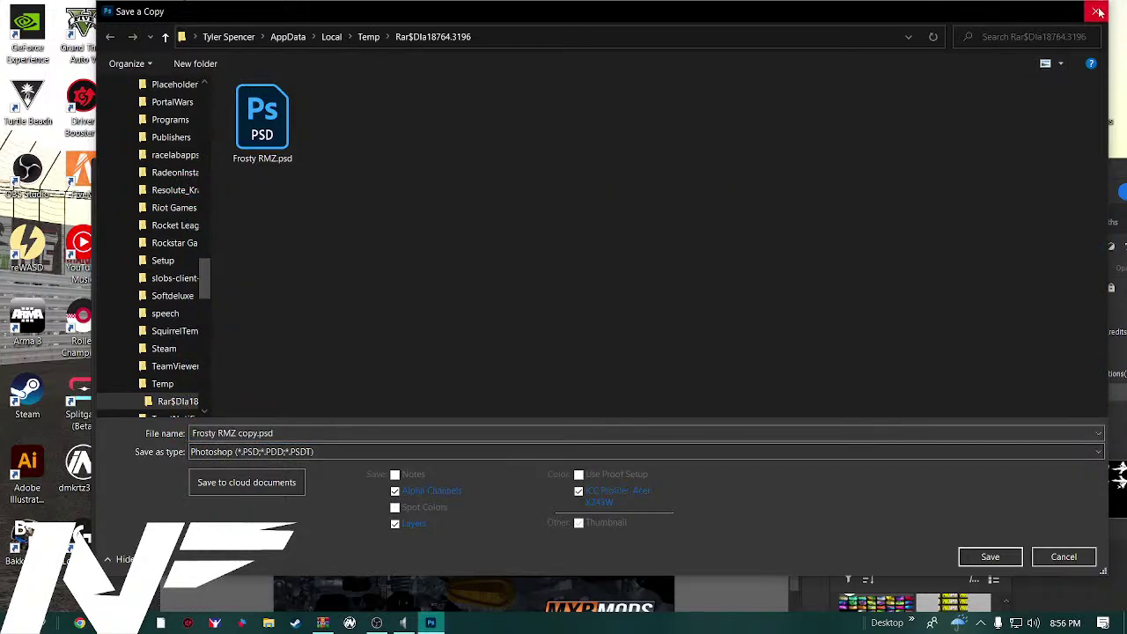
left_click(1097, 11)
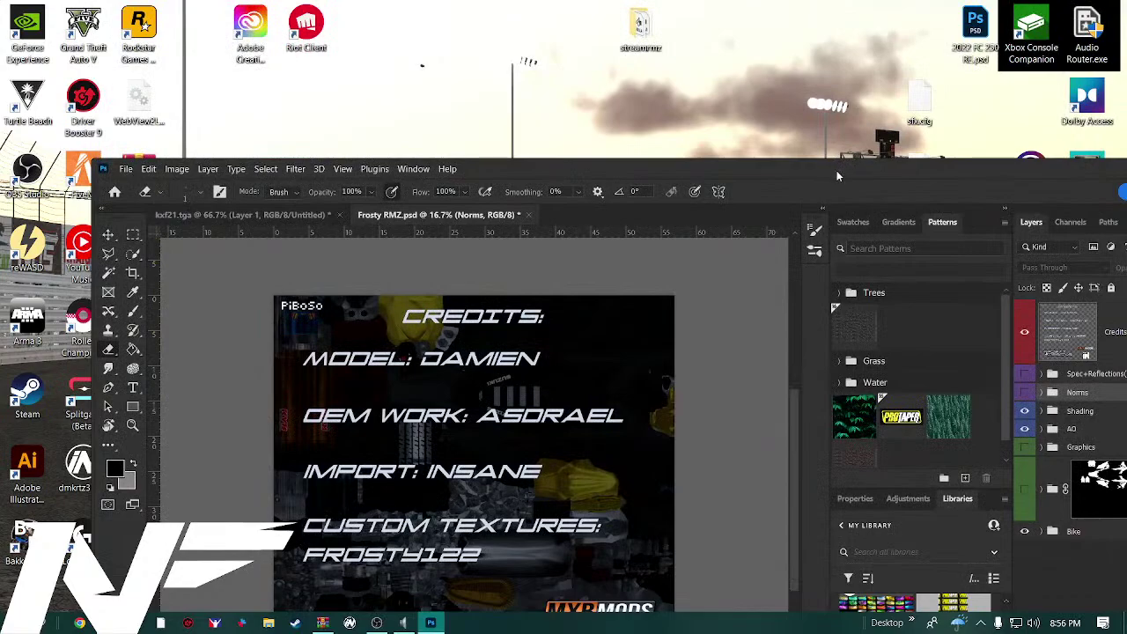
left_click_drag(836, 170, 752, 11)
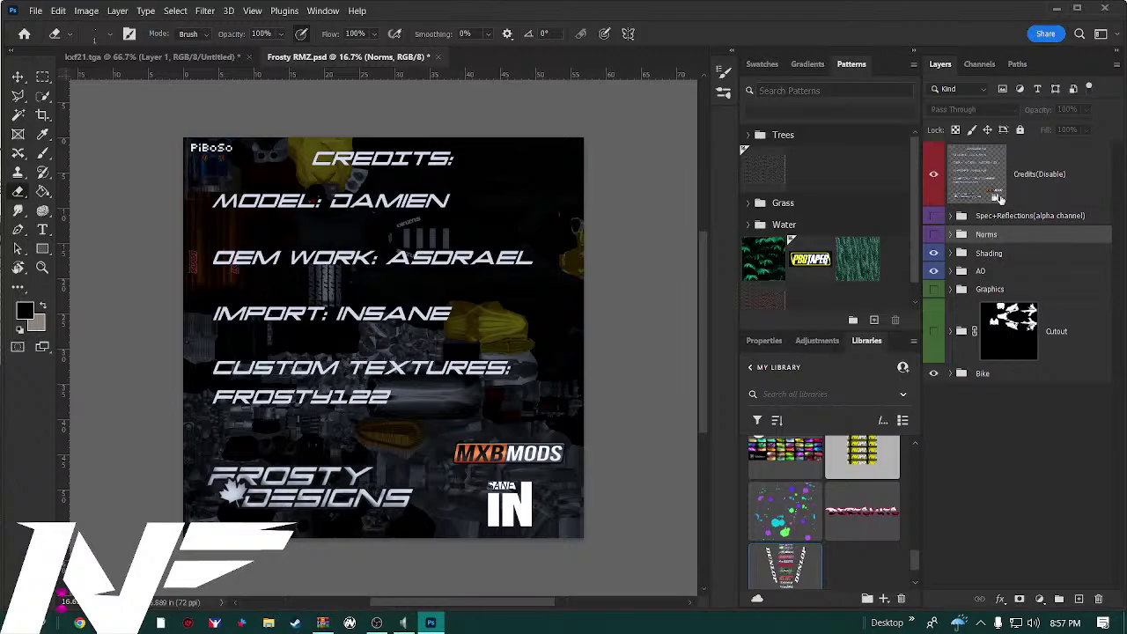
Hide the Credits(Disable) layer, and briefly show the Spec+Reflections(alpha channel) group to preview it
left_click(935, 180)
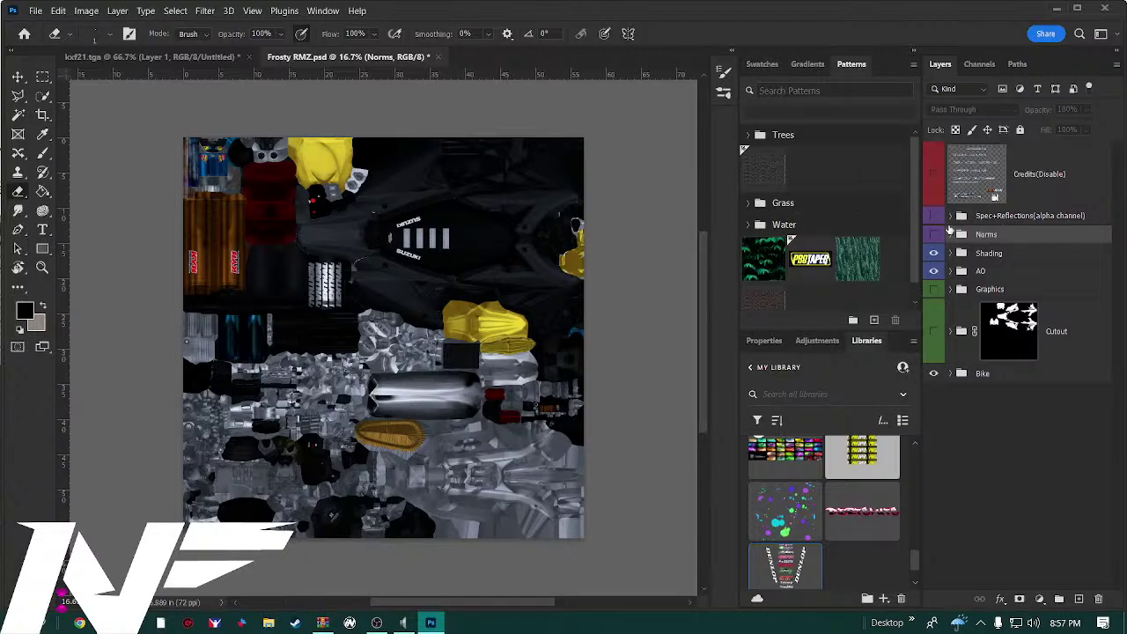
left_click(934, 215)
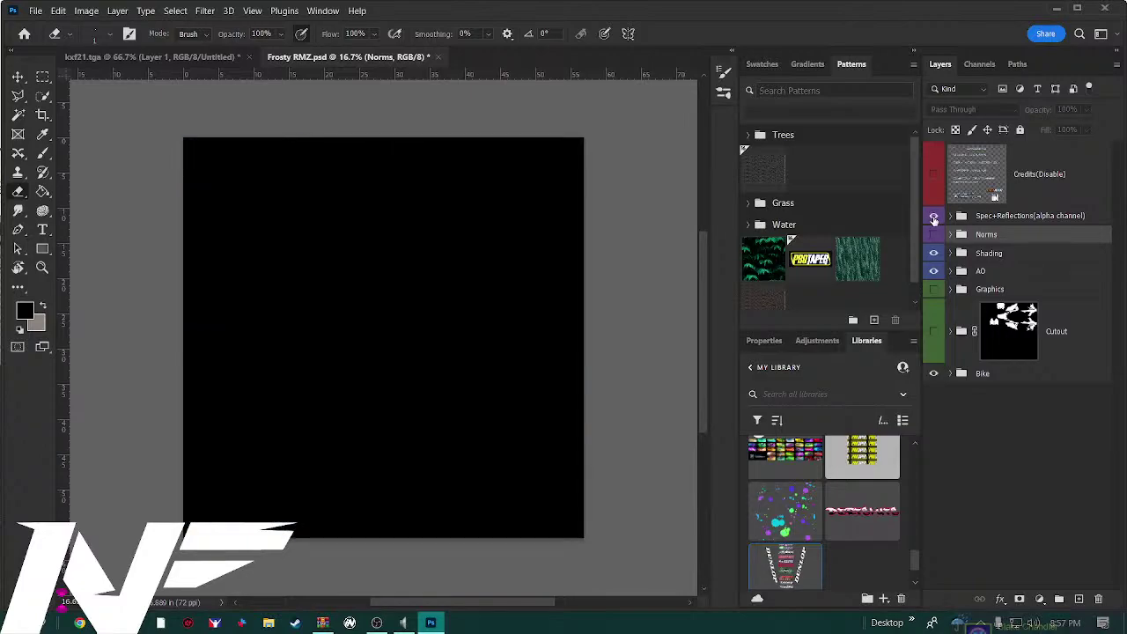
left_click(933, 215)
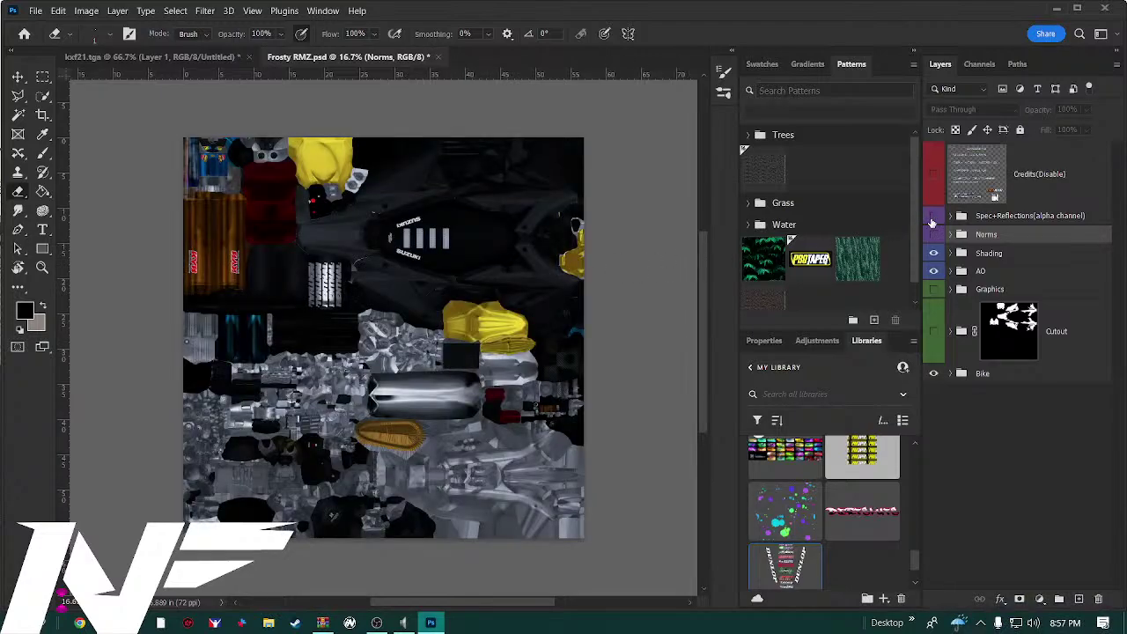
Fully lock the Spec+Reflections(alpha channel) group and the Credits(Disable) layer
left_click(1105, 219)
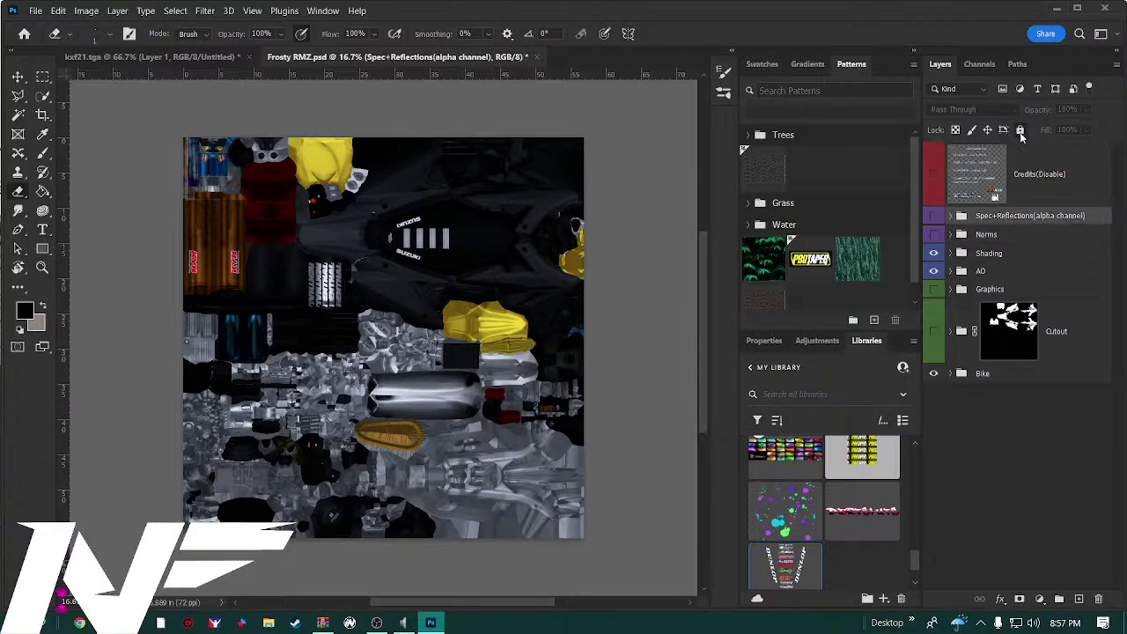
left_click(1019, 131)
left_click(1090, 190)
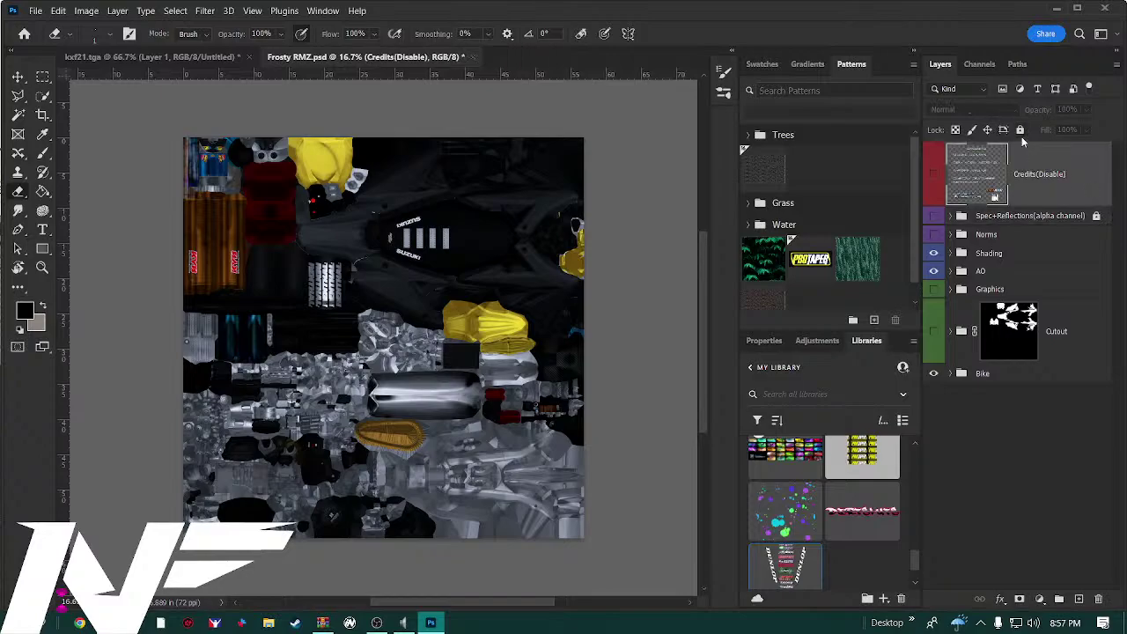
left_click(1019, 130)
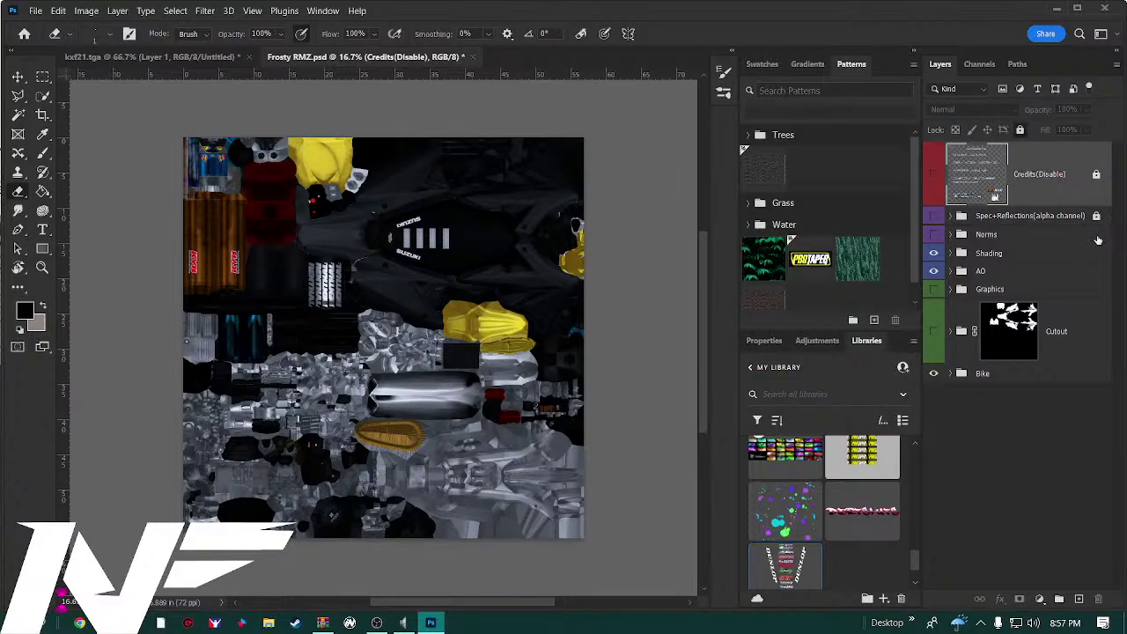
Preview the normal map by temporarily showing the Norms group, and fully lock that group
left_click(933, 234)
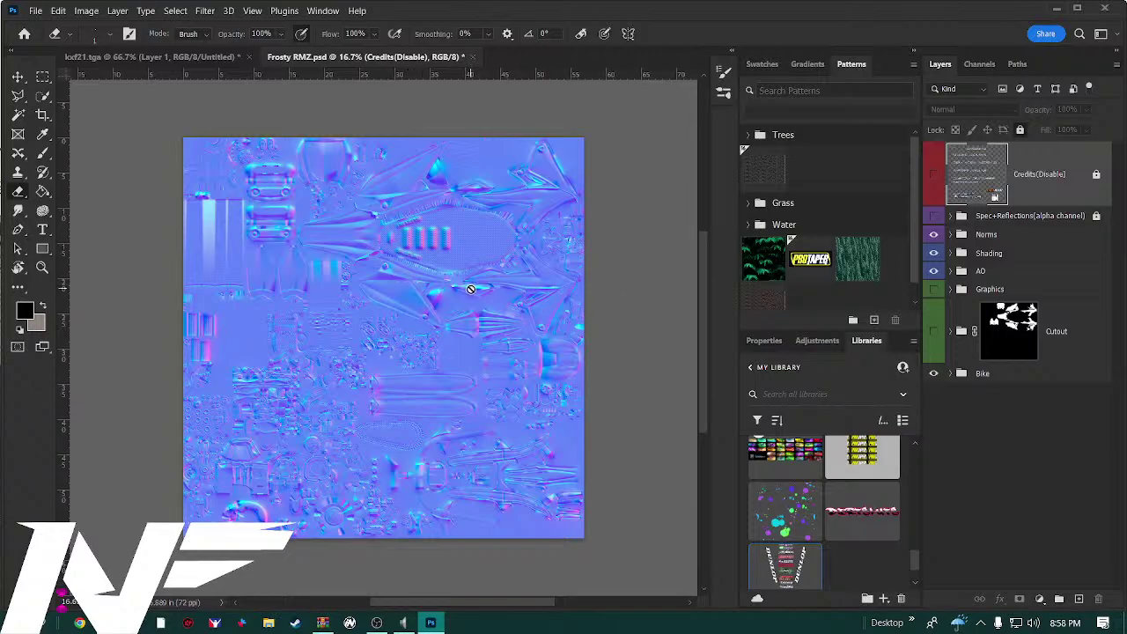
scroll(471, 289, "up", 1)
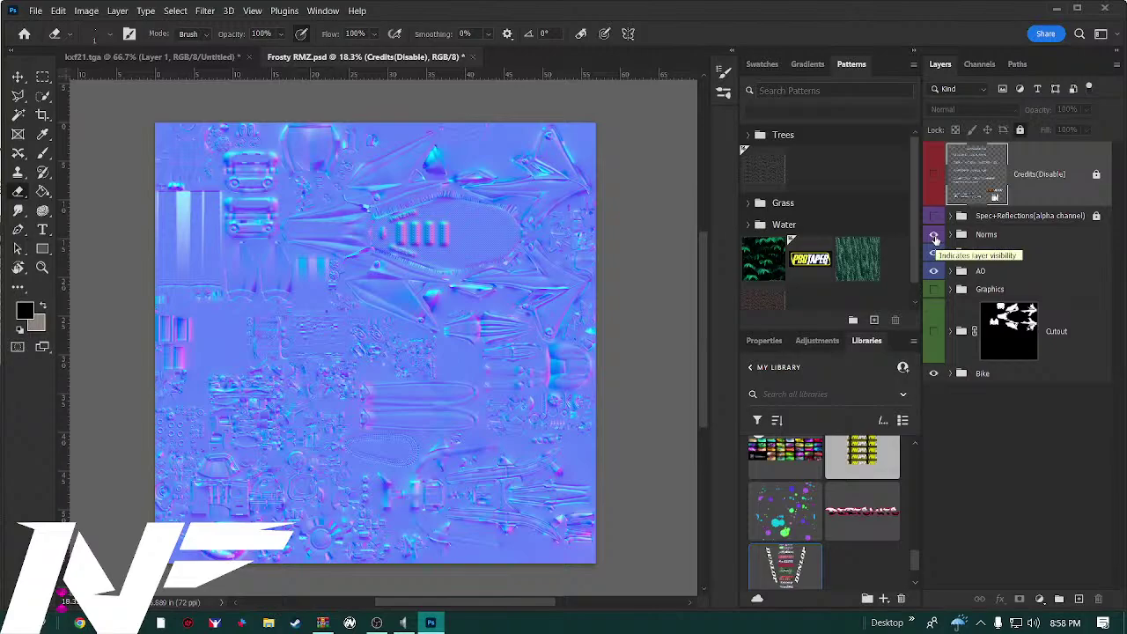
left_click(934, 236)
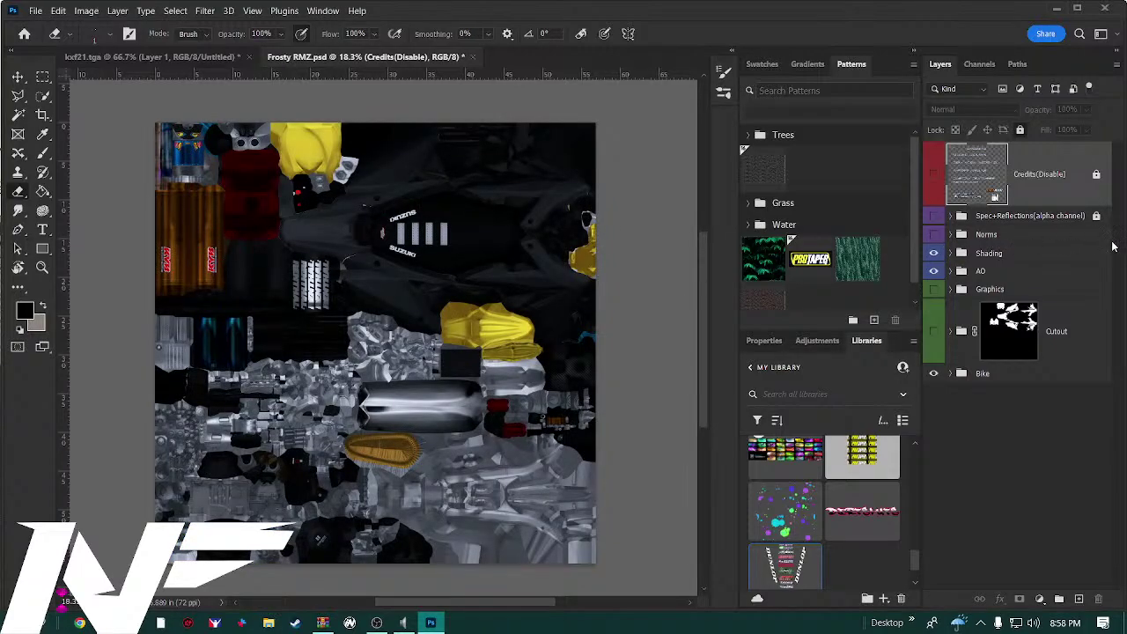
left_click(1098, 235)
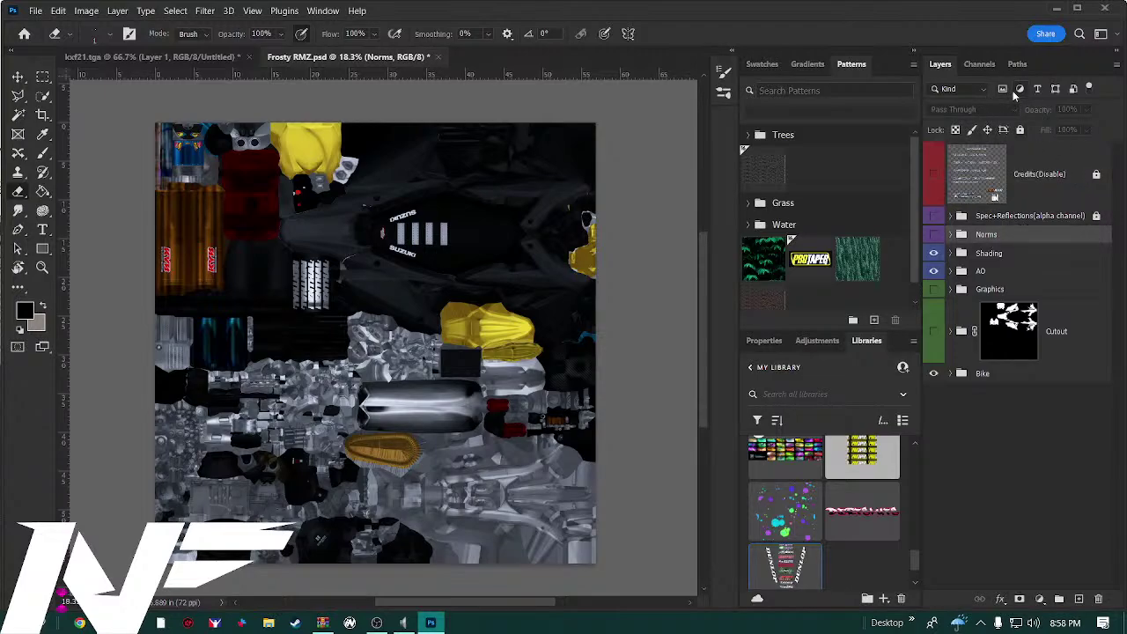
left_click(1019, 129)
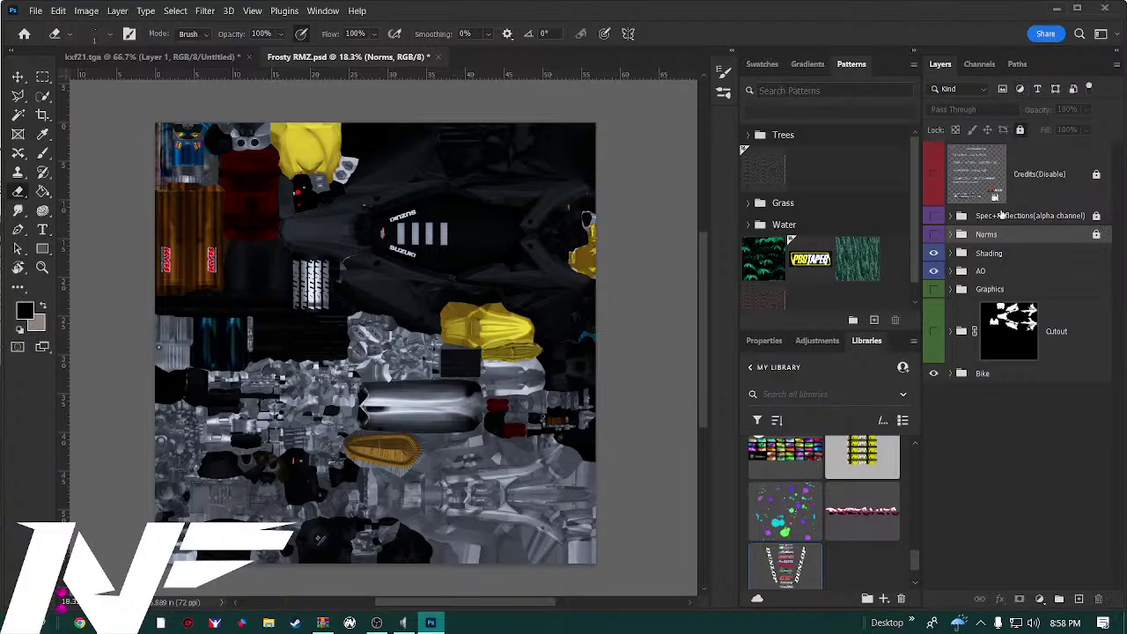
Examine the layers inside the Norms and Shading groups, leaving Norms collapsed and Shading expanded
left_click(950, 235)
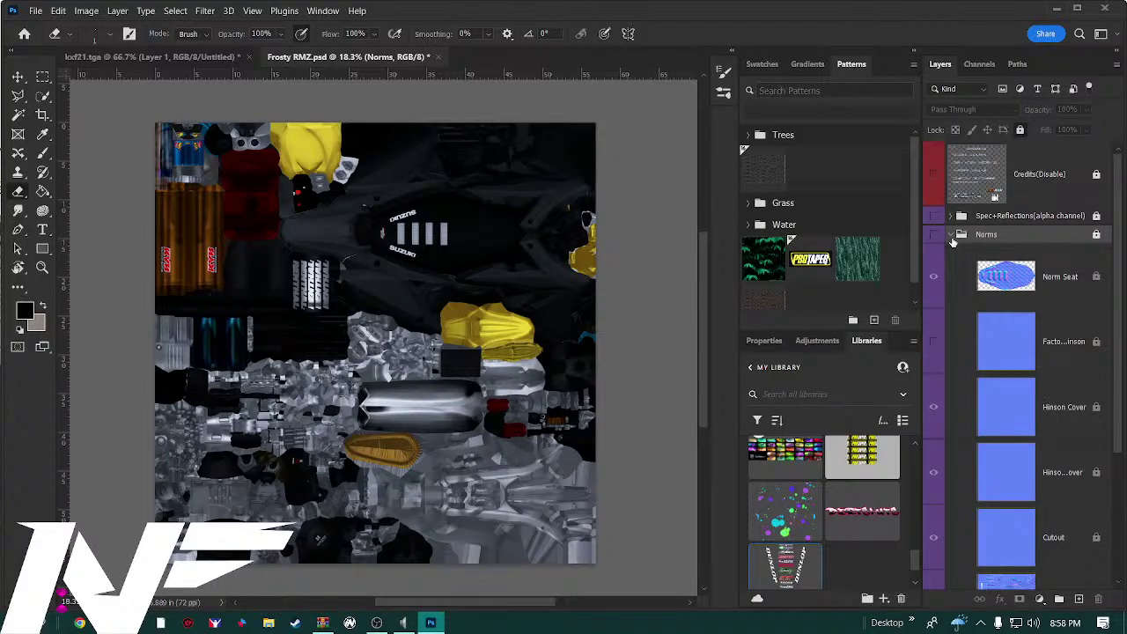
left_click(951, 236)
left_click(951, 236)
scroll(955, 251, "down", 4)
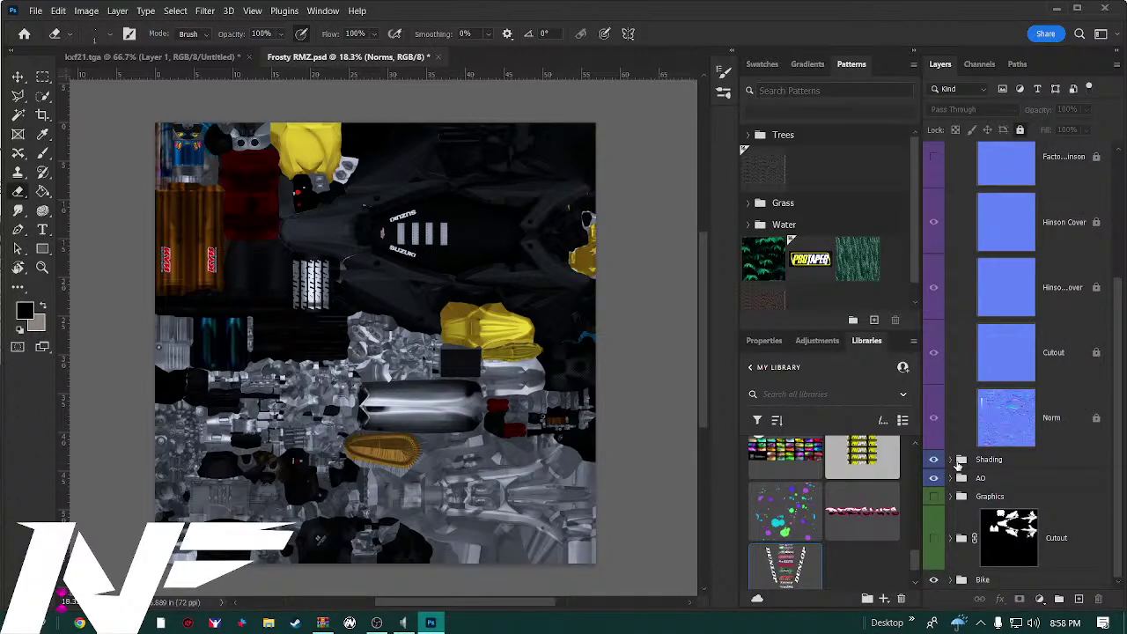
left_click(951, 461)
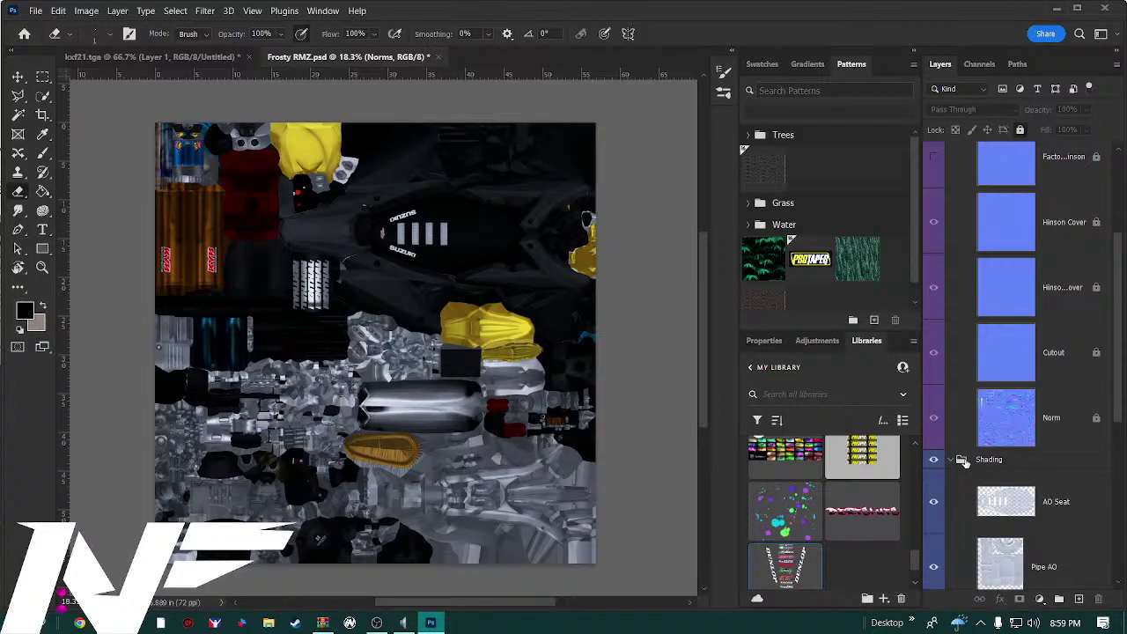
scroll(962, 453, "down", 5)
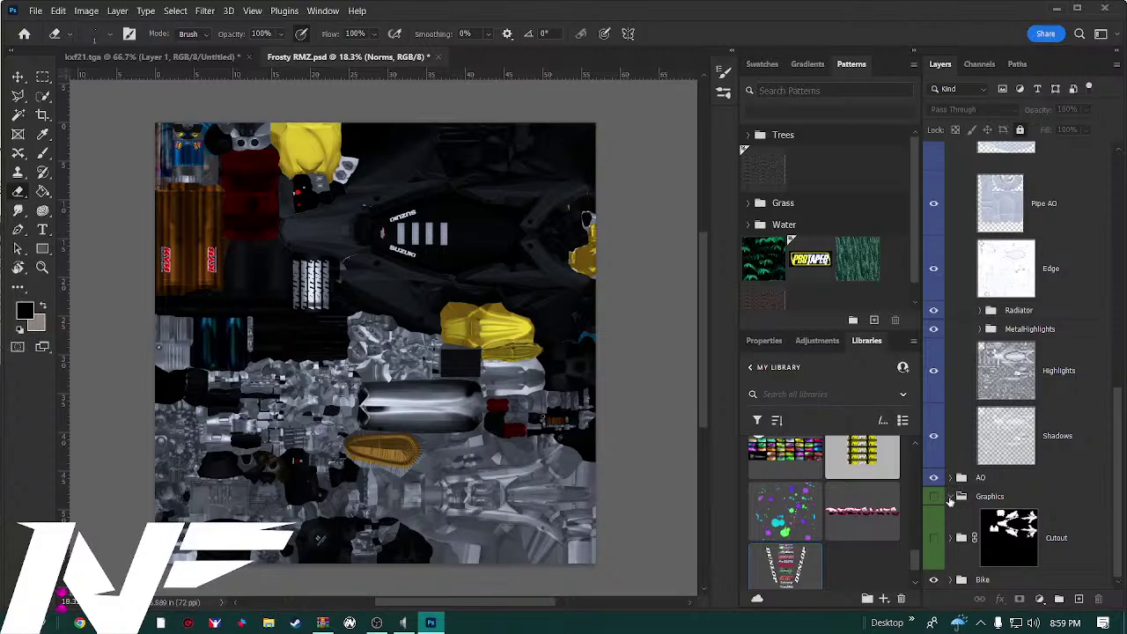
scroll(950, 490, "up", 3)
scroll(950, 479, "up", 5)
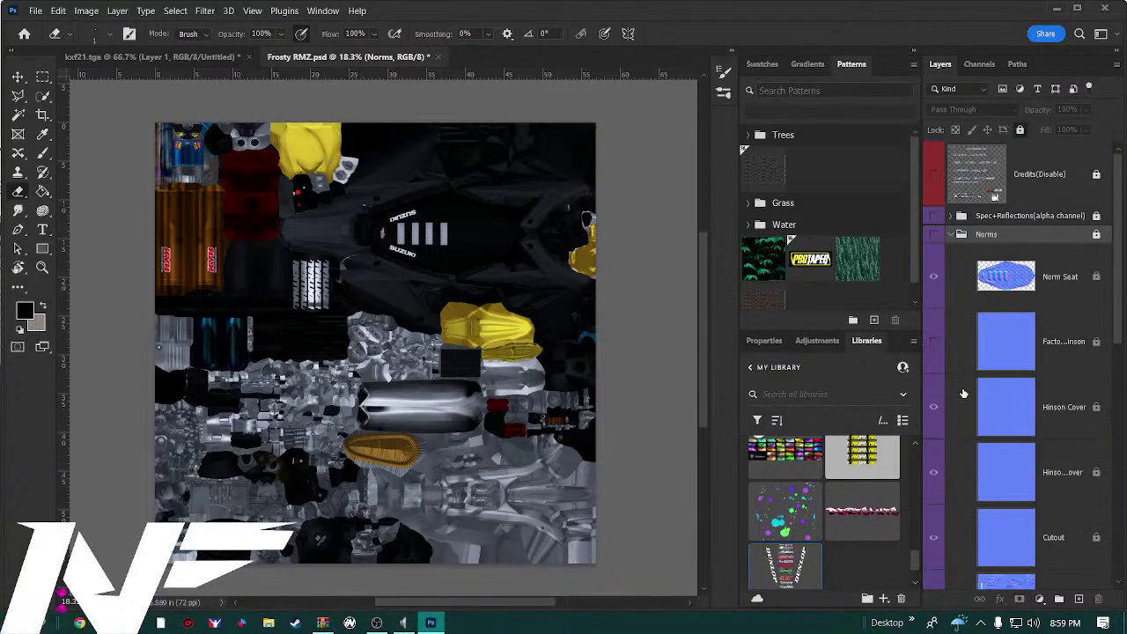
left_click(951, 236)
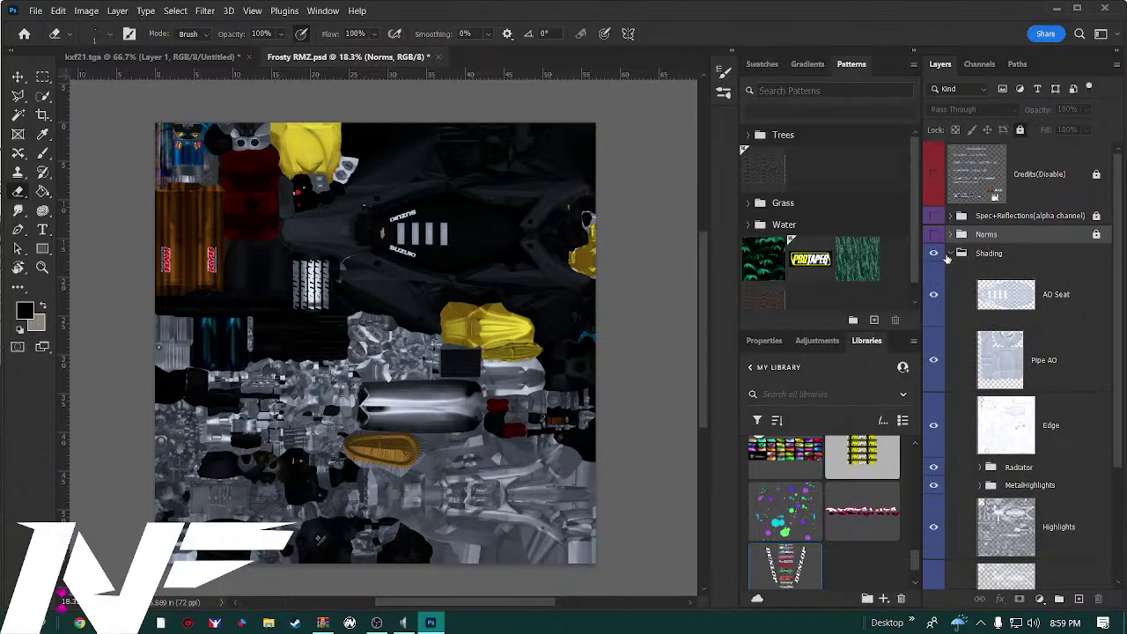
Compare the bike texture with and without the Shading group and its Highlights layer, leaving both visible
left_click(934, 255)
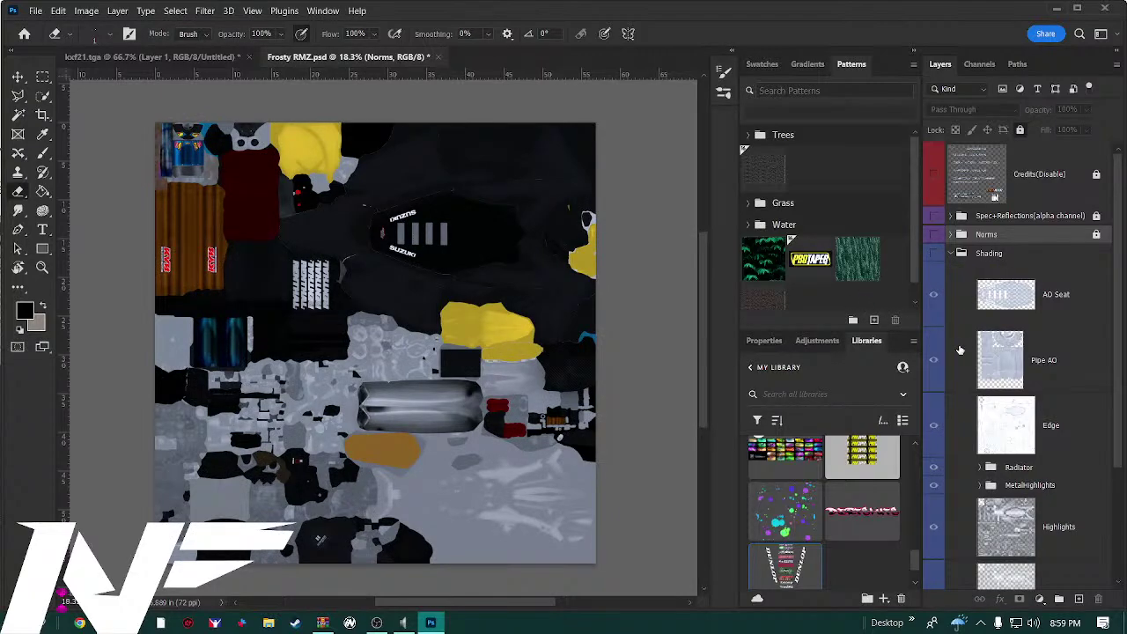
left_click(935, 254)
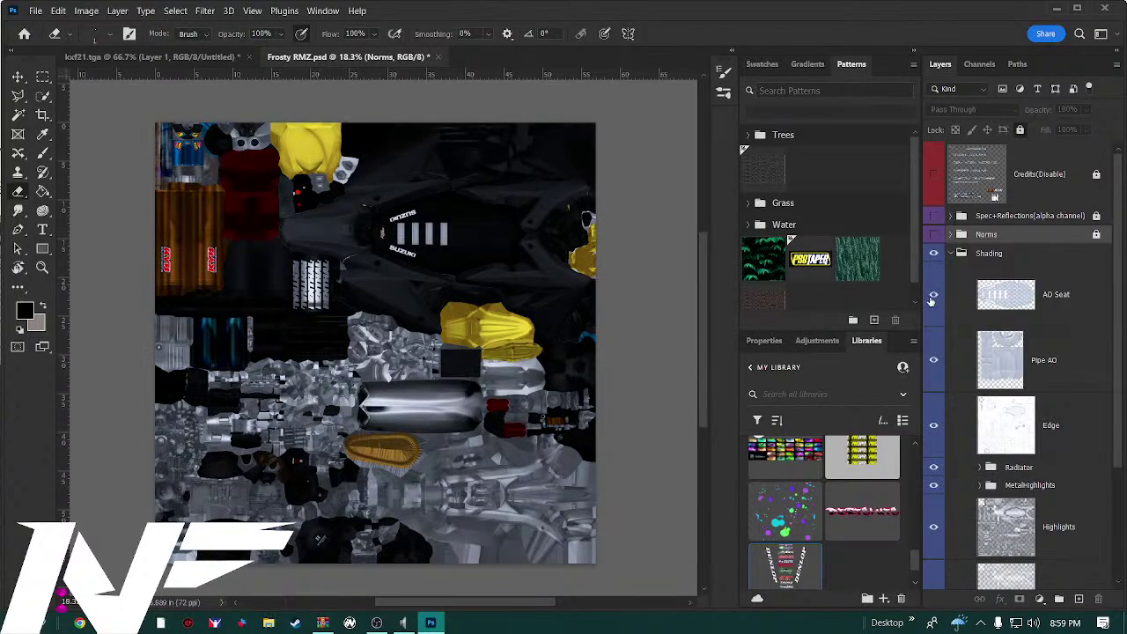
left_click(935, 362)
left_click(934, 526)
left_click(934, 528)
left_click(935, 528)
left_click(934, 528)
left_click(935, 528)
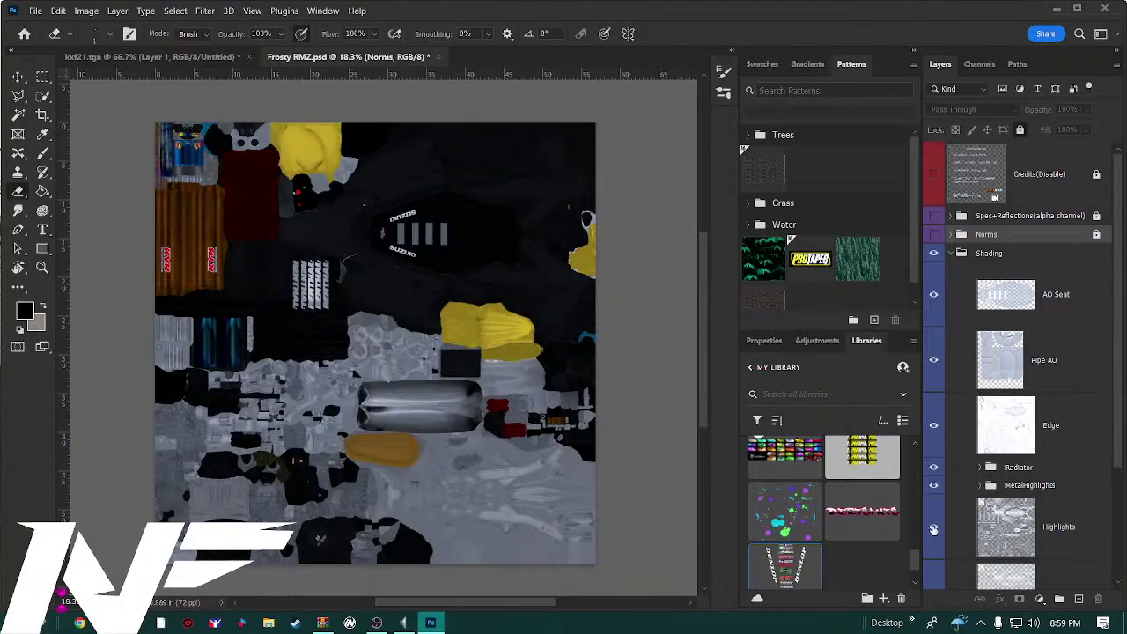
left_click(934, 528)
left_click(934, 528)
left_click(933, 526)
left_click(932, 524)
left_click(932, 523)
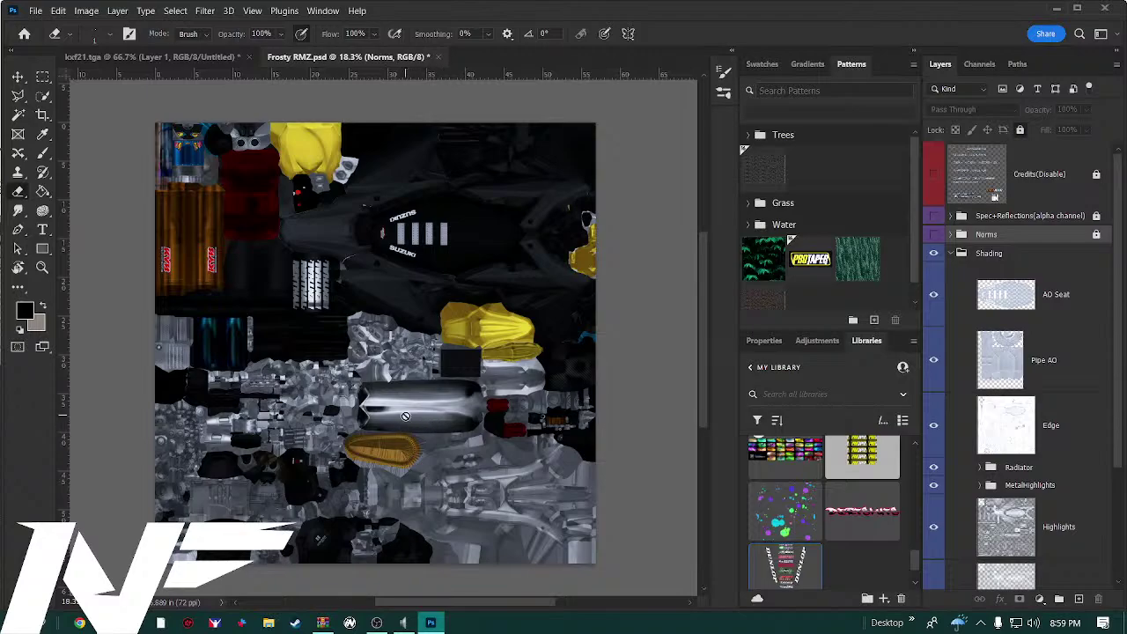
scroll(961, 487, "down", 3)
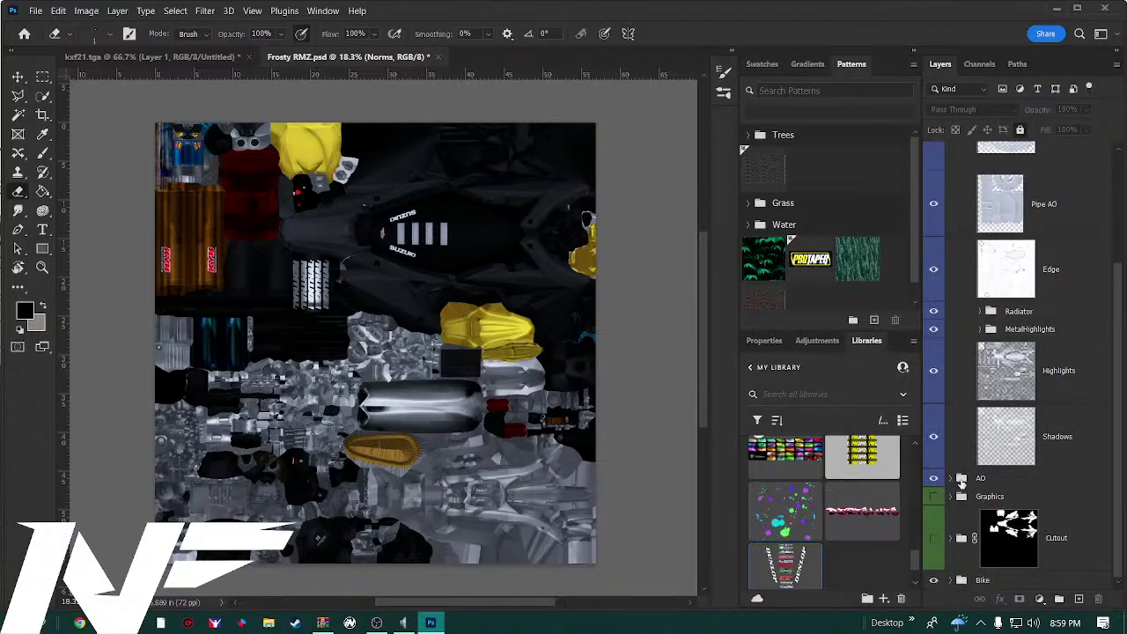
scroll(951, 422, "up", 3)
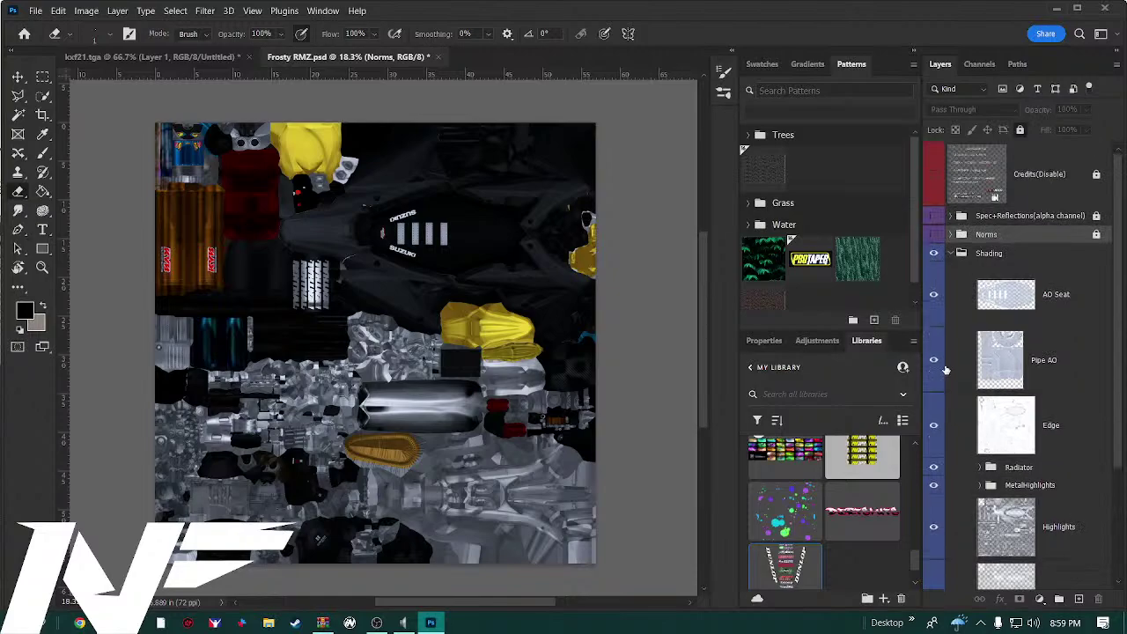
Hide, collapse and fully lock the Shading group
left_click(933, 253)
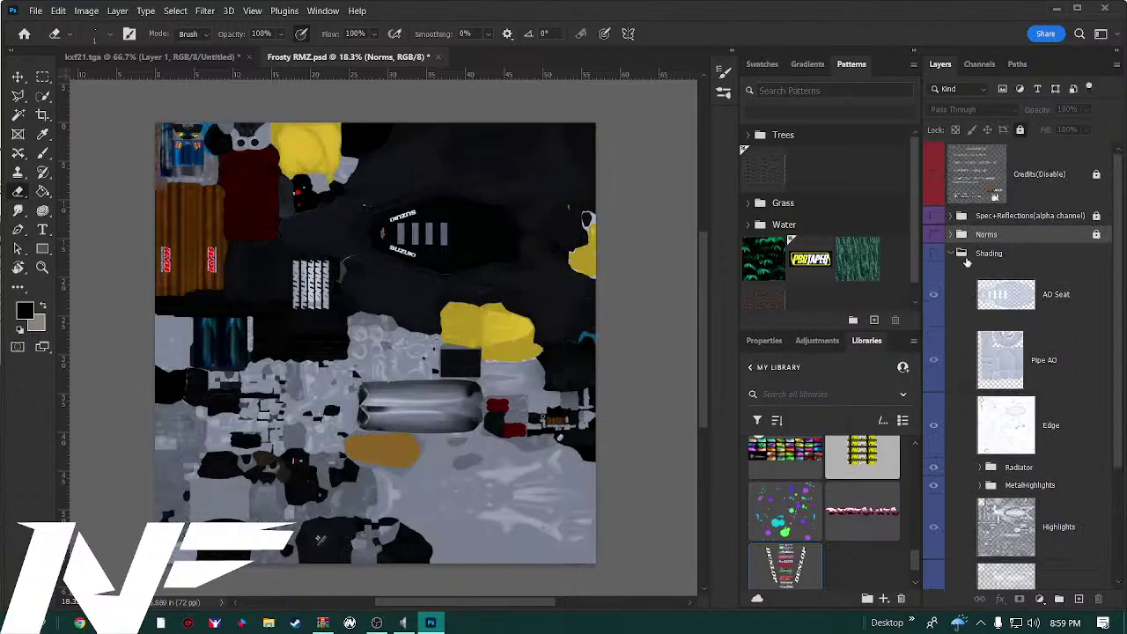
left_click(951, 253)
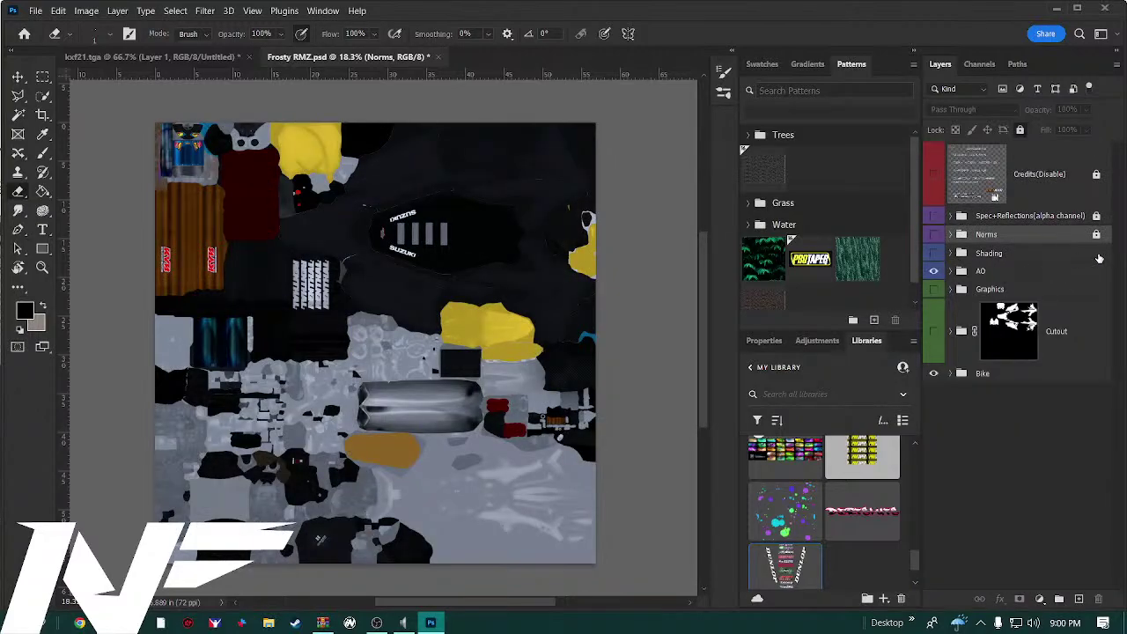
left_click(1099, 258)
left_click(1020, 130)
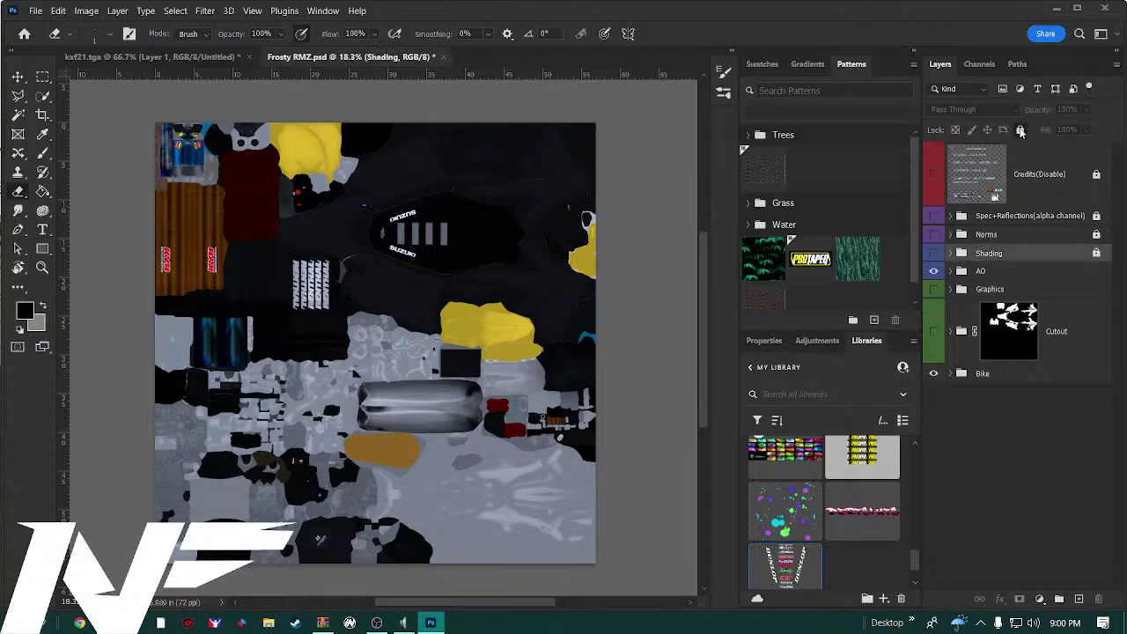
Expand the AO group and compare the texture with and without its AO layer, leaving the layer visible
left_click(950, 273)
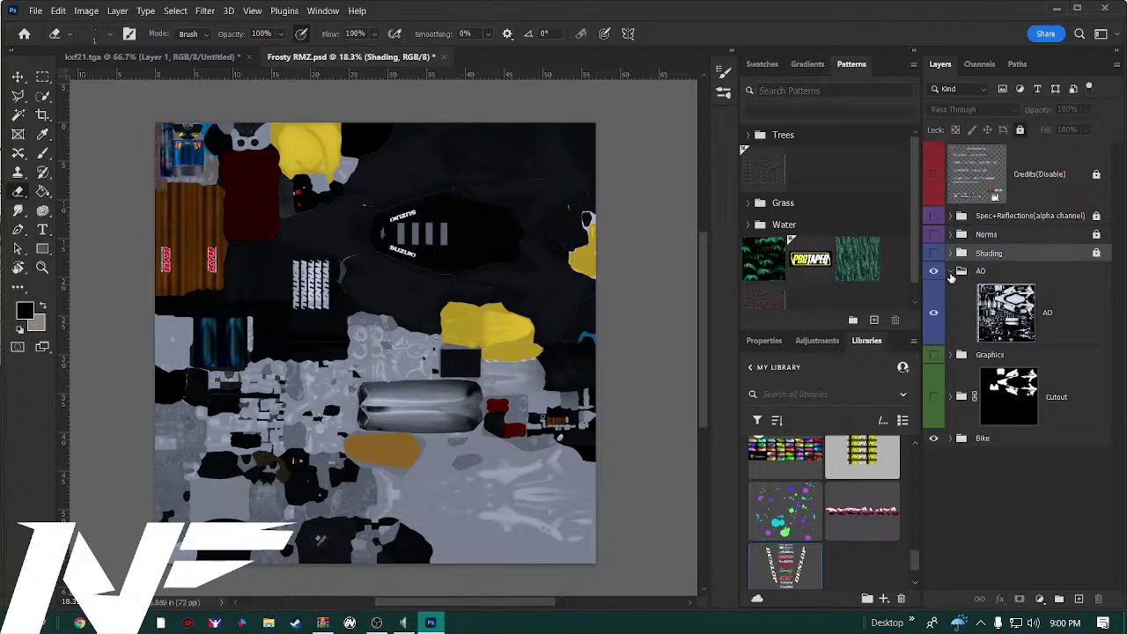
left_click(935, 314)
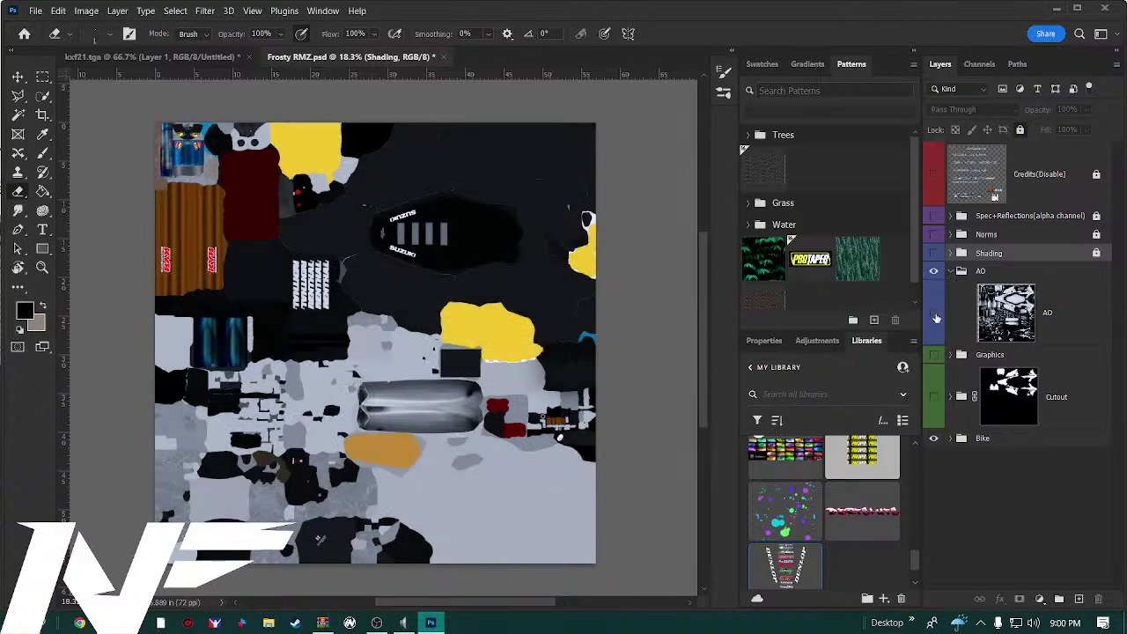
left_click(934, 315)
left_click(936, 317)
left_click(935, 314)
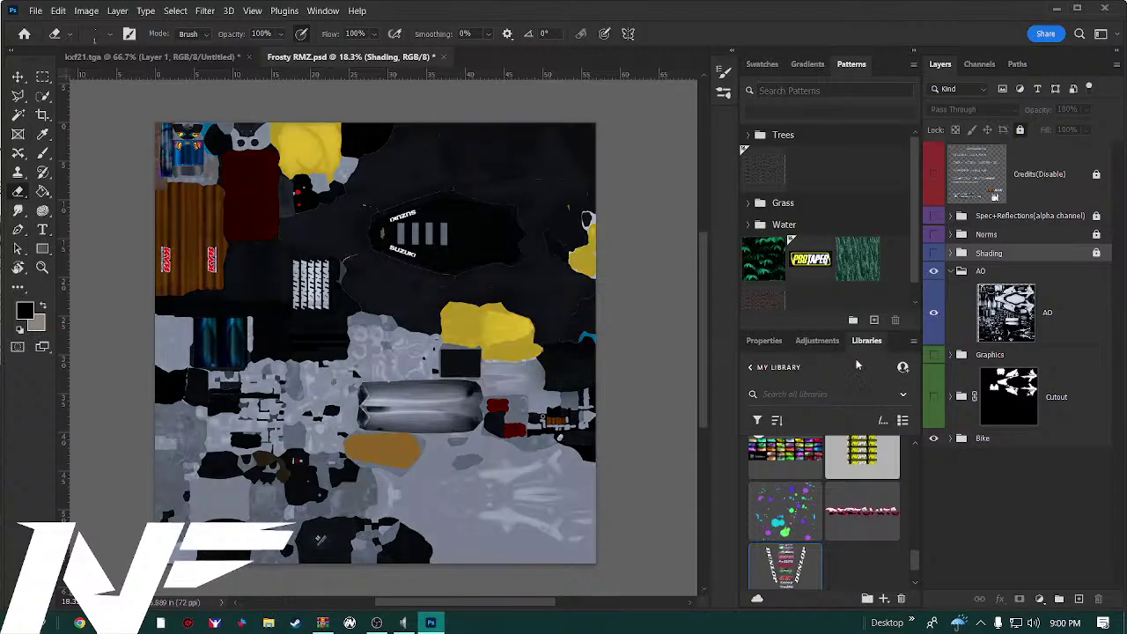
Make the Graphics group visible and expand the Cutout group to reveal its contents
scroll(419, 516, "up", 5)
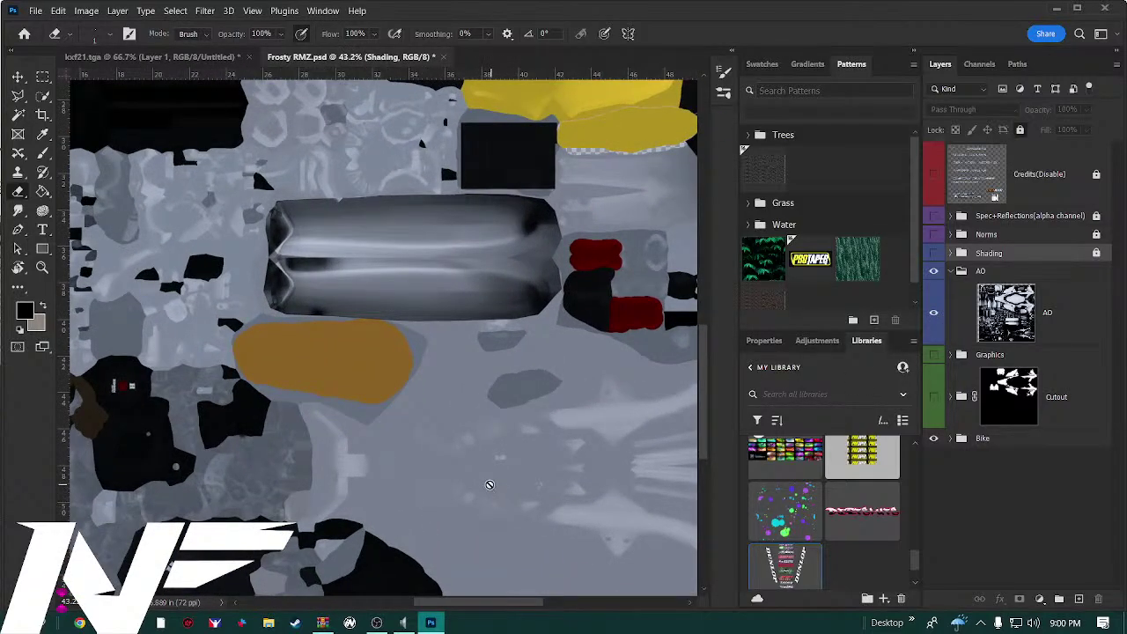
left_click_drag(359, 487, 528, 444)
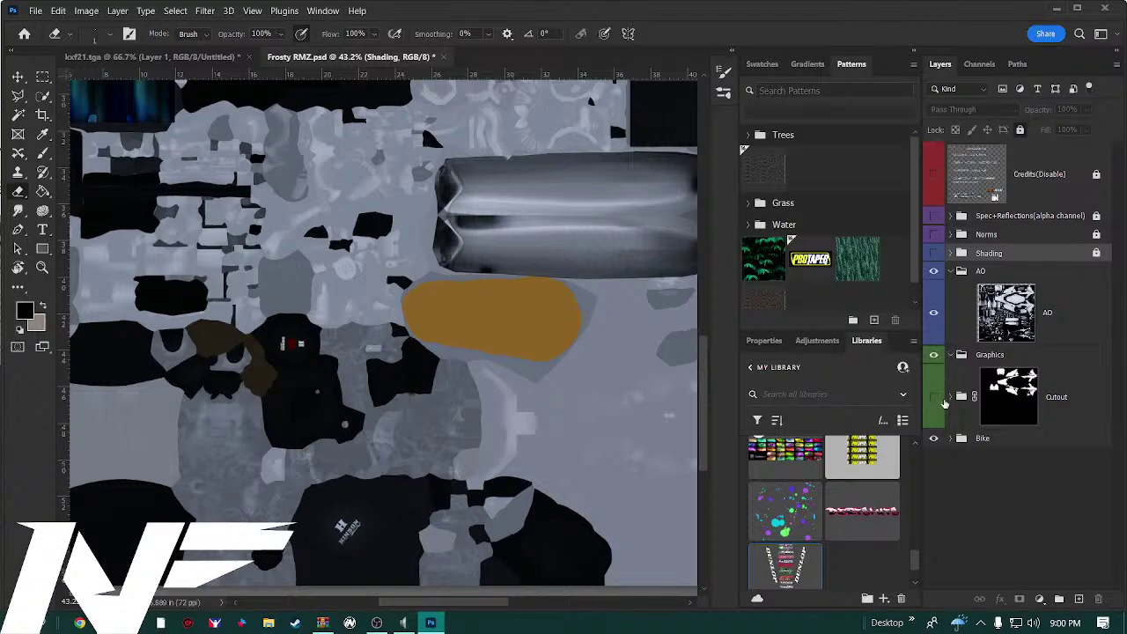
left_click(948, 399)
key("ctrl+plus")
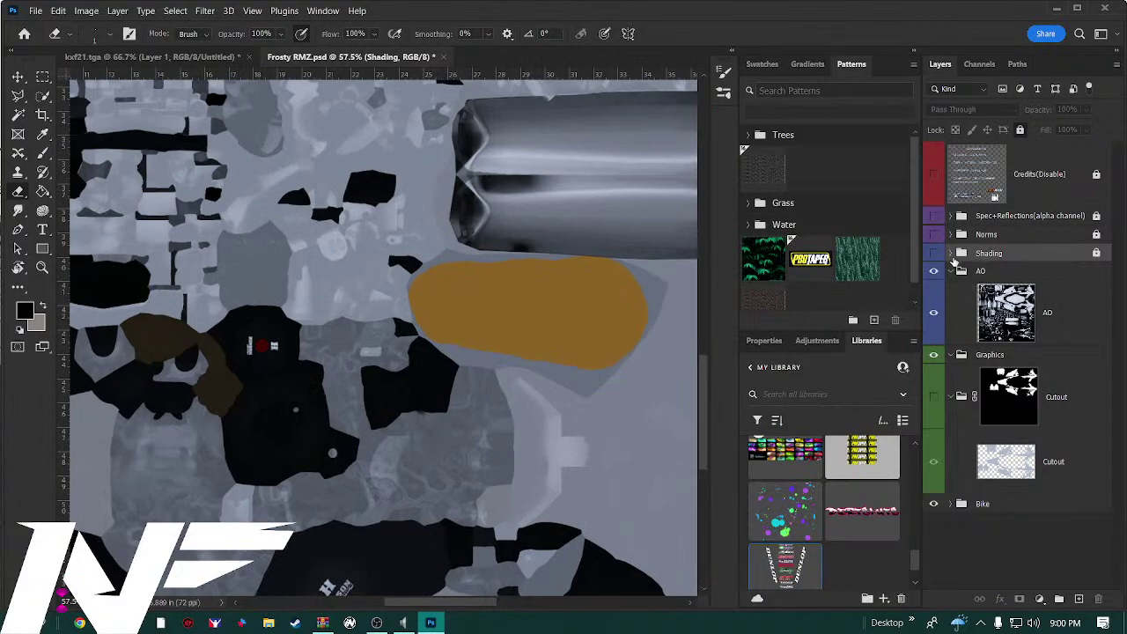
Make the Shading group visible and examine the shaded engine parts across the lower half of the bike texture
left_click(935, 255)
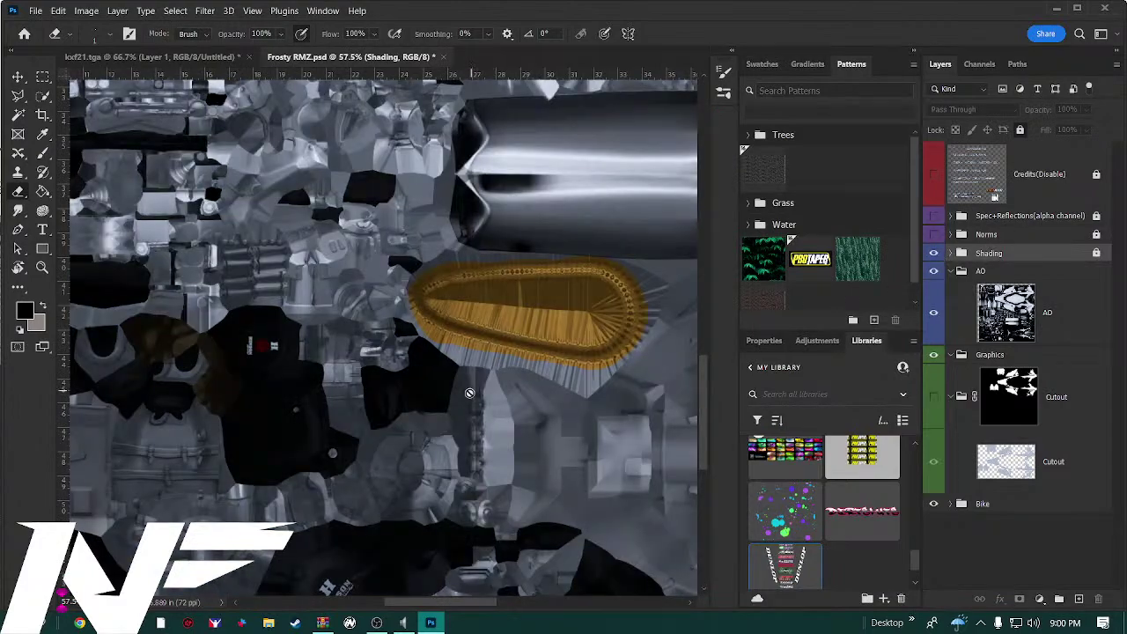
left_click_drag(438, 431, 598, 326)
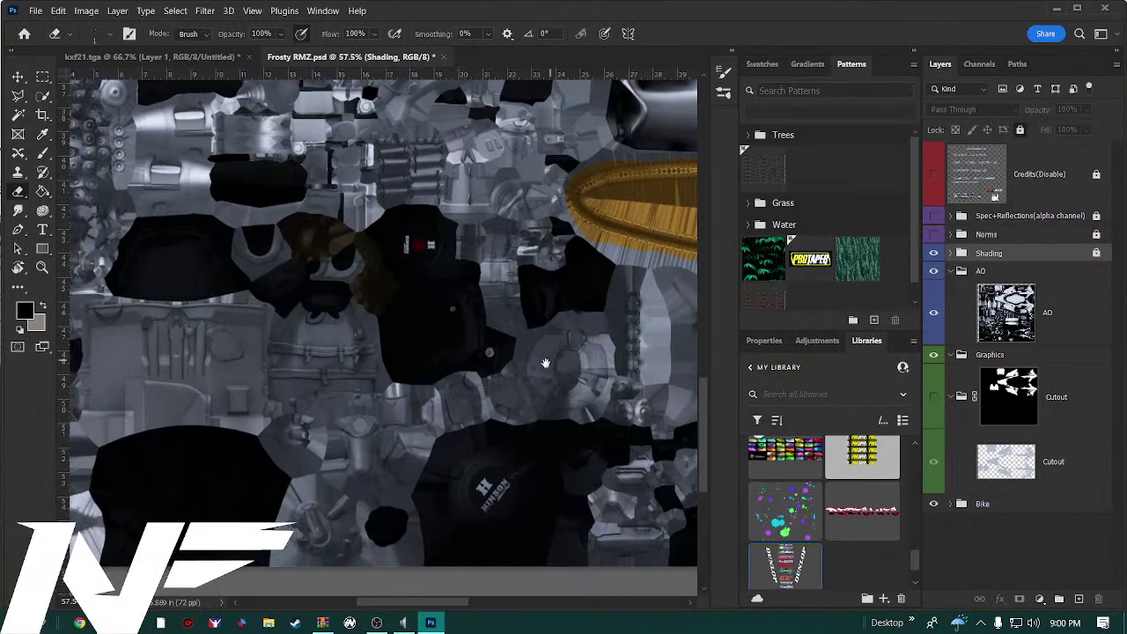
left_click_drag(435, 401, 566, 358)
left_click_drag(406, 340, 493, 407)
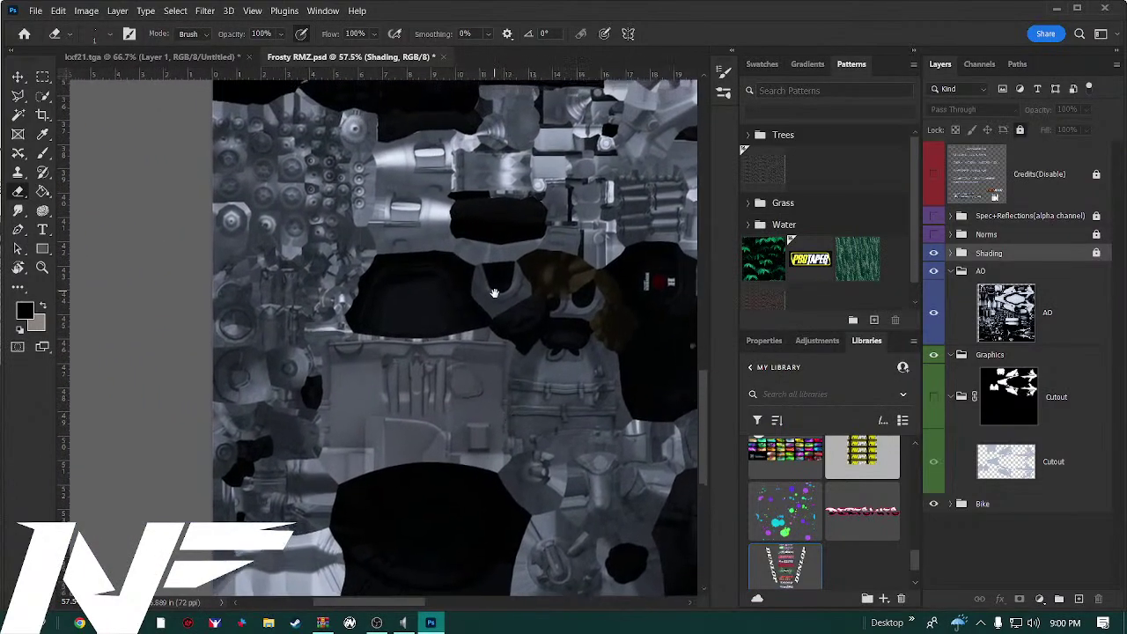
left_click_drag(494, 291, 456, 424)
left_click_drag(515, 274, 490, 376)
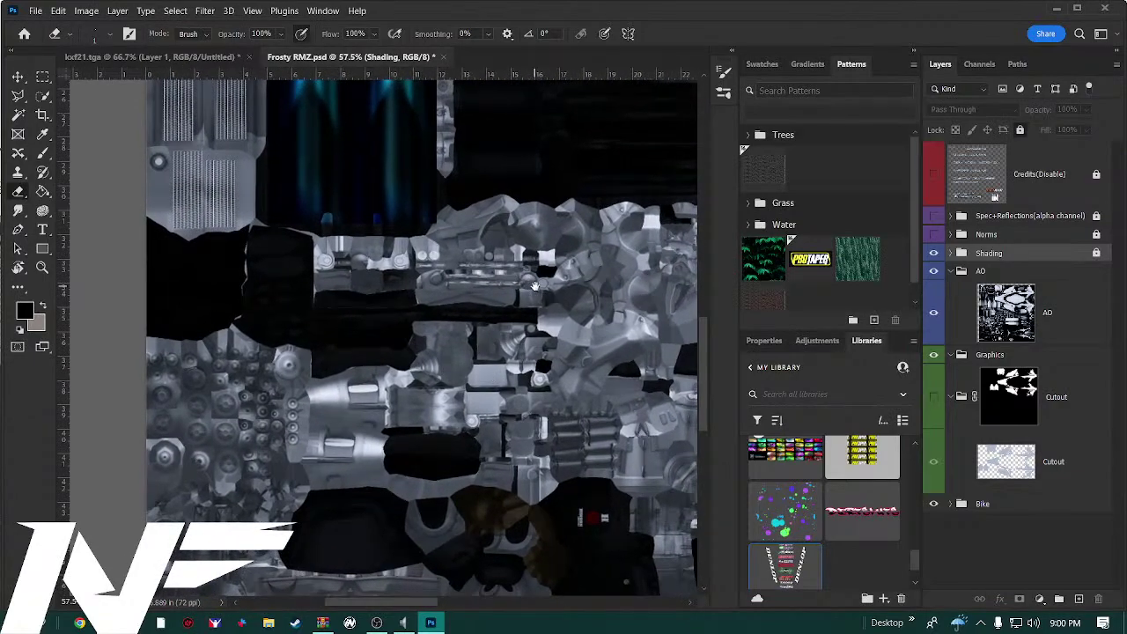
left_click_drag(535, 286, 281, 221)
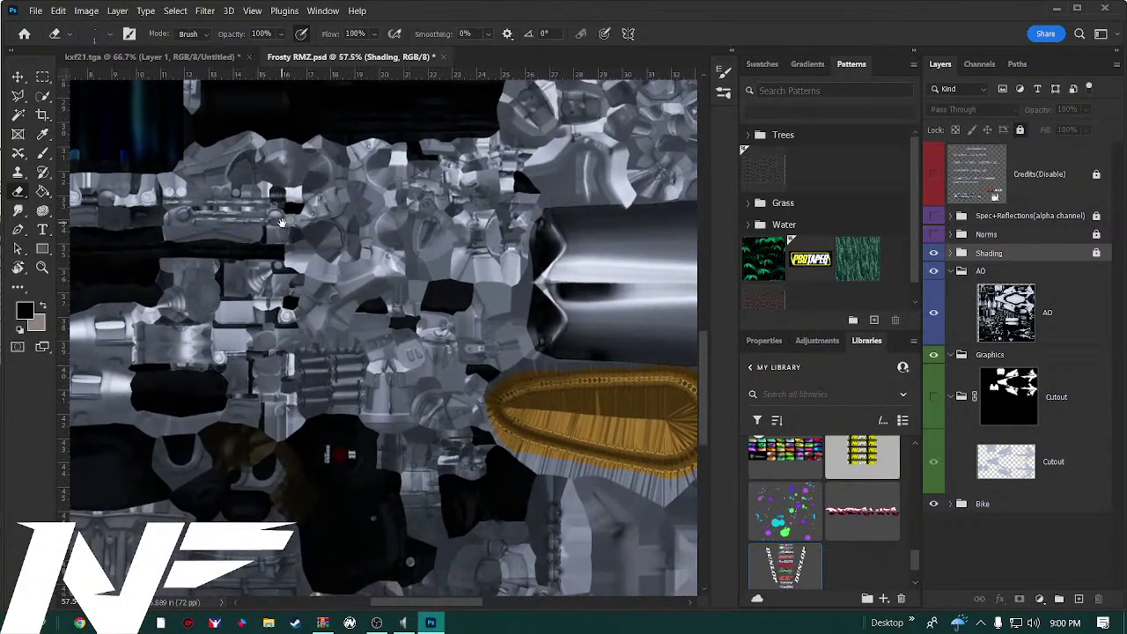
Examine the shading on the engine parts and the Hinson clutch cover up close
scroll(397, 389, "up", 5)
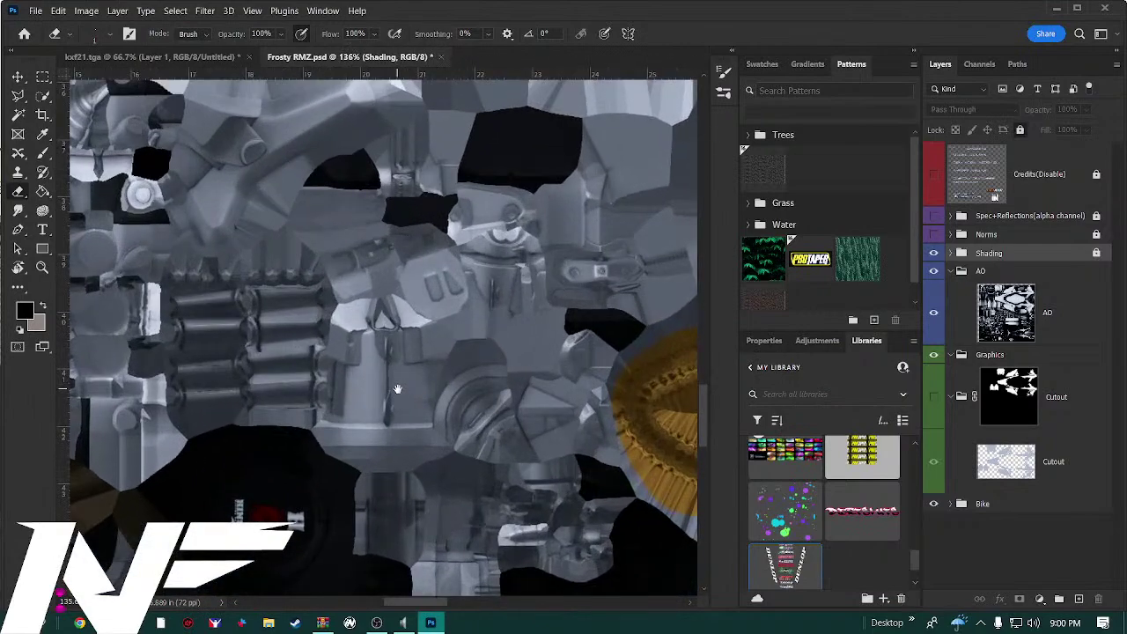
left_click_drag(439, 409, 327, 192)
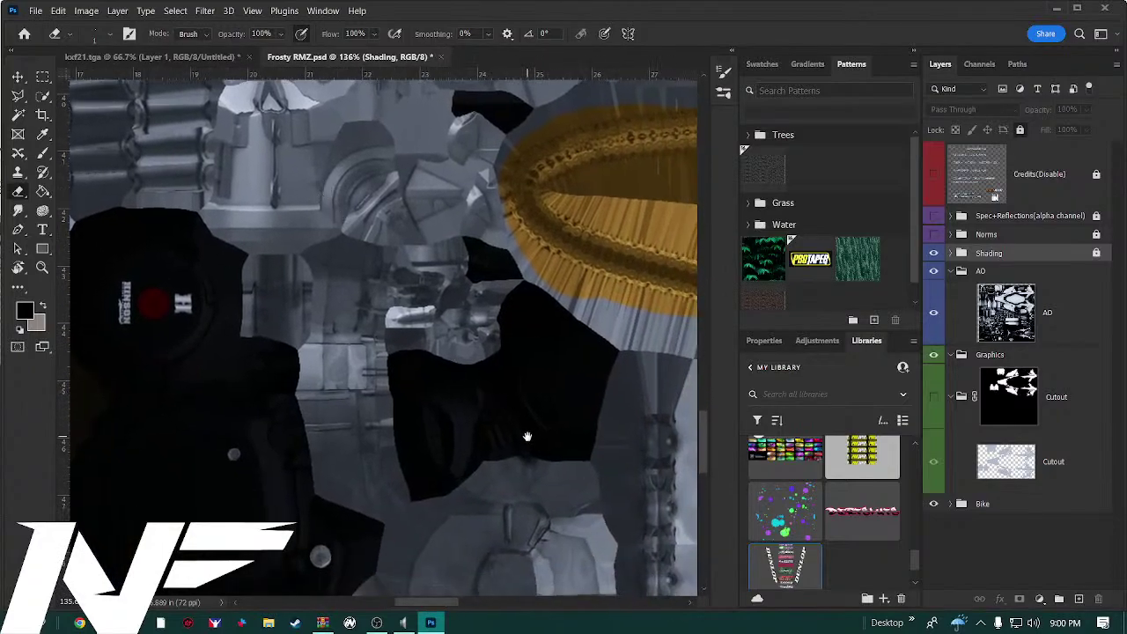
left_click_drag(527, 437, 471, 230)
left_click_drag(527, 366, 493, 264)
mouse_move(537, 458)
left_mouse_down()
mouse_move(534, 264)
mouse_move(558, 294)
mouse_move(453, 360)
mouse_move(528, 302)
left_mouse_up()
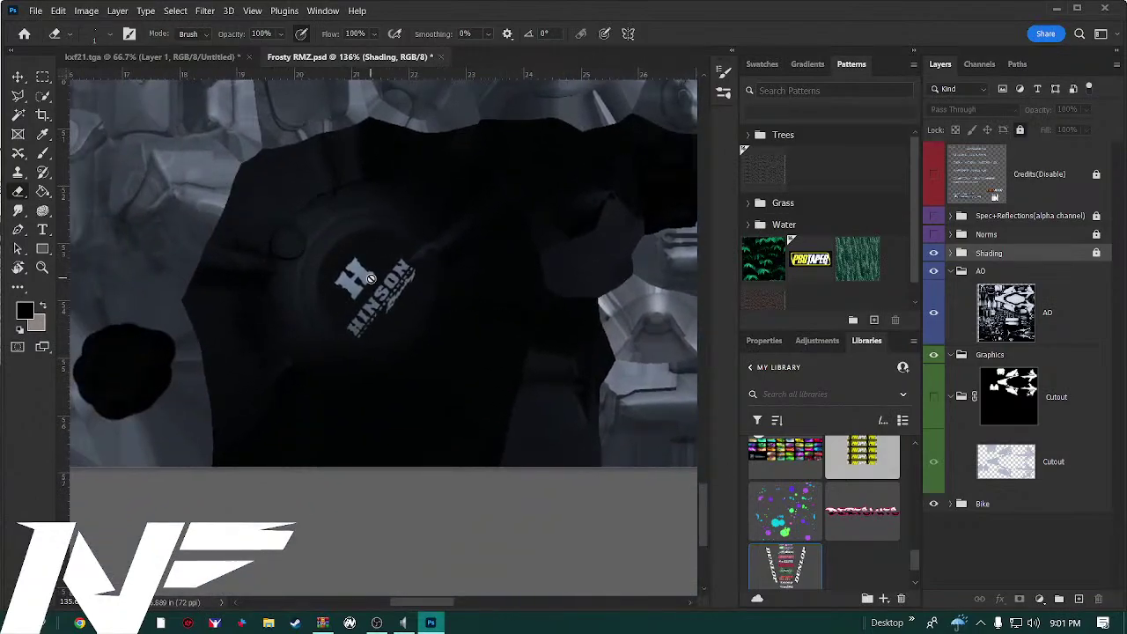
scroll(326, 297, "down", 4)
scroll(326, 297, "down", 3)
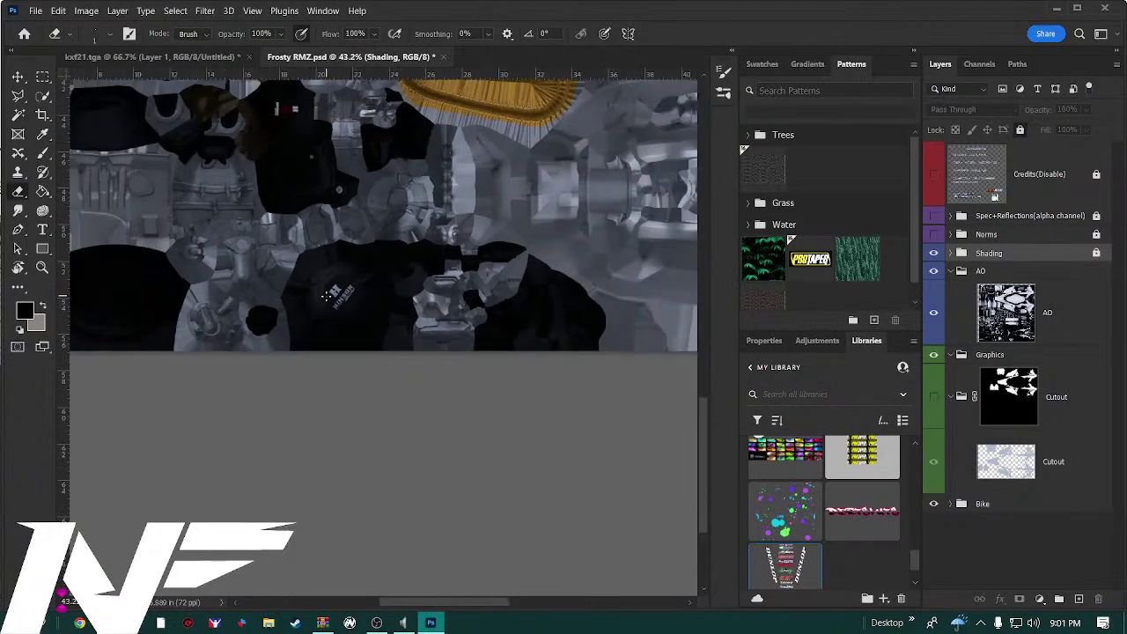
mouse_move(328, 293)
left_mouse_down()
mouse_move(405, 291)
mouse_move(451, 342)
left_mouse_up()
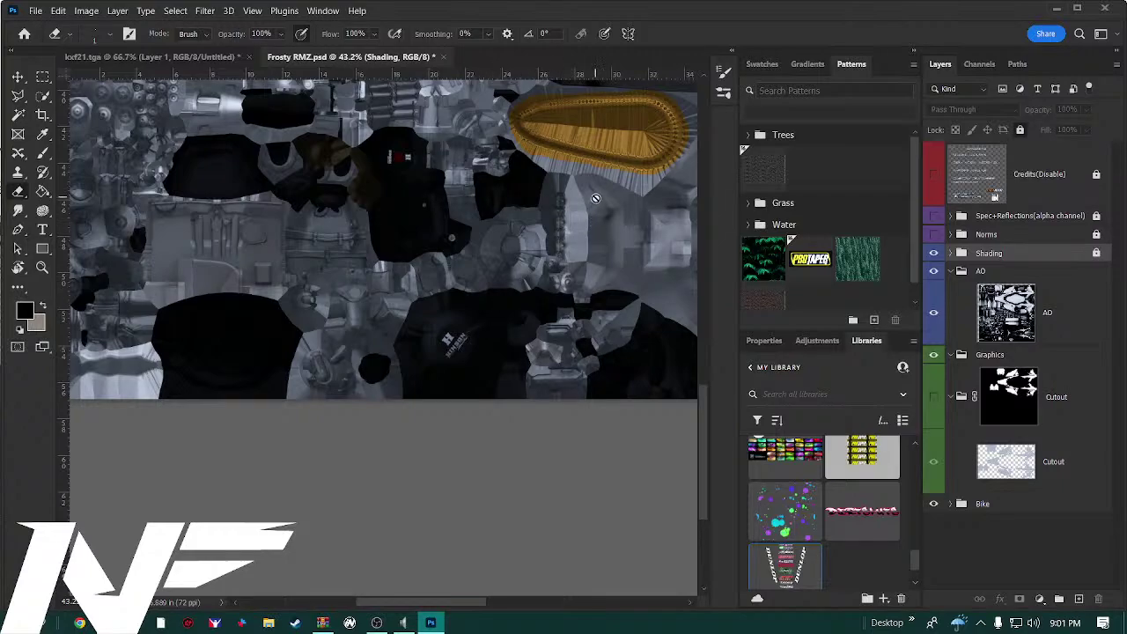
Examine the shaded chain links on the gold chain section up close, and compare them with the surrounding parts
scroll(611, 144, "up", 5)
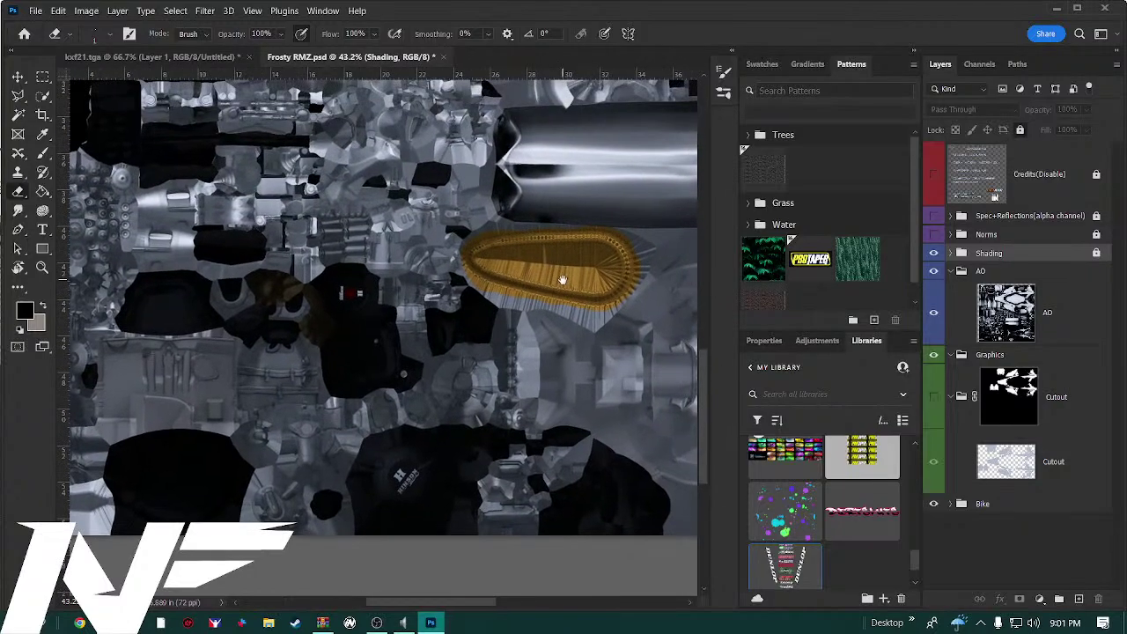
scroll(562, 268, "up", 1)
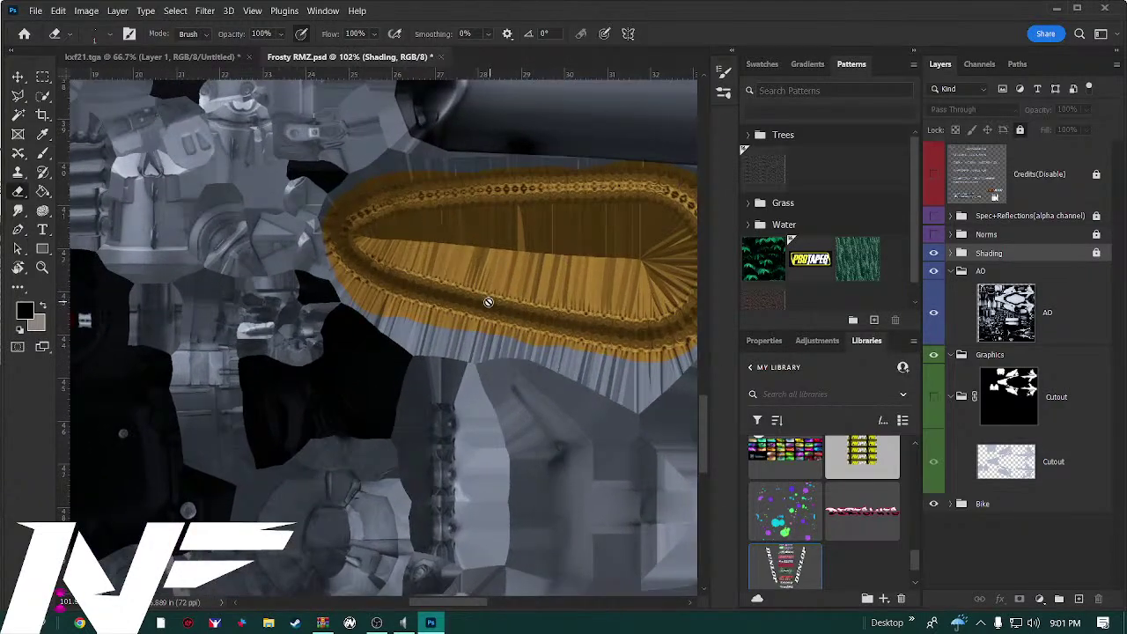
scroll(443, 302, "up", 2)
scroll(444, 300, "up", 4)
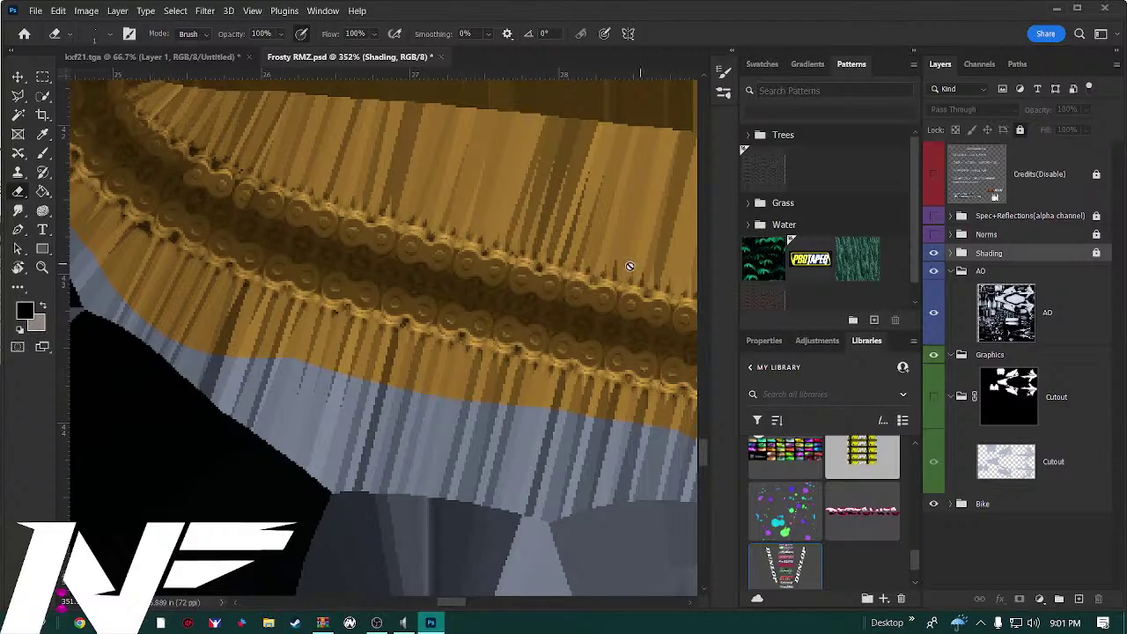
scroll(420, 290, "down", 10)
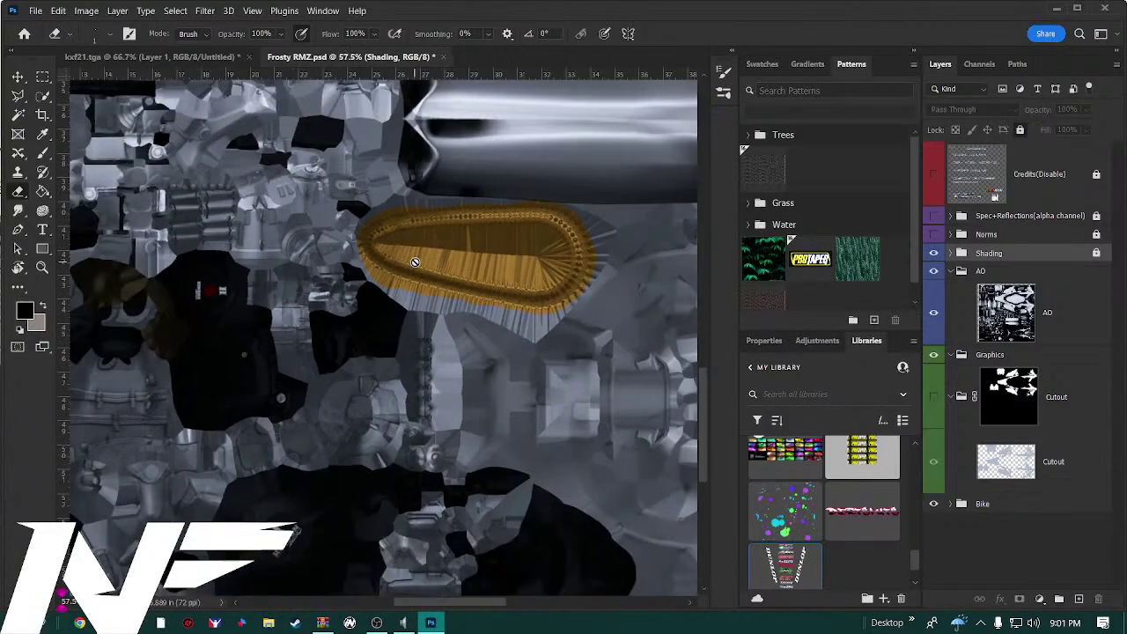
scroll(415, 261, "down", 3)
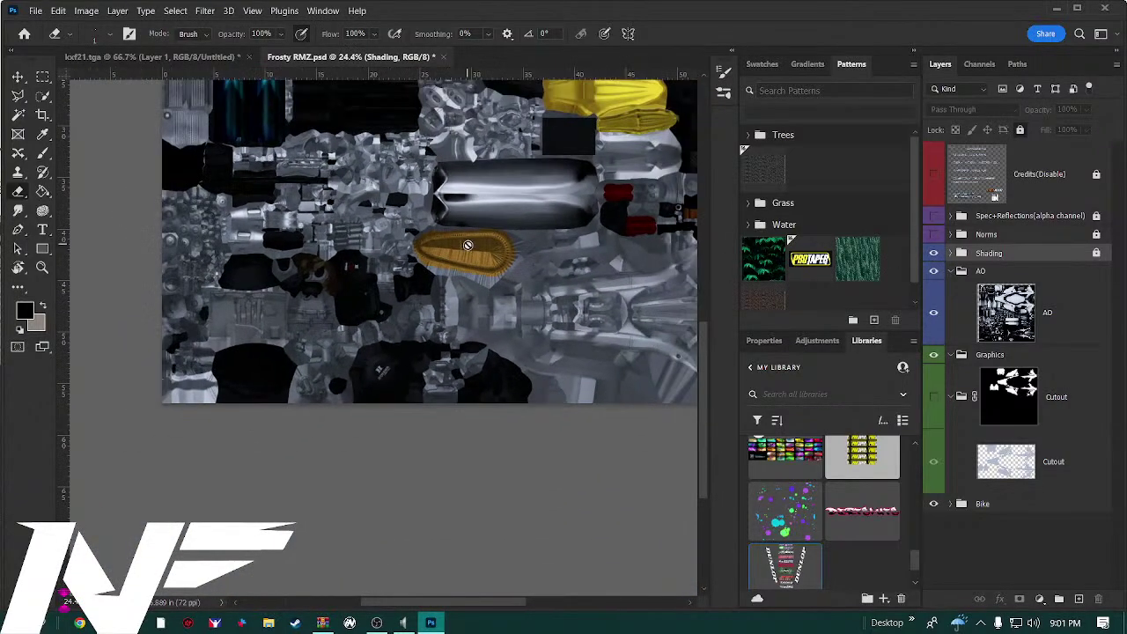
scroll(469, 244, "down", 1)
scroll(476, 240, "up", 2)
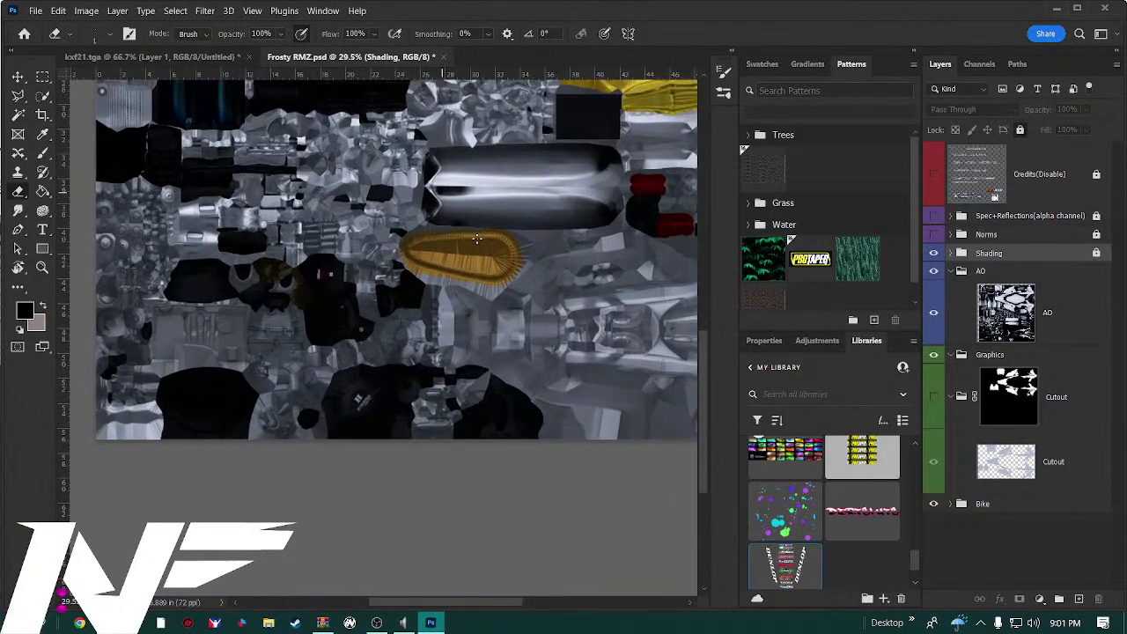
scroll(475, 239, "up", 1)
Examine the shading on the forks, shock, bar pad, plastics and Suzuki seat in the upper part of the texture
left_click_drag(304, 215, 584, 445)
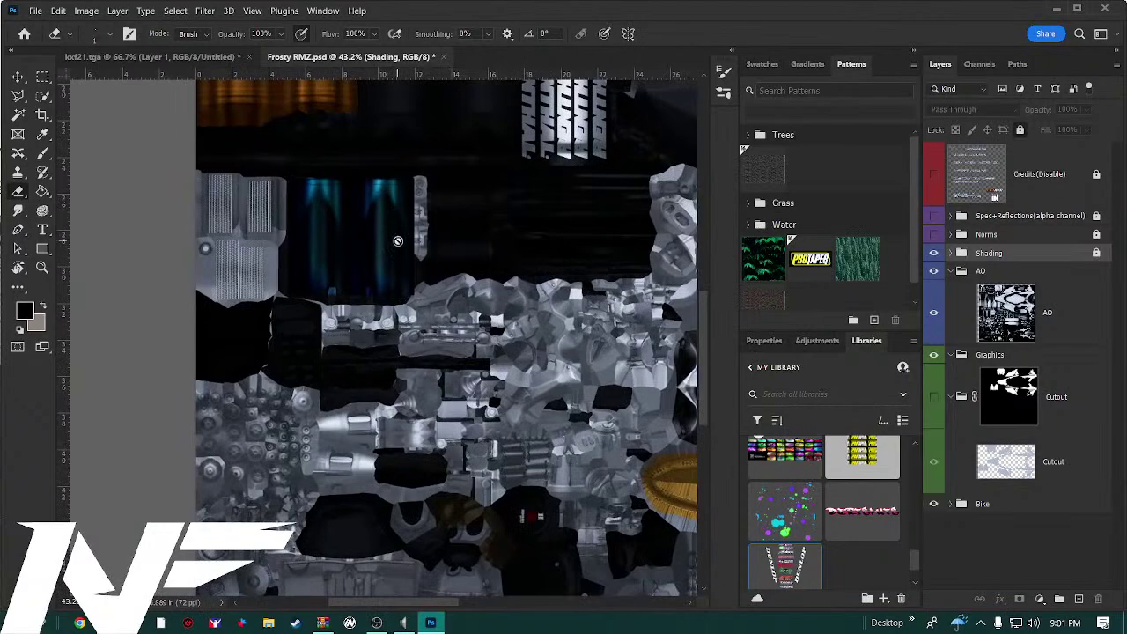
left_click_drag(397, 241, 461, 305)
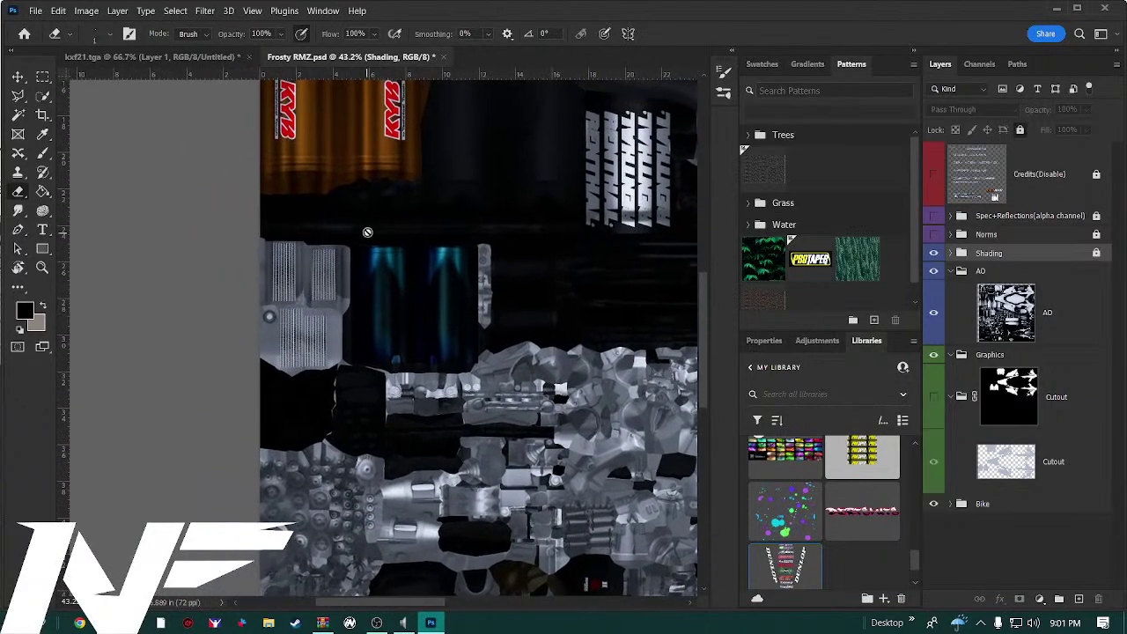
mouse_move(373, 162)
left_mouse_down()
mouse_move(366, 268)
mouse_move(336, 333)
left_mouse_up()
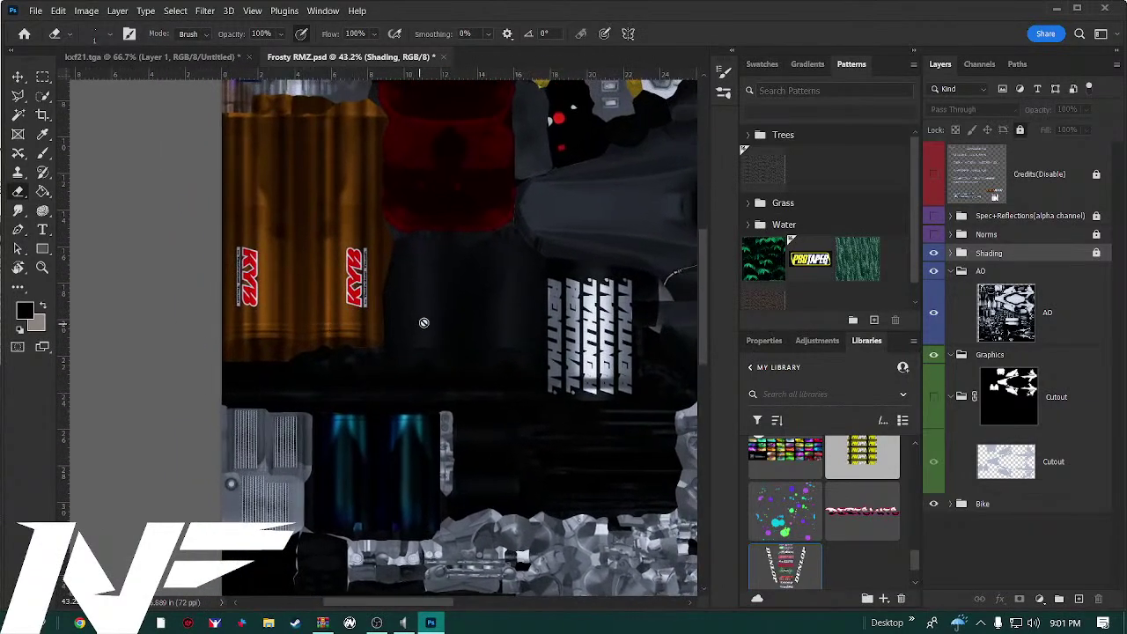
scroll(417, 304, "up", 3)
scroll(417, 304, "right", 5)
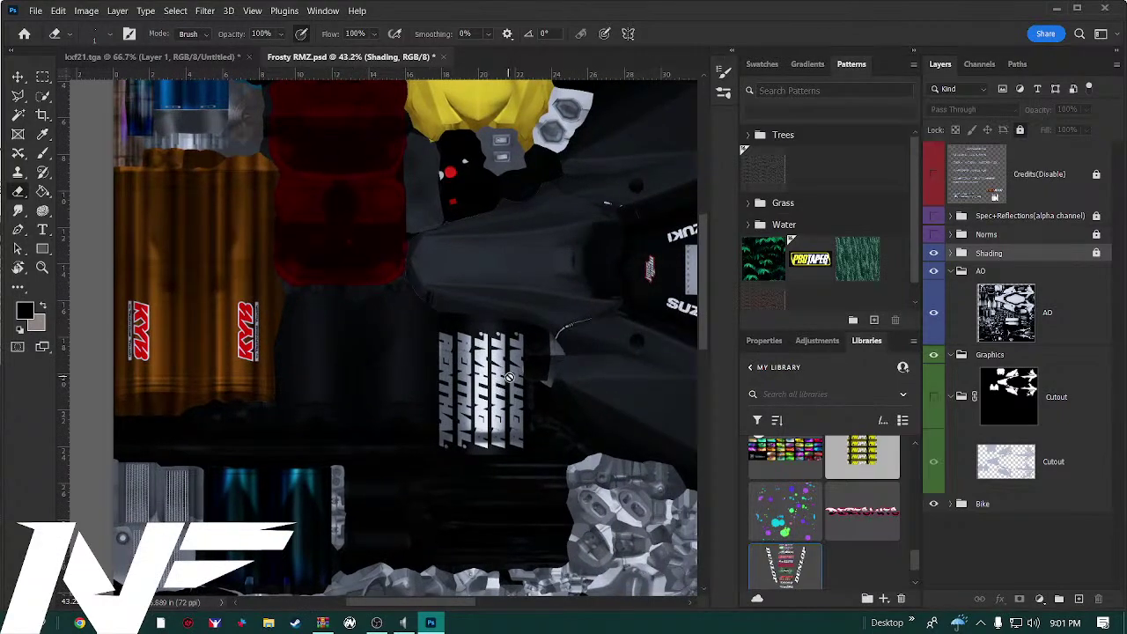
scroll(473, 286, "up", 5)
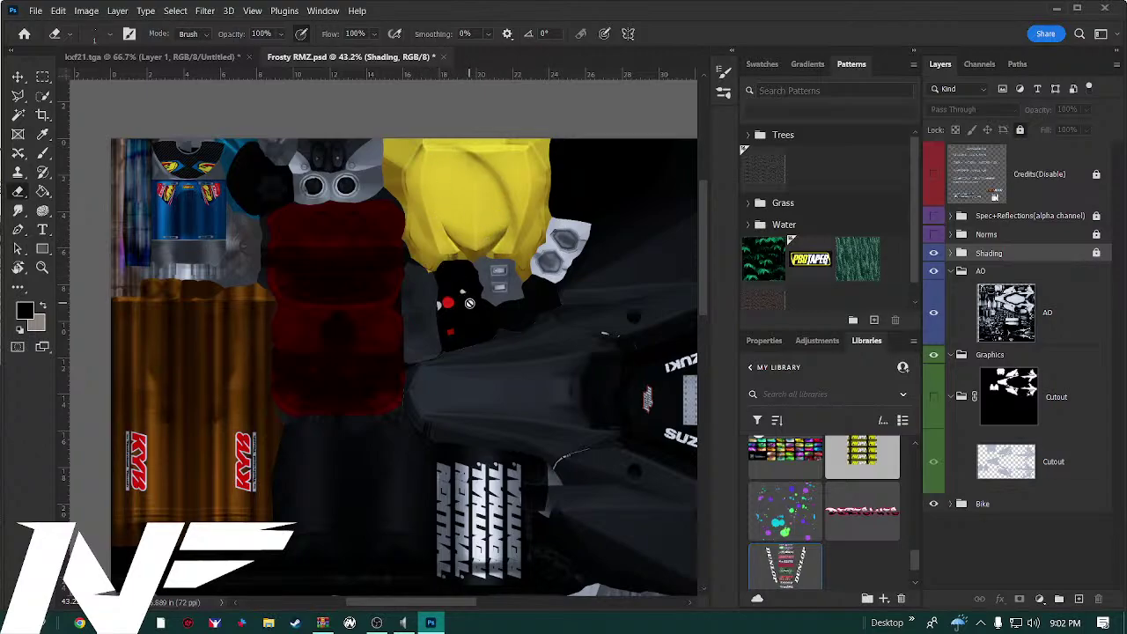
left_click_drag(468, 308, 363, 222)
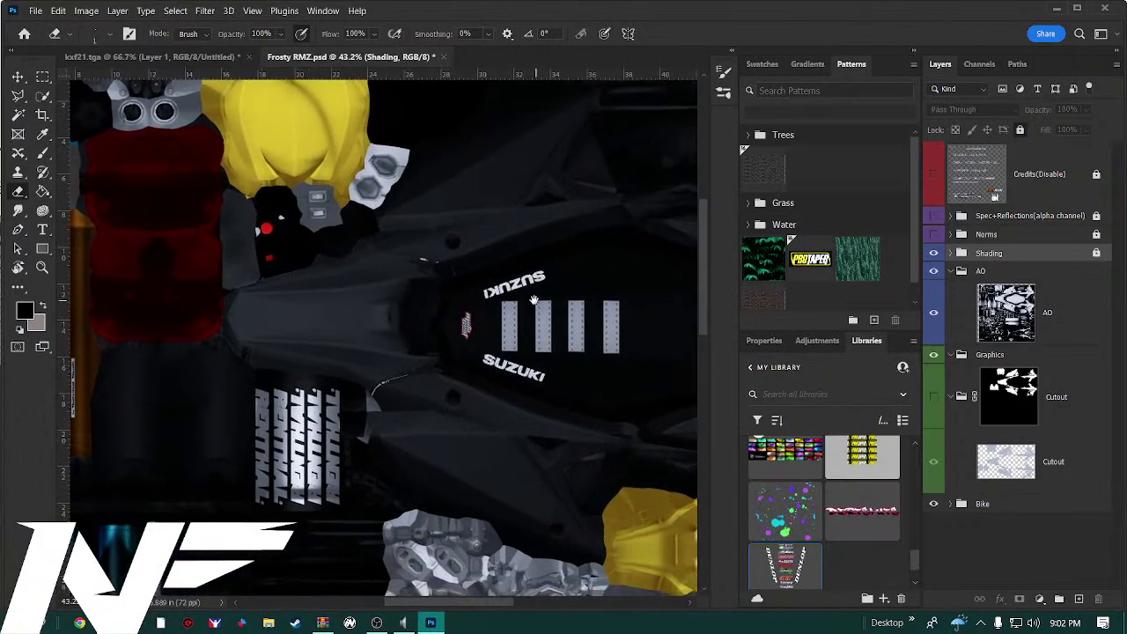
left_click_drag(597, 293, 388, 187)
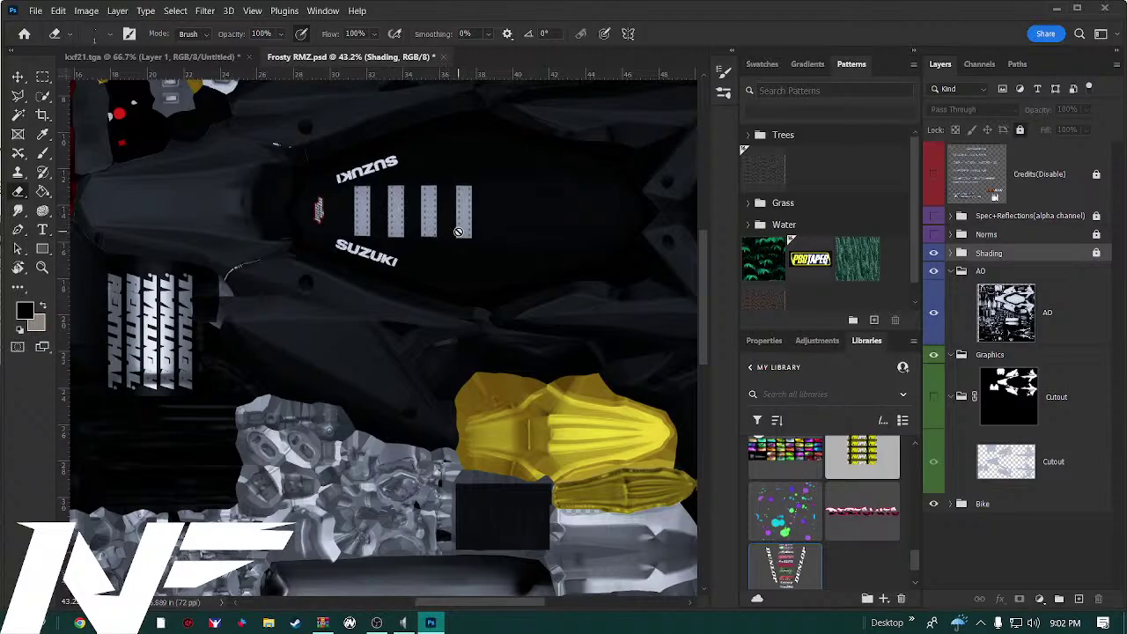
Hide the AO group and select the seat's Rib Colour layer directly from the canvas with the Move tool
key("v")
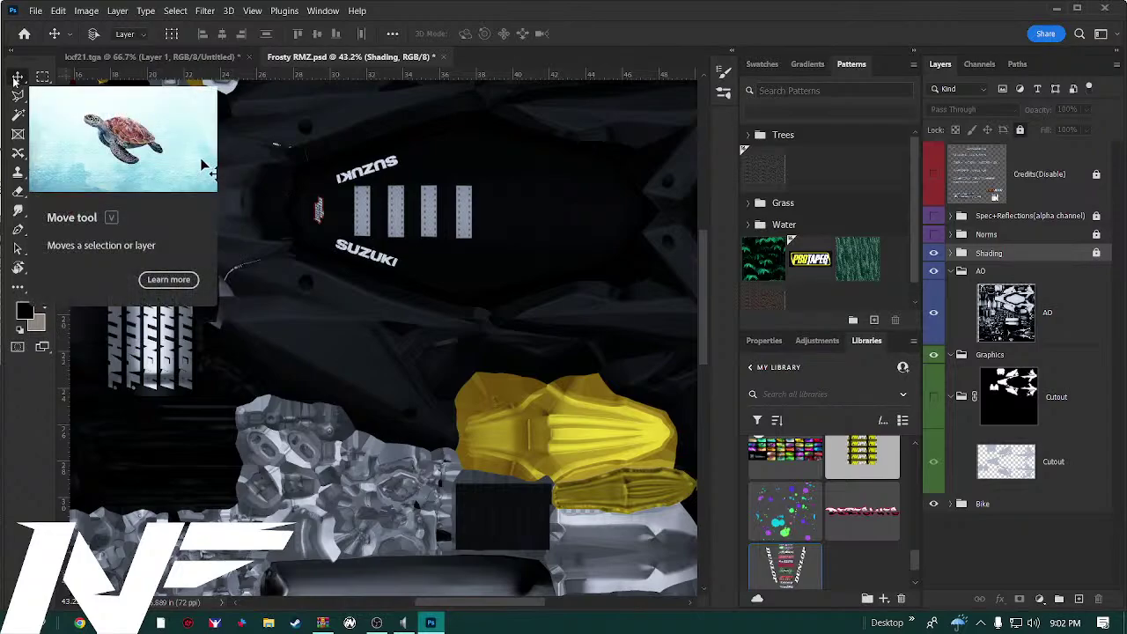
left_click(398, 217)
left_click(398, 218)
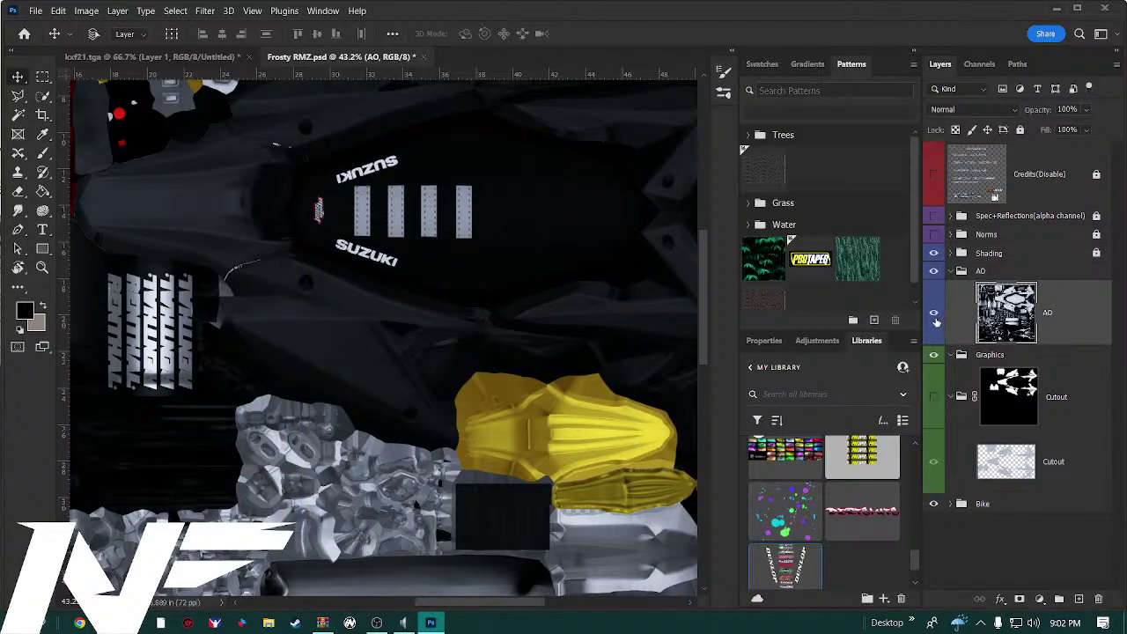
left_click(934, 280)
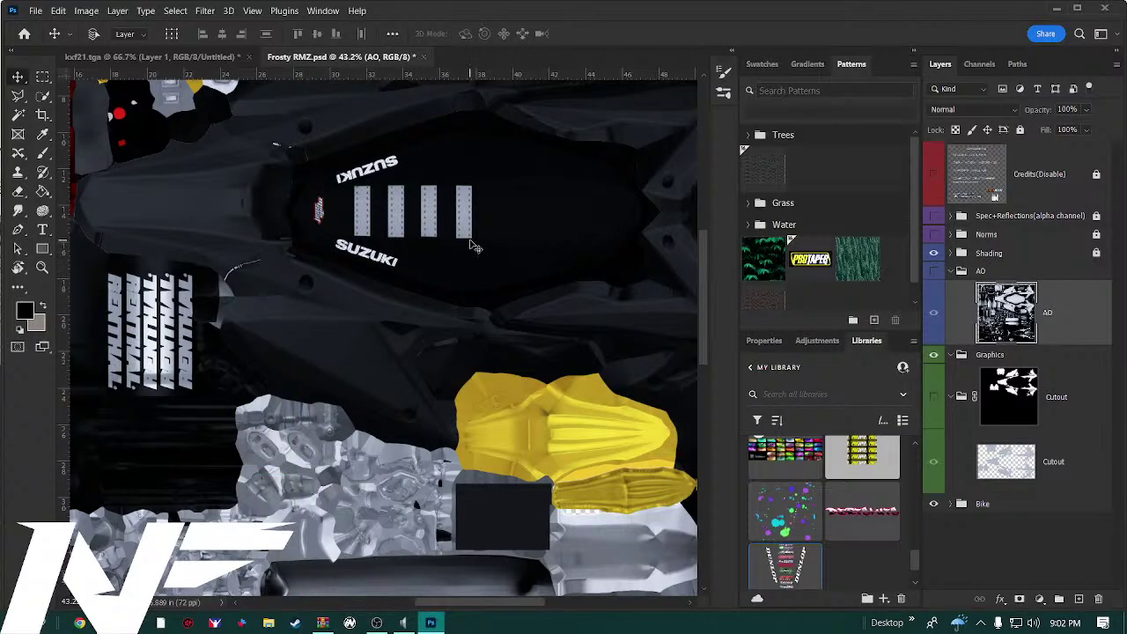
left_click(431, 227, "ctrl")
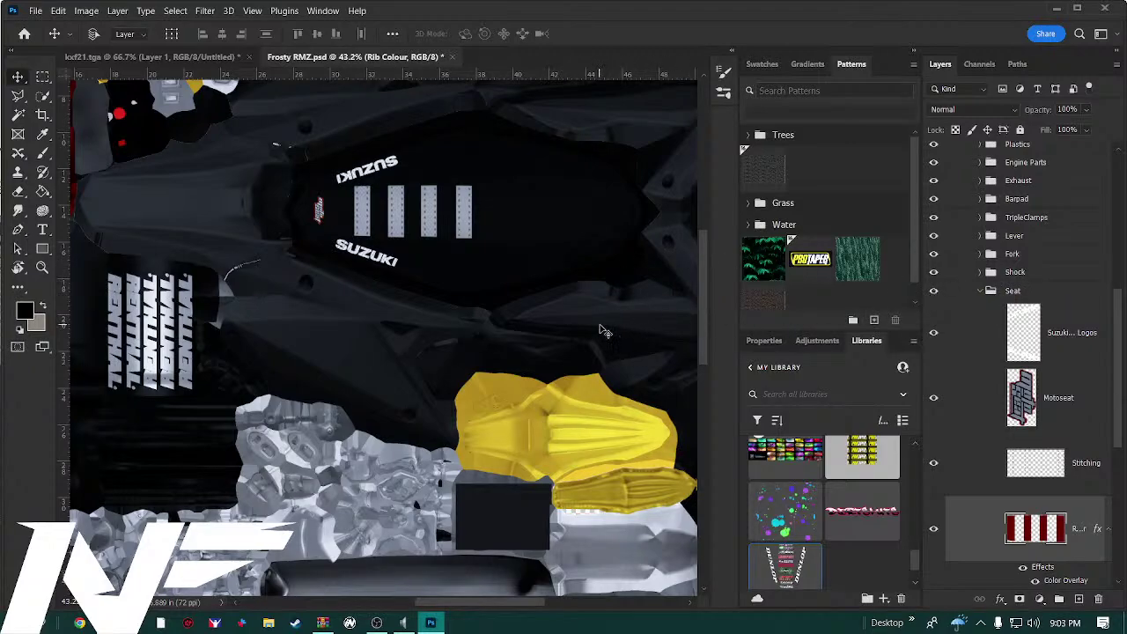
left_click_drag(604, 323, 655, 296)
mouse_move(652, 335)
left_mouse_down()
mouse_move(651, 348)
mouse_move(647, 318)
mouse_move(647, 341)
left_mouse_up()
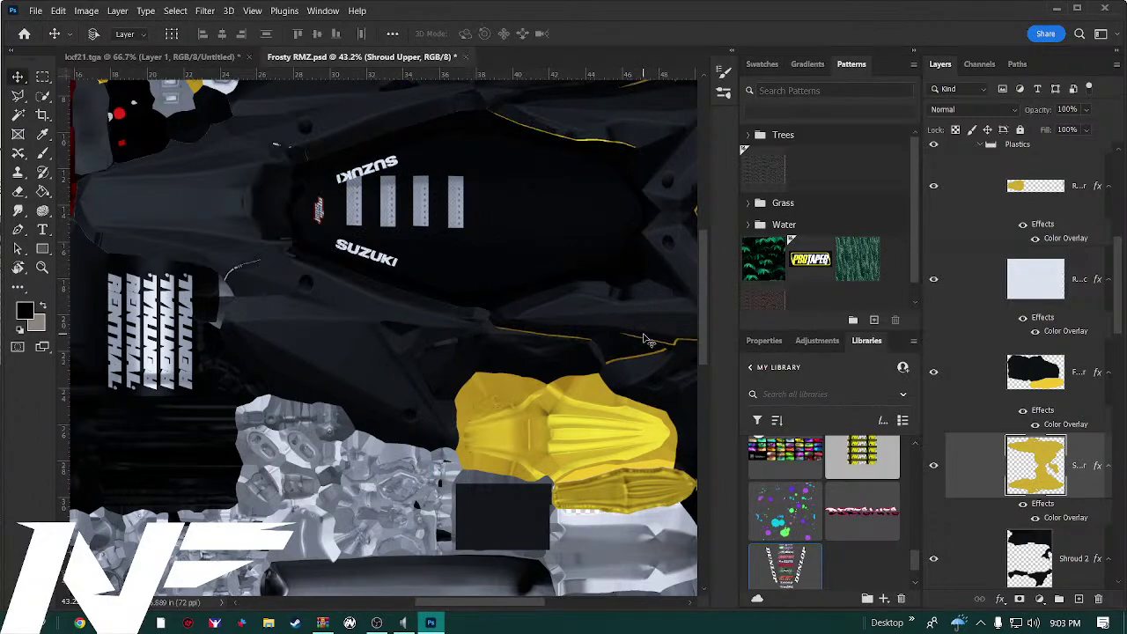
key("ctrl")
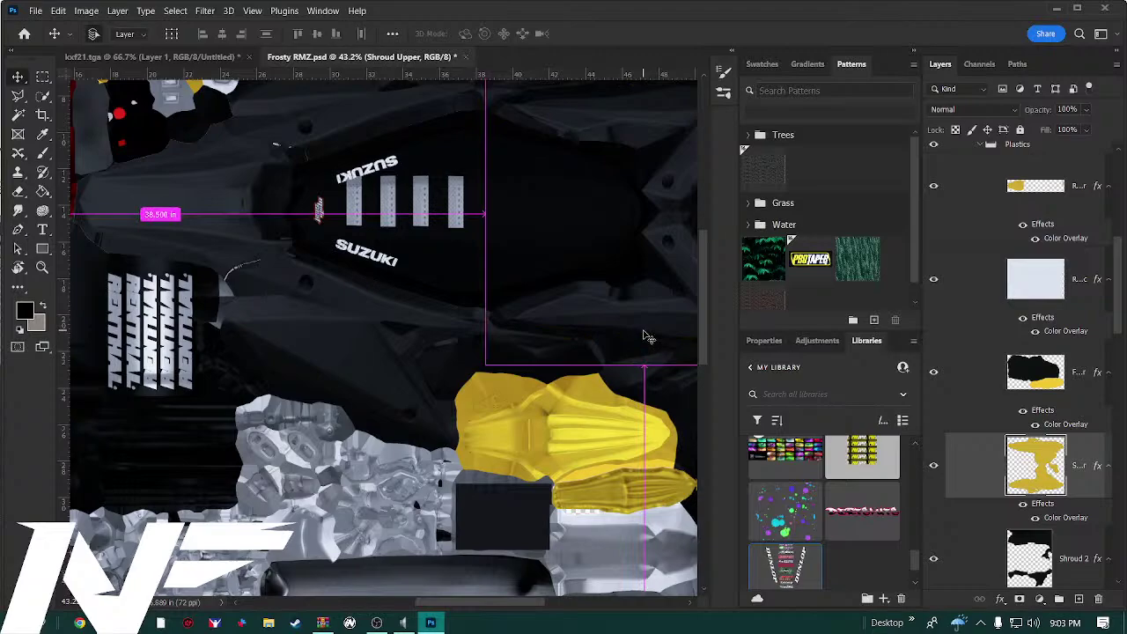
key("ctrl+z")
key("ctrl+z")
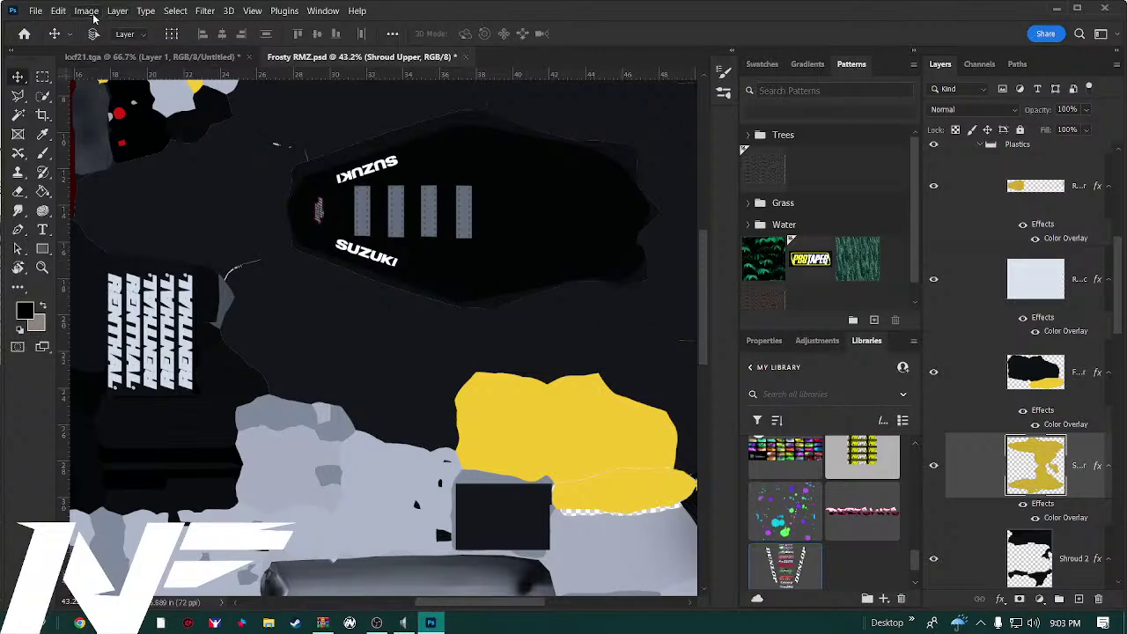
left_click(58, 12)
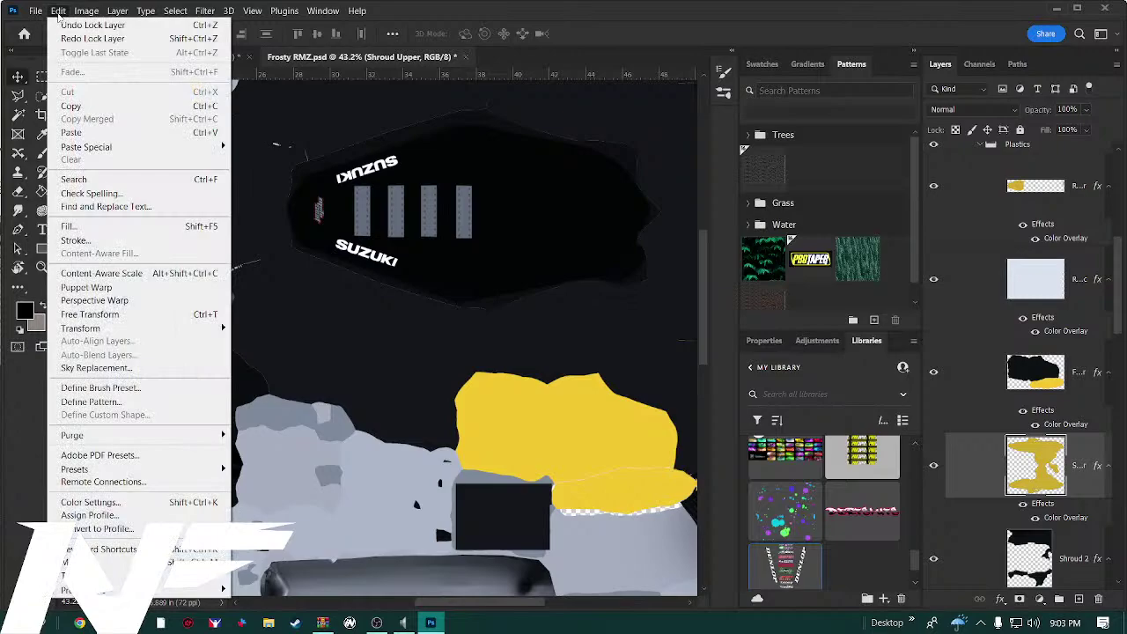
left_click(93, 39)
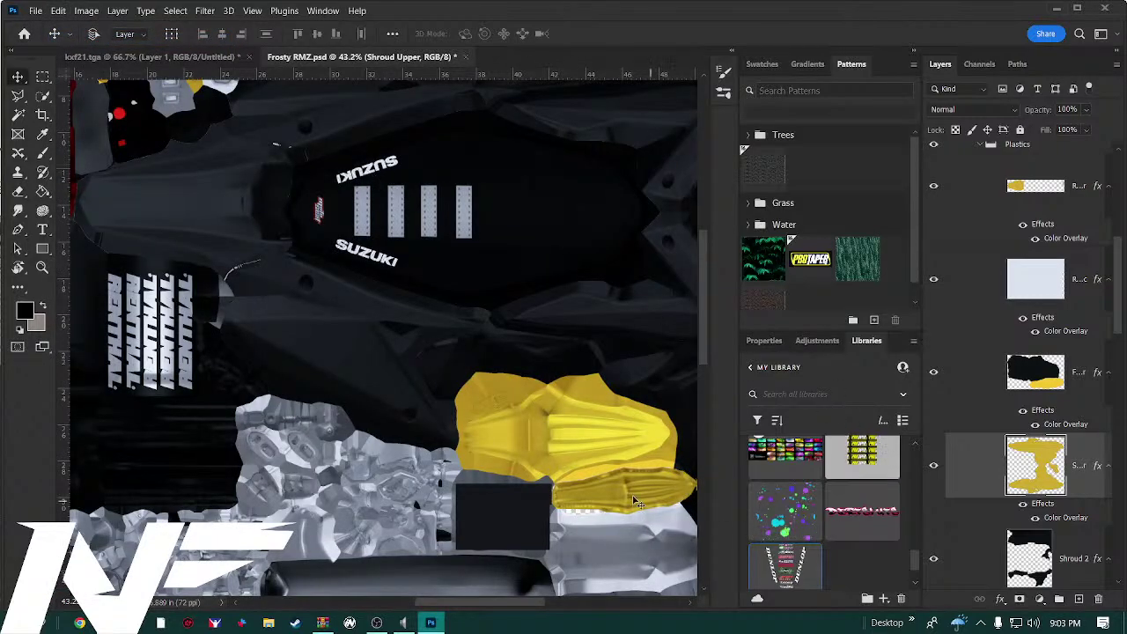
Select the seat's Rib Colour layer from the canvas and turn off its layer effects, including the Color Overlay
left_click(434, 239, "ctrl")
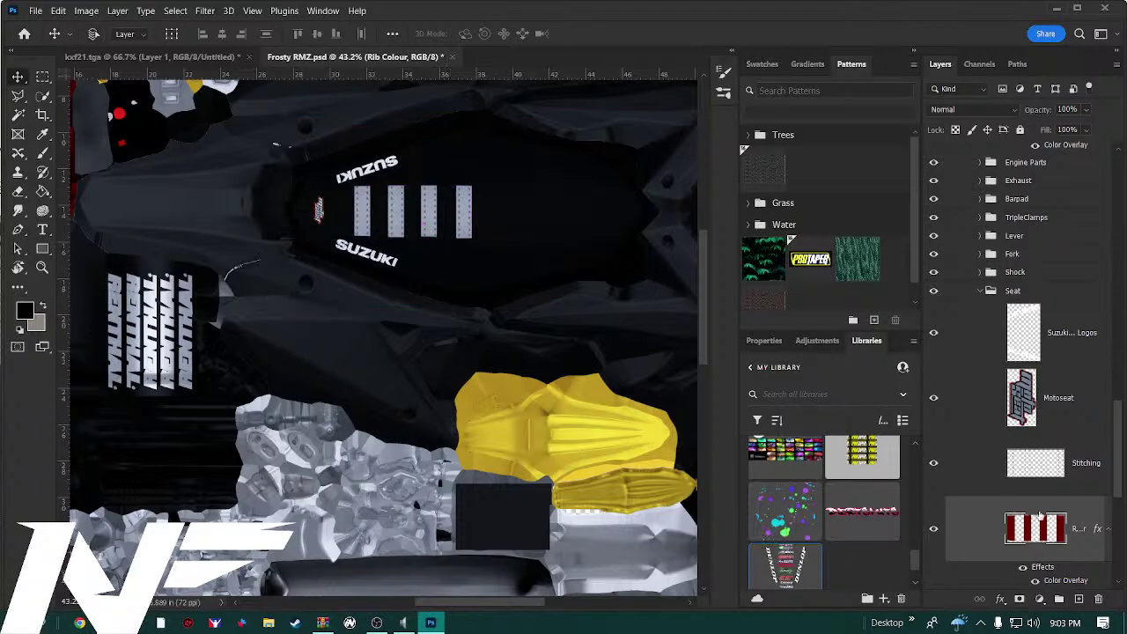
left_click_drag(1013, 508, 990, 483)
scroll(995, 431, "down", 3)
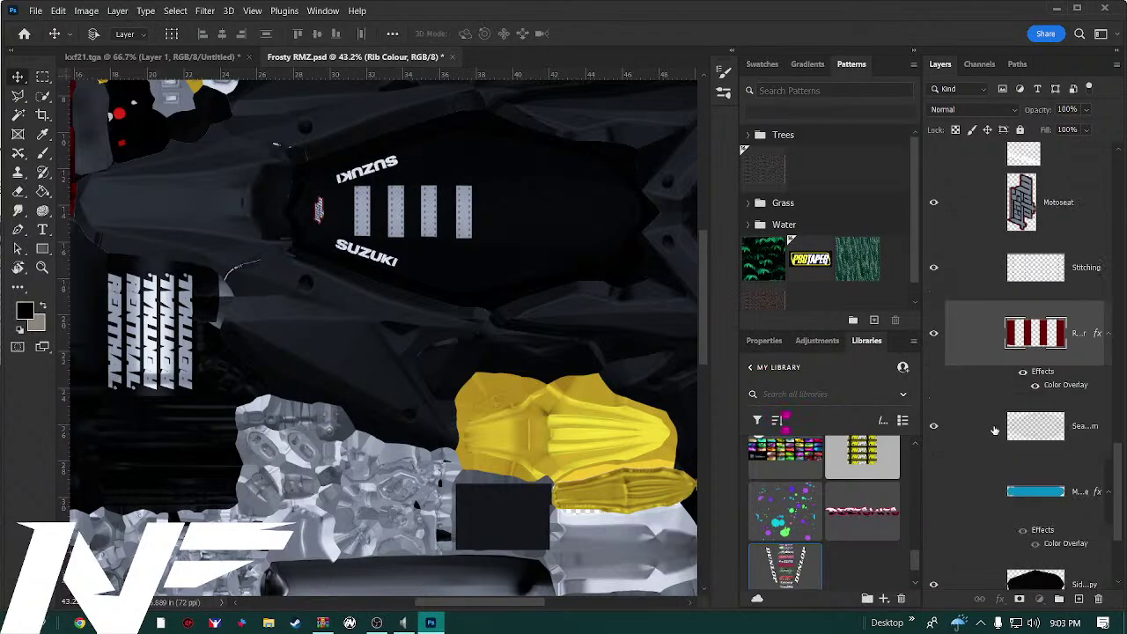
left_click(1023, 373)
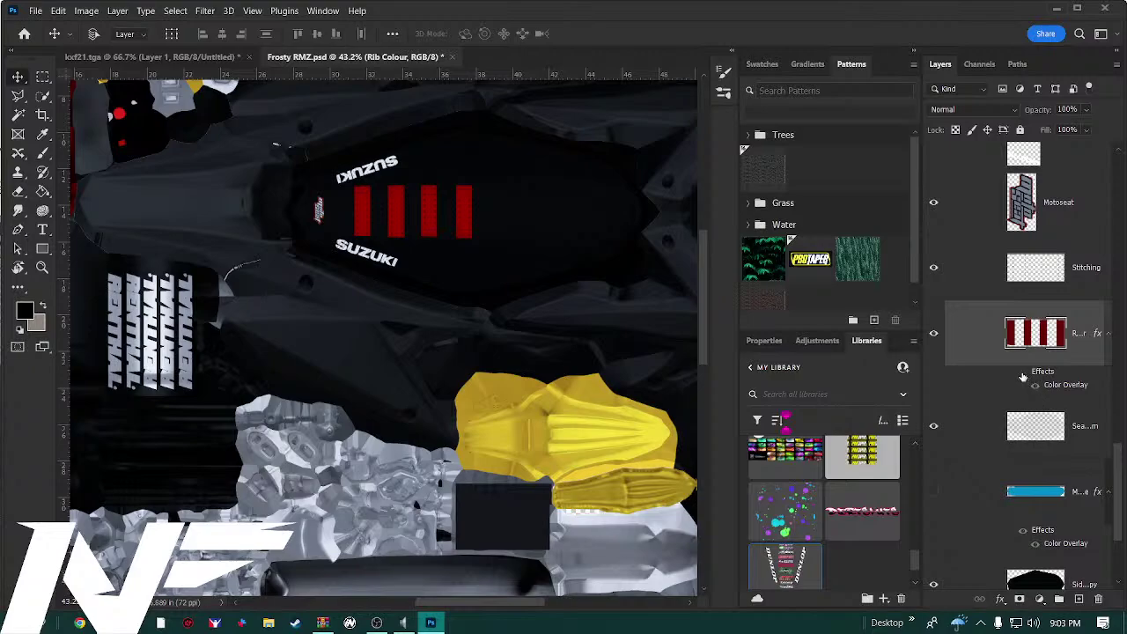
Turn the Rib Colour layer's effects back on and set its Color Overlay to pure red (ff0000)
left_click(1022, 374)
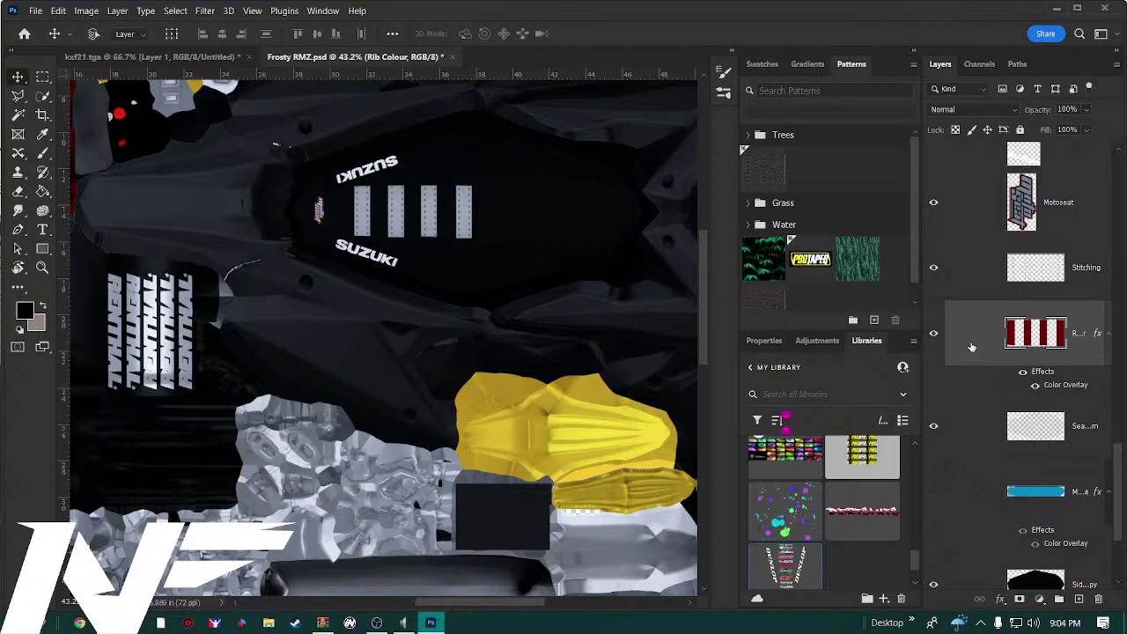
key("h")
left_click_drag(0, 173, 572, 187)
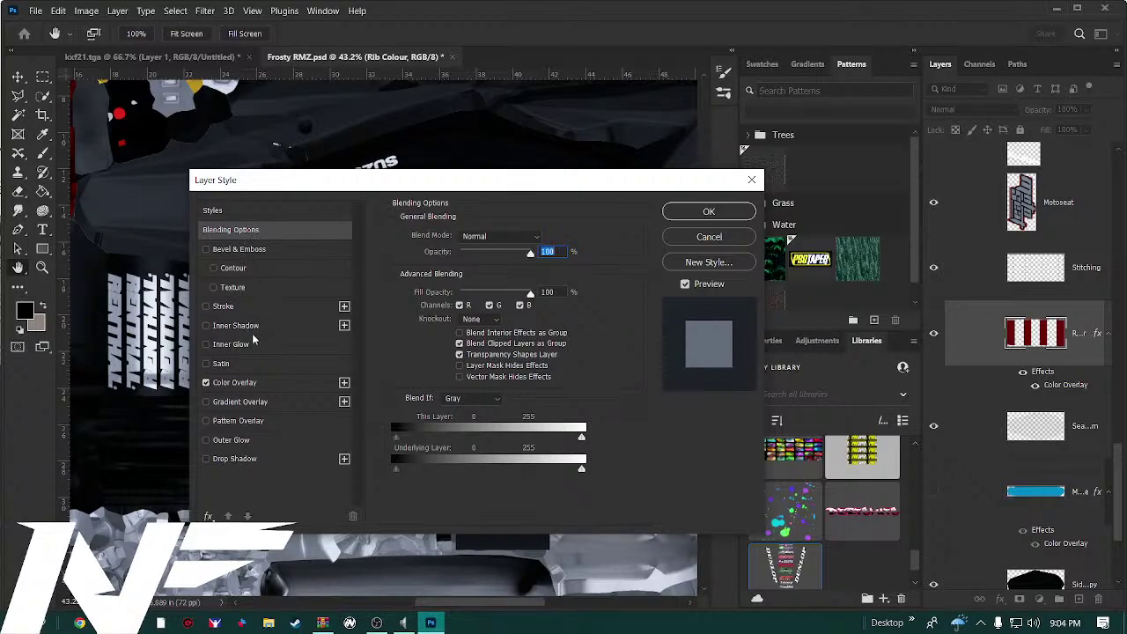
left_click(270, 385)
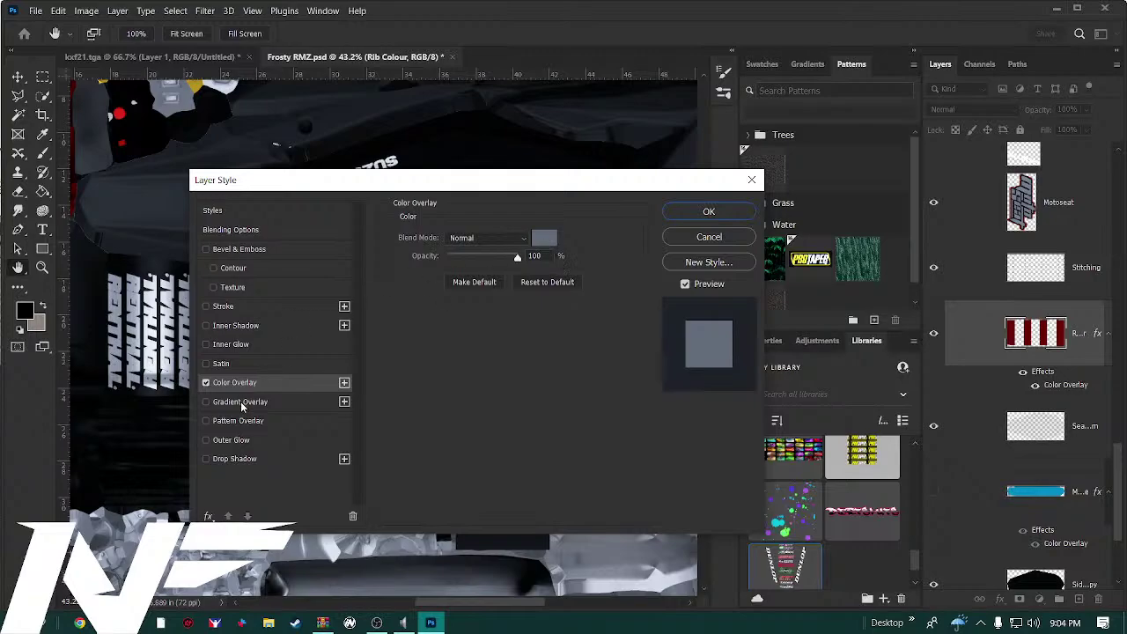
left_click(207, 383)
left_click(551, 246)
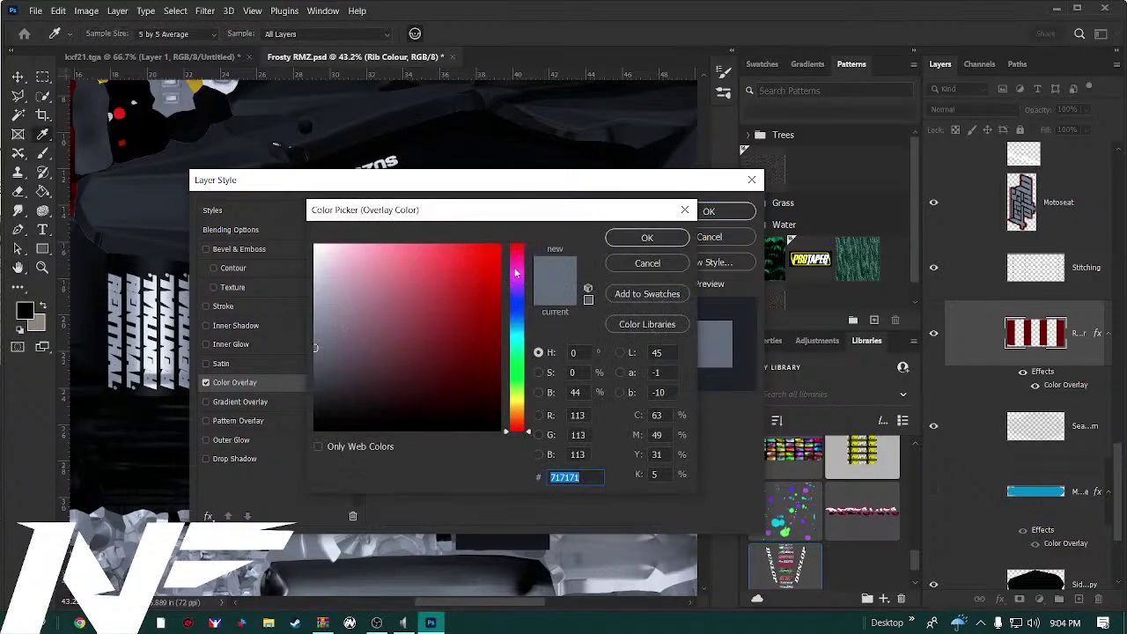
mouse_move(522, 259)
left_mouse_down()
mouse_move(521, 379)
mouse_move(522, 241)
left_mouse_up()
left_click_drag(462, 315, 505, 236)
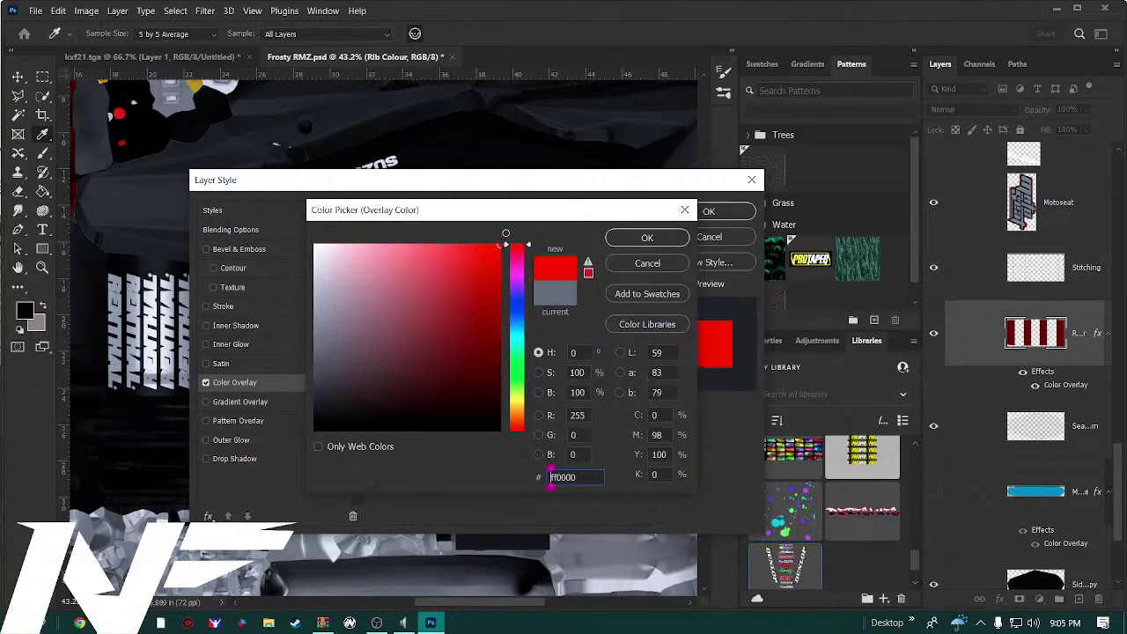
left_click(646, 241)
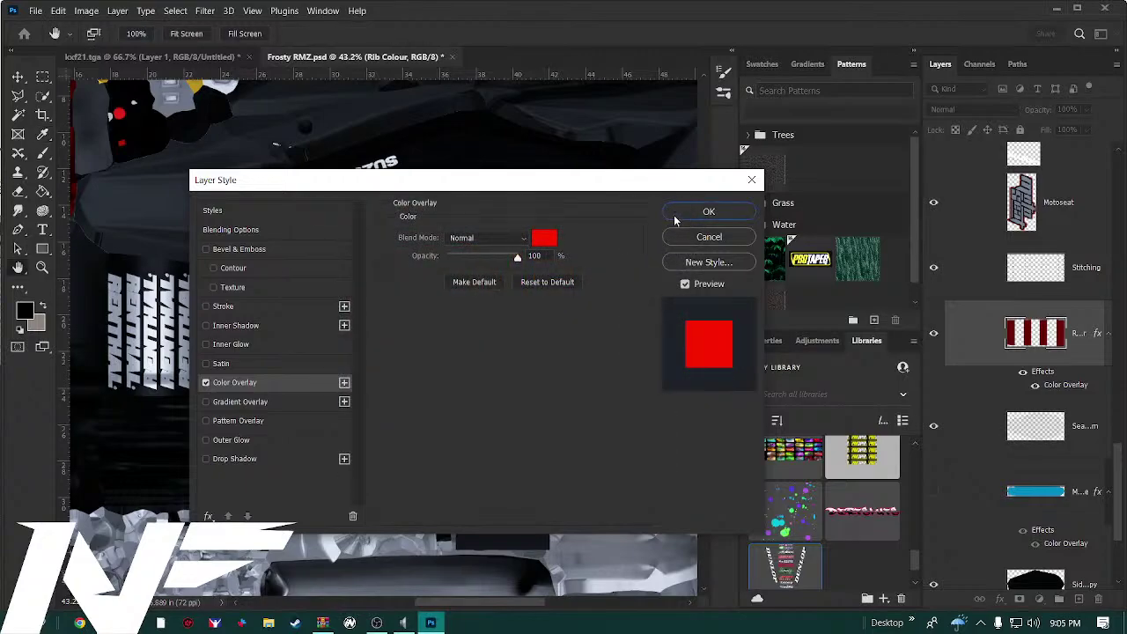
left_click(706, 213)
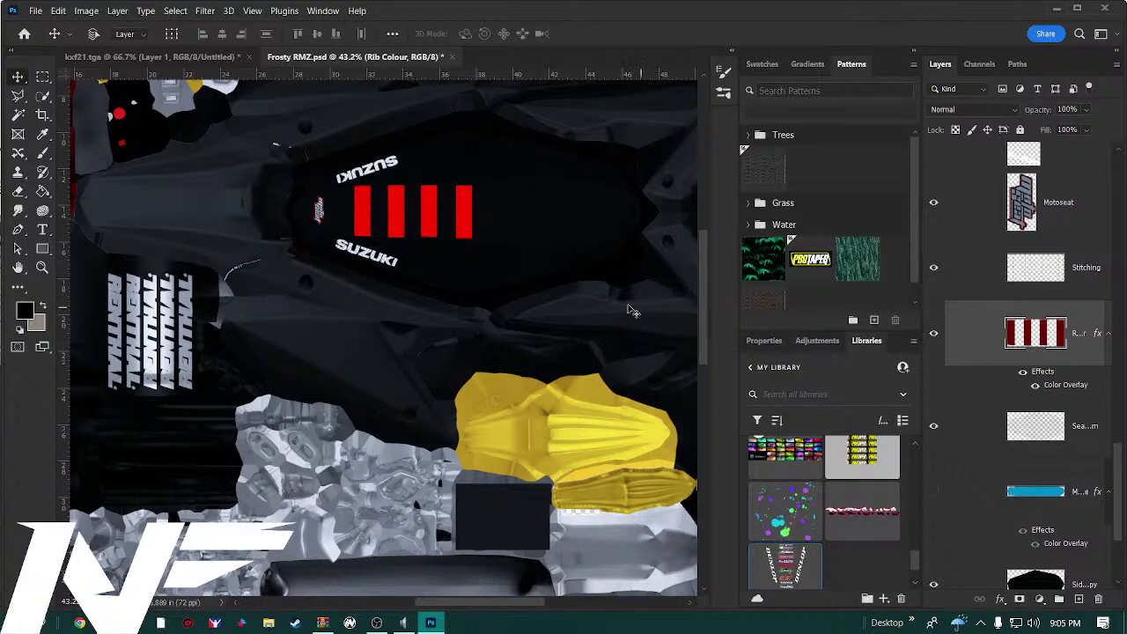
Select the four red seat ribs with the Magic Wand and add a new layer above Rib Colour
key("w")
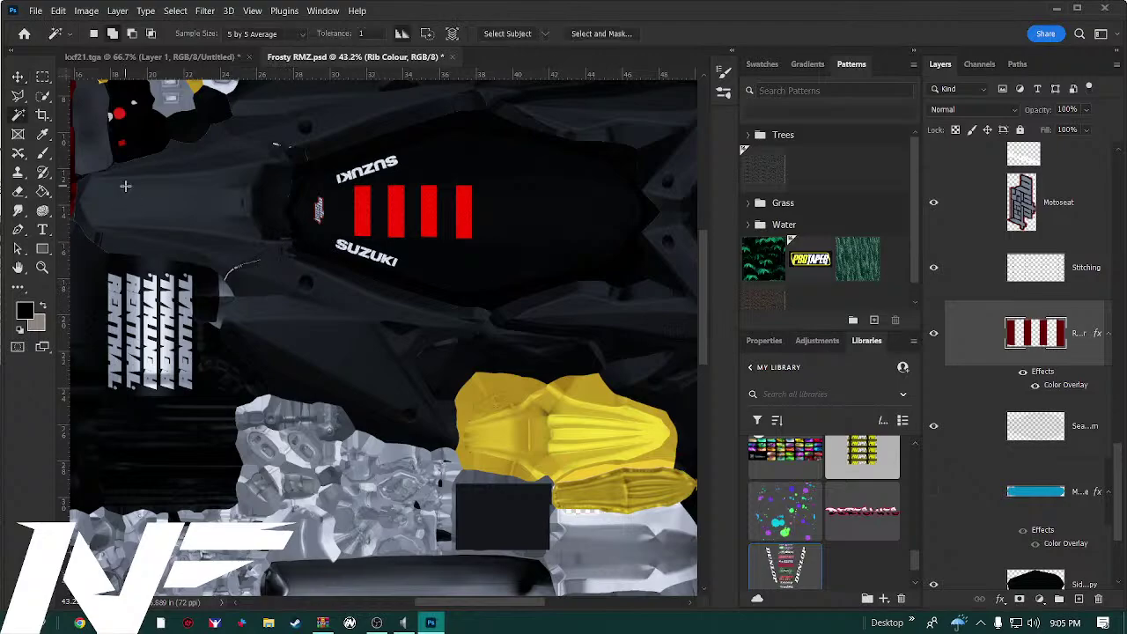
left_click(361, 224)
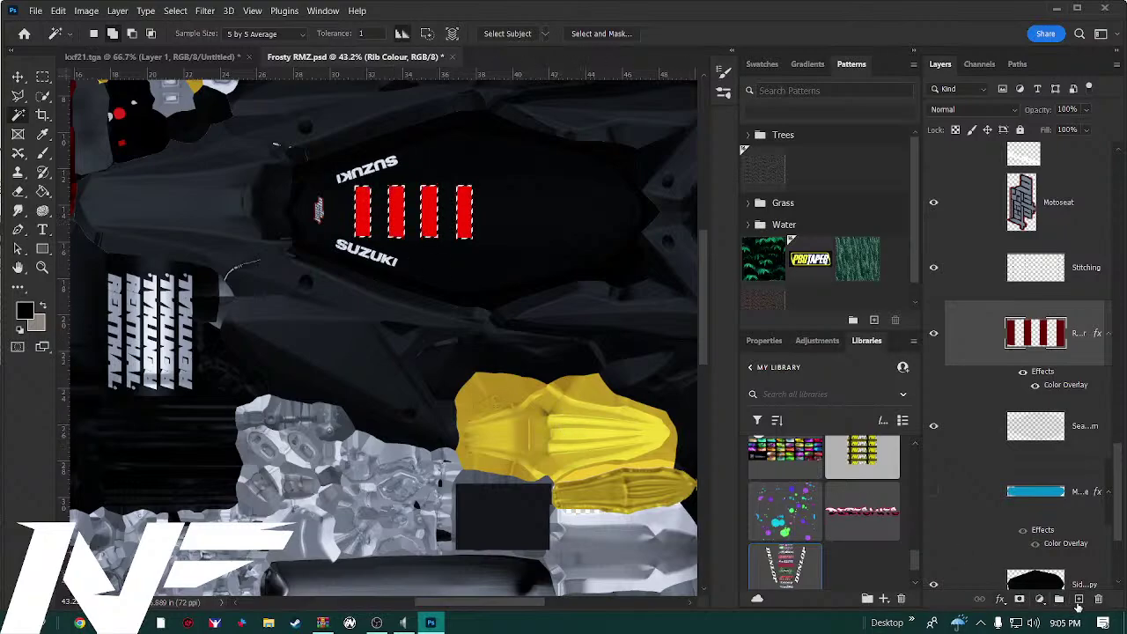
left_click(1078, 600)
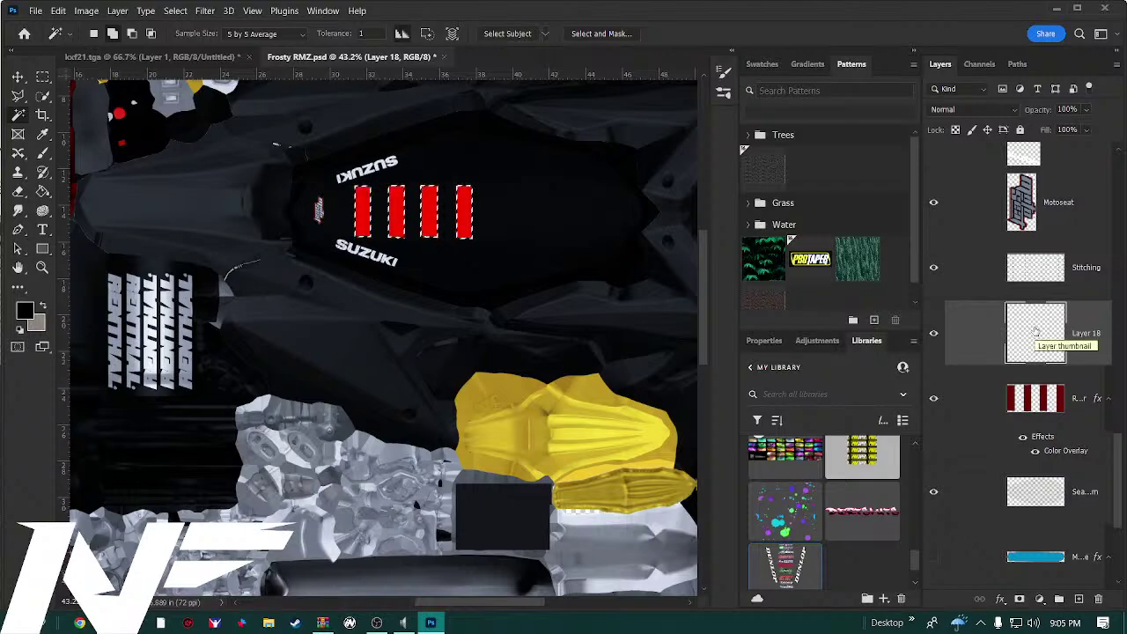
Try the new layer below Rib Colour, return it above, and hide Rib Colour's Color Overlay
left_click_drag(1037, 331, 1014, 461)
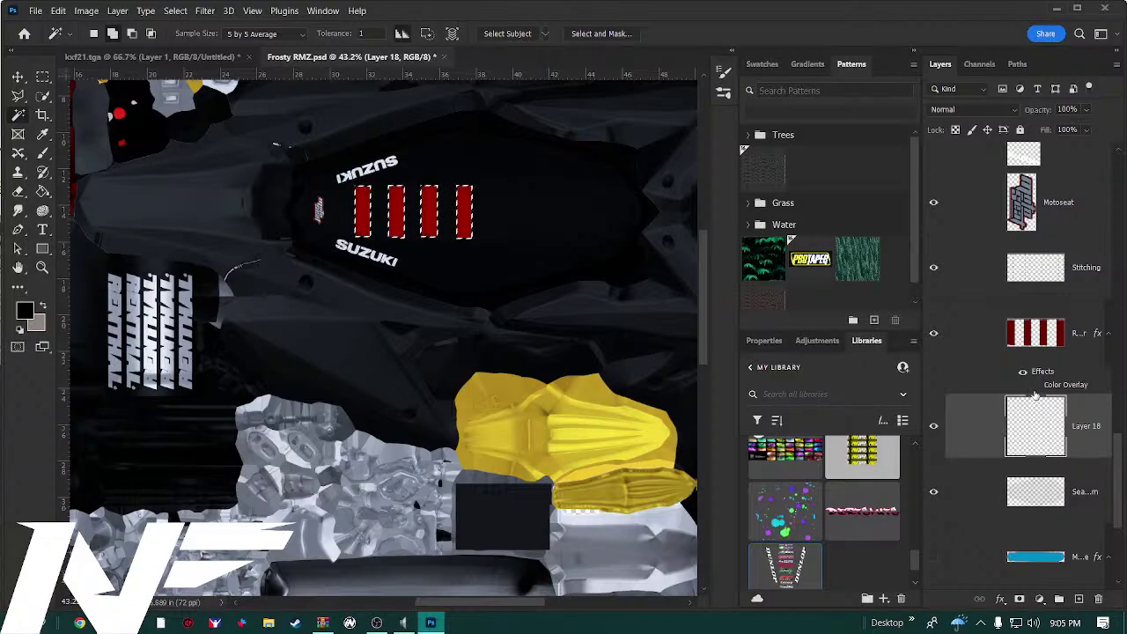
left_click(1036, 387)
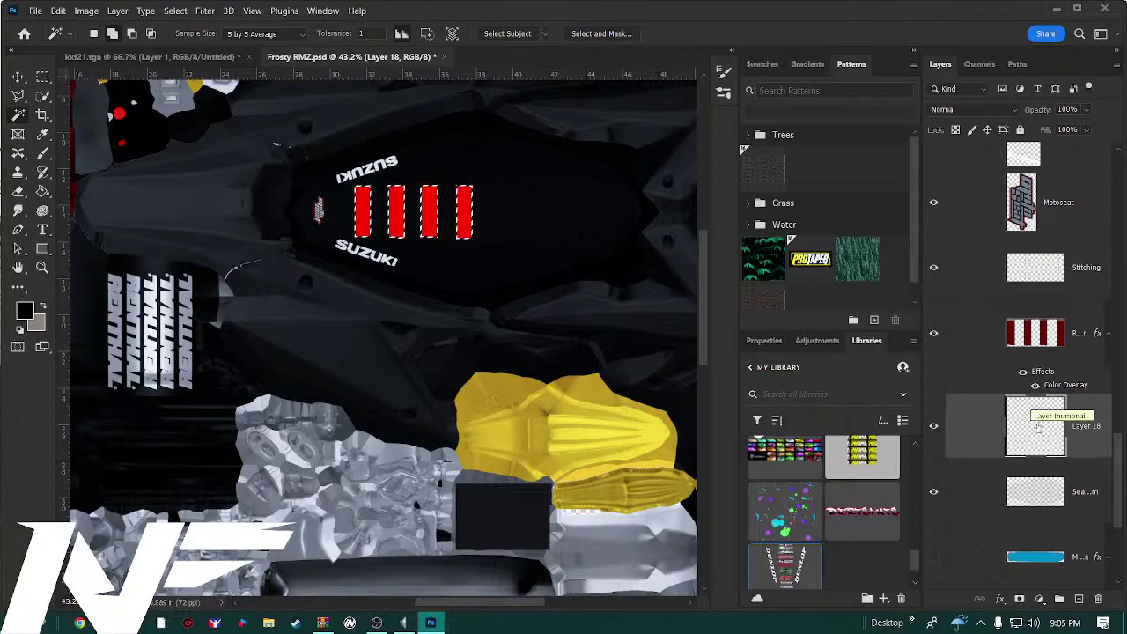
left_click_drag(1035, 424, 1057, 336)
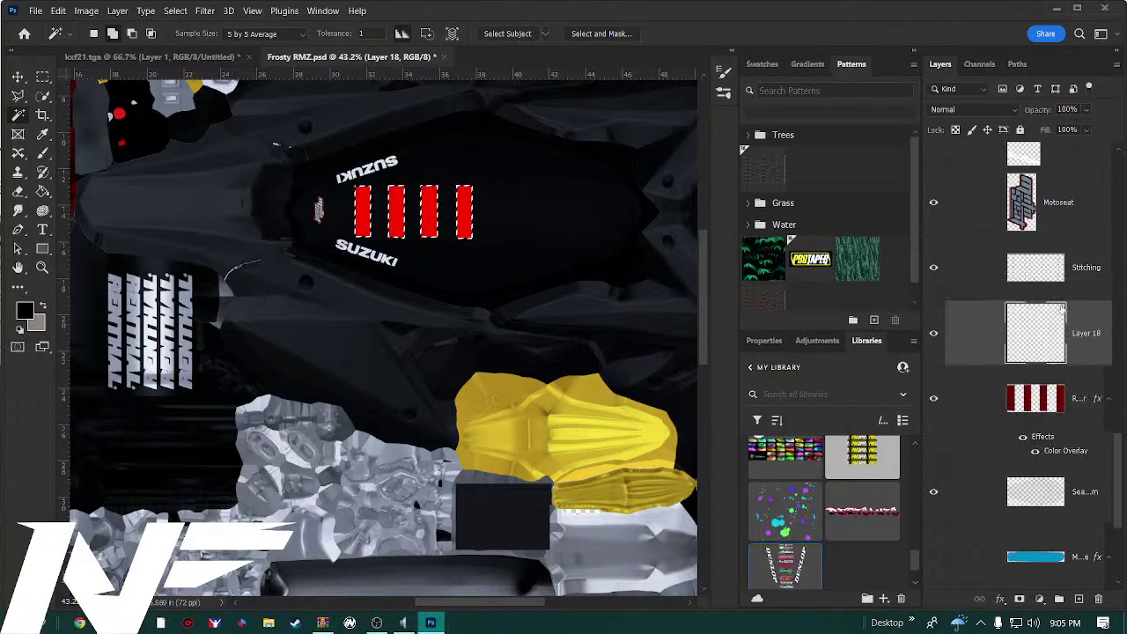
left_click(1034, 453)
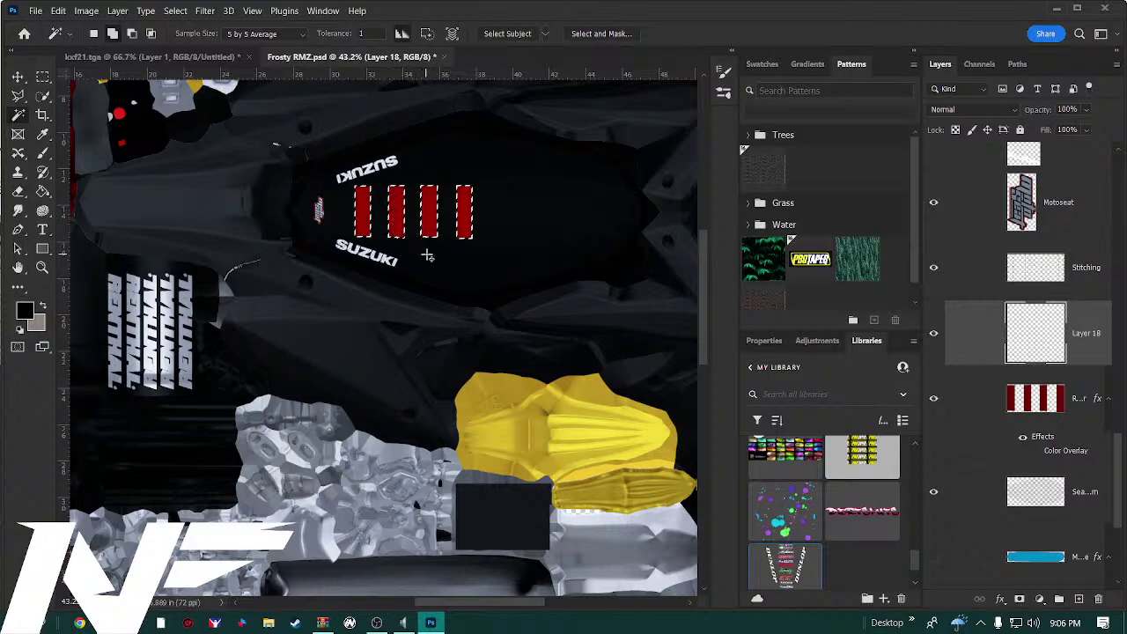
Select the Rib Colour layer, keep black as the foreground colour, and set the Brush tool's size to 75 px
left_click(990, 408)
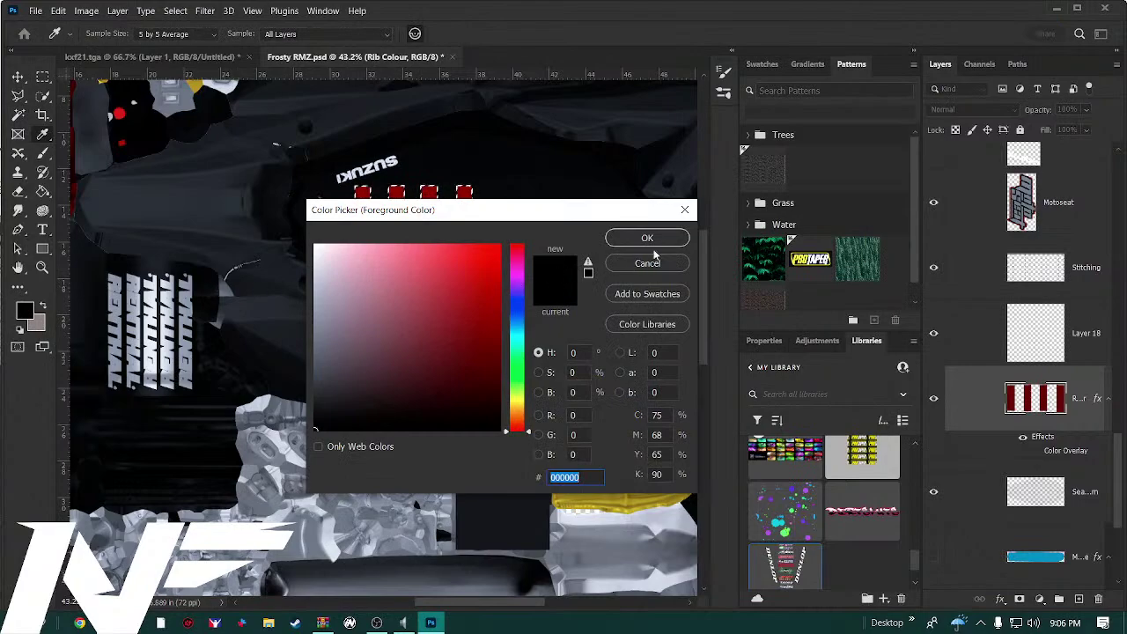
key("w")
left_click(648, 239)
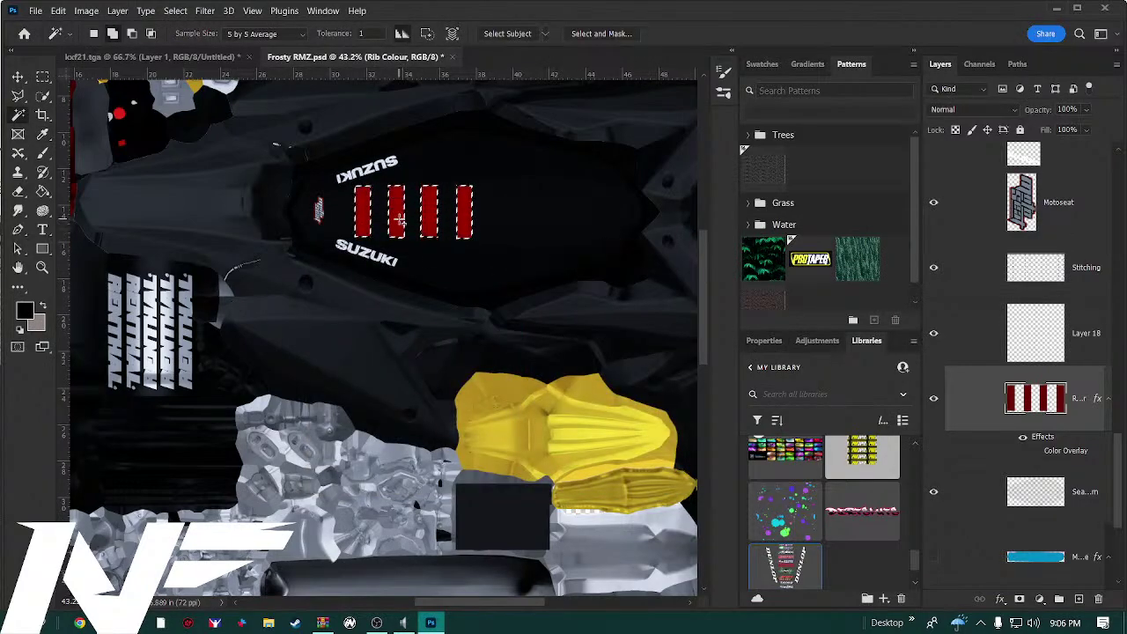
key("b")
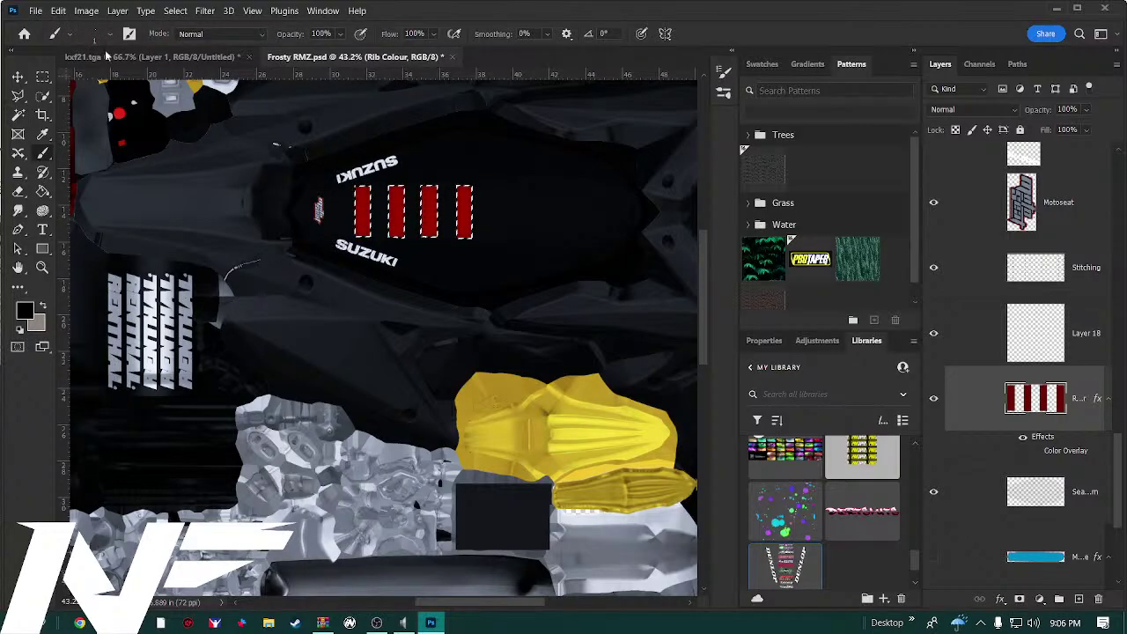
right_click(403, 231)
left_click_drag(491, 267, 508, 262)
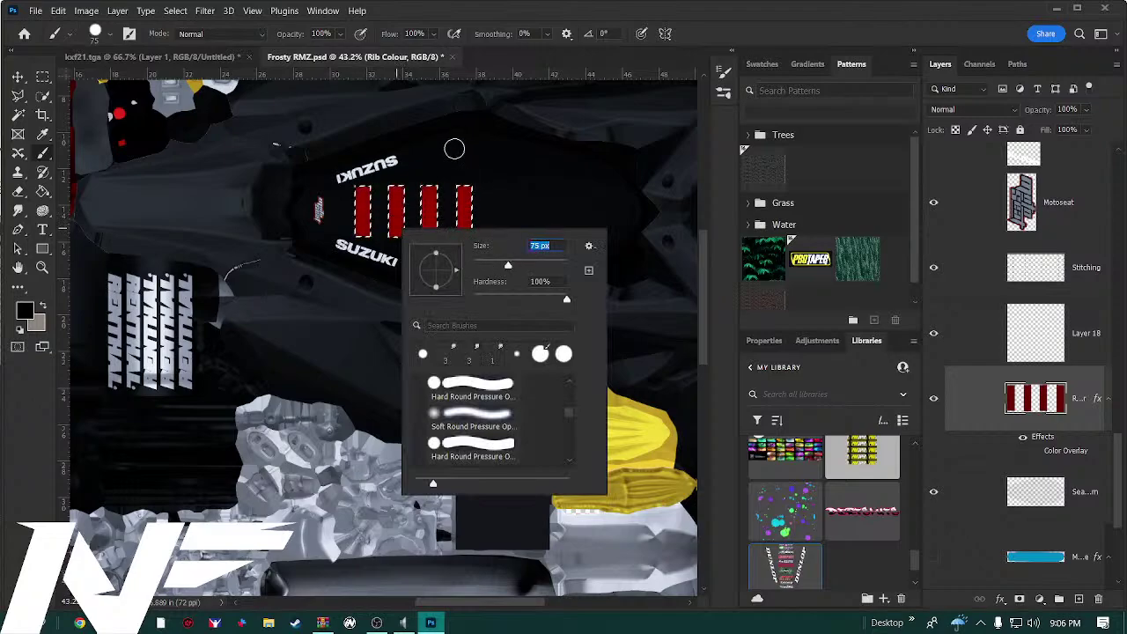
key("Return")
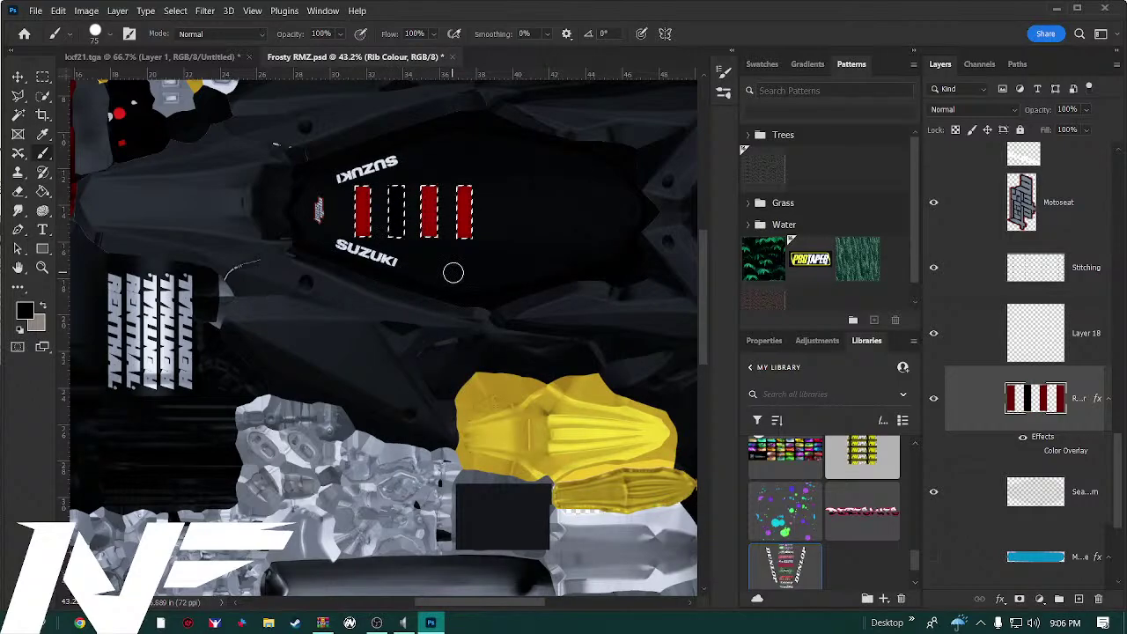
Try painting the second and fourth seat ribs black directly on the Rib Colour layer
left_click_drag(453, 269, 460, 168)
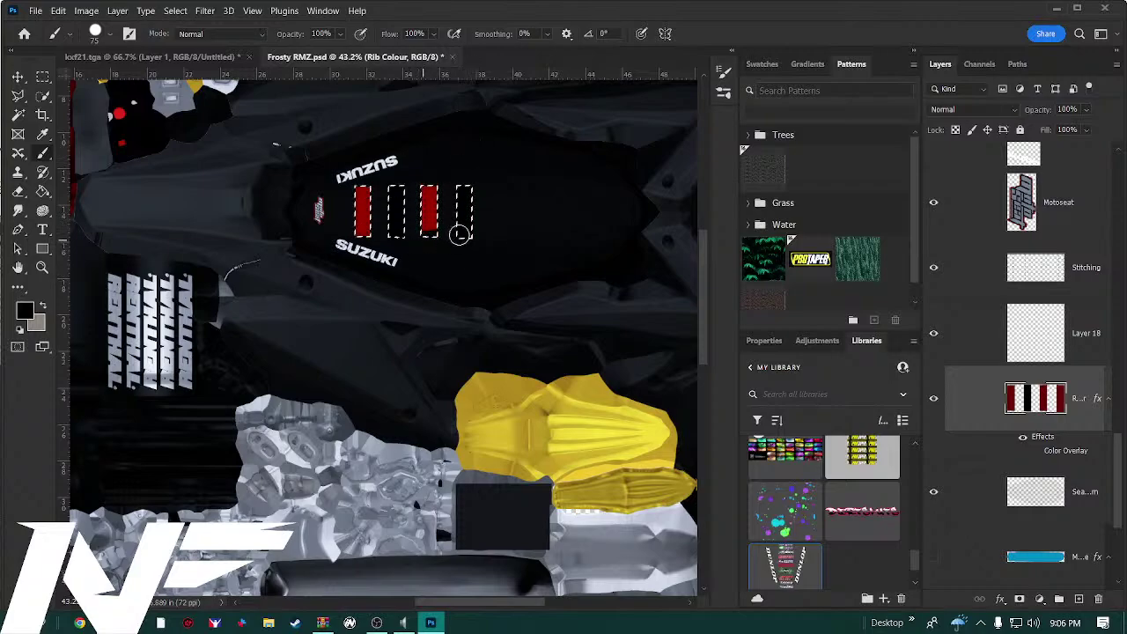
key("ctrl+z")
key("ctrl+z")
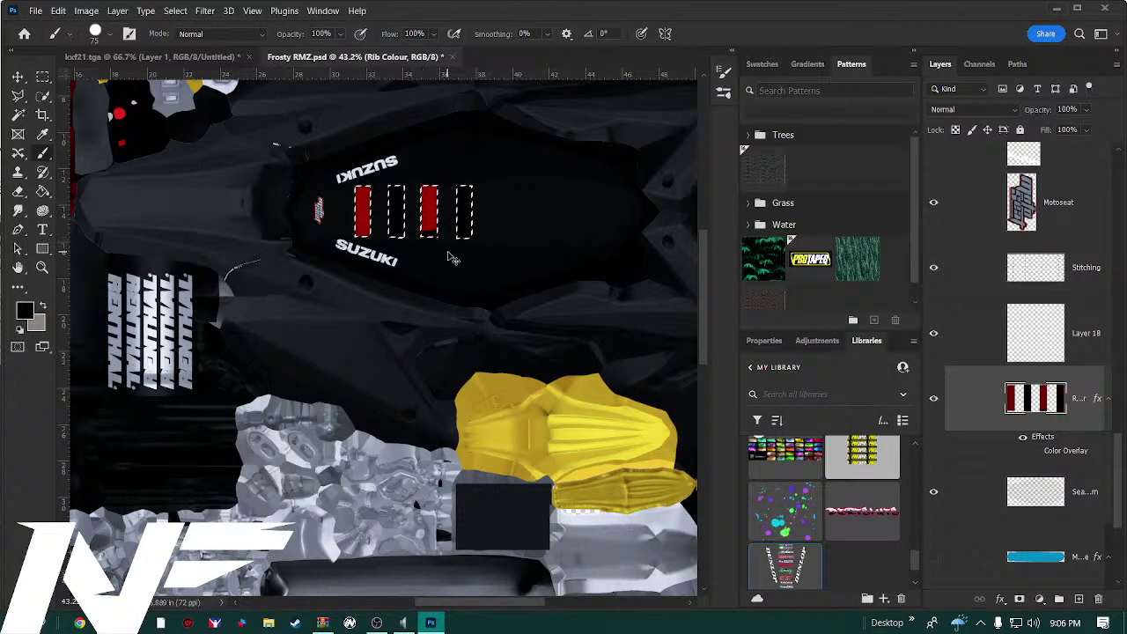
left_click_drag(465, 236, 467, 172)
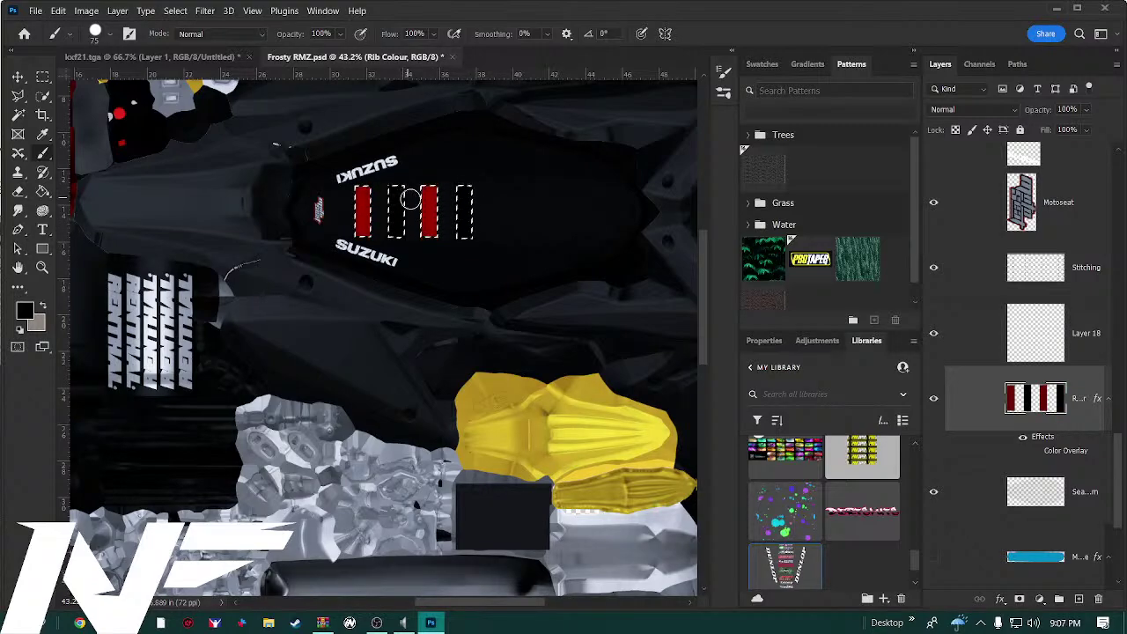
Inspect the black ribs up close with the selection cleared, and undo the painting on the Rib Colour layer
scroll(411, 201, "up", 10)
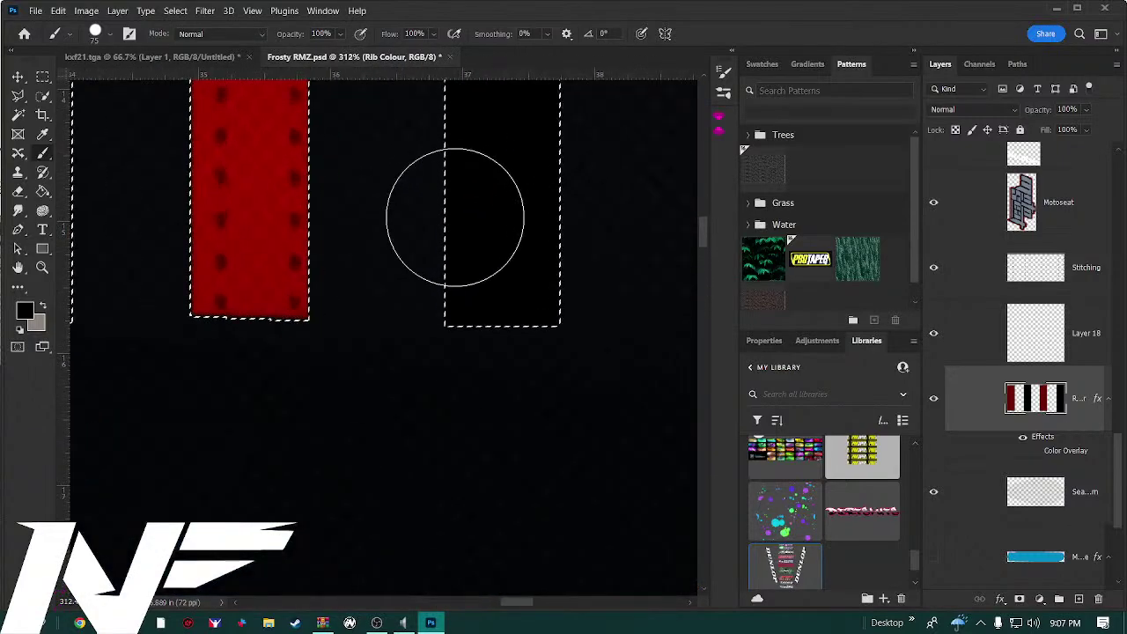
scroll(455, 218, "up", 5)
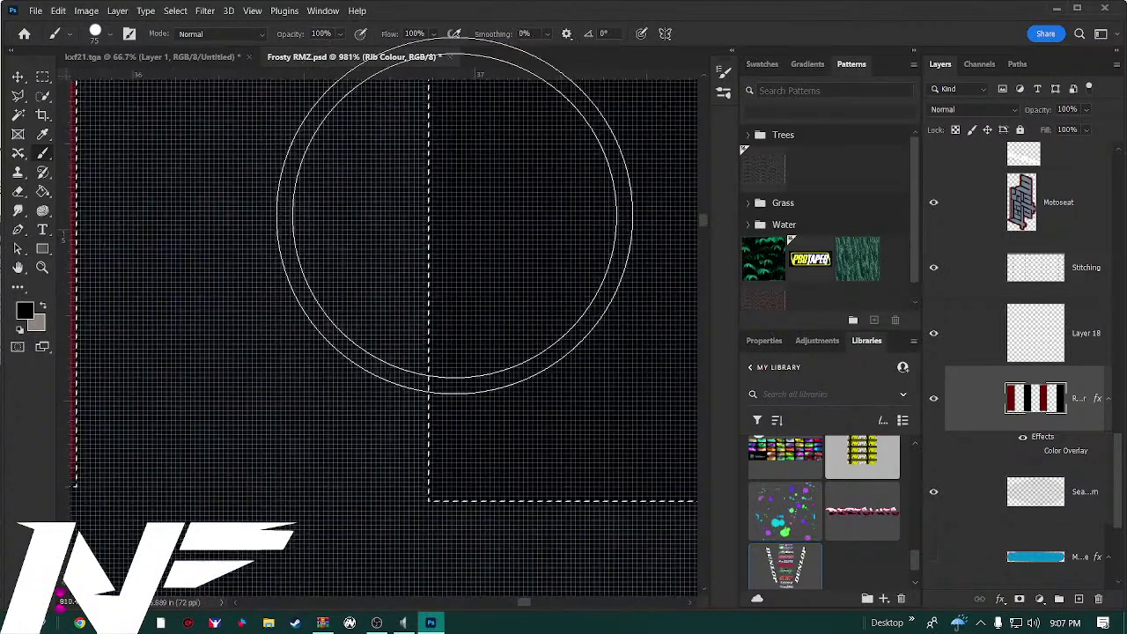
scroll(455, 218, "down", 8)
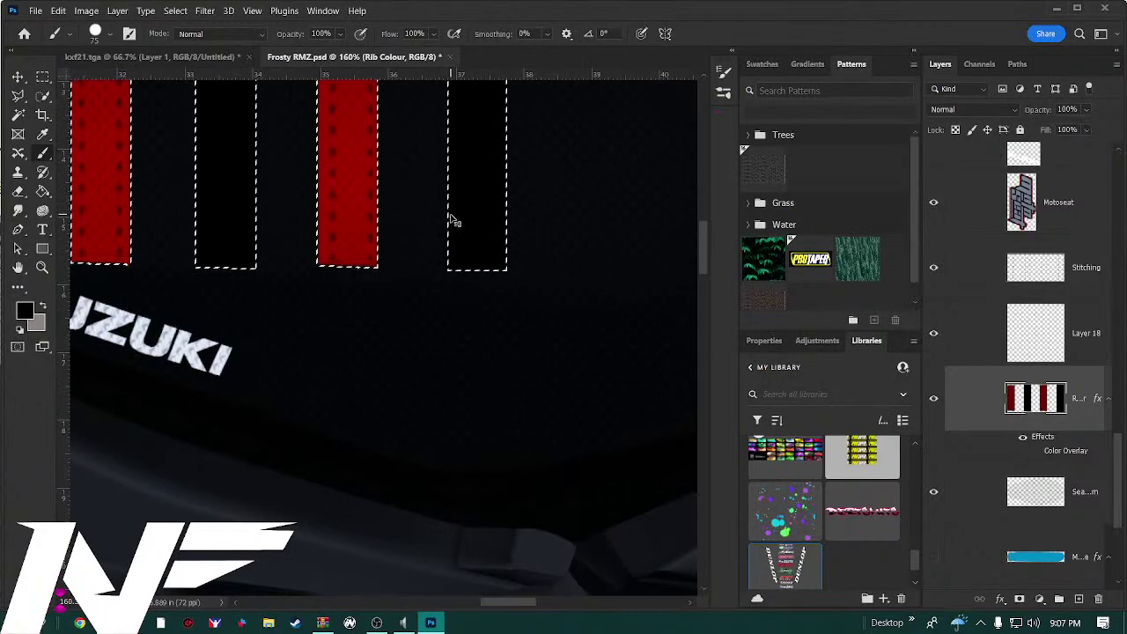
key("ctrl+d")
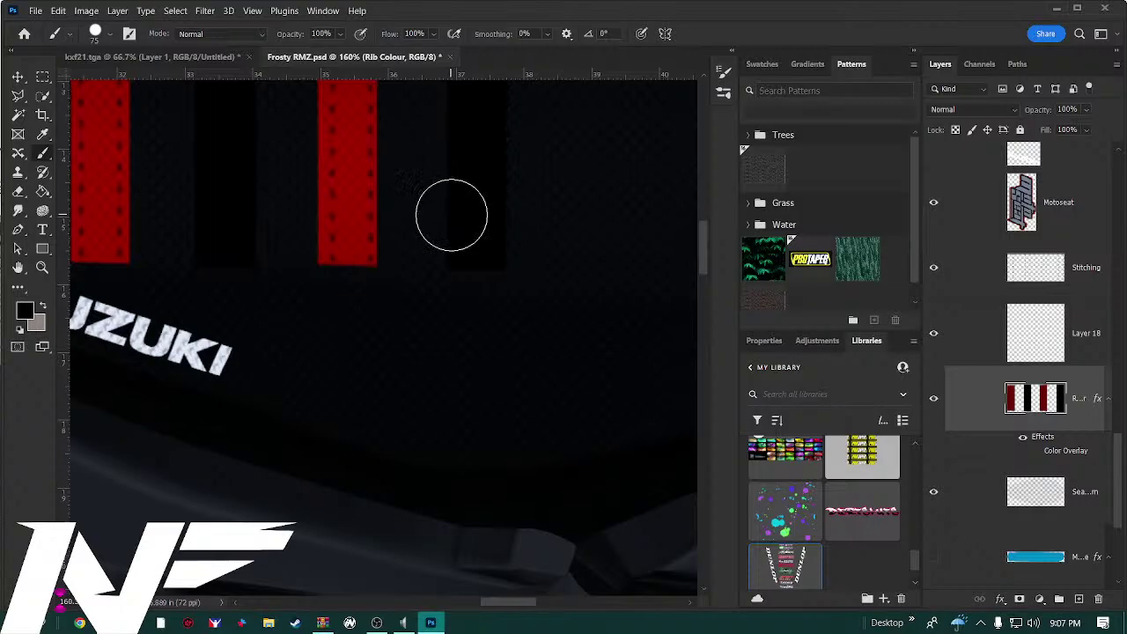
key("space")
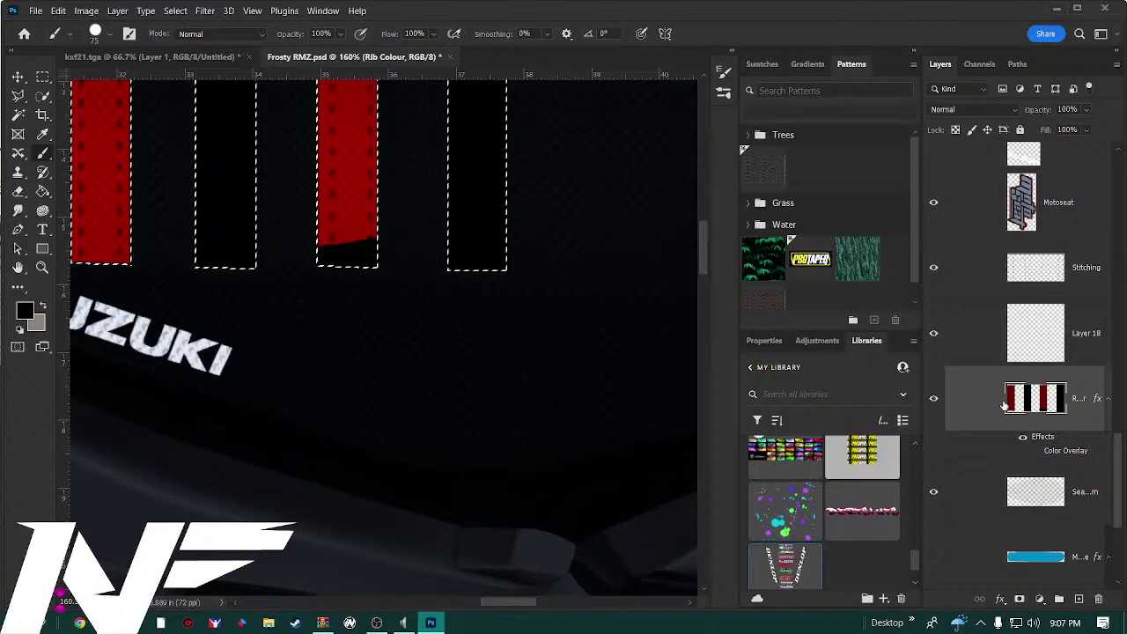
key("alt+BackSpace")
key("alt+BackSpace")
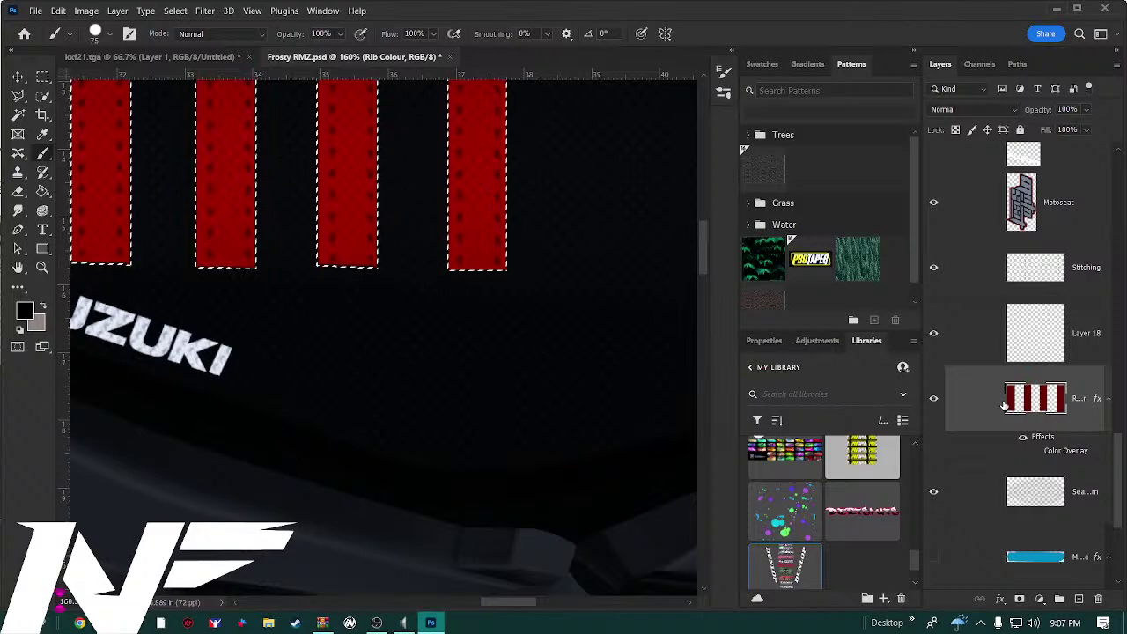
Paint the second and fourth seat ribs black on the new layer above Rib Colour, within the rib selection
left_click(1010, 338)
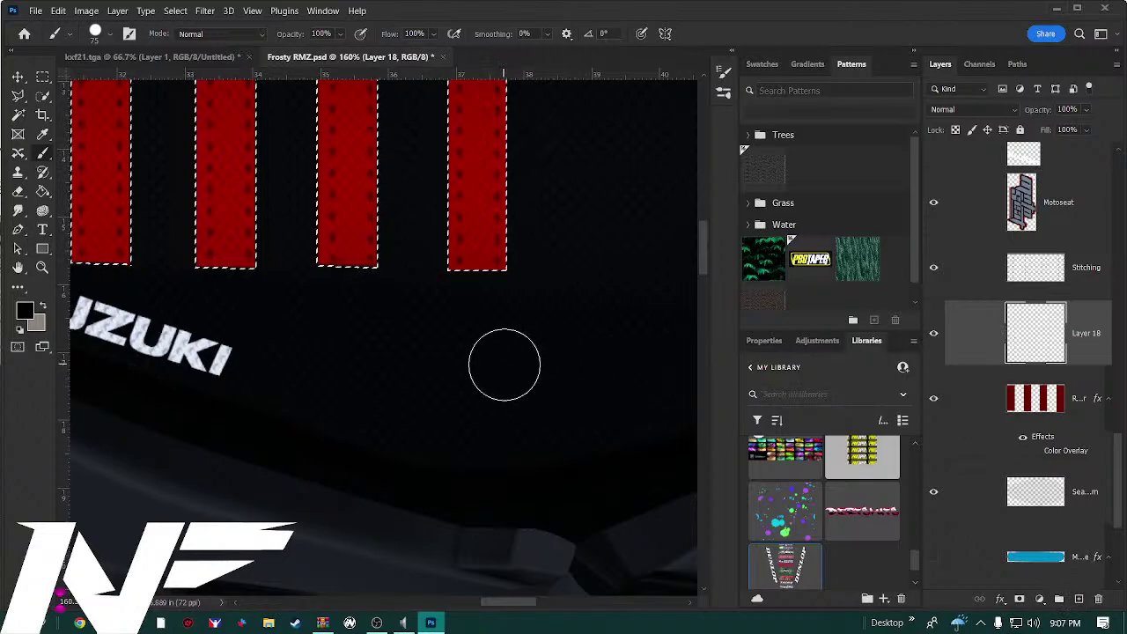
key("space")
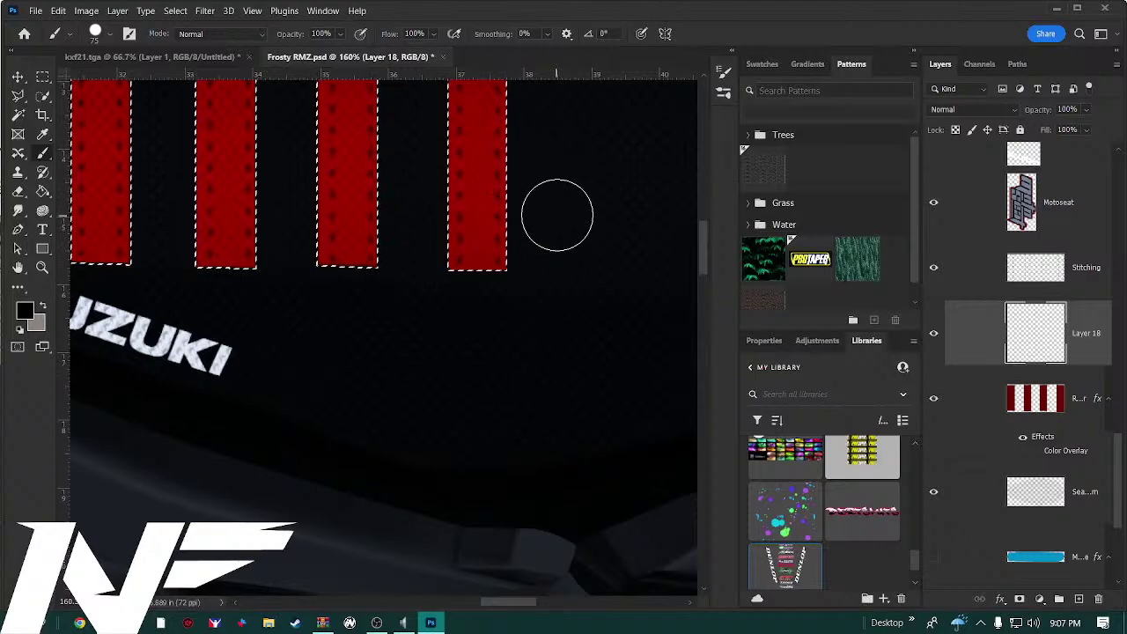
key("space")
left_click_drag(555, 216, 558, 327)
mouse_move(507, 193)
left_mouse_down()
mouse_move(516, 275)
mouse_move(496, 396)
mouse_move(475, 372)
mouse_move(485, 213)
left_mouse_up()
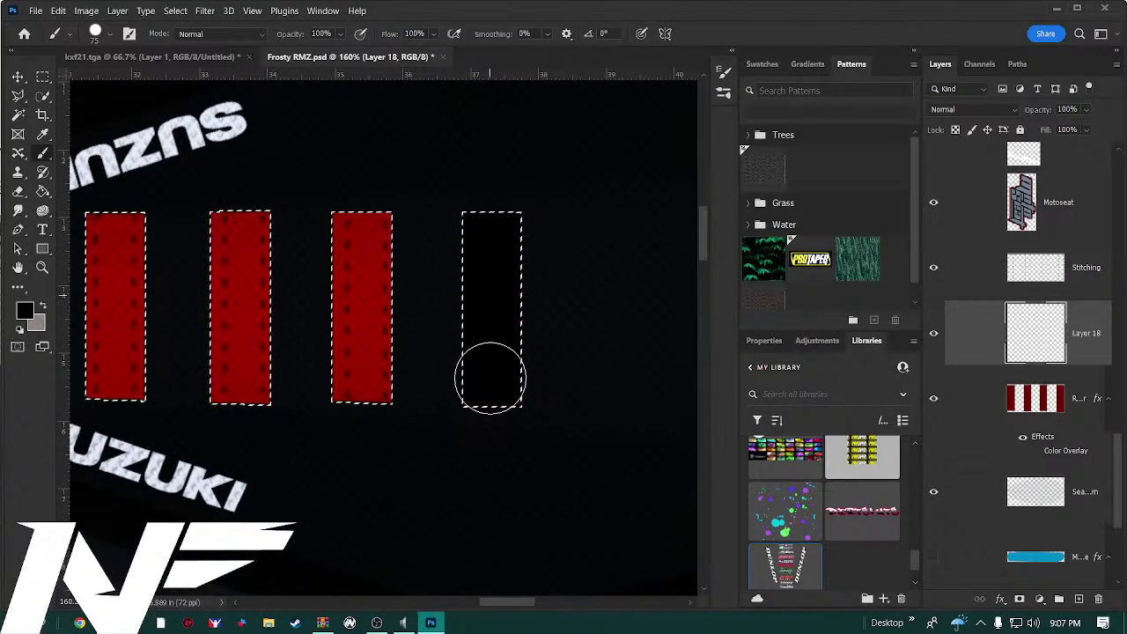
mouse_move(237, 206)
left_mouse_down()
mouse_move(255, 264)
mouse_move(258, 376)
mouse_move(236, 375)
mouse_move(229, 224)
mouse_move(241, 357)
left_mouse_up()
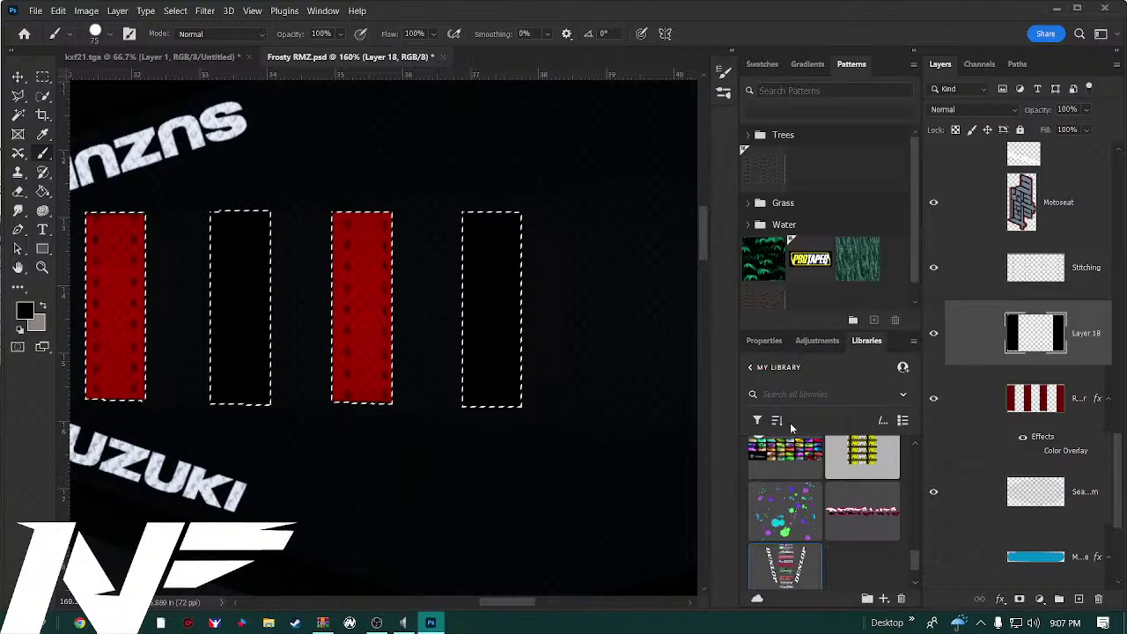
View the new layer's style options without changing them, and clear the rib selection
double_click(990, 351)
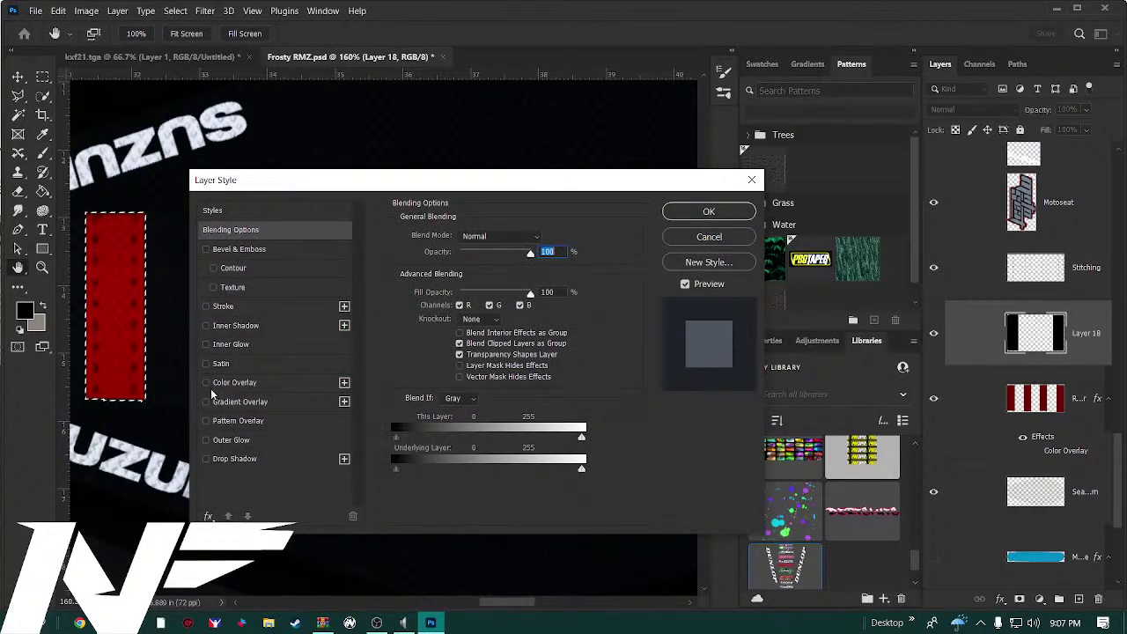
left_click(709, 212)
key("b")
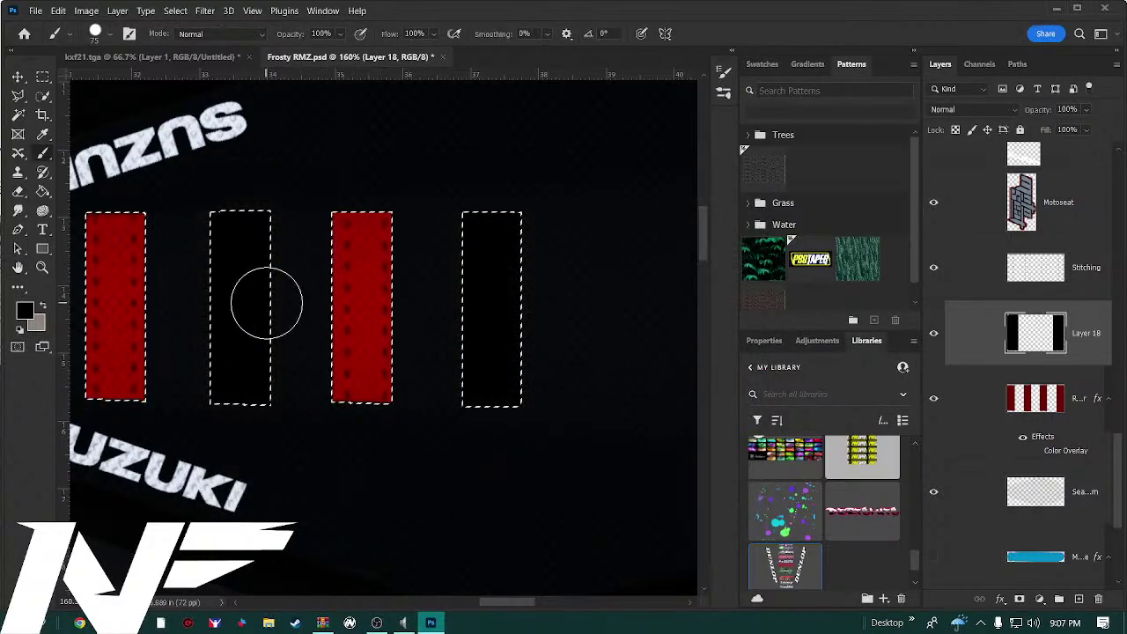
key("ctrl+d")
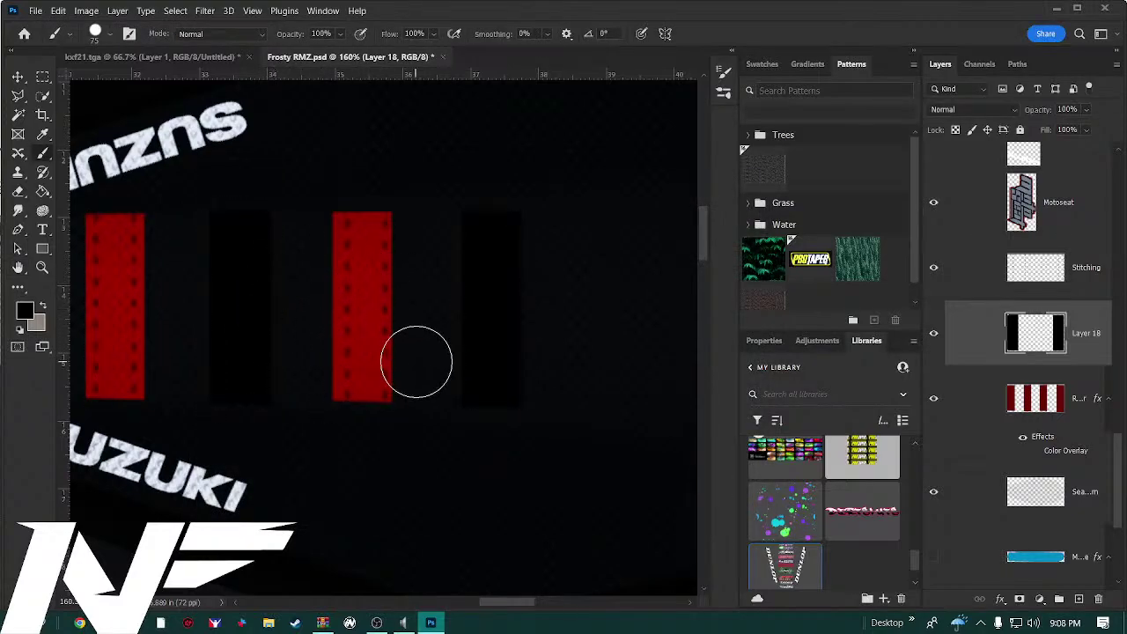
Add a bright red Color Overlay to the new layer that holds the second and fourth seat ribs
double_click(987, 345)
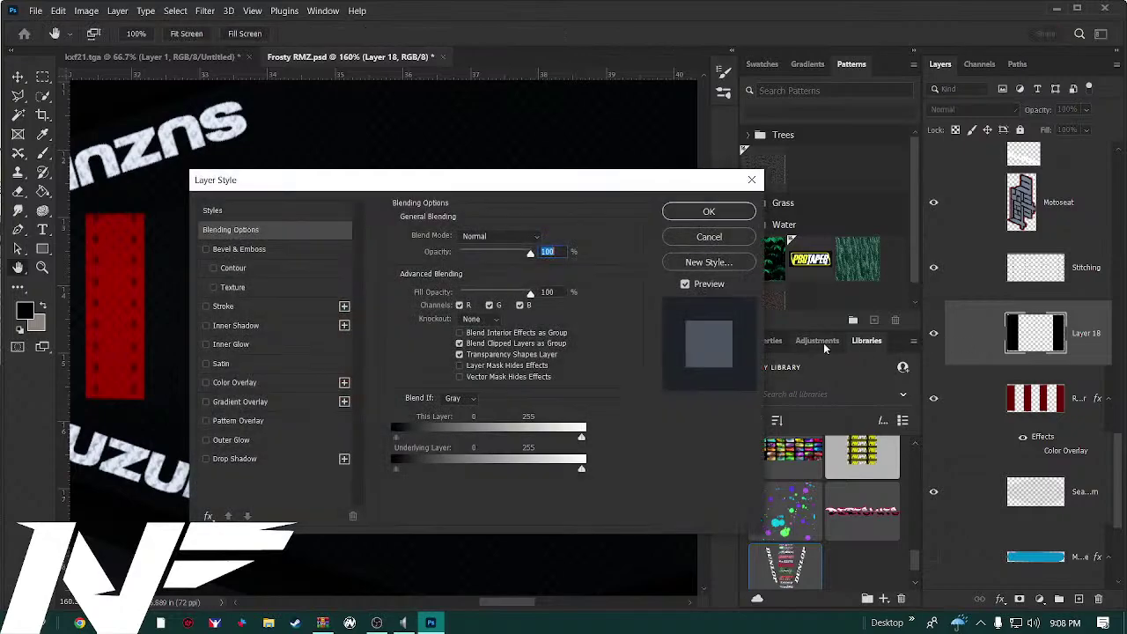
left_click(205, 384)
left_click(289, 381)
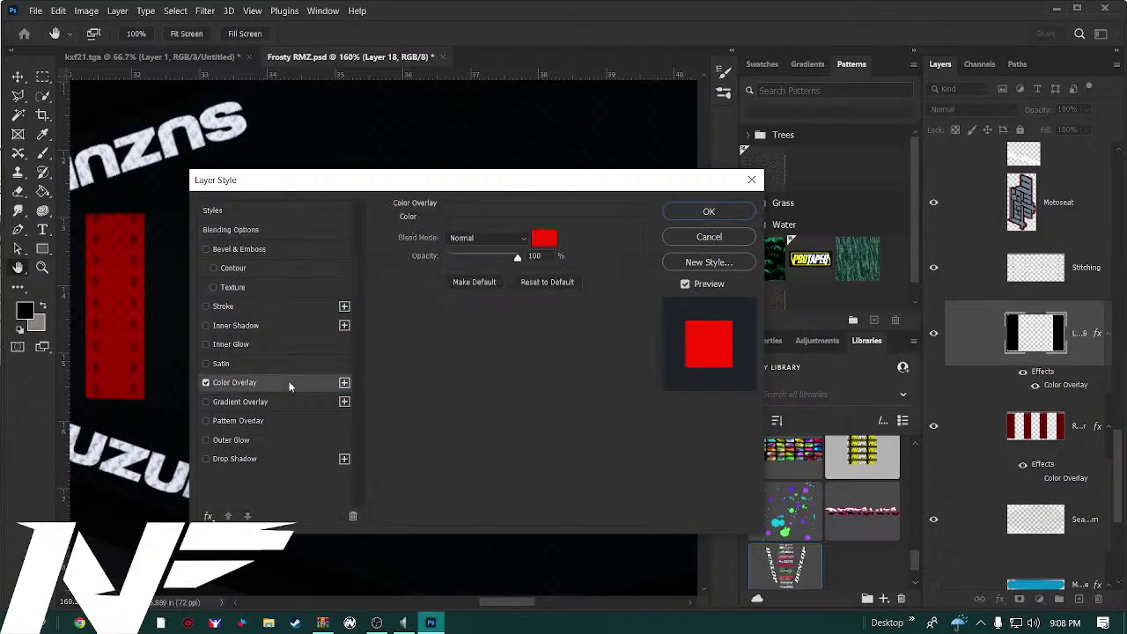
left_click(546, 240)
left_click_drag(498, 306, 517, 231)
left_click(657, 241)
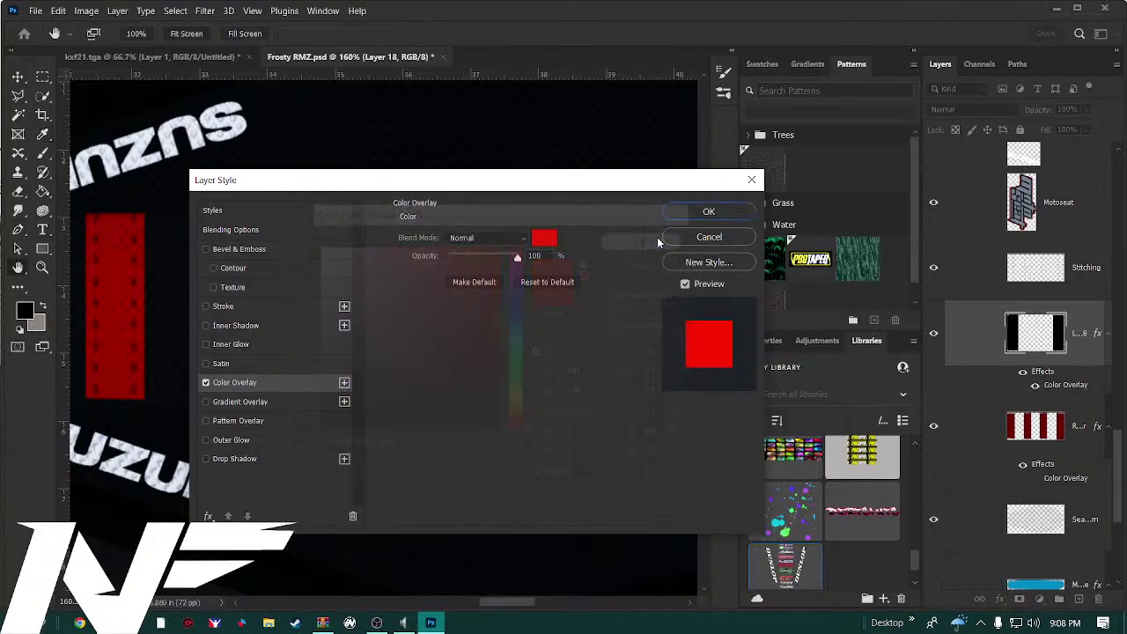
left_click(681, 215)
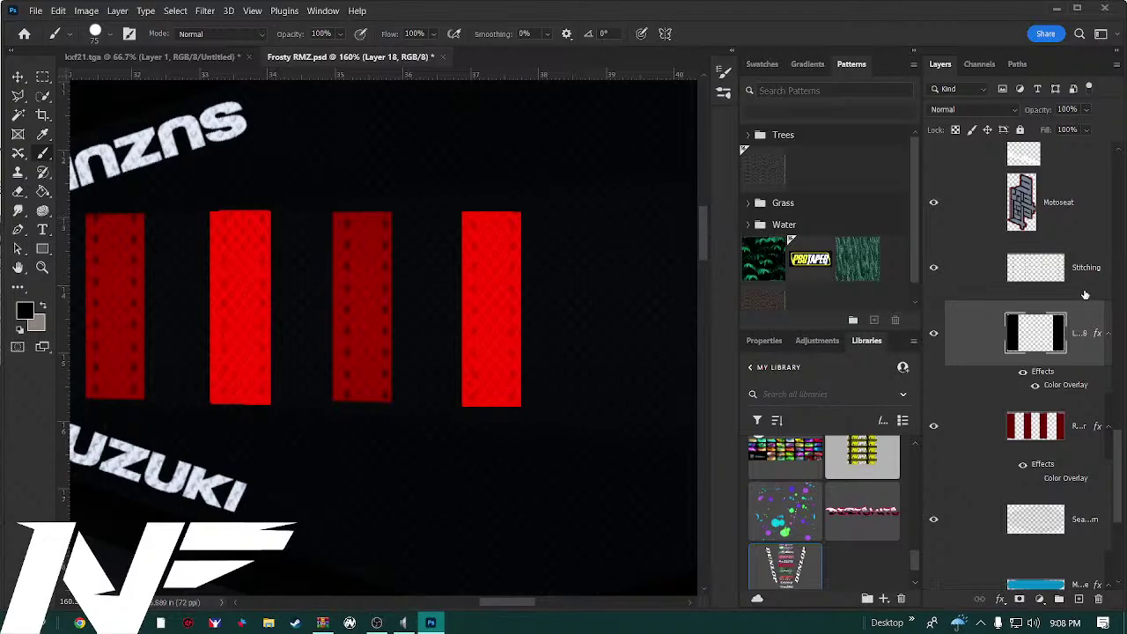
Load the Stitching layer's contents as a selection and examine the stitch outlines on the seat ribs up close and at full-template scale
left_click(1047, 275)
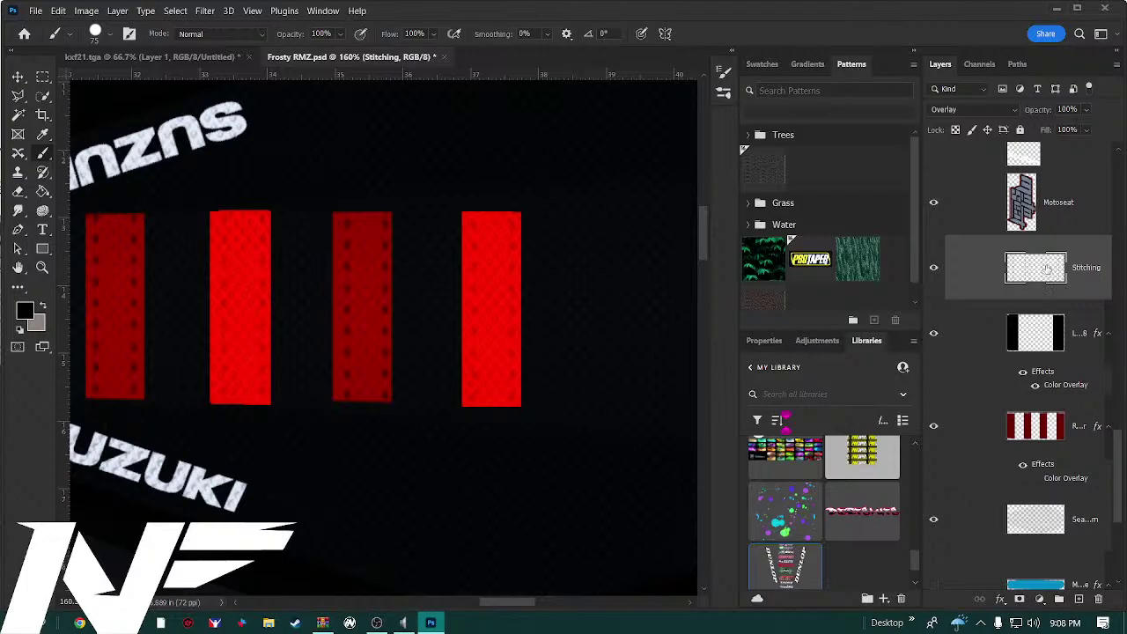
left_click(1047, 272, "ctrl")
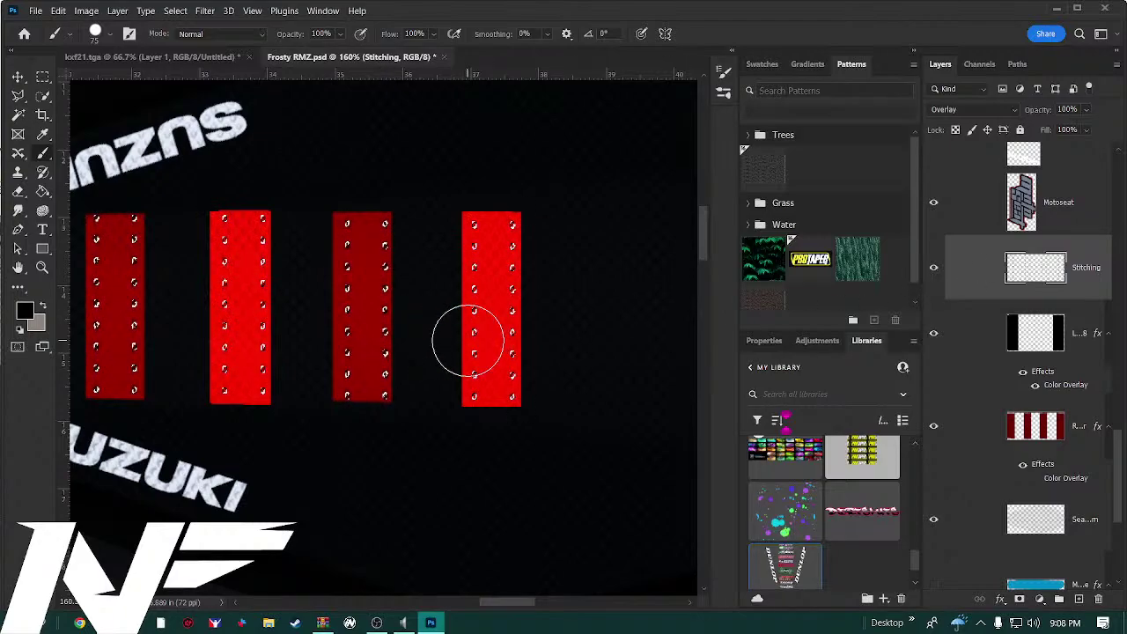
scroll(469, 341, "down", 8)
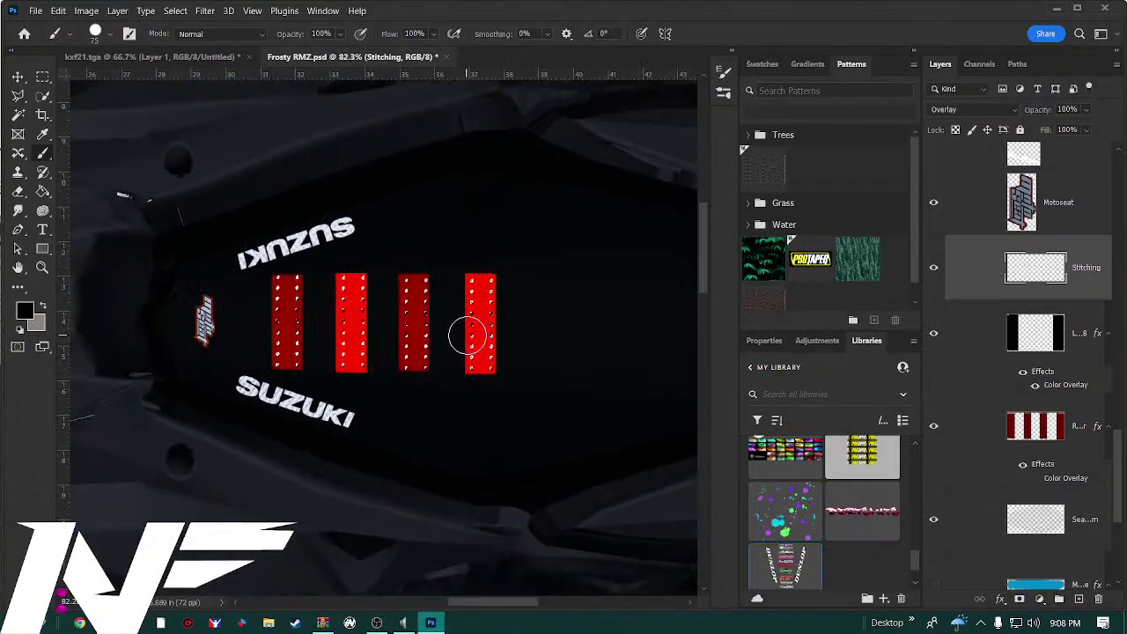
scroll(473, 331, "down", 5)
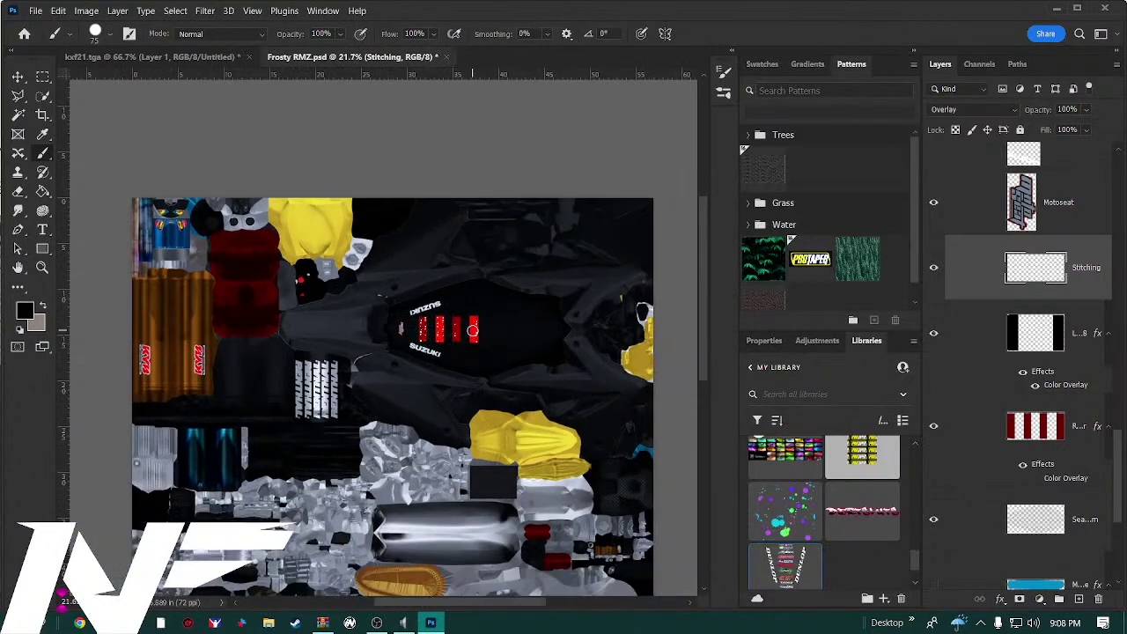
scroll(472, 327, "up", 2)
scroll(473, 328, "down", 1)
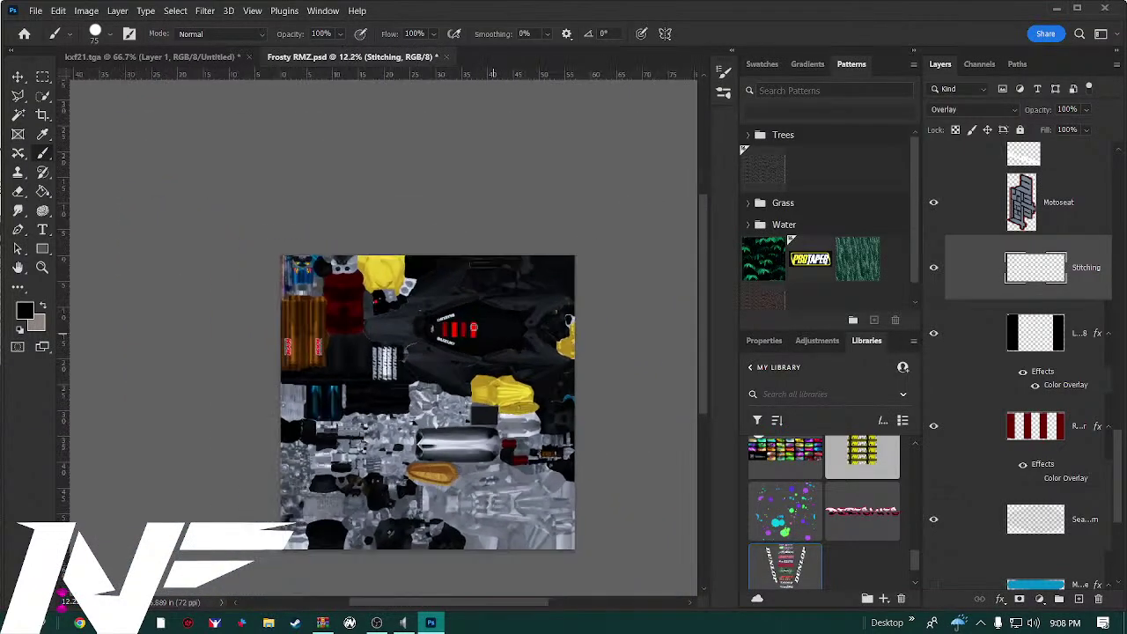
scroll(472, 328, "up", 5)
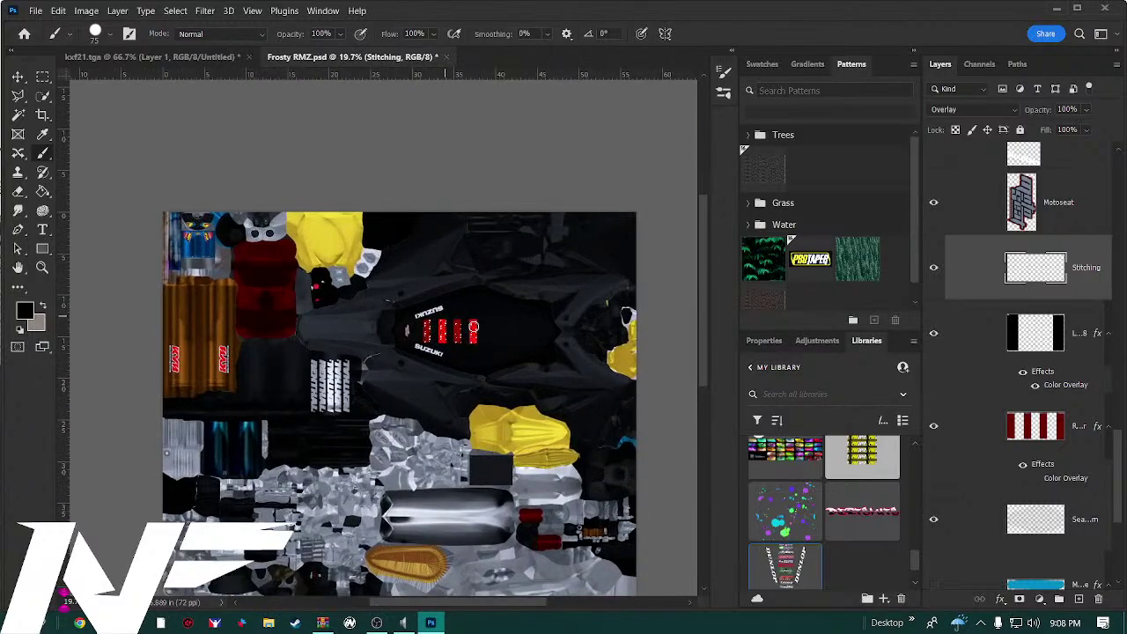
scroll(473, 328, "up", 2)
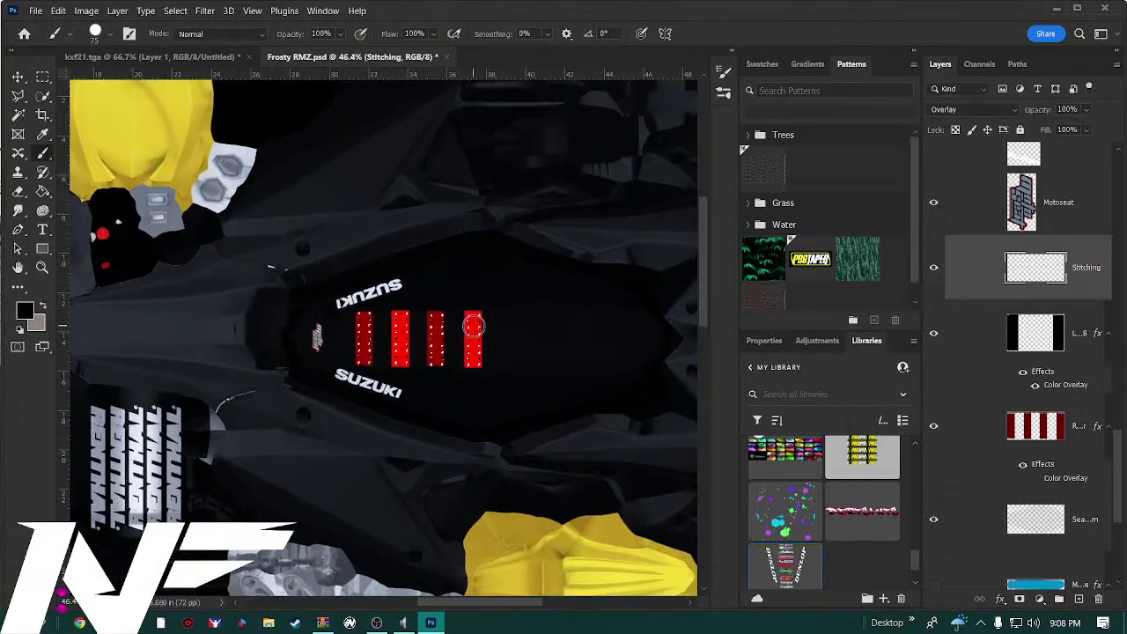
left_click_drag(325, 254, 287, 258)
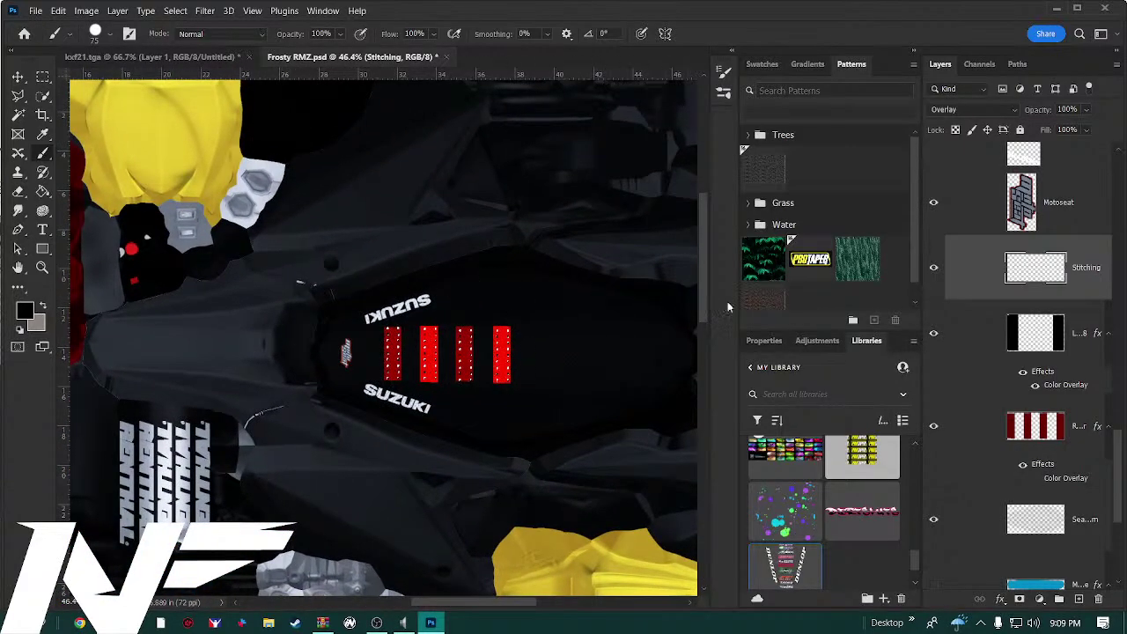
left_click_drag(604, 355, 601, 324)
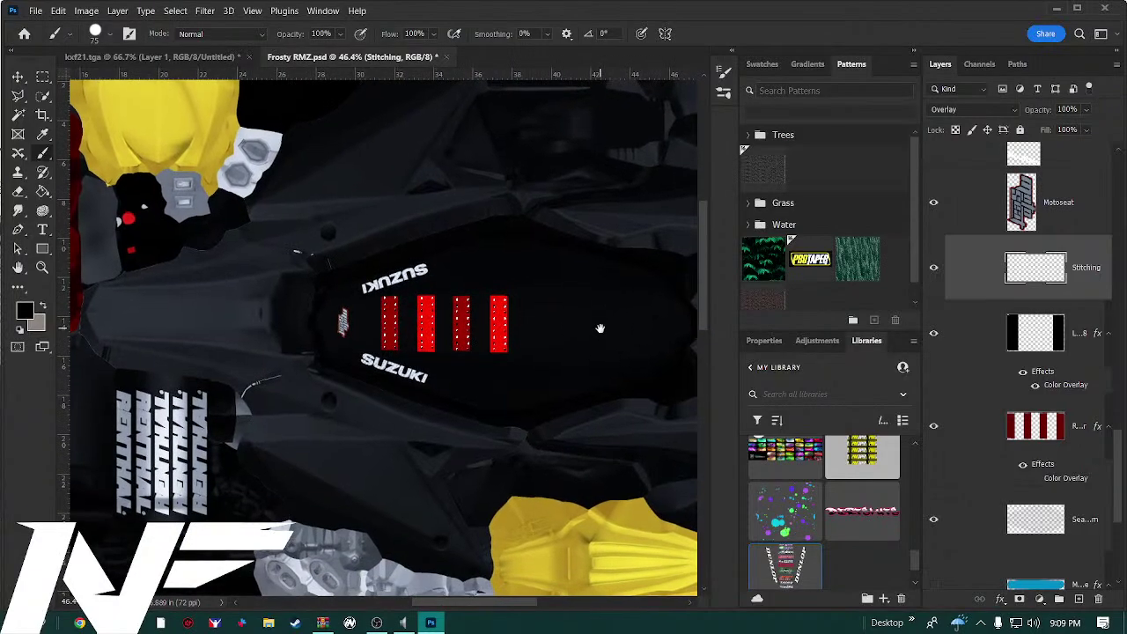
Add a white (ffffff) Color Overlay to the Stitching layer and check the stitches on the seat ribs
double_click(982, 278)
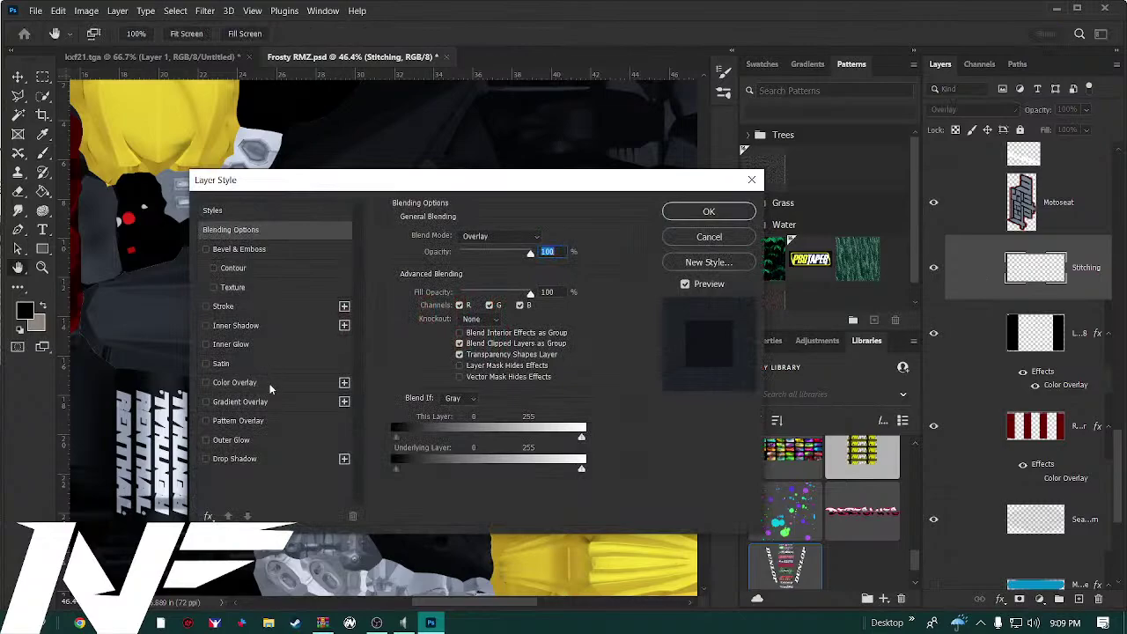
left_click(234, 382)
left_click(543, 237)
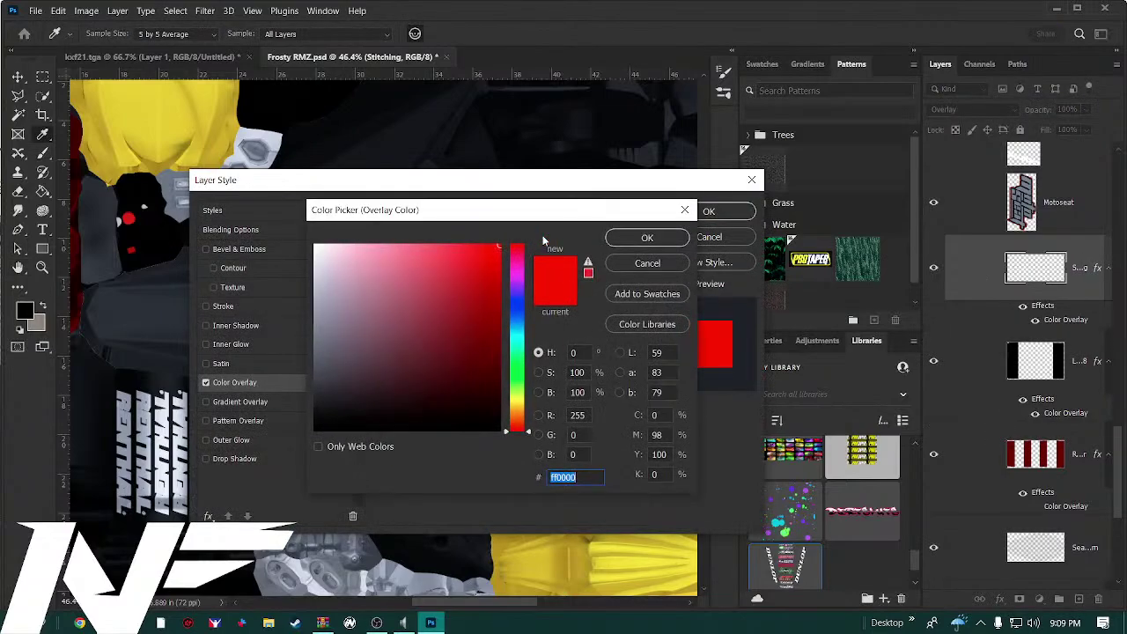
type("ffffff")
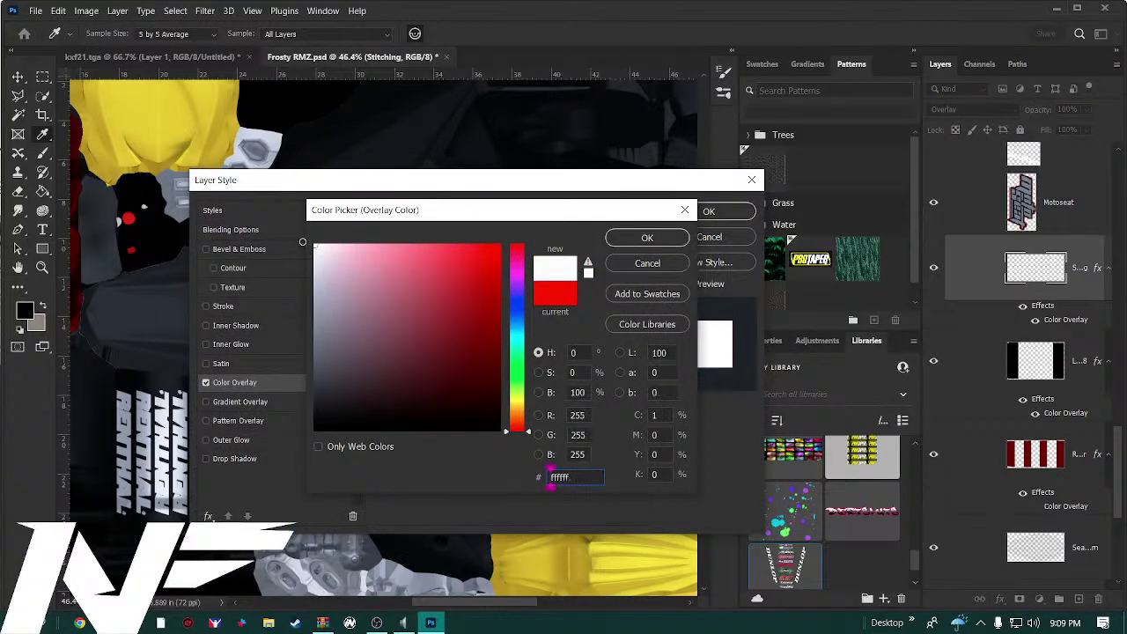
left_click(649, 238)
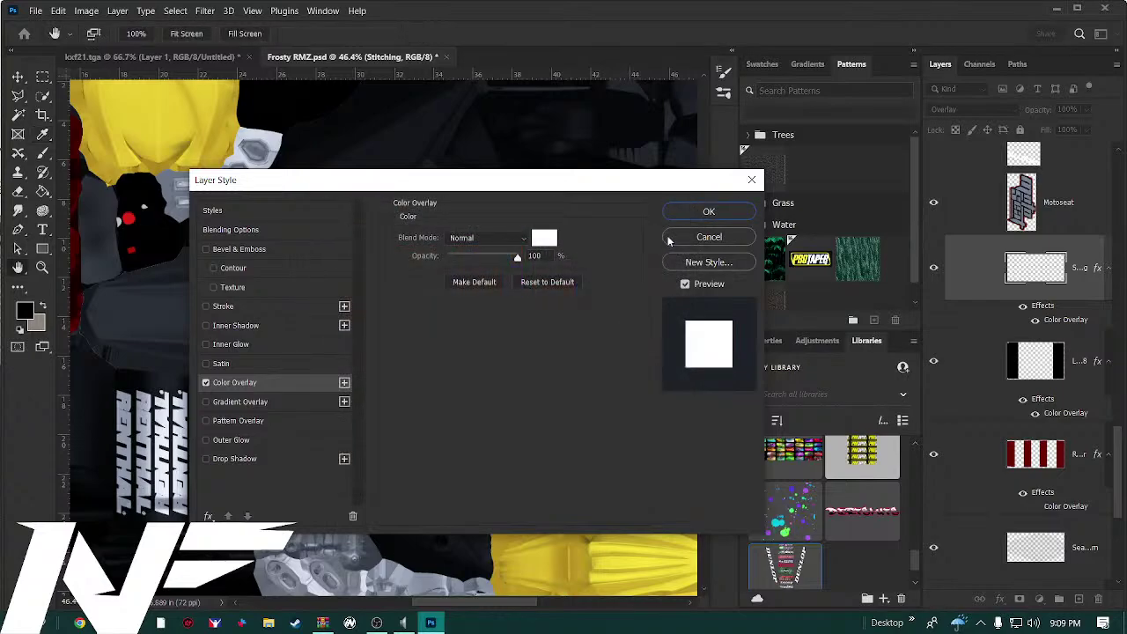
left_click(705, 213)
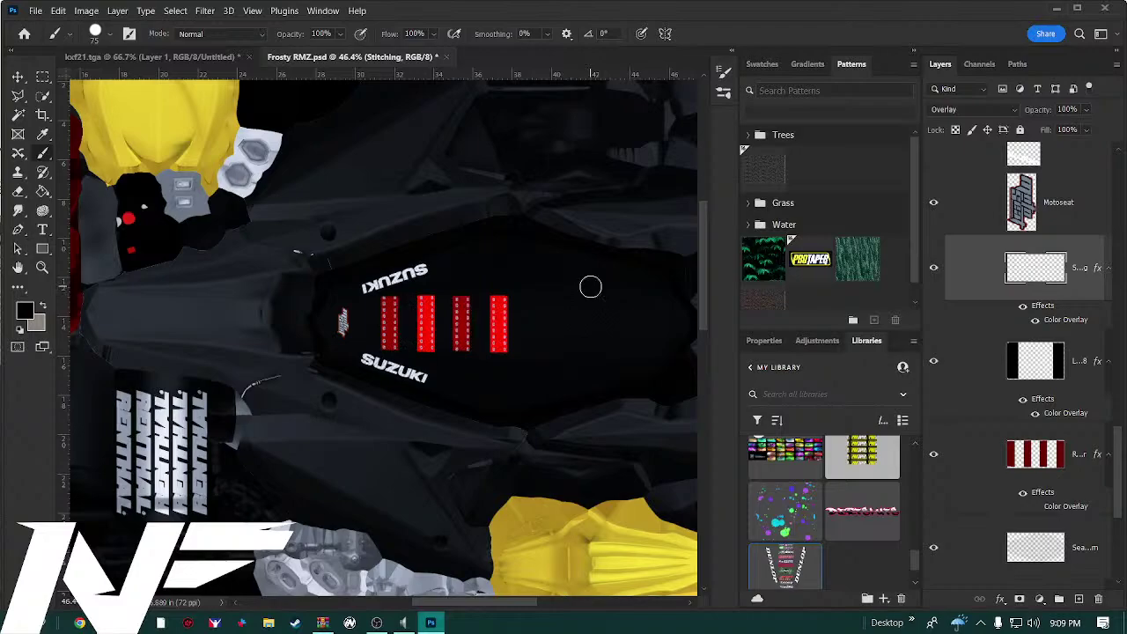
scroll(558, 354, "up", 2)
scroll(558, 353, "up", 2)
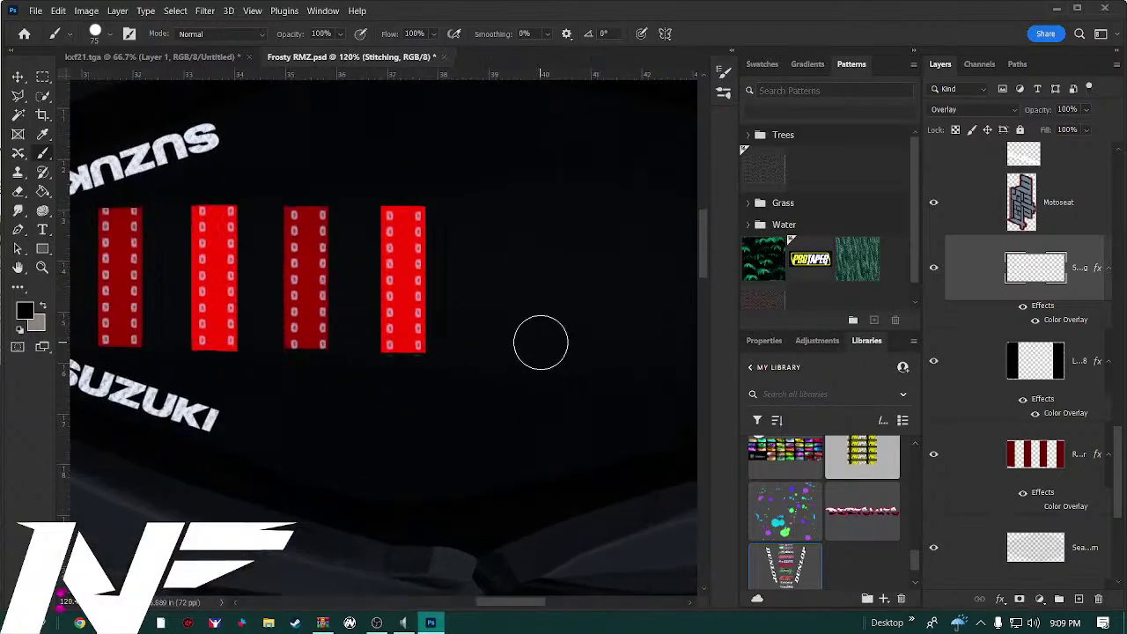
mouse_move(541, 337)
left_mouse_down()
mouse_move(534, 325)
mouse_move(652, 285)
mouse_move(681, 315)
left_mouse_up()
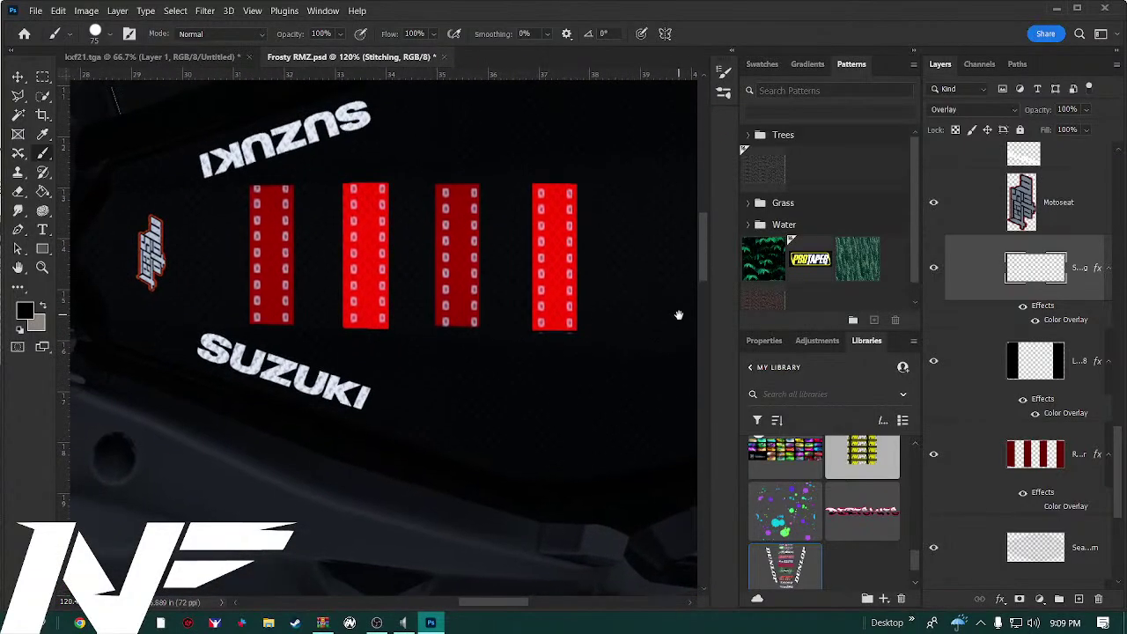
scroll(339, 339, "down", 5)
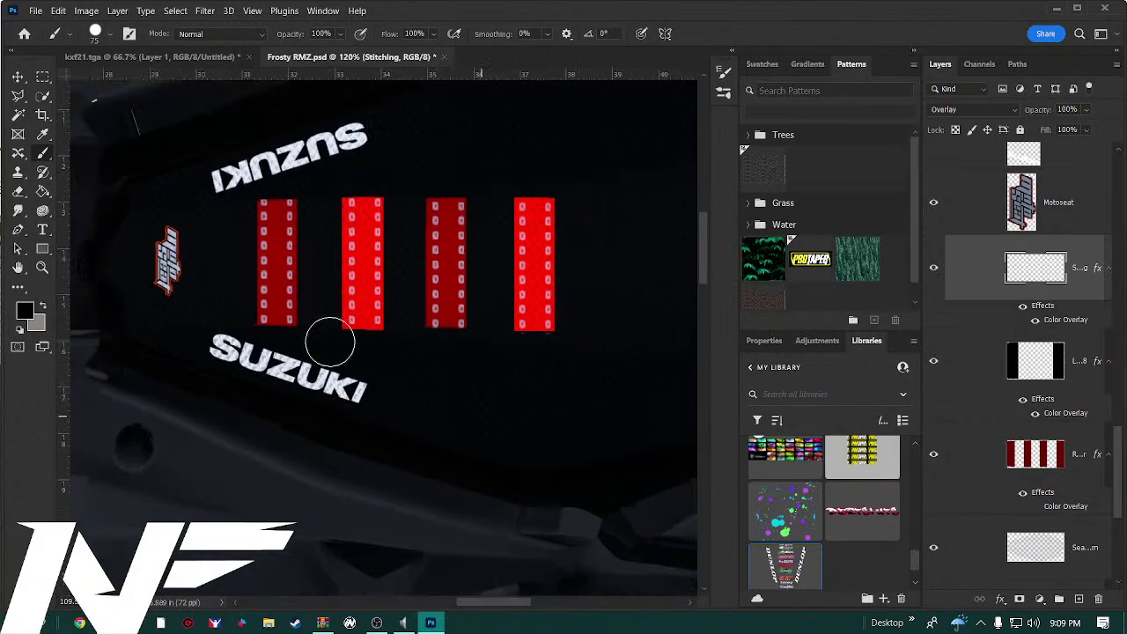
scroll(335, 333, "down", 3)
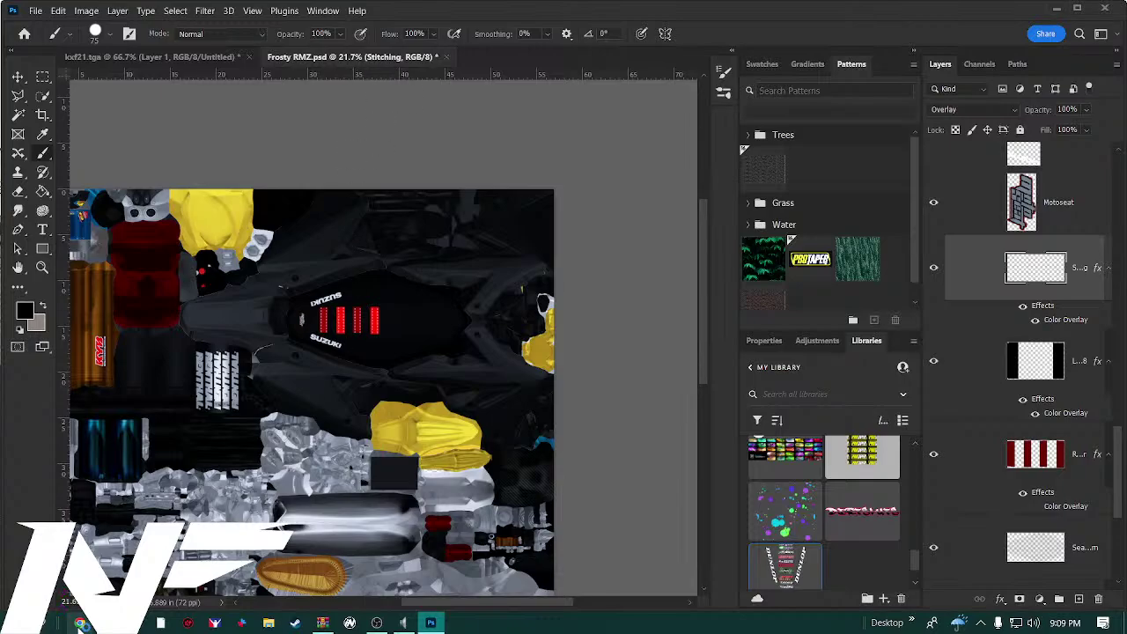
Switch to Google Chrome
left_click(79, 623)
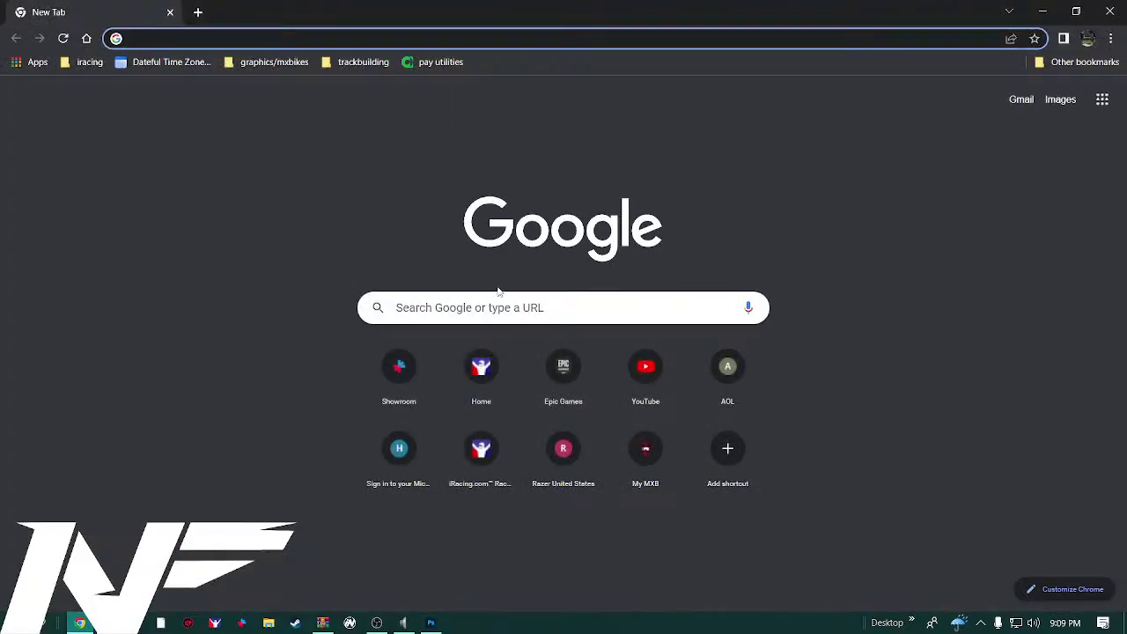
left_click(516, 309)
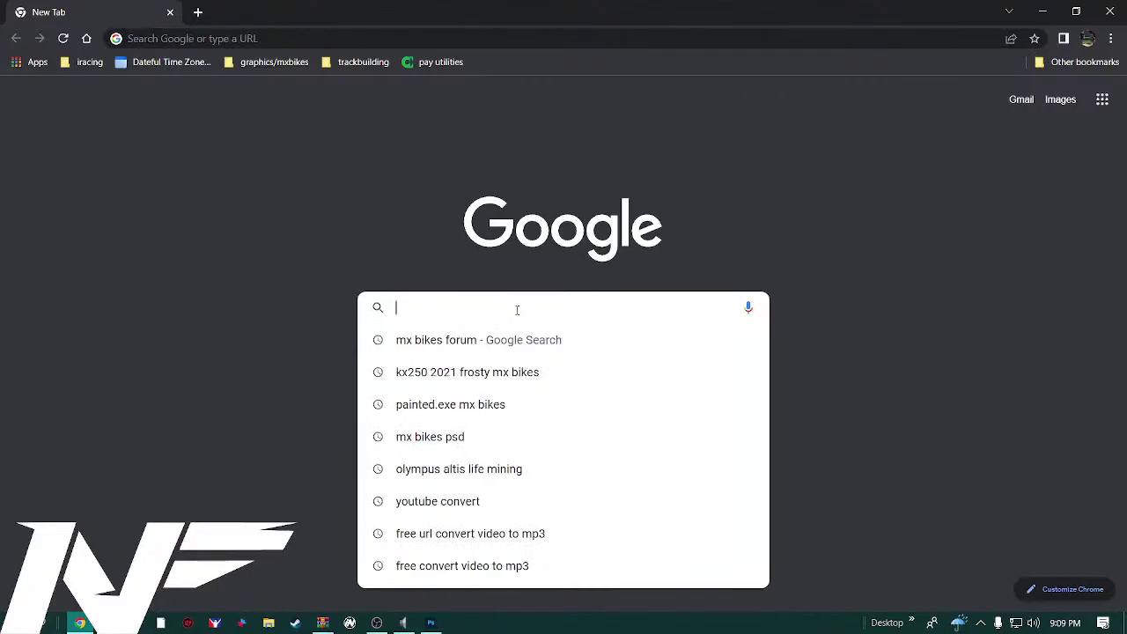
type("su")
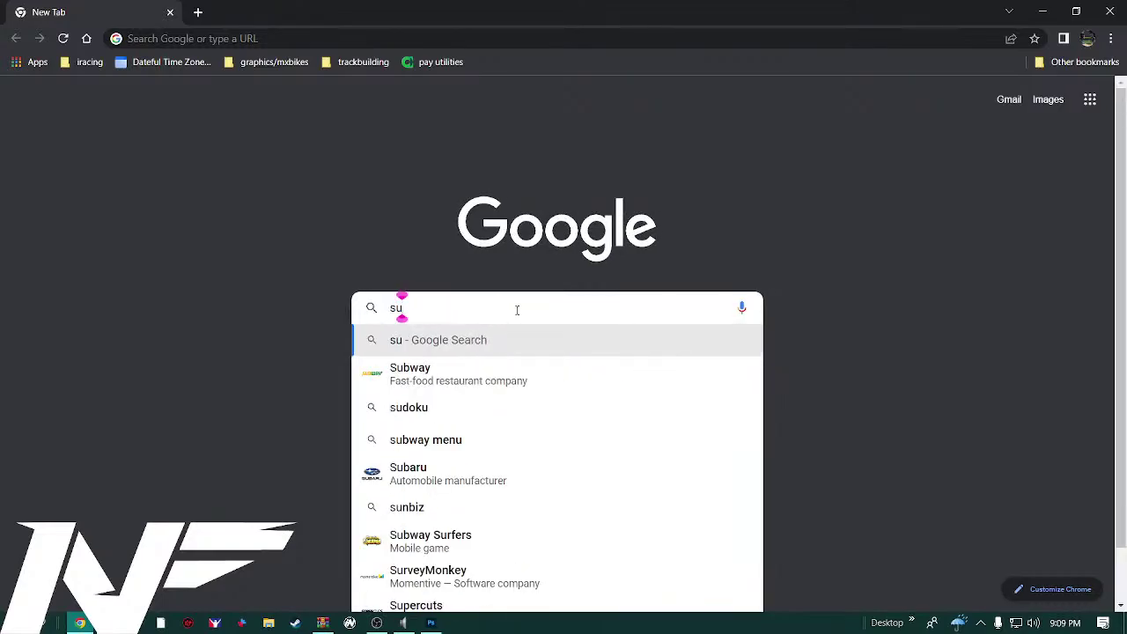
type("zuki")
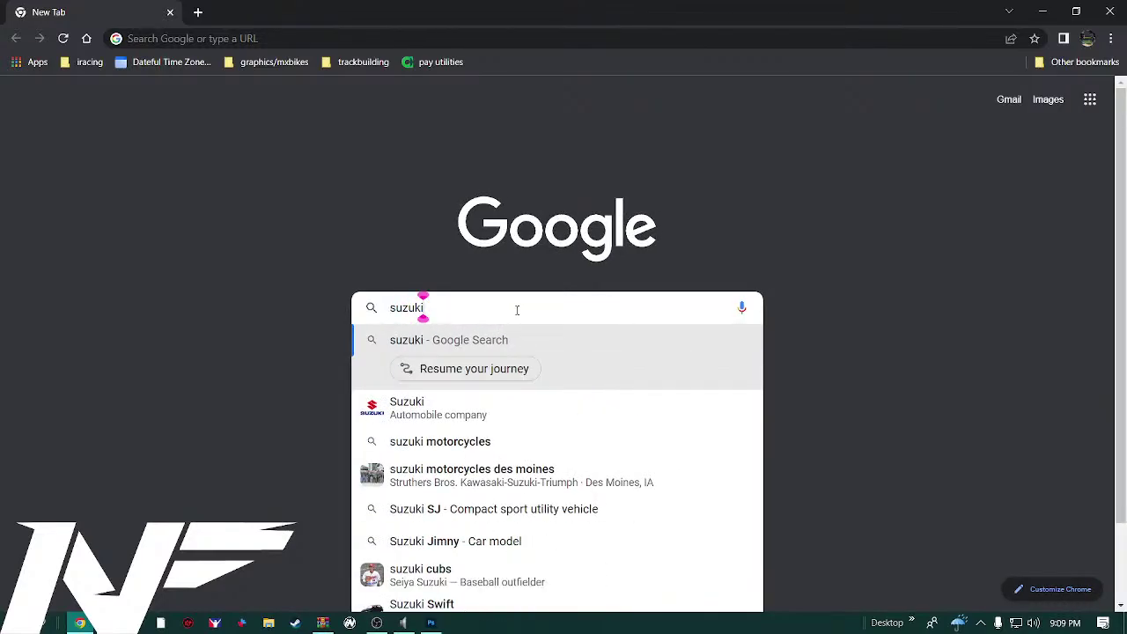
key("BackSpace")
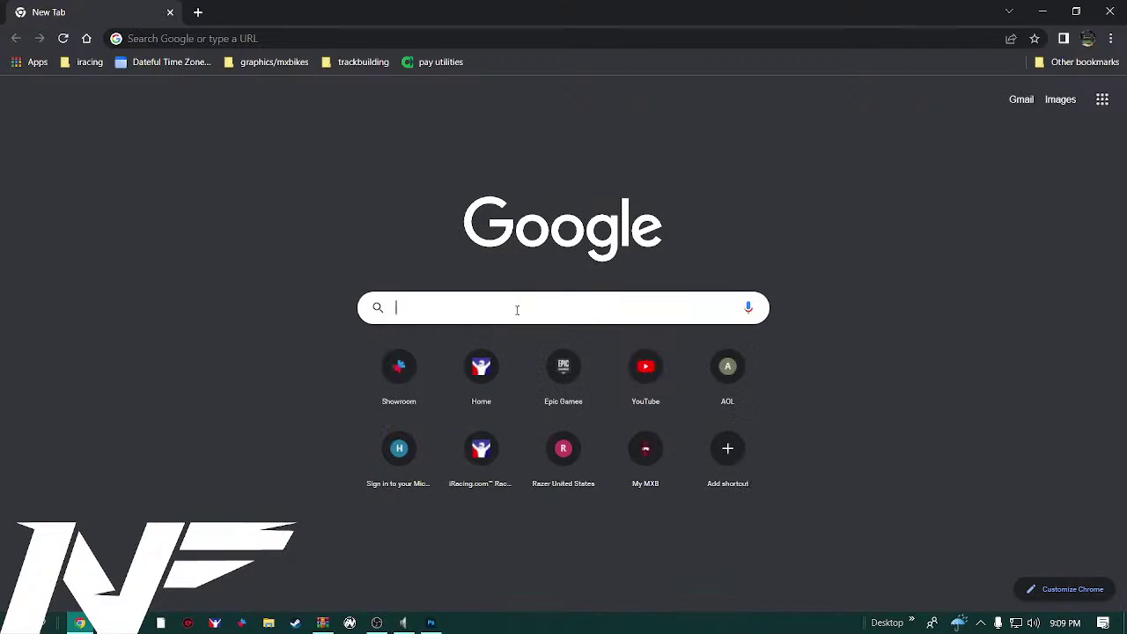
Search Google for worldofbrands and open the Brands of the World website
left_click(517, 310)
type("w")
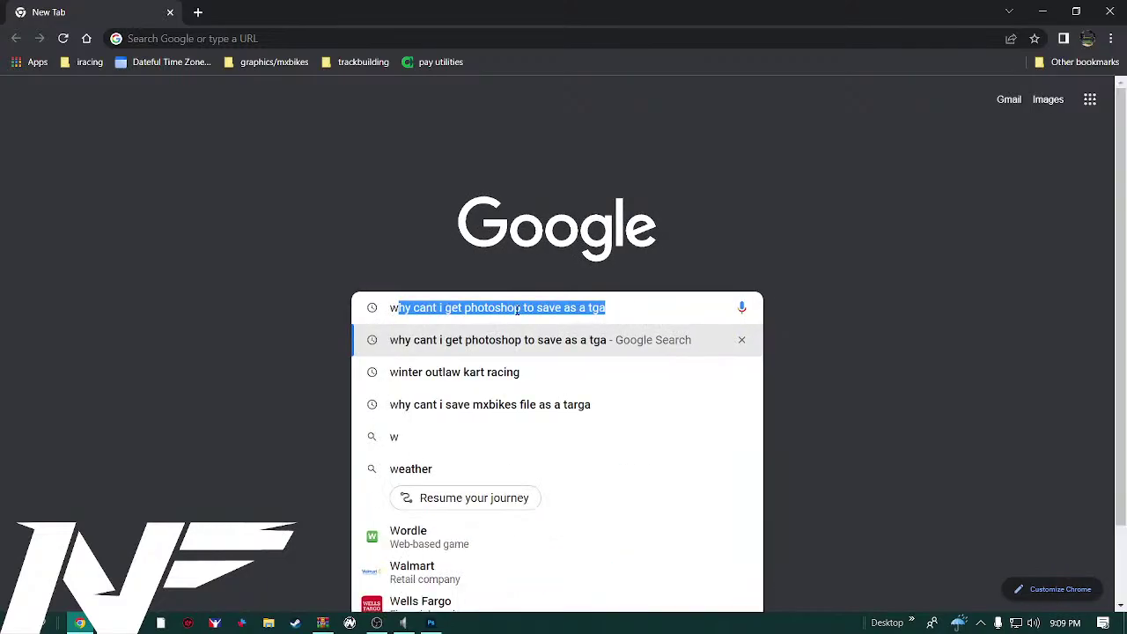
type("orld")
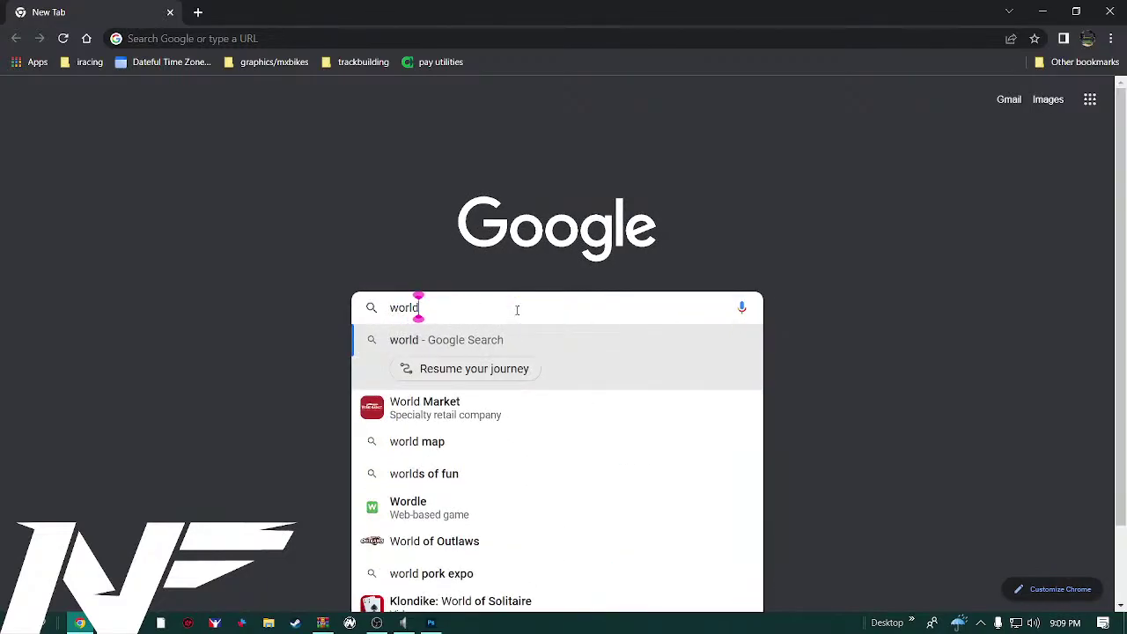
type("ofbrands")
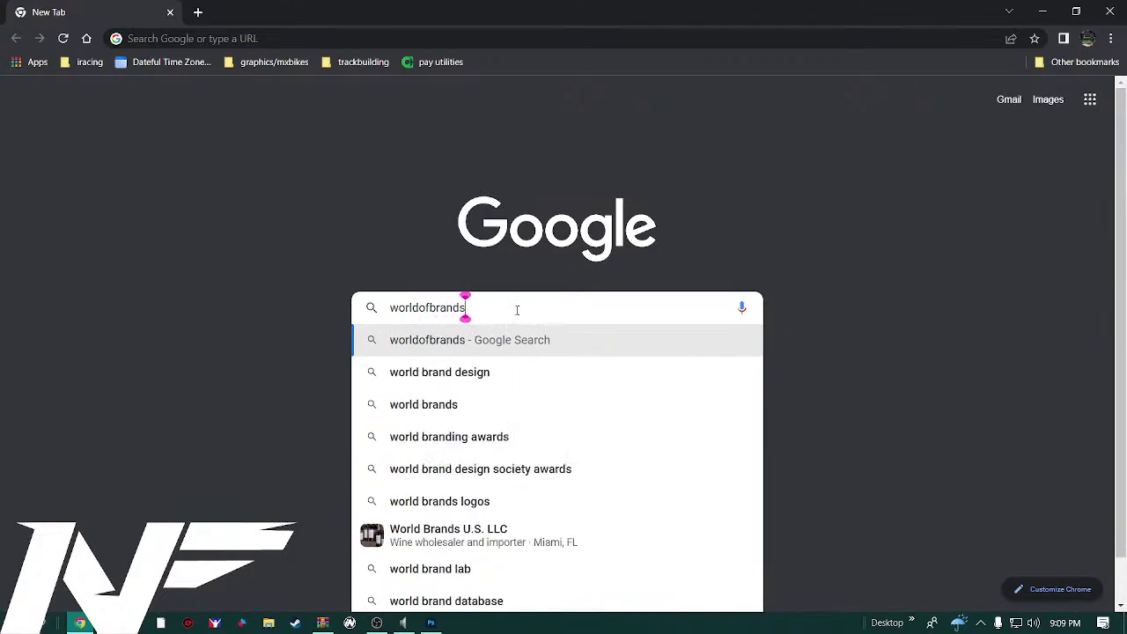
key("Return")
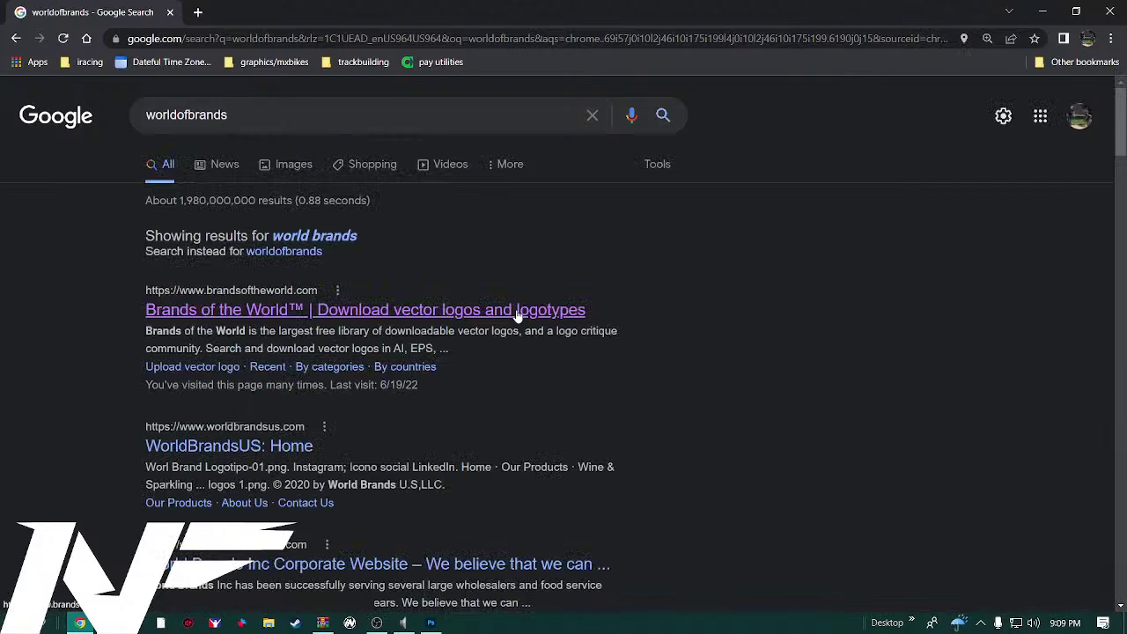
left_click(443, 315)
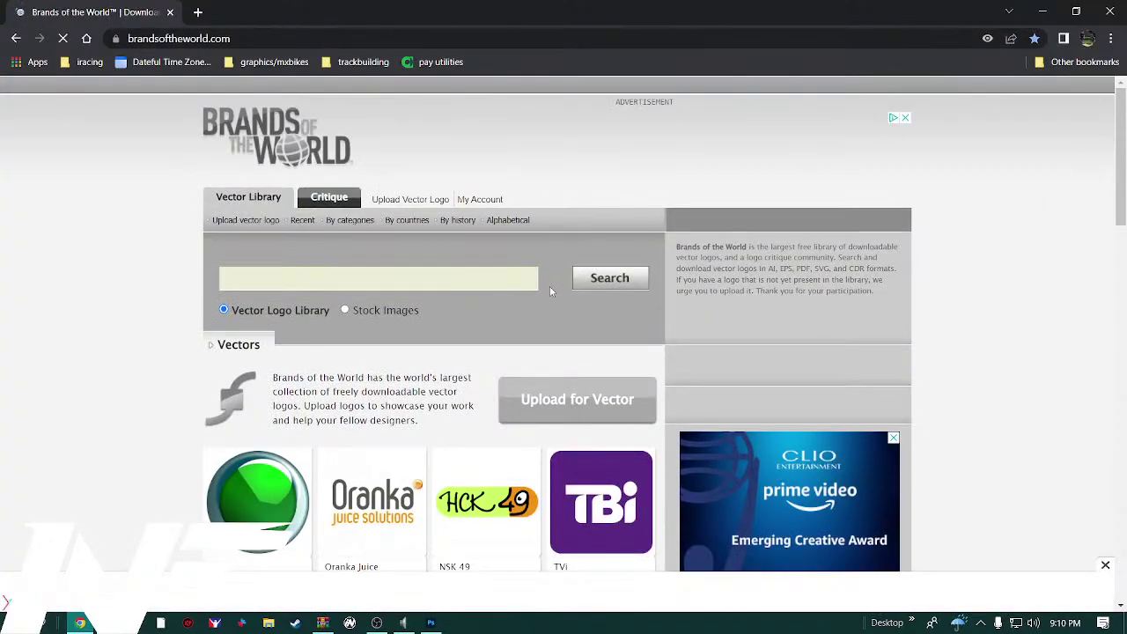
Search the Brands of the World vector logo library for rockstar suzuki
left_click(304, 280)
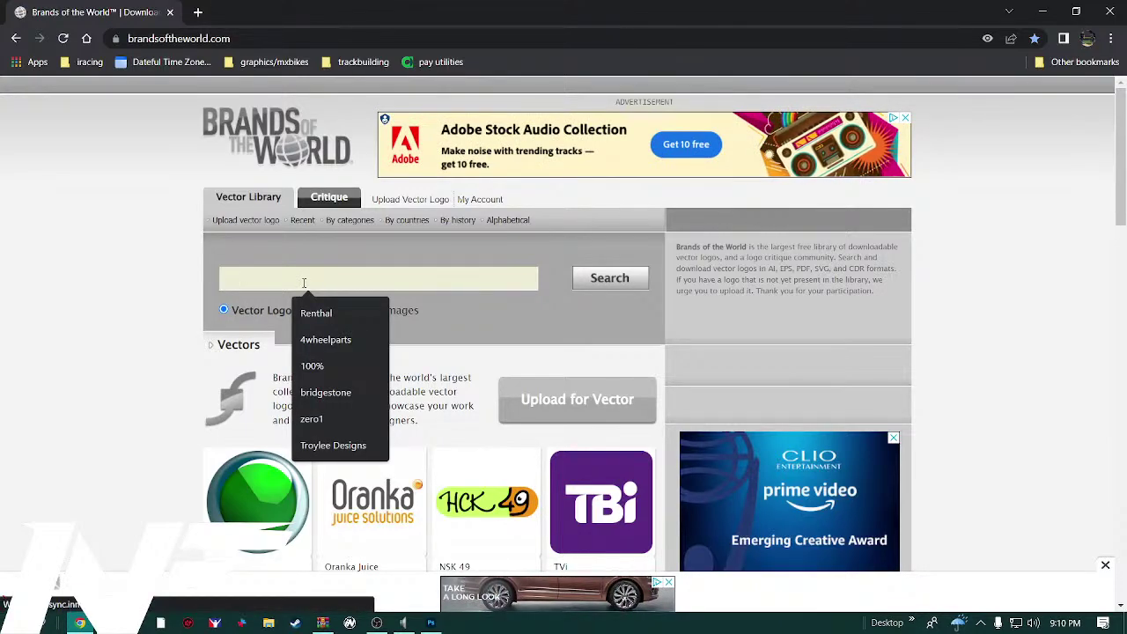
type("rocks")
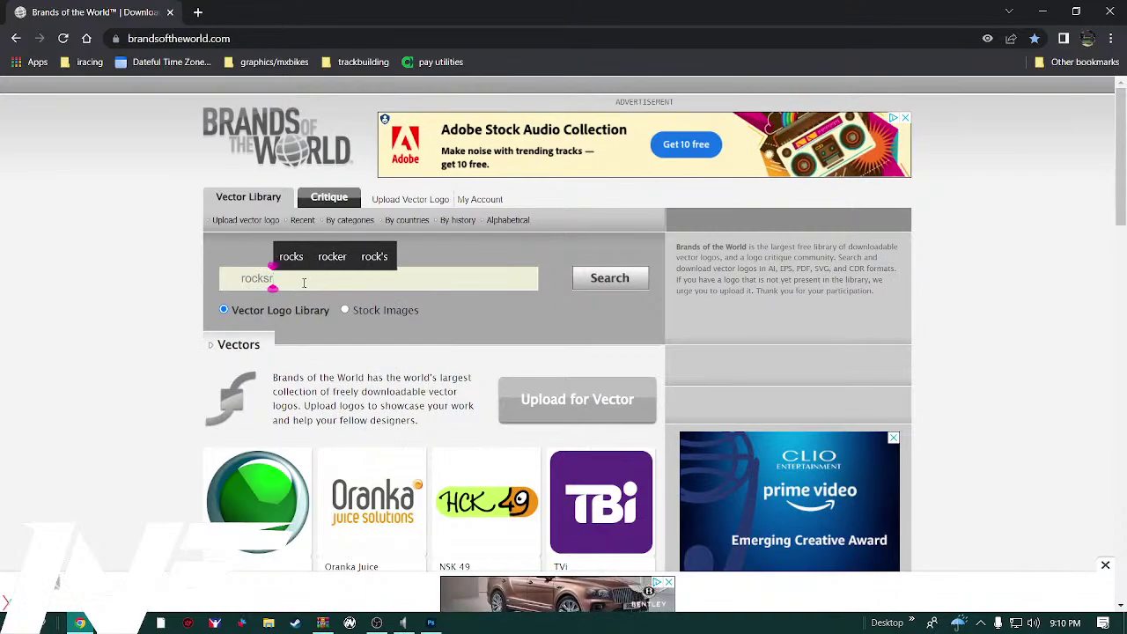
type("tar su")
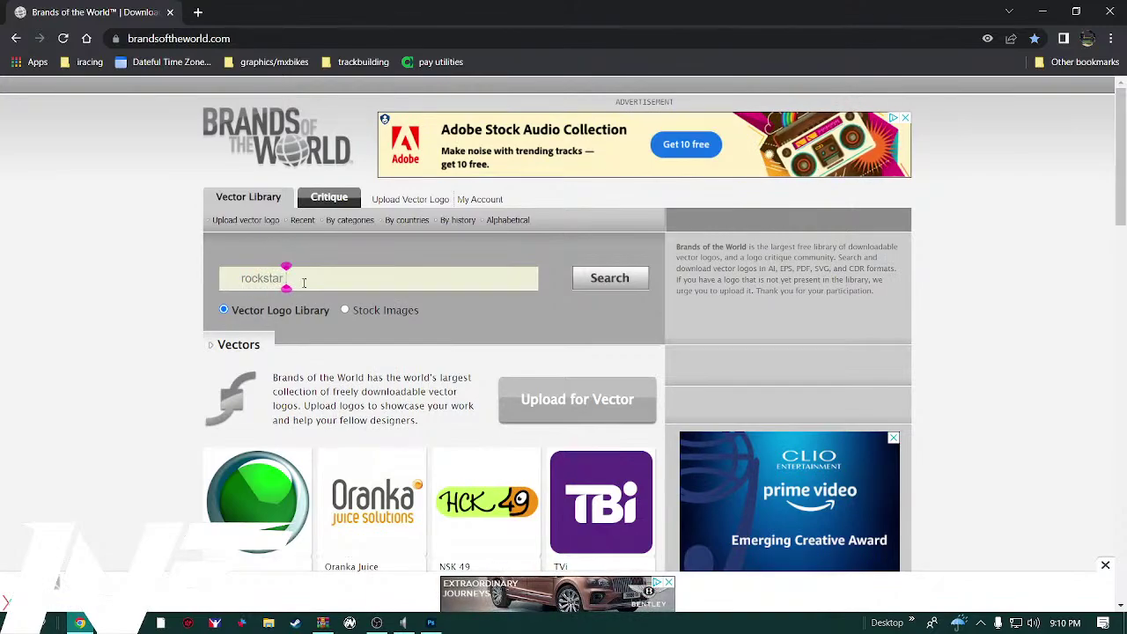
type("zuki")
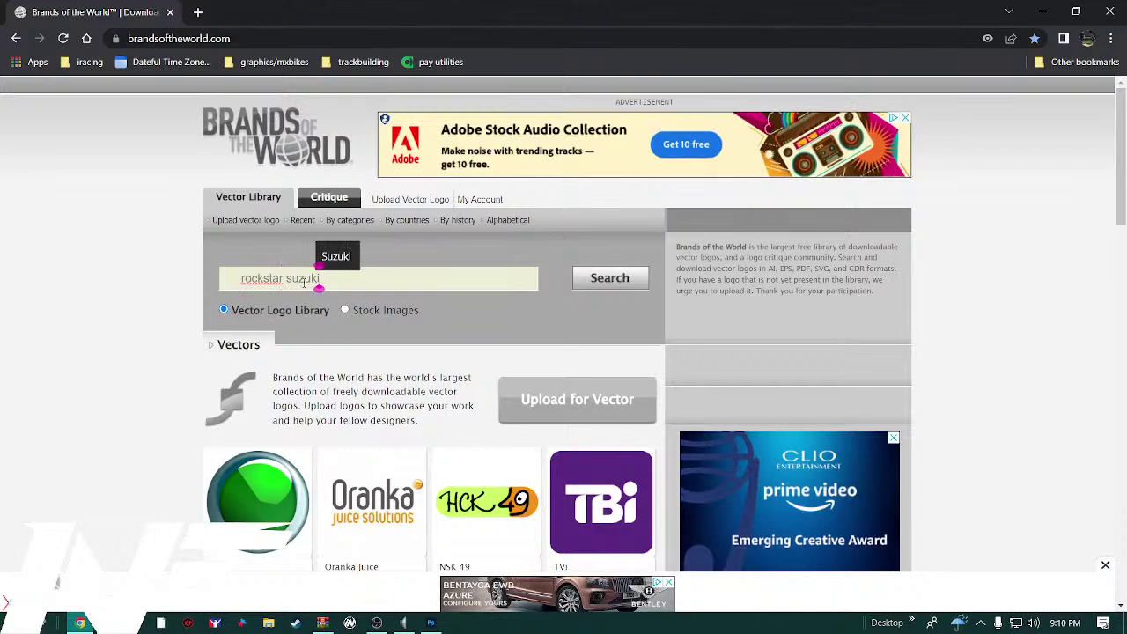
key("Return")
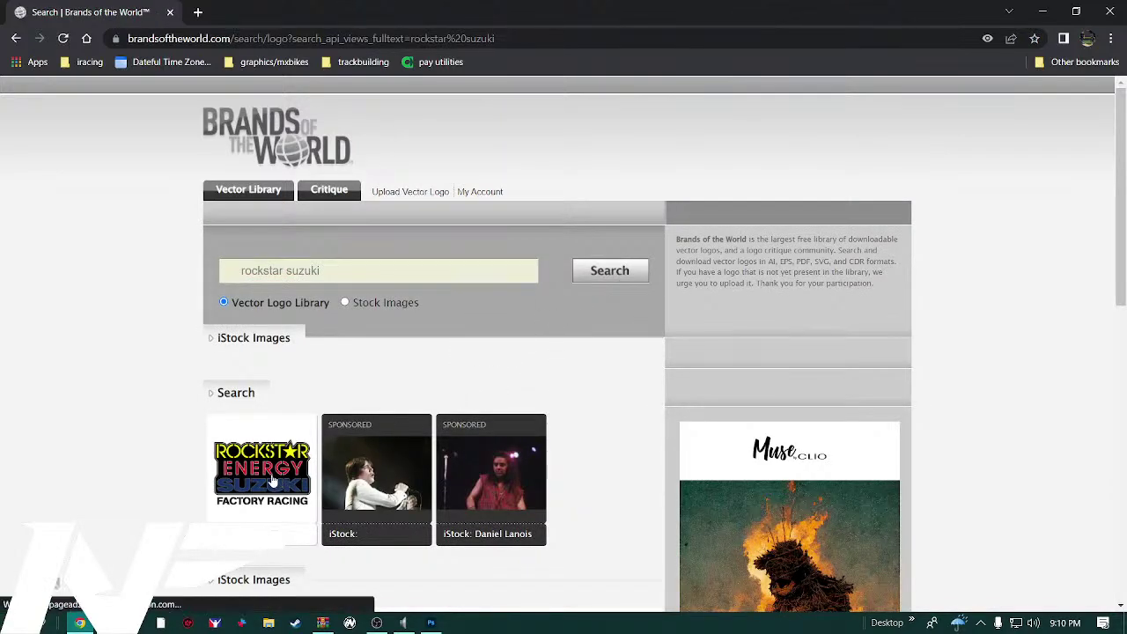
Open the Rockstar Energy Suzuki Factory Racing logo page and agree to its download terms
scroll(284, 447, "down", 1)
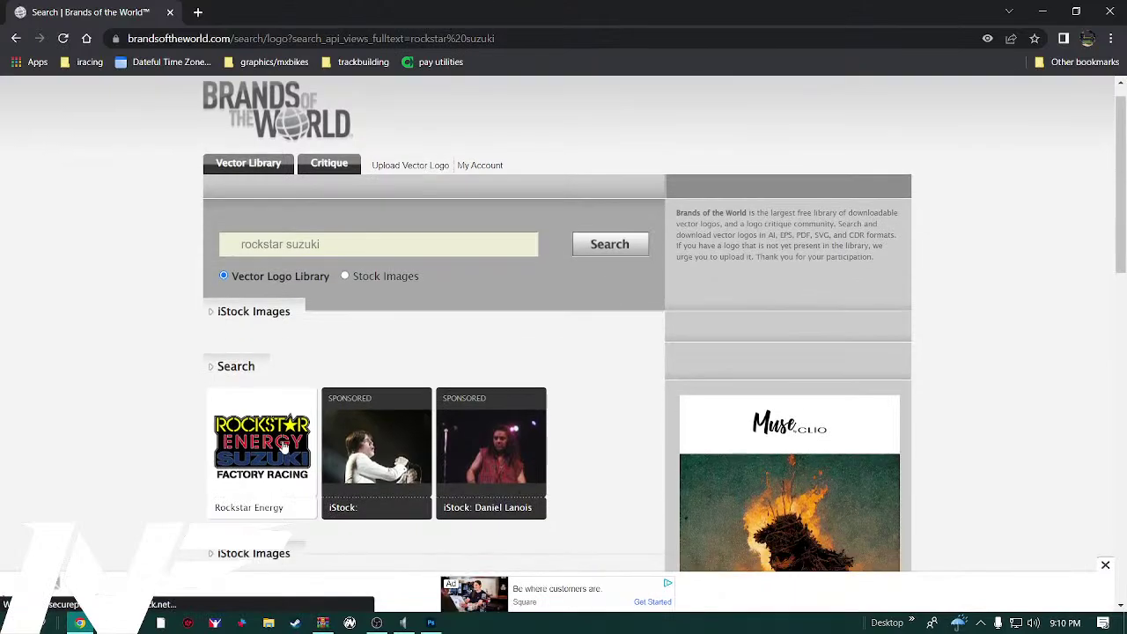
left_click(284, 447)
scroll(404, 371, "down", 2)
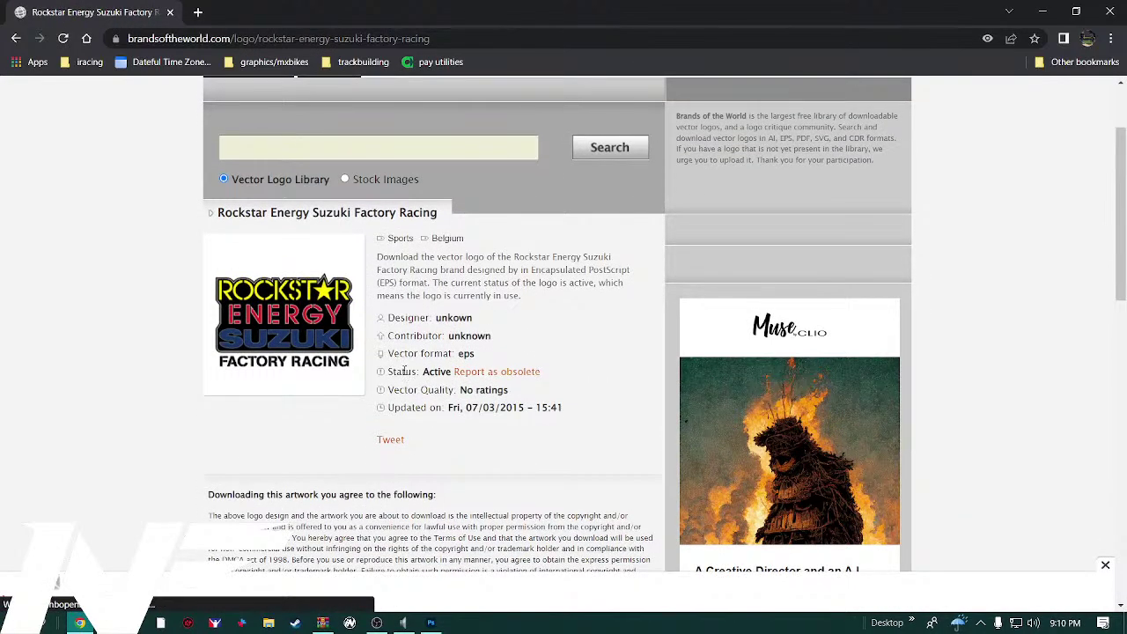
scroll(404, 371, "down", 5)
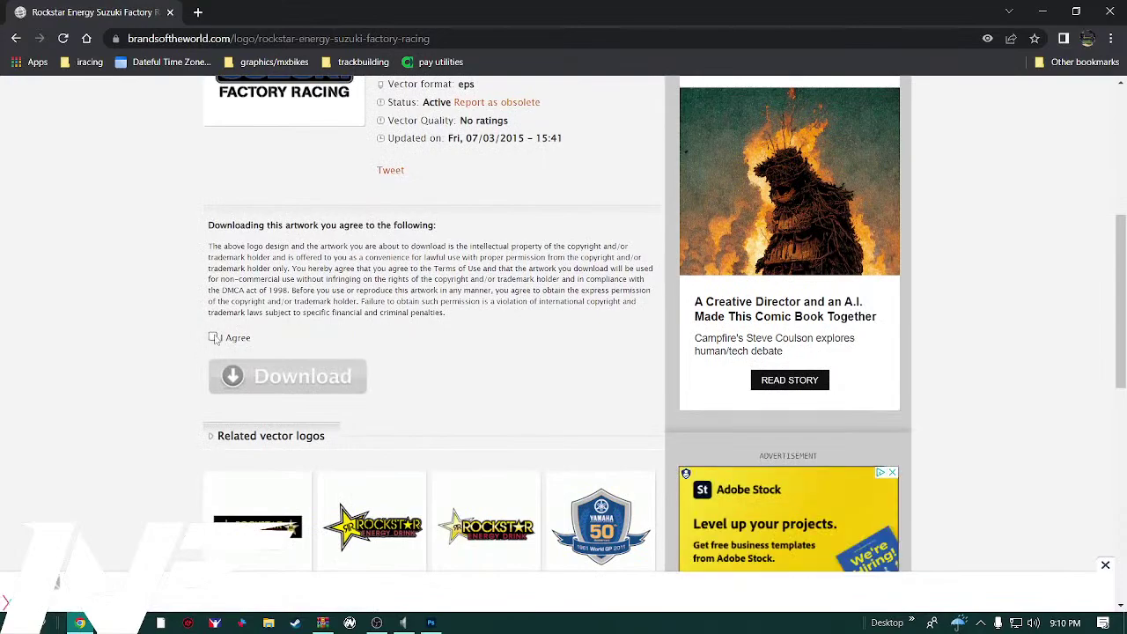
left_click(213, 338)
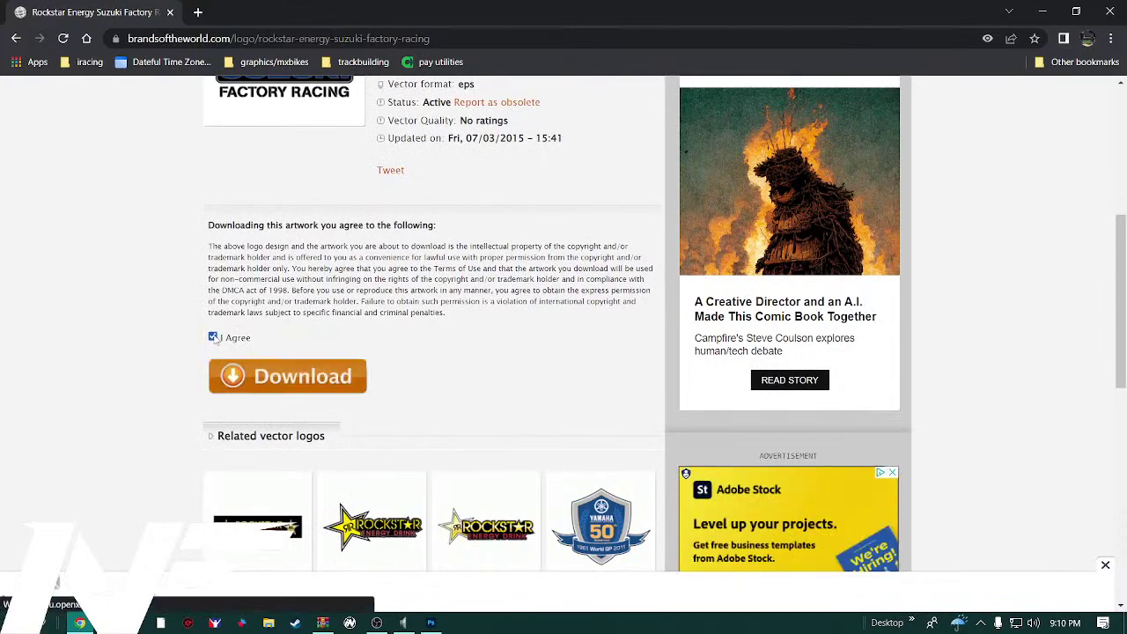
Download the related Rockstar Energy Drink vector logo, agreeing to its terms, and open it in Adobe Illustrator
left_click(384, 526)
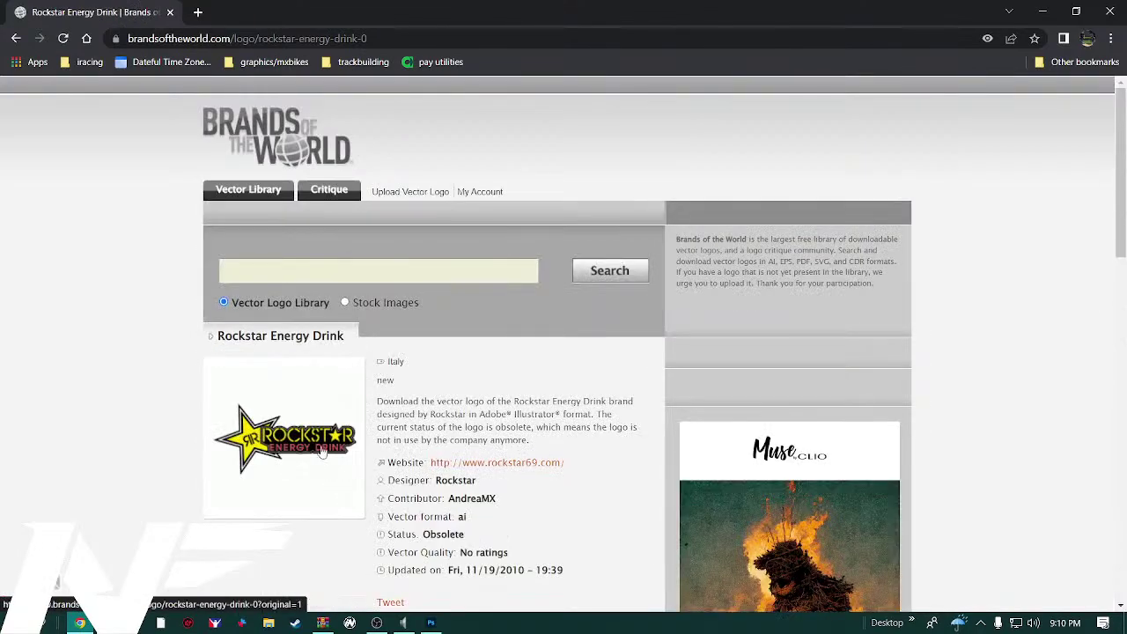
scroll(359, 352, "down", 5)
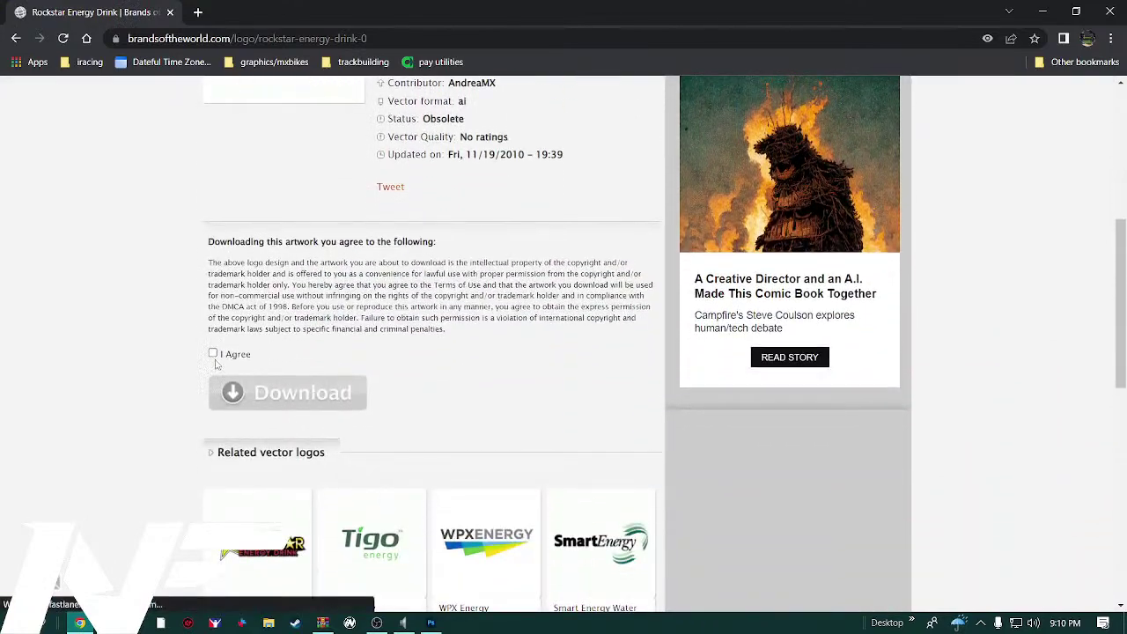
left_click(212, 354)
left_click(287, 394)
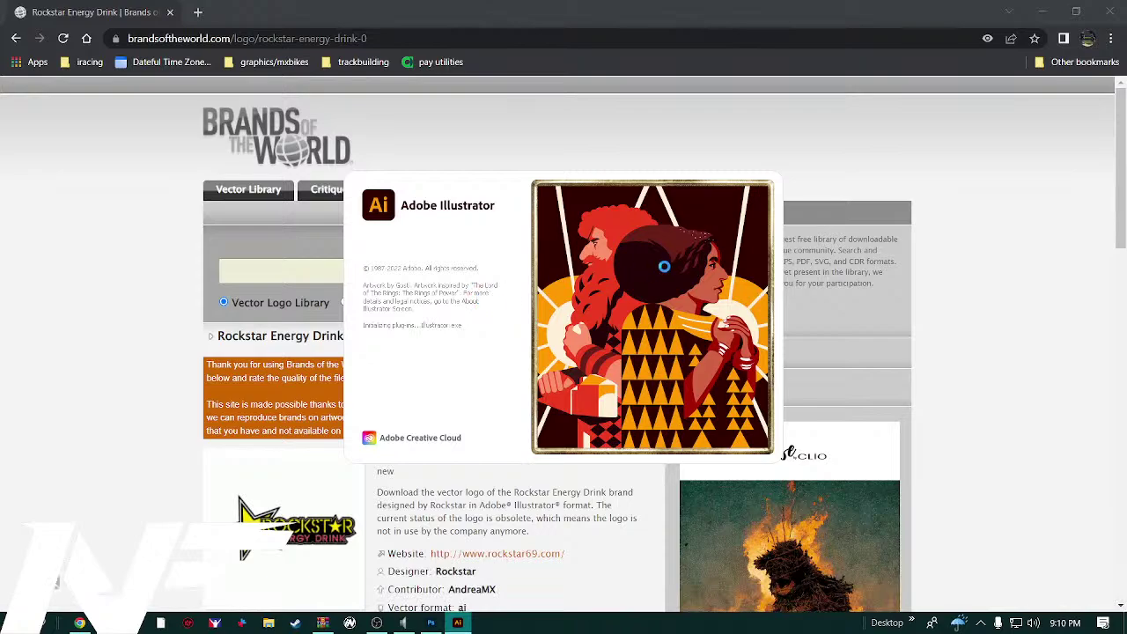
right_click(458, 621)
left_click(450, 595)
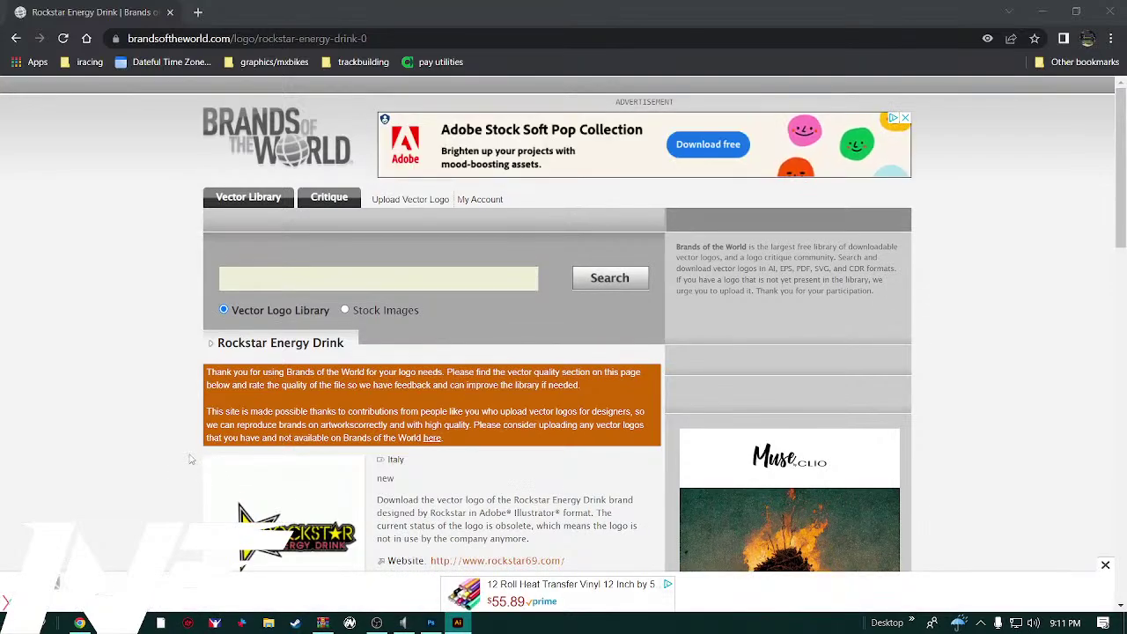
left_click(179, 484)
scroll(178, 476, "down", 13)
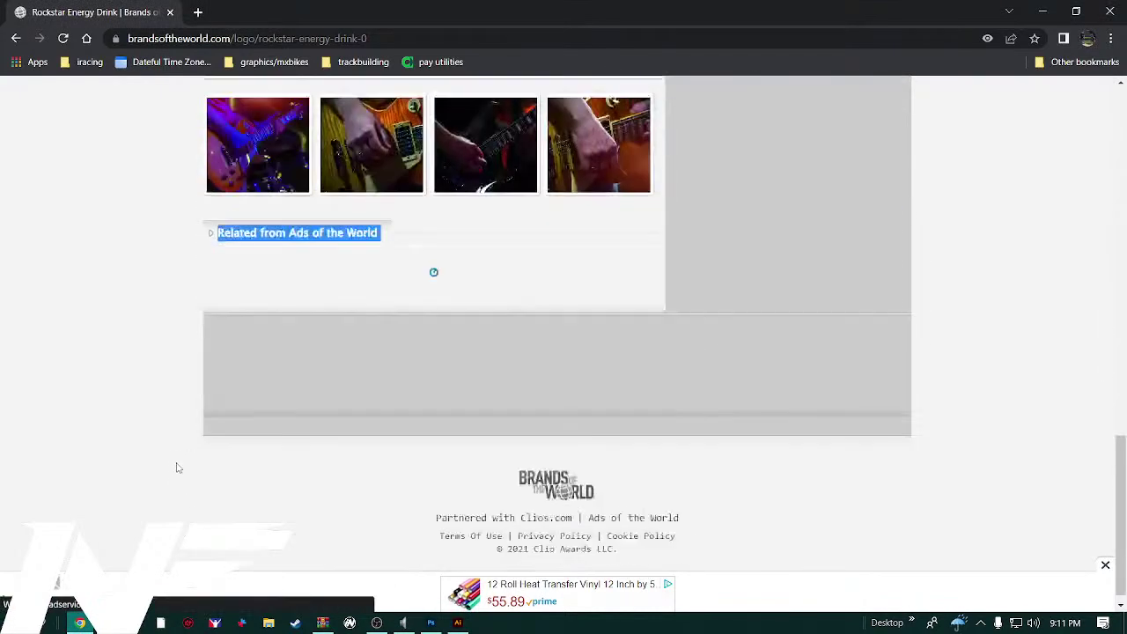
scroll(179, 483, "up", 5)
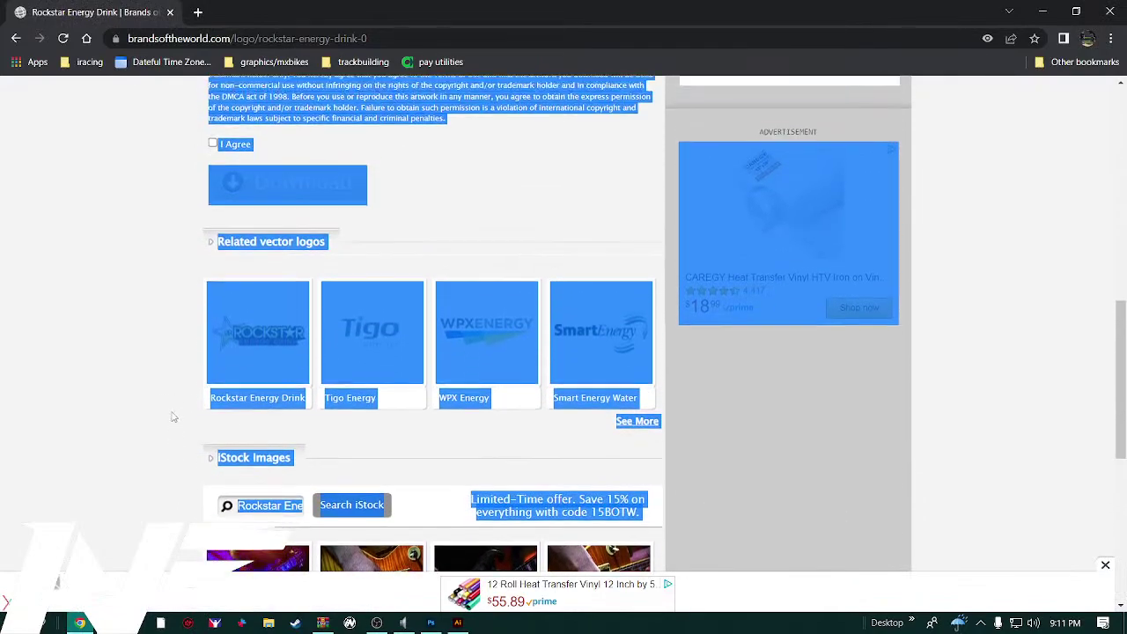
left_click(167, 409)
scroll(162, 402, "up", 4)
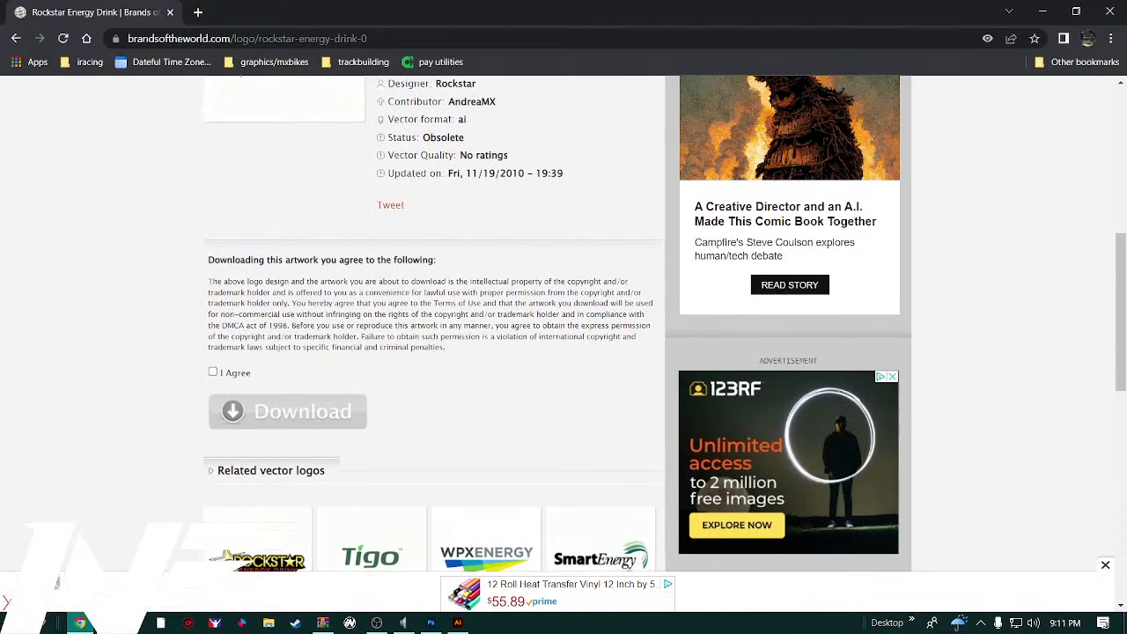
mouse_move(107, 622)
mouse_move(430, 622)
left_click(388, 38)
type("g\\")
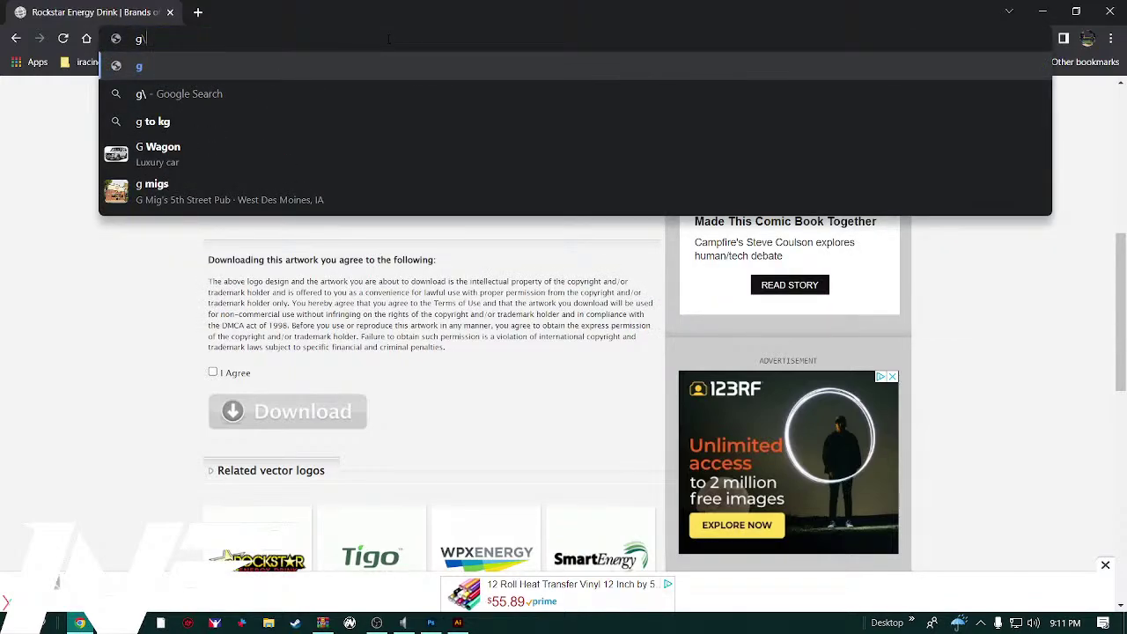
key("BackSpace")
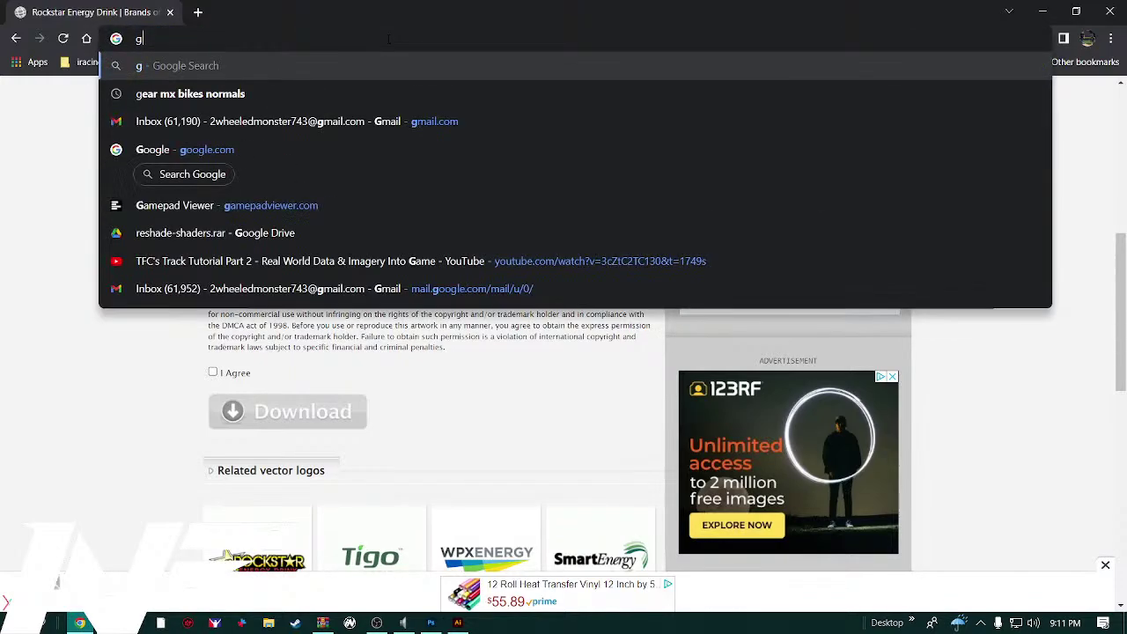
type("oogl")
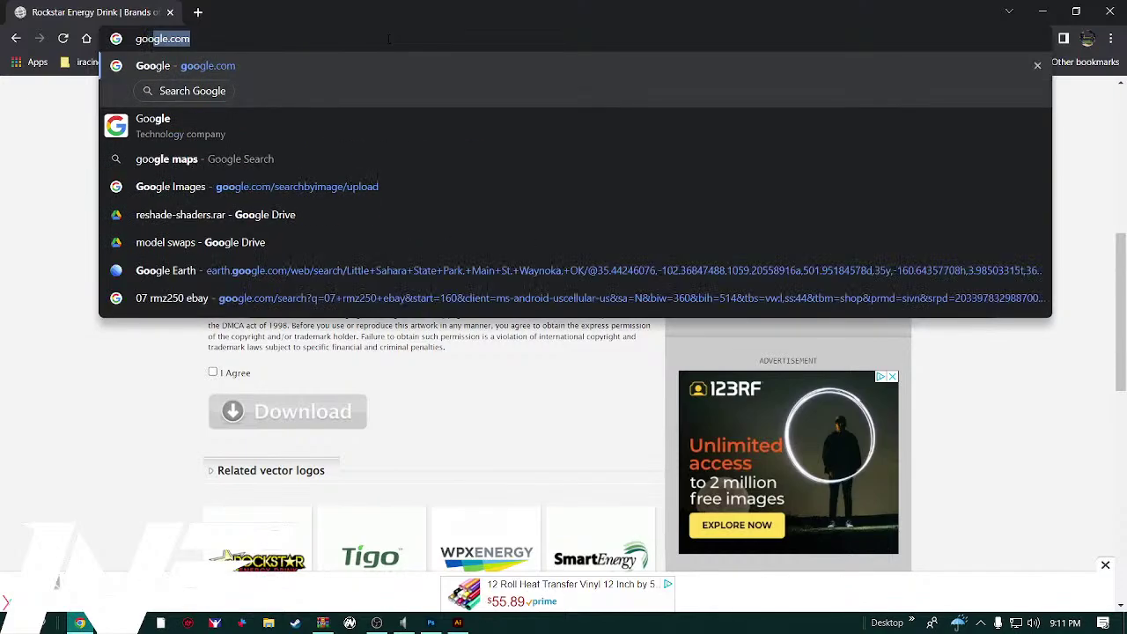
key("BackSpace")
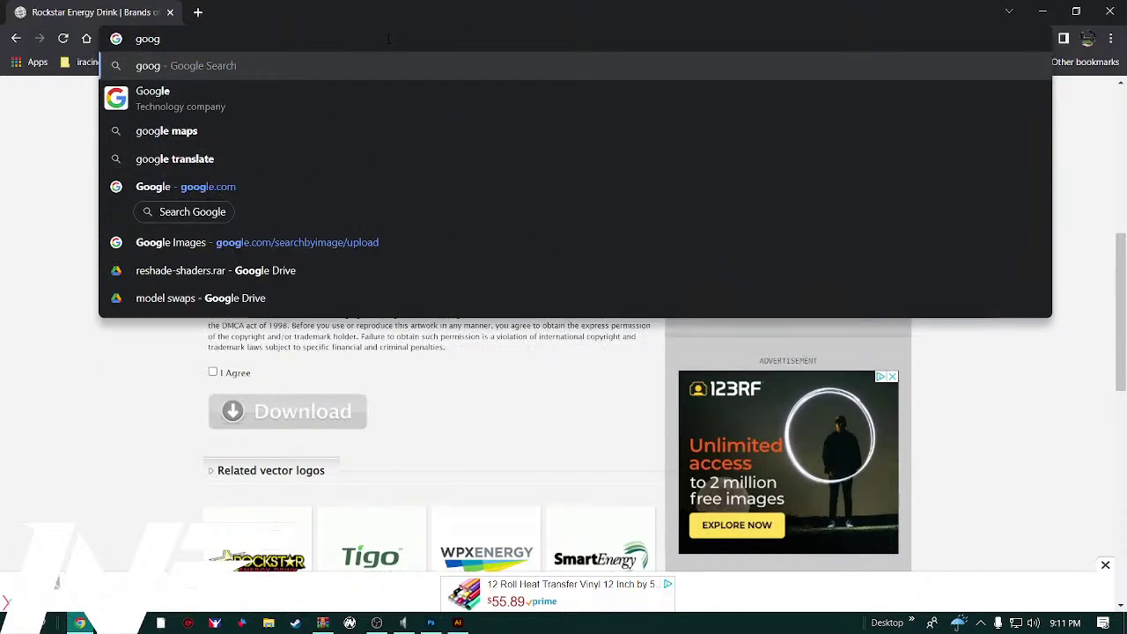
type("l")
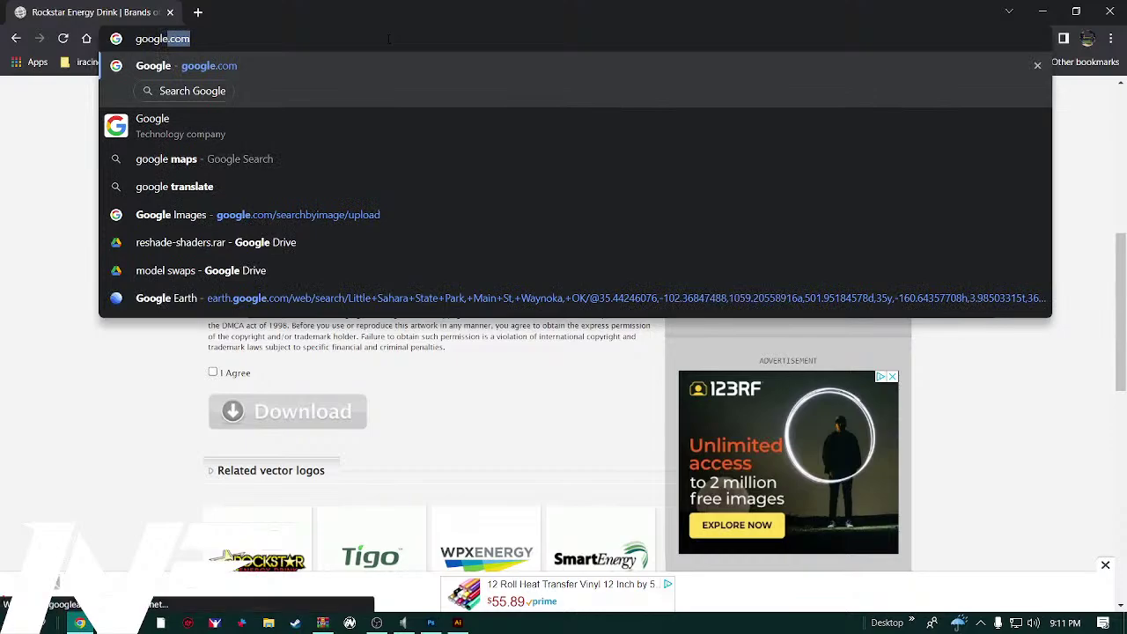
key("BackSpace")
key("BackSpace")
key("BackSpace")
key("BackSpace")
key("BackSpace")
key("BackSpace")
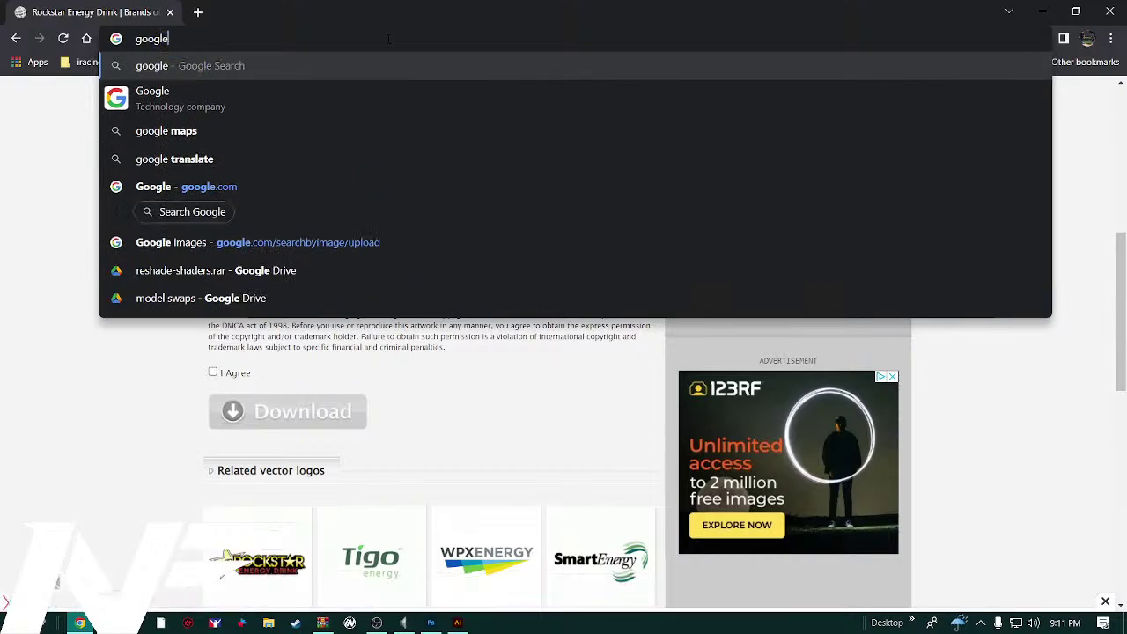
Search Google for rockstar suzuki
type("r")
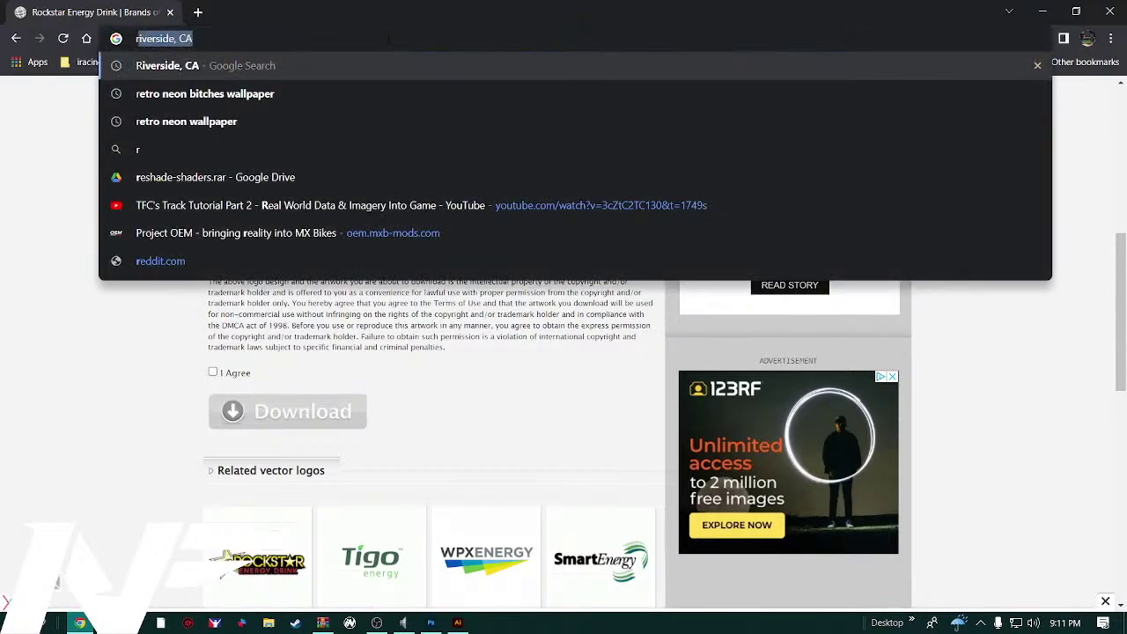
type("ockstar sux")
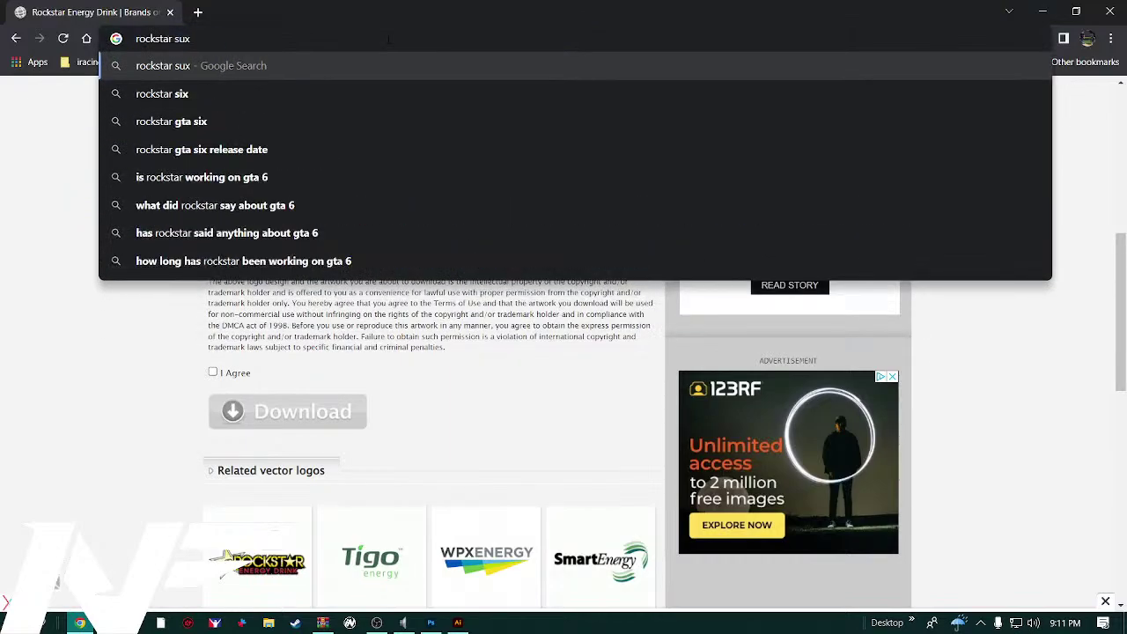
key("BackSpace")
type("zuki")
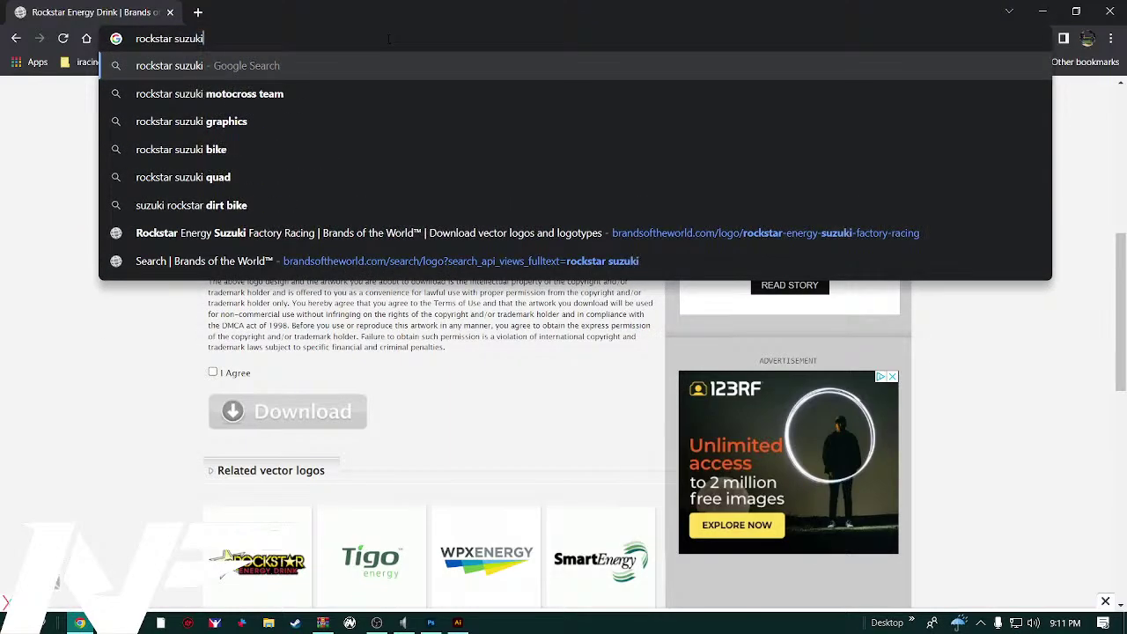
key("Return")
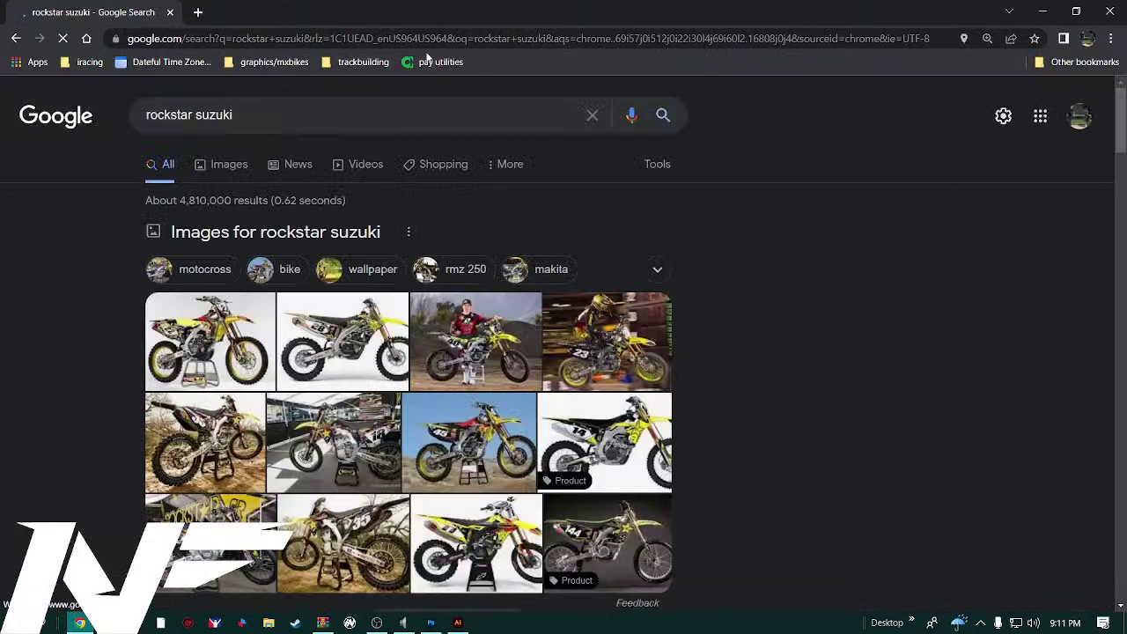
Refine the Google search to rockstar suzuki logo png
scroll(390, 326, "down", 2)
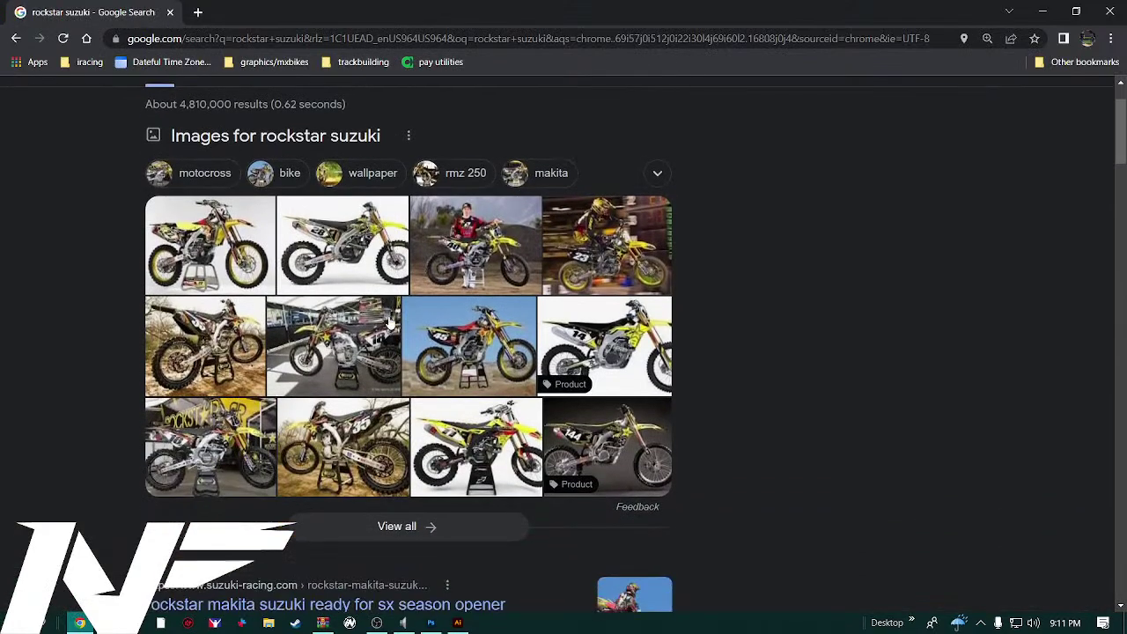
scroll(335, 191, "up", 3)
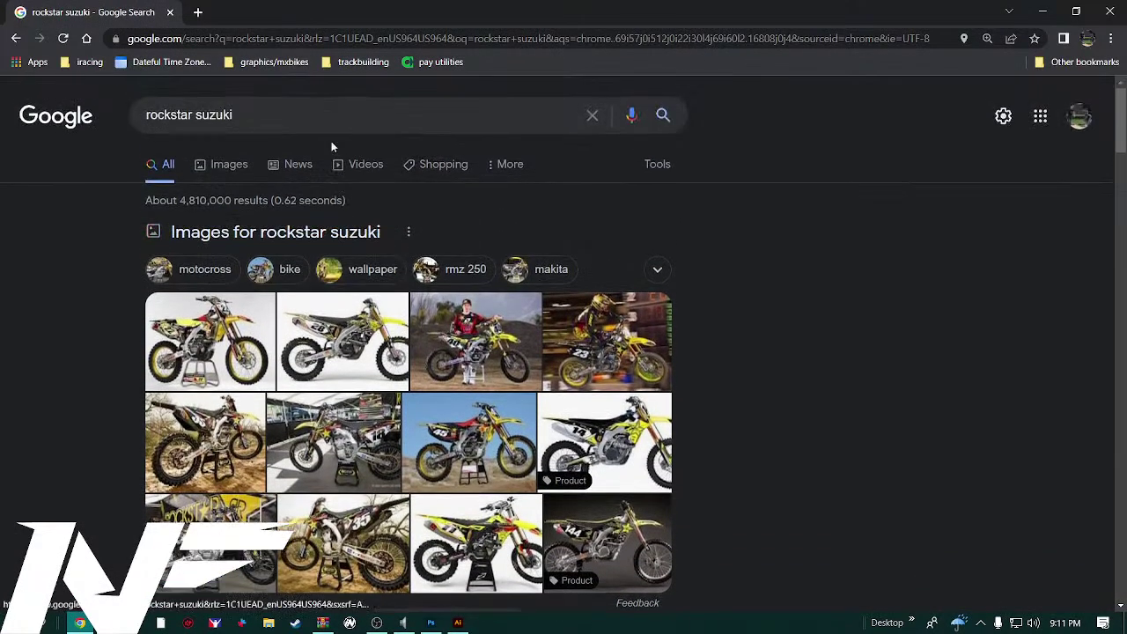
left_click(232, 114)
type("logo")
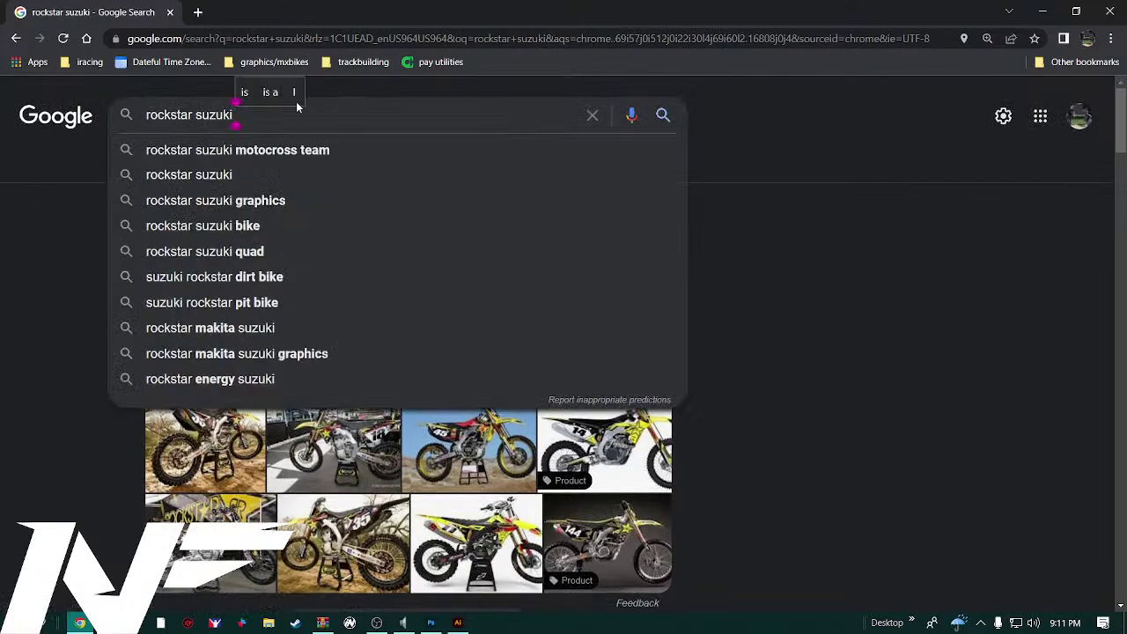
type(" pn")
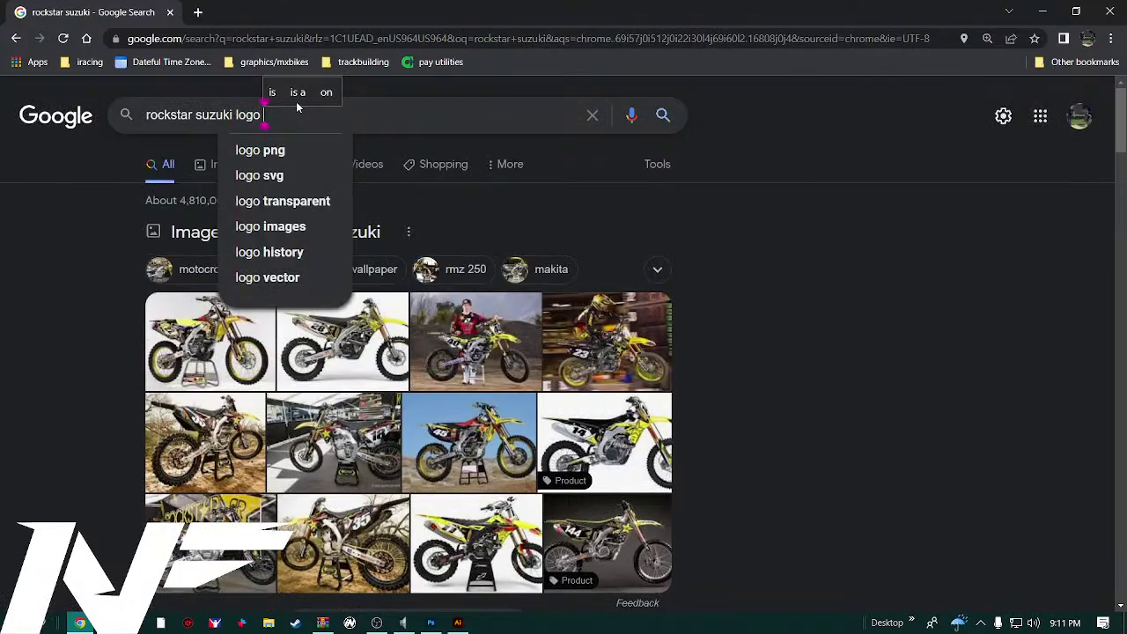
type("g")
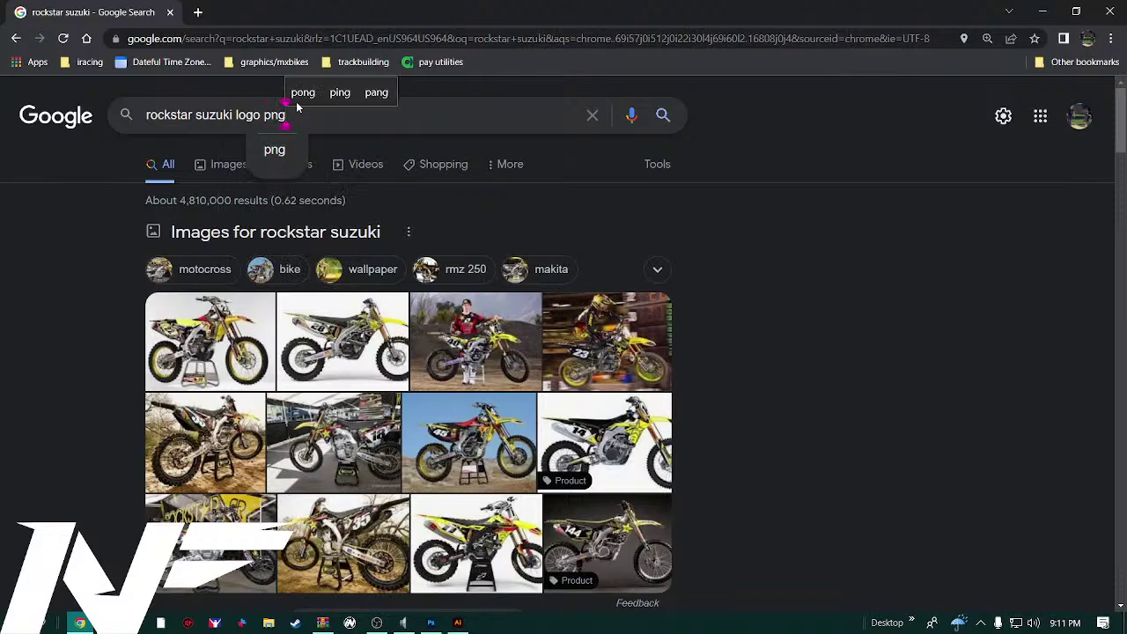
key("Return")
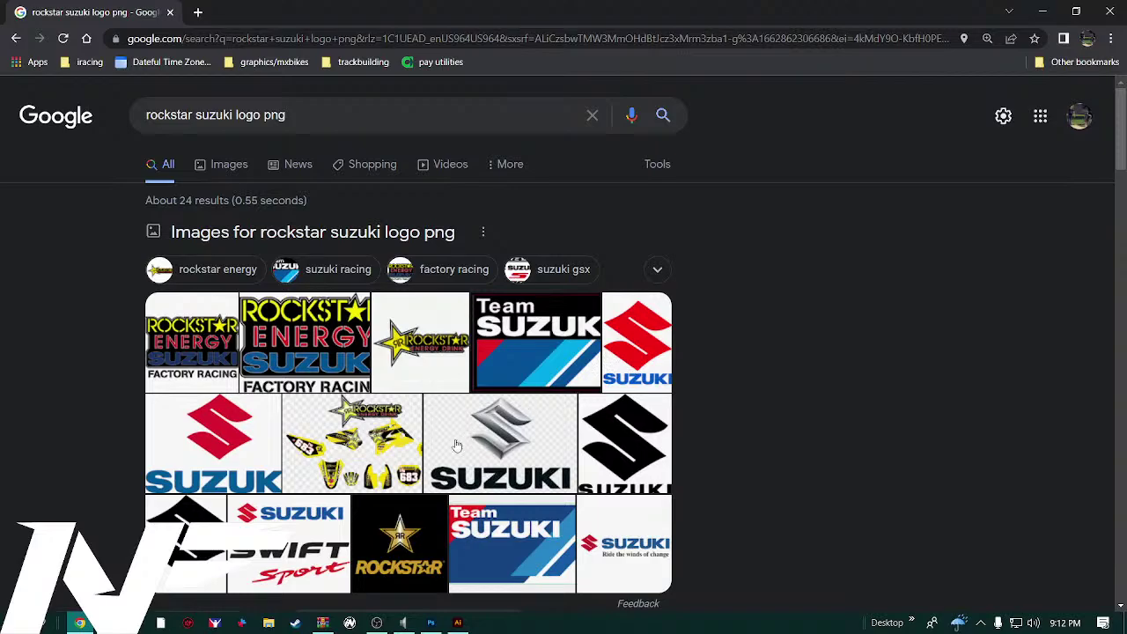
View all image results for rockstar suzuki logo png and open the Rockstar Energy Drink logo image in its own tab
scroll(405, 453, "down", 1)
scroll(405, 455, "down", 1)
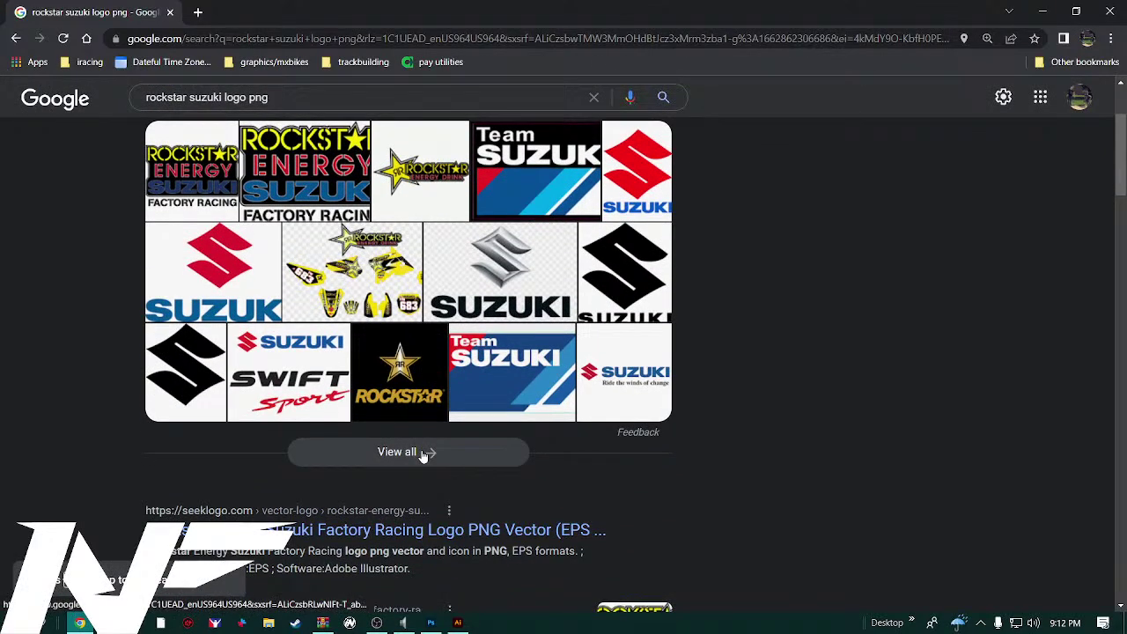
left_click(423, 453)
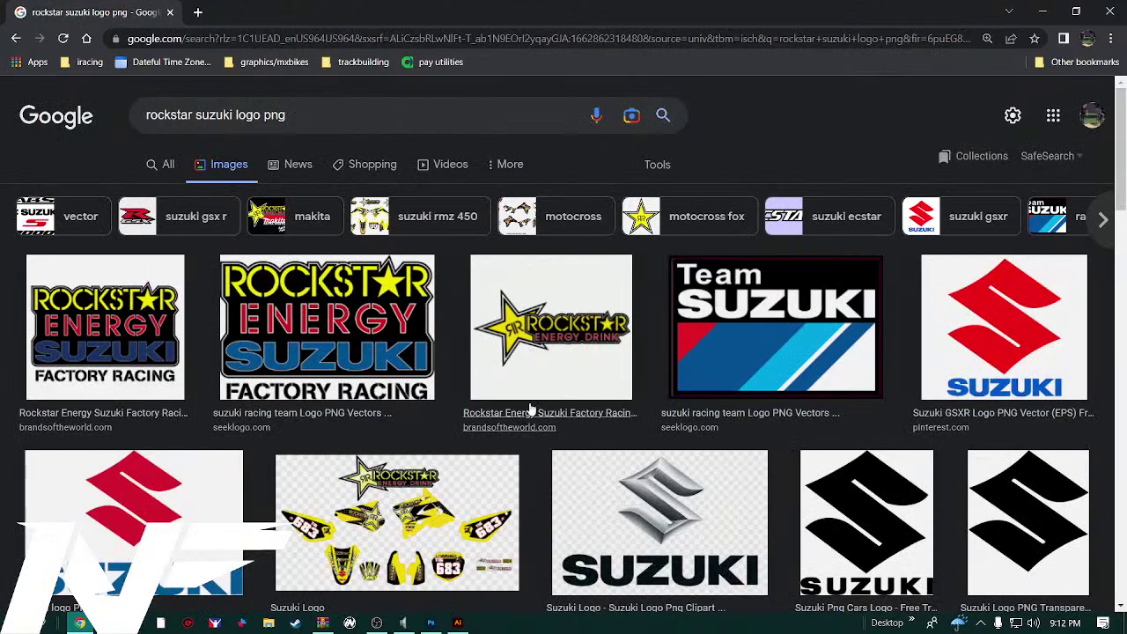
scroll(541, 386, "down", 1)
right_click(560, 294)
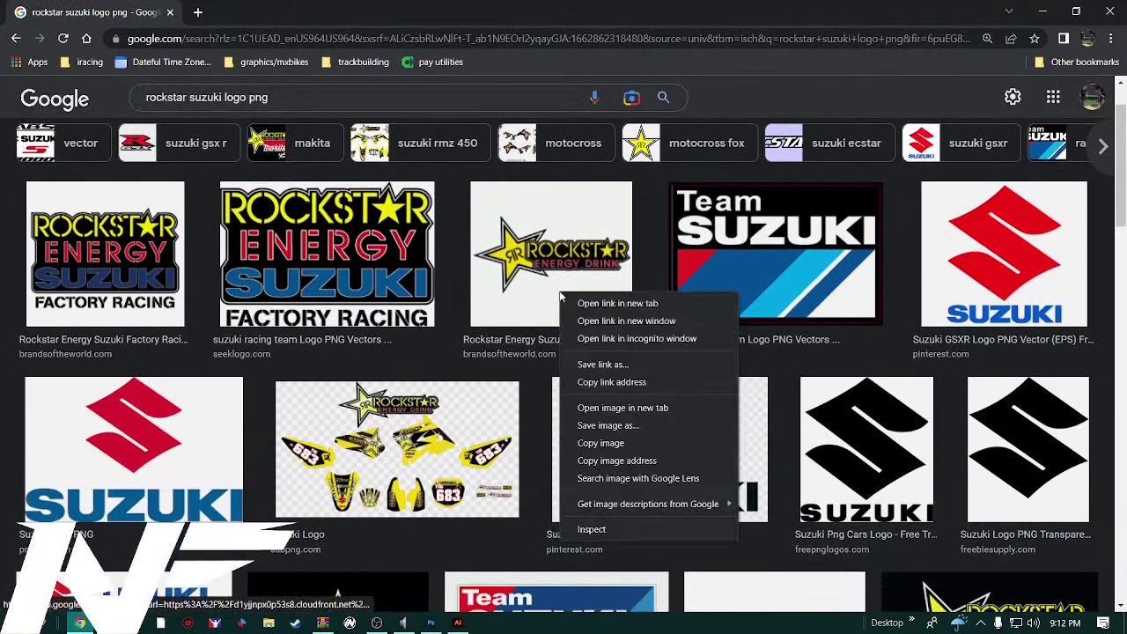
left_click(604, 410)
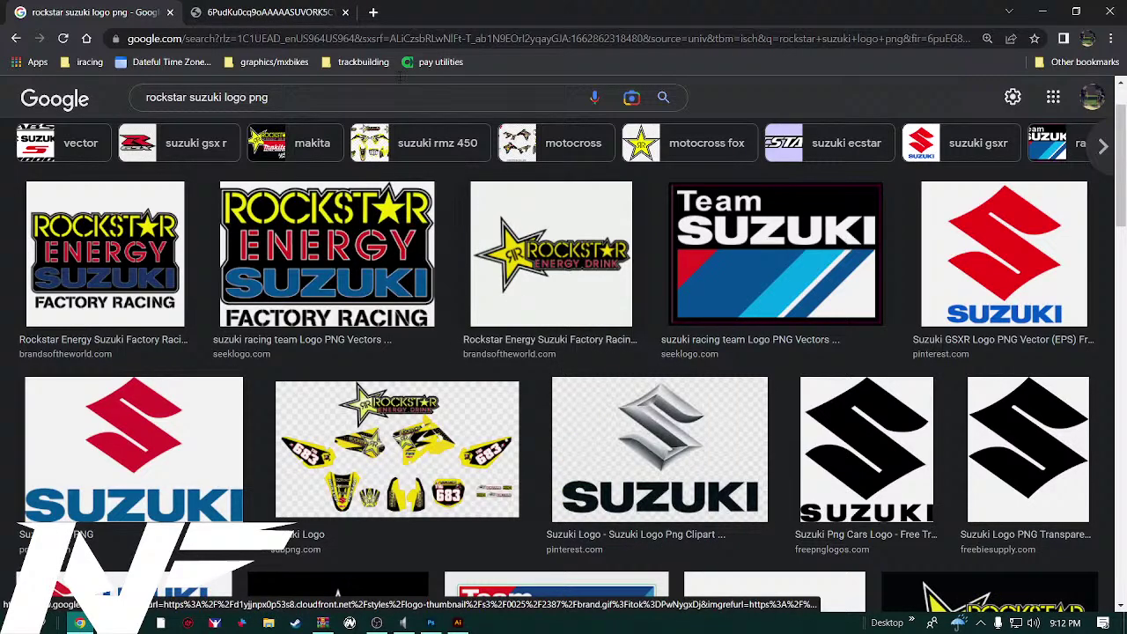
left_click(295, 19)
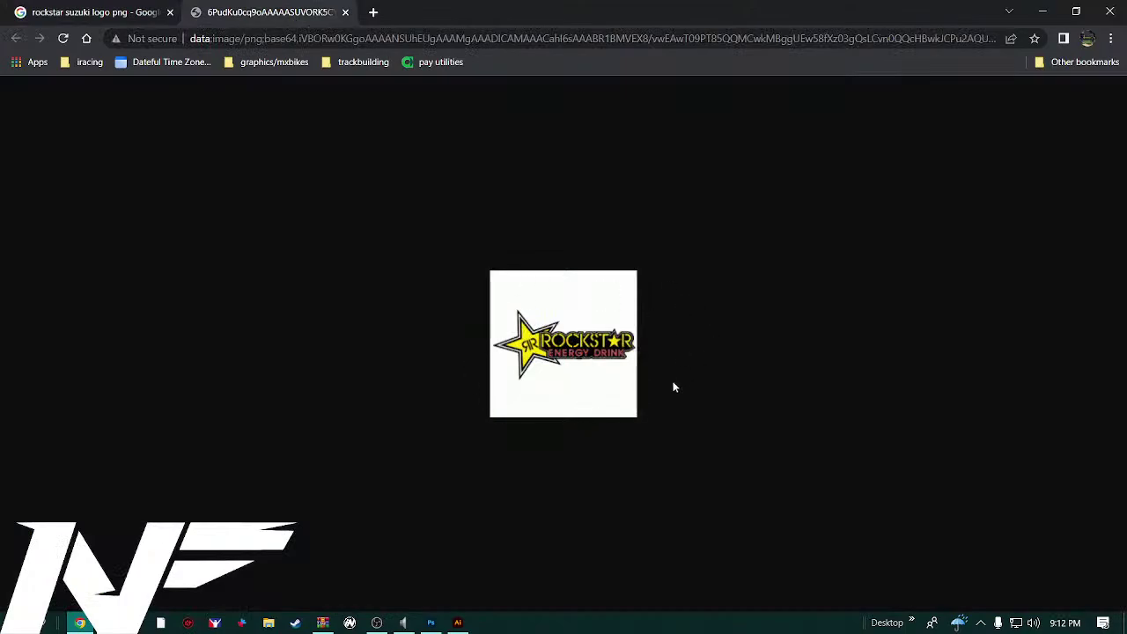
Copy the Rockstar Energy Drink logo image and paste it into Frosty RMZ.psd in Photoshop
right_click(585, 384)
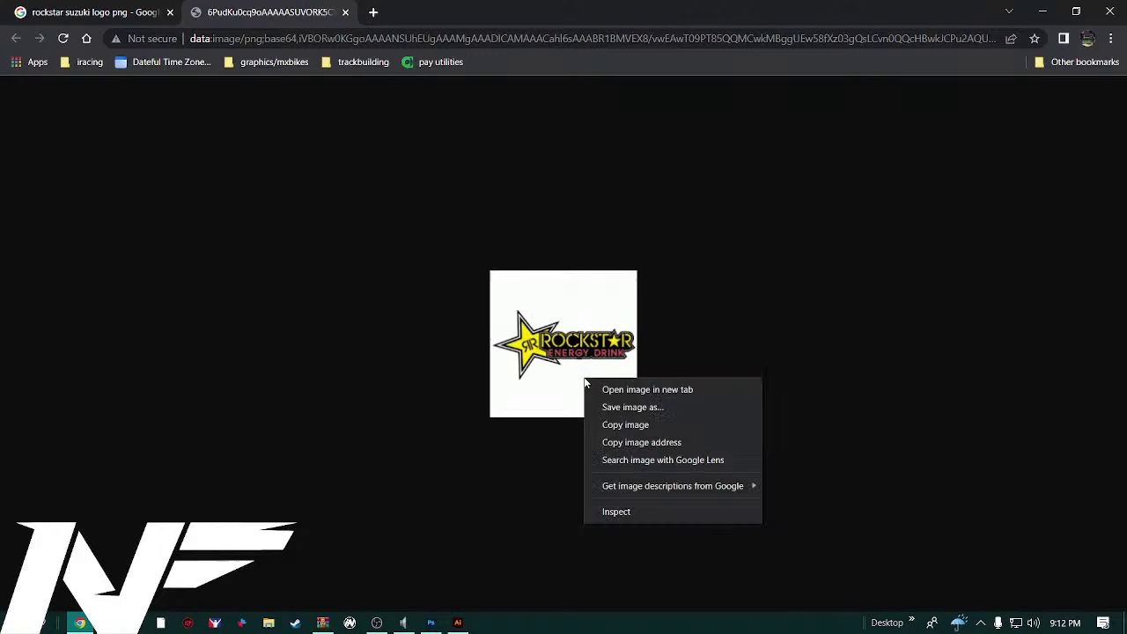
left_click(625, 426)
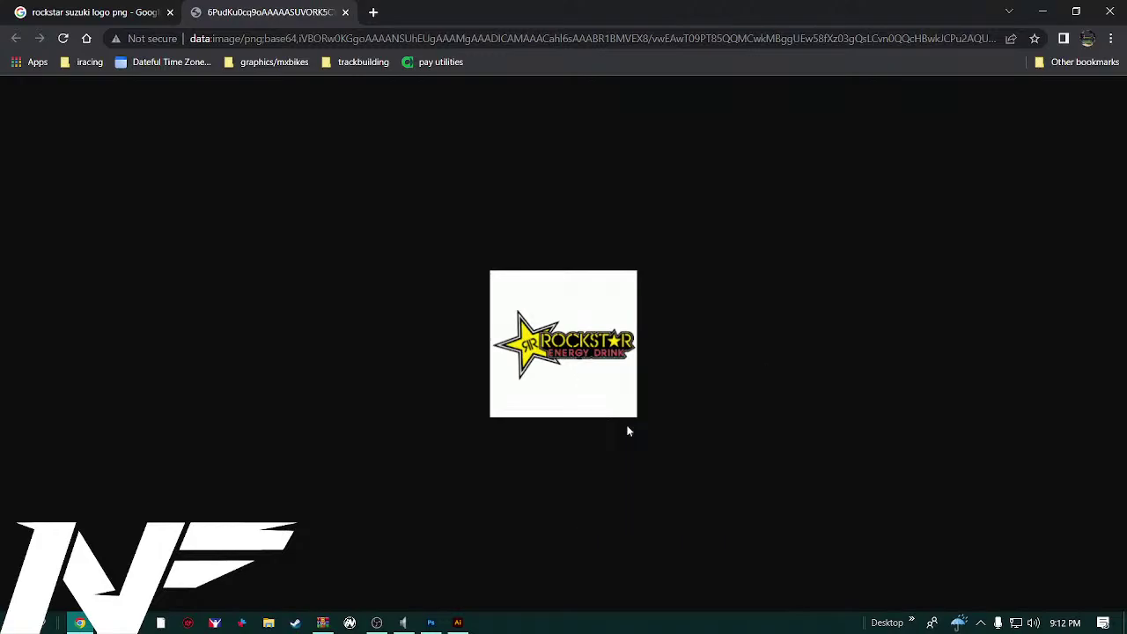
left_click(430, 622)
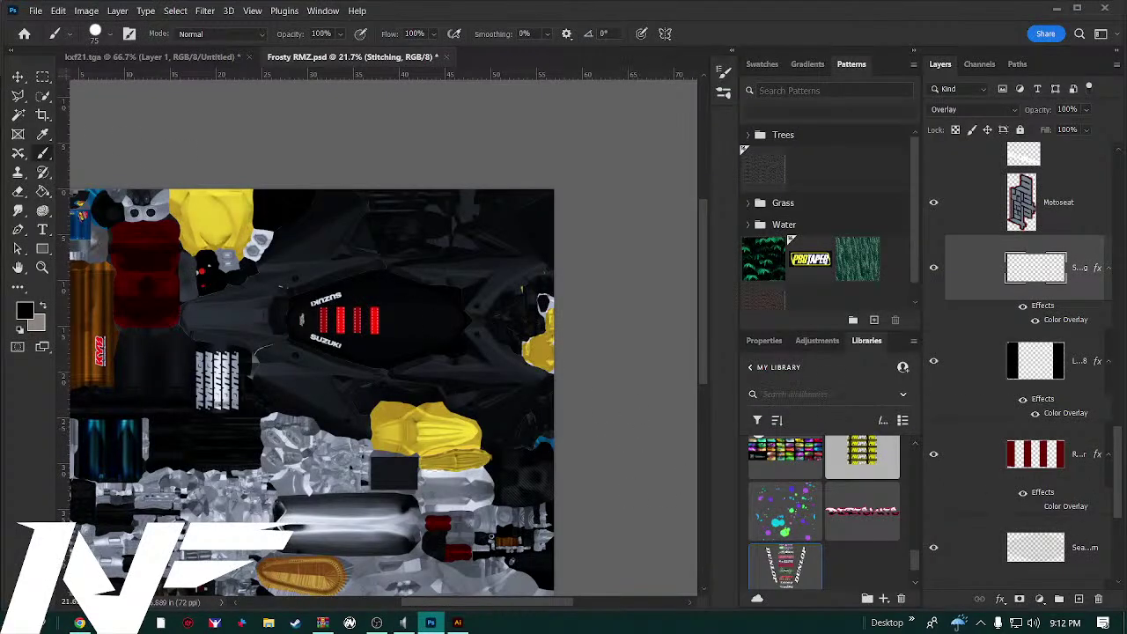
left_click(60, 12)
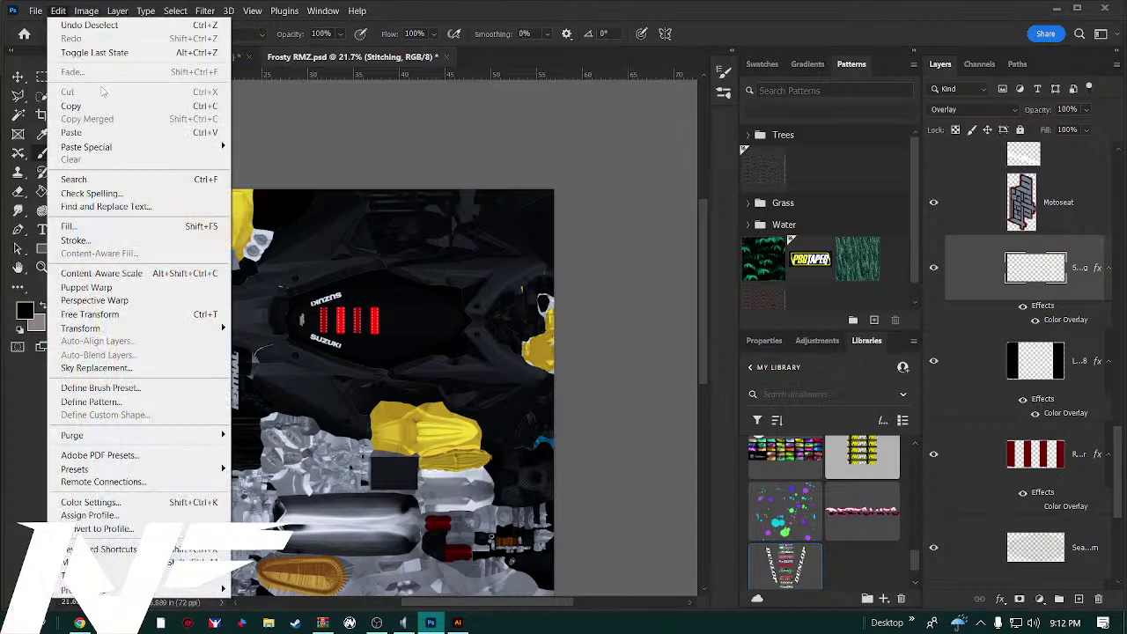
left_click(93, 132)
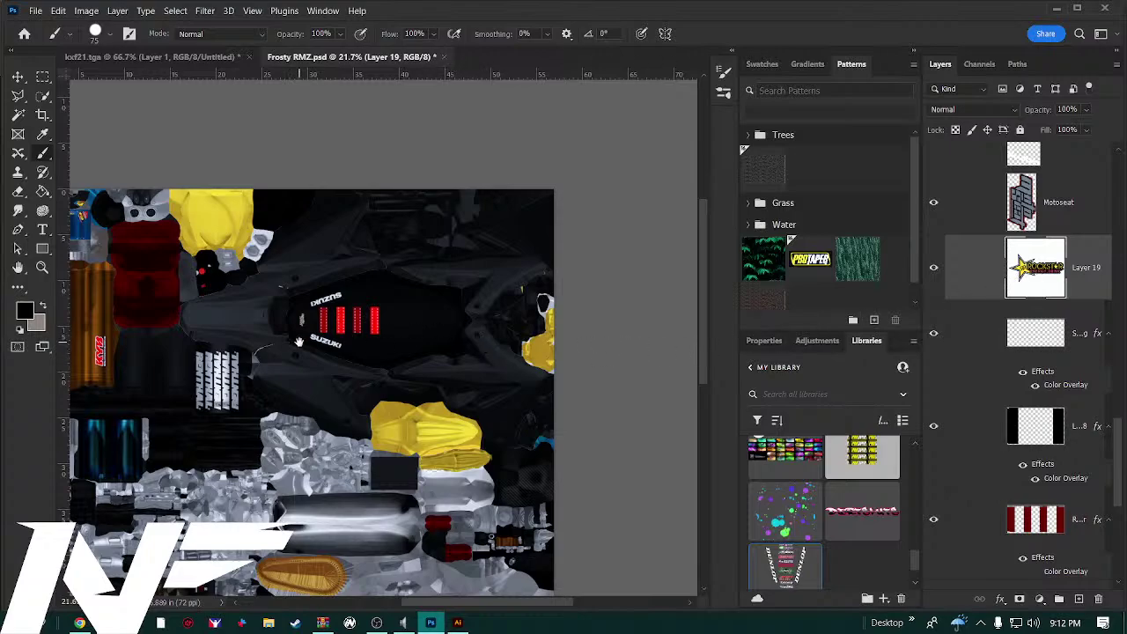
Load the pasted Rockstar logo's outline as a selection, and move its layer into the Graphics Cutout group, making that group visible
left_click_drag(300, 341, 348, 296)
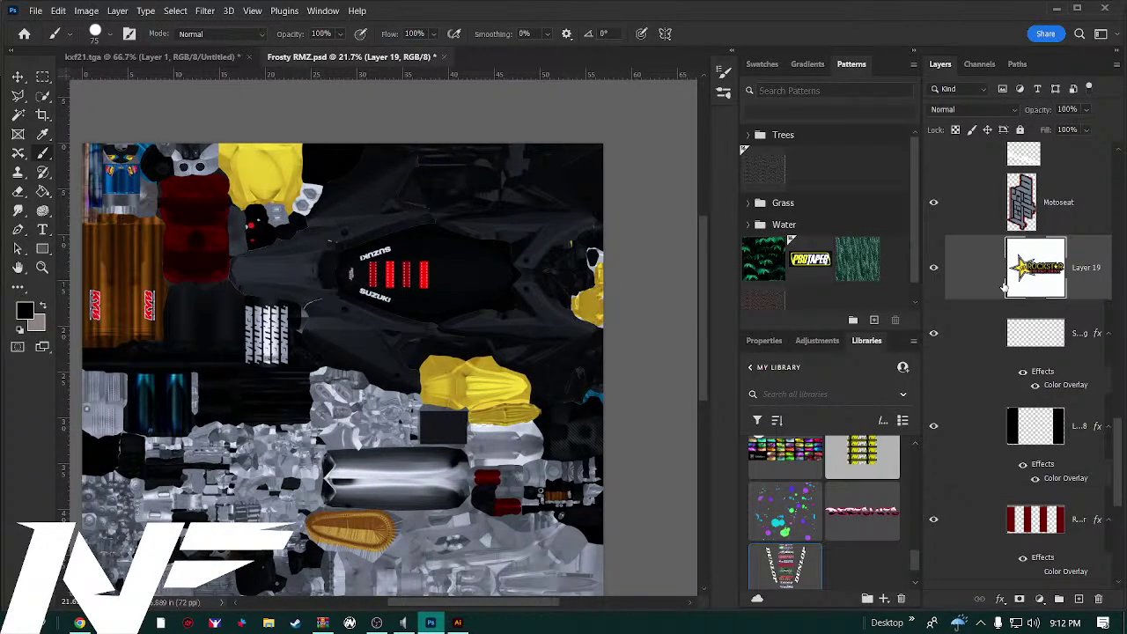
left_click(1026, 268, "ctrl")
scroll(991, 315, "up", 4)
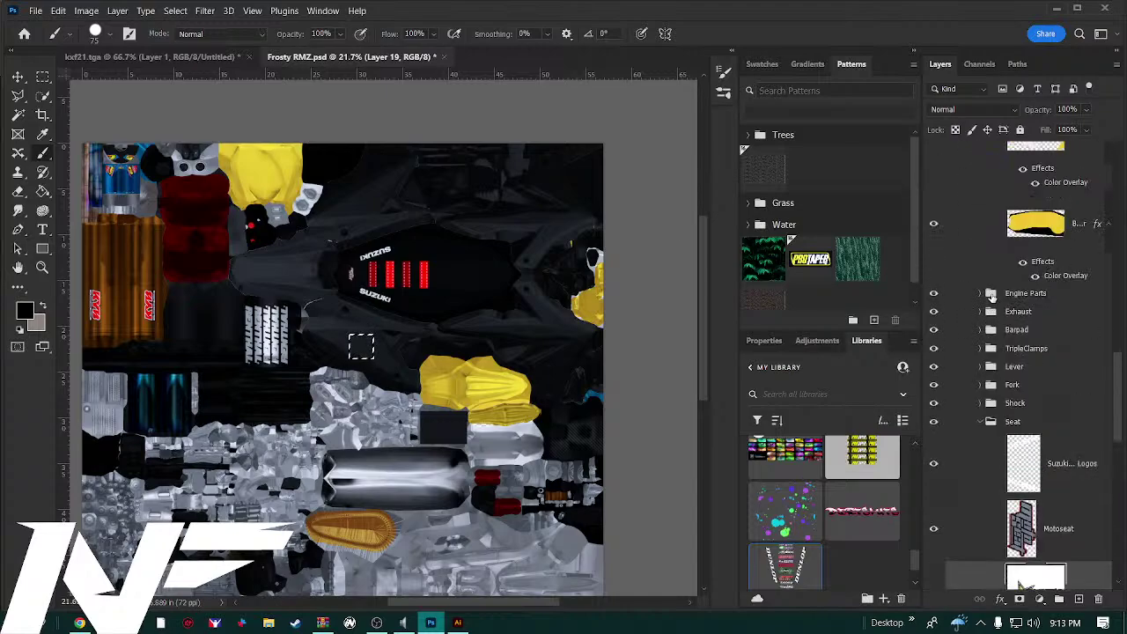
scroll(993, 299, "down", 2)
left_click_drag(987, 406, 992, 224)
left_click_drag(996, 186, 1049, 157)
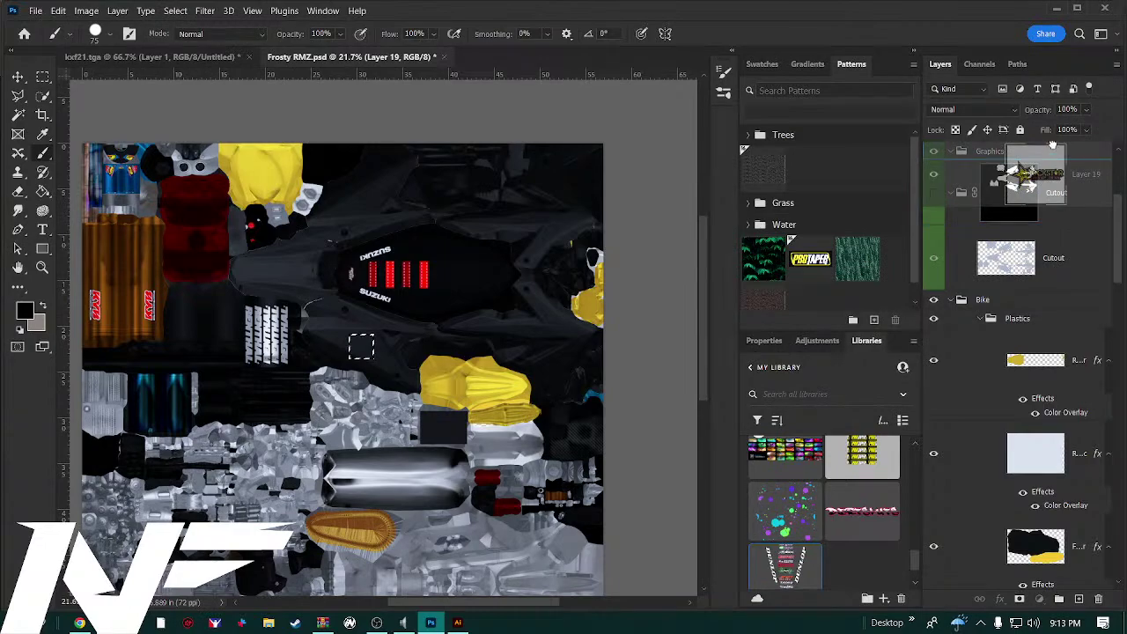
left_click_drag(1052, 144, 1053, 308)
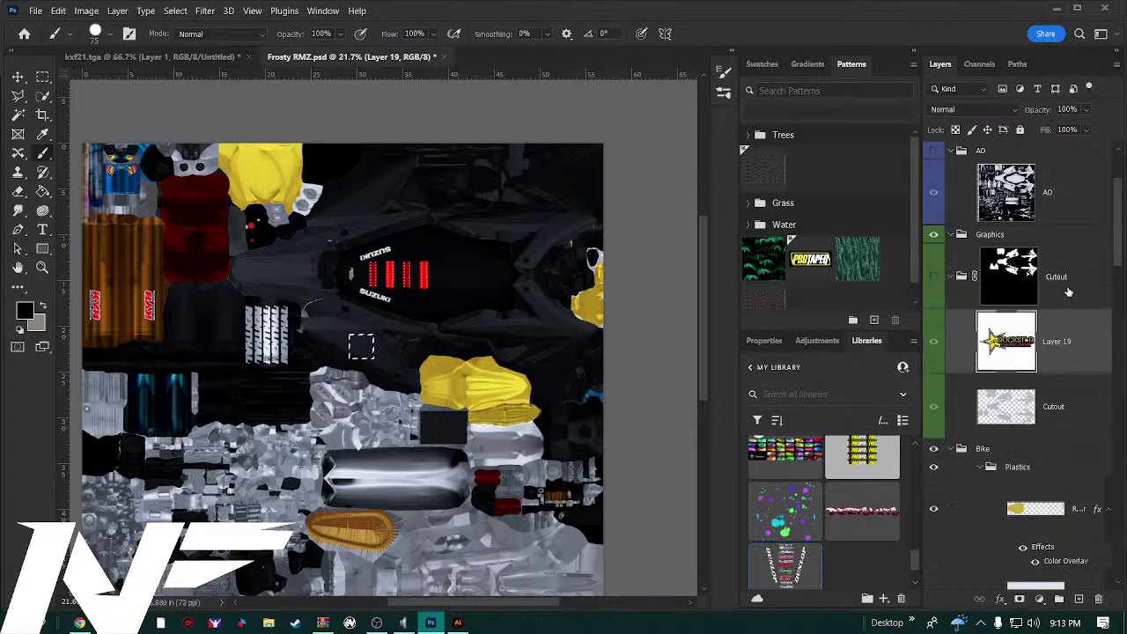
left_click(933, 278)
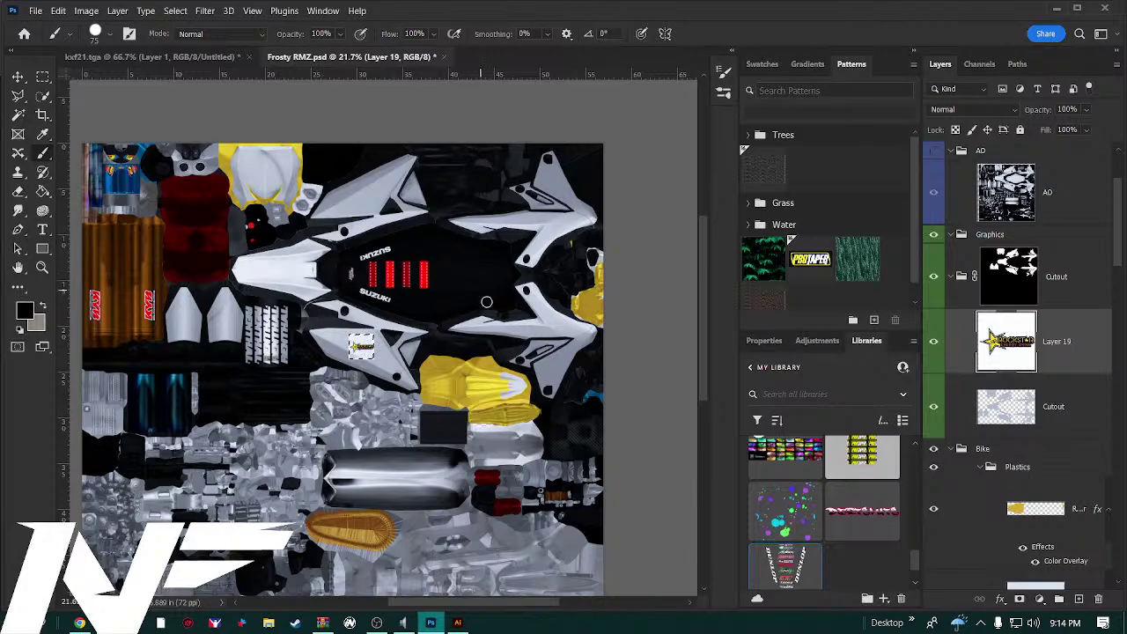
scroll(486, 302, "up", 6)
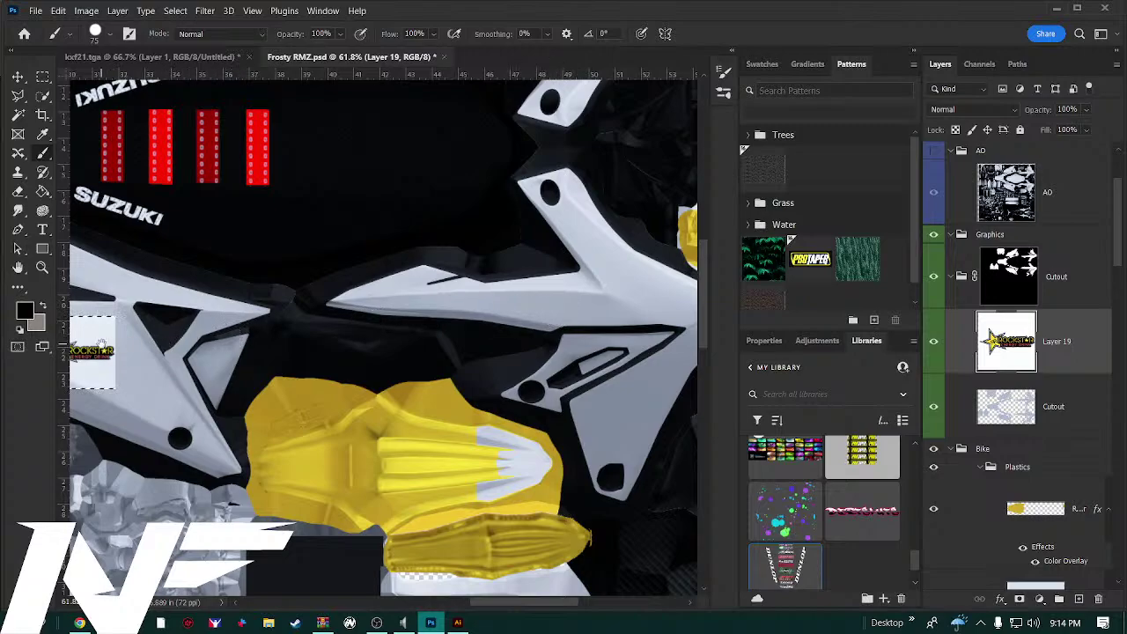
left_click_drag(102, 345, 390, 346)
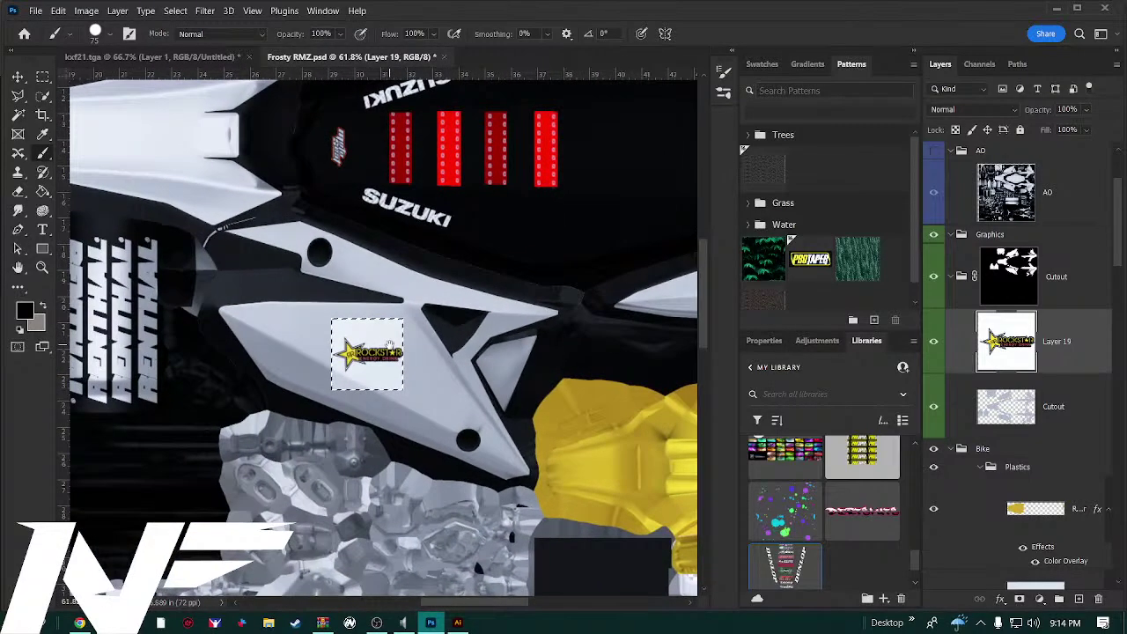
scroll(387, 347, "up", 4)
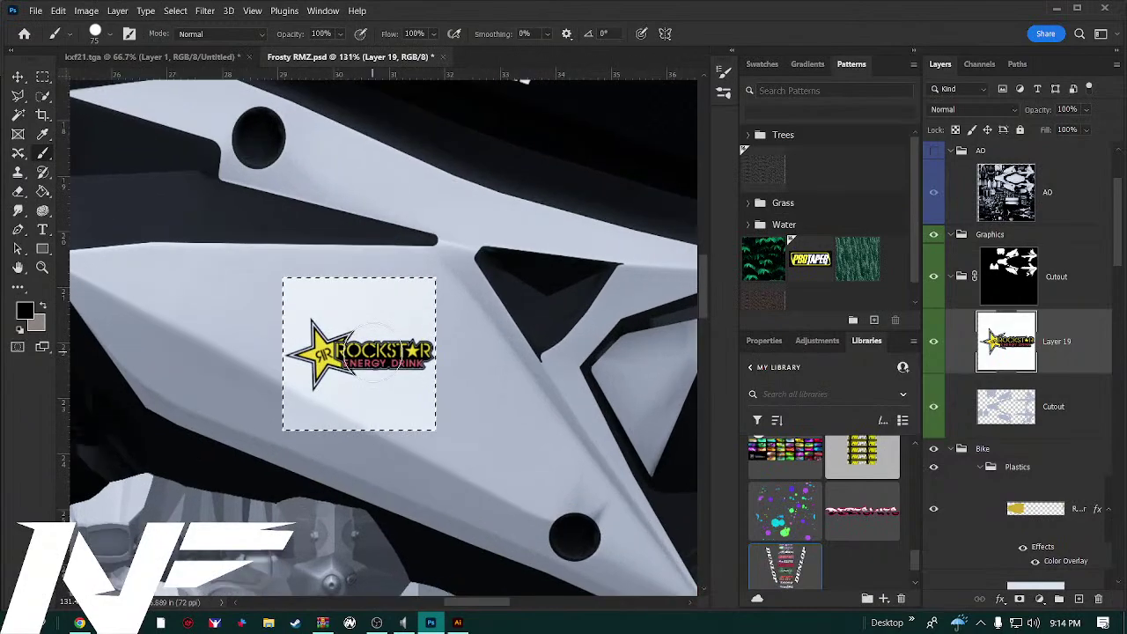
scroll(377, 350, "up", 2)
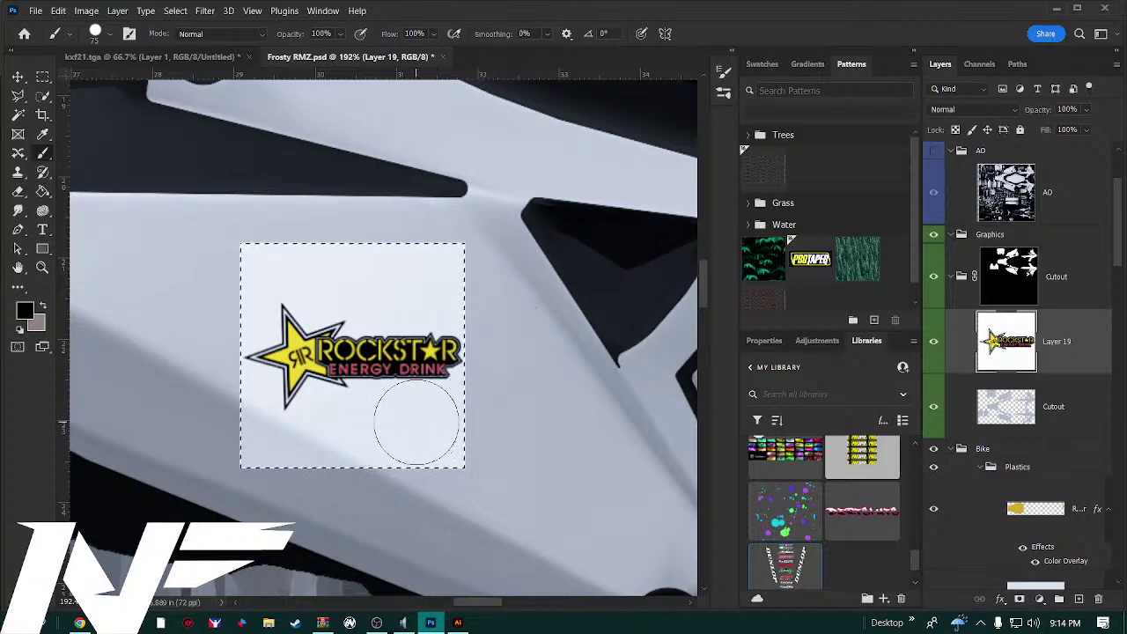
left_click_drag(473, 390, 411, 357)
left_click(322, 330)
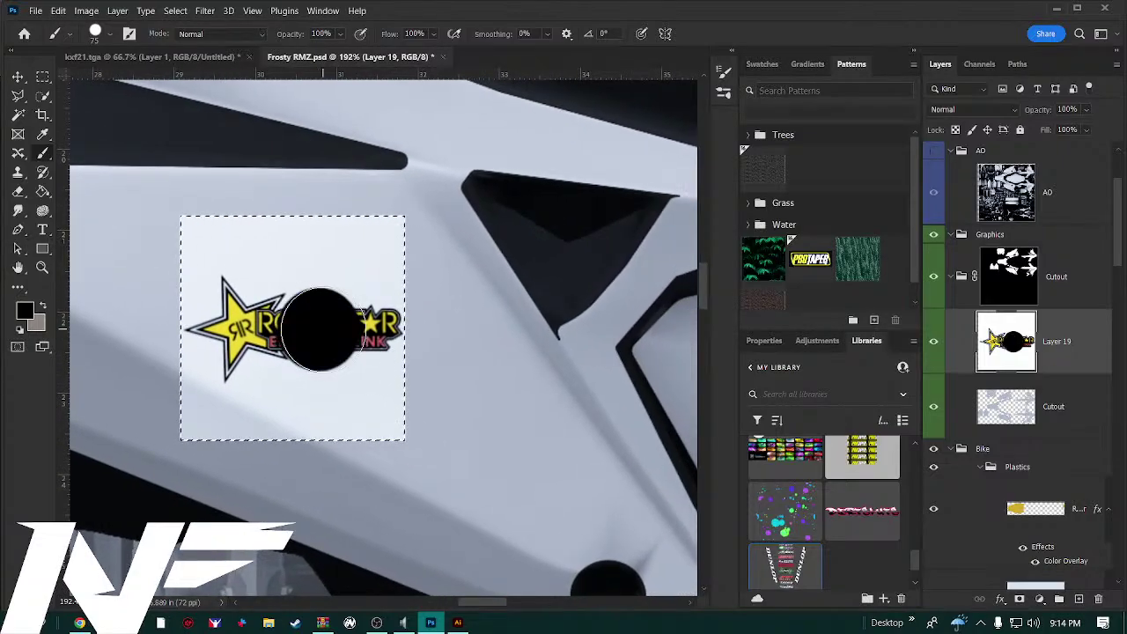
key("ctrl+z")
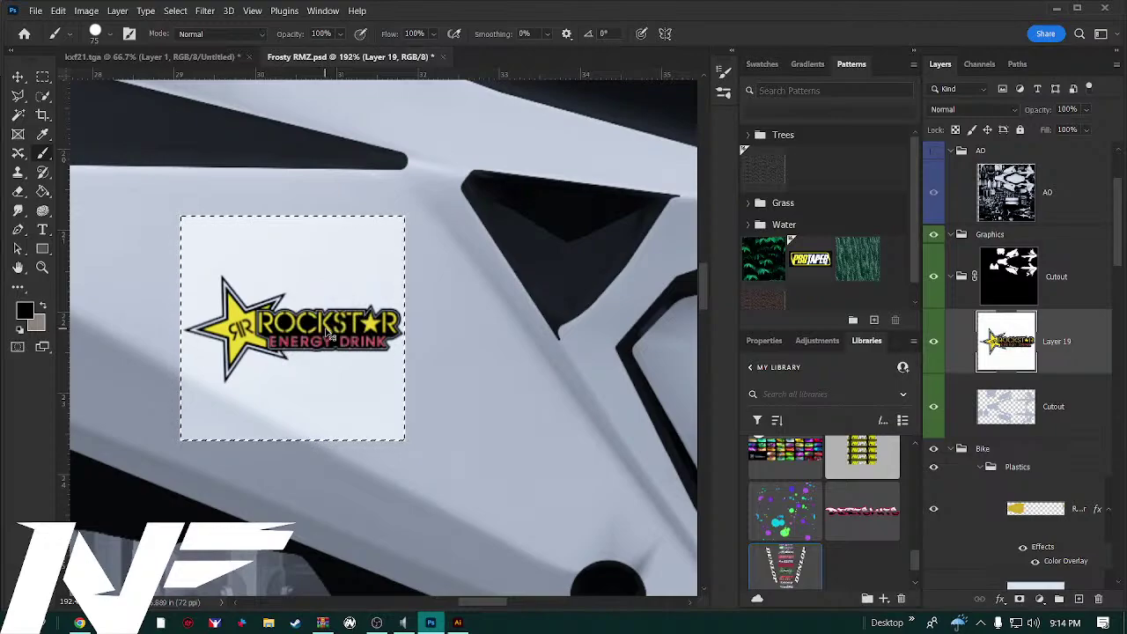
Move the Rockstar logo onto the lower shroud, near its pointed end, and clear the selection
key("v")
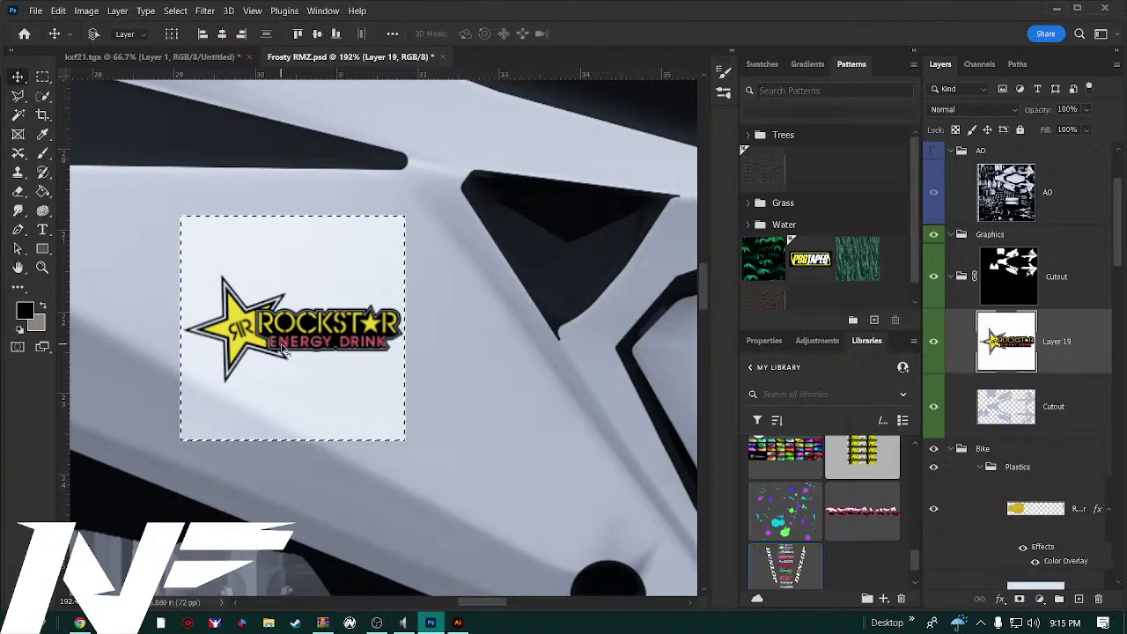
left_click_drag(282, 348, 519, 219)
scroll(440, 229, "down", 6)
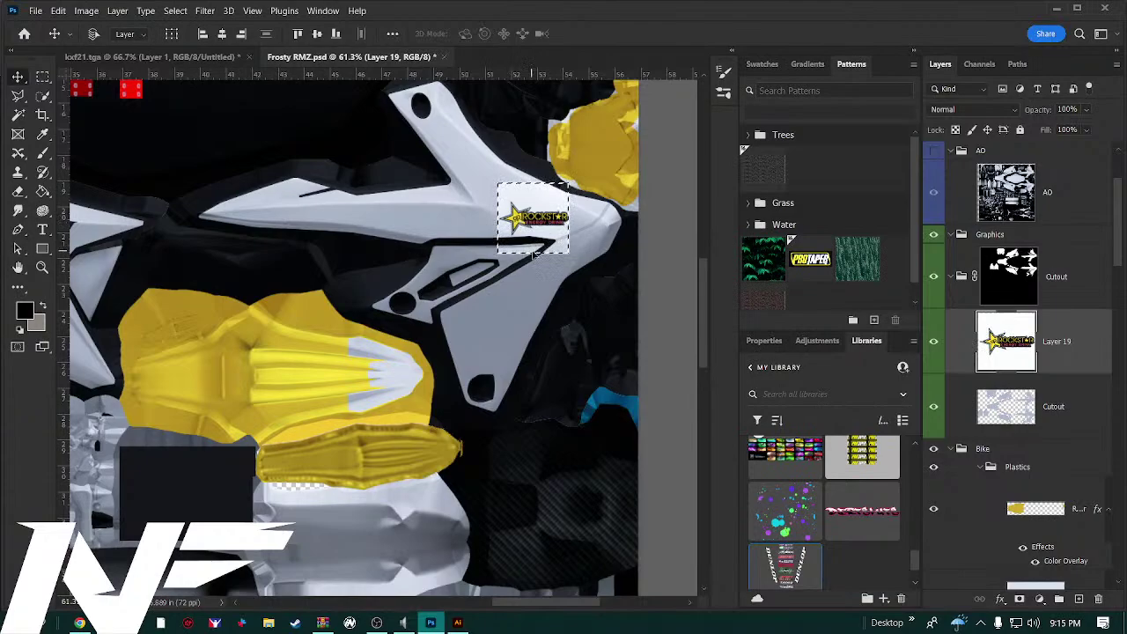
scroll(536, 242, "up", 3)
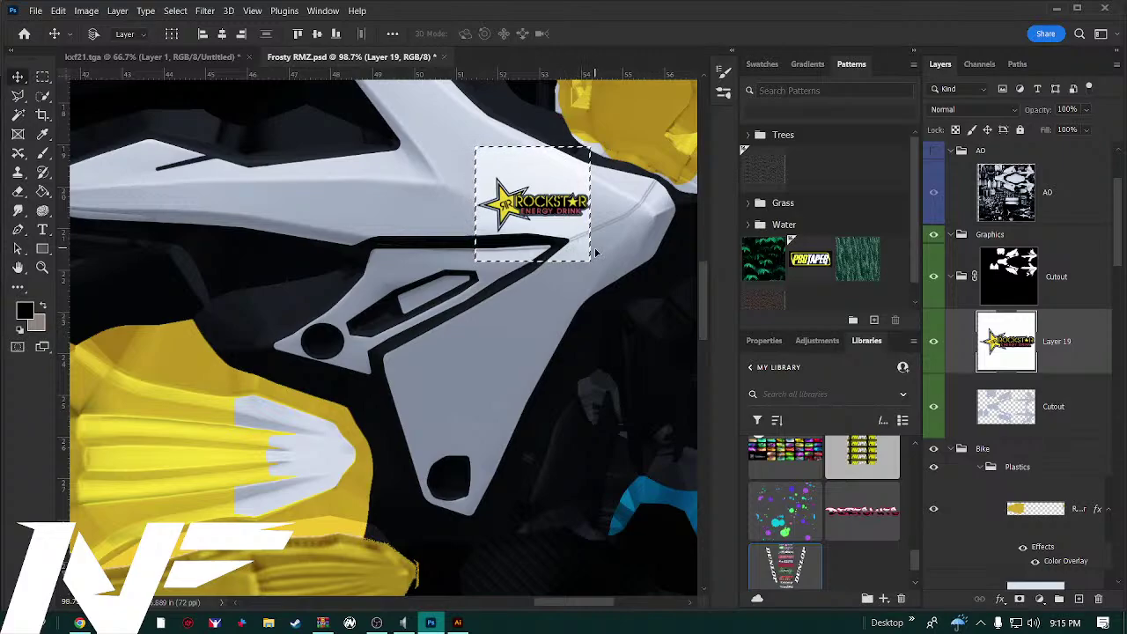
left_click_drag(597, 253, 588, 263)
key("ctrl+d")
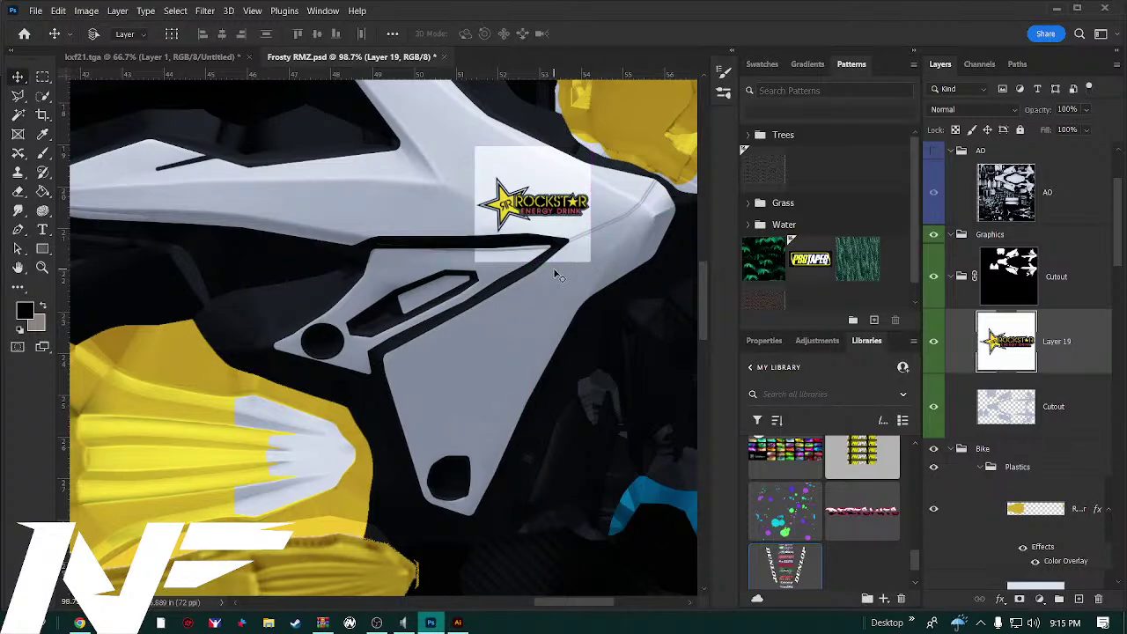
Convert the Rockstar logo layer to a smart object and rasterize it
right_click(1060, 366)
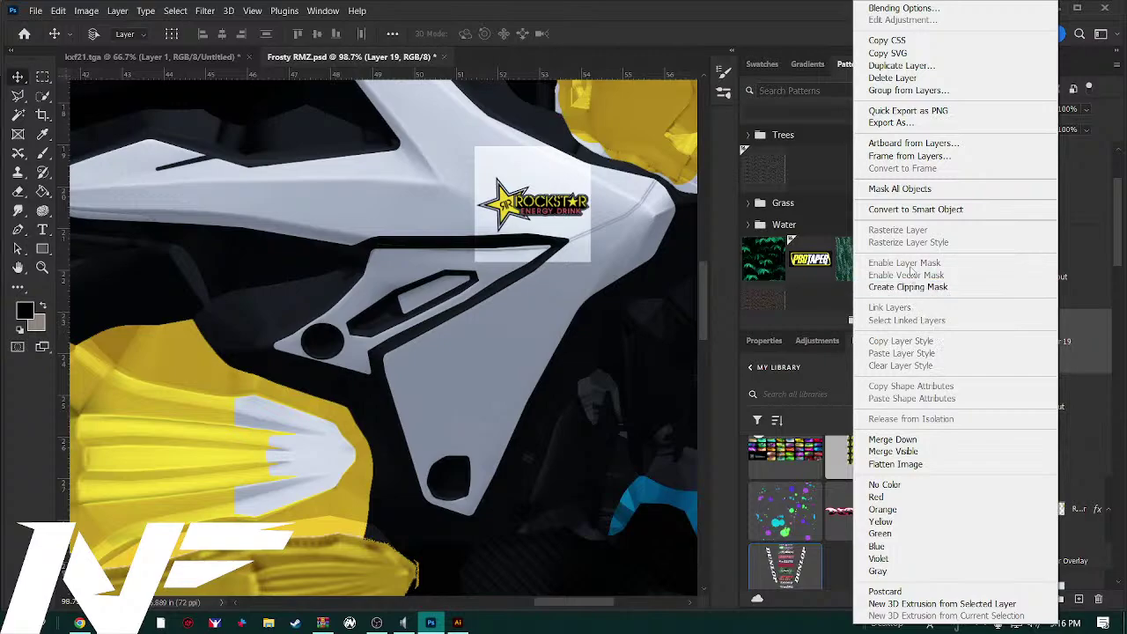
left_click(974, 208)
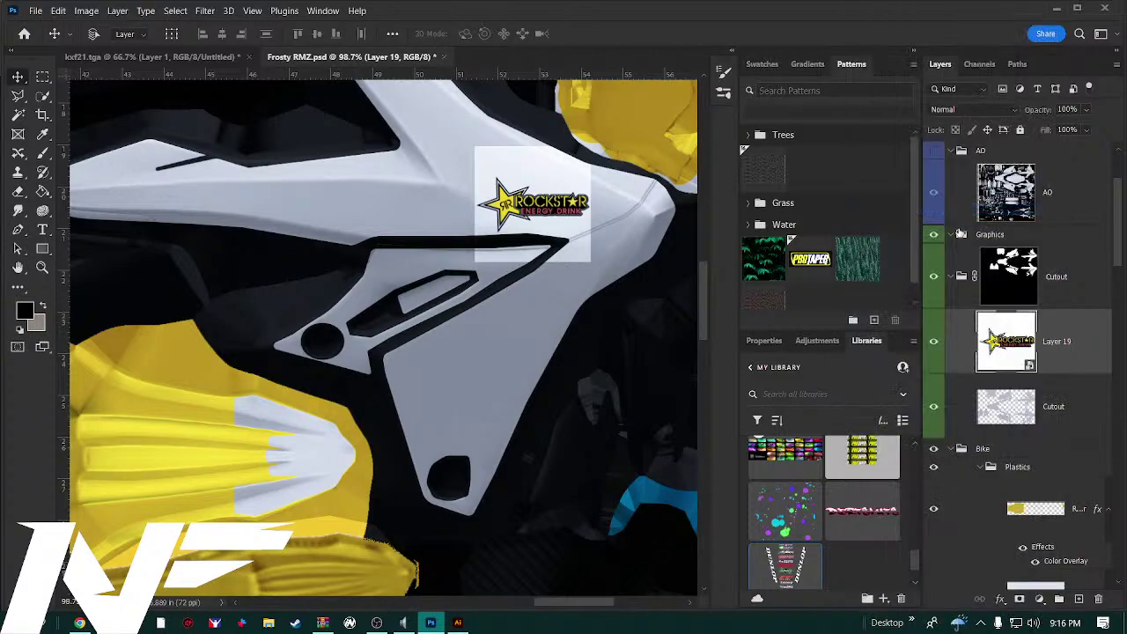
right_click(1053, 350)
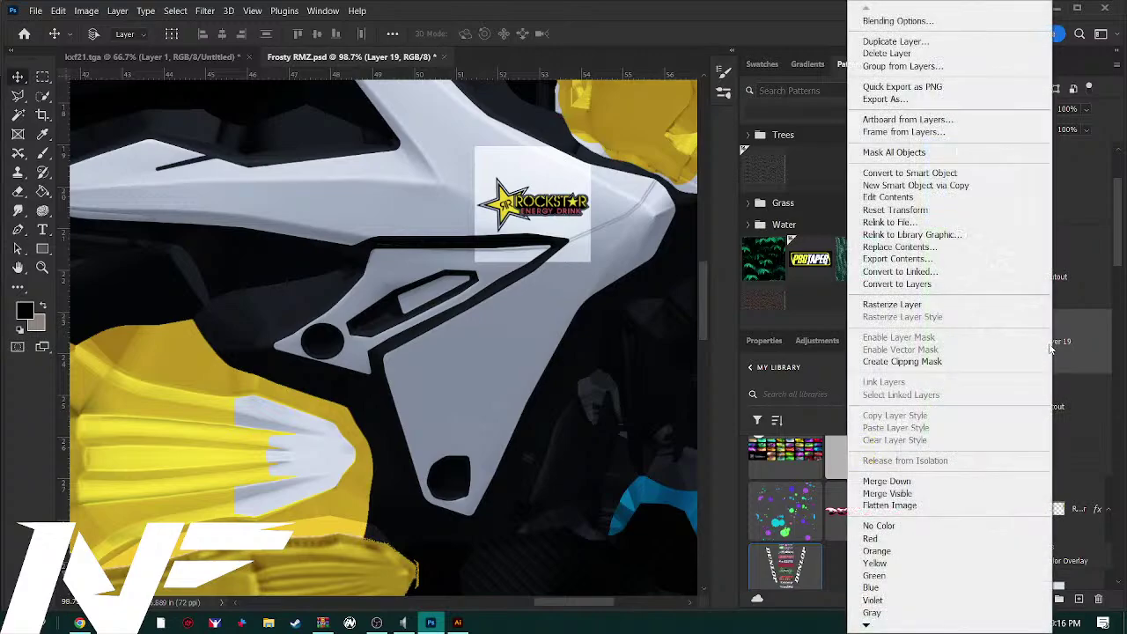
left_click(920, 304)
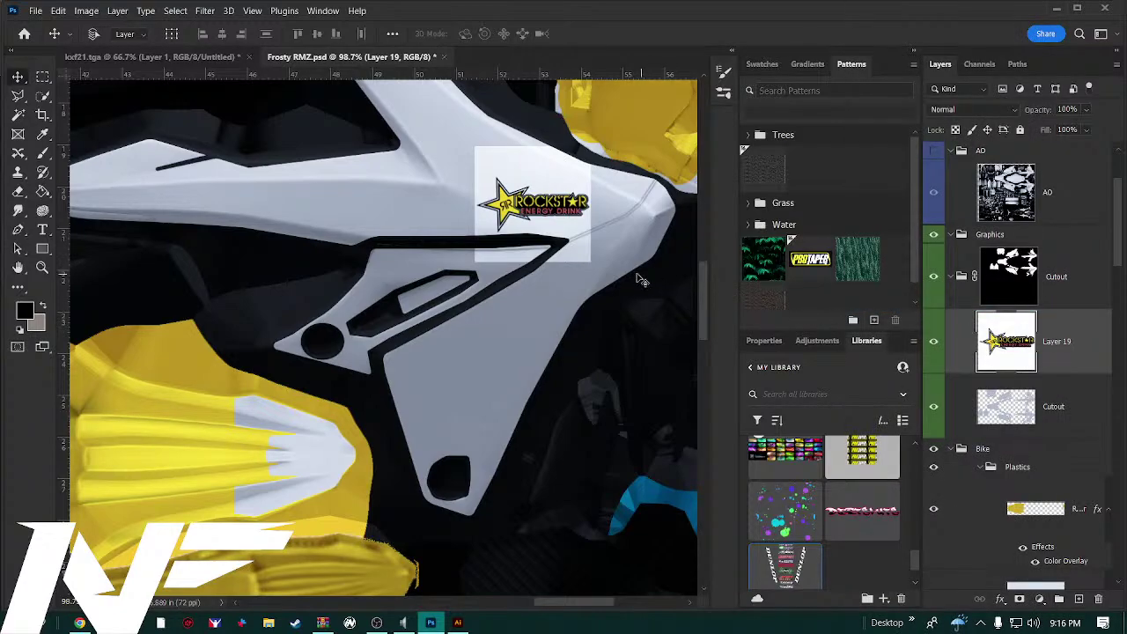
Set the Eraser size to 58 px and erase most of the white background around the Rockstar logo
key("e")
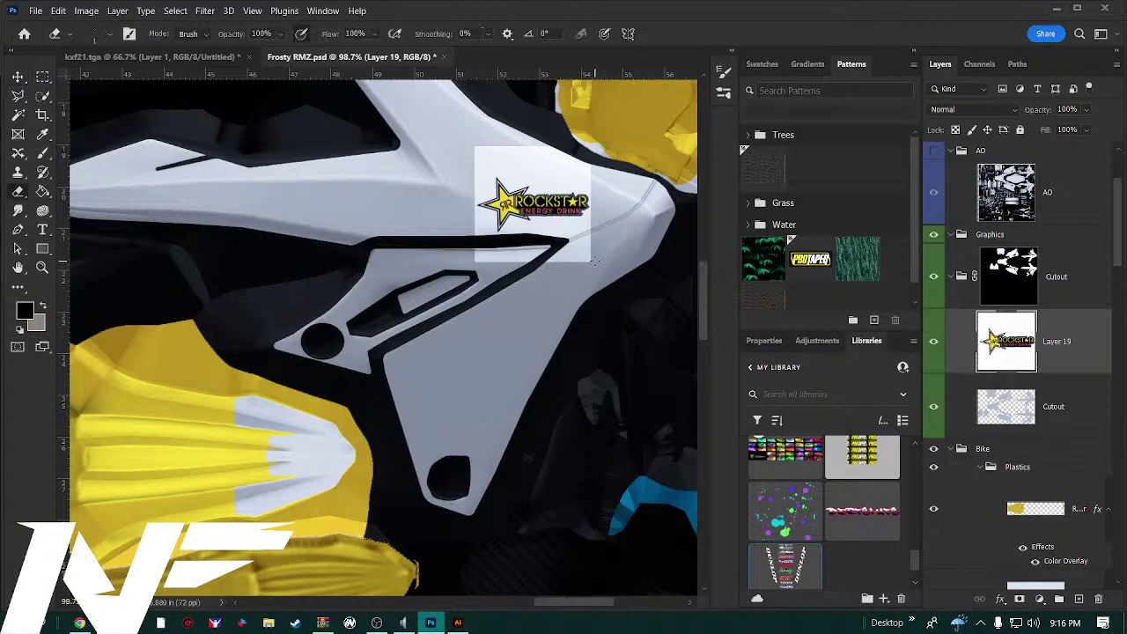
left_click(107, 35)
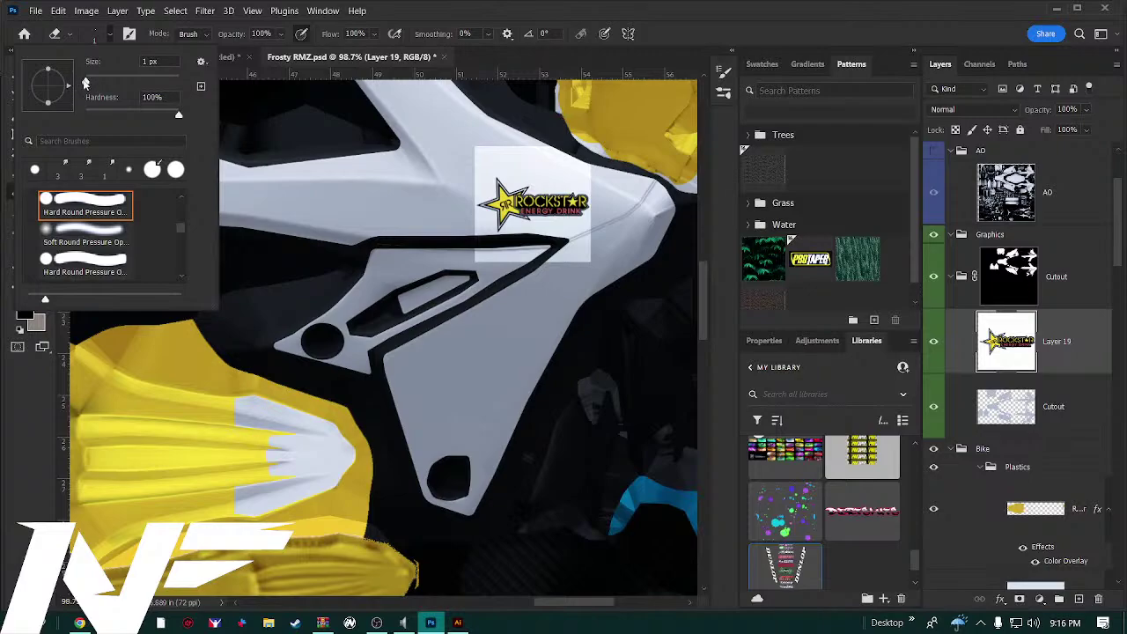
left_click_drag(85, 83, 112, 83)
key("Return")
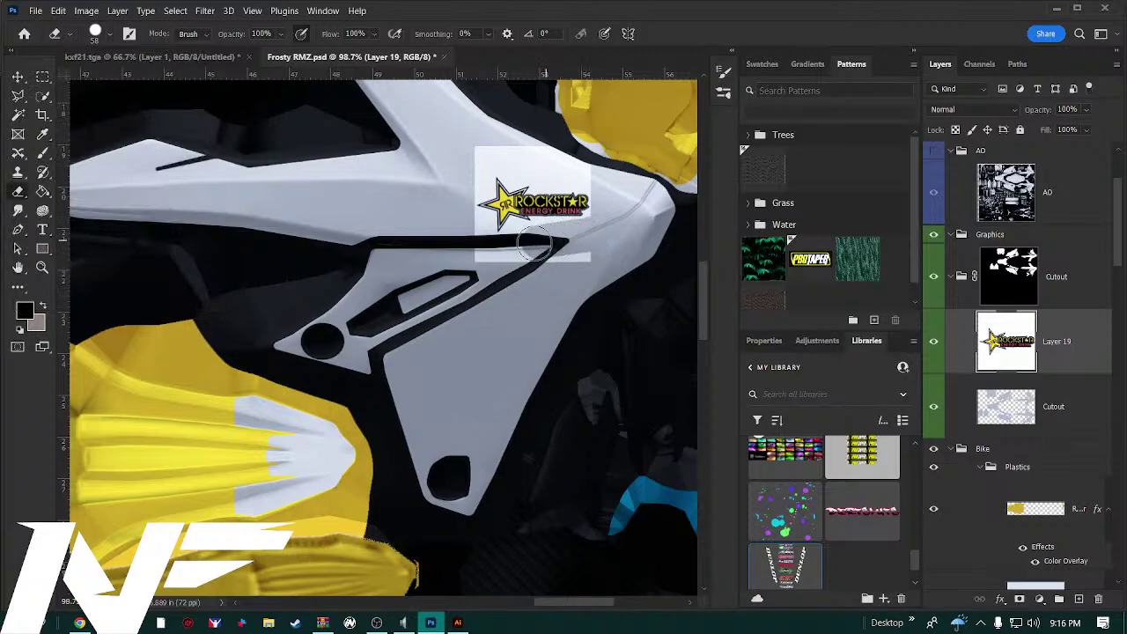
mouse_move(533, 245)
left_mouse_down()
mouse_move(452, 254)
mouse_move(600, 248)
left_mouse_up()
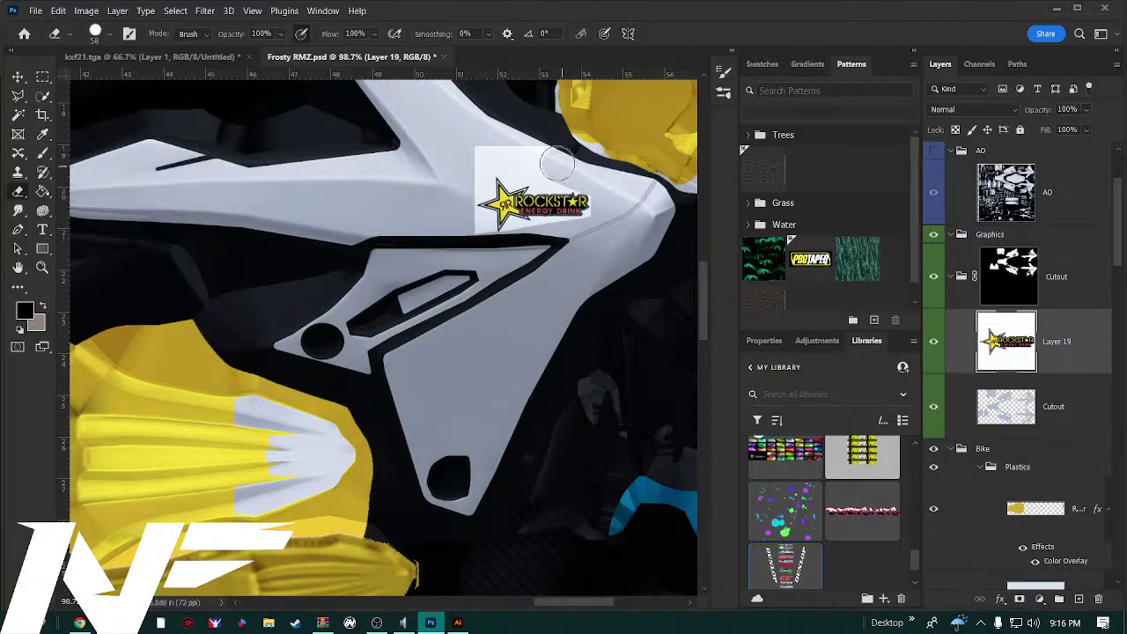
mouse_move(557, 163)
left_mouse_down()
mouse_move(495, 155)
mouse_move(460, 168)
mouse_move(449, 188)
mouse_move(472, 182)
mouse_move(475, 222)
left_mouse_up()
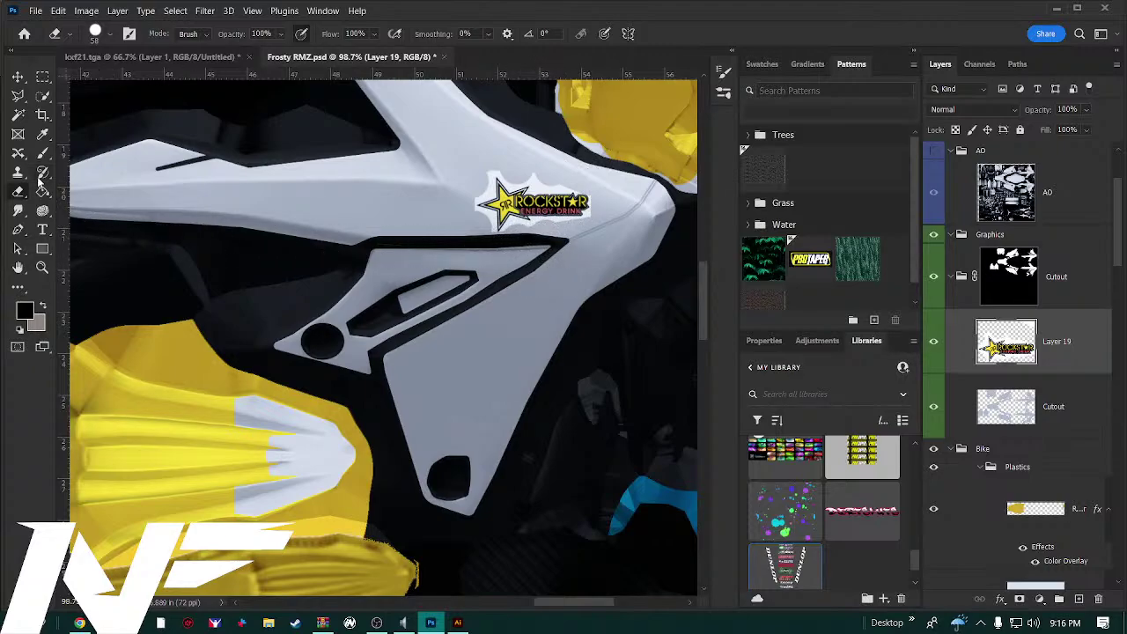
Select the Rockstar logo's star, including its outlined points, on Layer 19 with the Quick Selection tool
left_click(44, 96)
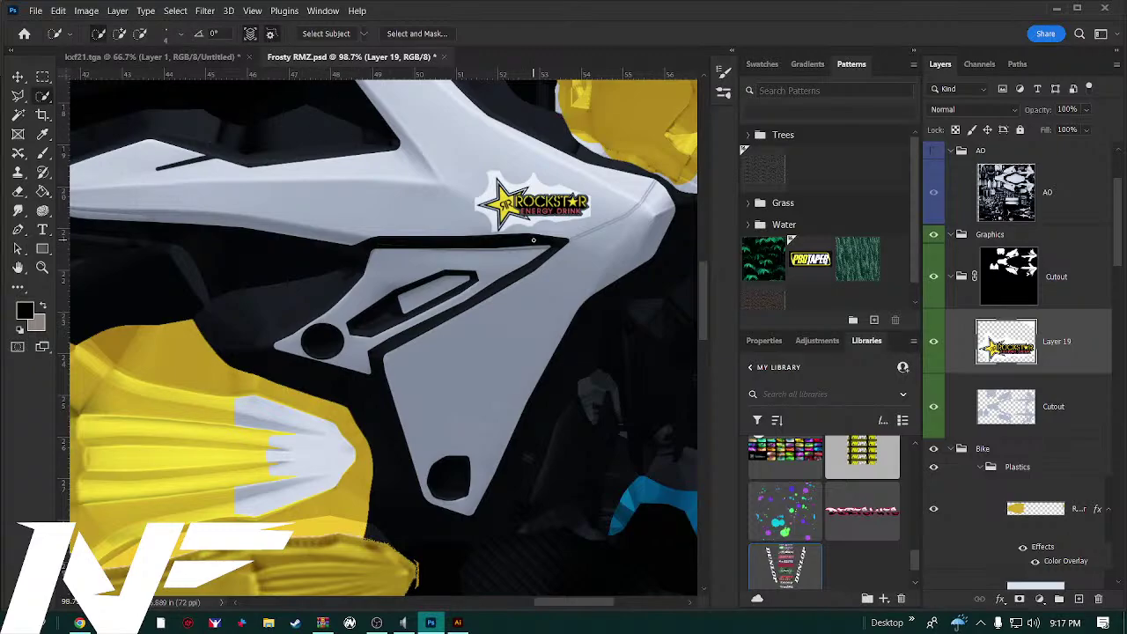
scroll(532, 239, "up", 5)
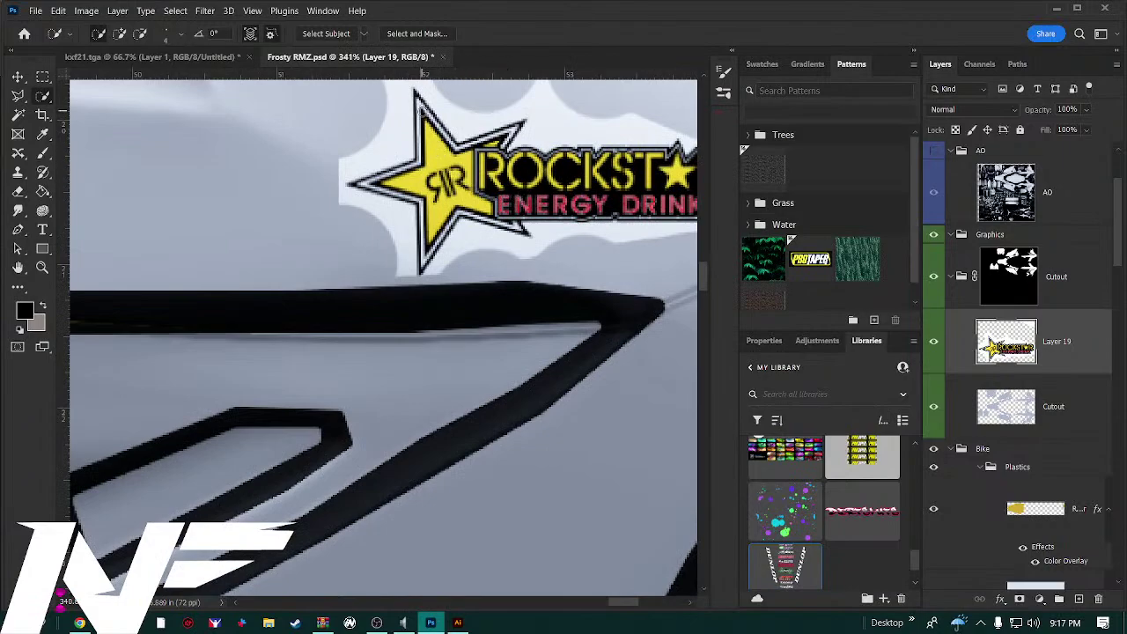
left_click(436, 181)
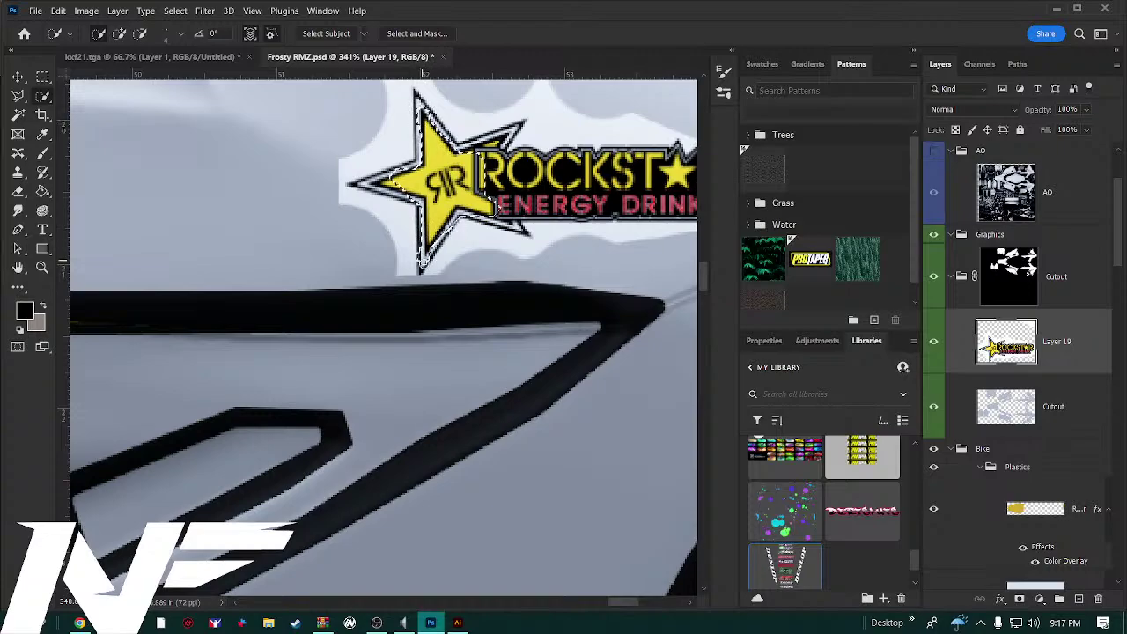
left_click(426, 200)
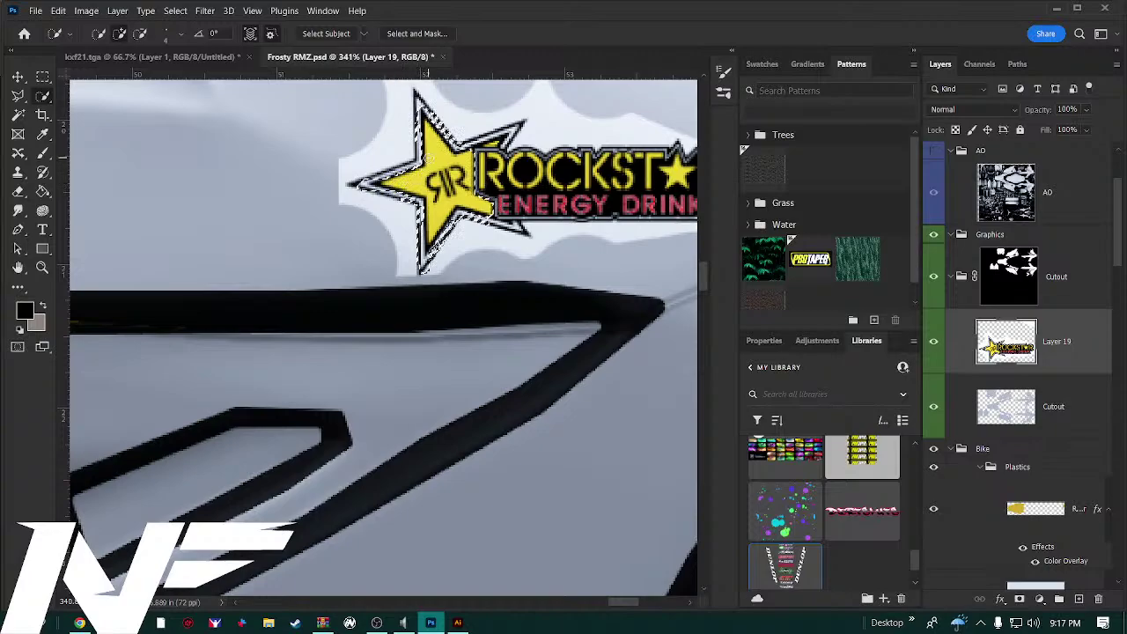
left_click(495, 204)
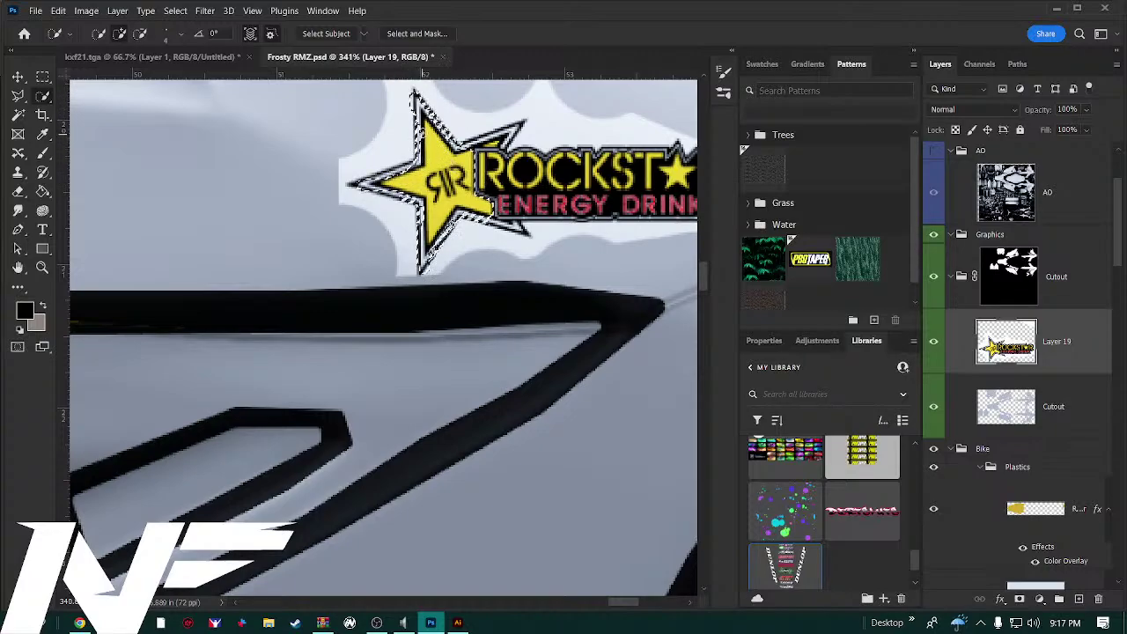
left_click(415, 140)
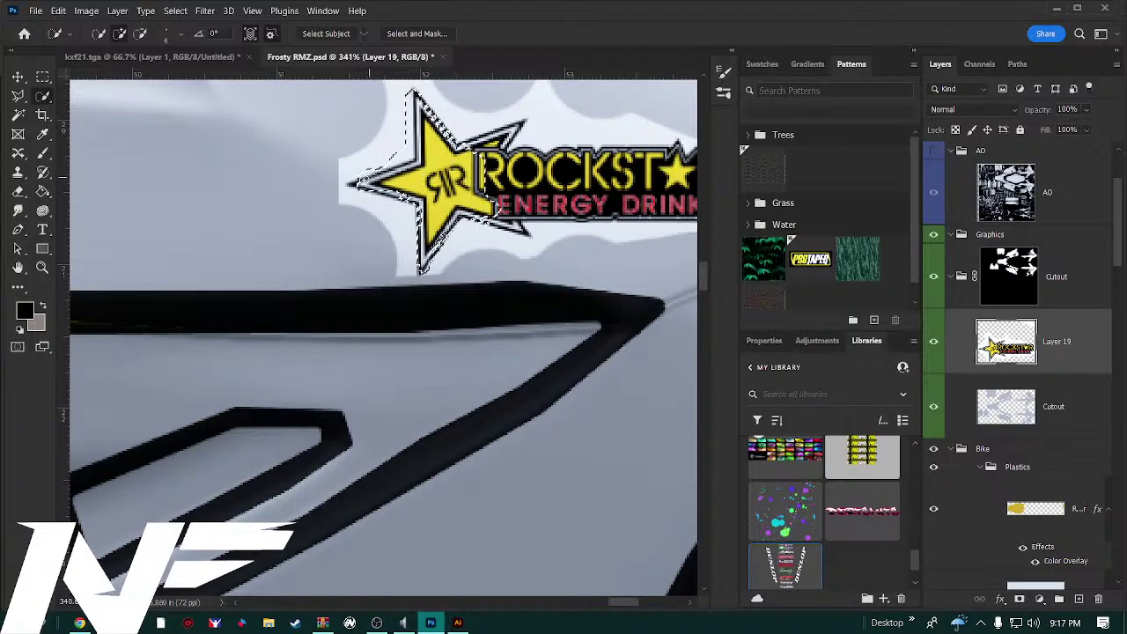
left_click(351, 184)
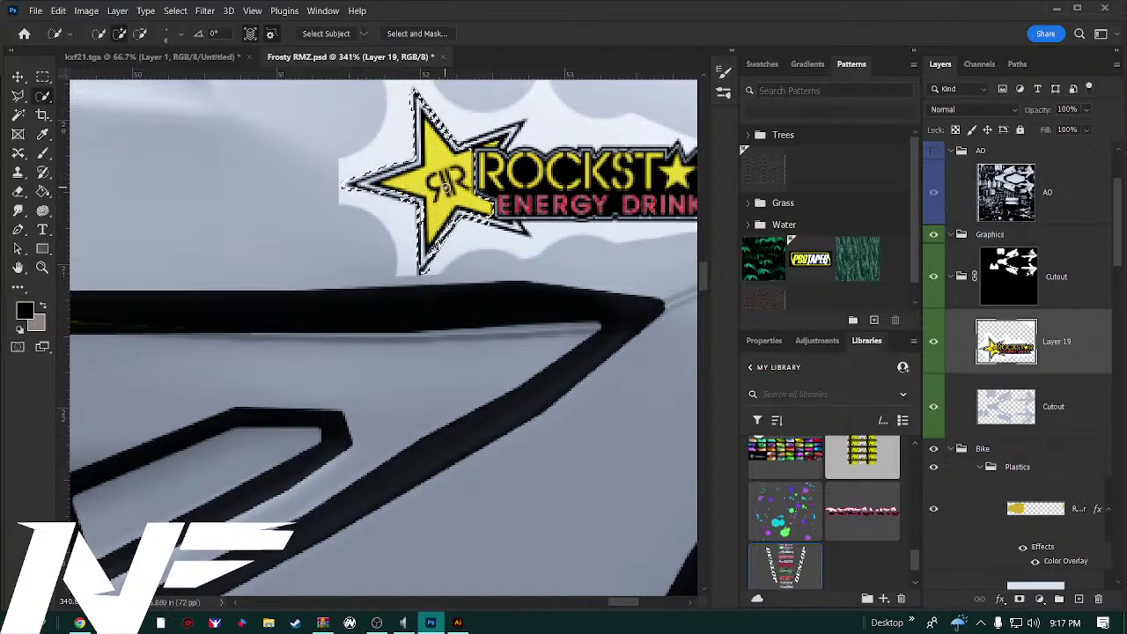
left_click(494, 203)
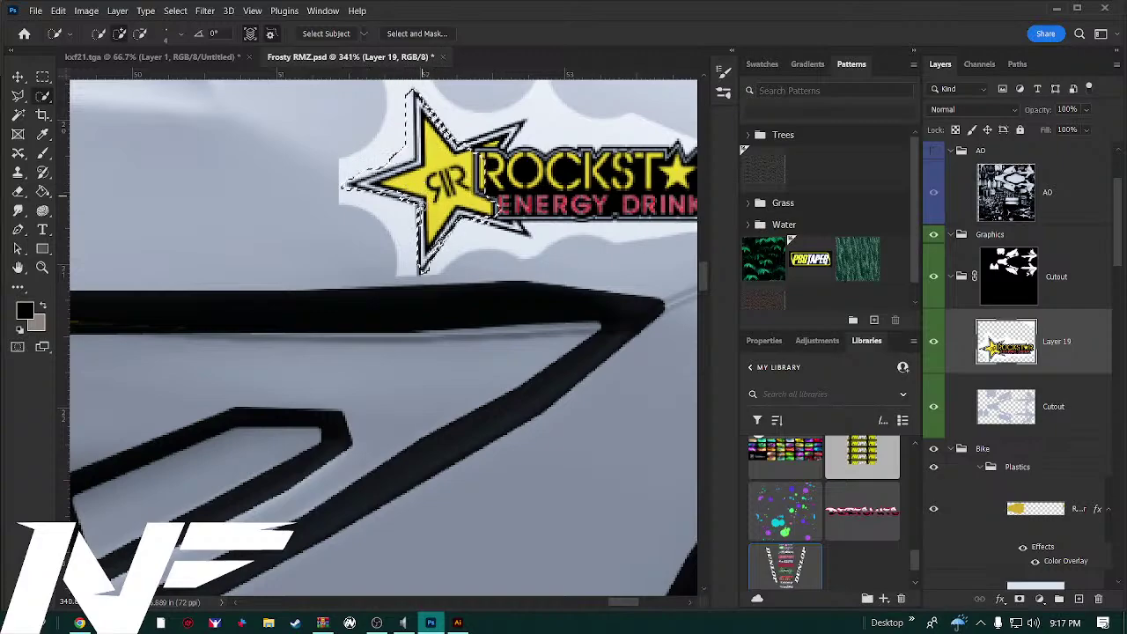
left_click(423, 274)
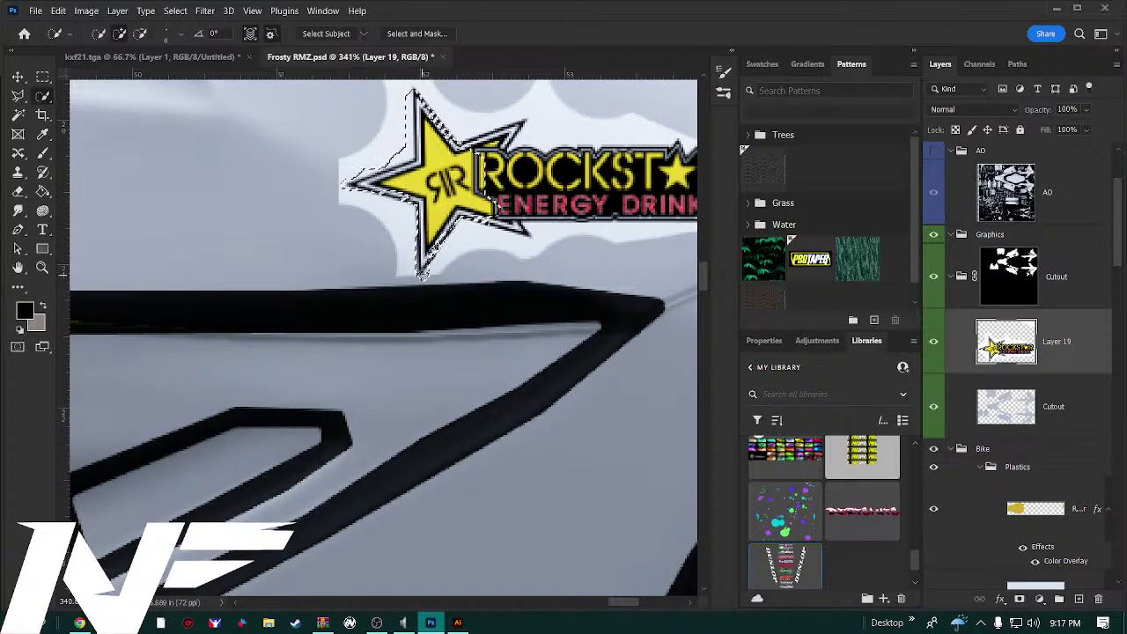
Extend the selection across the rest of the Rockstar logo and subtract the white background beside the star's lower-left edge
mouse_move(423, 264)
left_mouse_down()
mouse_move(407, 198)
mouse_move(361, 183)
mouse_move(442, 134)
mouse_move(421, 103)
mouse_move(427, 119)
left_mouse_up()
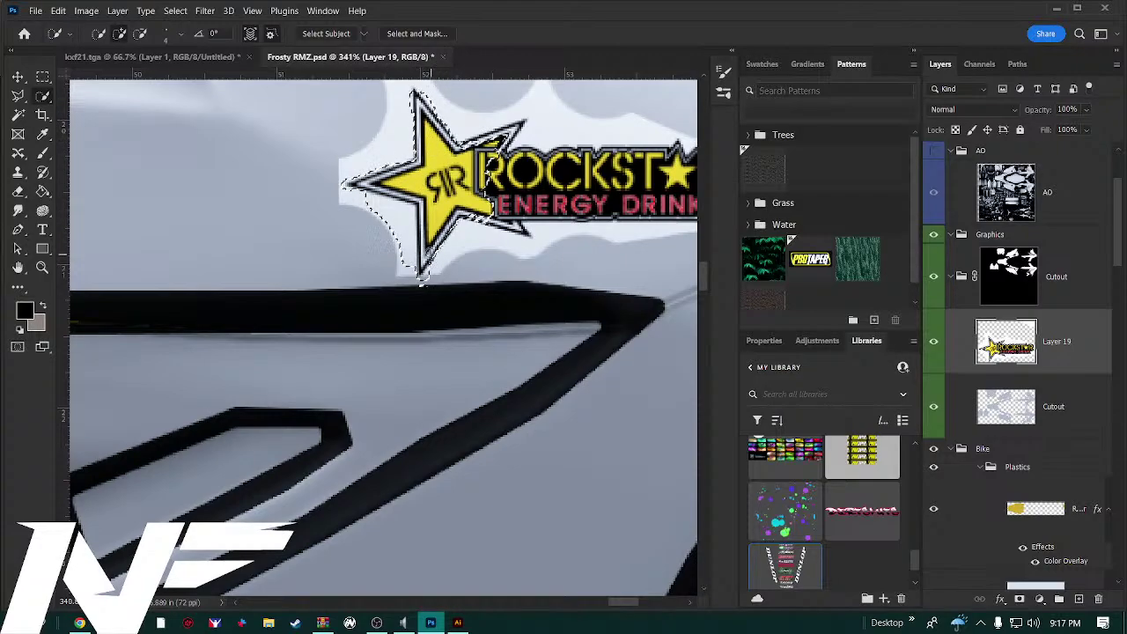
mouse_move(482, 159)
left_mouse_down()
mouse_move(523, 120)
mouse_move(508, 179)
mouse_move(443, 163)
mouse_move(508, 180)
mouse_move(492, 185)
mouse_move(493, 152)
mouse_move(467, 174)
mouse_move(597, 199)
mouse_move(503, 198)
mouse_move(594, 188)
mouse_move(576, 197)
mouse_move(469, 192)
left_mouse_up()
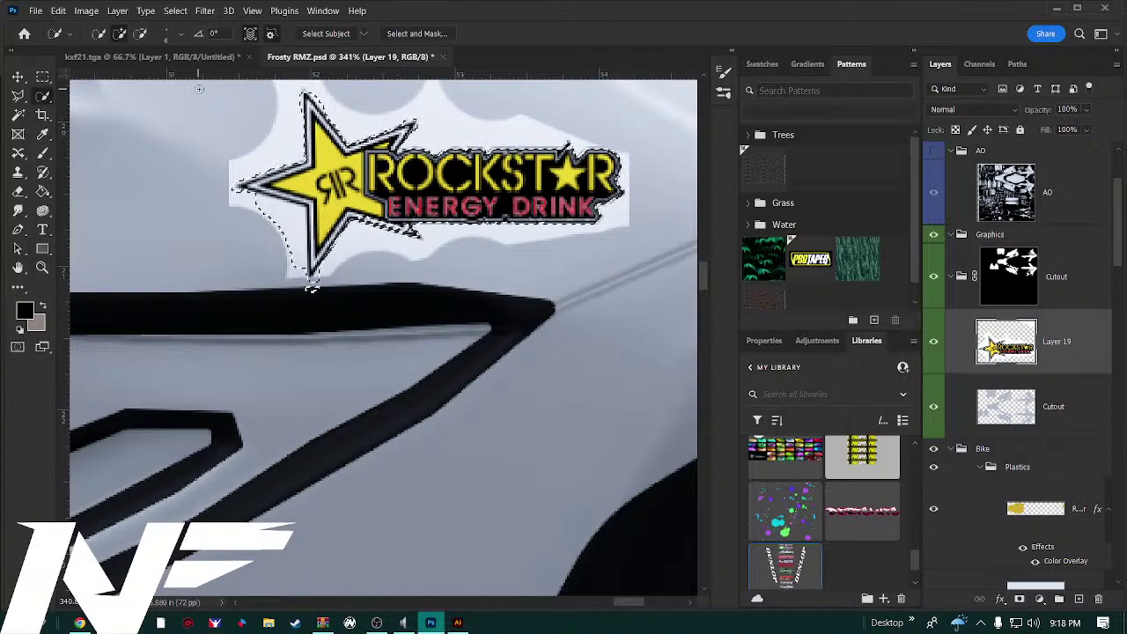
left_click(139, 33)
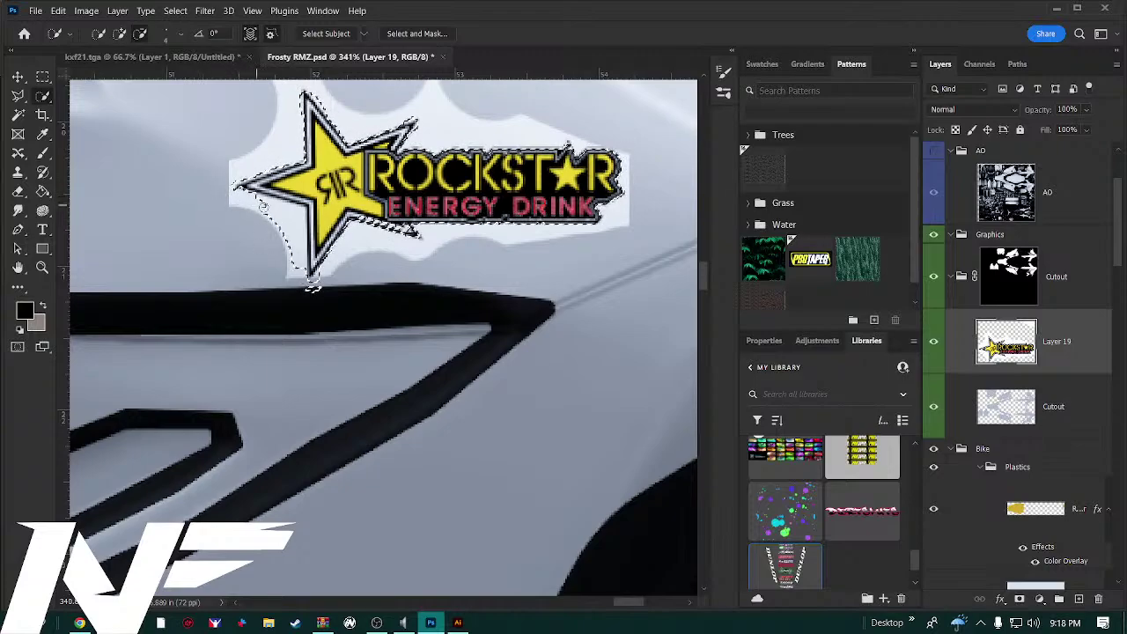
left_click(283, 211)
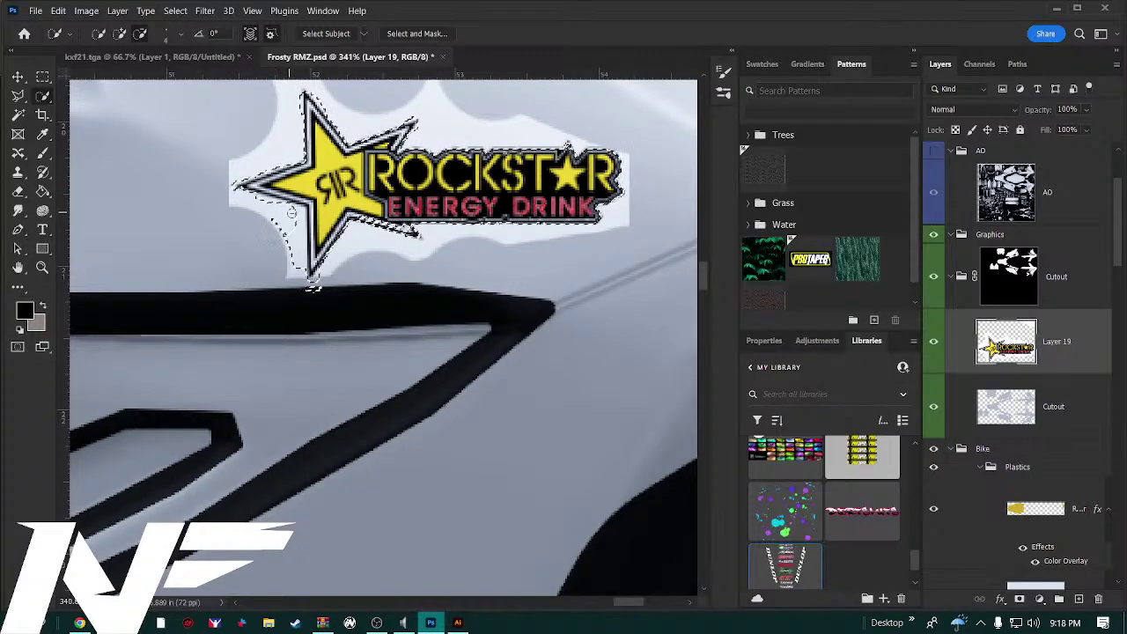
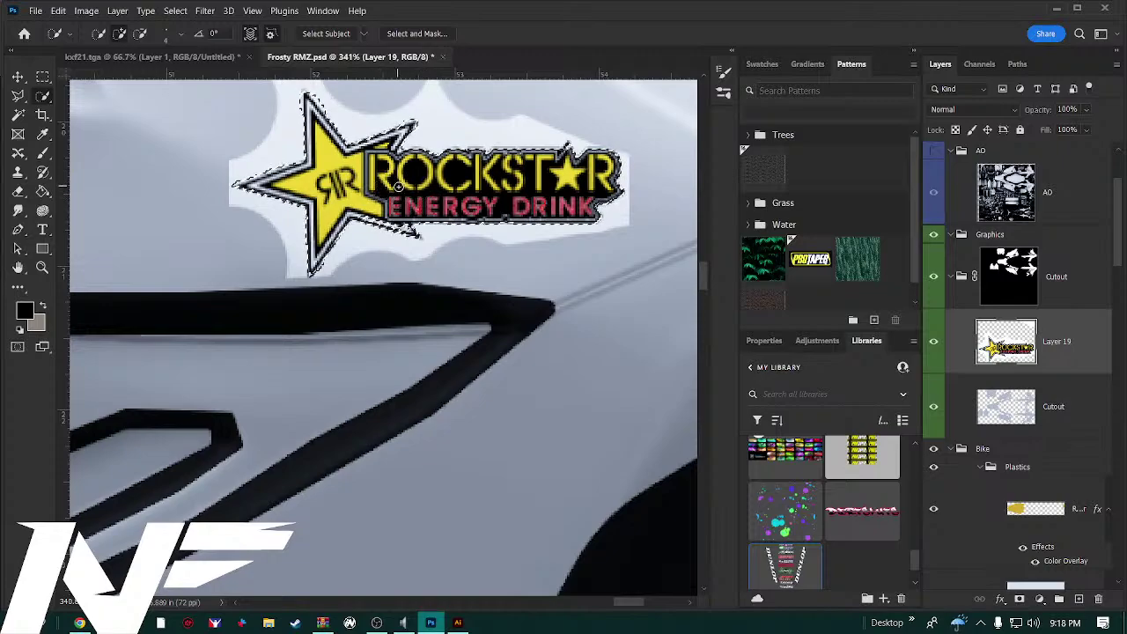
Invert the selection, erase the remaining white background around the Rockstar logo, and clear the selection
right_click(399, 191)
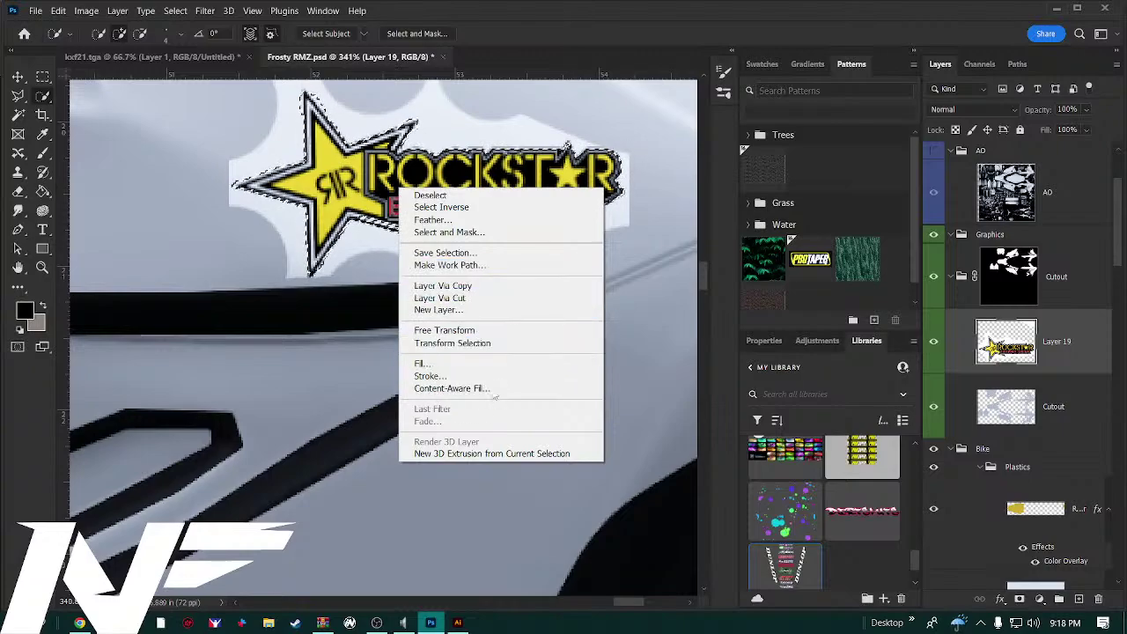
left_click(462, 207)
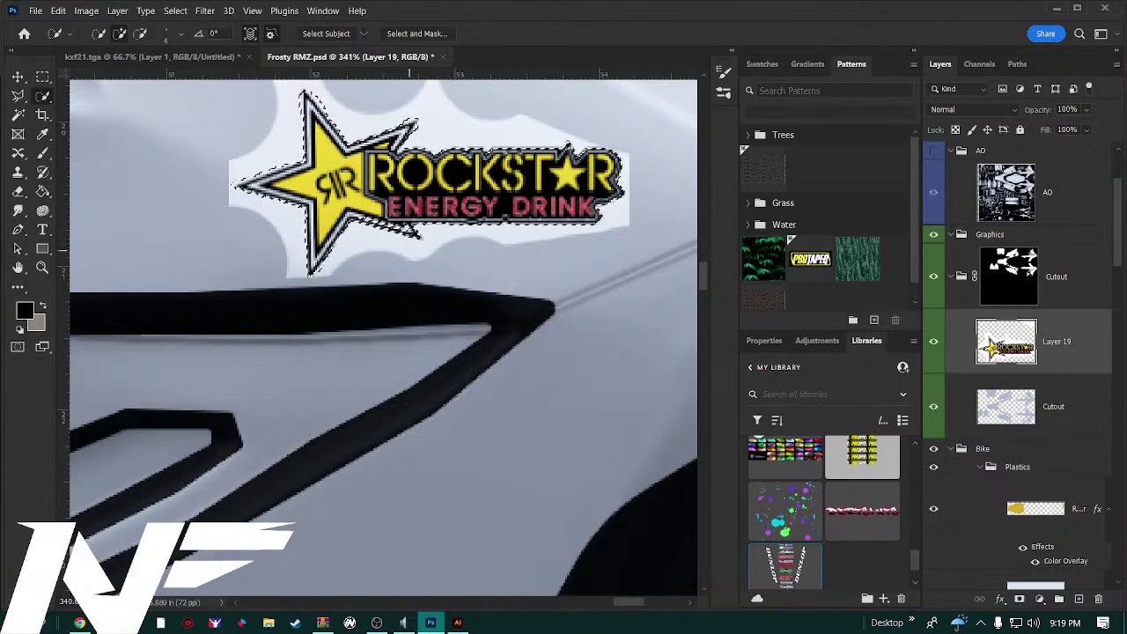
key("e")
mouse_move(569, 249)
left_mouse_down()
mouse_move(649, 234)
mouse_move(167, 259)
mouse_move(767, 214)
mouse_move(110, 225)
mouse_move(607, 132)
mouse_move(138, 126)
mouse_move(123, 84)
mouse_move(66, 92)
left_mouse_up()
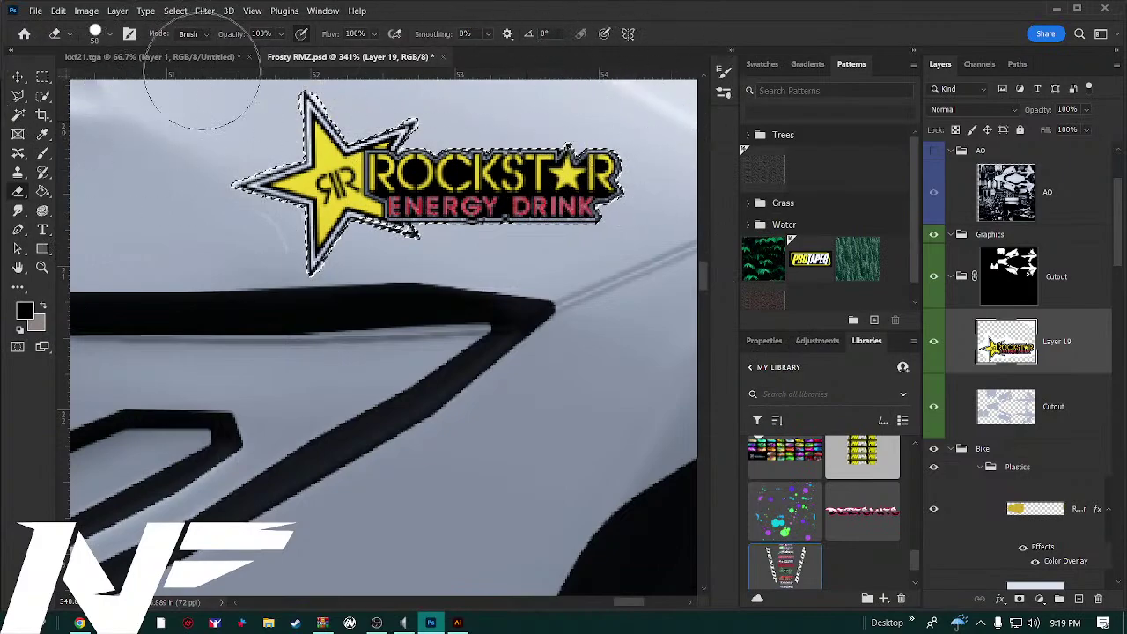
scroll(402, 313, "down", 4)
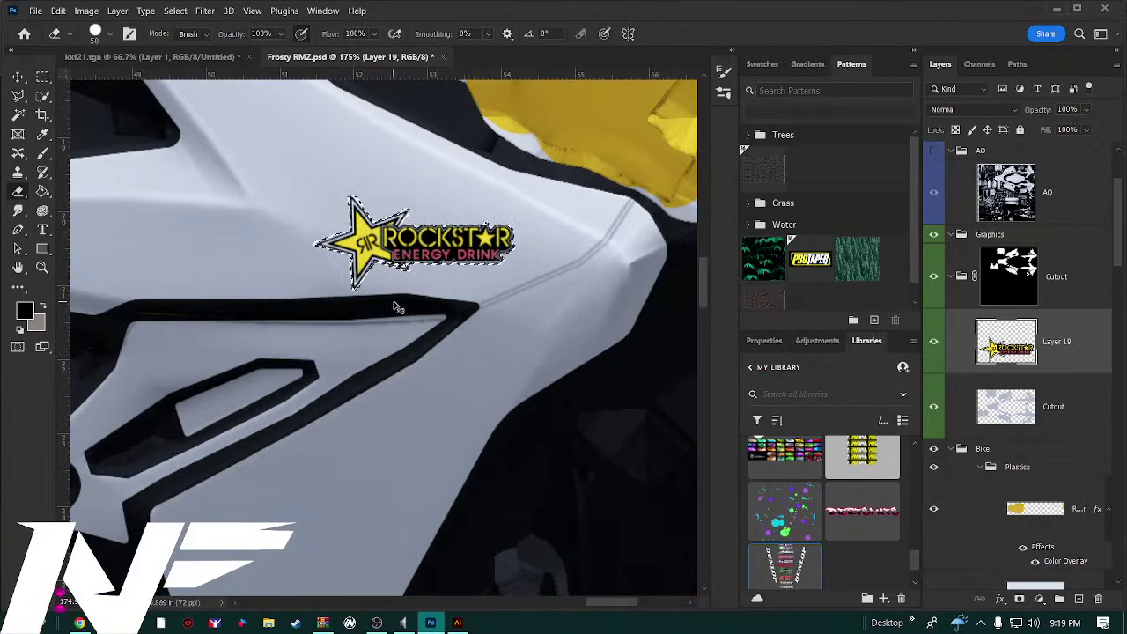
key("ctrl+d")
left_click_drag(358, 313, 320, 290)
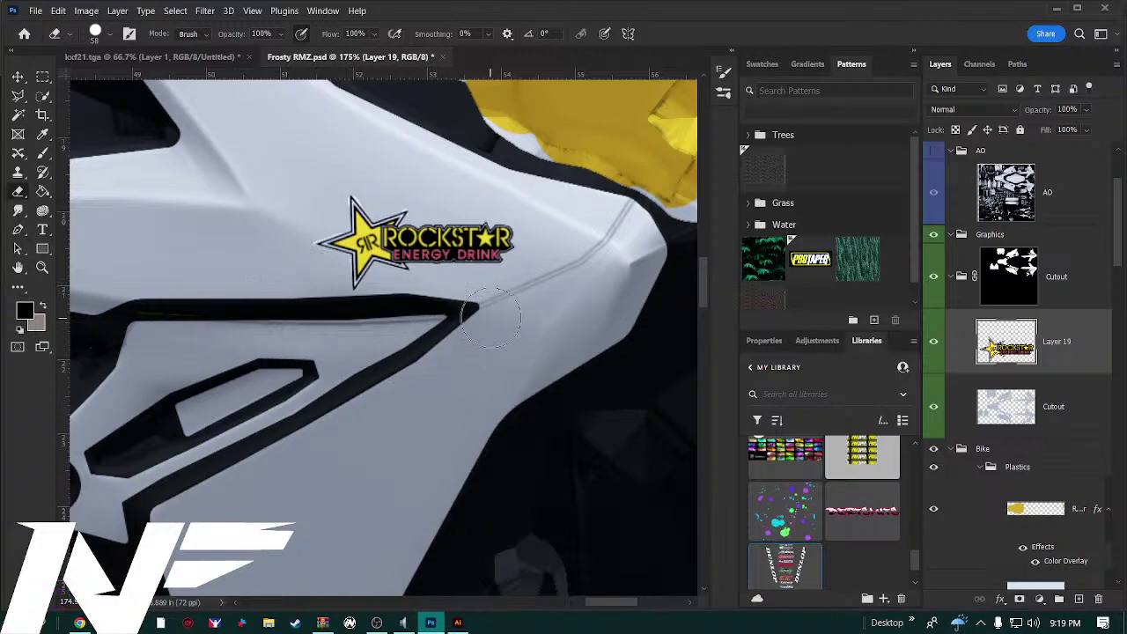
Erase the leftover white fringe around the points of the Rockstar star
scroll(444, 194, "up", 6)
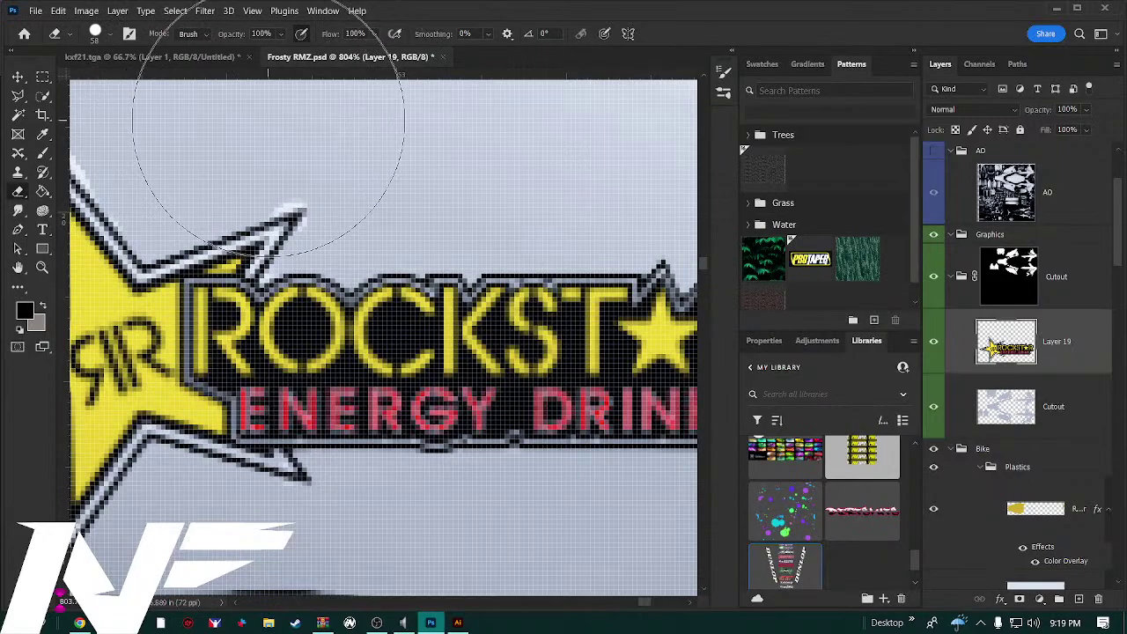
left_click_drag(301, 165, 436, 272)
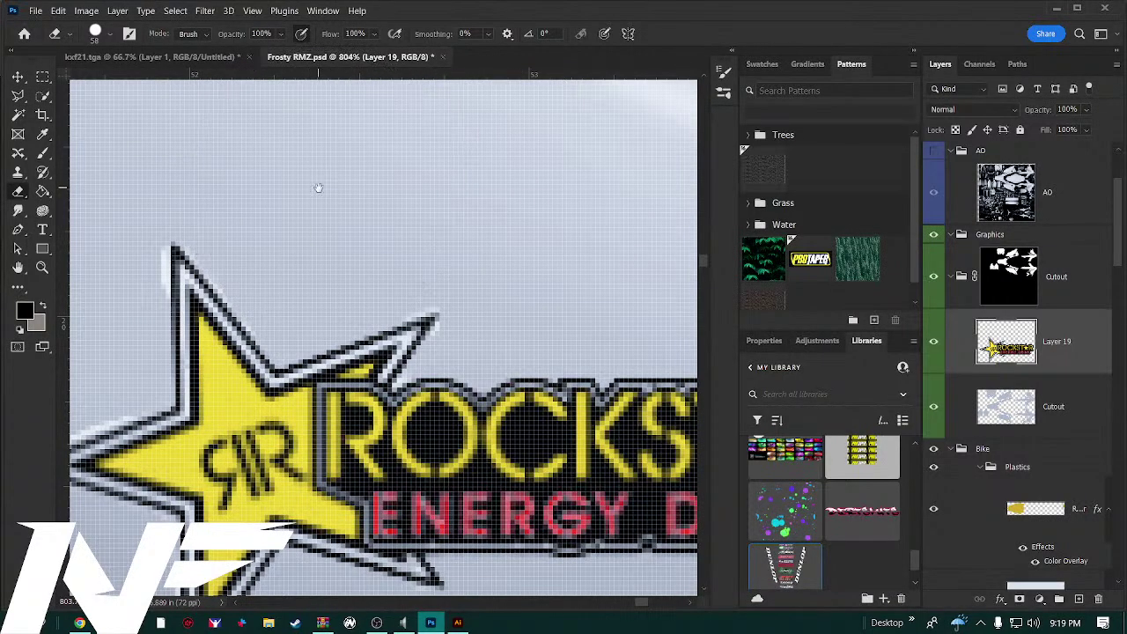
left_click_drag(317, 188, 576, 205)
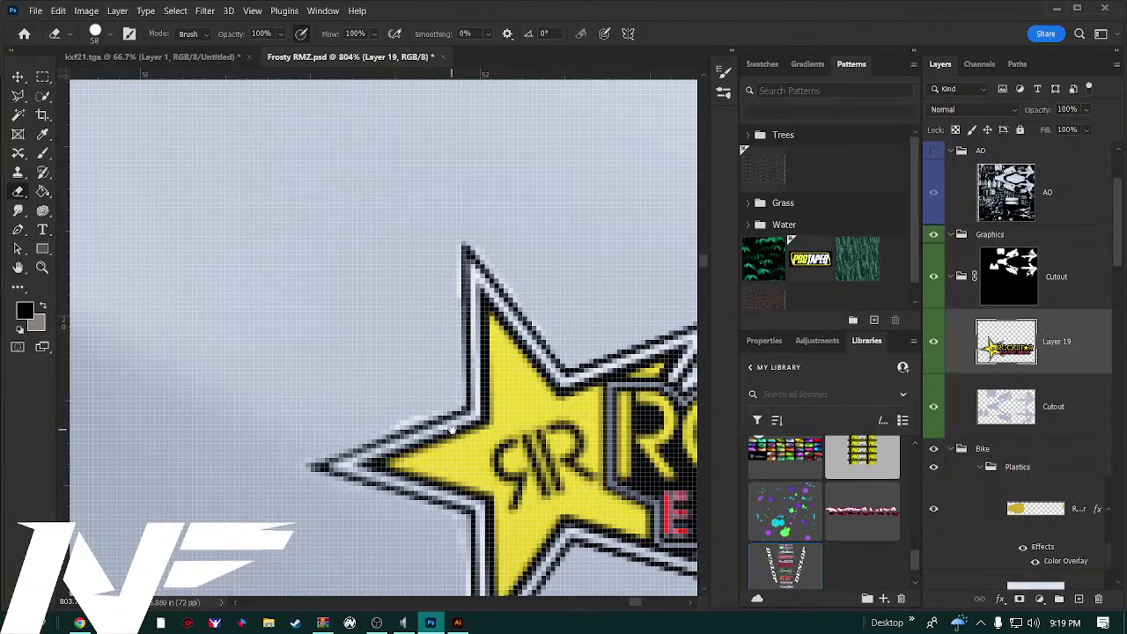
left_click_drag(290, 326, 181, 99)
scroll(339, 195, "down", 3)
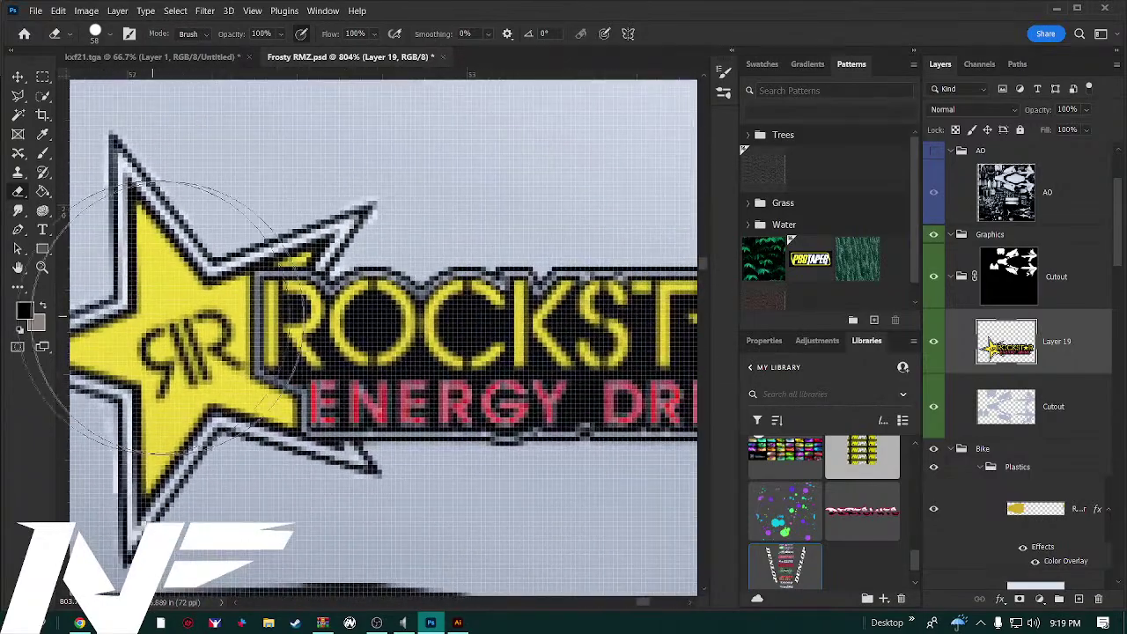
scroll(414, 352, "down", 3)
scroll(423, 323, "down", 3)
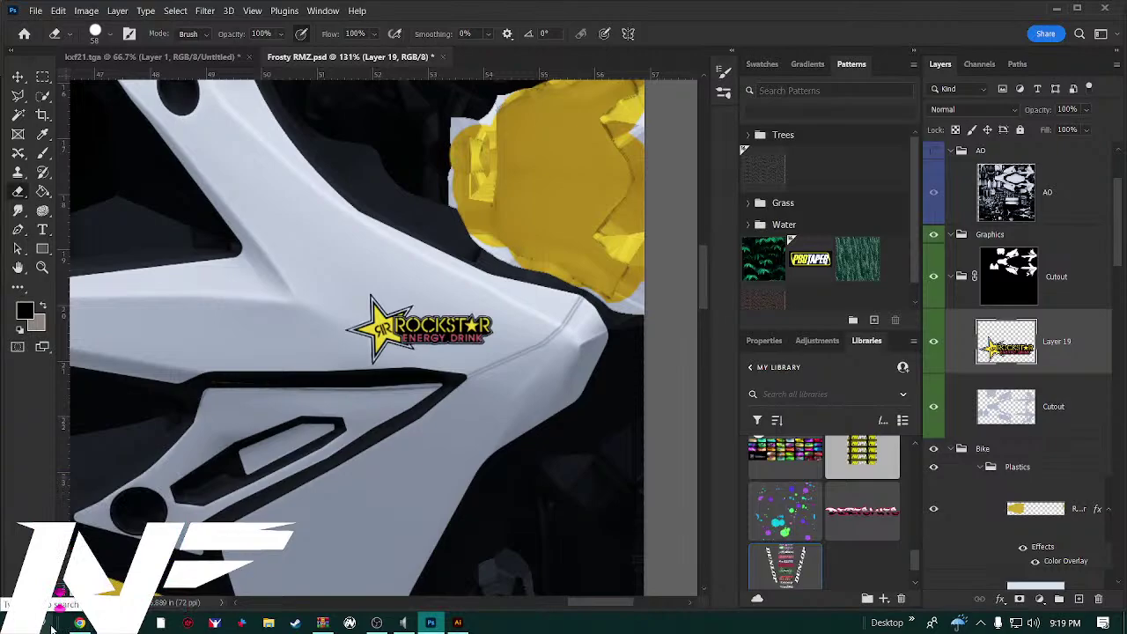
Switch to Chrome, close the Rockstar image tab, and look through the image results for a Suzuki logo
left_click(80, 622)
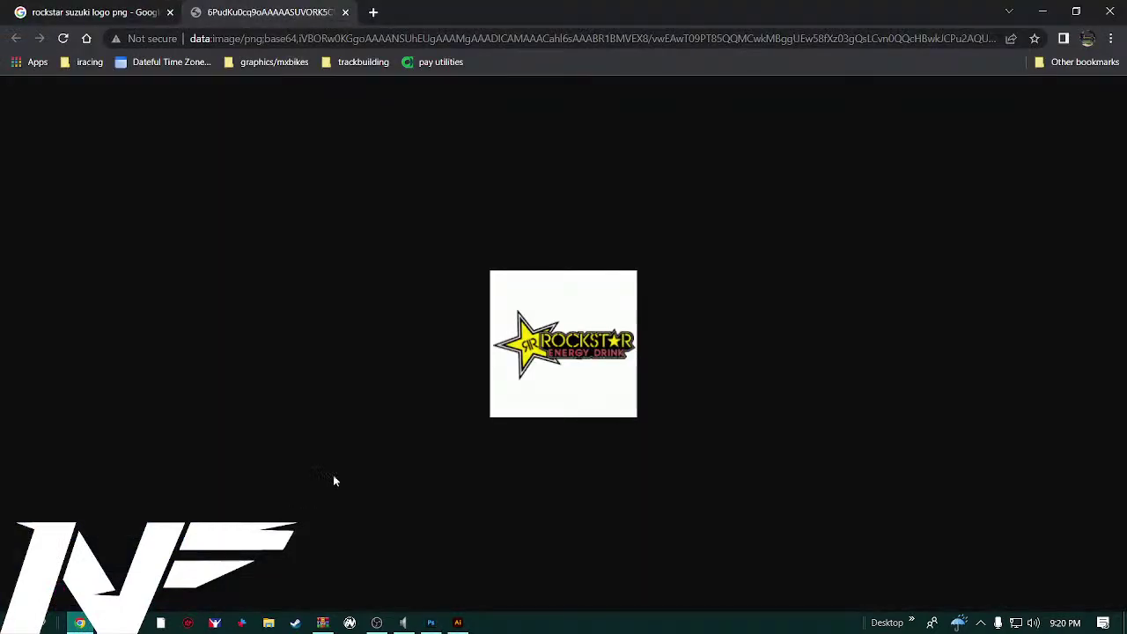
left_click(346, 13)
scroll(583, 353, "down", 3)
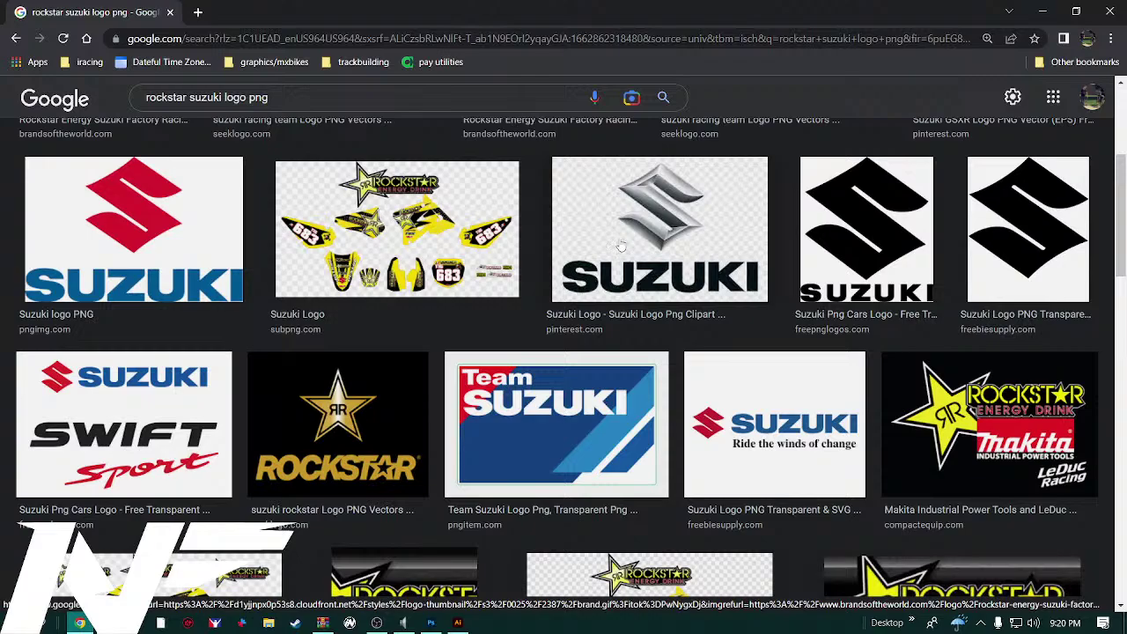
scroll(620, 246, "down", 1)
scroll(589, 273, "up", 1)
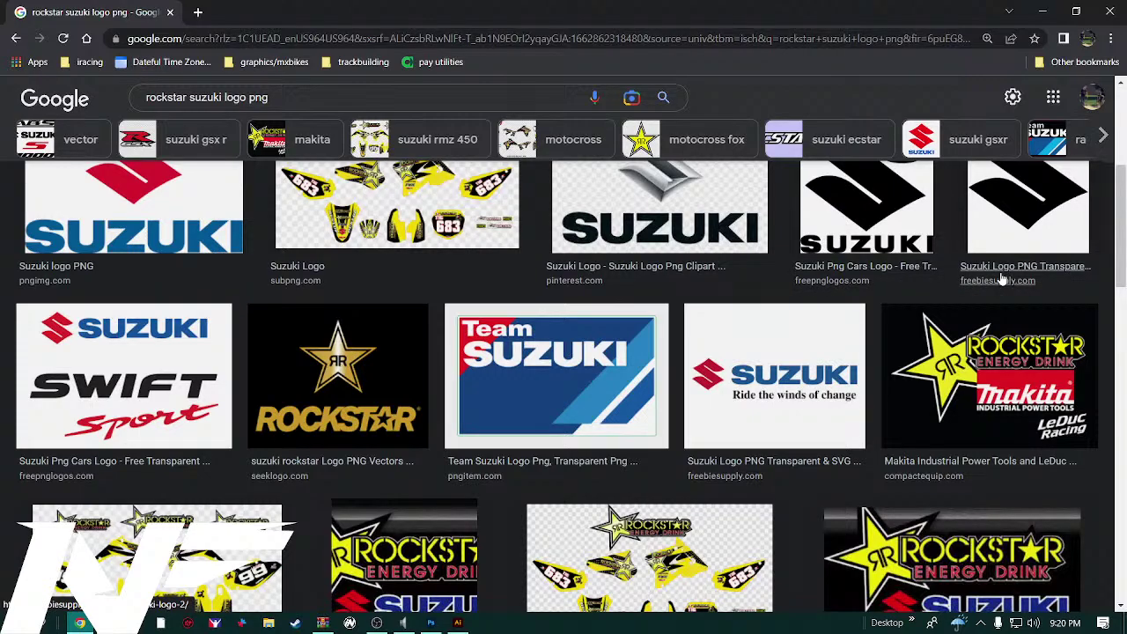
scroll(988, 275, "down", 1)
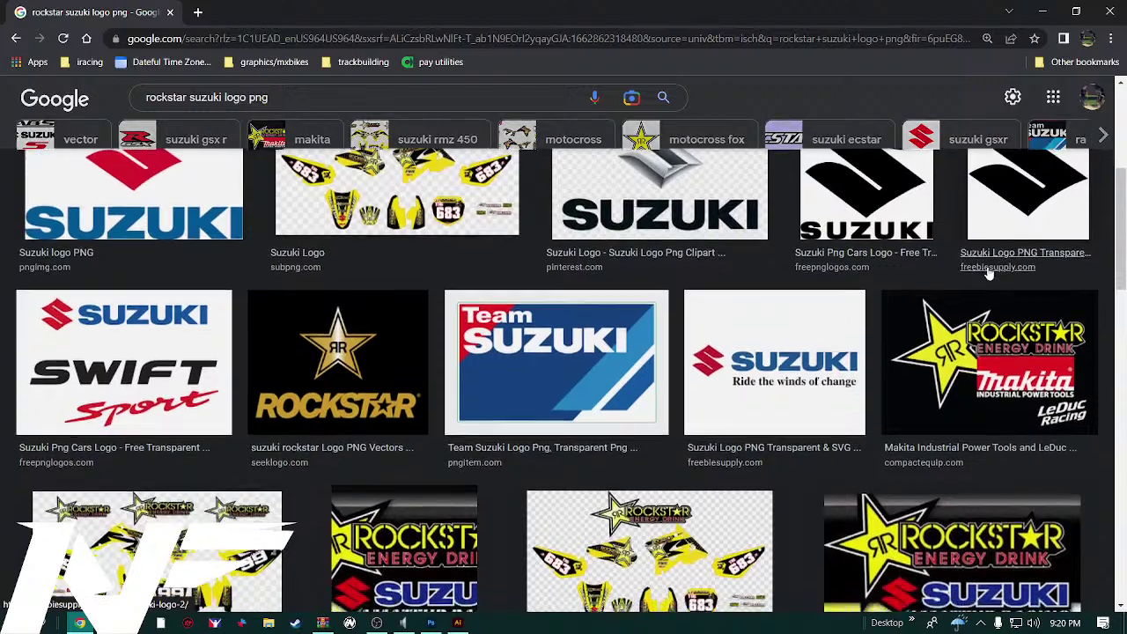
scroll(984, 275, "up", 1)
Preview the black Suzuki logo from freepnglogos.com, check its source page, close that page, and look at the related images
left_click(878, 226)
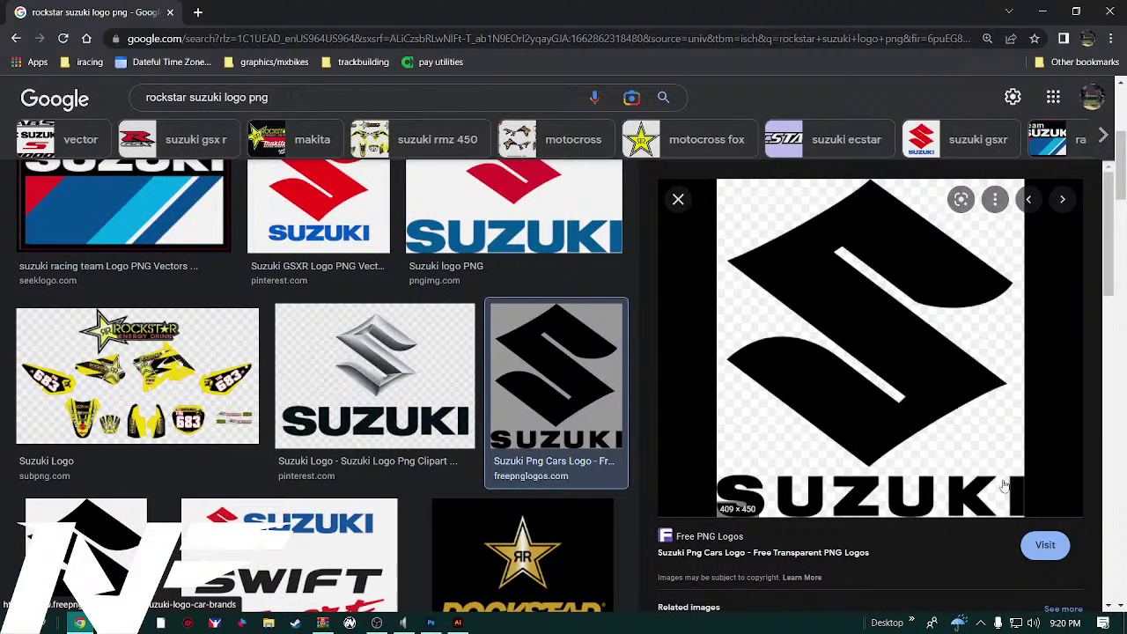
left_click(1045, 544)
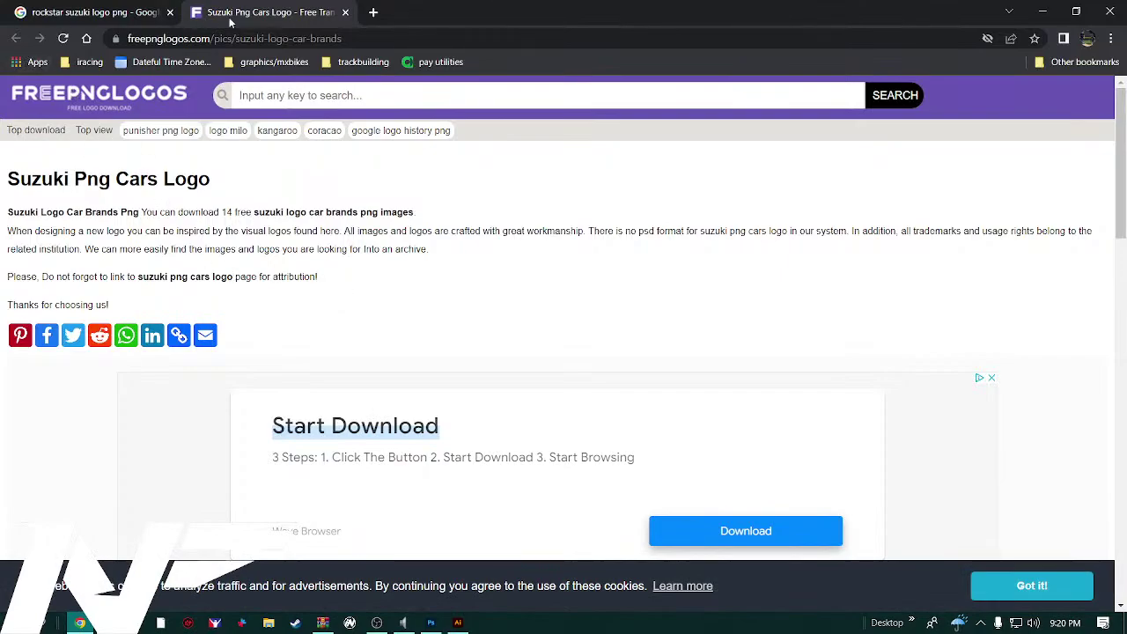
left_click(345, 13)
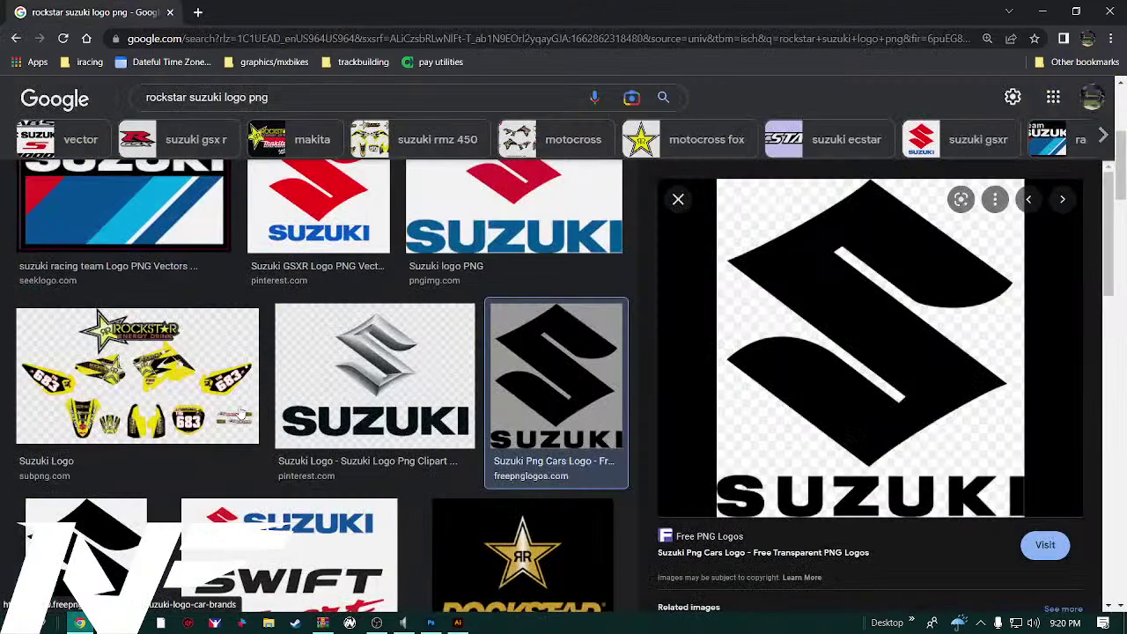
key("Page_Down")
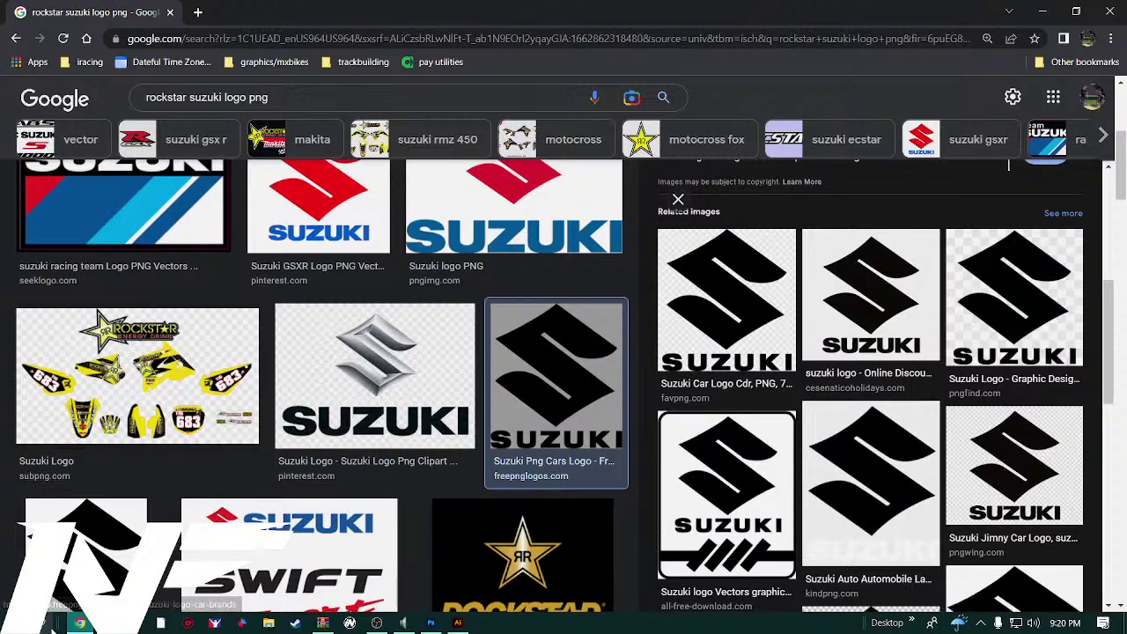
Open File Explorer and browse on the F: drive to 1Mx Bikes Painting\1GEAR-MXBIKES\1MxBikesPSDSMODELSPAINTS TGA etc
left_click(269, 623)
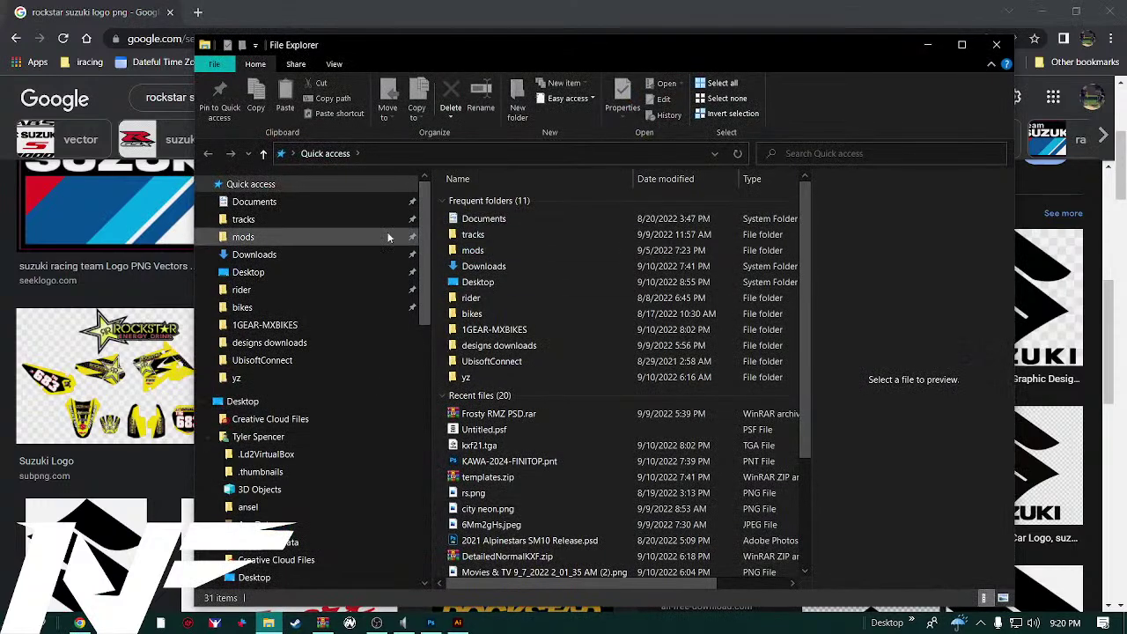
scroll(319, 343, "down", 3)
scroll(319, 364, "down", 9)
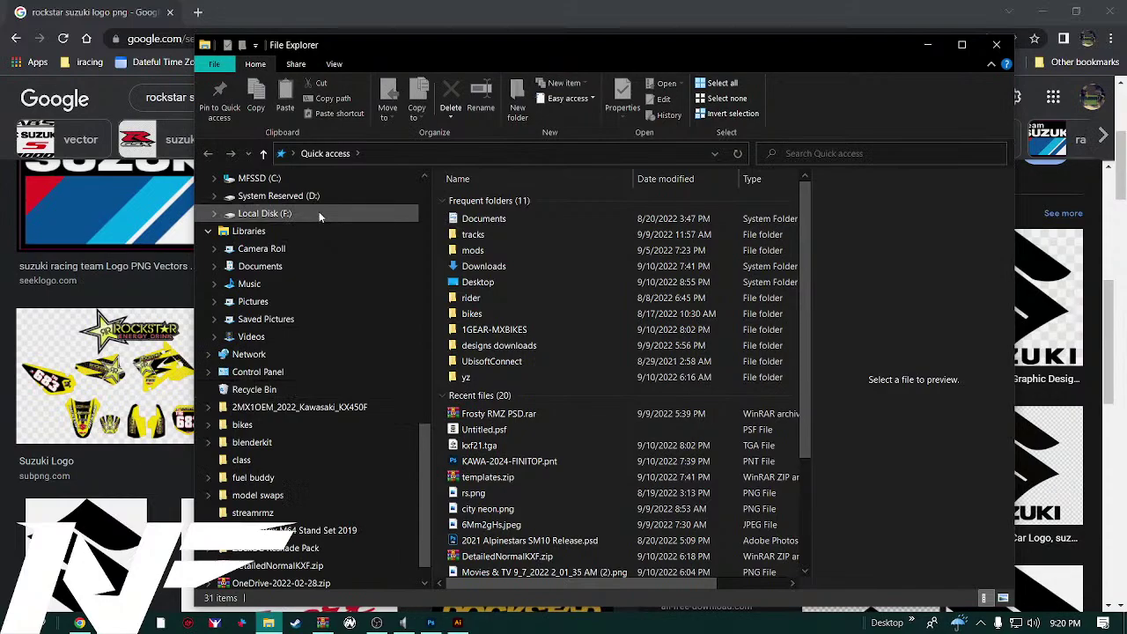
left_click(320, 216)
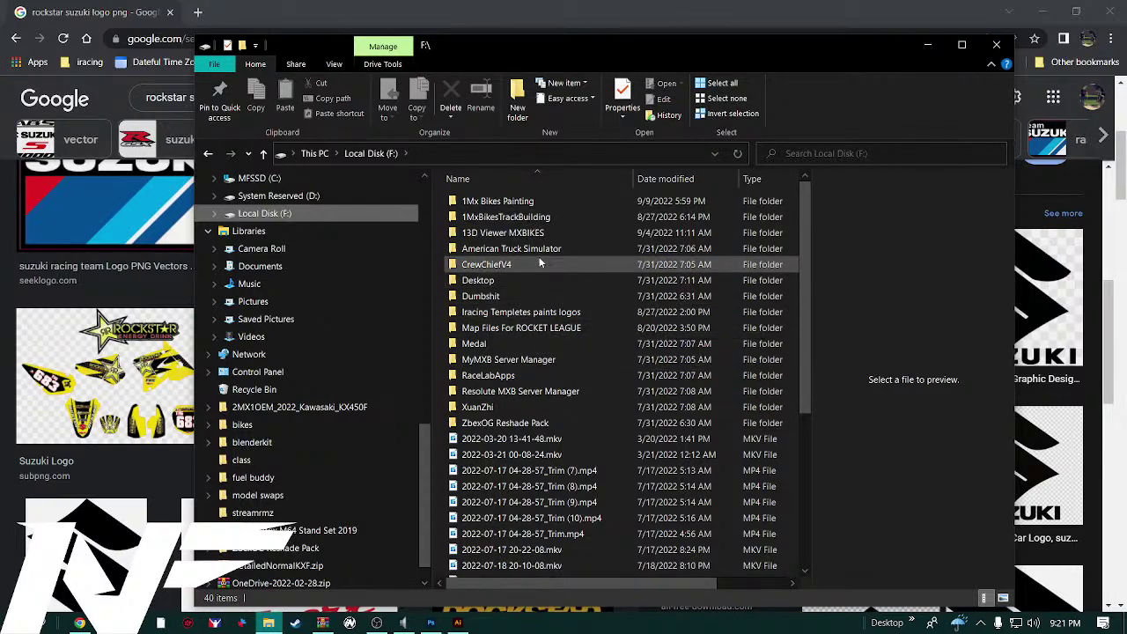
double_click(519, 204)
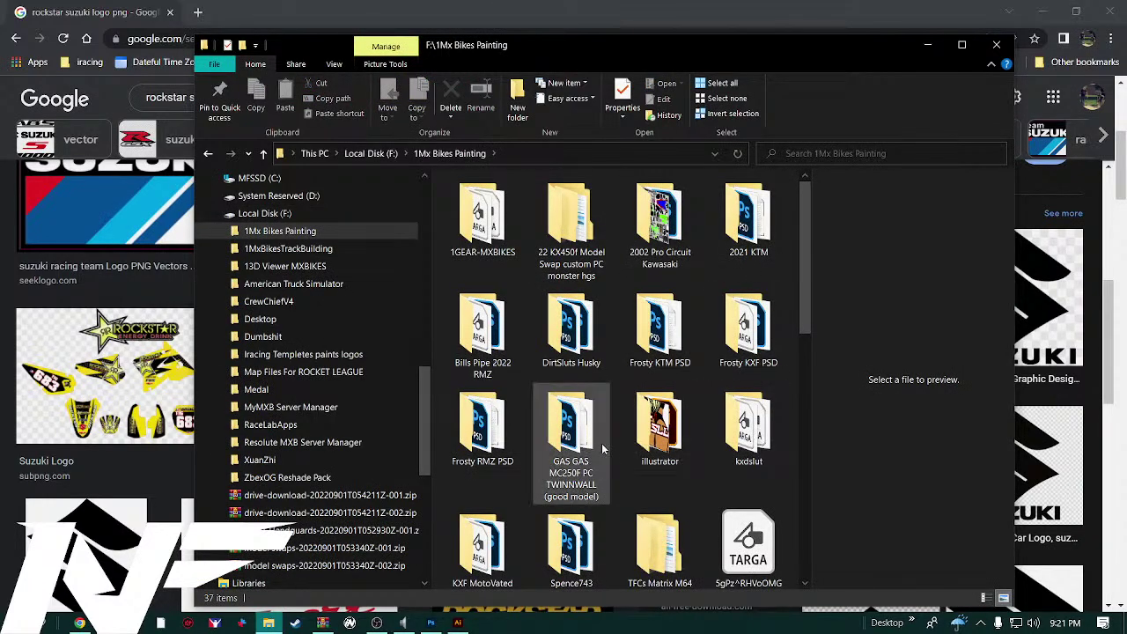
double_click(506, 257)
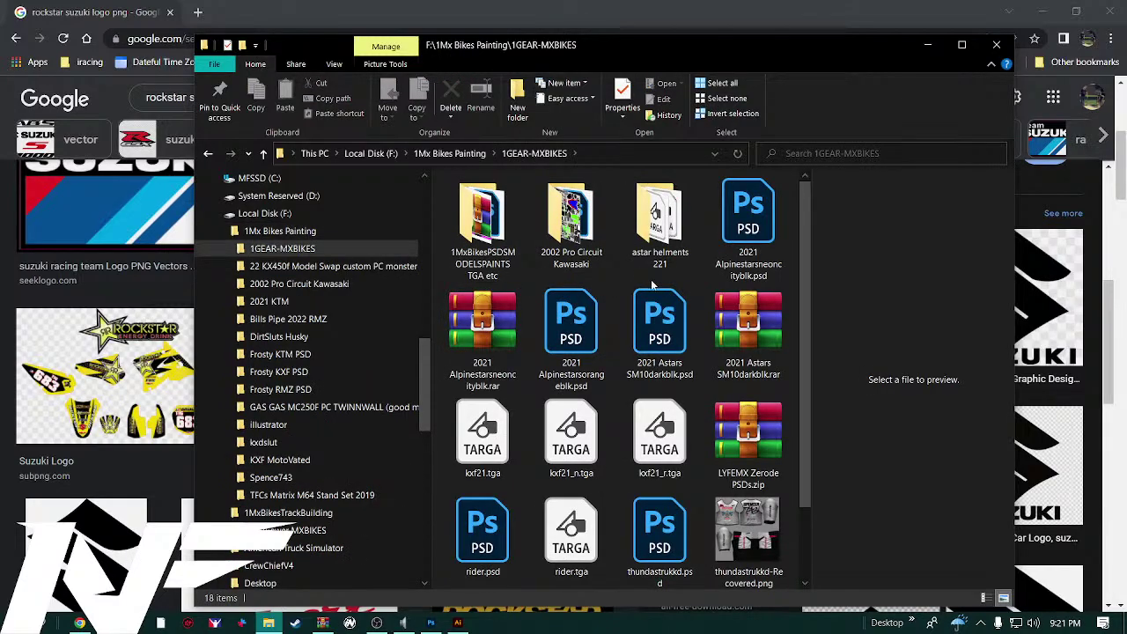
double_click(504, 264)
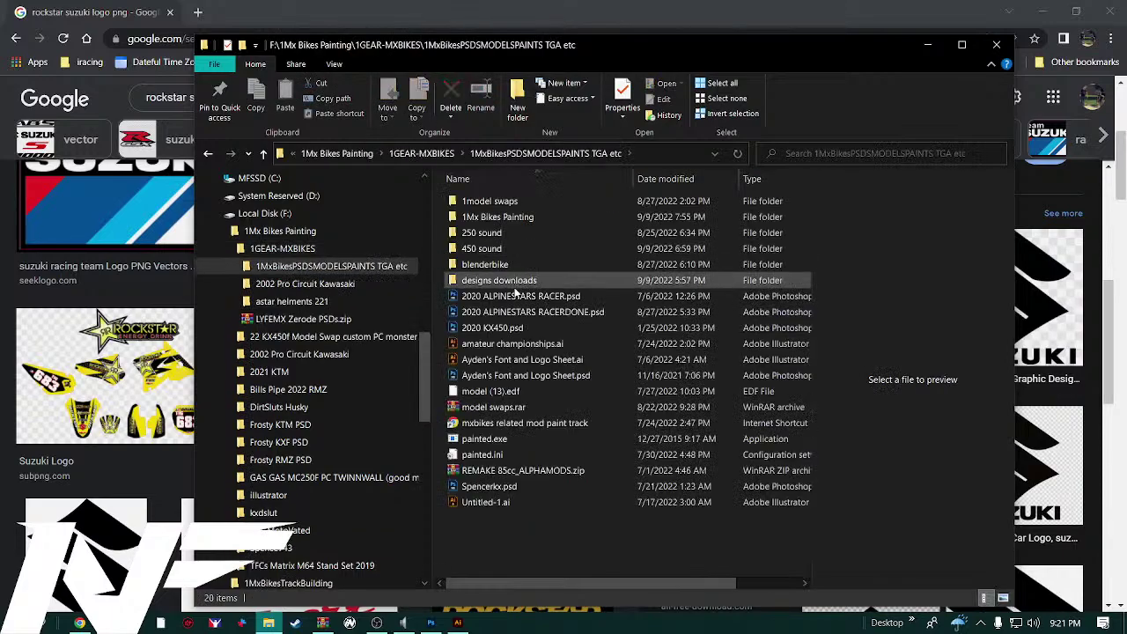
Look through the images in the designs downloads folder and return to its parent folder
double_click(504, 281)
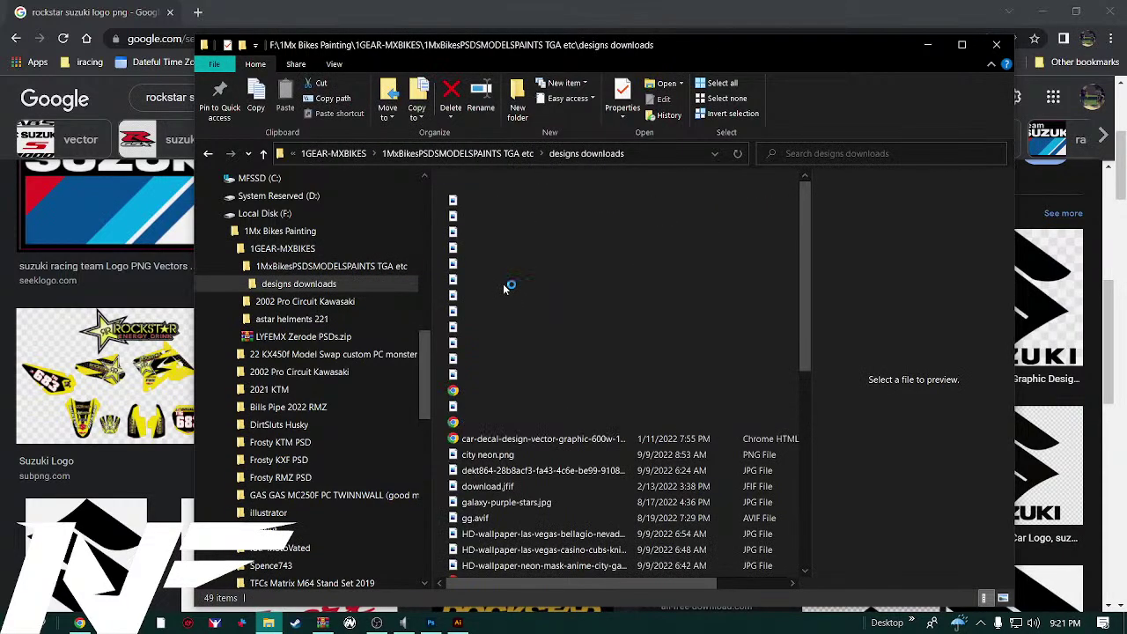
scroll(499, 307, "down", 10)
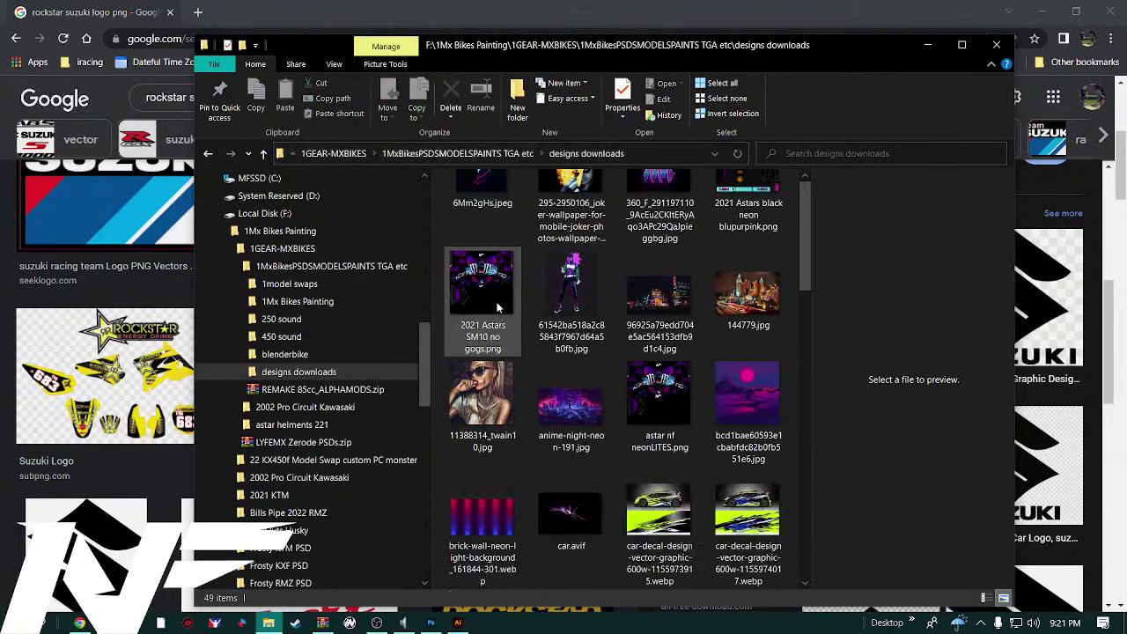
scroll(516, 319, "down", 4)
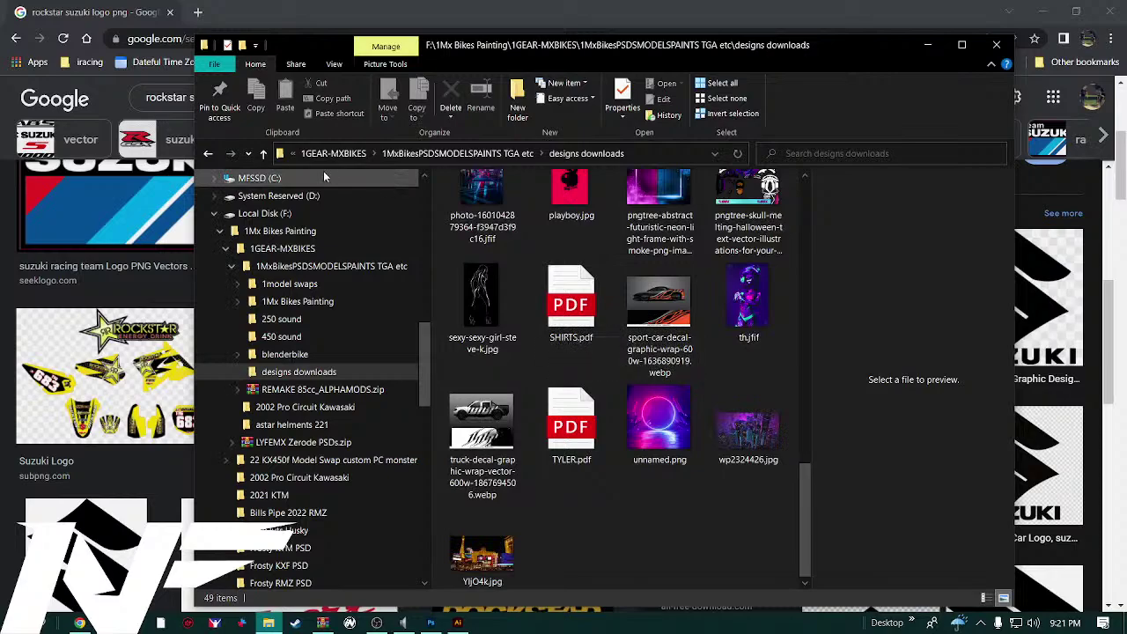
key("alt+Up")
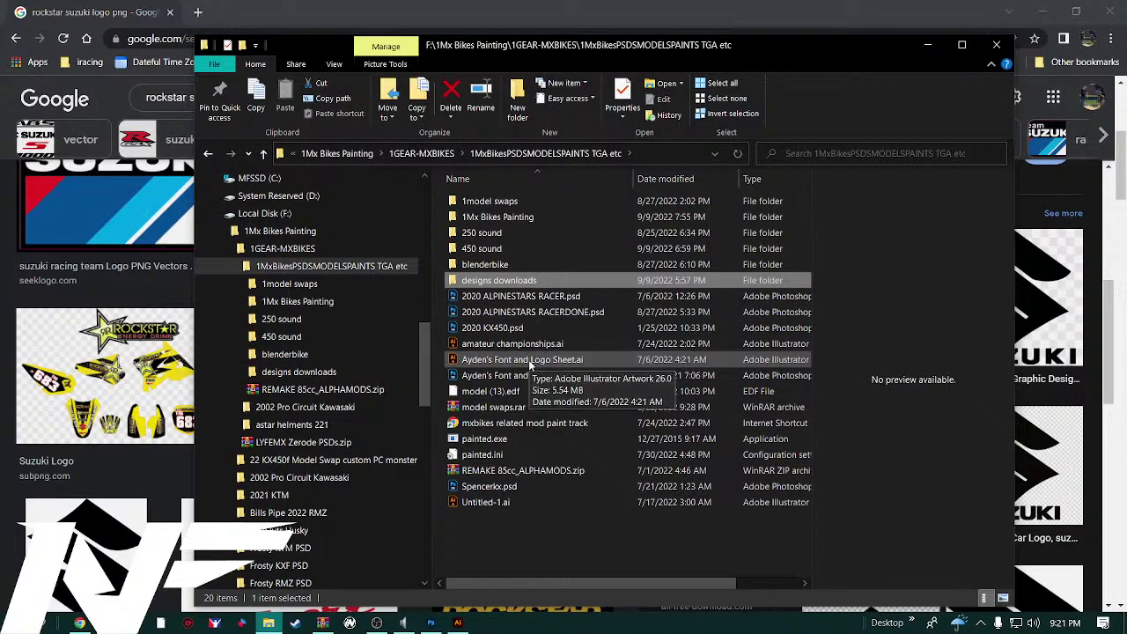
Try to open the Illustrator version of the font and logo sheet, assigning the current working space sRGB IEC61966-2.1
double_click(531, 361)
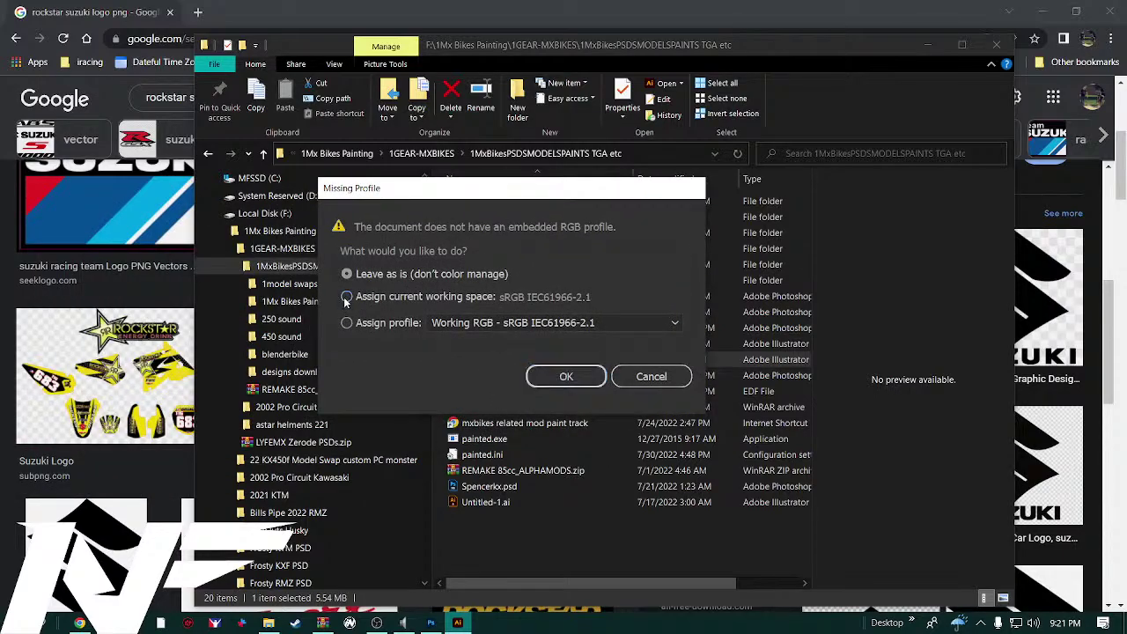
left_click(347, 297)
left_click(566, 377)
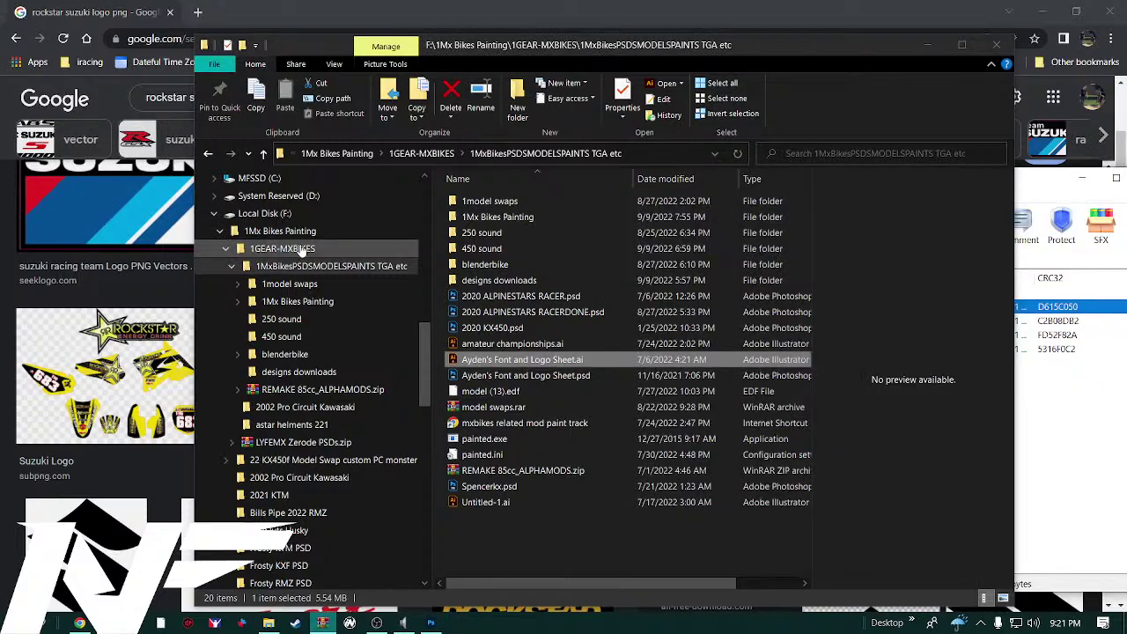
Open the PSD version of the font and logo sheet in Photoshop, converting its colors to the working space
left_click(533, 378)
double_click(532, 377)
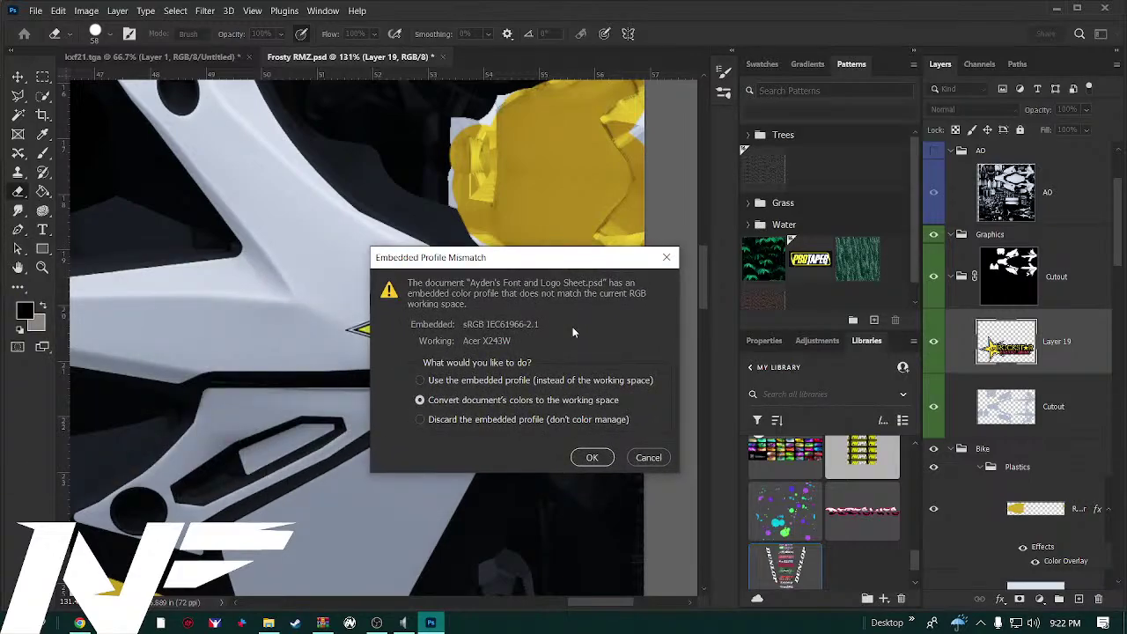
left_click(590, 458)
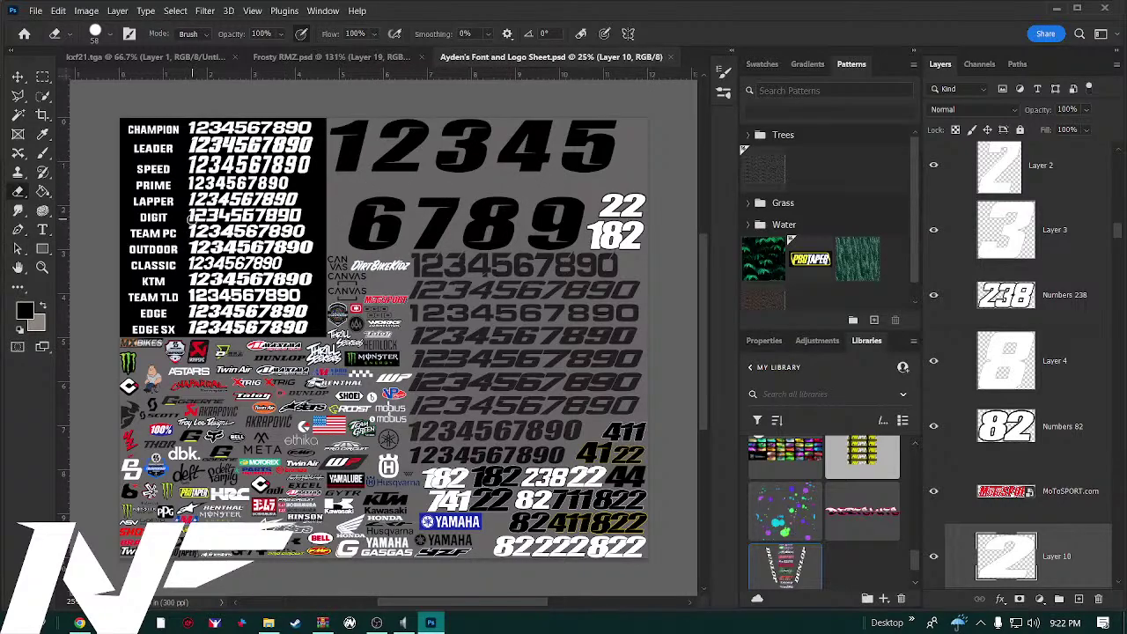
Select the larger white Thrill Seekers logo beside the Monster Energy logo on the sheet with the Move tool
scroll(310, 324, "up", 2)
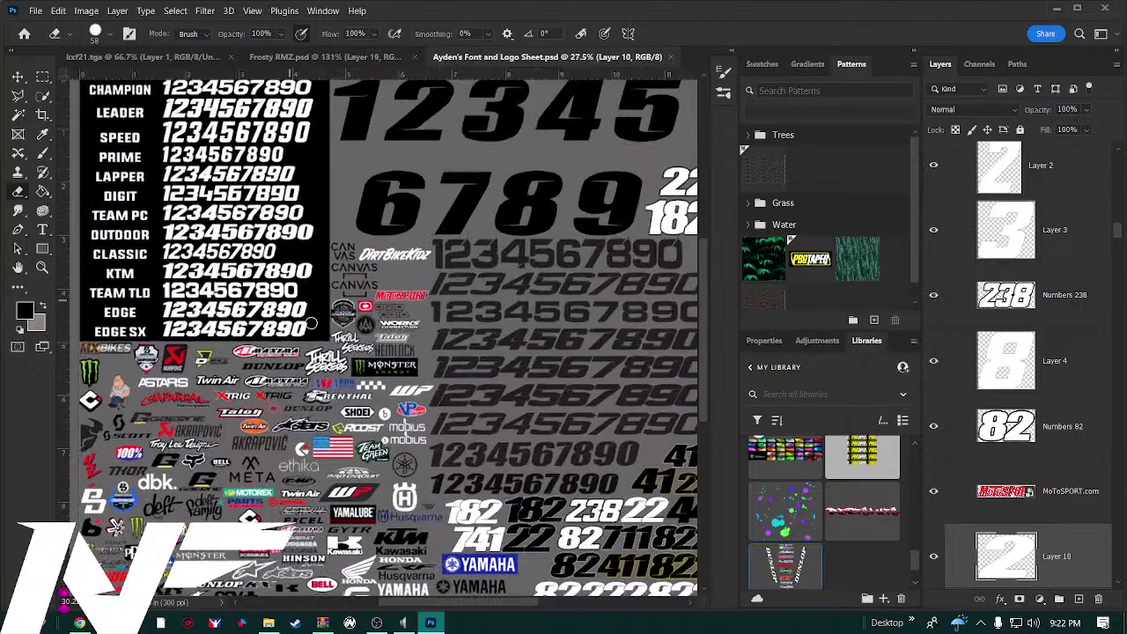
scroll(314, 343, "up", 2)
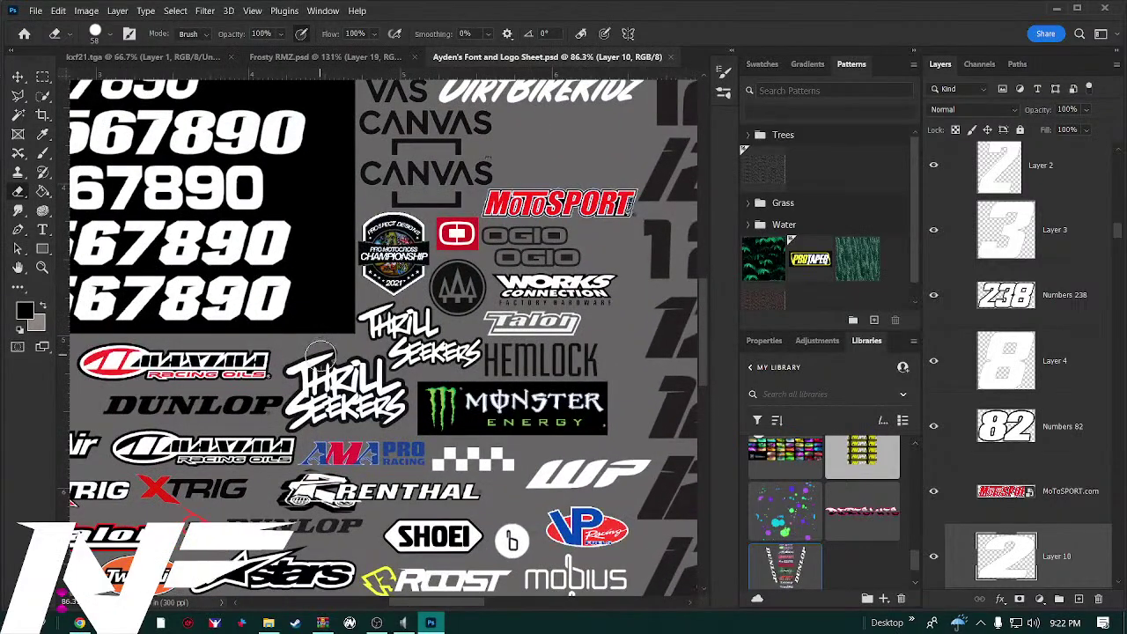
left_click_drag(322, 392, 392, 333)
key("v")
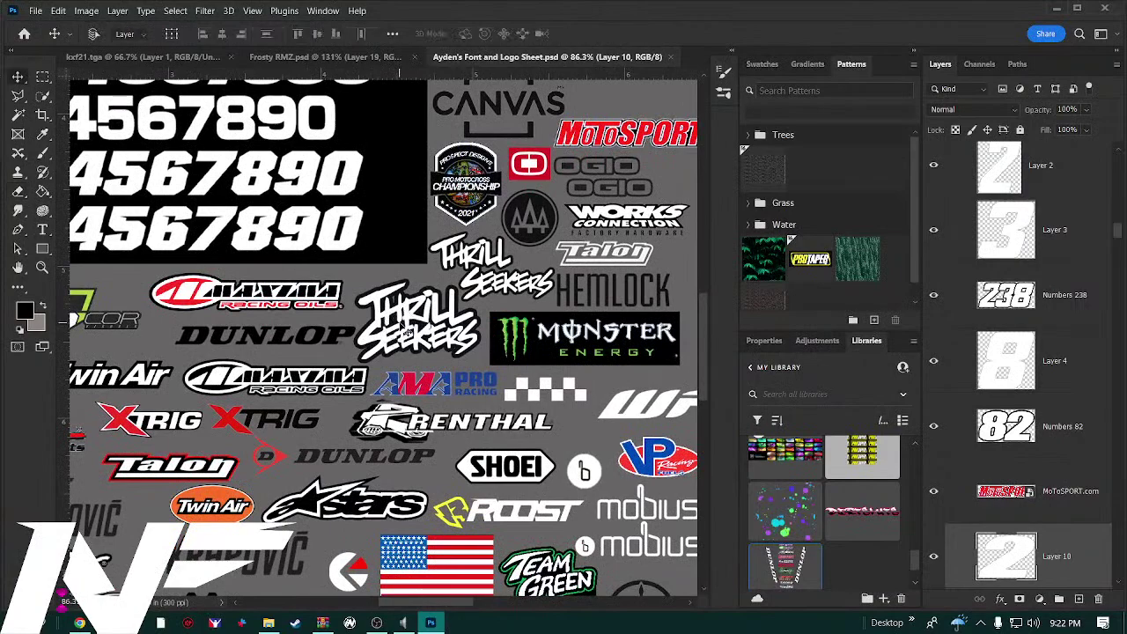
left_click(410, 326, "ctrl")
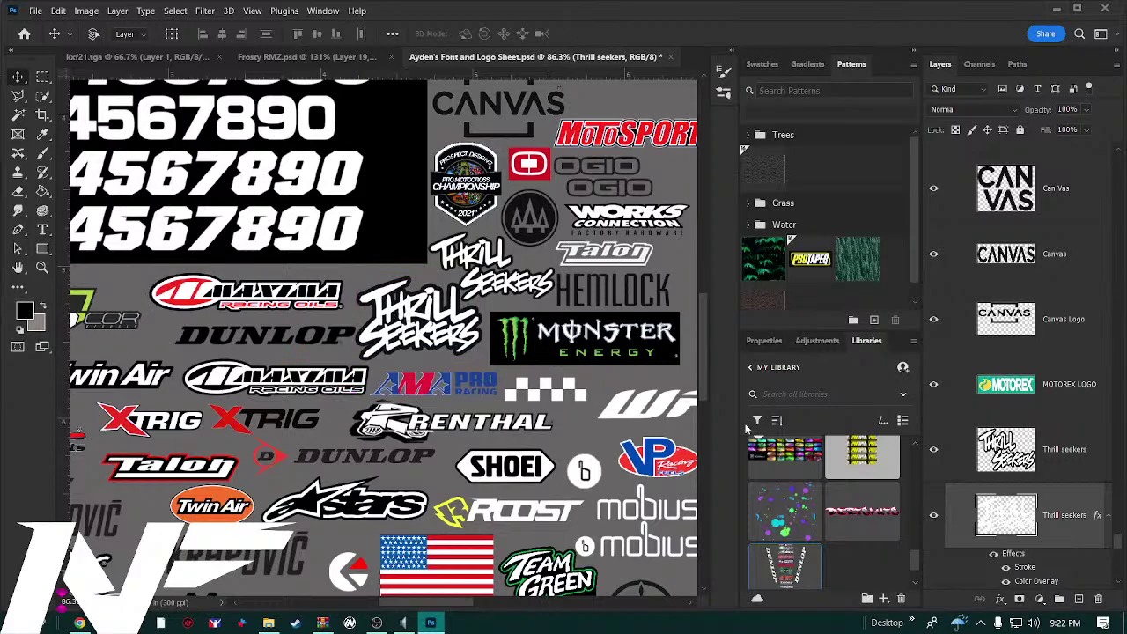
Hide and show the selected Thrill seekers layer to check which logo it holds
left_click(933, 519)
left_click(934, 519)
left_click(933, 519)
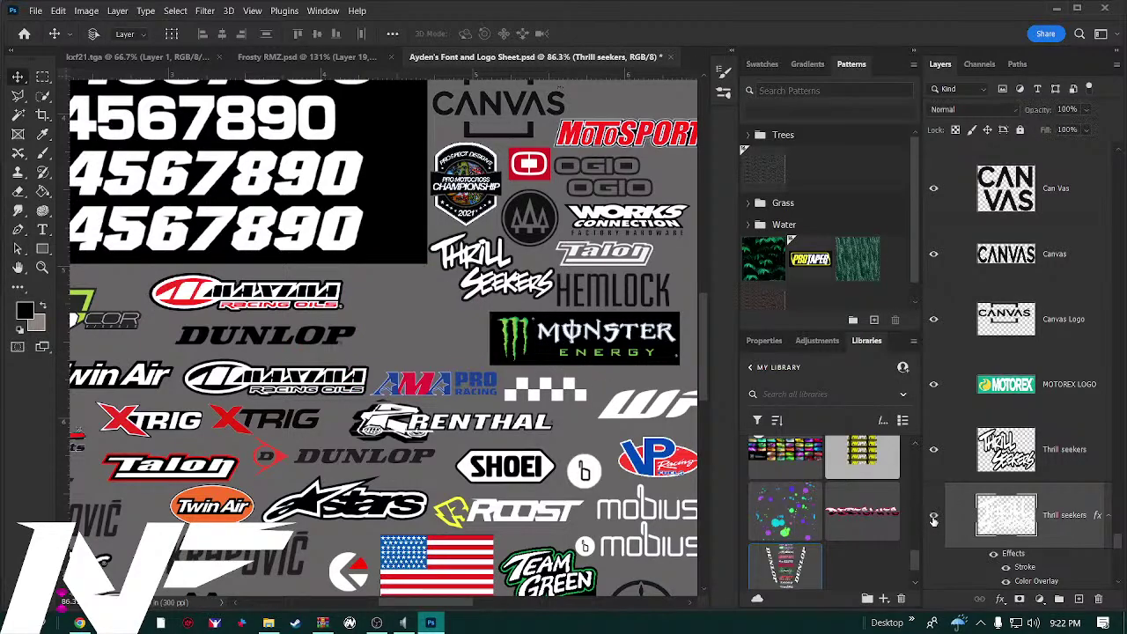
left_click(933, 520)
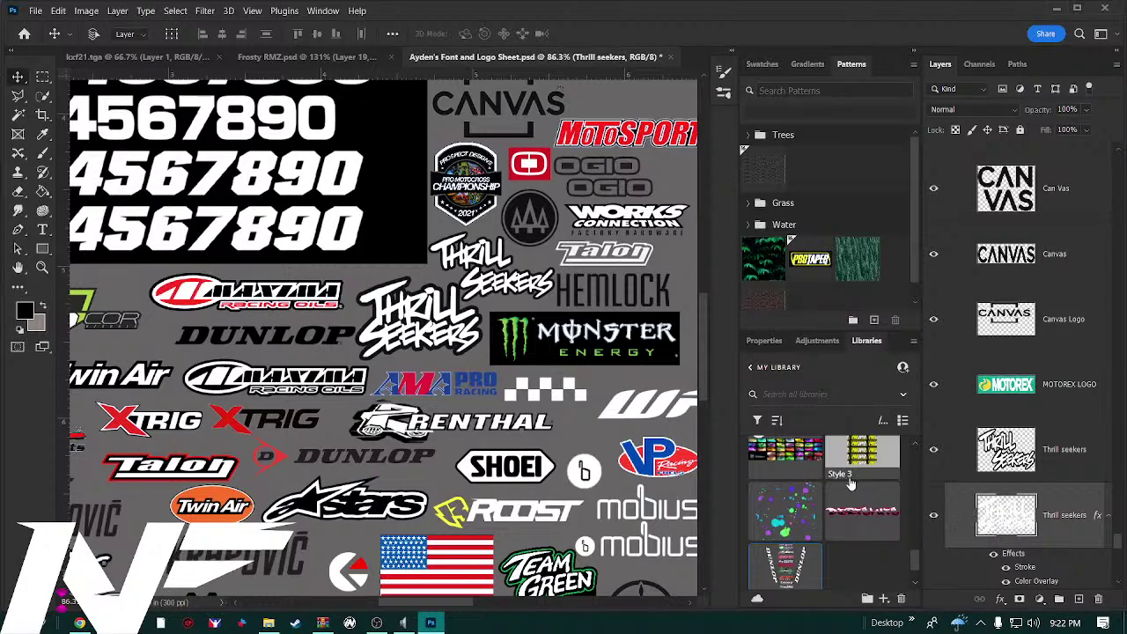
Load the outline of the stroked Thrill seekers layer as a selection and briefly show the hidden OIP (2) layer
left_click(1021, 522, "ctrl")
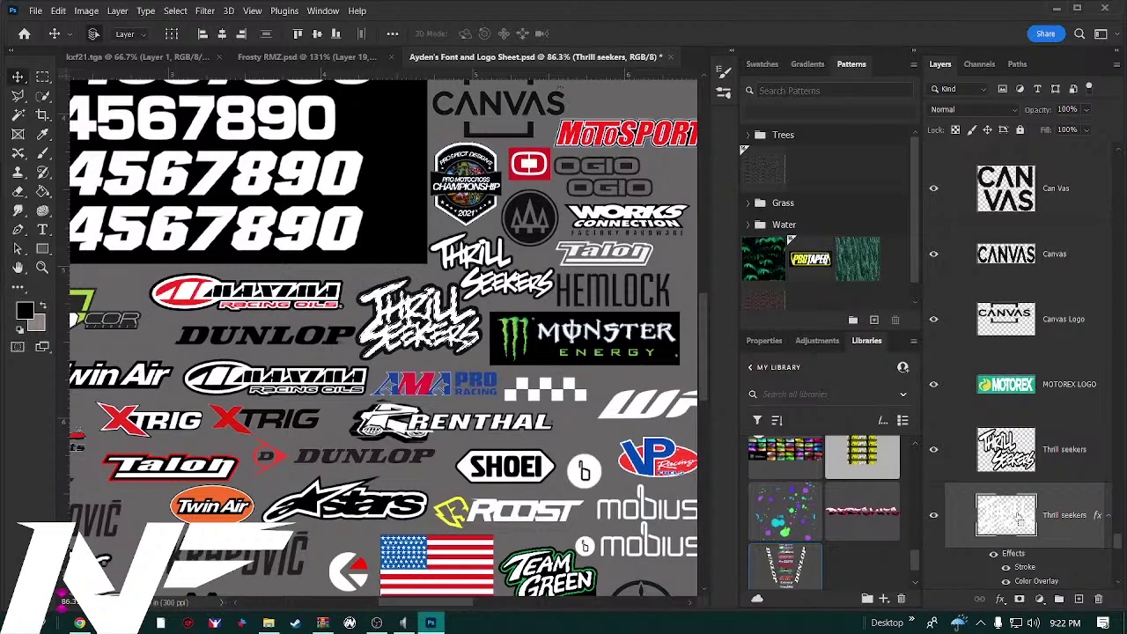
scroll(1017, 518, "down", 1)
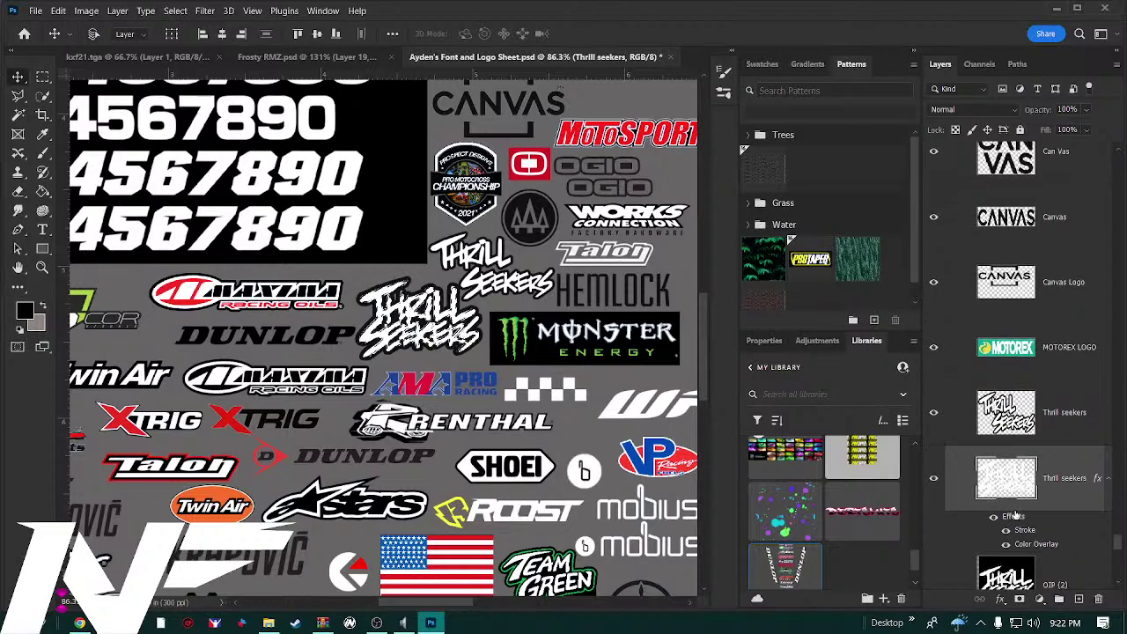
scroll(1015, 517, "down", 3)
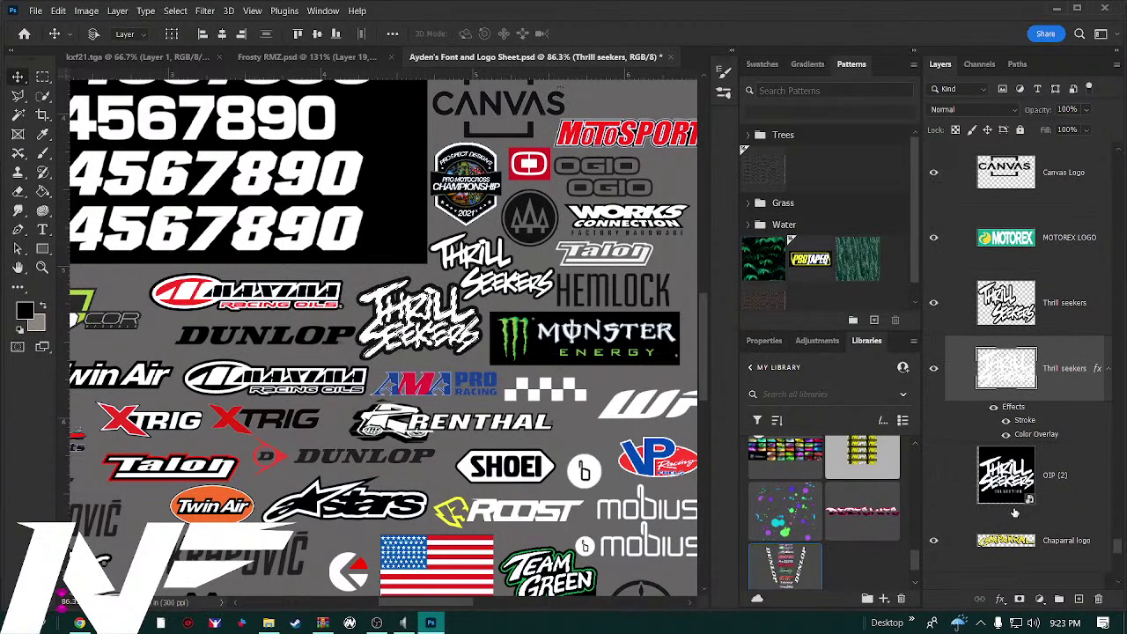
scroll(1015, 514, "down", 1)
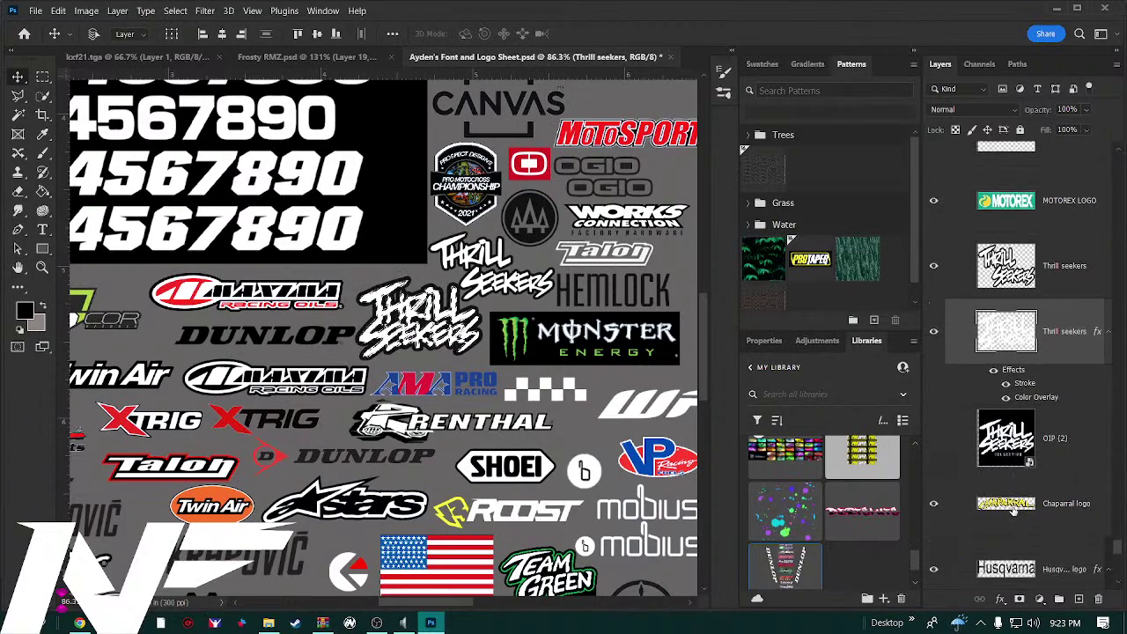
left_click(935, 440)
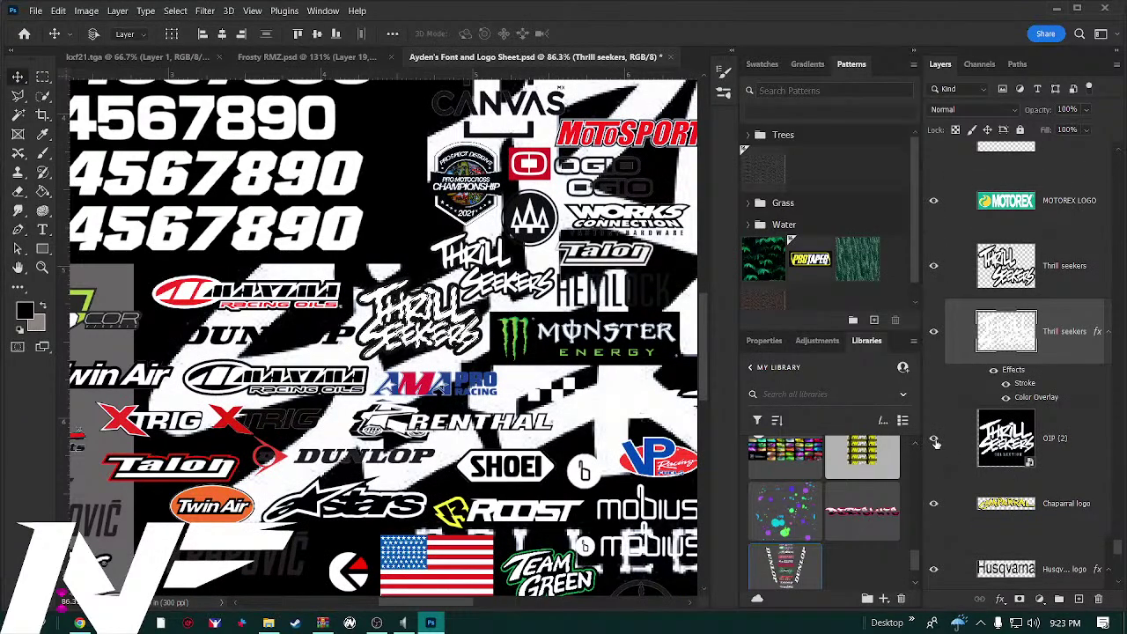
left_click(935, 440)
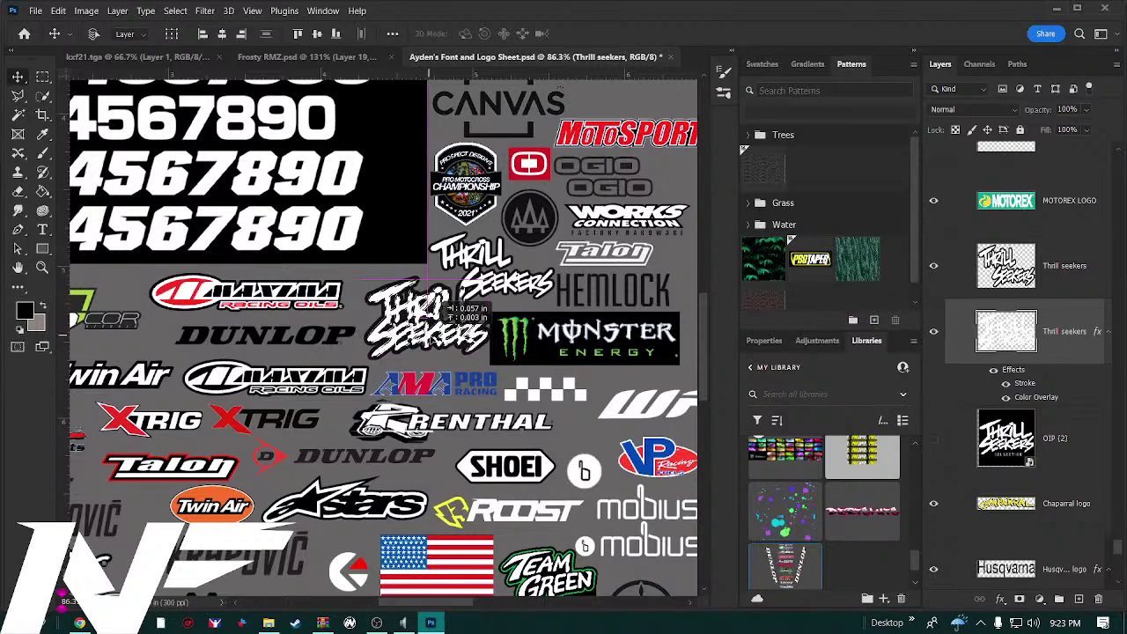
Try to carry the selected Thrill Seekers logo from the sheet directly over to the Frosty RMZ.psd document
left_click_drag(434, 310, 312, 55)
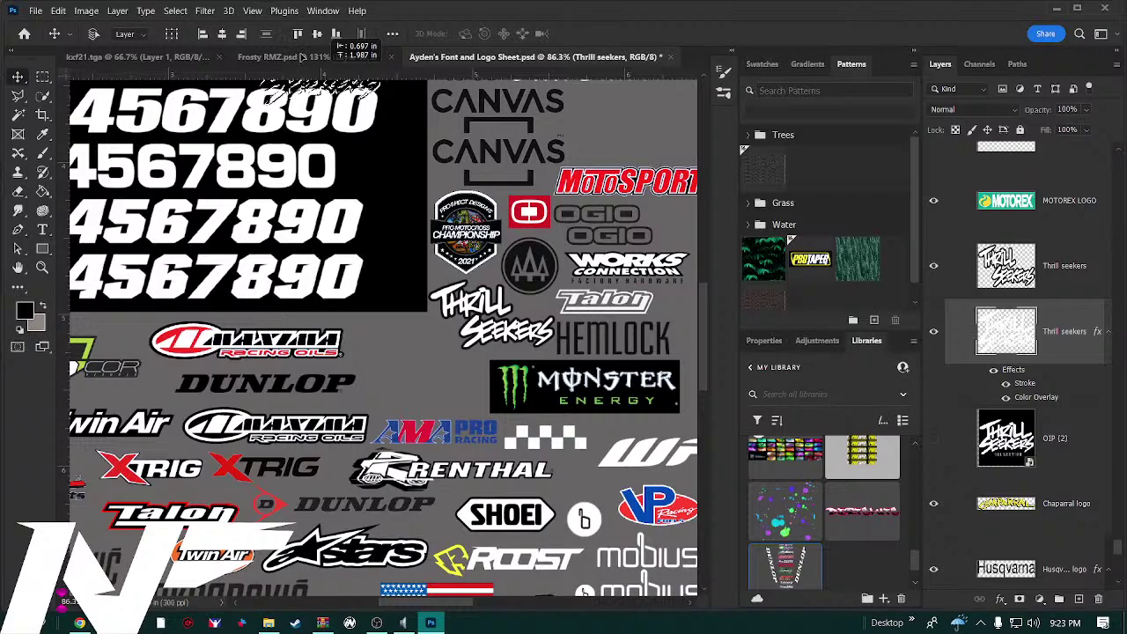
left_click_drag(301, 57, 301, 56)
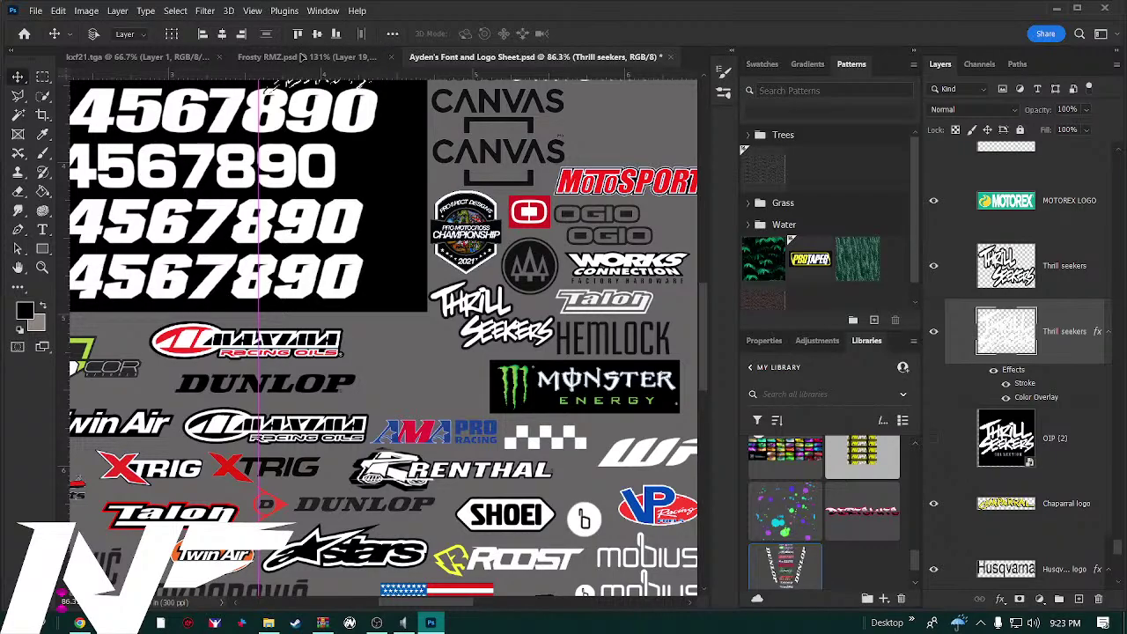
left_click_drag(301, 56, 301, 52)
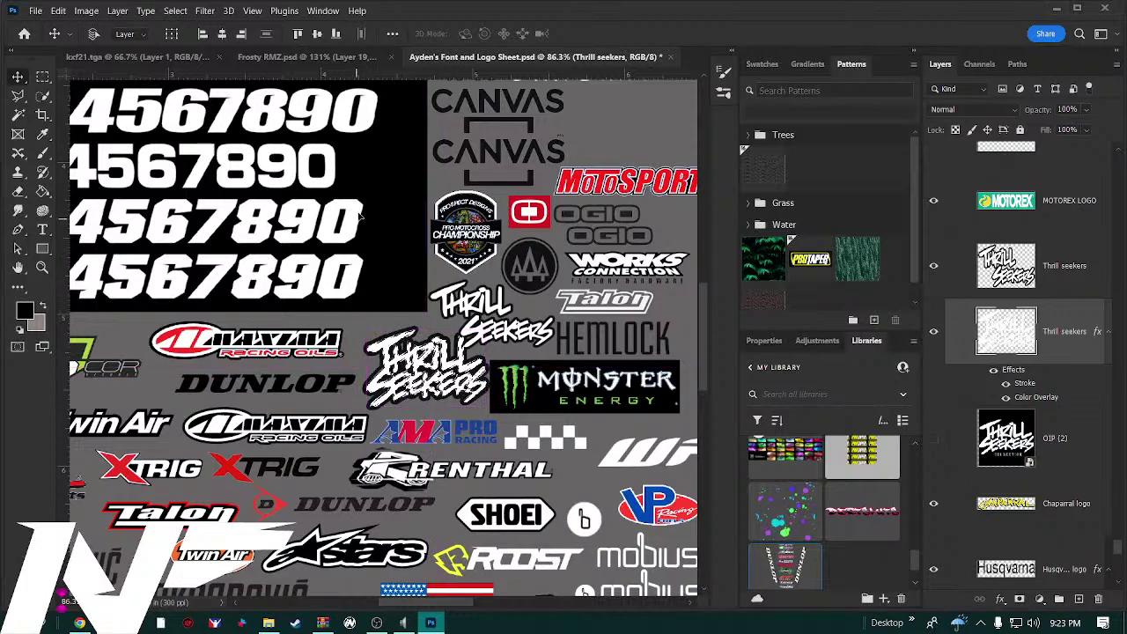
Paste the Thrill Seekers logo into Frosty RMZ.psd, place it above and beside the Rockstar logo, and return to the logo sheet
left_click(332, 55)
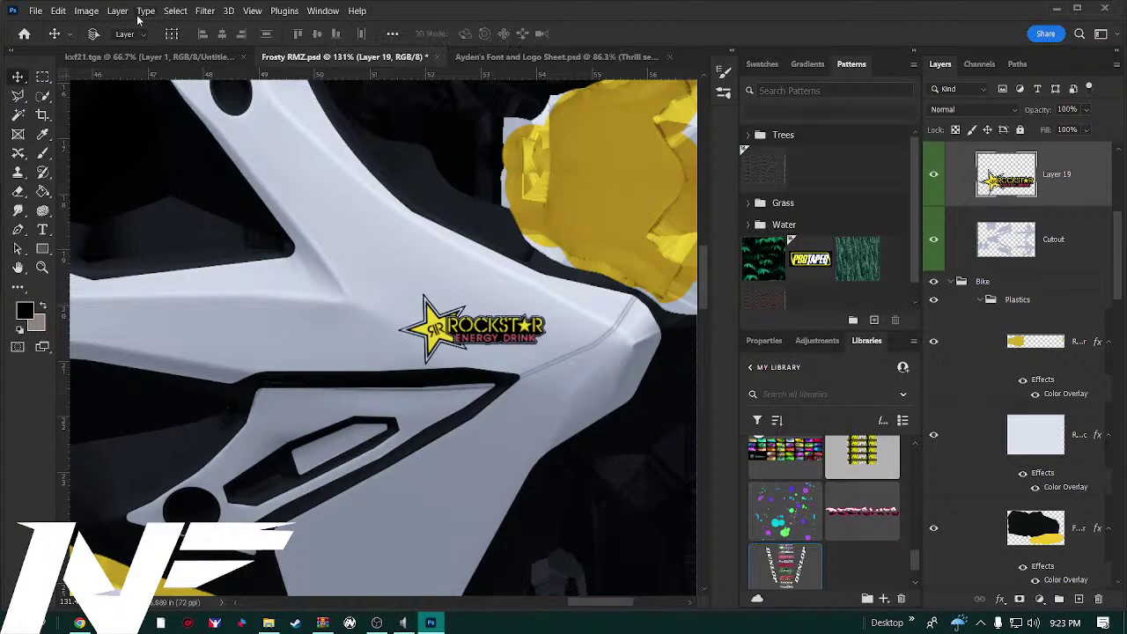
left_click(58, 10)
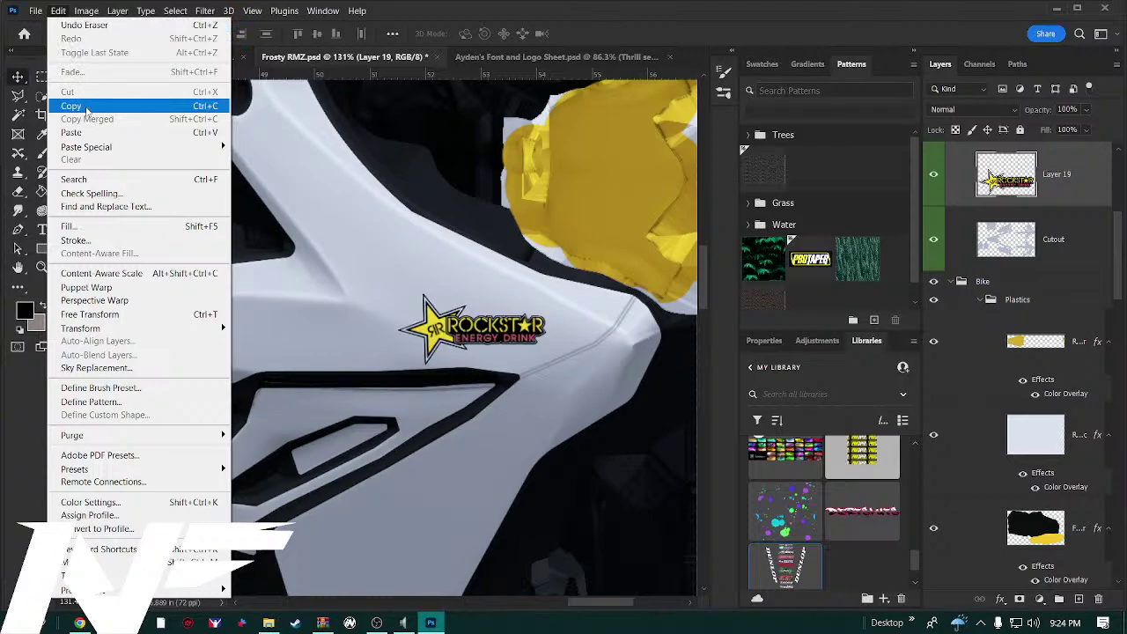
left_click(59, 13)
left_click(60, 13)
left_click(361, 246)
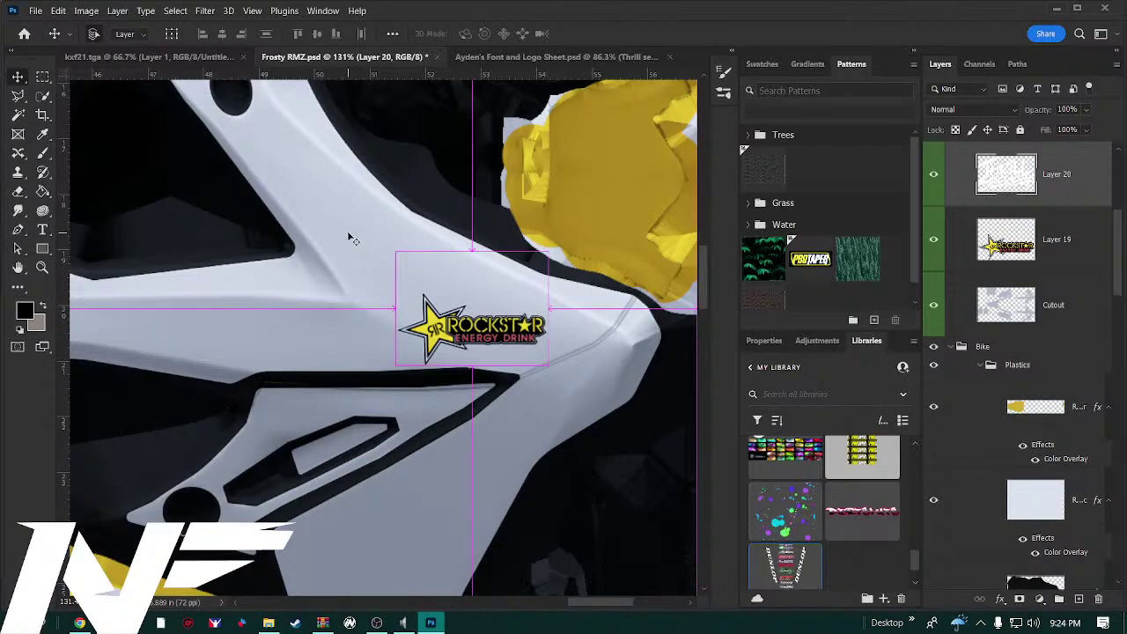
key("ctrl+v")
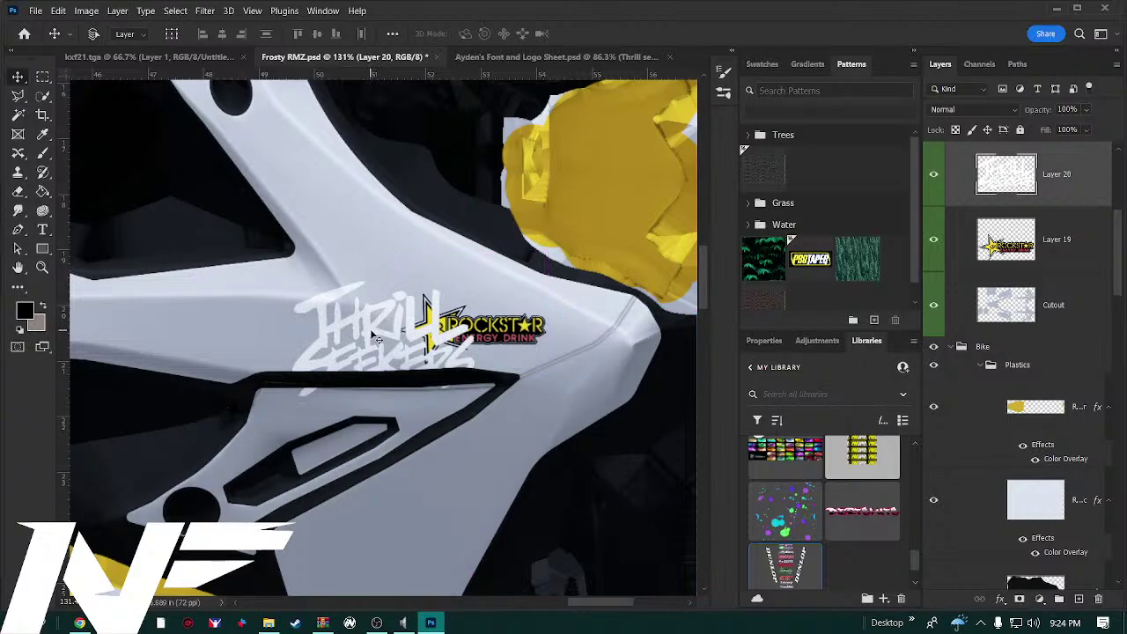
left_click_drag(376, 335, 364, 244)
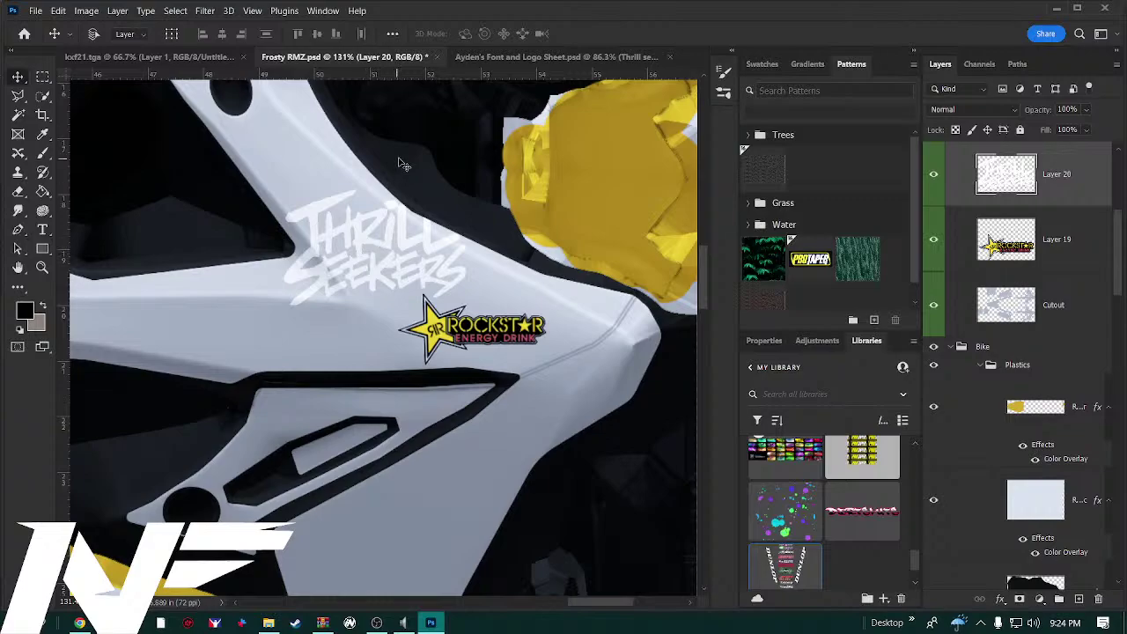
left_click(503, 58)
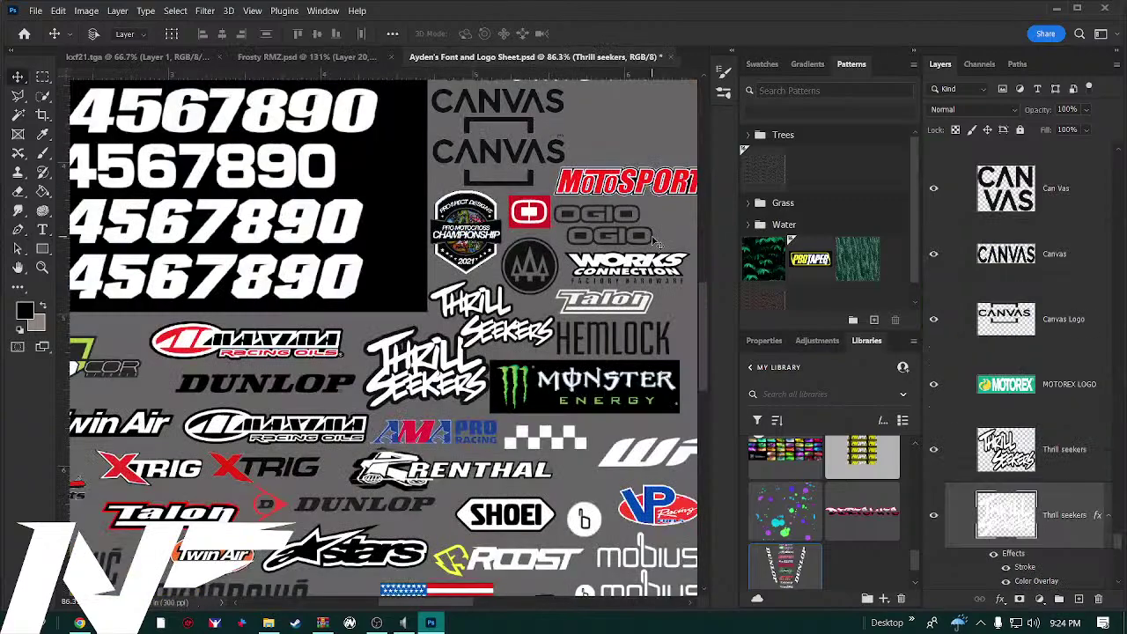
Rasterize the layer style of the stroked Thrill seekers layer in the logo sheet, with its effects list collapsed
scroll(1056, 534, "down", 1)
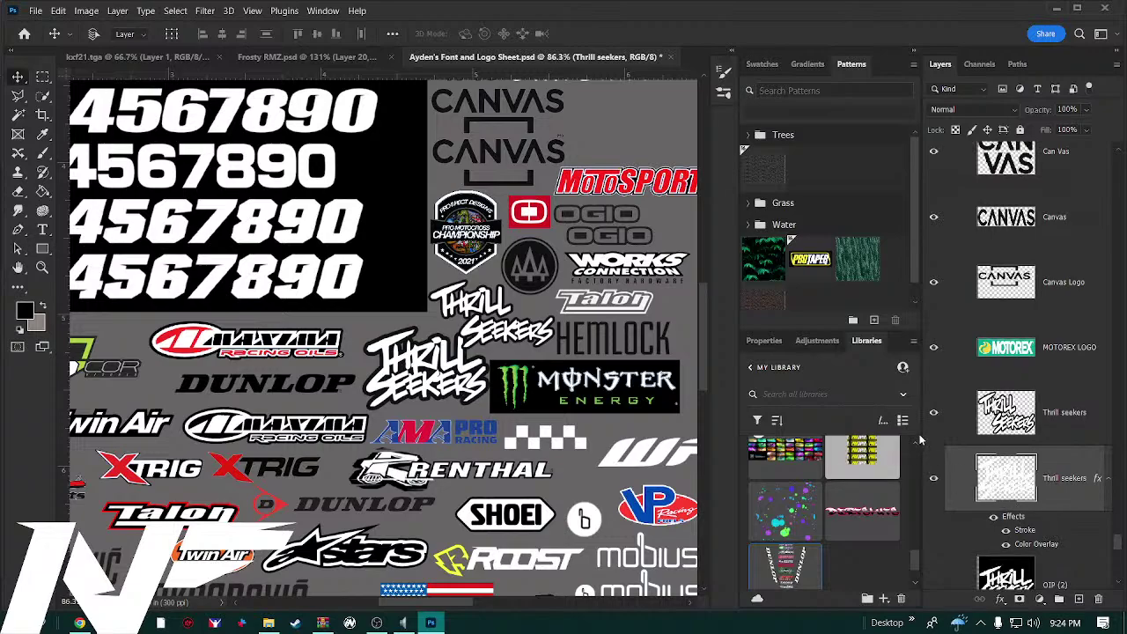
left_click_drag(922, 440, 701, 438)
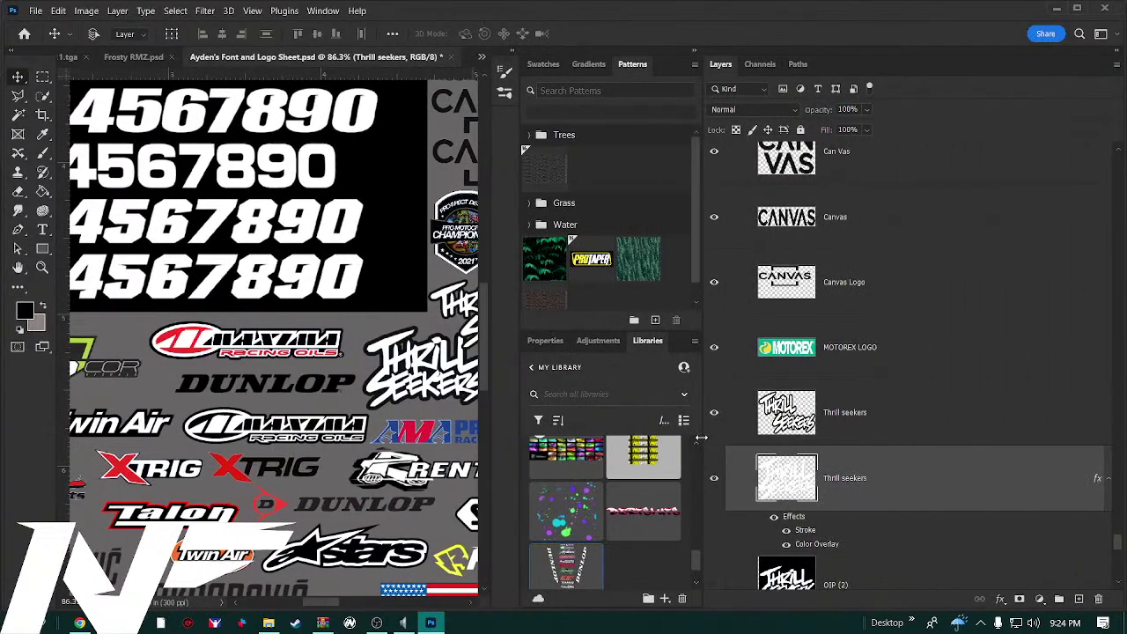
right_click(1100, 483)
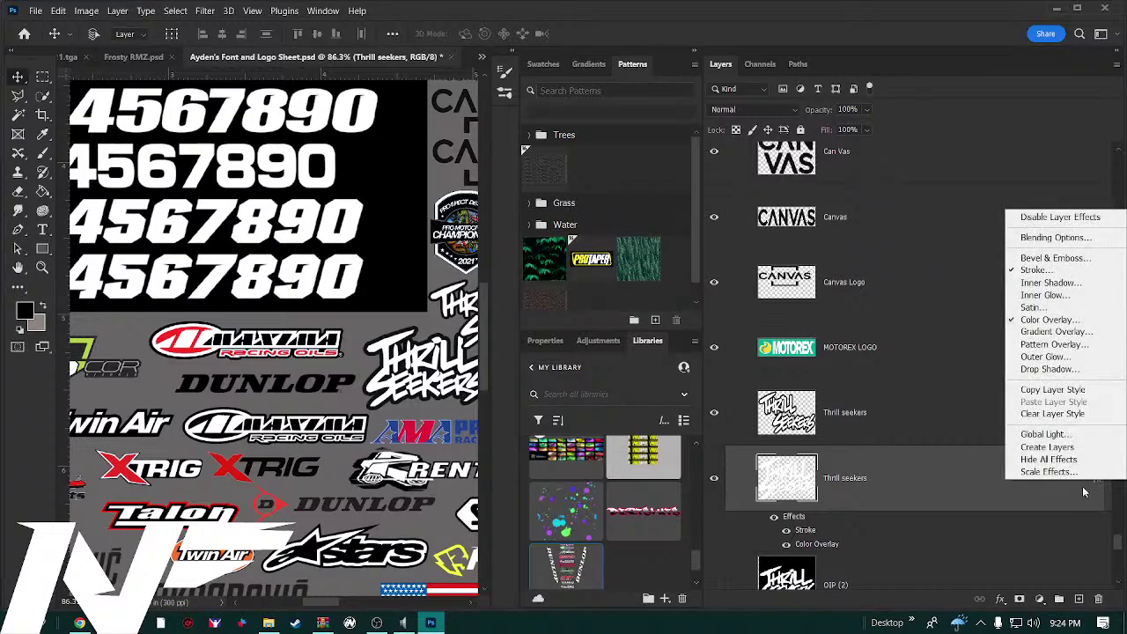
left_click(1060, 495)
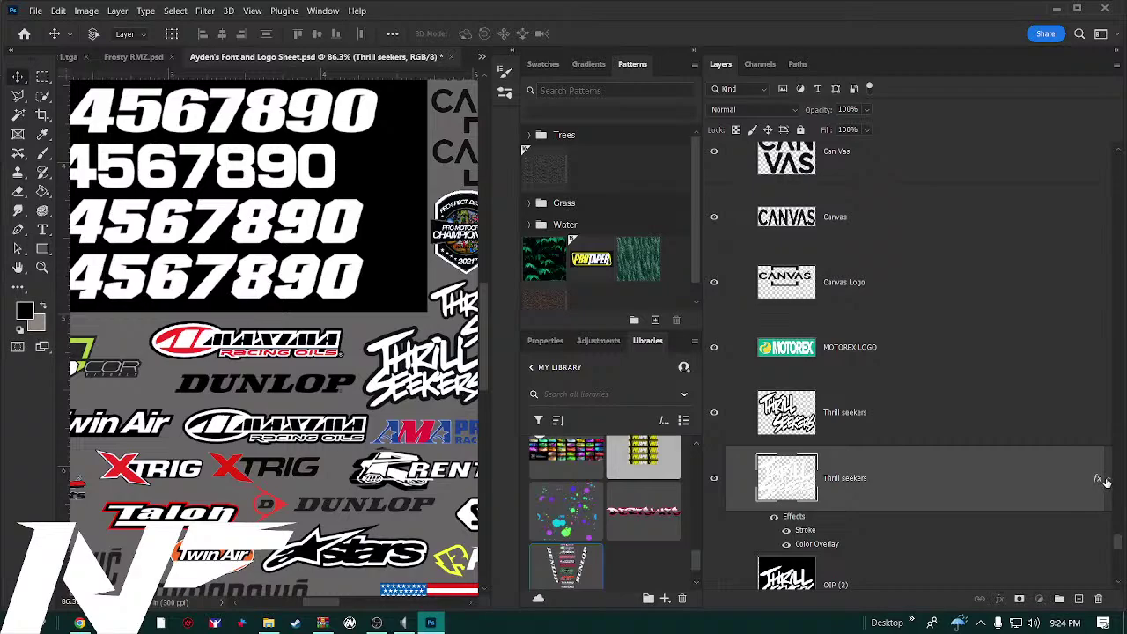
left_click(1107, 481)
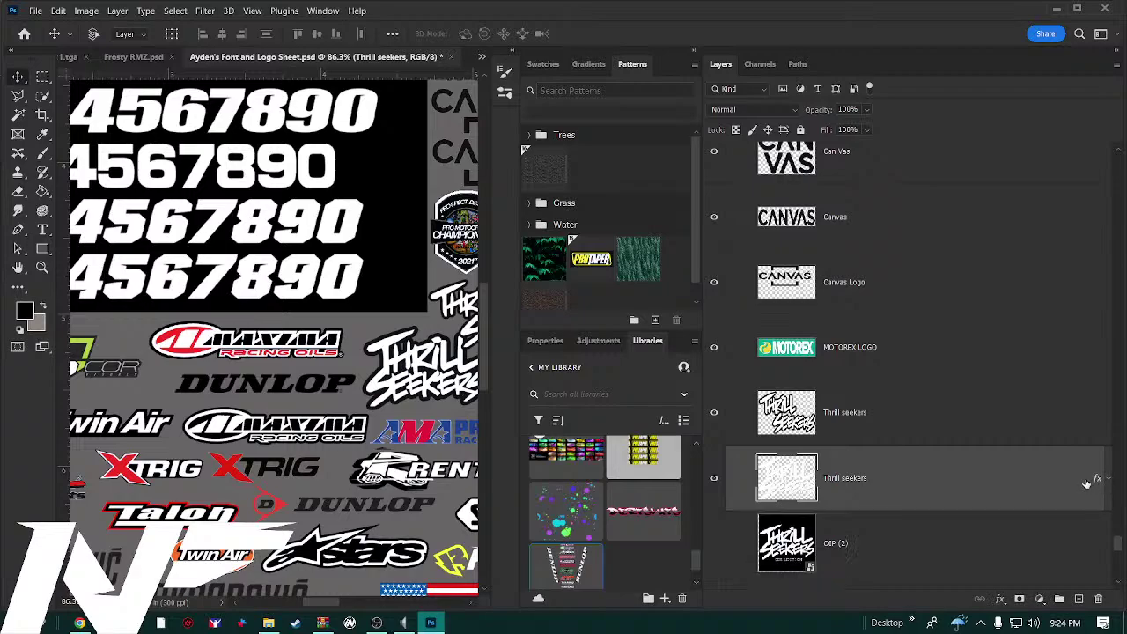
right_click(1033, 483)
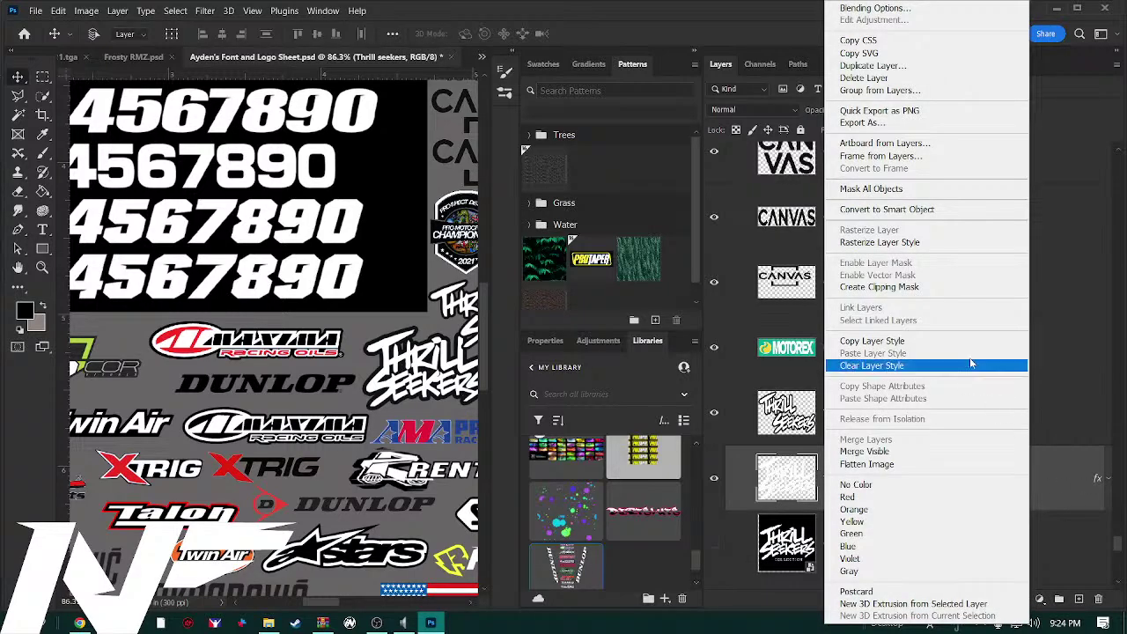
left_click(924, 243)
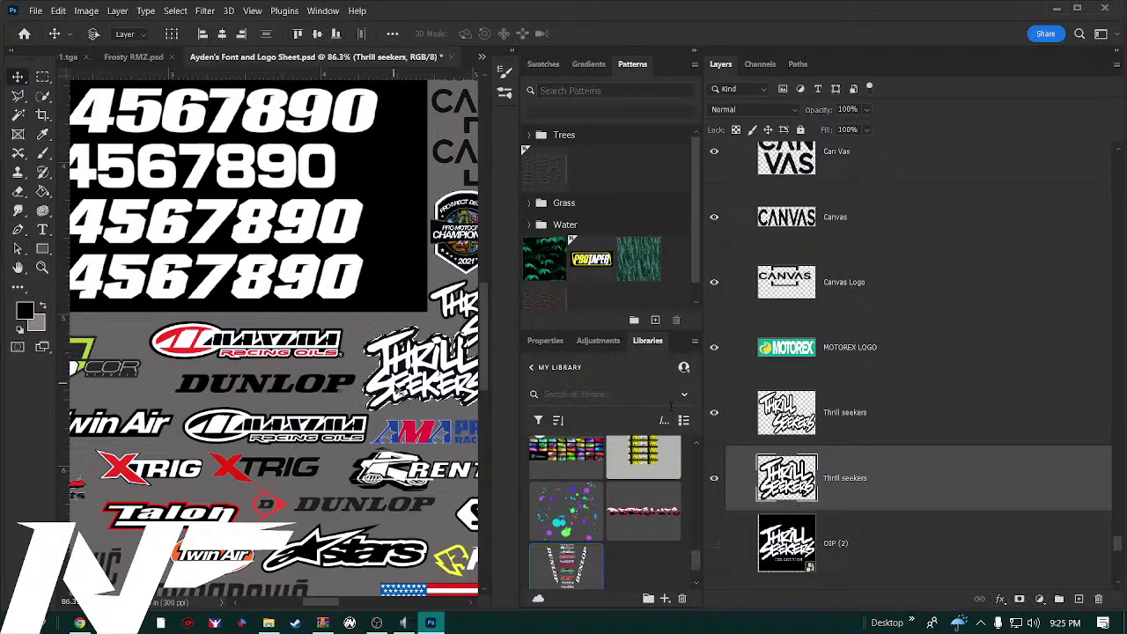
Copy the outlined Thrill Seekers logo into Frosty RMZ.psd and place it beside the Rockstar logo, below the plain white version
left_click_drag(411, 387, 413, 386)
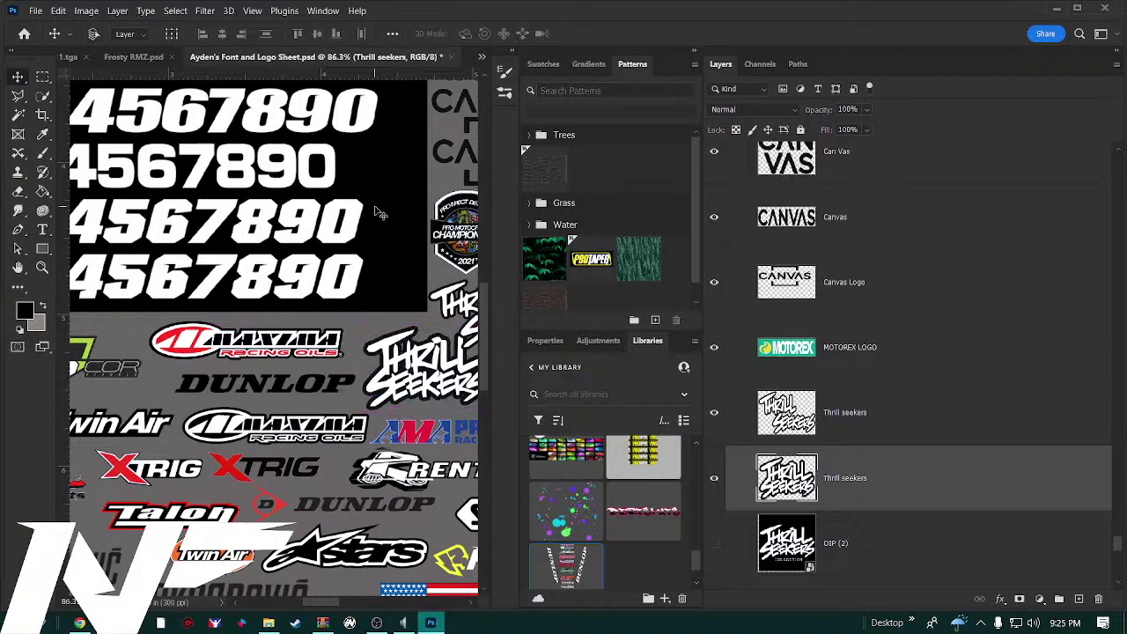
left_click(141, 57)
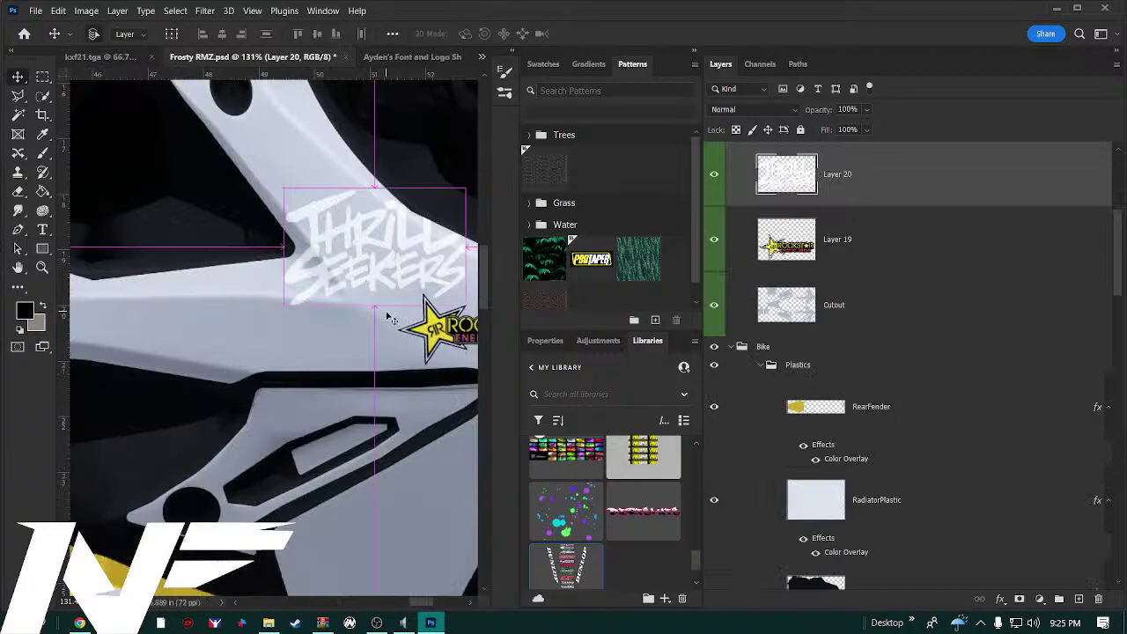
key("ctrl+v")
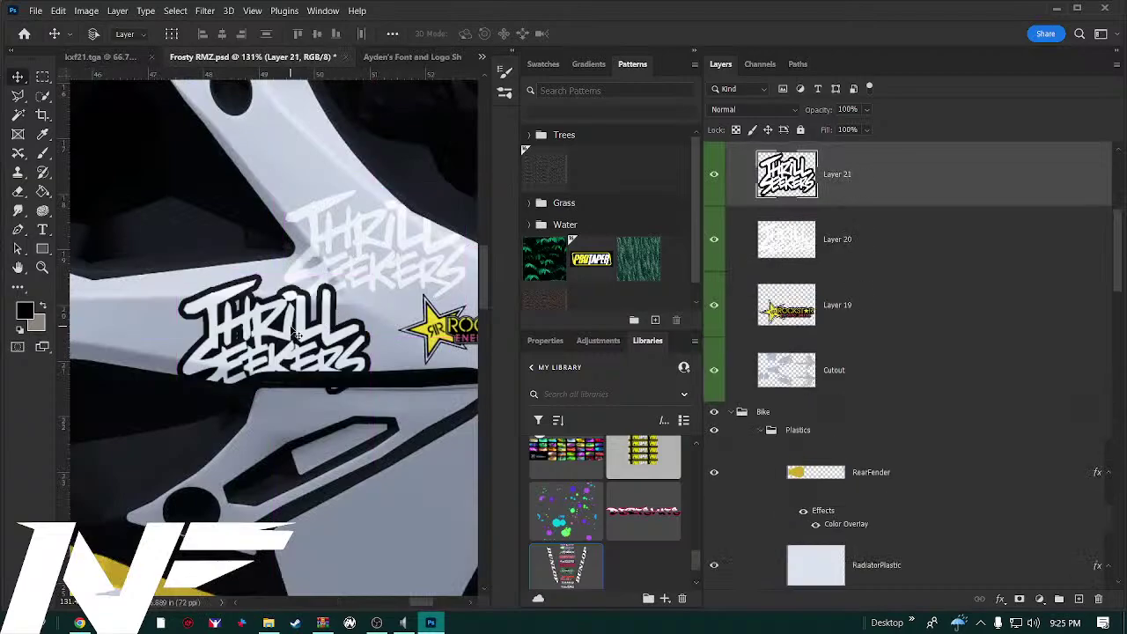
left_click_drag(278, 310, 385, 248)
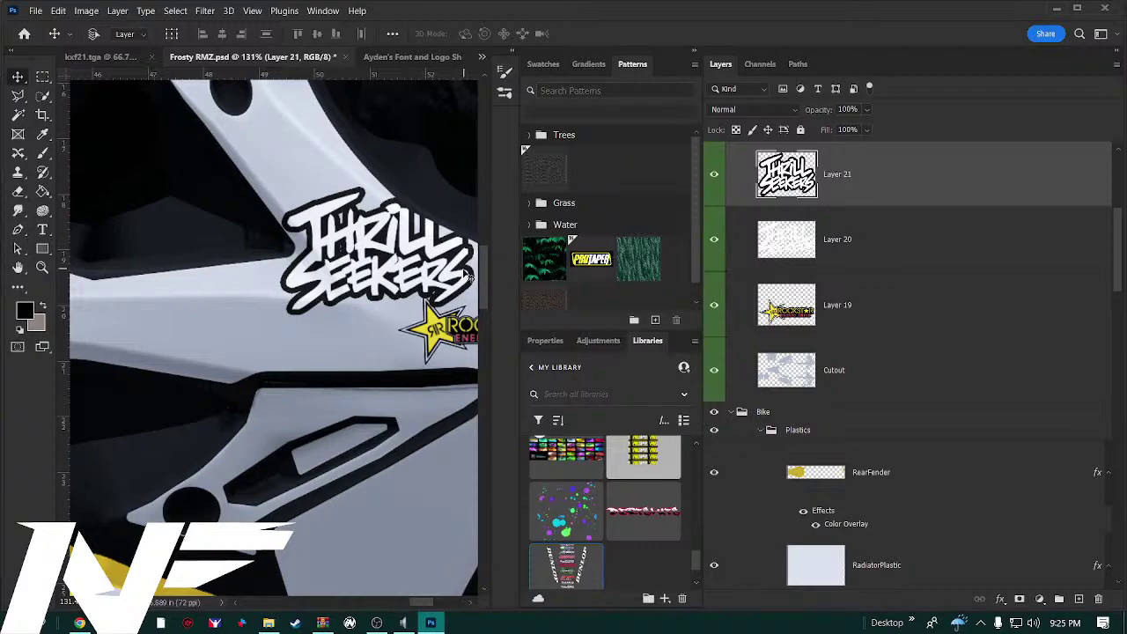
left_click_drag(403, 257, 329, 303)
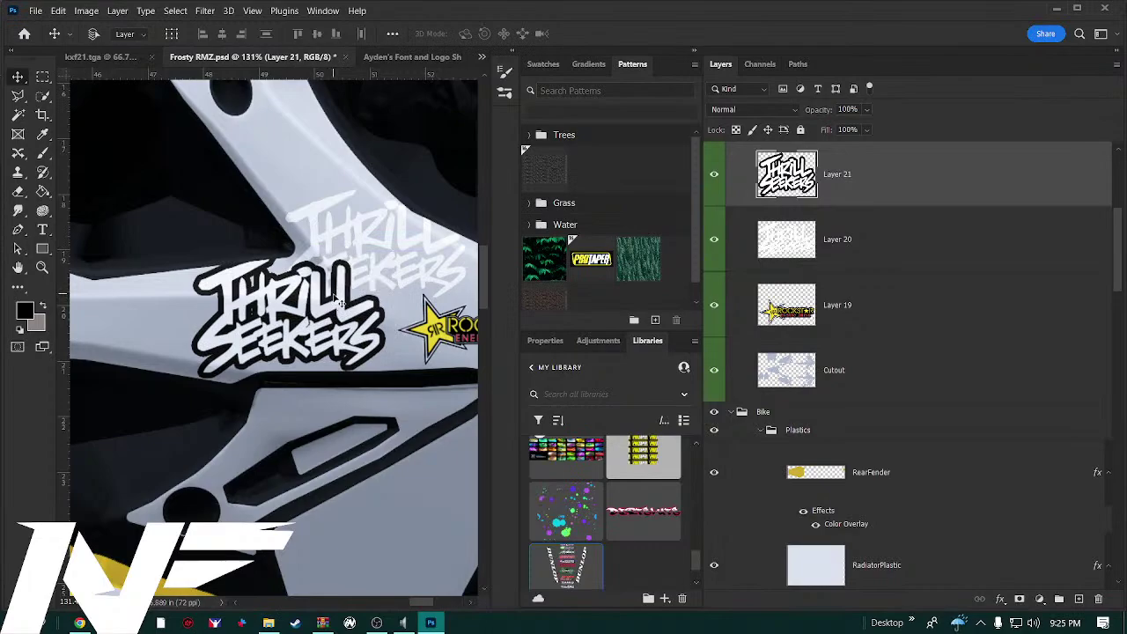
Scale the outlined Thrill Seekers logo to 98.66%, apply the transform, and narrow the Layers panel for more canvas space
key("ctrl+t")
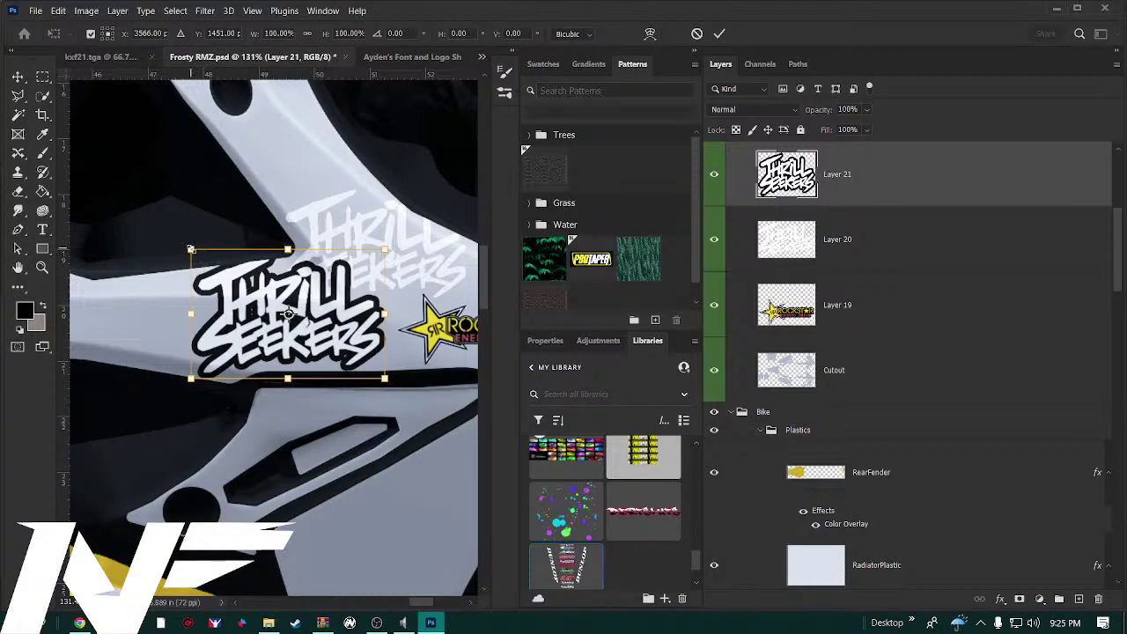
left_click_drag(191, 249, 130, 102)
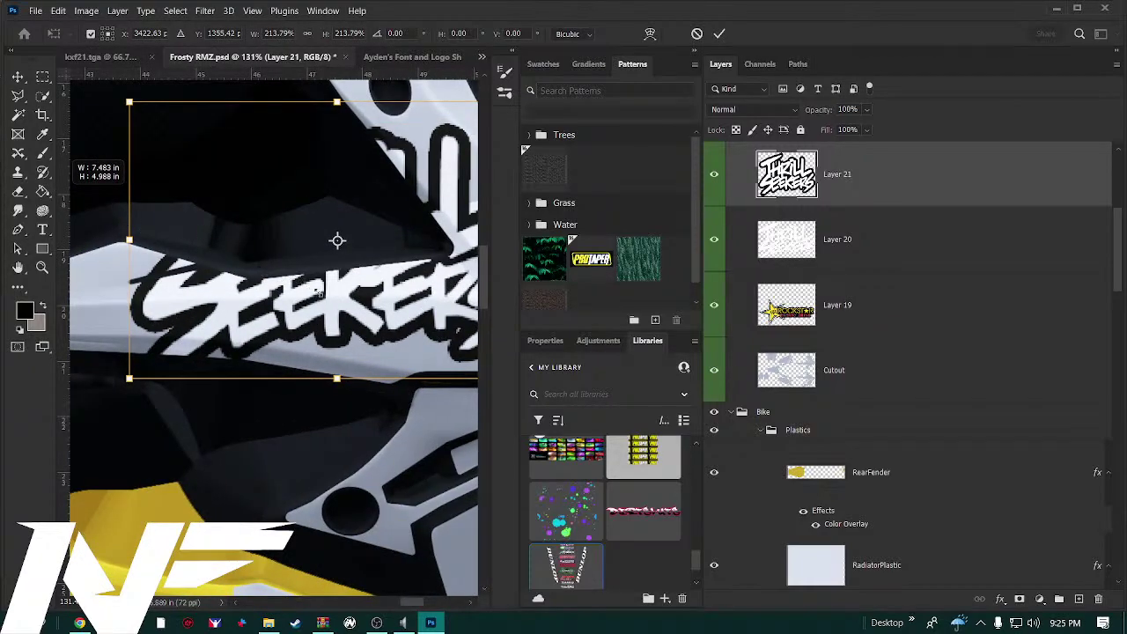
key("ctrl+z")
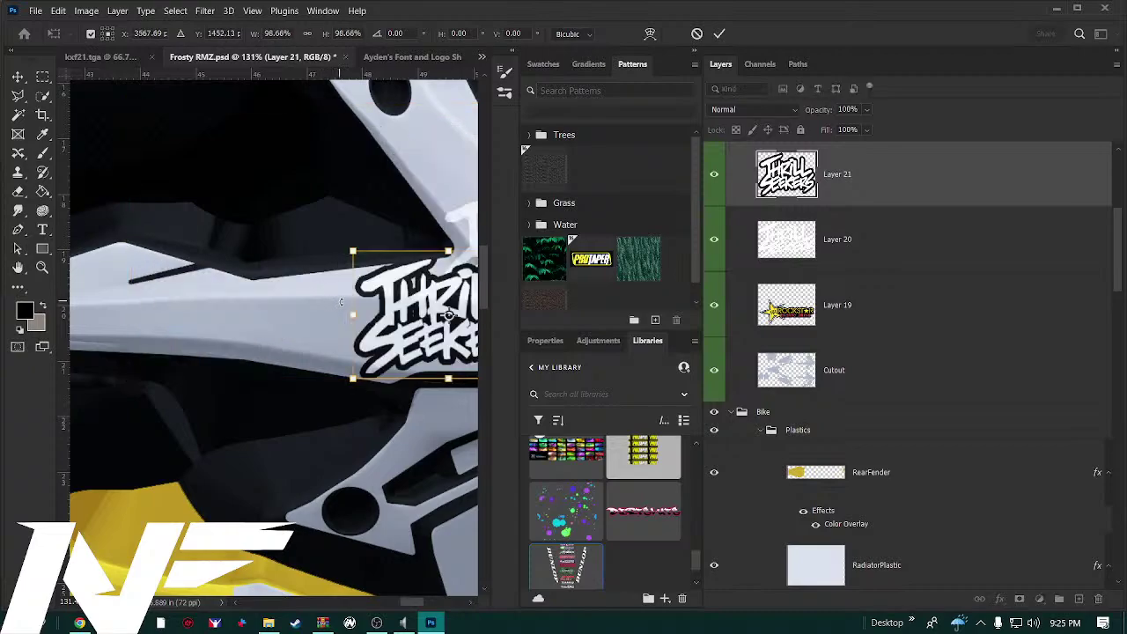
scroll(342, 302, "down", 5)
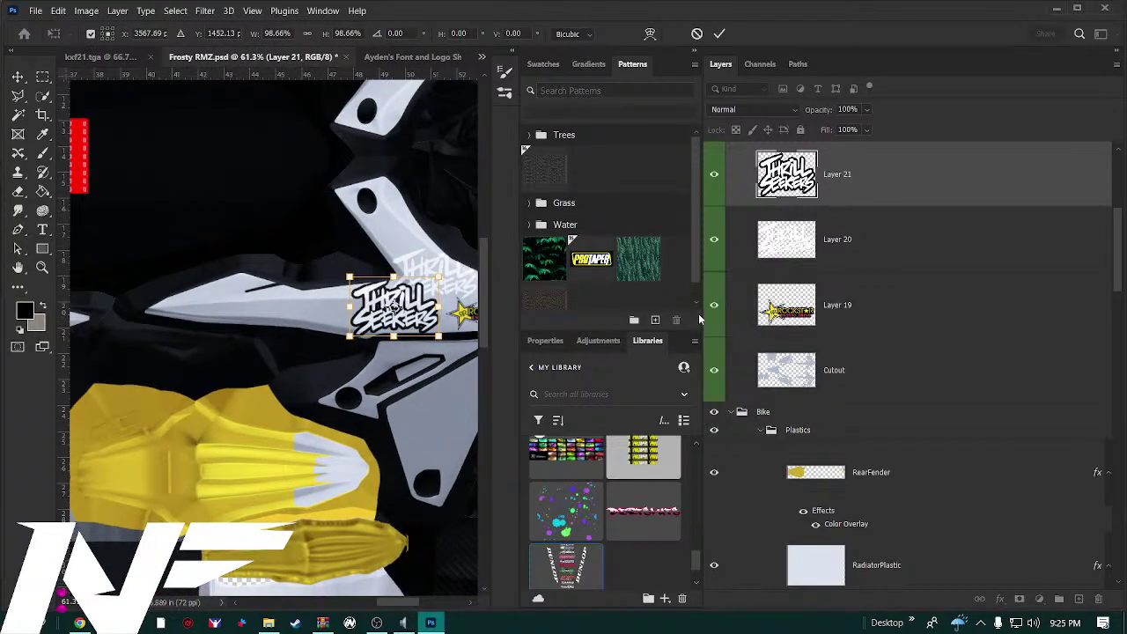
key("Return")
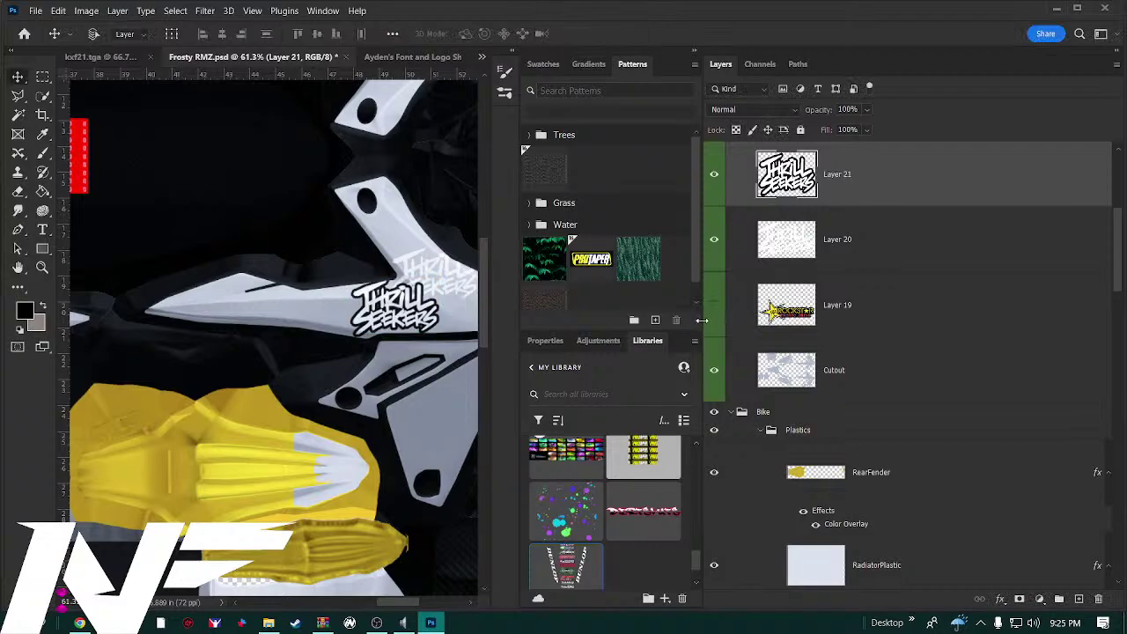
left_click_drag(704, 320, 991, 329)
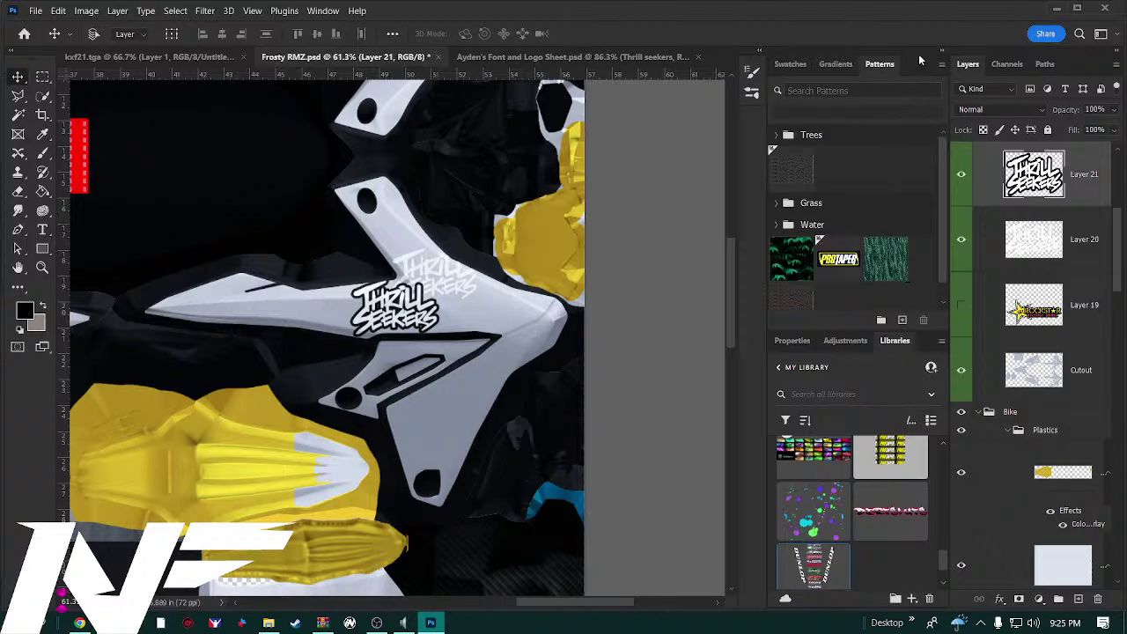
Undock the panel group to examine the logo placement across the whole bike template, and dock it again
left_click_drag(914, 67, 0, 95)
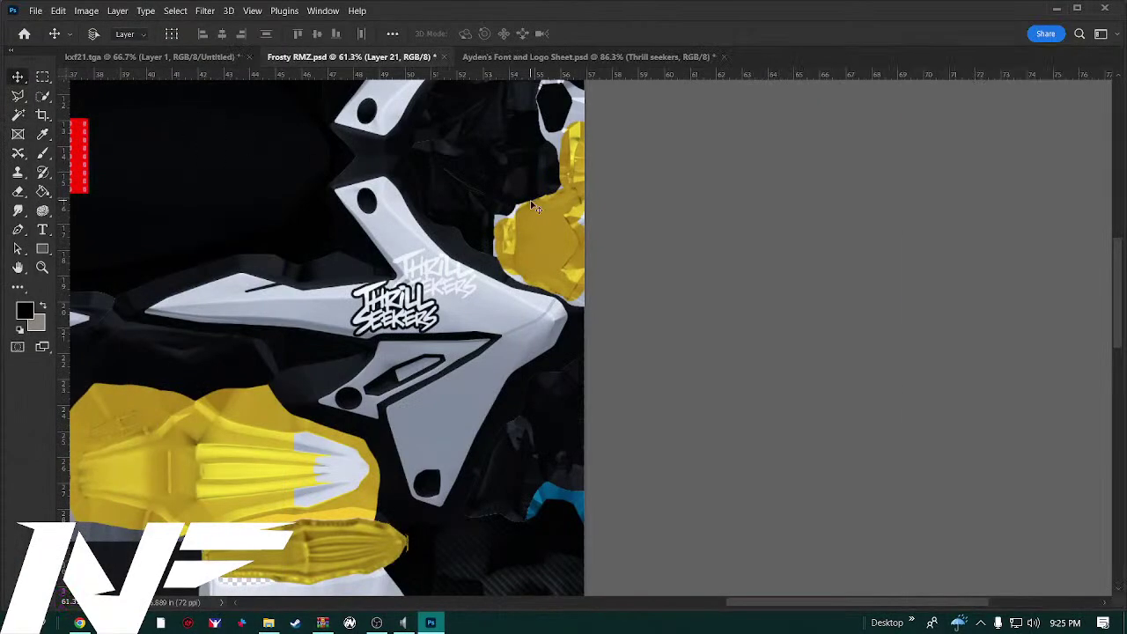
scroll(441, 262, "down", 3)
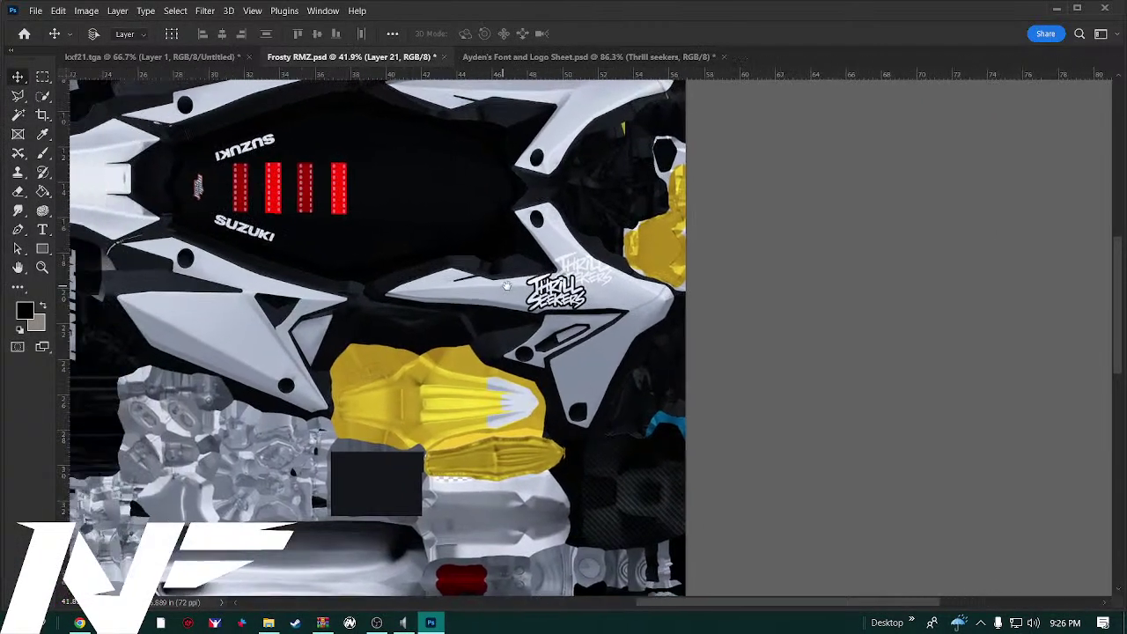
left_click_drag(507, 286, 908, 263)
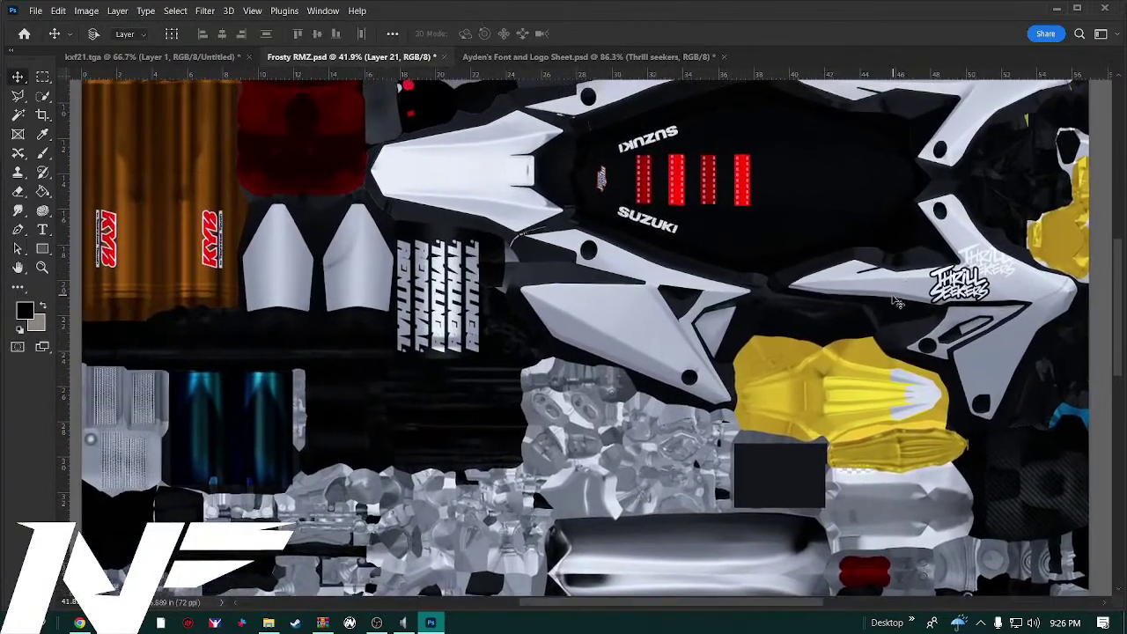
scroll(715, 275, "down", 3)
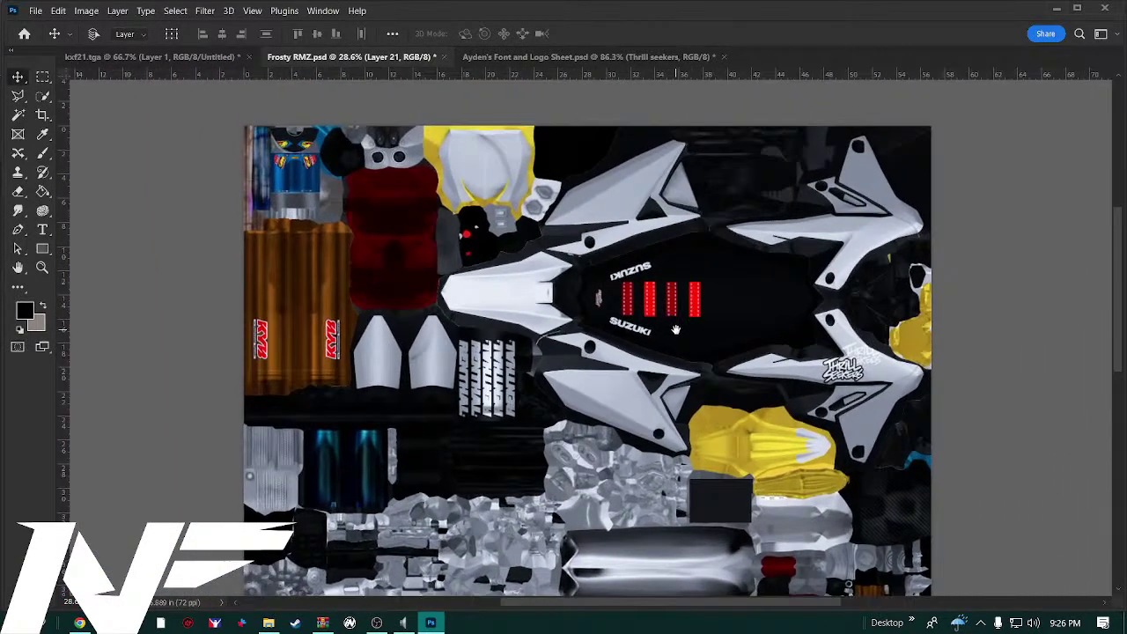
scroll(639, 324, "up", 2)
scroll(635, 320, "up", 1)
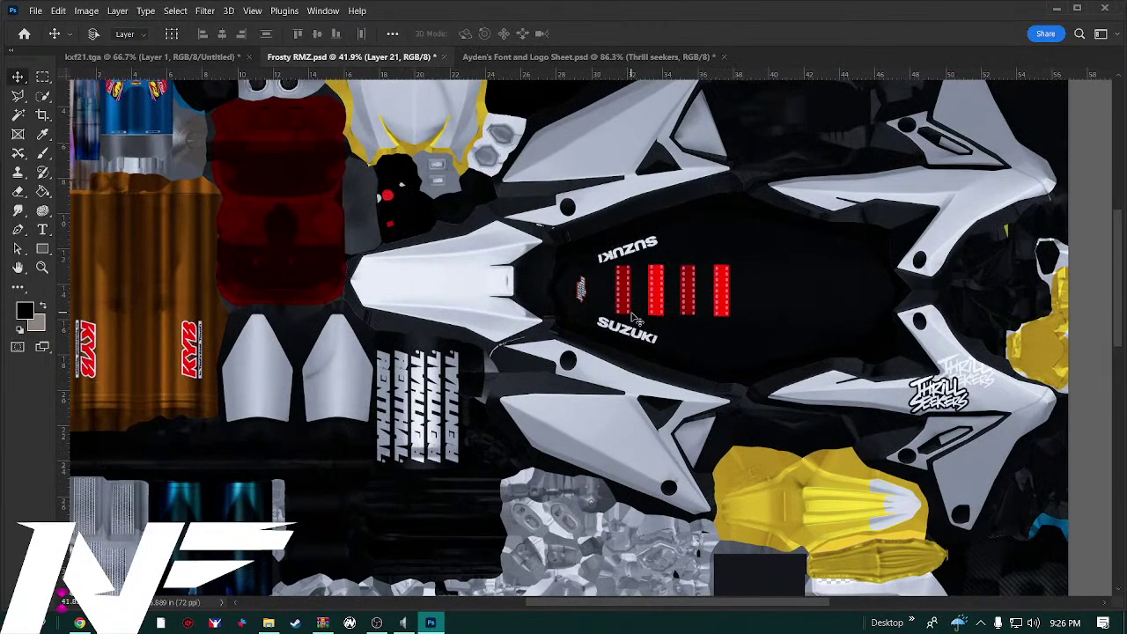
left_click_drag(736, 405, 582, 327)
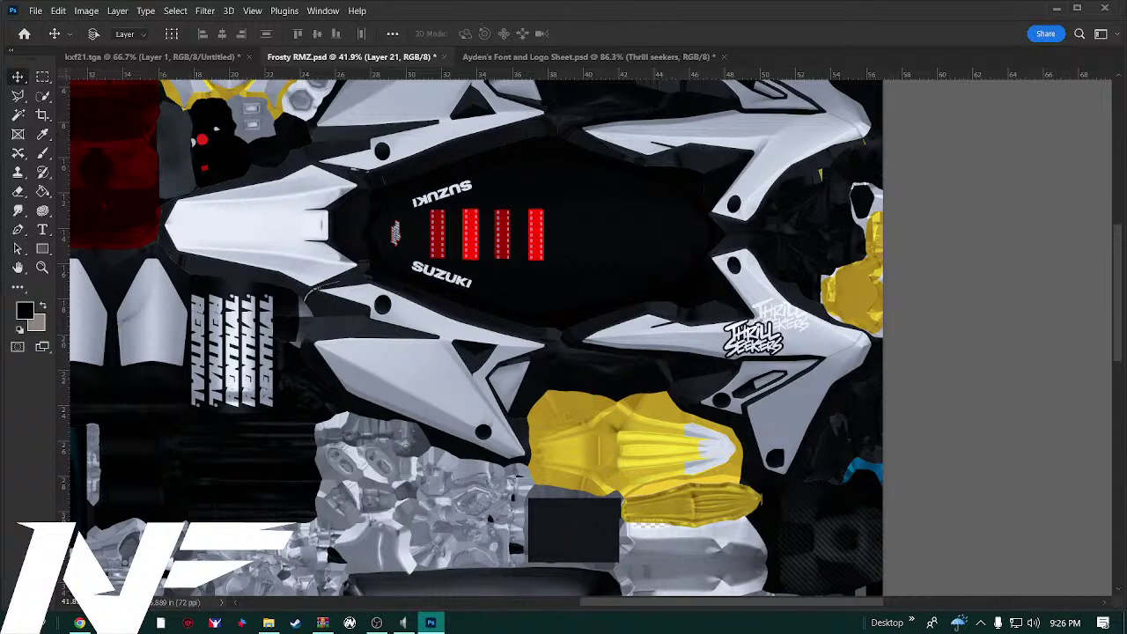
mouse_move(7, 220)
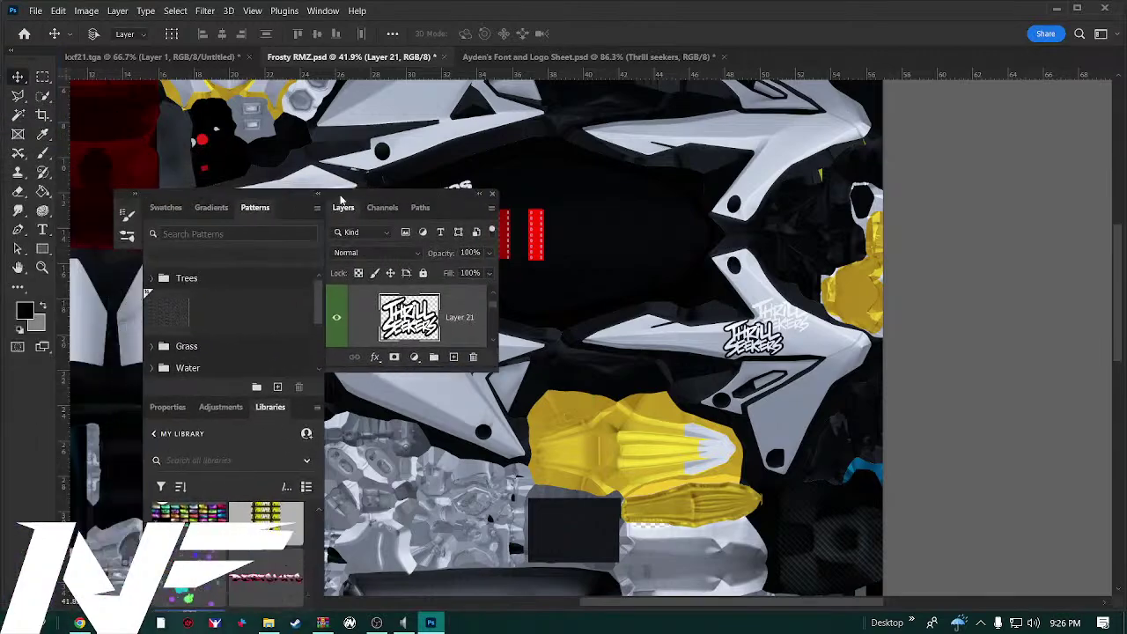
left_click_drag(342, 201, 1123, 124)
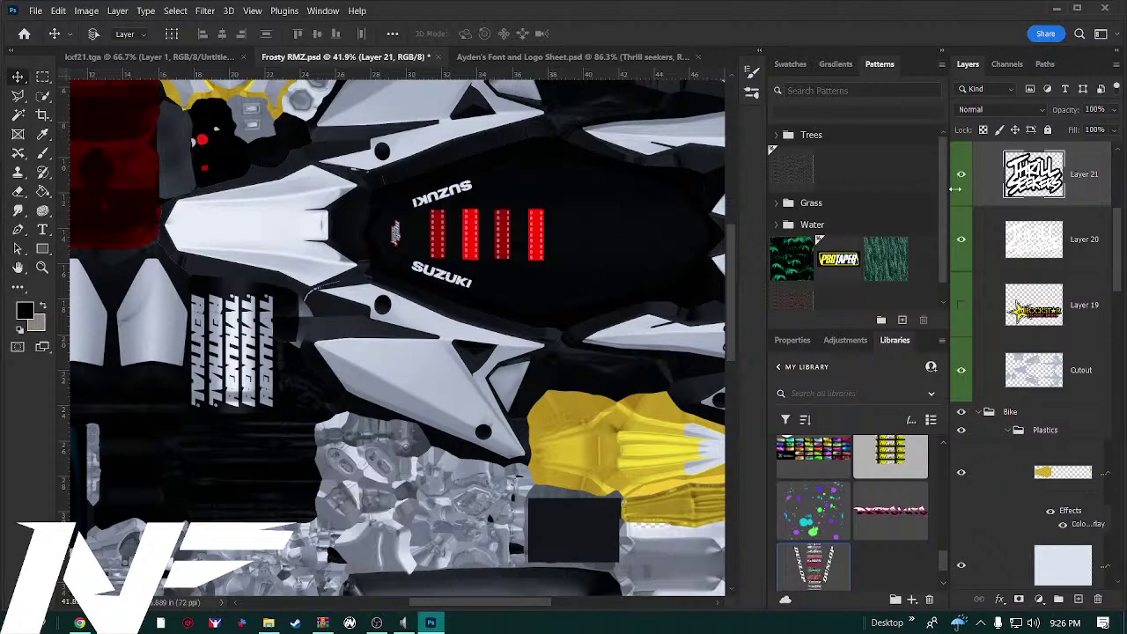
Show the Rockstar logo layer and fully lock the outlined Thrill Seekers layer
scroll(961, 267, "up", 5)
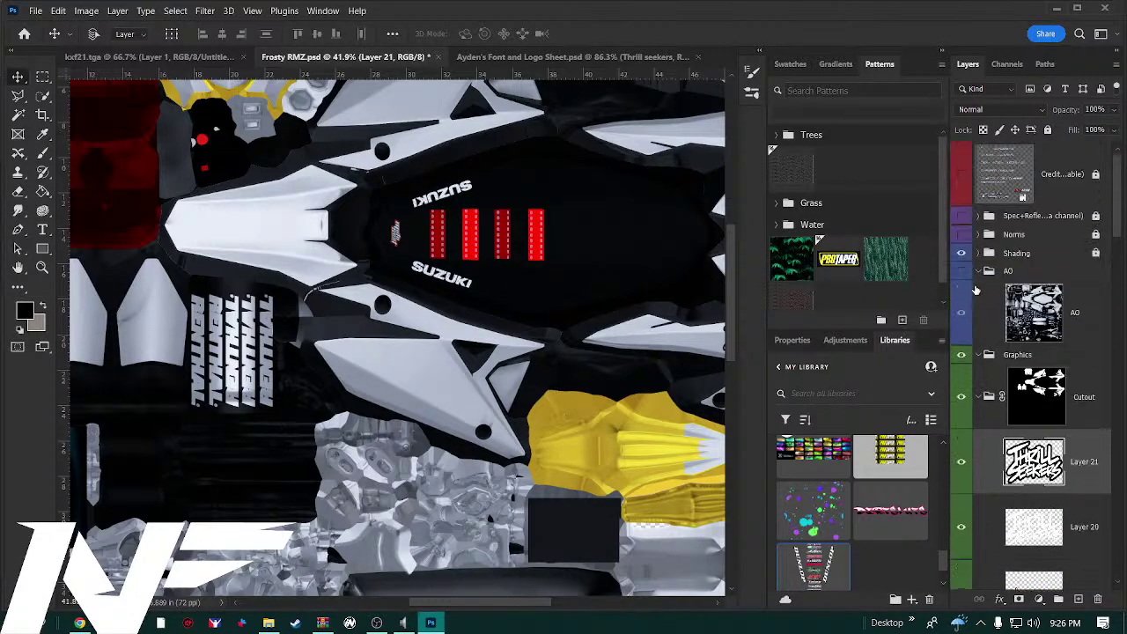
scroll(976, 290, "down", 4)
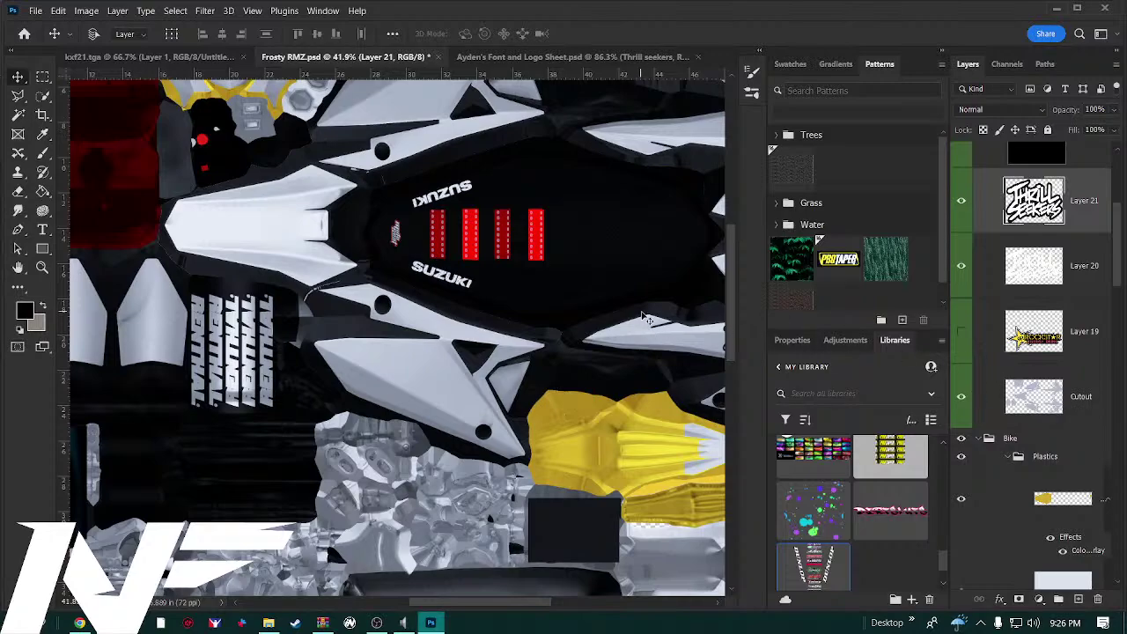
left_click_drag(647, 302, 395, 278)
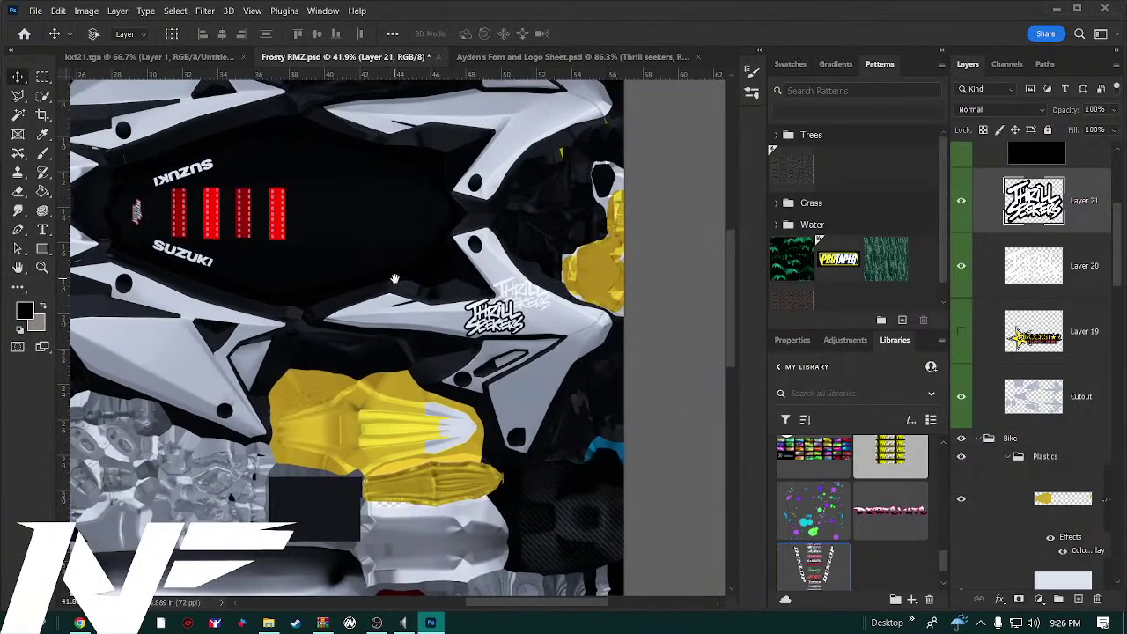
left_click(960, 333)
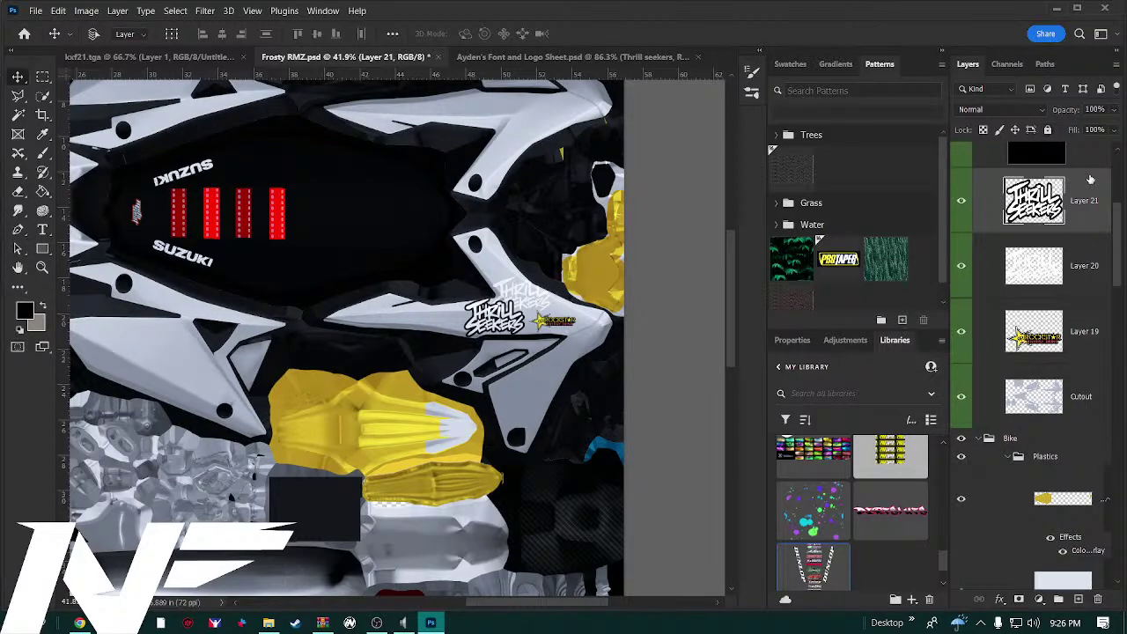
left_click(1047, 130)
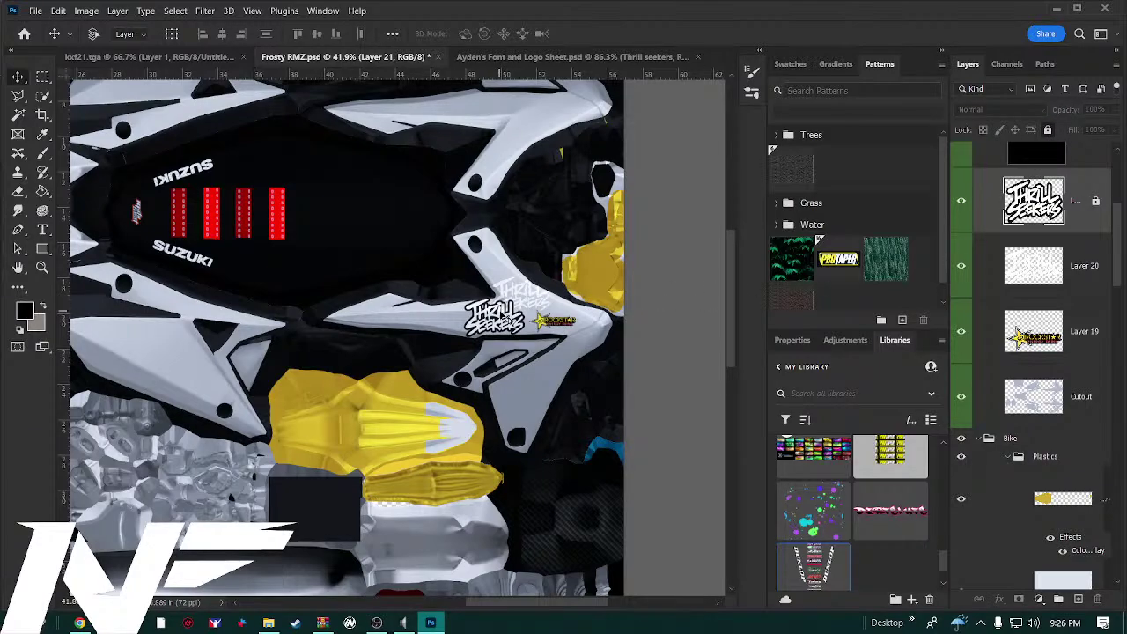
Try to move the locked Thrill Seekers logo on the white plastic
mouse_move(511, 316)
left_mouse_down()
mouse_move(538, 281)
mouse_move(507, 314)
left_mouse_up()
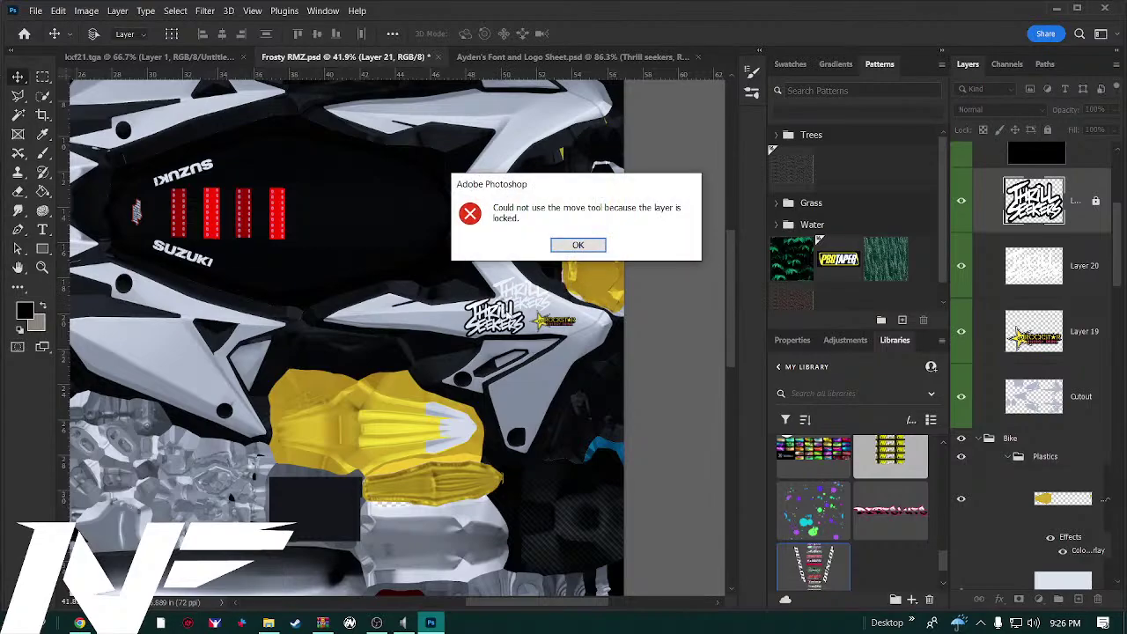
left_click(576, 248)
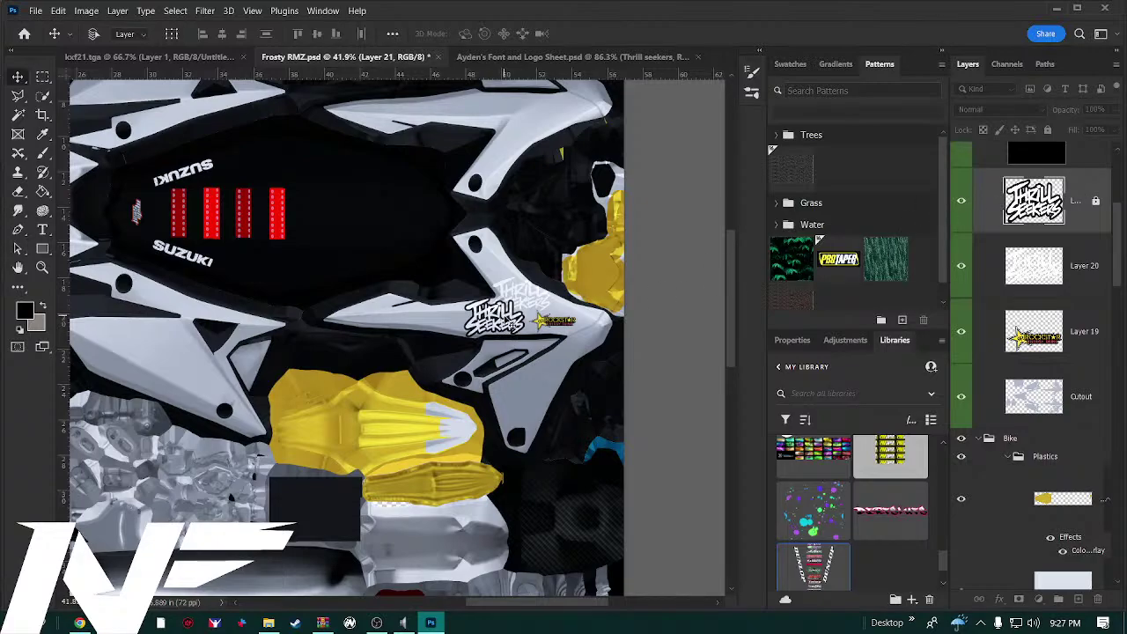
left_click_drag(509, 304, 503, 315)
Select the plain white Thrill Seekers layer, and hide both it and the Rockstar logo layer
left_click(497, 312, "ctrl")
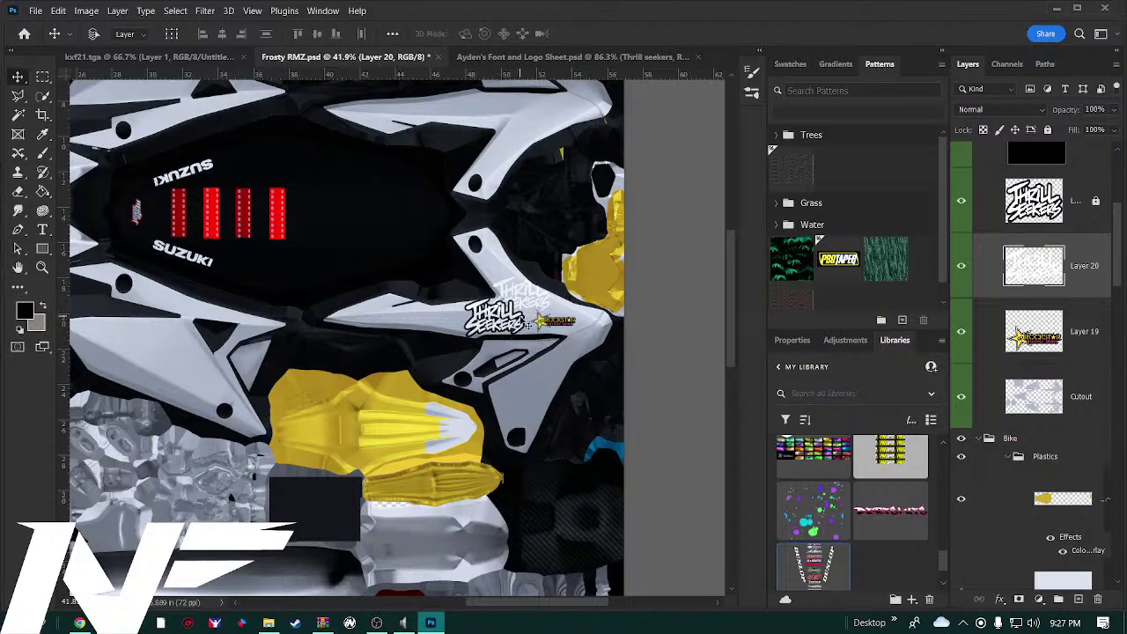
left_click(963, 267)
left_click(960, 335)
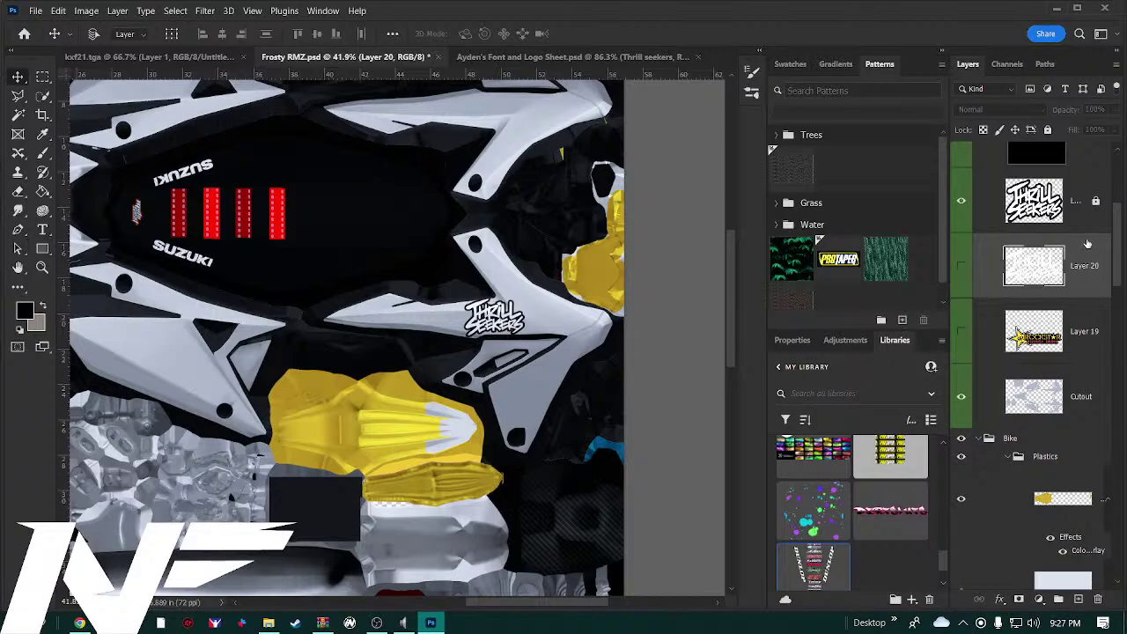
Select the outlined Thrill Seekers layer and make the Rockstar logo layer visible again
left_click(1091, 212)
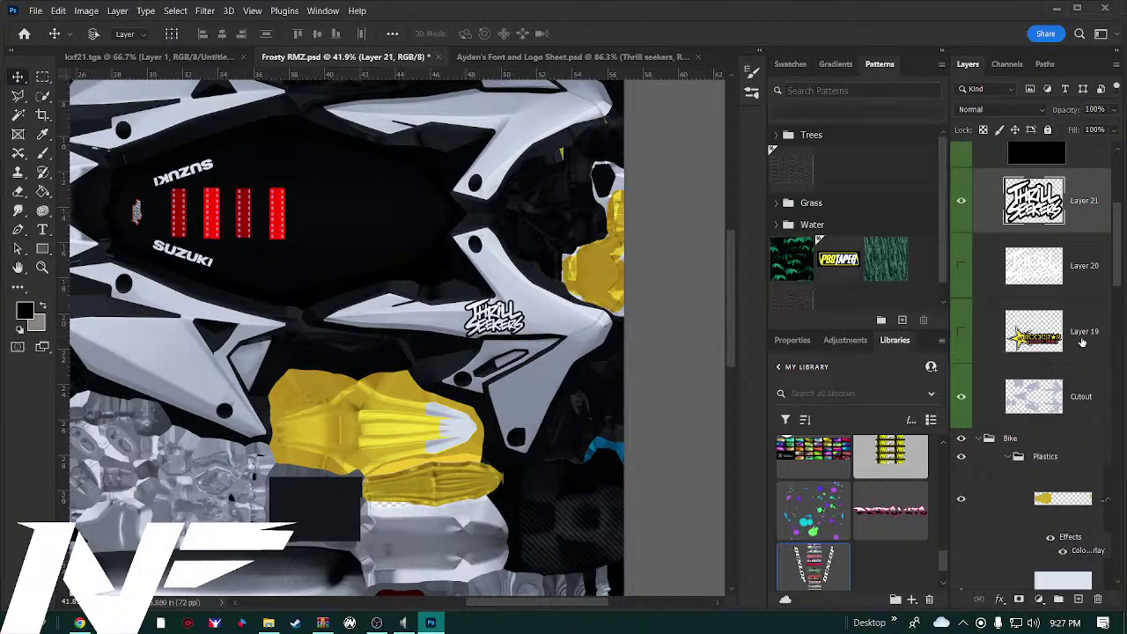
left_click(960, 332)
left_click_drag(555, 335, 572, 271)
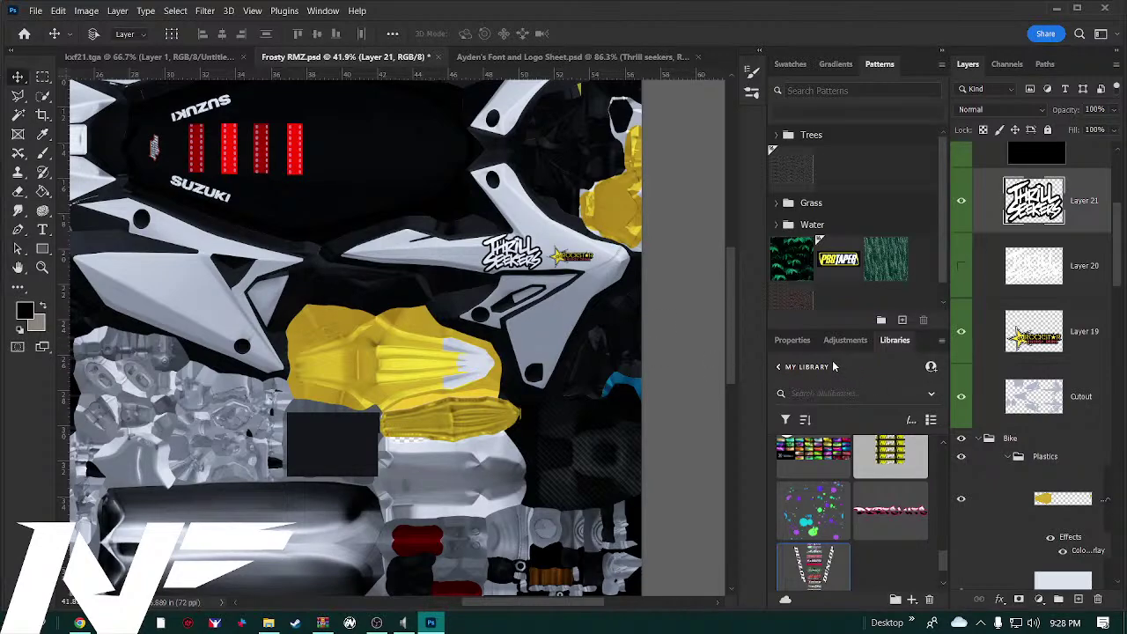
Add a new empty layer directly above the Cutout layer
left_click(1086, 414)
double_click(1085, 415)
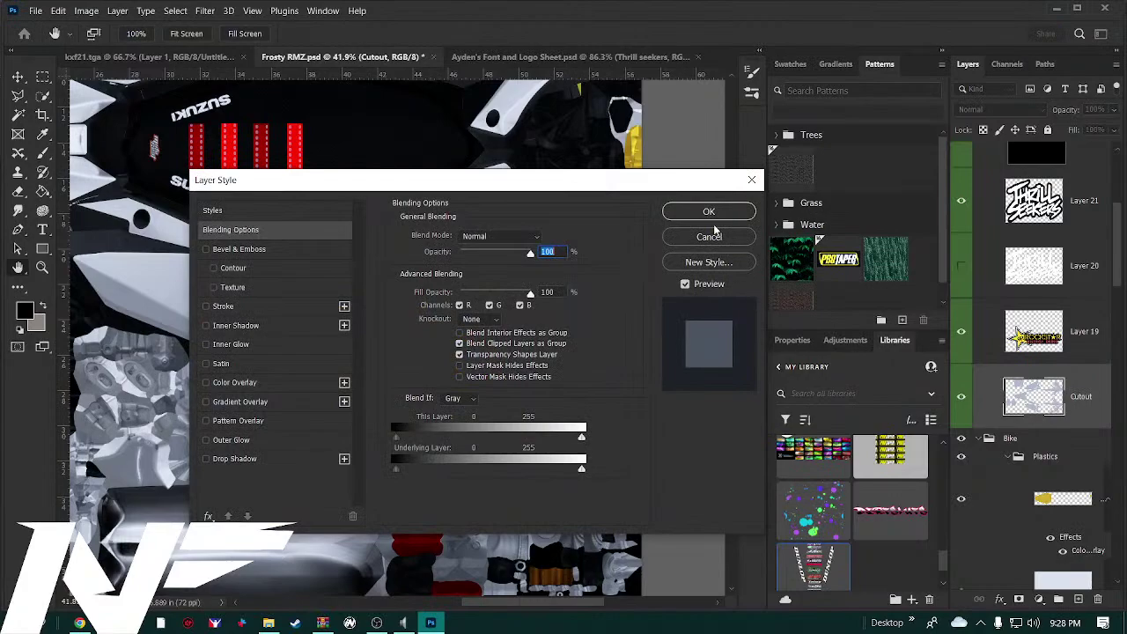
left_click(752, 181)
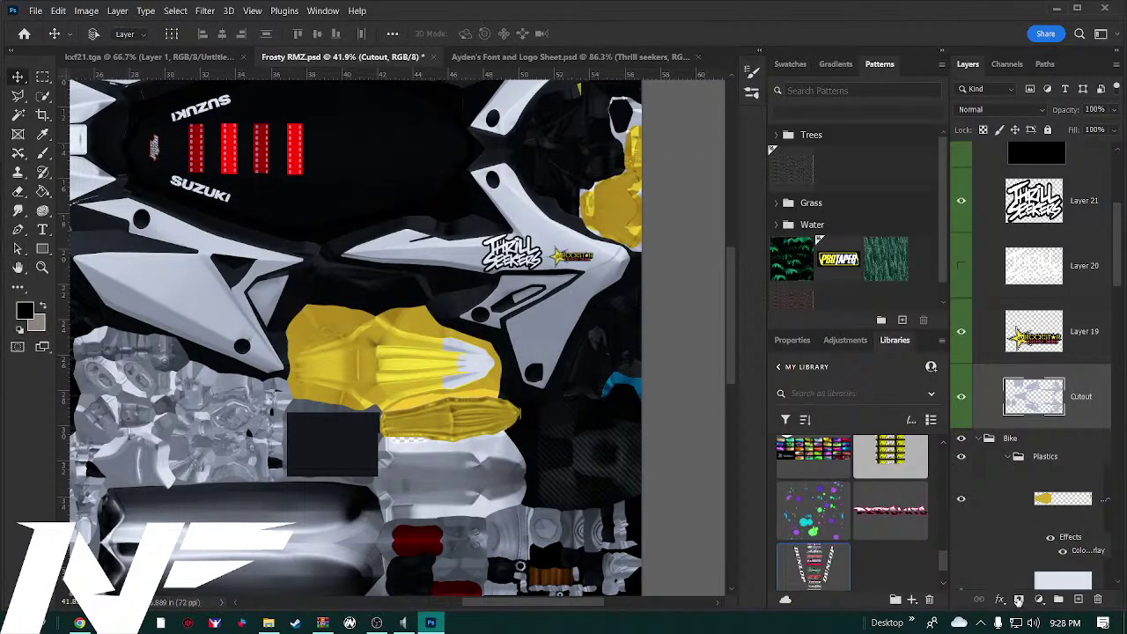
left_click(1077, 601)
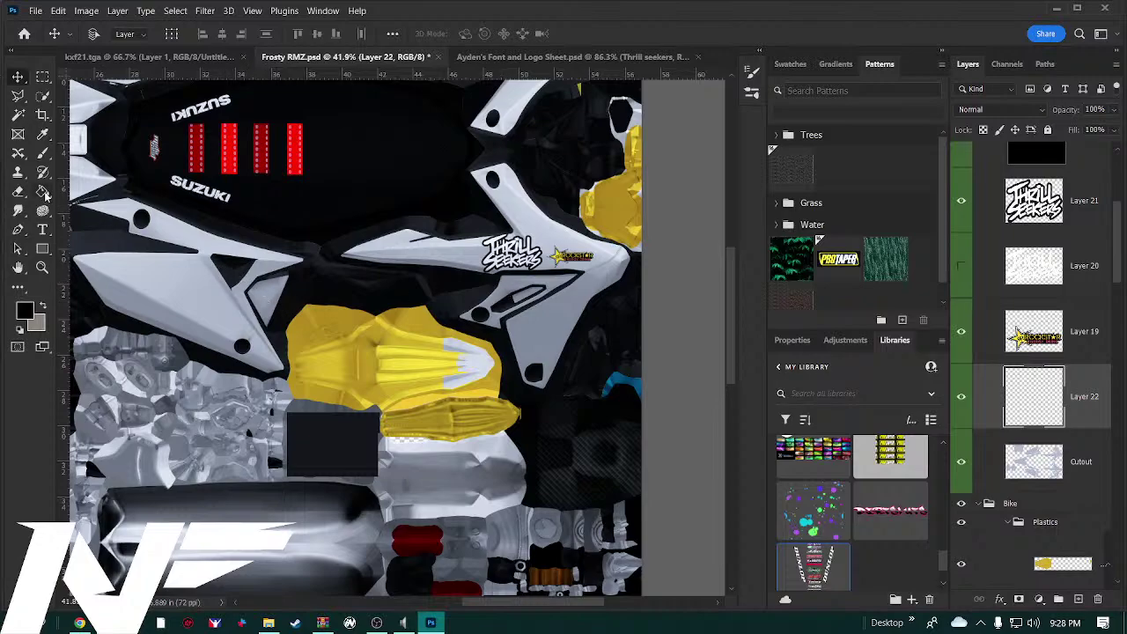
Outline a jagged spiked selection with the Polygonal Lasso, spanning the two white side plastics and dipping into the yellow part
left_click(18, 102)
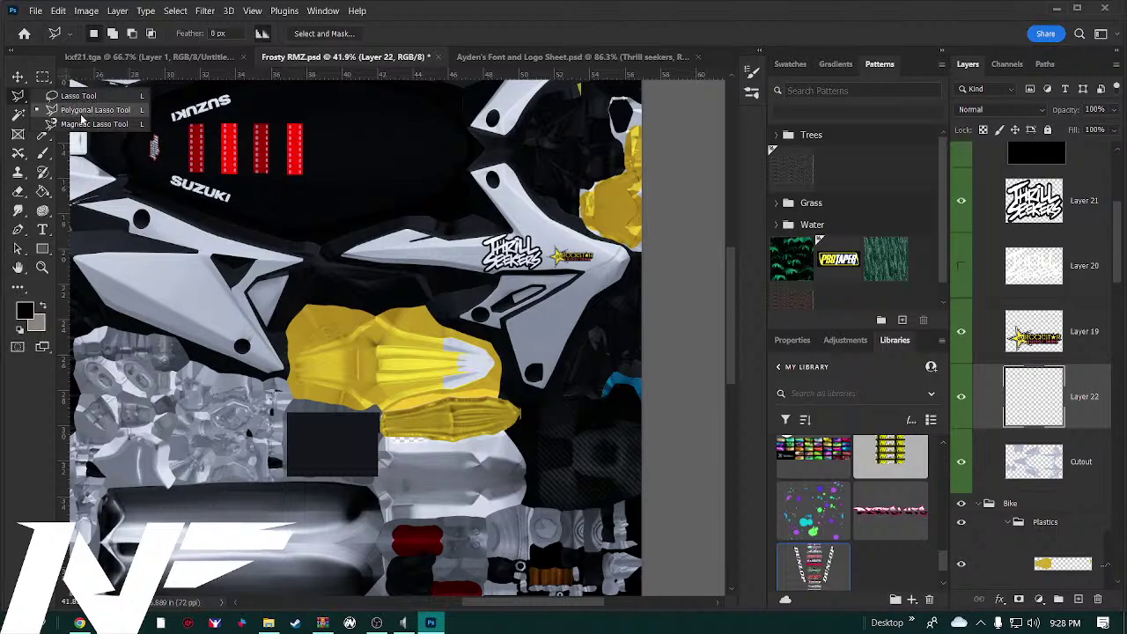
left_click(84, 112)
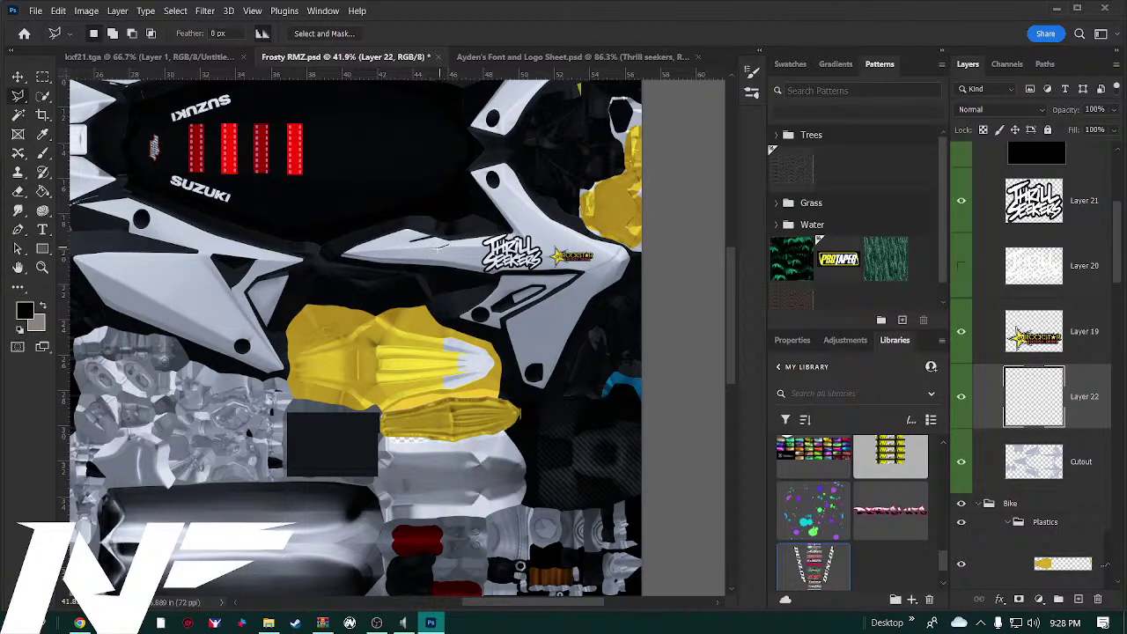
left_click(448, 243)
left_click(282, 266)
left_click(215, 333)
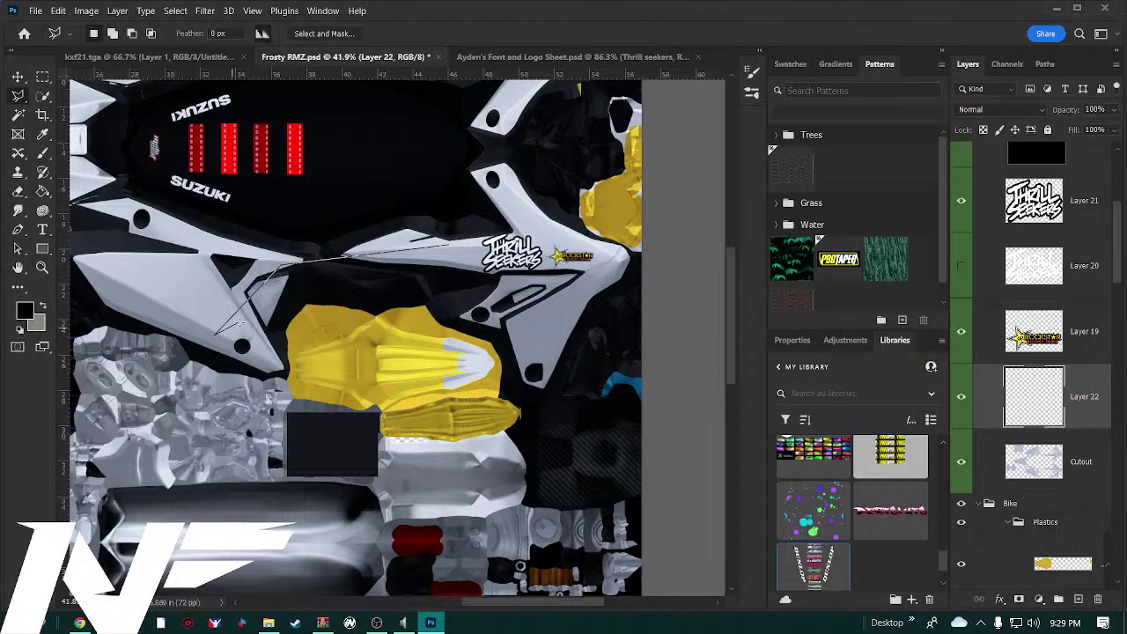
left_click(288, 272)
left_click(449, 246)
left_click(284, 266)
left_click(270, 309)
left_click(296, 275)
left_click(307, 374)
left_click(343, 258)
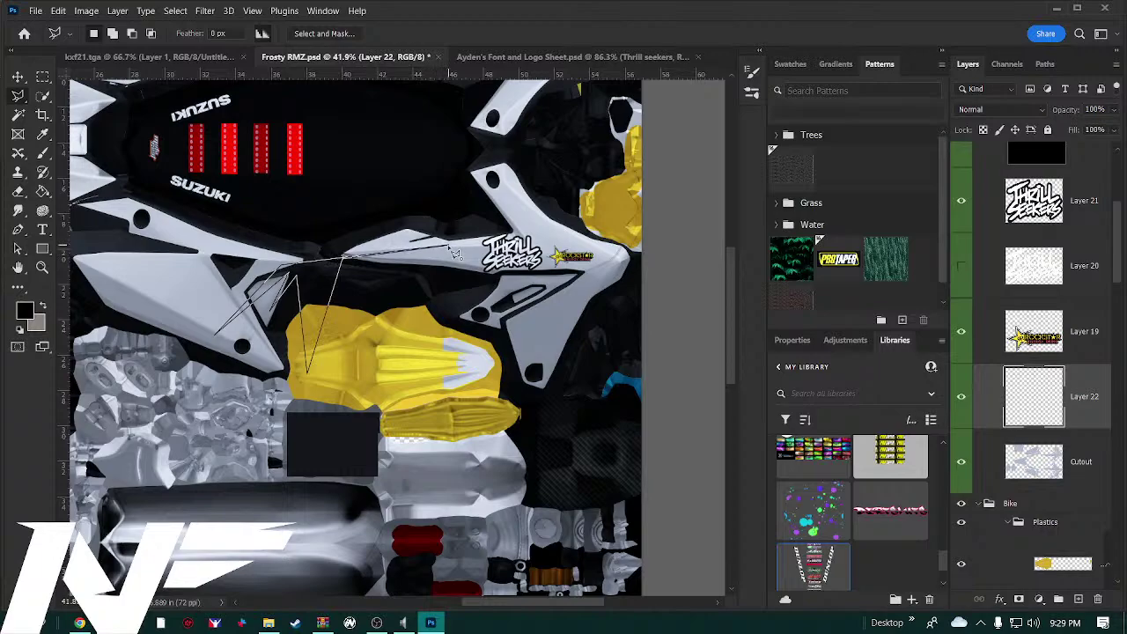
double_click(454, 253)
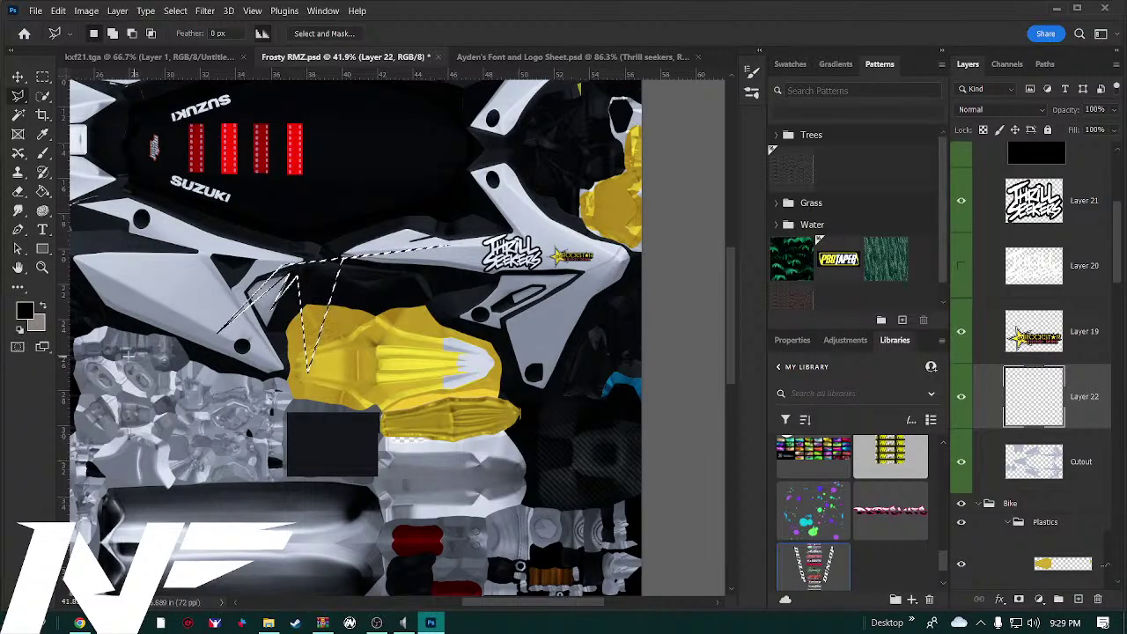
Fill the spiked selection with black on the new layer
left_click(42, 194)
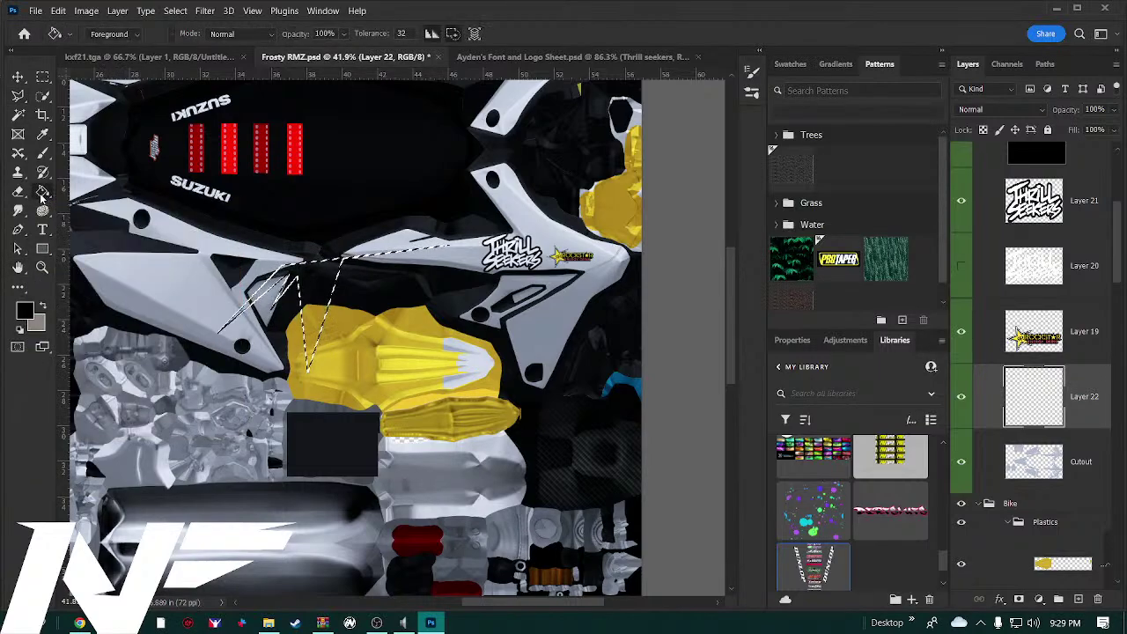
left_click(318, 286)
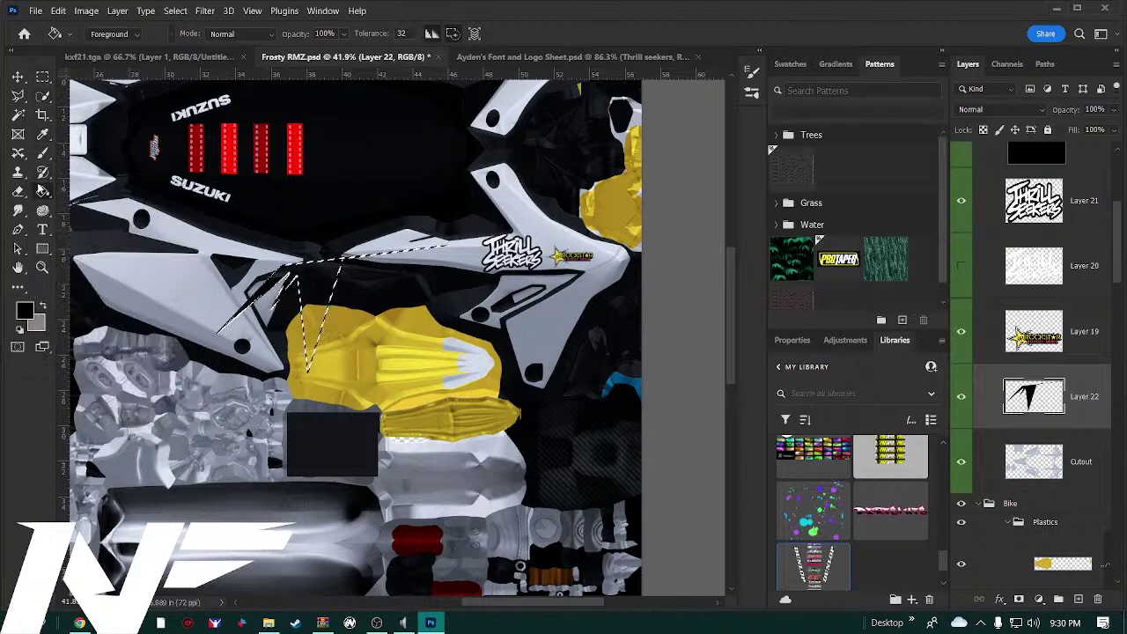
left_click(42, 154)
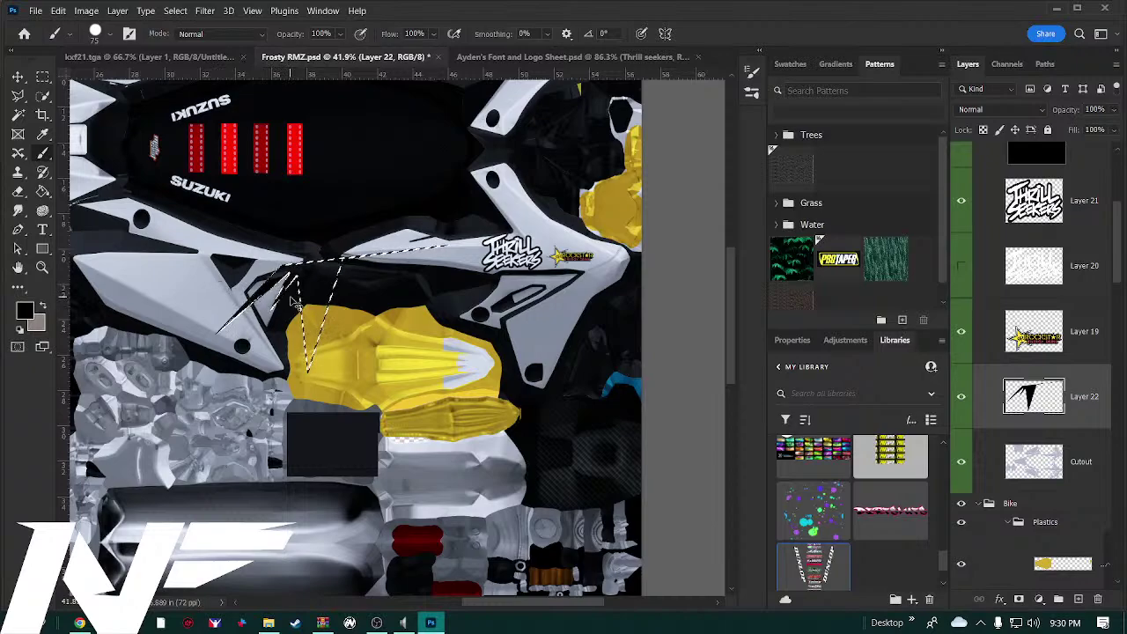
Rotate the black spiked shape about 33.4° clockwise with Free Transform
key("ctrl+t")
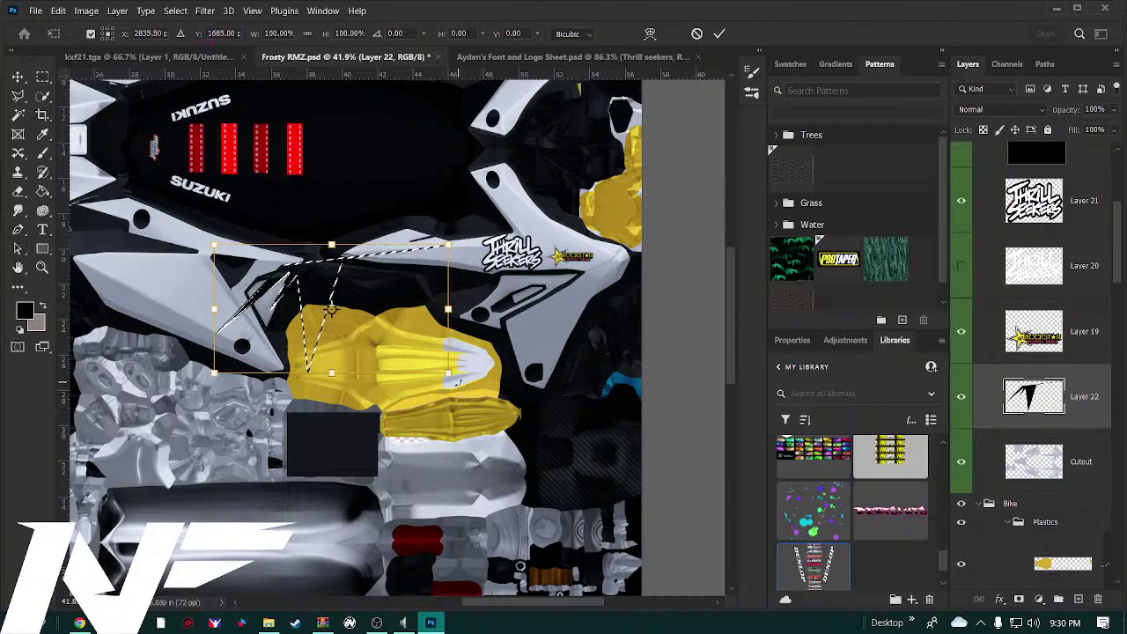
left_click_drag(457, 382, 455, 388)
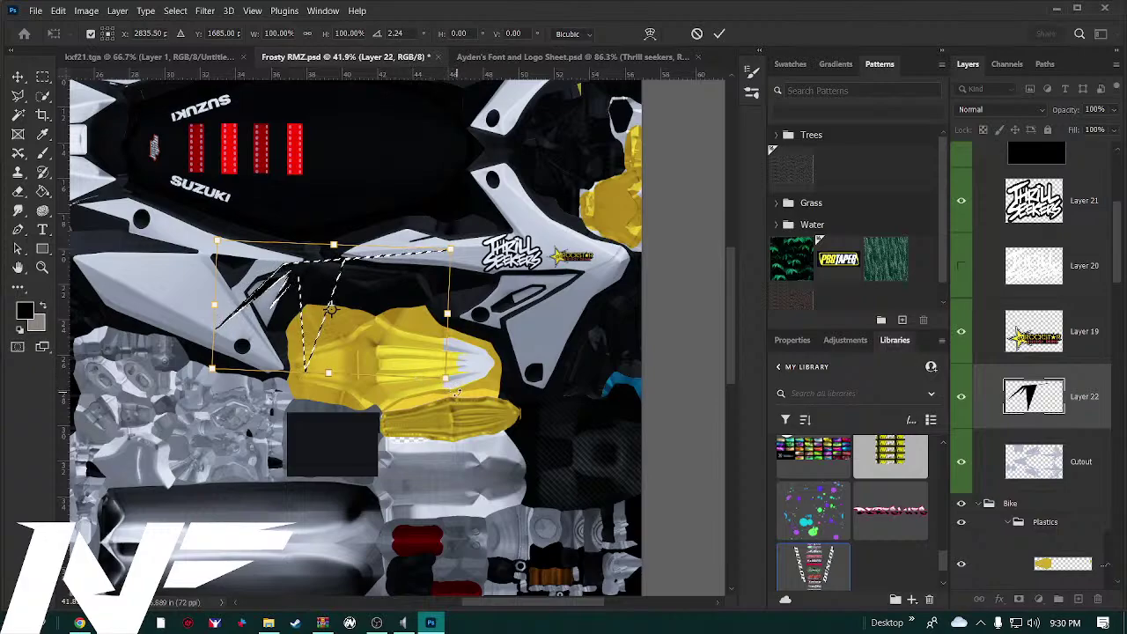
left_click_drag(457, 393, 381, 415)
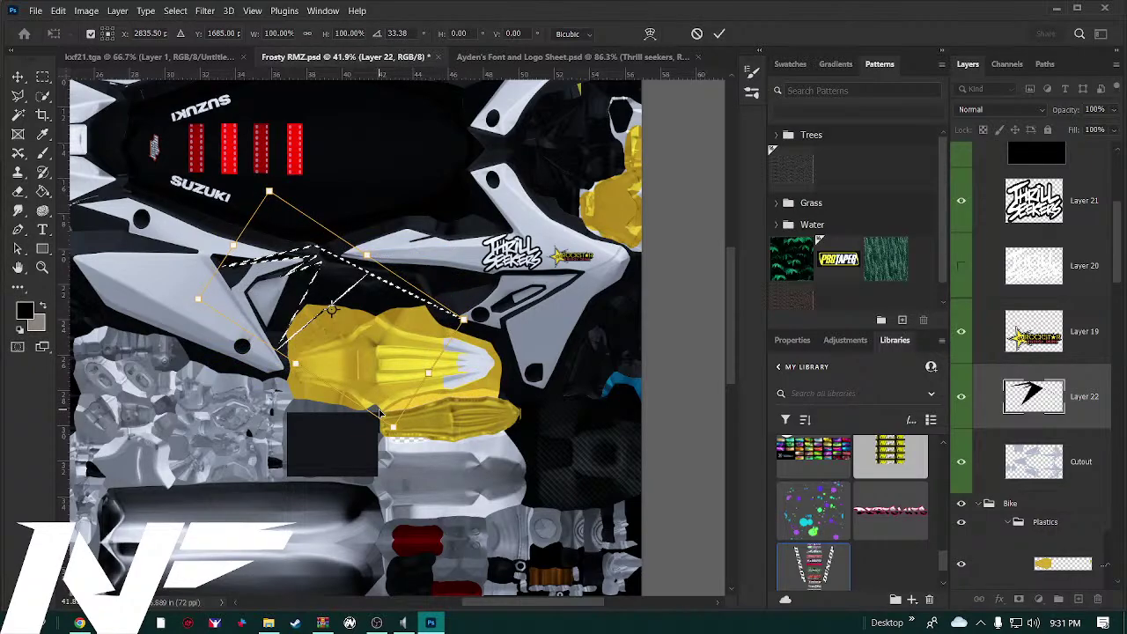
key("Return")
Reselect the black spiked shape's layer and clear the selection around the shape
left_click(1094, 455)
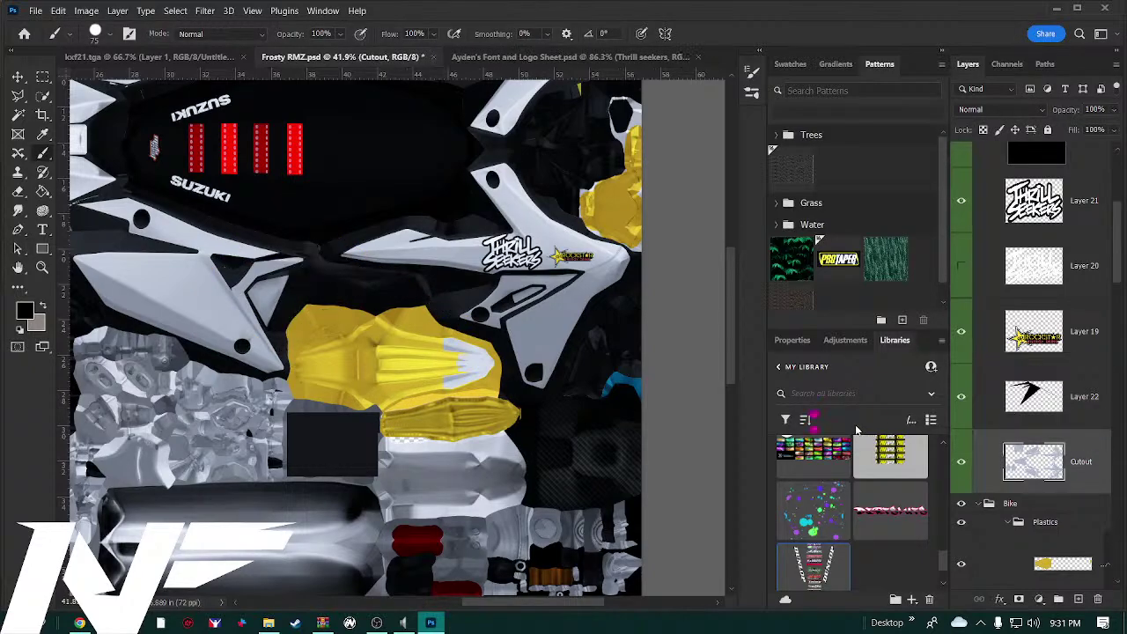
left_click(1059, 408)
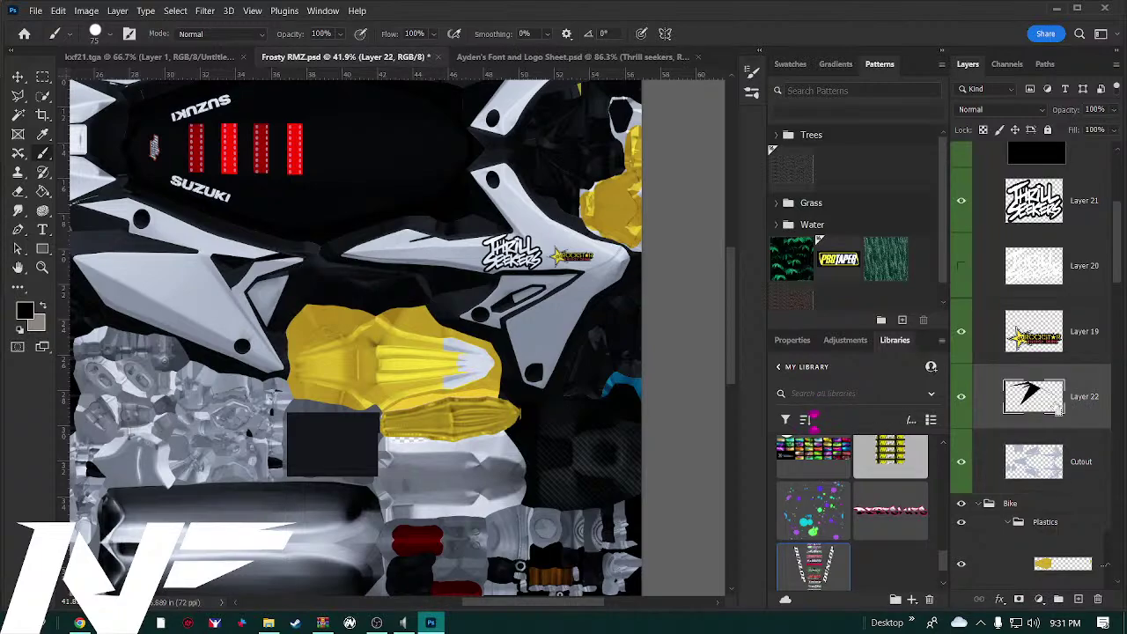
left_click(1057, 407, "ctrl")
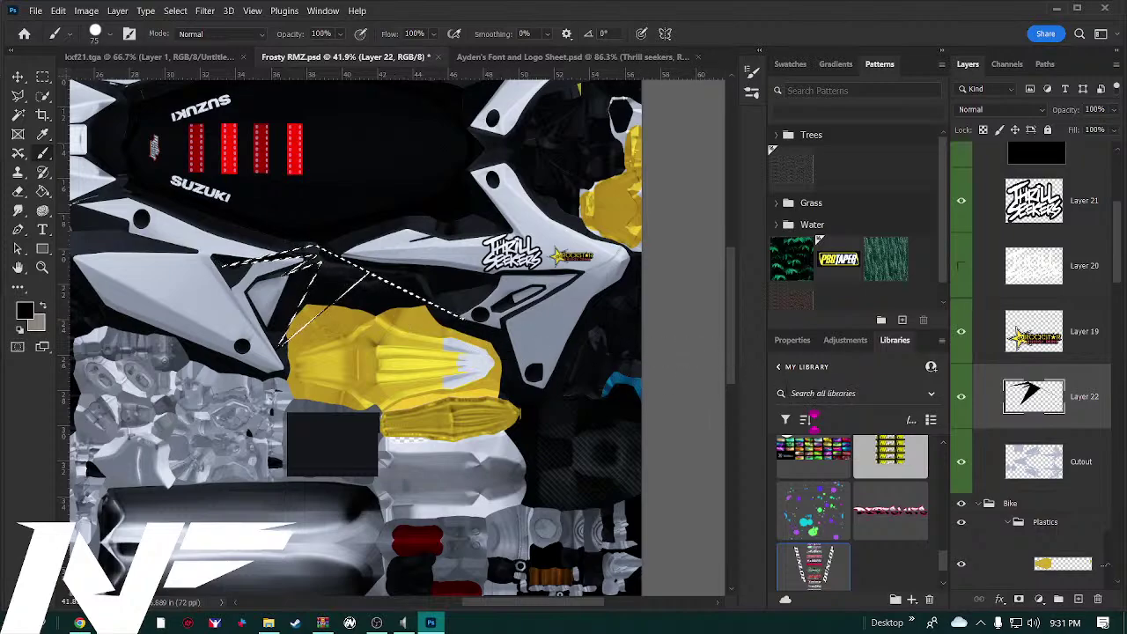
key("ctrl+d")
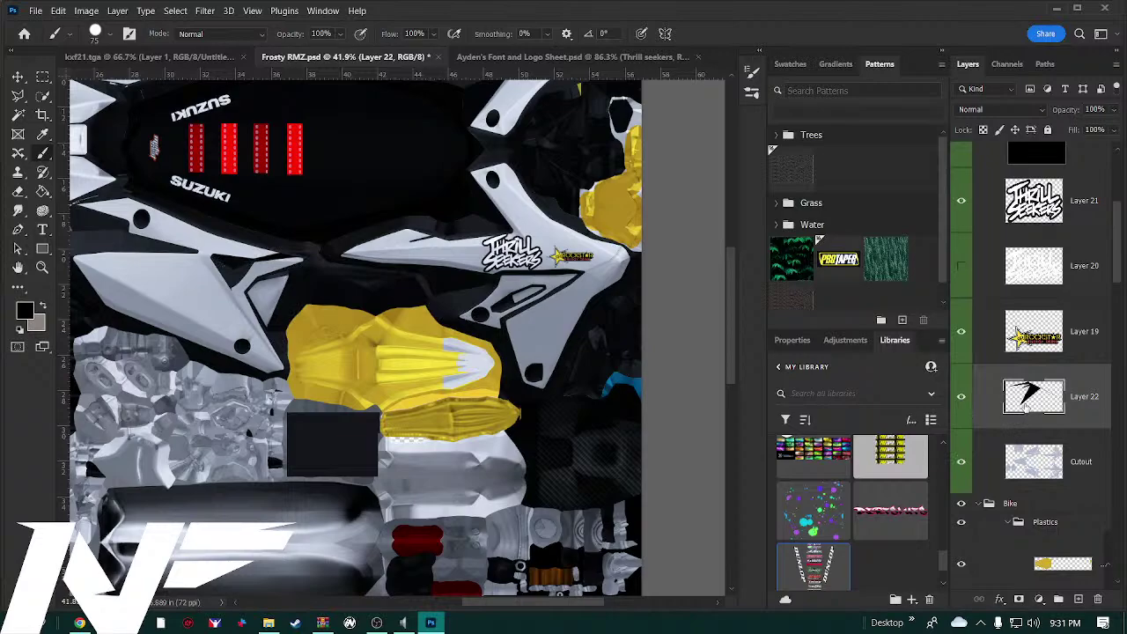
Move the black shape onto the white plastic below the Rockstar logo, at about X 3838, Y 1764, and rotate it 21.6° clockwise
key("ctrl+t")
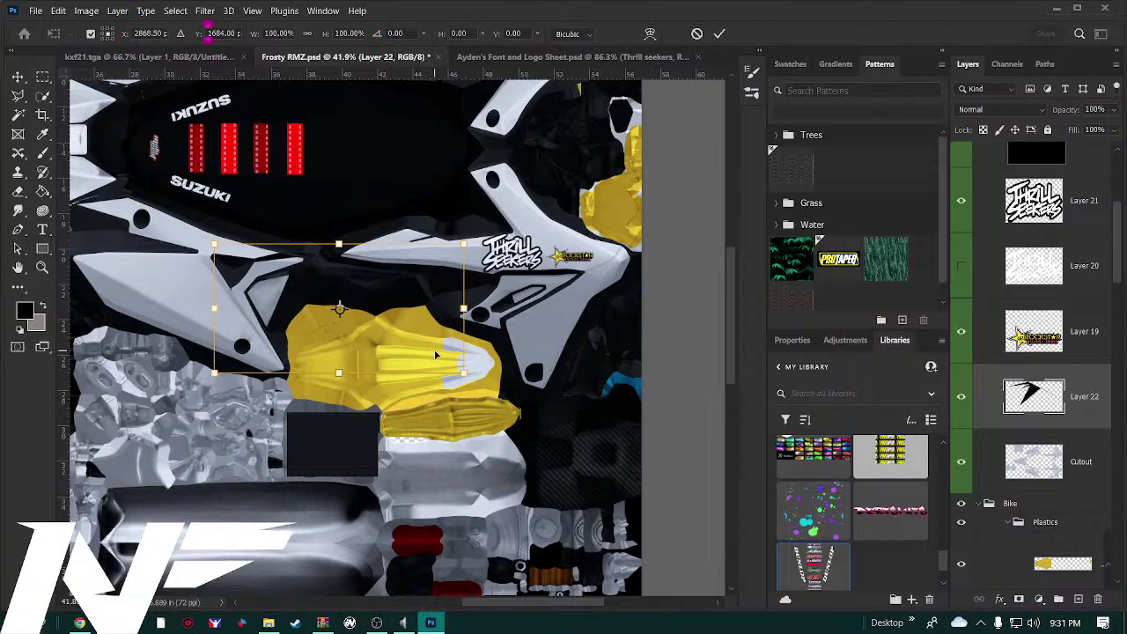
left_click_drag(303, 294, 535, 297)
scroll(541, 323, "up", 2)
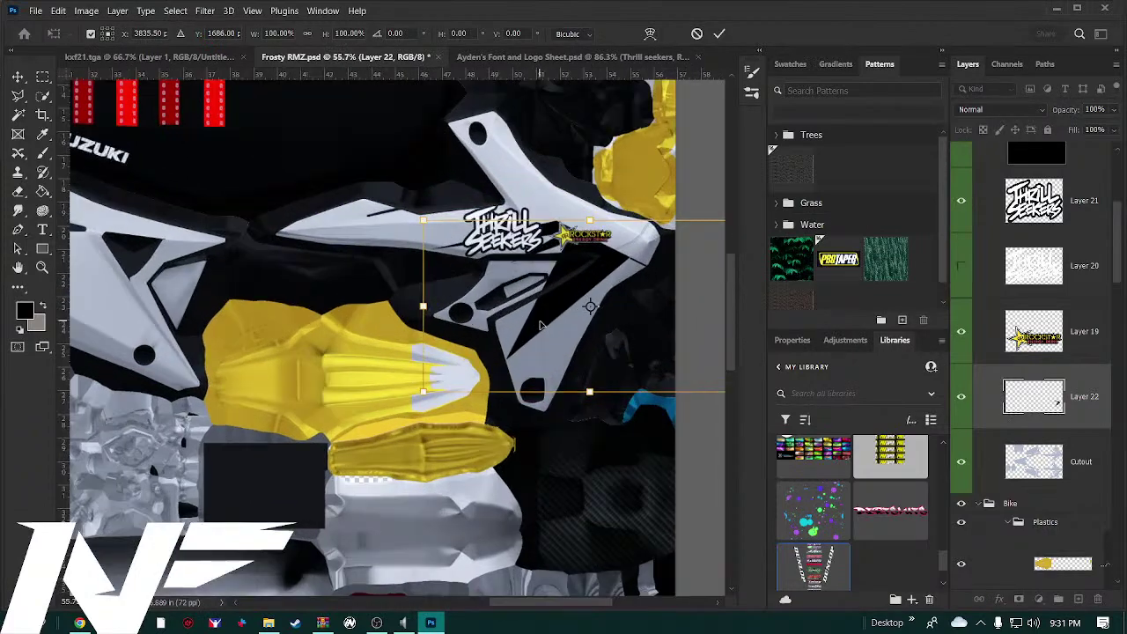
scroll(541, 325, "up", 4)
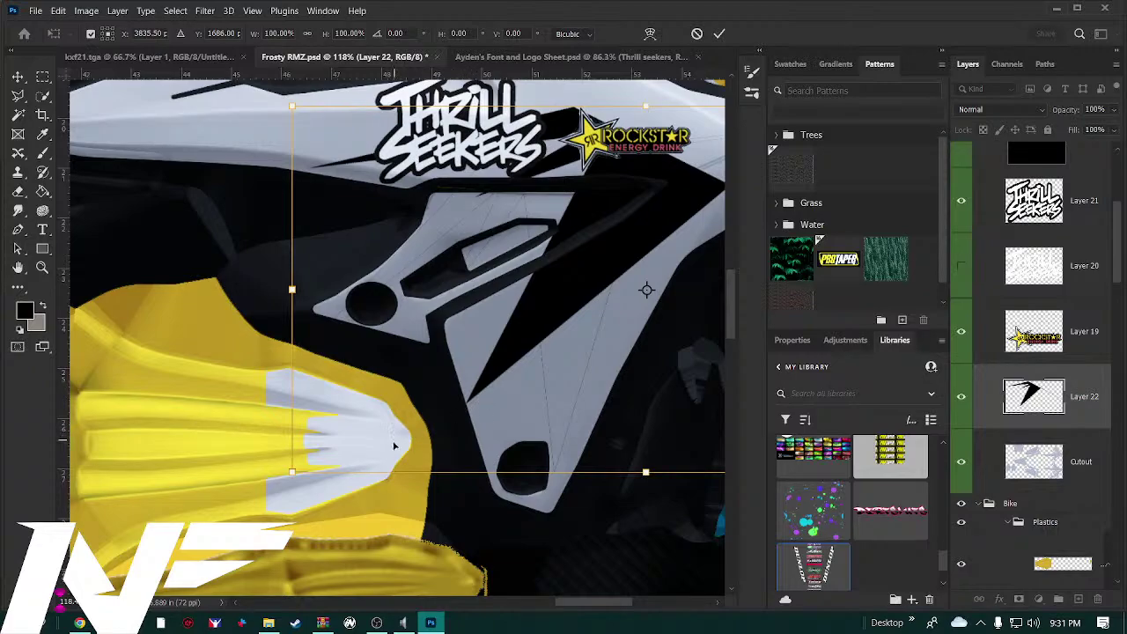
left_click_drag(301, 483, 322, 333)
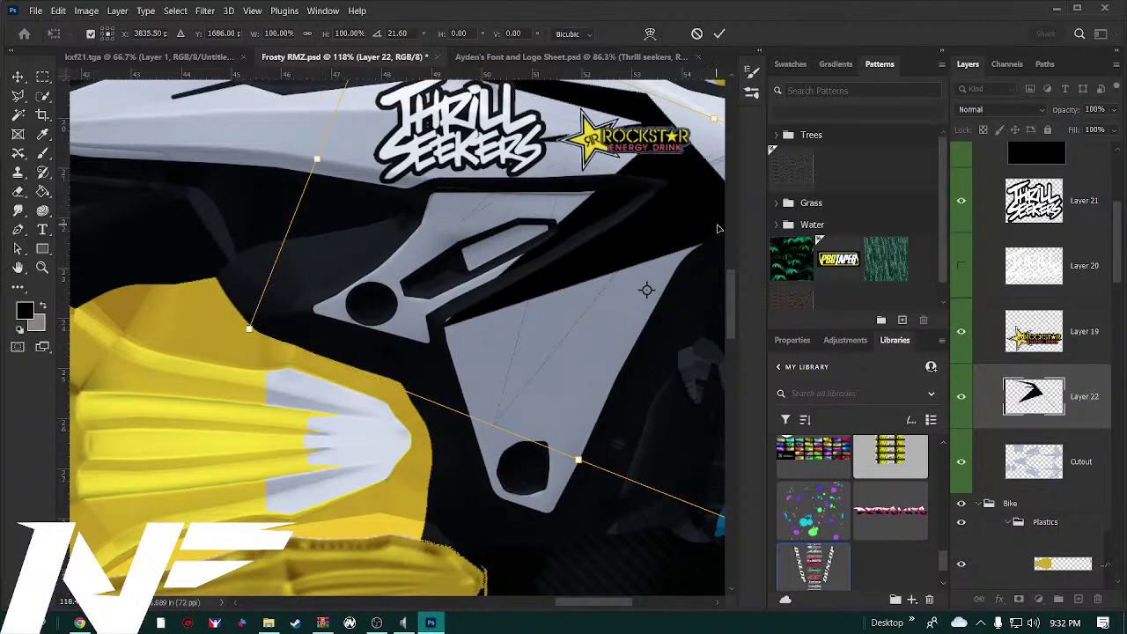
scroll(619, 310, "down", 3)
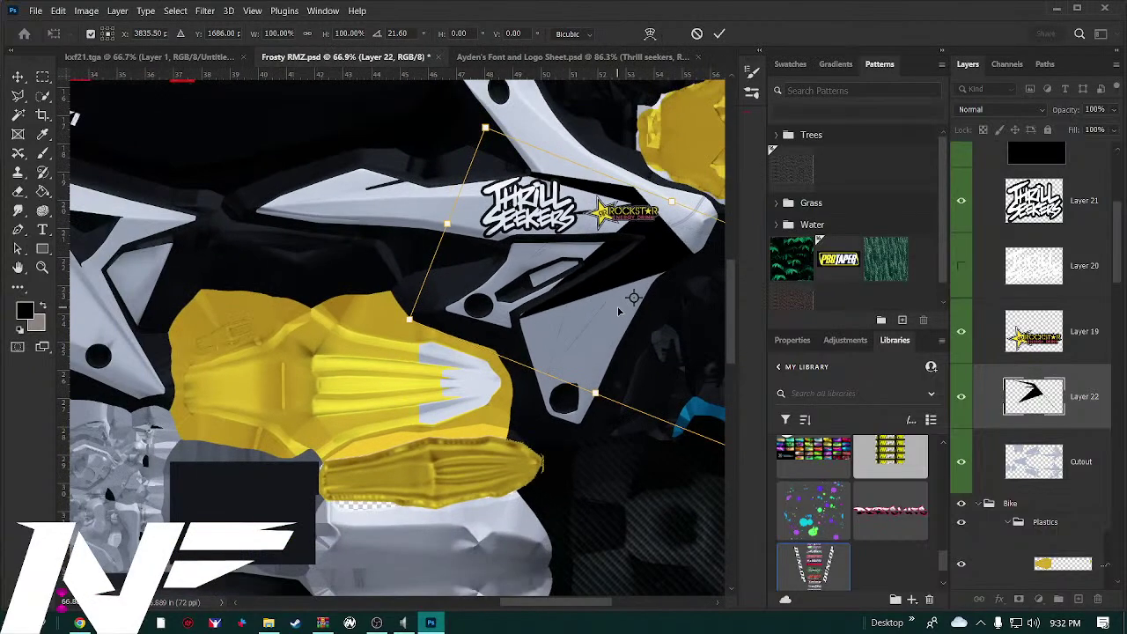
left_click_drag(646, 271, 647, 298)
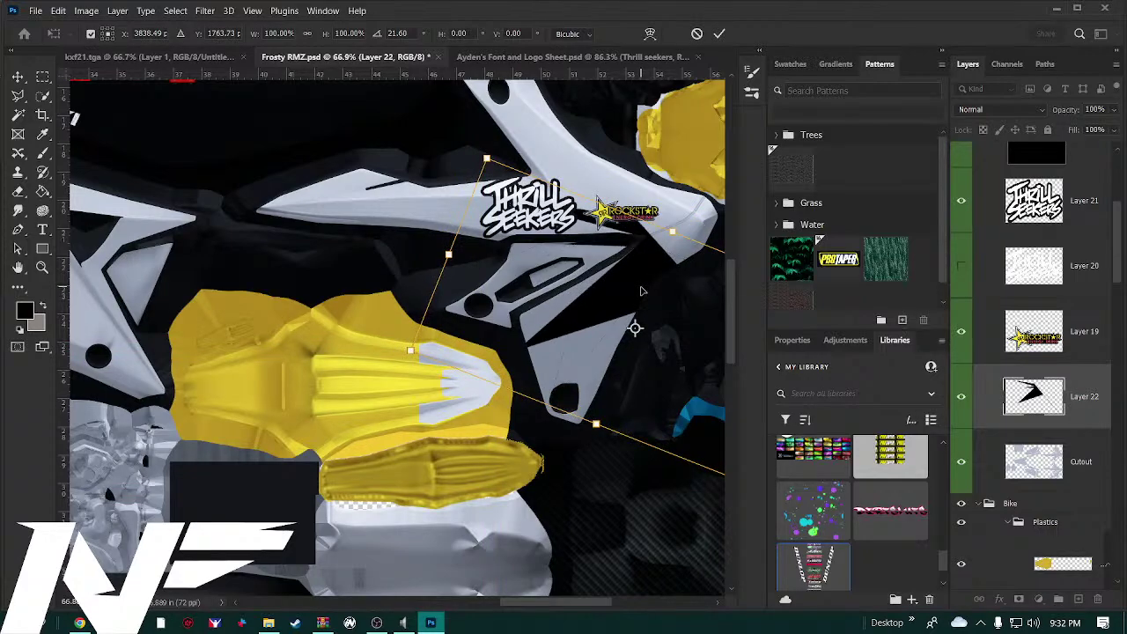
Flip the black shape vertically and move it up behind the Rockstar logo, to about X 3885, Y 1417
right_click(642, 292)
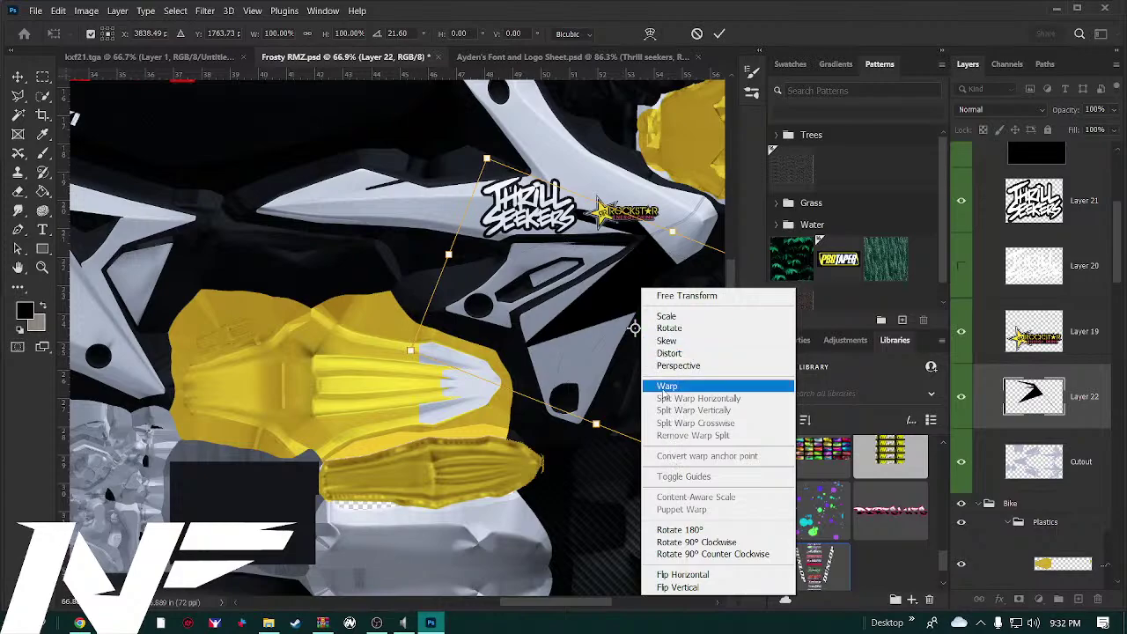
left_click(678, 529)
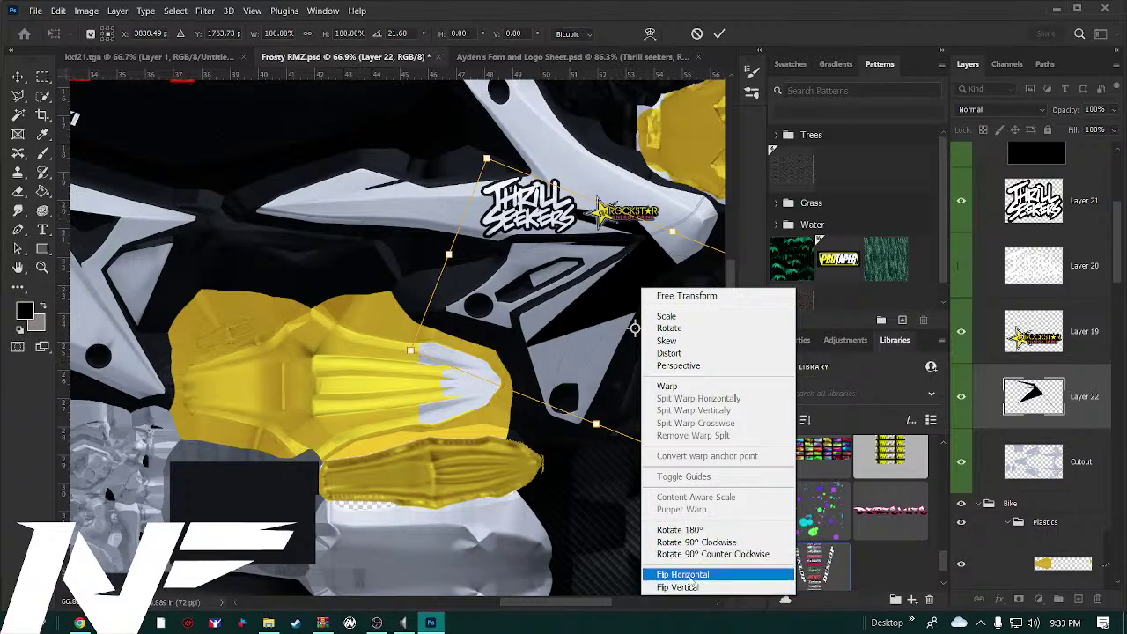
left_click(687, 587)
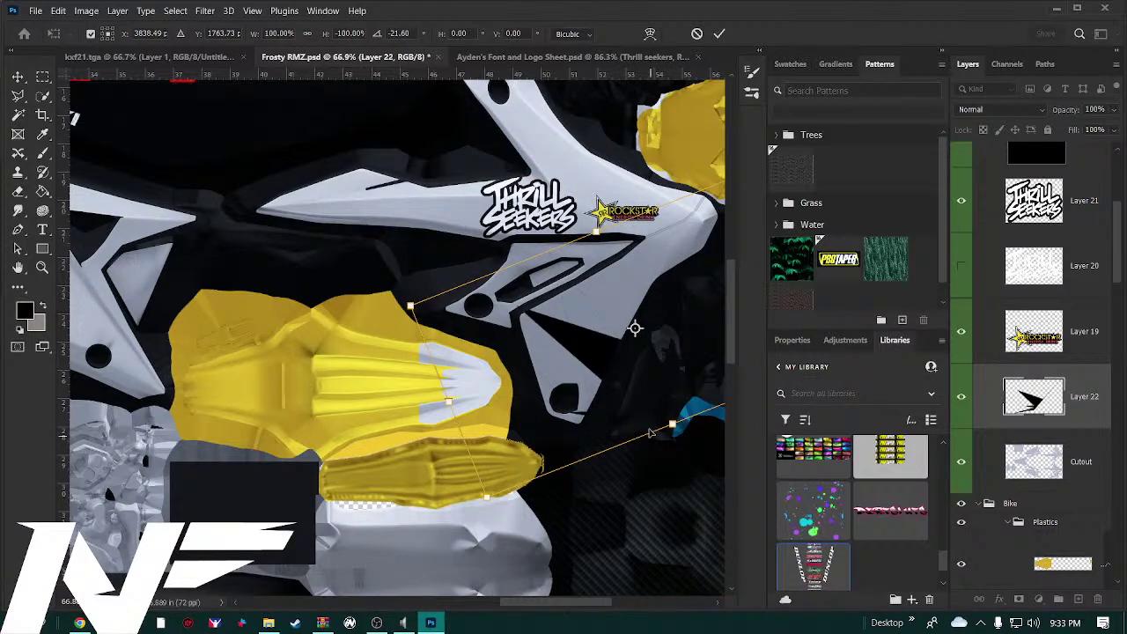
left_click_drag(597, 368, 654, 220)
left_click_drag(669, 172, 645, 182)
mouse_move(607, 220)
left_mouse_down()
mouse_move(583, 263)
mouse_move(632, 215)
mouse_move(617, 230)
left_mouse_up()
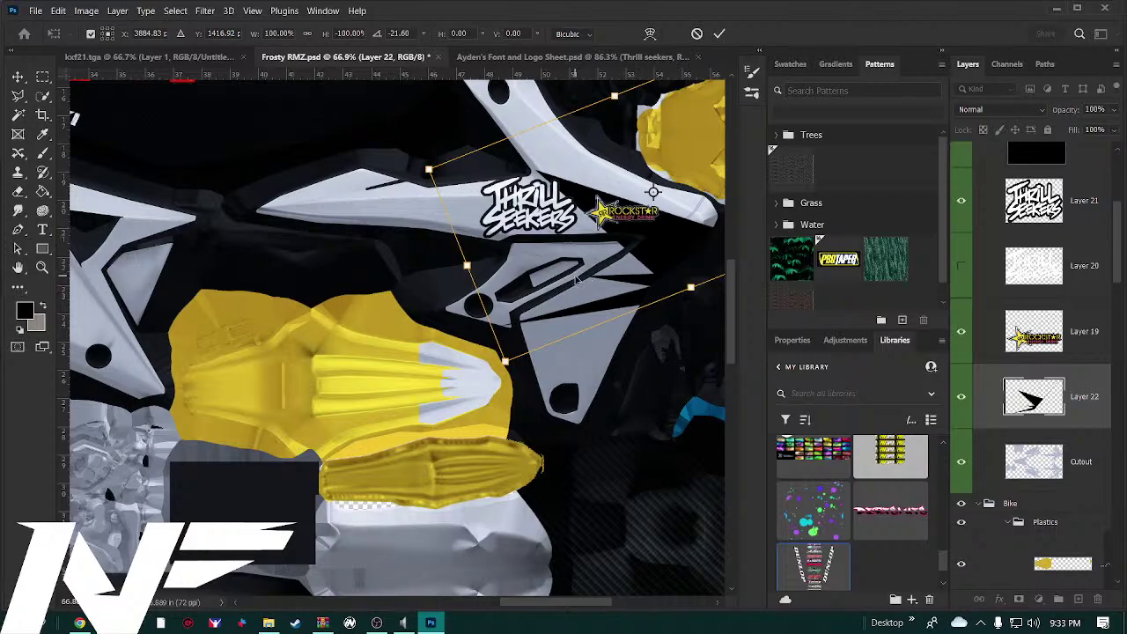
With the Rockstar logo layer active, outline another spiked shape across the white plastic around both logos using the Polygonal Lasso
left_click(986, 332)
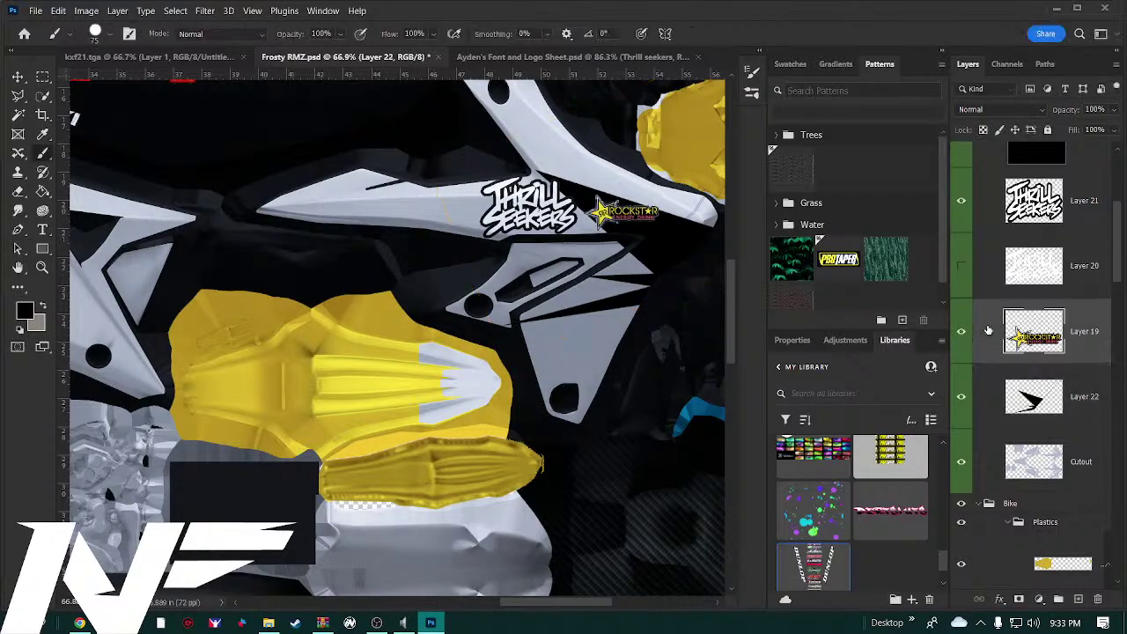
key("b")
key("e")
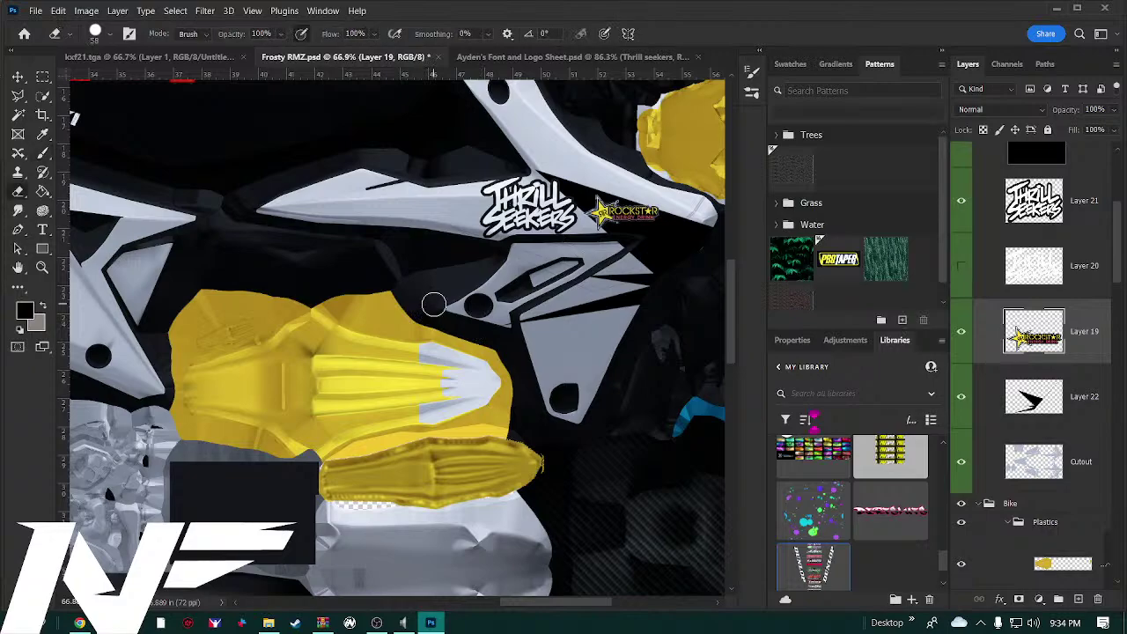
key("l")
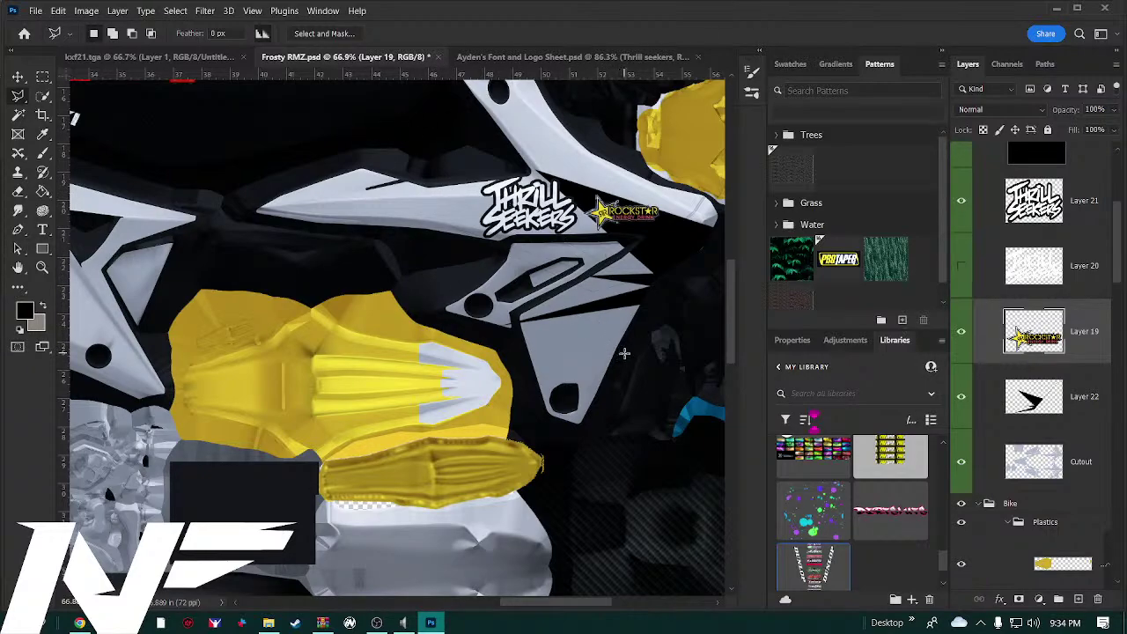
mouse_move(623, 350)
left_mouse_down()
mouse_move(581, 150)
mouse_move(449, 209)
mouse_move(326, 202)
left_mouse_up()
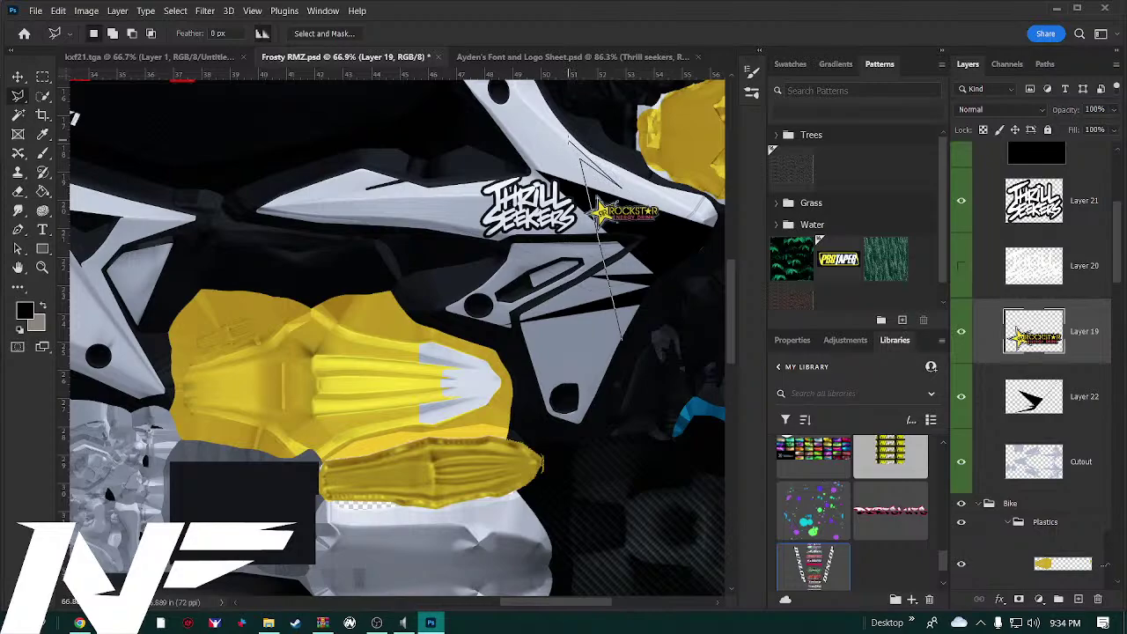
left_click(532, 102)
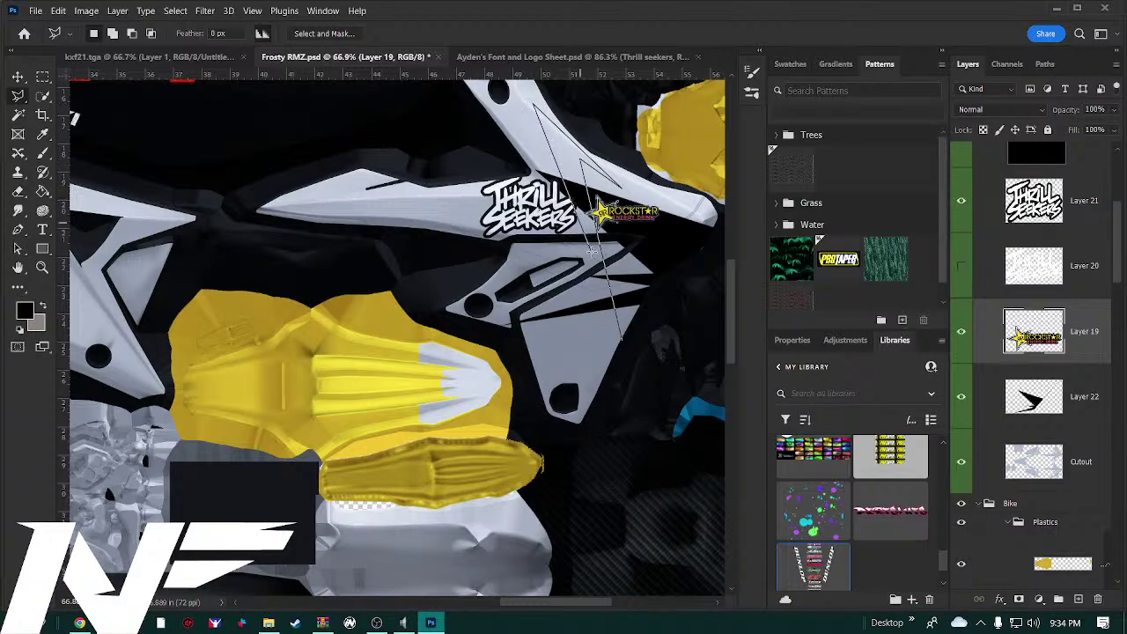
left_click(623, 342)
left_click(586, 235)
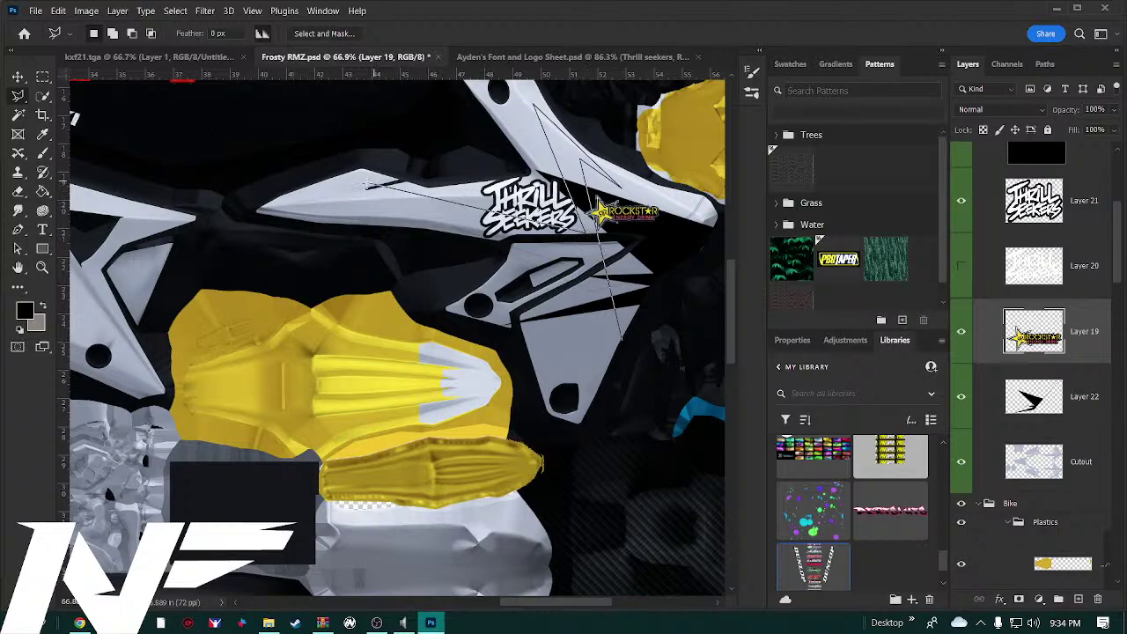
left_click(377, 180)
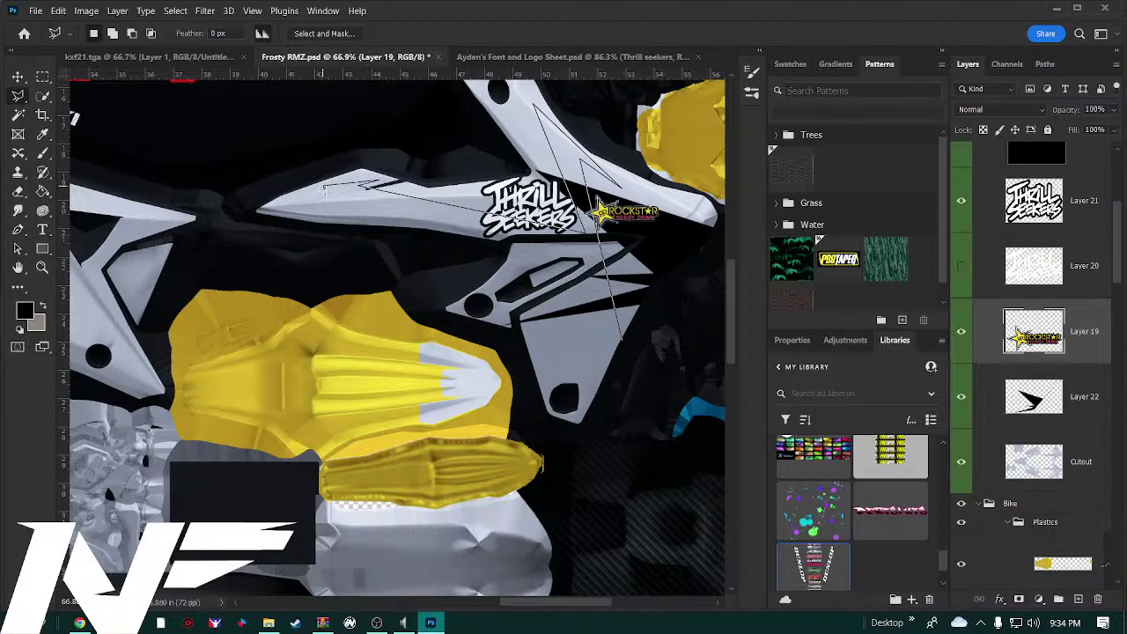
left_click(320, 185)
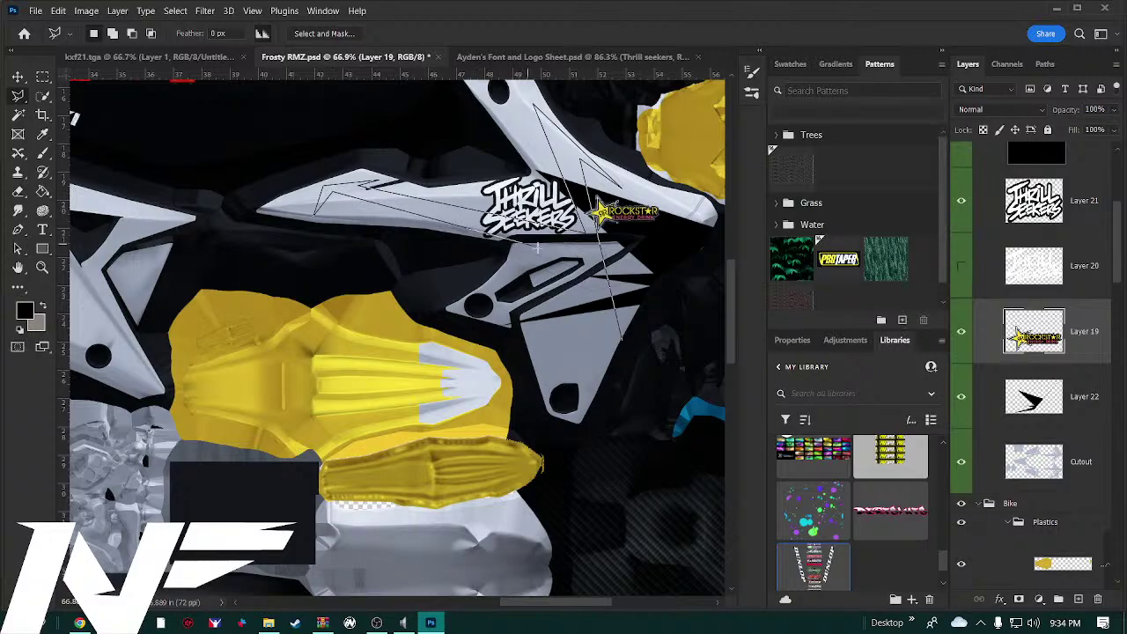
Close the polygonal lasso selection over the side panels and fill it on Layer 22 with yellow sampled from the yellow fender
left_click(624, 343)
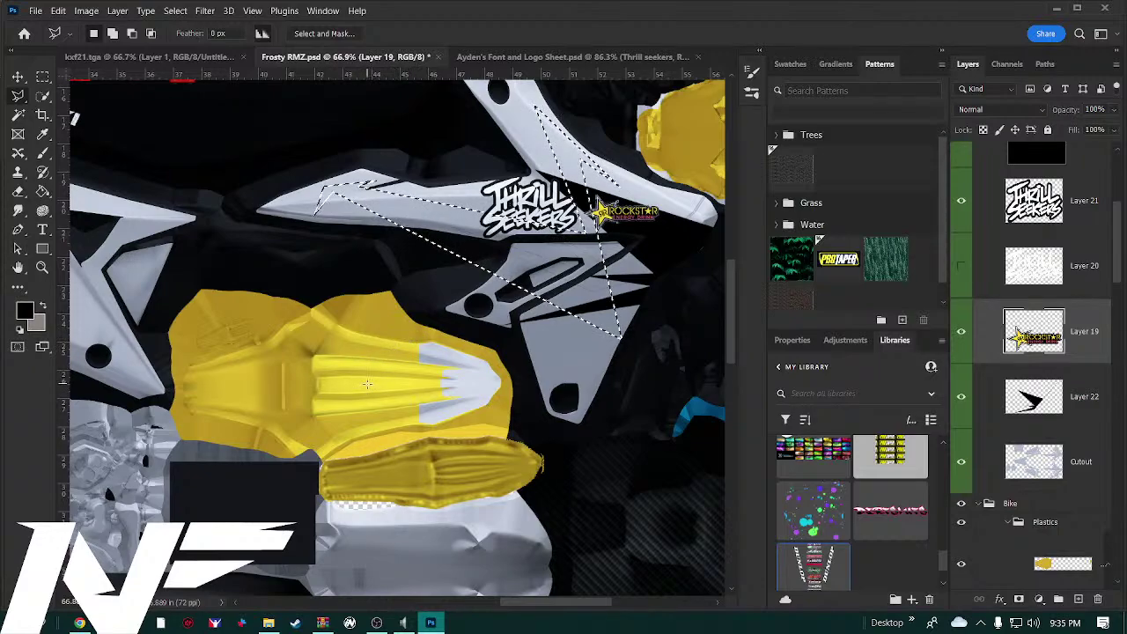
key("i")
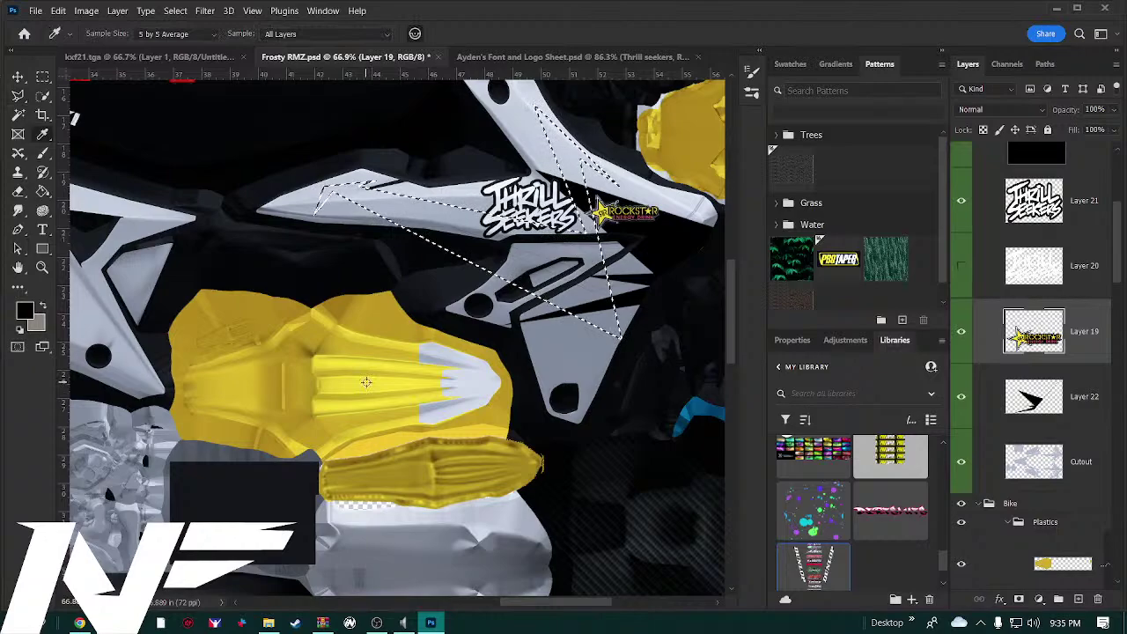
left_click(366, 382)
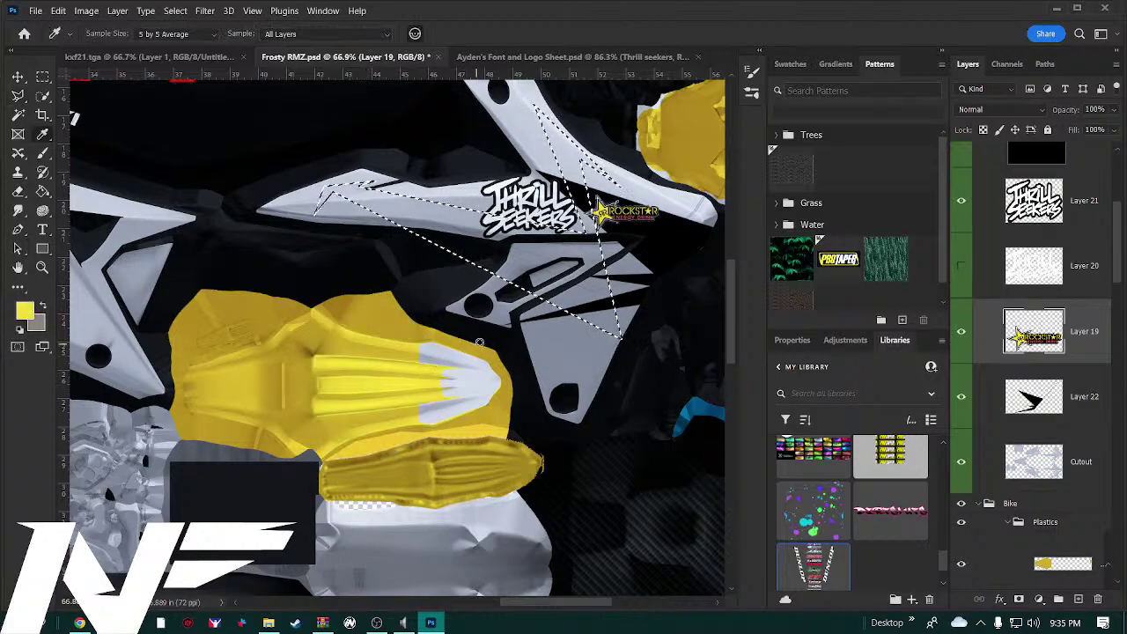
key("g")
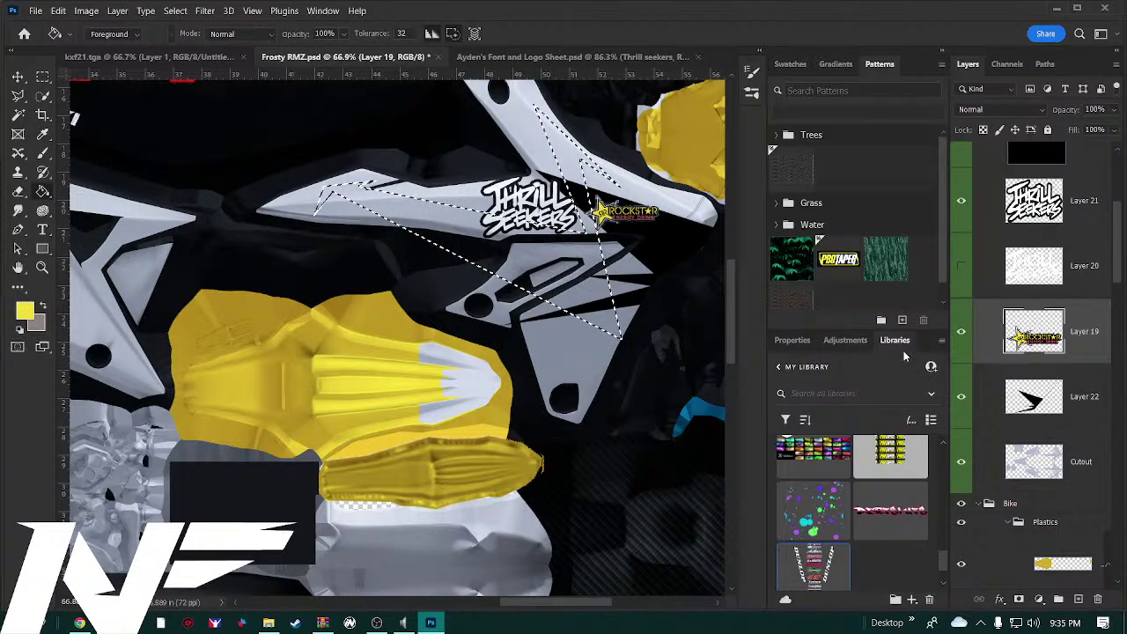
left_click(1074, 393)
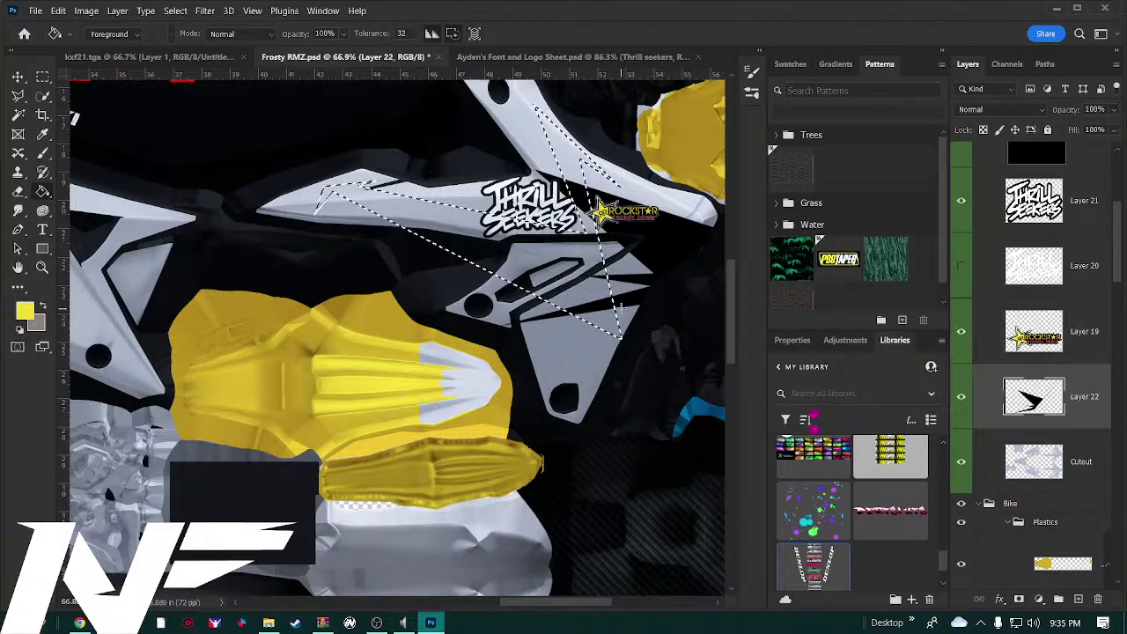
left_click(597, 296)
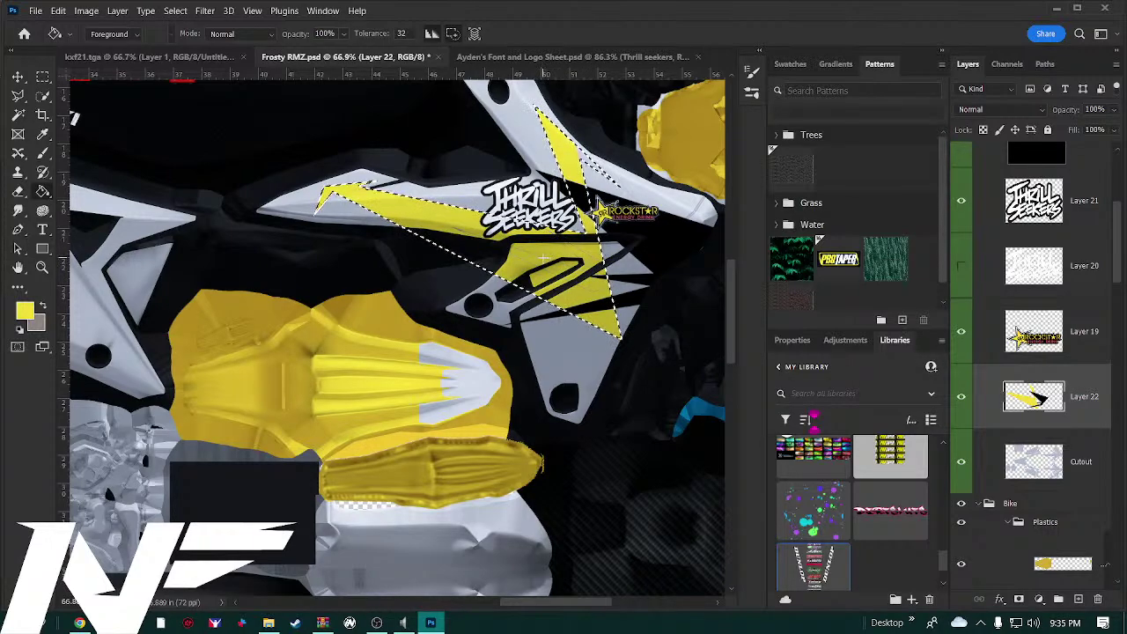
Hide and show the Shading group to inspect the yellow fill without shading
scroll(537, 254, "up", 4)
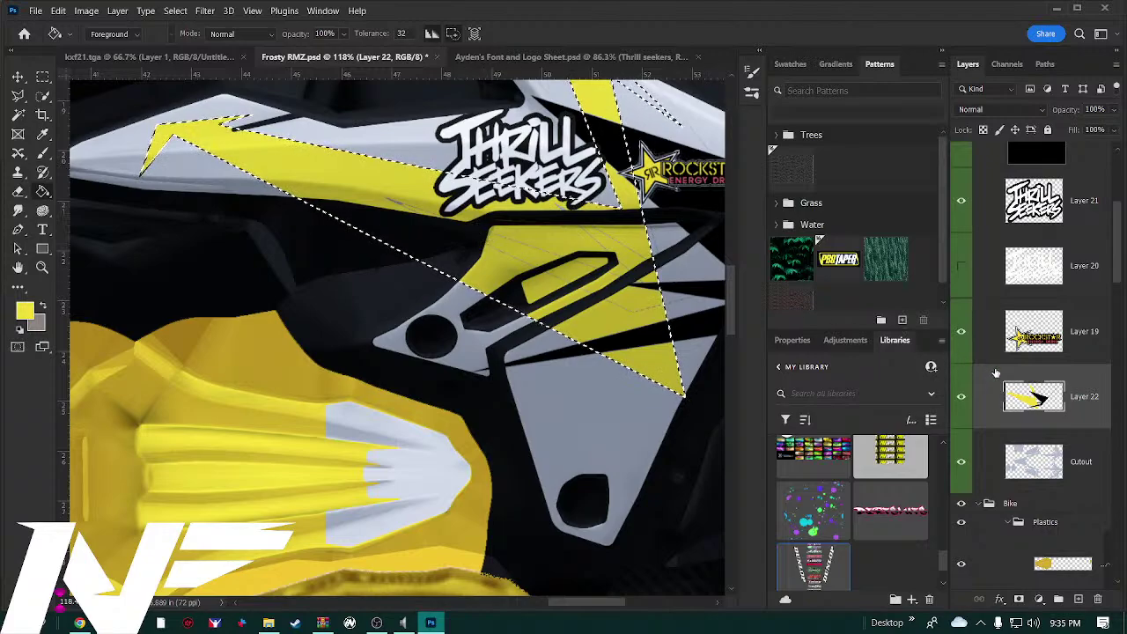
scroll(990, 370, "up", 5)
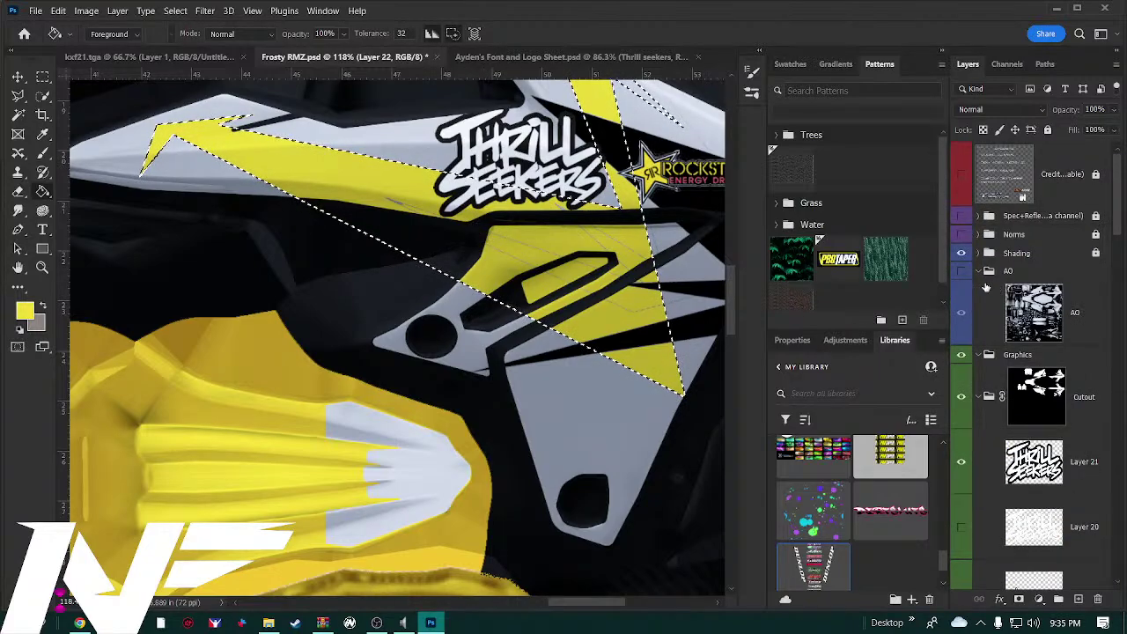
left_click(960, 254)
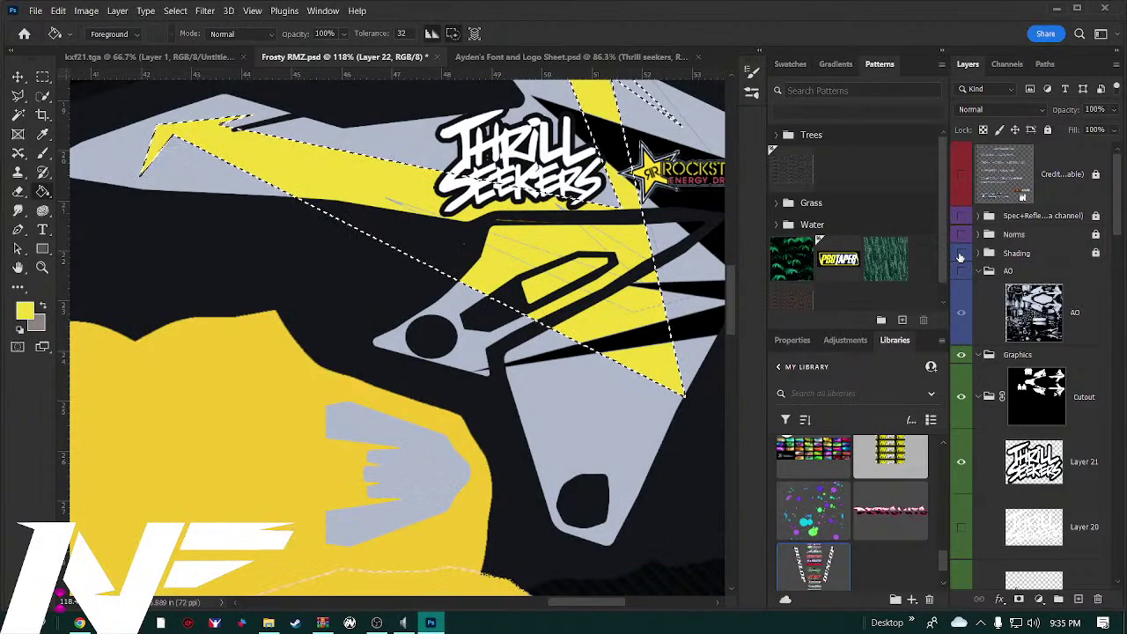
left_click(960, 254)
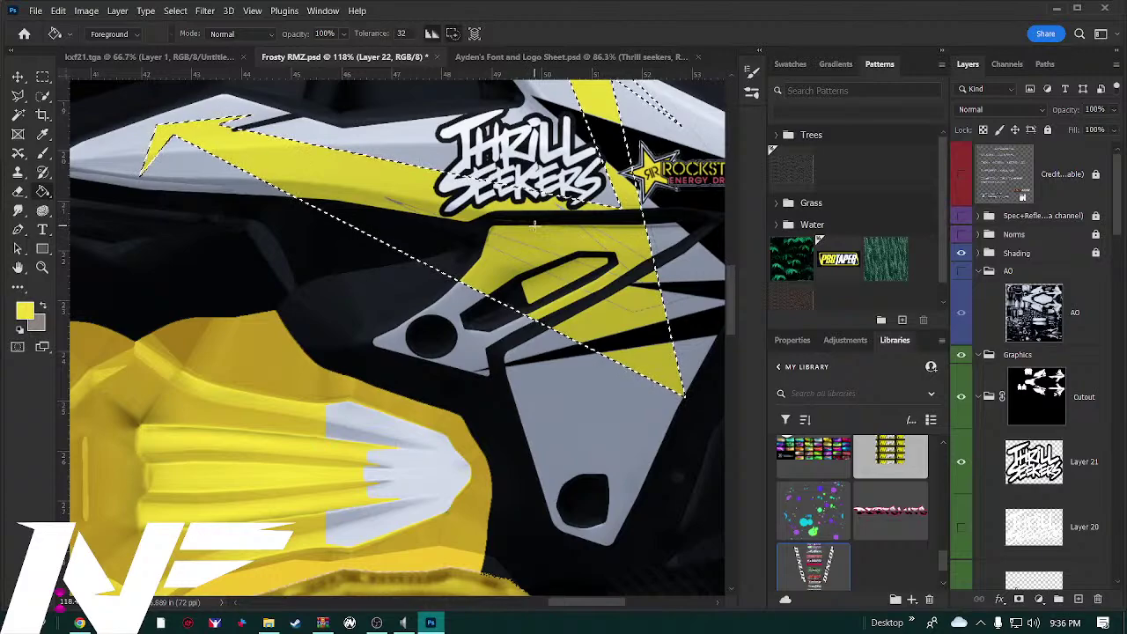
Try to paint yellow over the thin leftover lines inside the selection with a 75 px brush
key("b")
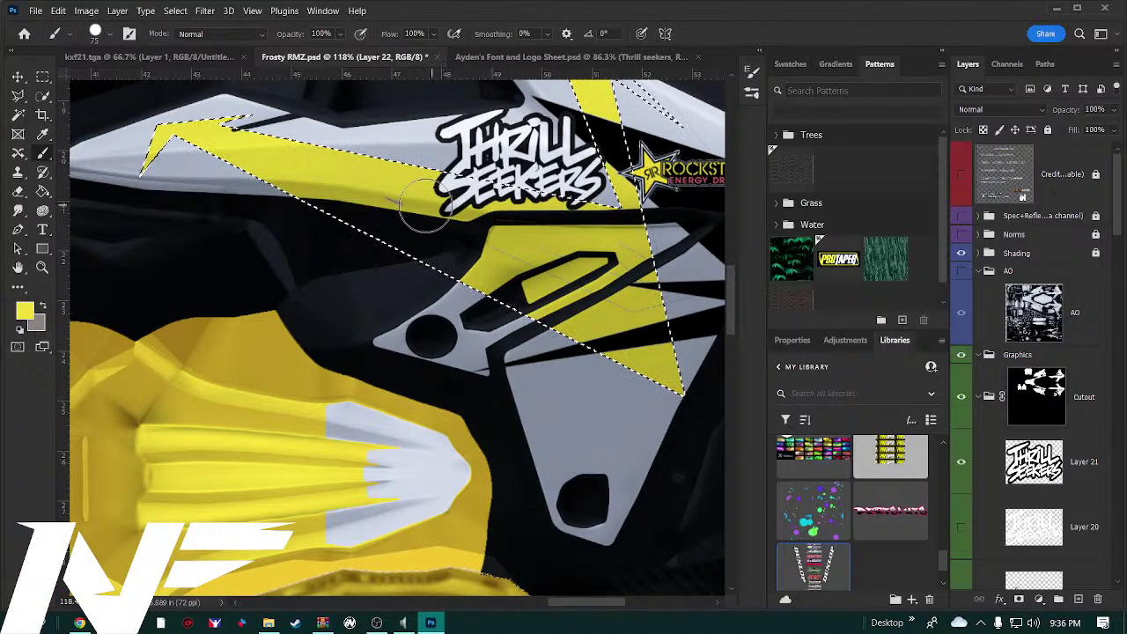
left_click_drag(429, 213, 366, 188)
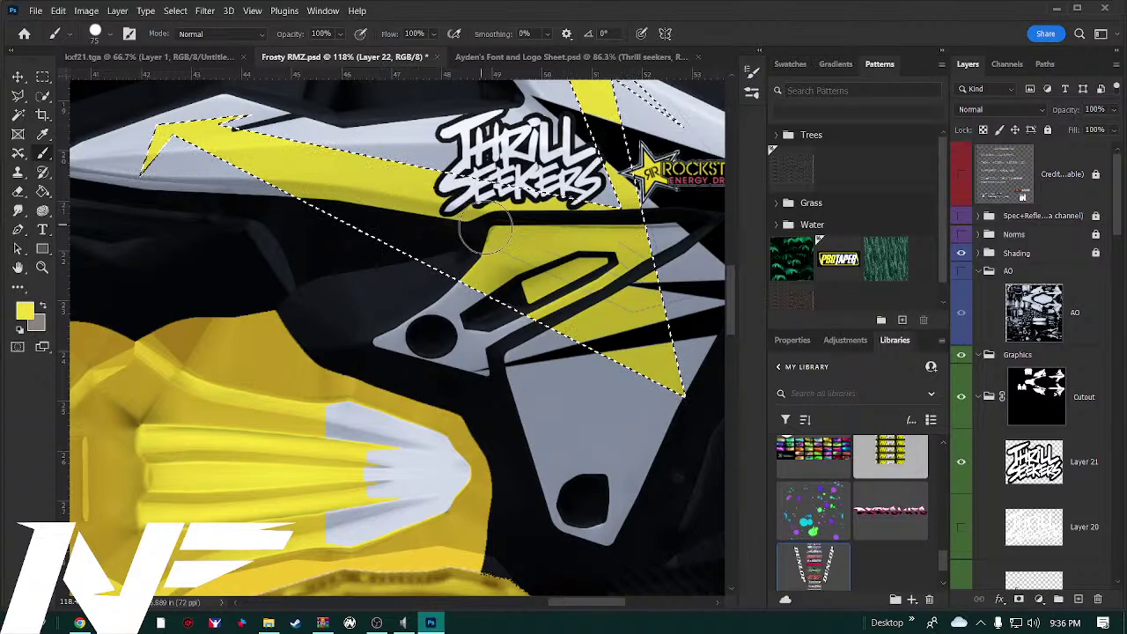
mouse_move(469, 236)
left_mouse_down()
mouse_move(441, 229)
mouse_move(630, 330)
left_mouse_up()
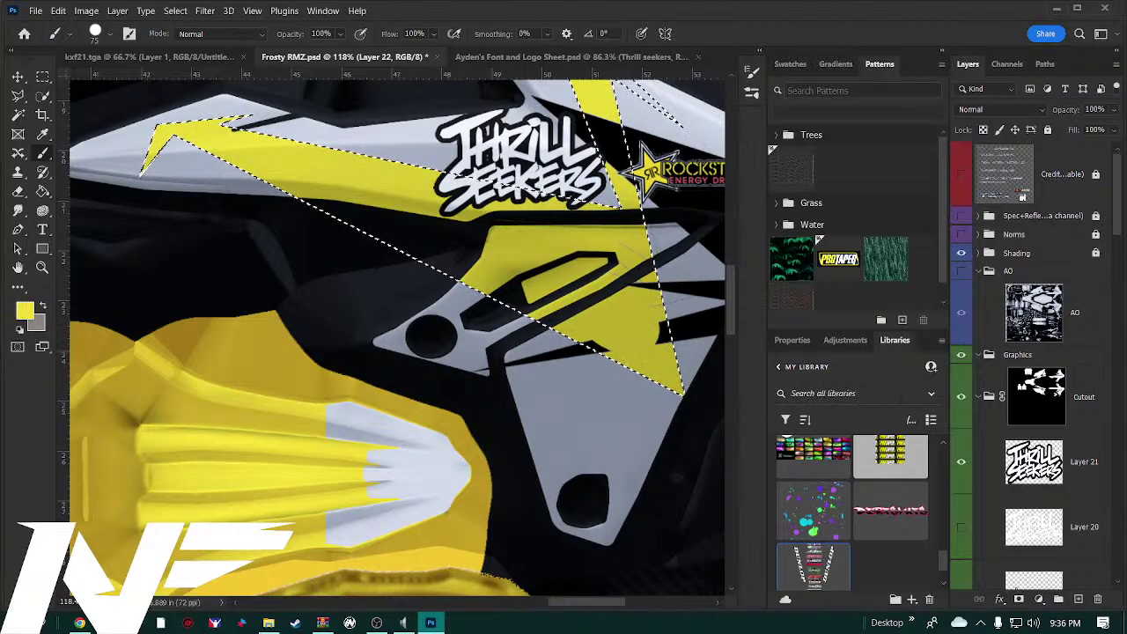
Paint over the thin leftover lines in Layer 22's yellow area with a 32 px brush and clear the selection
scroll(1031, 422, "down", 5)
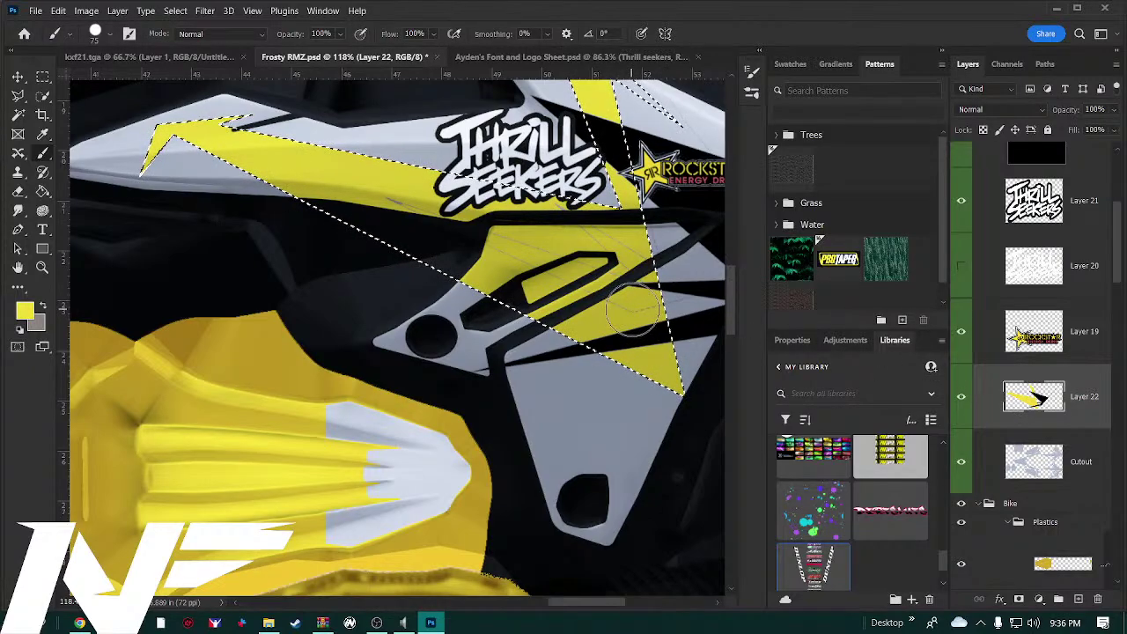
right_click(632, 308)
left_click(725, 346)
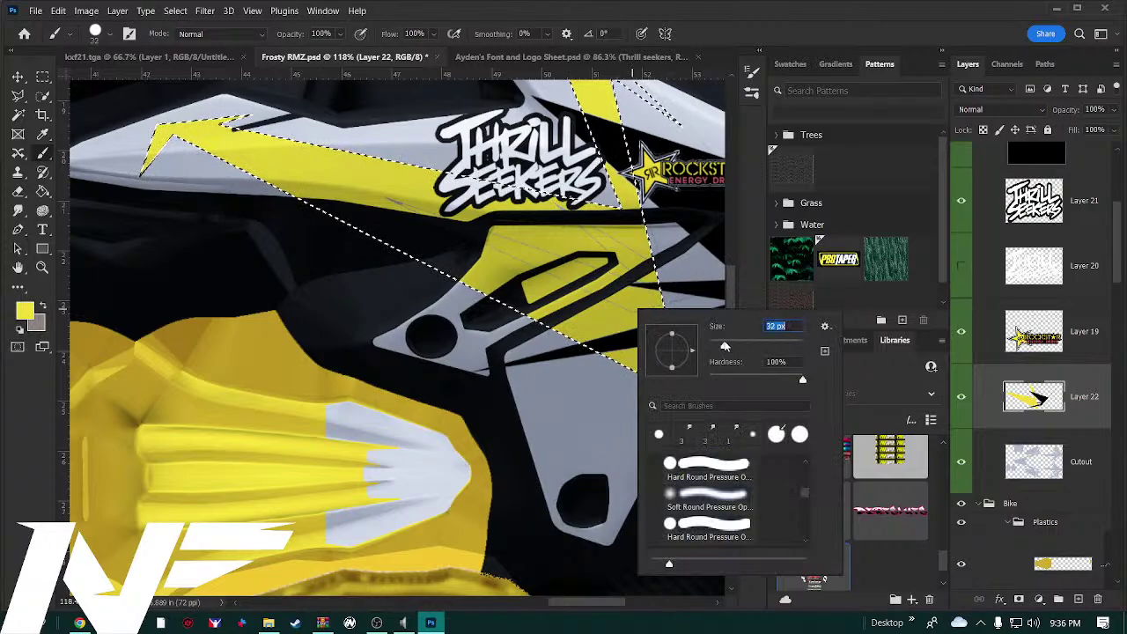
key("Return")
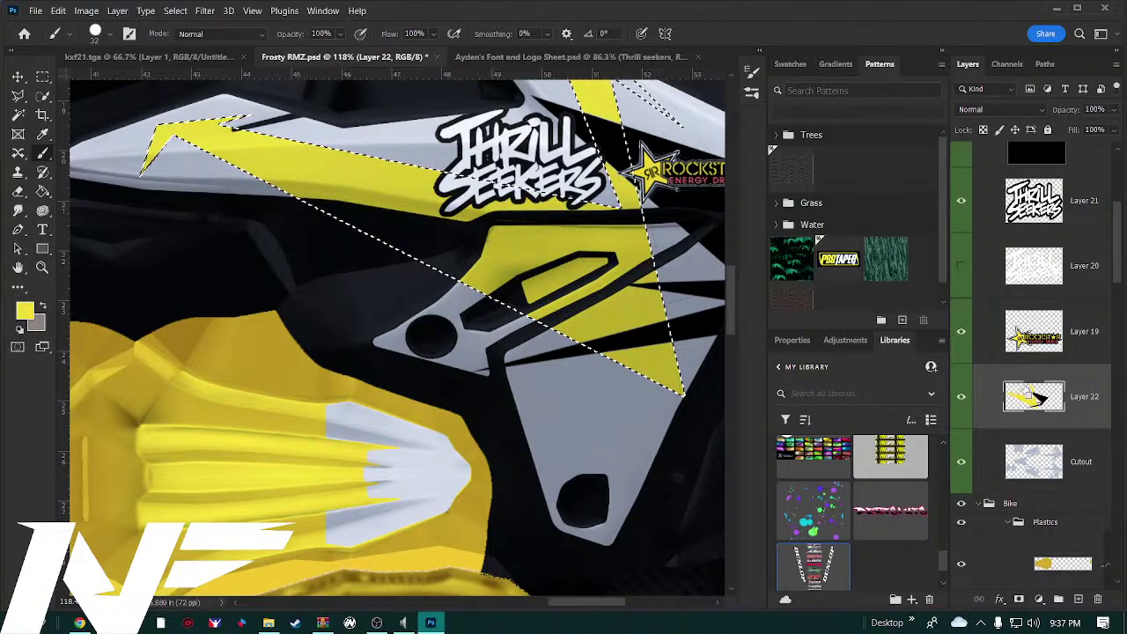
left_click(1021, 339)
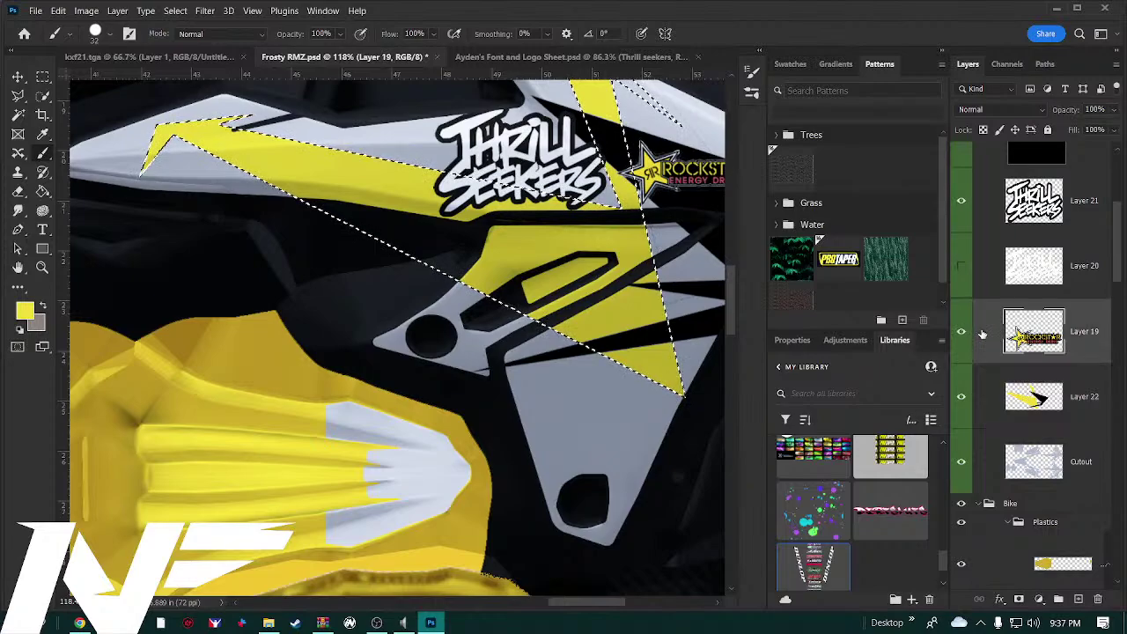
key("ctrl+d")
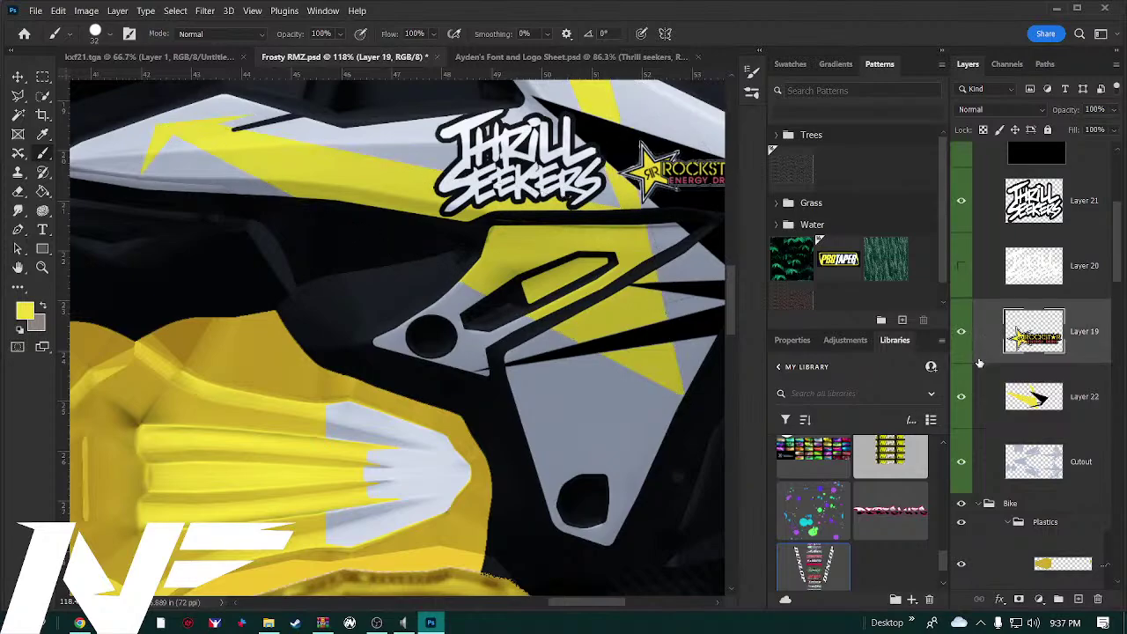
Scale the Thrill Seekers logo on Layer 21 to about 67%, rotate it about 12°, and place it on the grey panel above the round hole
scroll(622, 362, "down", 1)
scroll(622, 362, "down", 2)
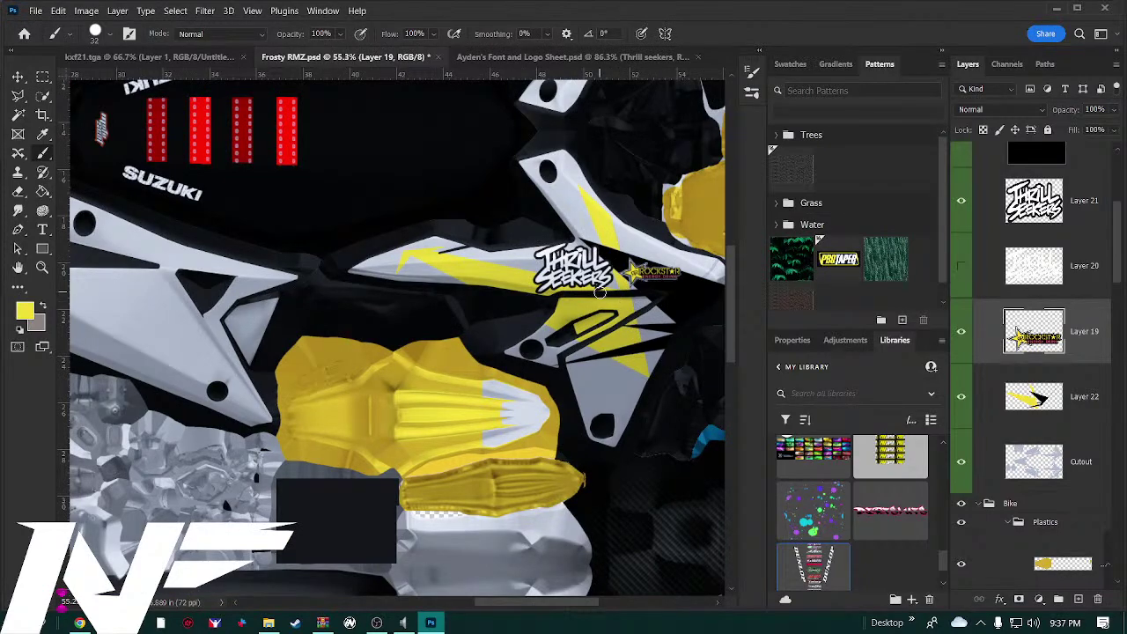
left_click(1037, 206)
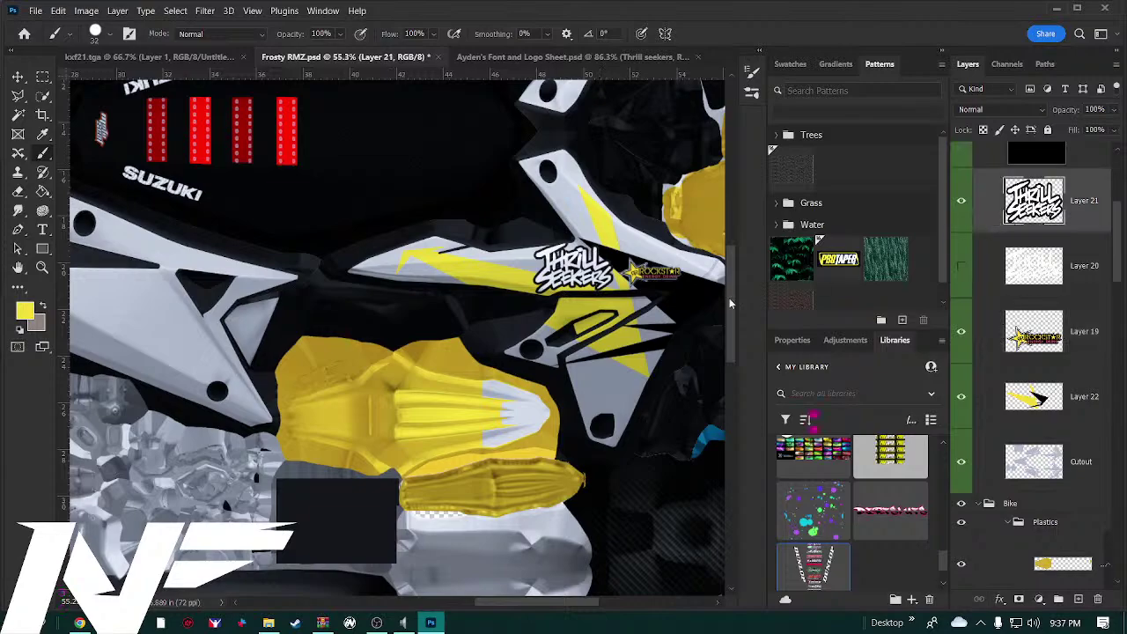
key("ctrl+t")
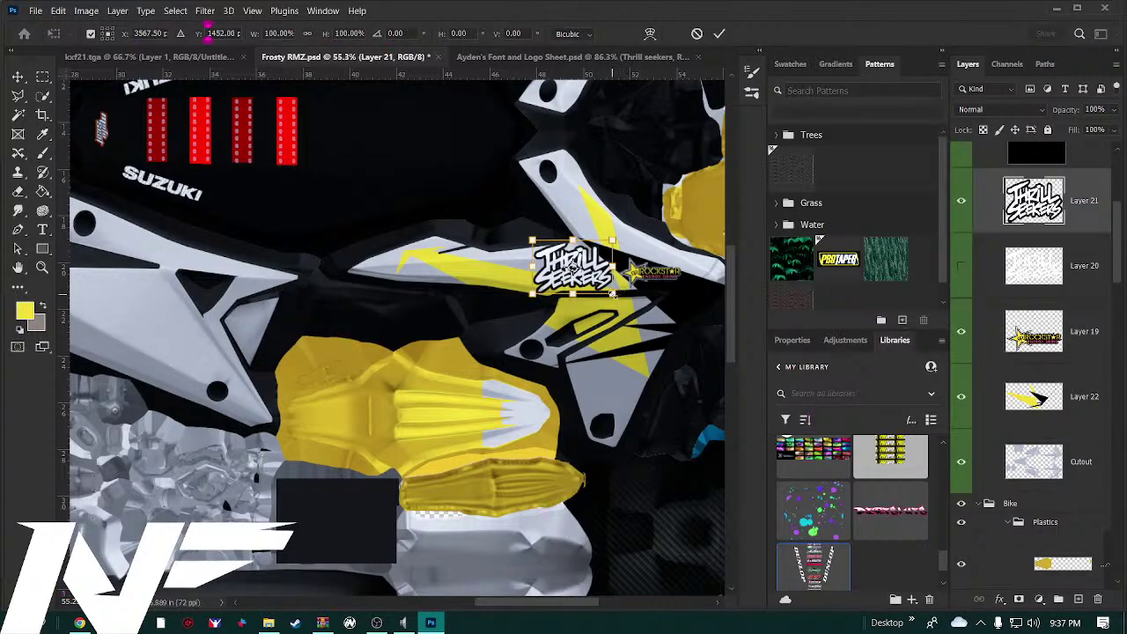
left_click_drag(614, 295, 616, 298)
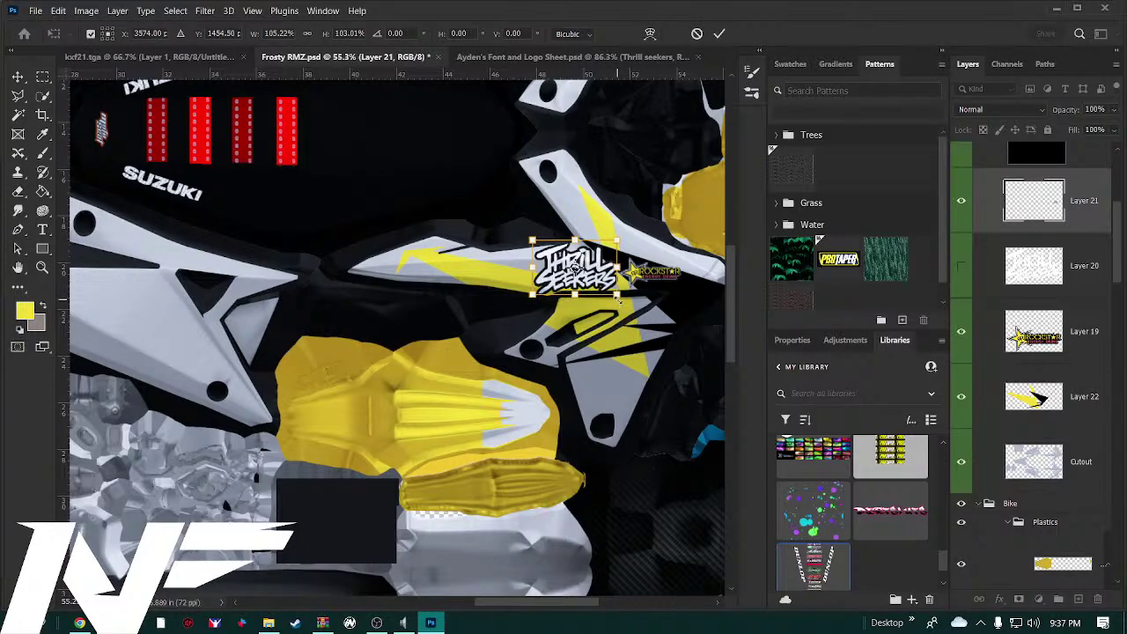
key("ctrl+z")
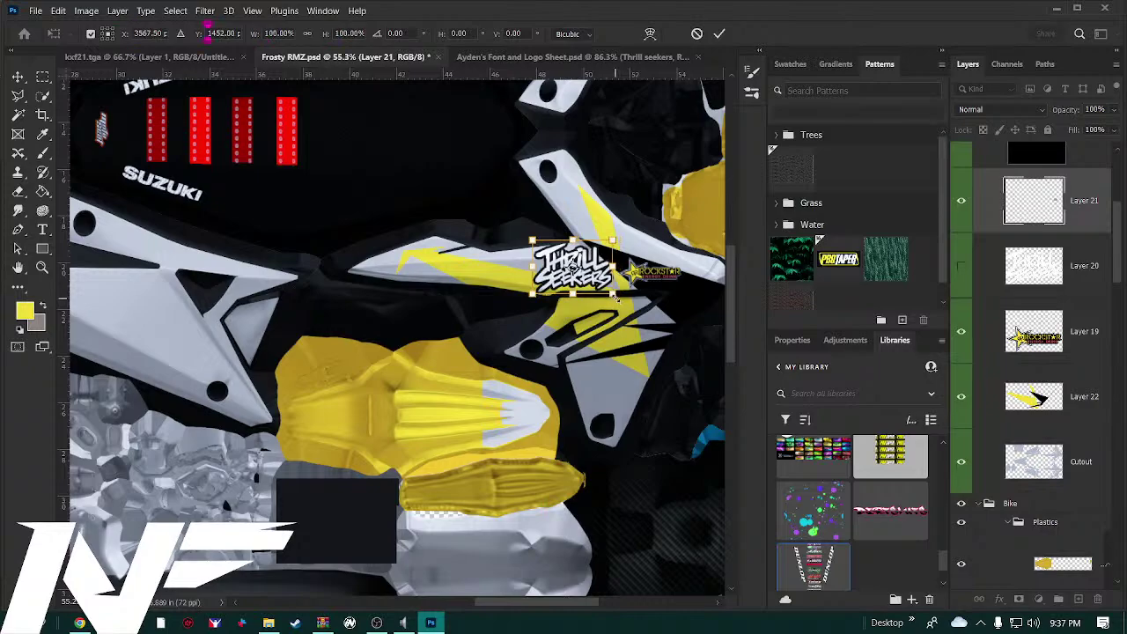
left_click_drag(616, 300, 618, 392)
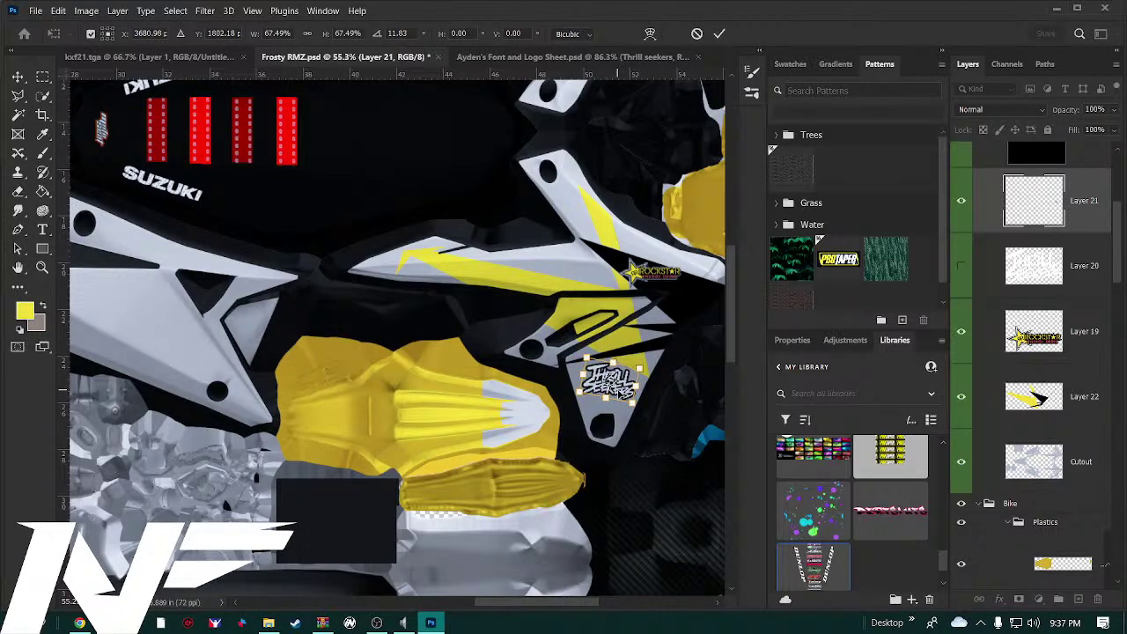
right_click(625, 394)
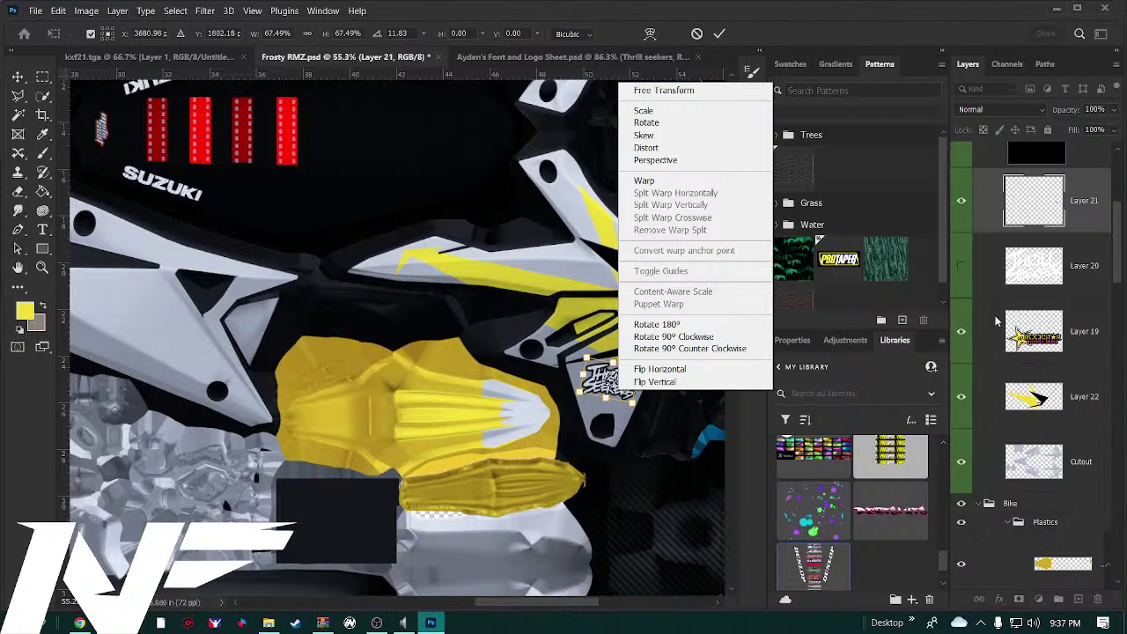
left_click(992, 286)
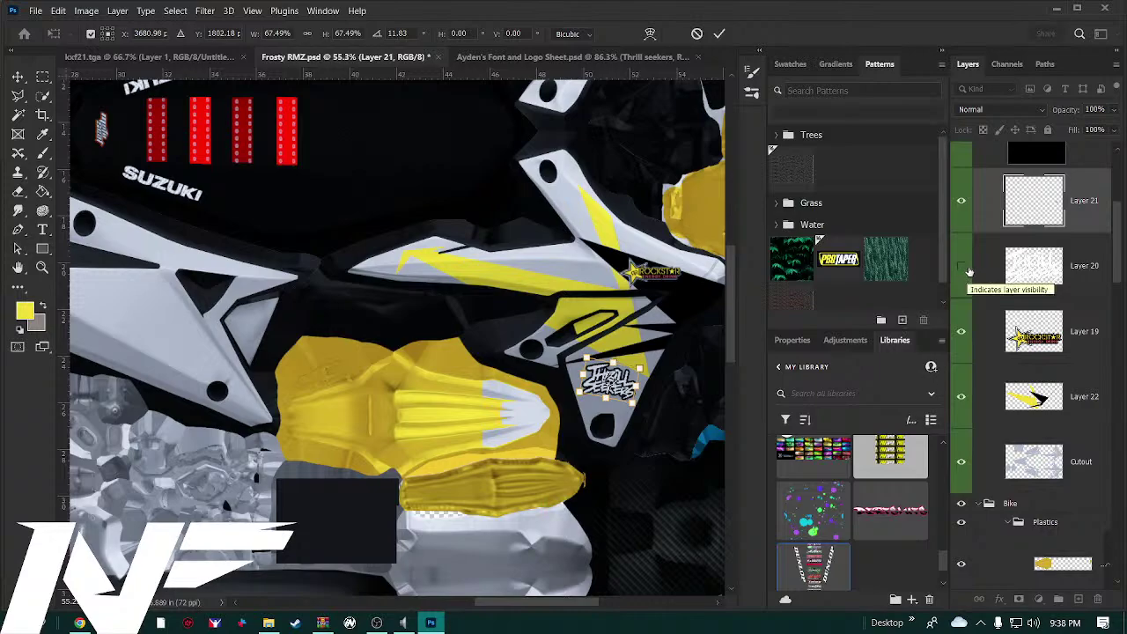
left_click(961, 205)
left_click(961, 204)
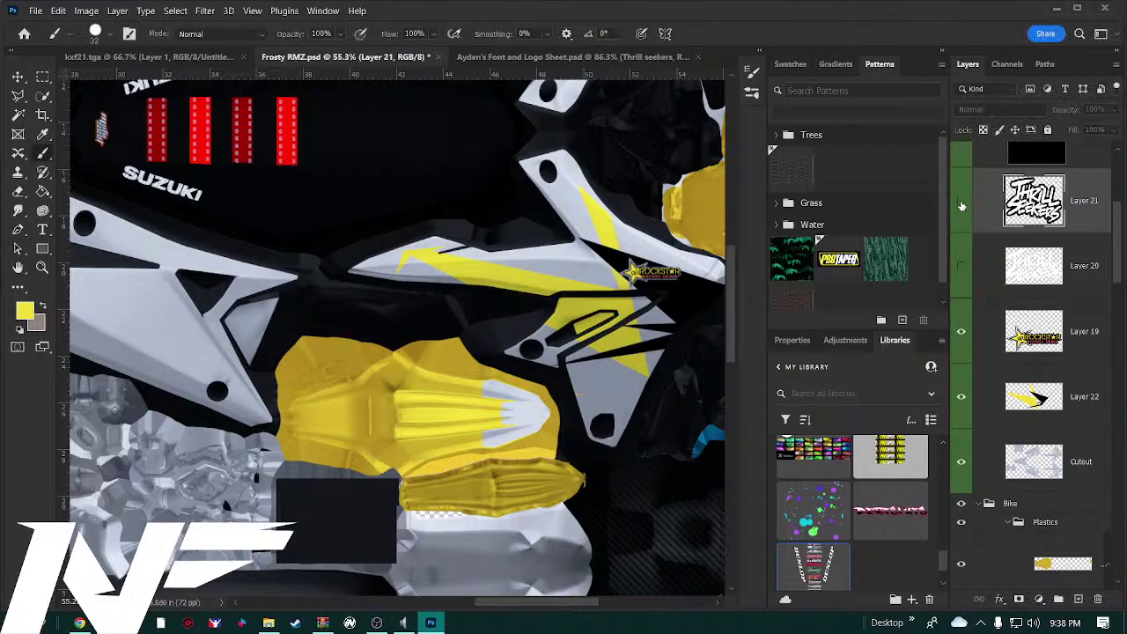
left_click(962, 204)
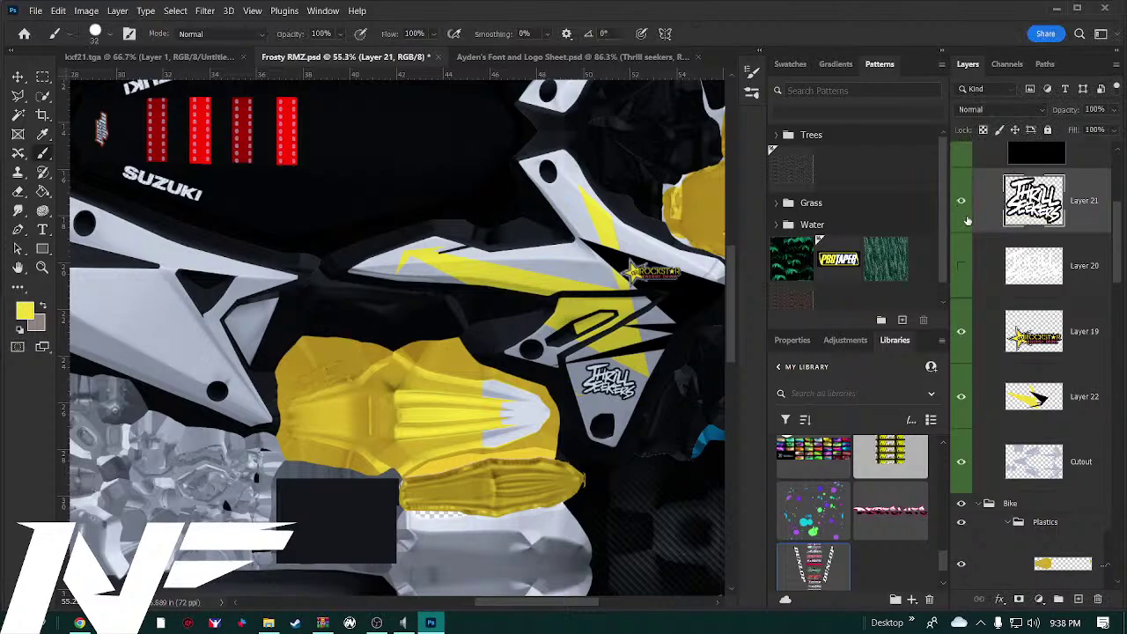
Enlarge the Rockstar logo on Layer 19 to about 537% and move it over the long side panel above the Thrill Seekers logo
left_click(1064, 331)
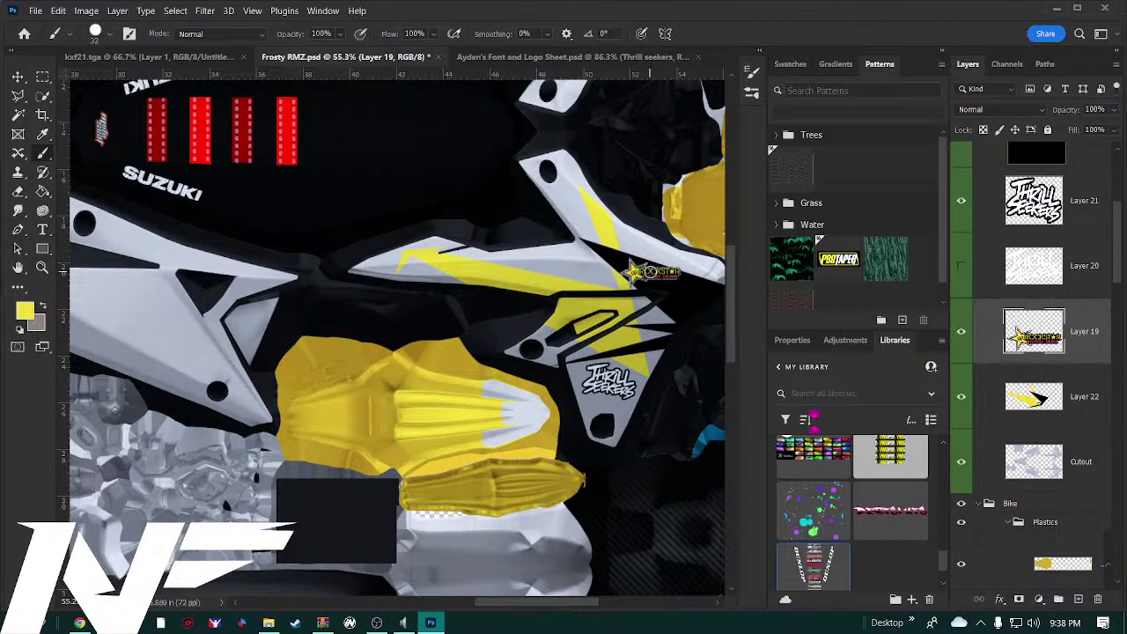
key("v")
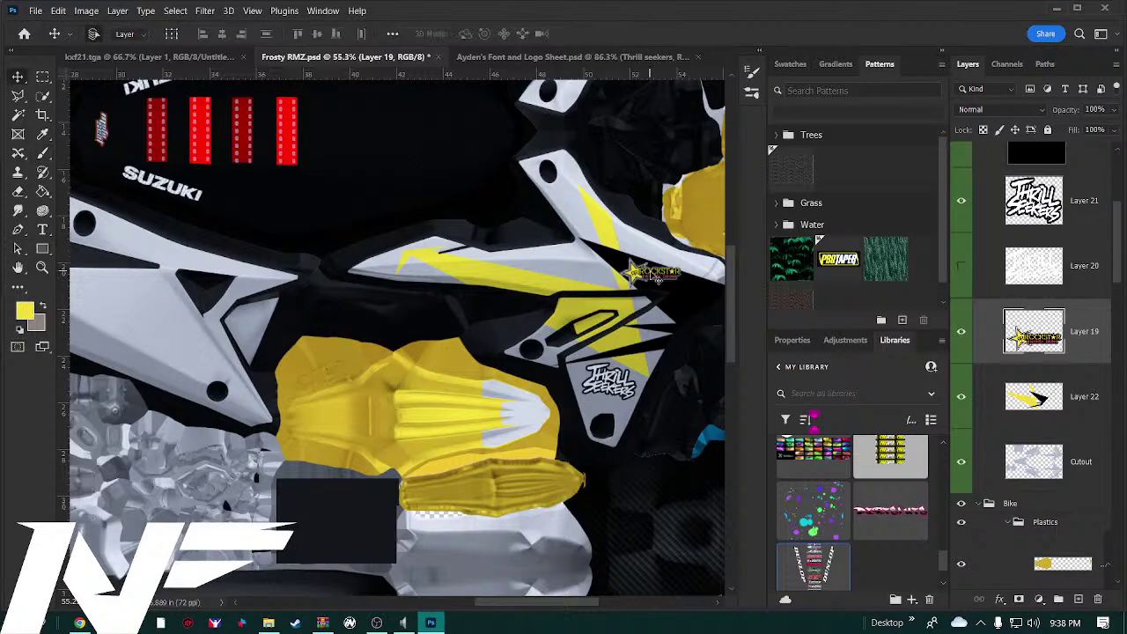
key("ctrl+t")
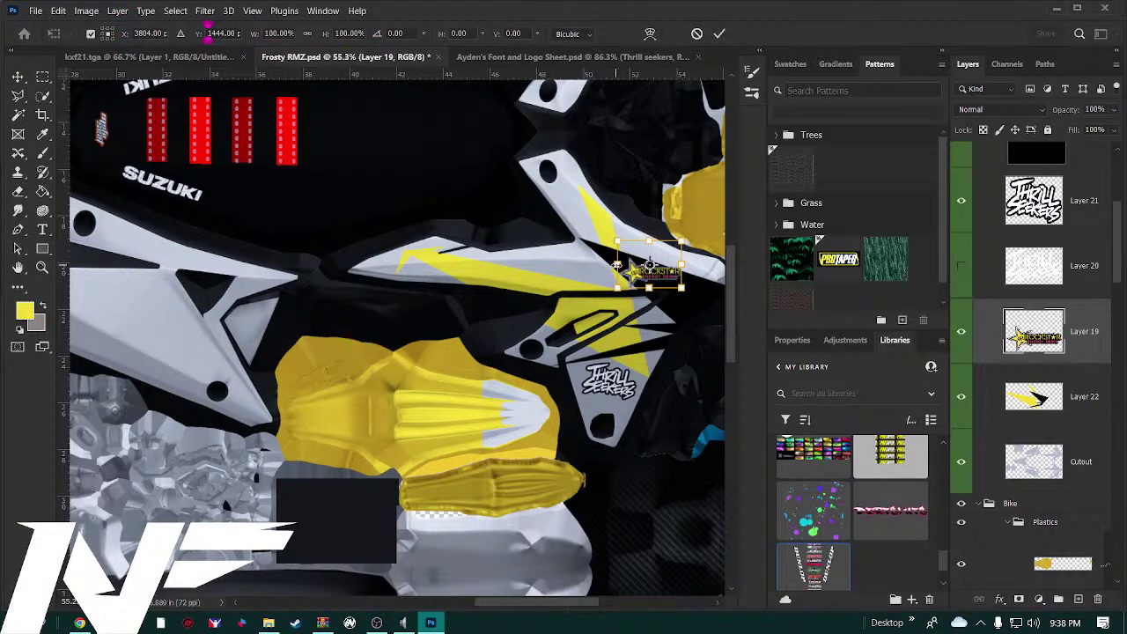
left_click_drag(616, 264, 526, 257)
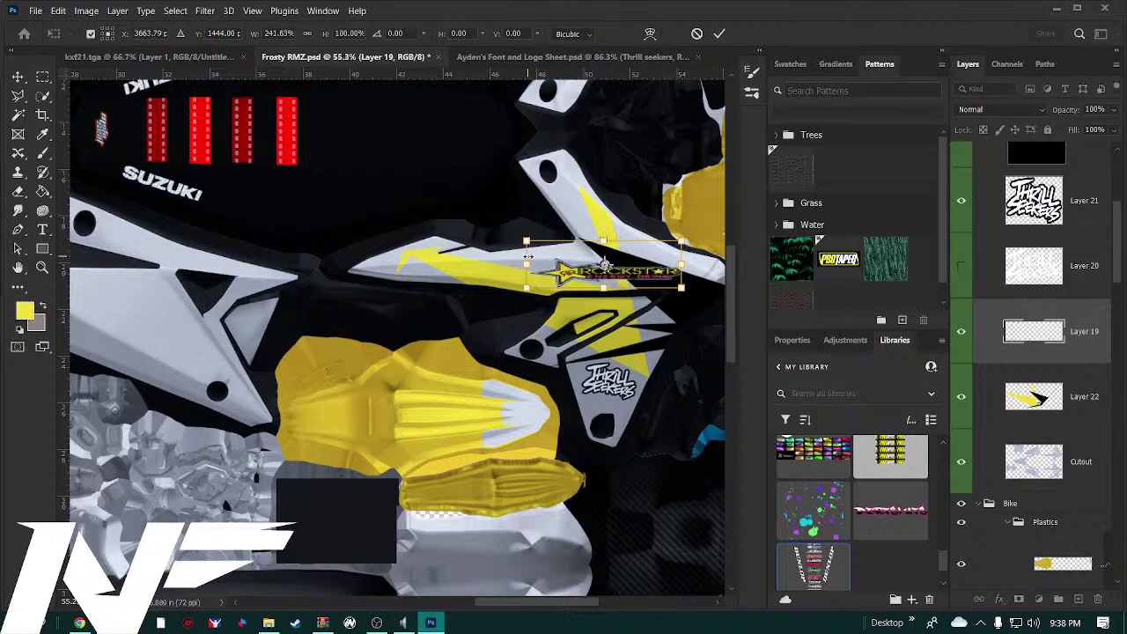
key("ctrl+z")
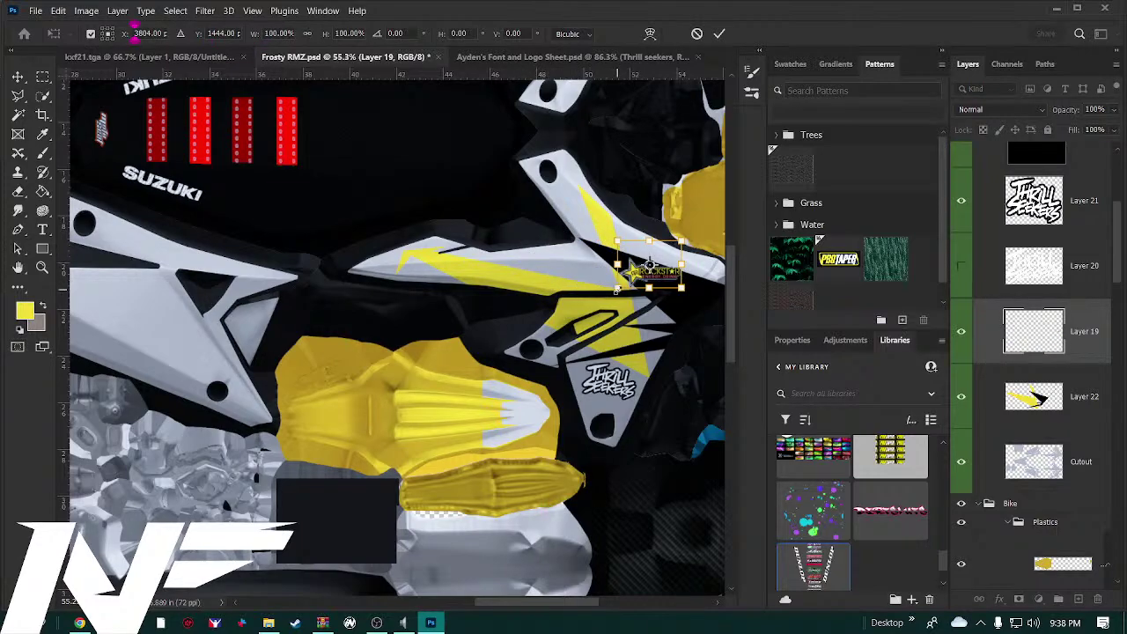
left_click_drag(615, 290, 224, 323)
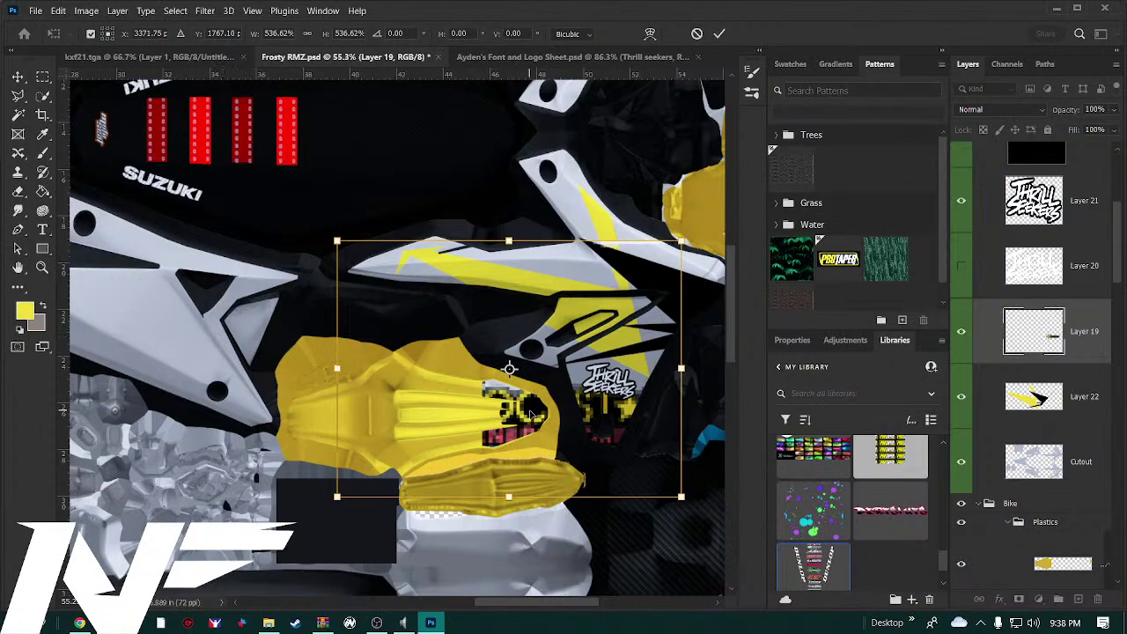
left_click_drag(516, 414, 565, 274)
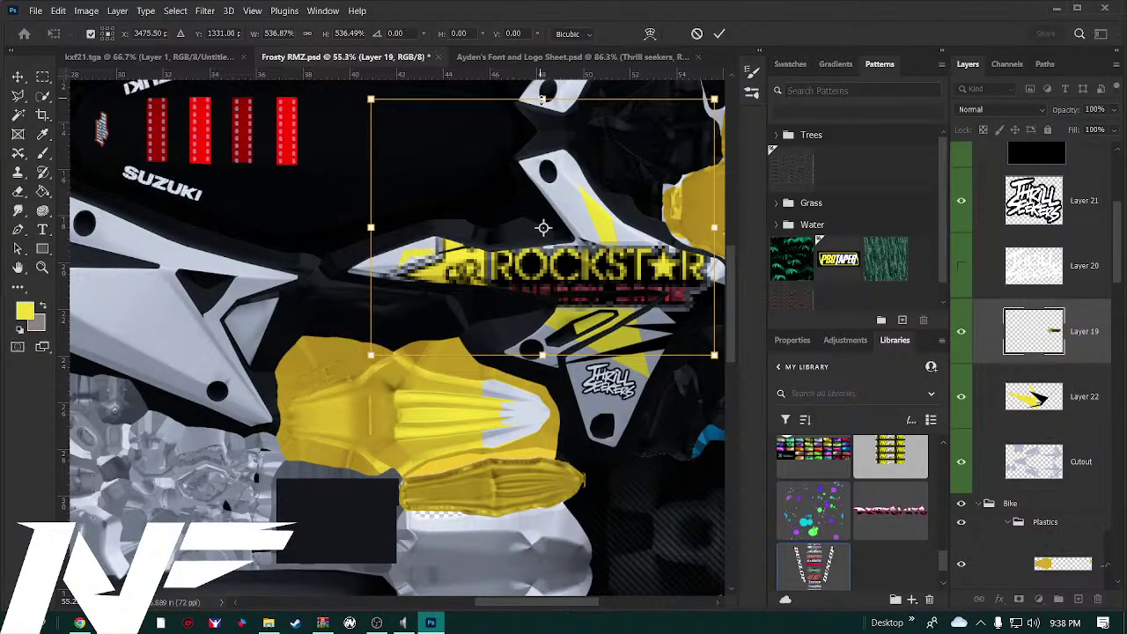
Reduce the Rockstar logo to about 389% width and 357% height, place it at the long panel's rear end, and apply the transform
left_click_drag(542, 99, 542, 121)
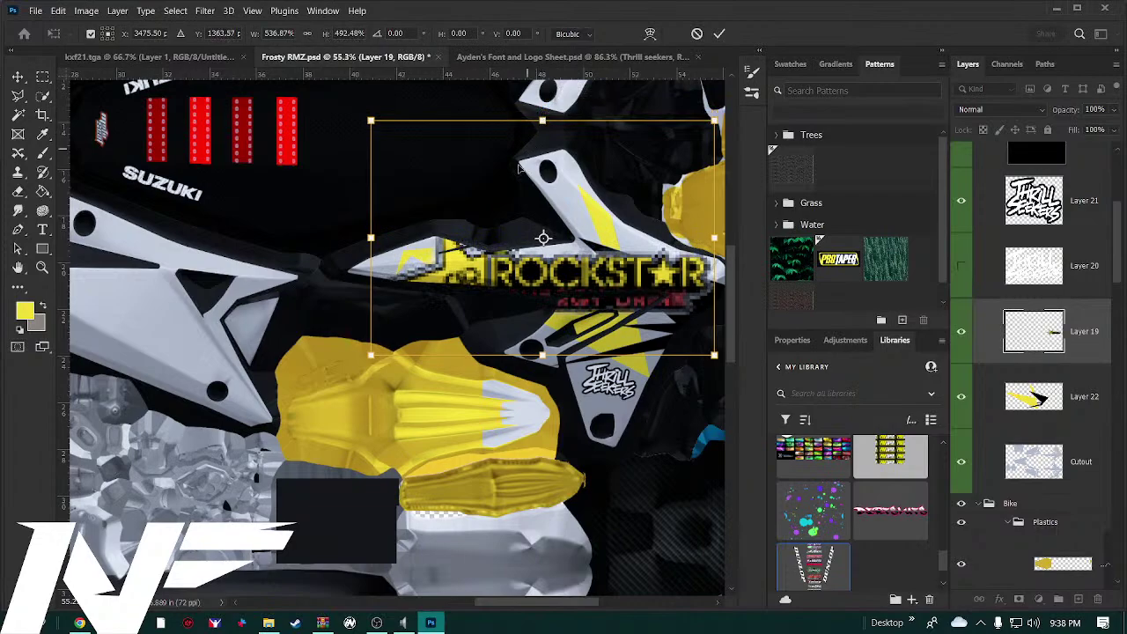
left_click_drag(371, 354, 464, 290)
left_click_drag(621, 243, 637, 280)
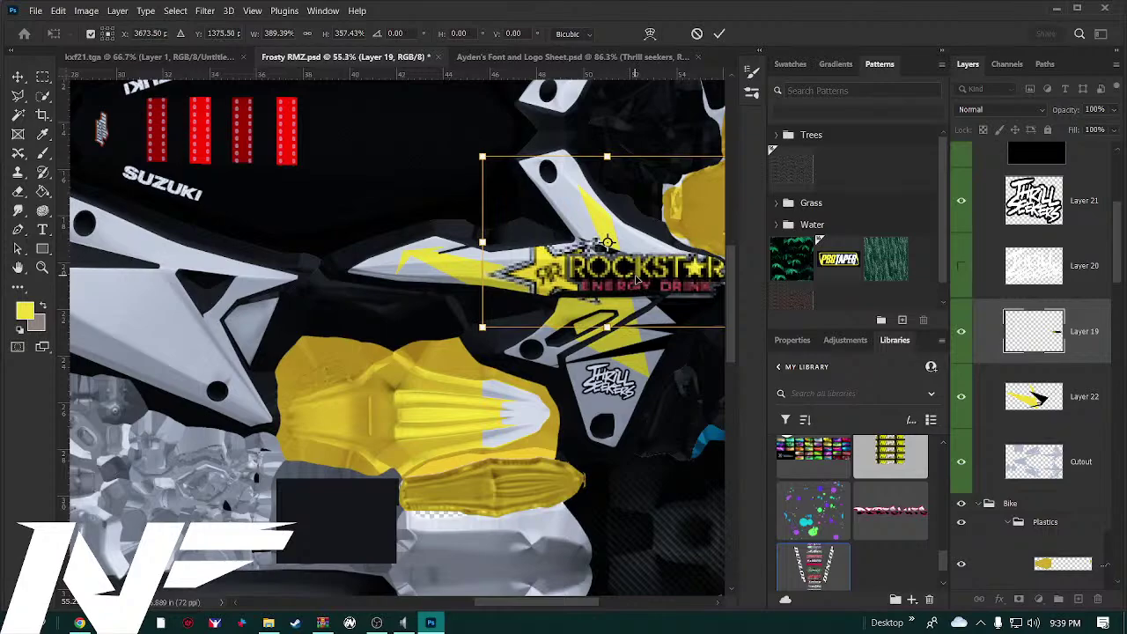
right_click(573, 277)
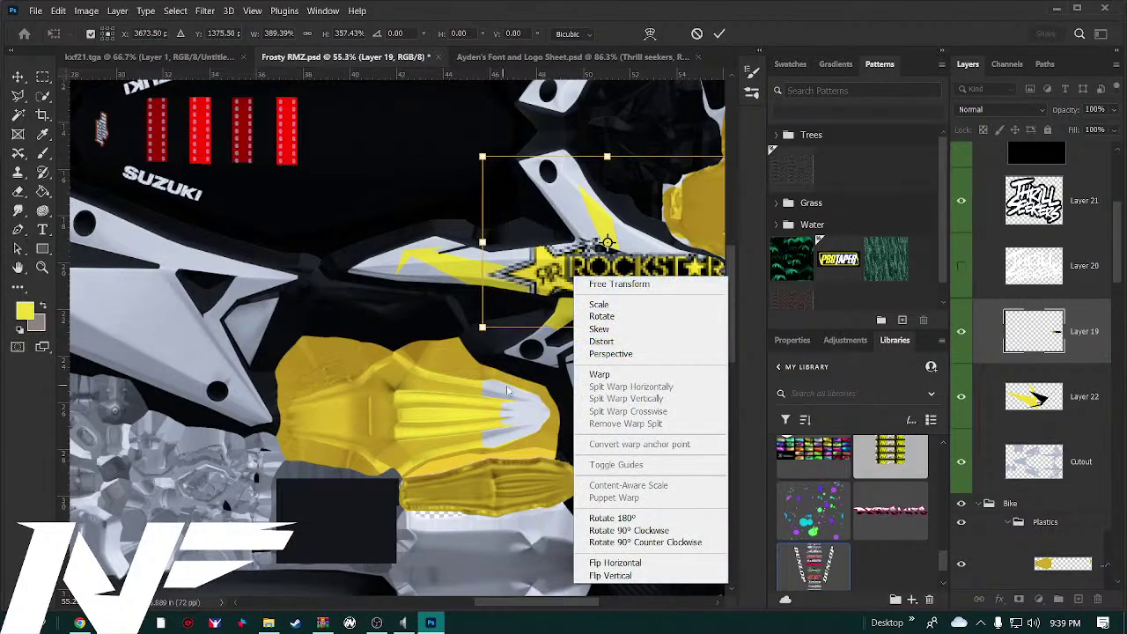
left_click(994, 279)
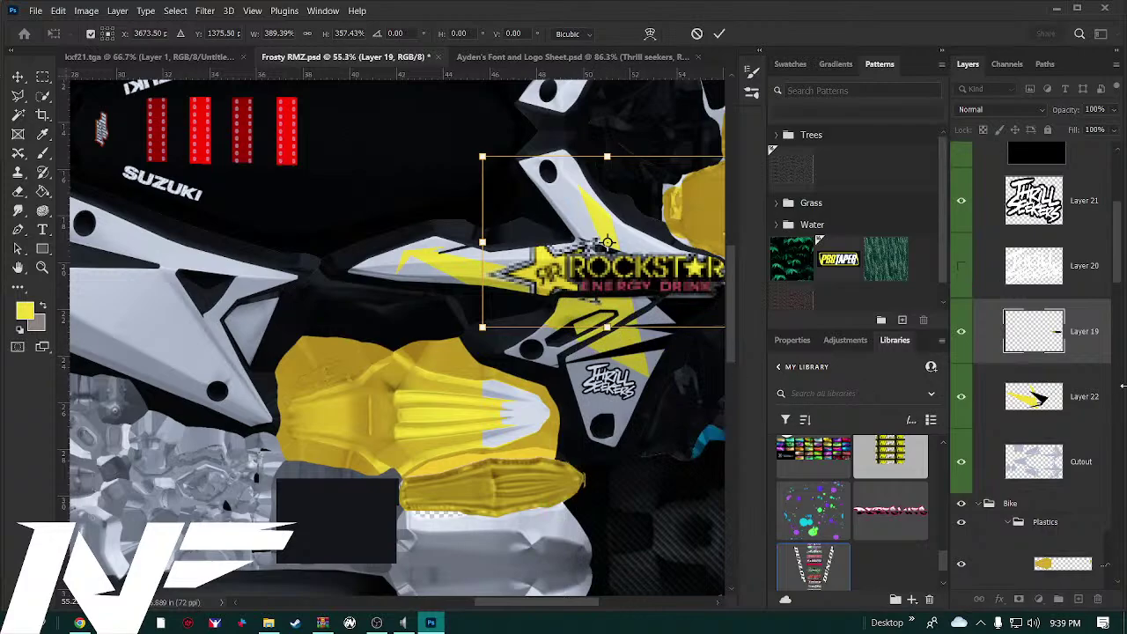
left_click(995, 401)
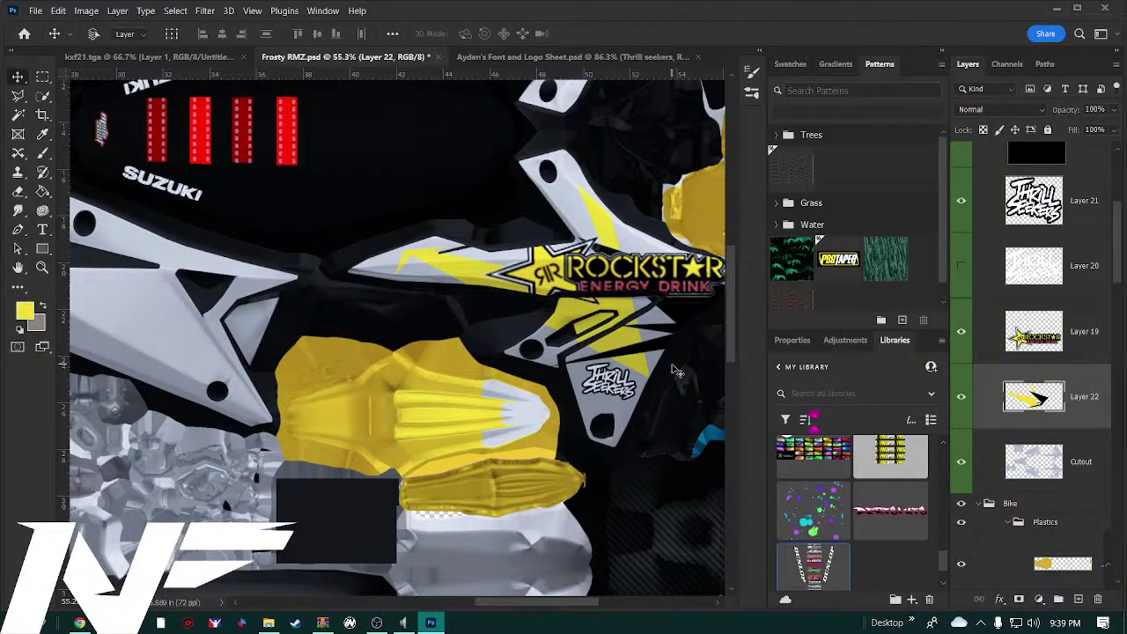
Rotate the canvas view to about 179° and bring the undecorated opposite side panels into view
scroll(677, 370, "down", 5)
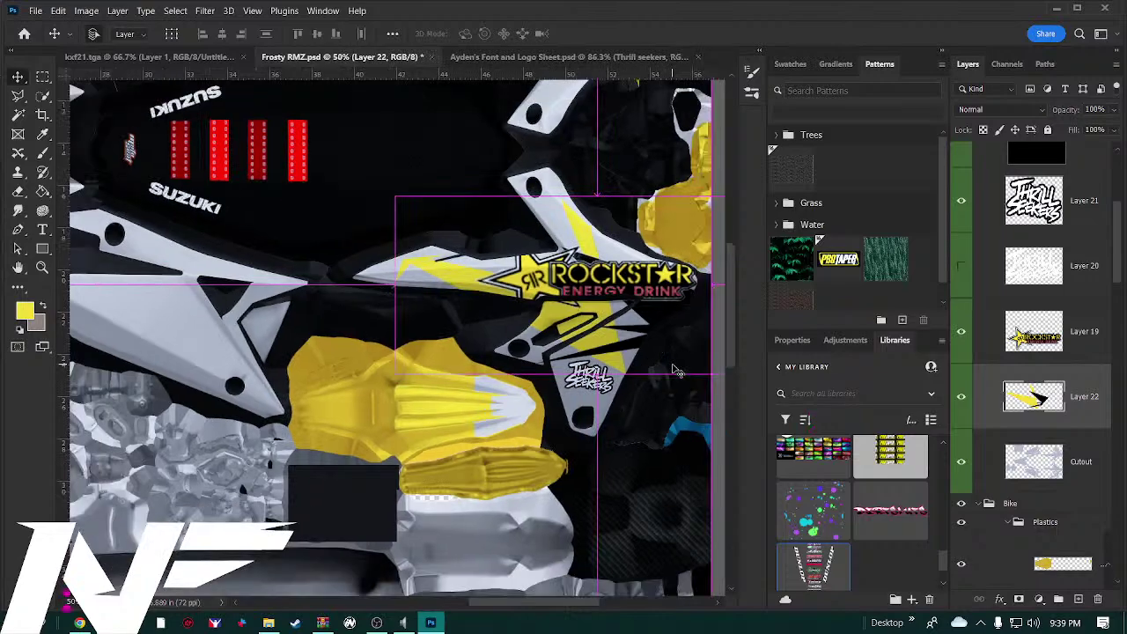
scroll(677, 370, "down", 1)
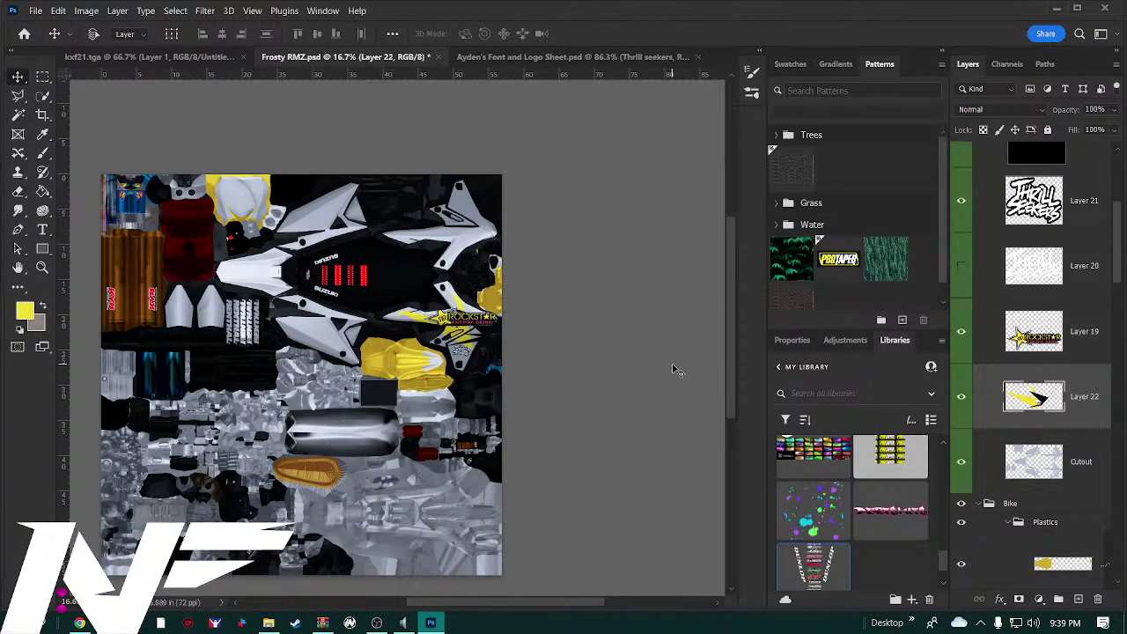
scroll(672, 370, "up", 4)
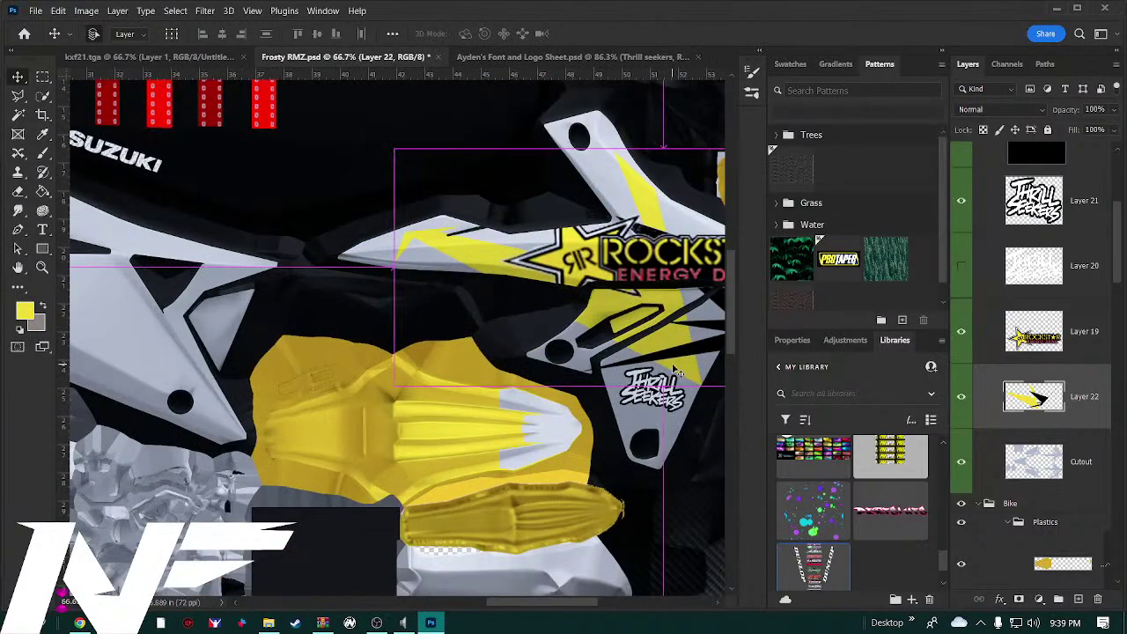
scroll(675, 370, "down", 2)
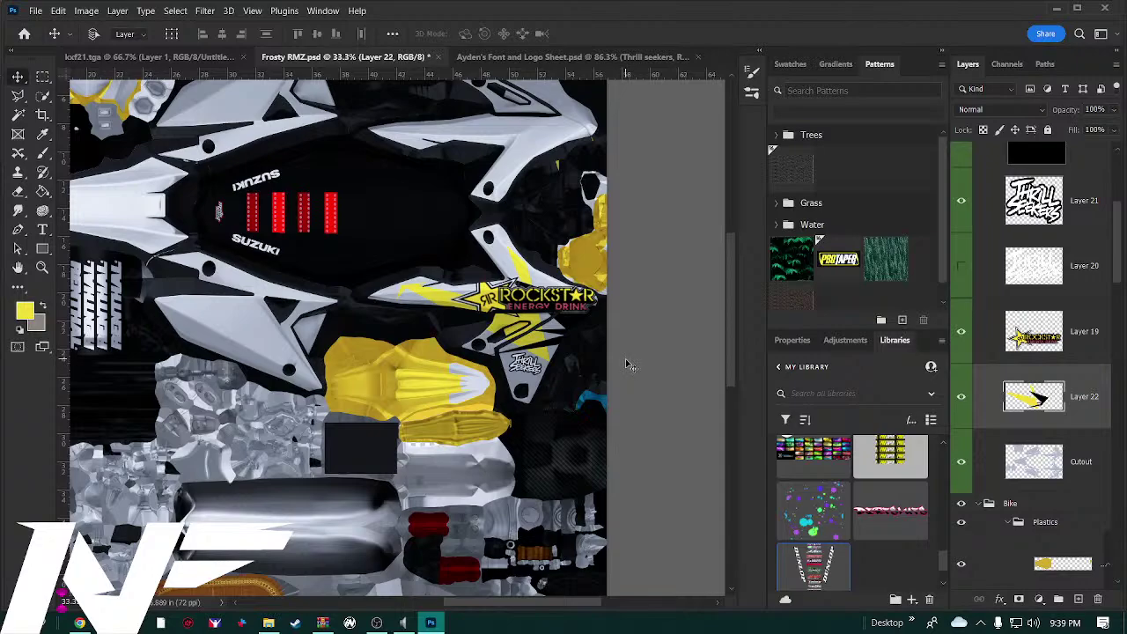
key("r")
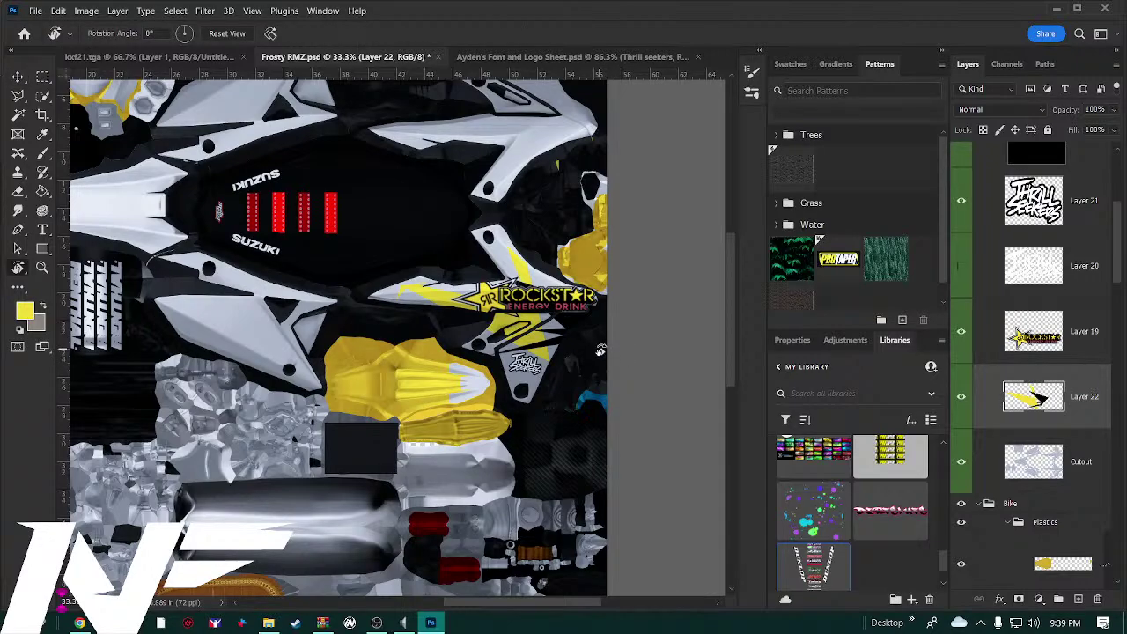
left_click_drag(600, 349, 261, 342)
left_click_drag(579, 375, 618, 392)
scroll(451, 415, "down", 1)
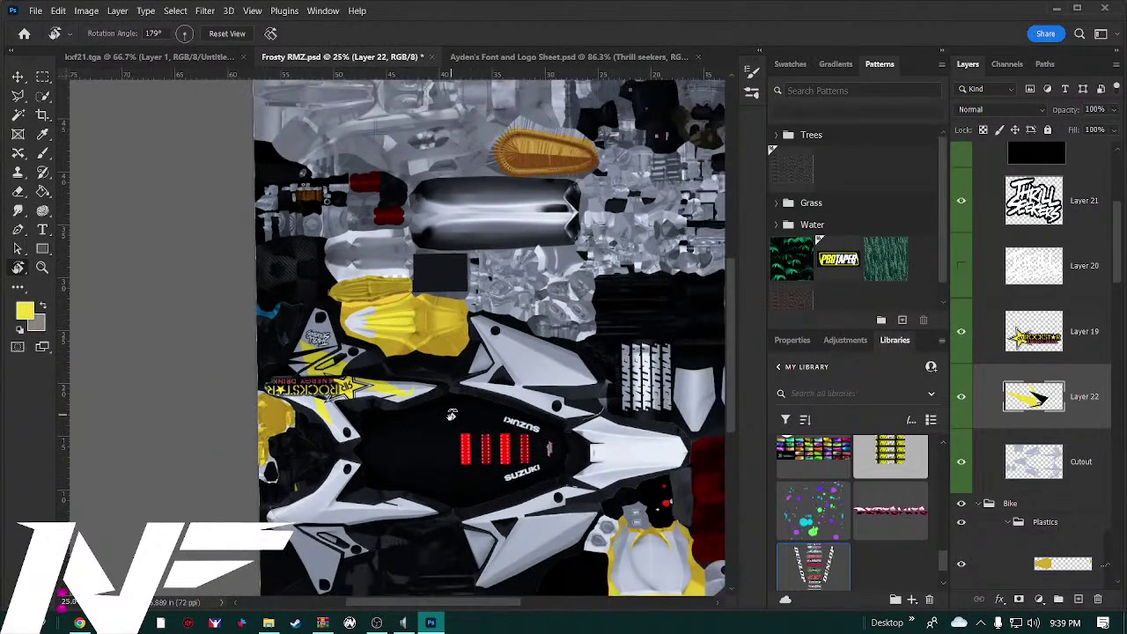
scroll(449, 423, "up", 1)
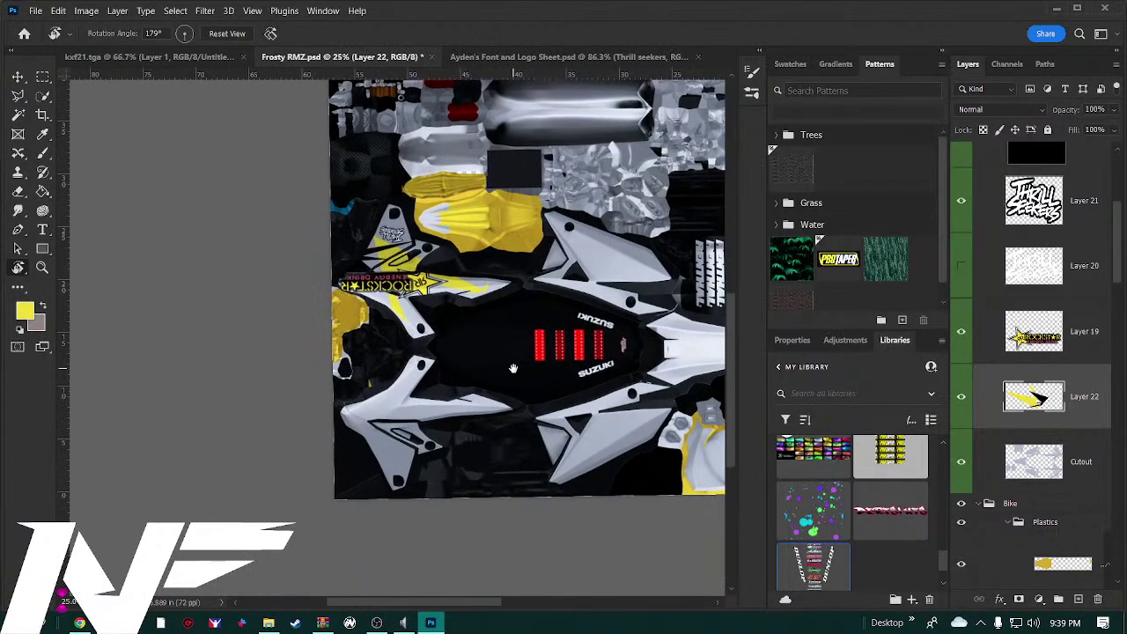
scroll(501, 401, "up", 1)
left_click_drag(480, 408, 509, 396)
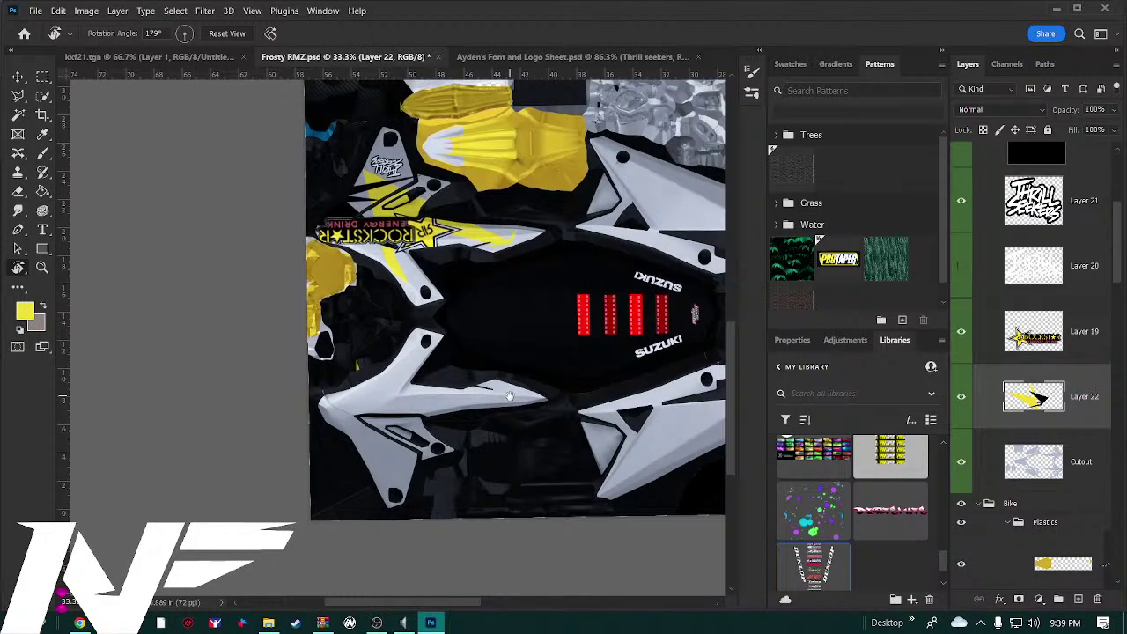
Duplicate Layer 22 within Frosty RMZ.psd as Layer 22 copy
right_click(1081, 403)
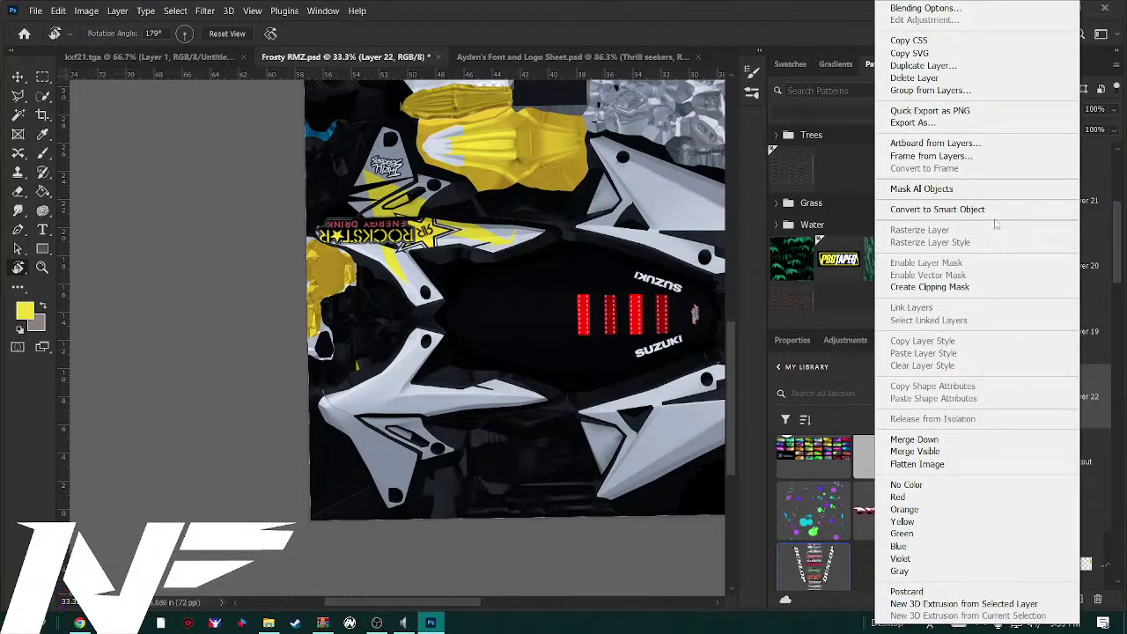
left_click(965, 66)
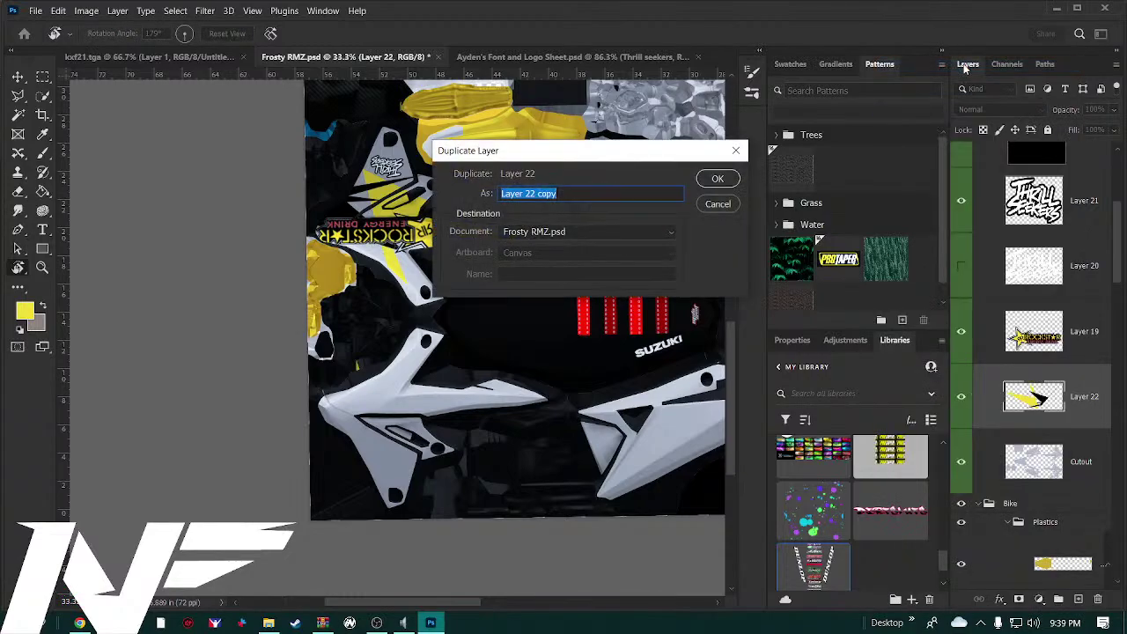
left_click(718, 179)
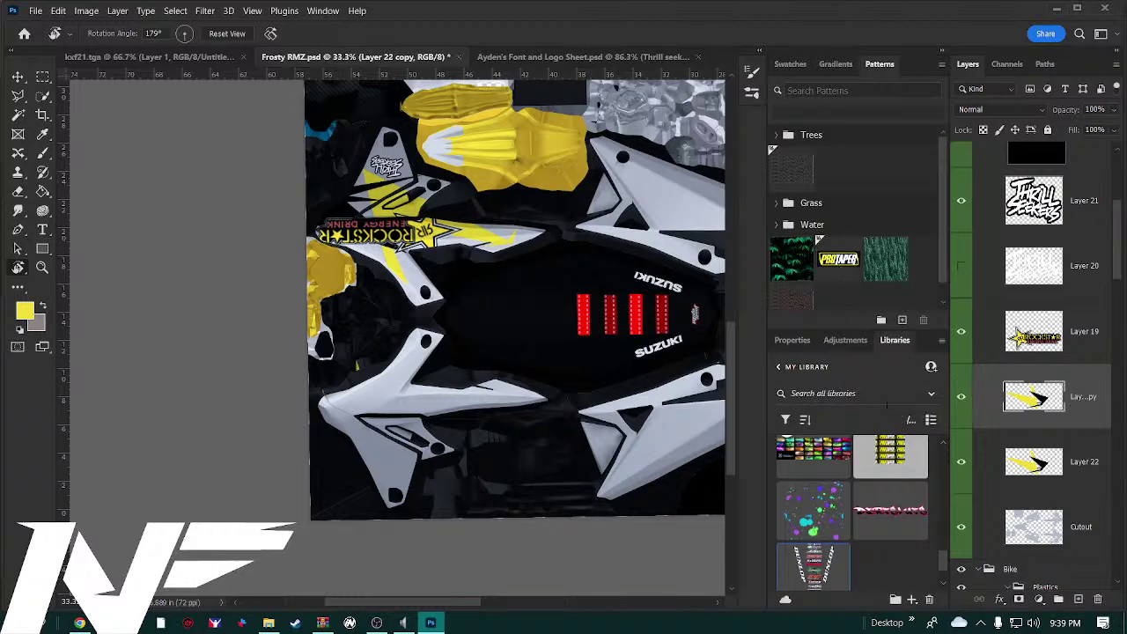
Flip Layer 22 copy vertically and move it onto the matching panels on the opposite side of the bike
key("ctrl+t")
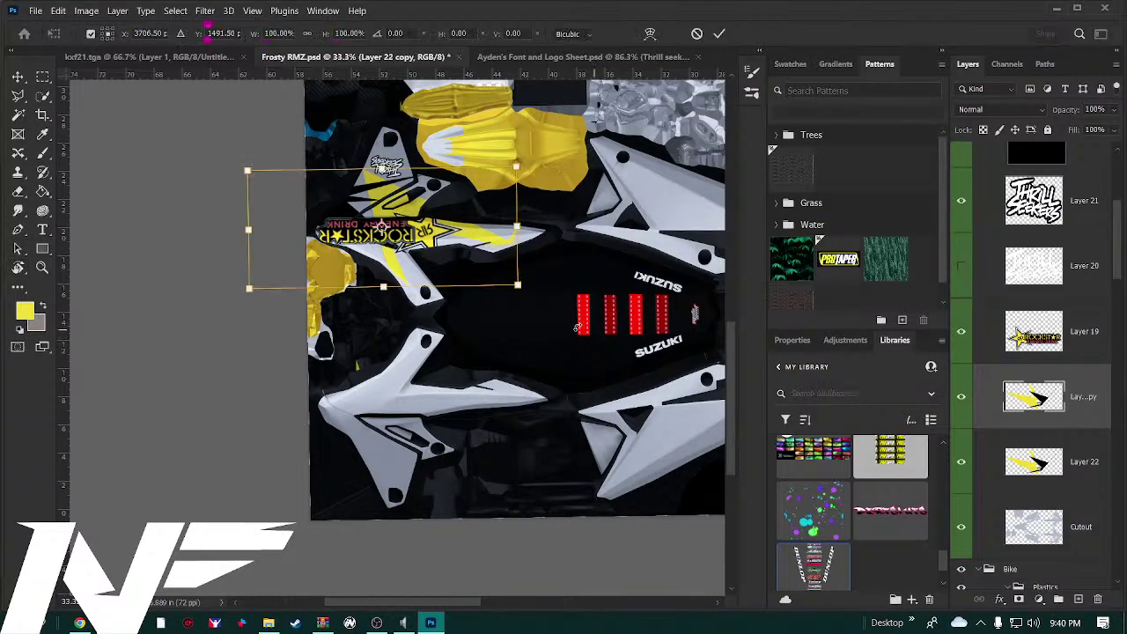
right_click(397, 200)
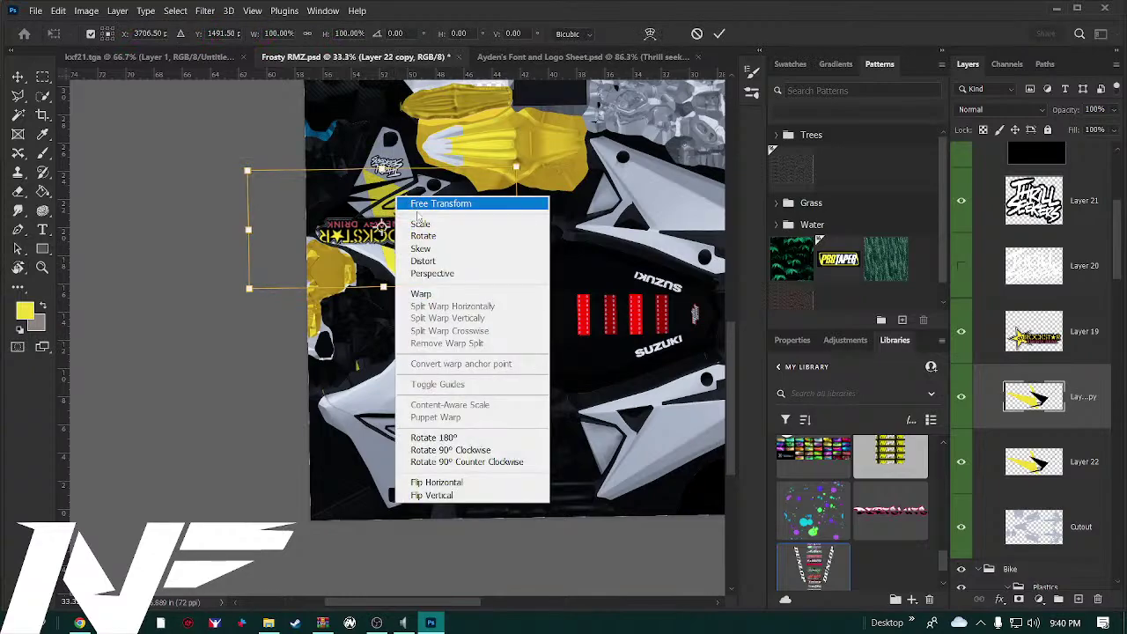
left_click(428, 495)
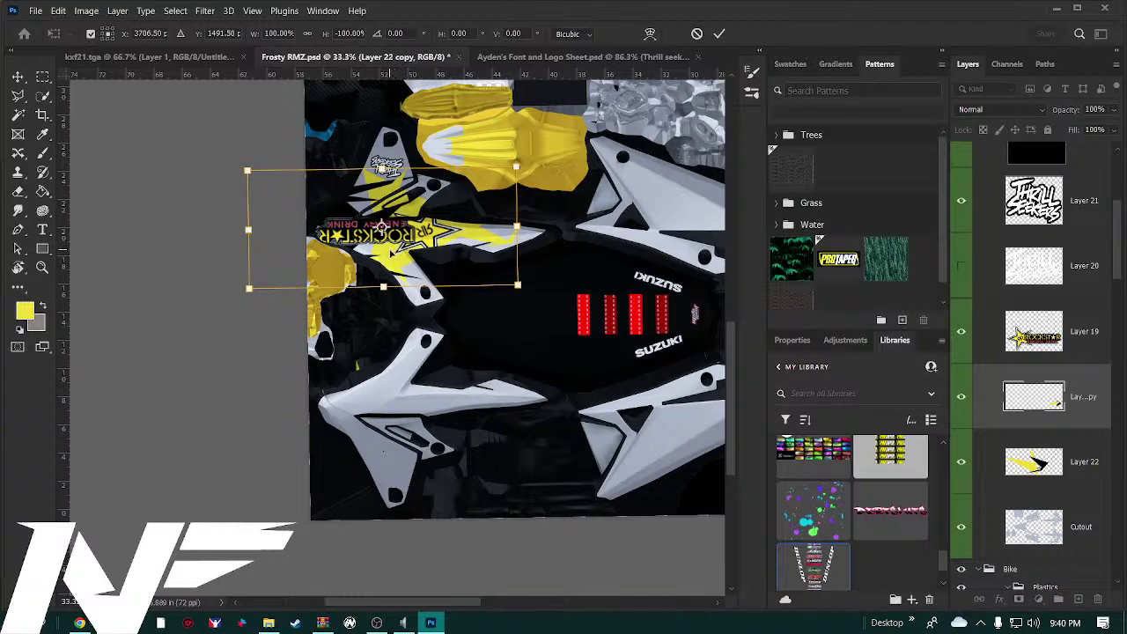
left_click_drag(391, 256, 376, 404)
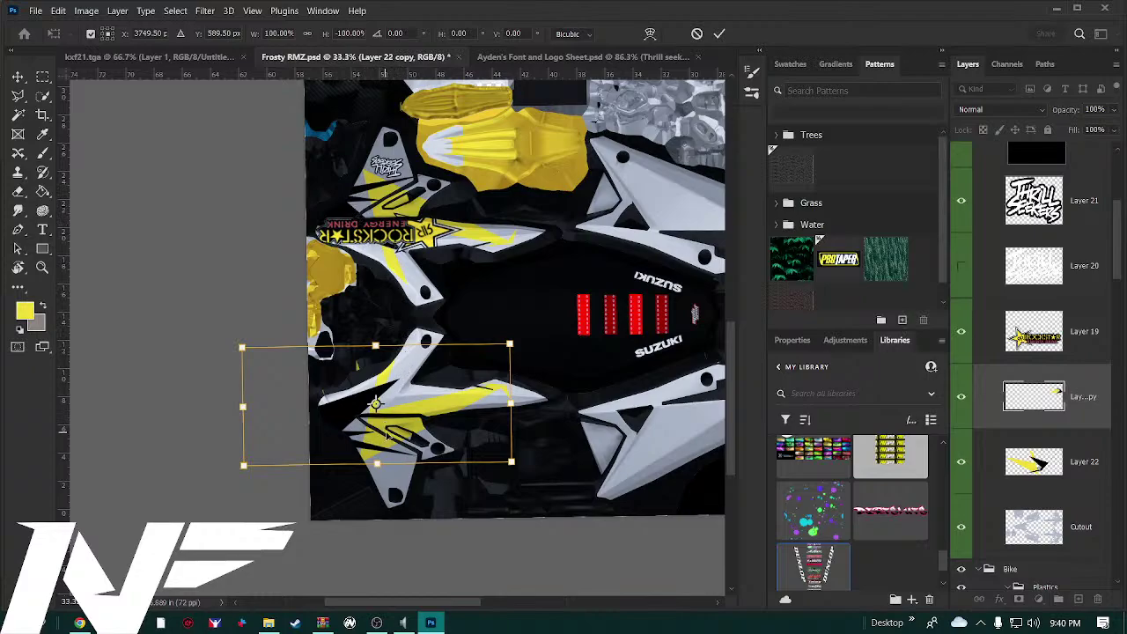
Try to align the mirrored yellow and black graphic with the opposite side panels by shifting and slightly rotating it
scroll(387, 433, "up", 3)
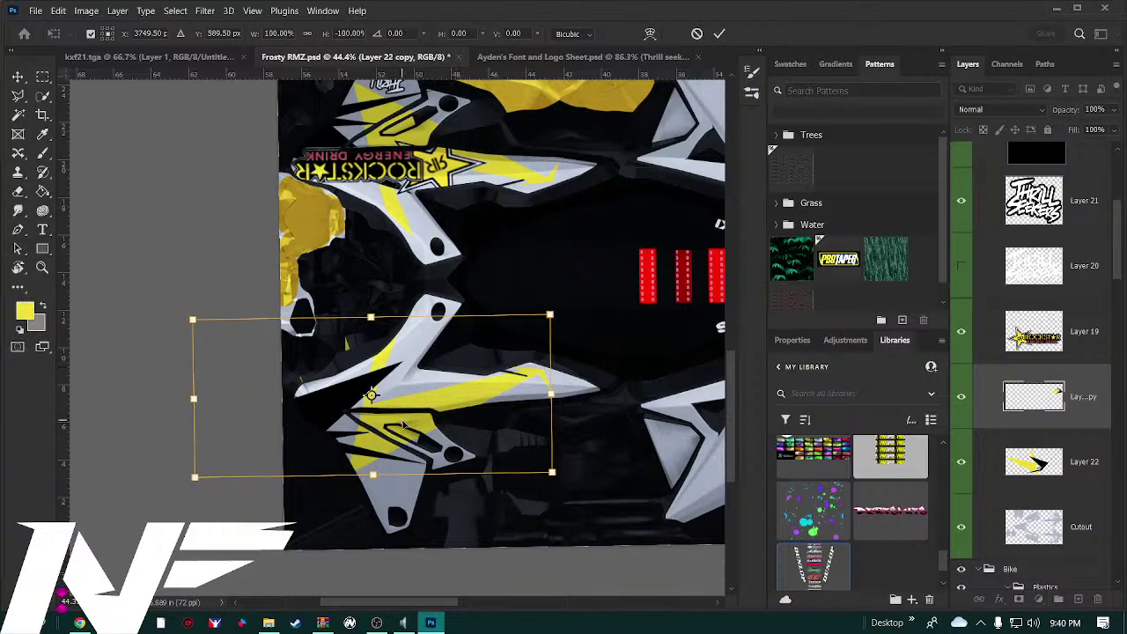
left_click_drag(401, 423, 421, 431)
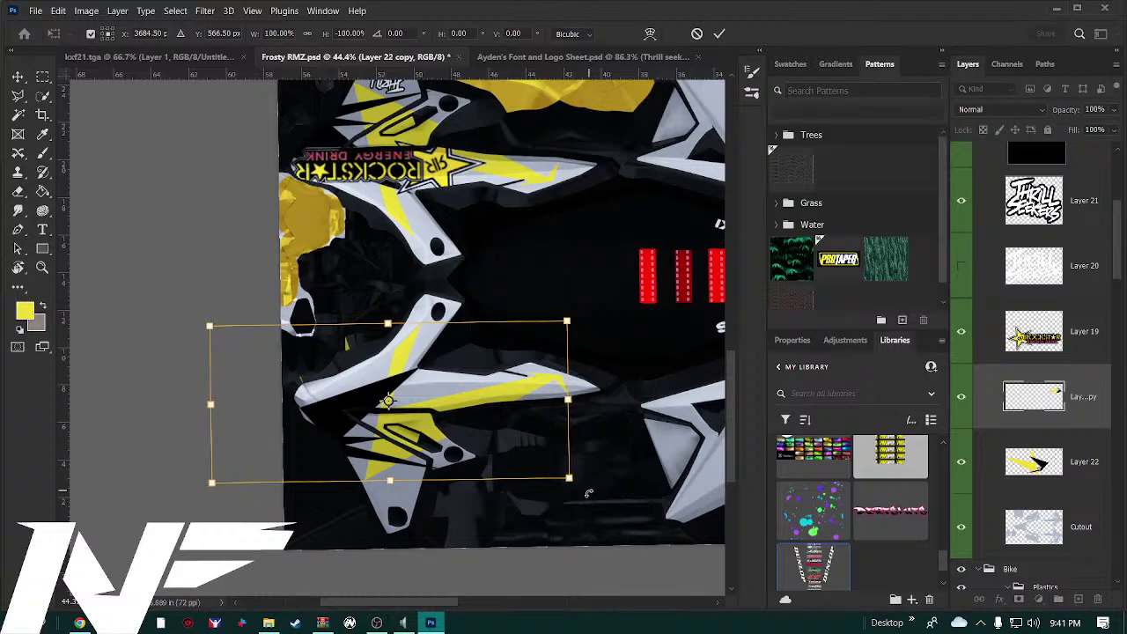
left_click_drag(588, 494, 583, 497)
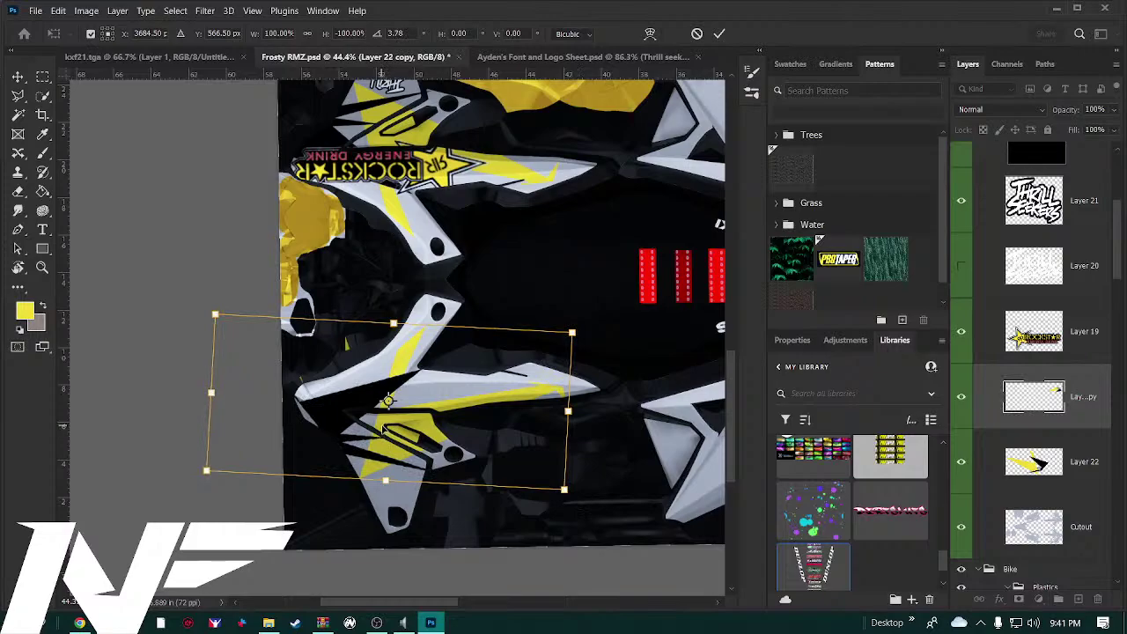
left_click_drag(384, 429, 361, 414)
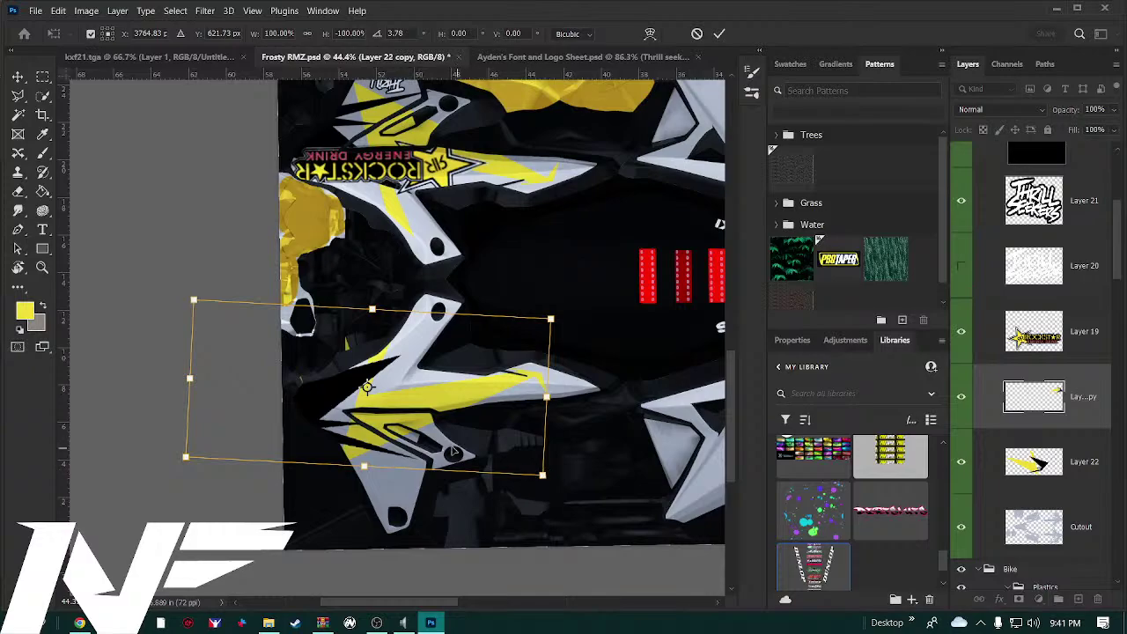
left_click_drag(405, 434, 406, 437)
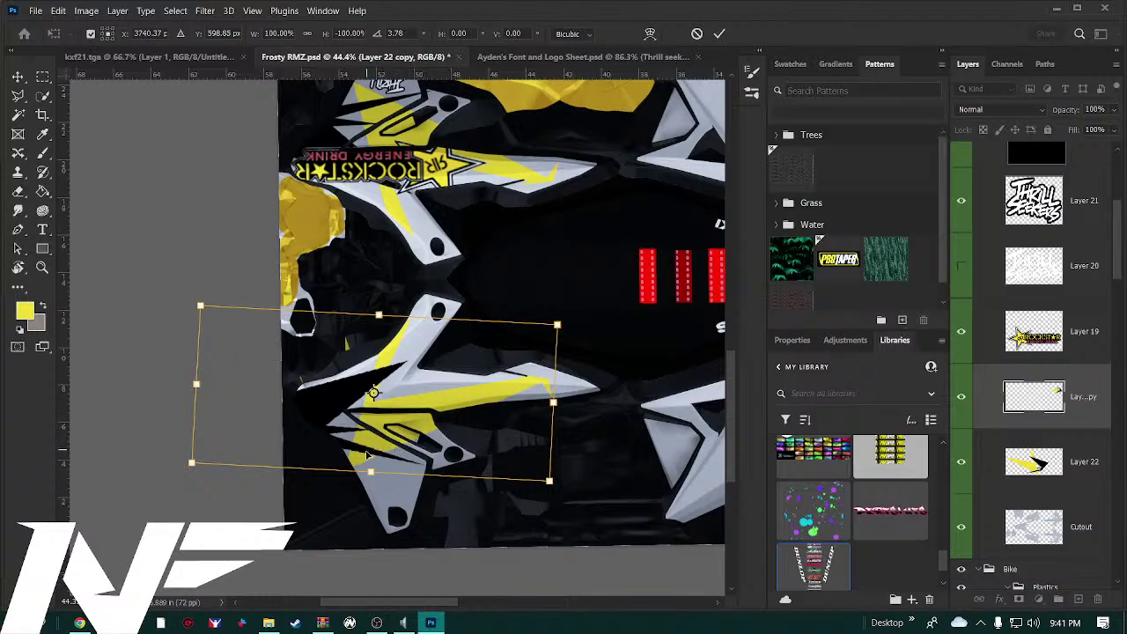
left_click_drag(176, 474, 178, 480)
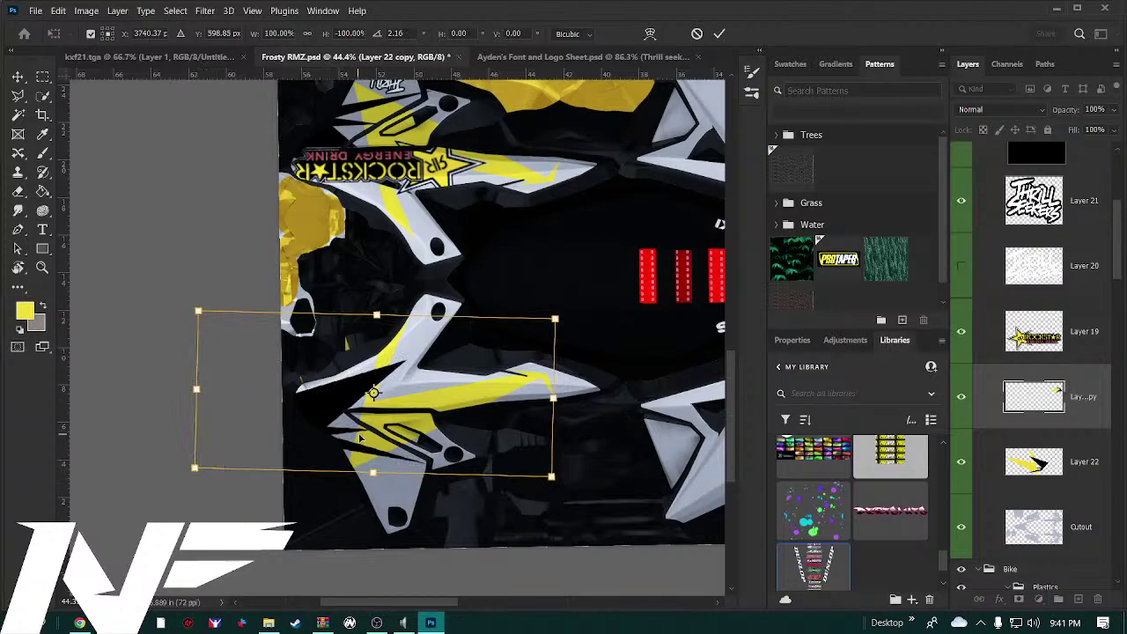
left_click_drag(360, 438, 366, 438)
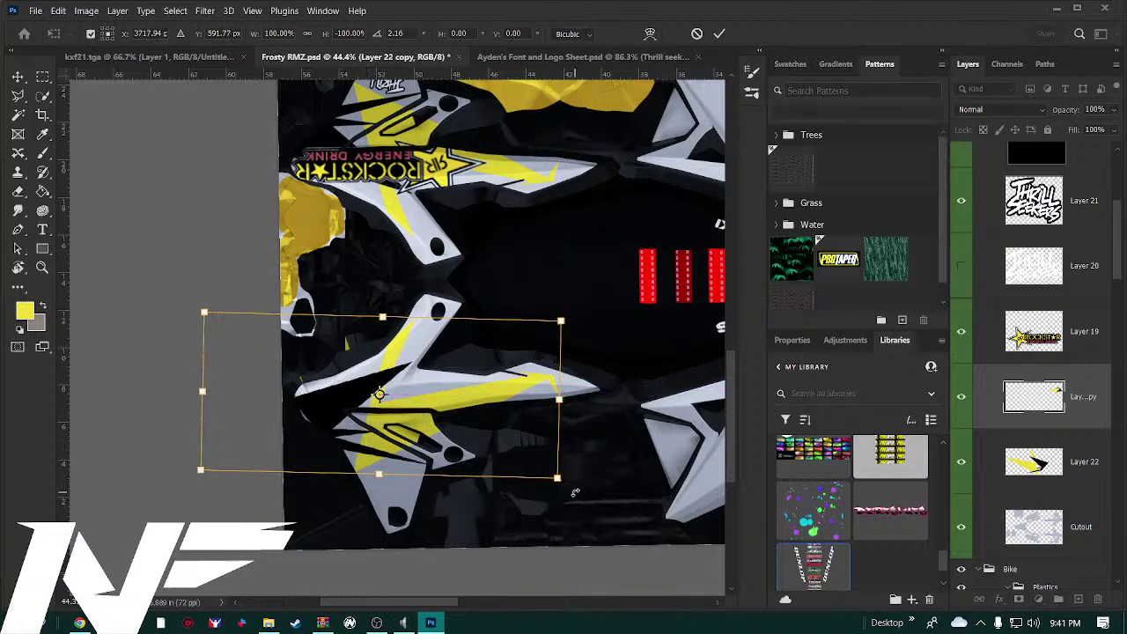
mouse_move(564, 487)
left_mouse_down()
mouse_move(591, 464)
mouse_move(565, 476)
left_mouse_up()
left_click_drag(402, 450, 399, 448)
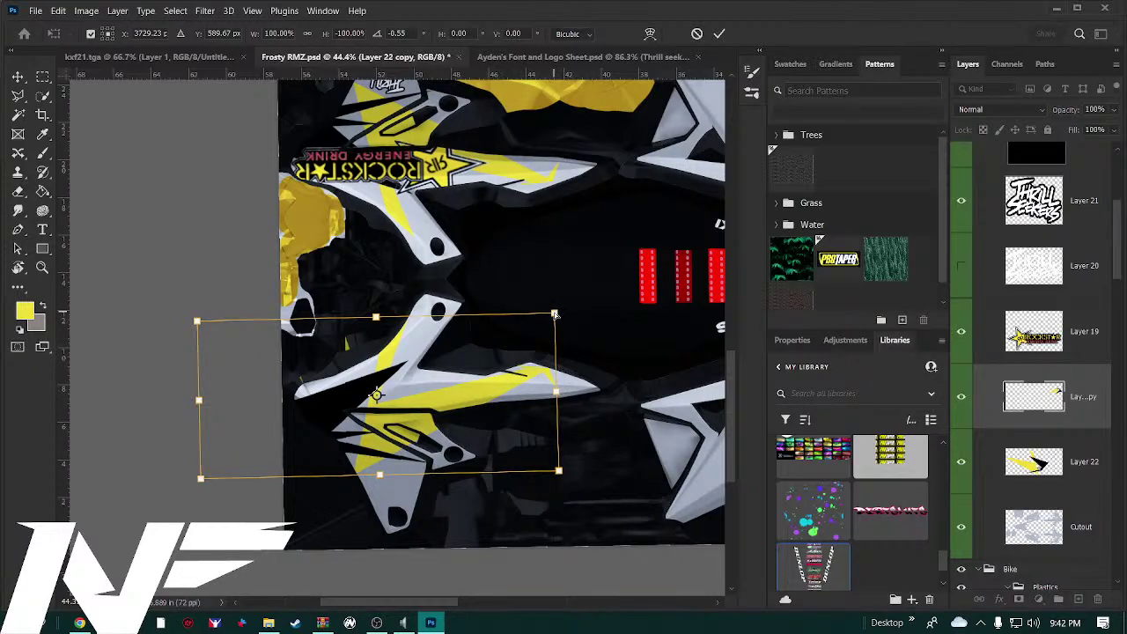
Try refitting the mirrored graphic with a corner distortion and a rotation of about 2.59°, and leave the transform
left_click_drag(554, 313, 700, 264)
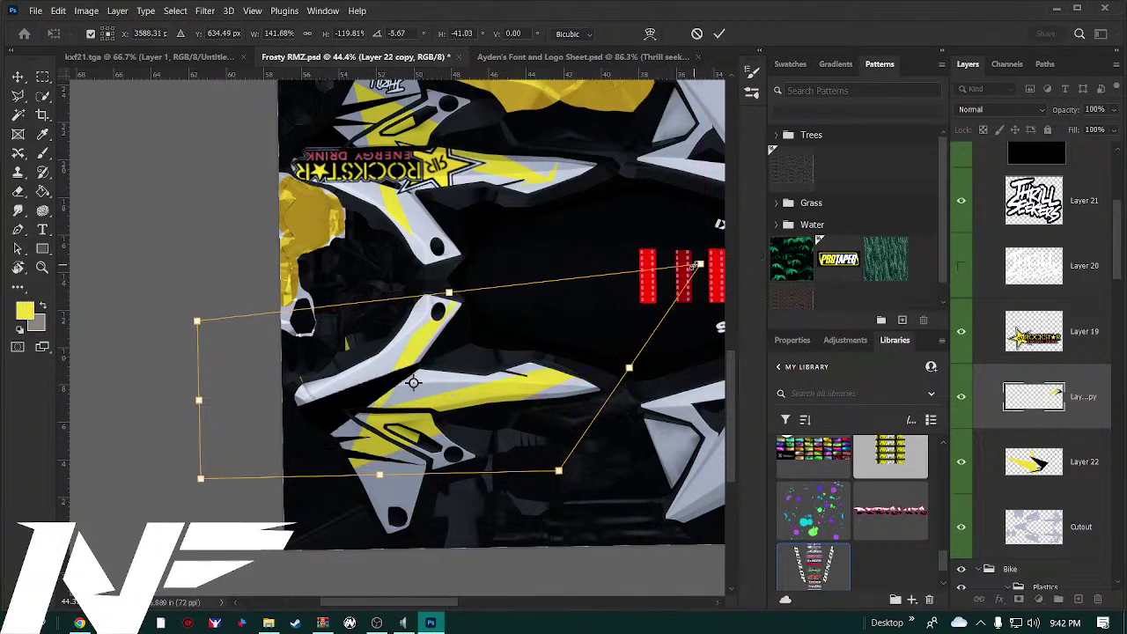
key("ctrl+z")
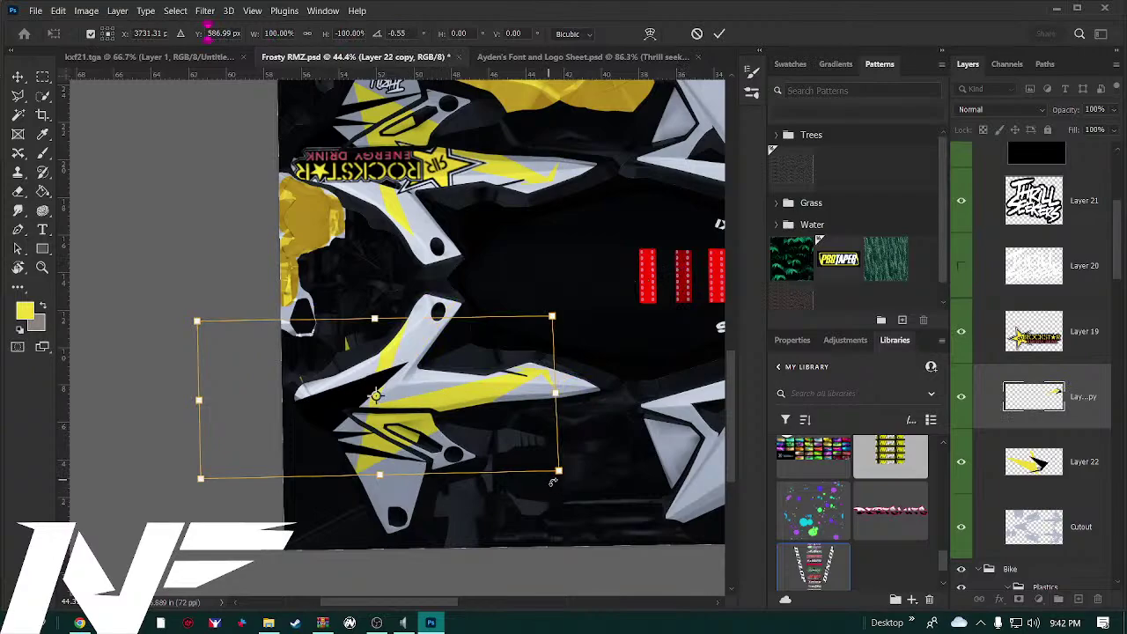
left_click_drag(565, 486, 565, 494)
left_click_drag(381, 437, 376, 430)
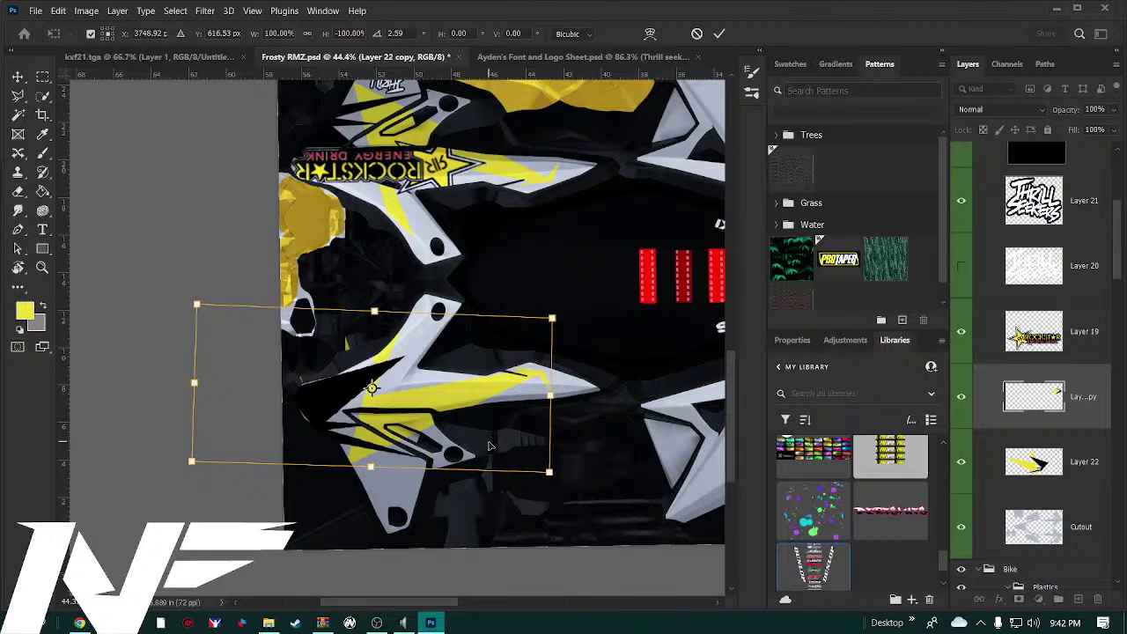
key("Return")
key("r")
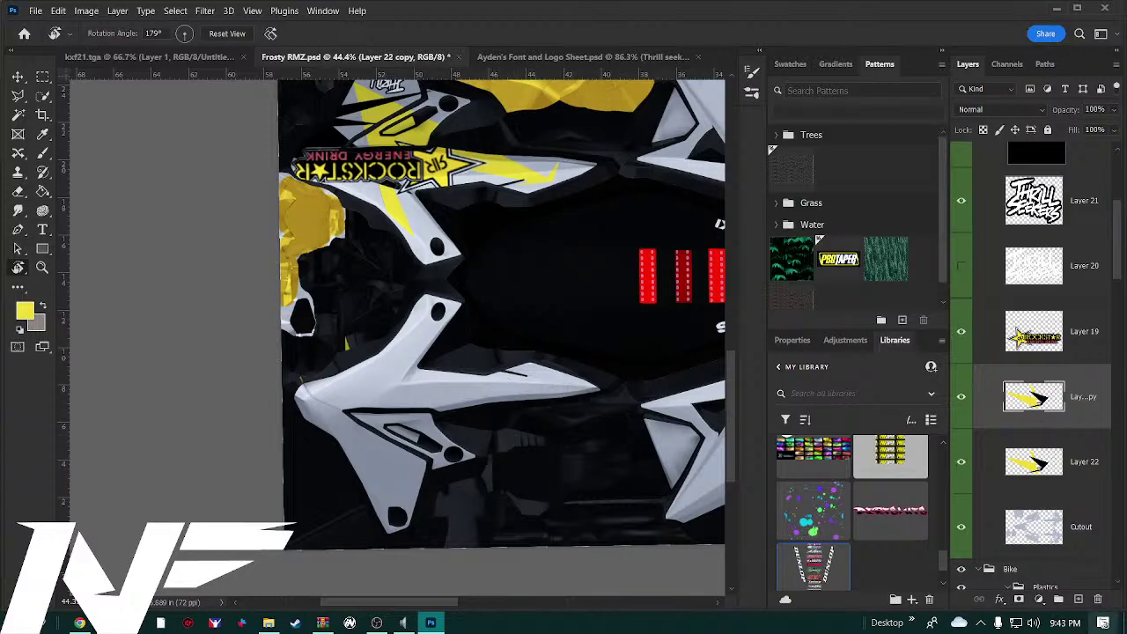
right_click(1058, 406)
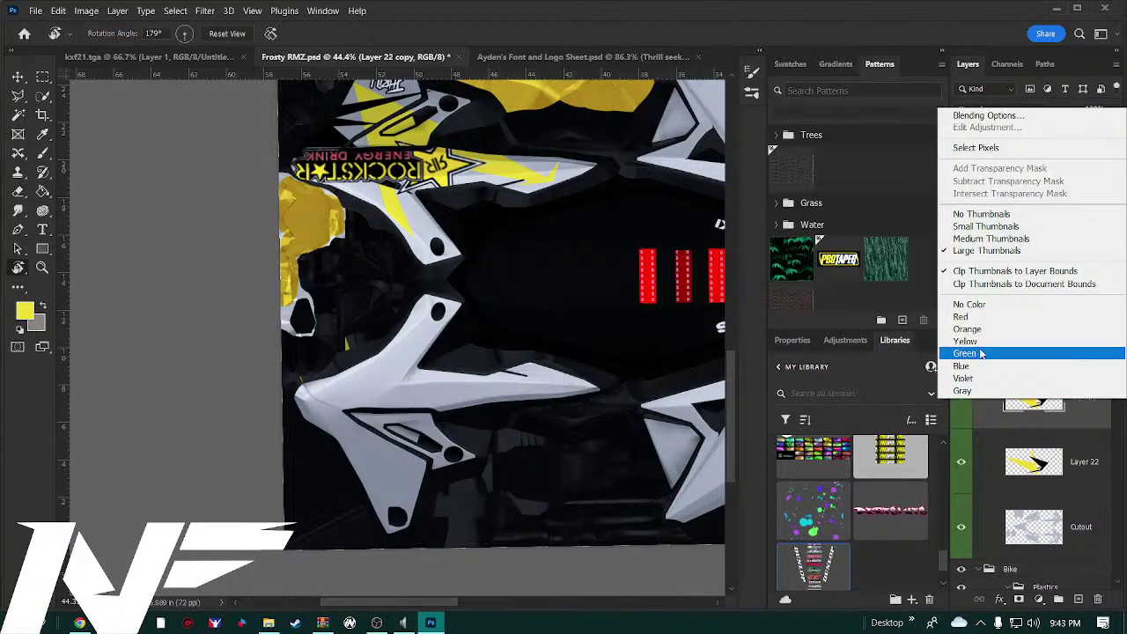
left_click(968, 304)
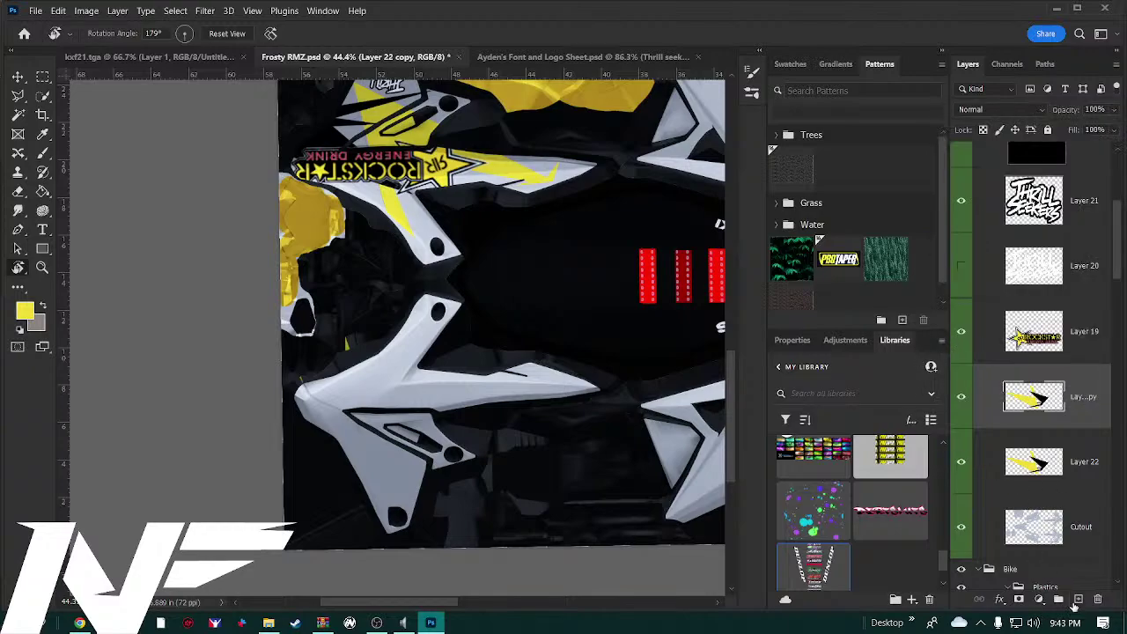
left_click(1077, 600)
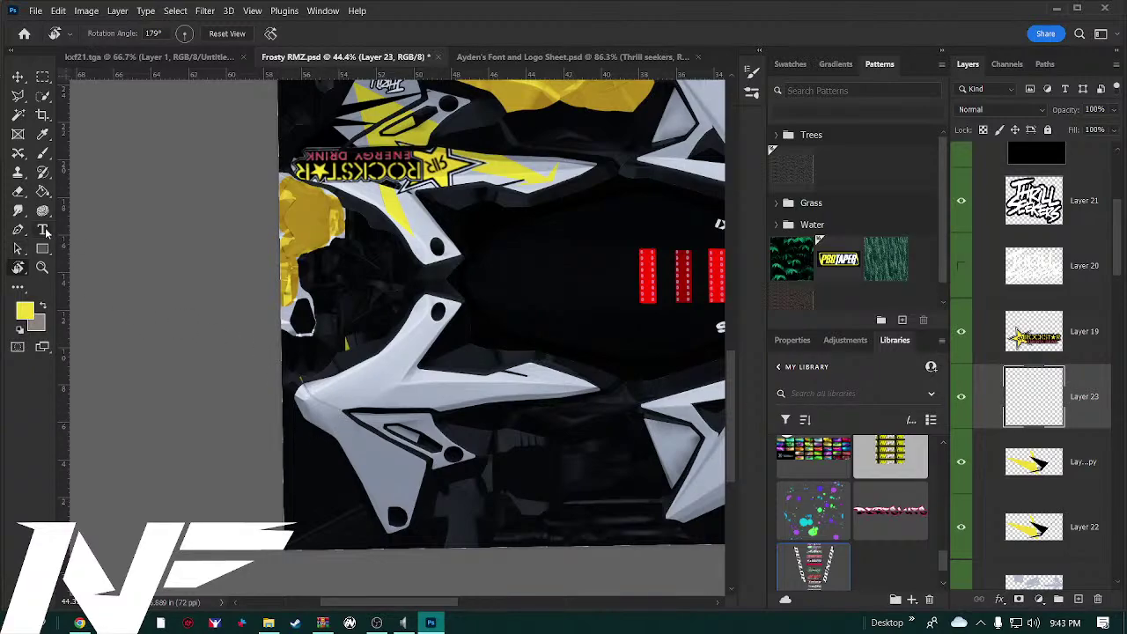
key("t")
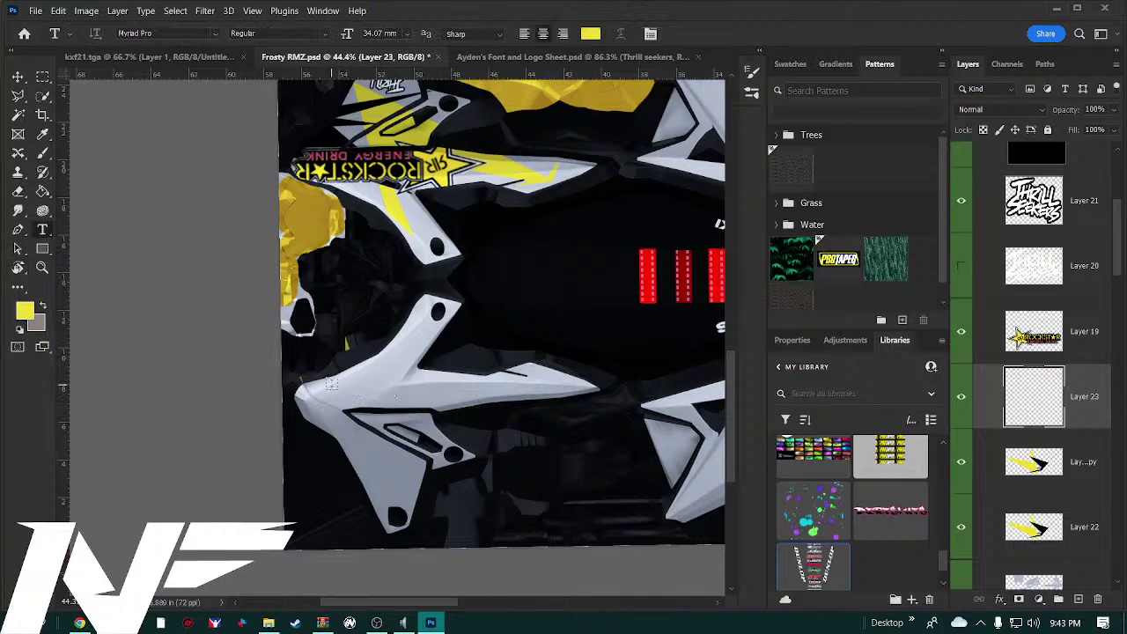
left_click_drag(332, 384, 562, 458)
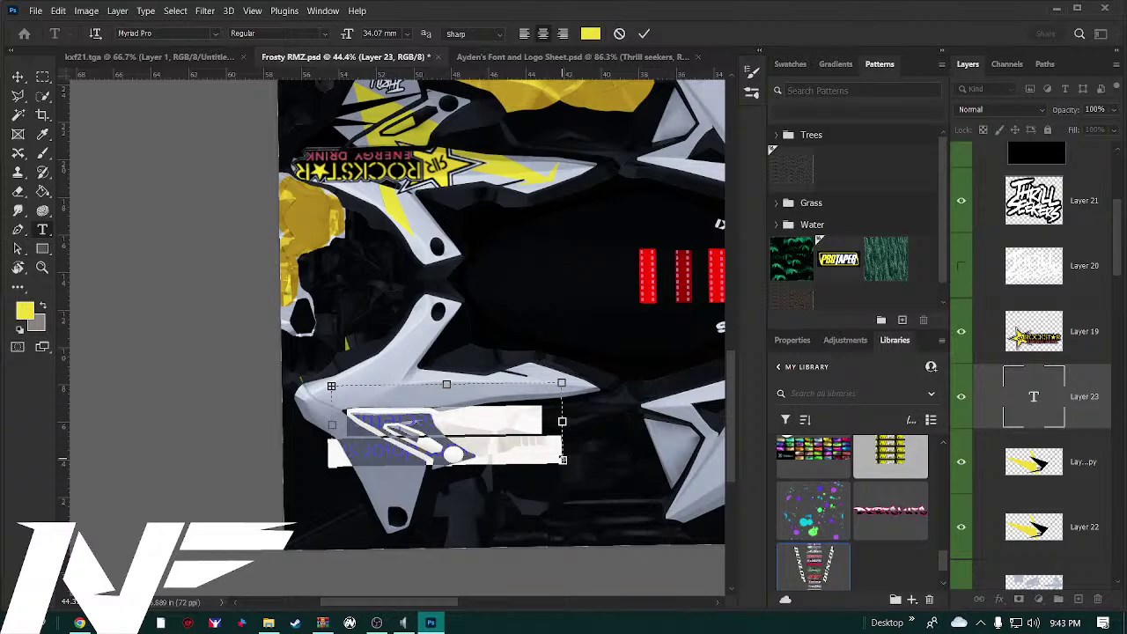
key("BackSpace")
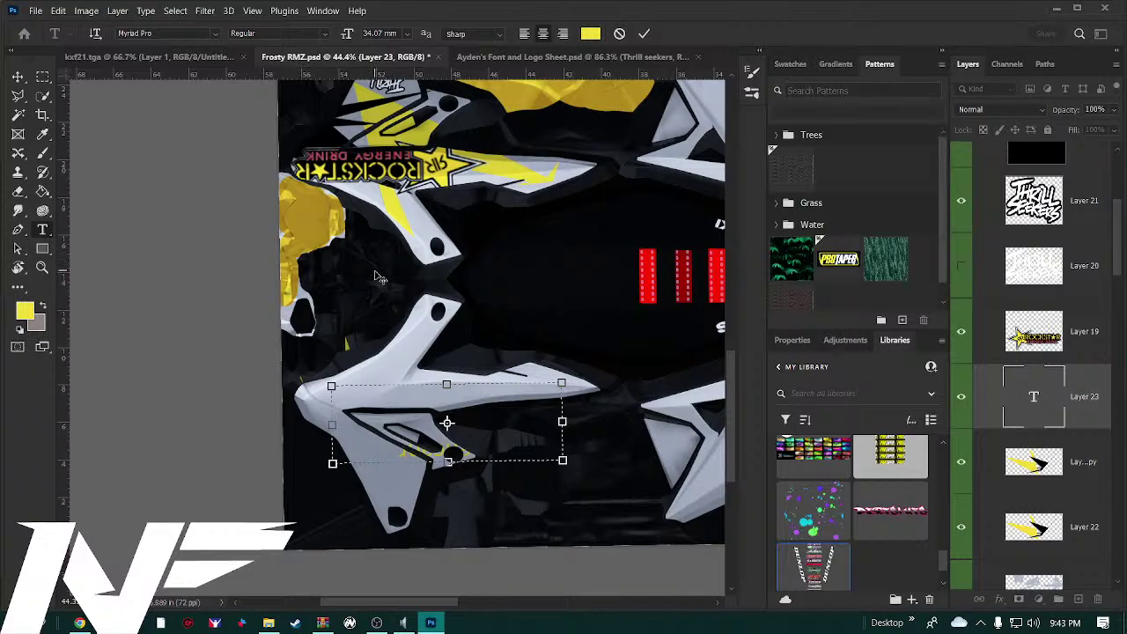
key("ctrl+v")
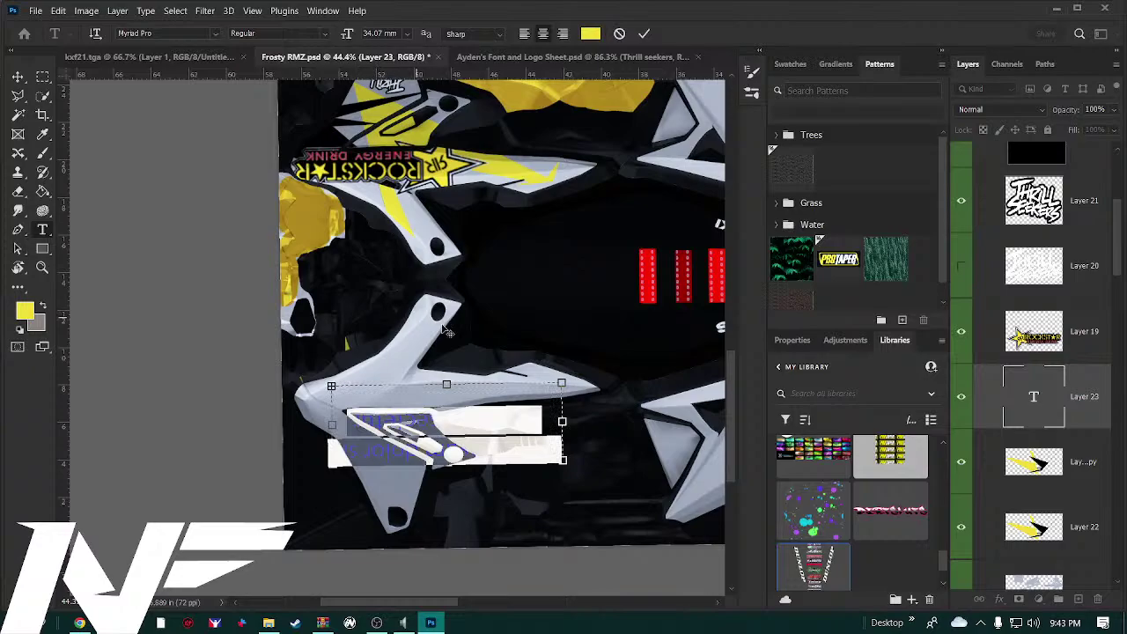
left_click(1088, 411)
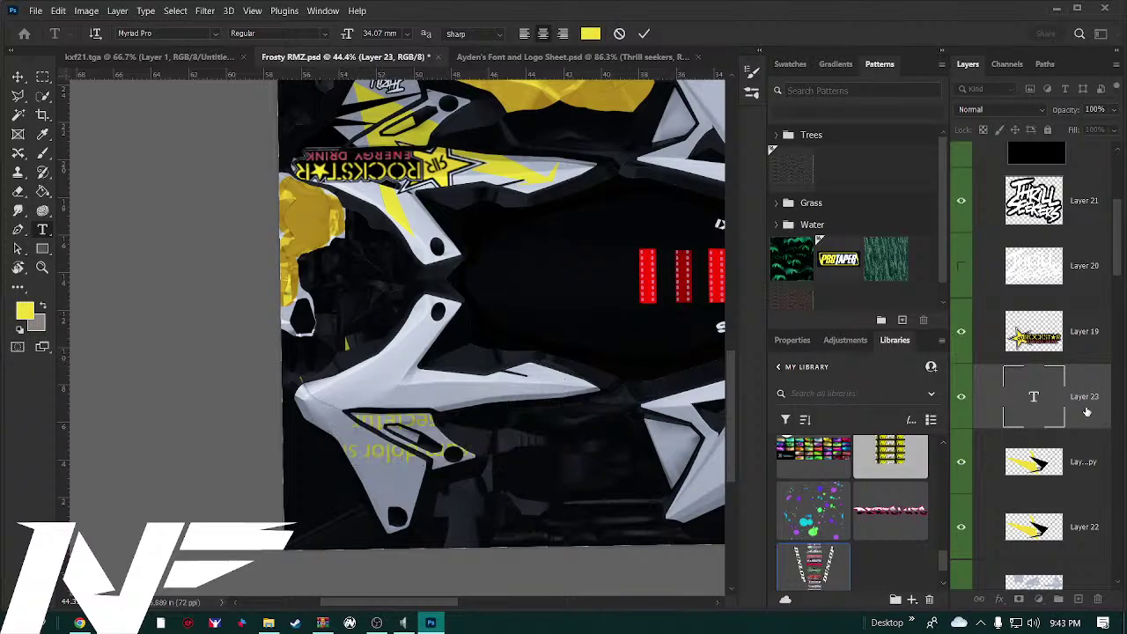
key("alt+F9")
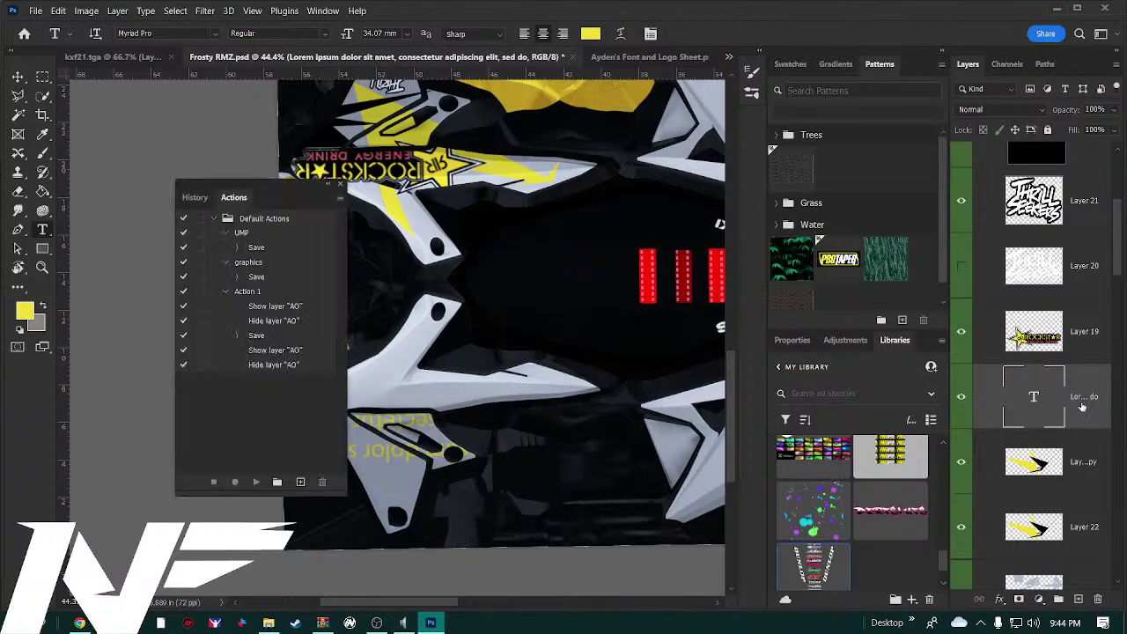
left_click(340, 187)
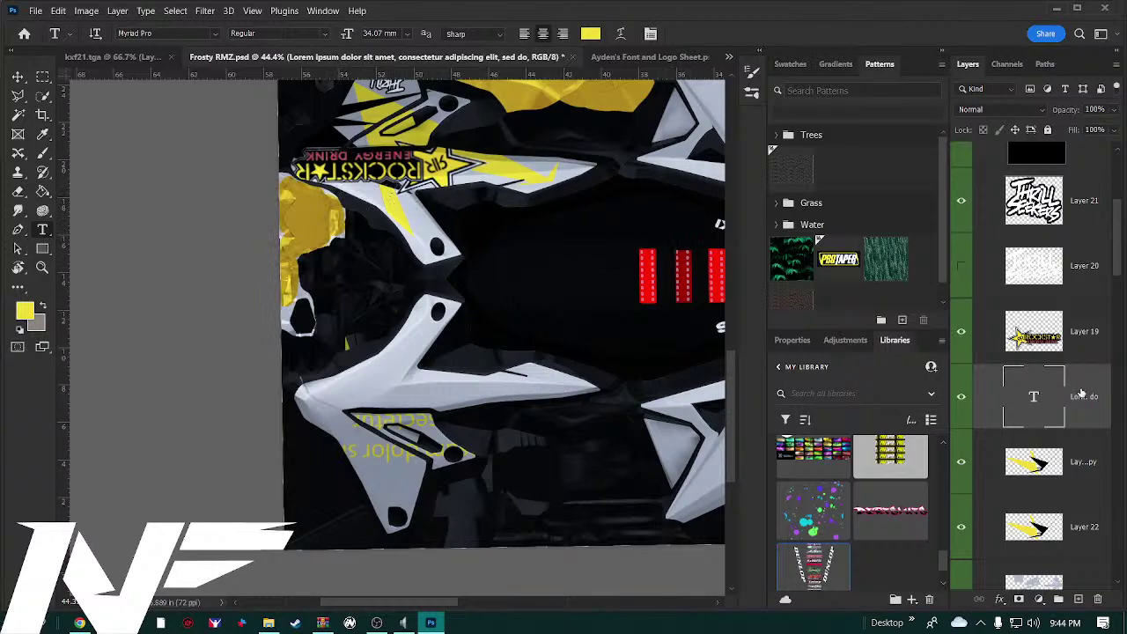
key("Delete")
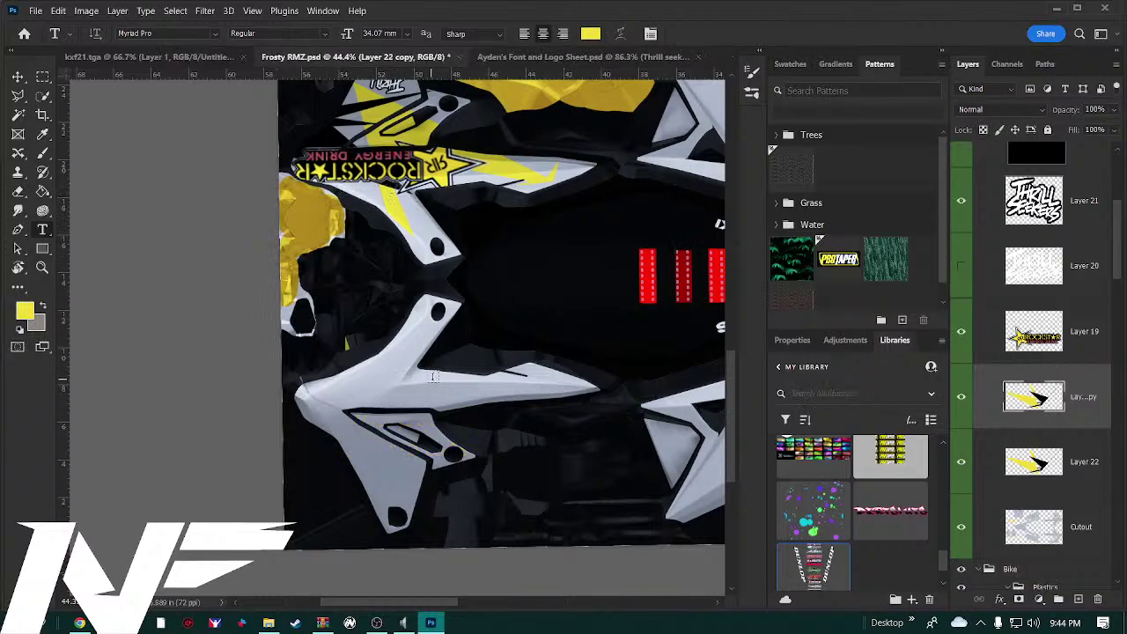
Return the canvas view rotation to 0° and bring the blank side number panel below the seat into view
key("r")
left_click_drag(361, 384, 672, 382)
left_click_drag(342, 415, 458, 418)
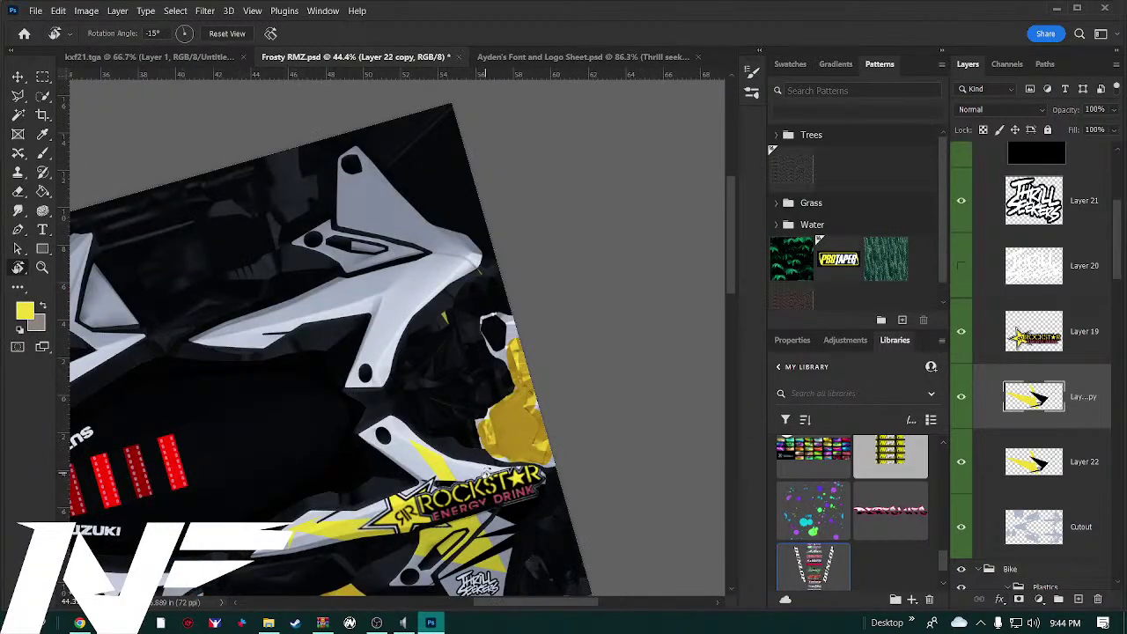
left_click_drag(488, 472, 408, 488)
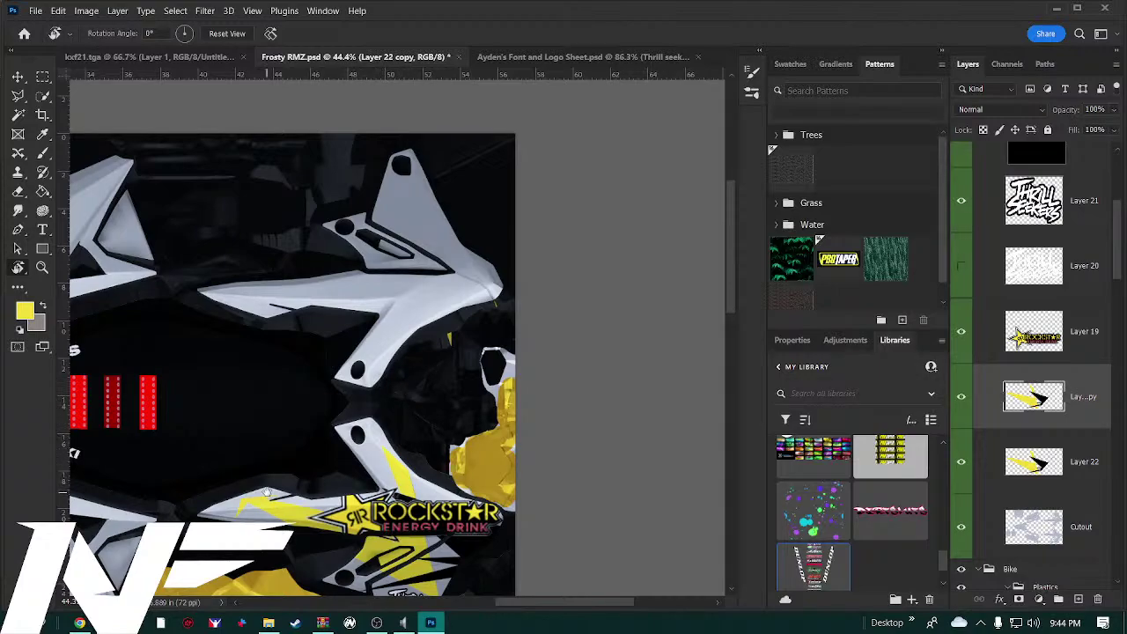
left_click_drag(269, 491, 591, 346)
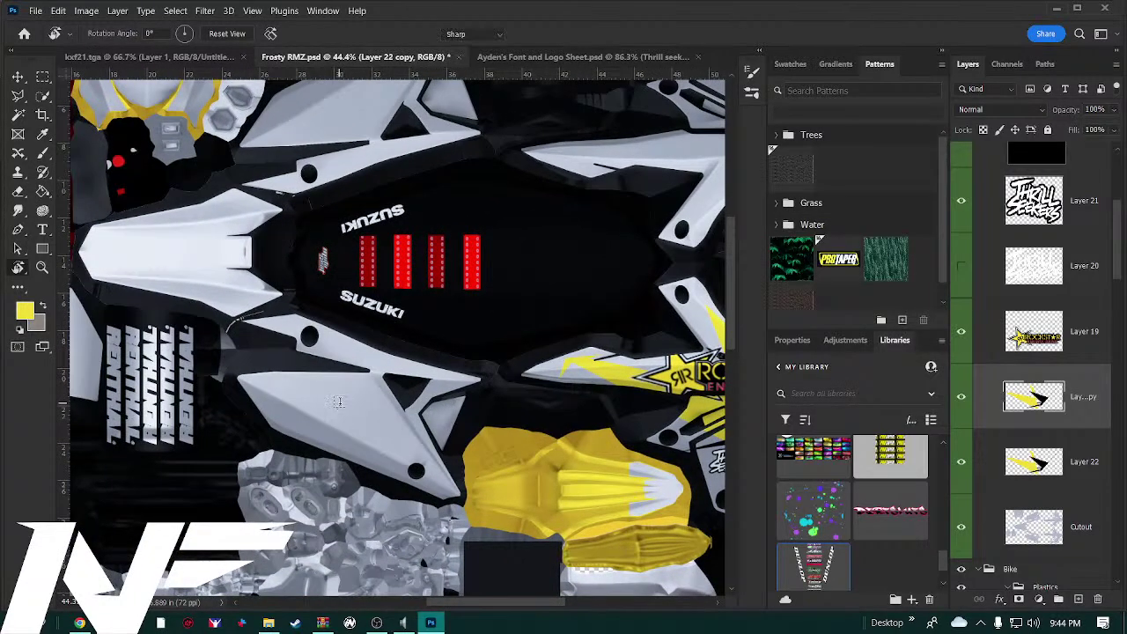
Create a text box over the side number panel below the seat and replace its placeholder text with 743
key("t")
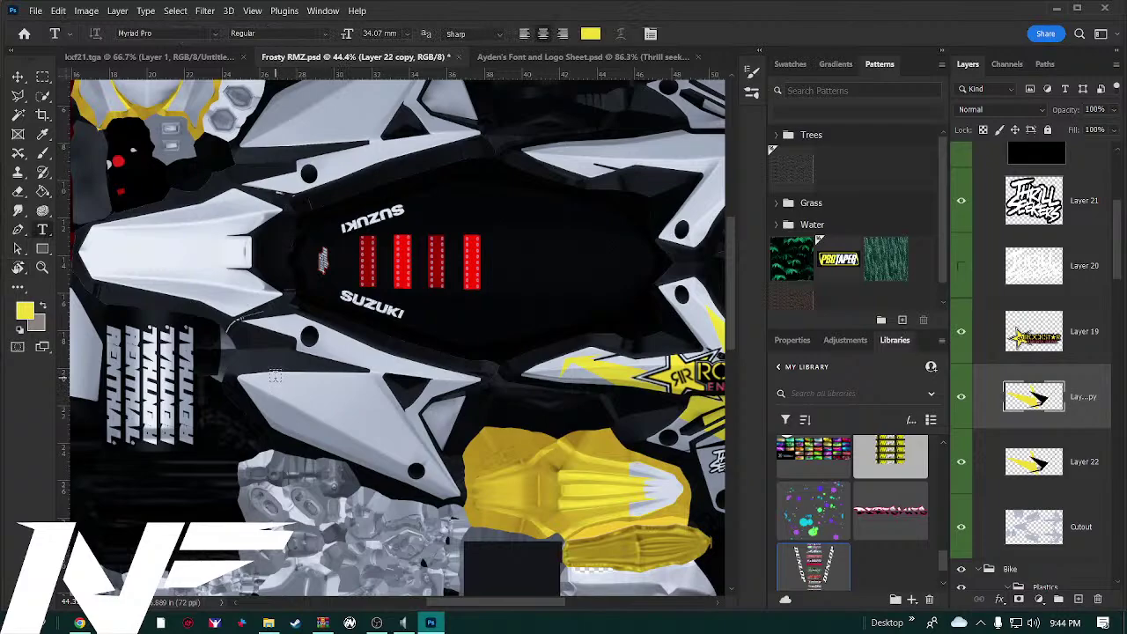
left_click_drag(276, 379, 441, 471)
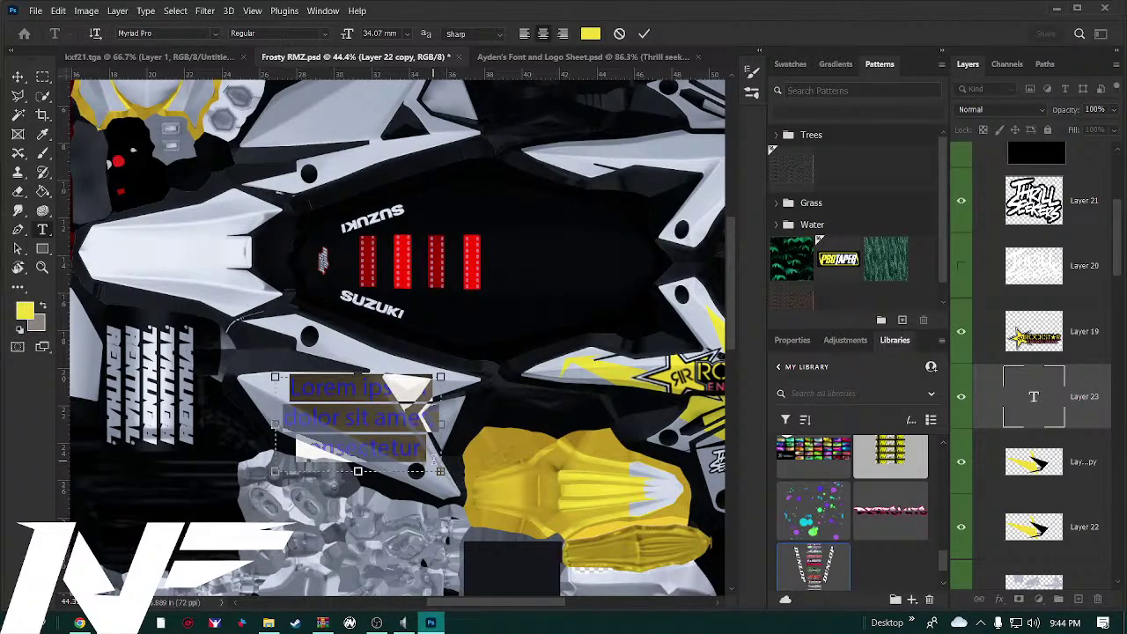
key("BackSpace")
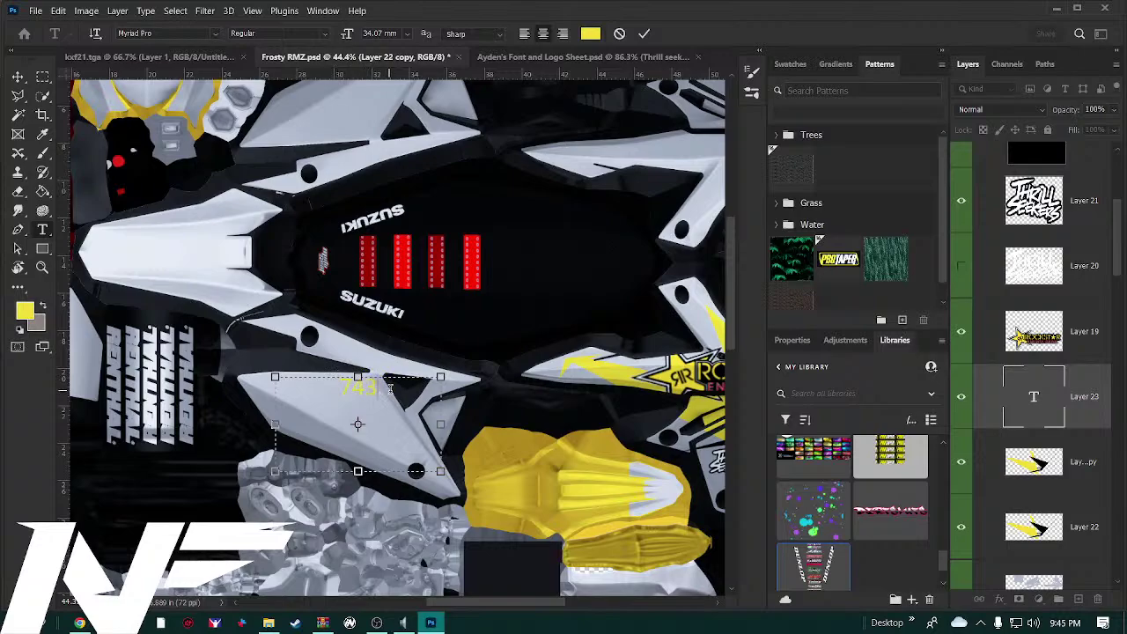
Select the 743 text on the side panel and set its colour to red, fe0000
left_click_drag(392, 388, 326, 387)
left_click_drag(339, 383, 355, 389)
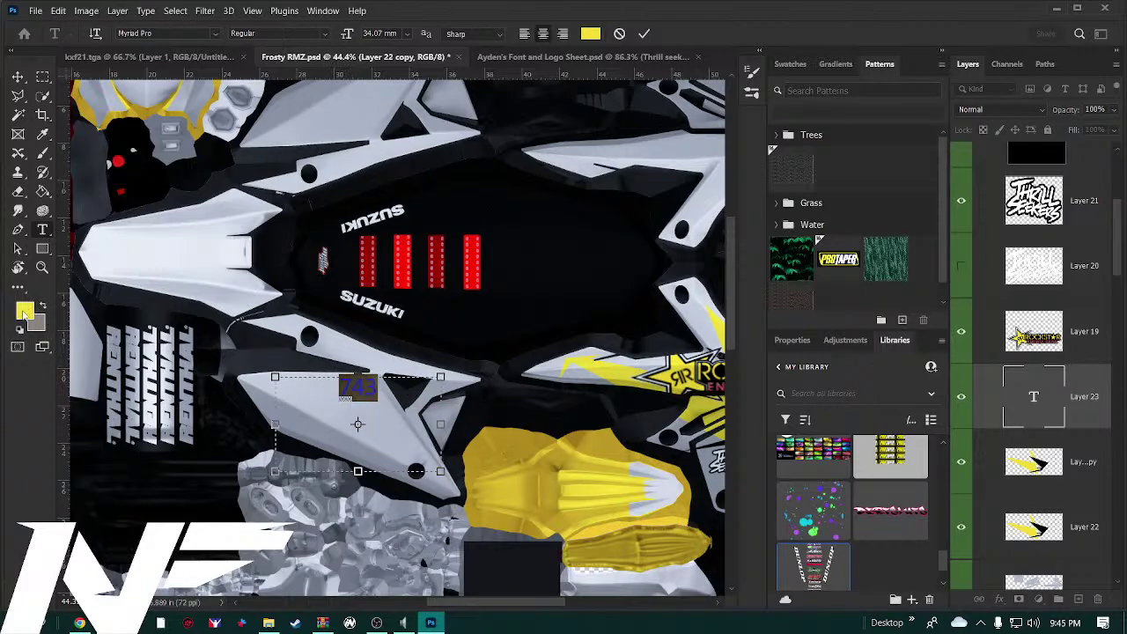
left_click(25, 312)
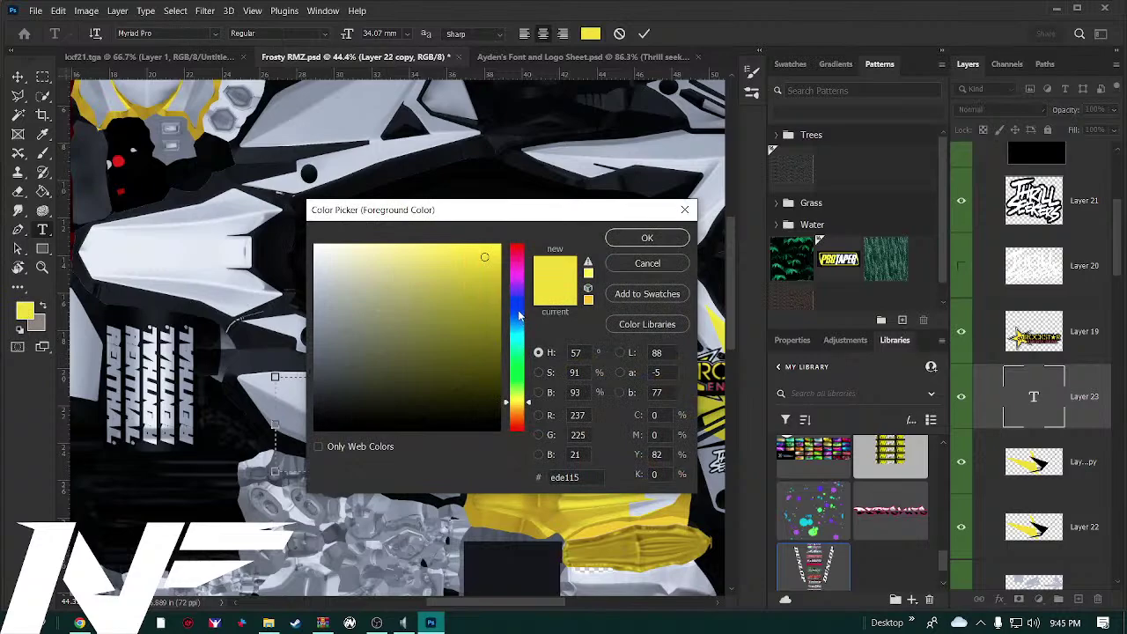
left_click_drag(519, 339, 510, 236)
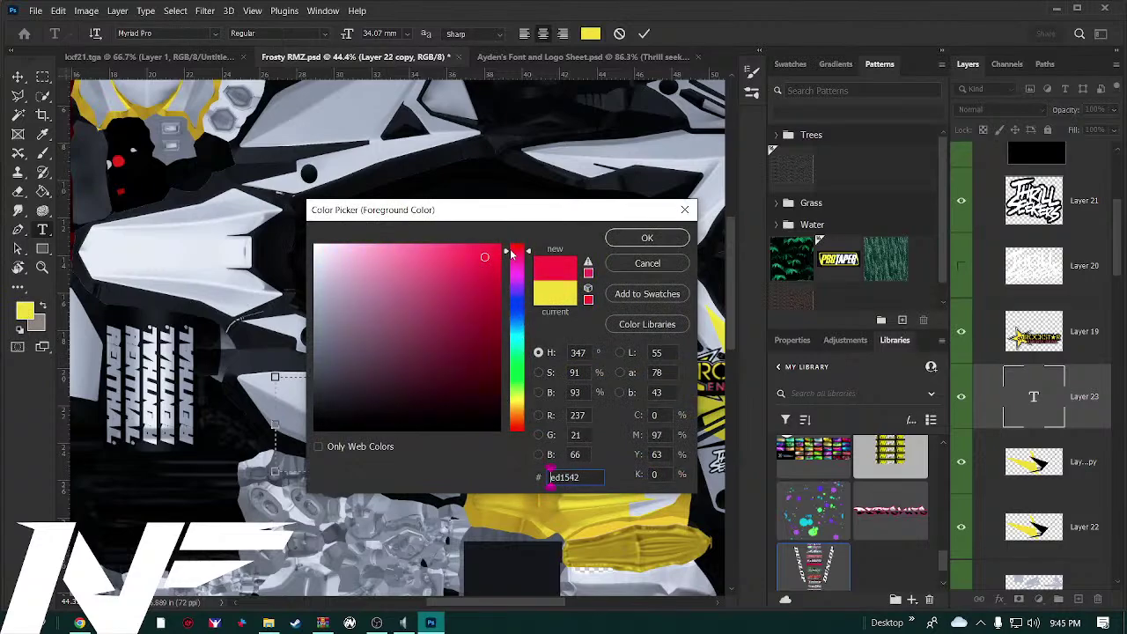
left_click(550, 477)
type("ef1212")
double_click(551, 476)
type("ff0000")
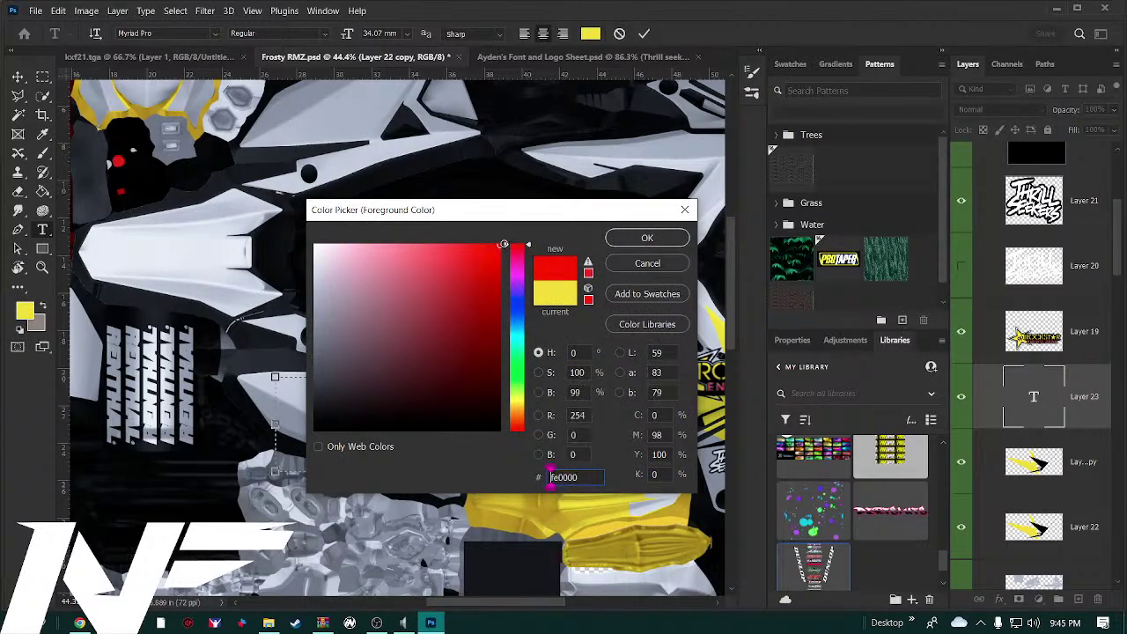
left_click(643, 239)
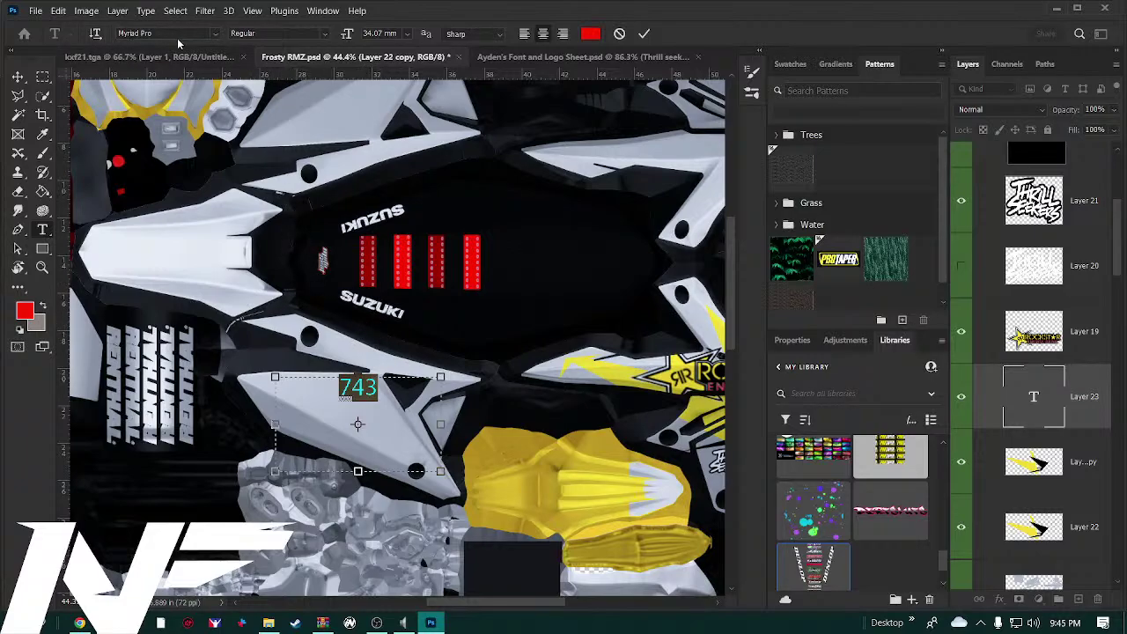
Show the Character settings and dock them in the same group as Swatches, Gradients and Patterns
left_click(323, 11)
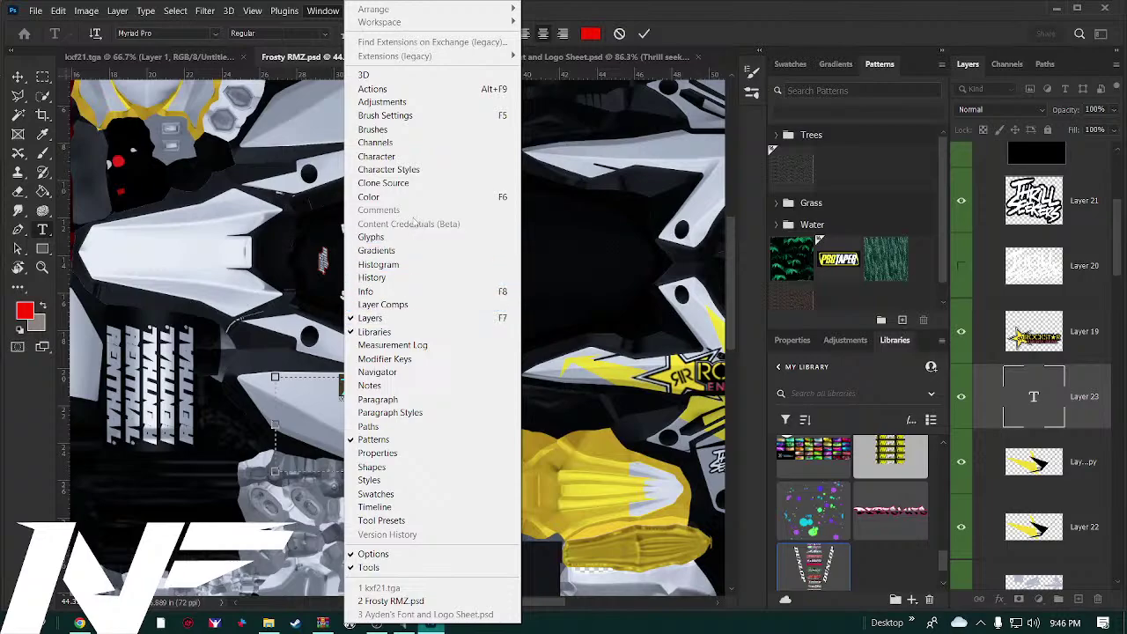
left_click(414, 155)
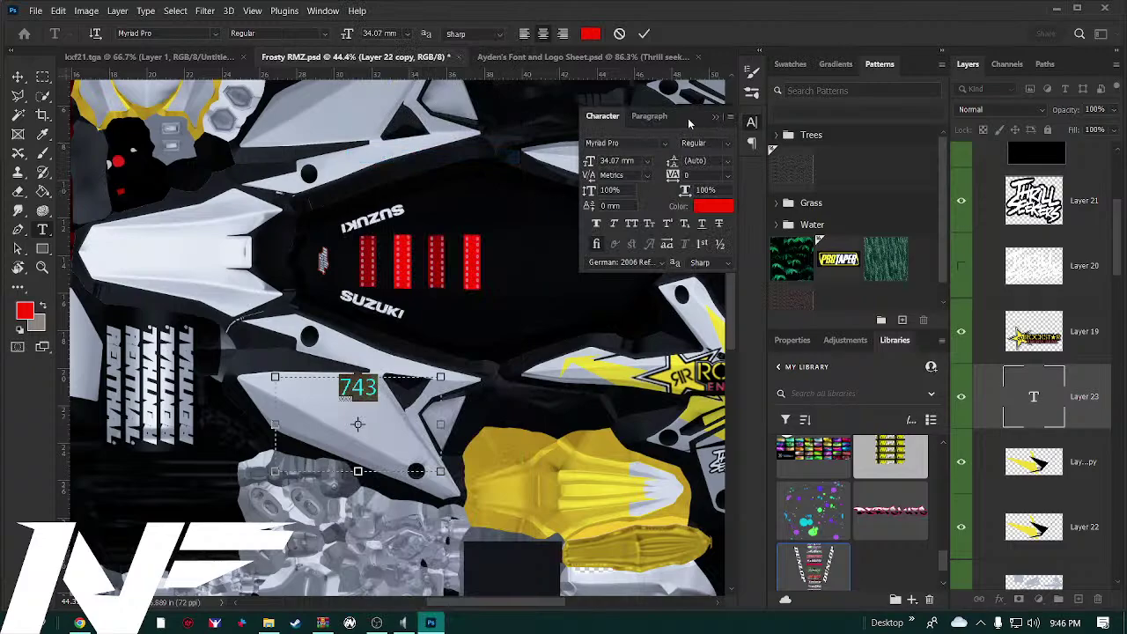
left_click_drag(690, 118, 788, 77)
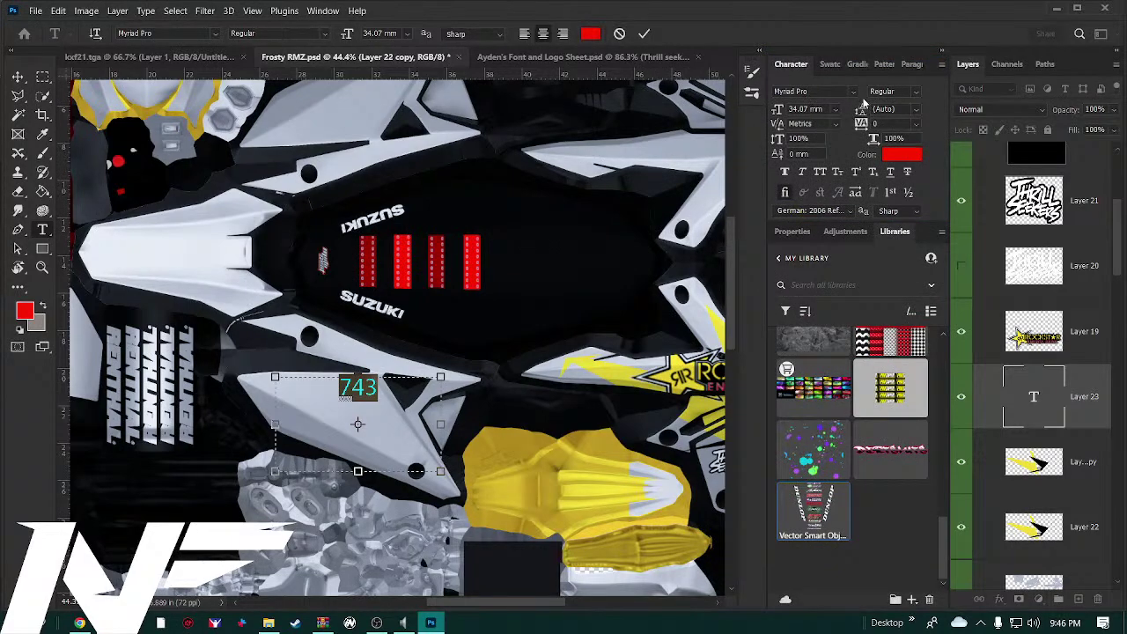
Change the font of the selected 743 text to Swipe Race Demo
left_click(854, 93)
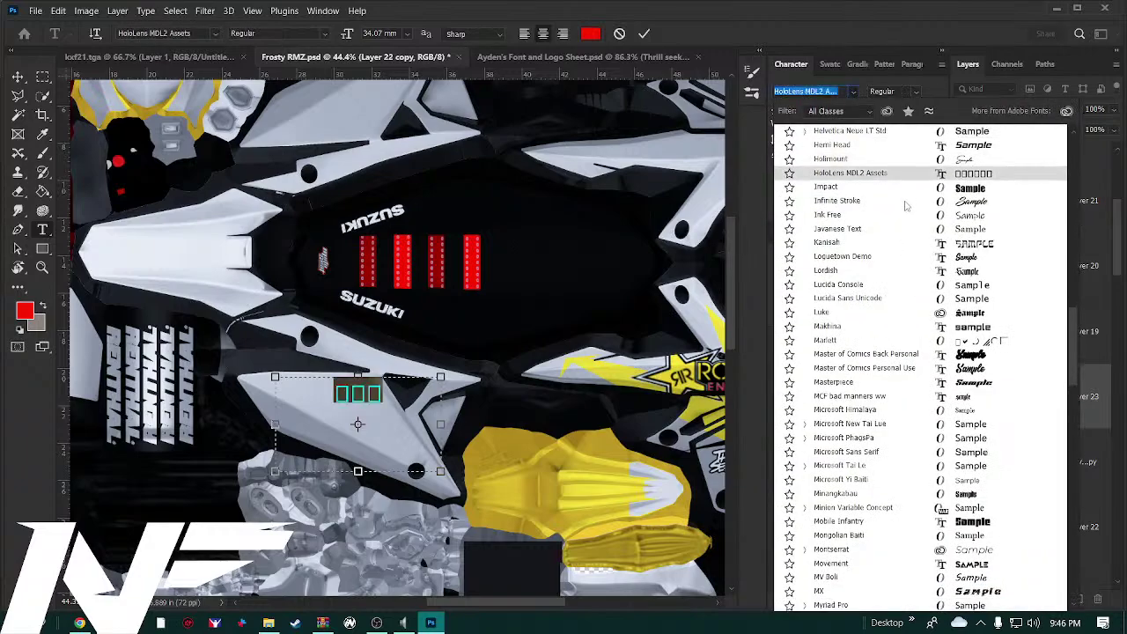
scroll(891, 299, "down", 2)
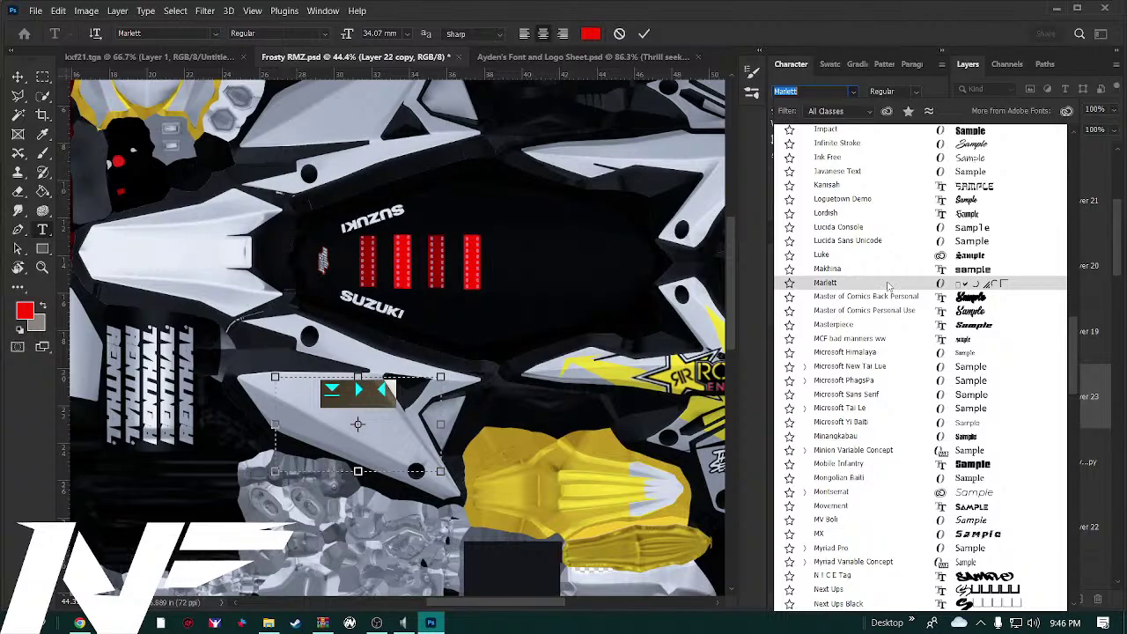
scroll(887, 284, "down", 4)
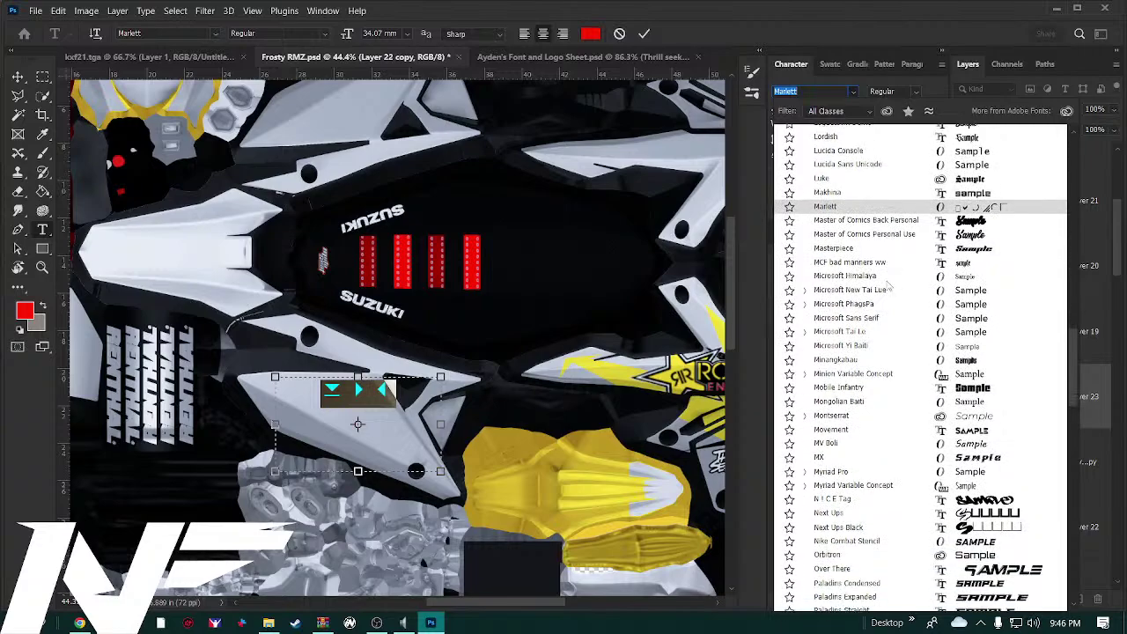
scroll(887, 285, "down", 3)
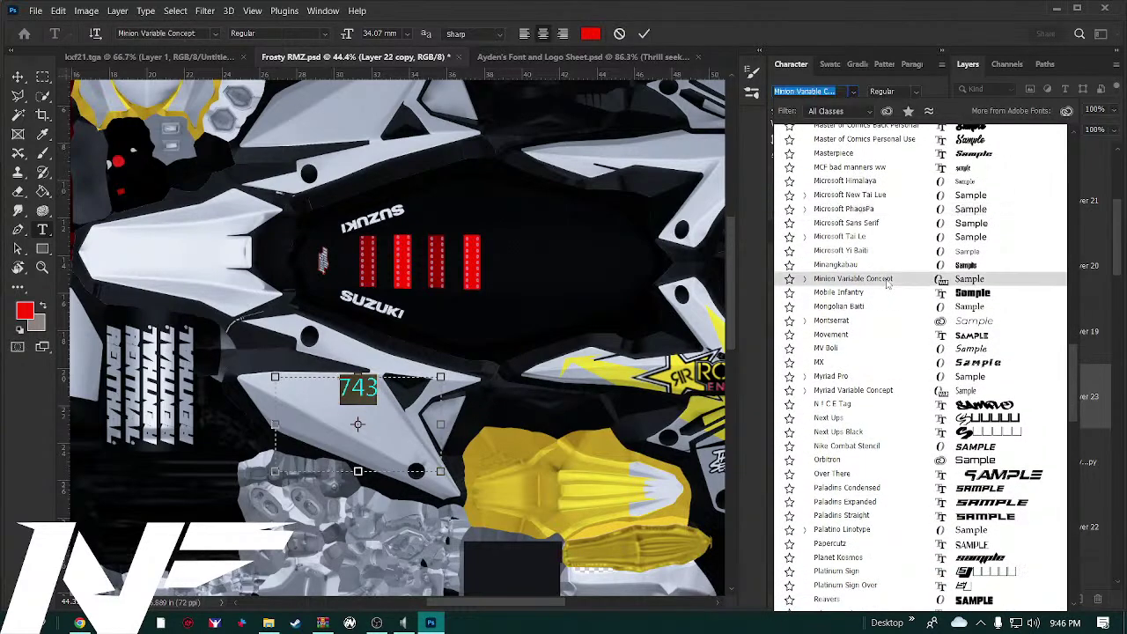
scroll(888, 284, "down", 3)
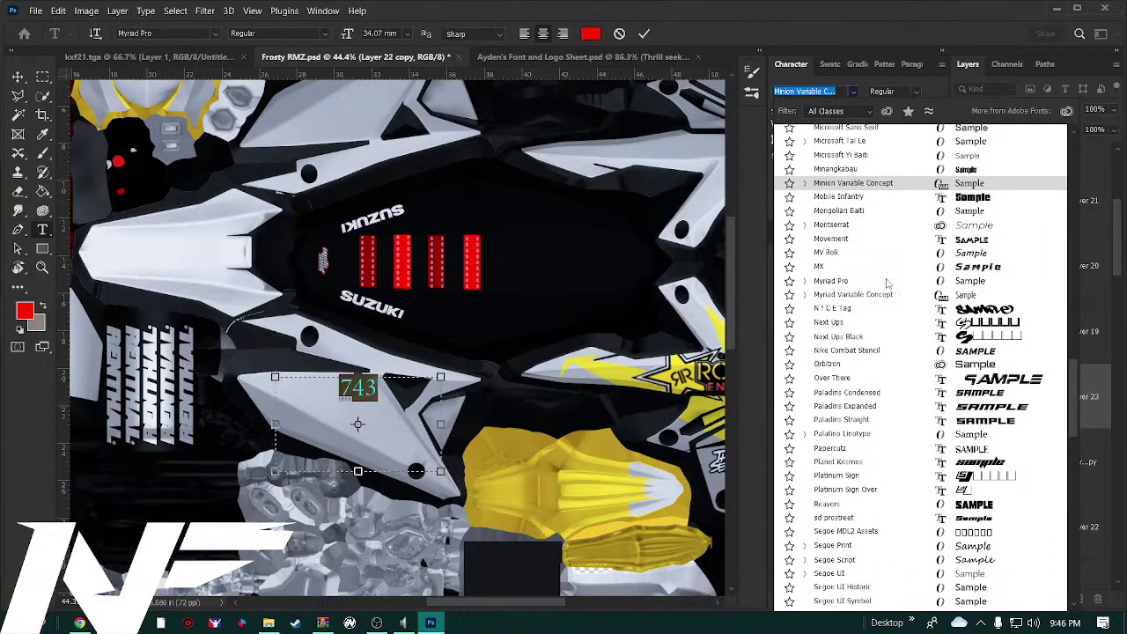
scroll(887, 284, "down", 3)
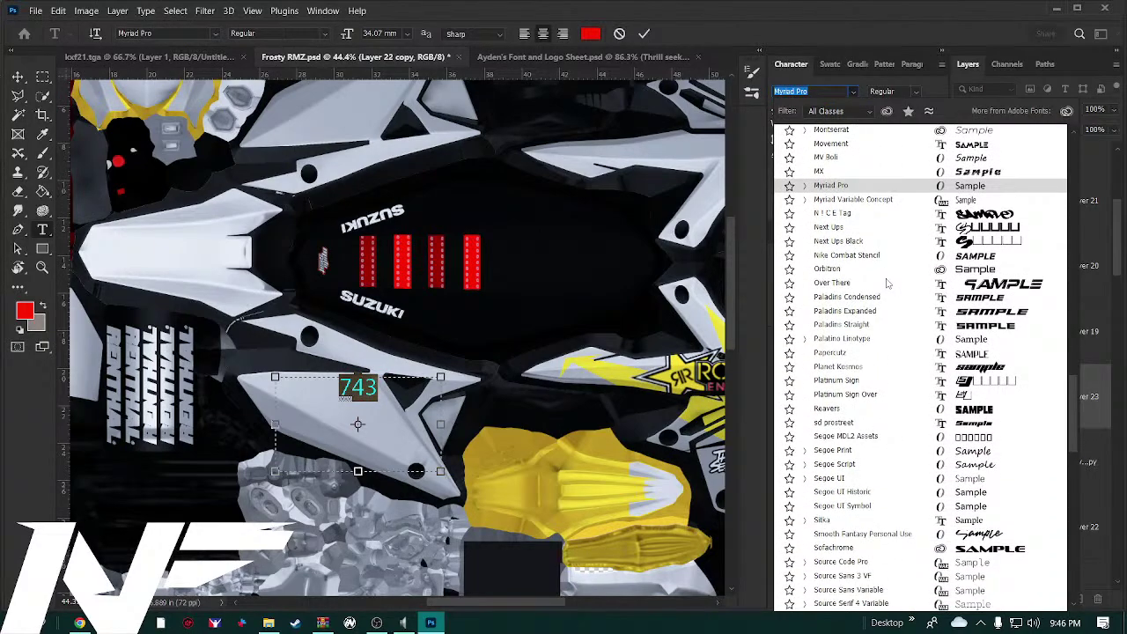
scroll(888, 284, "down", 1)
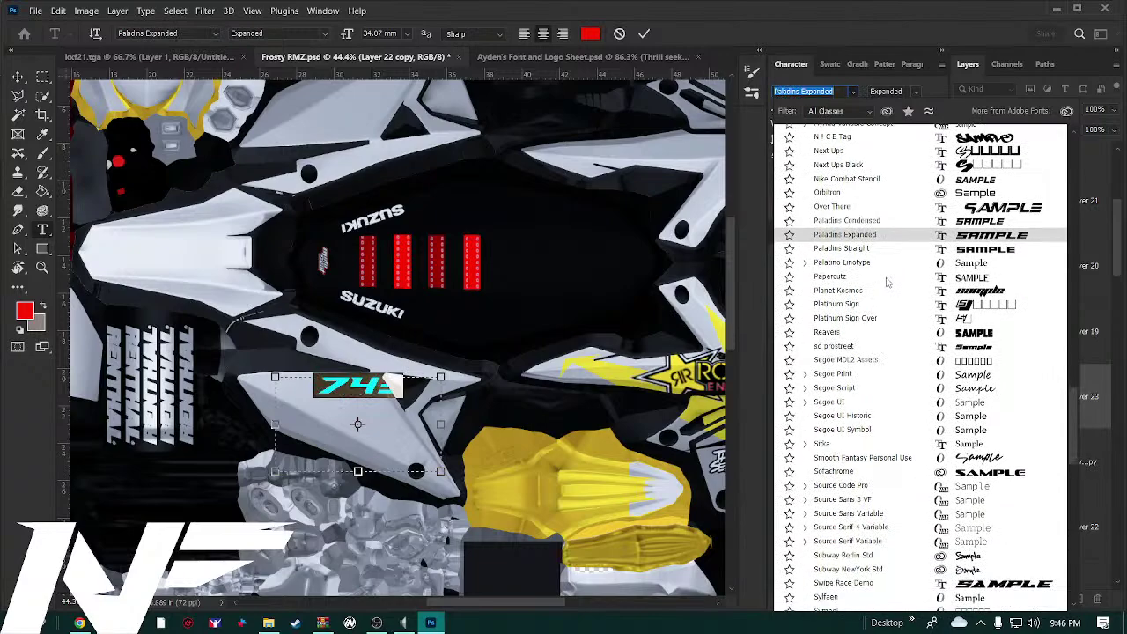
scroll(888, 282, "down", 8)
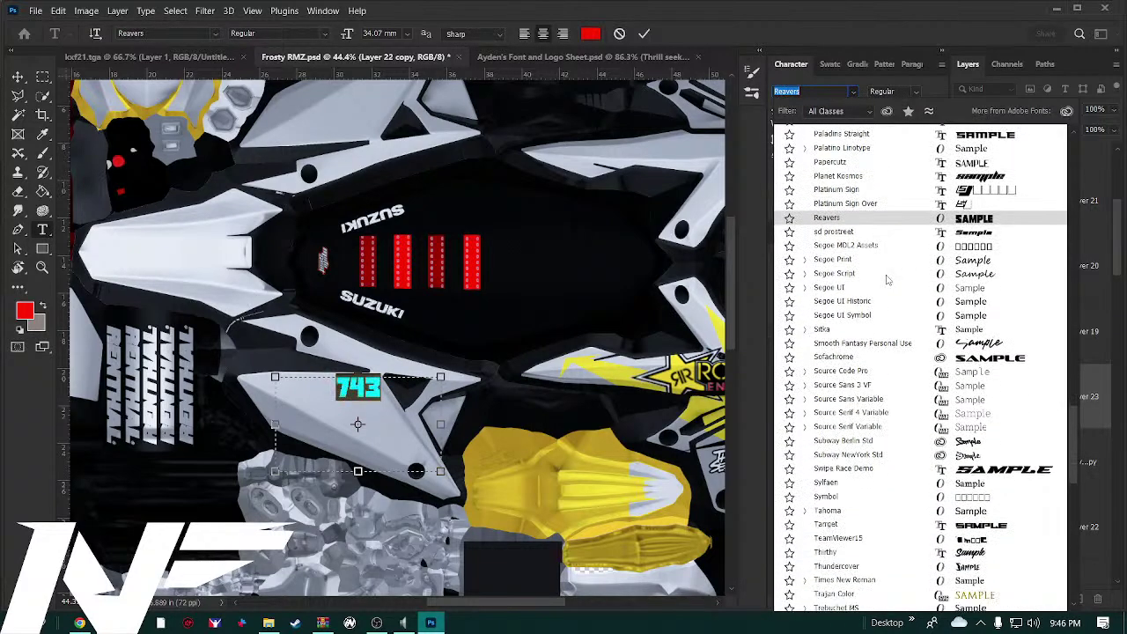
scroll(888, 280, "down", 2)
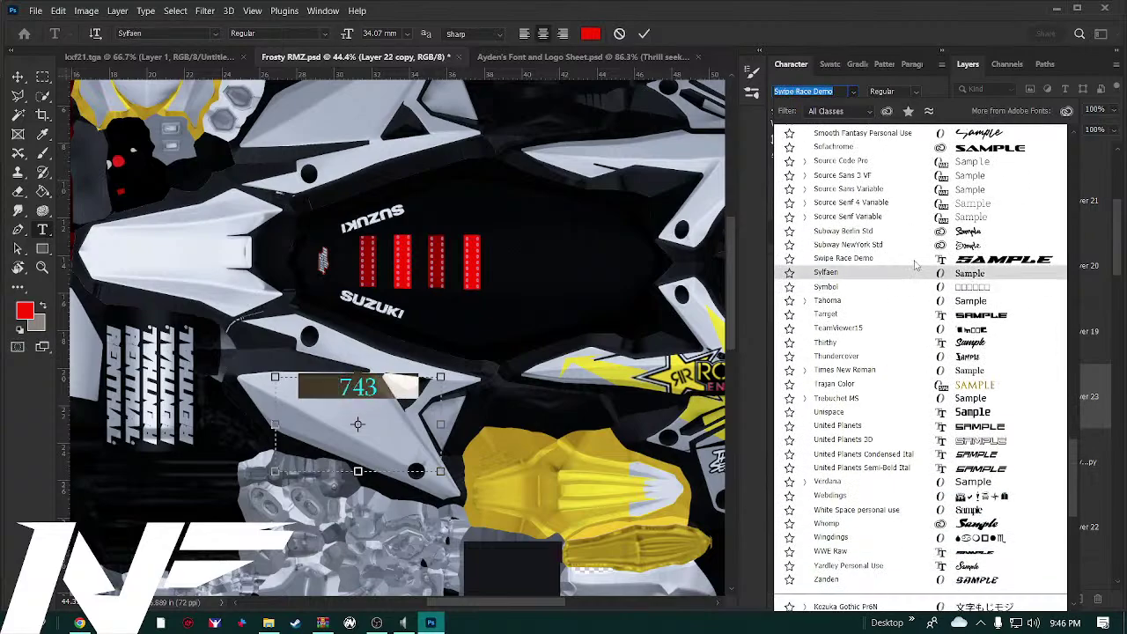
left_click(916, 261)
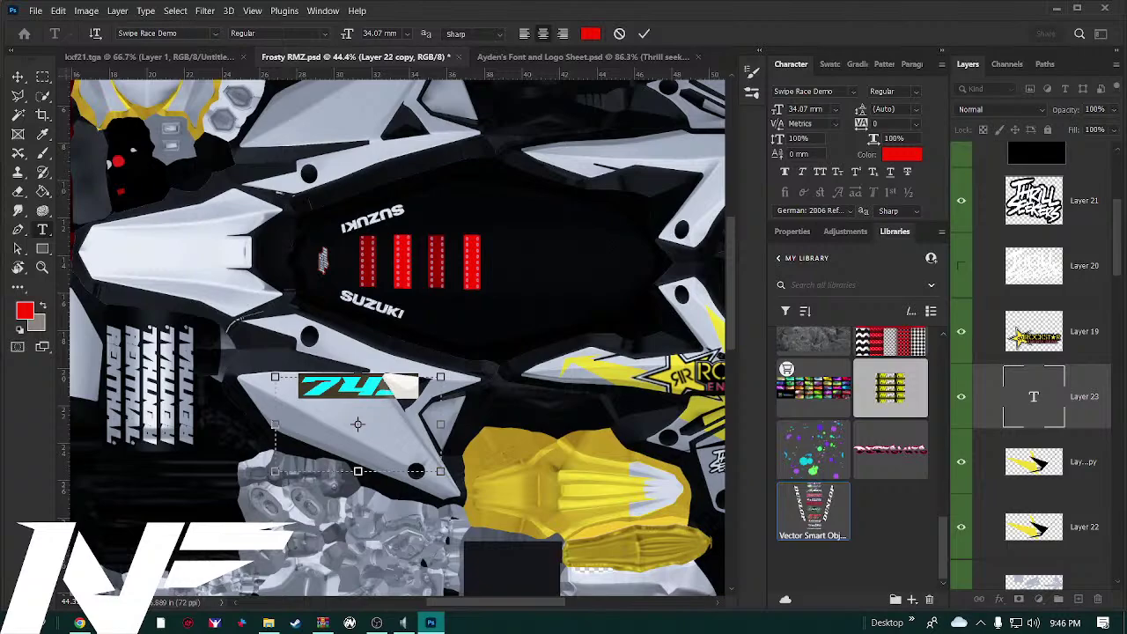
Set the 743 text's font size to 46 mm and widen its text box so the number fits on one line
double_click(792, 109)
key("Up")
key("Up")
key("Up")
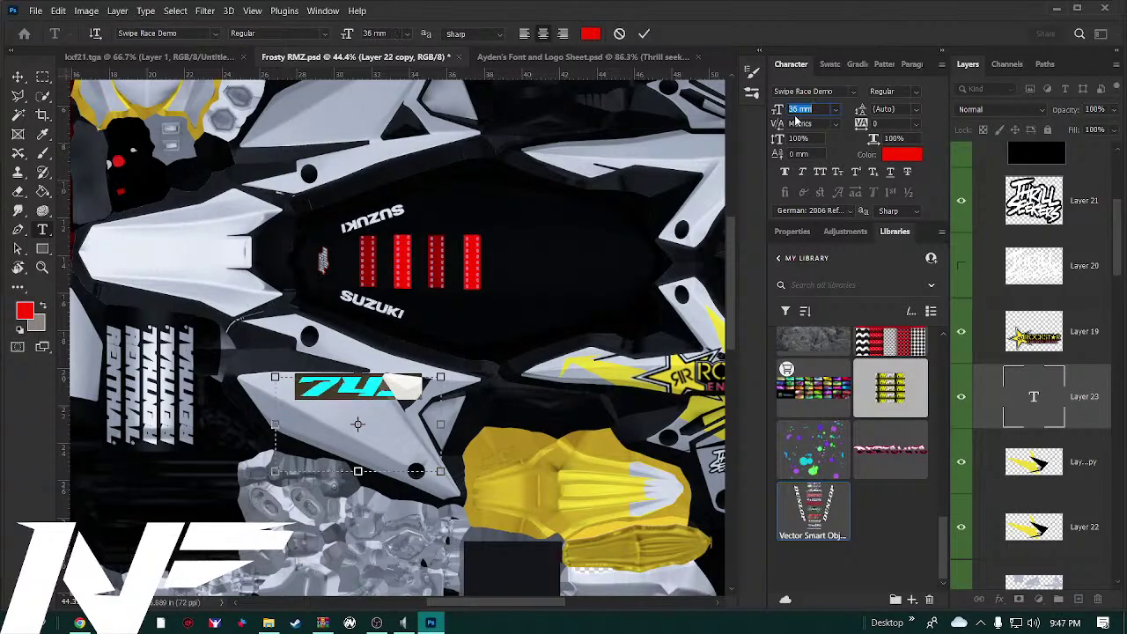
key("Up")
key("Up")
key("Up")
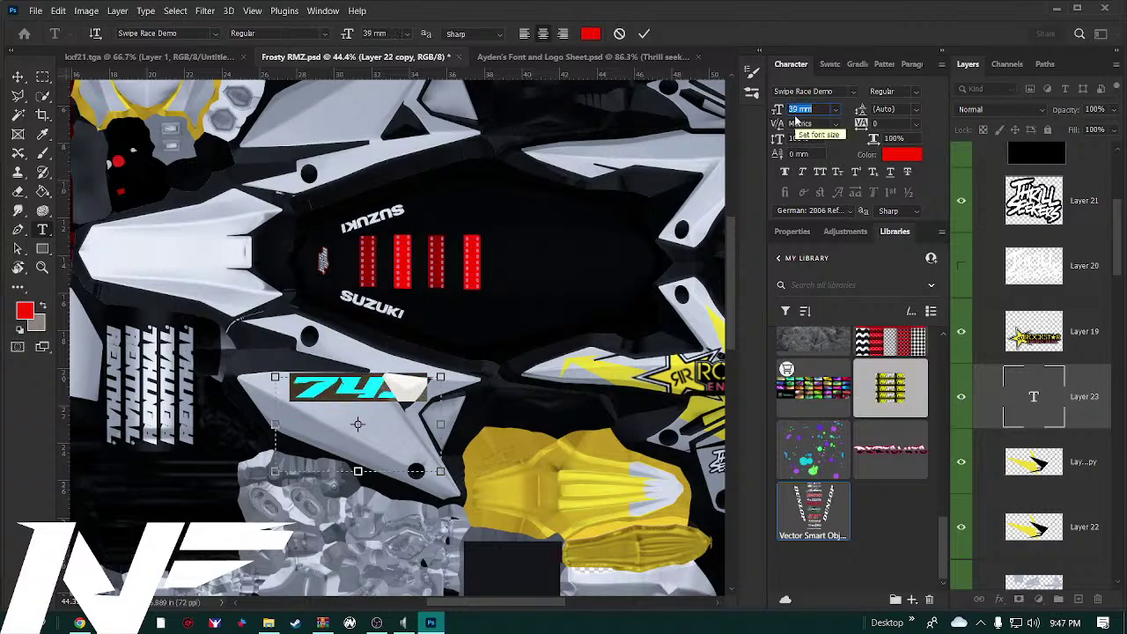
key("Up")
key("Up")
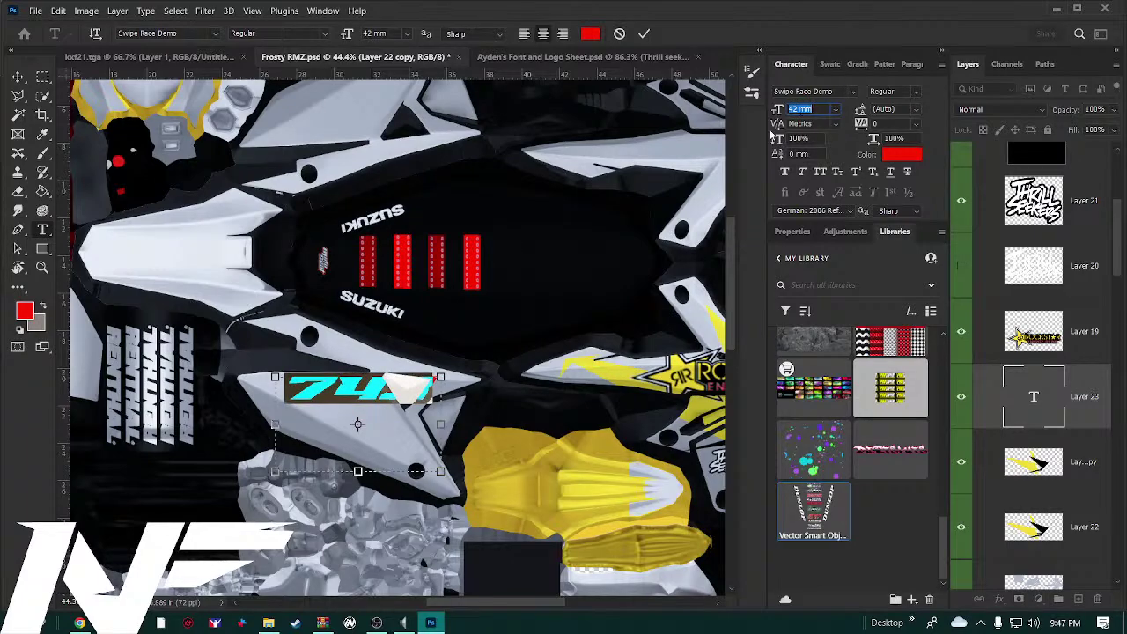
key("Up")
key("Up")
key("Up")
key("Up")
key("Up")
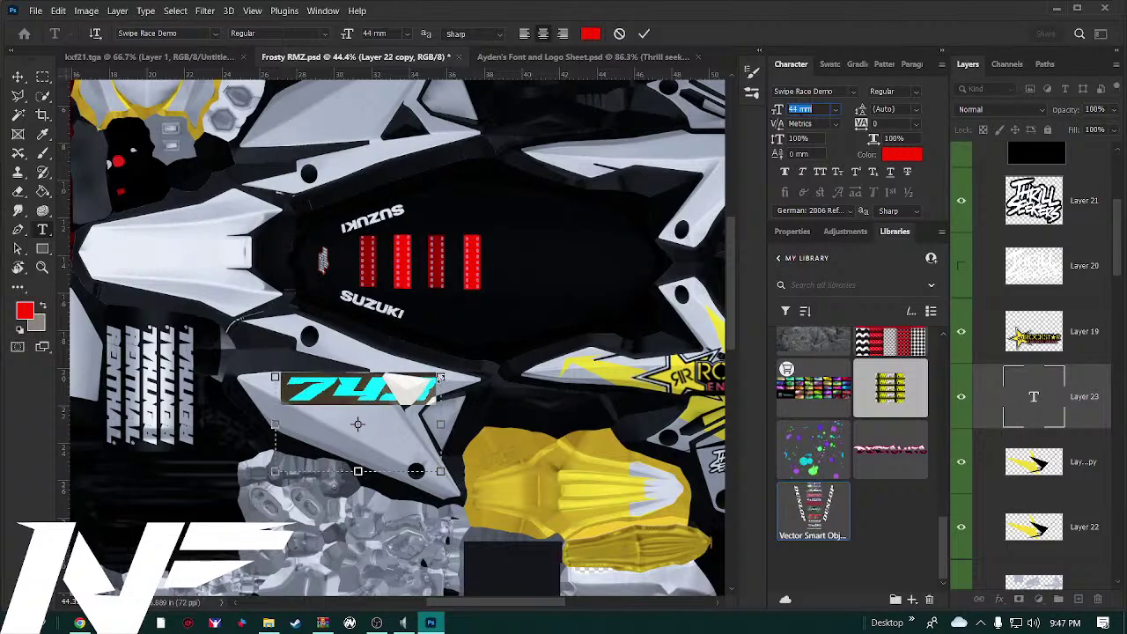
key("Up")
key("Up")
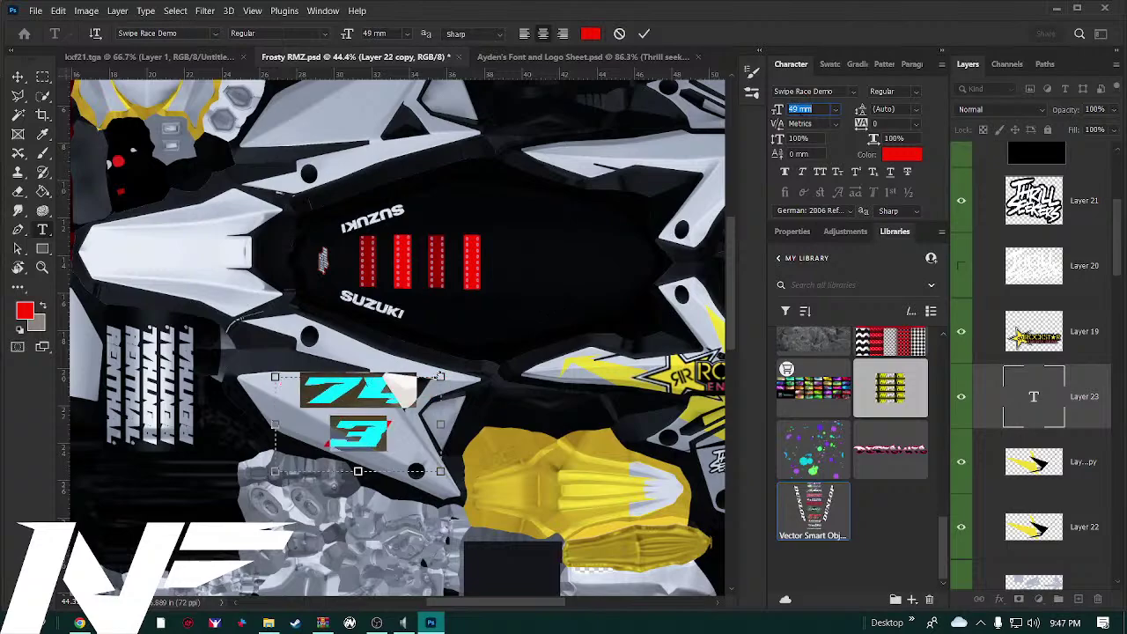
key("Down")
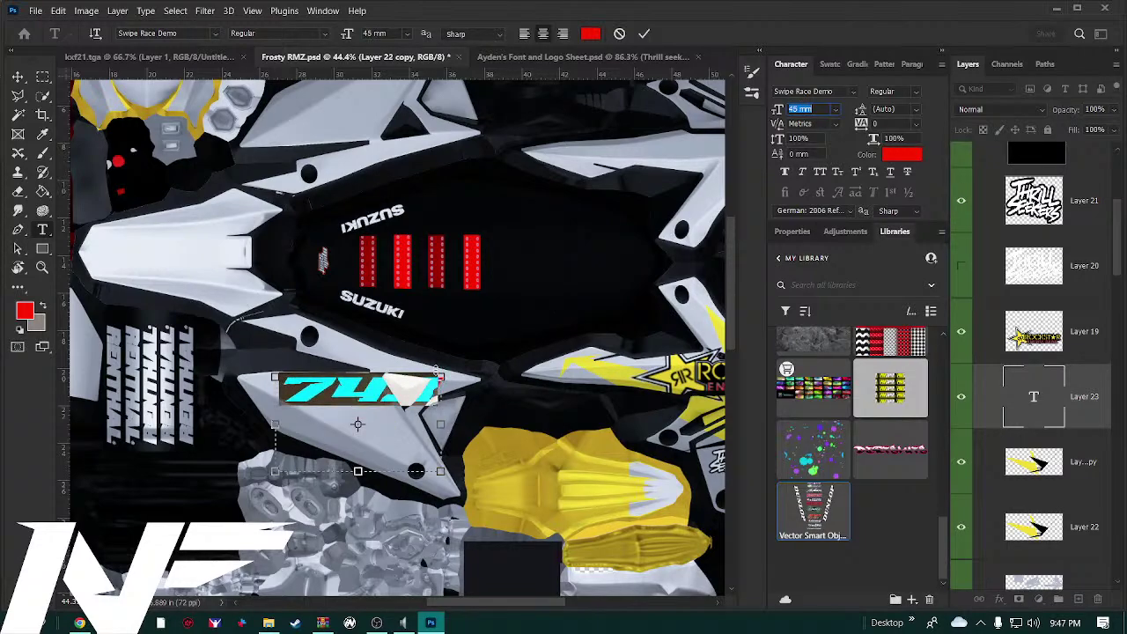
key("Down")
key("Down")
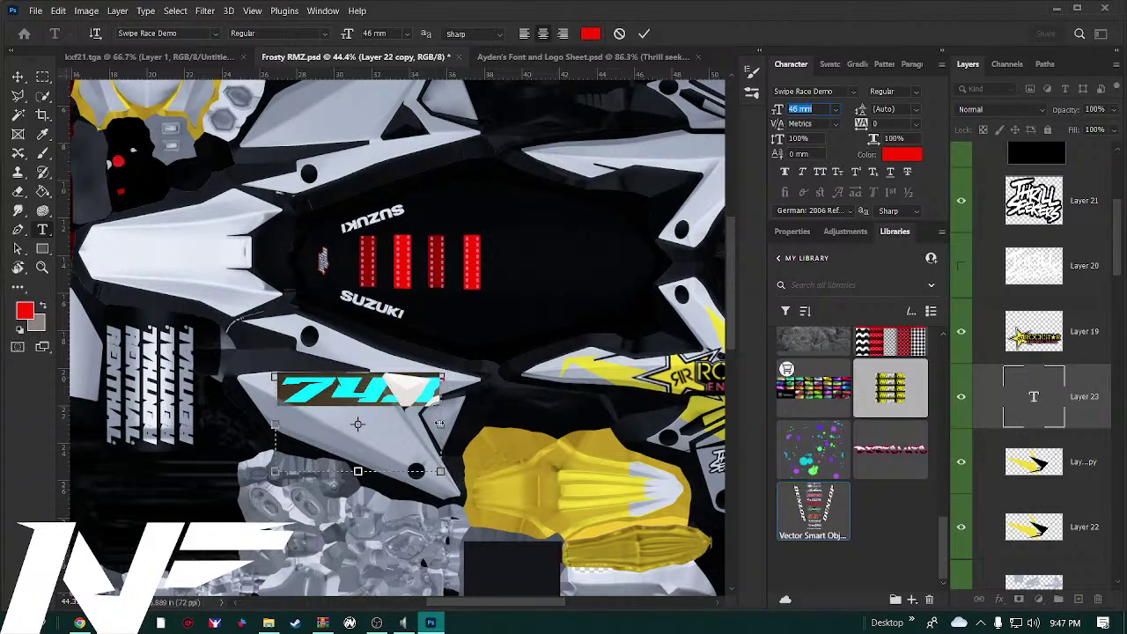
left_click_drag(439, 424, 464, 423)
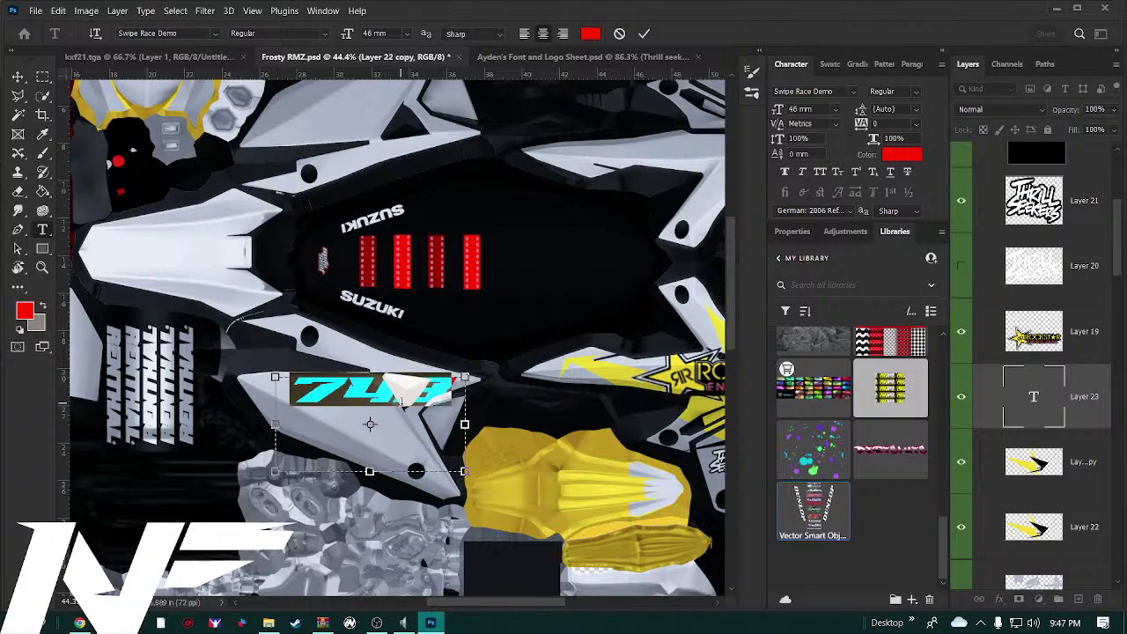
right_click(383, 401)
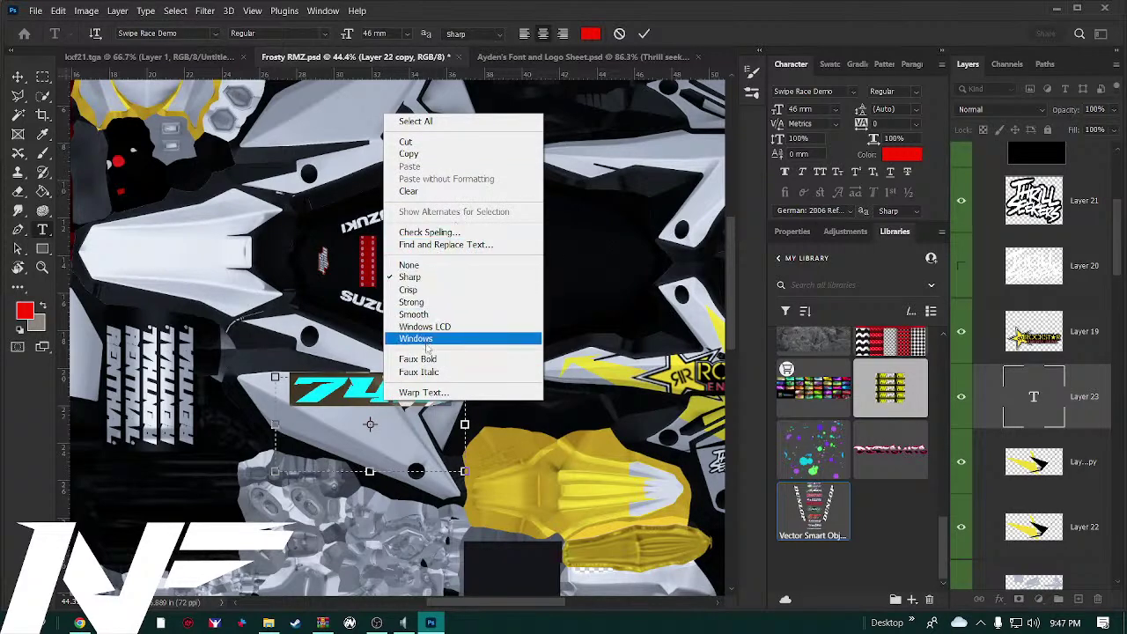
left_click(987, 458)
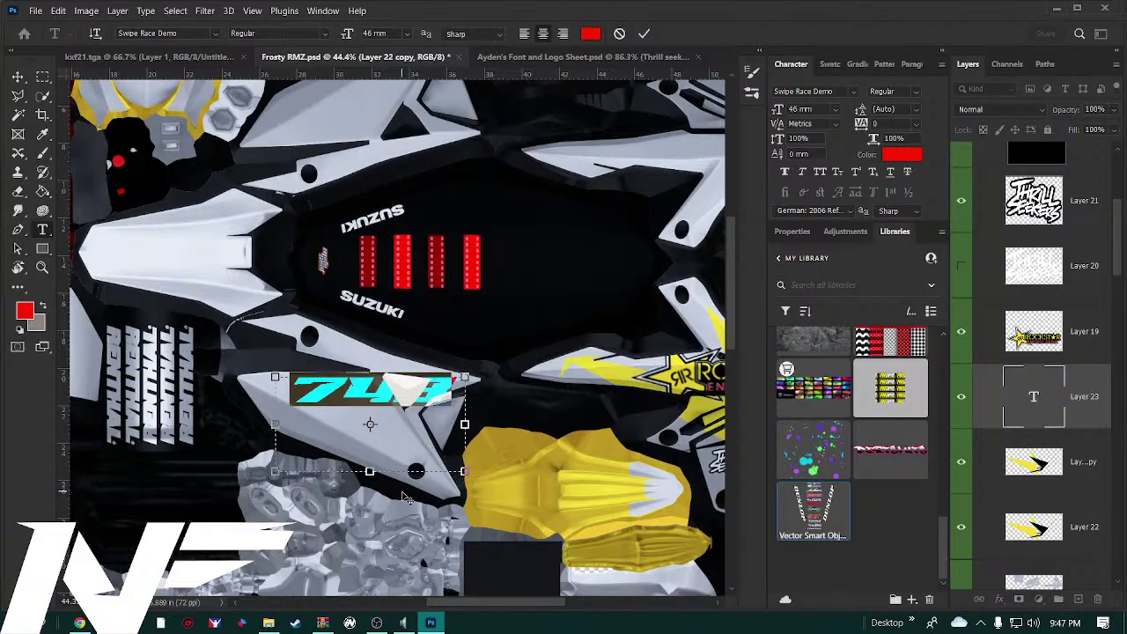
type("V")
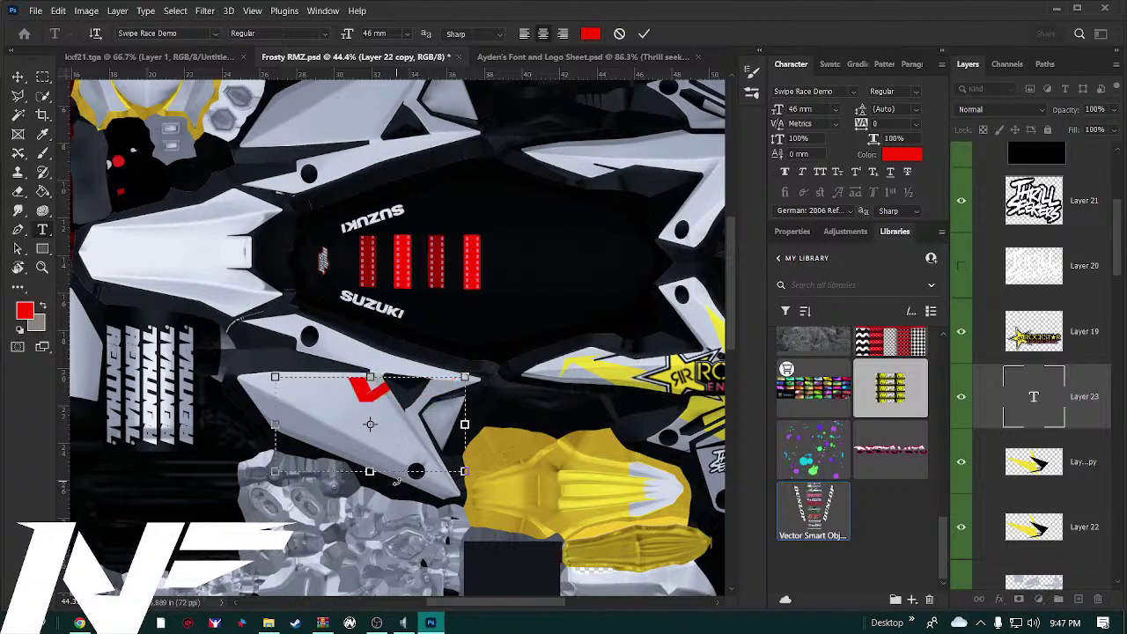
key("BackSpace")
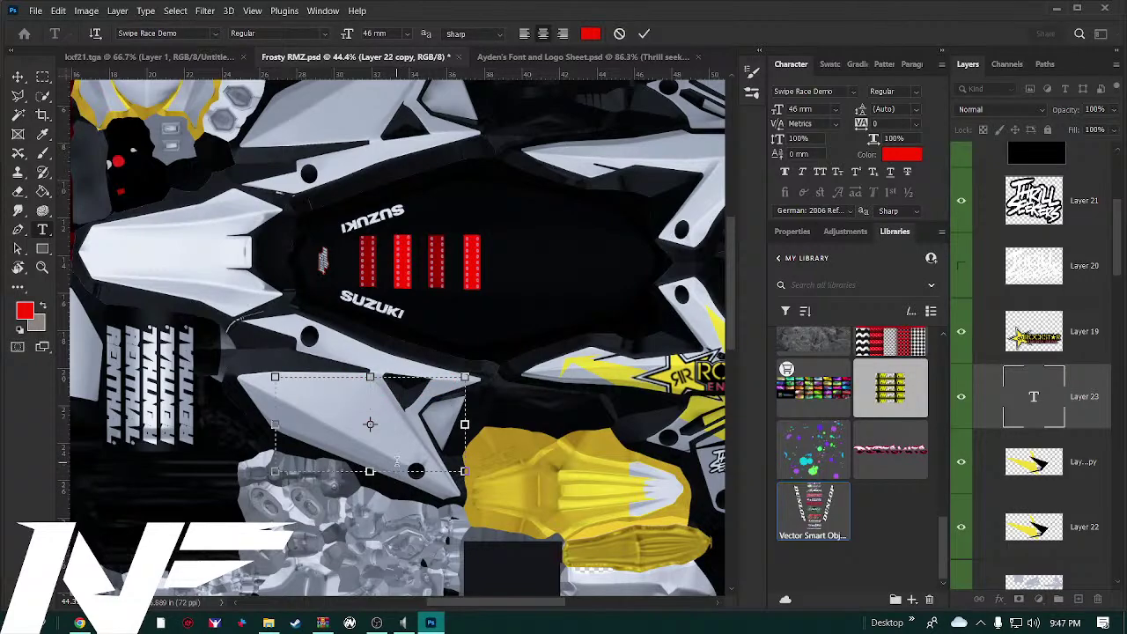
key("ctrl+z")
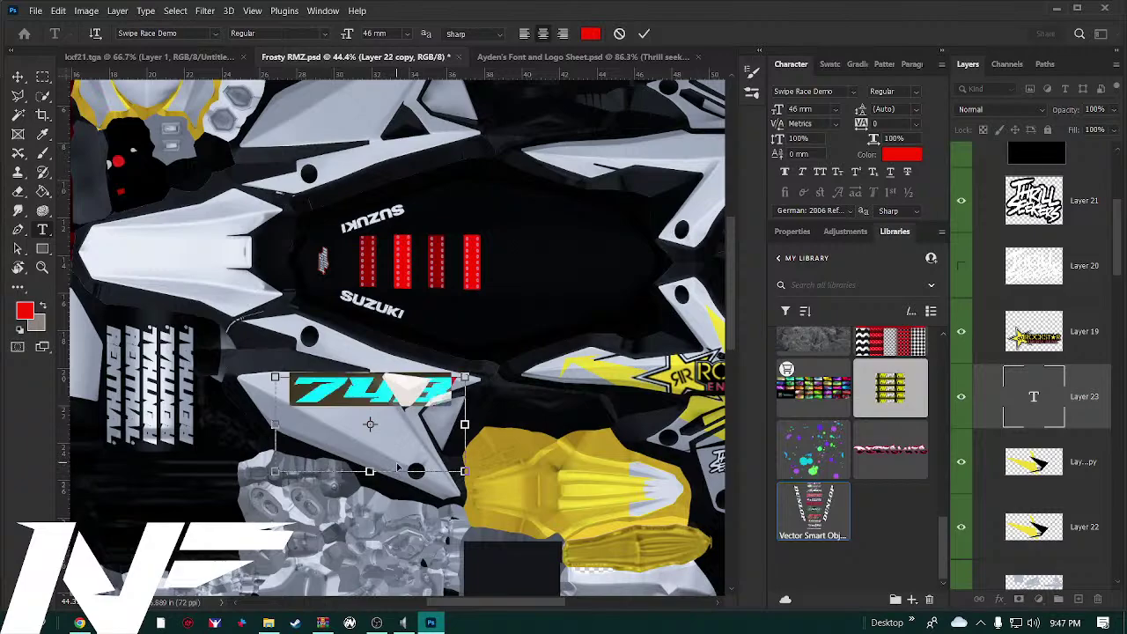
Finish the text edit, move the 743 onto the side number panel below the seat, and rotate it about 22.03°
left_click(18, 77)
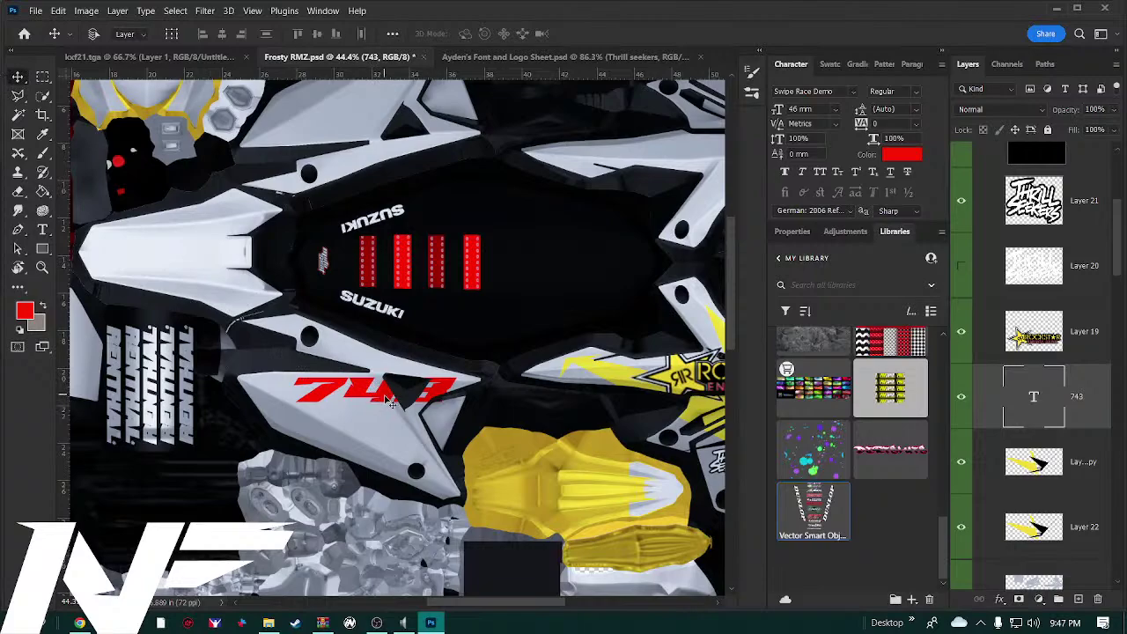
left_click_drag(376, 401, 347, 413)
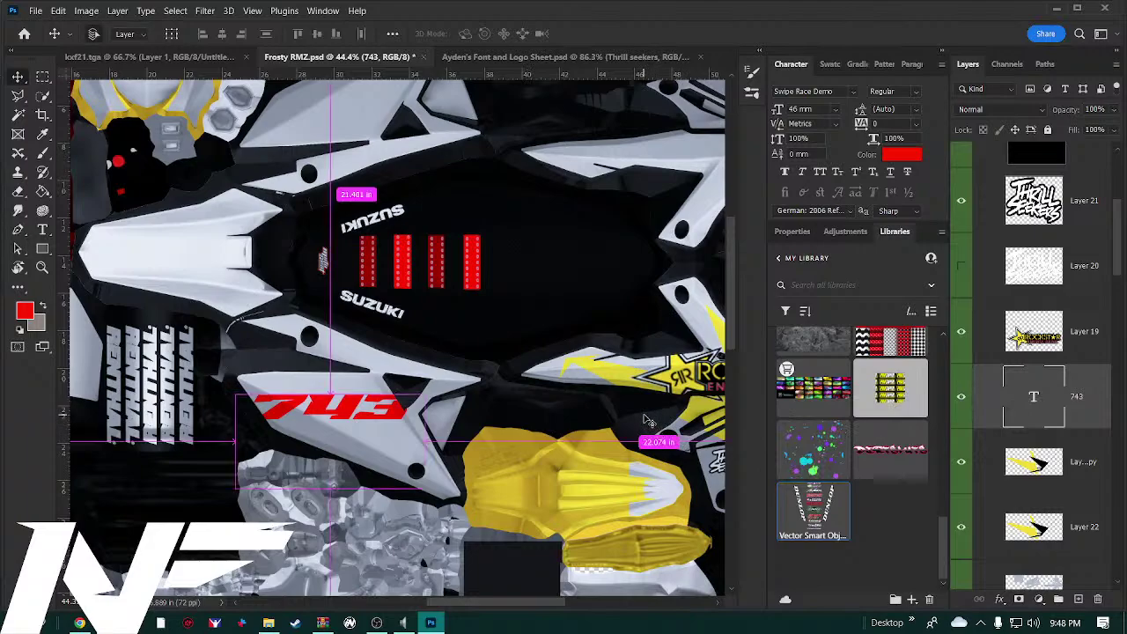
key("ctrl+t")
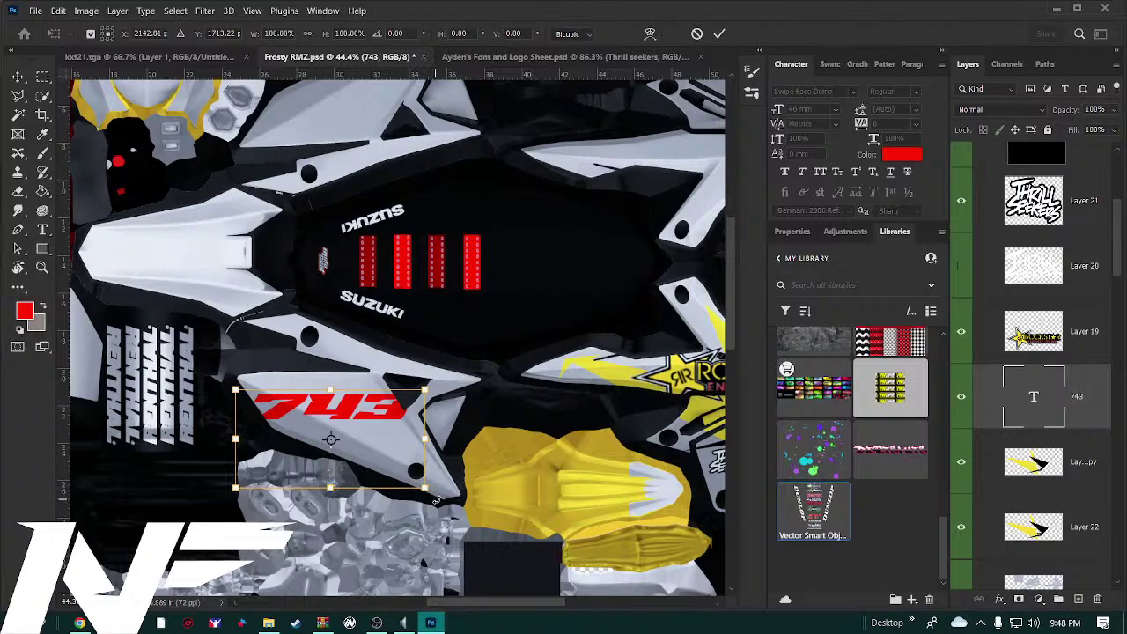
left_click_drag(436, 500, 399, 524)
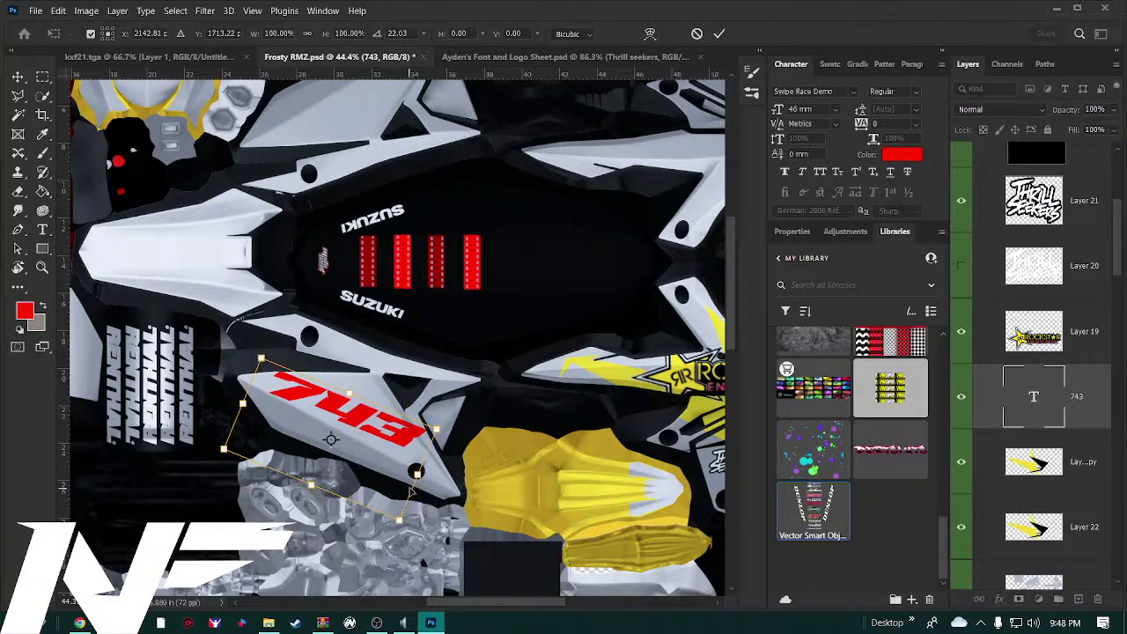
Scale the 743 text to about 93.16% width and 136.22% height, fit it inside the side panel, and apply the transform, keeping its layer selected
left_click_drag(415, 472, 370, 450)
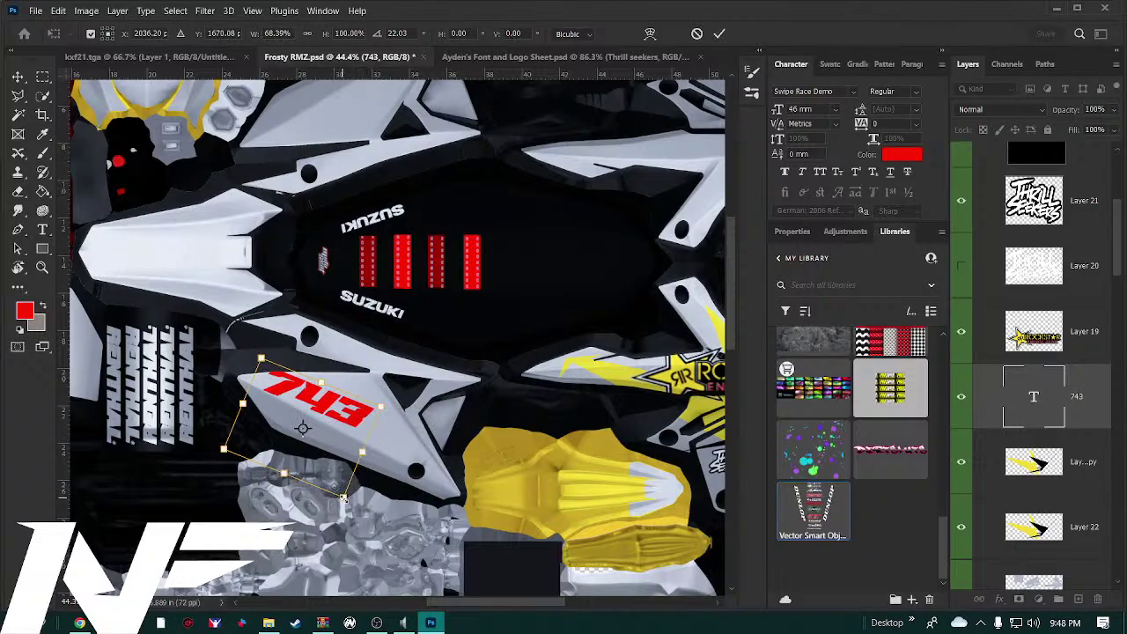
left_click_drag(343, 498, 355, 559)
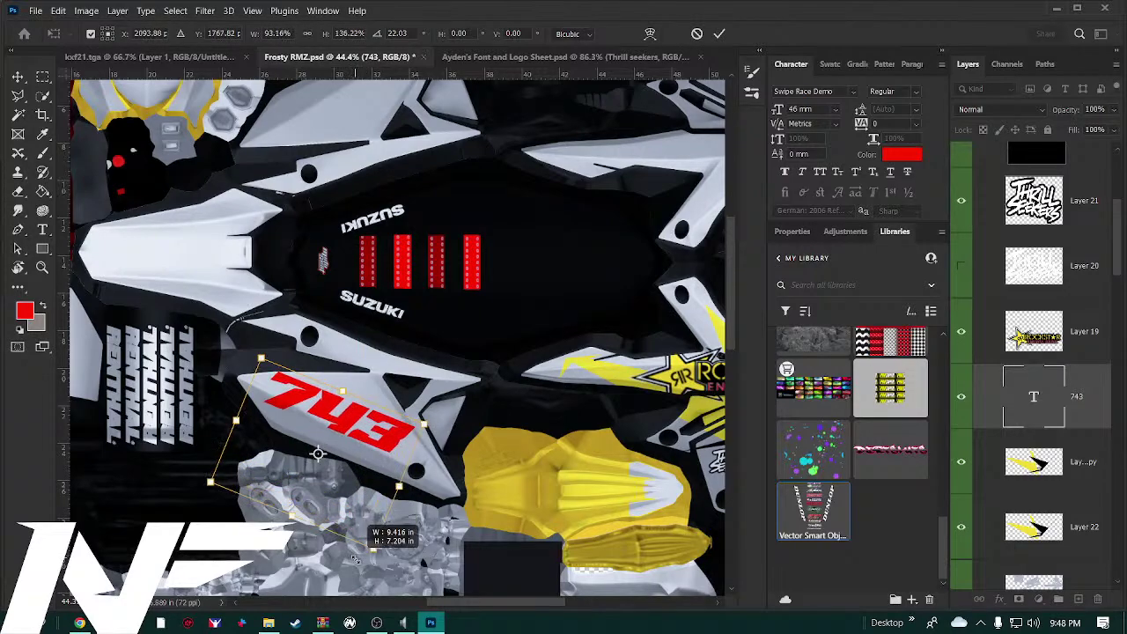
left_click_drag(347, 430, 345, 438)
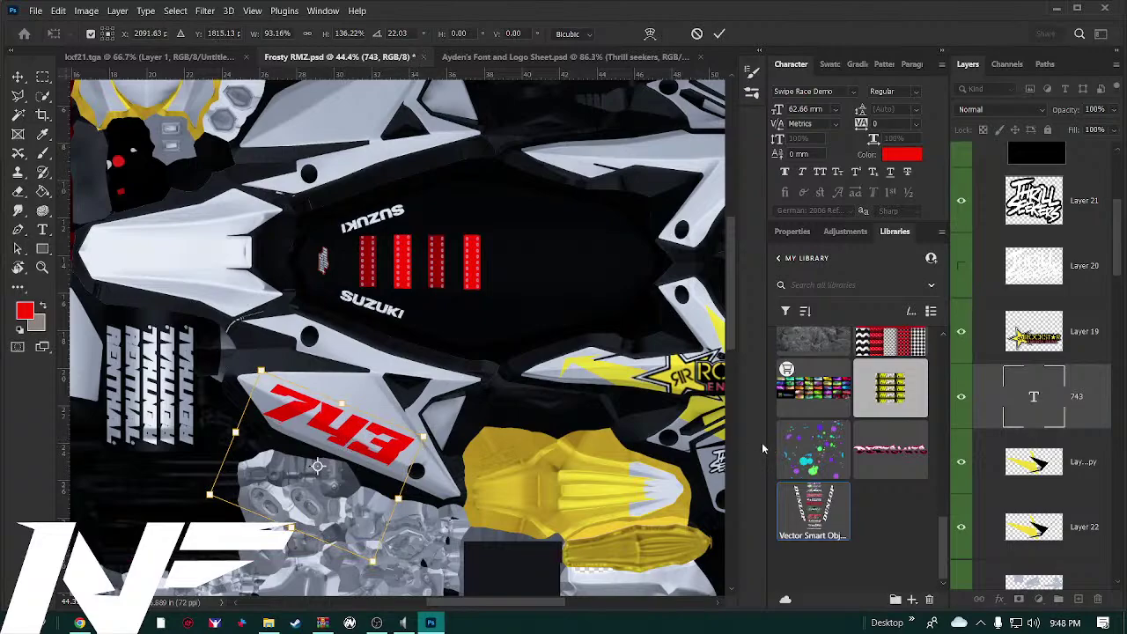
left_click(995, 331)
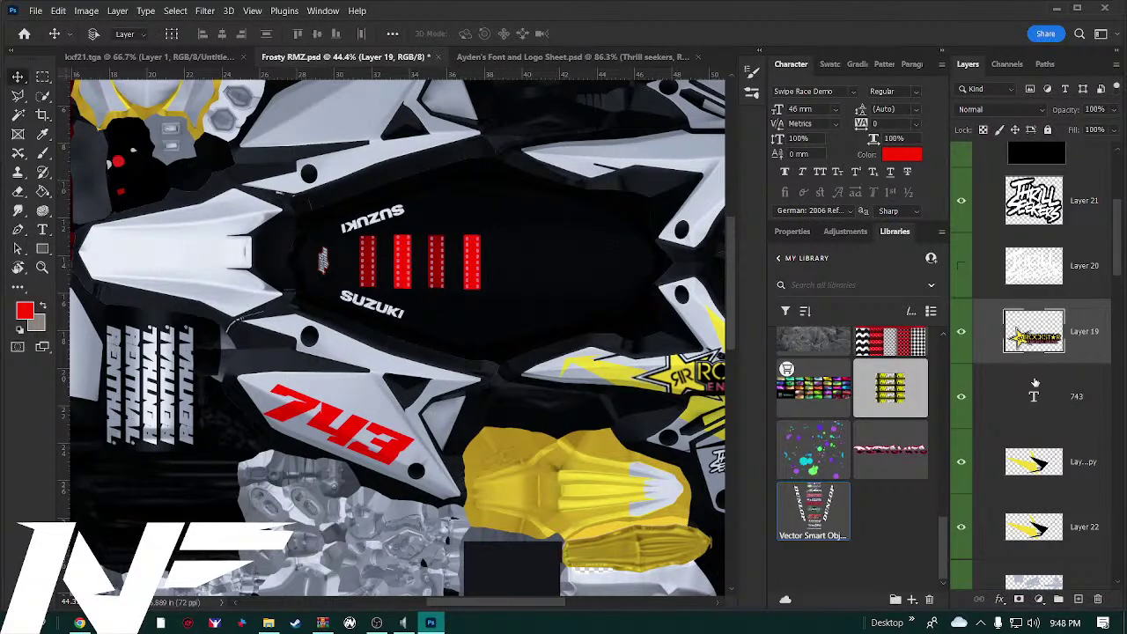
left_click(1065, 412)
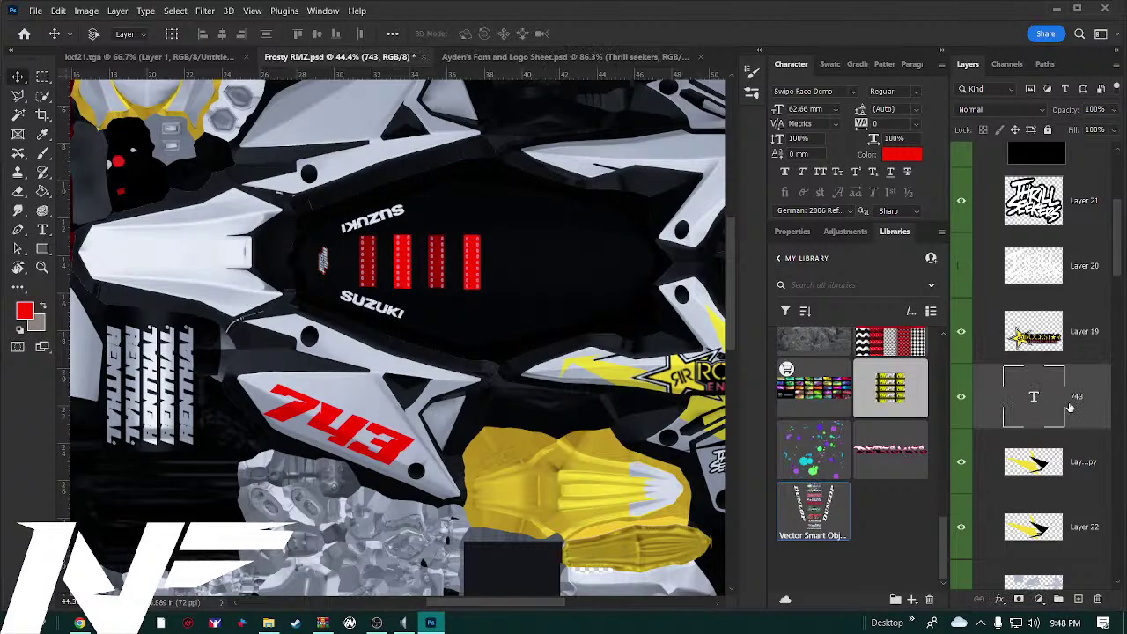
Open the layer style settings of the 743 text layer and enable its Inner Shadow effect
double_click(982, 397)
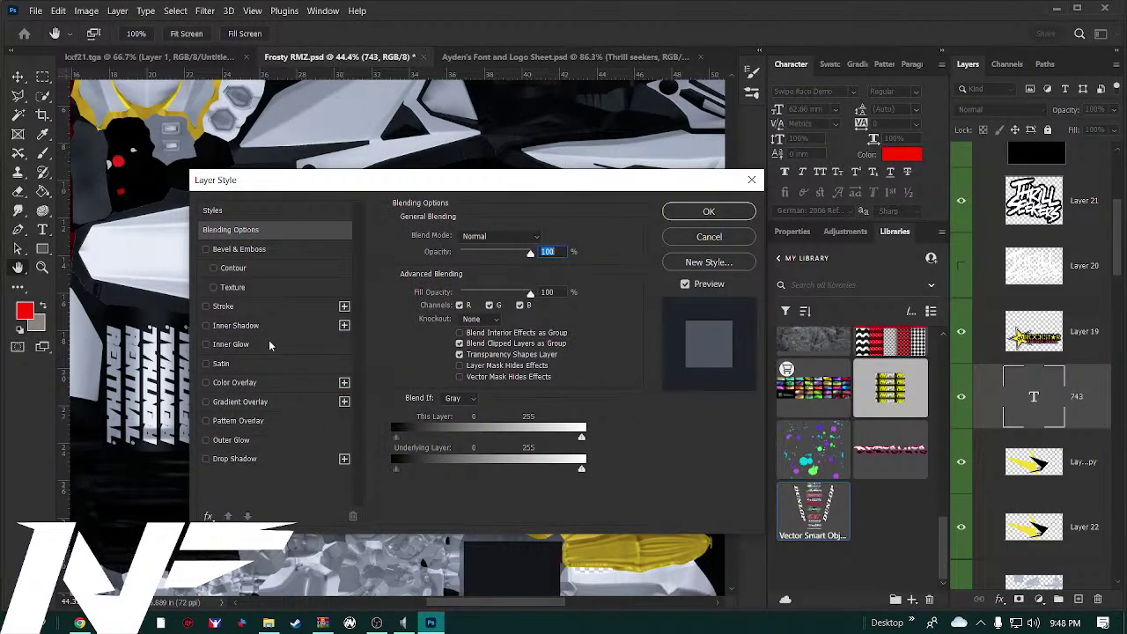
left_click(206, 326)
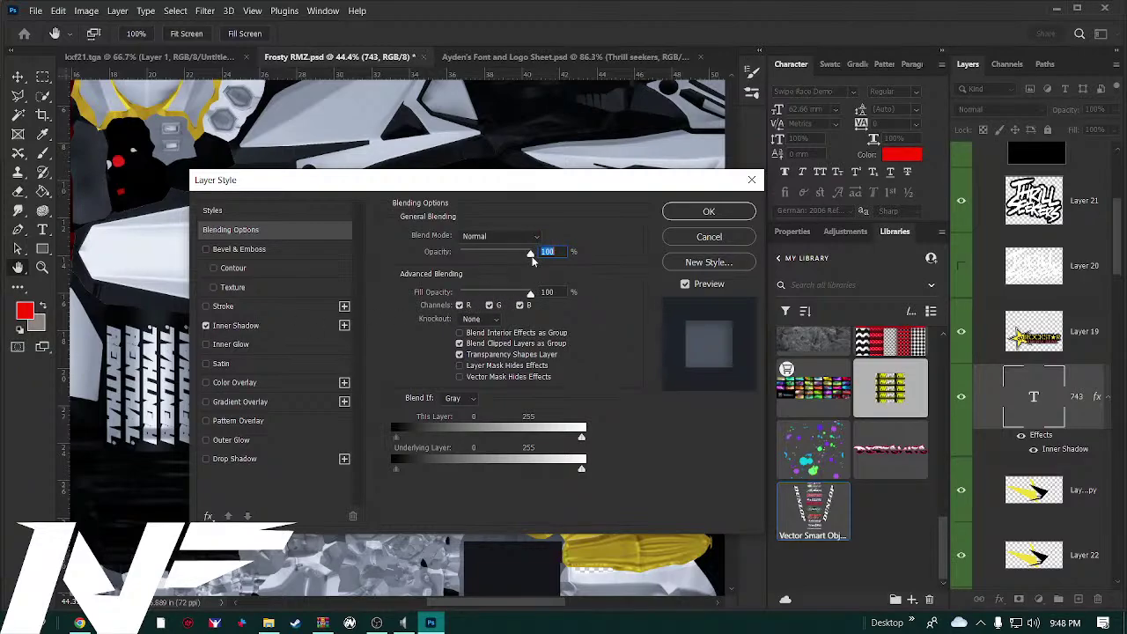
left_click_drag(532, 257, 451, 259)
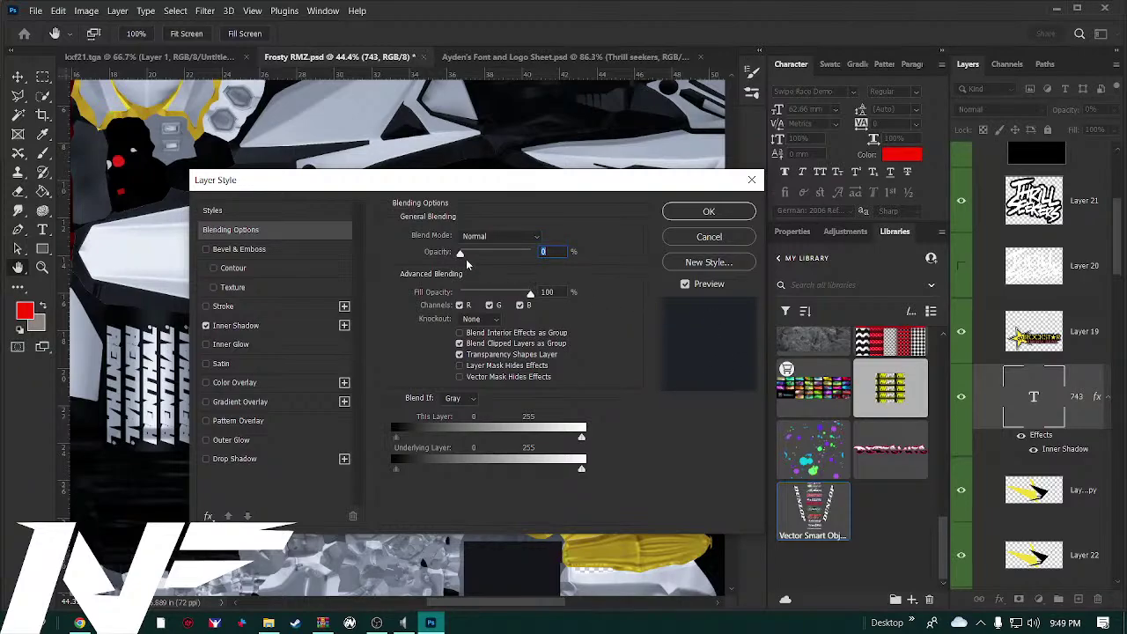
left_click_drag(462, 255, 546, 263)
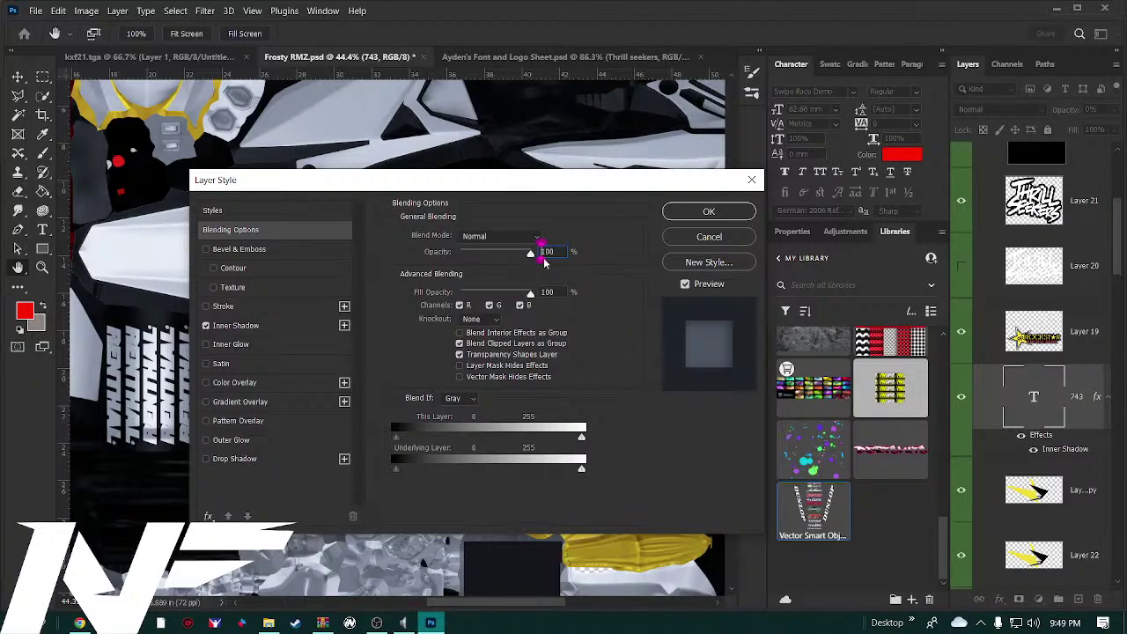
mouse_move(536, 263)
left_mouse_down()
mouse_move(482, 258)
mouse_move(549, 257)
left_mouse_up()
left_click(549, 256)
left_click_drag(602, 191, 867, 145)
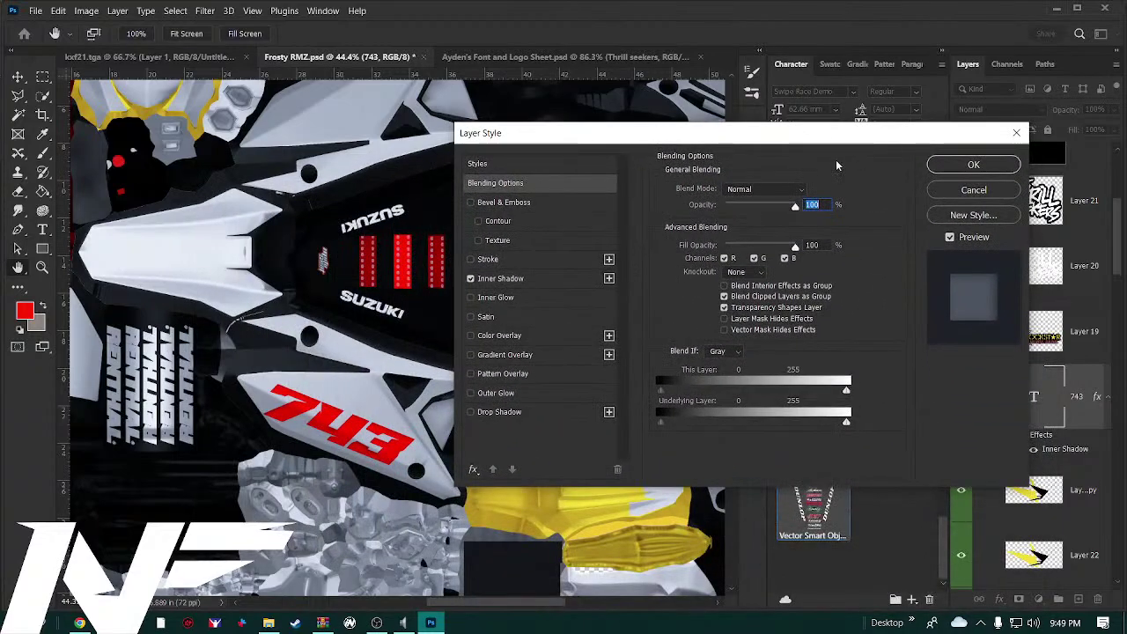
left_click(951, 237)
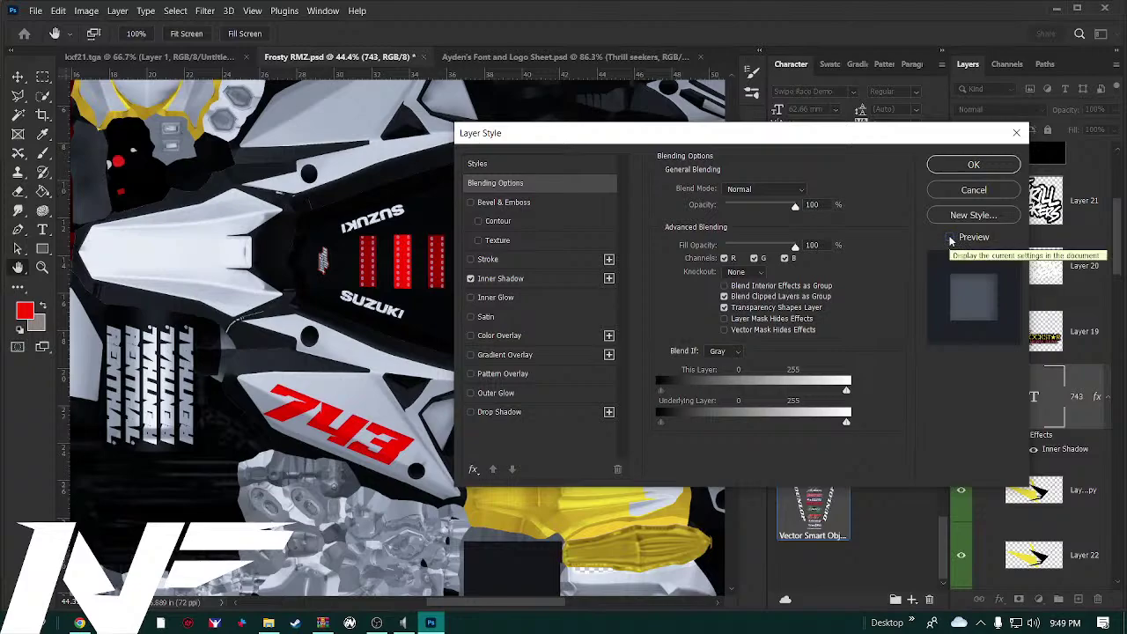
left_click(950, 238)
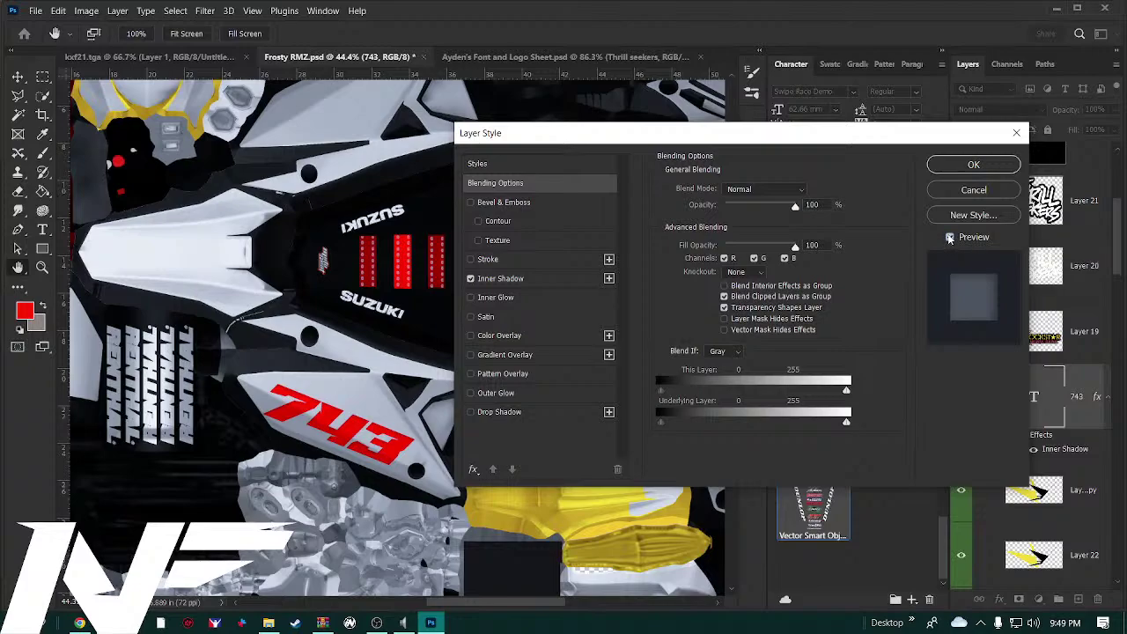
left_click_drag(795, 210, 753, 209)
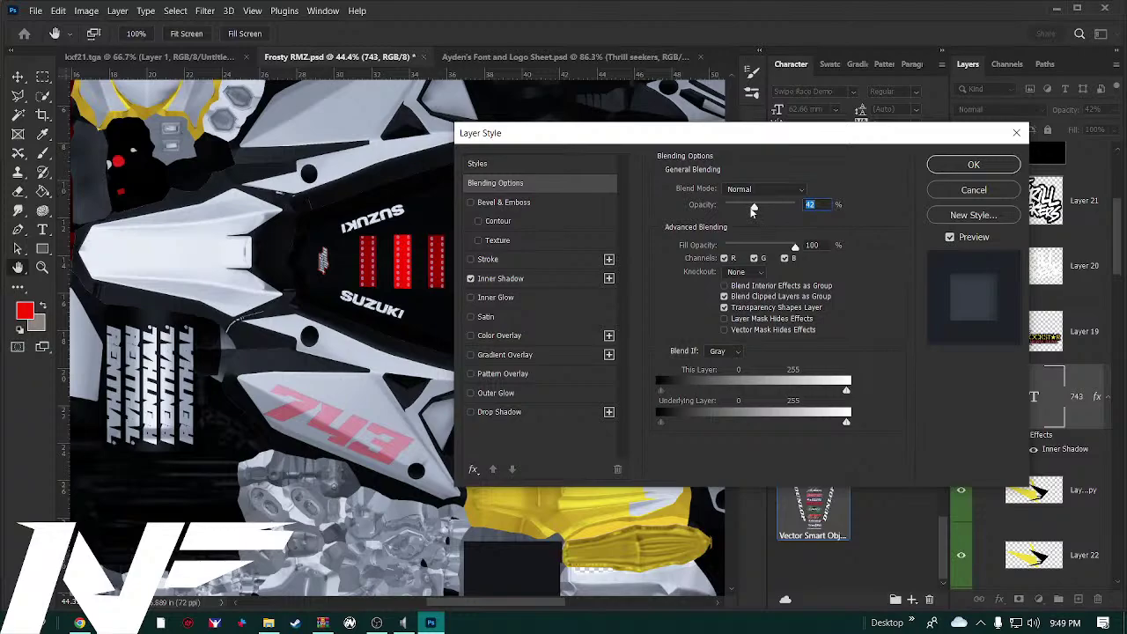
left_click_drag(756, 209, 801, 207)
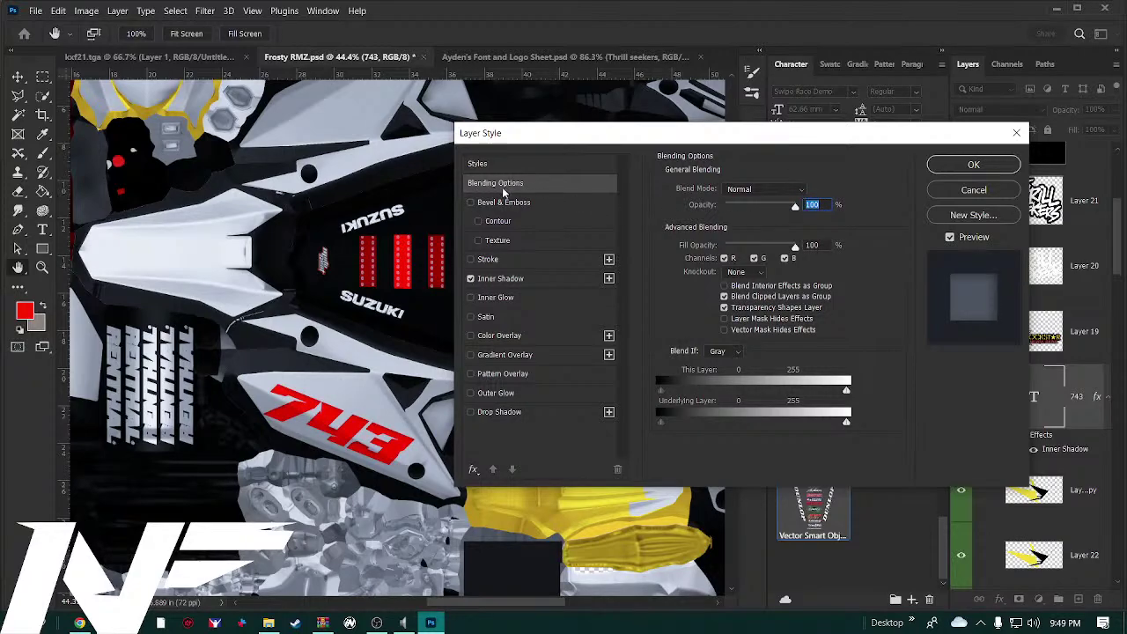
Set the 743's inner shadow opacity to 100% and enable a black Stroke effect alongside it
left_click(520, 280)
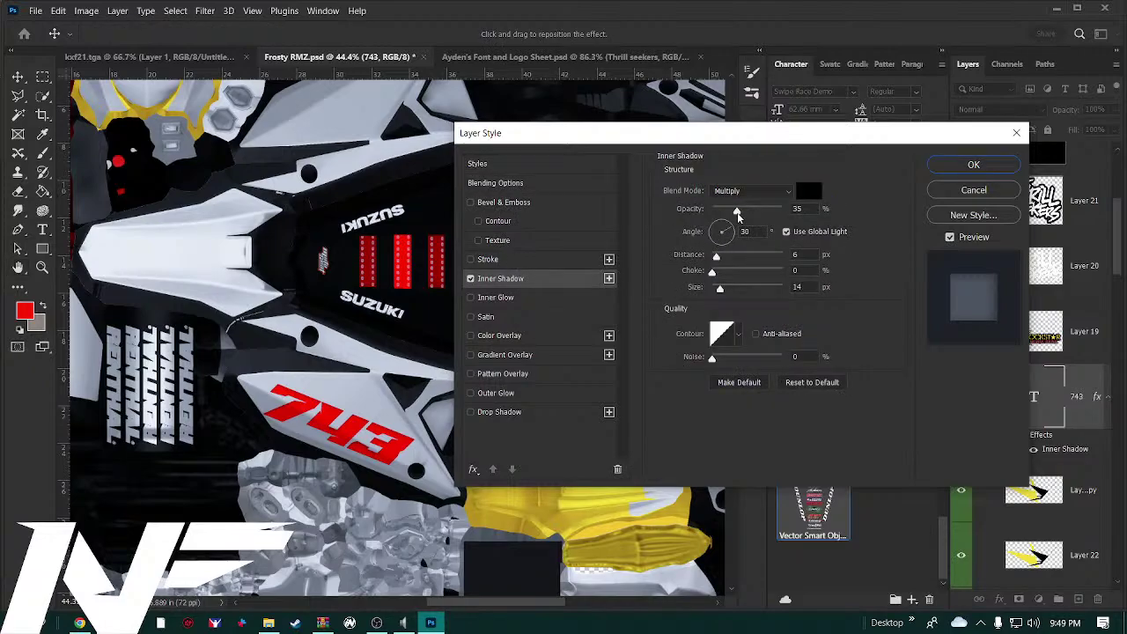
left_click_drag(737, 212, 763, 214)
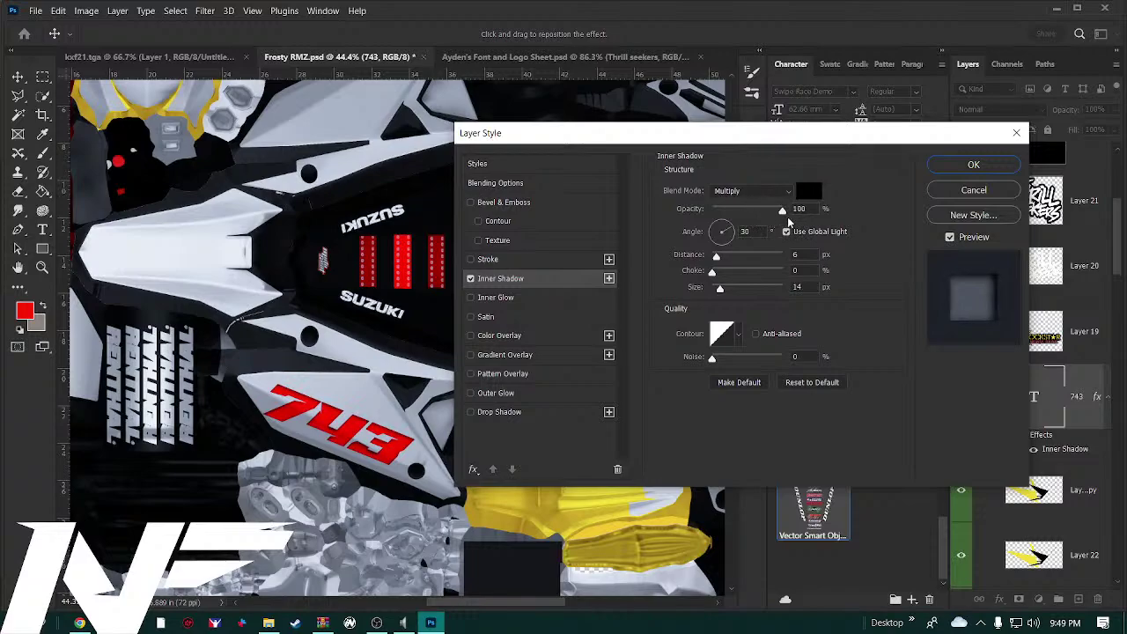
key("Tab")
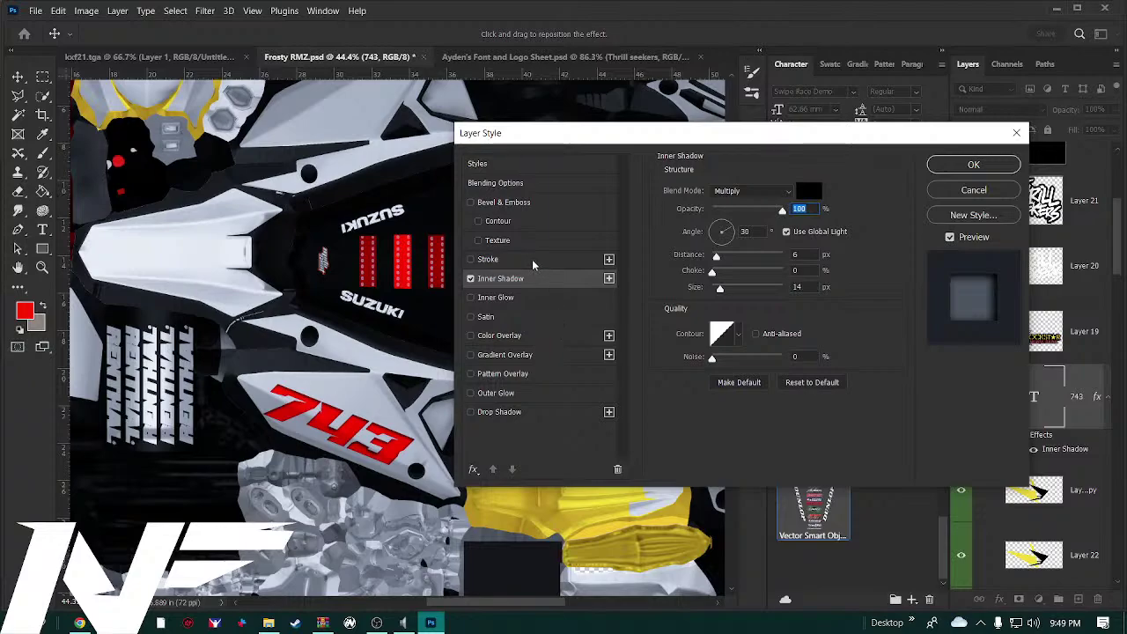
left_click(471, 279)
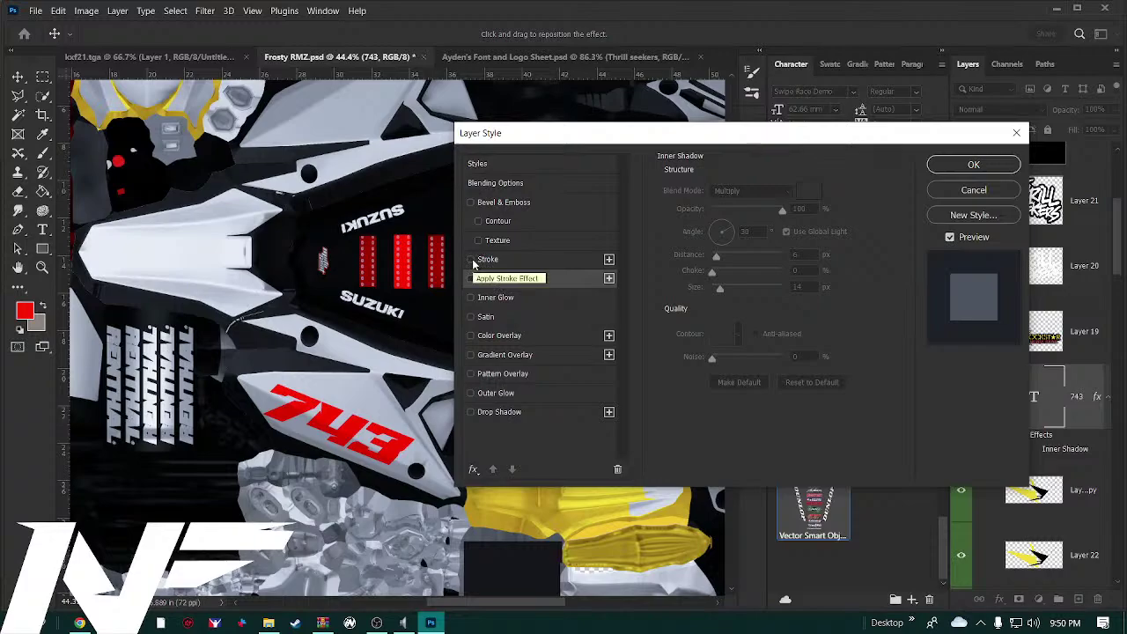
left_click(472, 260)
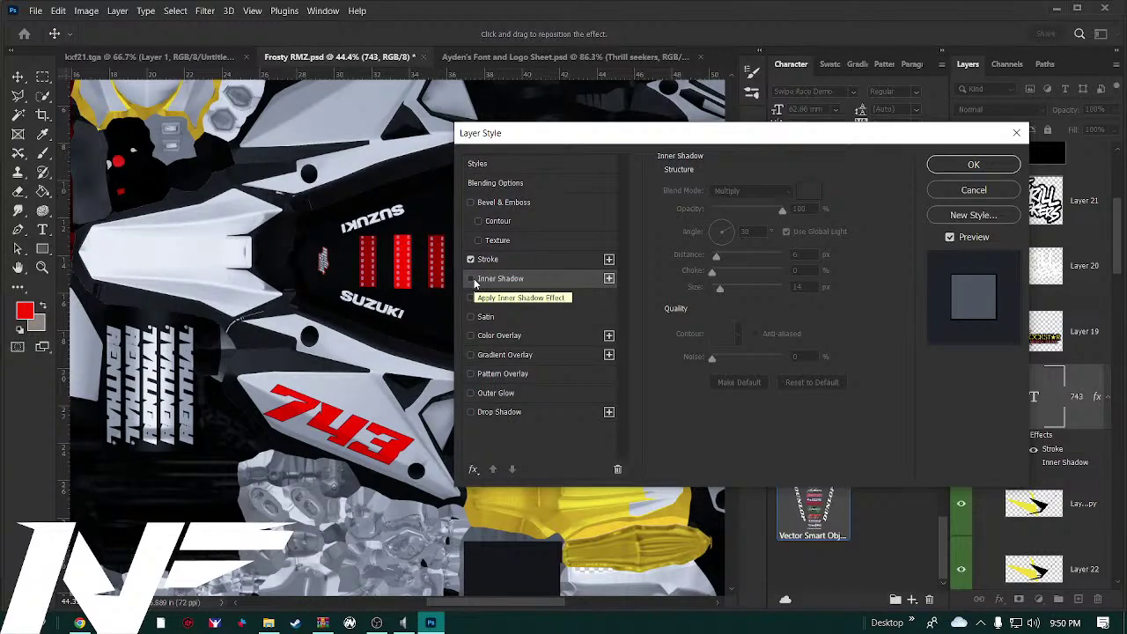
left_click(471, 280)
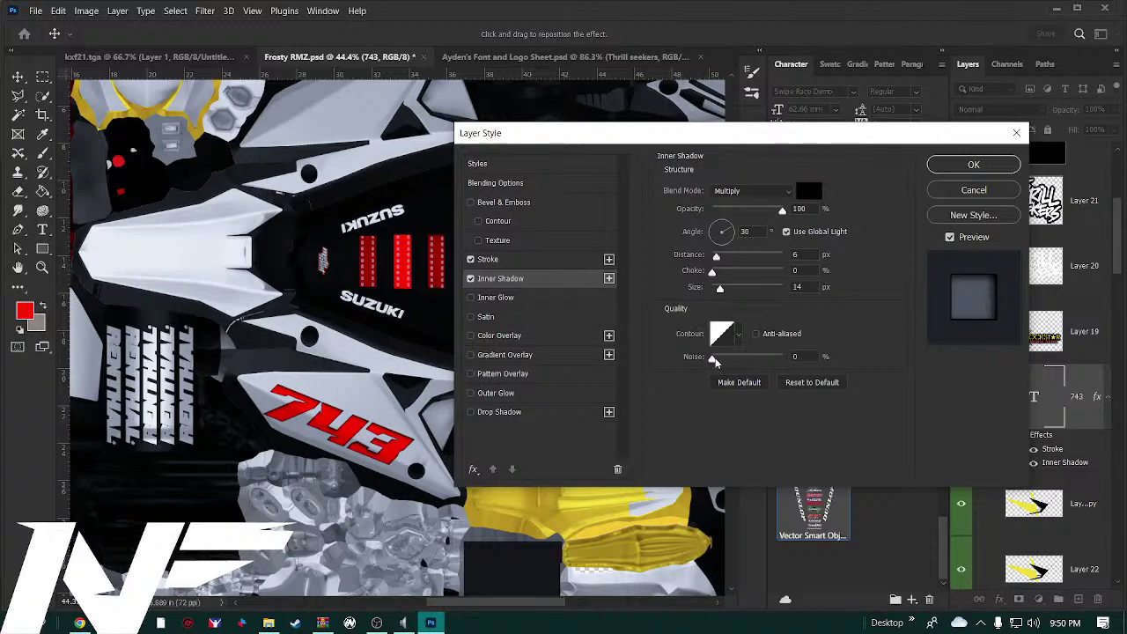
Try several contour presets for the 743's inner shadow and return to the linear one
mouse_move(713, 359)
left_mouse_down()
mouse_move(772, 371)
mouse_move(695, 356)
left_mouse_up()
left_click(737, 335)
left_click(741, 368)
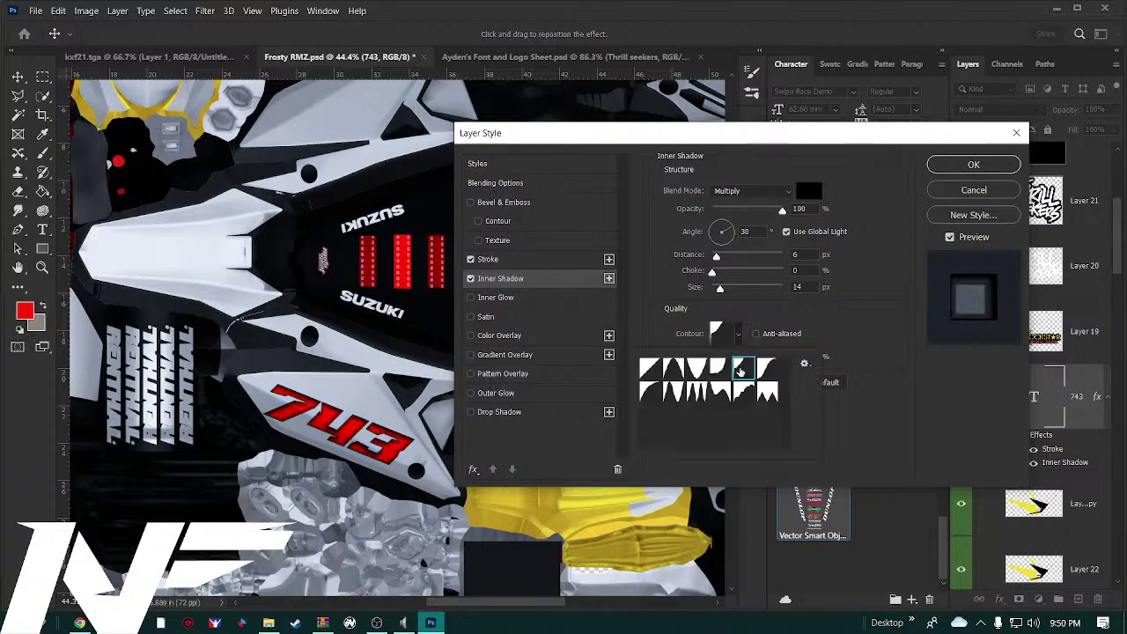
left_click(720, 370)
left_click(698, 369)
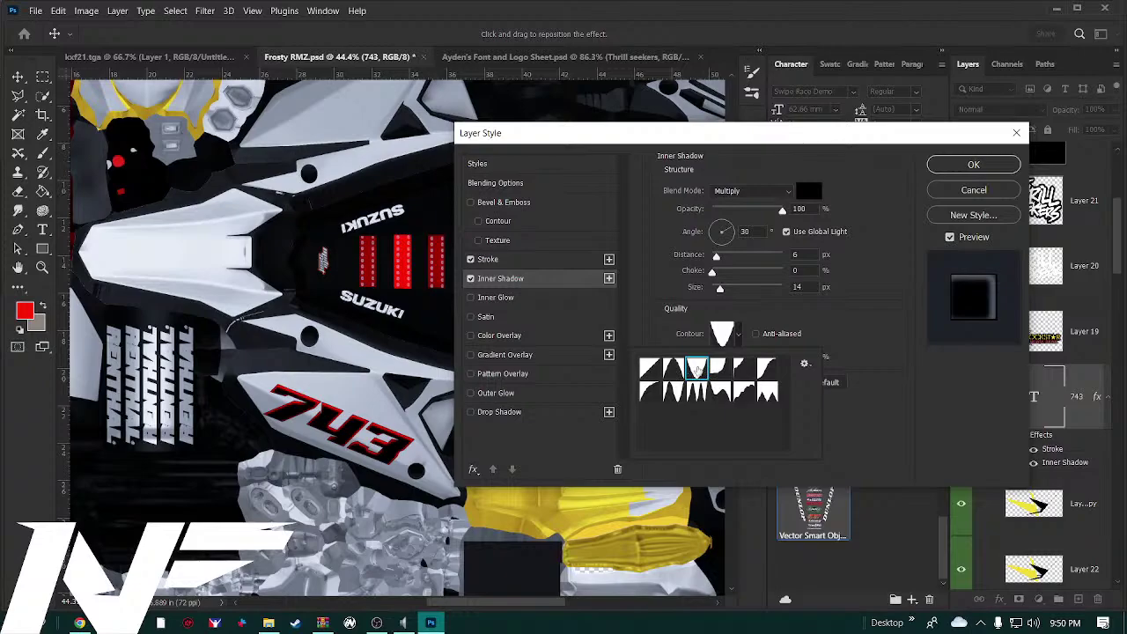
left_click(669, 374)
left_click(652, 377)
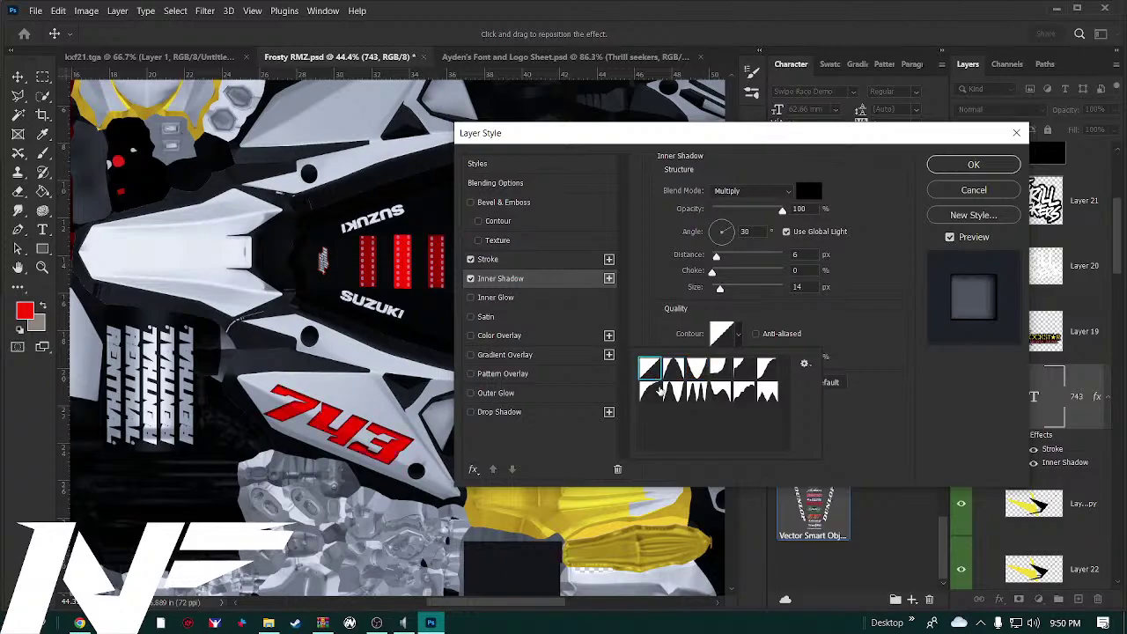
left_click(739, 340)
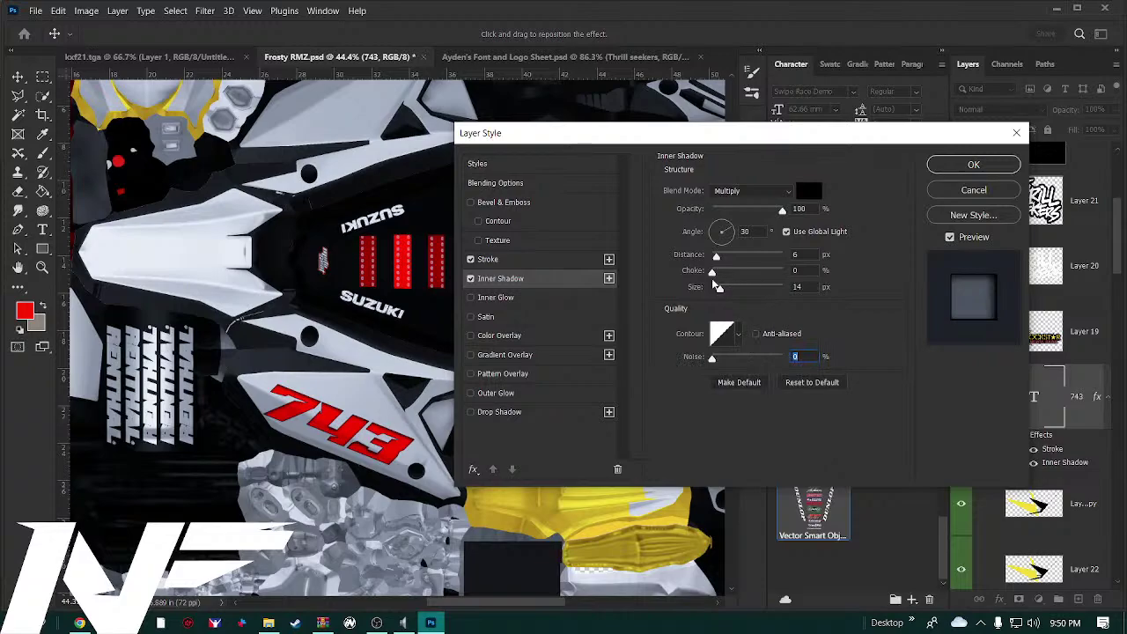
Set the inner shadow's choke to 29% and its size to 8 px
mouse_move(713, 277)
left_mouse_down()
mouse_move(767, 279)
mouse_move(713, 278)
mouse_move(729, 294)
mouse_move(719, 274)
mouse_move(738, 277)
mouse_move(711, 277)
mouse_move(728, 290)
mouse_move(713, 290)
mouse_move(714, 275)
mouse_move(734, 276)
mouse_move(720, 291)
left_mouse_up()
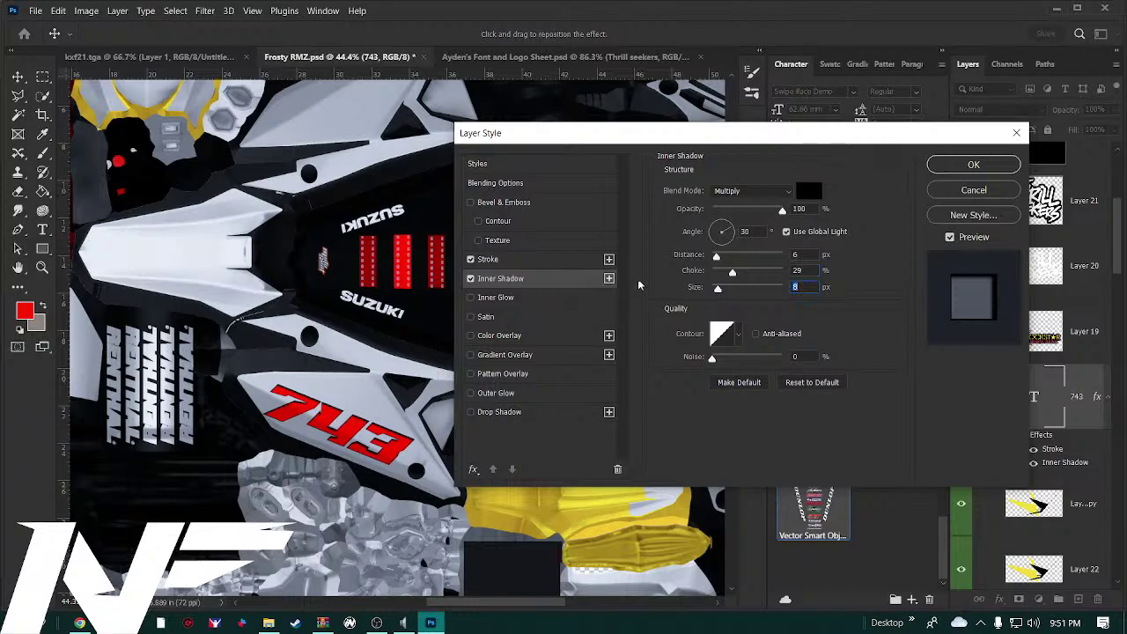
Add two more Stroke effects to the 743 and set the middle stroke's size to 16 px
left_click(608, 259)
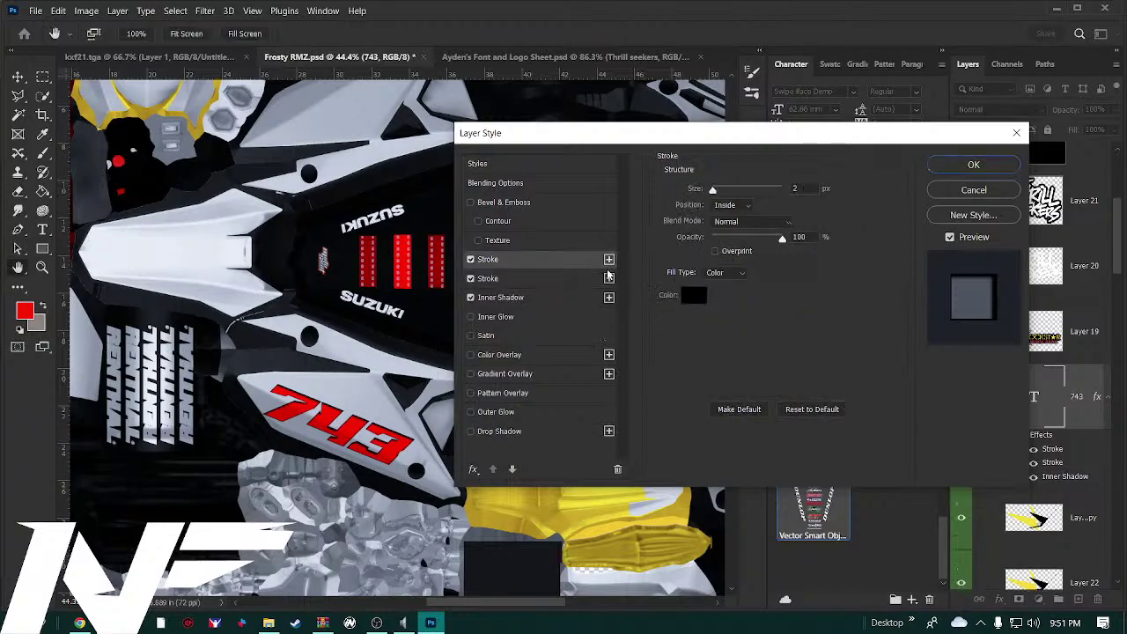
left_click(609, 277)
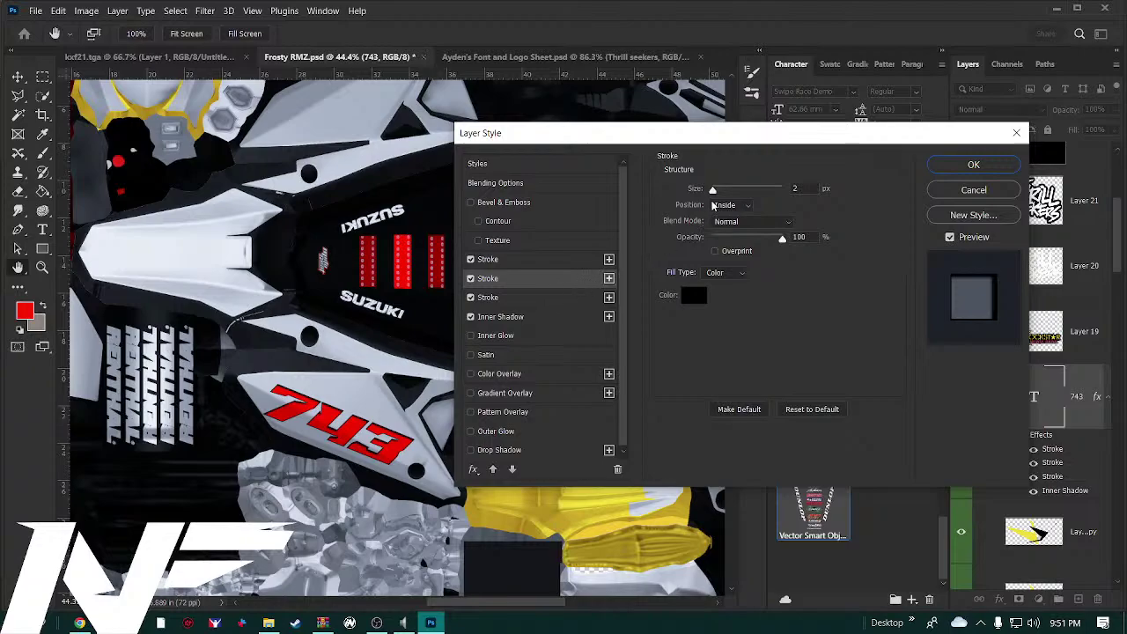
left_click_drag(715, 197, 720, 196)
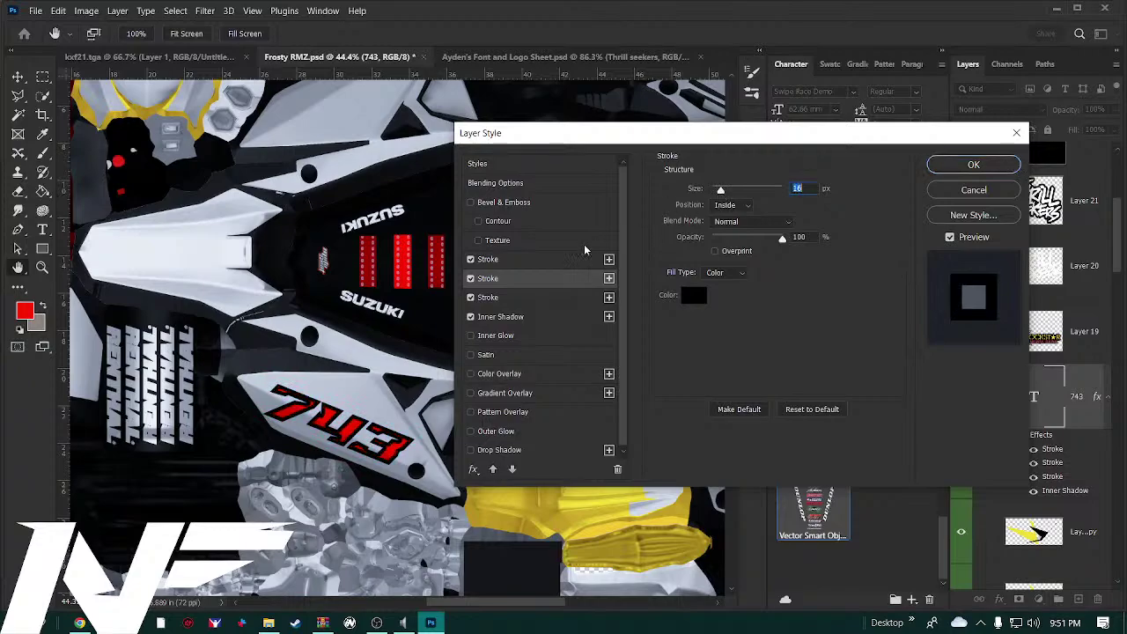
Disable the inner shadow and the first and third strokes, and set the middle inside stroke's size to 5 px
left_click(472, 298)
left_click(471, 317)
left_click(486, 261)
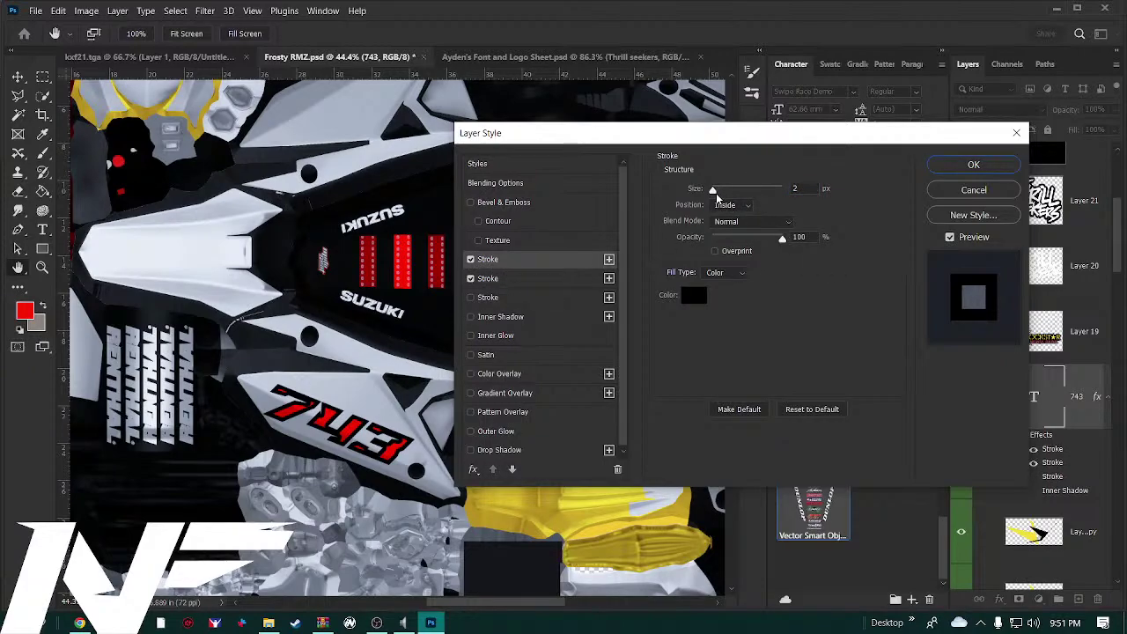
left_click(471, 261)
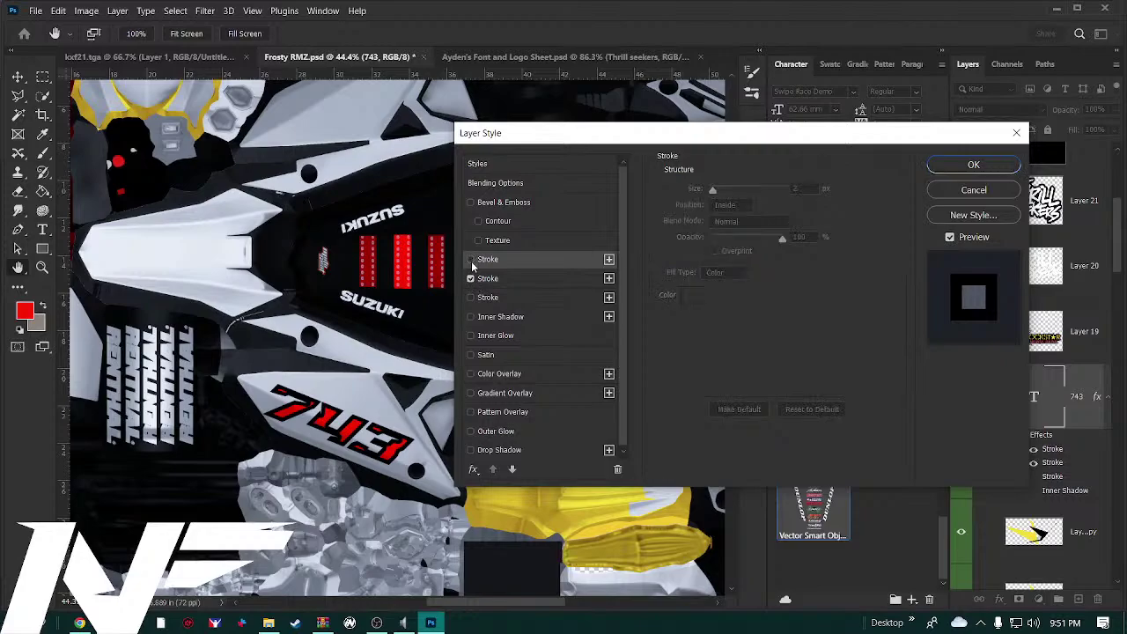
left_click(532, 280)
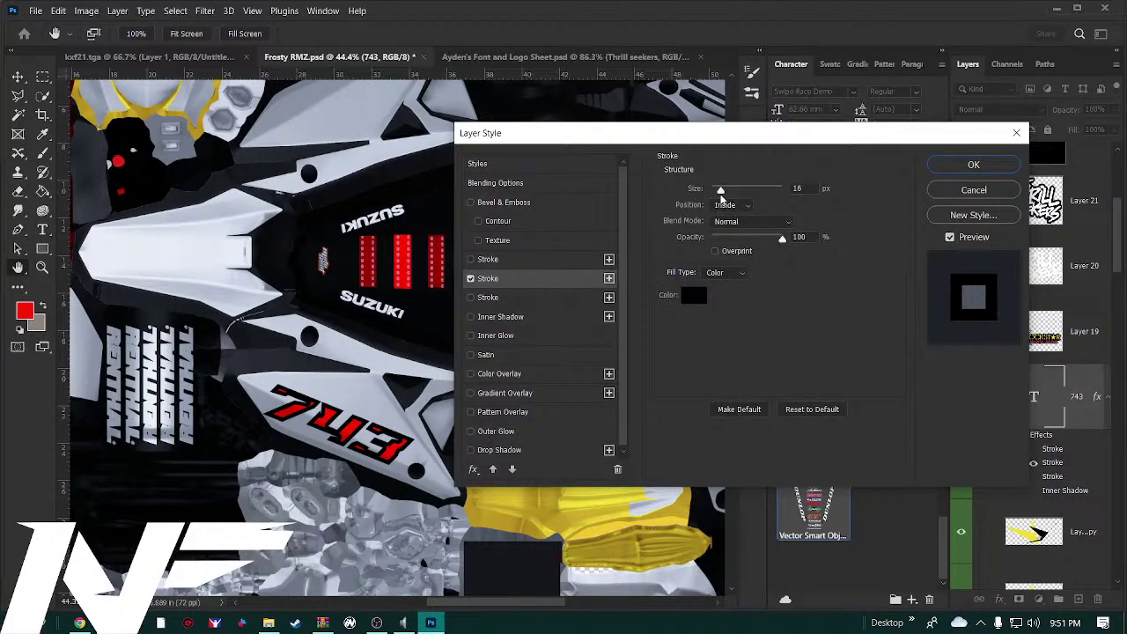
left_click_drag(720, 195, 716, 195)
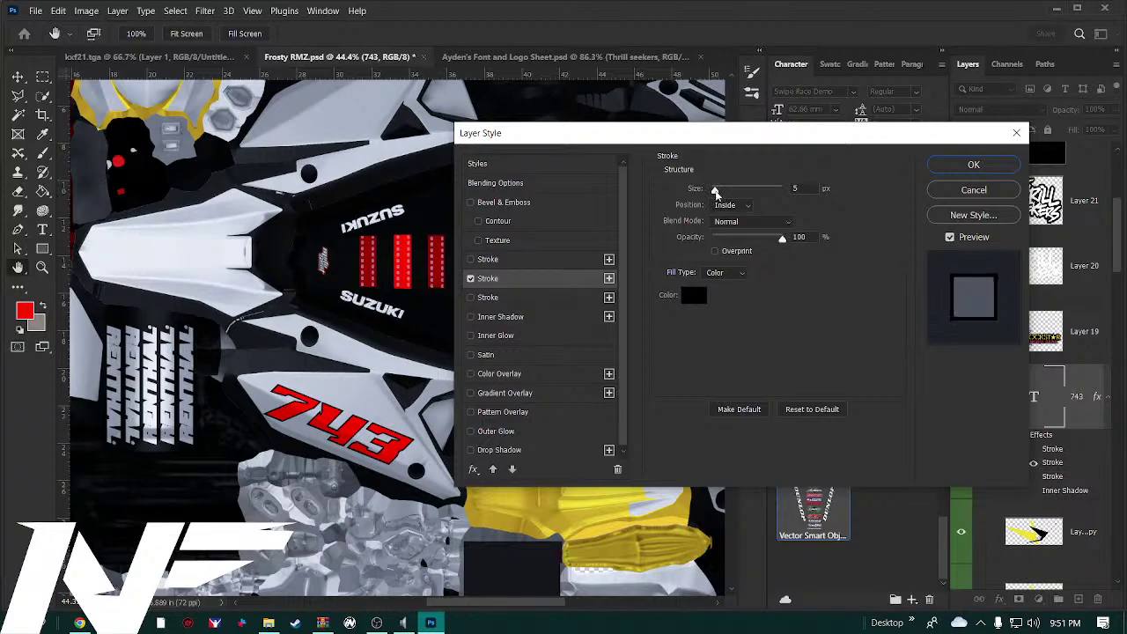
left_click_drag(716, 194, 716, 193)
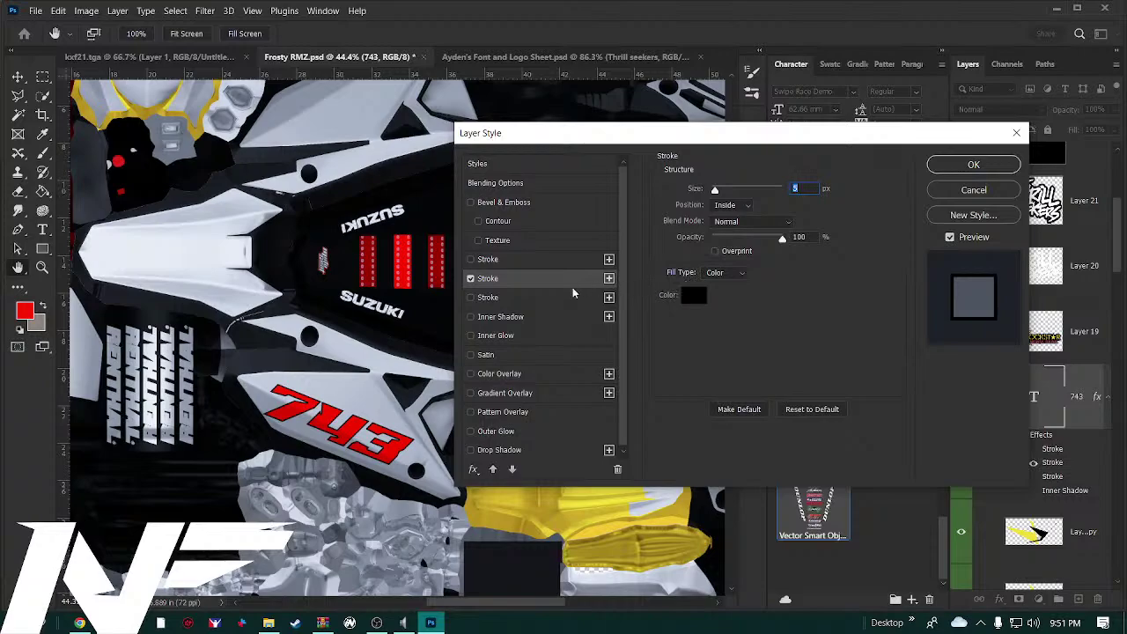
Enable the third stroke, set its position to Outside, and increase its size to thicken the black outline around the 743
left_click(551, 303)
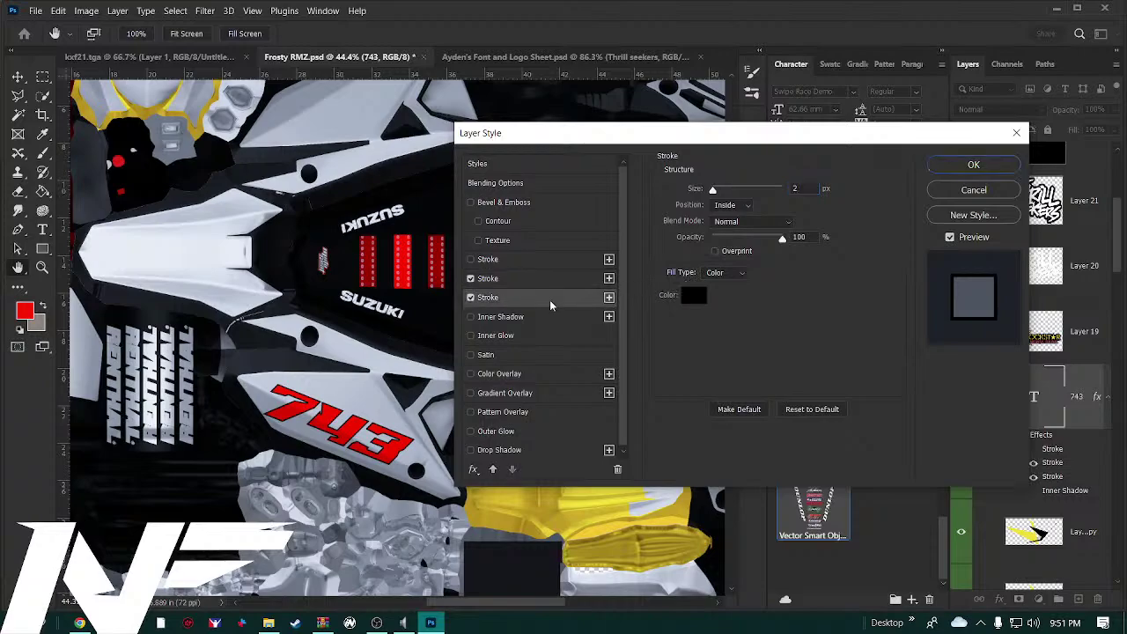
left_click(738, 207)
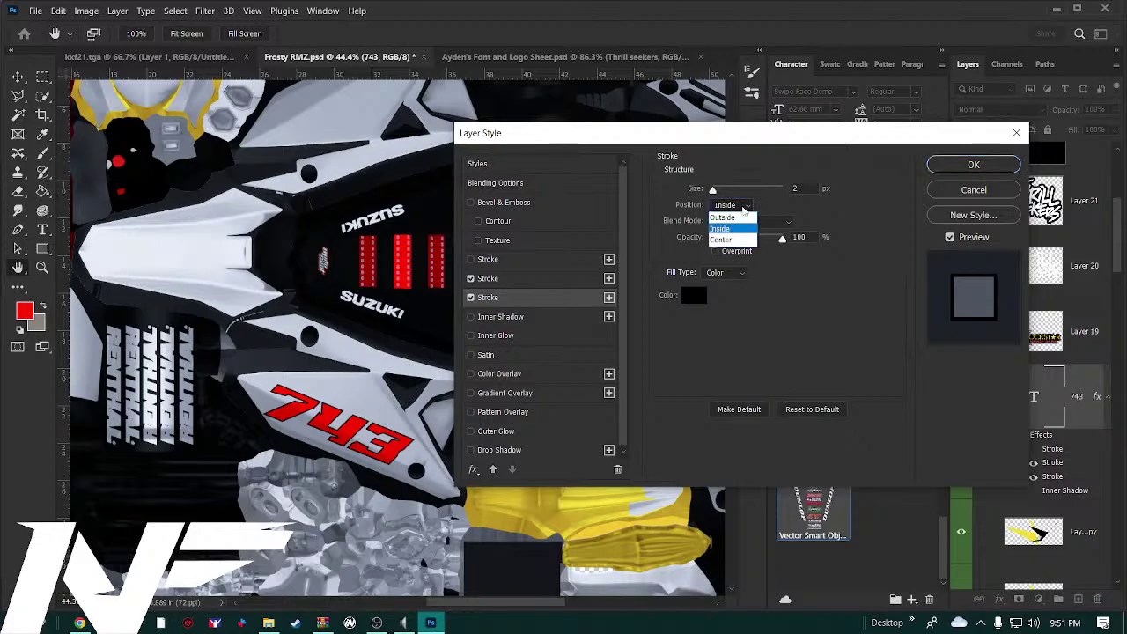
left_click(739, 217)
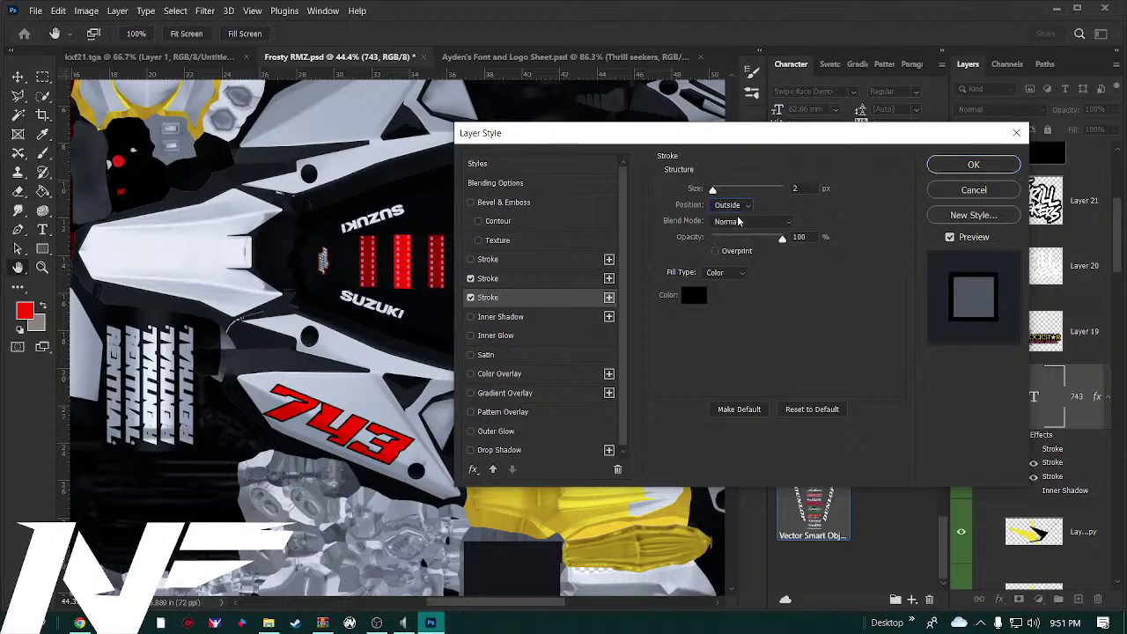
left_click(714, 192)
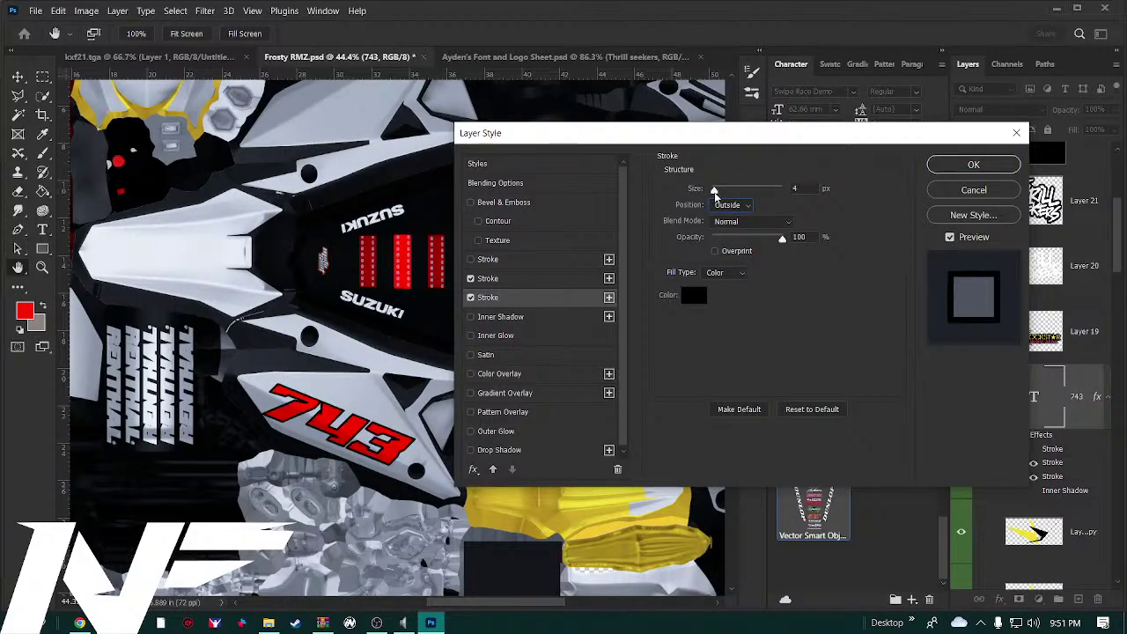
left_click_drag(714, 192, 720, 197)
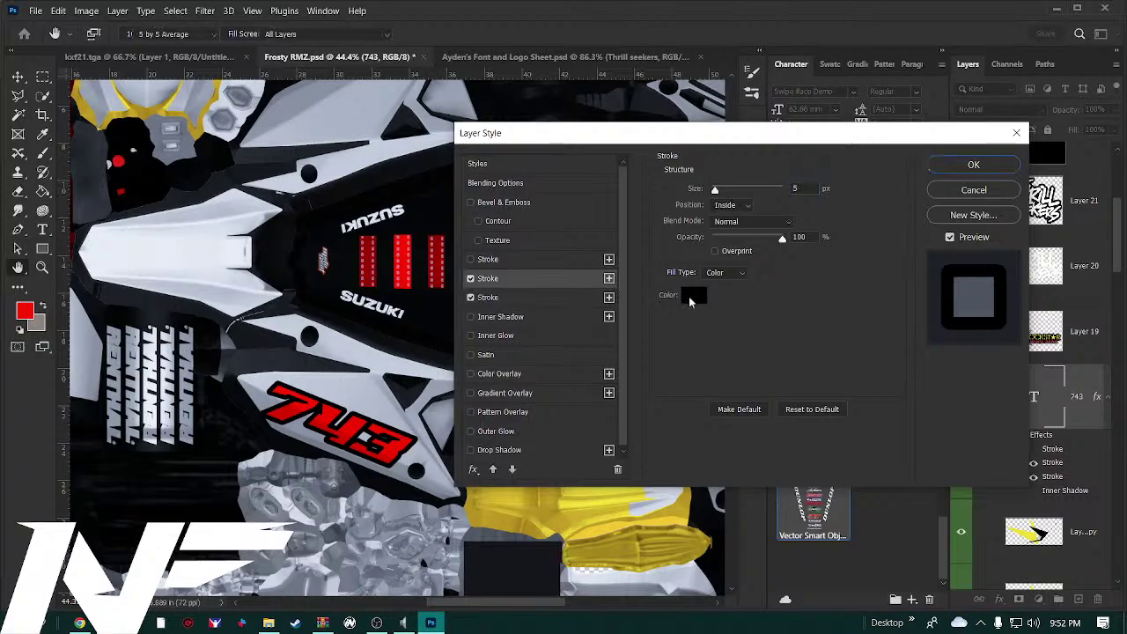
Change the 743's 5 px inside stroke colour to white, enable Outer Glow, and apply the layer style
left_click(692, 298)
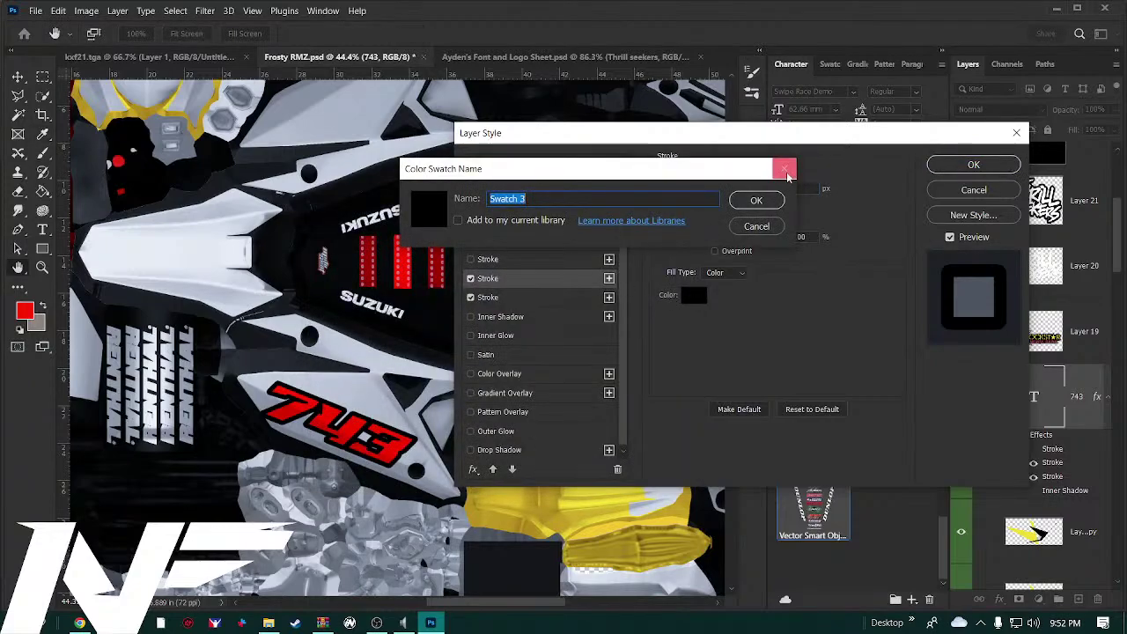
left_click(784, 168)
left_click(703, 297)
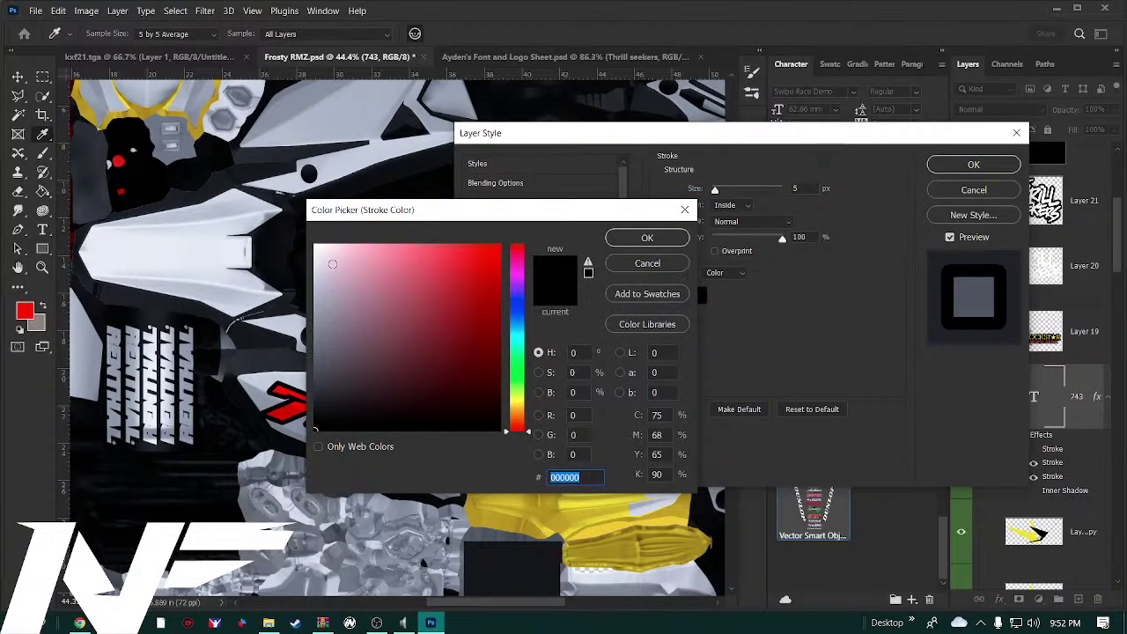
left_click(311, 246)
left_click(551, 476)
left_click(641, 243)
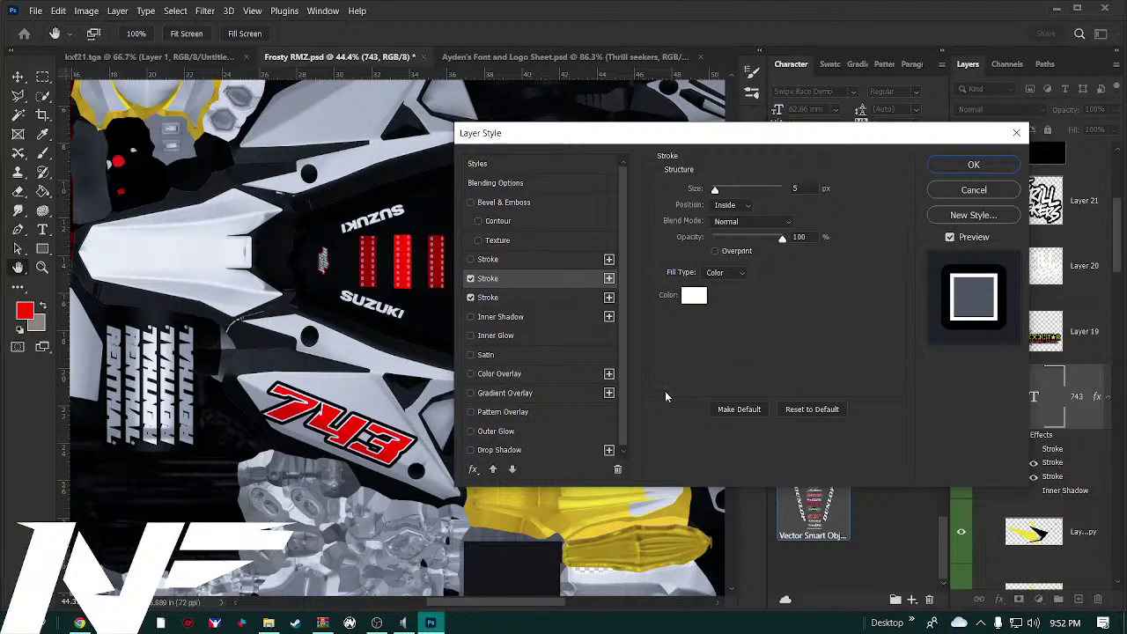
left_click(470, 431)
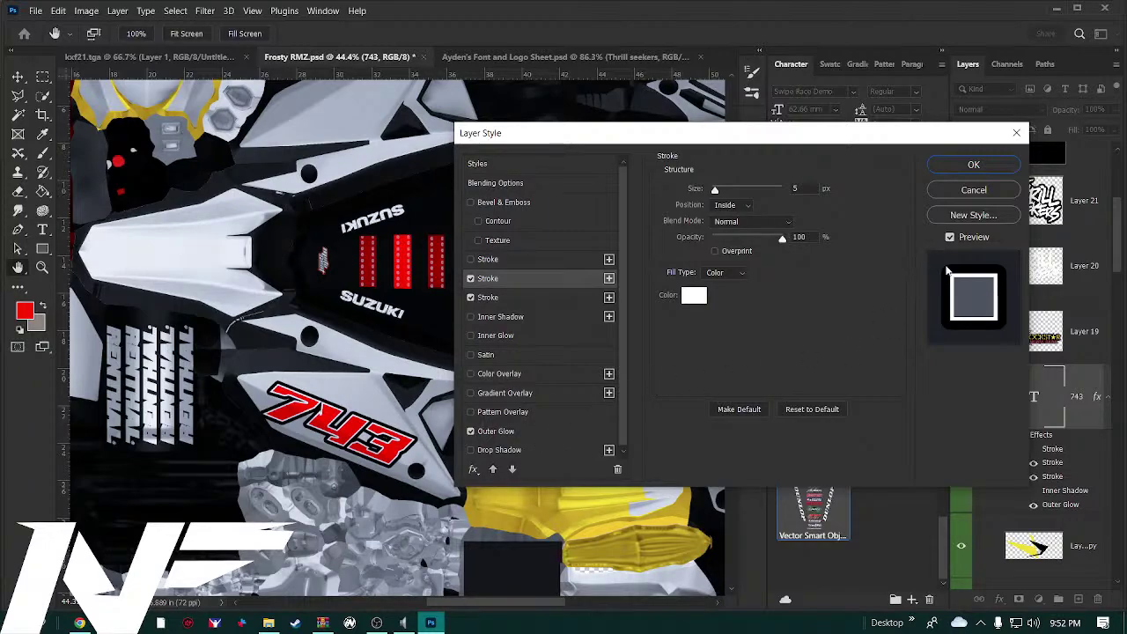
left_click(974, 166)
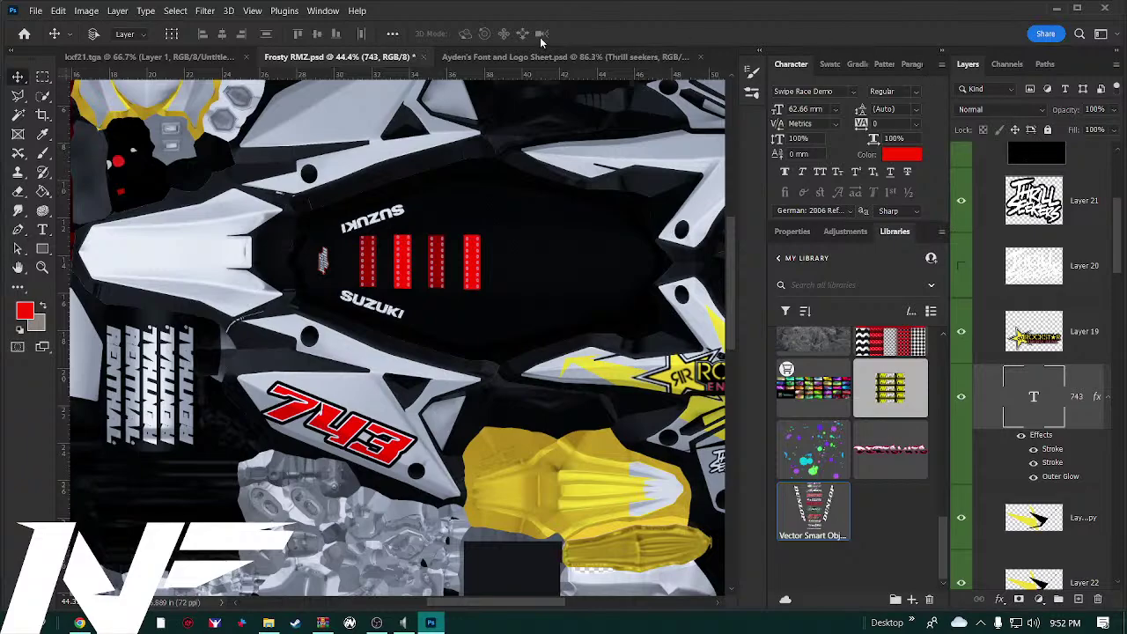
Save the document under the new name streamrmz in Photoshop PSD format
left_click(38, 14)
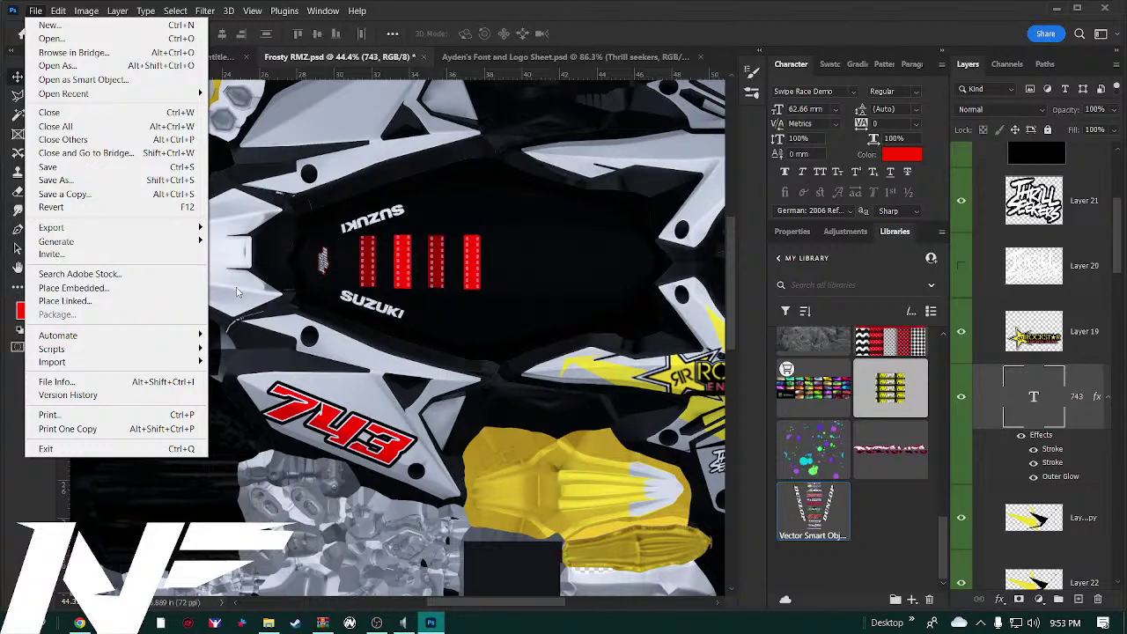
left_click(95, 184)
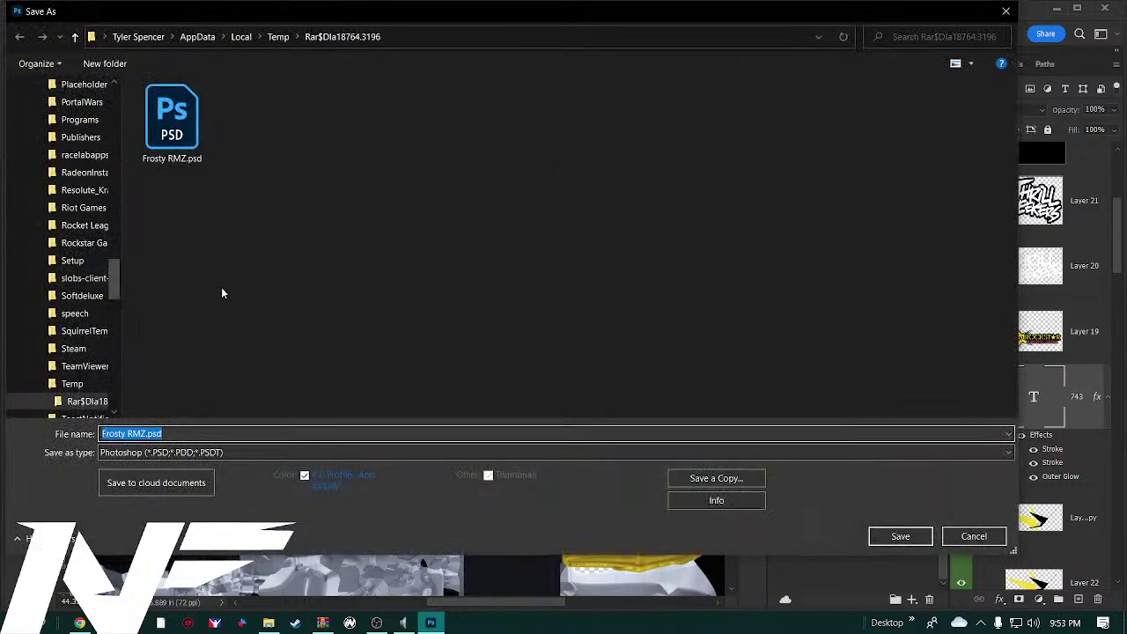
type("stream")
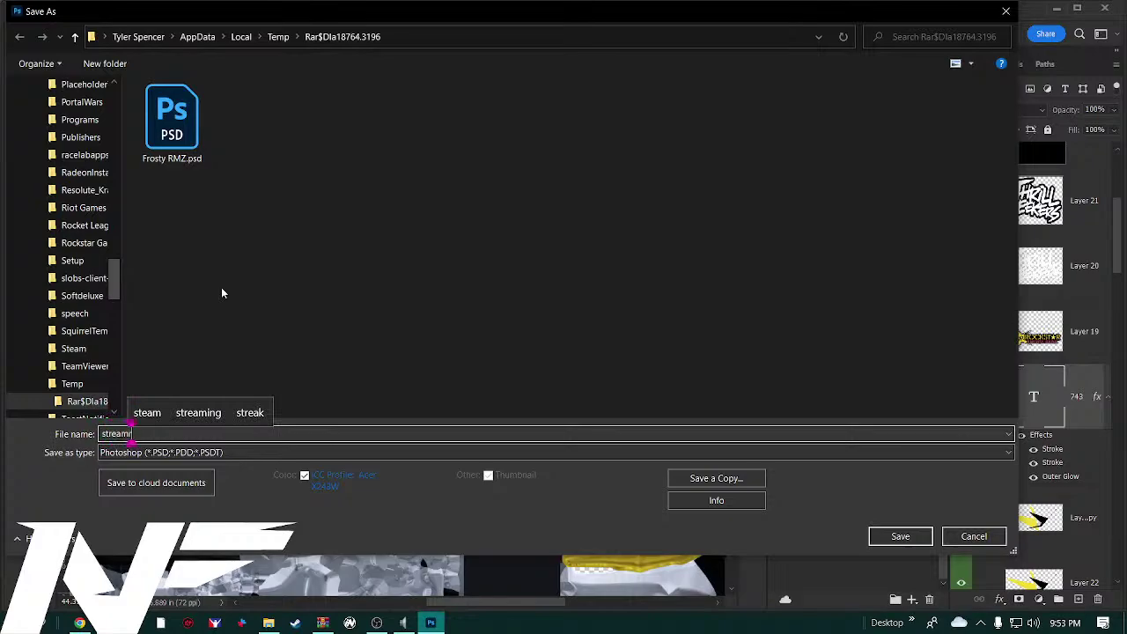
type("rmz")
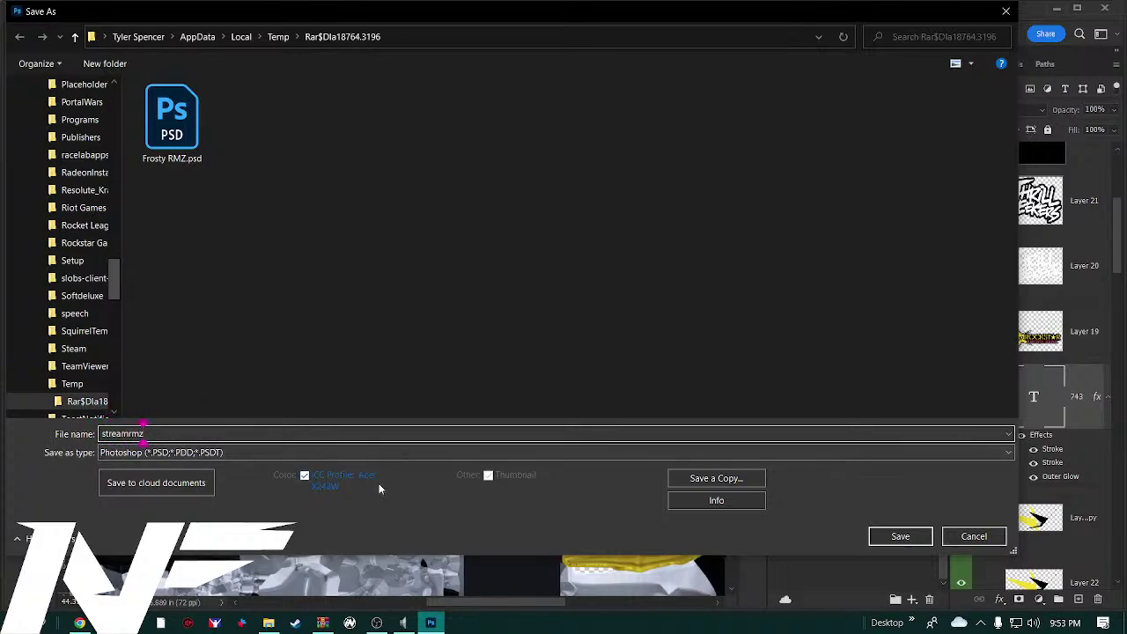
left_click(919, 536)
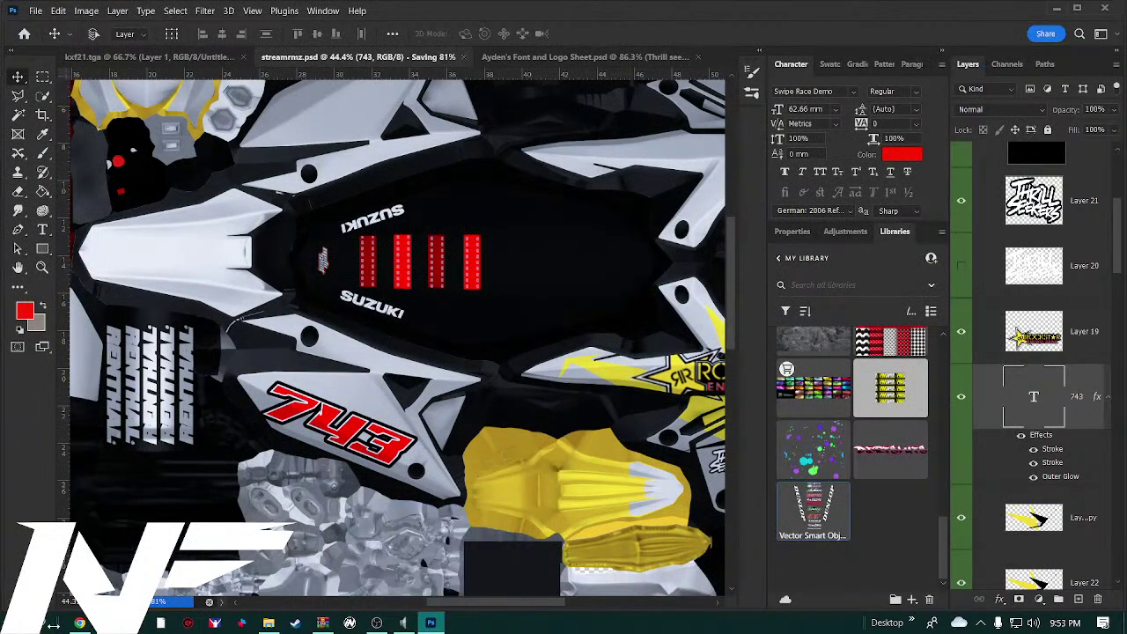
Search Windows for painted and launch painted.exe, leaving it running while returning to Photoshop
left_click(53, 623)
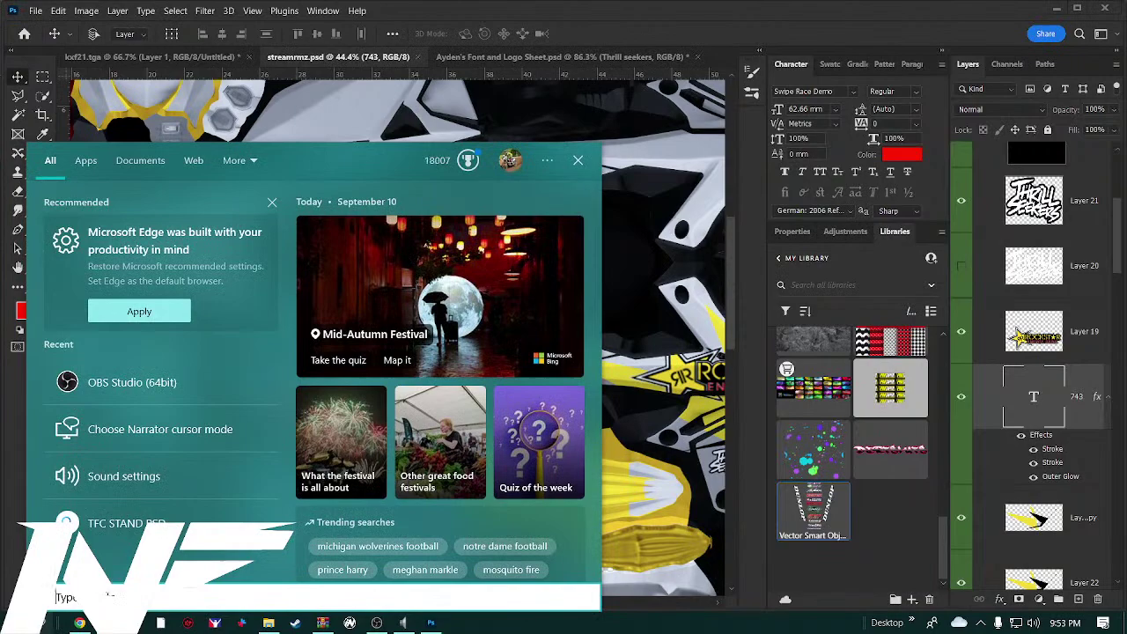
type("pai")
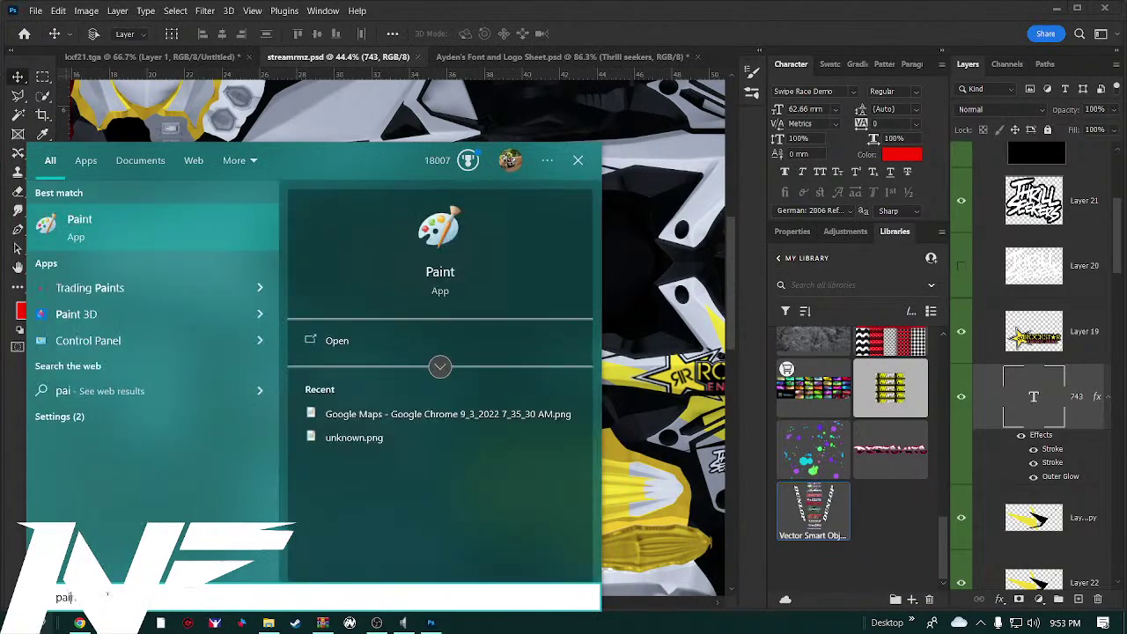
type("nted")
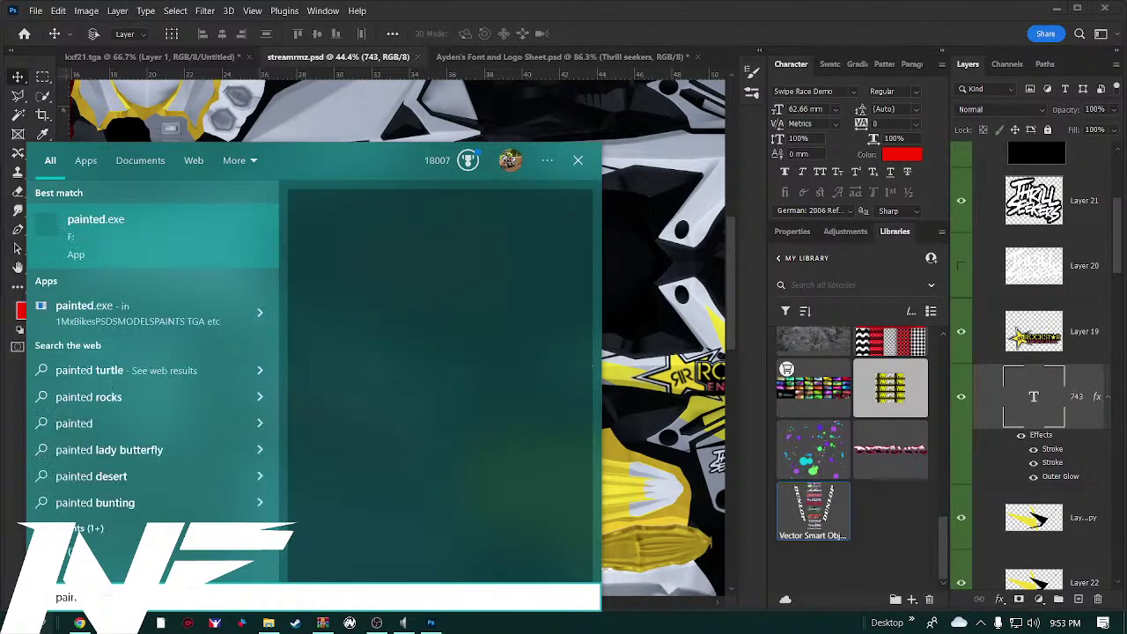
key("Return")
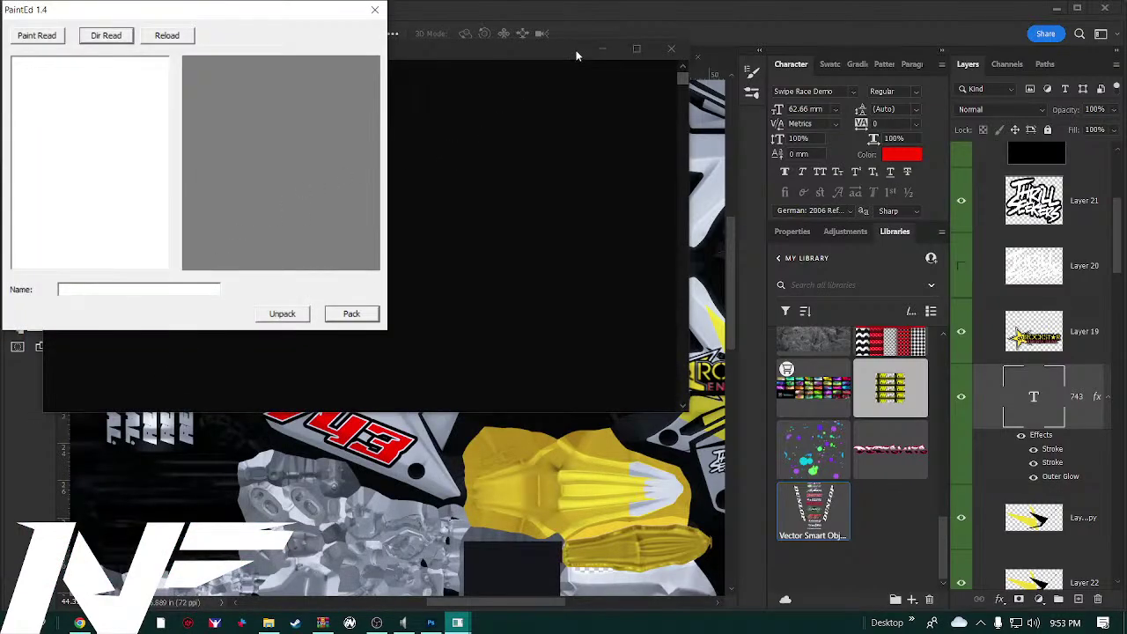
left_click(591, 29)
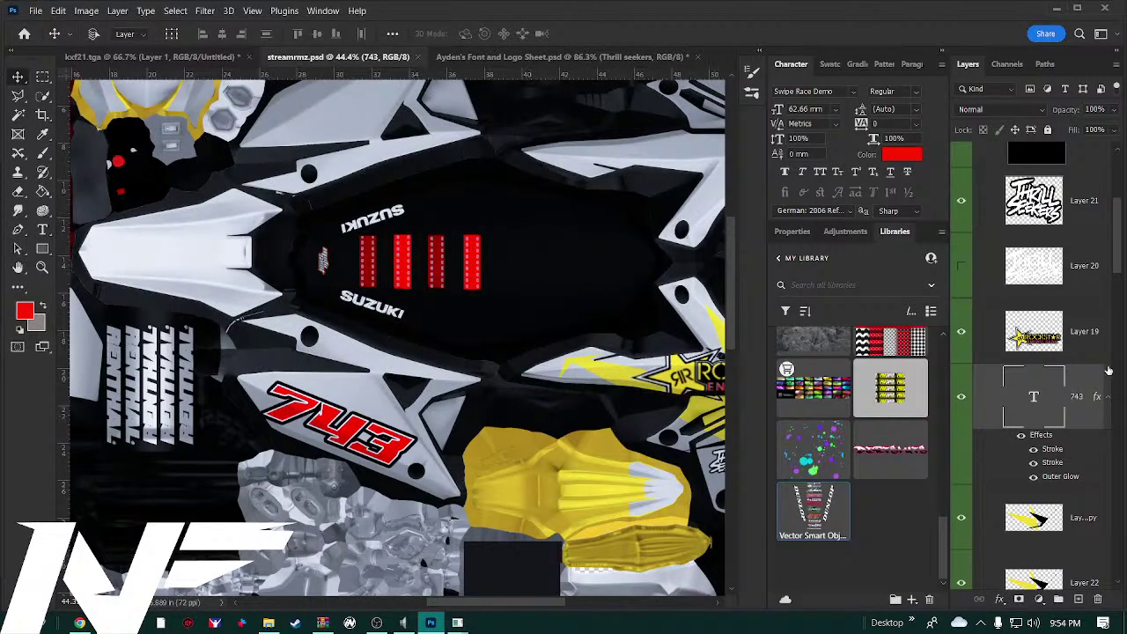
Look down the layer list to the Base layer and widen the list until full layer names fit
scroll(969, 428, "down", 10)
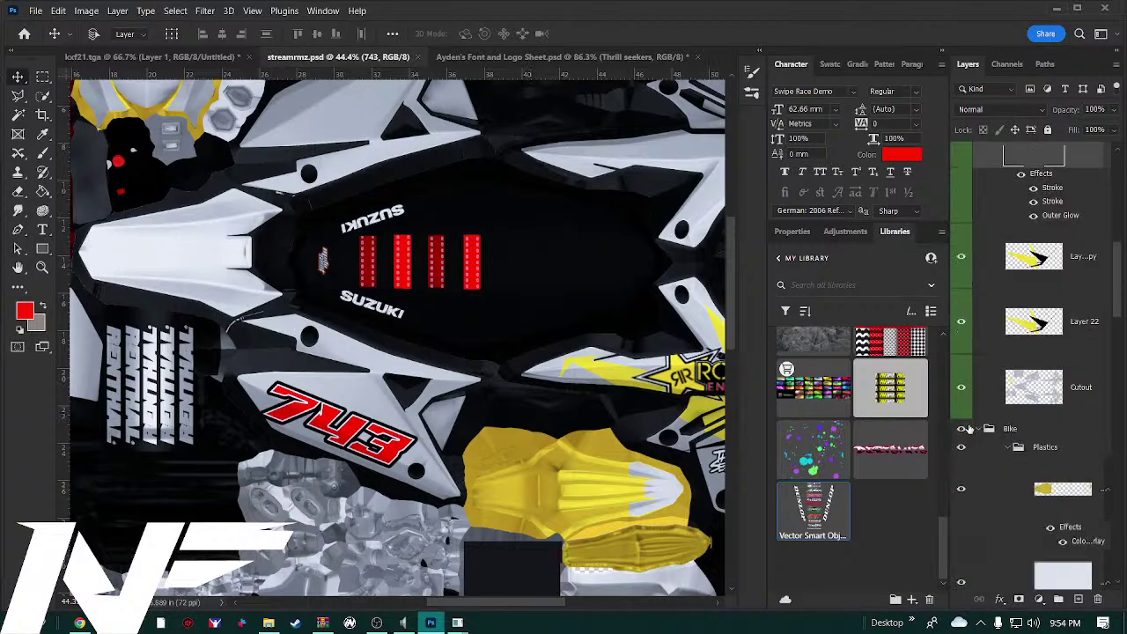
scroll(969, 428, "up", 3)
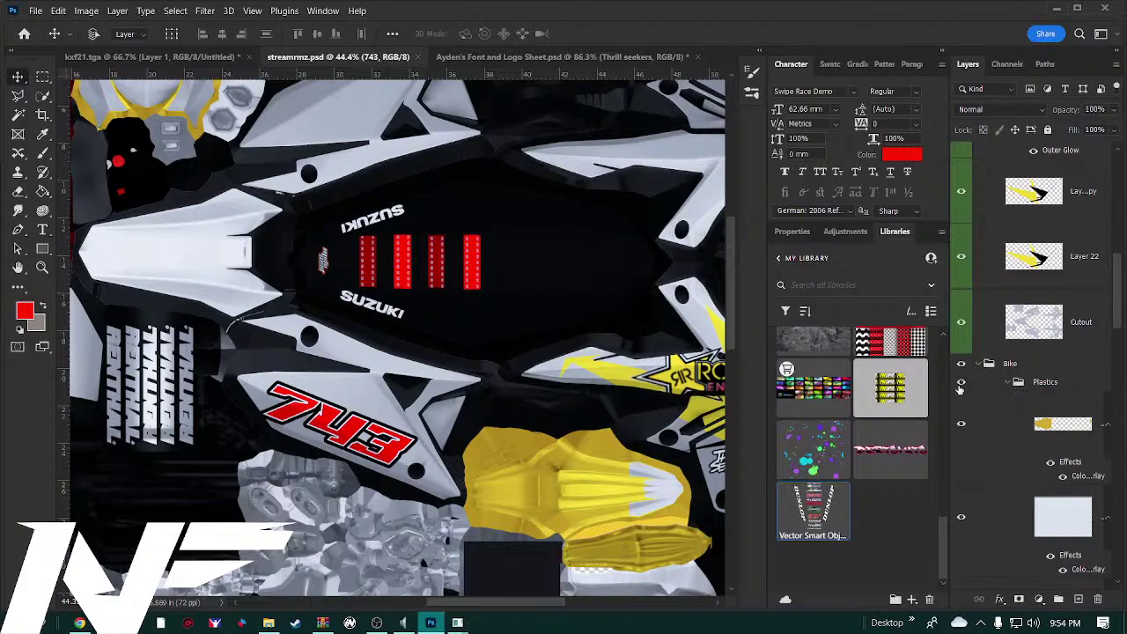
scroll(966, 392, "down", 3)
scroll(966, 393, "down", 5)
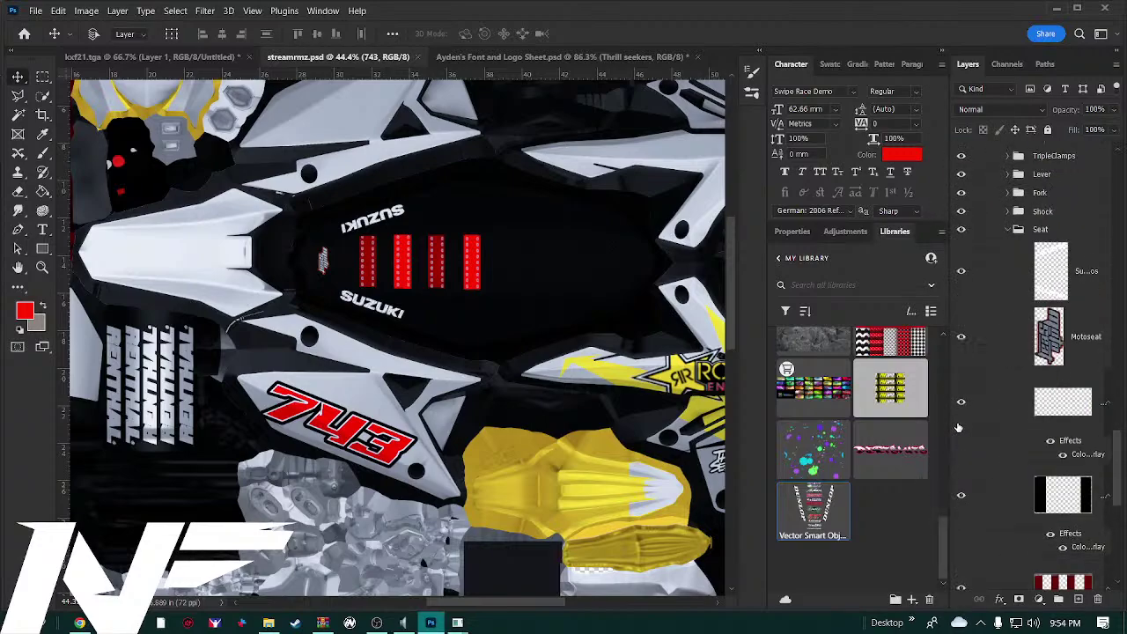
scroll(959, 427, "down", 5)
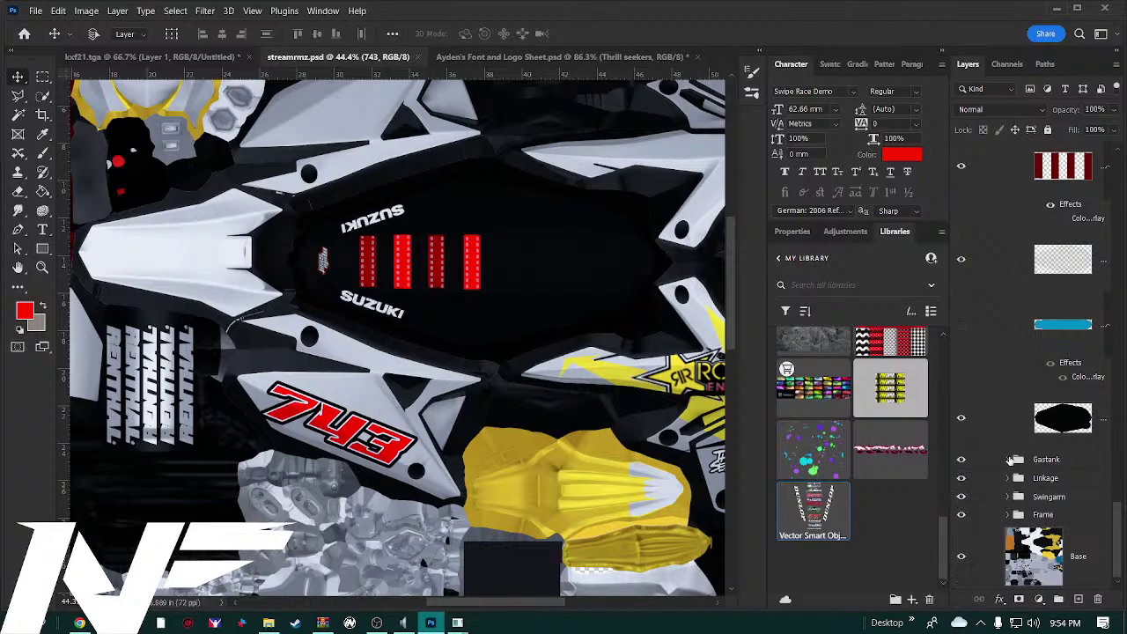
left_click_drag(949, 366, 638, 362)
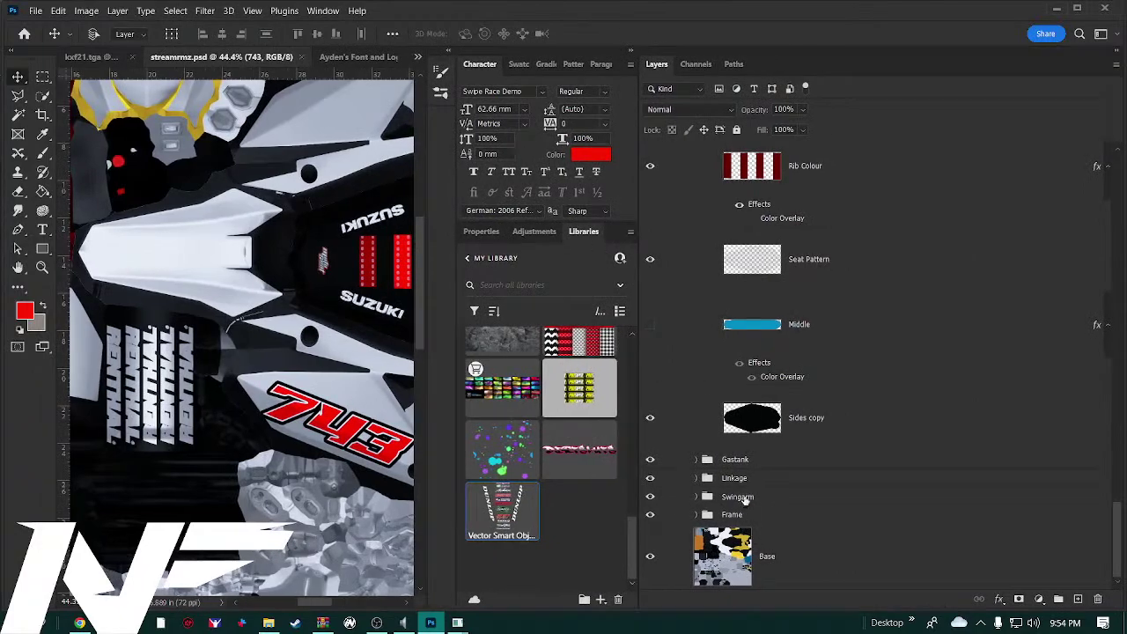
Review the layer stack from the seat parts up through the plastics and graphics to the Credits layer
scroll(745, 499, "up", 5)
scroll(745, 499, "up", 3)
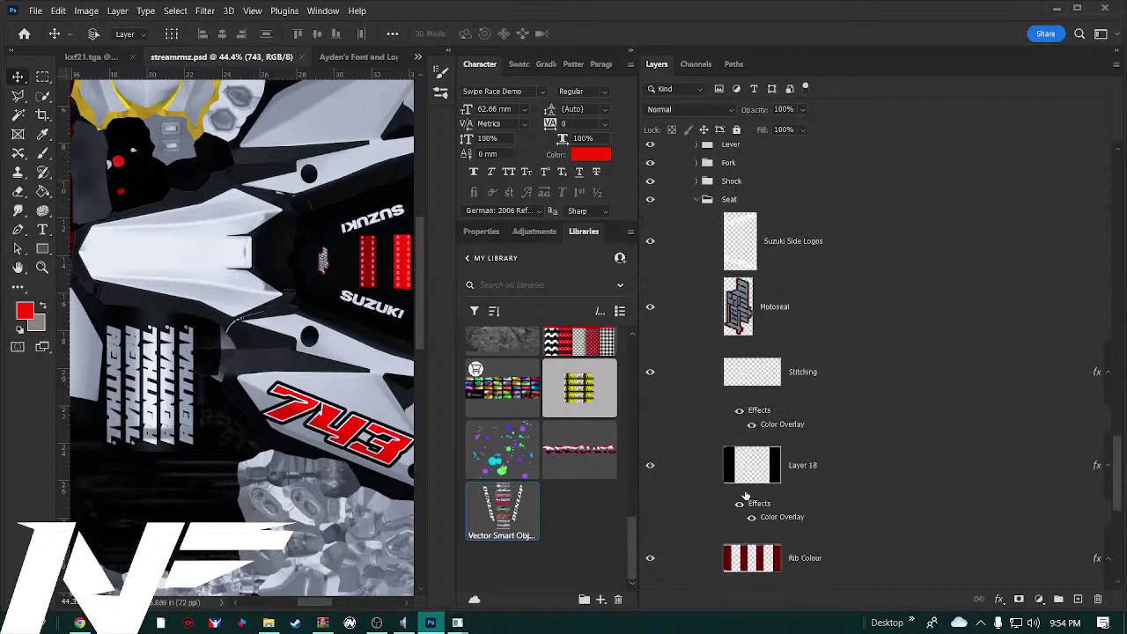
scroll(745, 495, "up", 3)
scroll(745, 495, "down", 7)
scroll(745, 495, "up", 9)
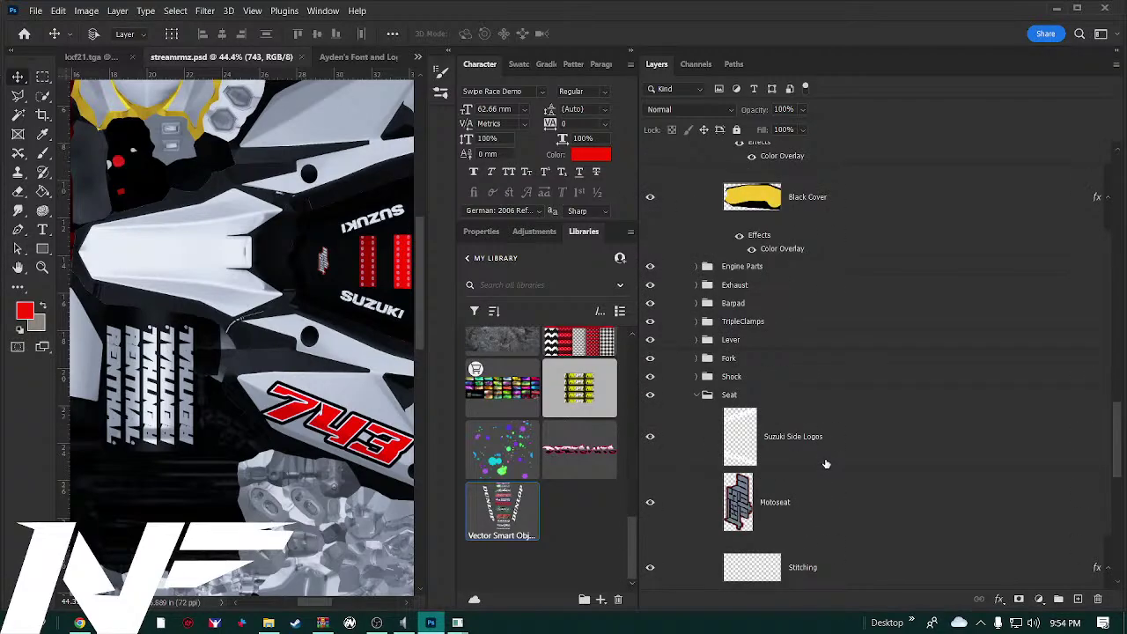
scroll(771, 460, "up", 3)
scroll(746, 459, "up", 9)
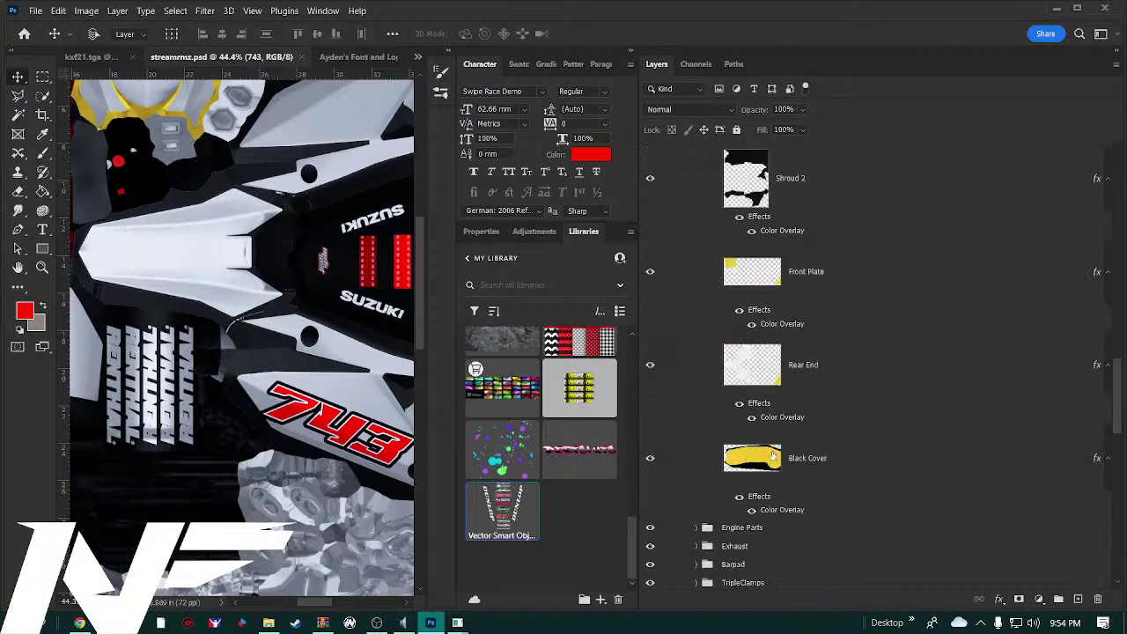
scroll(734, 455, "up", 9)
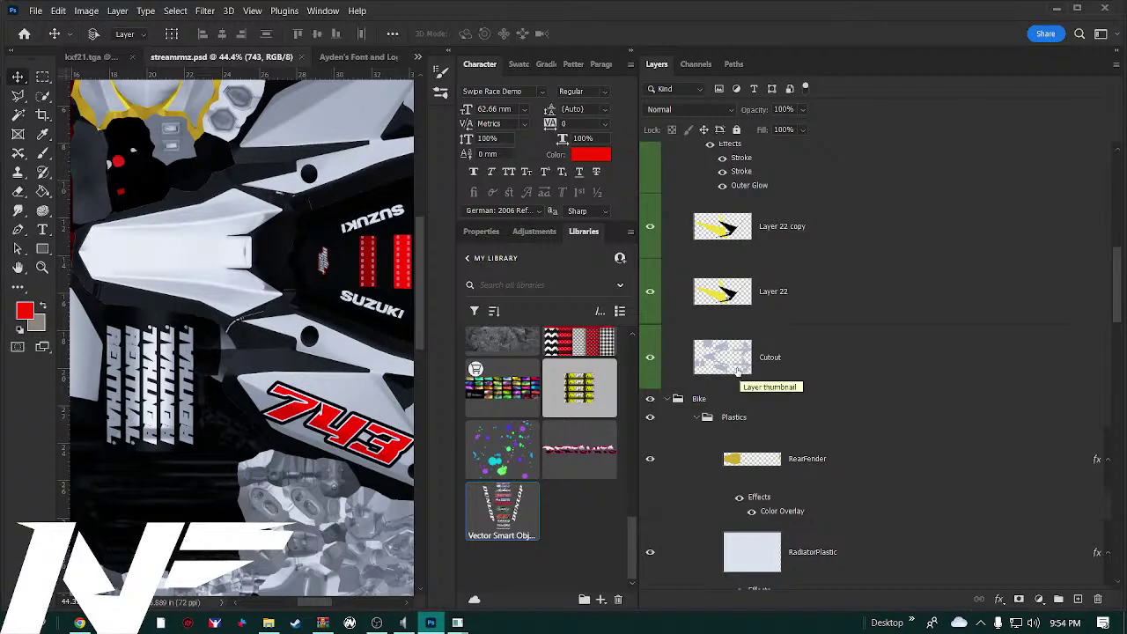
scroll(729, 377, "up", 10)
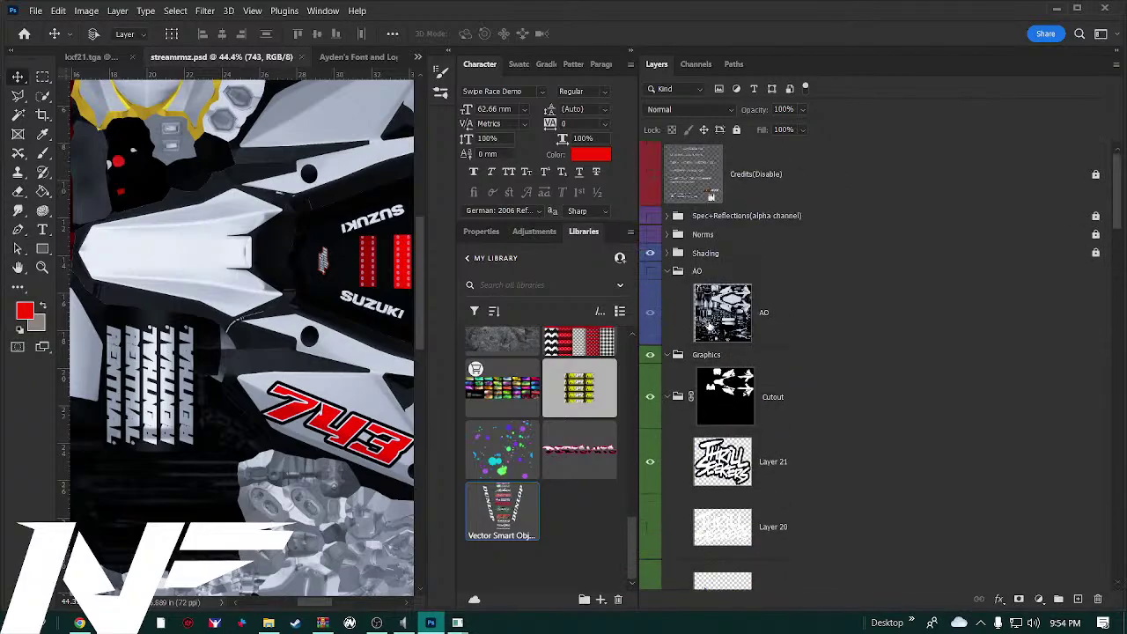
Expand the Shading group and its Radiator subgroup to examine their layers, and collapse Radiator again
left_click(667, 254)
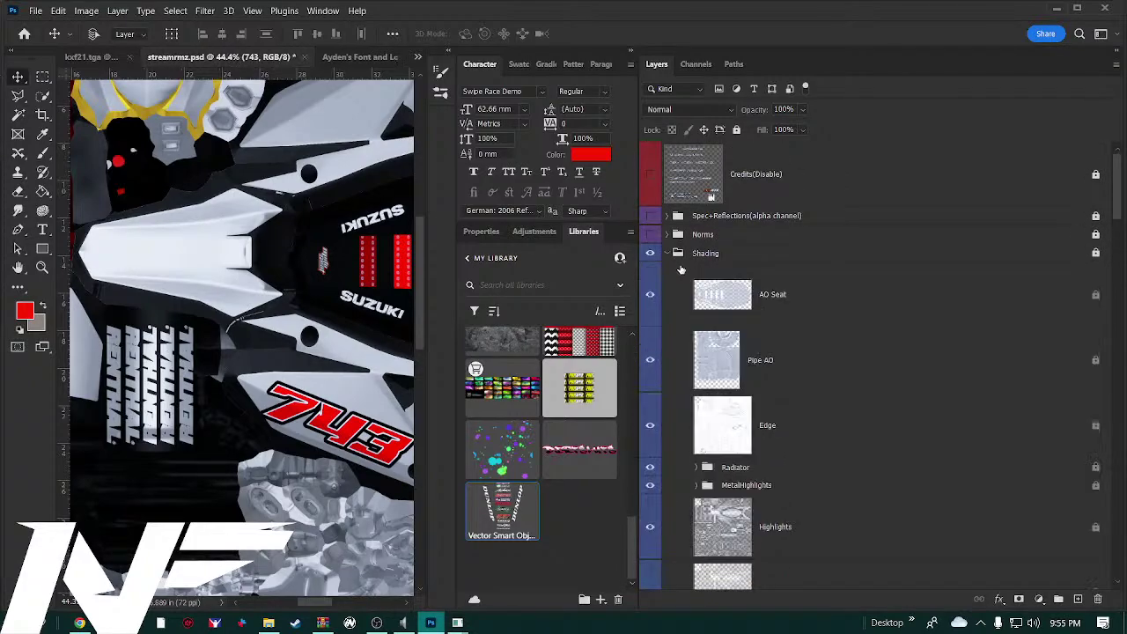
scroll(703, 387, "down", 3)
scroll(704, 386, "down", 1)
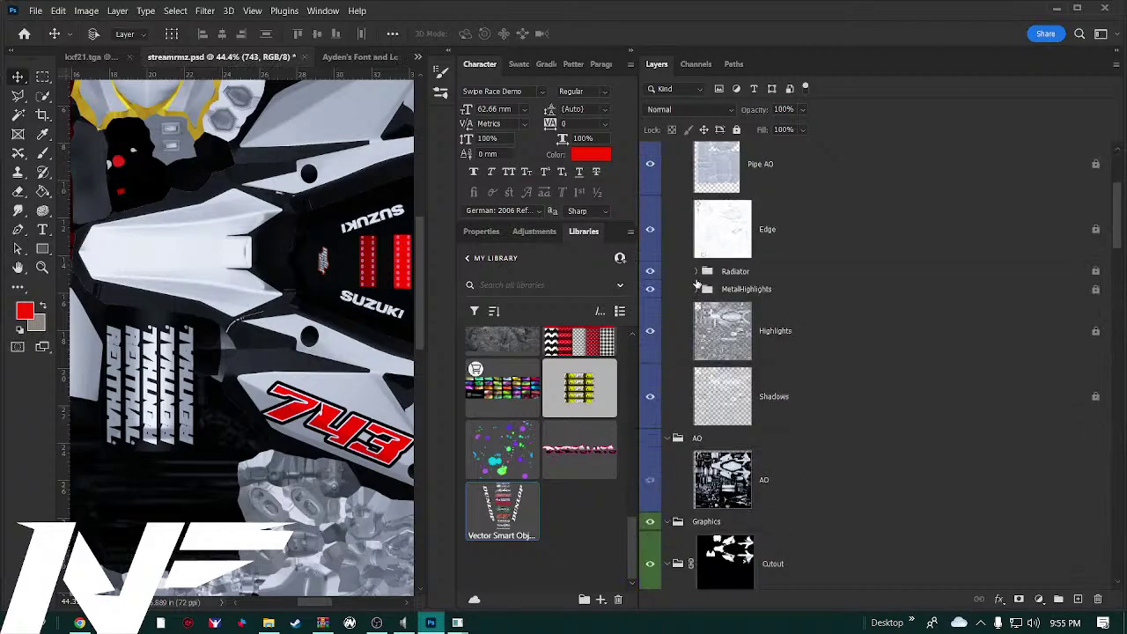
left_click(704, 277)
left_click(697, 272)
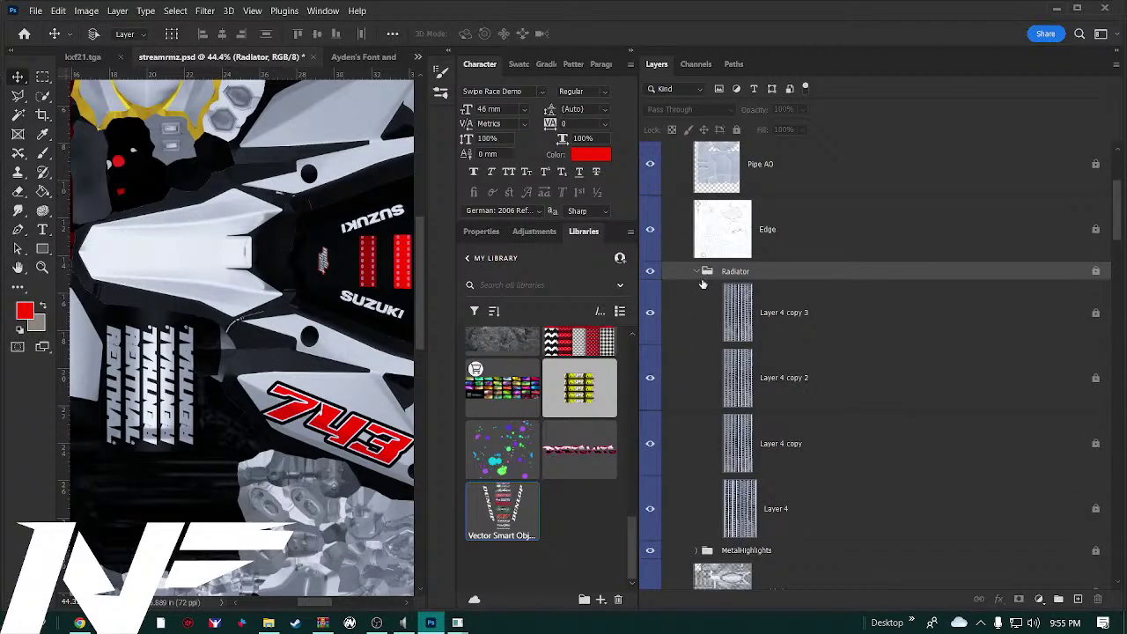
scroll(713, 295, "down", 5)
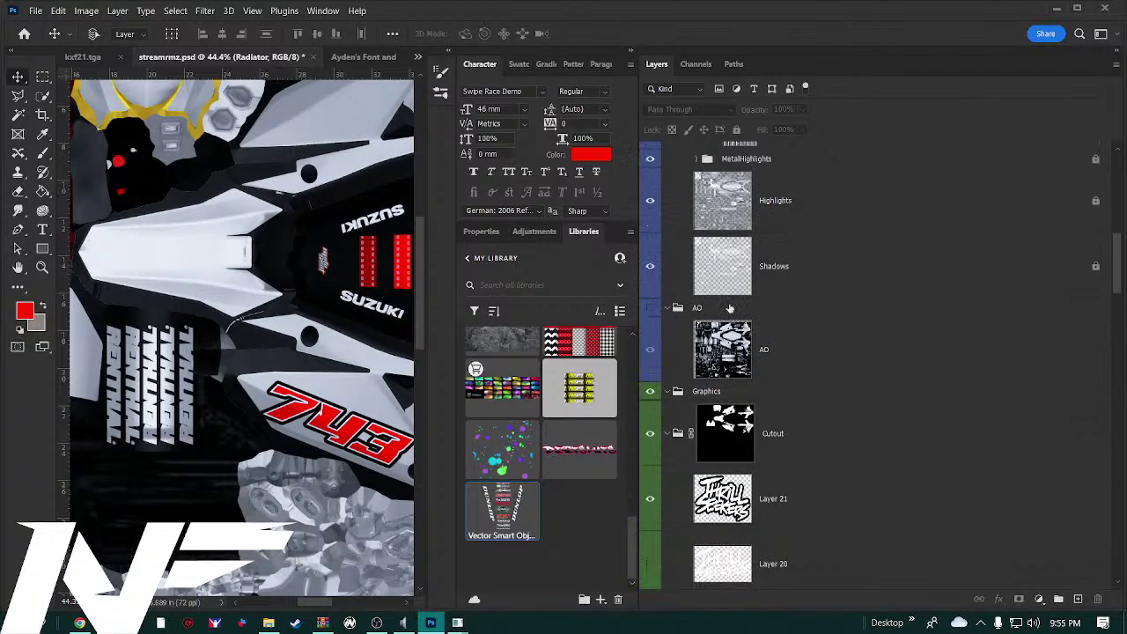
scroll(730, 308, "up", 2)
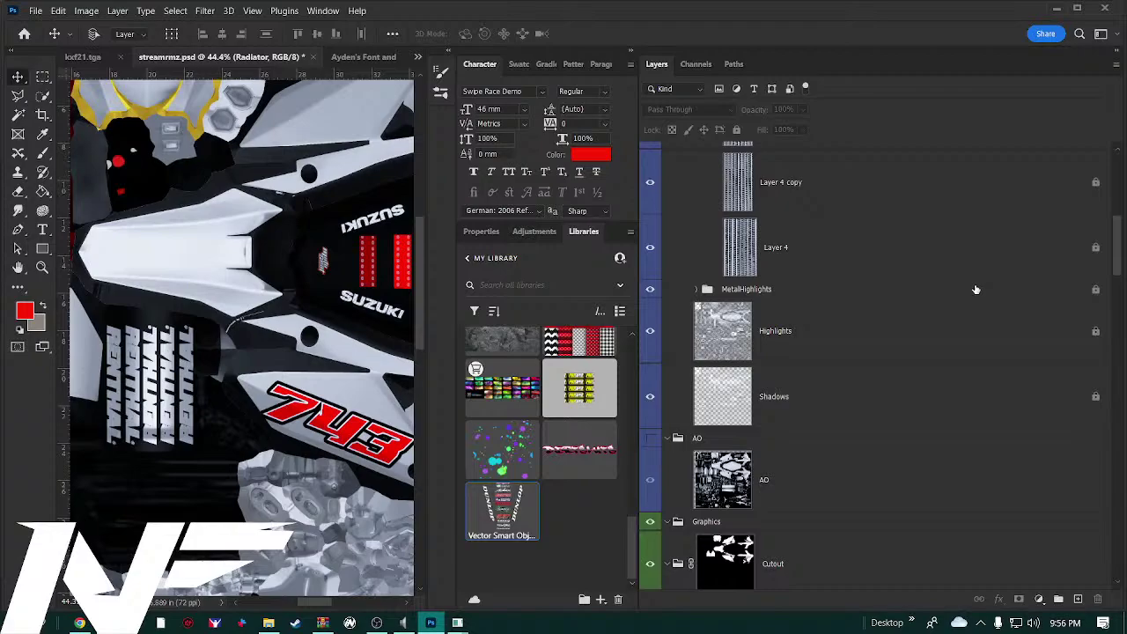
scroll(872, 357, "up", 5)
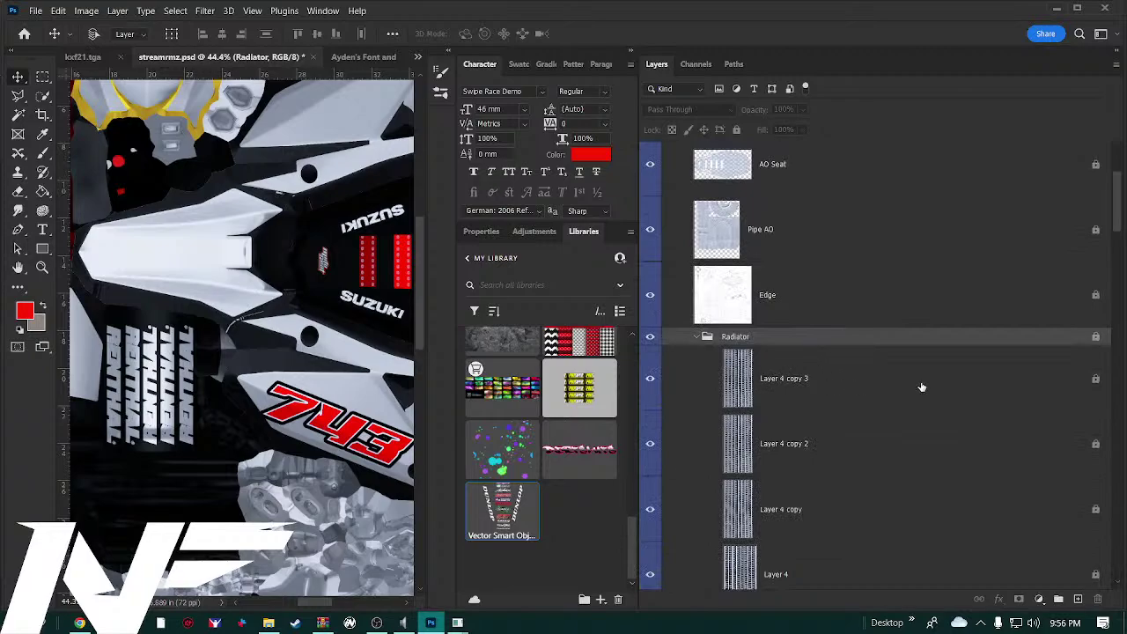
left_click(697, 336)
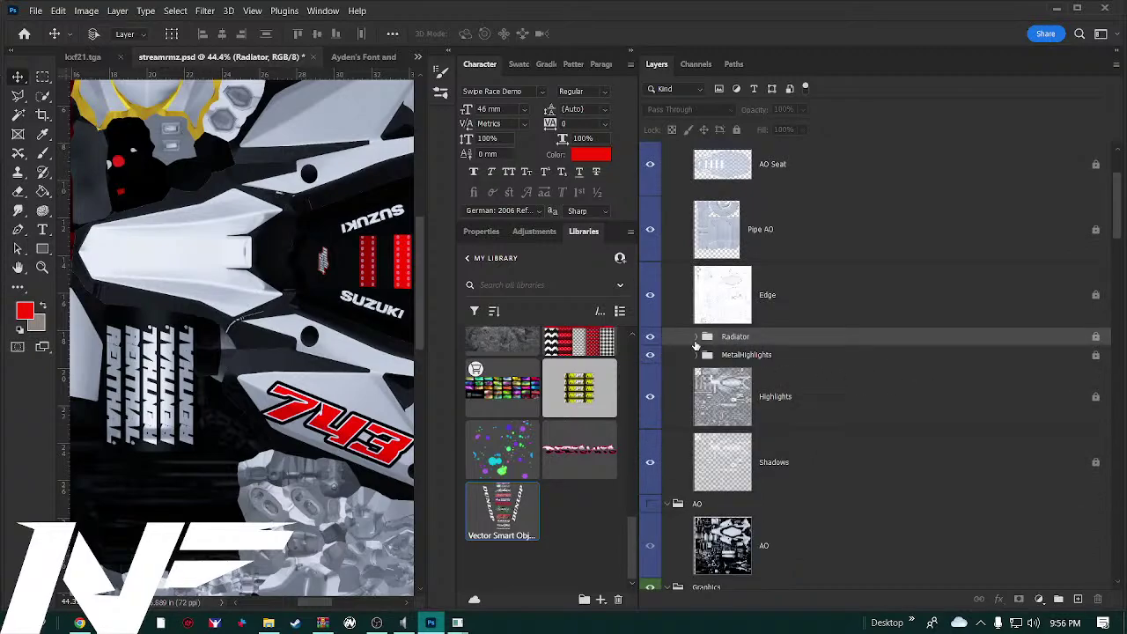
Review the layer stack from the shading through the graphics and plastics to the seat parts, checking the shroud area of the texture
scroll(696, 347, "down", 3)
scroll(695, 347, "down", 4)
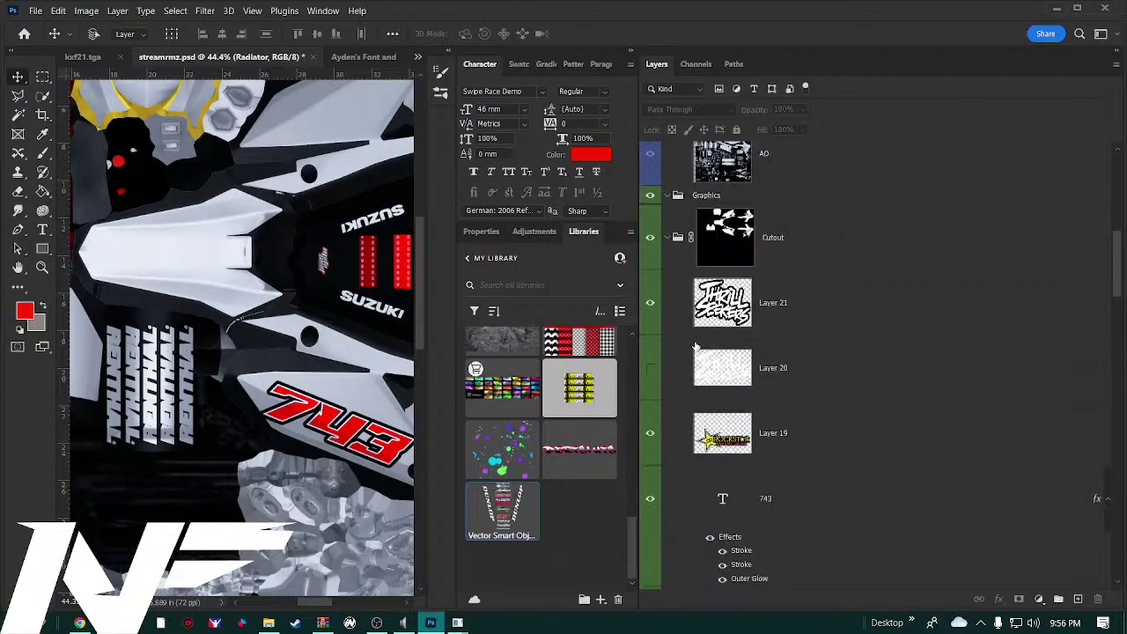
scroll(699, 371, "down", 10)
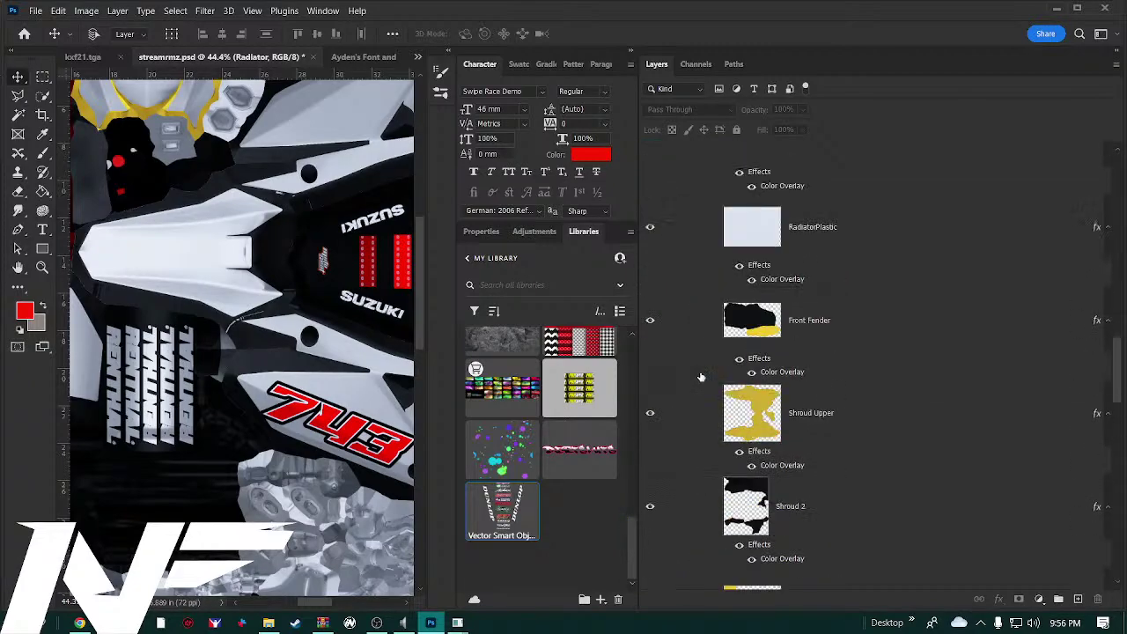
scroll(700, 377, "down", 2)
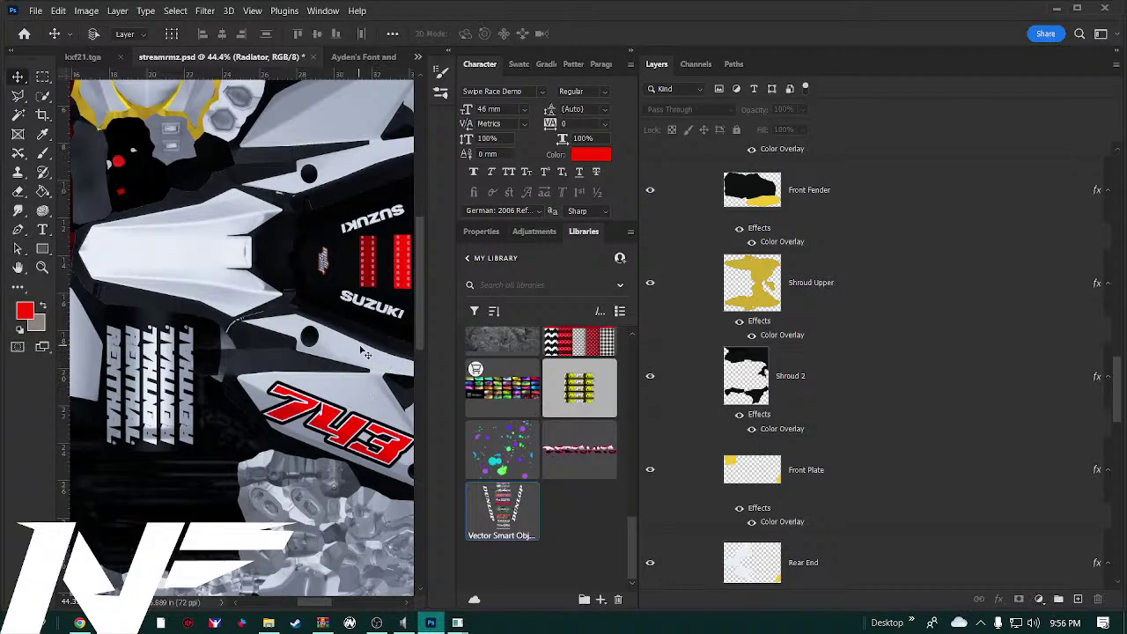
left_click_drag(379, 345, 91, 390)
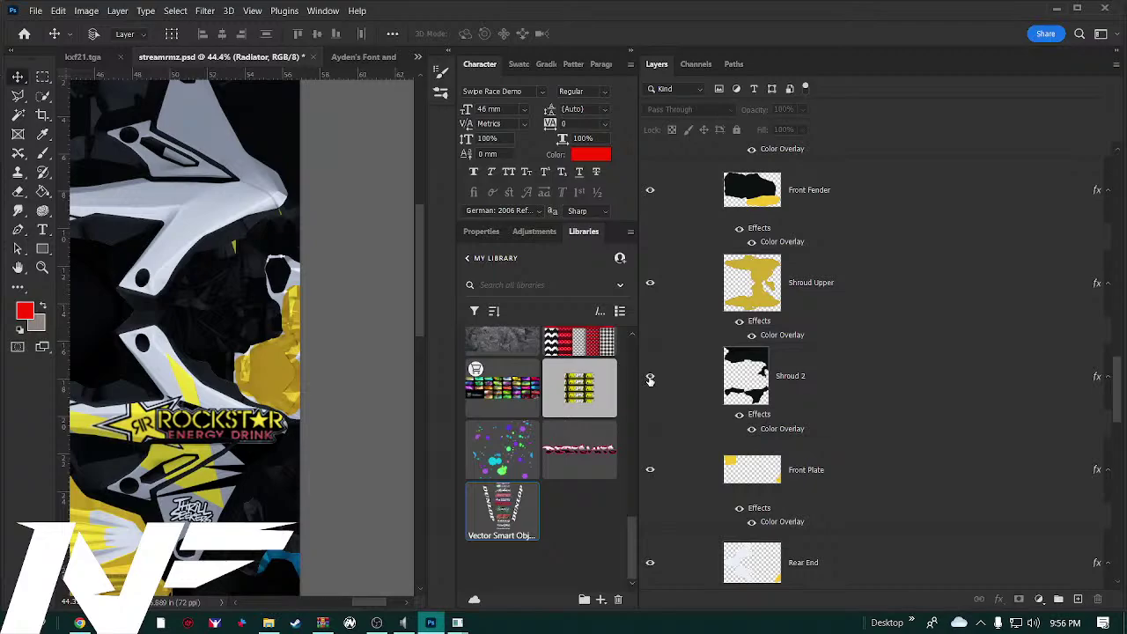
scroll(696, 432, "down", 10)
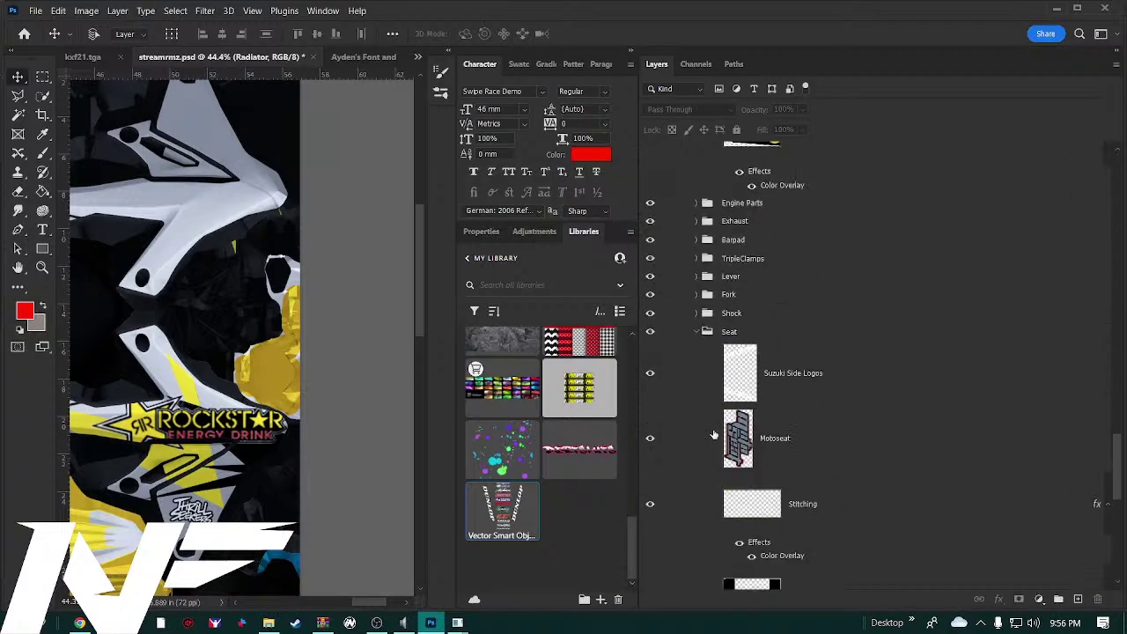
scroll(709, 422, "up", 3)
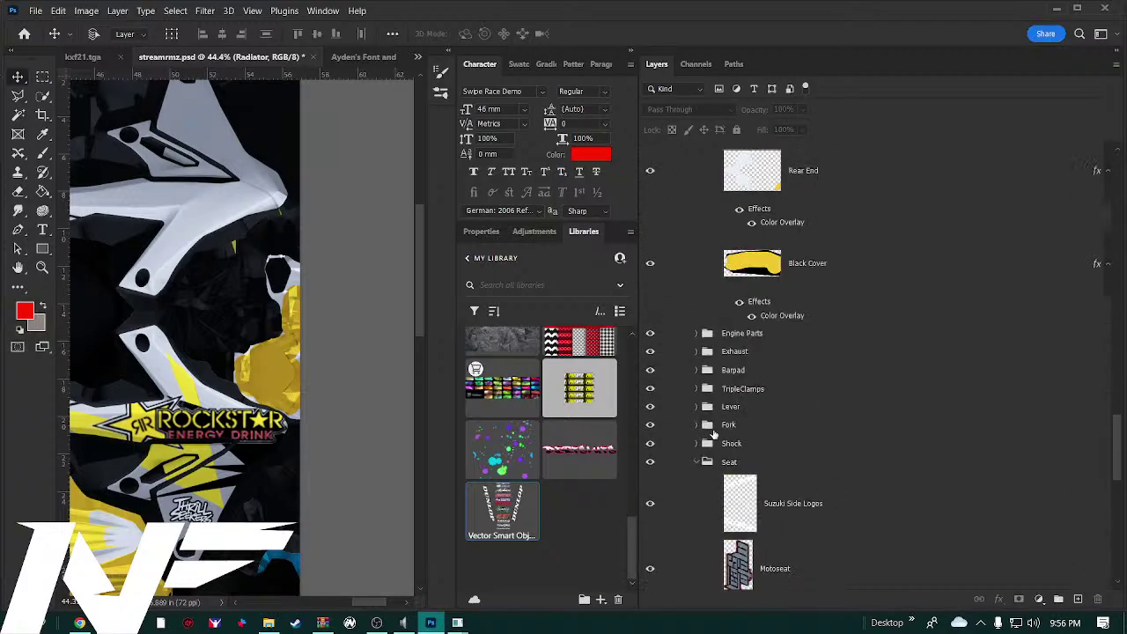
left_click(697, 334)
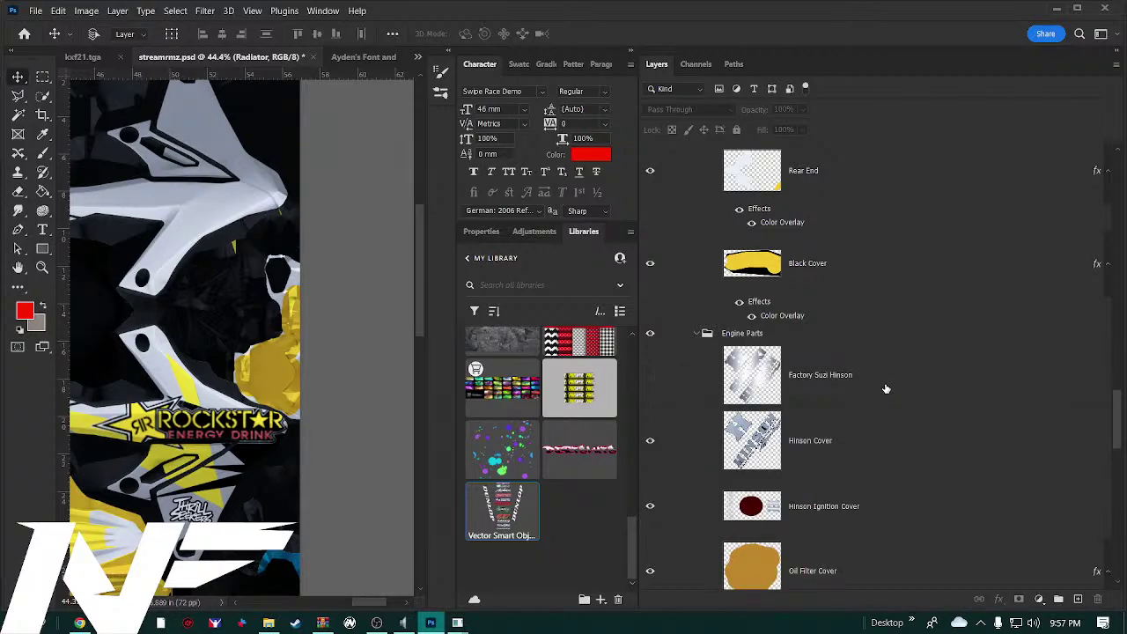
left_click(650, 375)
left_click(650, 442)
scroll(230, 410, "left", 5)
left_click_drag(231, 413, 467, 368)
left_click_drag(291, 407, 253, 337)
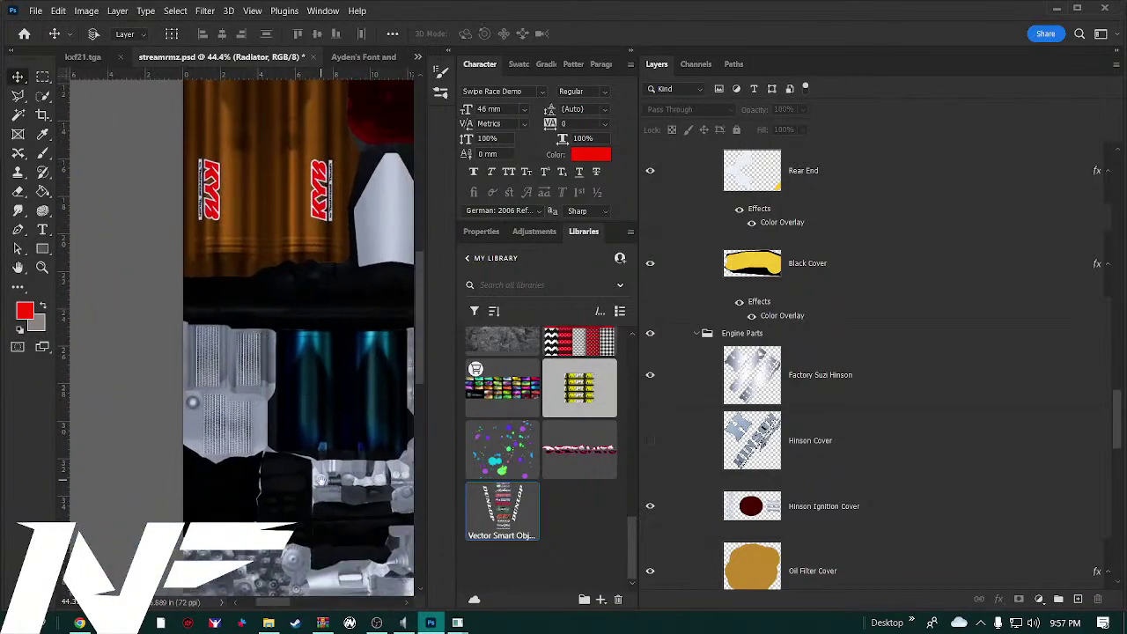
left_click_drag(320, 481, 207, 473)
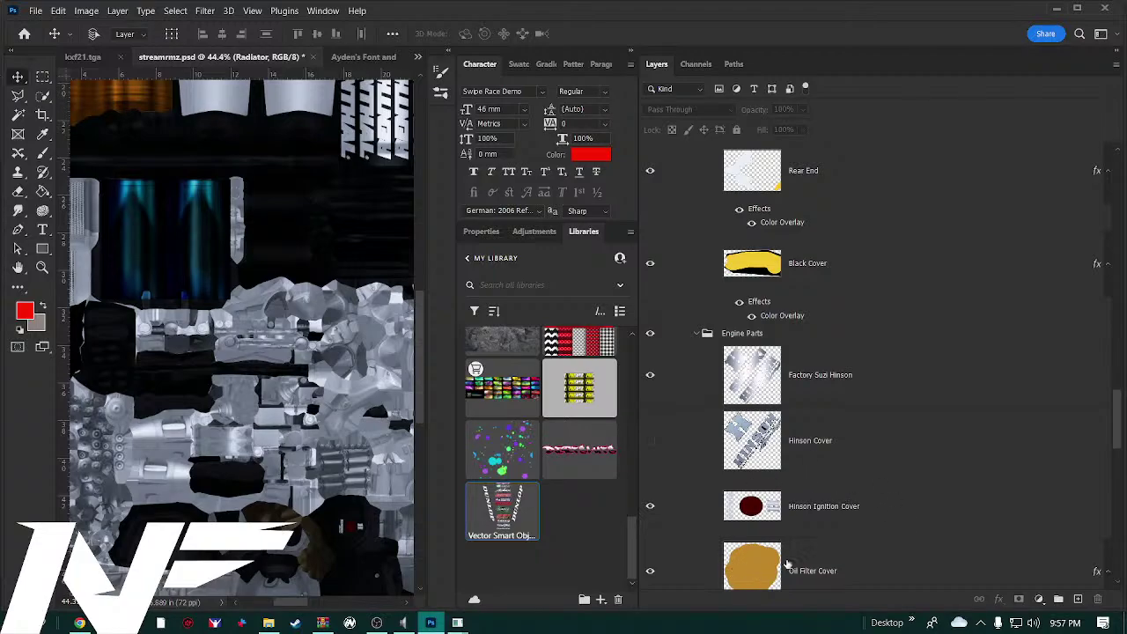
Bring the seat texture into view and show the Middle layer in the Seat group
scroll(783, 555, "down", 8)
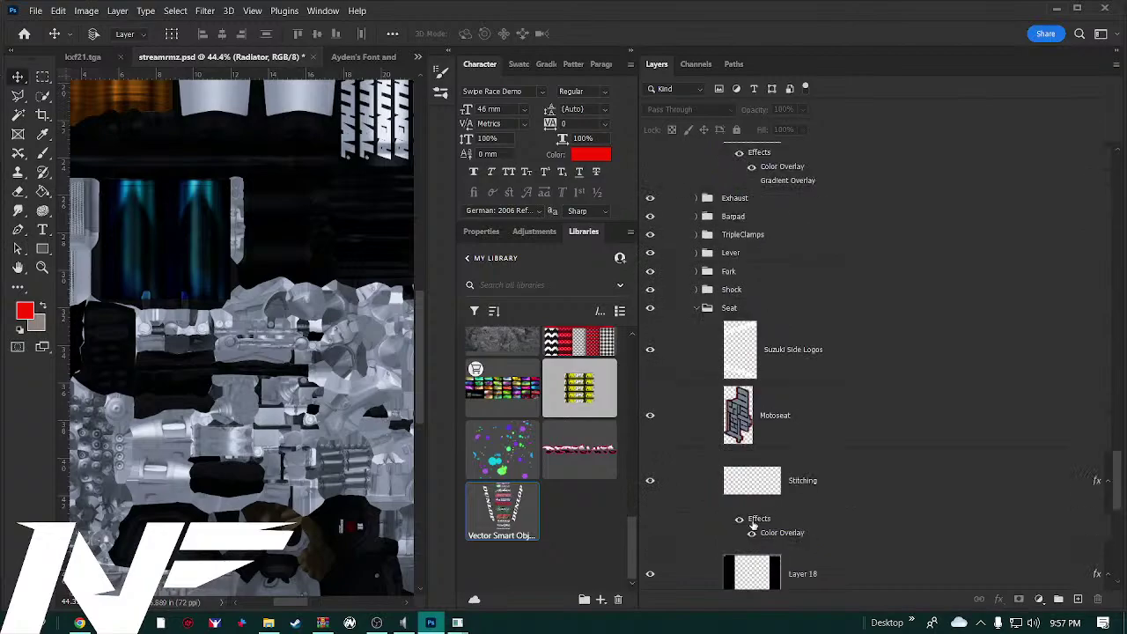
scroll(753, 523, "down", 10)
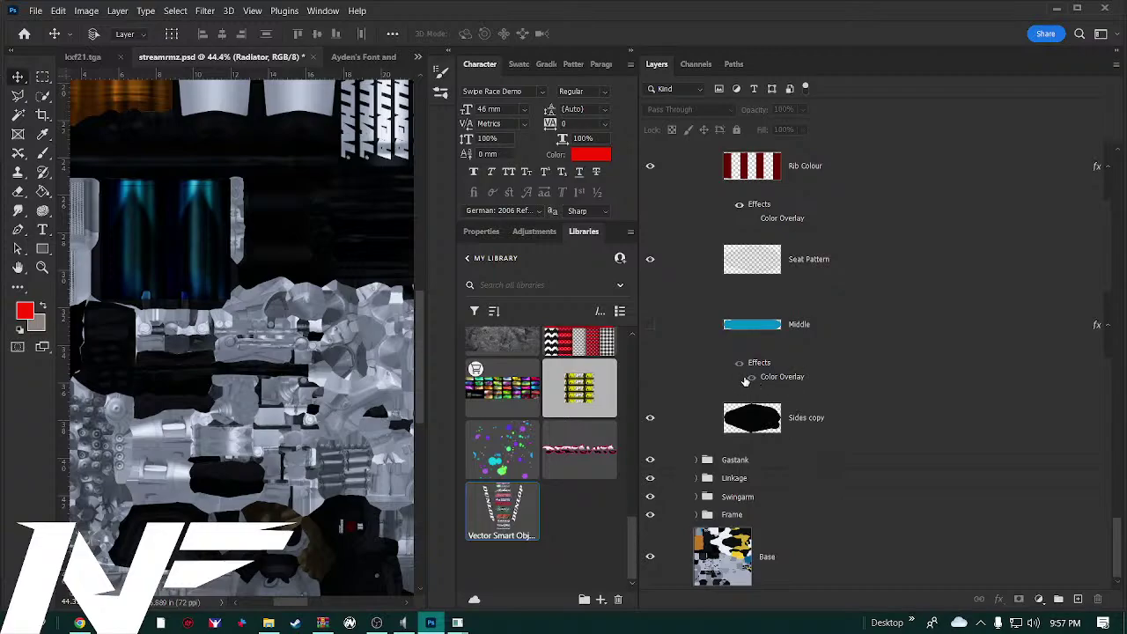
key("ctrl+minus")
key("ctrl+minus")
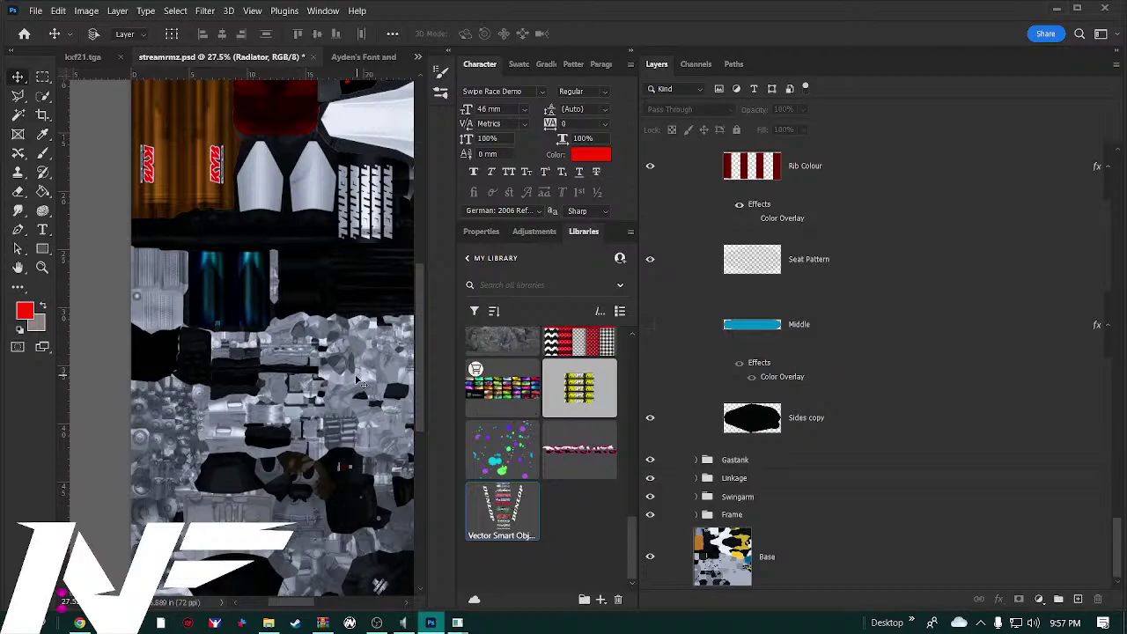
left_click_drag(356, 371, 58, 462)
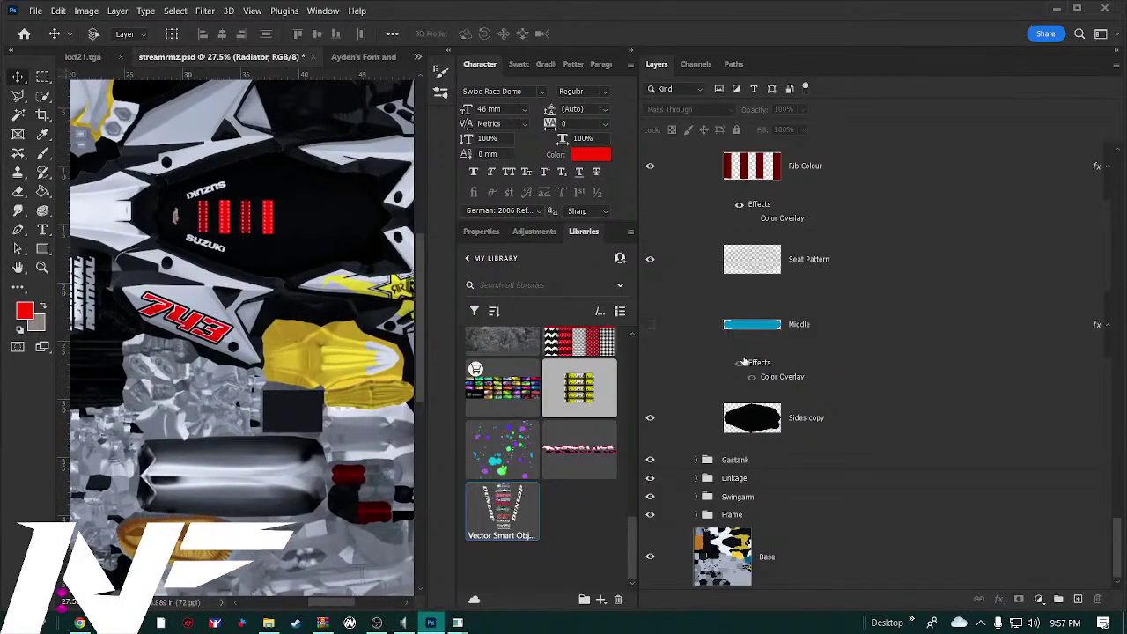
left_click(650, 326)
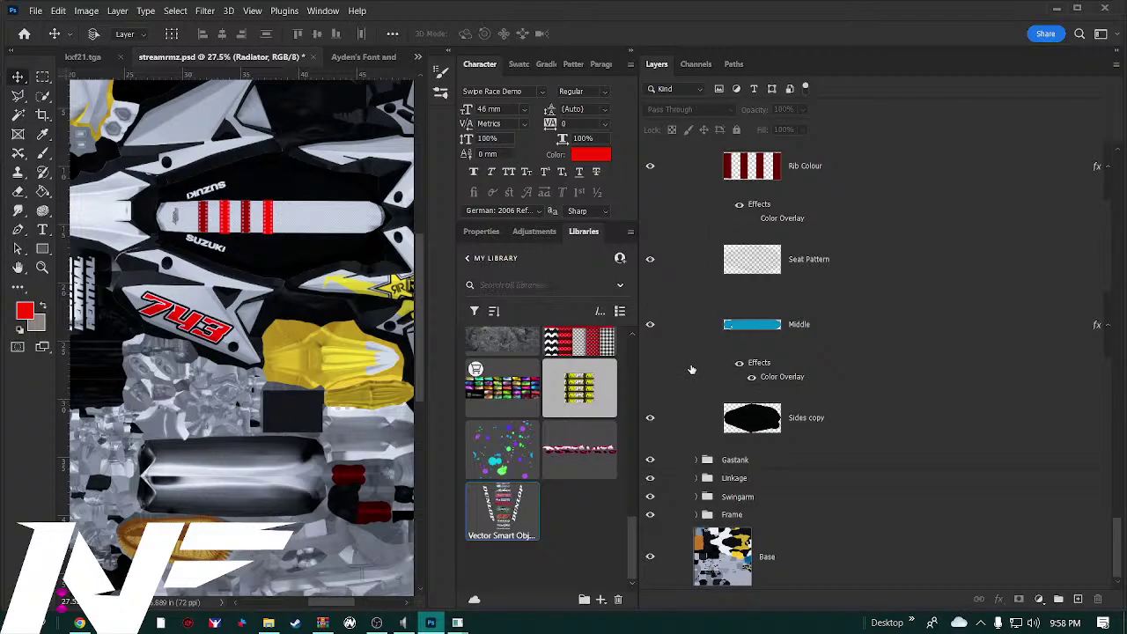
Collapse the Seat, Engine Parts and Plastics groups and the Bike group that contains them
scroll(825, 397, "up", 10)
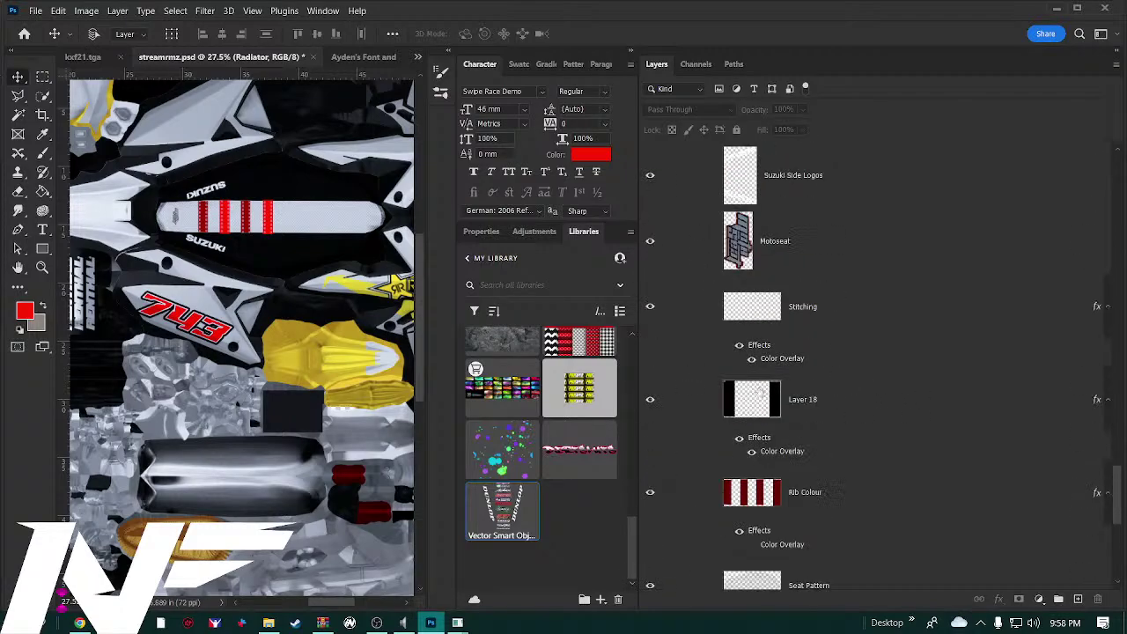
scroll(762, 395, "up", 2)
scroll(706, 431, "down", 2)
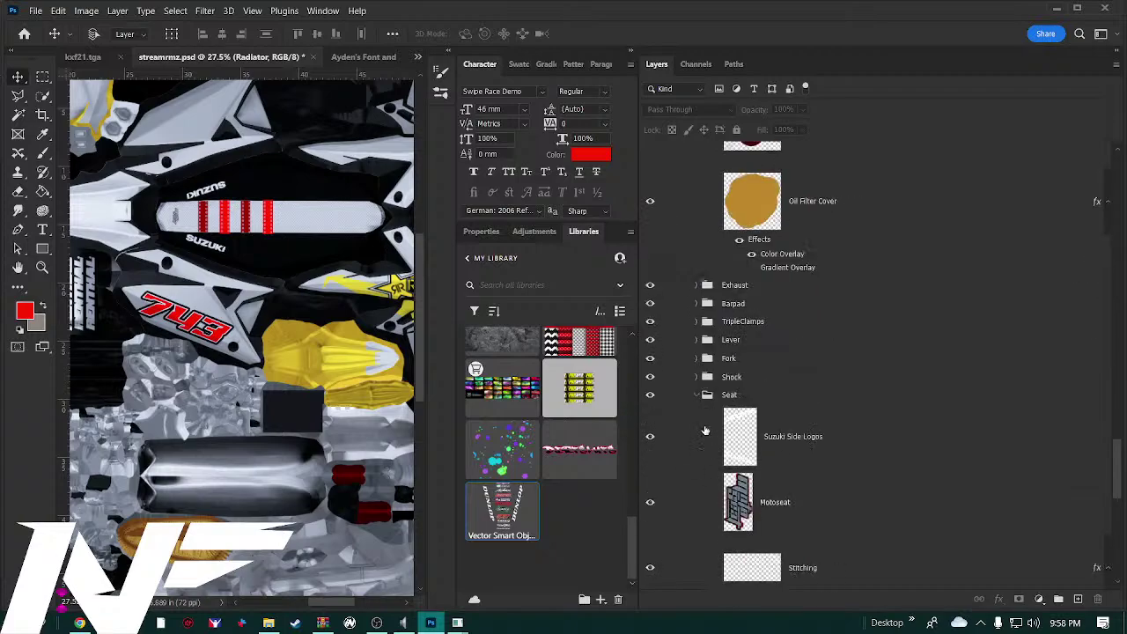
scroll(696, 398, "up", 1)
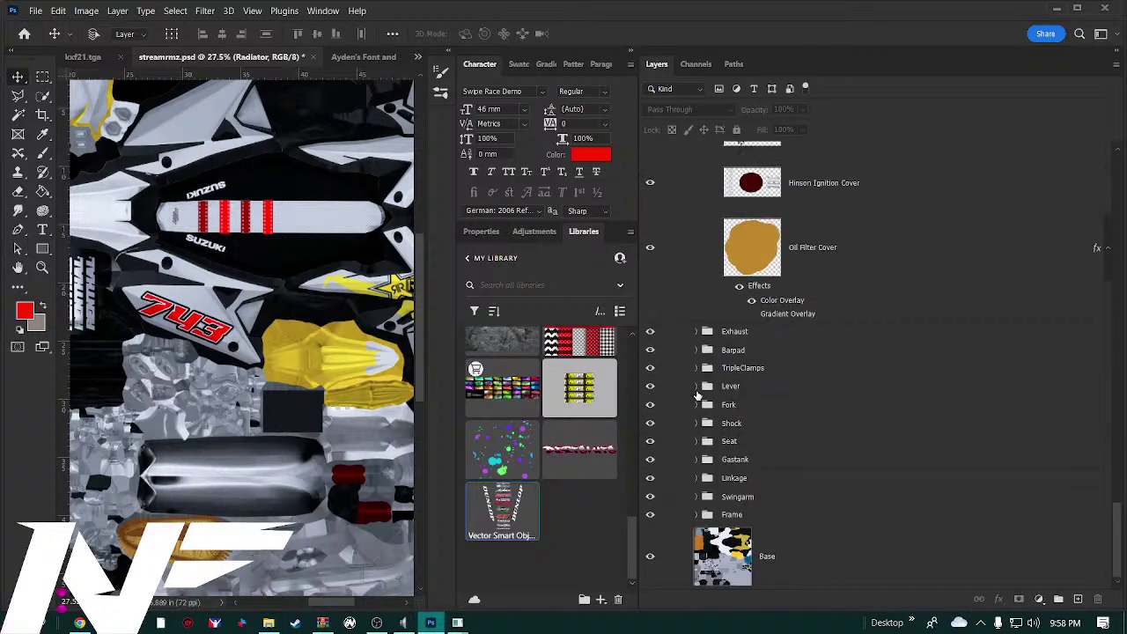
scroll(696, 396, "up", 4)
scroll(697, 395, "up", 2)
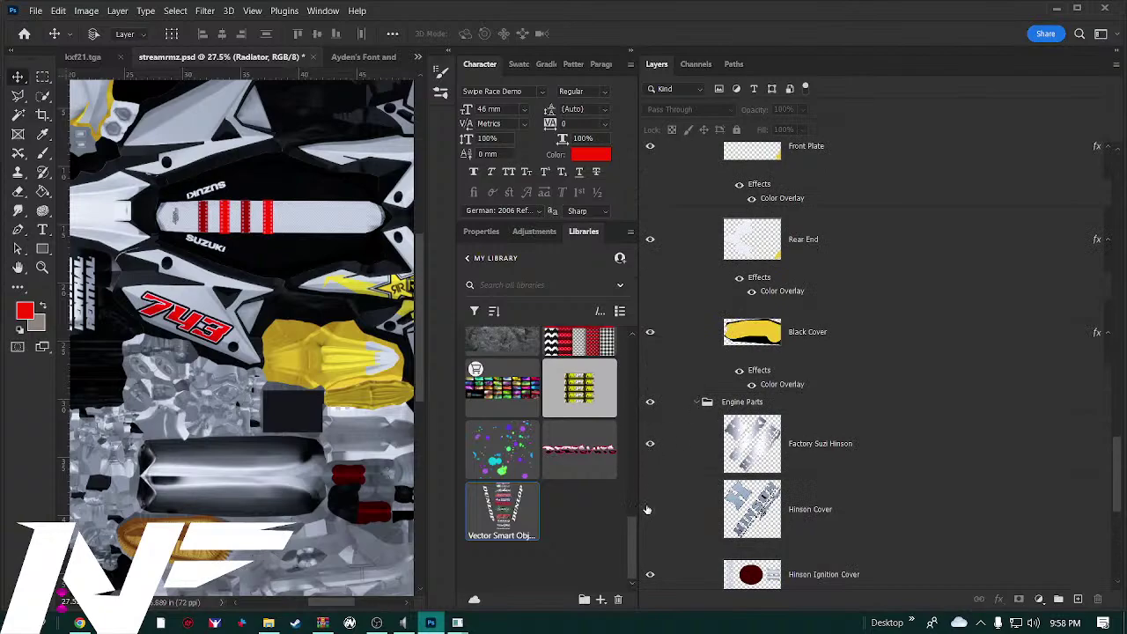
left_click(696, 403)
scroll(697, 402, "up", 8)
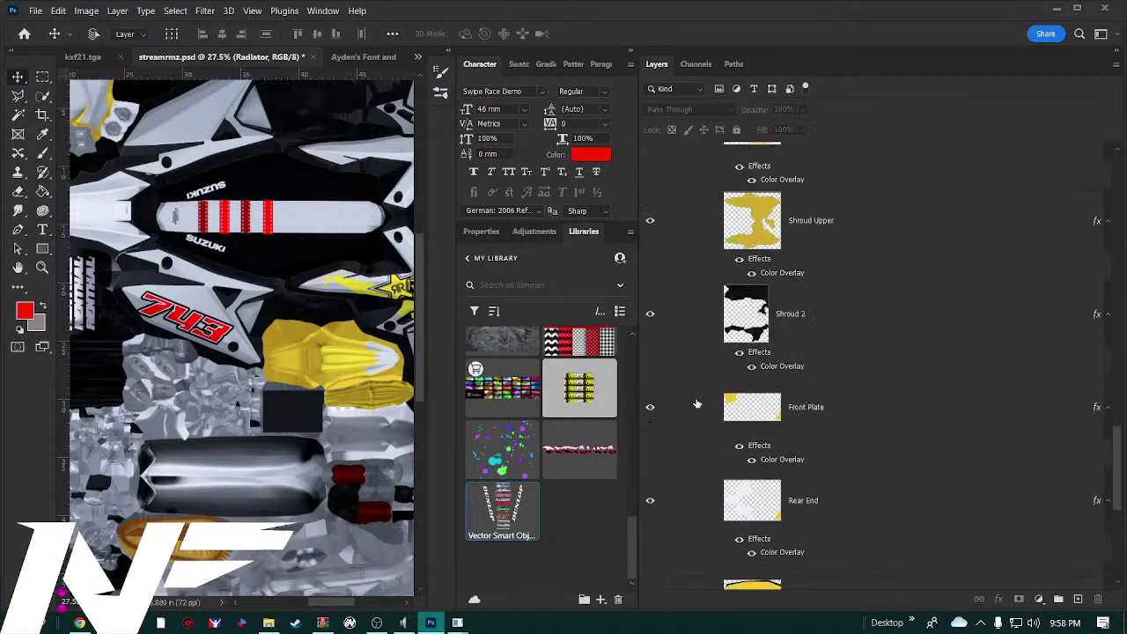
scroll(696, 403, "up", 2)
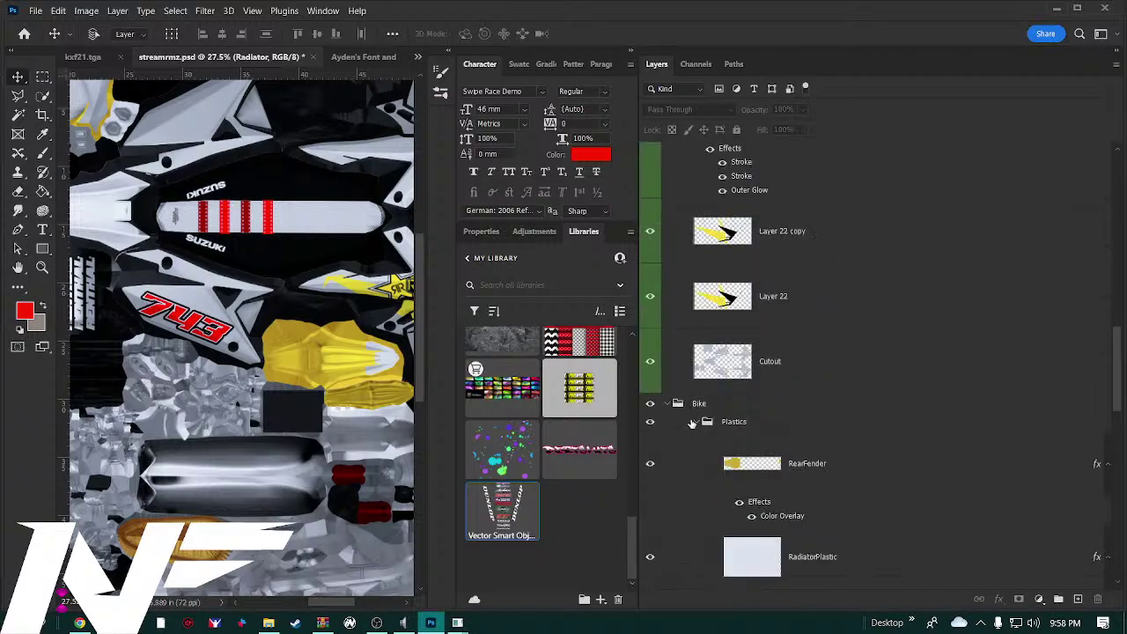
left_click(696, 423)
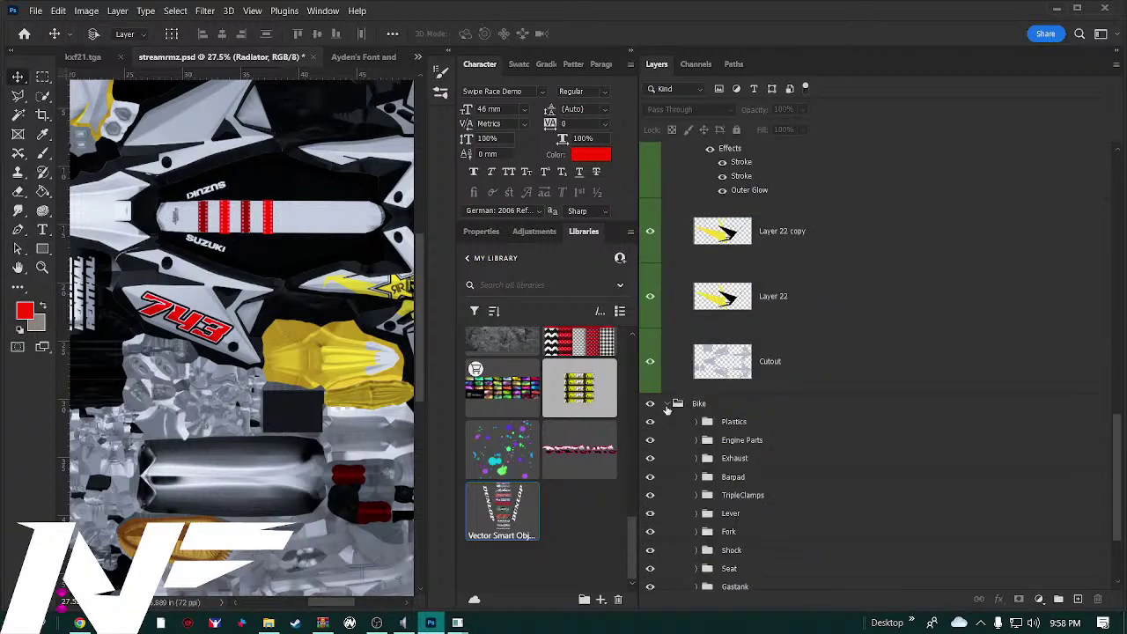
left_click(667, 404)
Try to select the graphics layers from Layer 21 down to Layer 22 inside the masked Cutout group
scroll(667, 411, "up", 3)
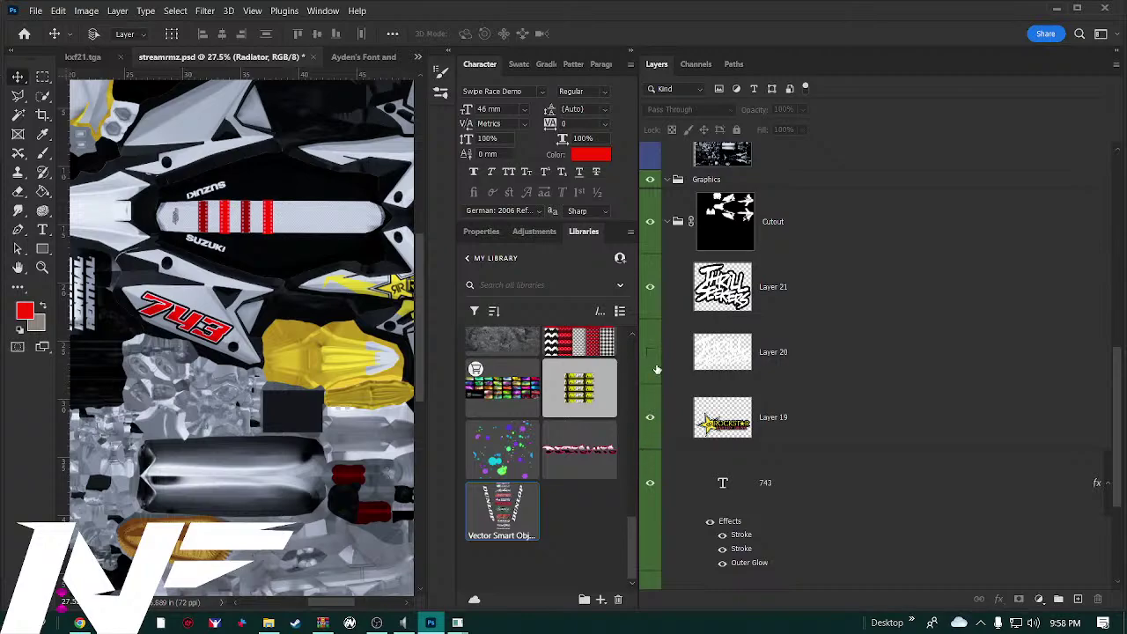
scroll(669, 369, "up", 2)
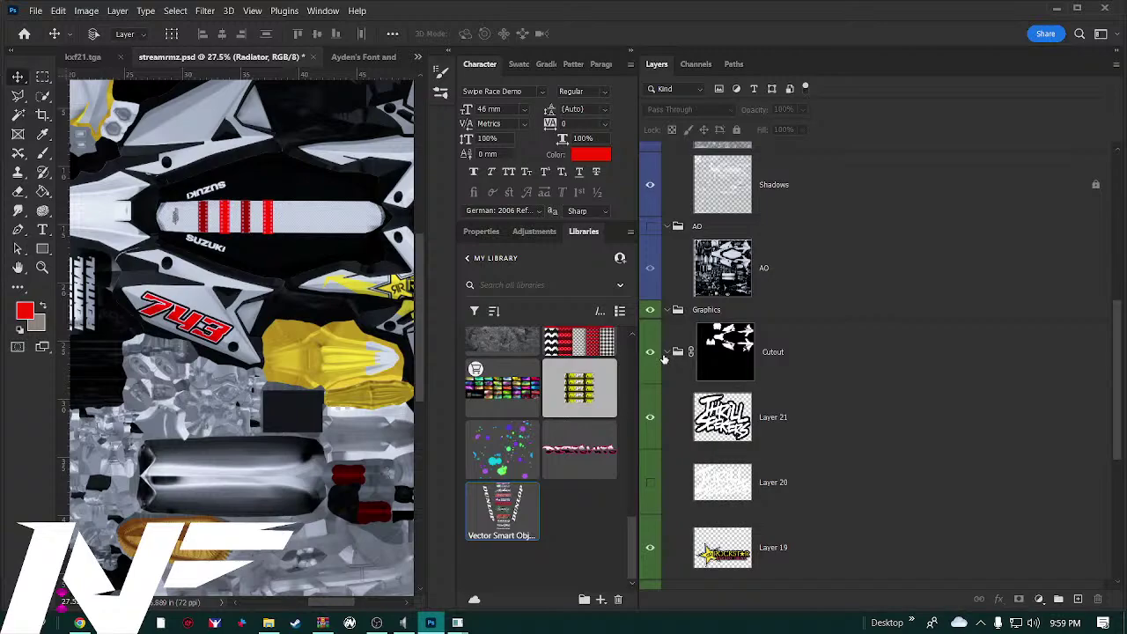
scroll(722, 398, "down", 5)
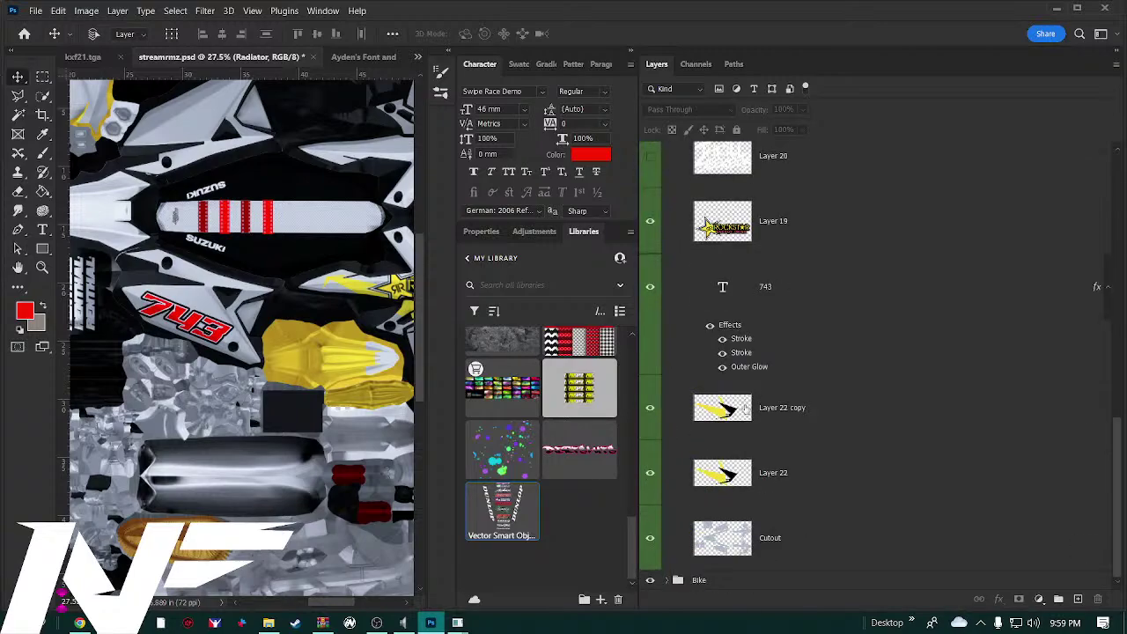
left_click(901, 479)
scroll(901, 479, "up", 5)
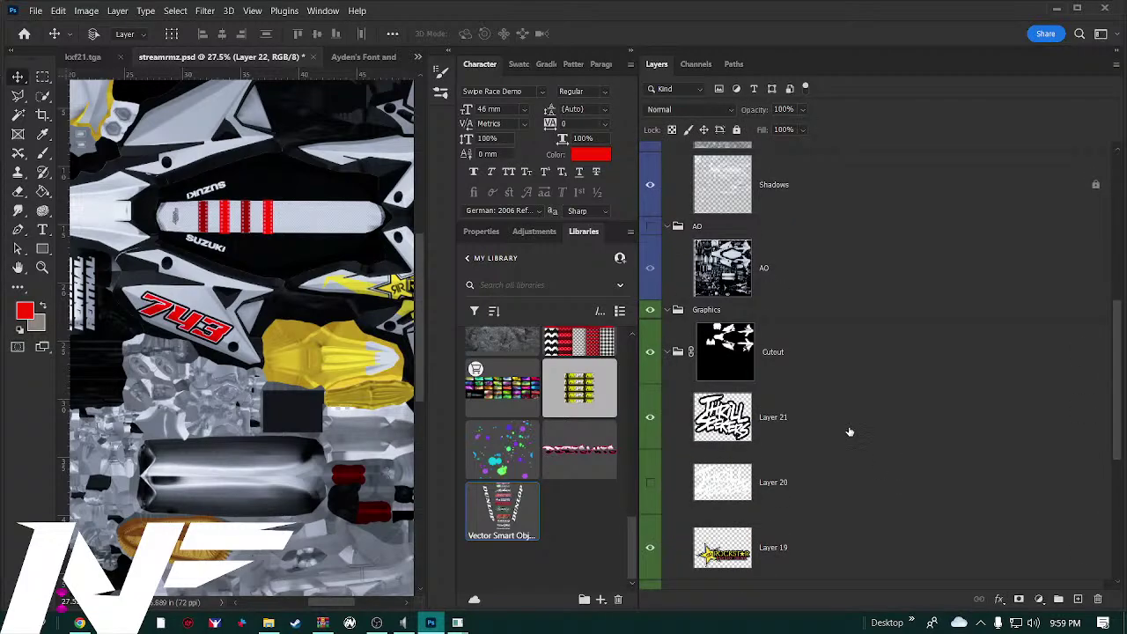
left_click(850, 430)
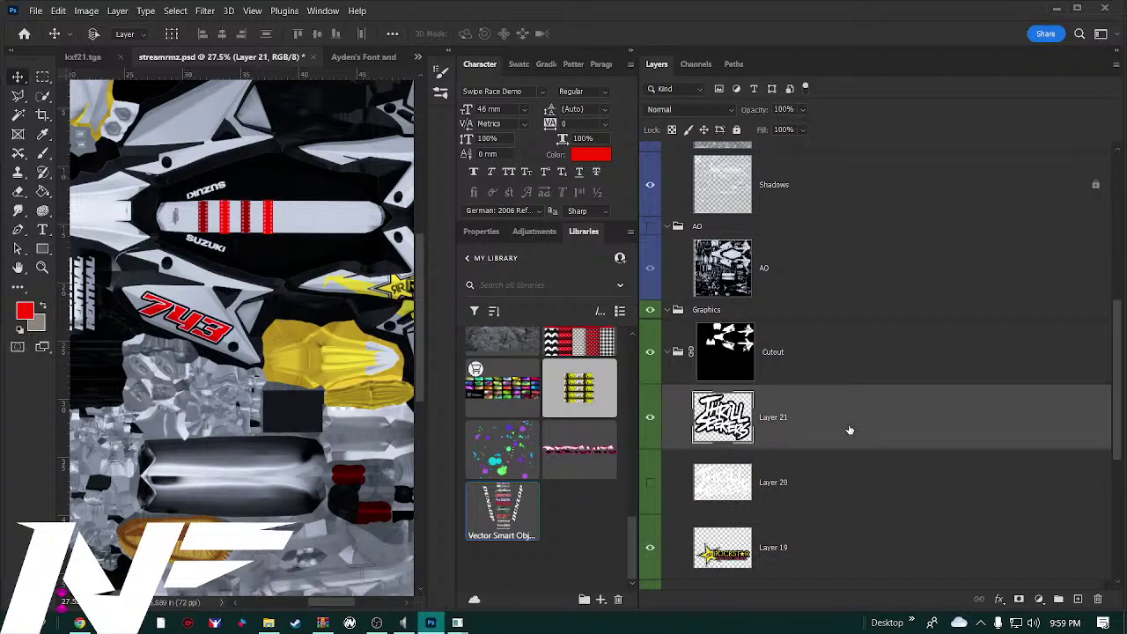
scroll(850, 431, "down", 3)
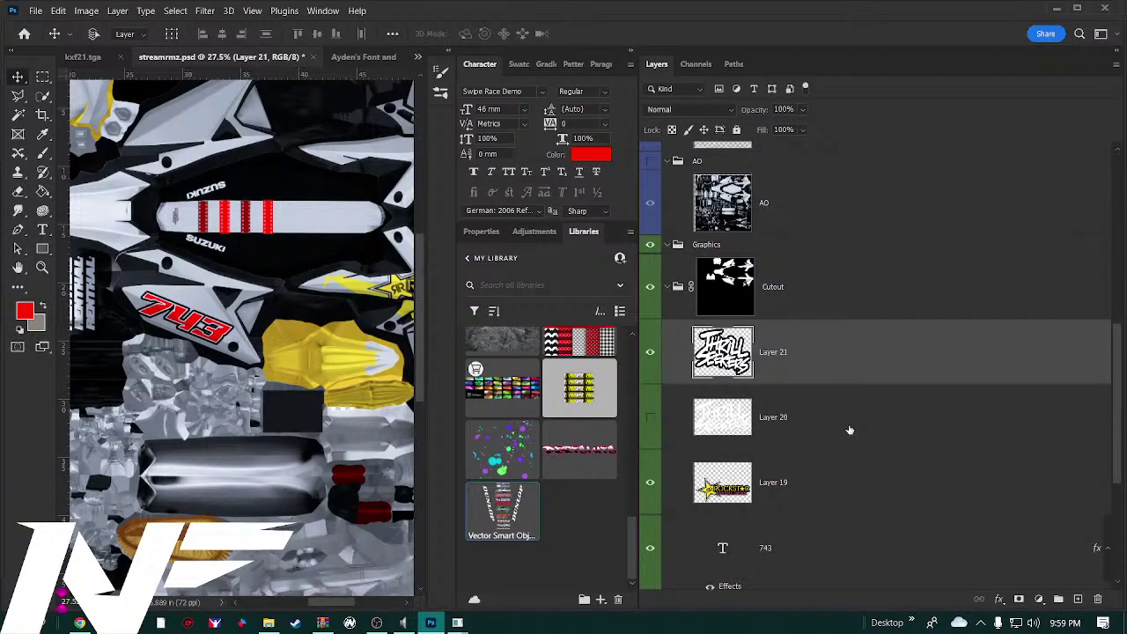
left_click(848, 371, "shift")
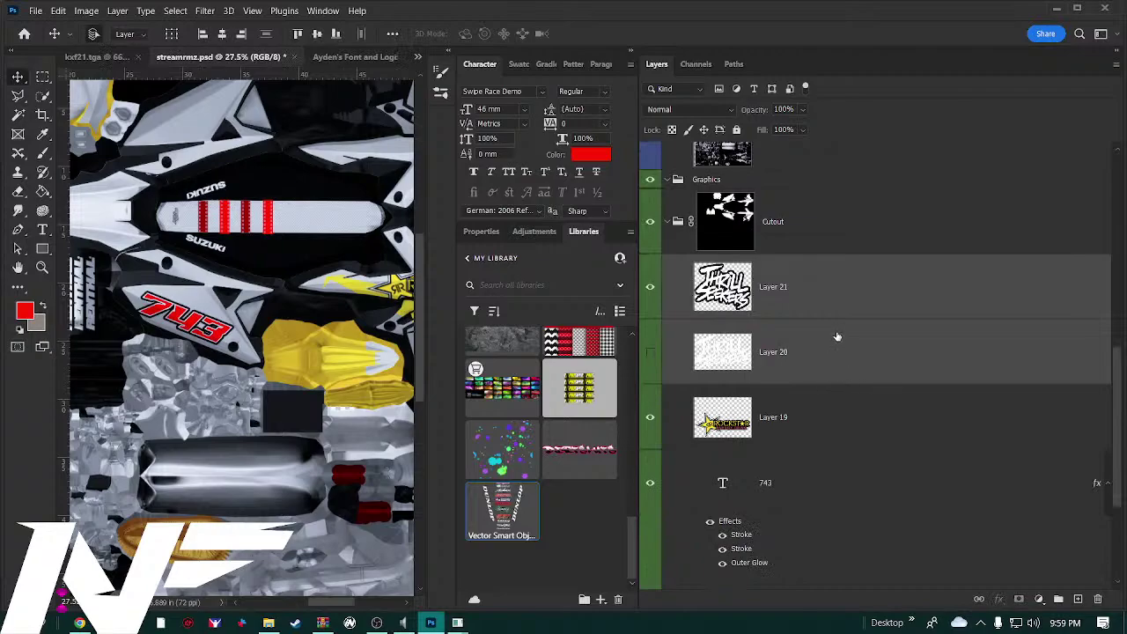
scroll(871, 407, "down", 3)
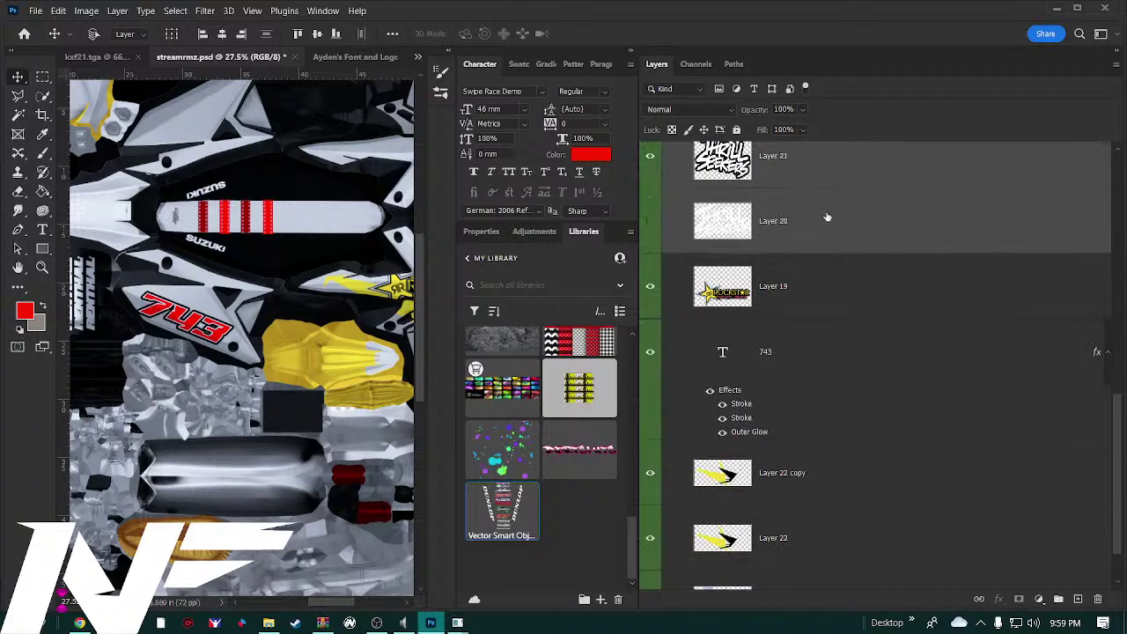
scroll(827, 217, "down", 1)
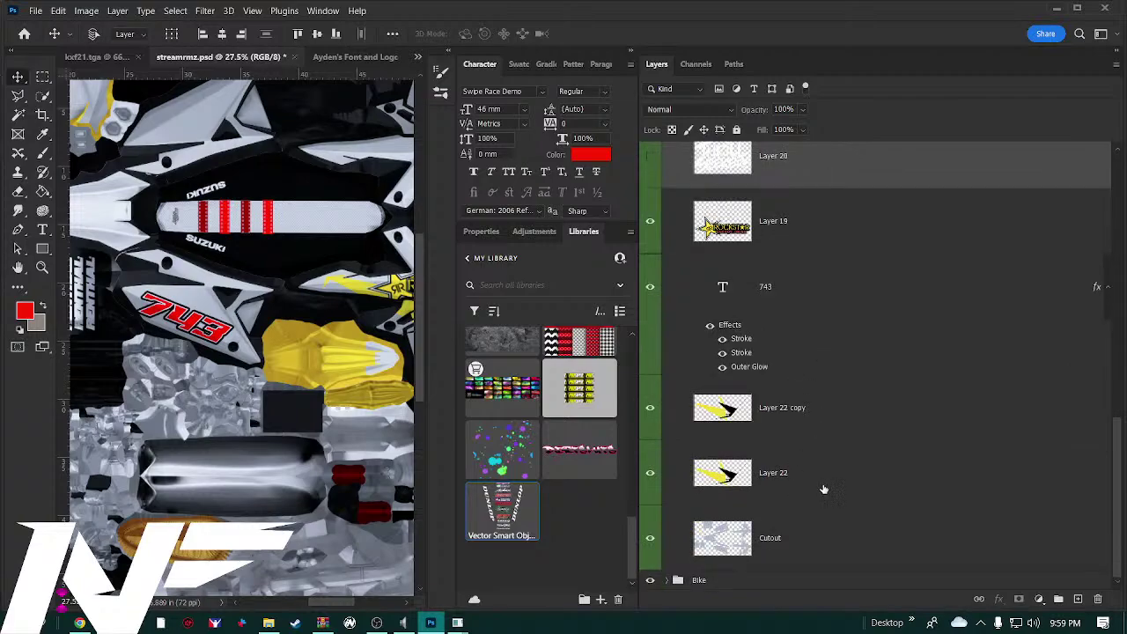
key("a")
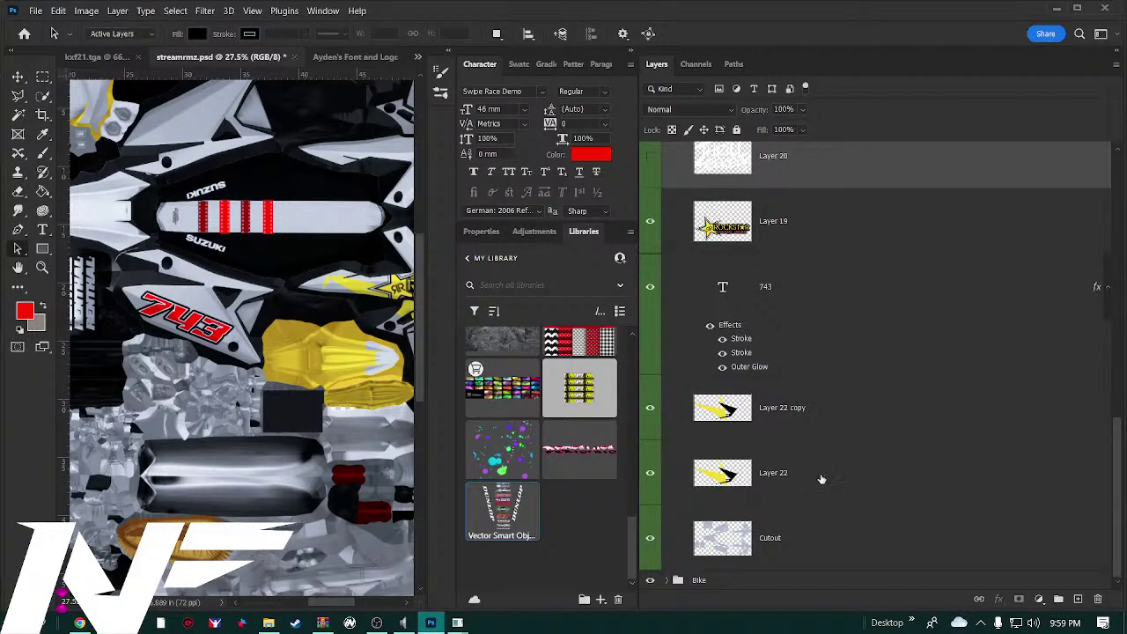
left_click(821, 476, "shift")
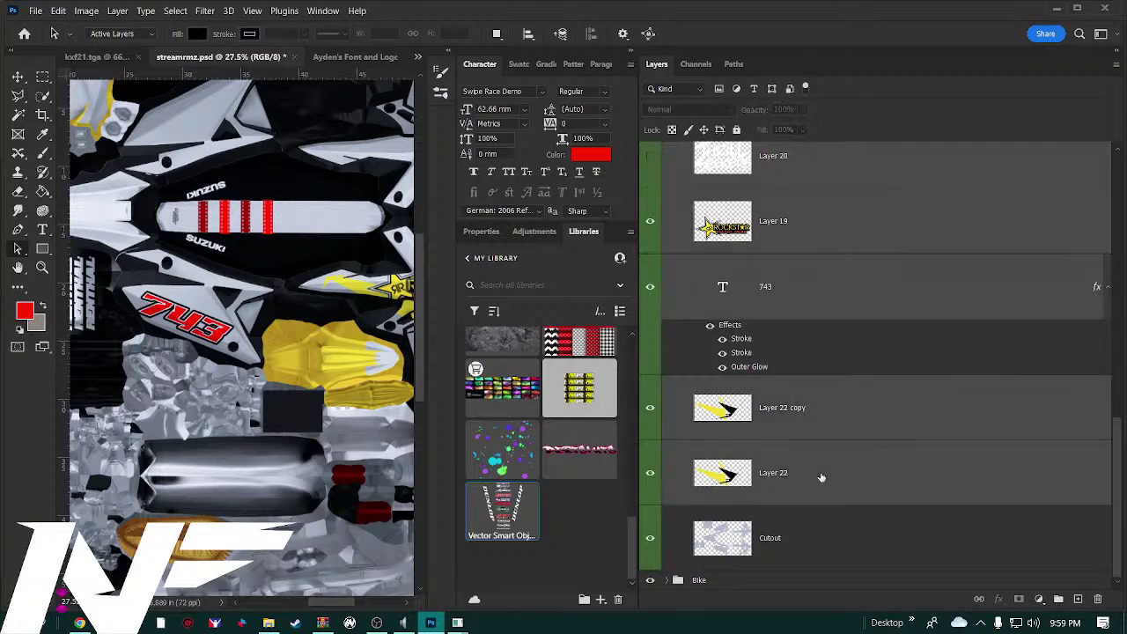
Move the layers from Layer 21 down to Layer 22 out of the masked Cutout group, placing them directly inside the Graphics group
scroll(821, 476, "up", 3)
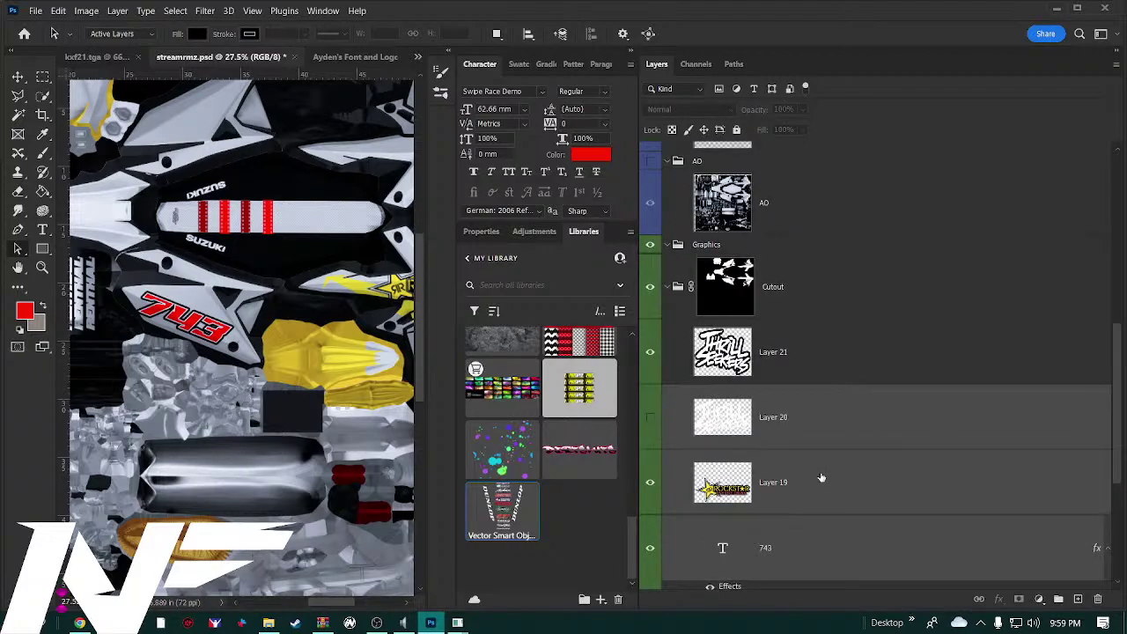
left_click(812, 339, "shift")
left_click(811, 339)
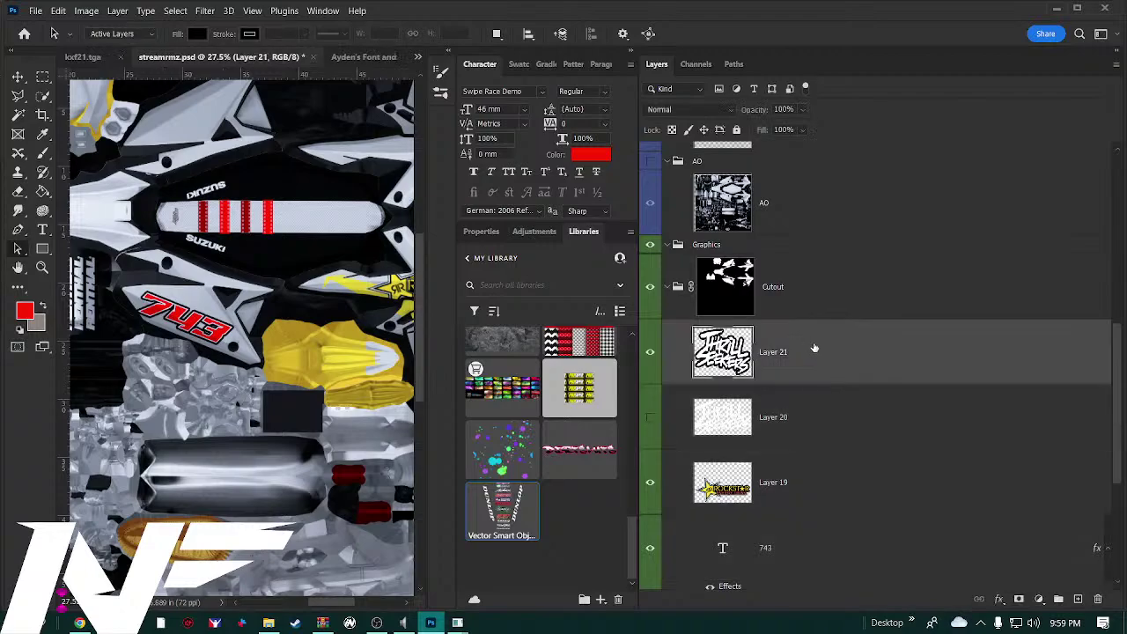
scroll(812, 390, "down", 4)
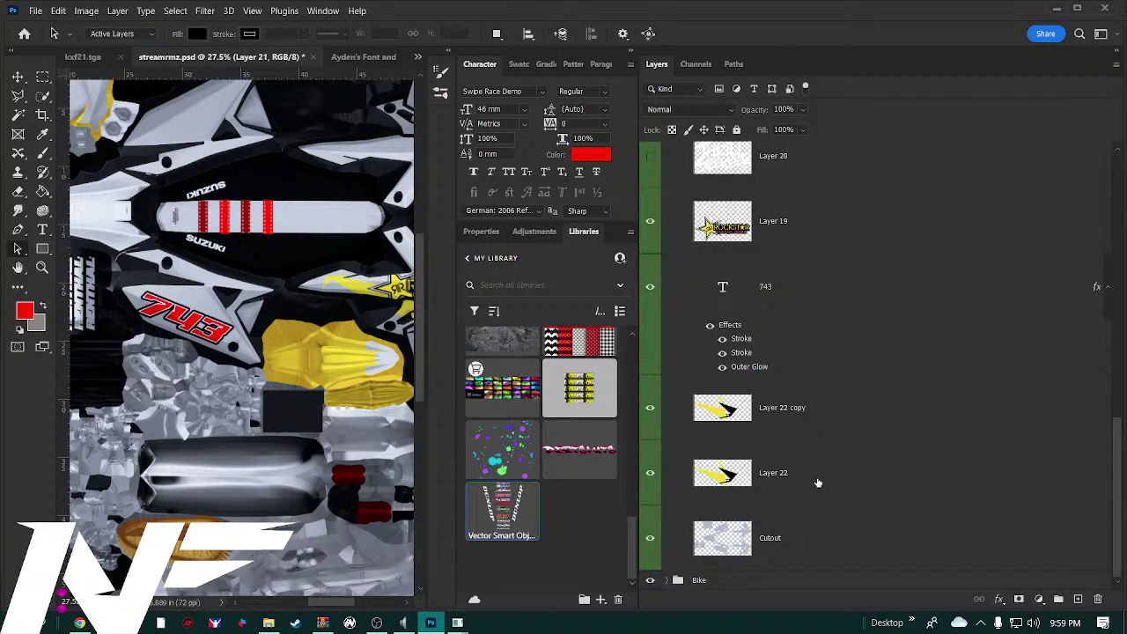
left_click(818, 482, "shift")
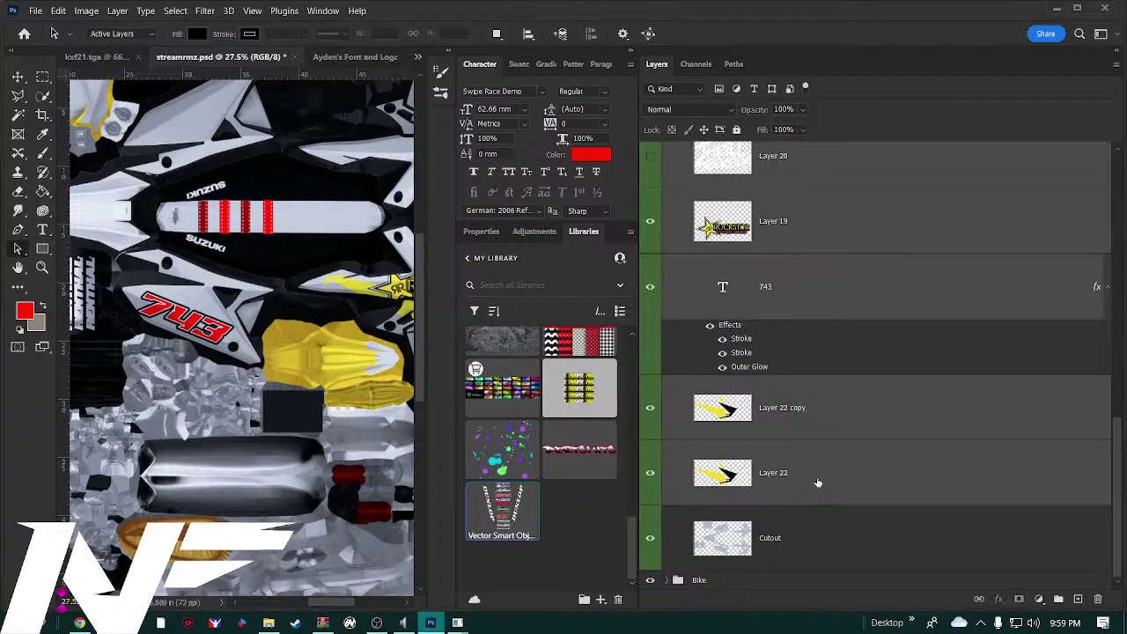
scroll(818, 482, "up", 5)
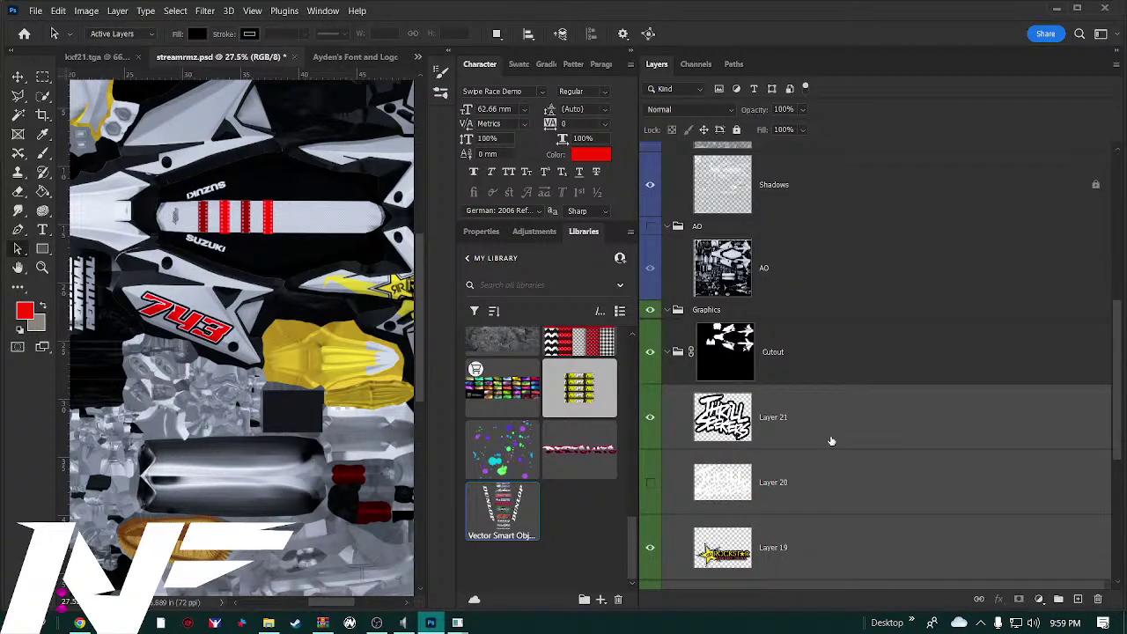
left_click_drag(831, 440, 830, 407)
left_click_drag(828, 374, 818, 313)
Check the layer order in the Graphics group, from Layer 21 down to the Cutout group and Cutout layer
scroll(775, 352, "down", 5)
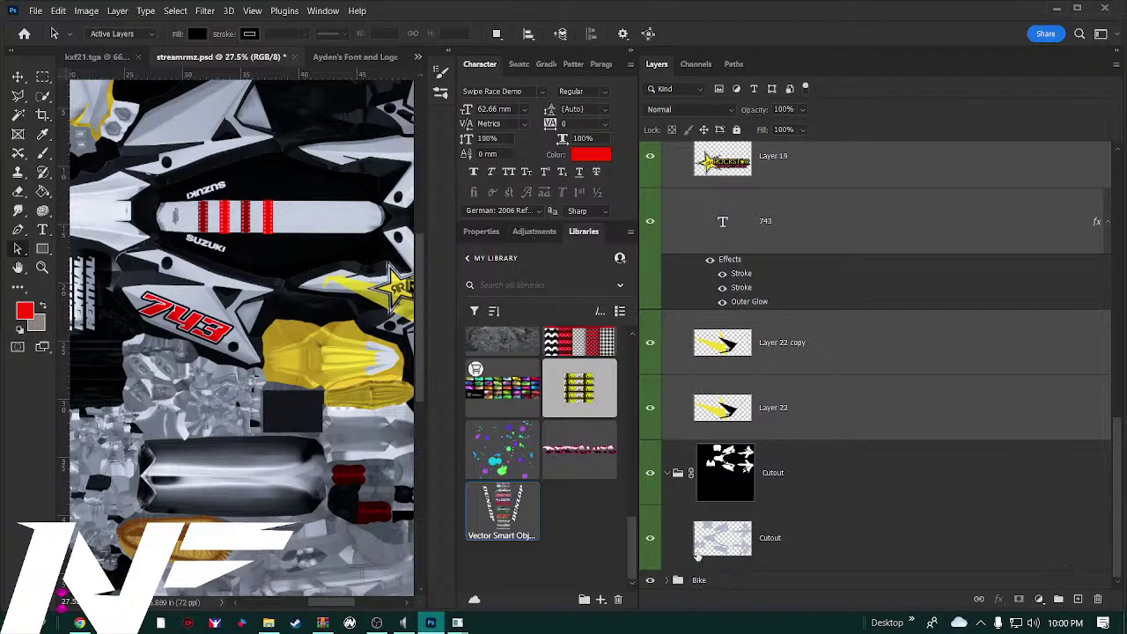
scroll(697, 553, "up", 2)
scroll(694, 546, "up", 1)
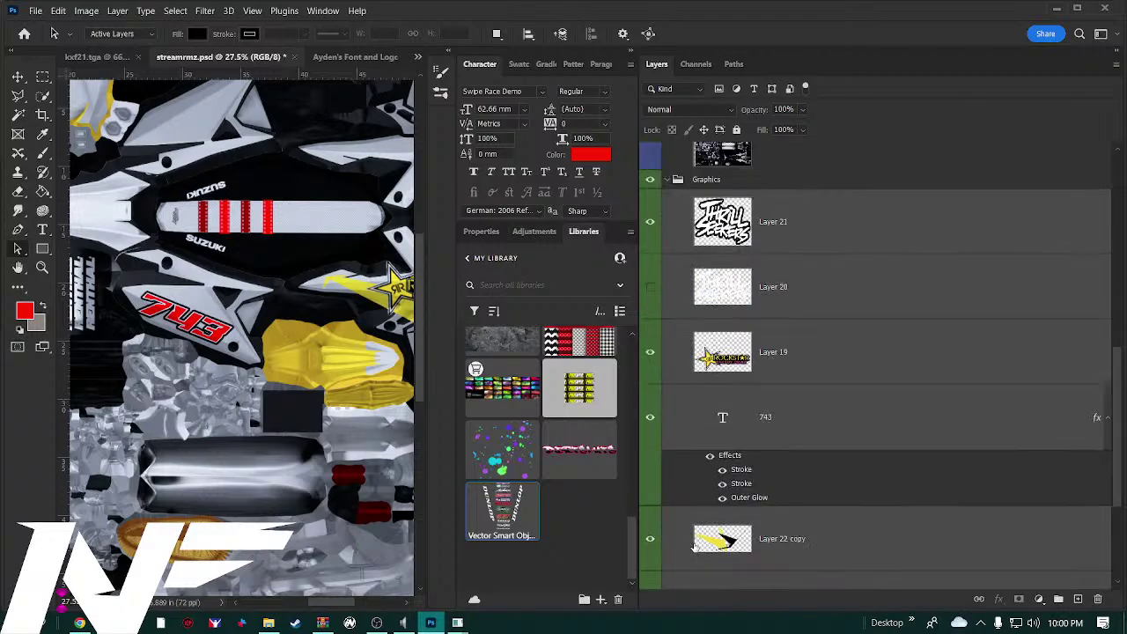
scroll(696, 546, "down", 3)
scroll(693, 546, "up", 1)
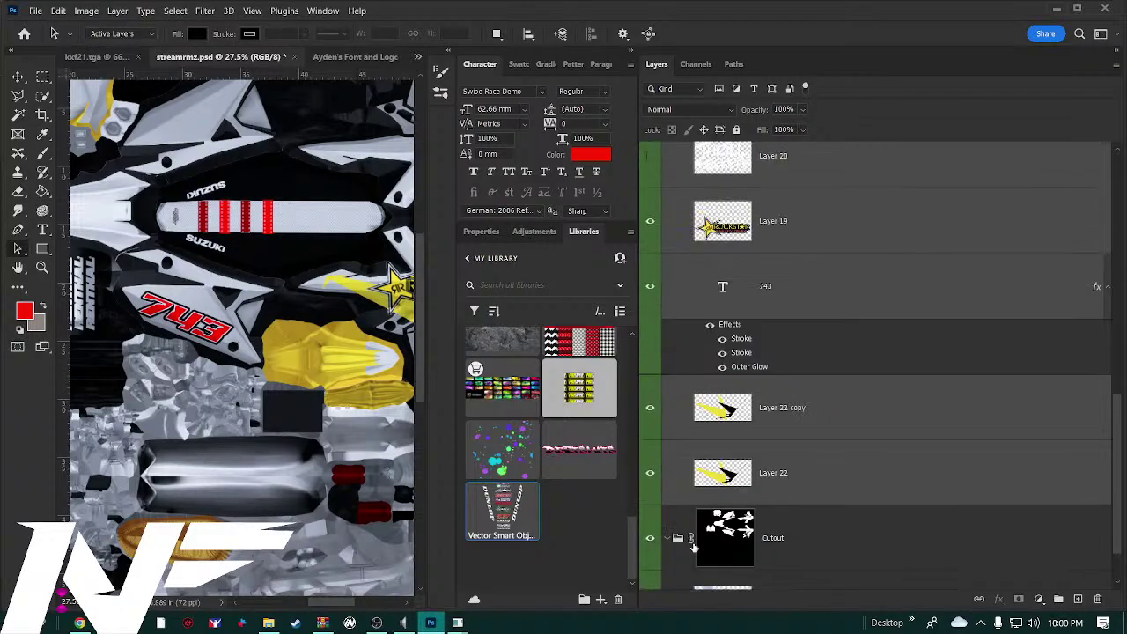
scroll(693, 546, "down", 1)
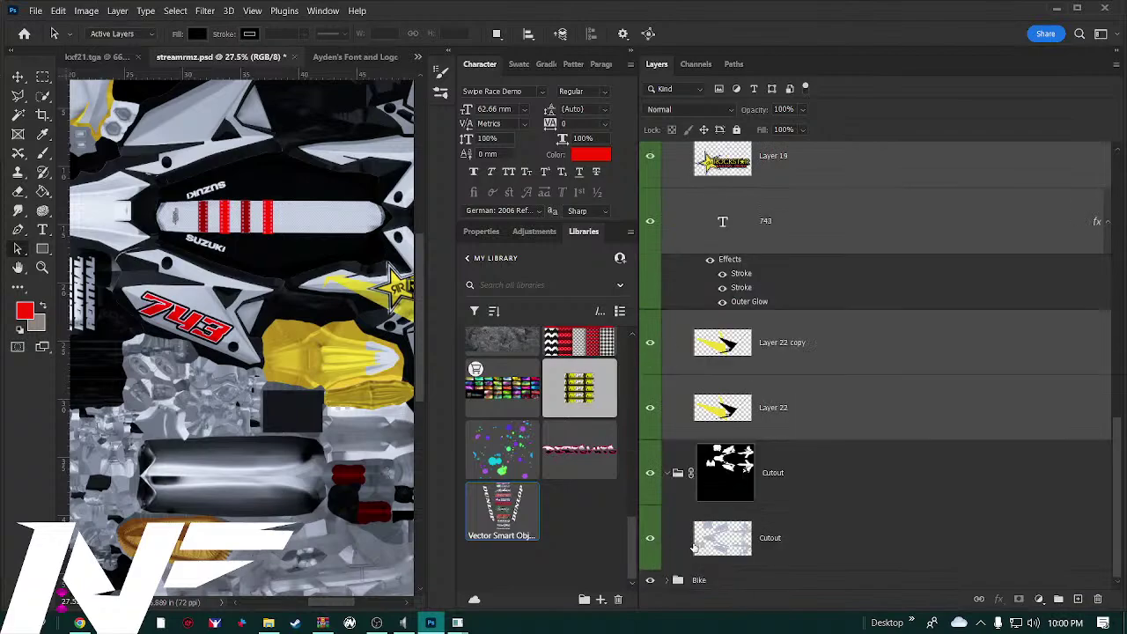
scroll(746, 498, "up", 2)
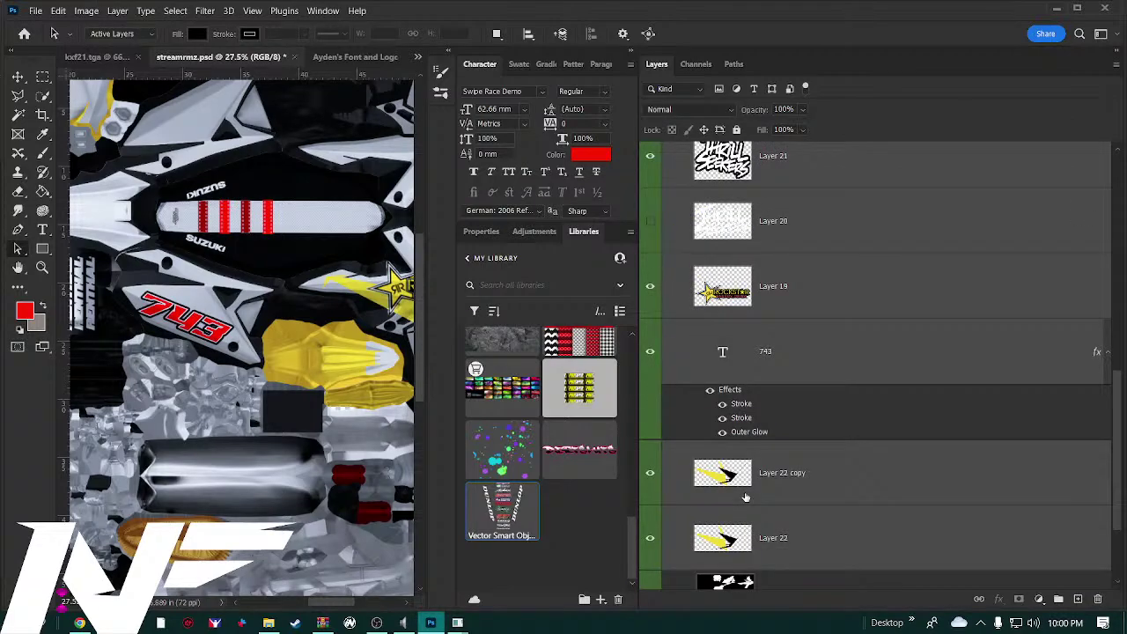
scroll(746, 497, "up", 2)
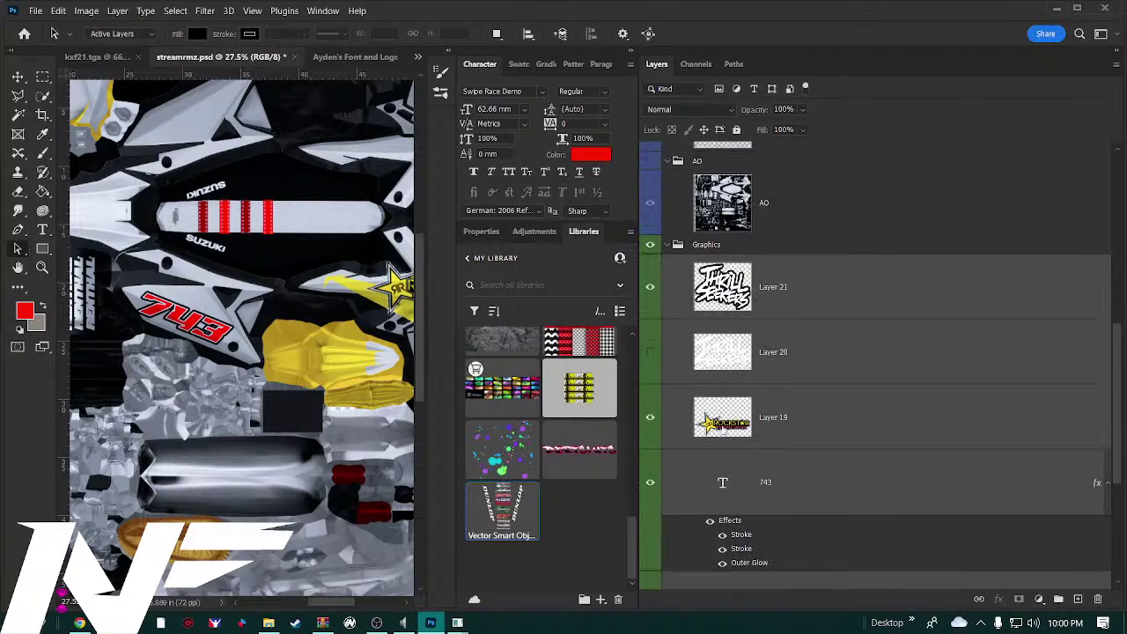
Collapse the Graphics group, and make the AO group visible and collapse it
left_click(674, 246)
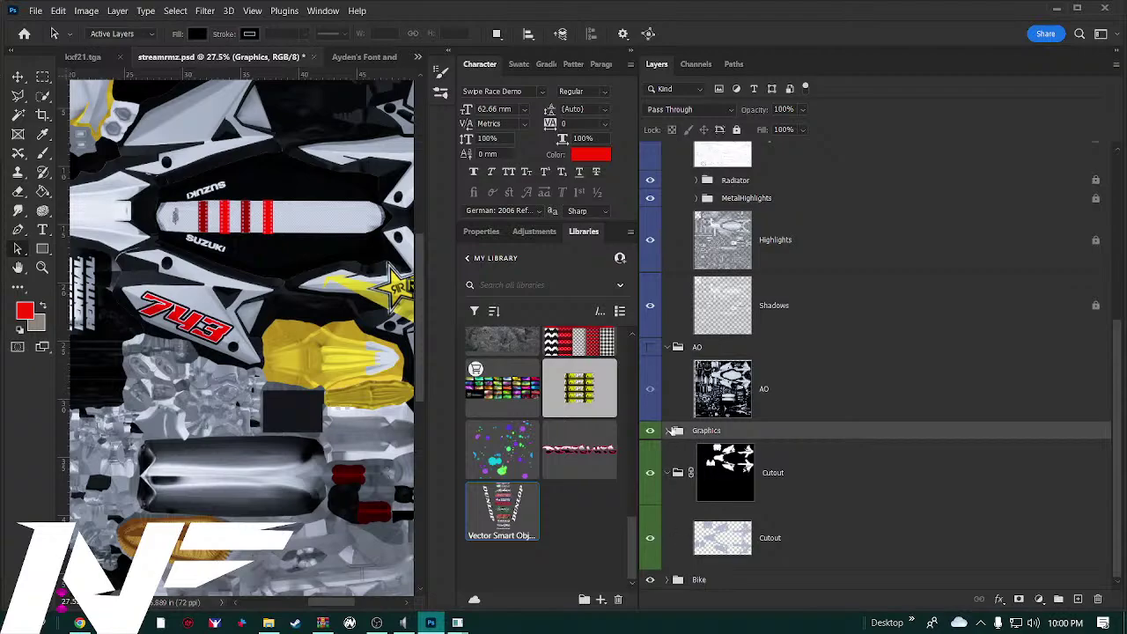
left_click(650, 349)
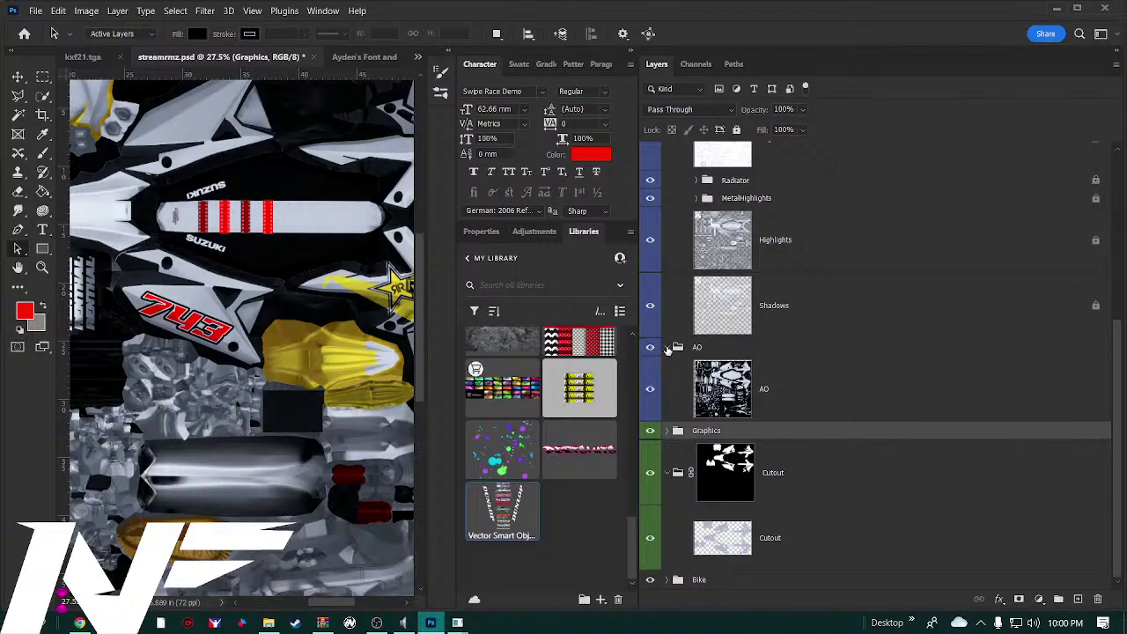
left_click(668, 349)
Collapse the locked Shading group so only the main layer groups are listed
scroll(683, 374, "up", 2)
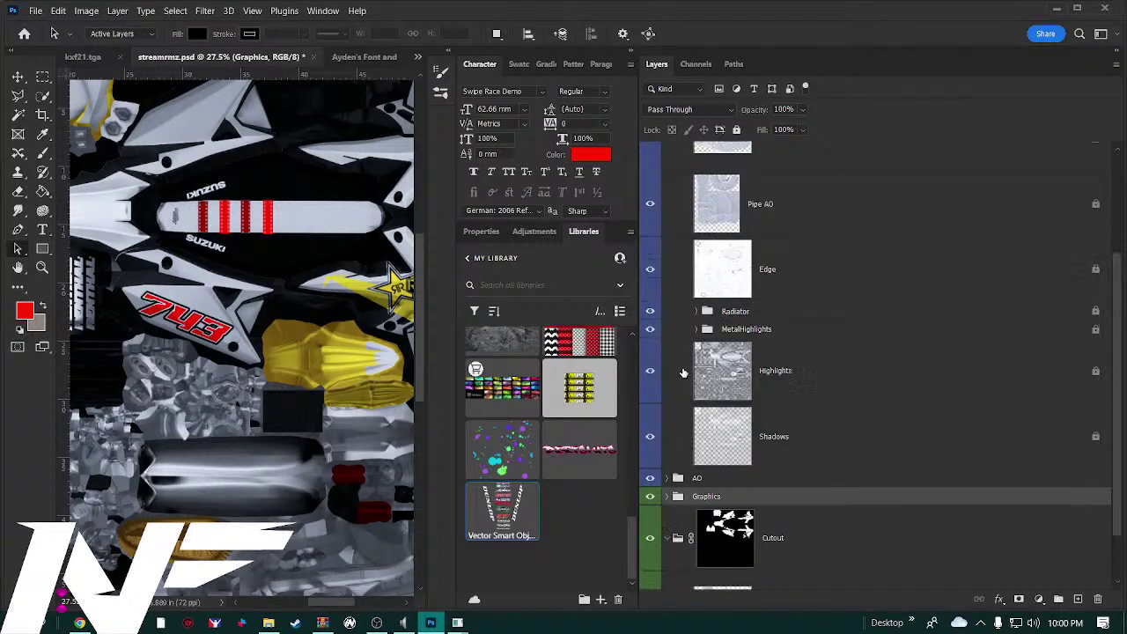
scroll(683, 374, "up", 2)
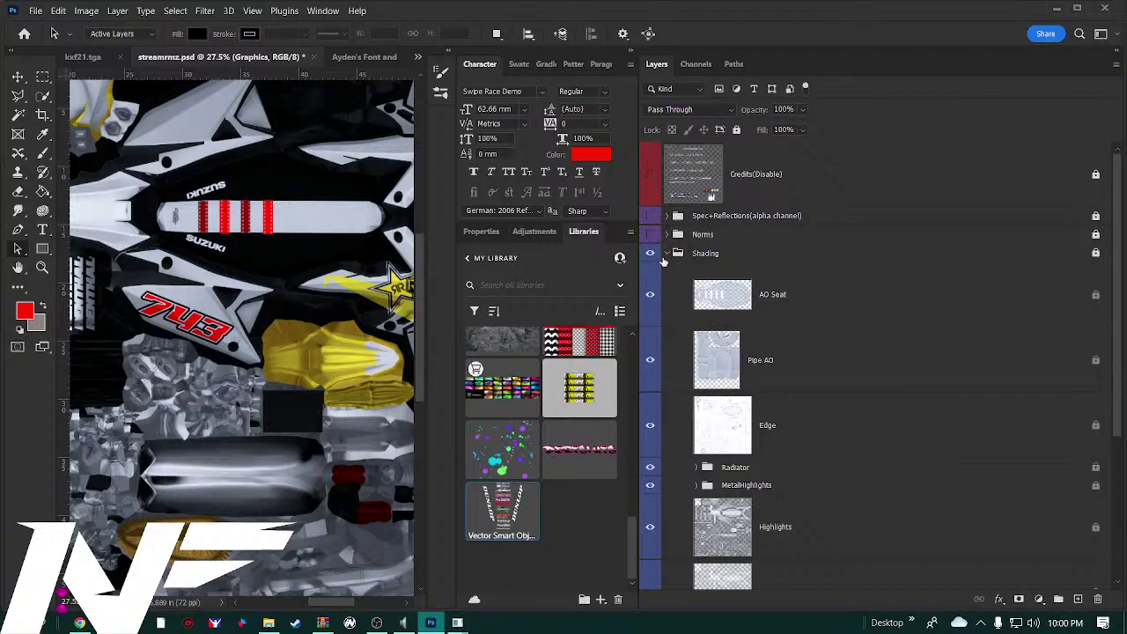
left_click(665, 257)
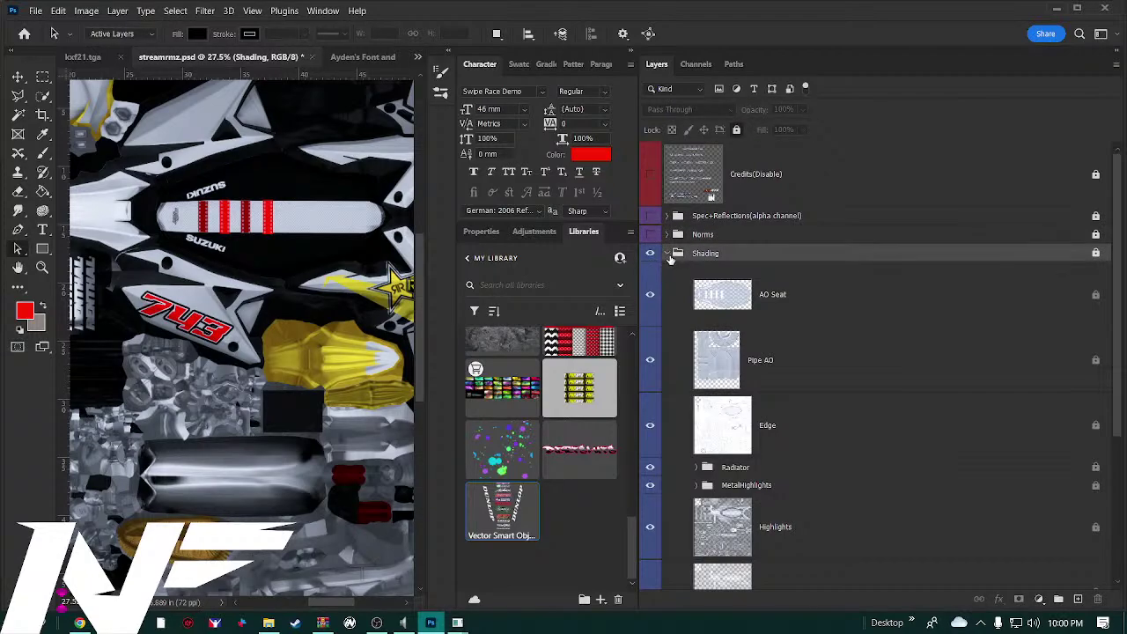
left_click(668, 255)
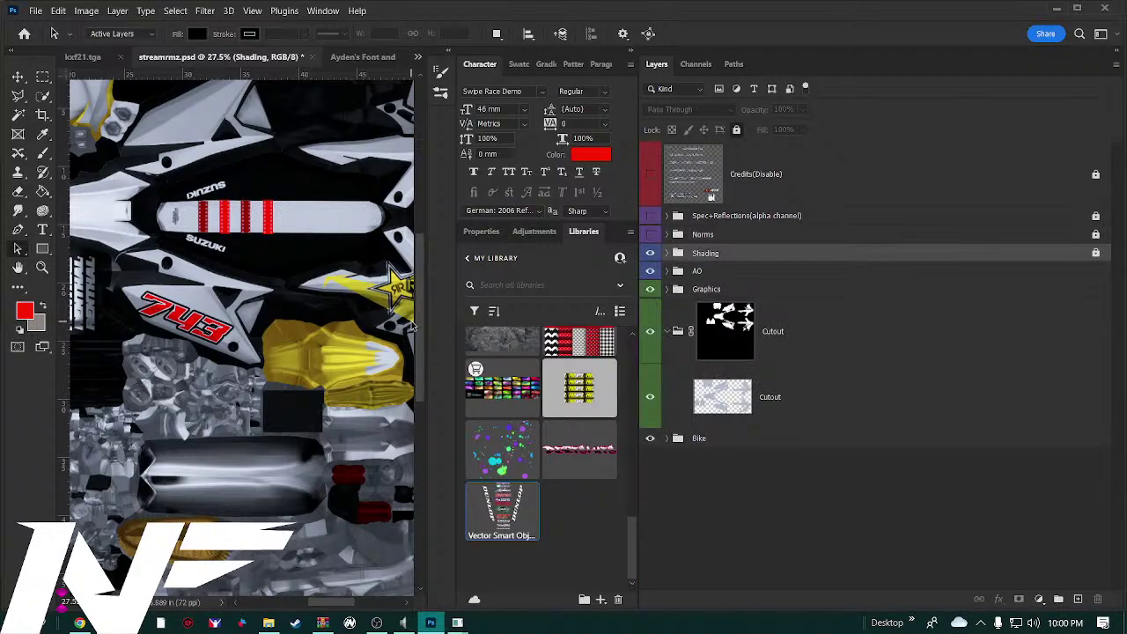
Start saving a copy of the document and name it rmz
left_click(39, 13)
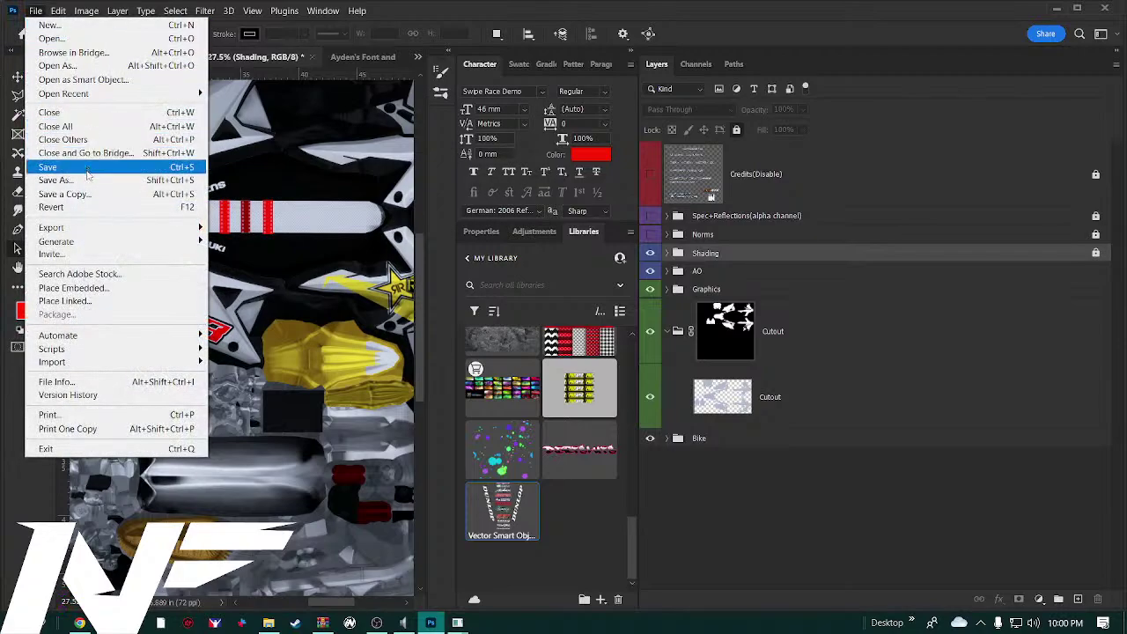
left_click(84, 194)
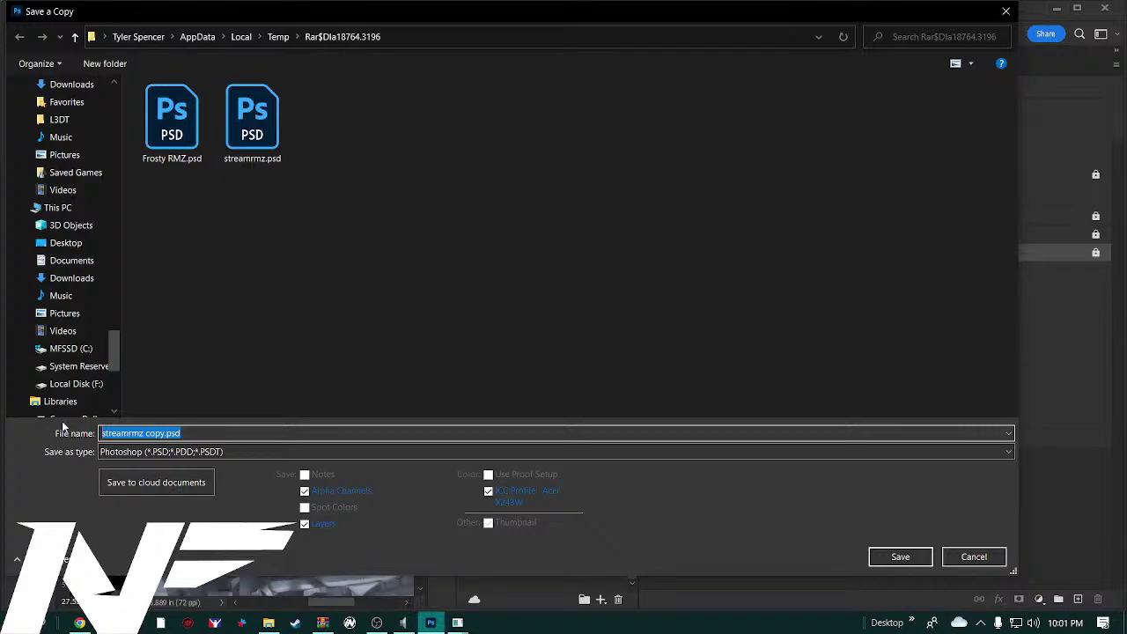
type("r")
key("BackSpace")
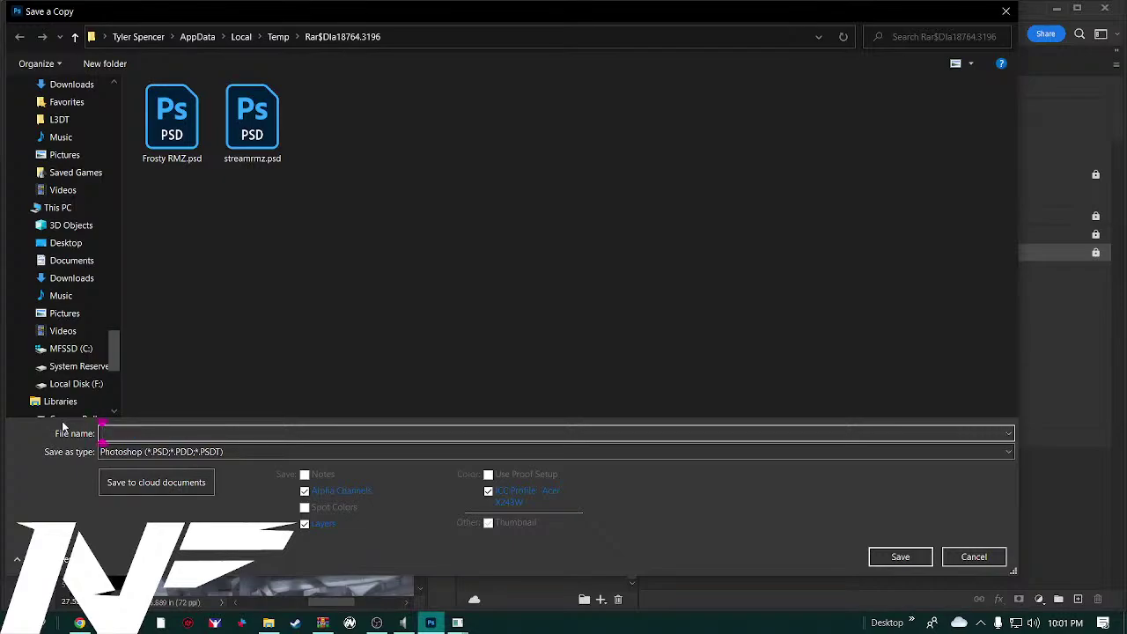
type("rmz")
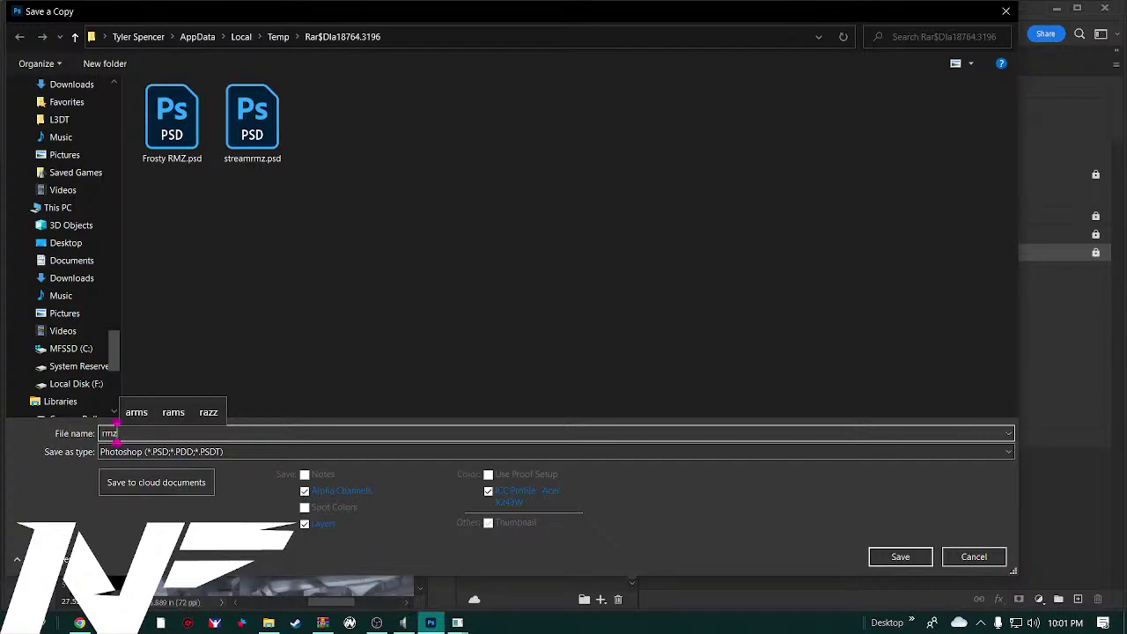
mouse_move(457, 623)
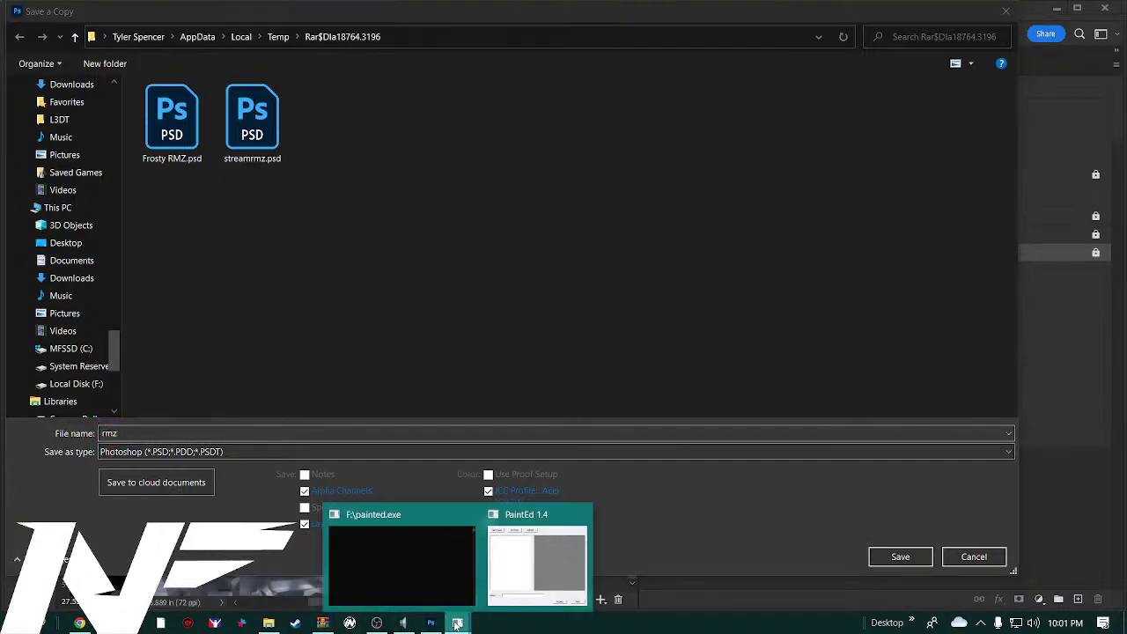
mouse_move(498, 586)
left_click(1067, 456)
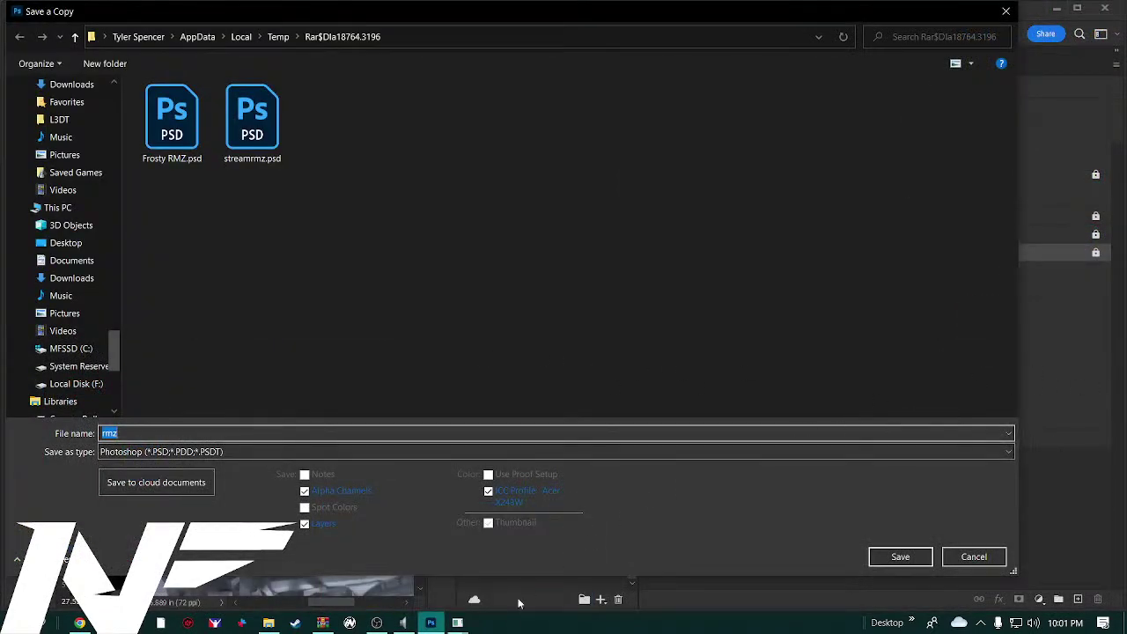
Switch to the Frosty RMZ PSD.rar archive, cancel its update prompt, and open READ ME.txt to read the texture saving instructions
left_click(322, 623)
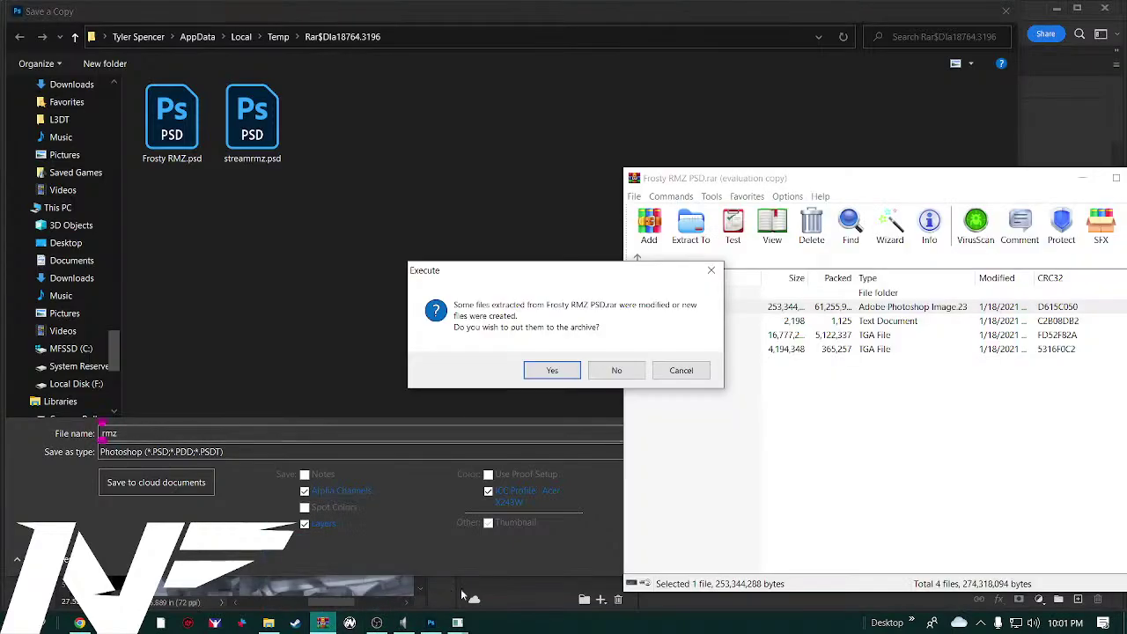
left_click(705, 282)
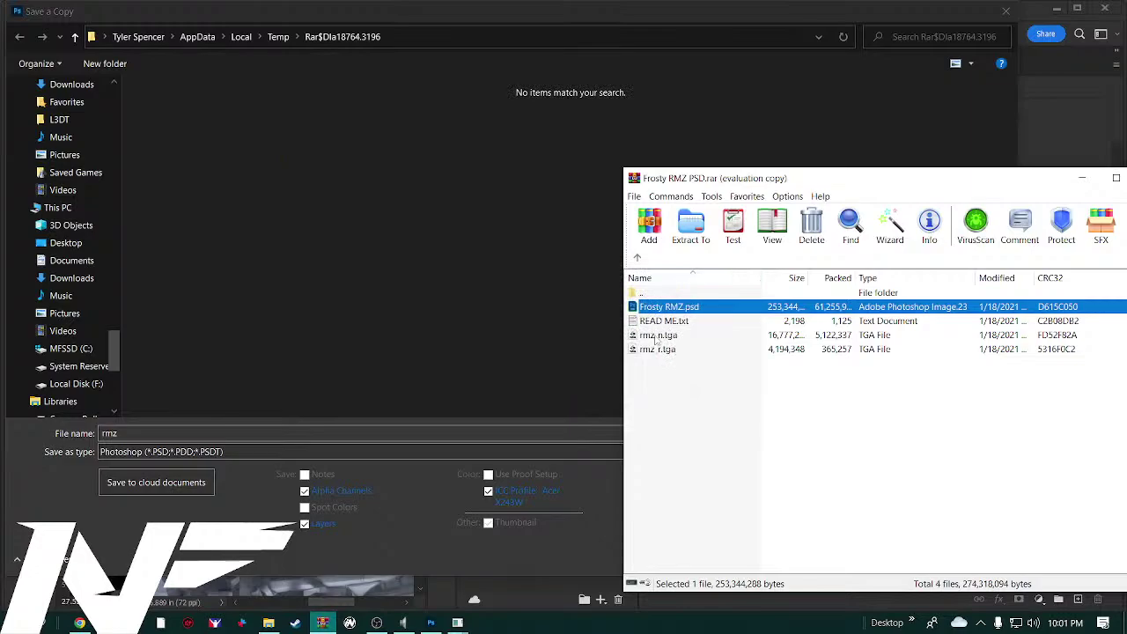
double_click(676, 325)
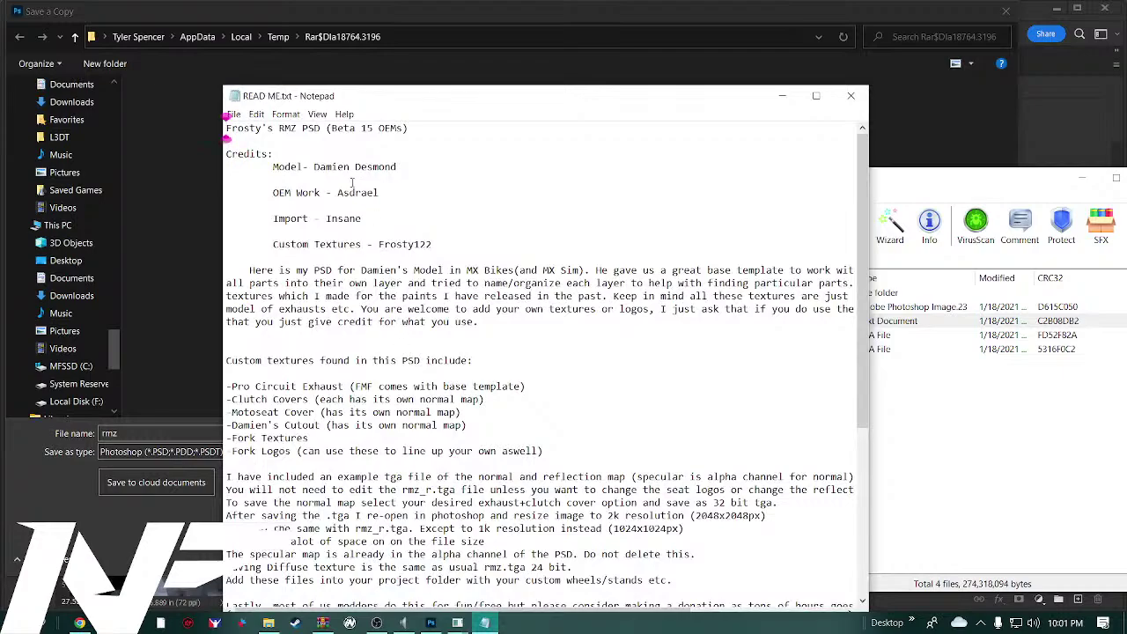
scroll(351, 192, "down", 2)
scroll(351, 192, "down", 4)
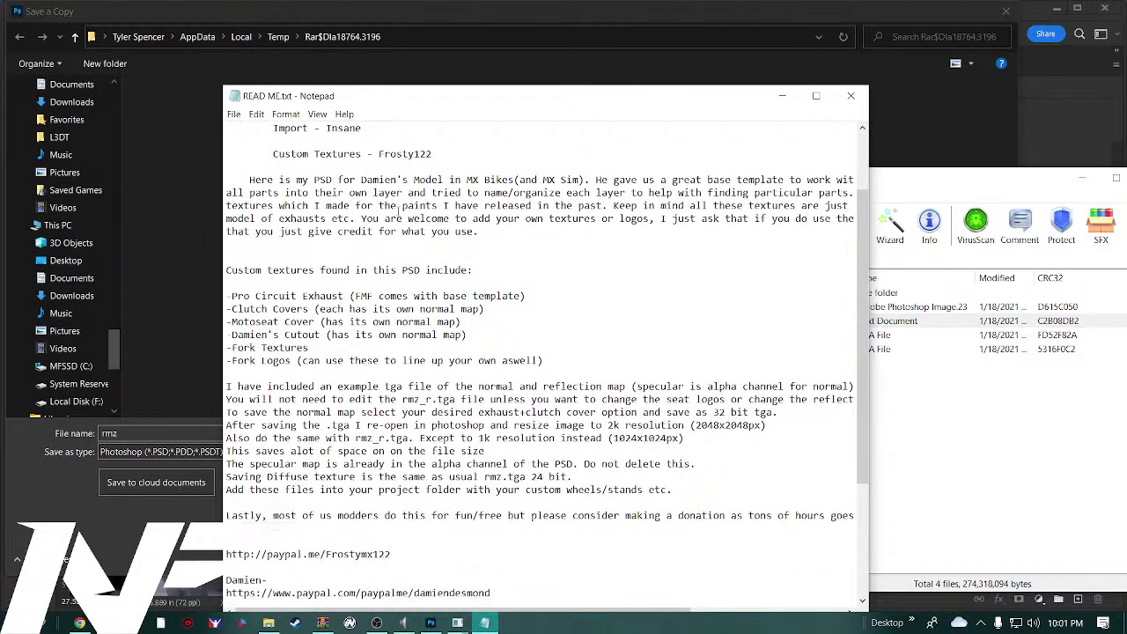
scroll(398, 211, "down", 4)
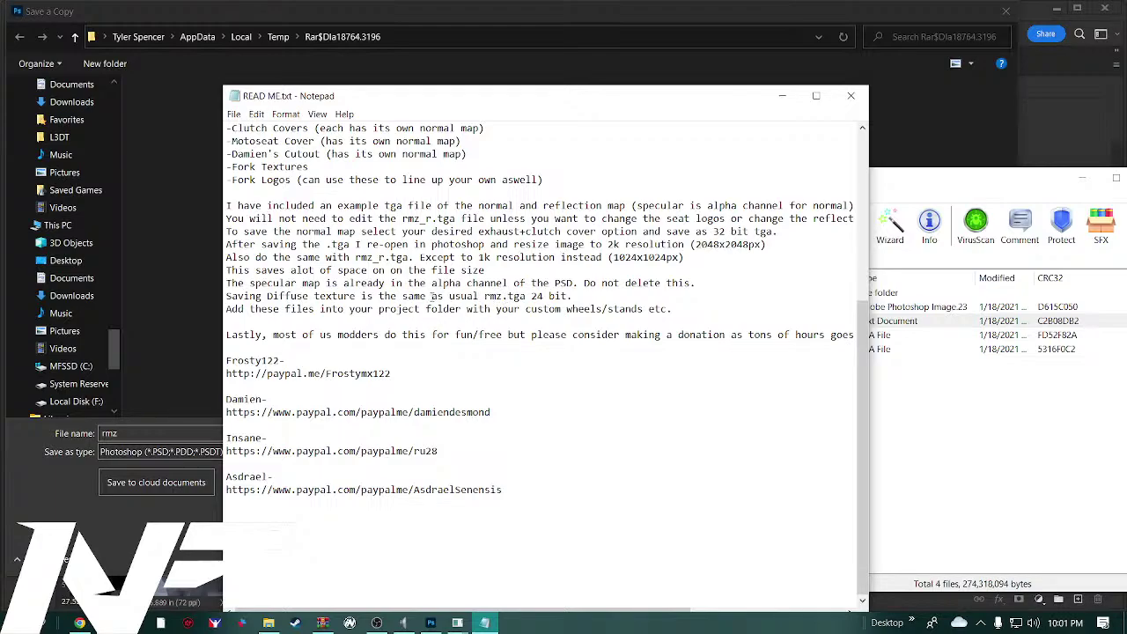
Copy the file name rmz.tga from the diffuse texture line of the readme
left_click_drag(485, 296, 525, 298)
right_click(508, 298)
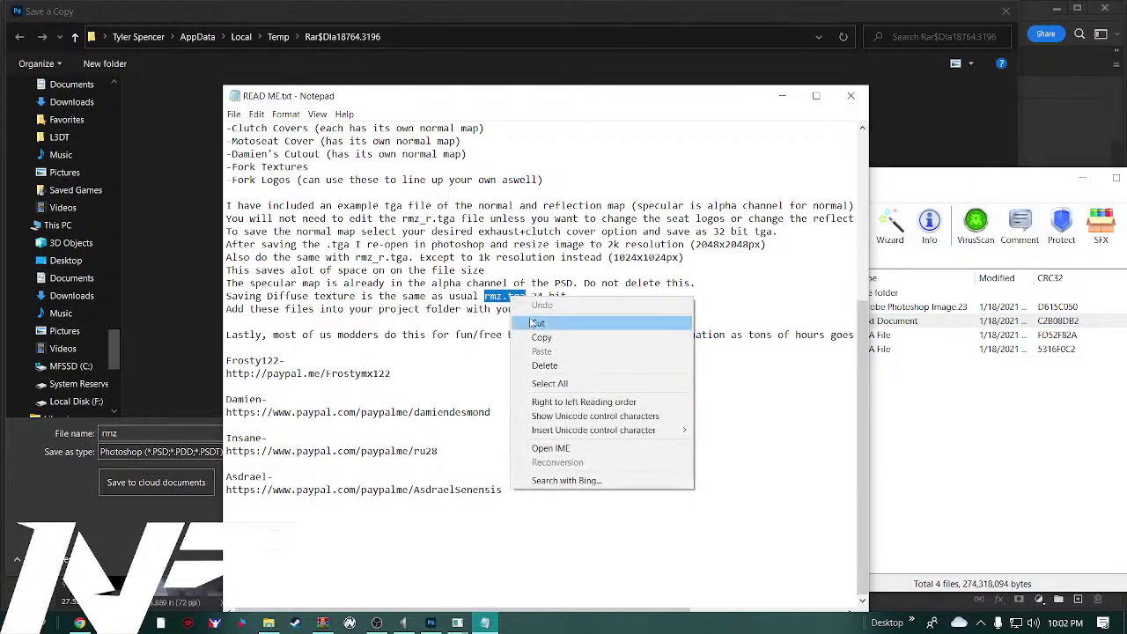
left_click(531, 334)
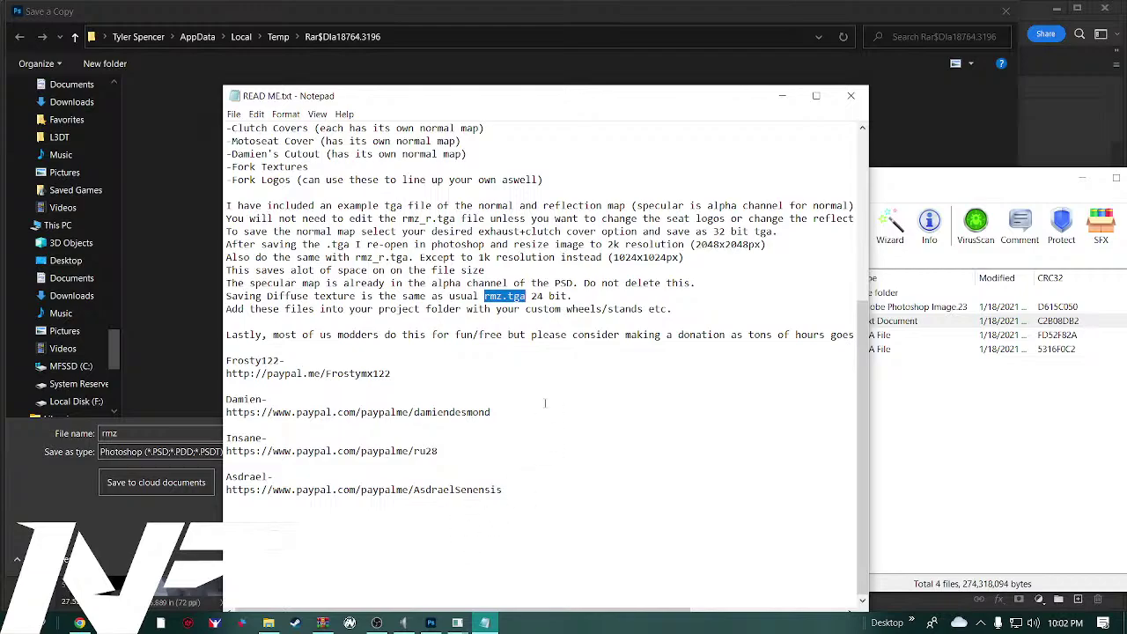
Bring up the PaintEd window, and return to the Save a Copy dialog in Photoshop
mouse_move(457, 623)
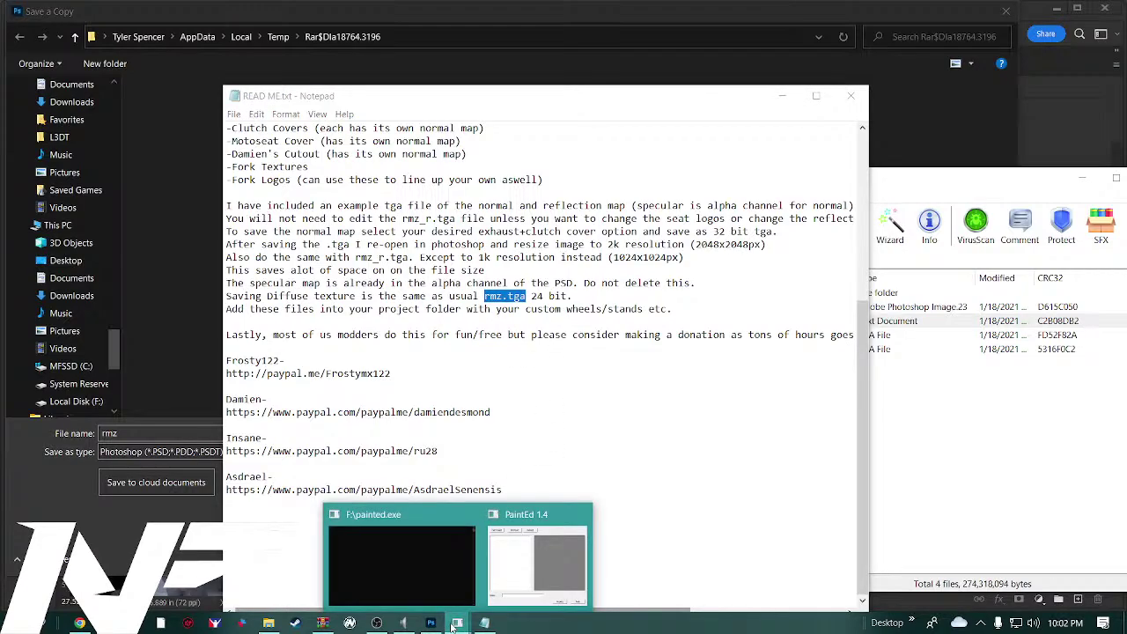
left_click(496, 561)
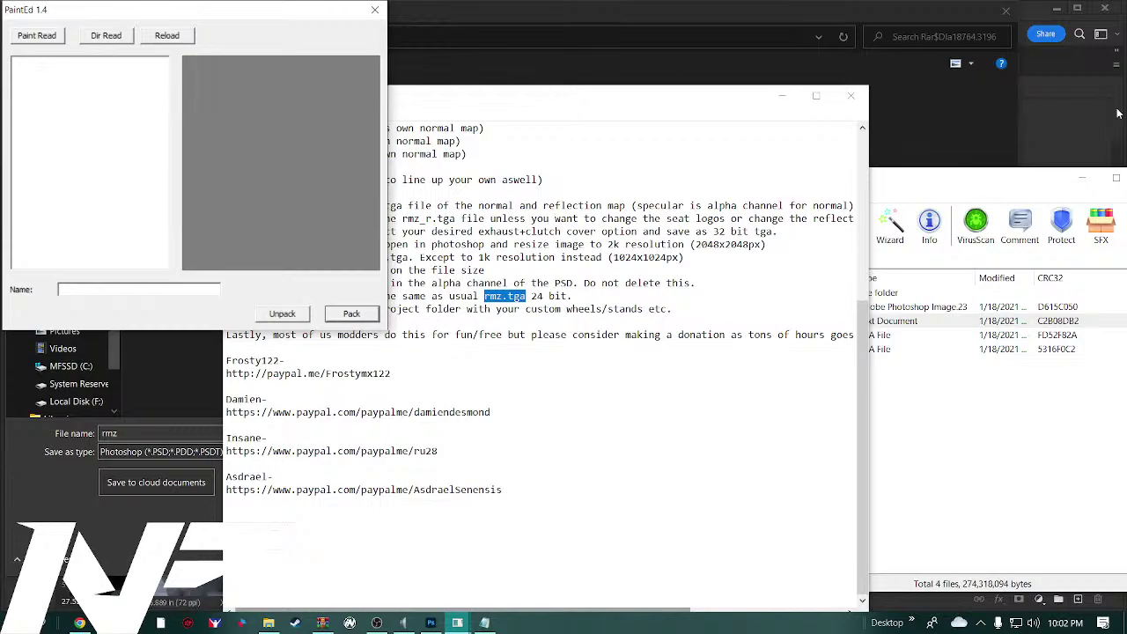
left_click(431, 622)
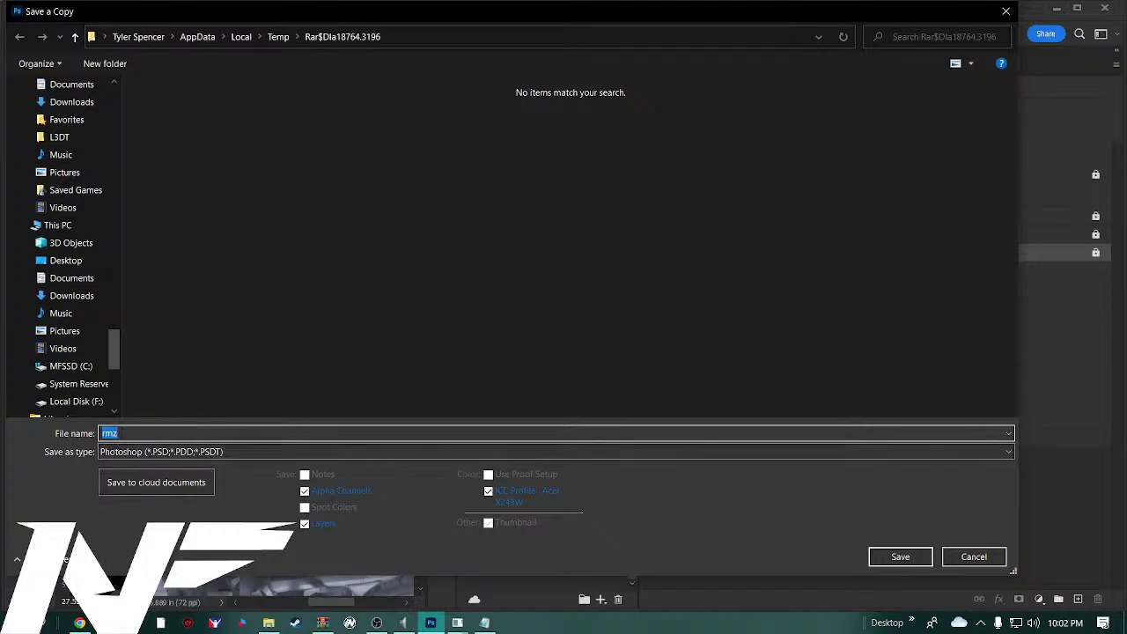
Complete the copy's file name as rmz.tga and set its file format to Targa
left_click(121, 429)
type(".tga")
left_click(298, 451)
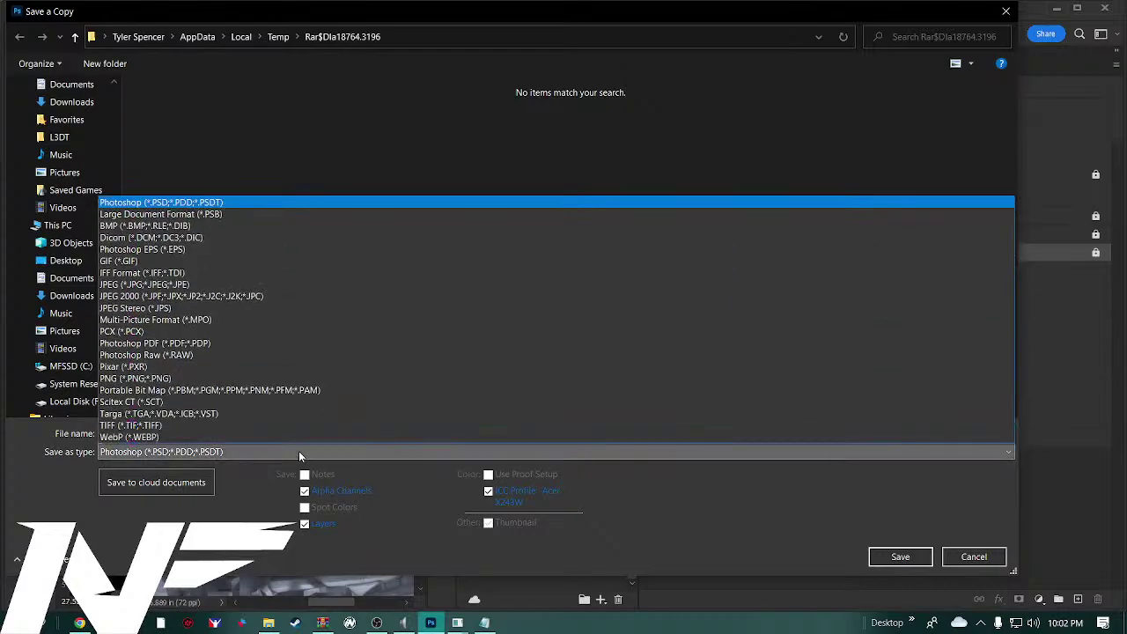
left_click(210, 418)
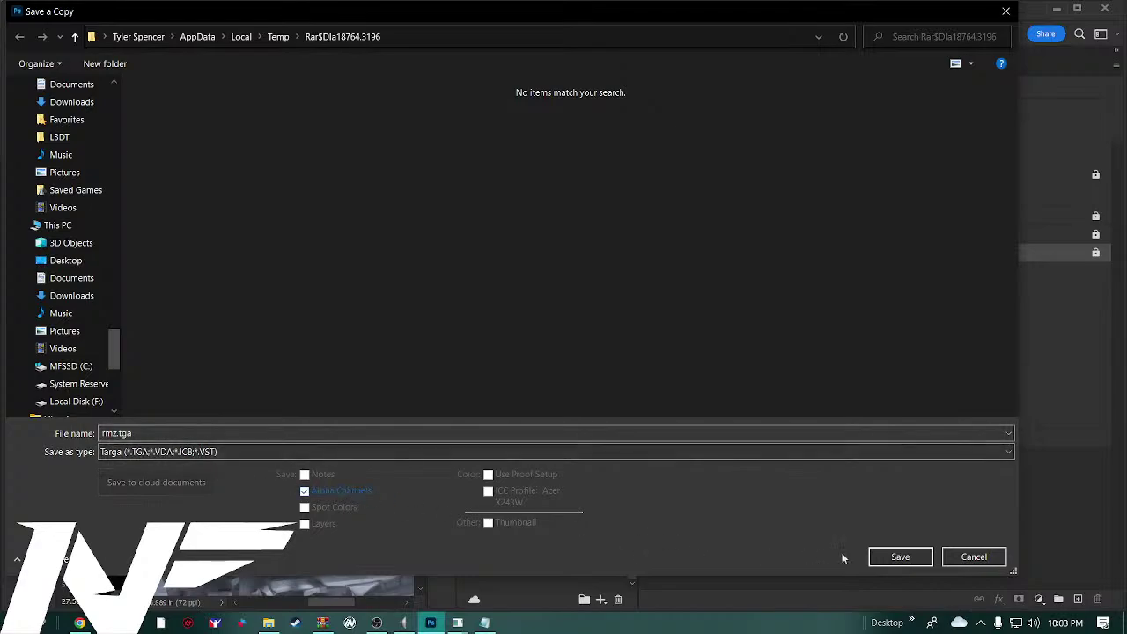
Save the rmz.tga copy in the current folder with a Targa resolution of 24 bits/pixel
left_click(887, 556)
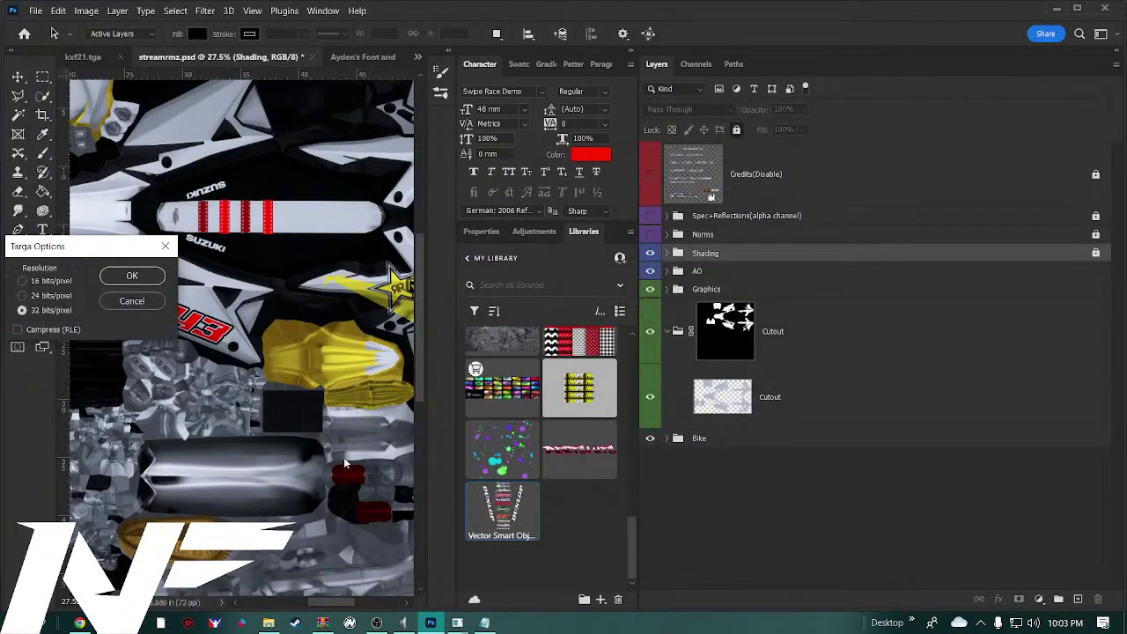
left_click(22, 296)
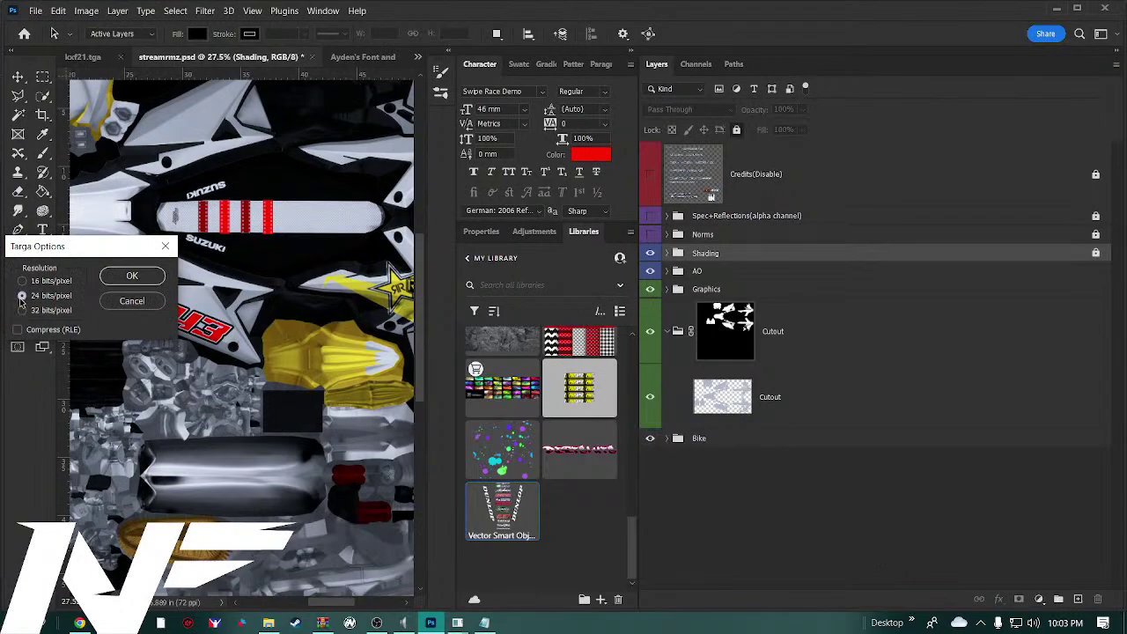
left_click(130, 276)
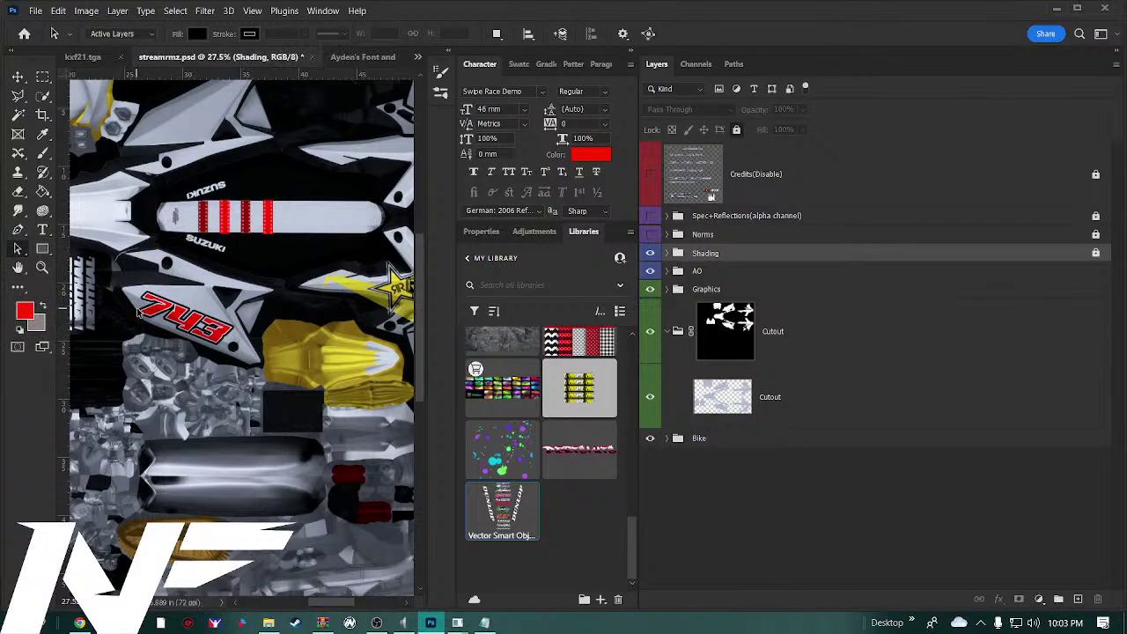
Start another Save a Copy of the streamrmz document
left_click(35, 11)
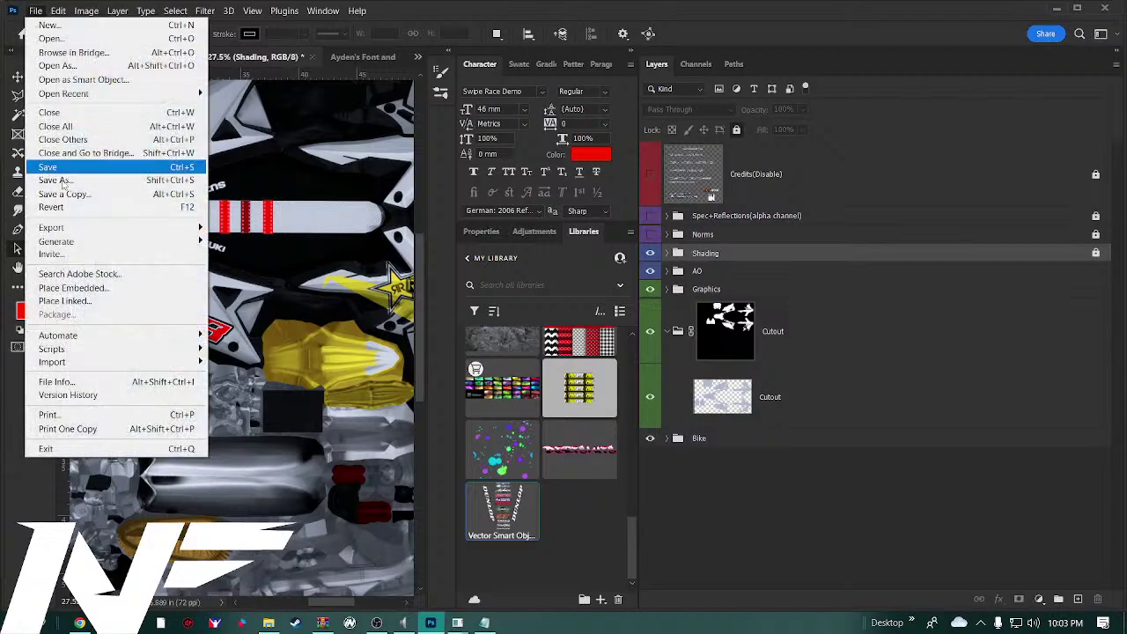
left_click(65, 194)
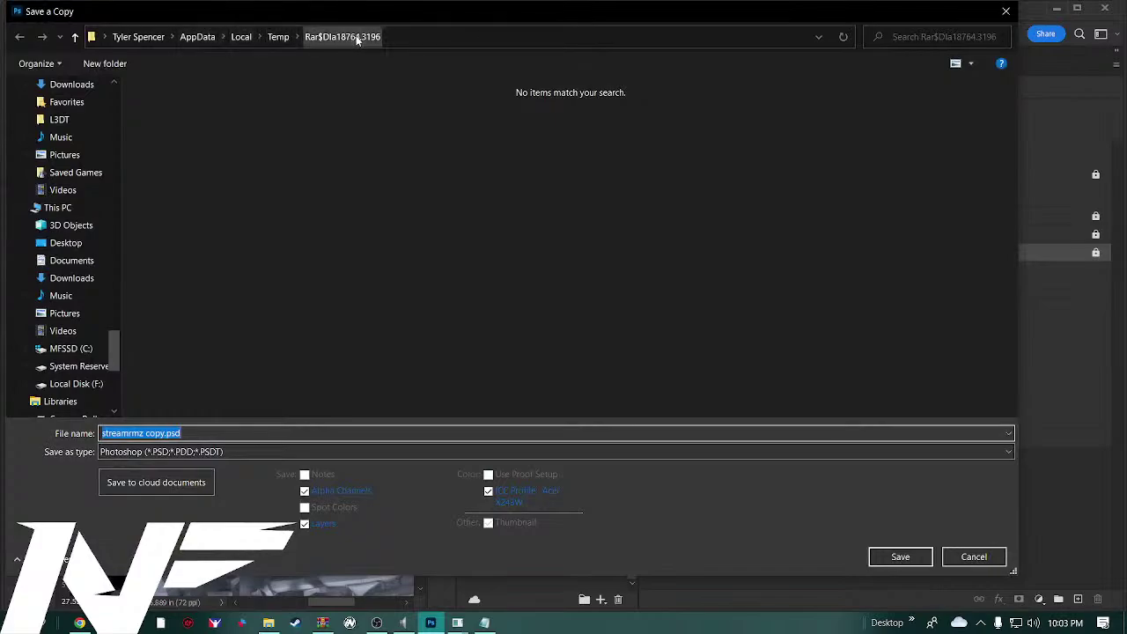
left_click(197, 38)
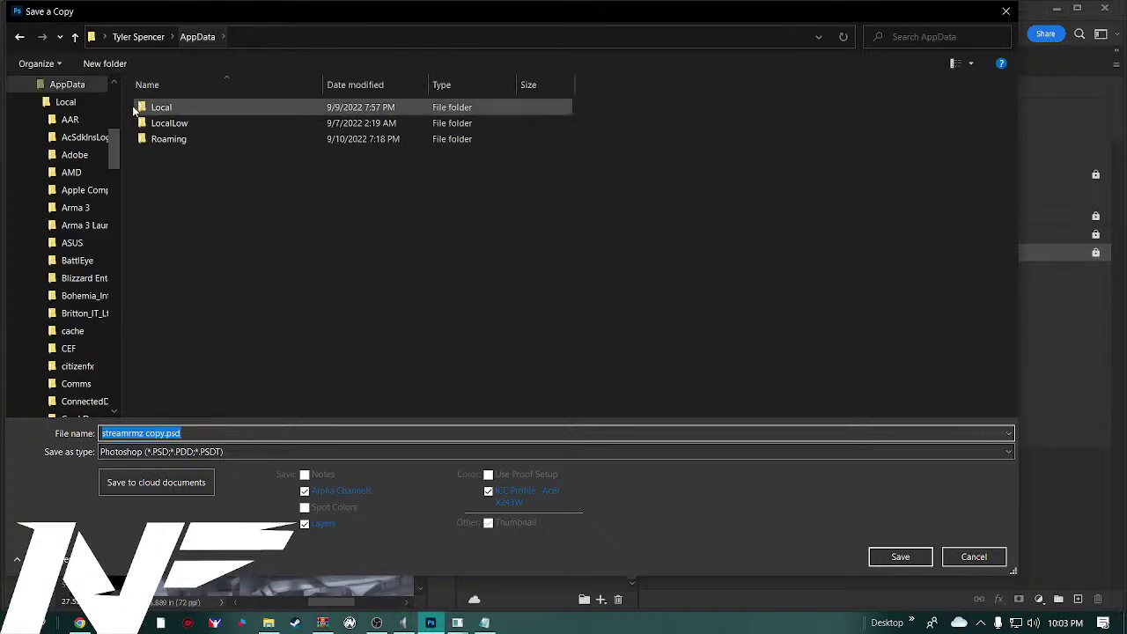
scroll(102, 130, "up", 4)
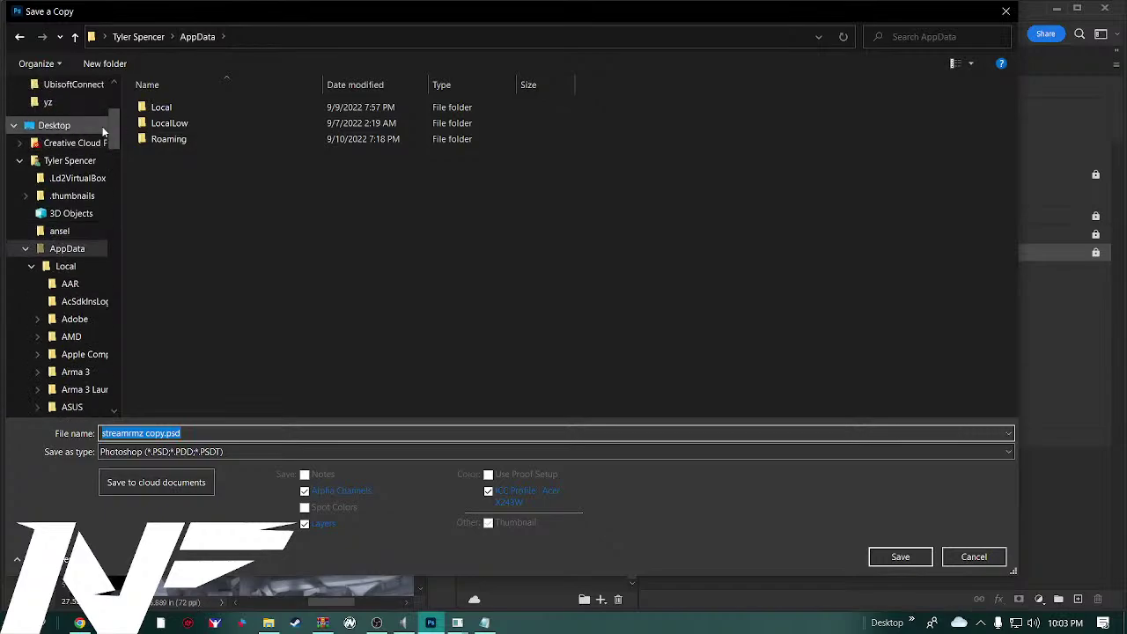
scroll(102, 130, "down", 1)
scroll(102, 130, "down", 1)
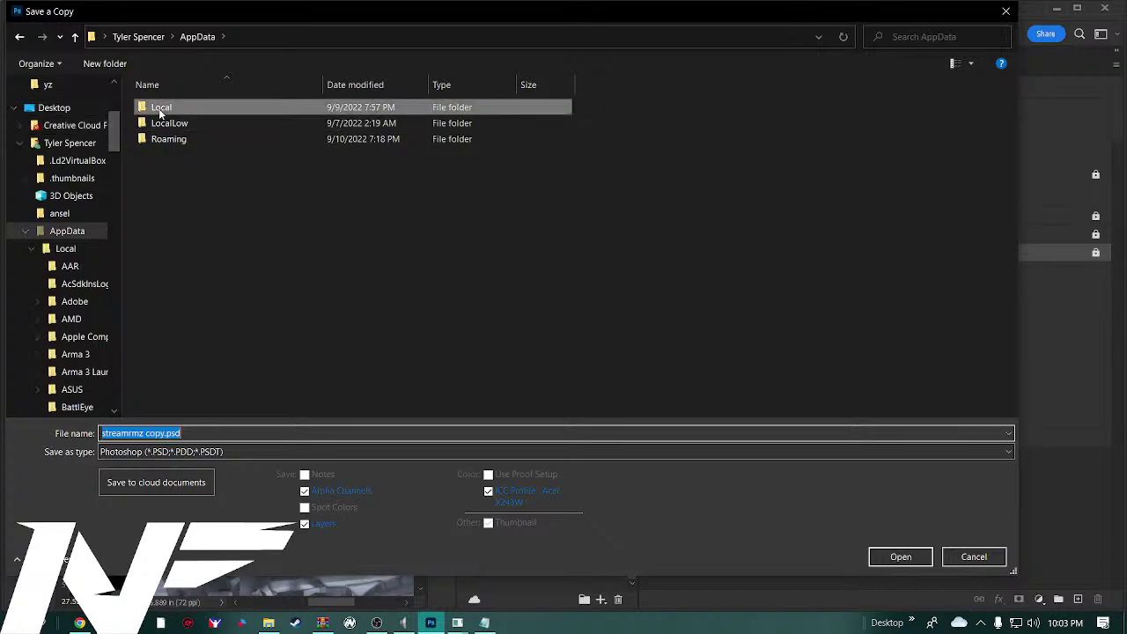
double_click(159, 108)
double_click(168, 110)
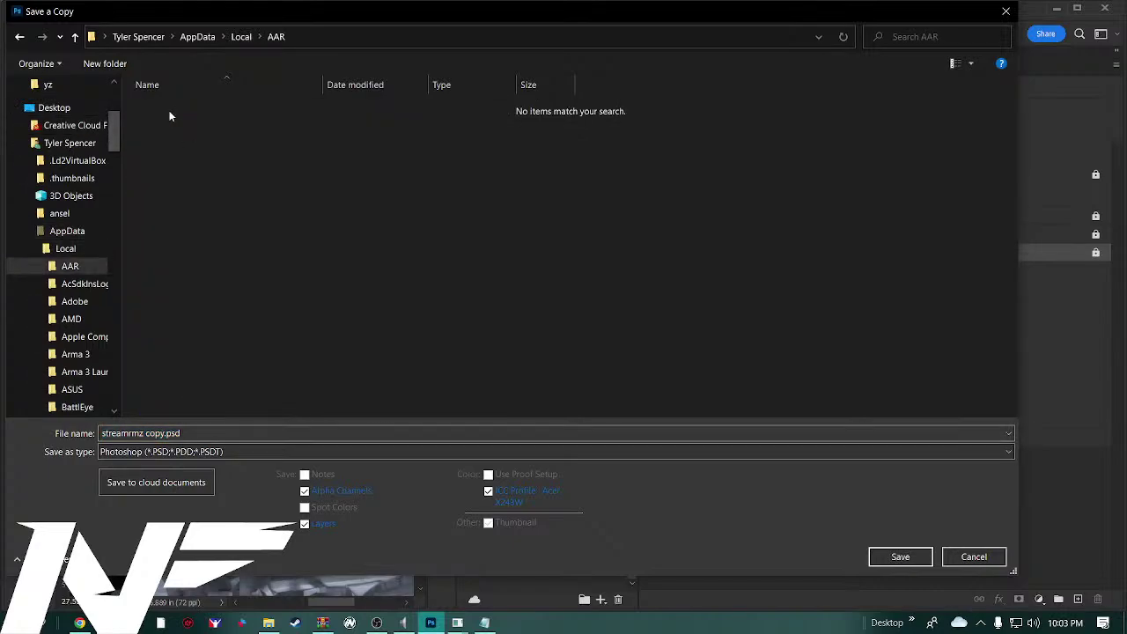
left_click(77, 40)
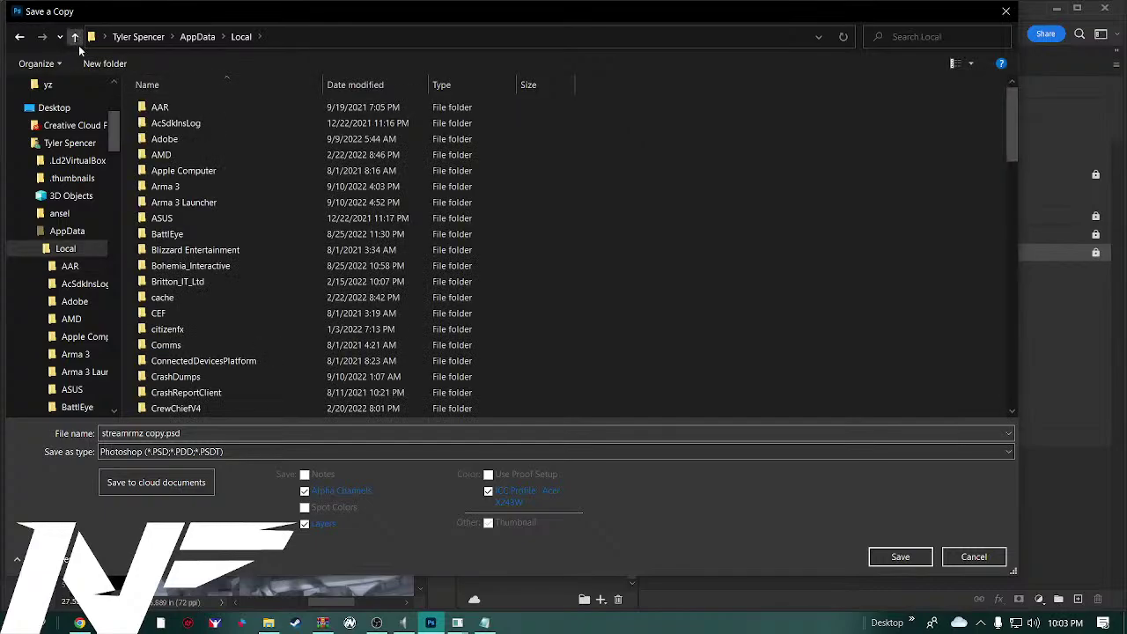
left_click(88, 305)
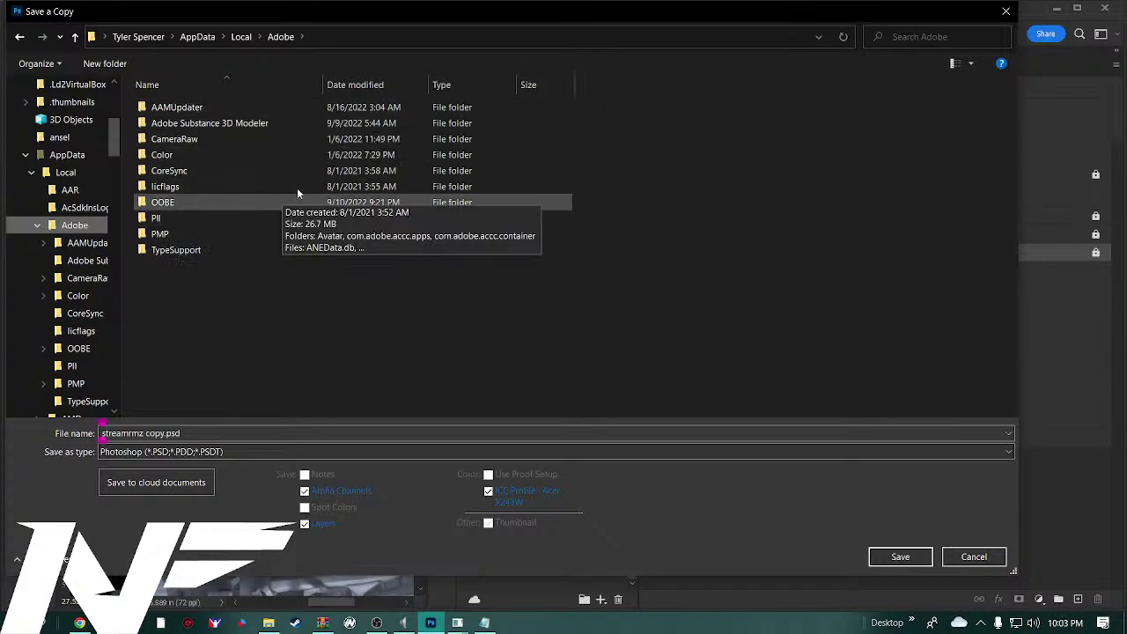
Choose the streamrmz folder on the Desktop as the copy's destination and set its file format to Targa
left_click(174, 38)
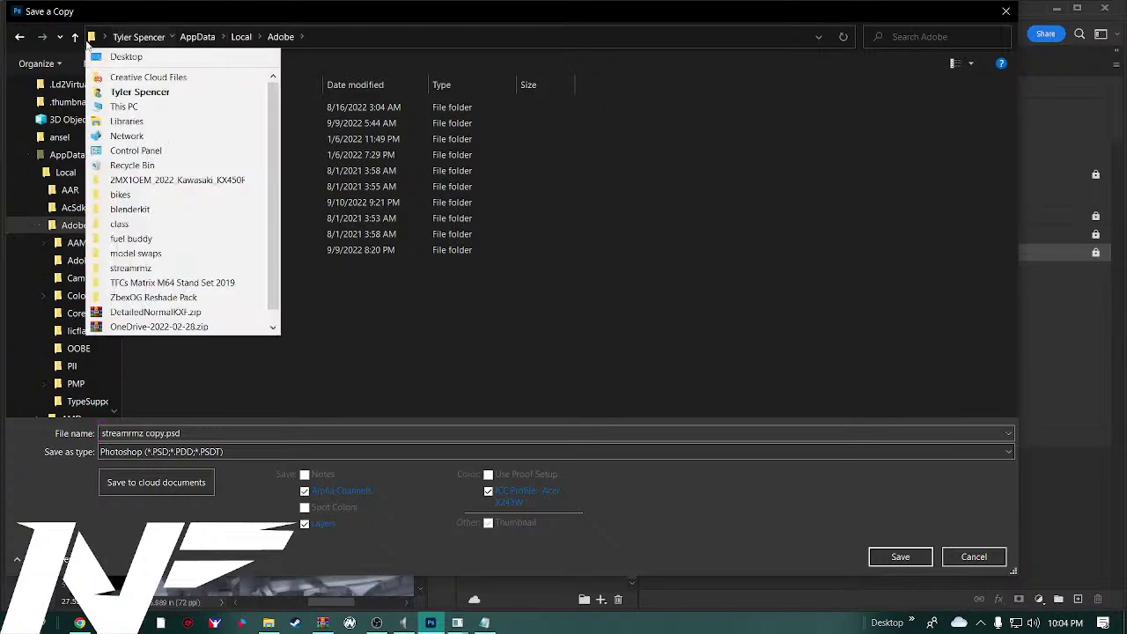
mouse_move(104, 37)
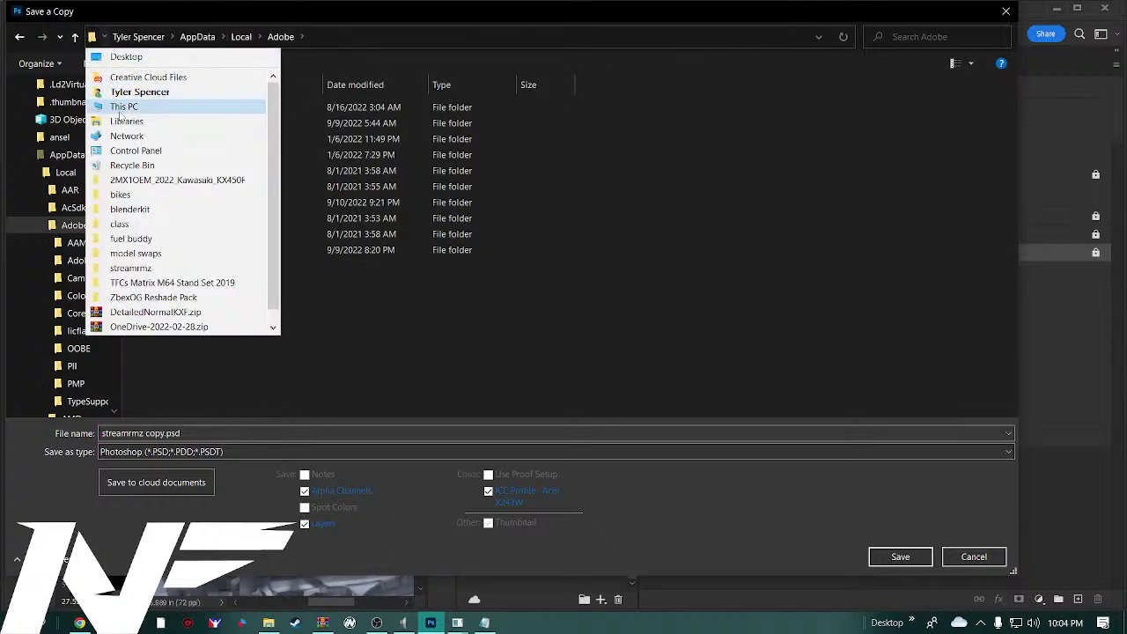
left_click(137, 58)
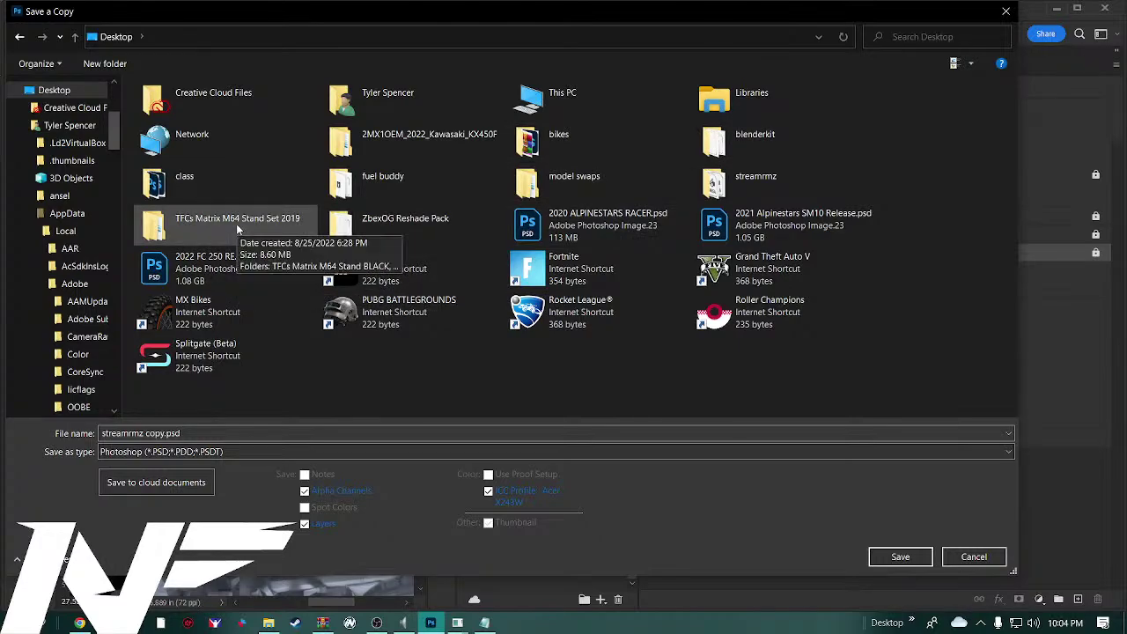
scroll(97, 207, "up", 2)
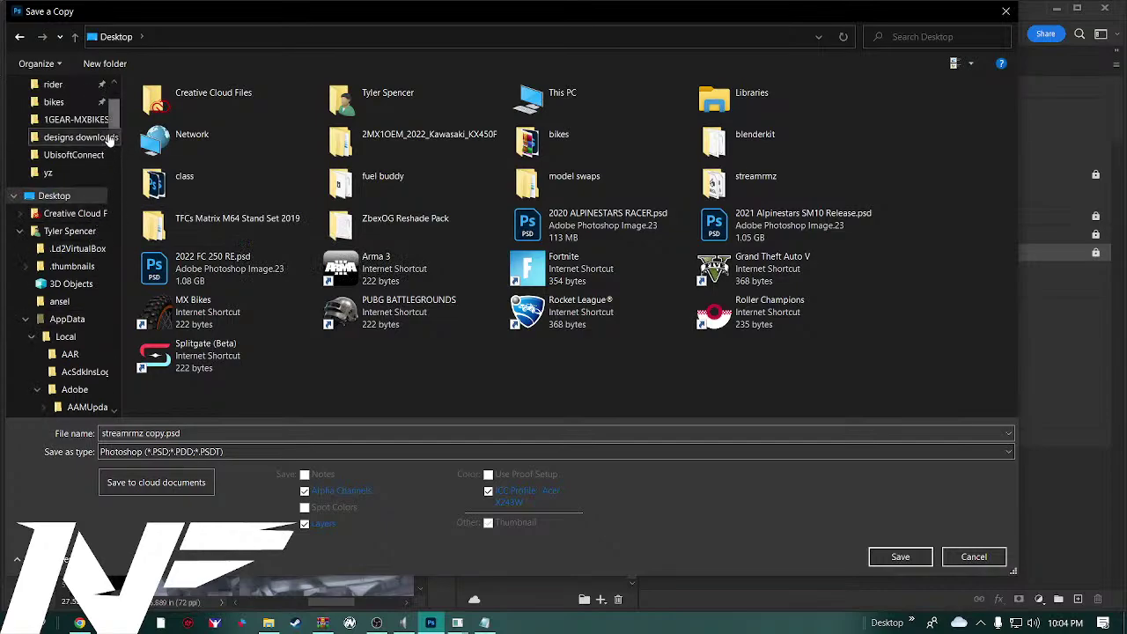
scroll(107, 123, "up", 2)
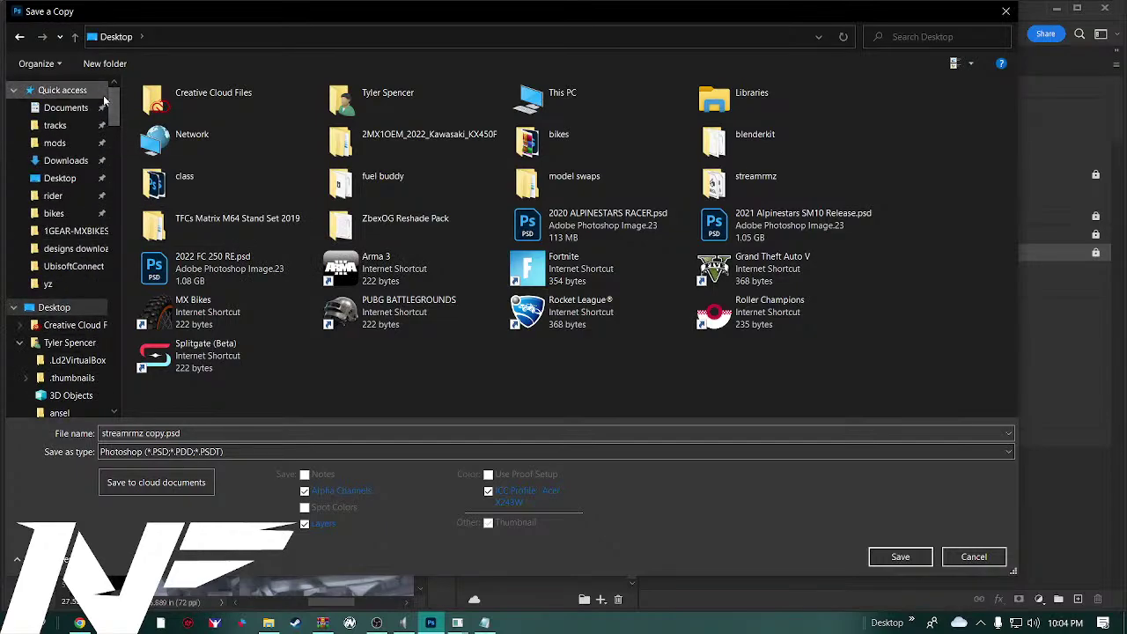
left_click(70, 178)
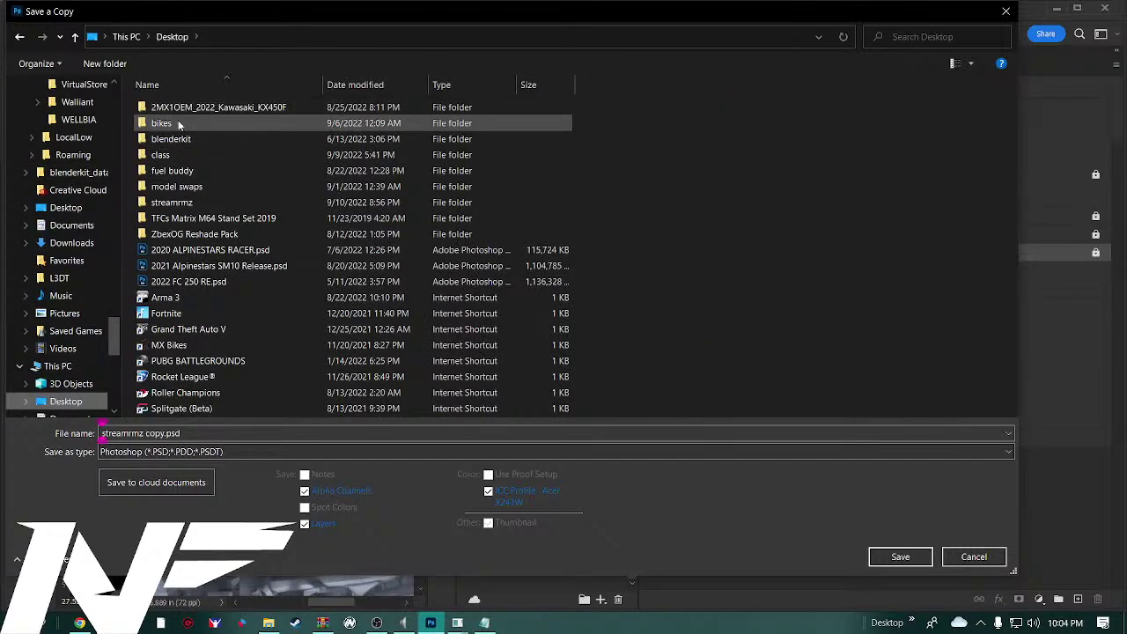
left_click(180, 201)
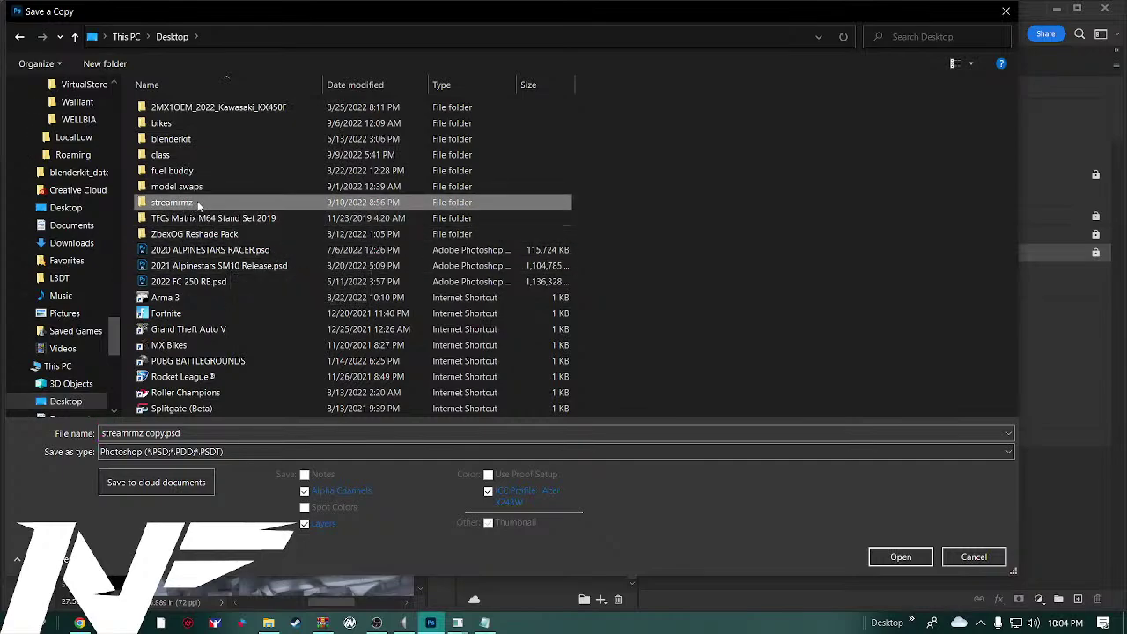
double_click(198, 204)
left_click(220, 451)
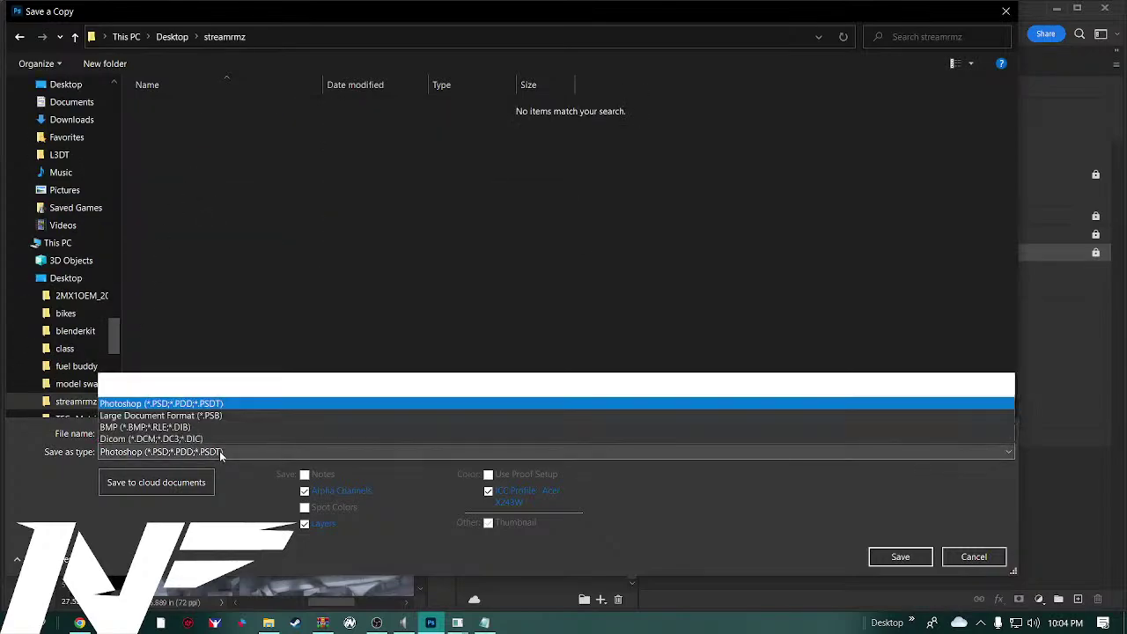
left_click(214, 414)
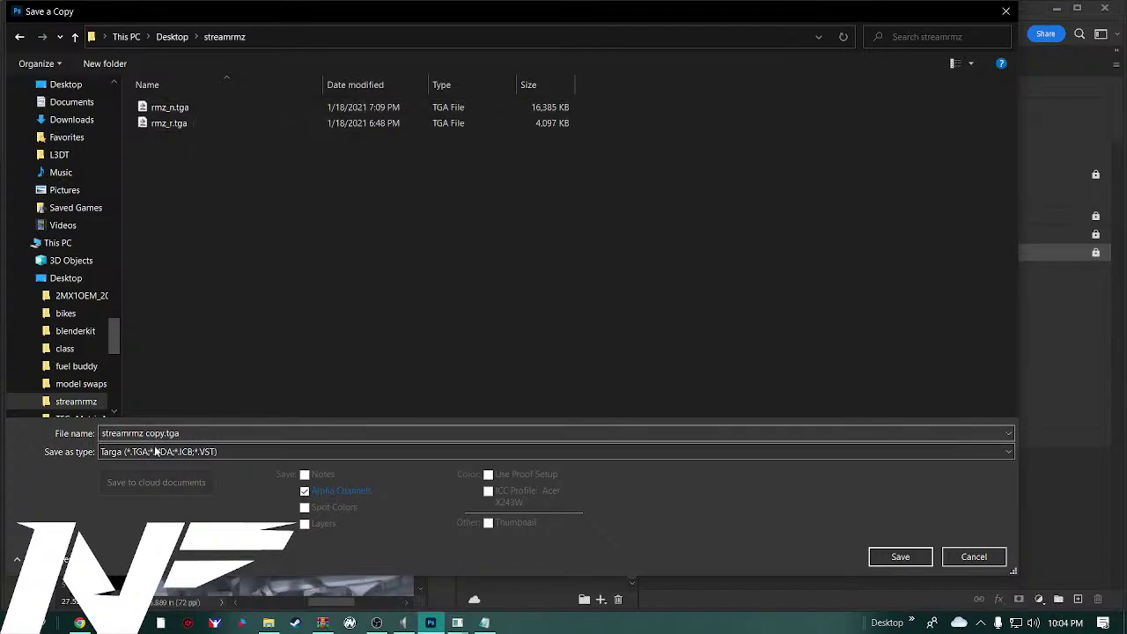
Bring up the Frosty RMZ PSD.rar archive window and close it
left_click(322, 623)
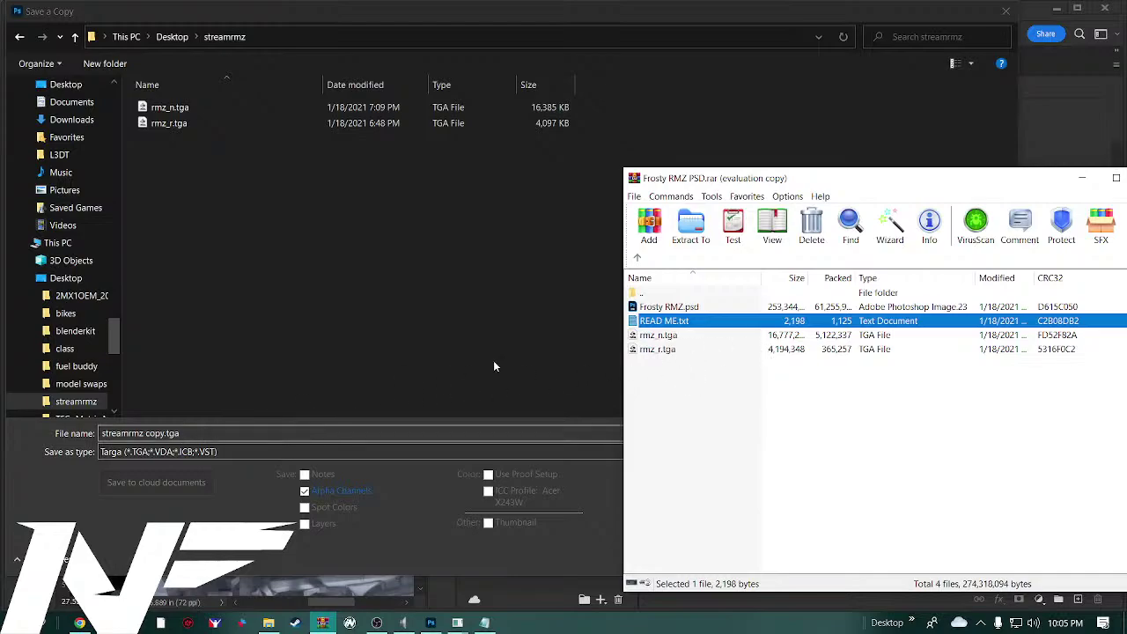
left_click_drag(1051, 181, 888, 195)
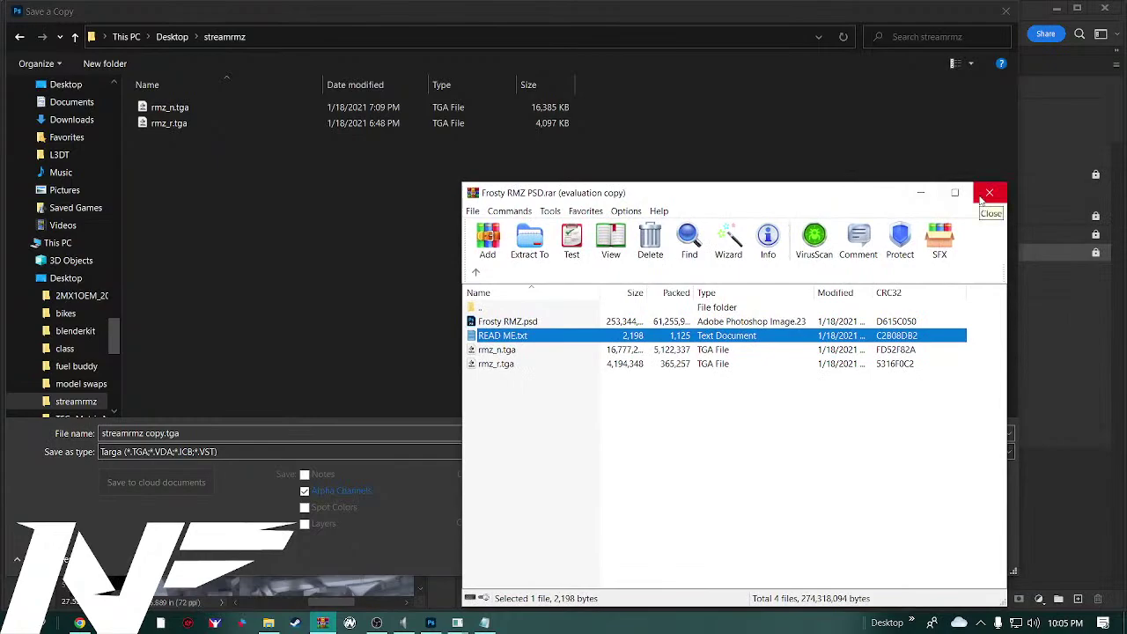
left_click(987, 194)
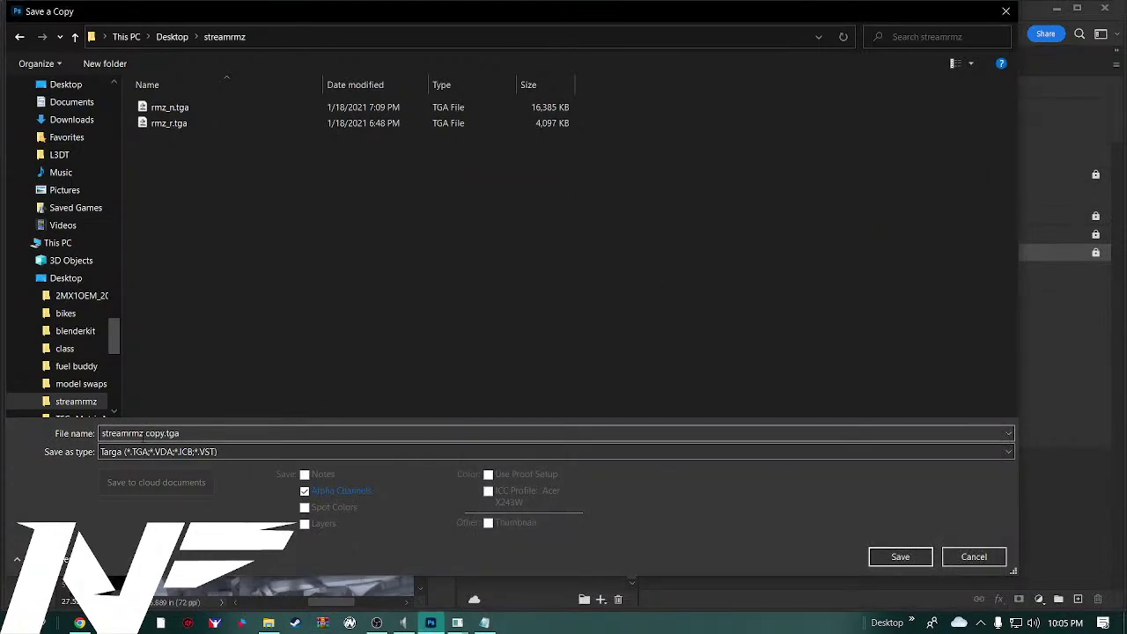
Name the copy rmz.tga, based on the existing rmz_n.tga file name, and save it at 24 bits/pixel
left_click(141, 433)
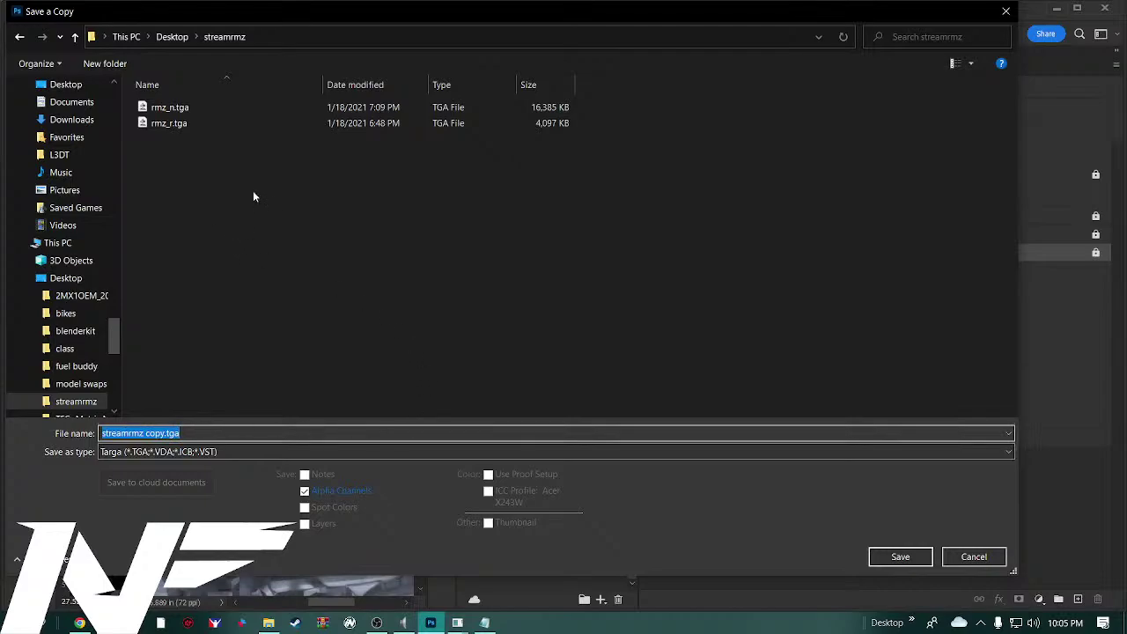
left_click(176, 108)
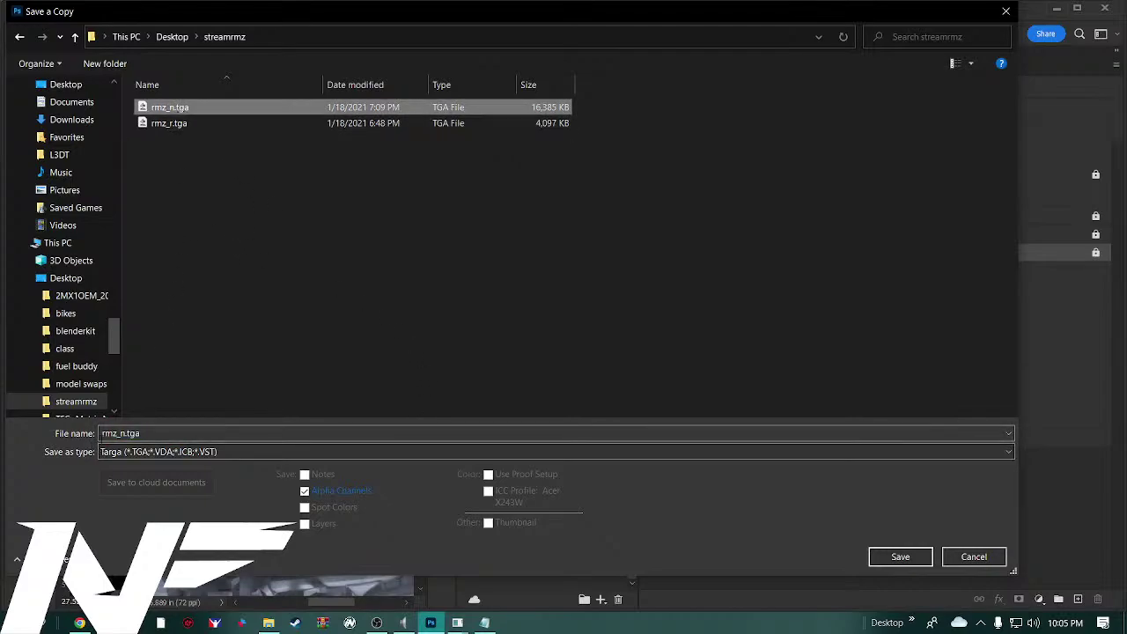
left_click(122, 435)
left_click(125, 433)
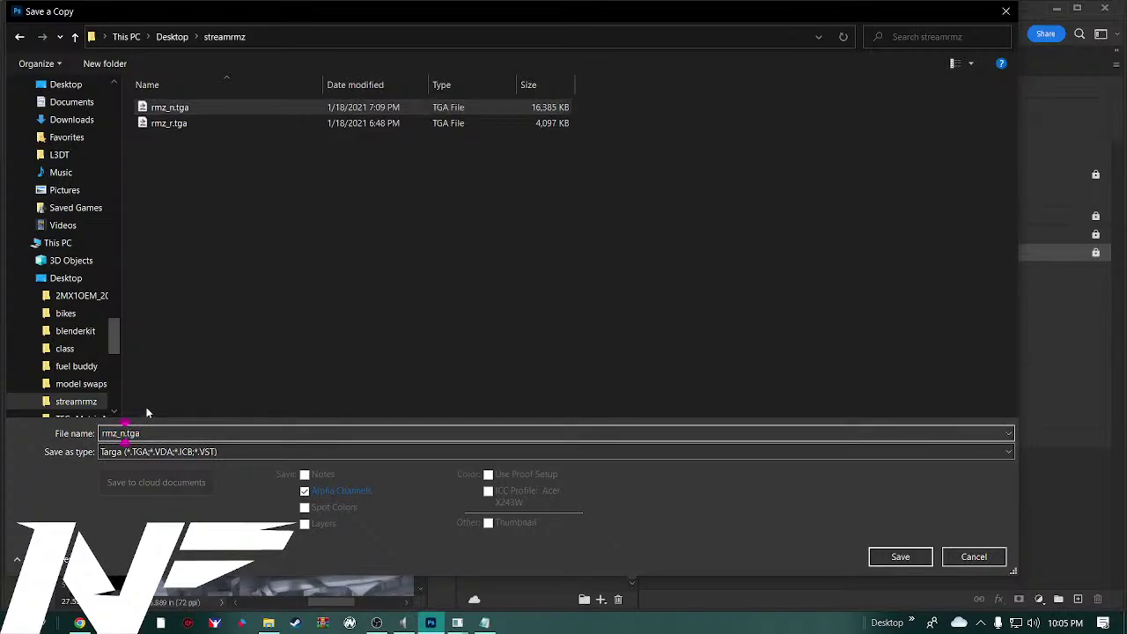
key("BackSpace")
key("BackSpace")
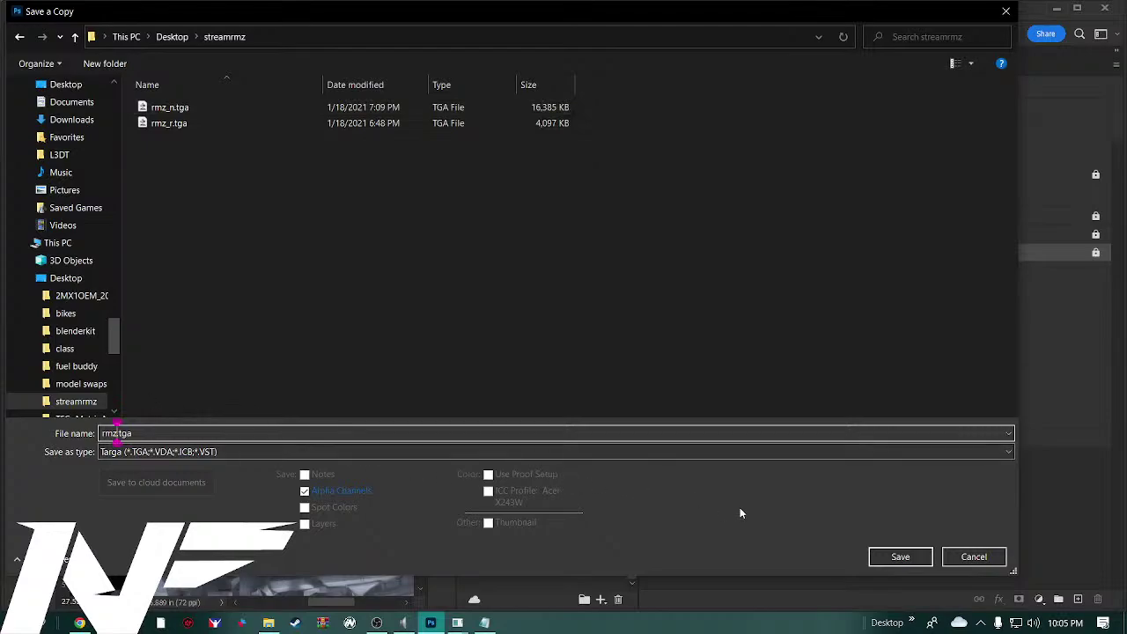
left_click(898, 555)
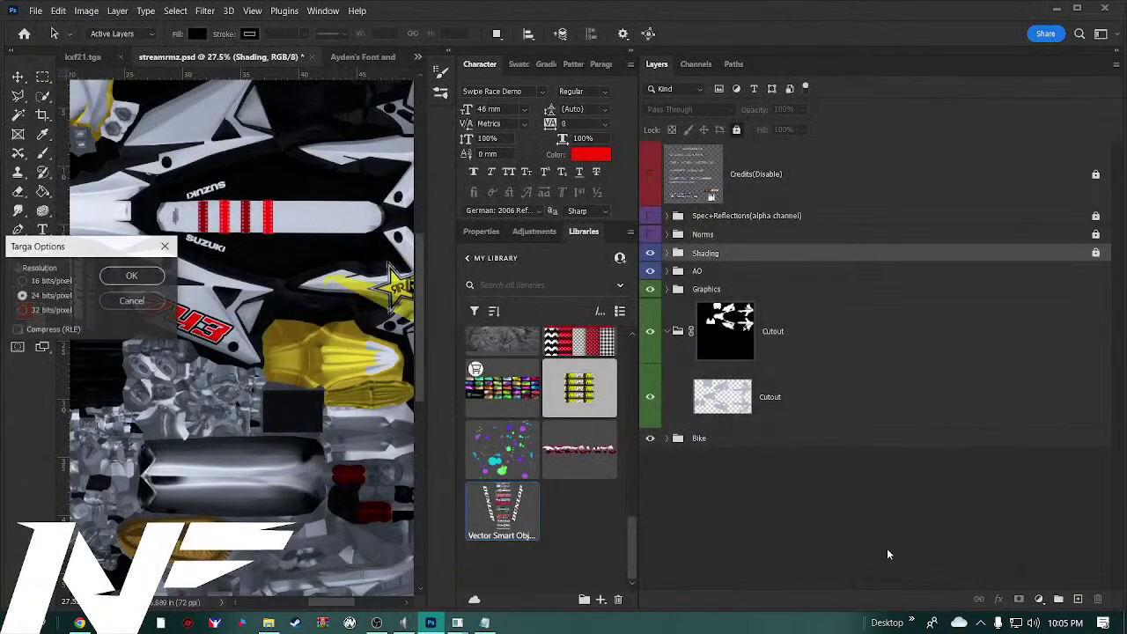
left_click(131, 278)
Switch to PaintEd 1.4 and read the textures from the streamrmz folder on the Desktop
mouse_move(468, 627)
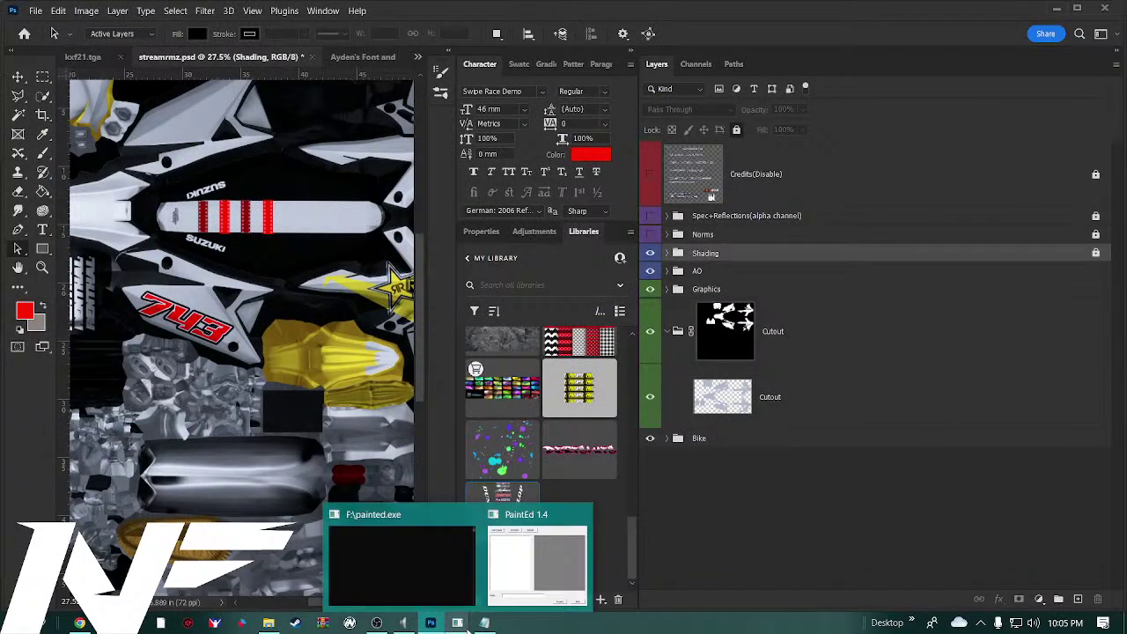
left_click(504, 579)
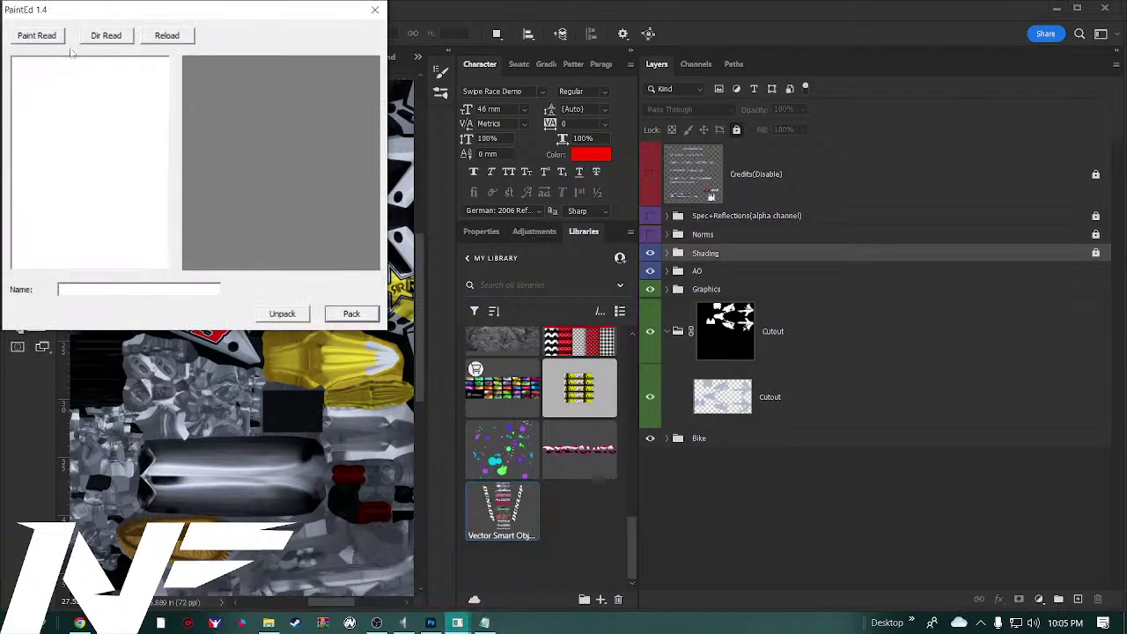
left_click(111, 37)
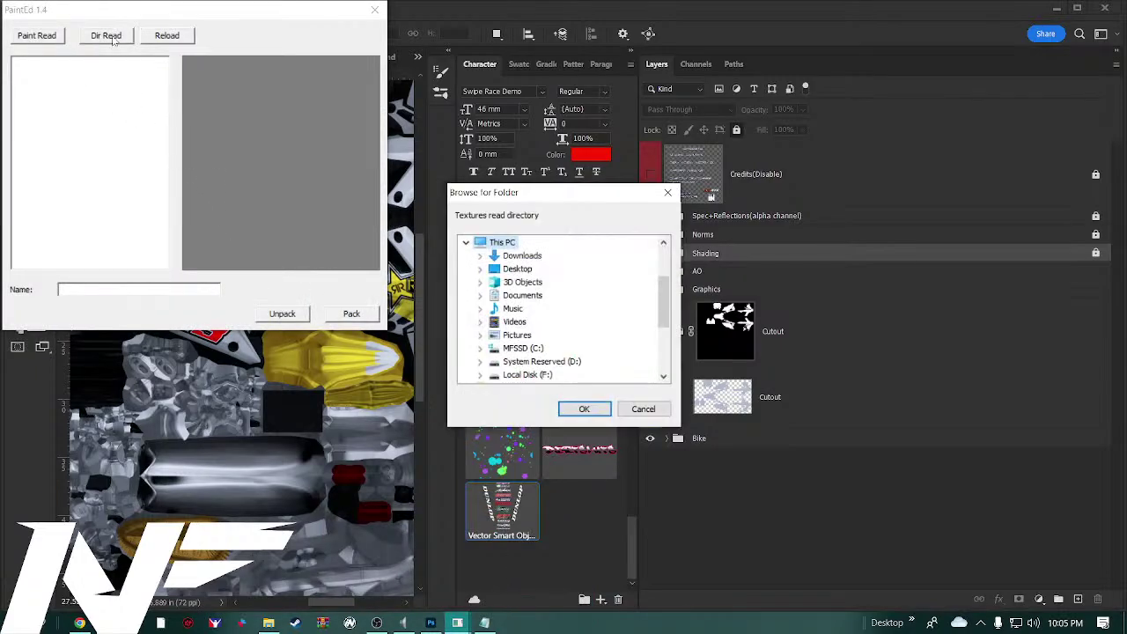
left_click(524, 271)
double_click(526, 271)
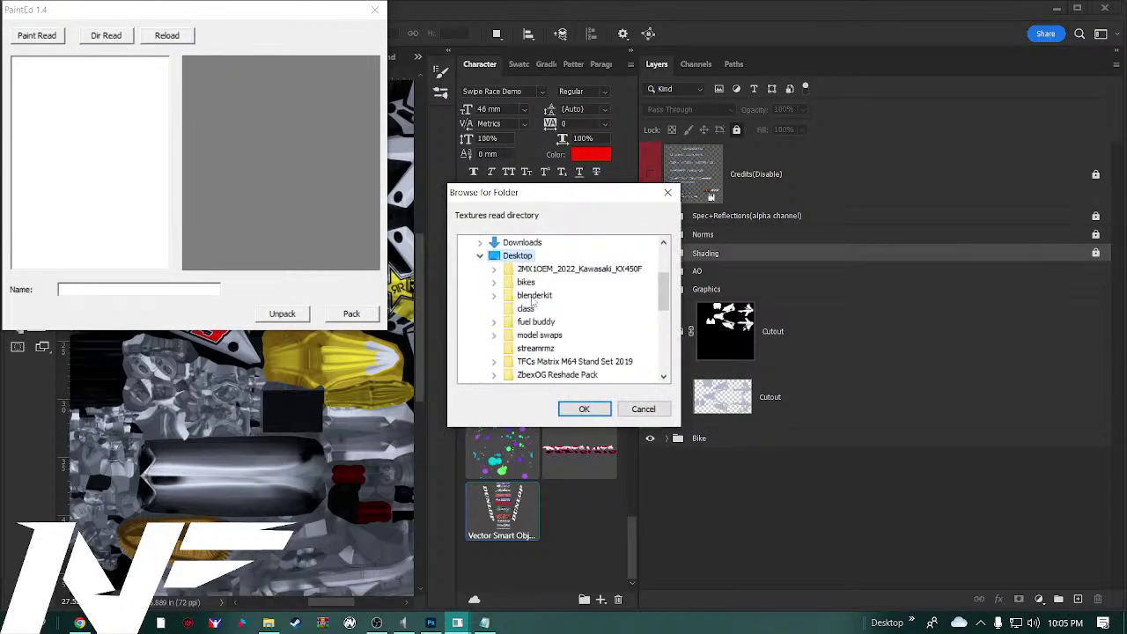
left_click(539, 351)
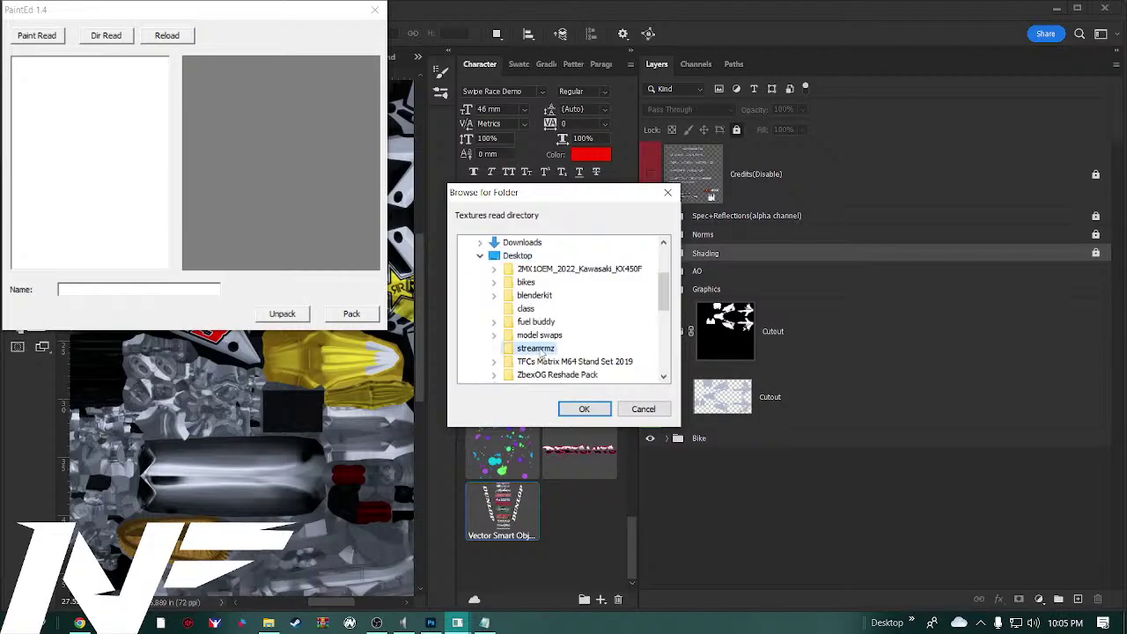
left_click(584, 410)
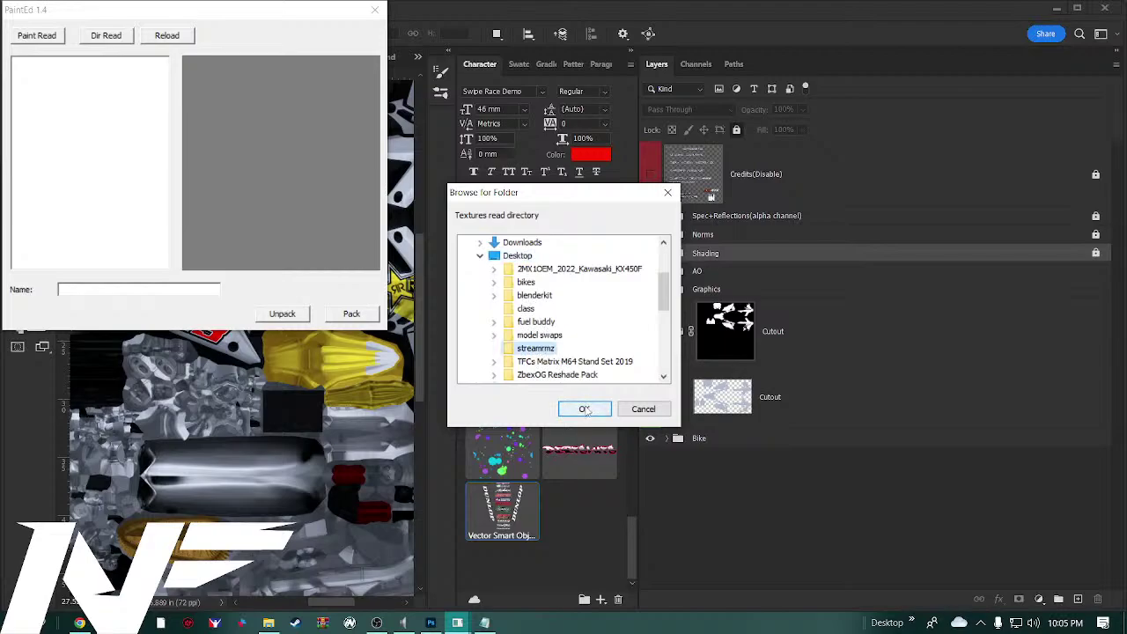
left_click(584, 410)
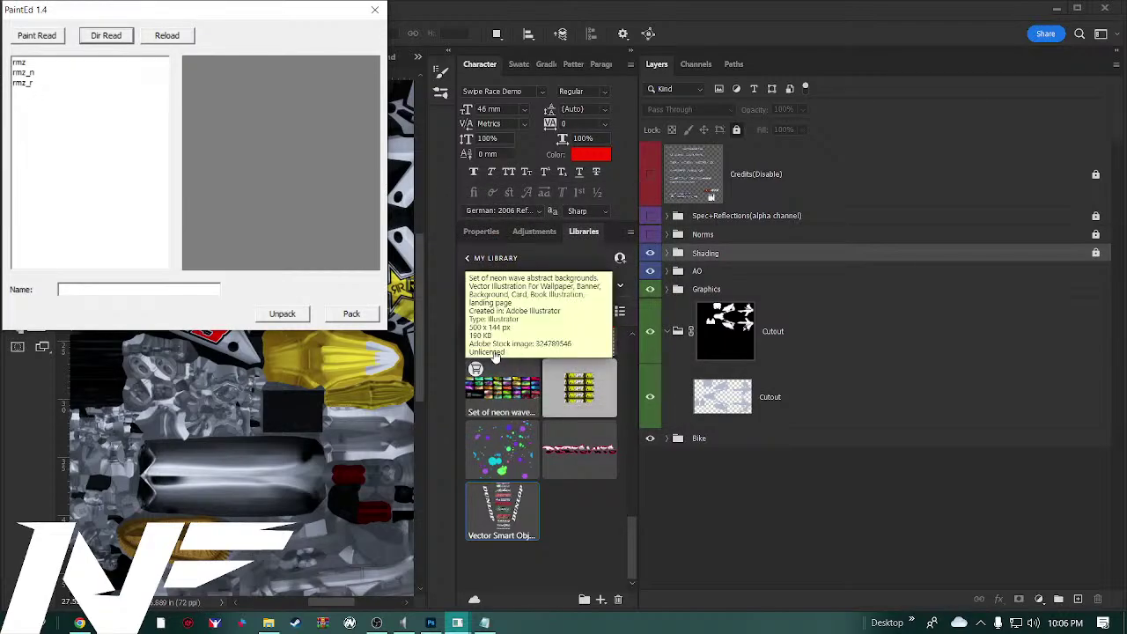
Preview the rmz_r, rmz_n and rmz textures in the texture list one after another
left_click(24, 83)
left_click(26, 73)
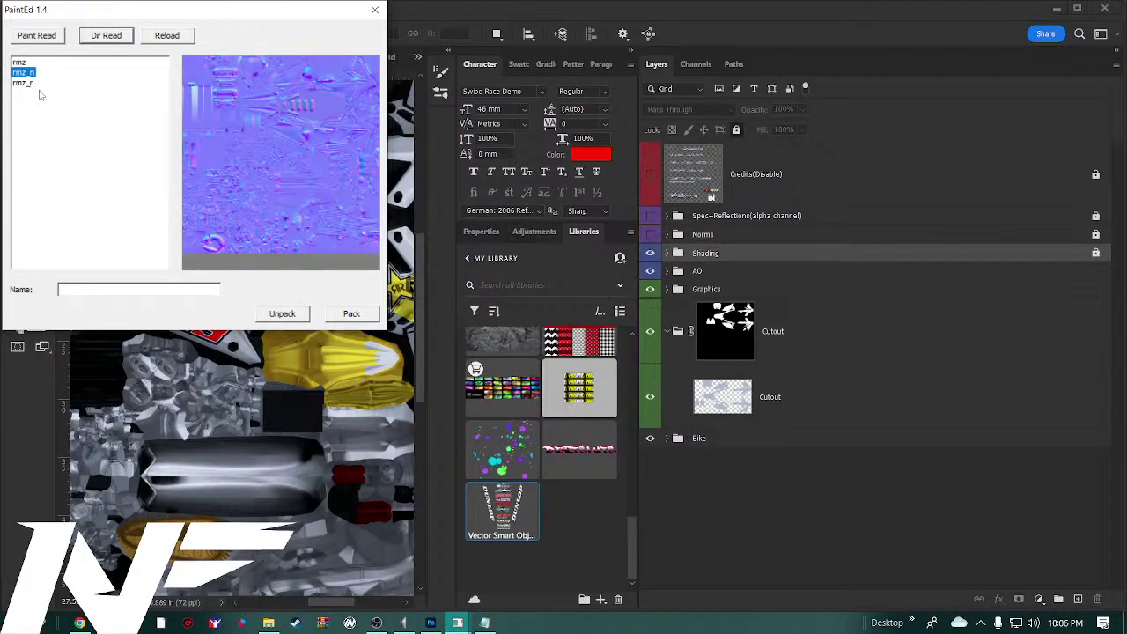
left_click(19, 62)
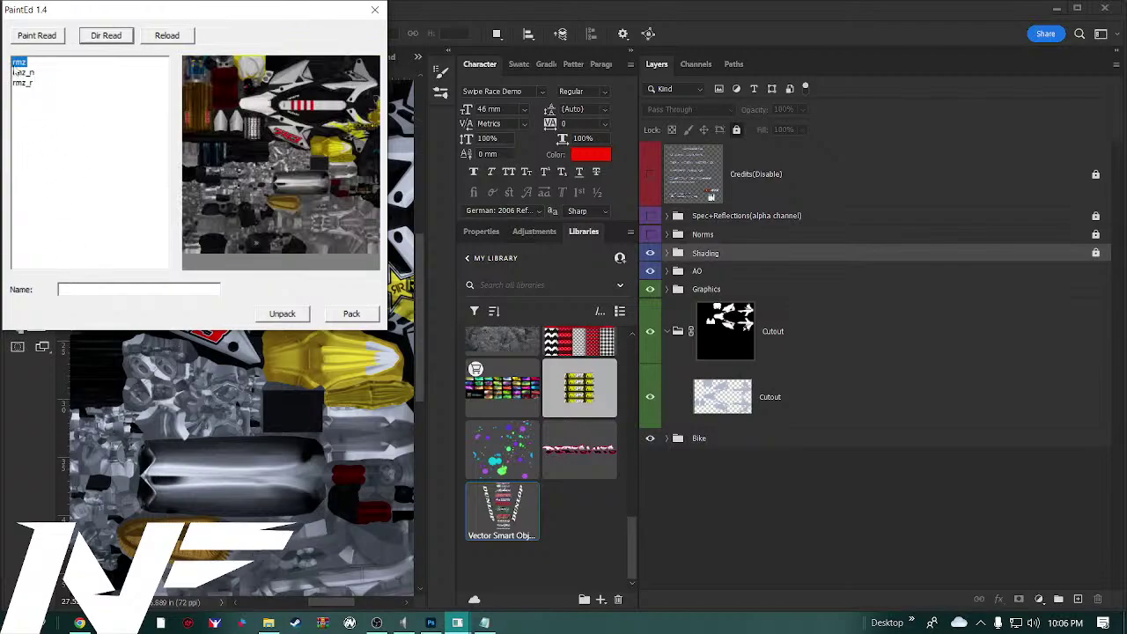
Name the paint StreamRMZ, copy that name, and start packing the paint file
left_click(81, 289)
type("T")
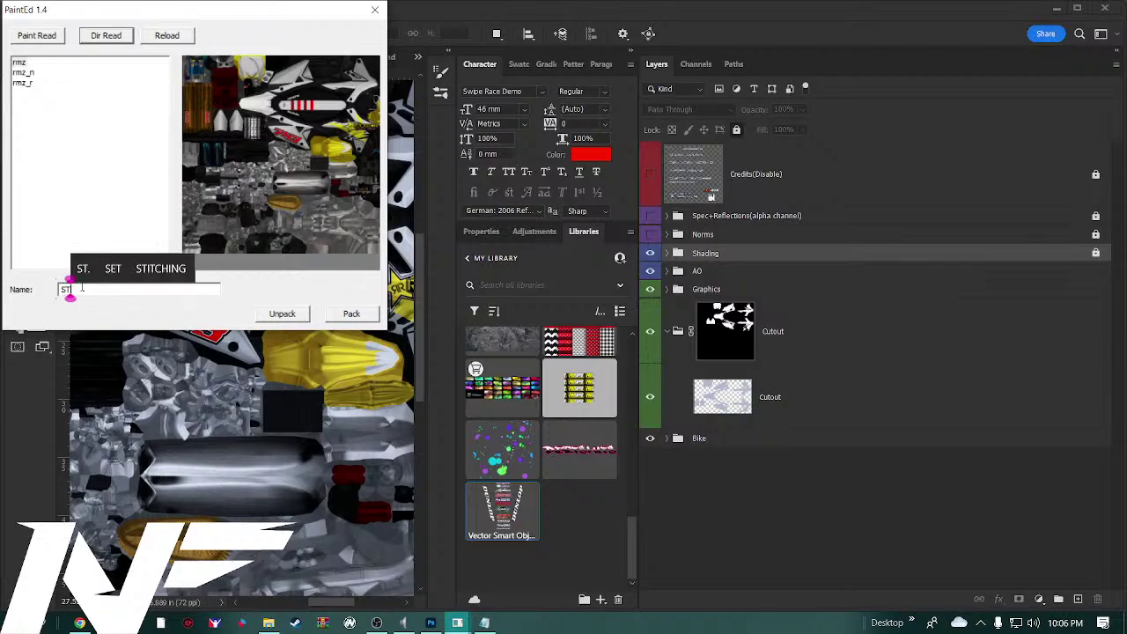
type("ream")
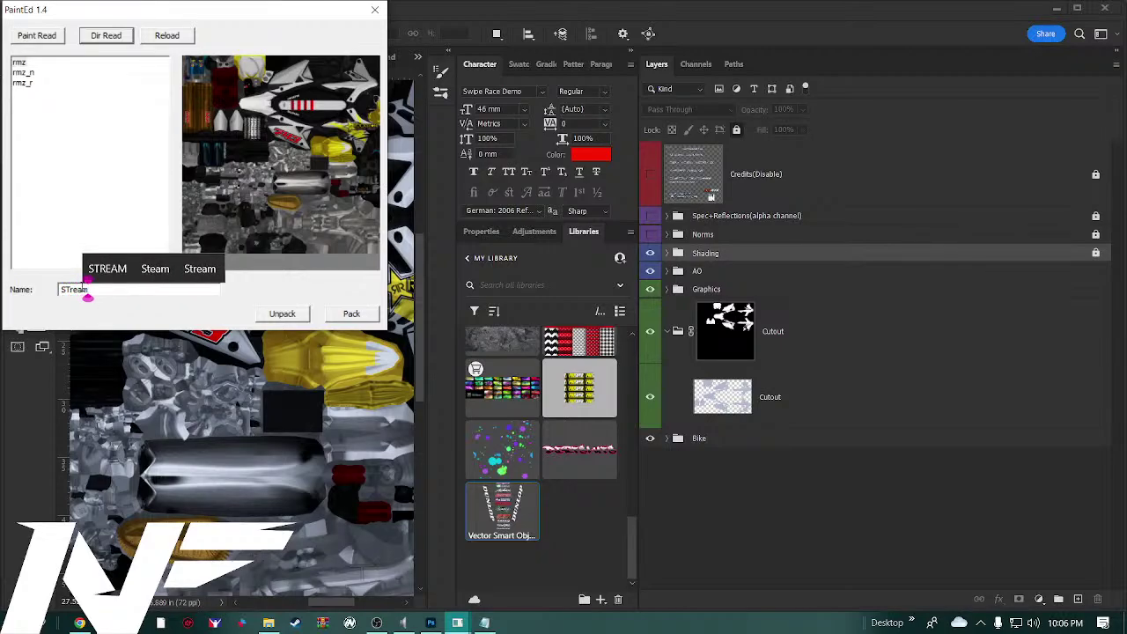
type("RMZ")
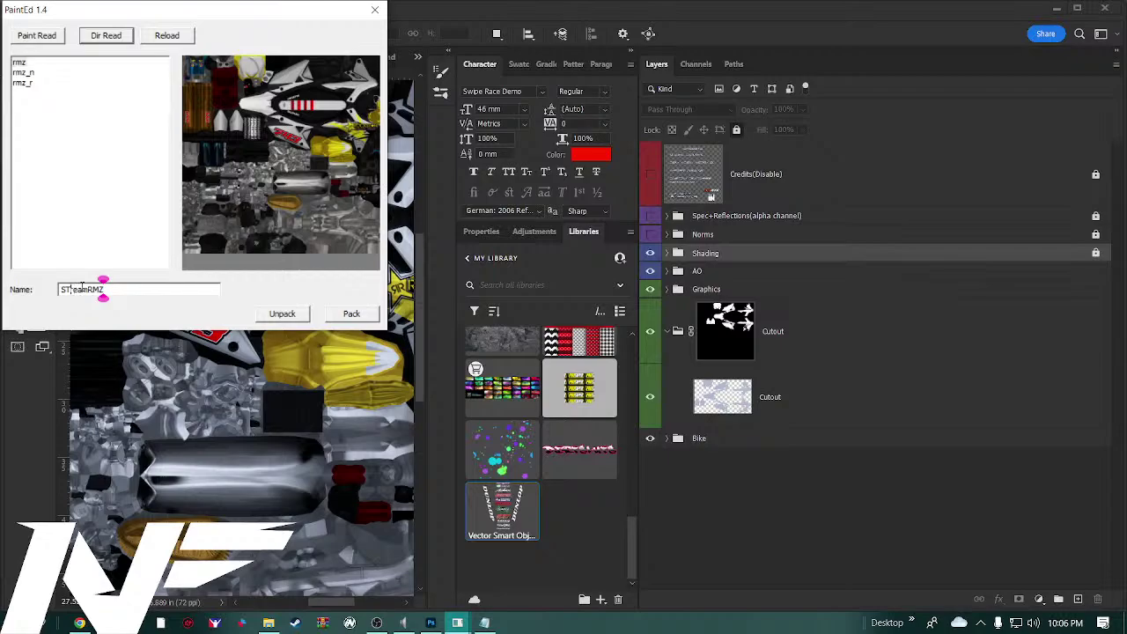
key("Left")
key("Left")
key("Left")
key("Left")
key("Left")
key("Left")
key("Left")
key("BackSpace")
type("t")
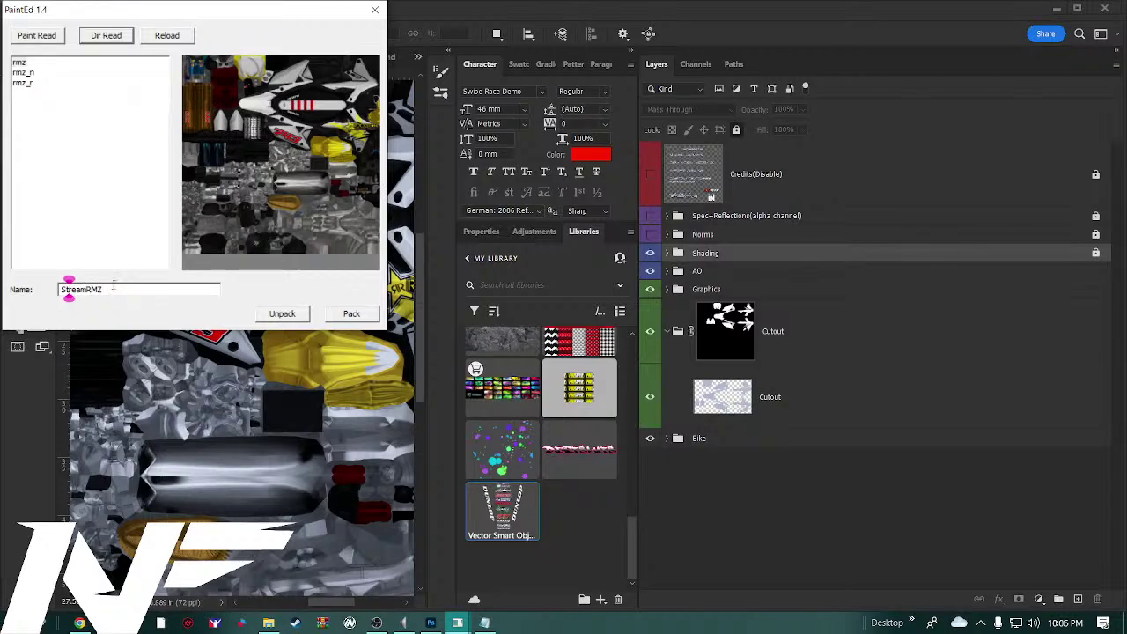
left_click_drag(112, 288, 47, 293)
left_click(348, 316)
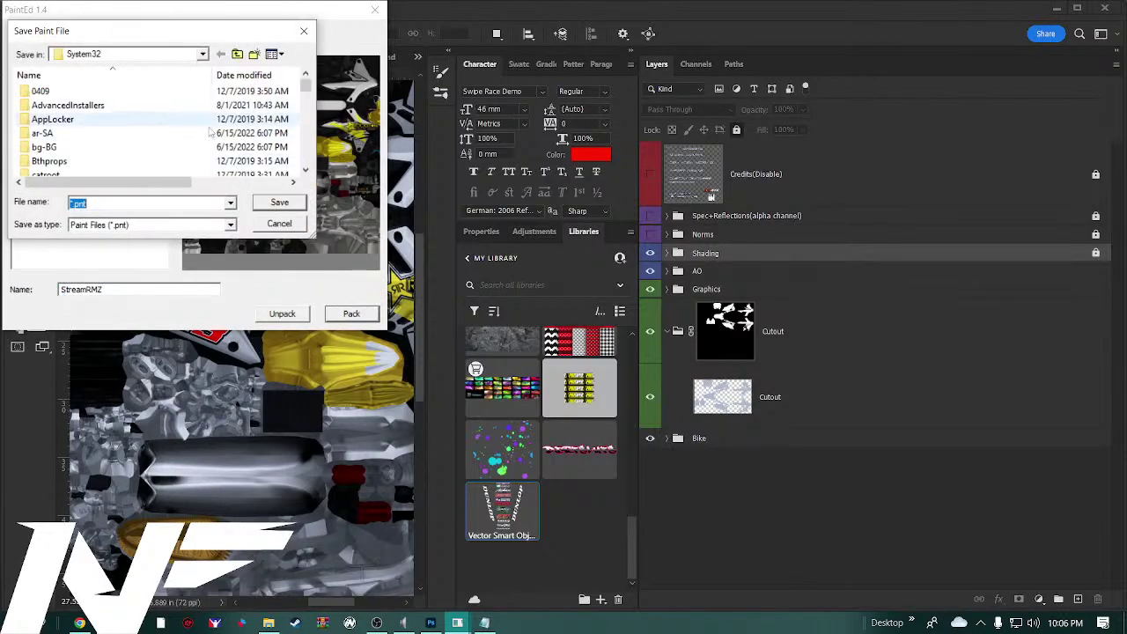
left_click(202, 55)
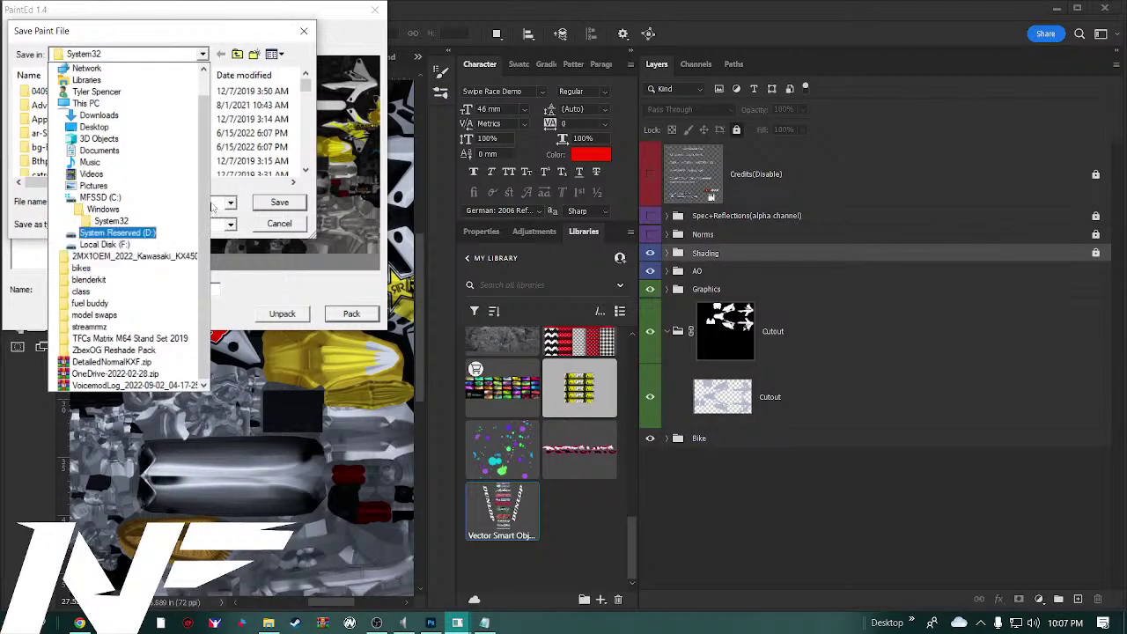
scroll(115, 220, "up", 1)
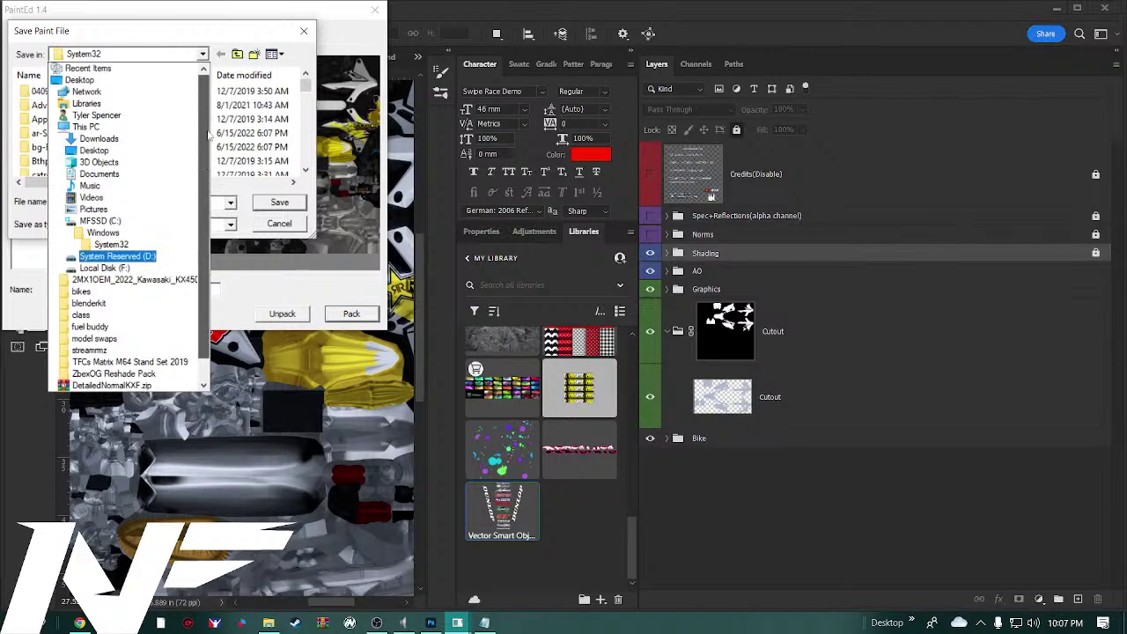
left_click(102, 70)
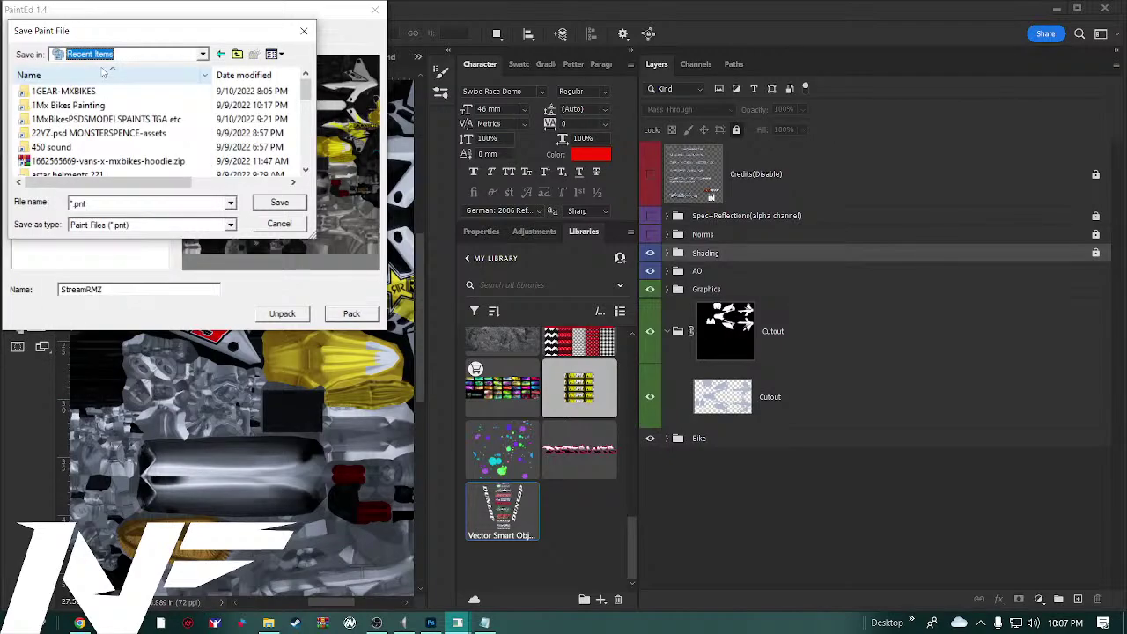
scroll(88, 114, "down", 4)
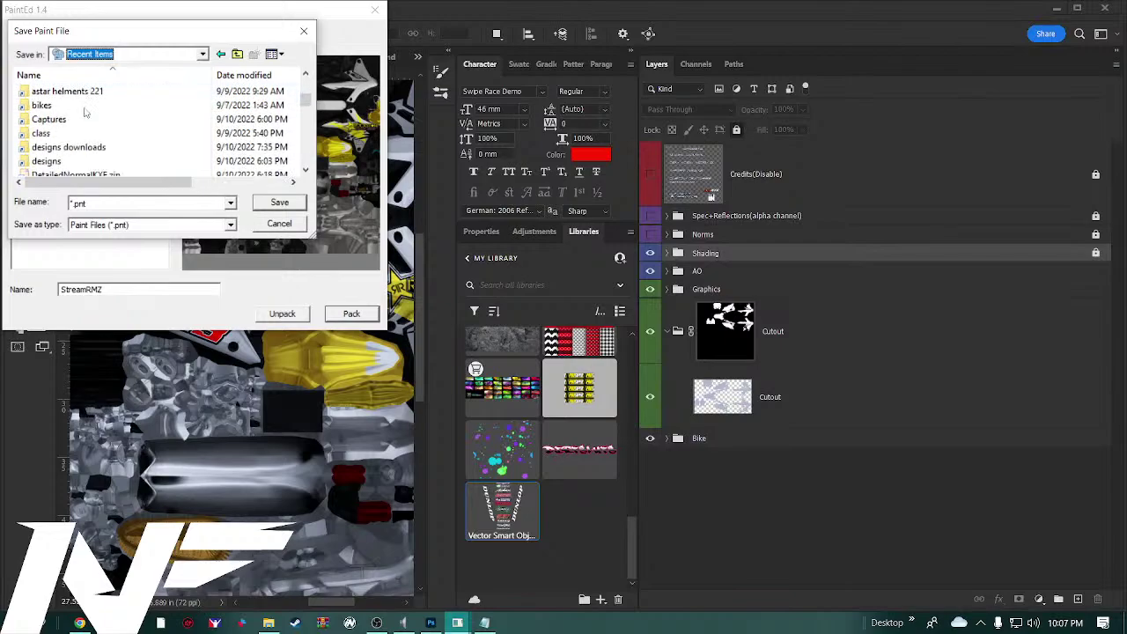
scroll(84, 110, "down", 5)
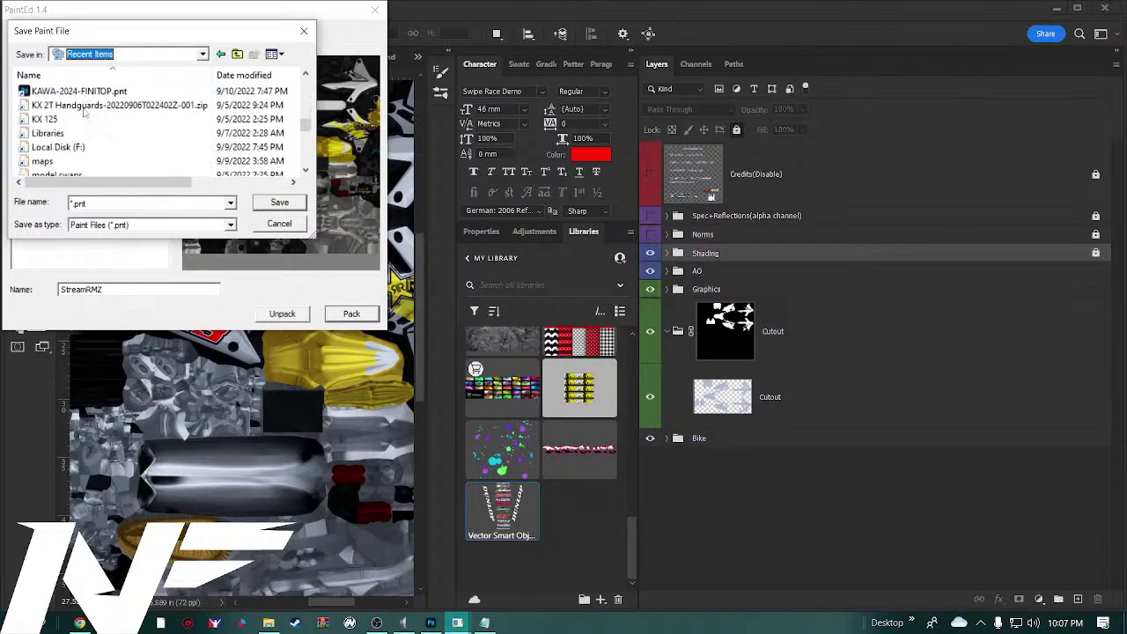
scroll(84, 110, "down", 2)
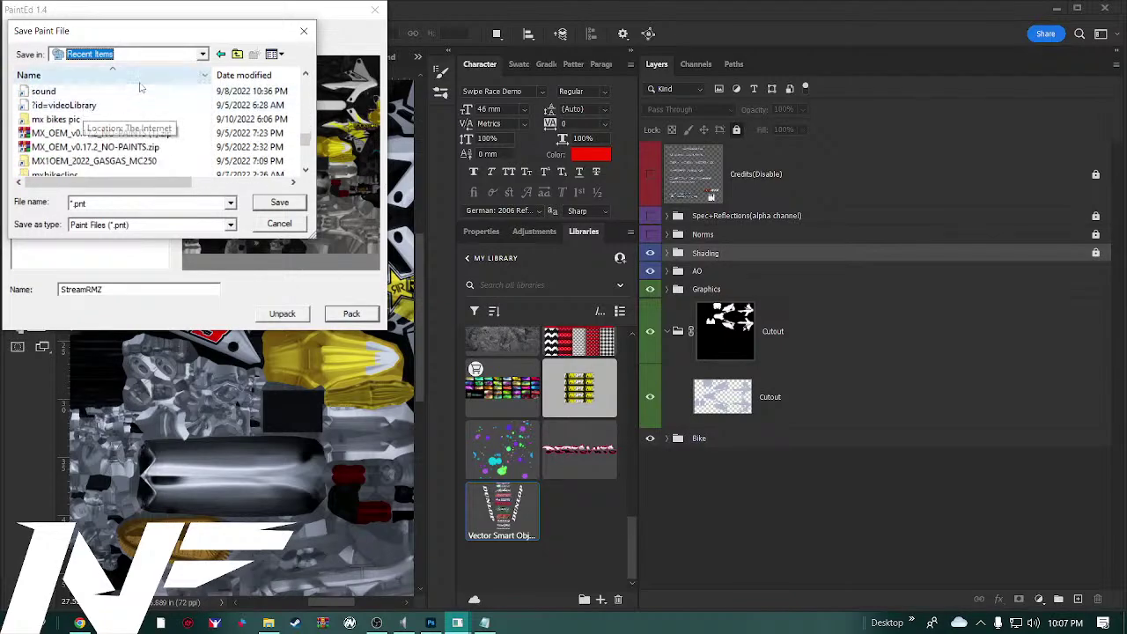
Set the save location to the bikes folder under Documents, PiBoSo, MX Bikes, mods
left_click(201, 55)
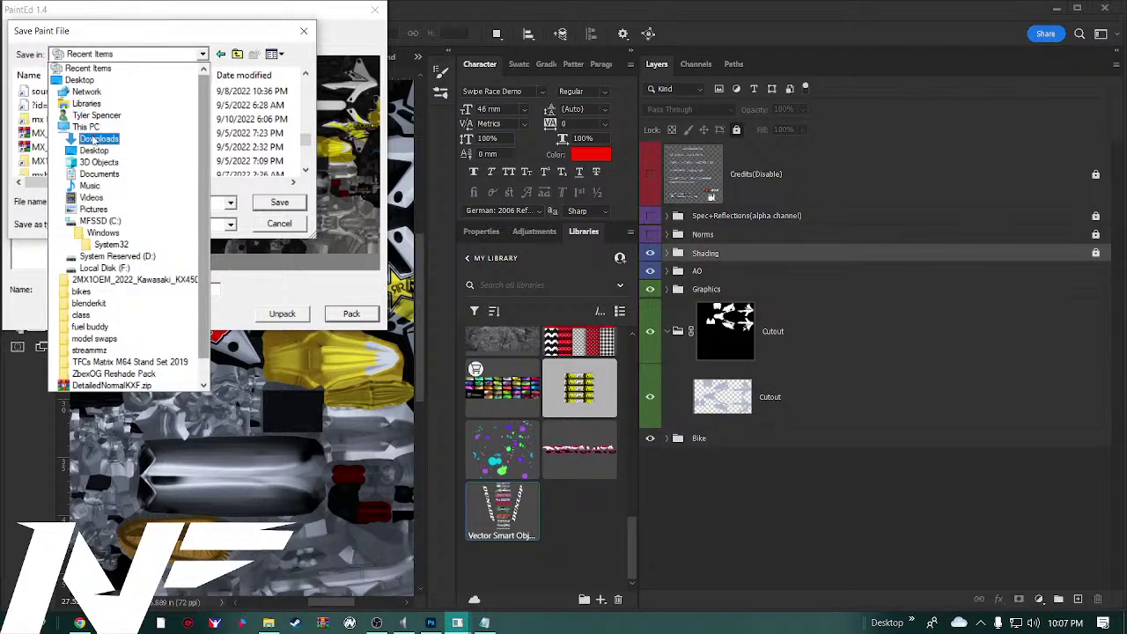
left_click(97, 174)
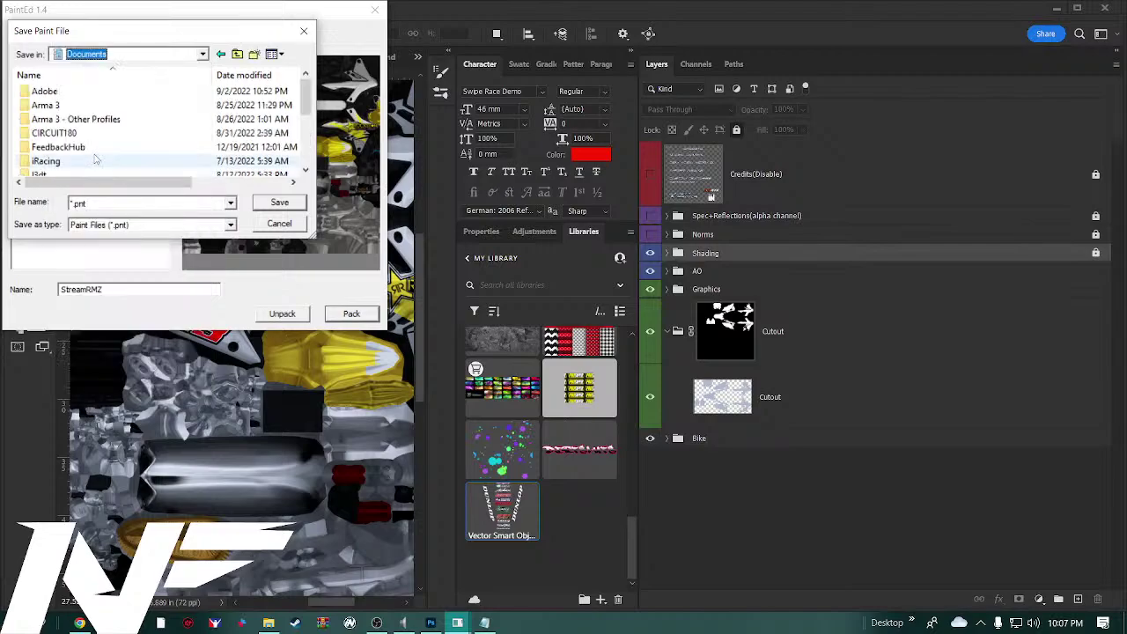
scroll(95, 159, "down", 2)
double_click(71, 163)
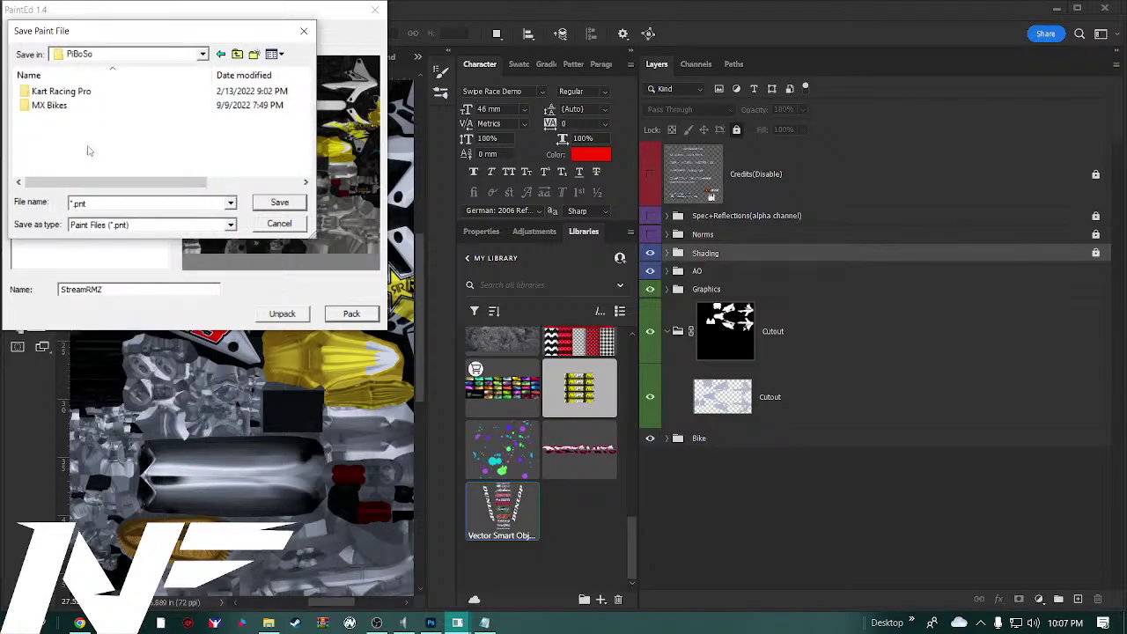
double_click(49, 105)
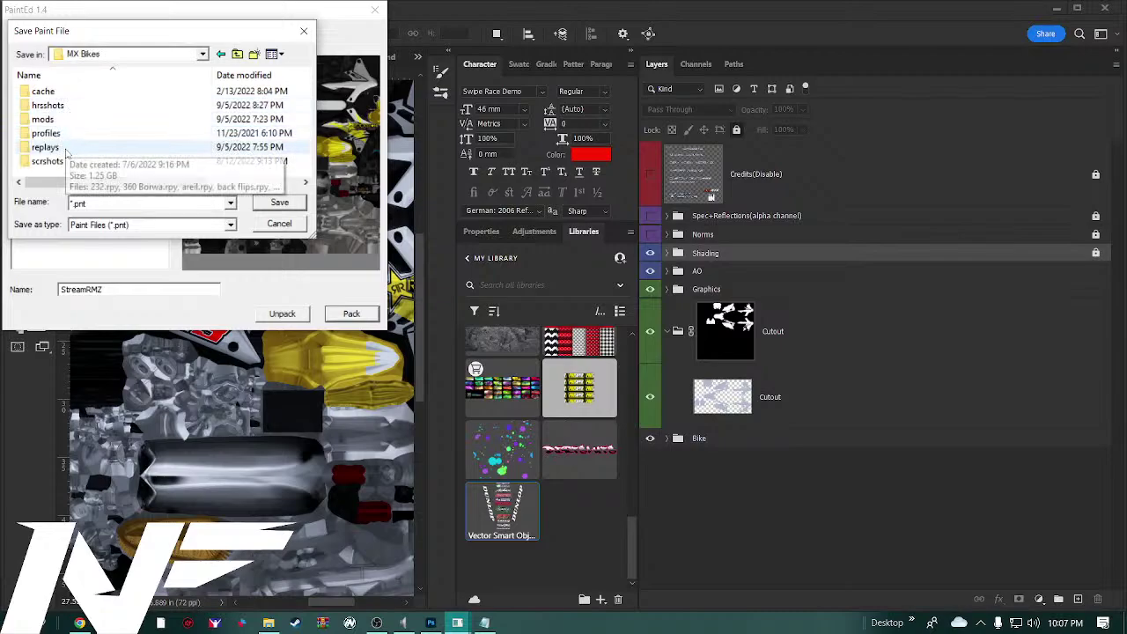
double_click(49, 119)
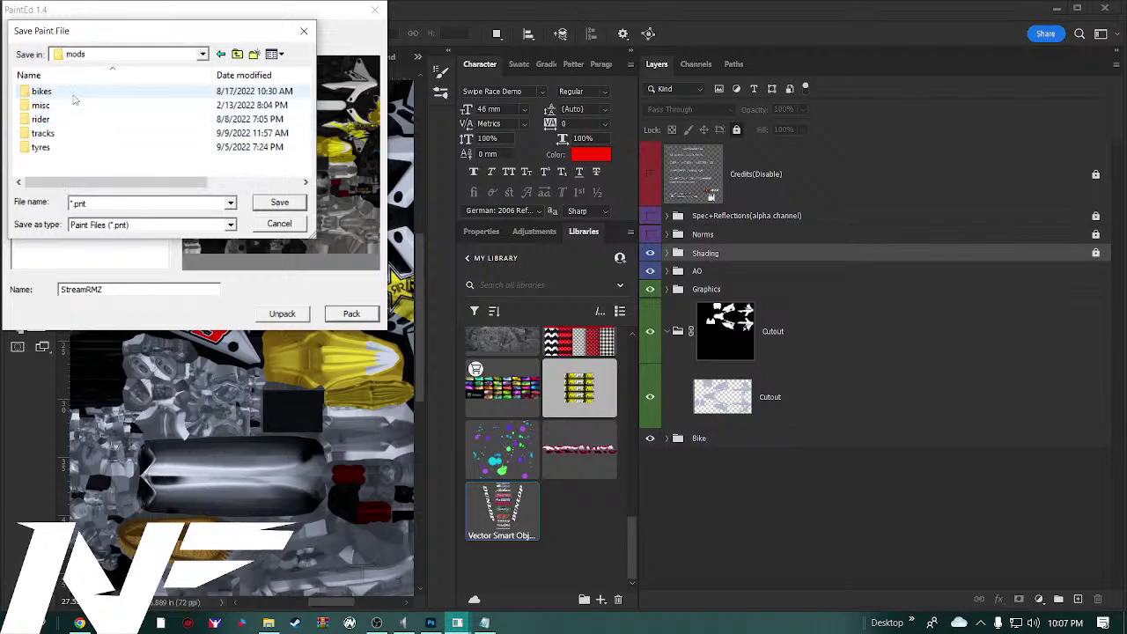
double_click(52, 92)
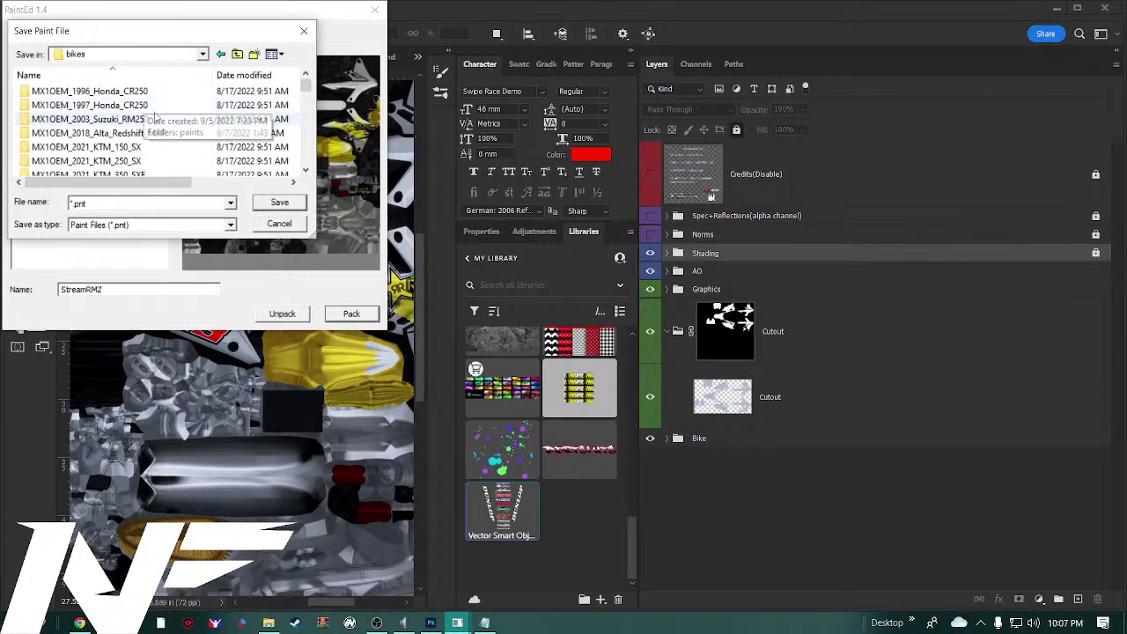
Save the paint file as StreamRMZ in the paints folder of MX2OEM_2022_Suzuki_RM-Z250
scroll(148, 123, "down", 2)
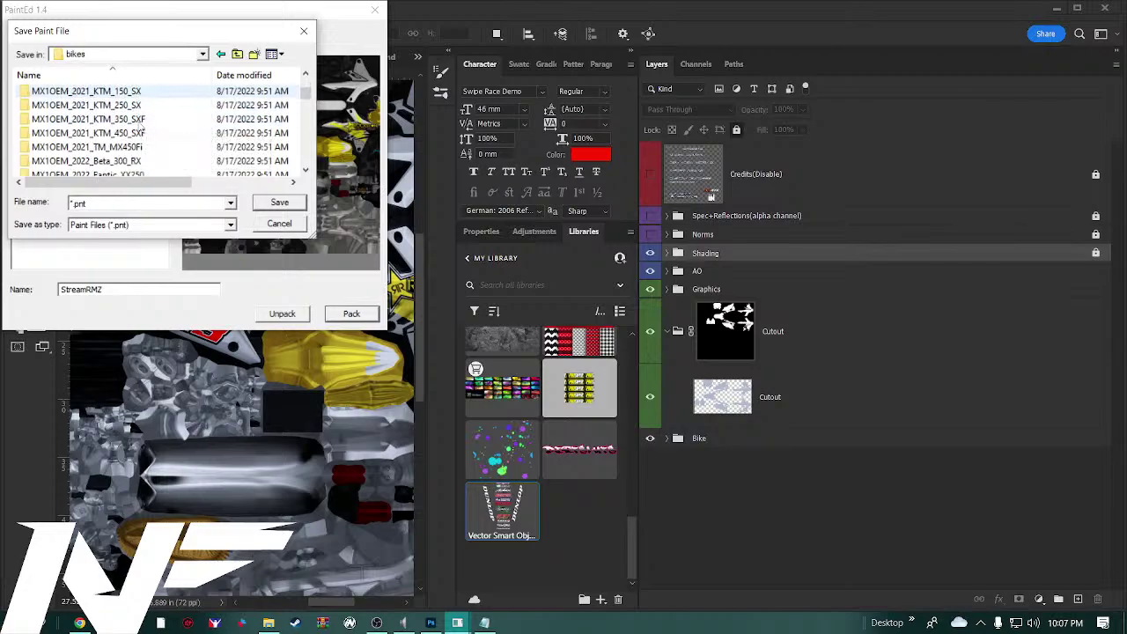
scroll(142, 130, "down", 4)
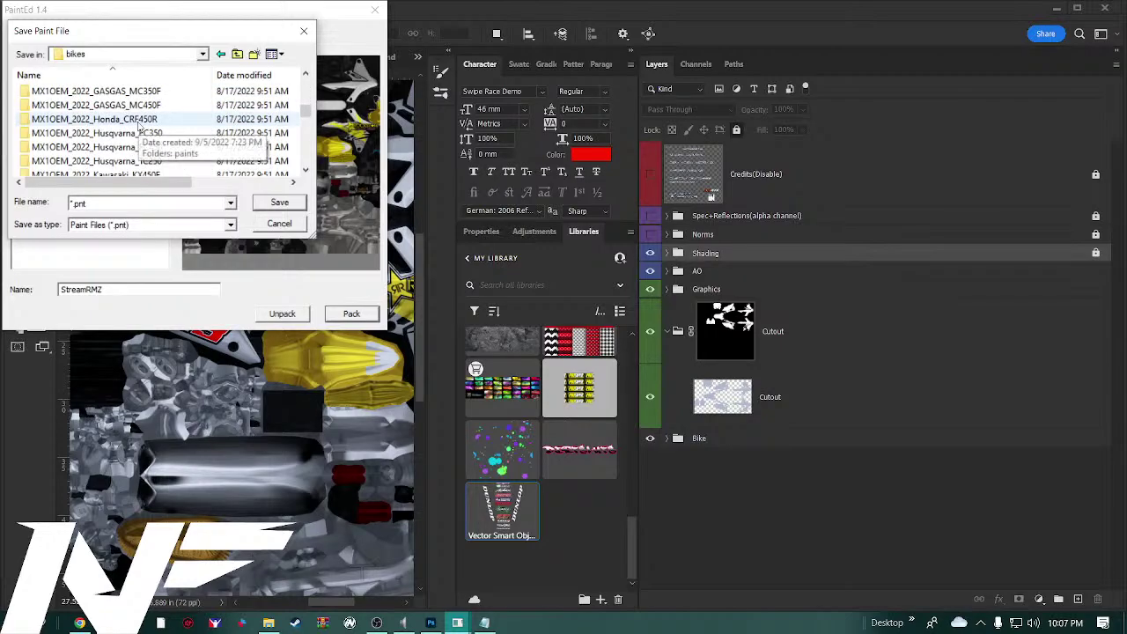
scroll(140, 127, "down", 2)
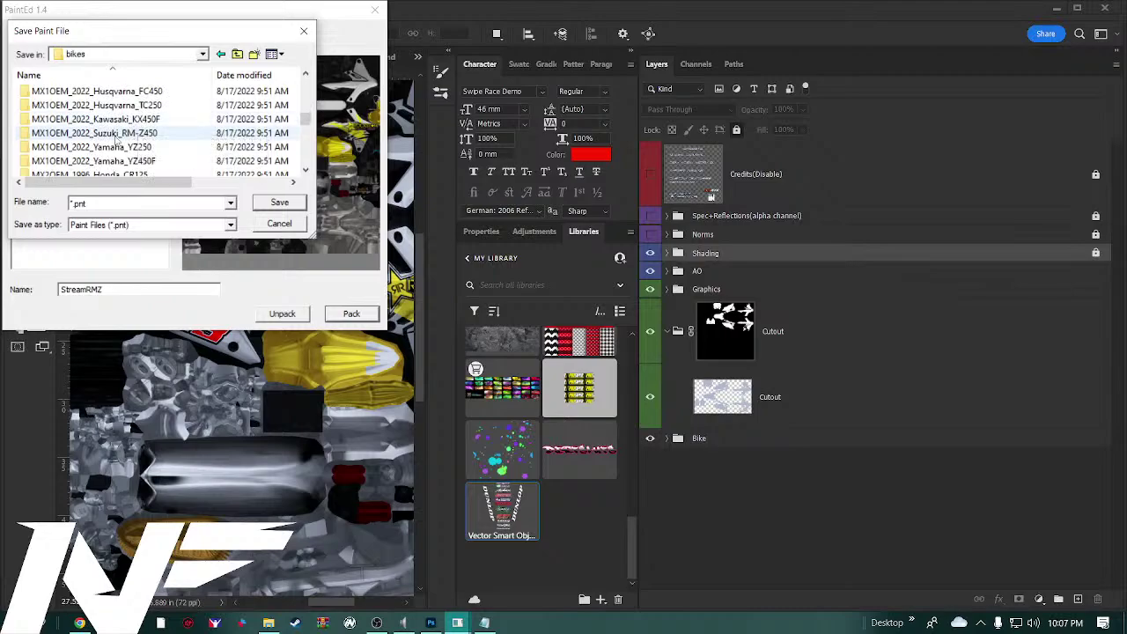
scroll(132, 132, "down", 2)
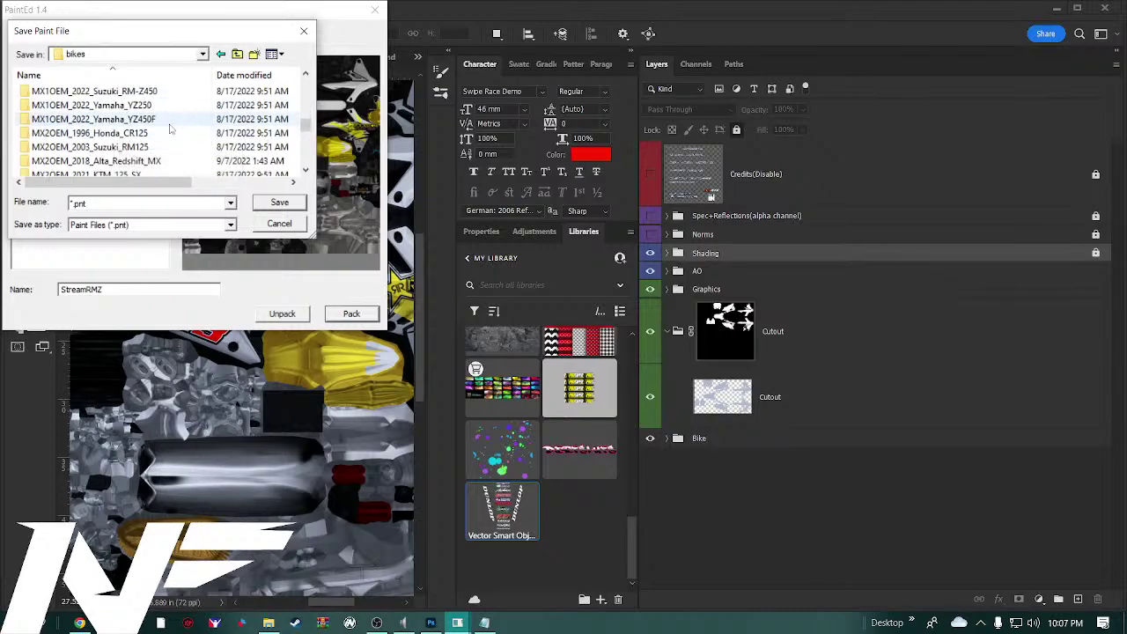
scroll(169, 126, "down", 2)
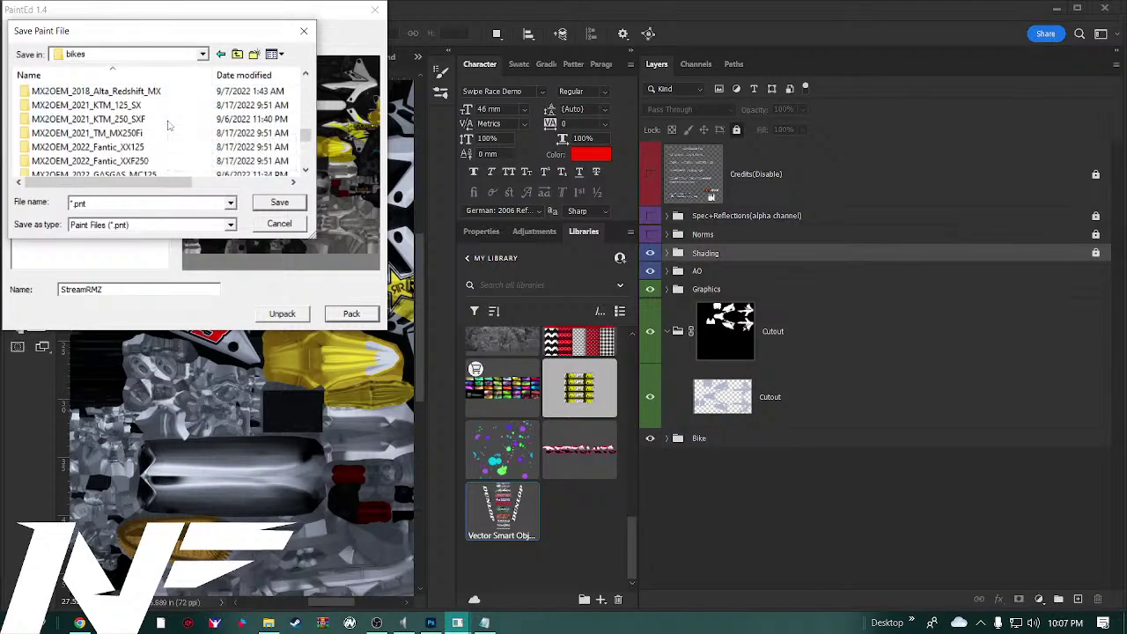
scroll(168, 126, "down", 5)
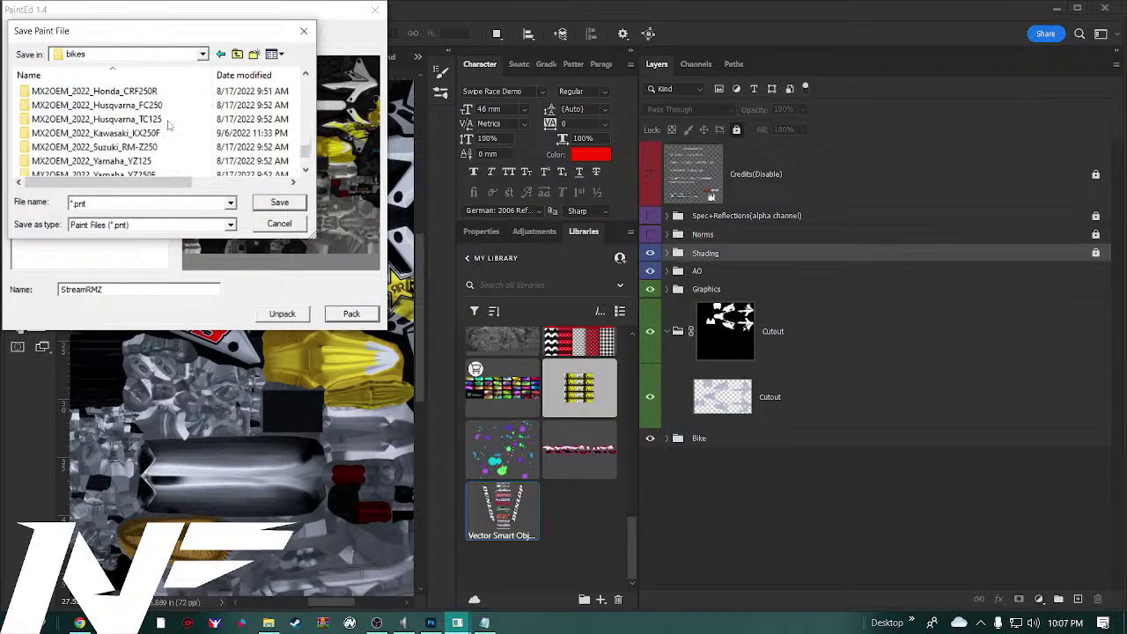
left_click(155, 120)
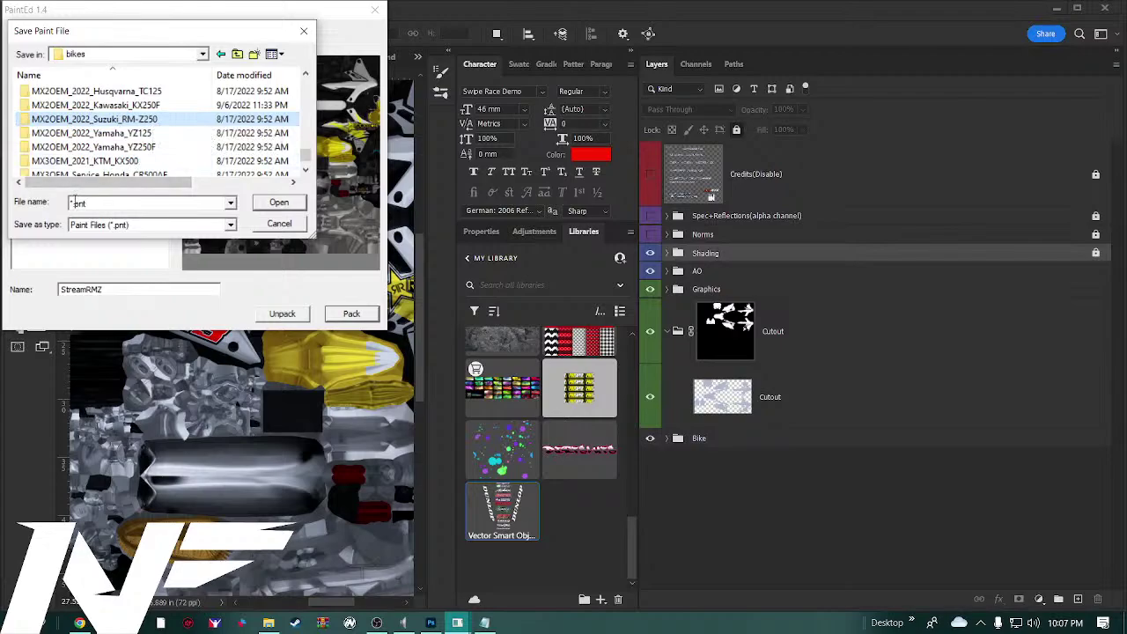
left_click(92, 203)
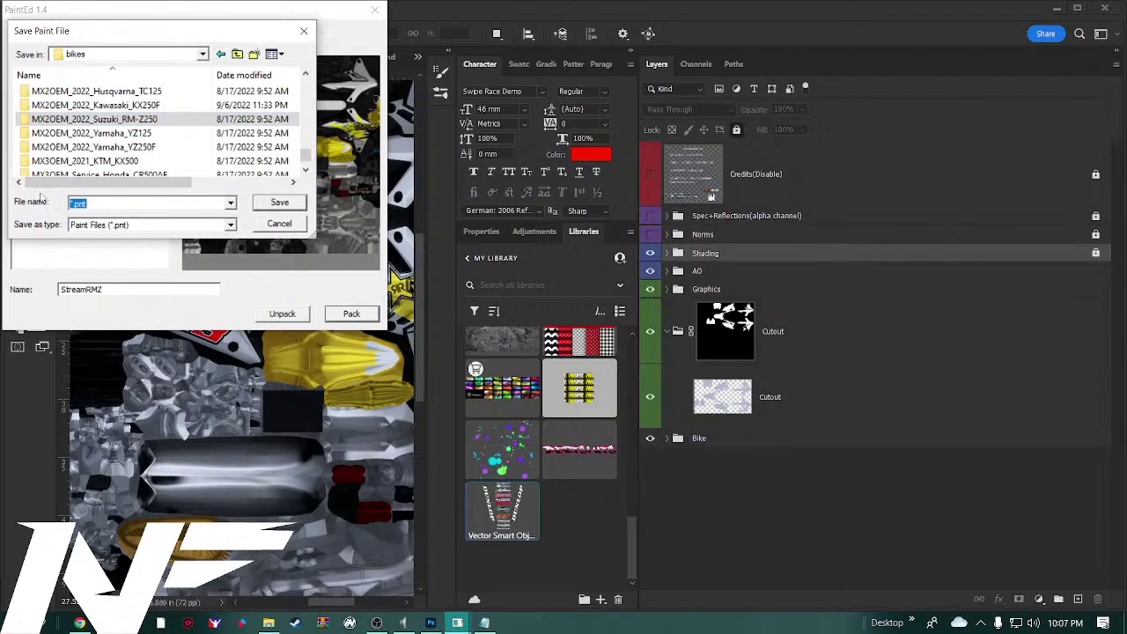
type("StreamRMZ")
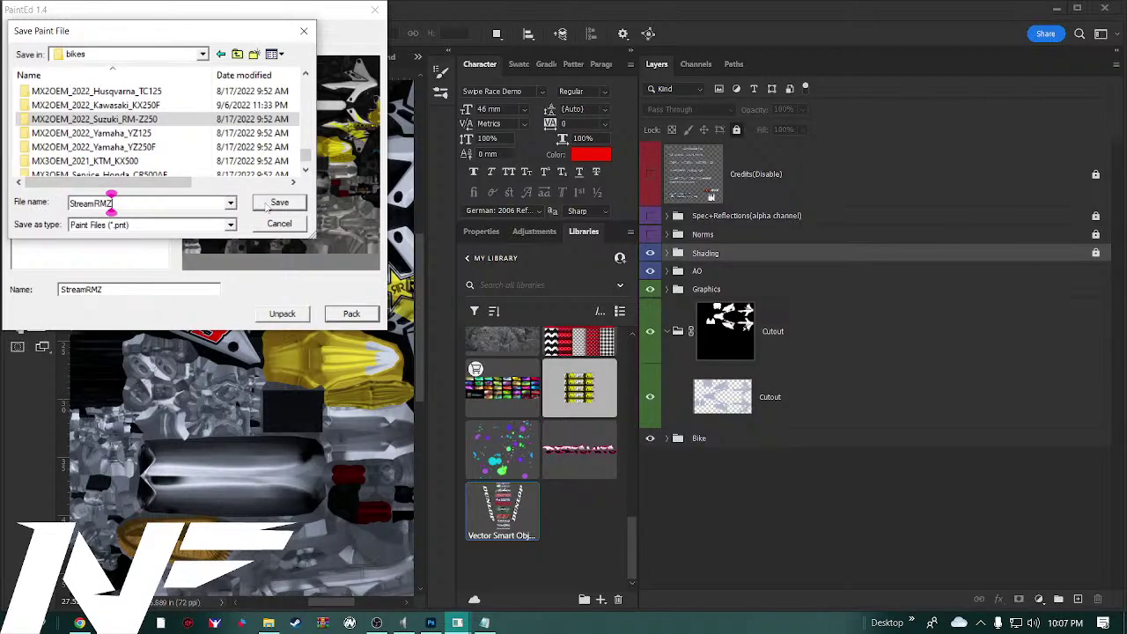
double_click(170, 121)
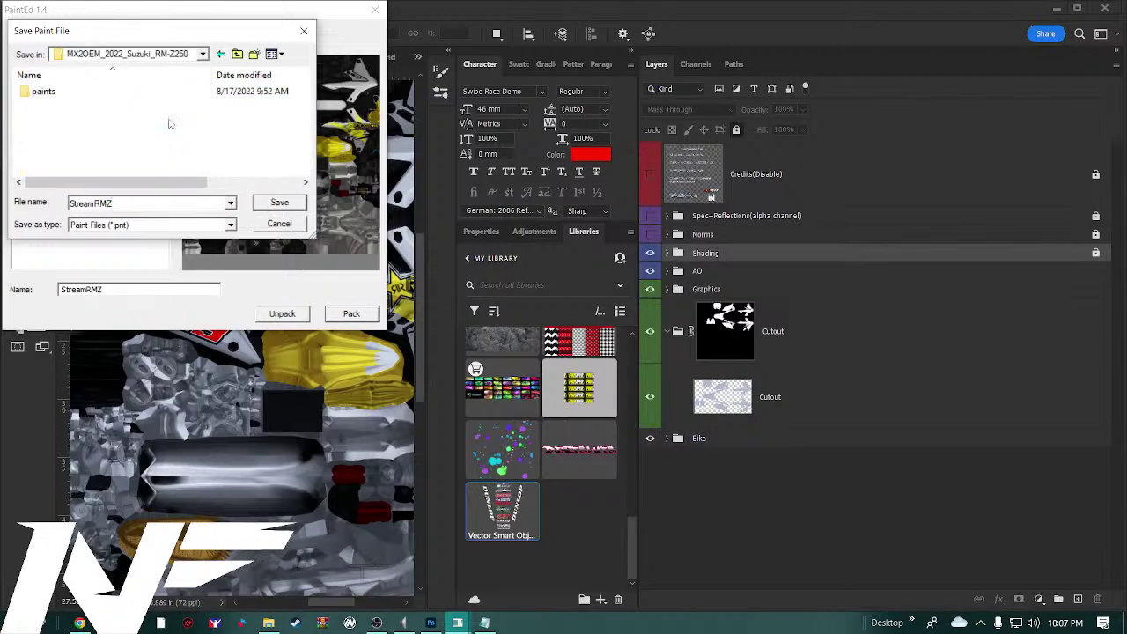
double_click(67, 95)
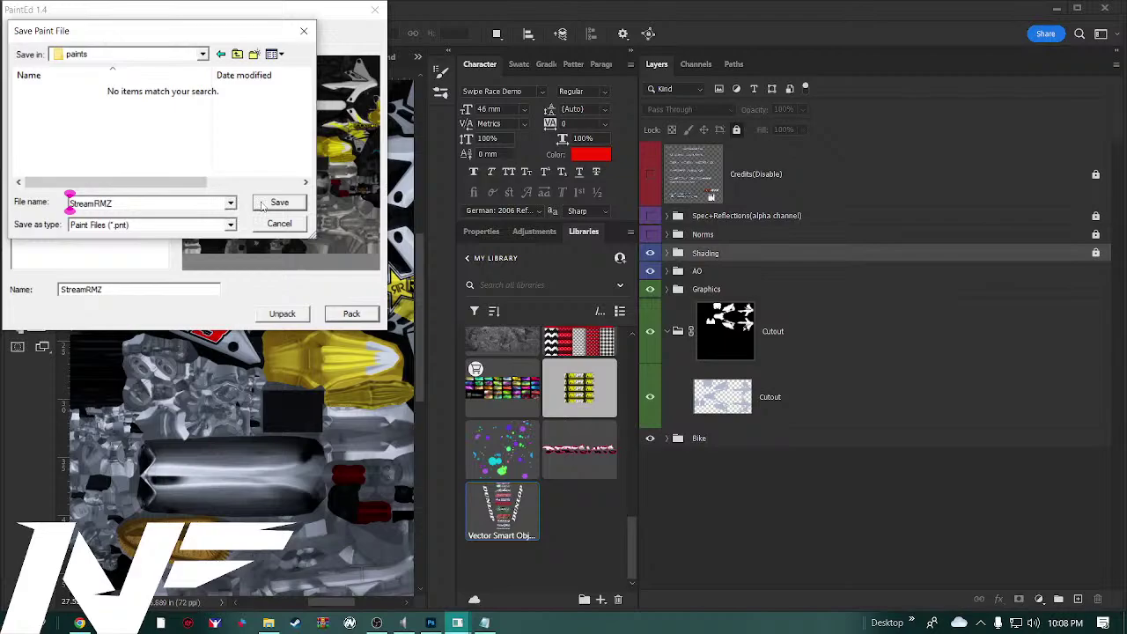
left_click(275, 203)
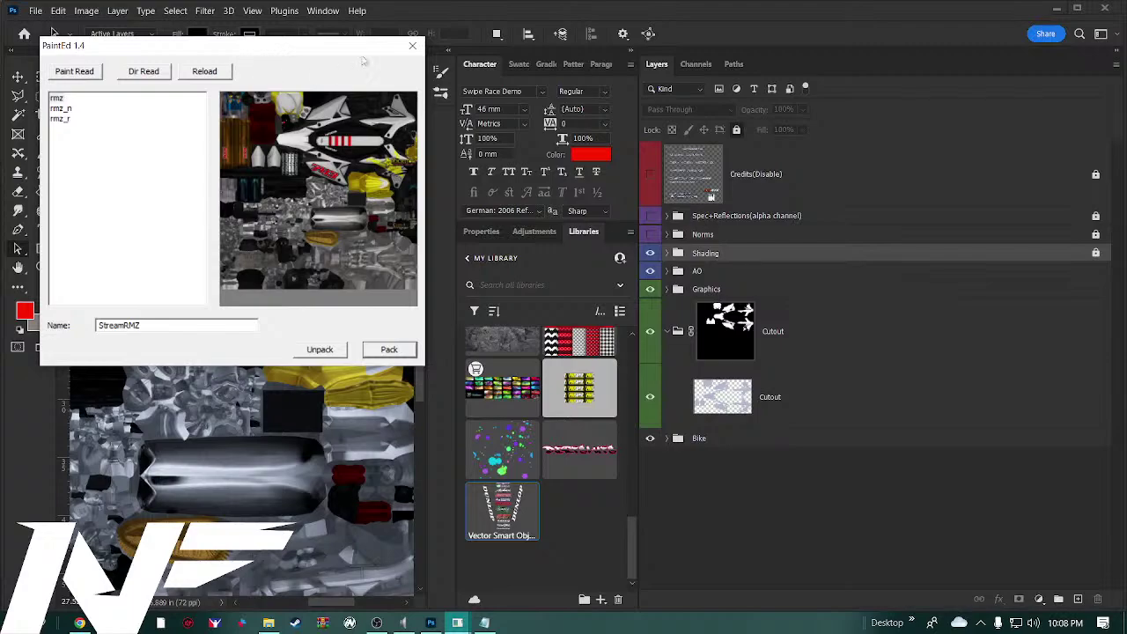
Close PaintEd and quit Photoshop, discarding the unsaved changes in the logo sheet, streamrmz.psd and kxf21.tga
left_click(411, 46)
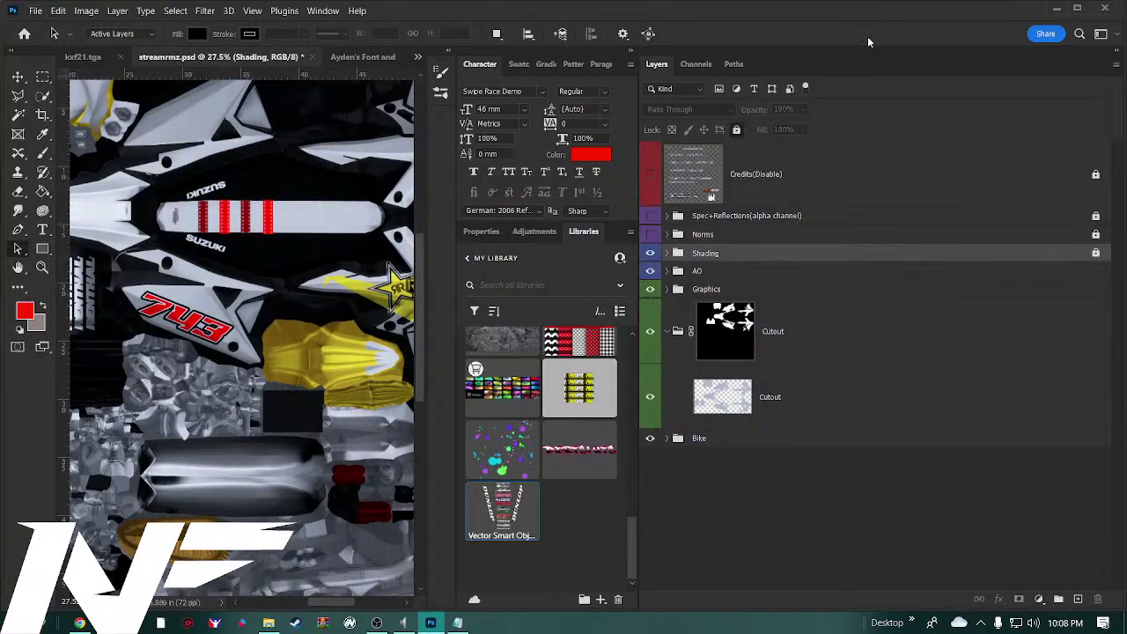
left_click(1104, 10)
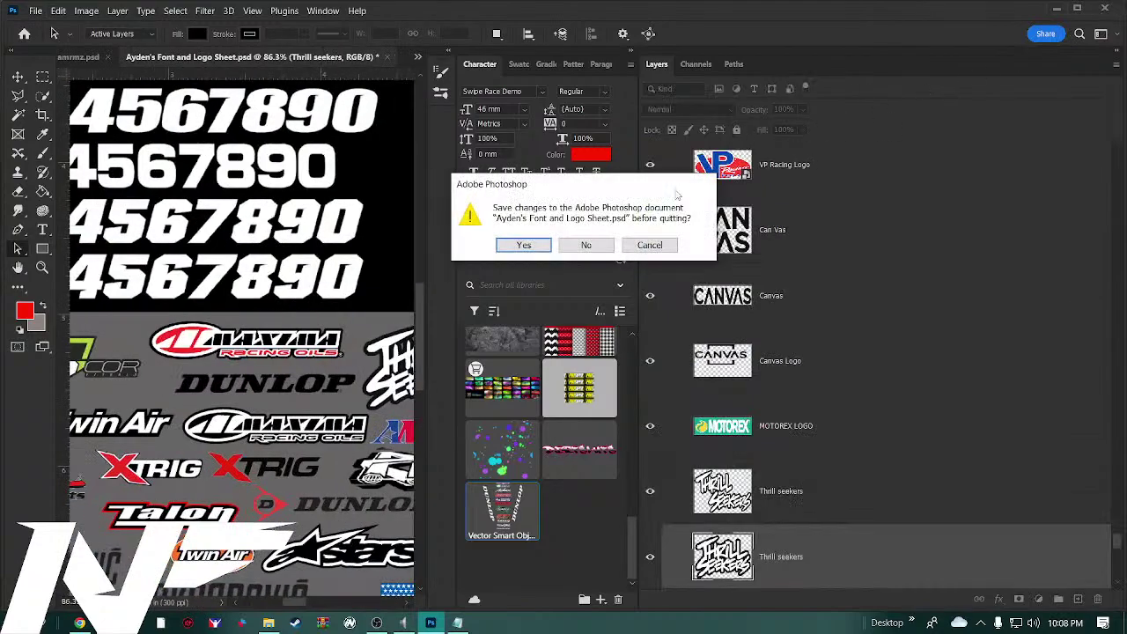
left_click(587, 245)
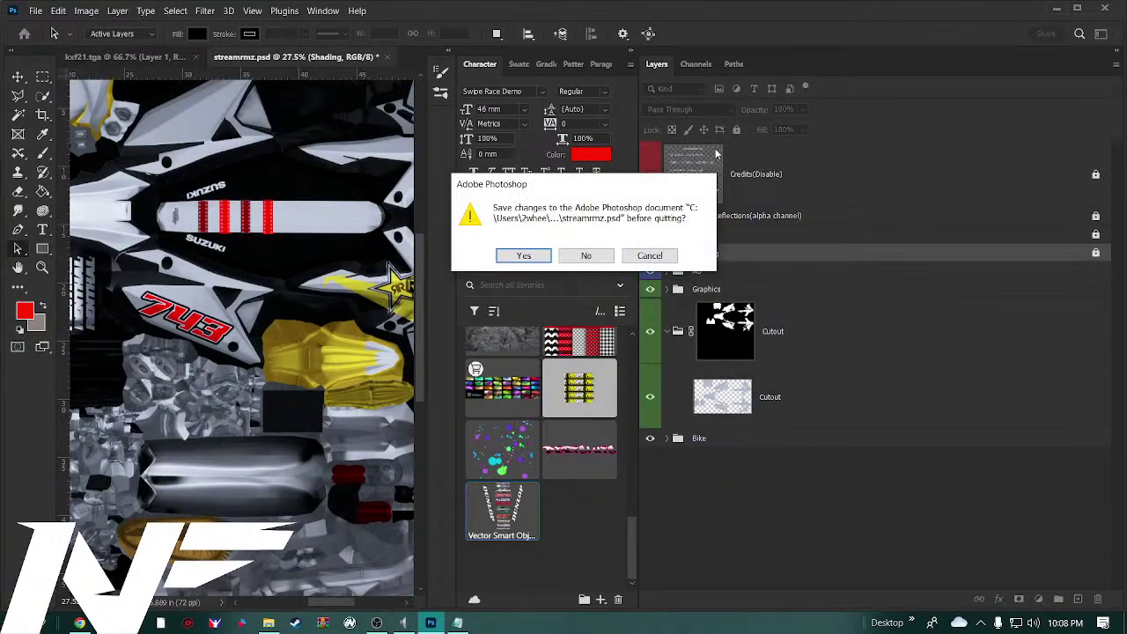
left_click(579, 256)
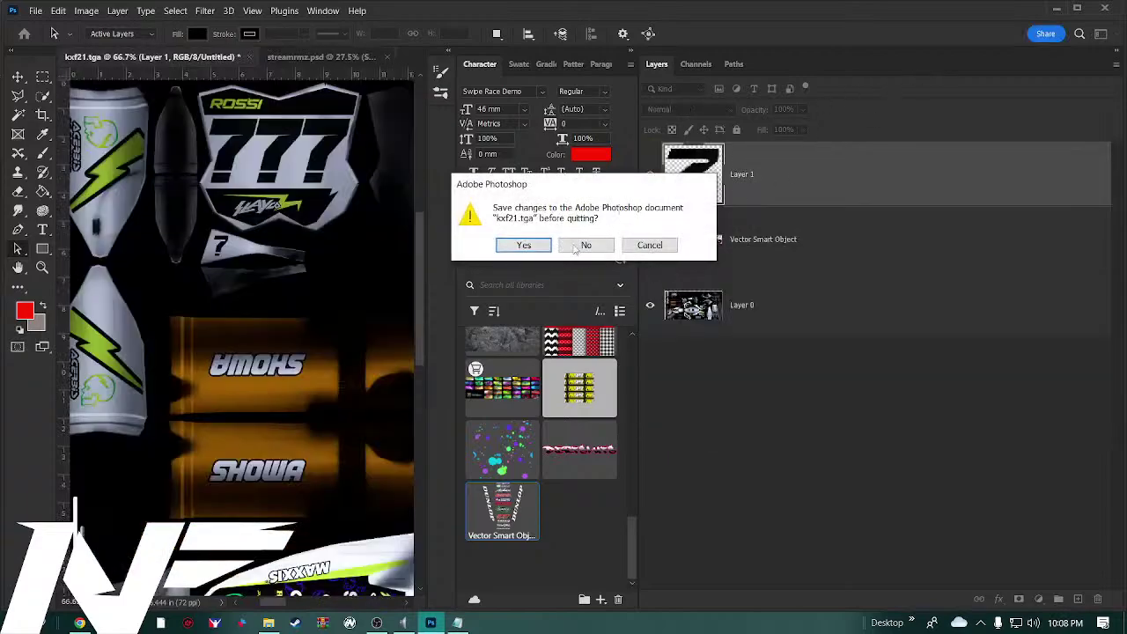
left_click(584, 245)
Clear the desktop by closing the READ ME.txt notes, the file explorer window and the web browser
left_click(1056, 9)
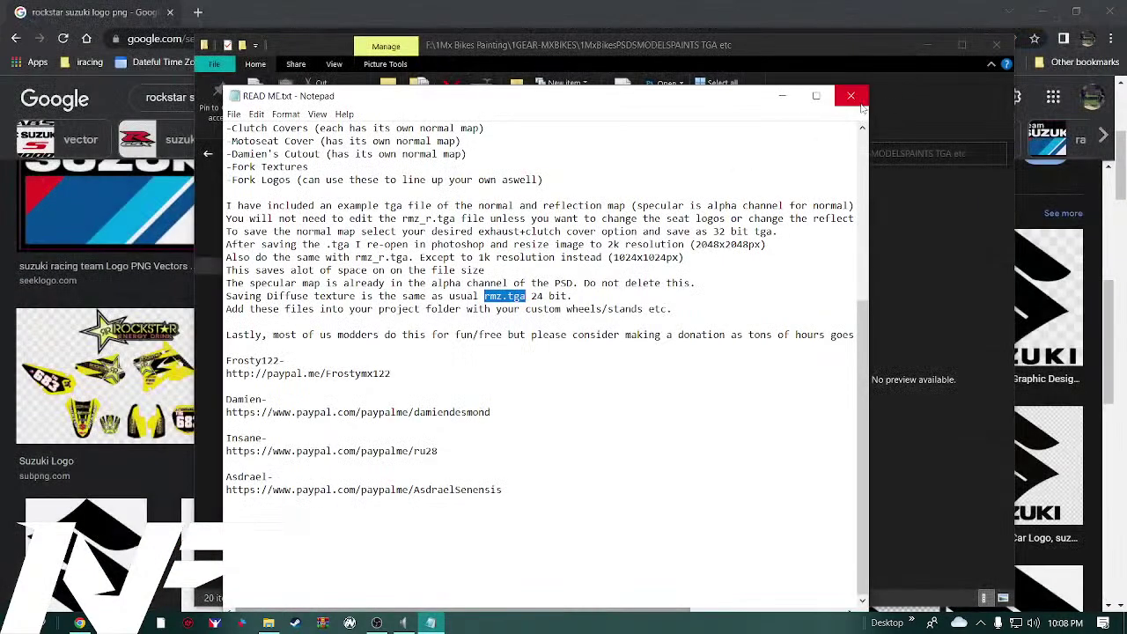
left_click(854, 44)
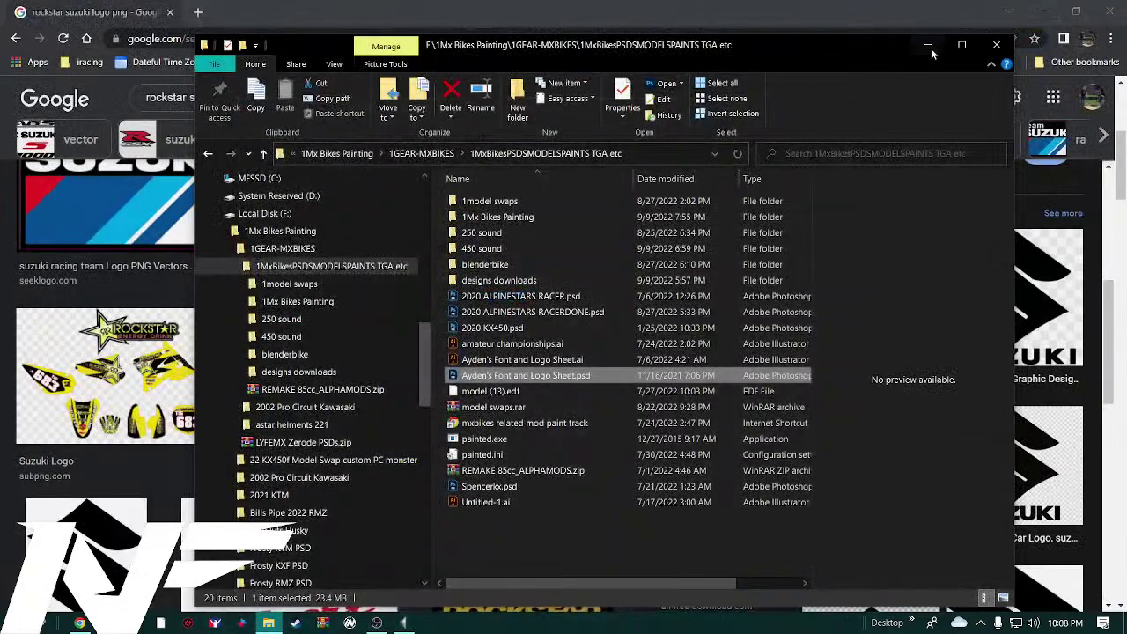
left_click(993, 44)
left_click(1110, 11)
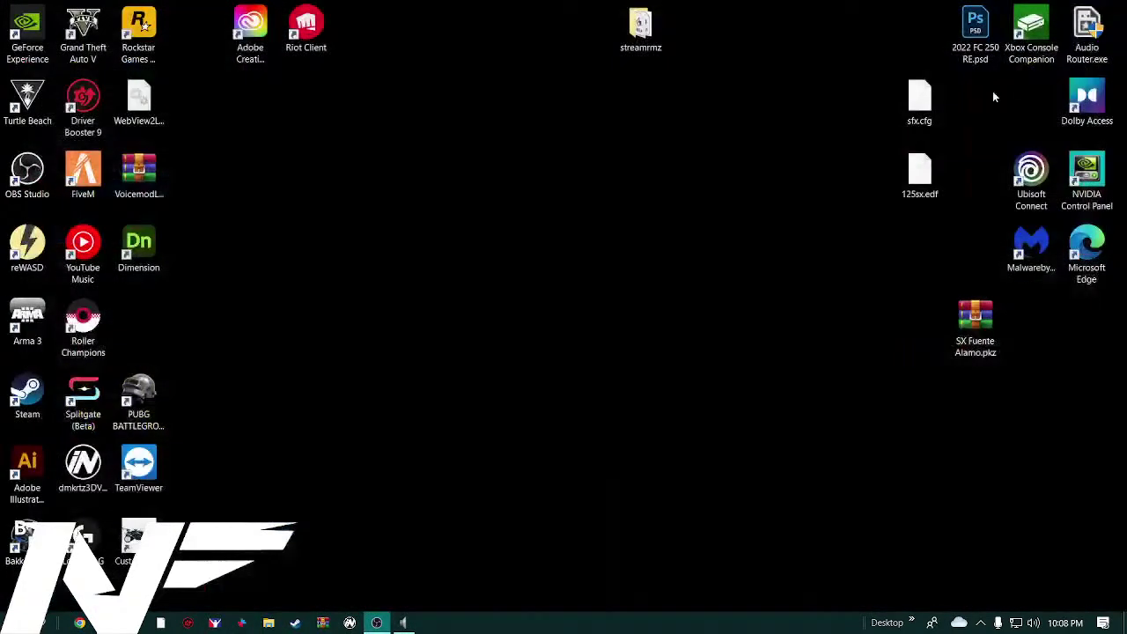
Launch MX Bikes and open its bike selection screen
left_click(17, 622)
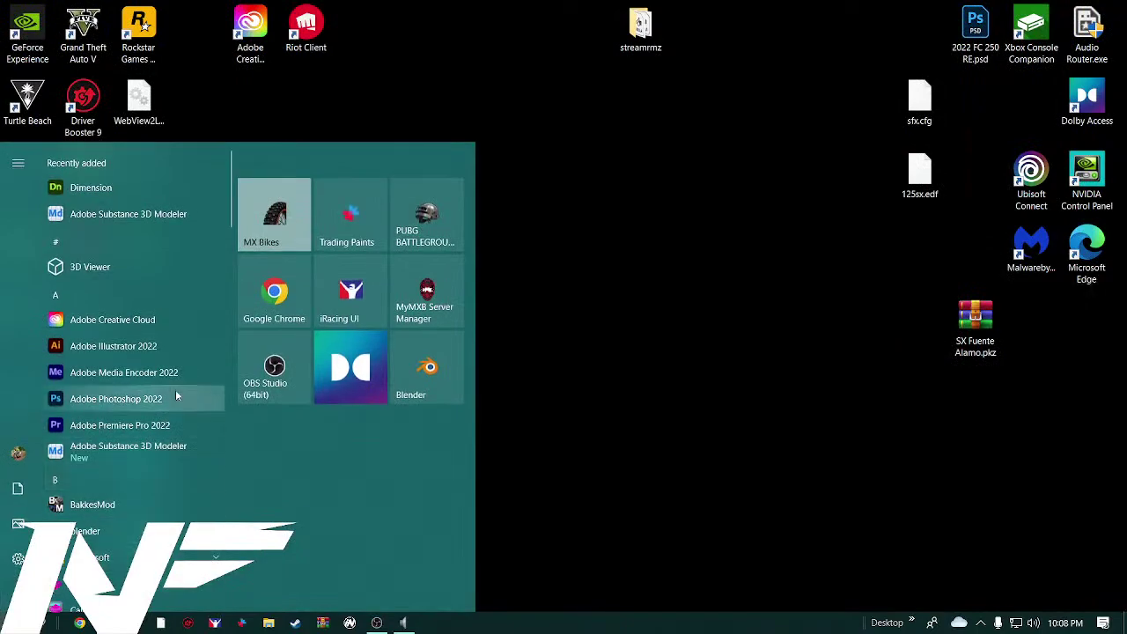
left_click(282, 238)
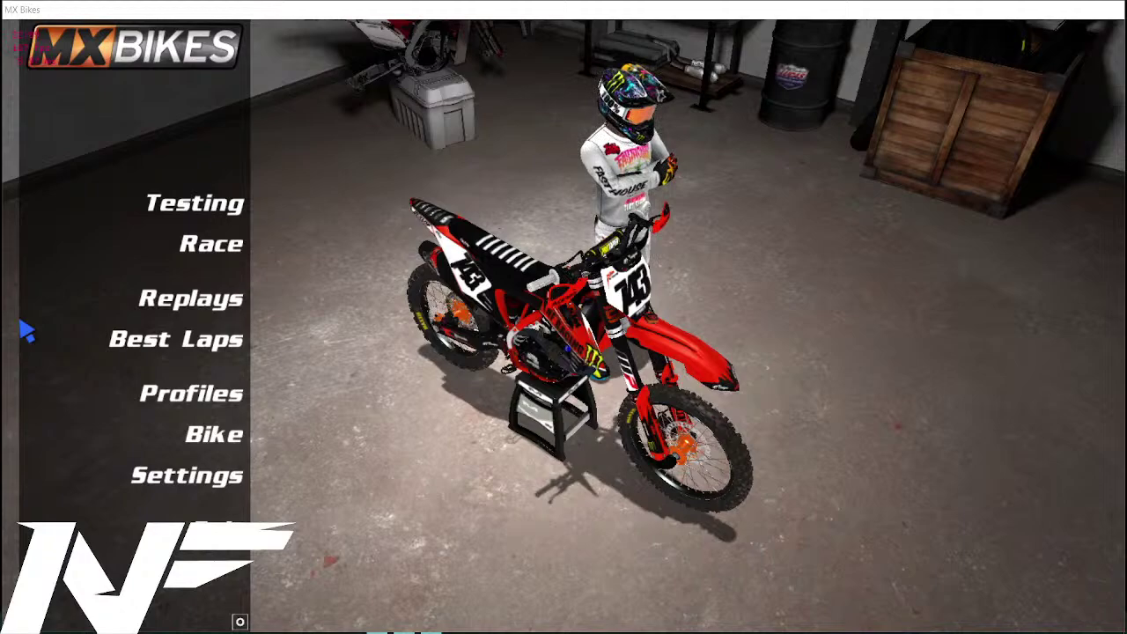
left_click(211, 435)
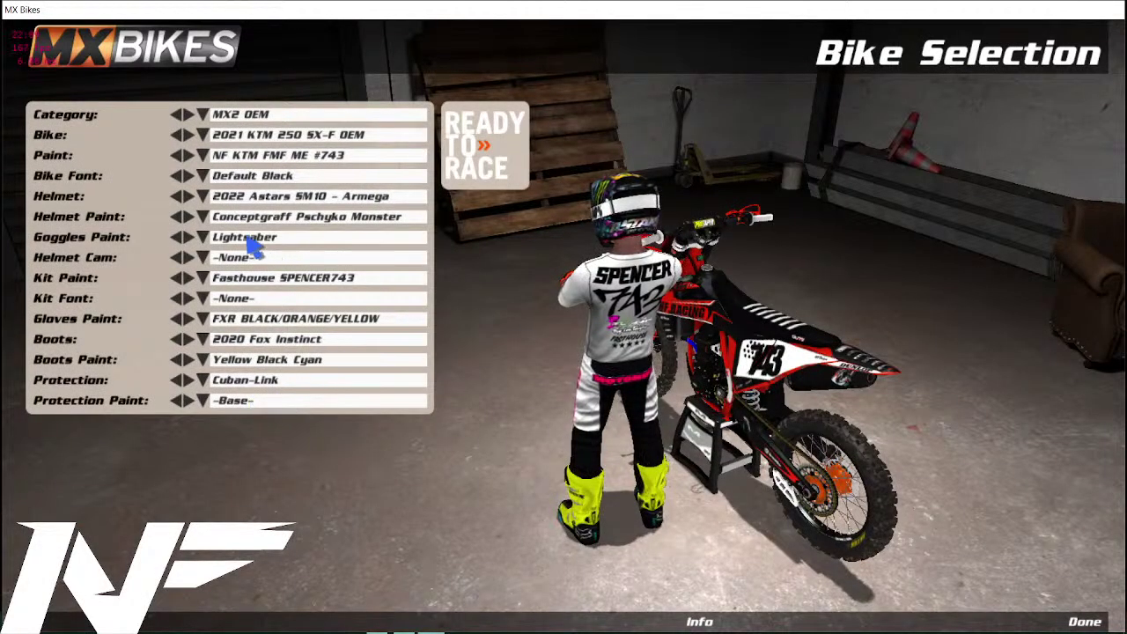
Choose the 2022 Suzuki RM-Z250 OEM from the MX2 OEM category
left_click(211, 116)
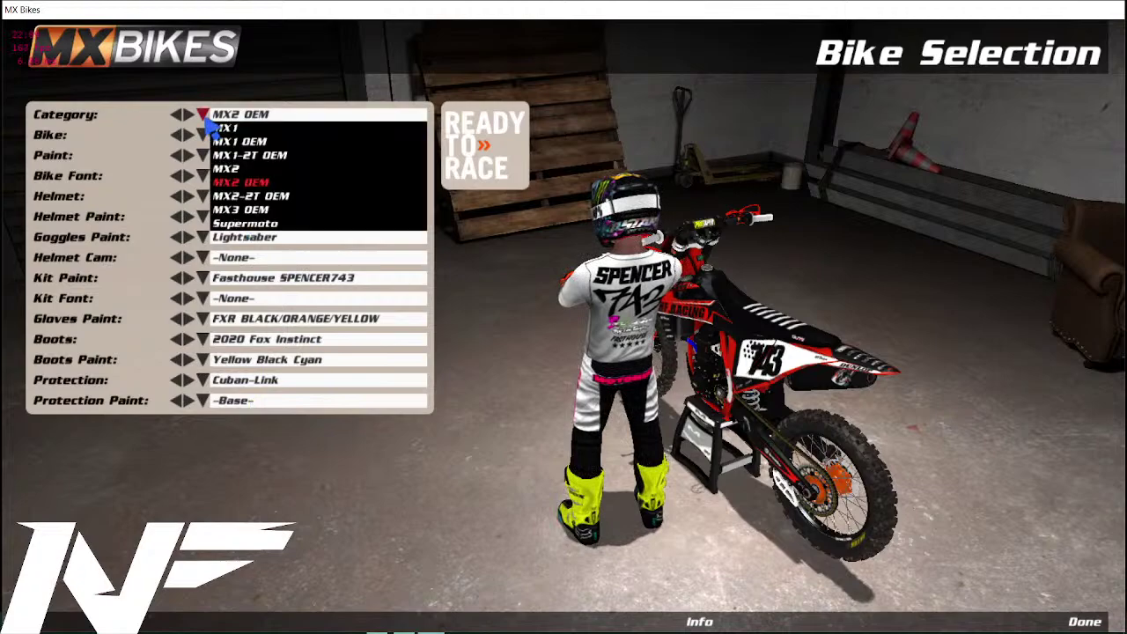
left_click(233, 183)
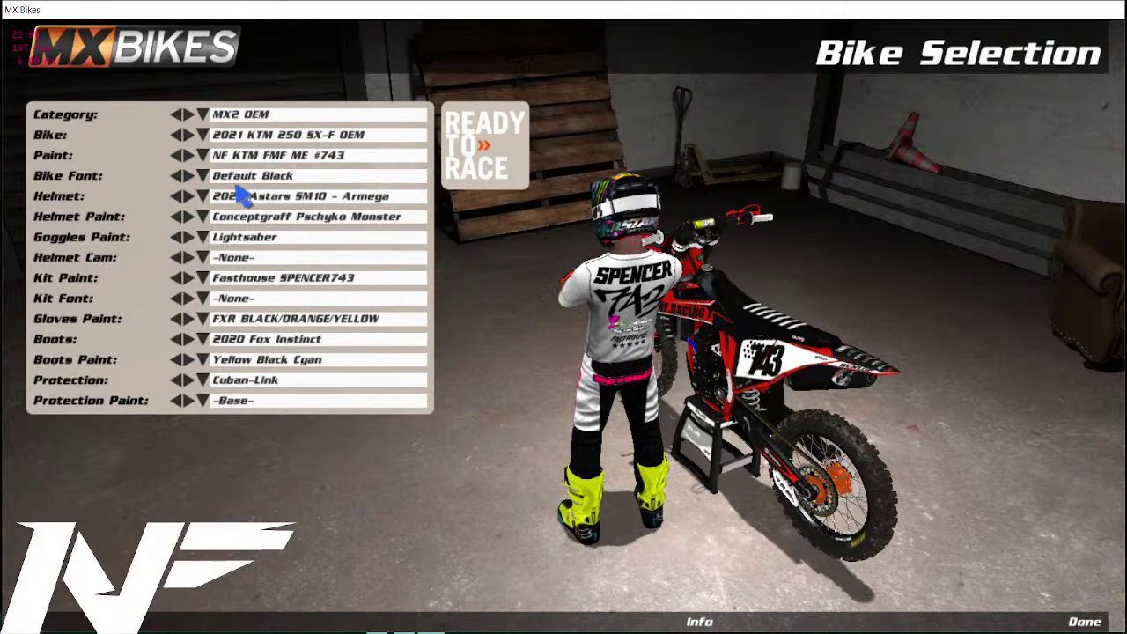
left_click(214, 138)
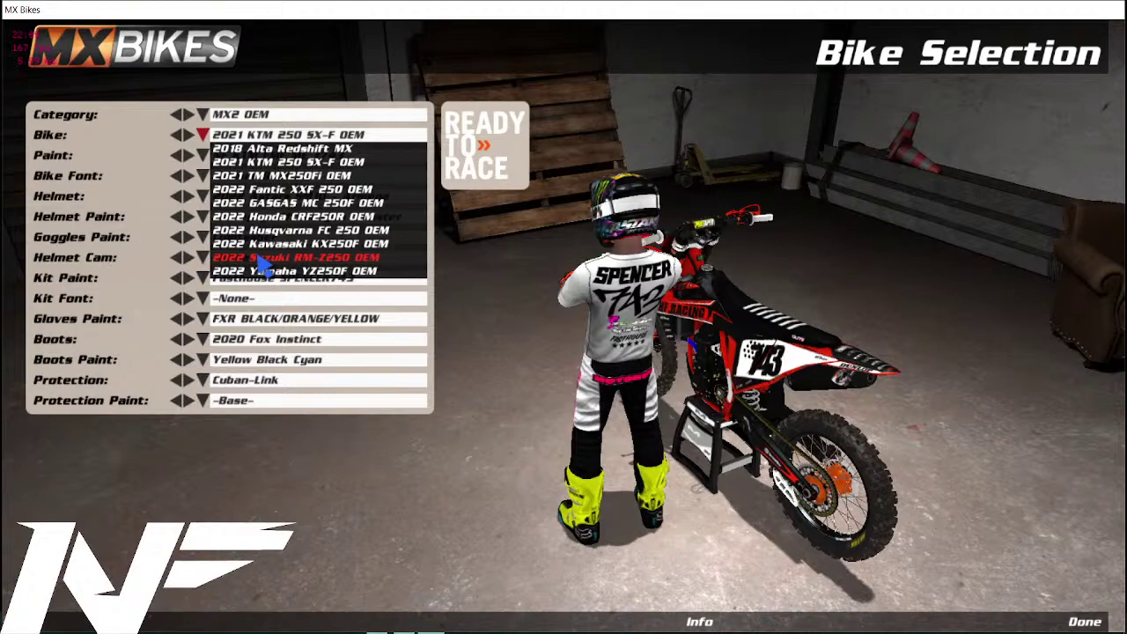
left_click(261, 269)
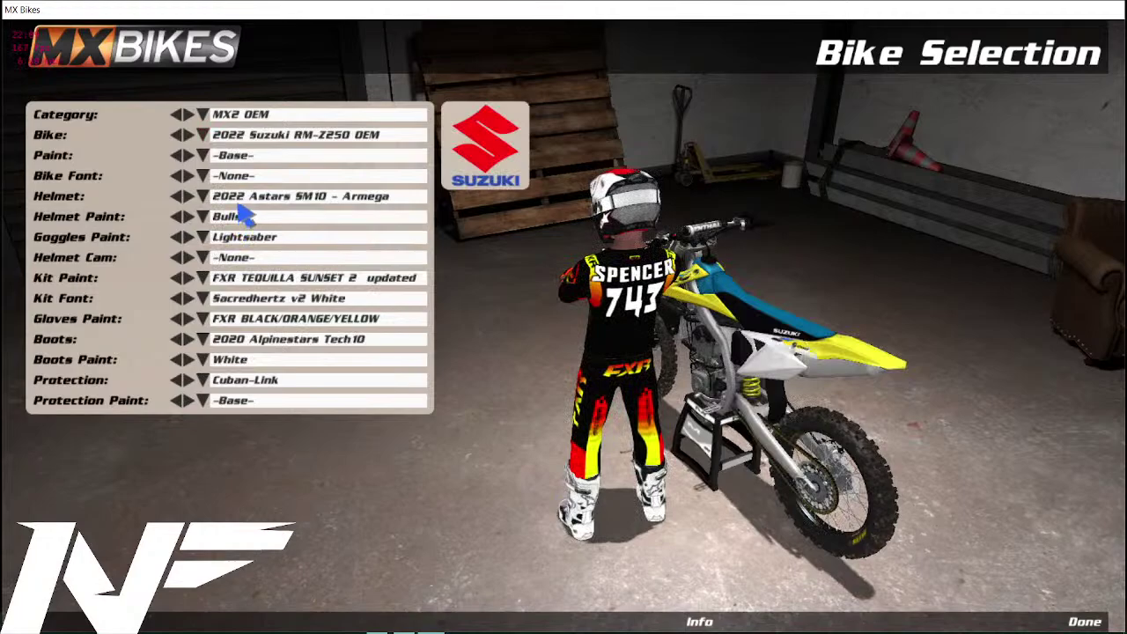
Apply the StreamRMZ paint to the Suzuki and rotate the bike to inspect its graphics
left_click(212, 176)
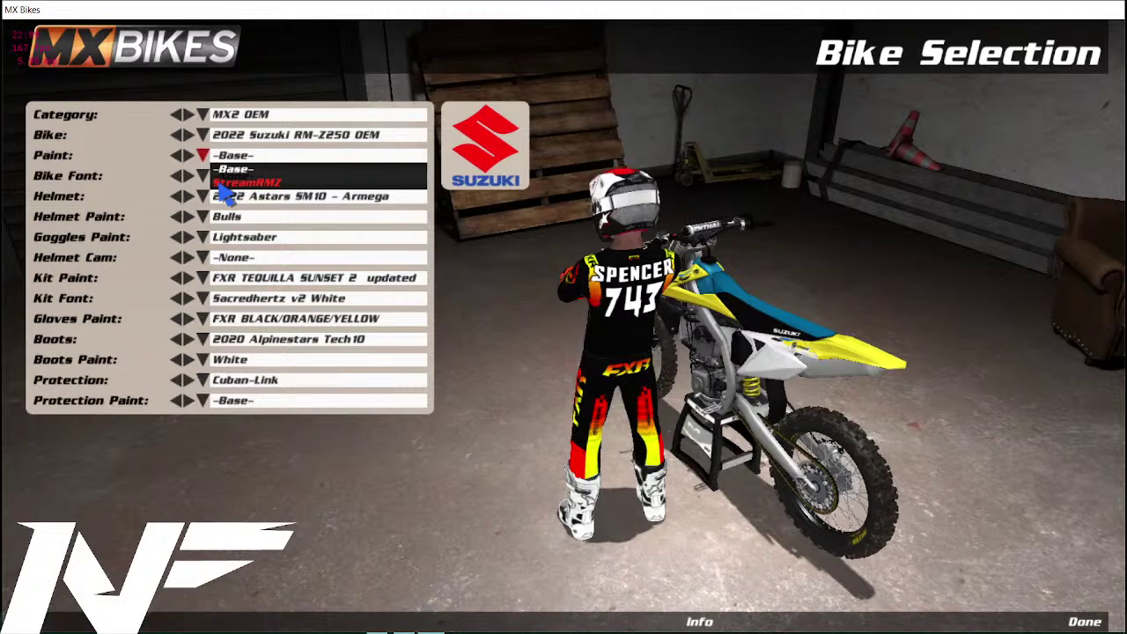
left_click(221, 182)
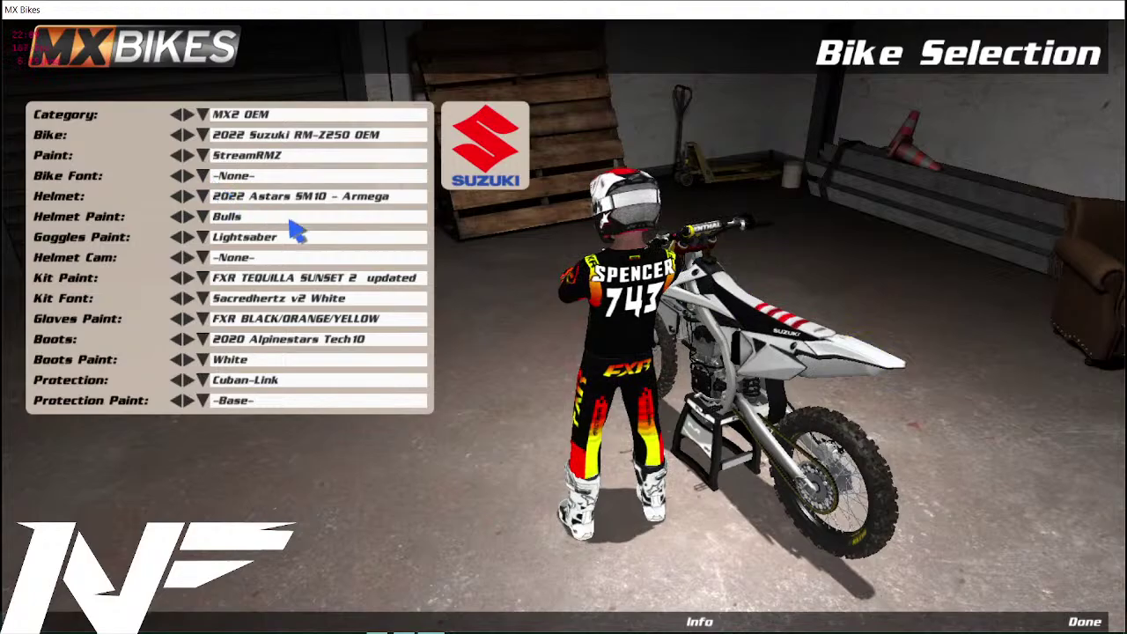
left_click_drag(803, 373, 747, 369)
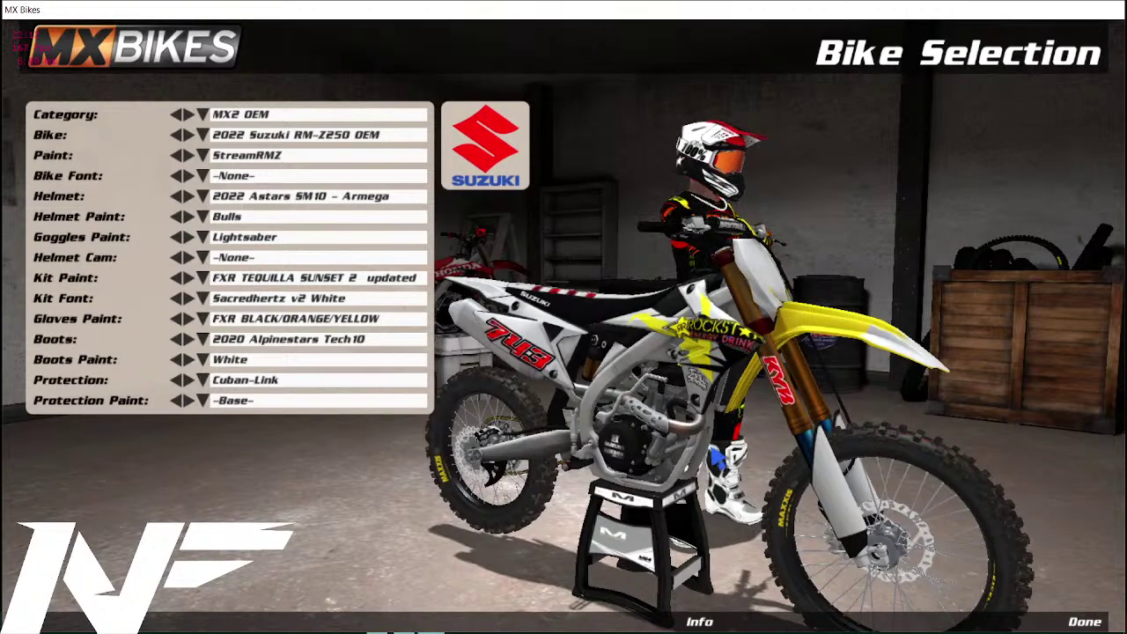
Finish the bike selection and exit MX Bikes
left_click(1042, 622)
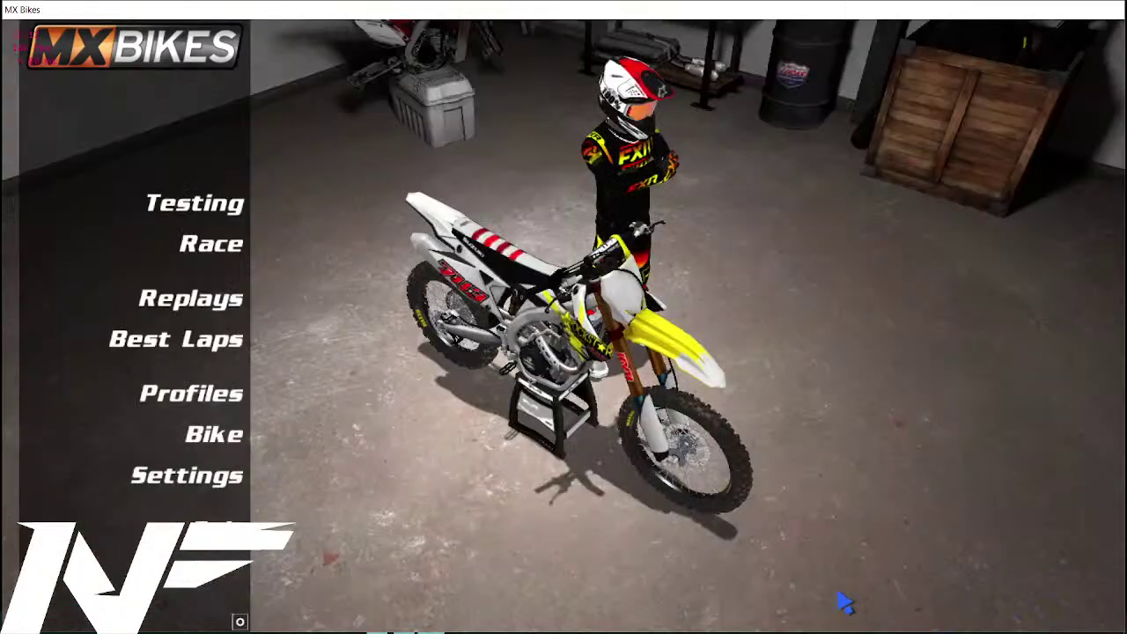
key("Escape")
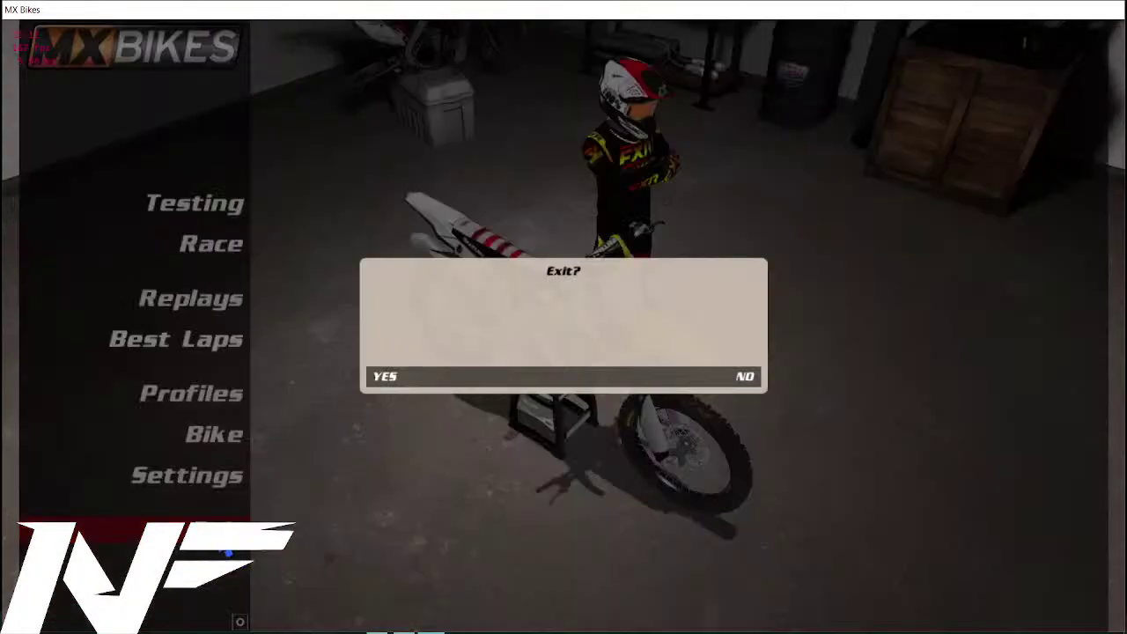
left_click(378, 379)
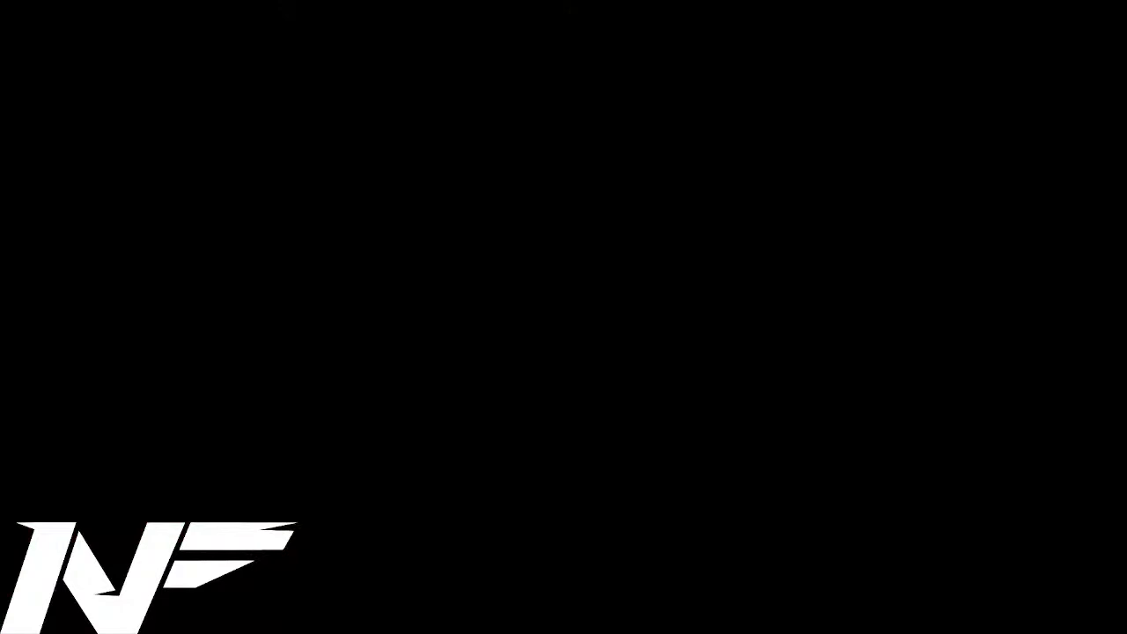